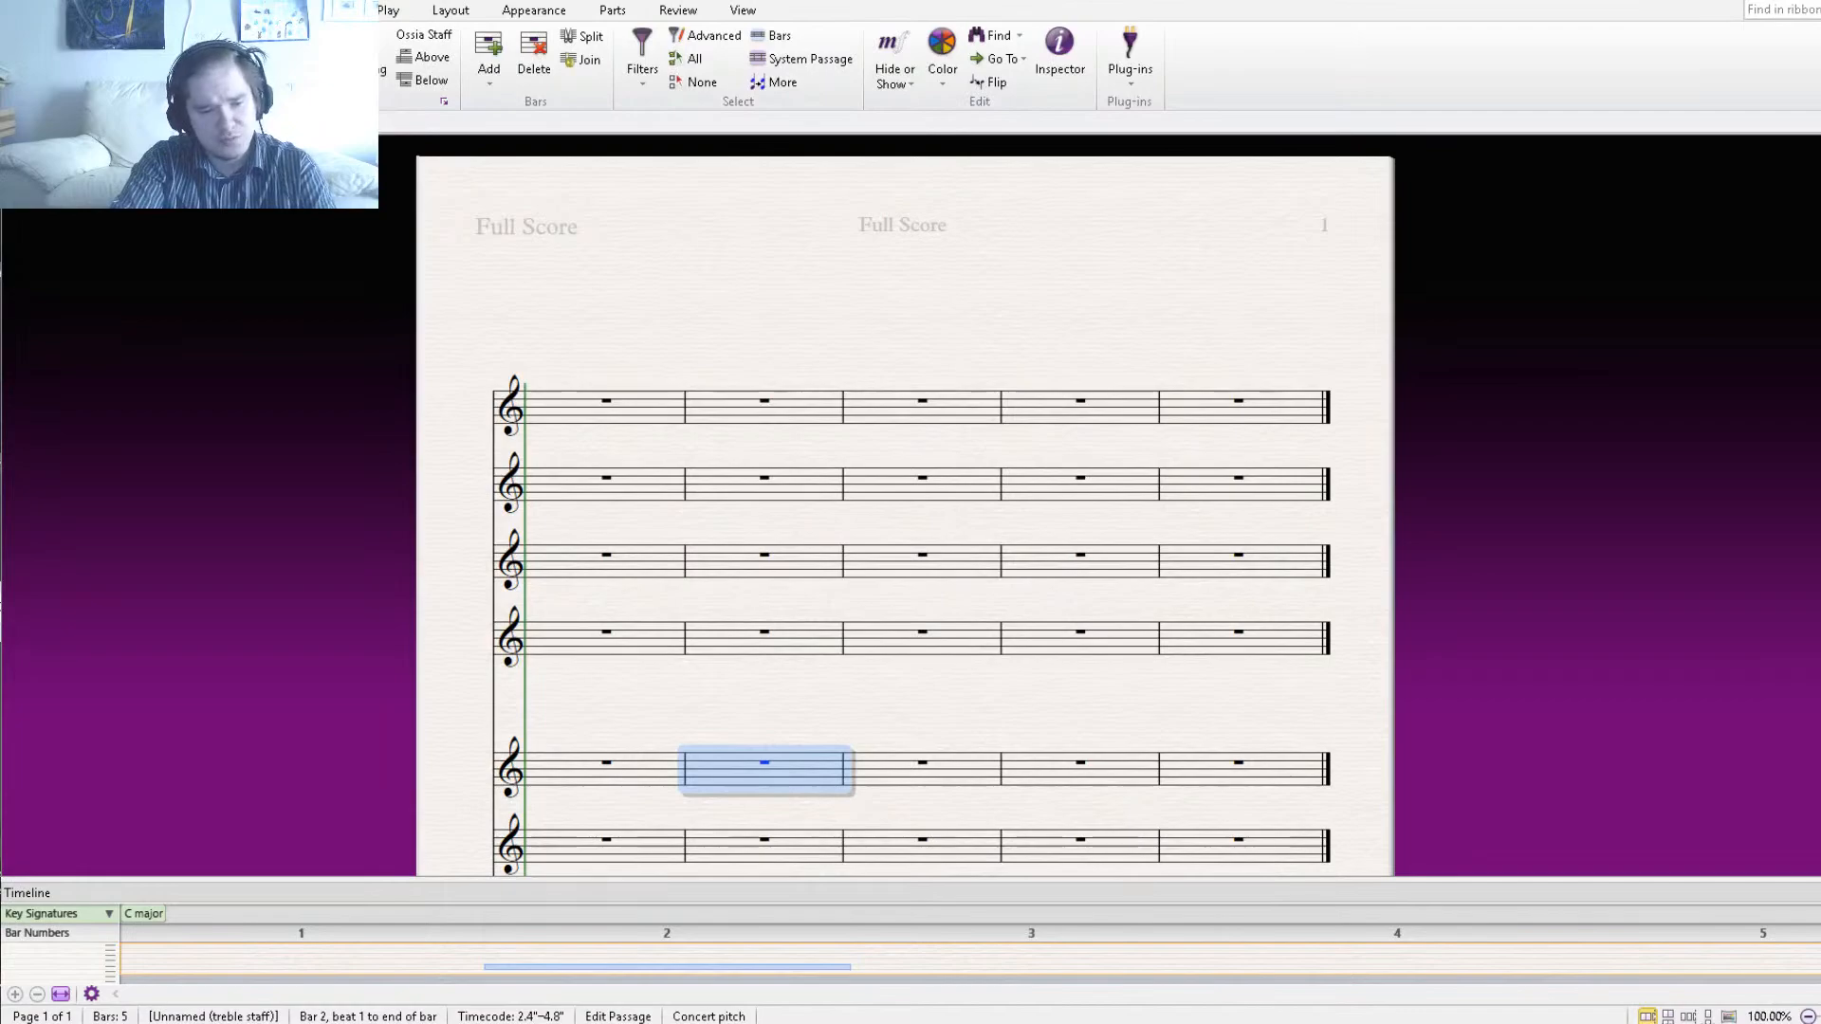
Change the instrument of the score's top staff to Drum Set.
{"action": "left_click_drag", "start_coordinate": [341, 610], "coordinate": [476, 557]}
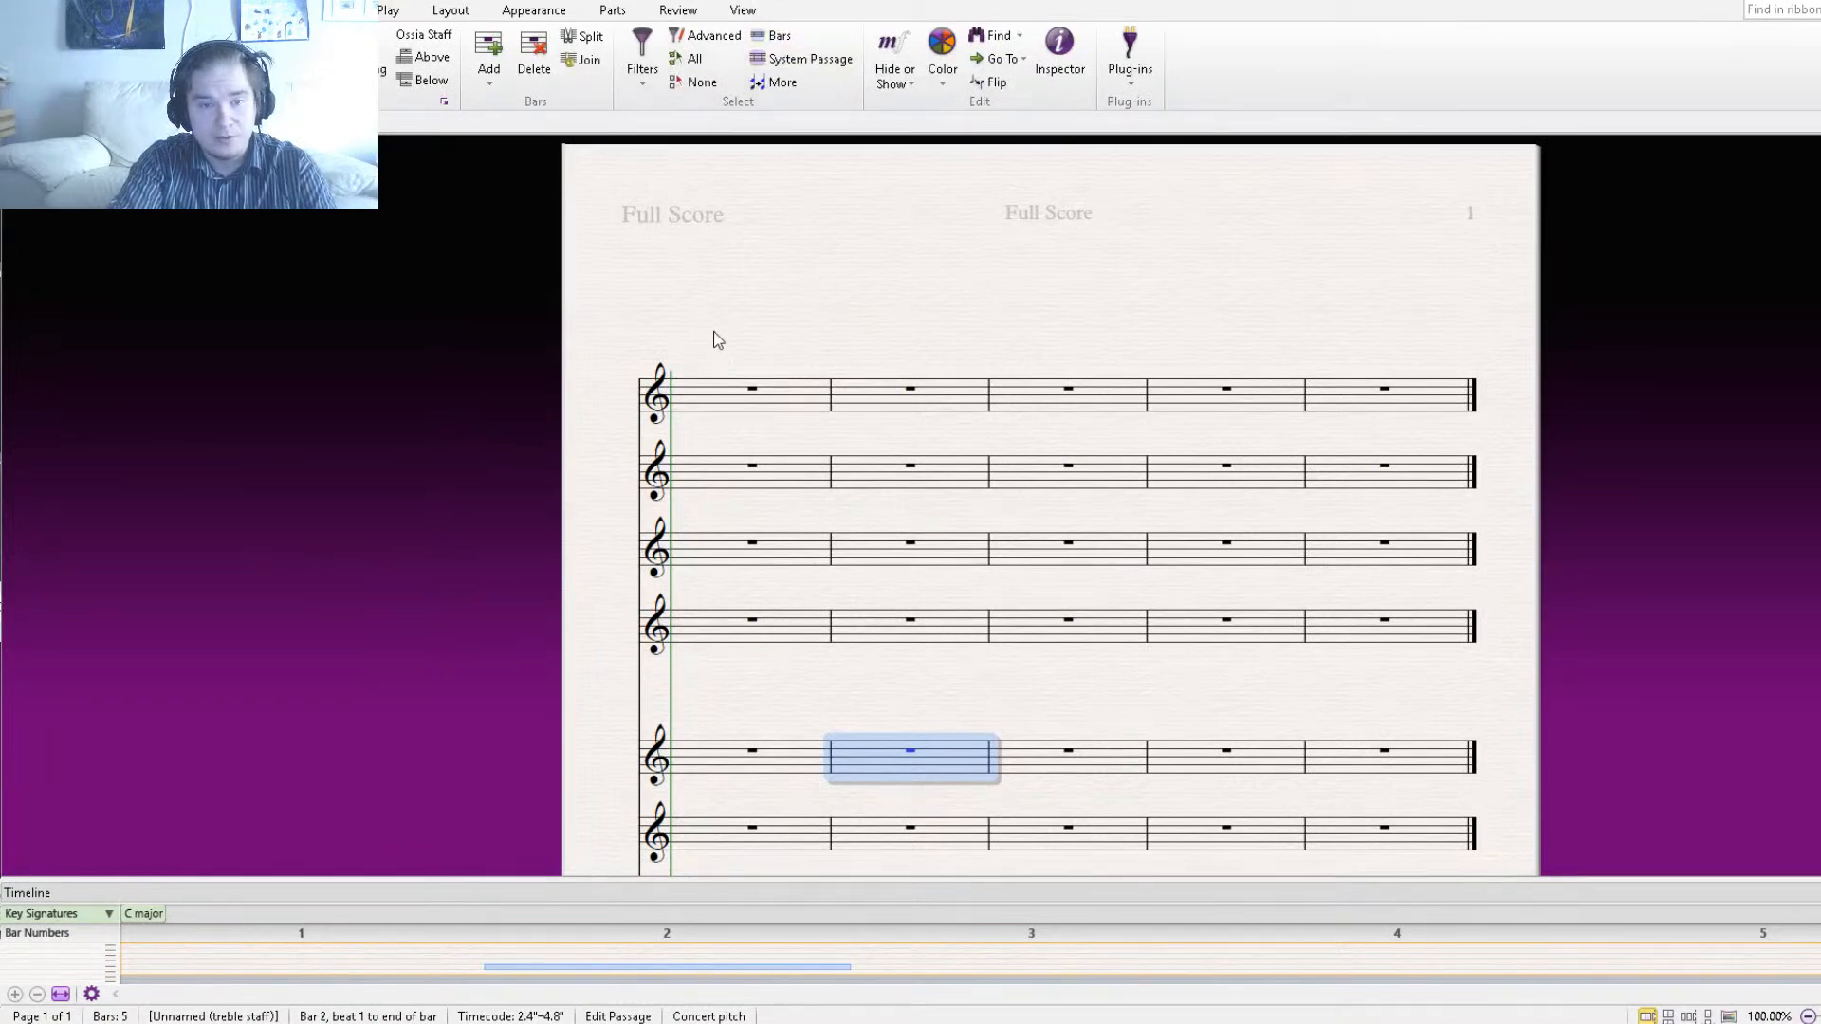
{"action": "key", "text": "Escape"}
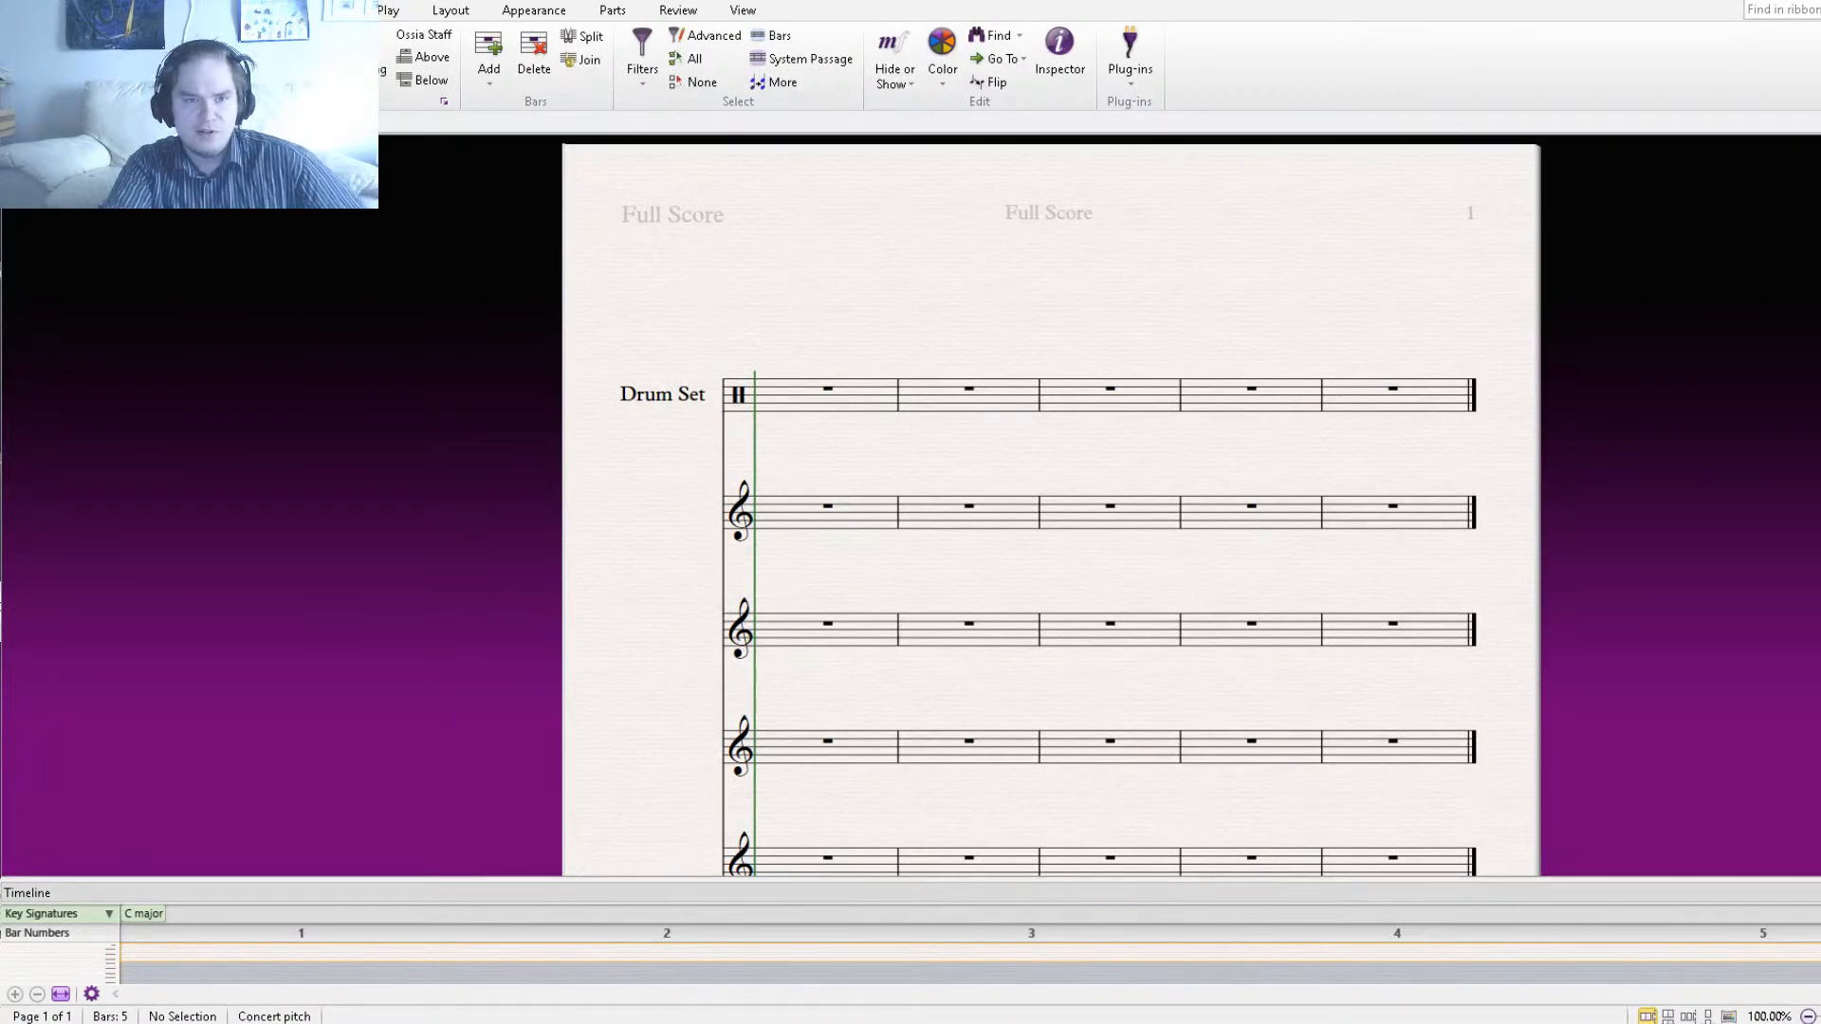
Show the mixer with expanded channel strips and select the Drum Set channel.
{"action": "left_click", "coordinate": [749, 12]}
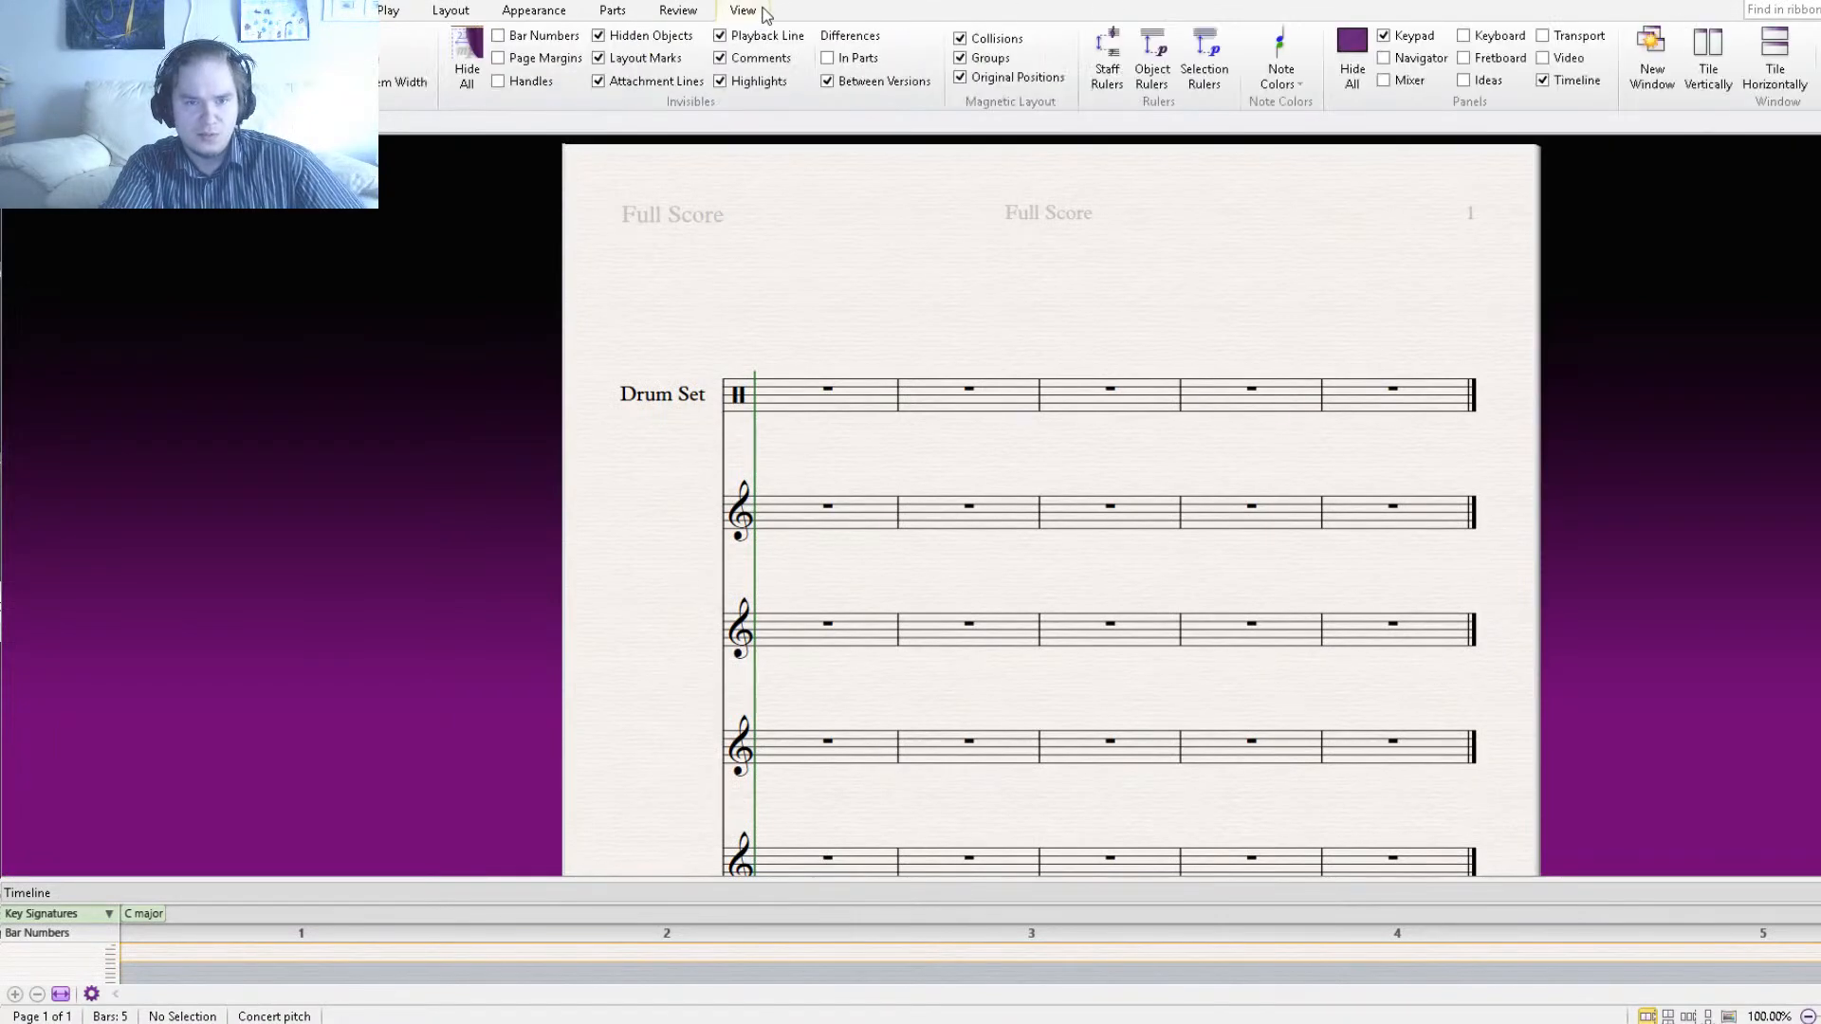
{"action": "left_click", "coordinate": [1409, 80]}
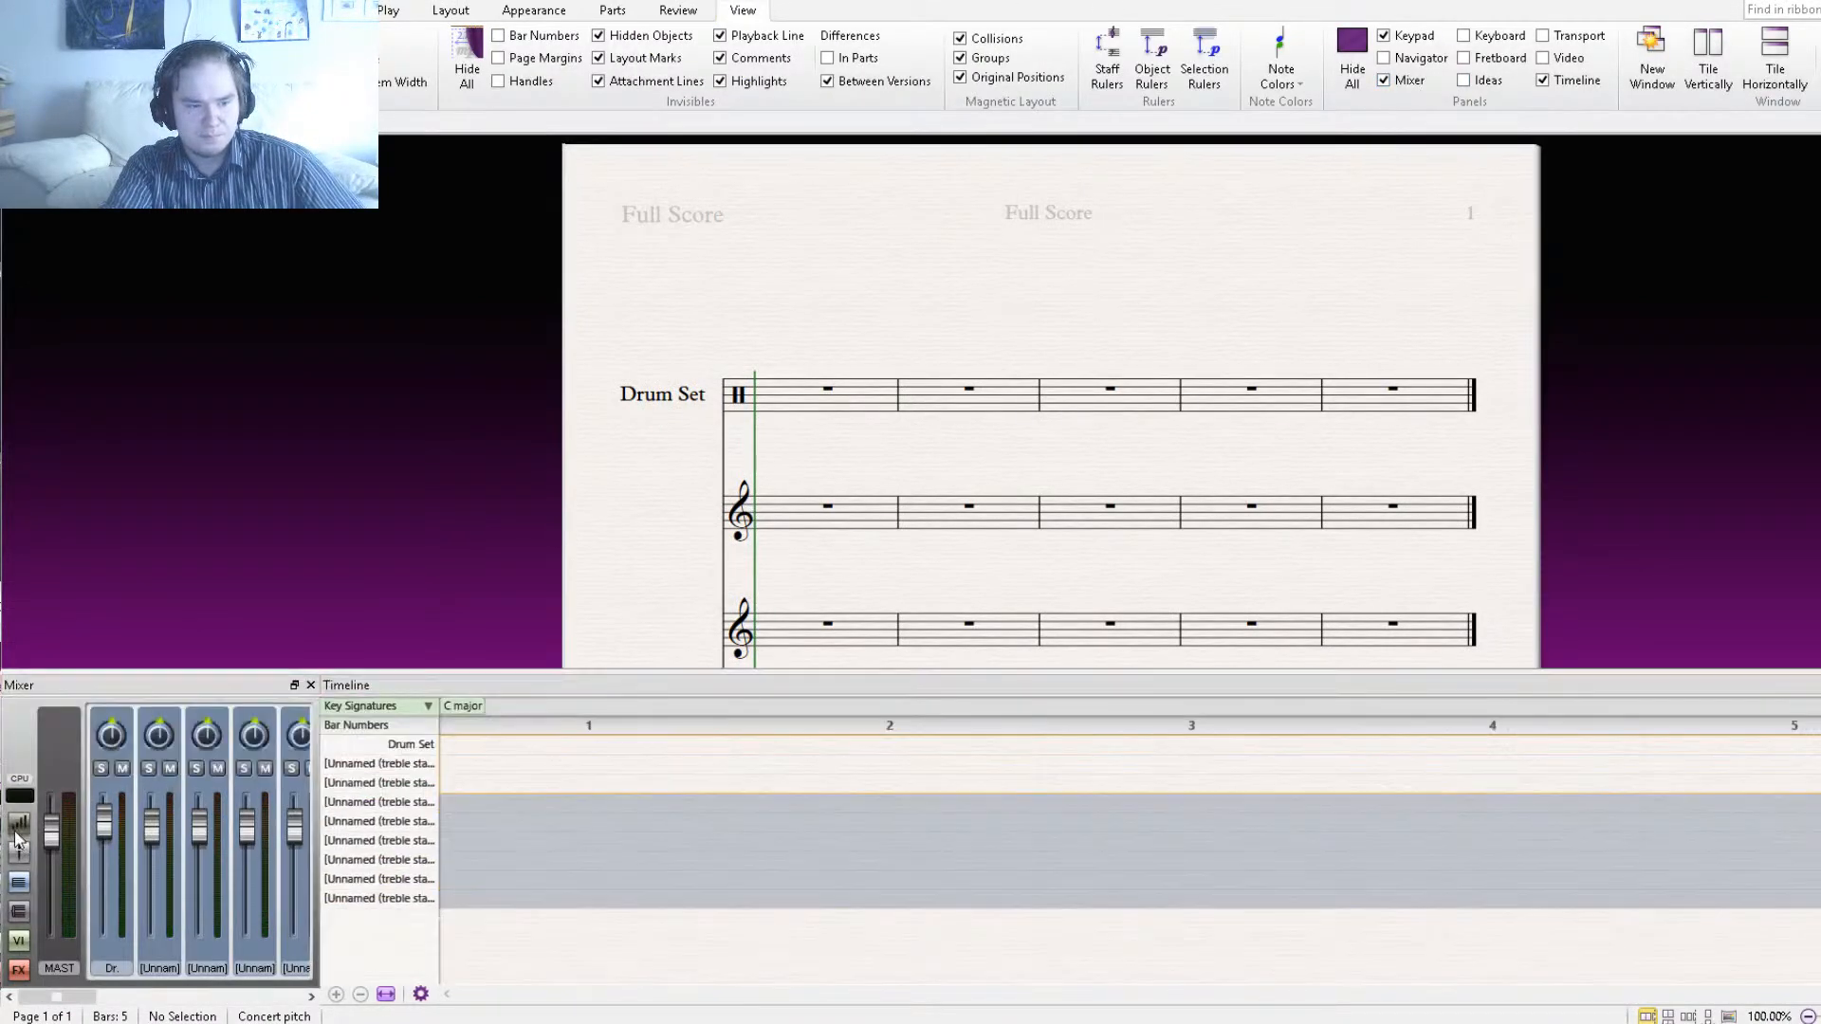
{"action": "left_click", "coordinate": [15, 837]}
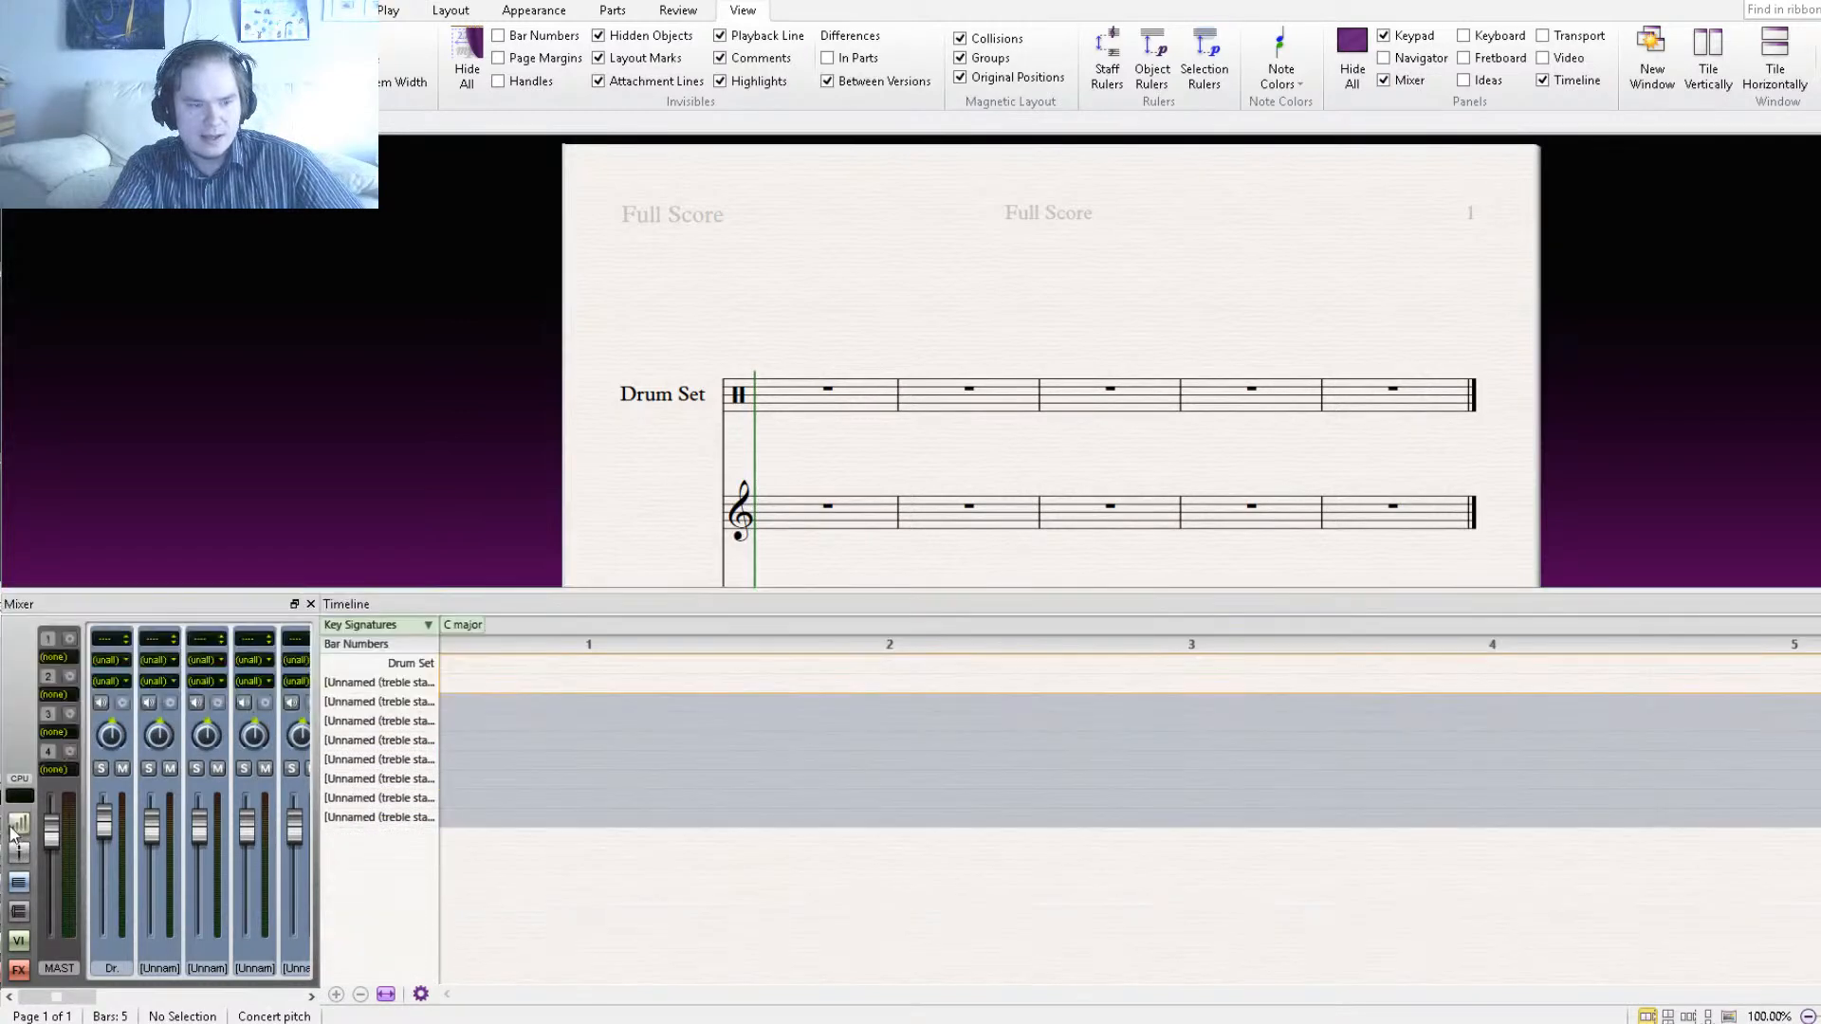
{"action": "left_click", "coordinate": [127, 661]}
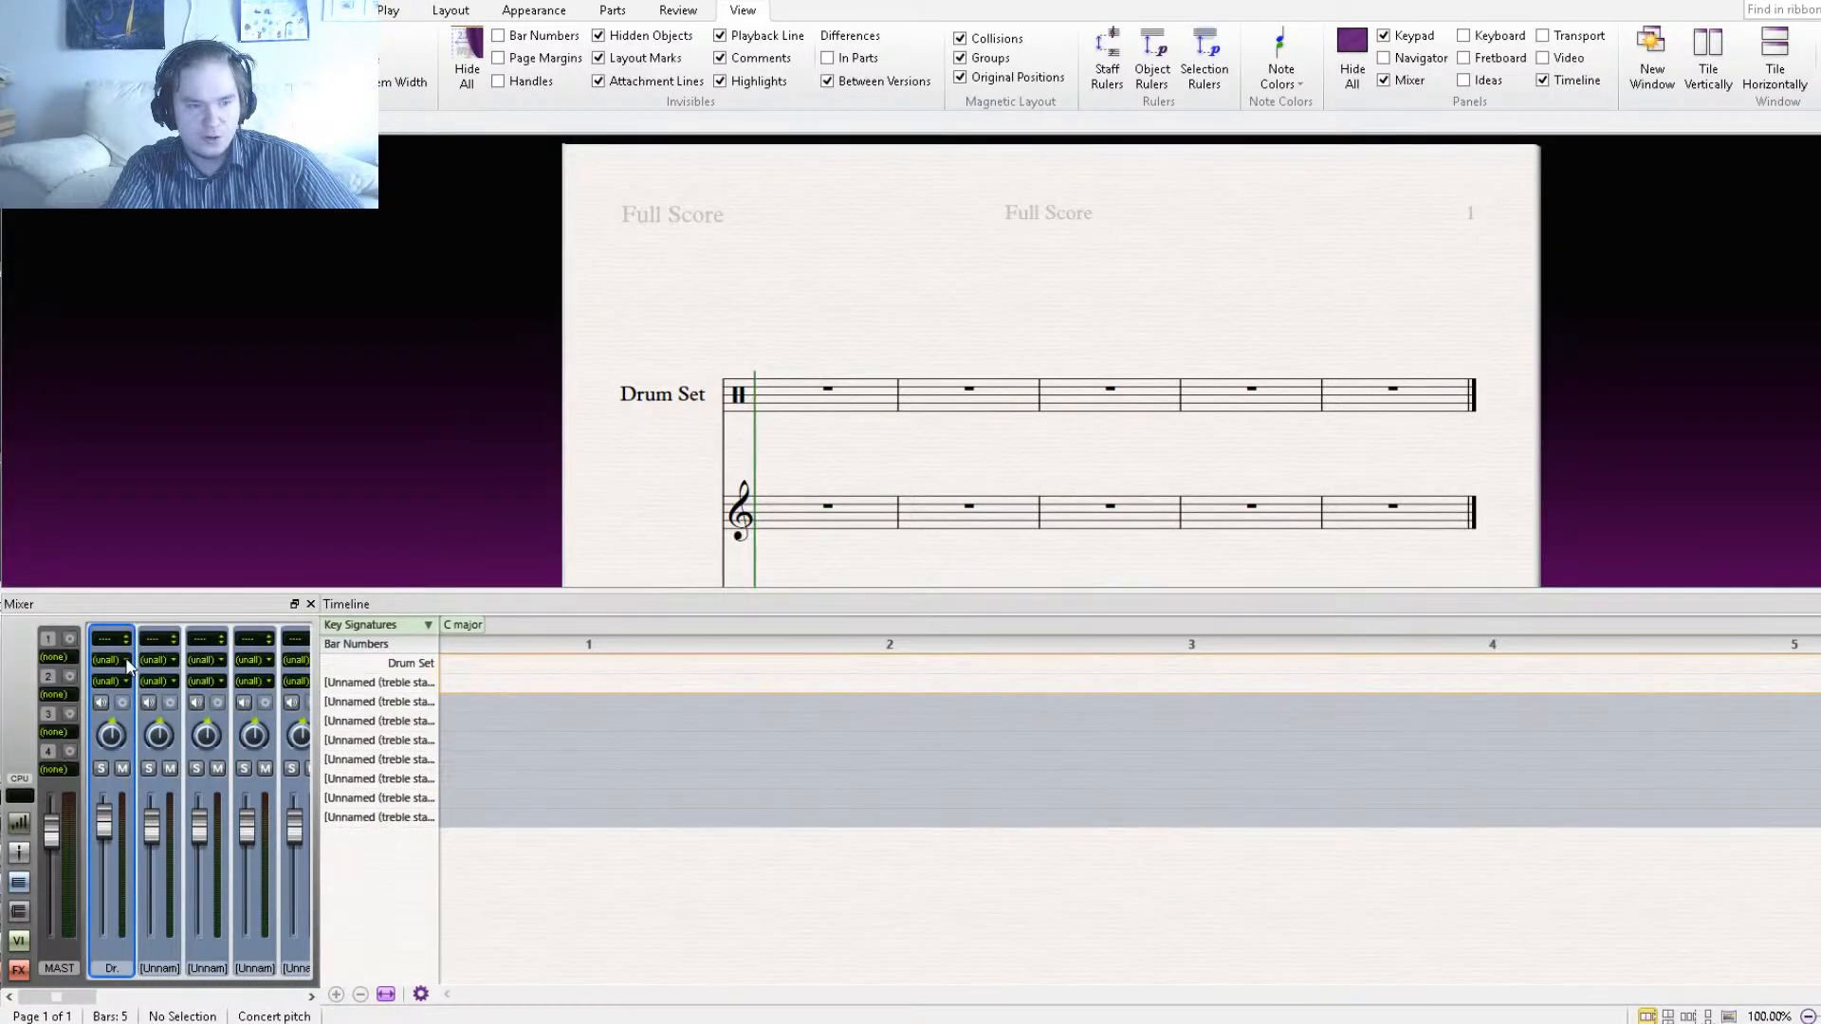
Hide the mixer and the timeline to free space for the score.
{"action": "left_click", "coordinate": [310, 604]}
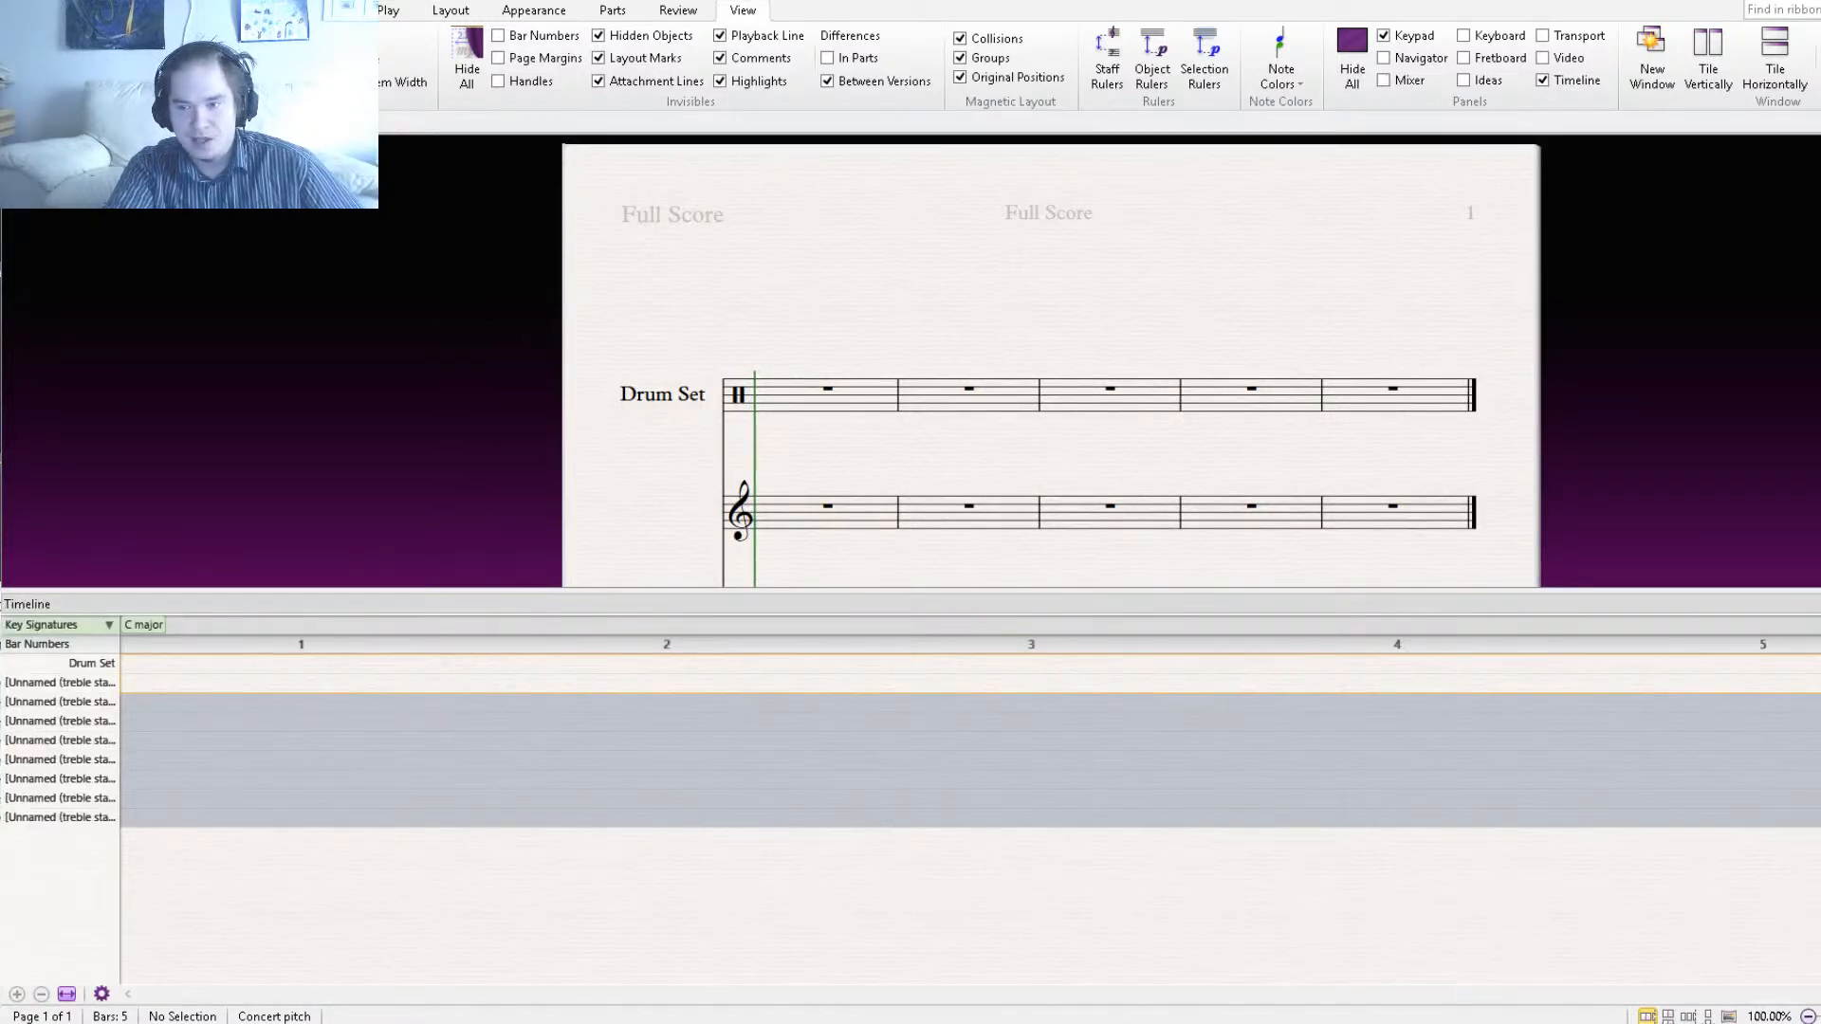
{"action": "left_click", "coordinate": [1816, 604]}
{"action": "left_click_drag", "start_coordinate": [415, 470], "coordinate": [458, 641]}
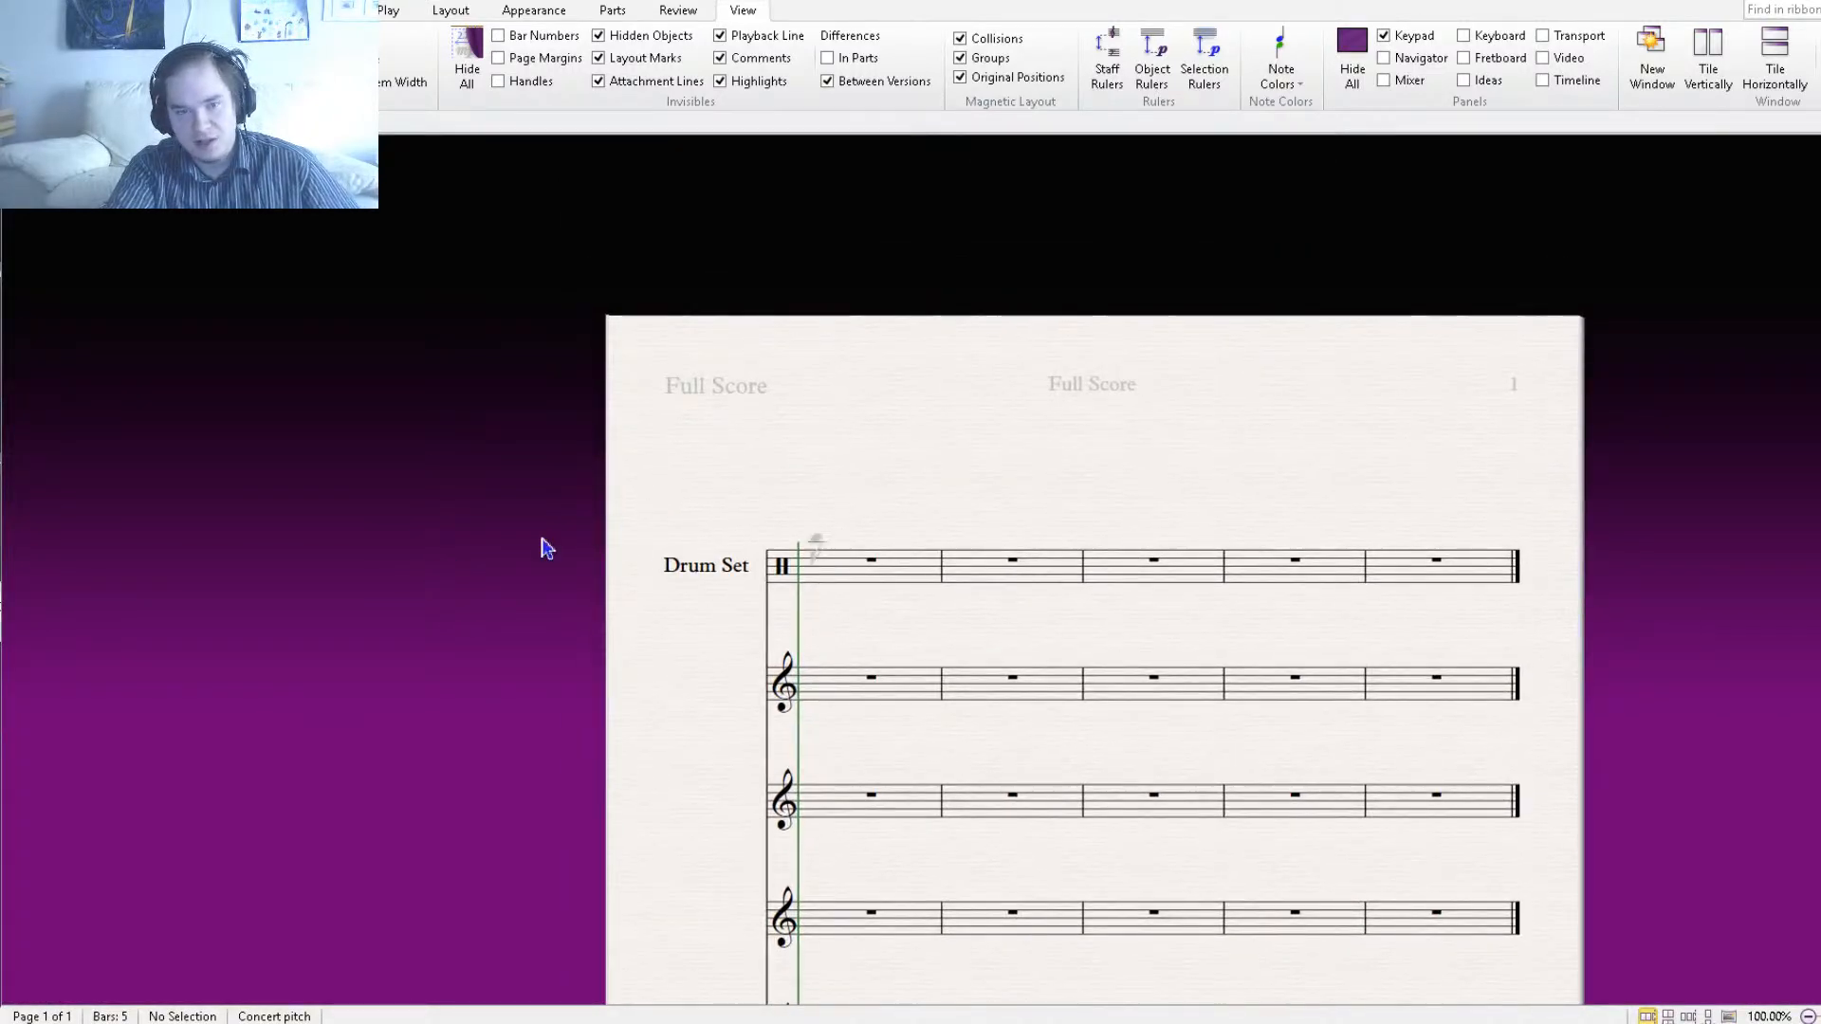
Enter two sixteenth notes on G5 with cross noteheads at the start of bar 1 in the Drum Set staff.
{"action": "left_click", "coordinate": [812, 563]}
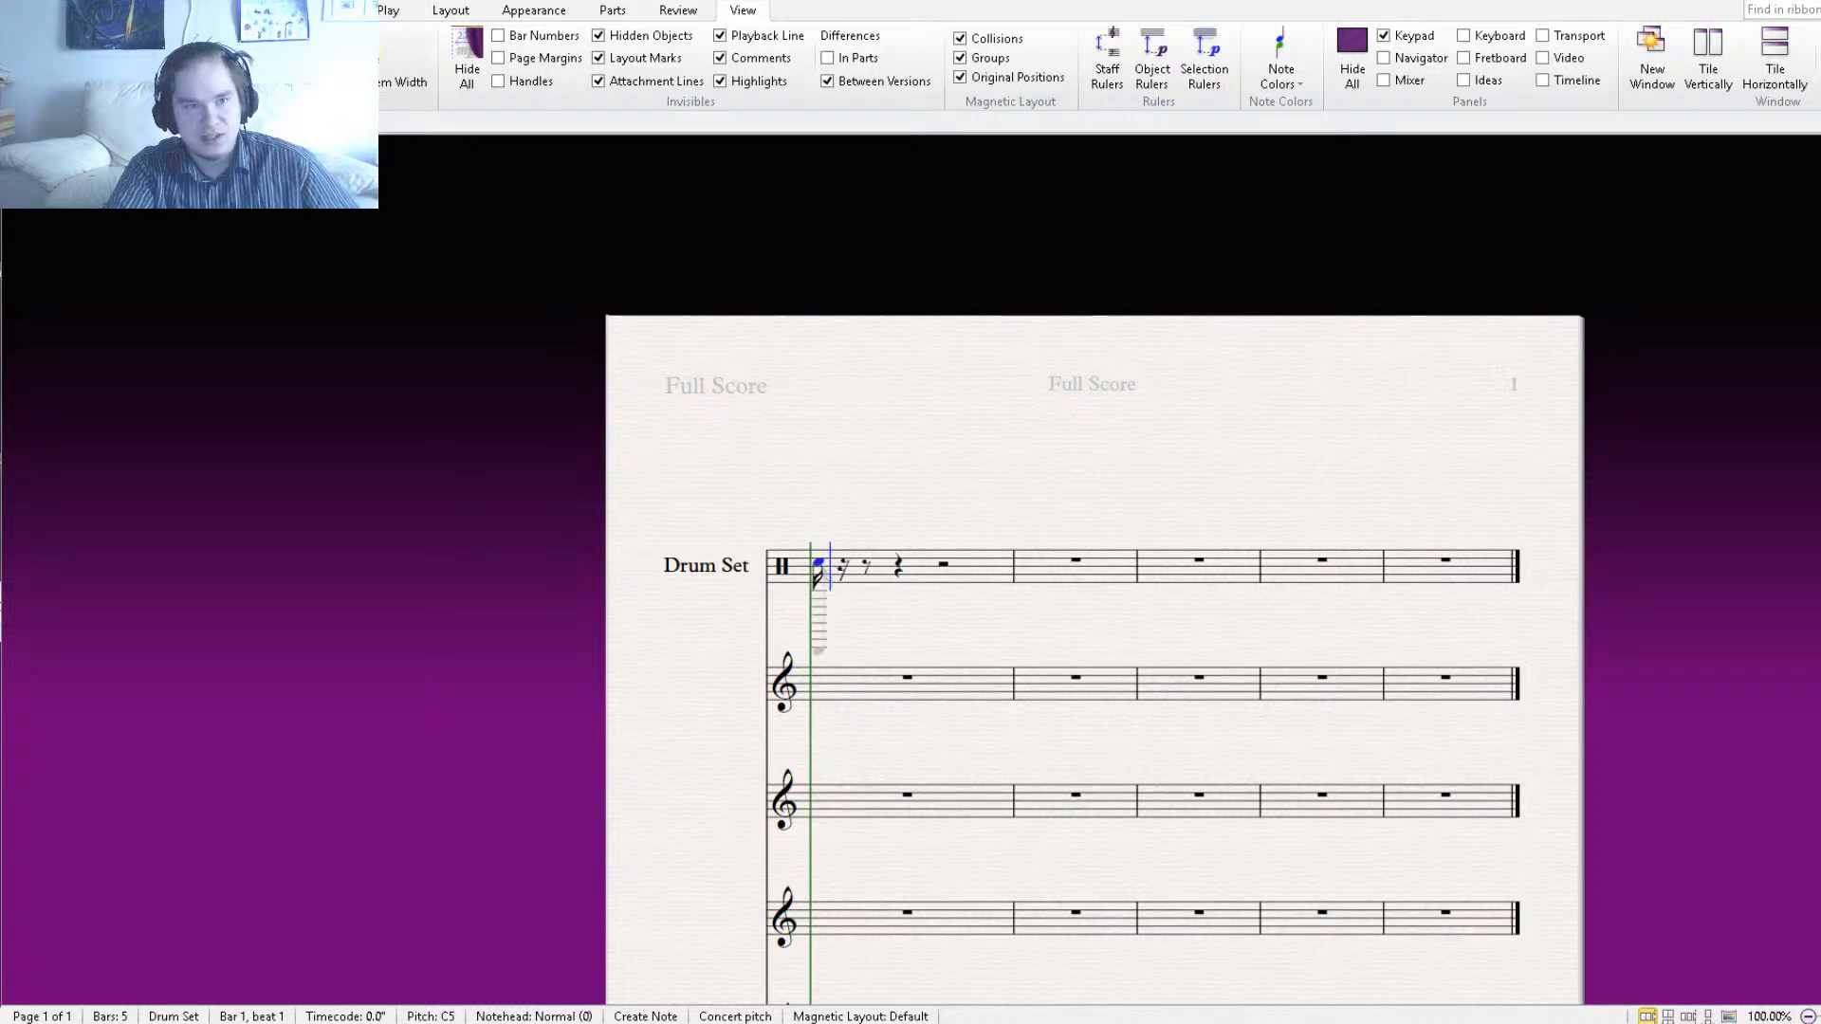
{"action": "left_click", "coordinate": [173, 10]}
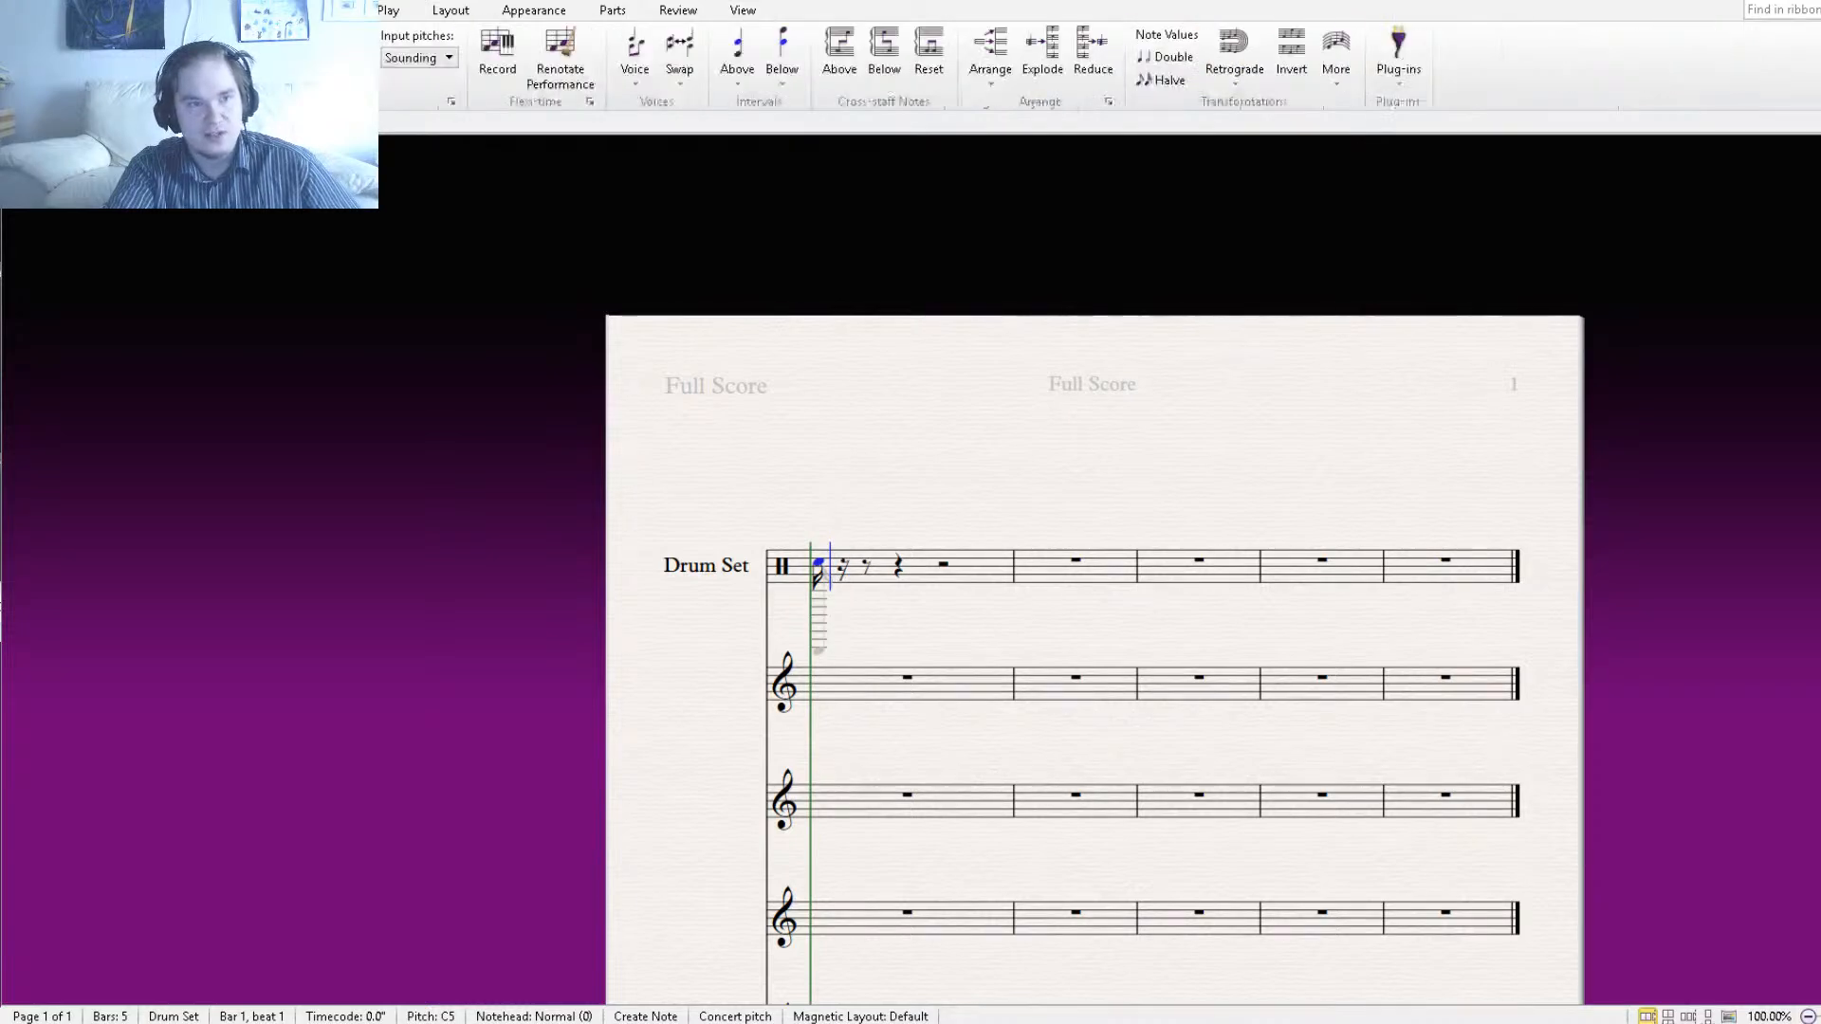
{"action": "left_click", "coordinate": [259, 10]}
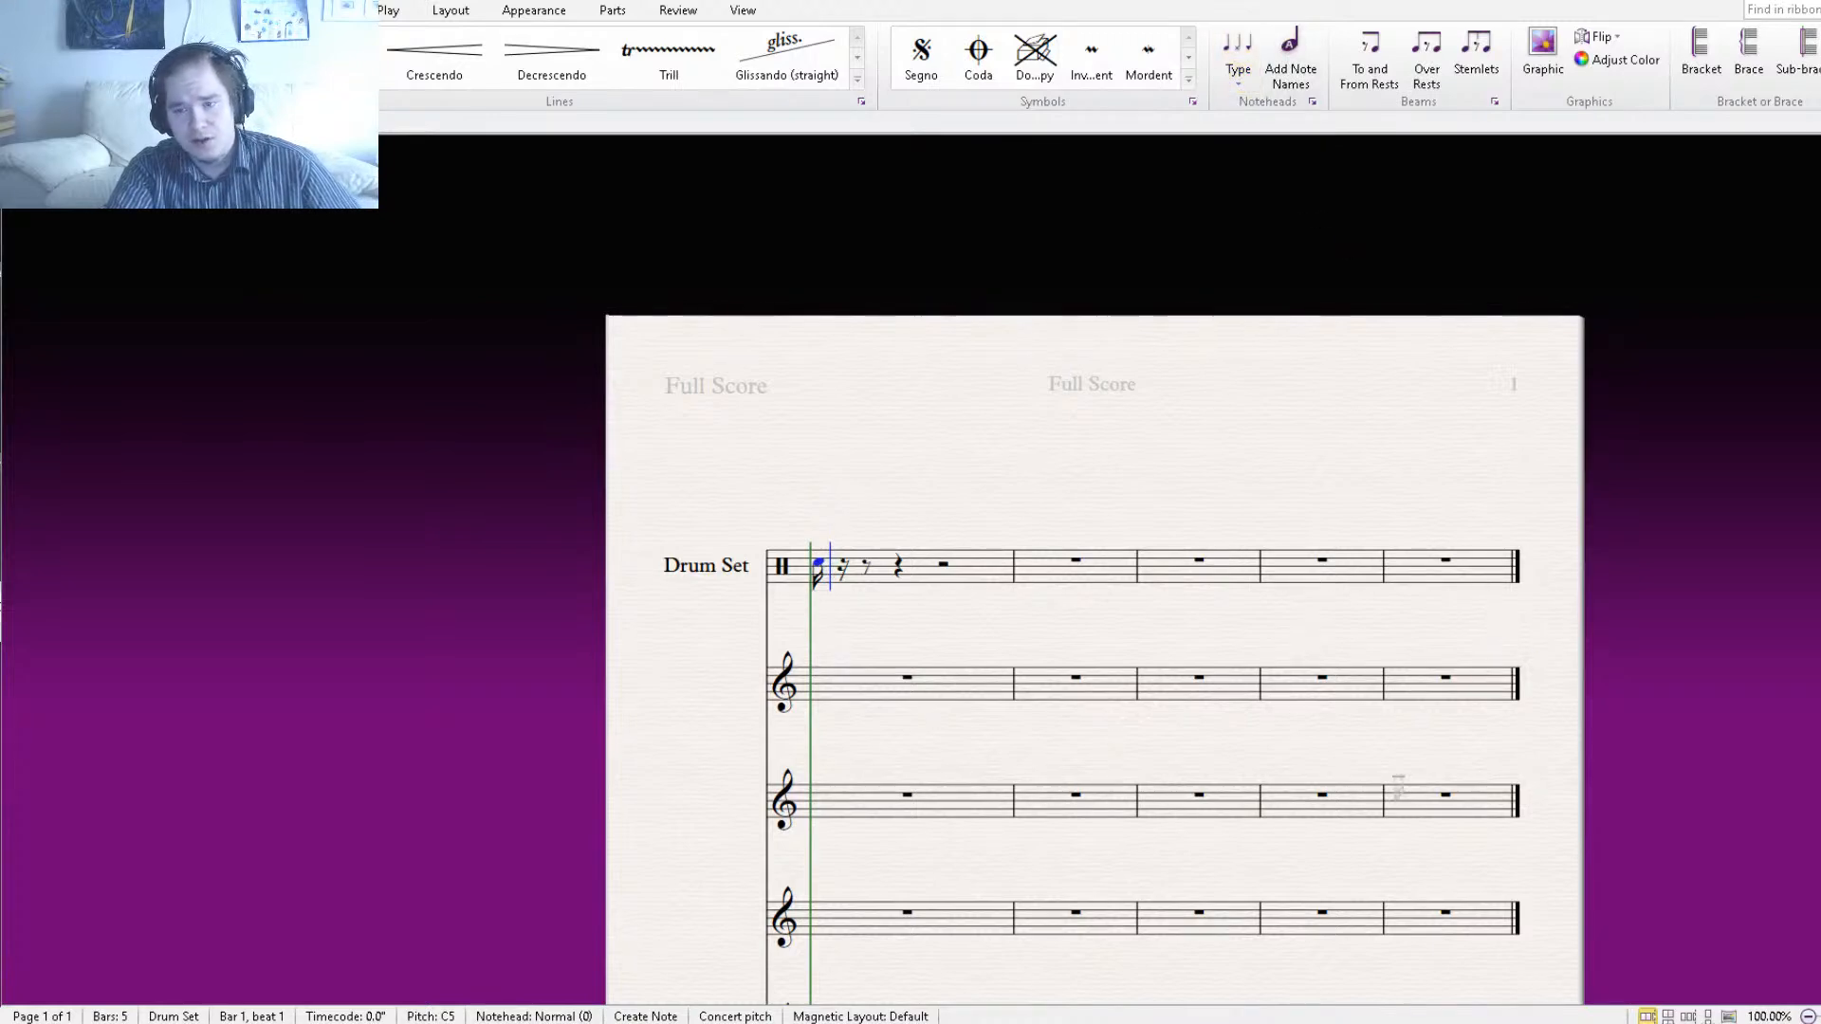
{"action": "left_click", "coordinate": [847, 560]}
{"action": "left_click", "coordinate": [806, 550]}
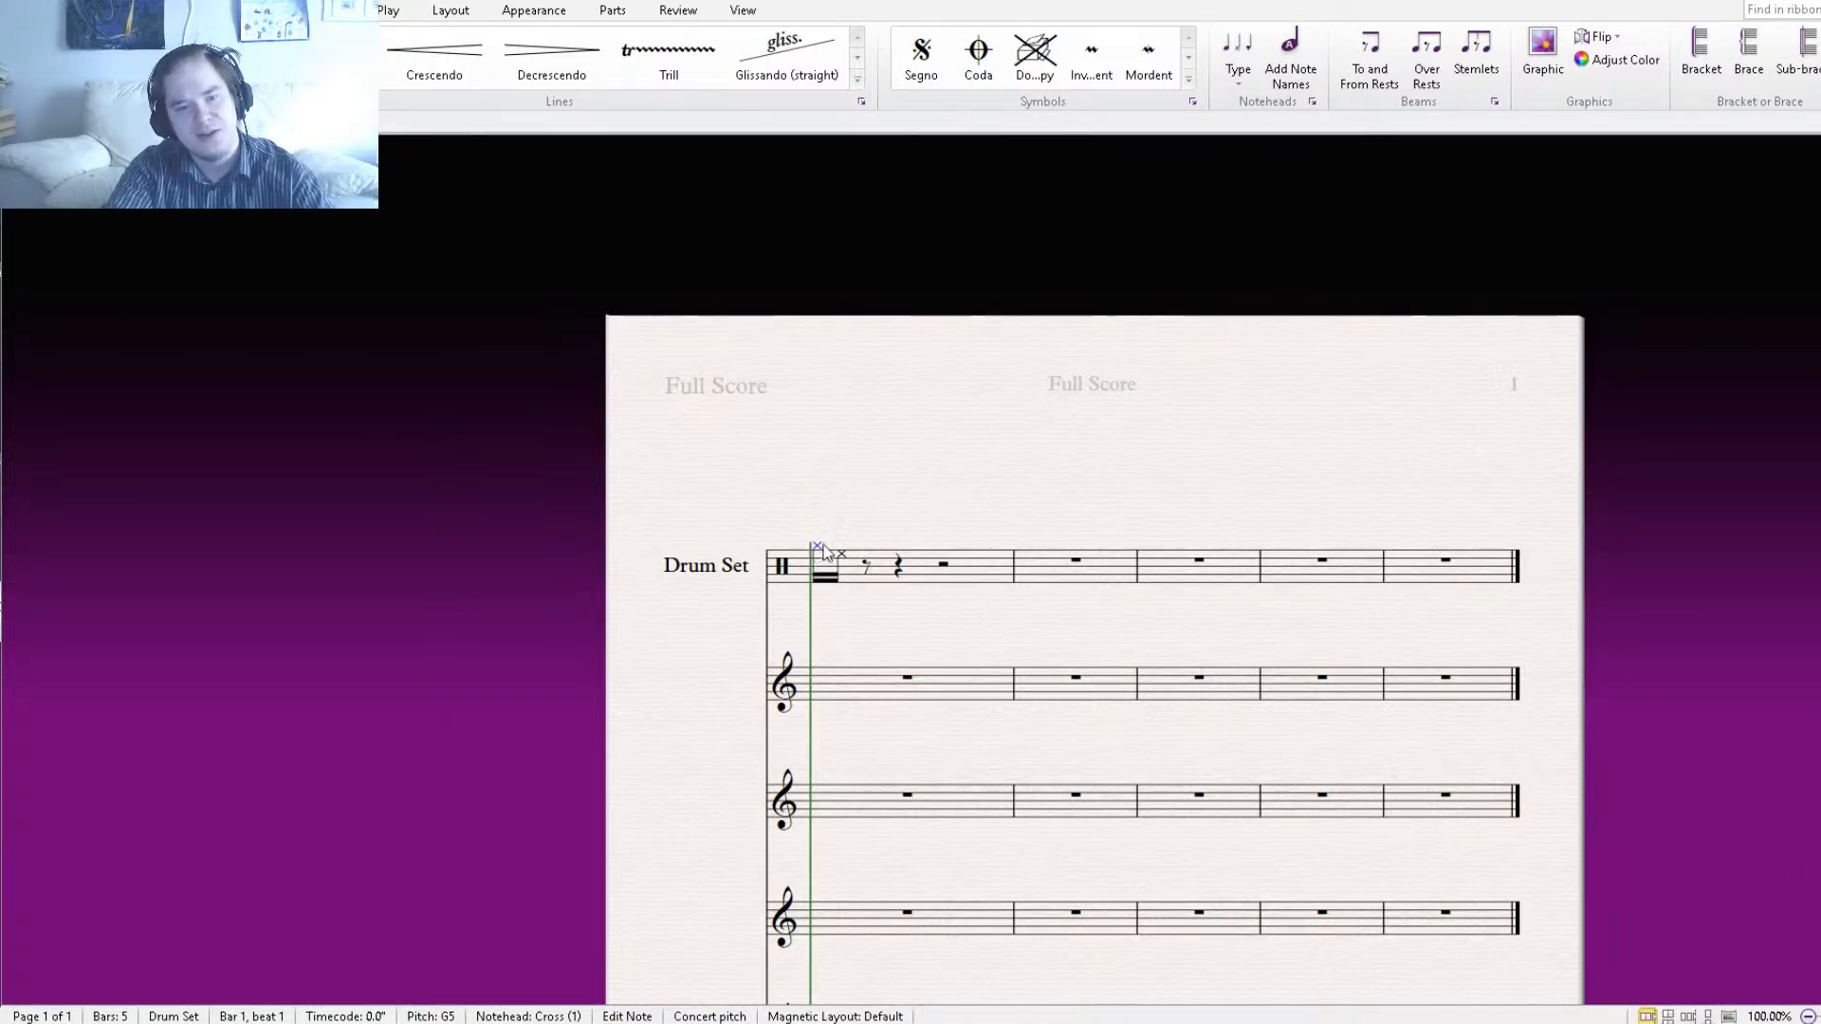
{"action": "left_click_drag", "start_coordinate": [818, 548], "coordinate": [819, 551]}
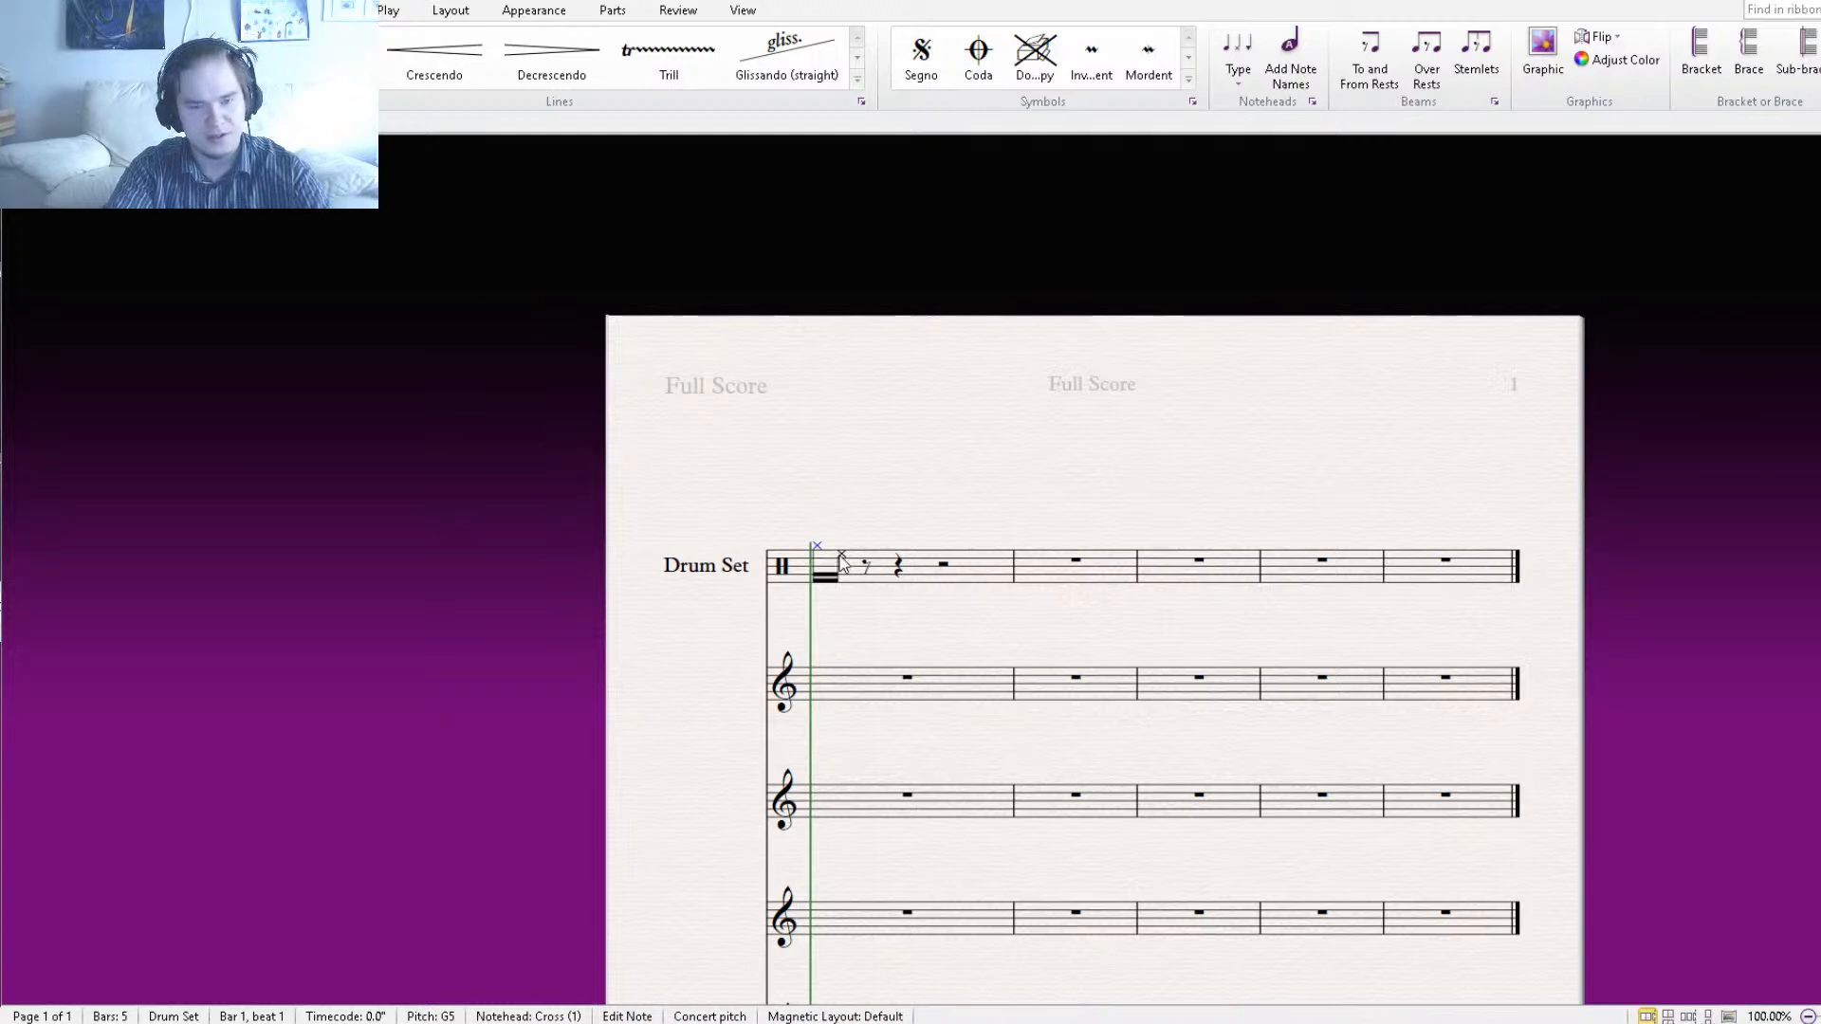
{"action": "left_click_drag", "start_coordinate": [841, 555], "coordinate": [843, 546]}
Duplicate the two cross-notehead sixteenths to fill beat 1 with four G5 notes.
{"action": "left_click", "coordinate": [858, 562]}
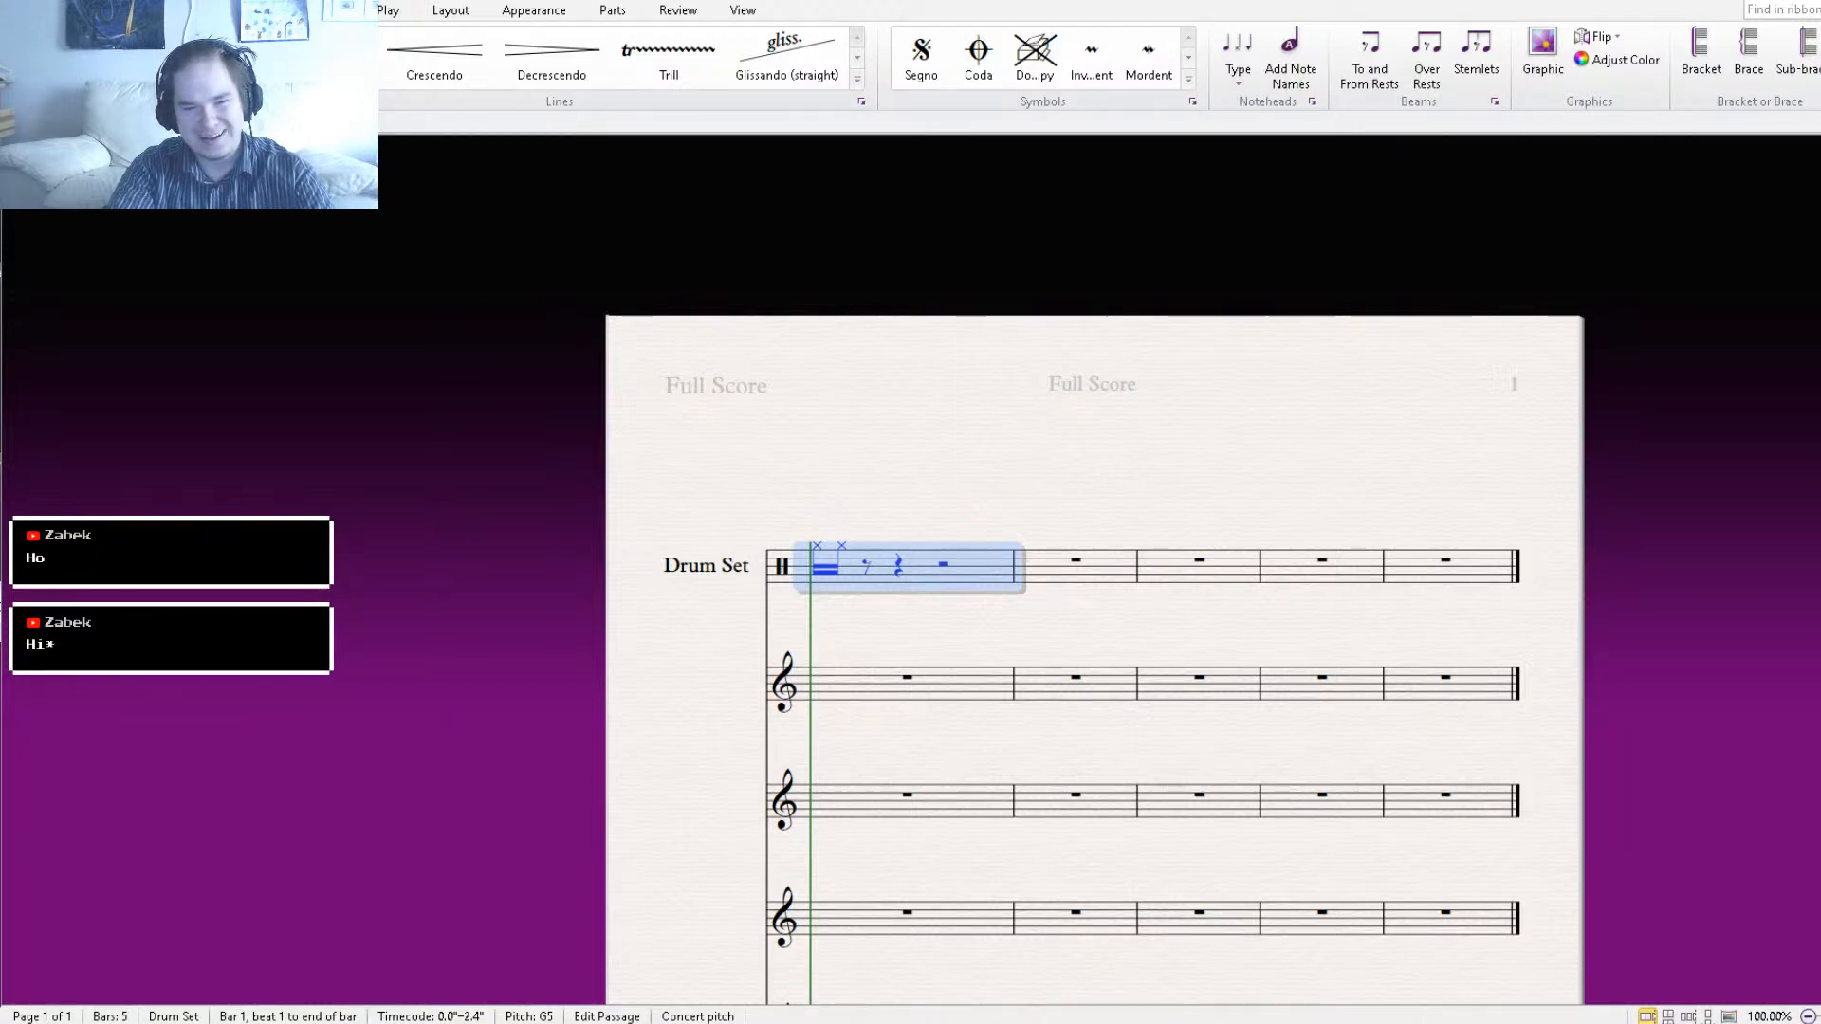
{"action": "left_click", "coordinate": [866, 567]}
{"action": "key", "text": "ctrl+v"}
{"action": "left_click", "coordinate": [894, 569]}
{"action": "key", "text": "ctrl+v"}
Select the four-note cross-notehead group and repeat it three times to fill bar 1 with sixteenths.
{"action": "left_click", "coordinate": [867, 548], "text": "ctrl"}
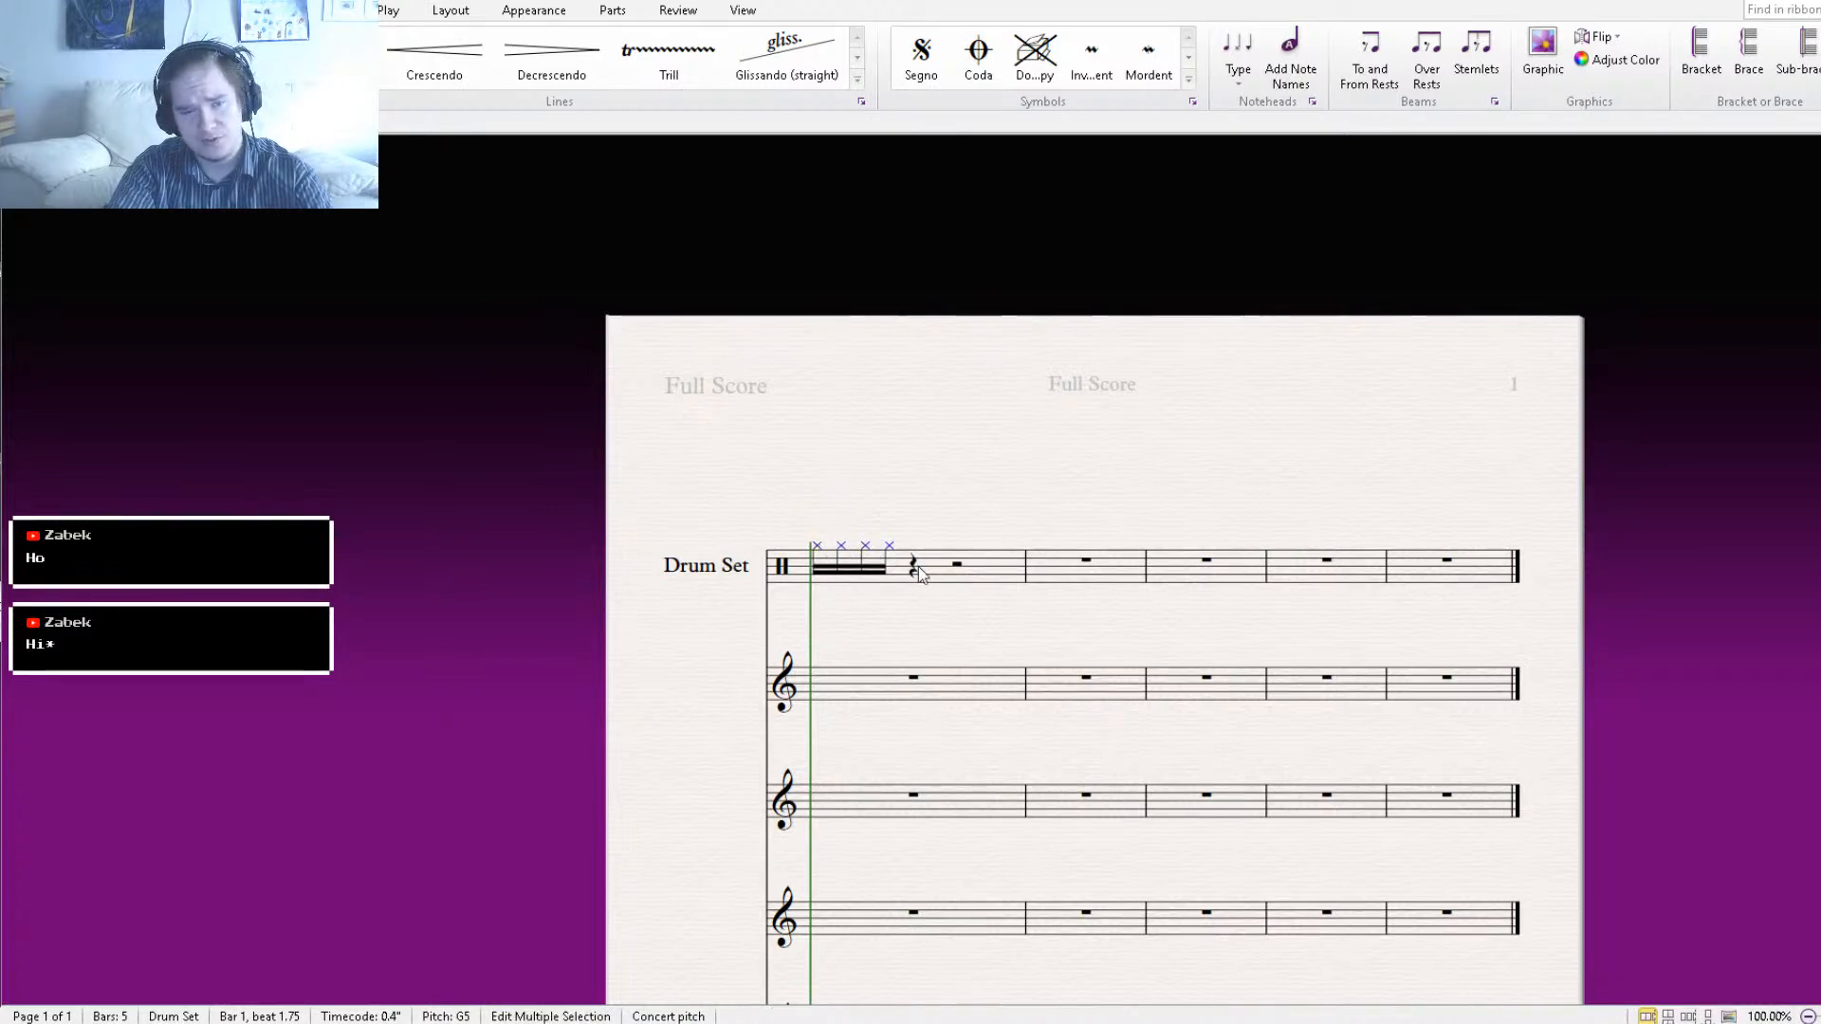
{"action": "key", "text": "r"}
{"action": "key", "text": "r"}
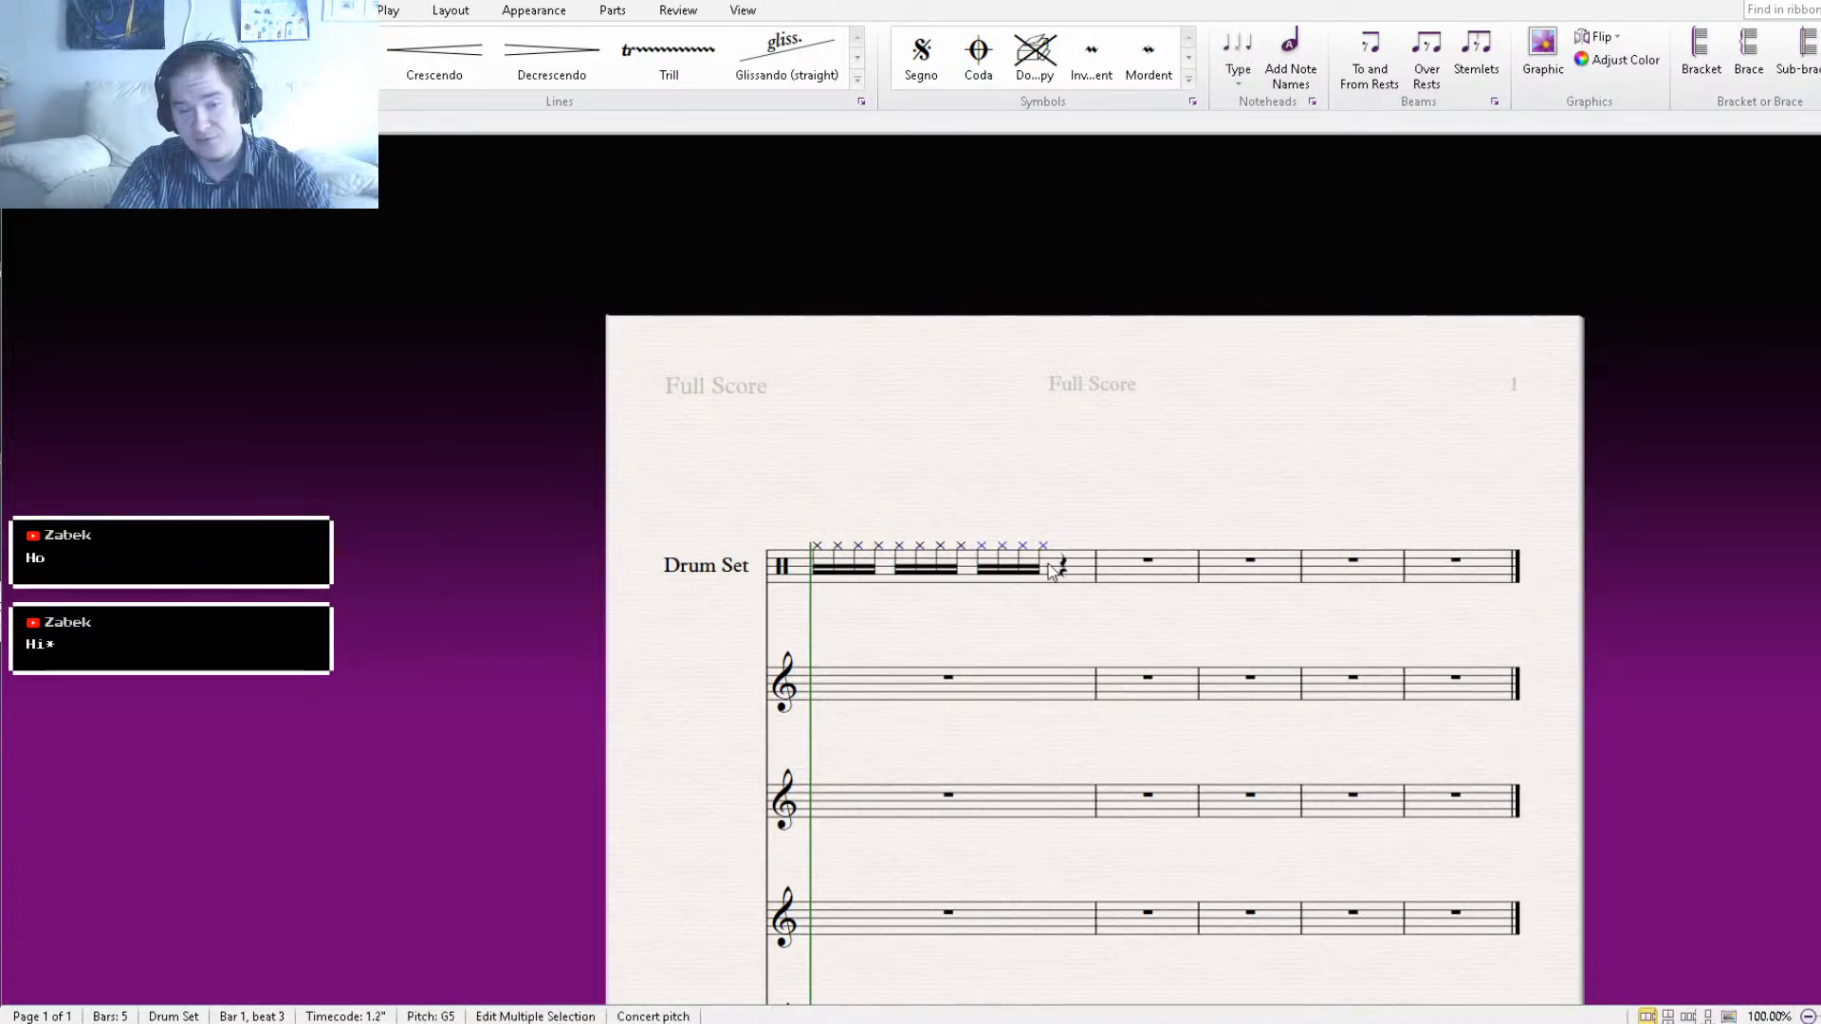
{"action": "key", "text": "r"}
{"action": "key", "text": "Escape"}
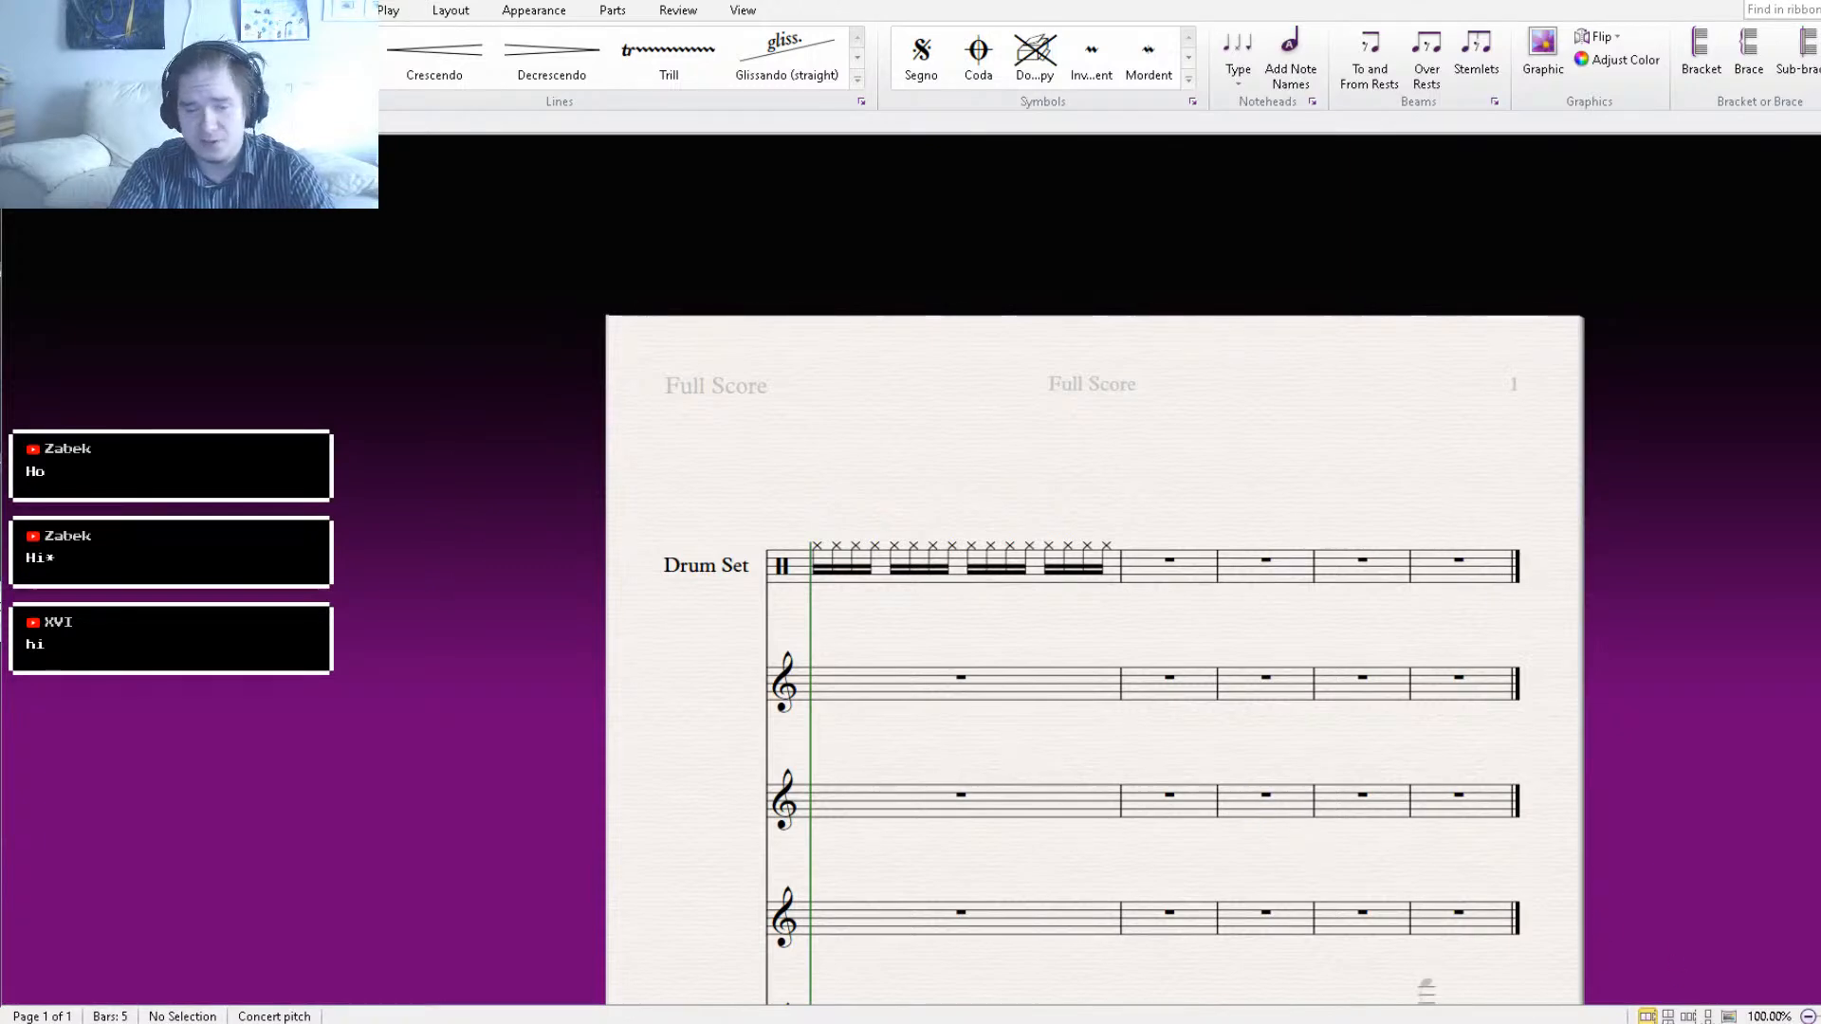
Enter two eighth notes in a second voice on beat 1 of the Drum Set staff, A4 followed by F4.
{"action": "left_click", "coordinate": [823, 588]}
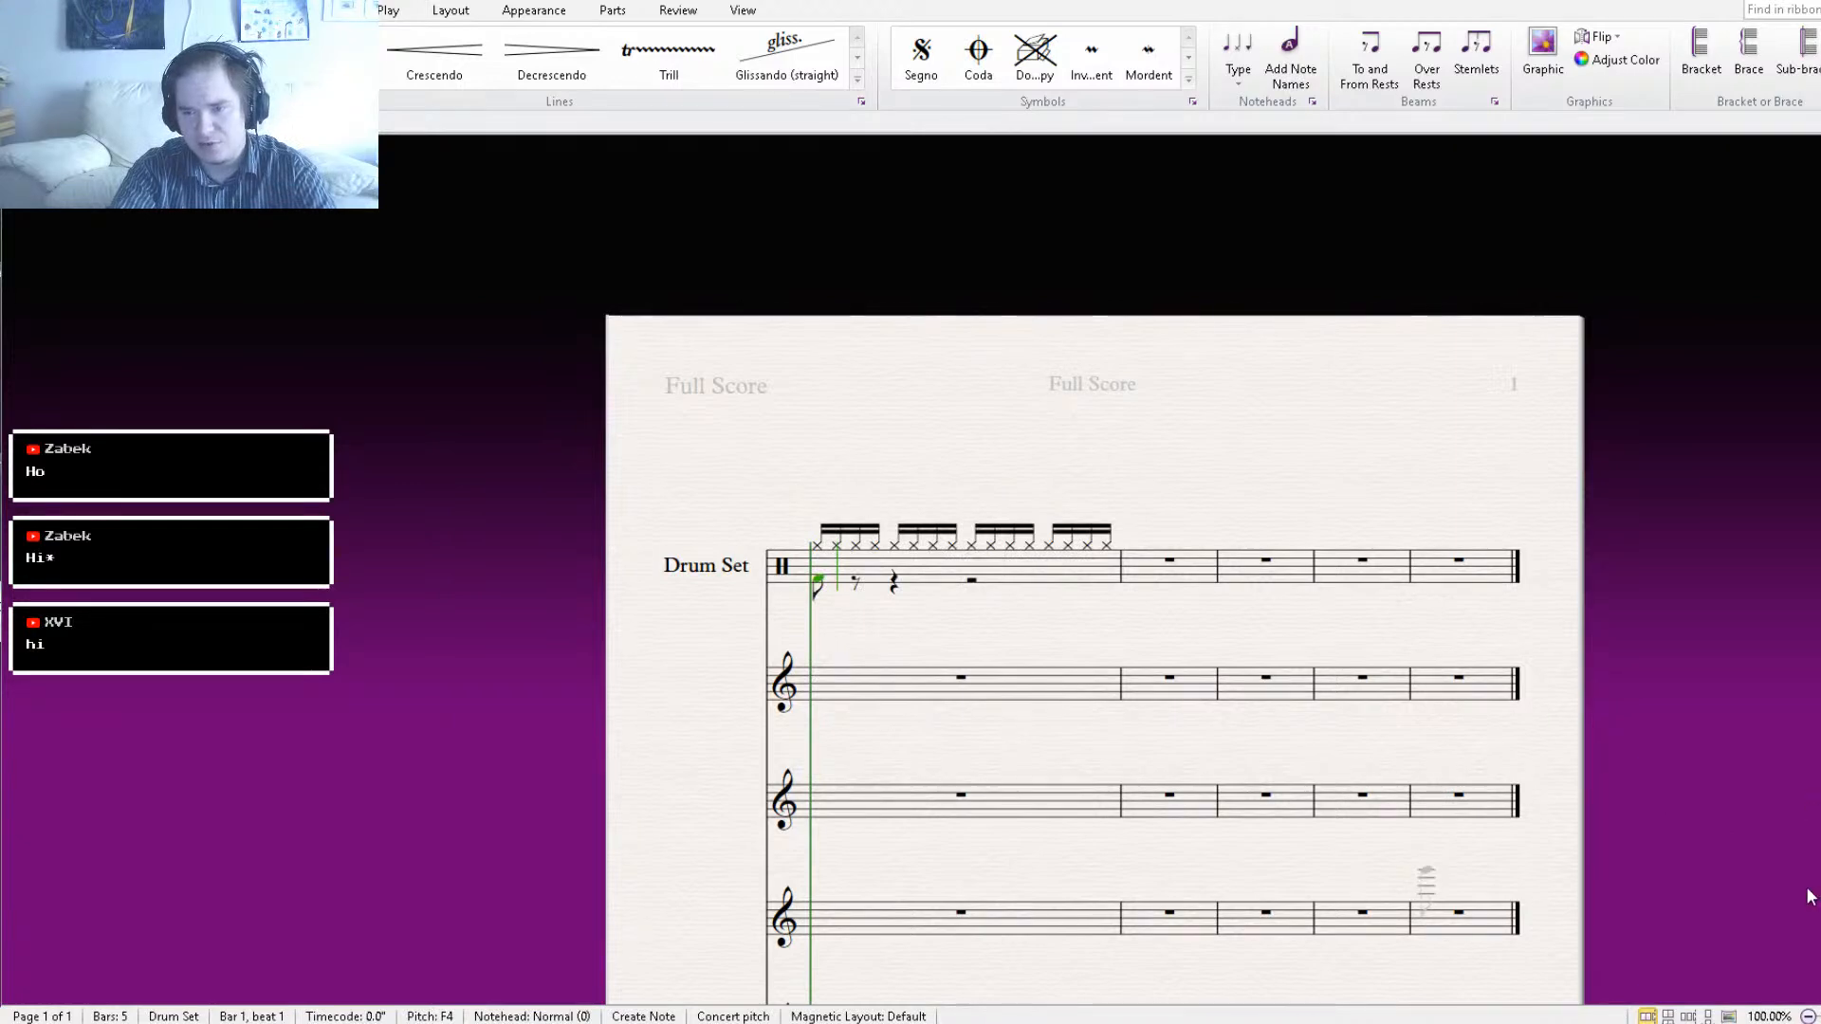
{"action": "key", "text": "Escape"}
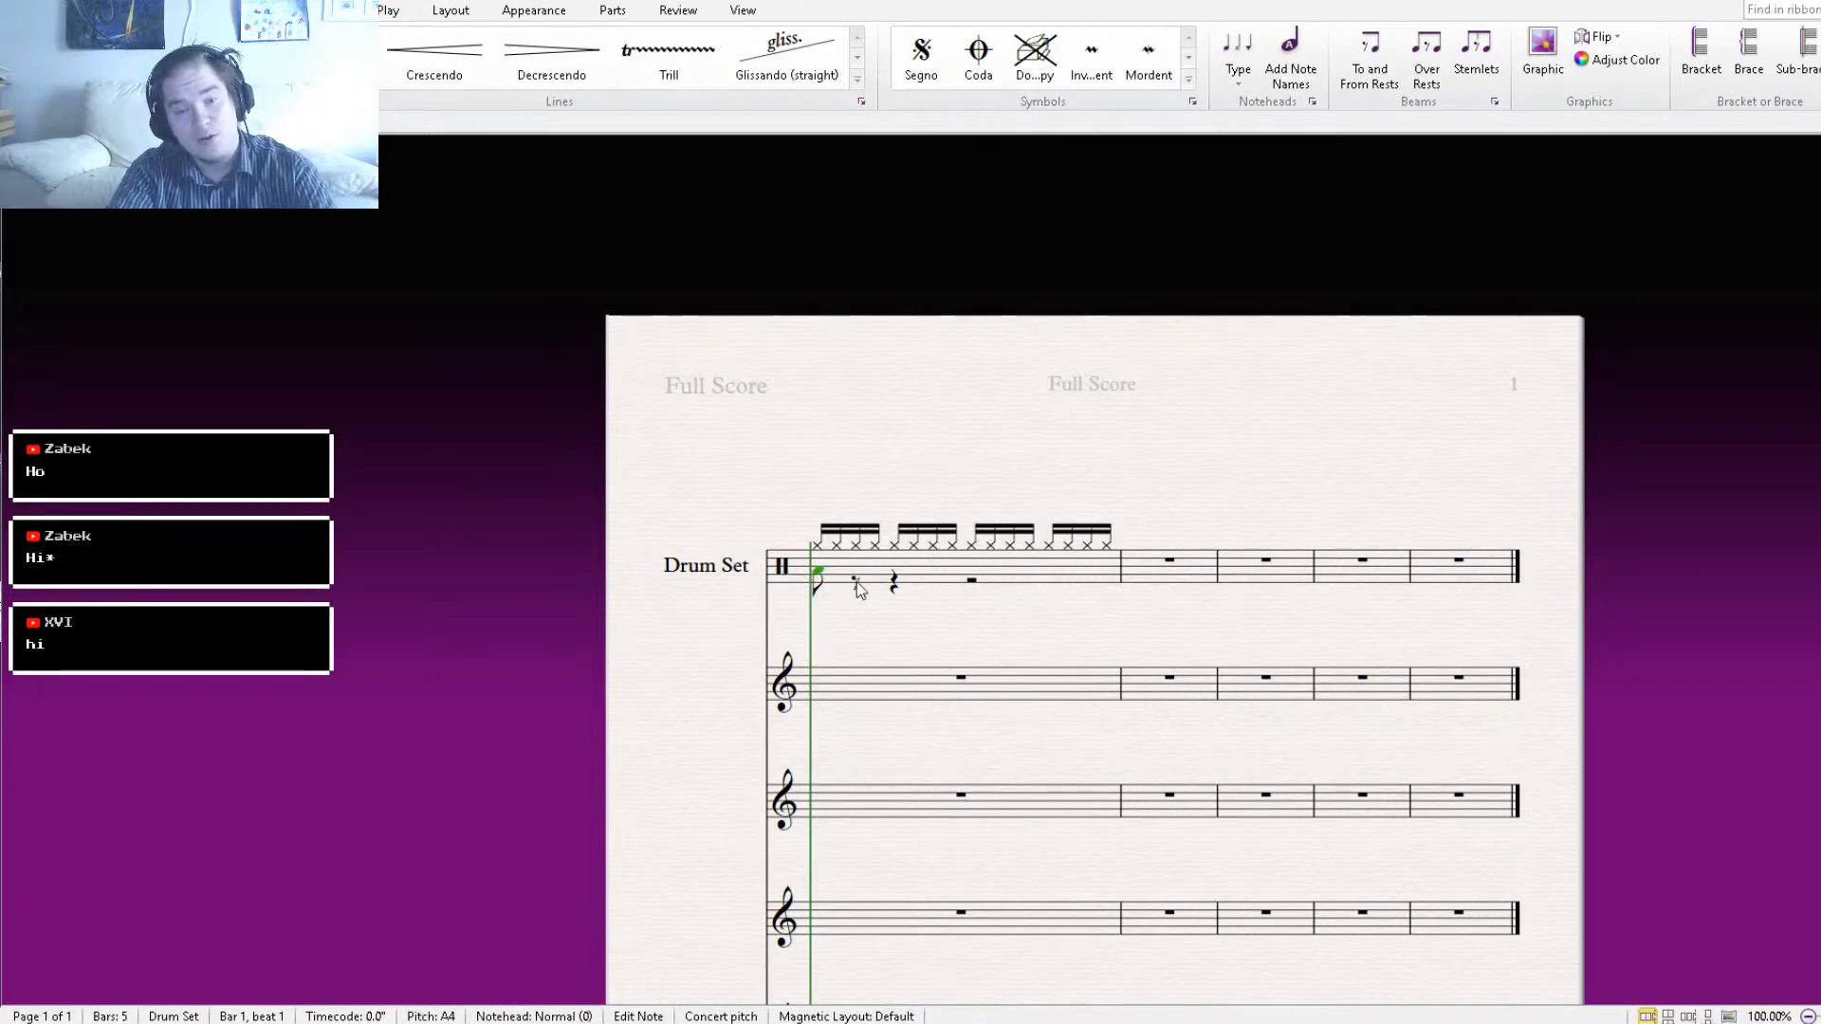
{"action": "key", "text": "r"}
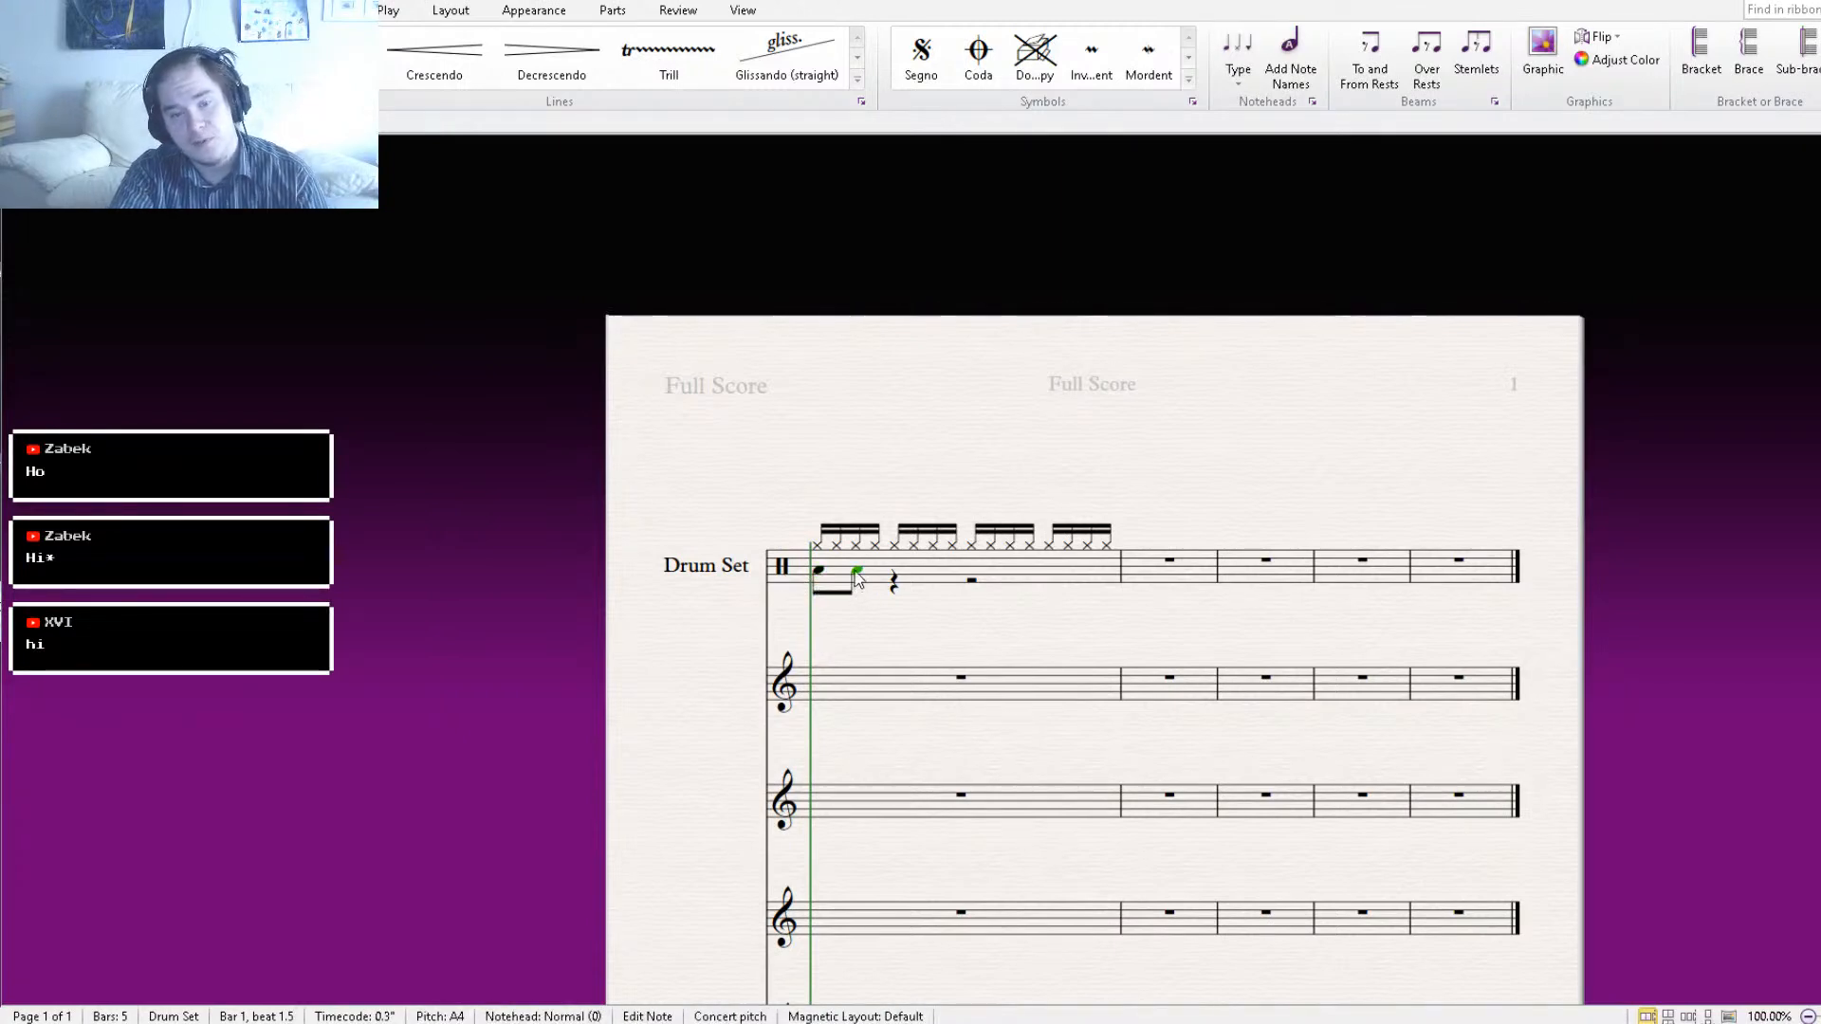
{"action": "left_click_drag", "start_coordinate": [859, 571], "coordinate": [855, 582]}
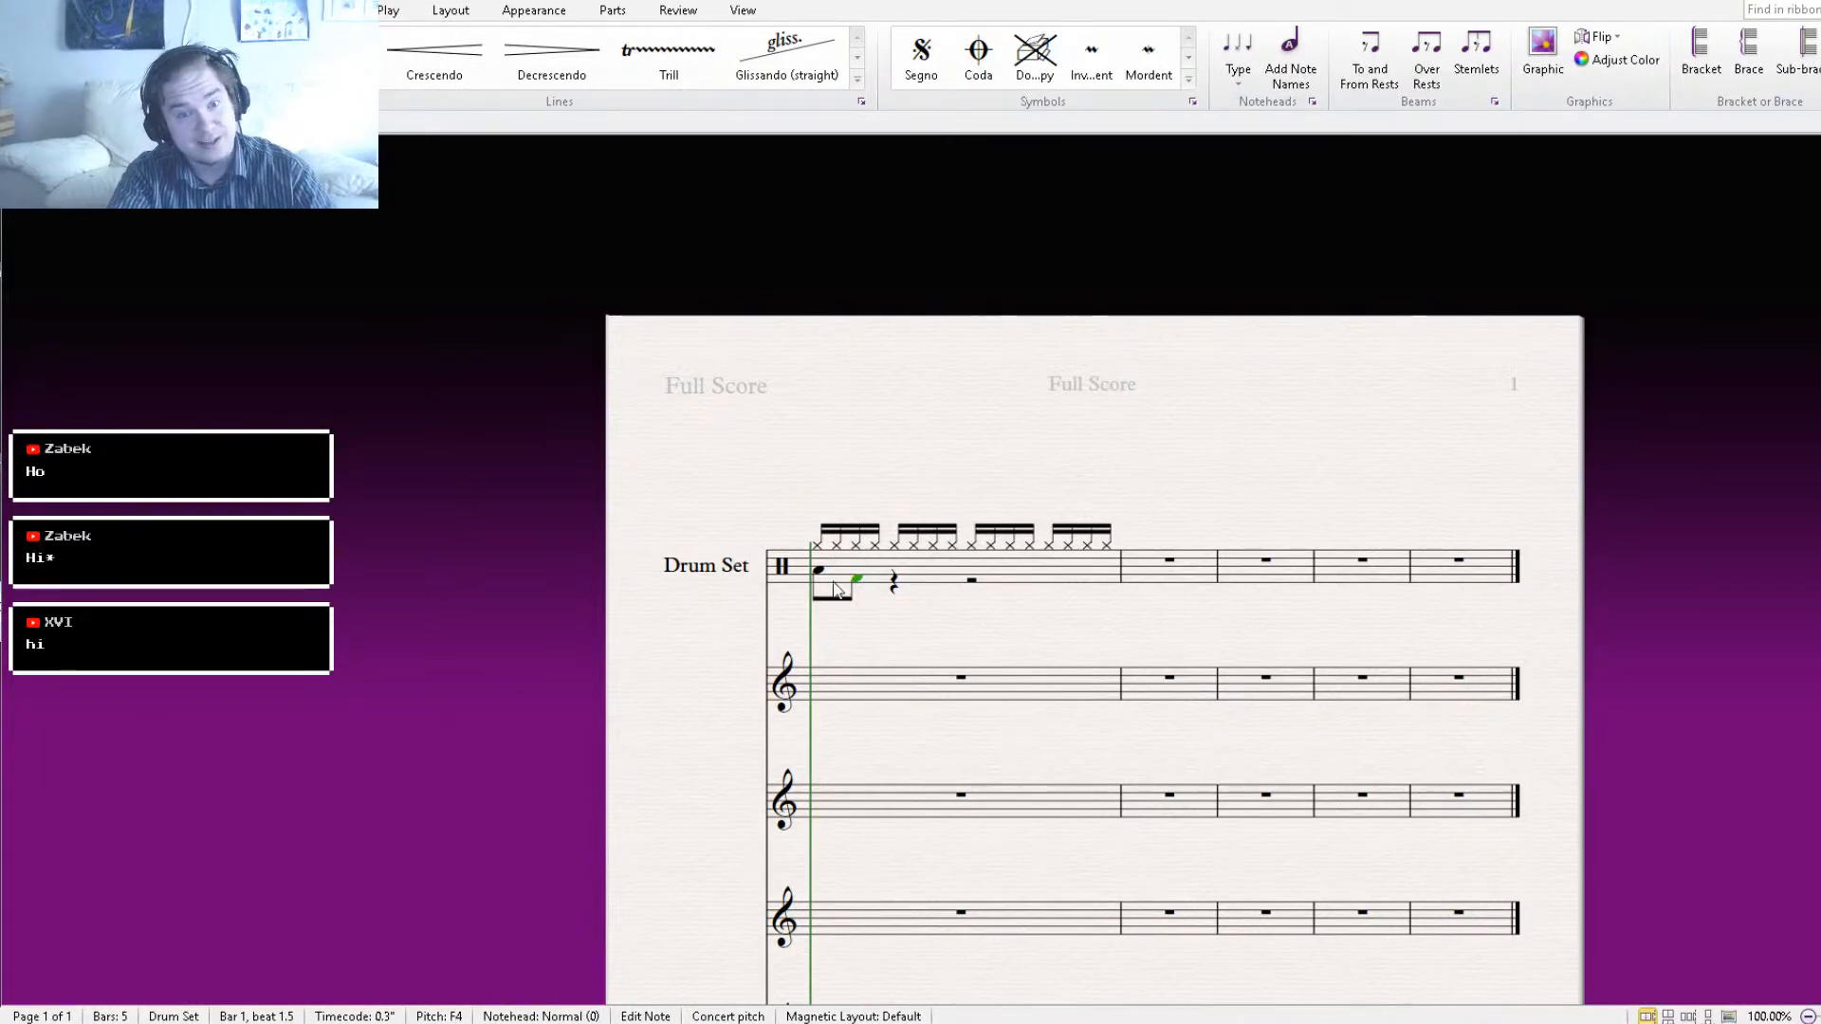
Change the F4 note in the lower voice of bar 1 to a dotted quarter note.
{"action": "left_click", "coordinate": [818, 570], "text": "ctrl"}
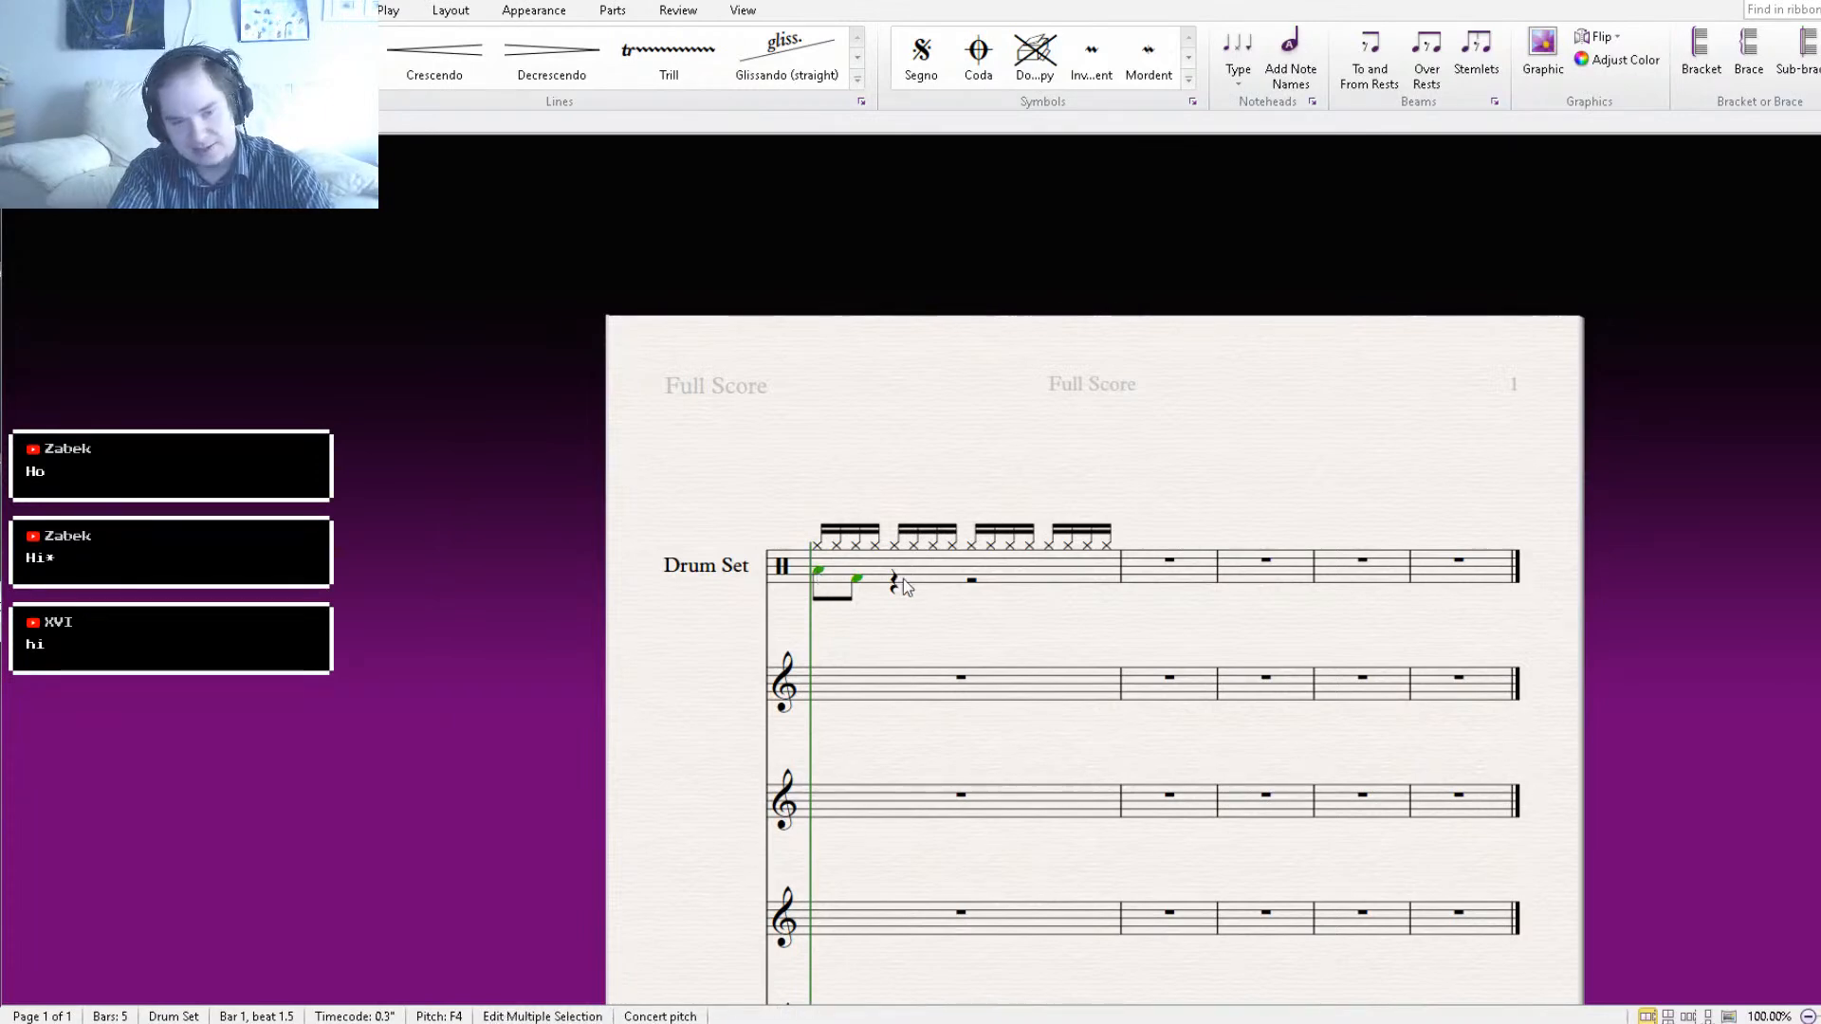
{"action": "left_click", "coordinate": [881, 609]}
{"action": "left_click", "coordinate": [858, 578]}
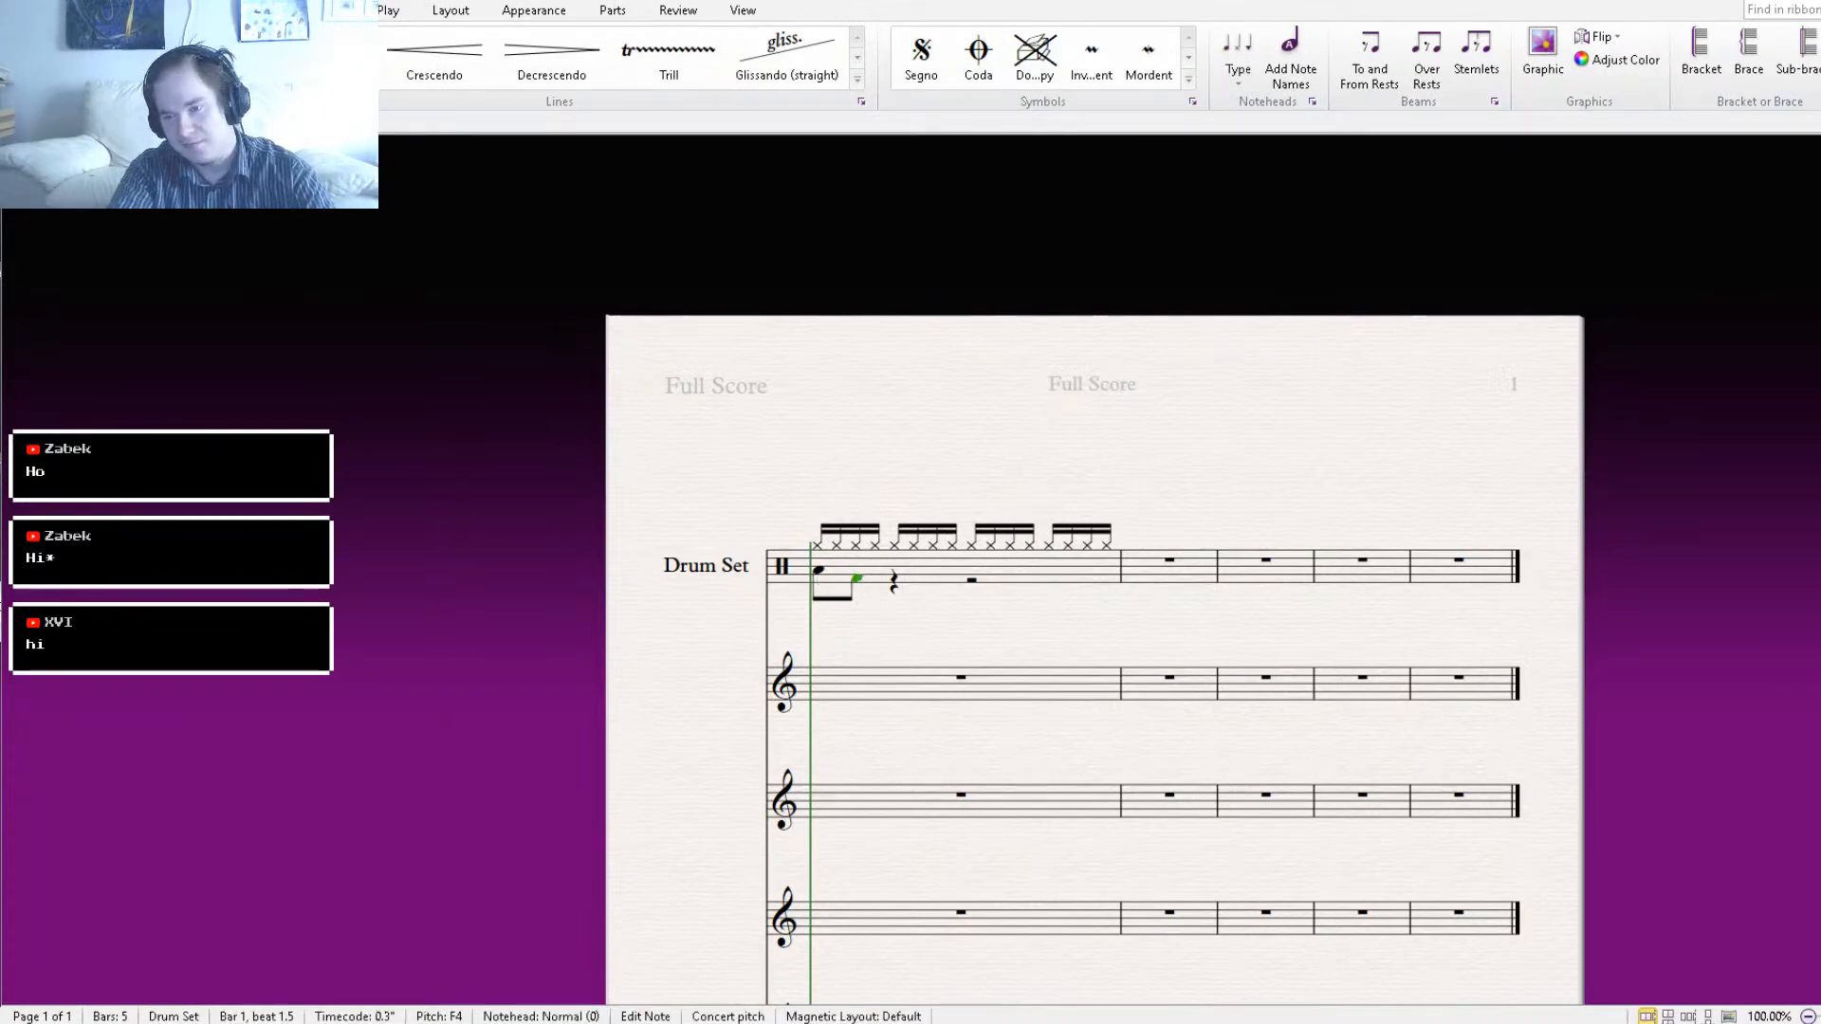
{"action": "left_click", "coordinate": [1815, 914]}
{"action": "left_click", "coordinate": [1815, 955]}
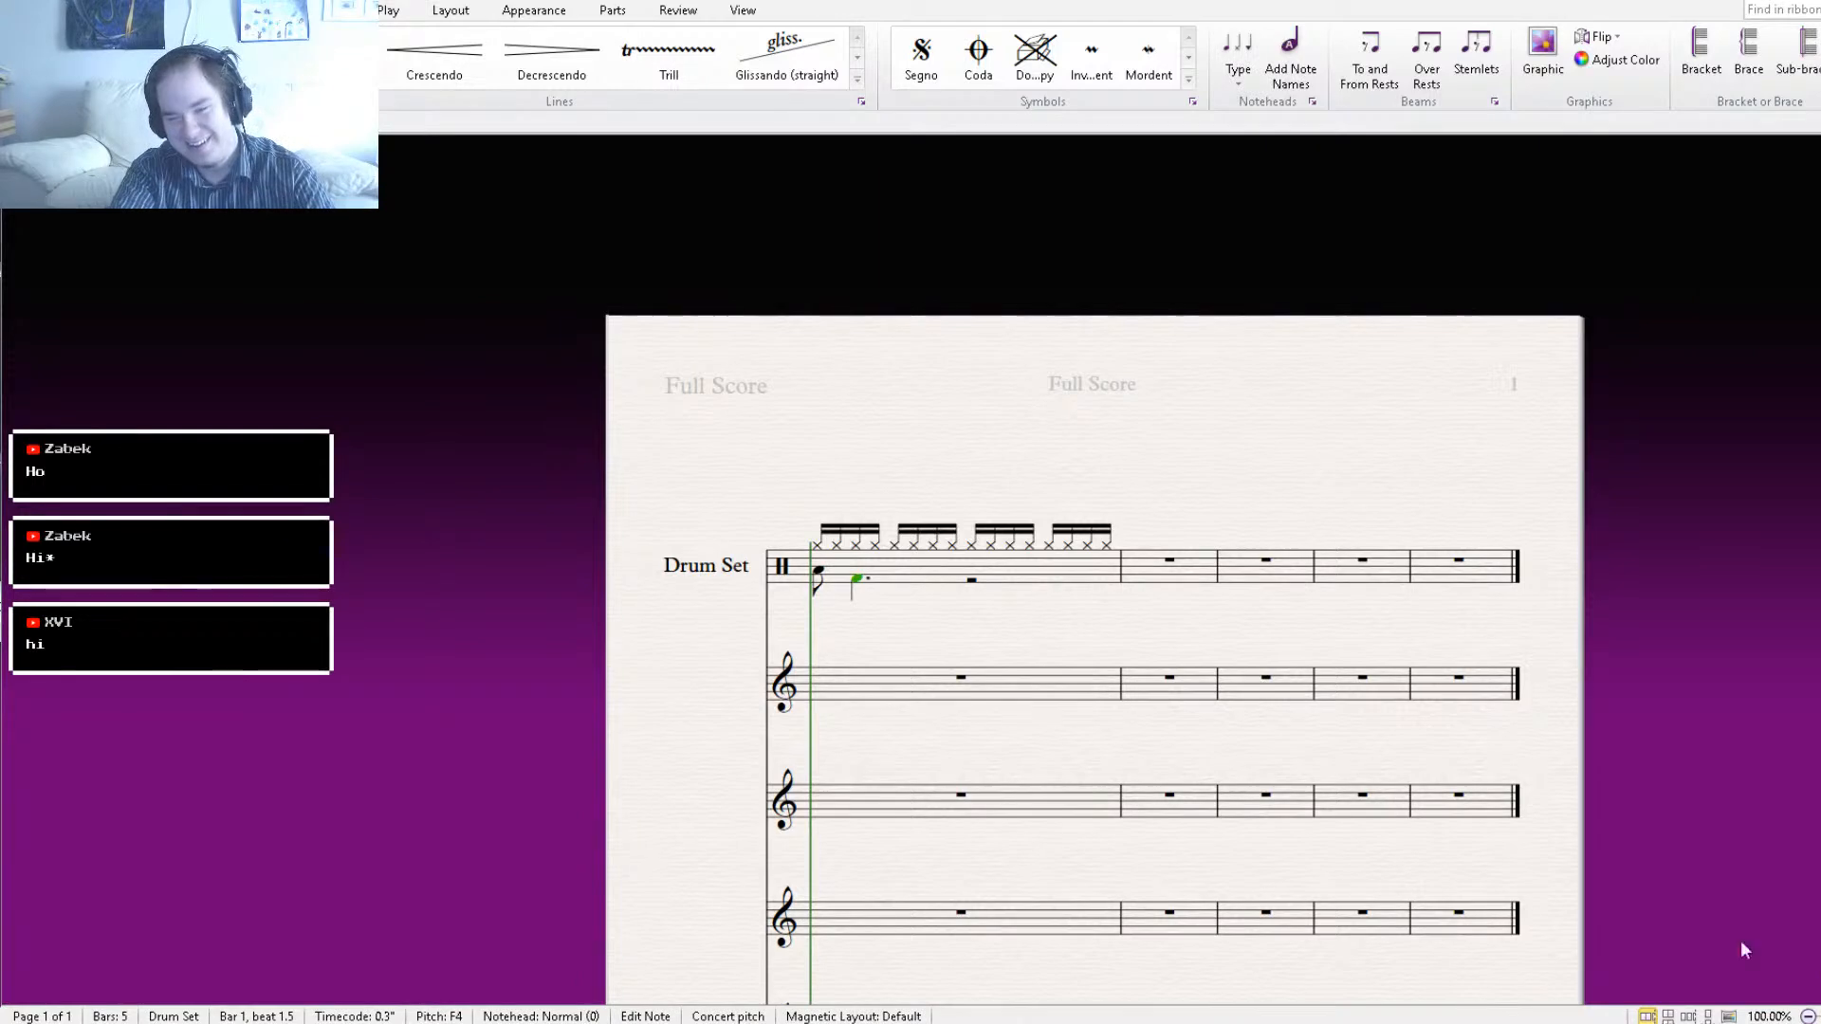
Copy the A4 and F4 notes to beat 3, and copy the whole Drum Set bar 1 into bar 2.
{"action": "left_click", "coordinate": [819, 572], "text": "ctrl"}
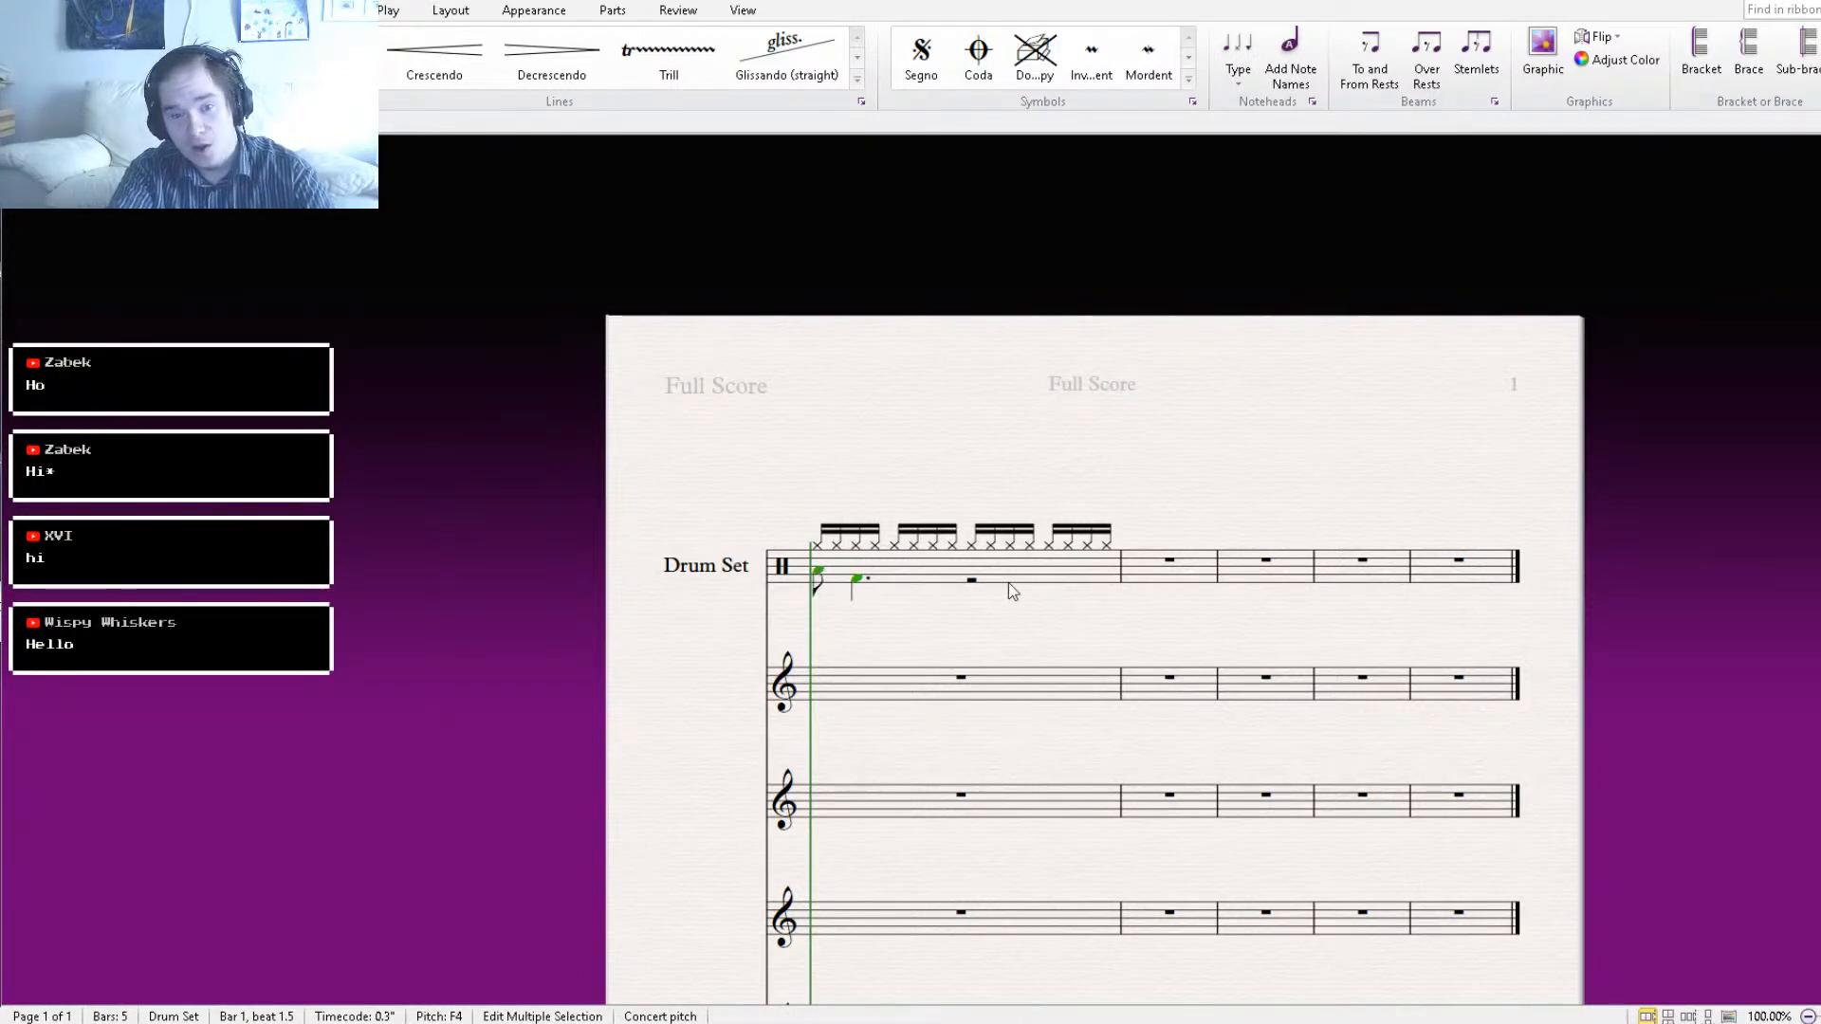
{"action": "left_click", "coordinate": [973, 585], "text": "alt"}
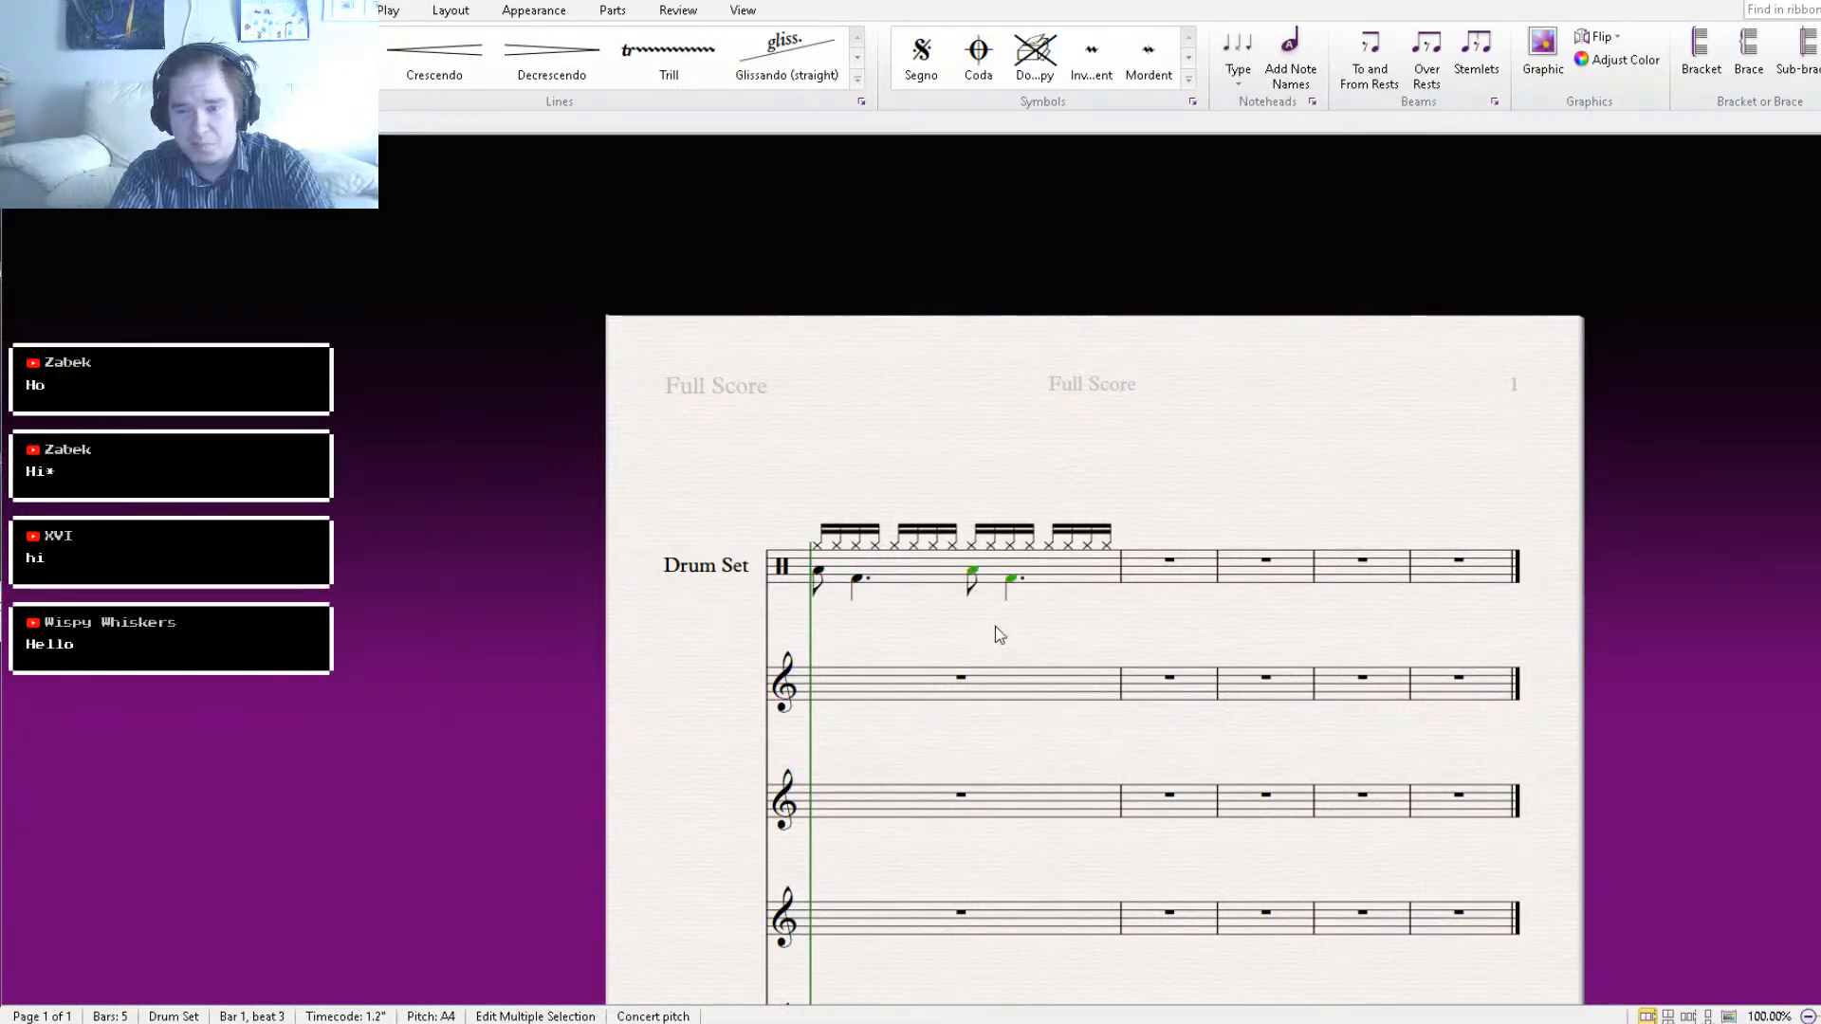
{"action": "left_click", "coordinate": [994, 626]}
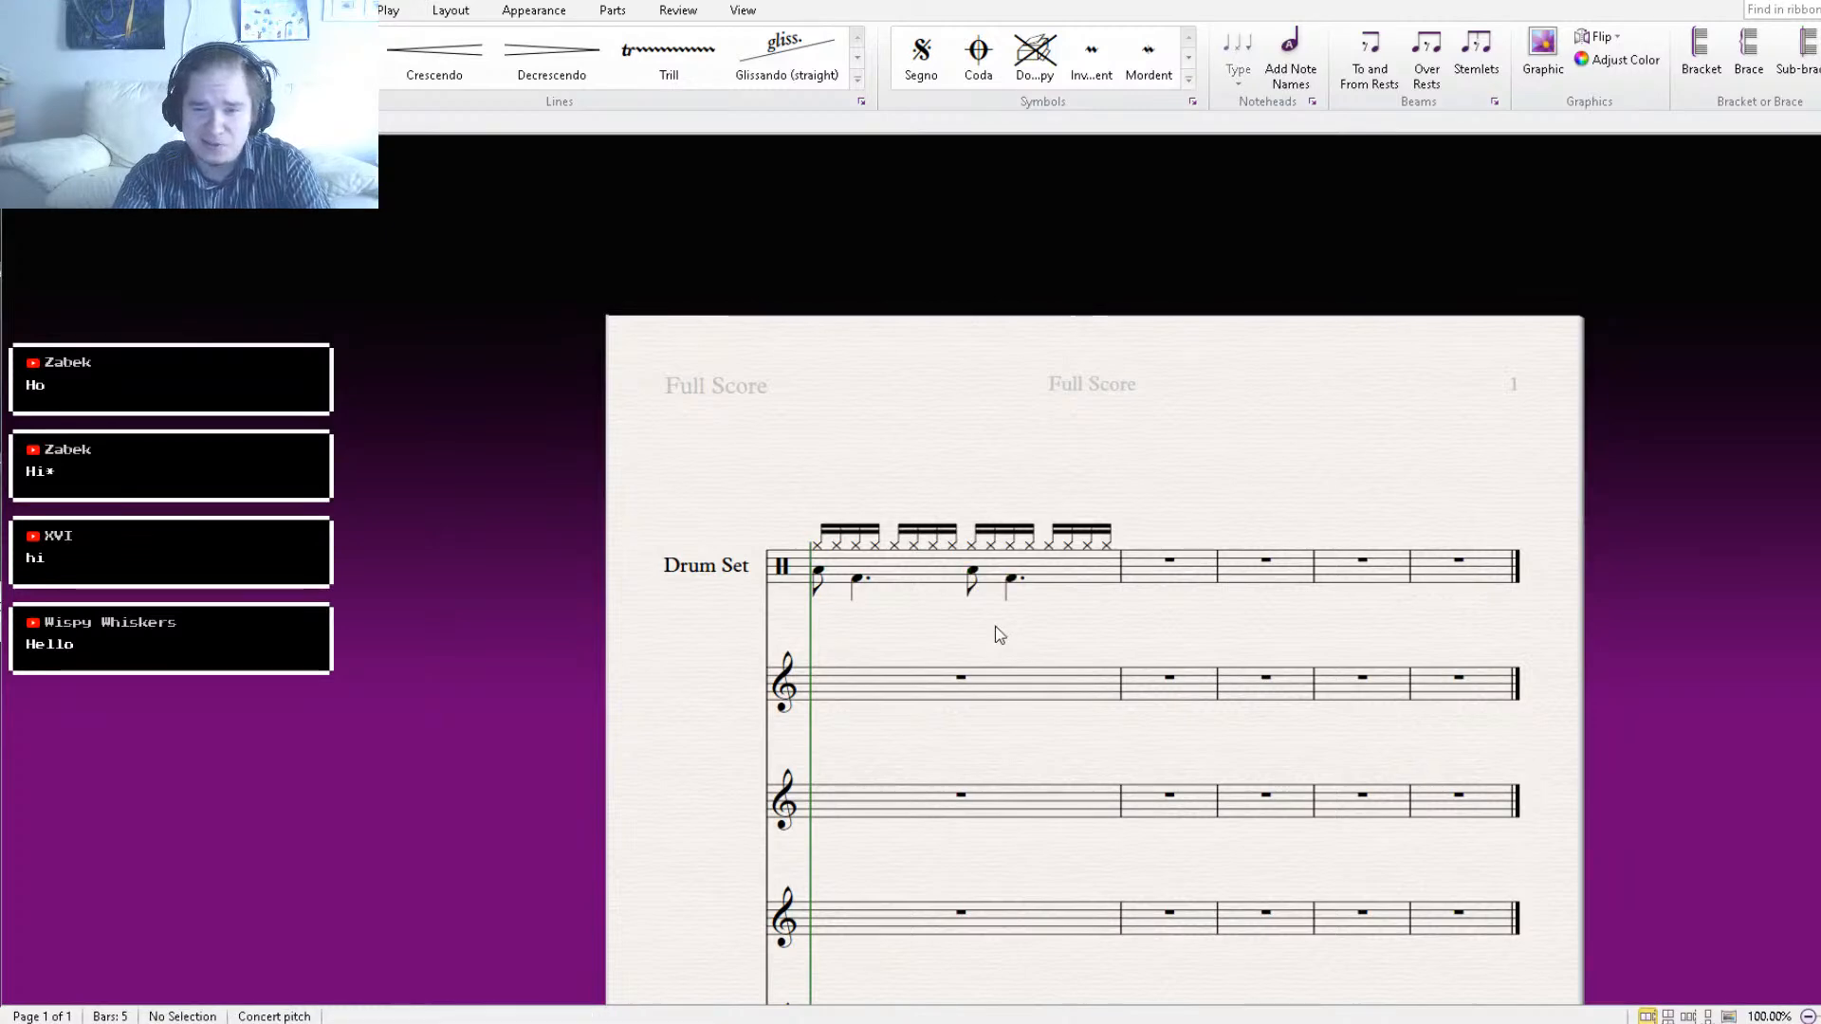
{"action": "left_click", "coordinate": [1070, 577]}
{"action": "left_click", "coordinate": [1181, 580], "text": "alt"}
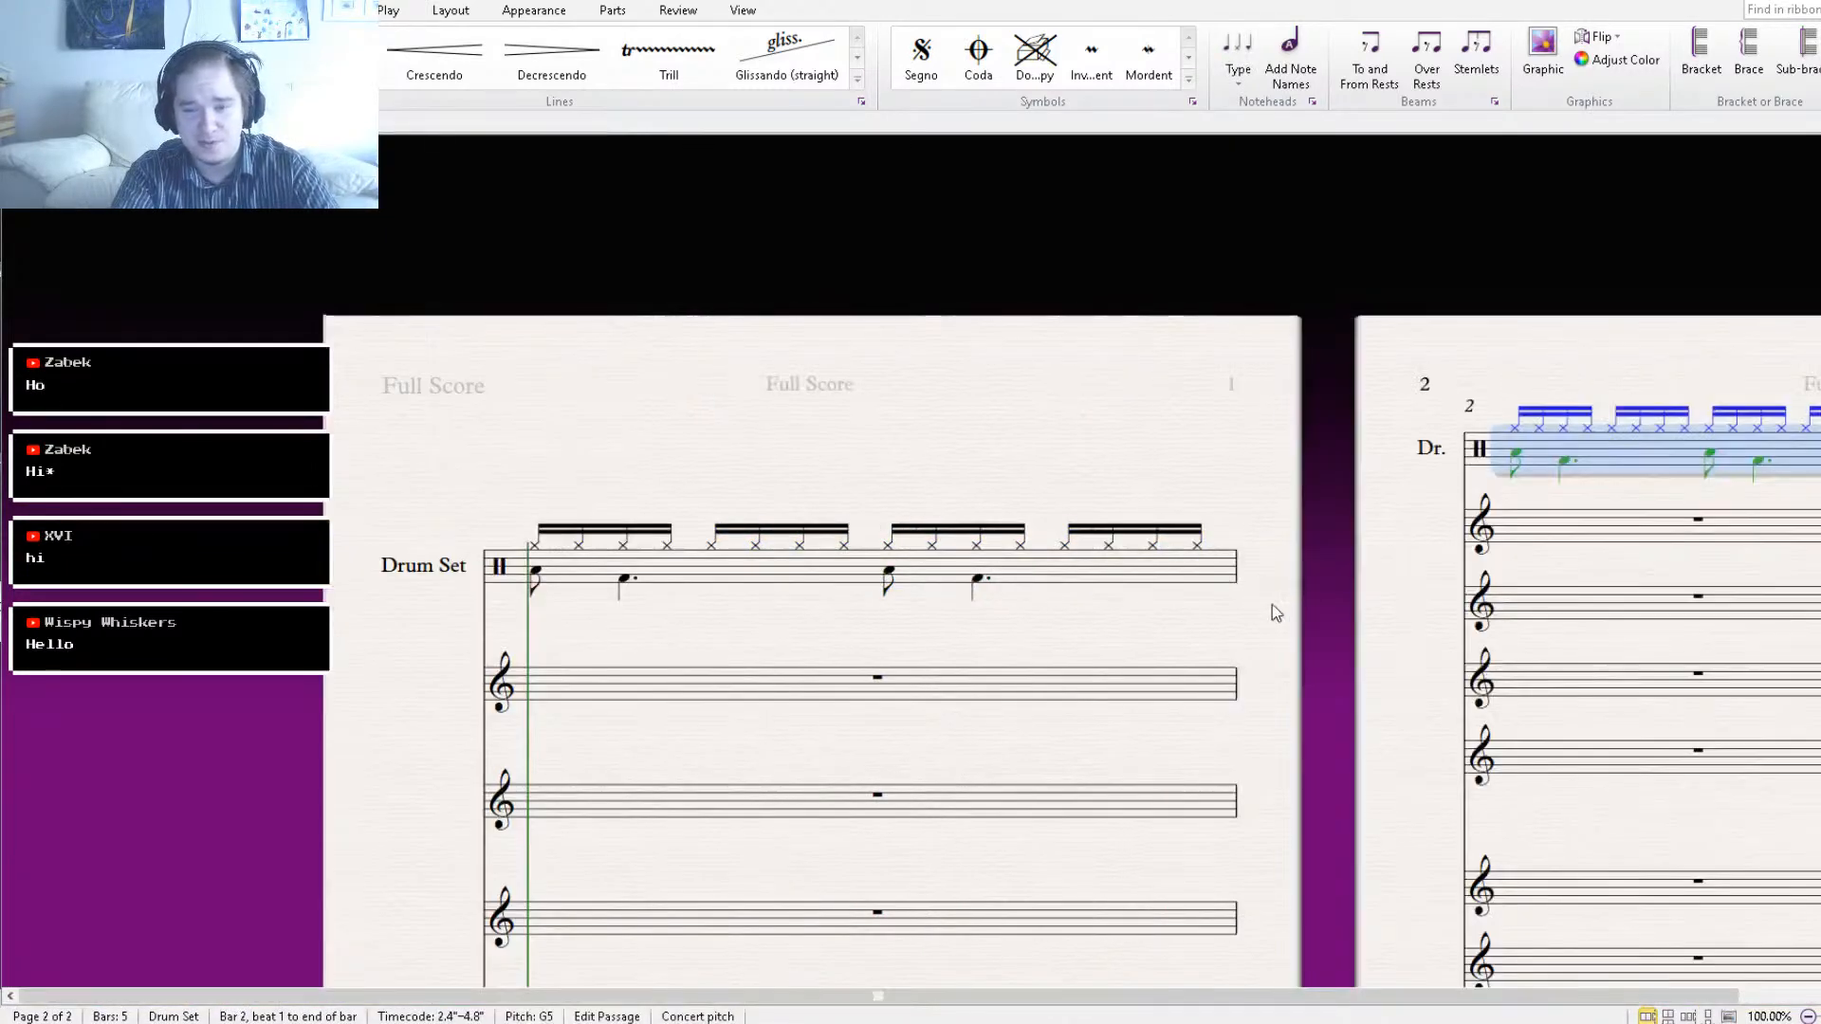
Switch the score to Panorama view and copy Drum Set bars 1–2 into bars 3–4.
{"action": "left_click", "coordinate": [1729, 1016]}
{"action": "left_click_drag", "start_coordinate": [825, 353], "coordinate": [929, 628]}
{"action": "left_click", "coordinate": [641, 566], "text": "shift"}
{"action": "left_click", "coordinate": [1021, 586], "text": "alt"}
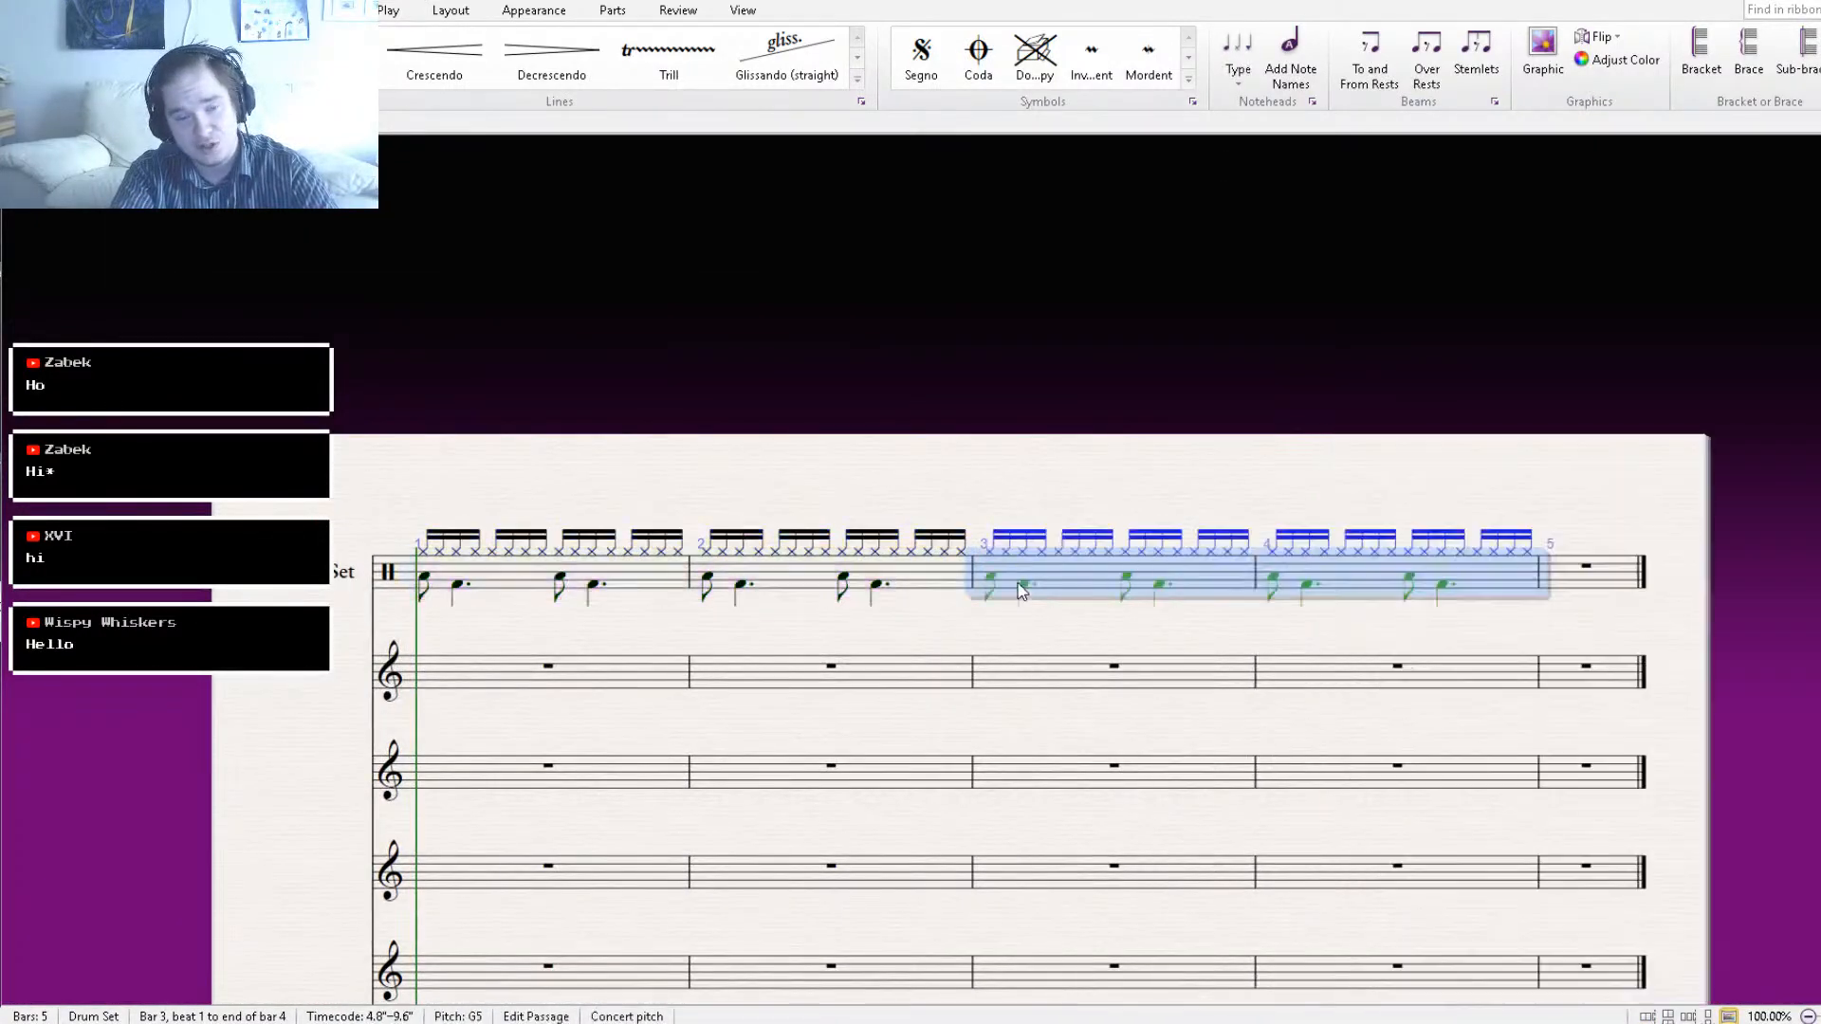
Show the mixer panel again and clear the selection in the score.
{"action": "left_click", "coordinate": [766, 12]}
{"action": "left_click", "coordinate": [1386, 81]}
{"action": "left_click_drag", "start_coordinate": [515, 435], "coordinate": [681, 290]}
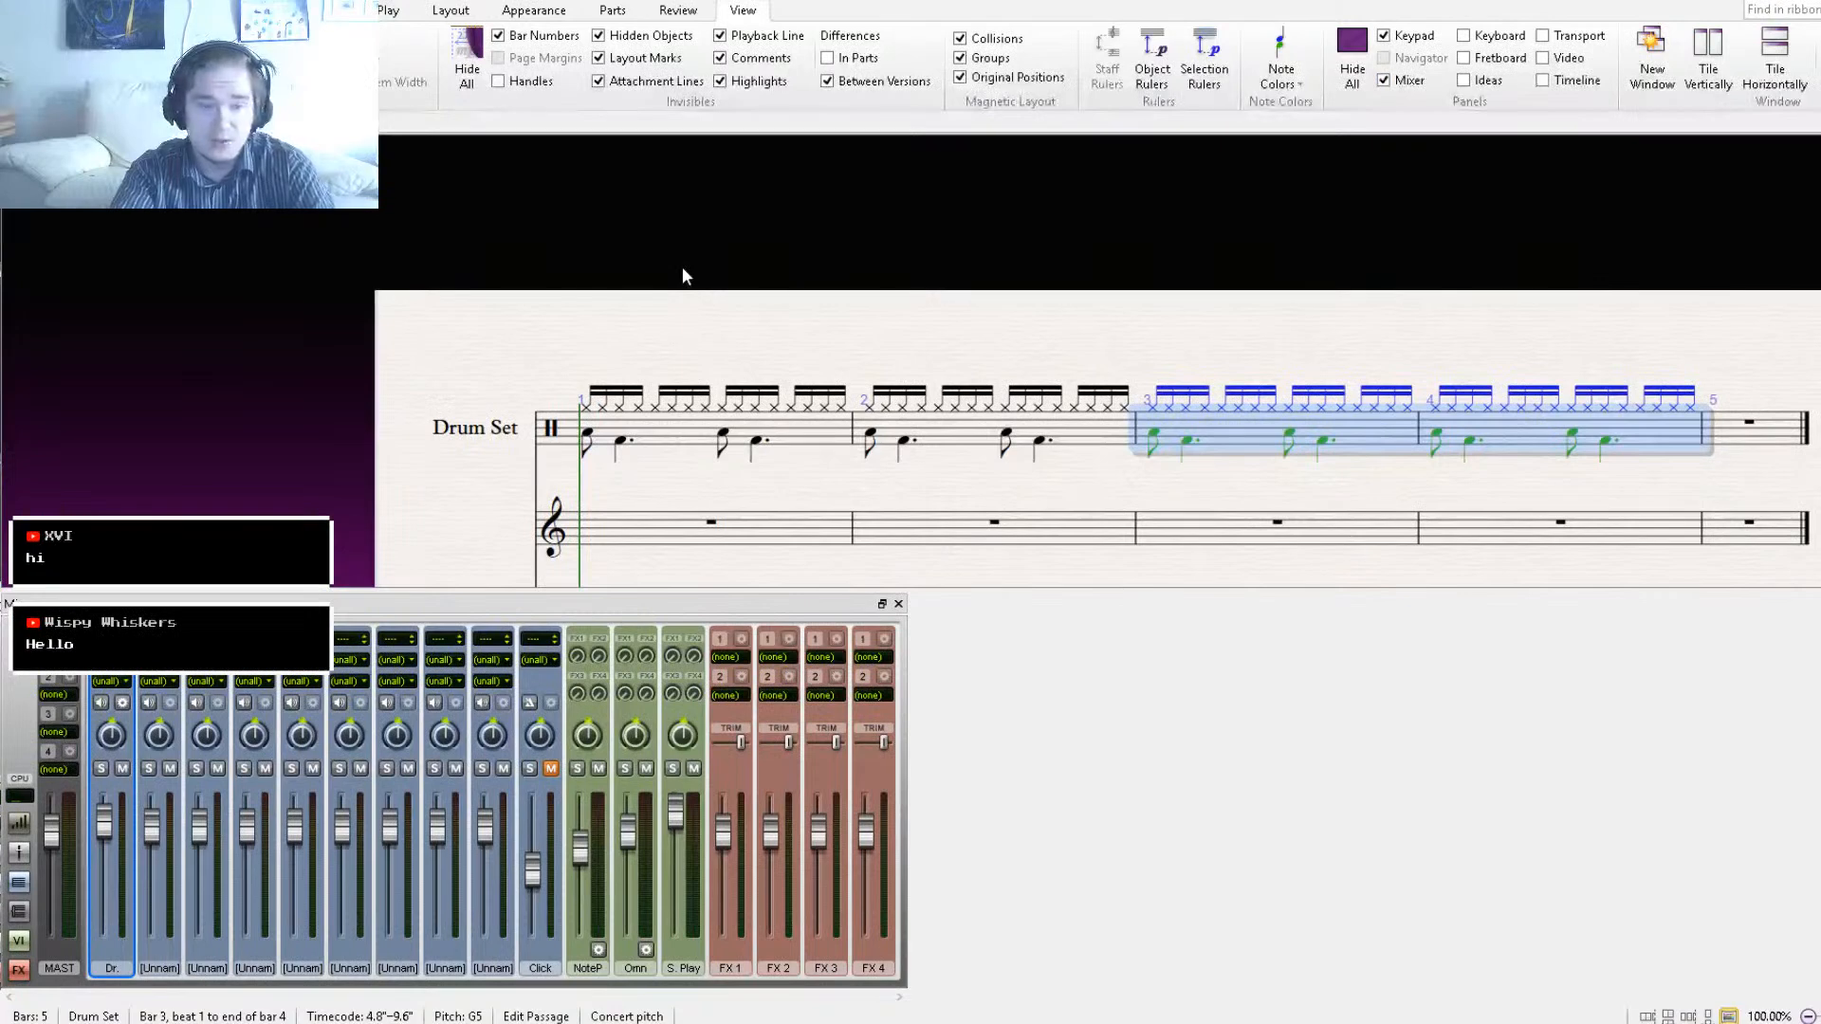
{"action": "key", "text": "Escape"}
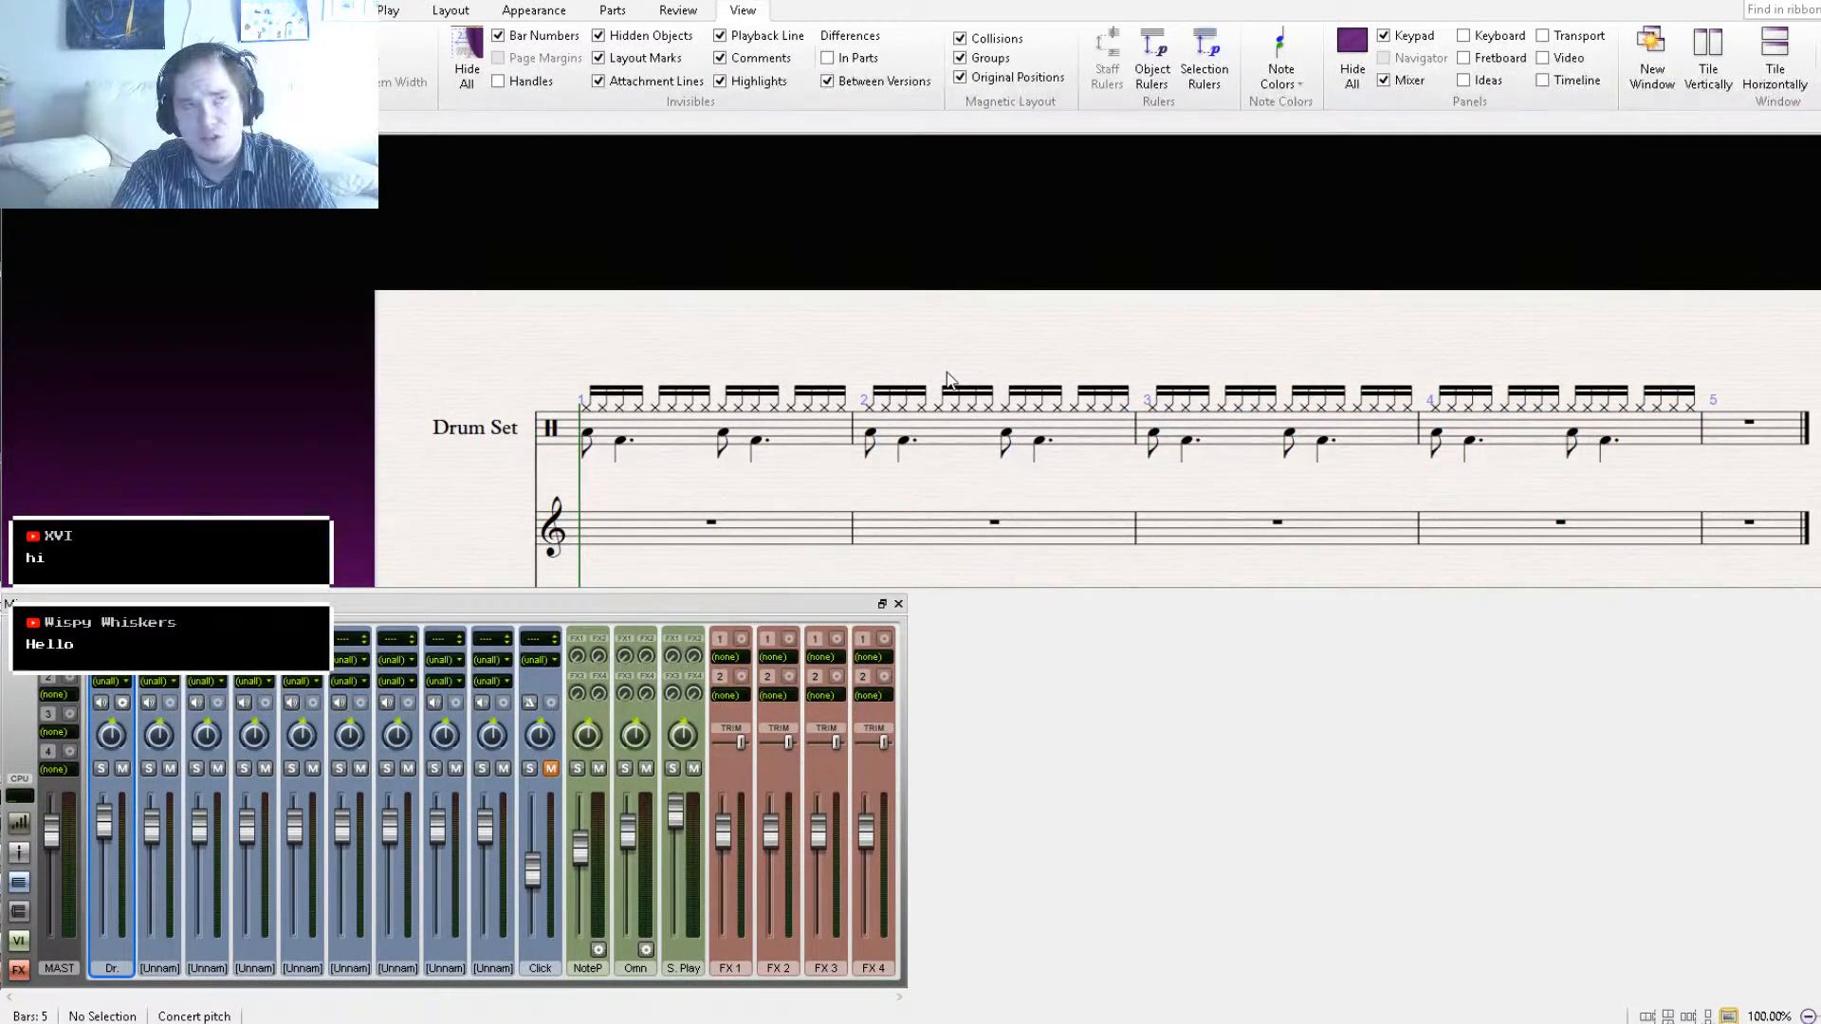
Insert an empty bar before the drum pattern at the start of the score, and show the Transport panel.
{"action": "left_click", "coordinate": [551, 434]}
{"action": "left_click_drag", "start_coordinate": [949, 250], "coordinate": [866, 225]}
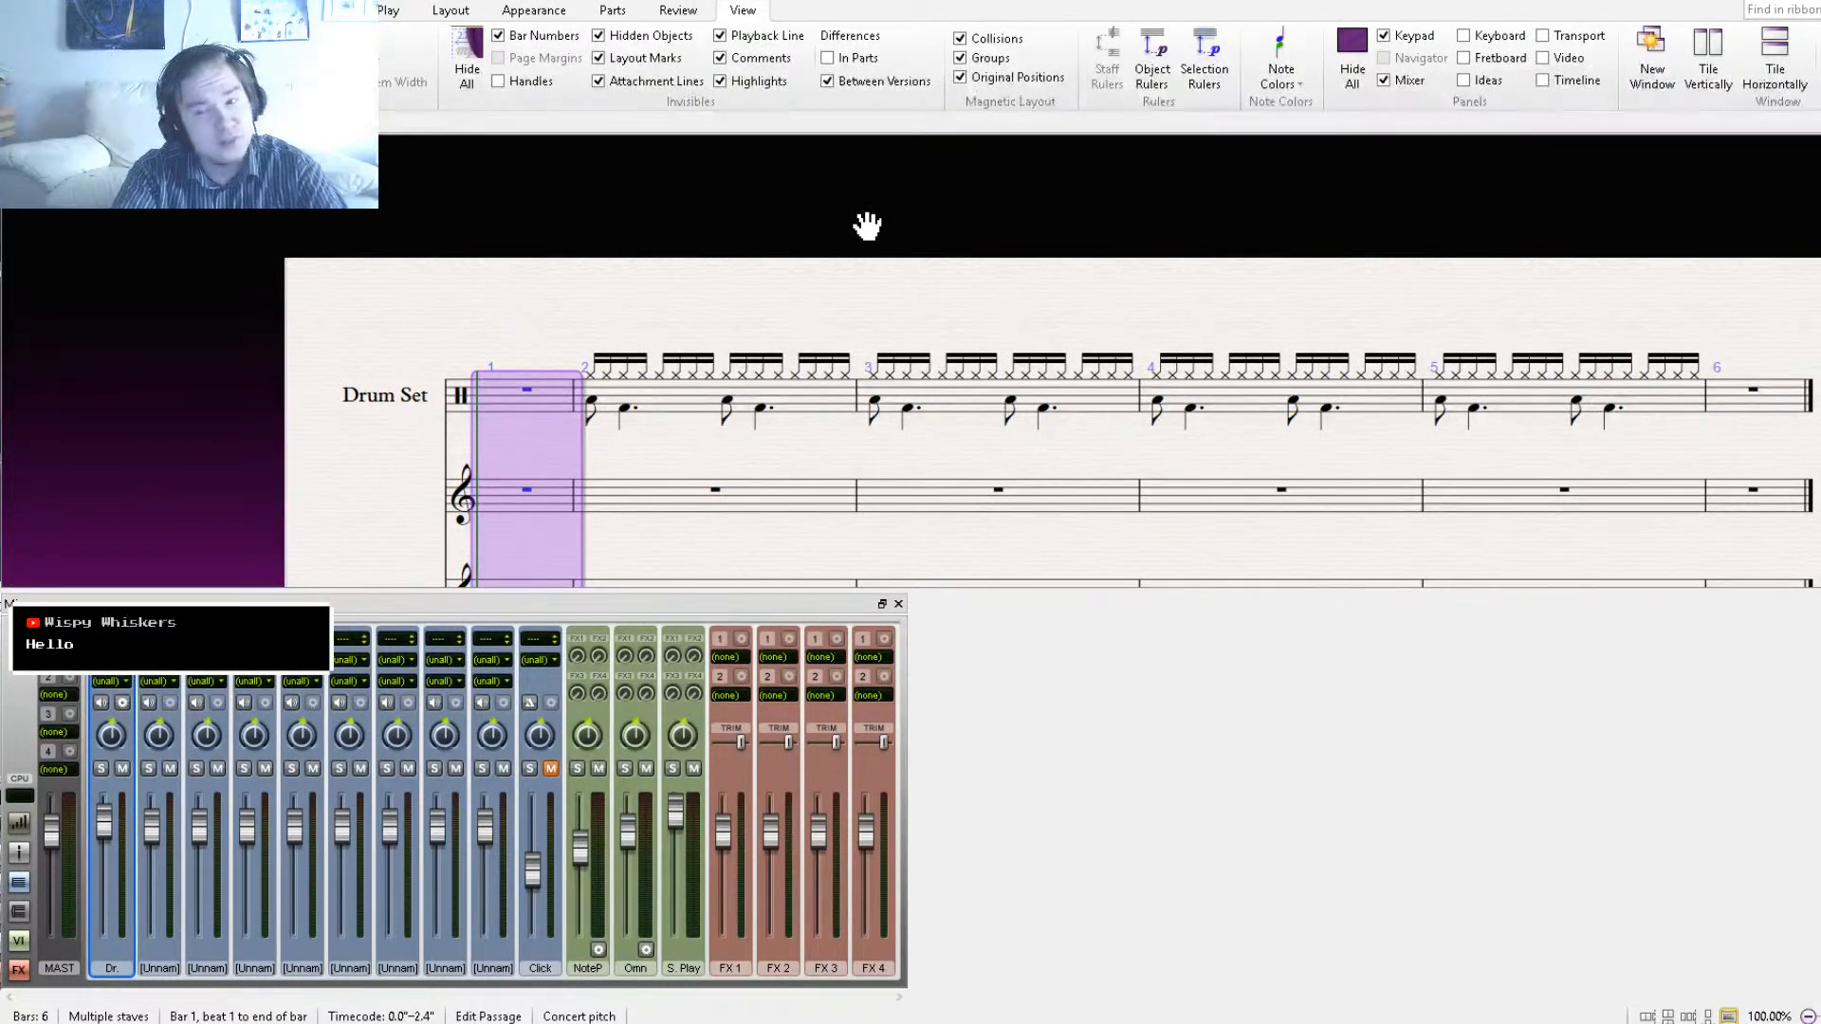
{"action": "left_click_drag", "start_coordinate": [867, 225], "coordinate": [859, 220]}
{"action": "left_click", "coordinate": [1268, 311]}
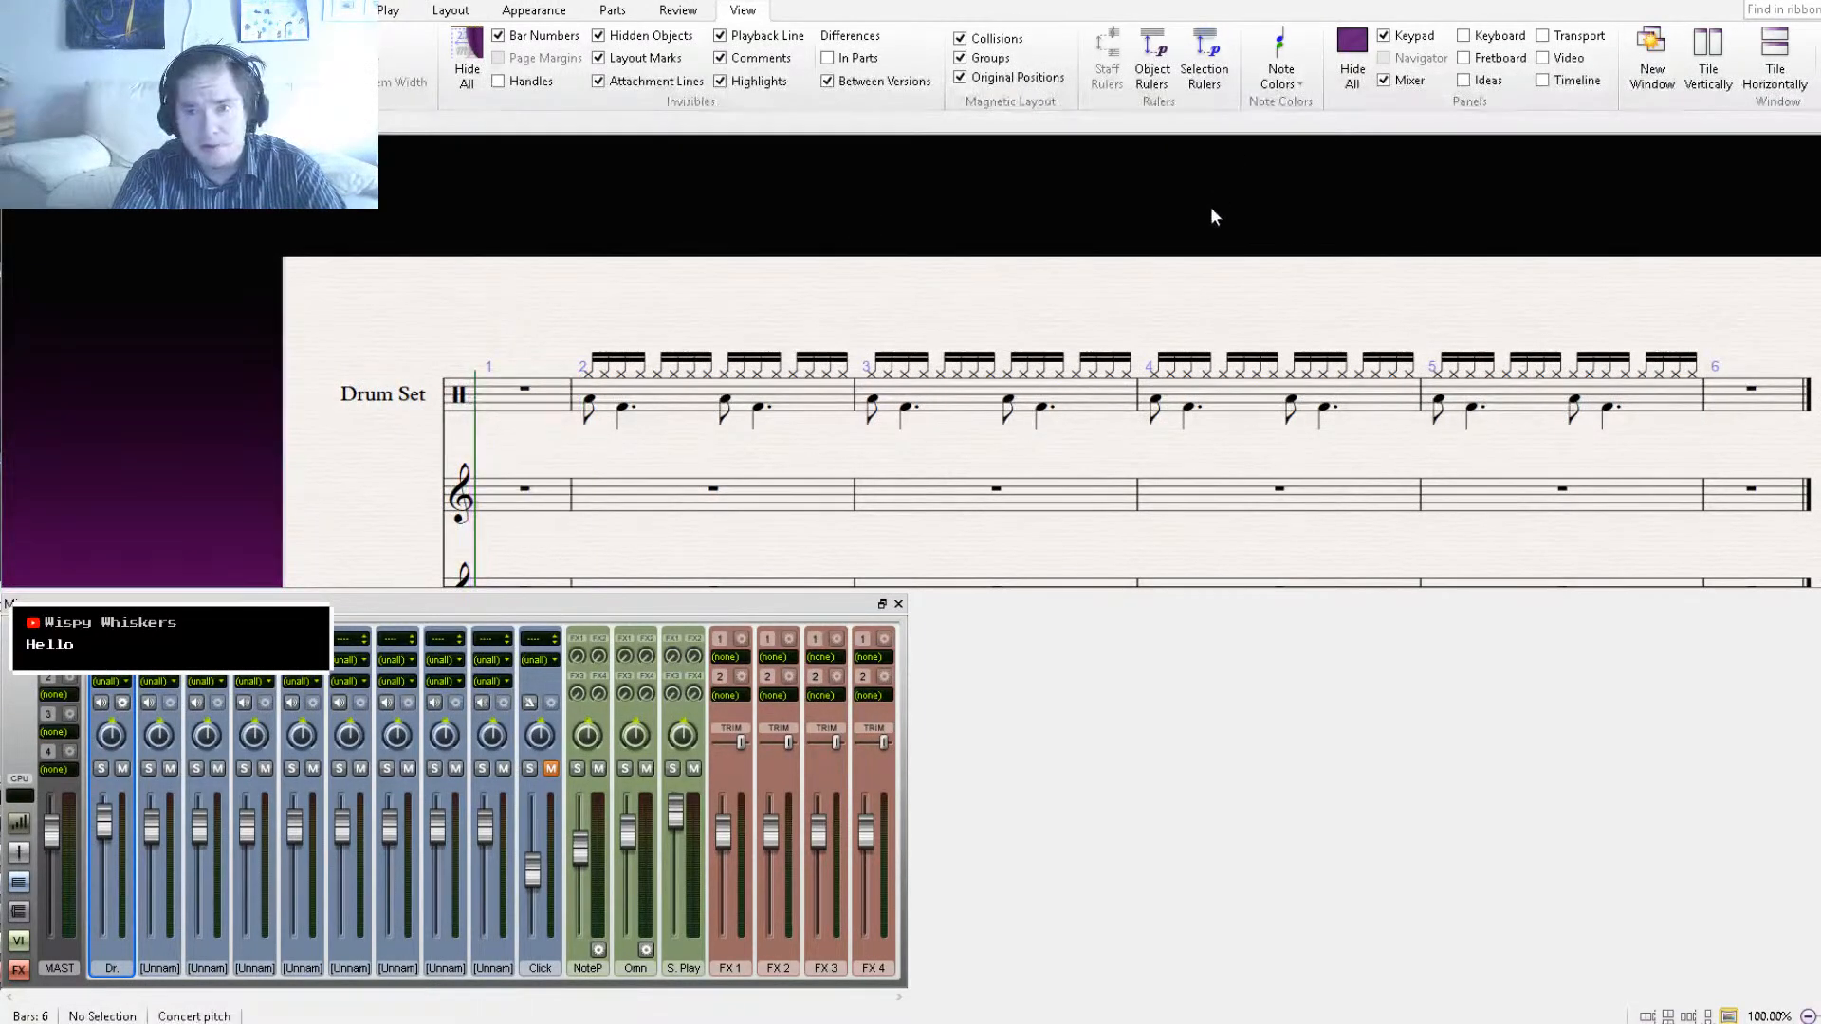
{"action": "left_click_drag", "start_coordinate": [1268, 311], "coordinate": [1219, 236]}
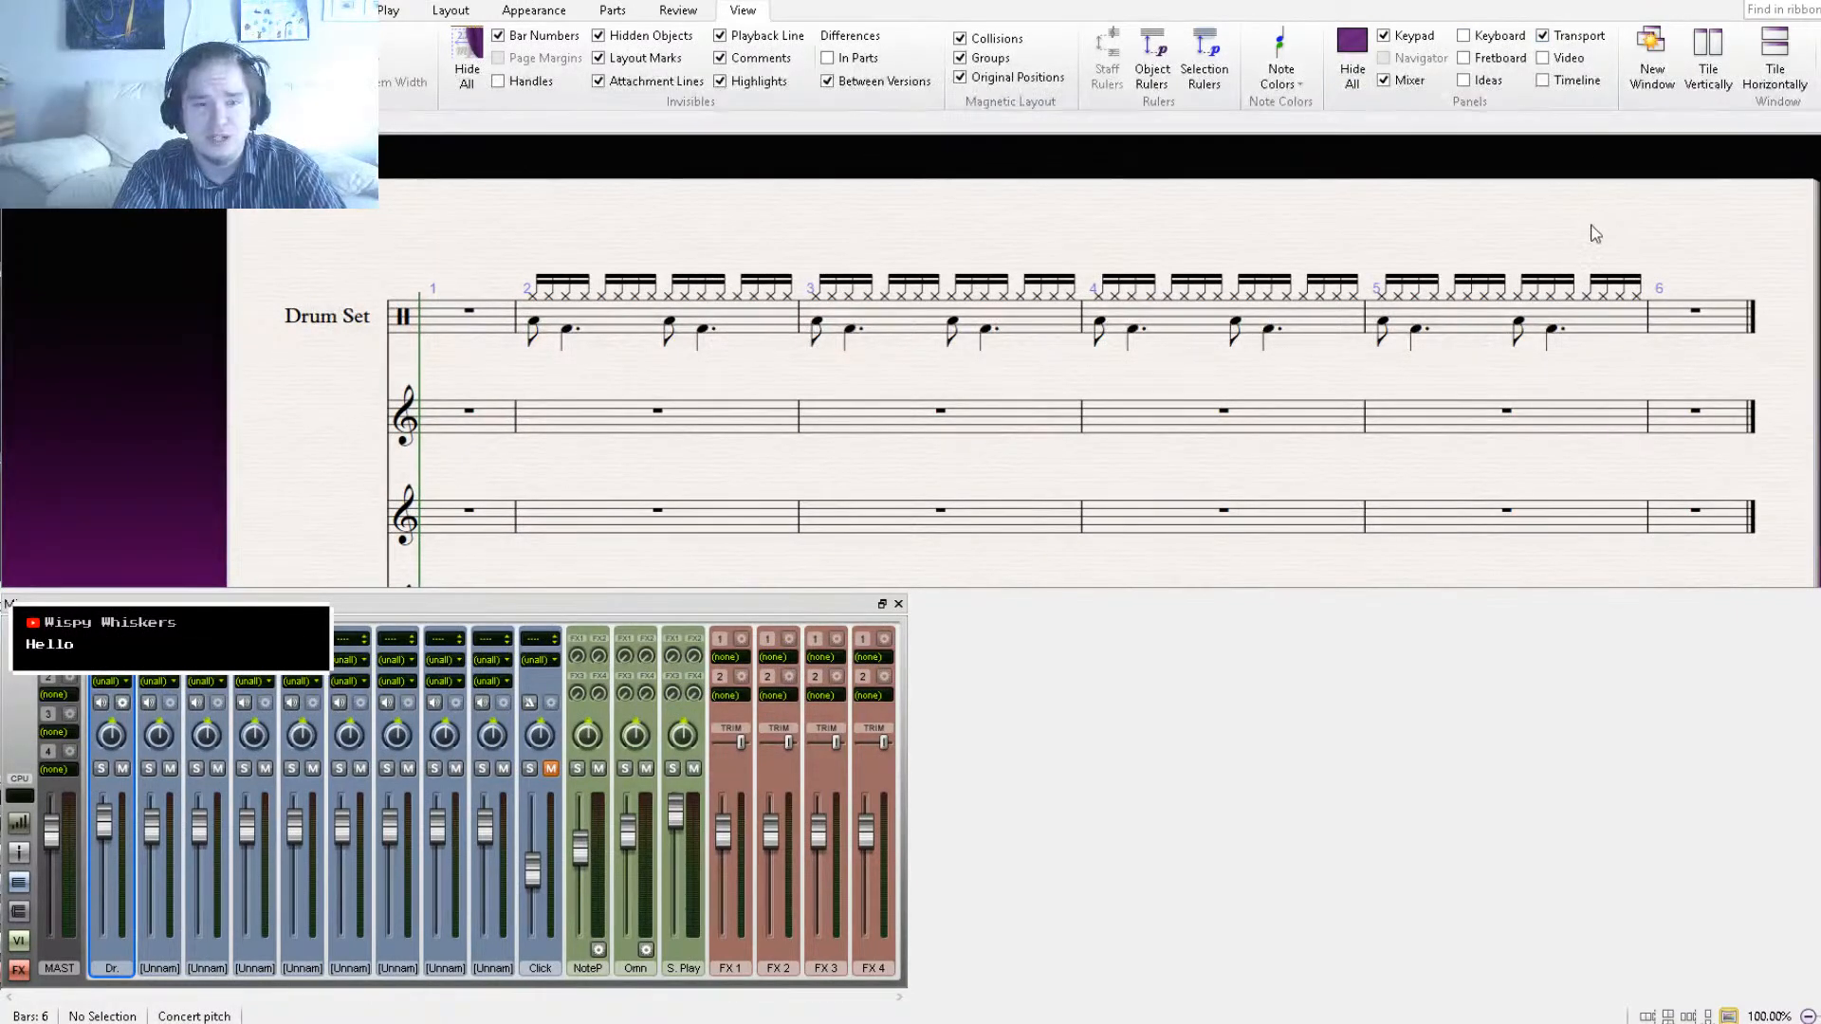
{"action": "left_click_drag", "start_coordinate": [435, 252], "coordinate": [675, 386]}
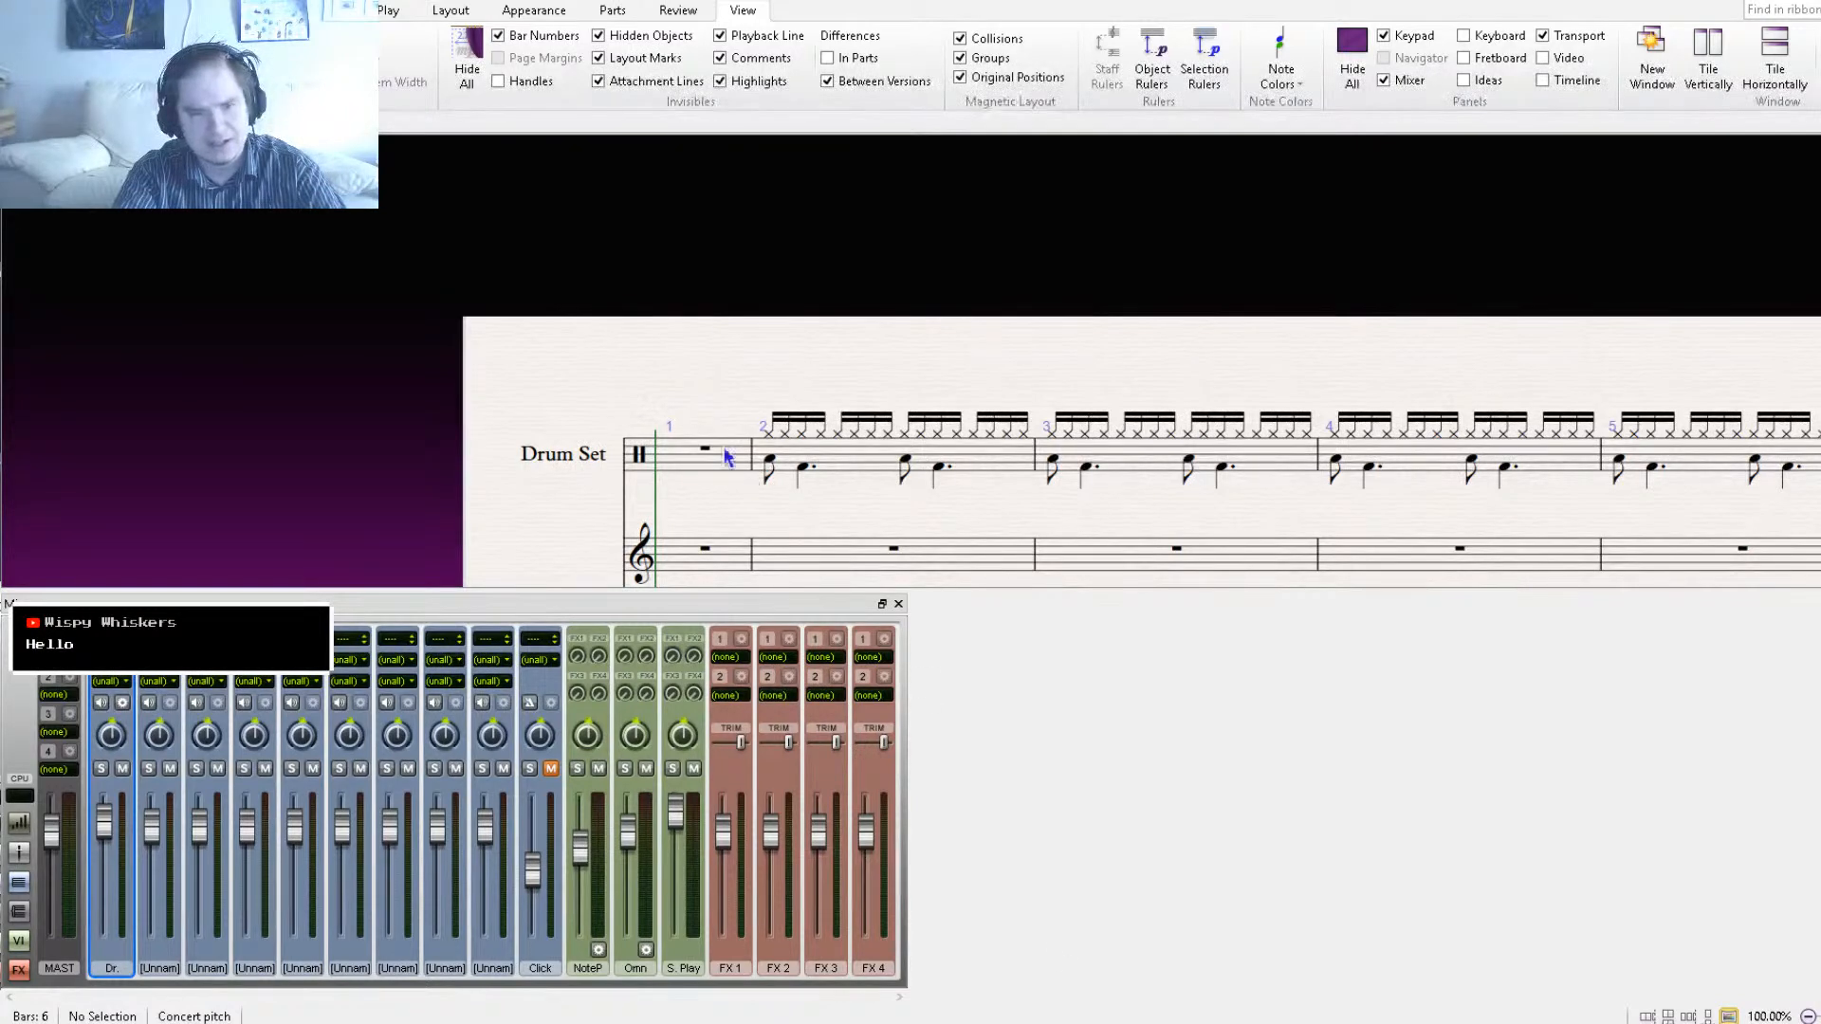
Add a quarter note = 80 tempo mark above Drum Set bar 1 and move it toward the start of bar 2.
{"action": "left_click", "coordinate": [679, 398]}
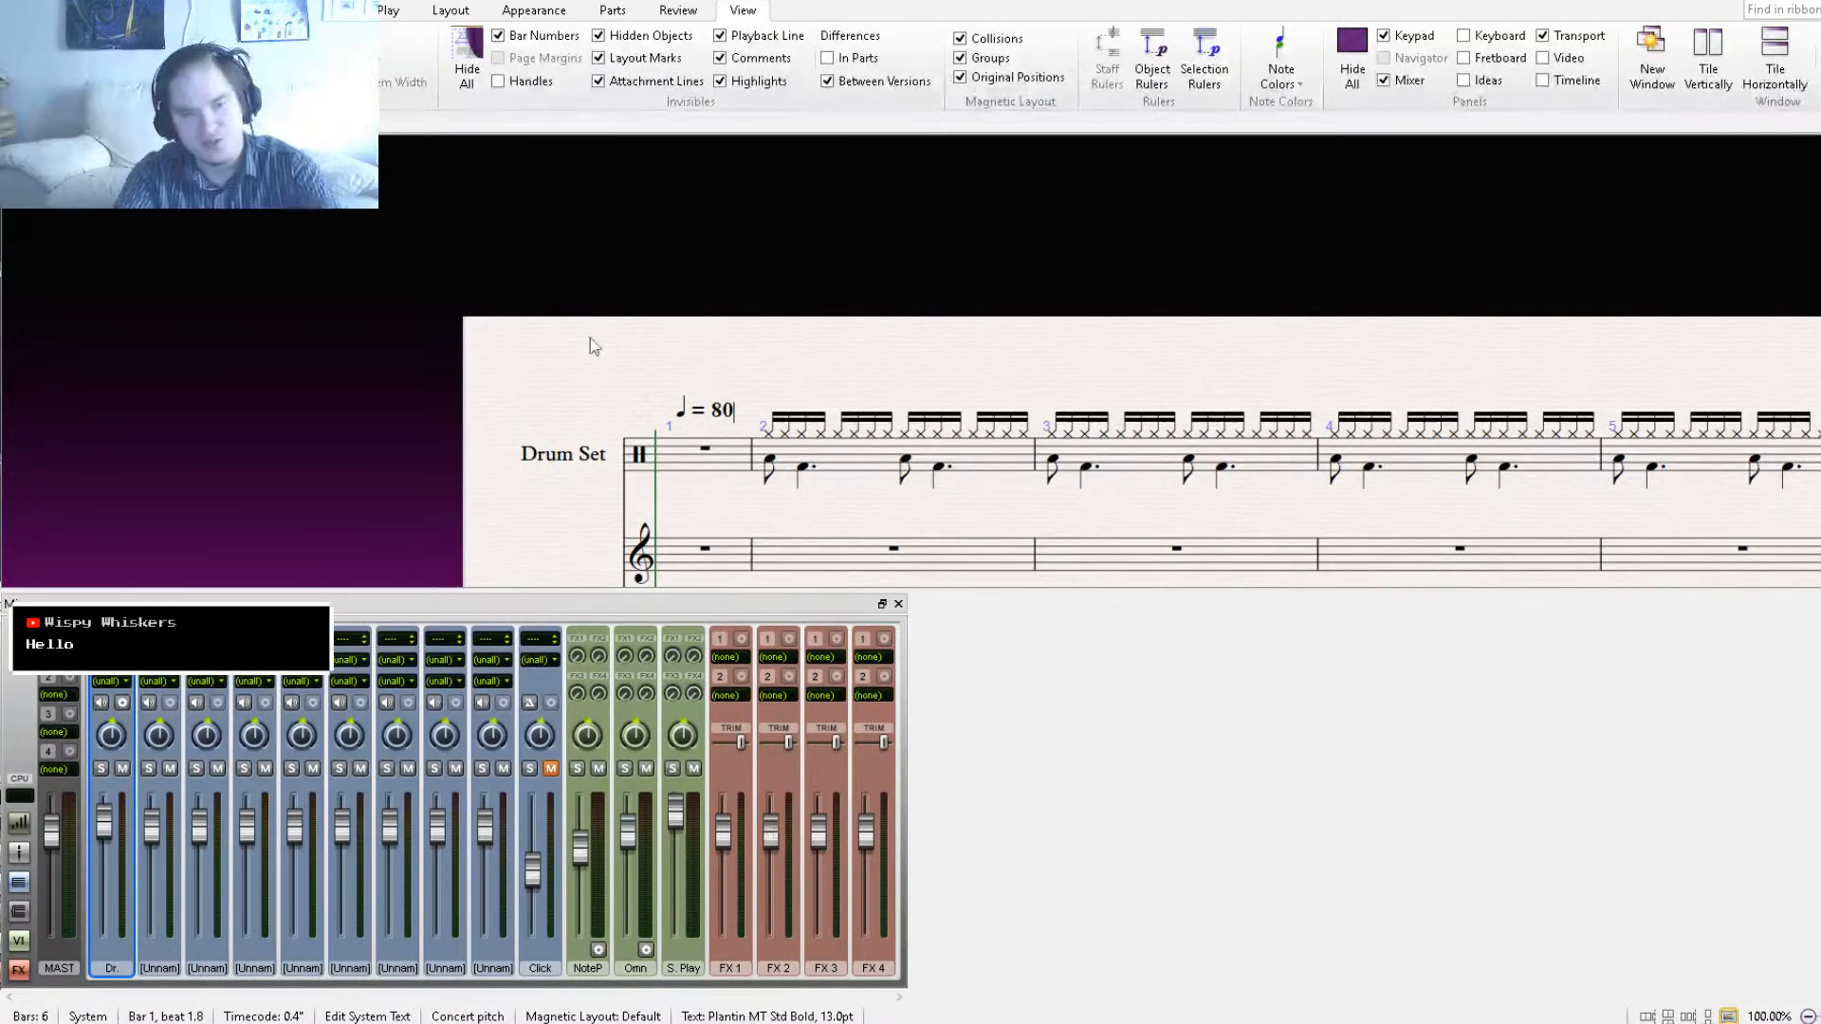
{"action": "key", "text": "Escape"}
{"action": "left_click_drag", "start_coordinate": [688, 407], "coordinate": [757, 386]}
{"action": "left_click", "coordinate": [812, 385]}
{"action": "left_click_drag", "start_coordinate": [877, 387], "coordinate": [784, 338]}
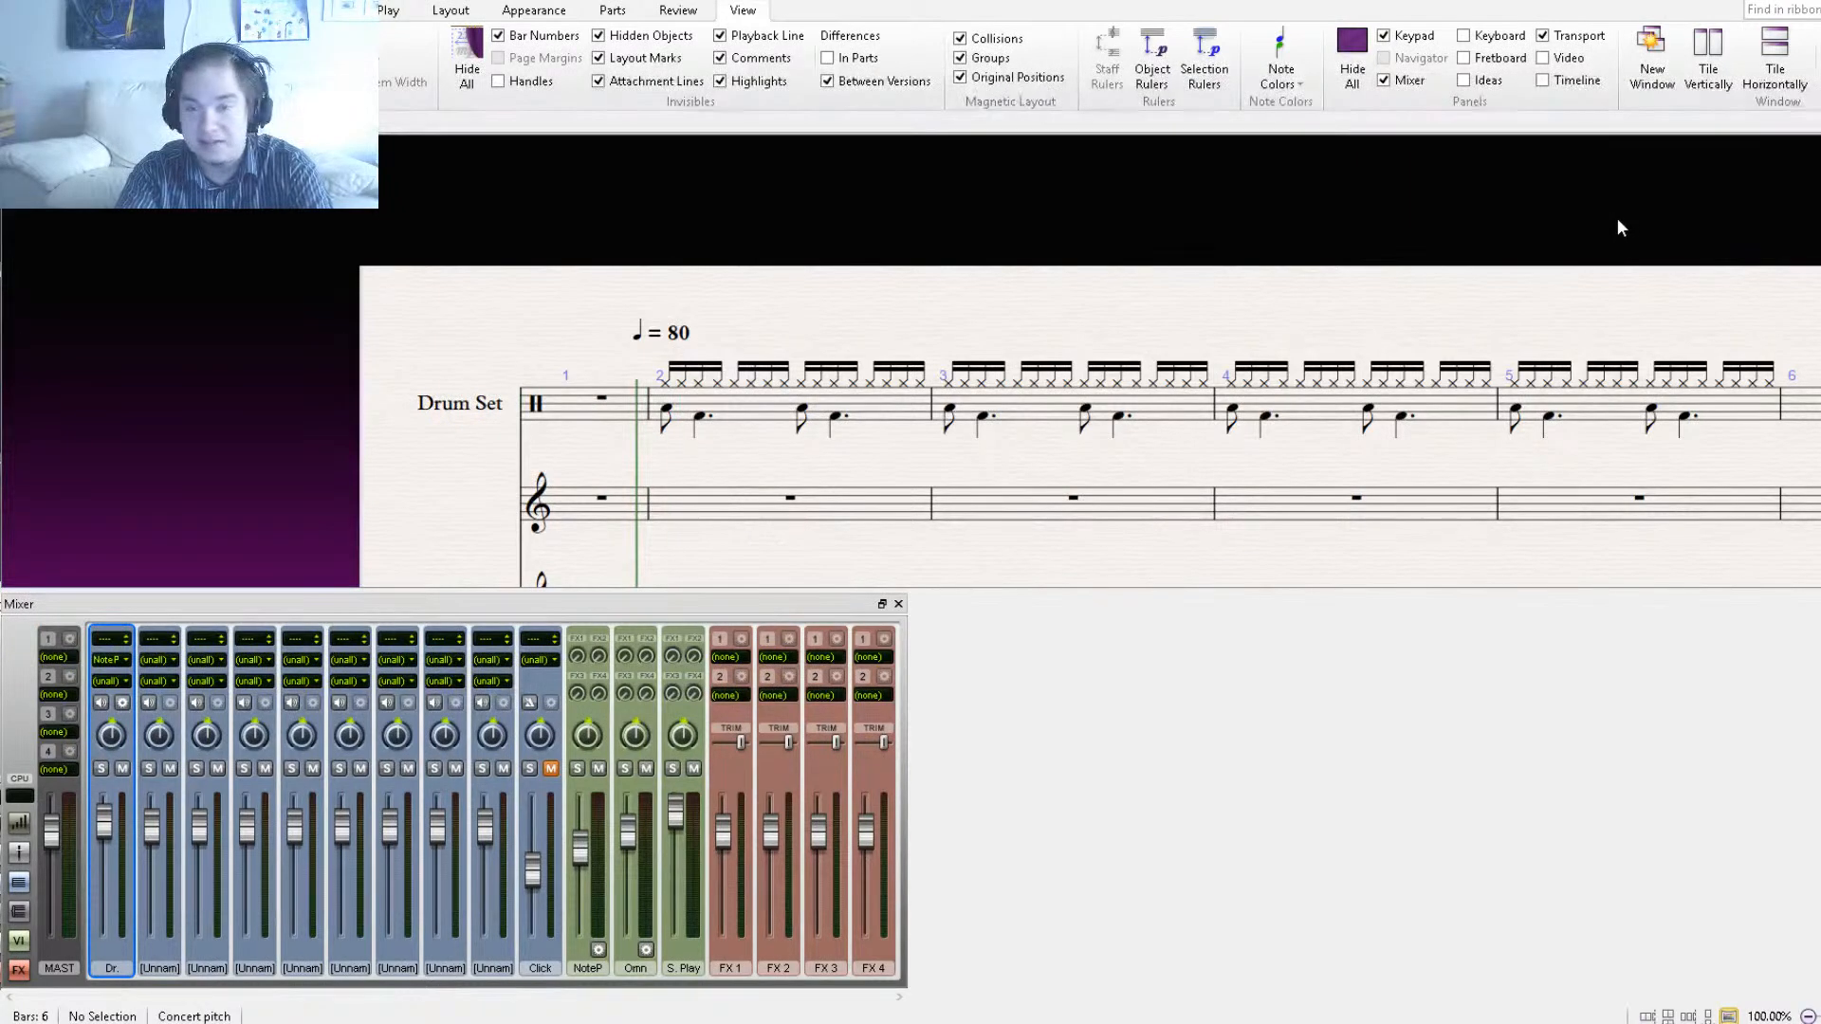
Play back the drum pattern into bar 3, and stop playback.
{"action": "key", "text": "ctrl+minus"}
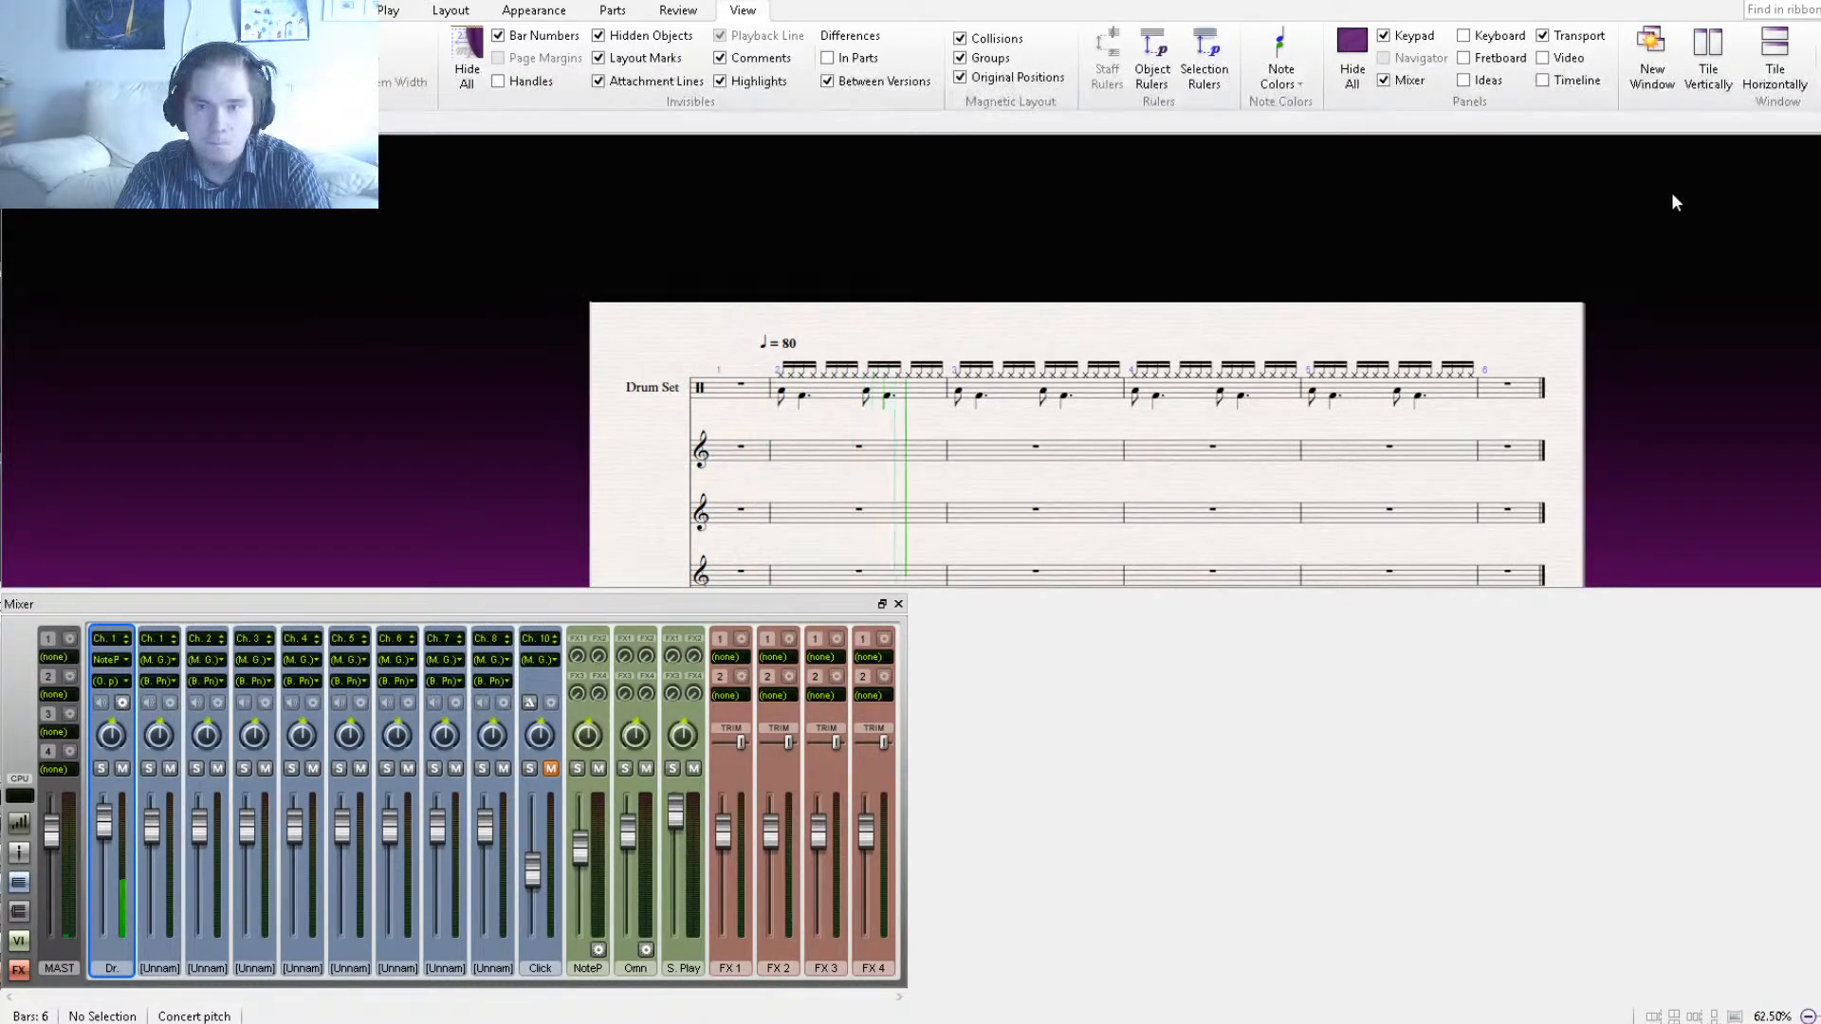
{"action": "key", "text": "ctrl+plus"}
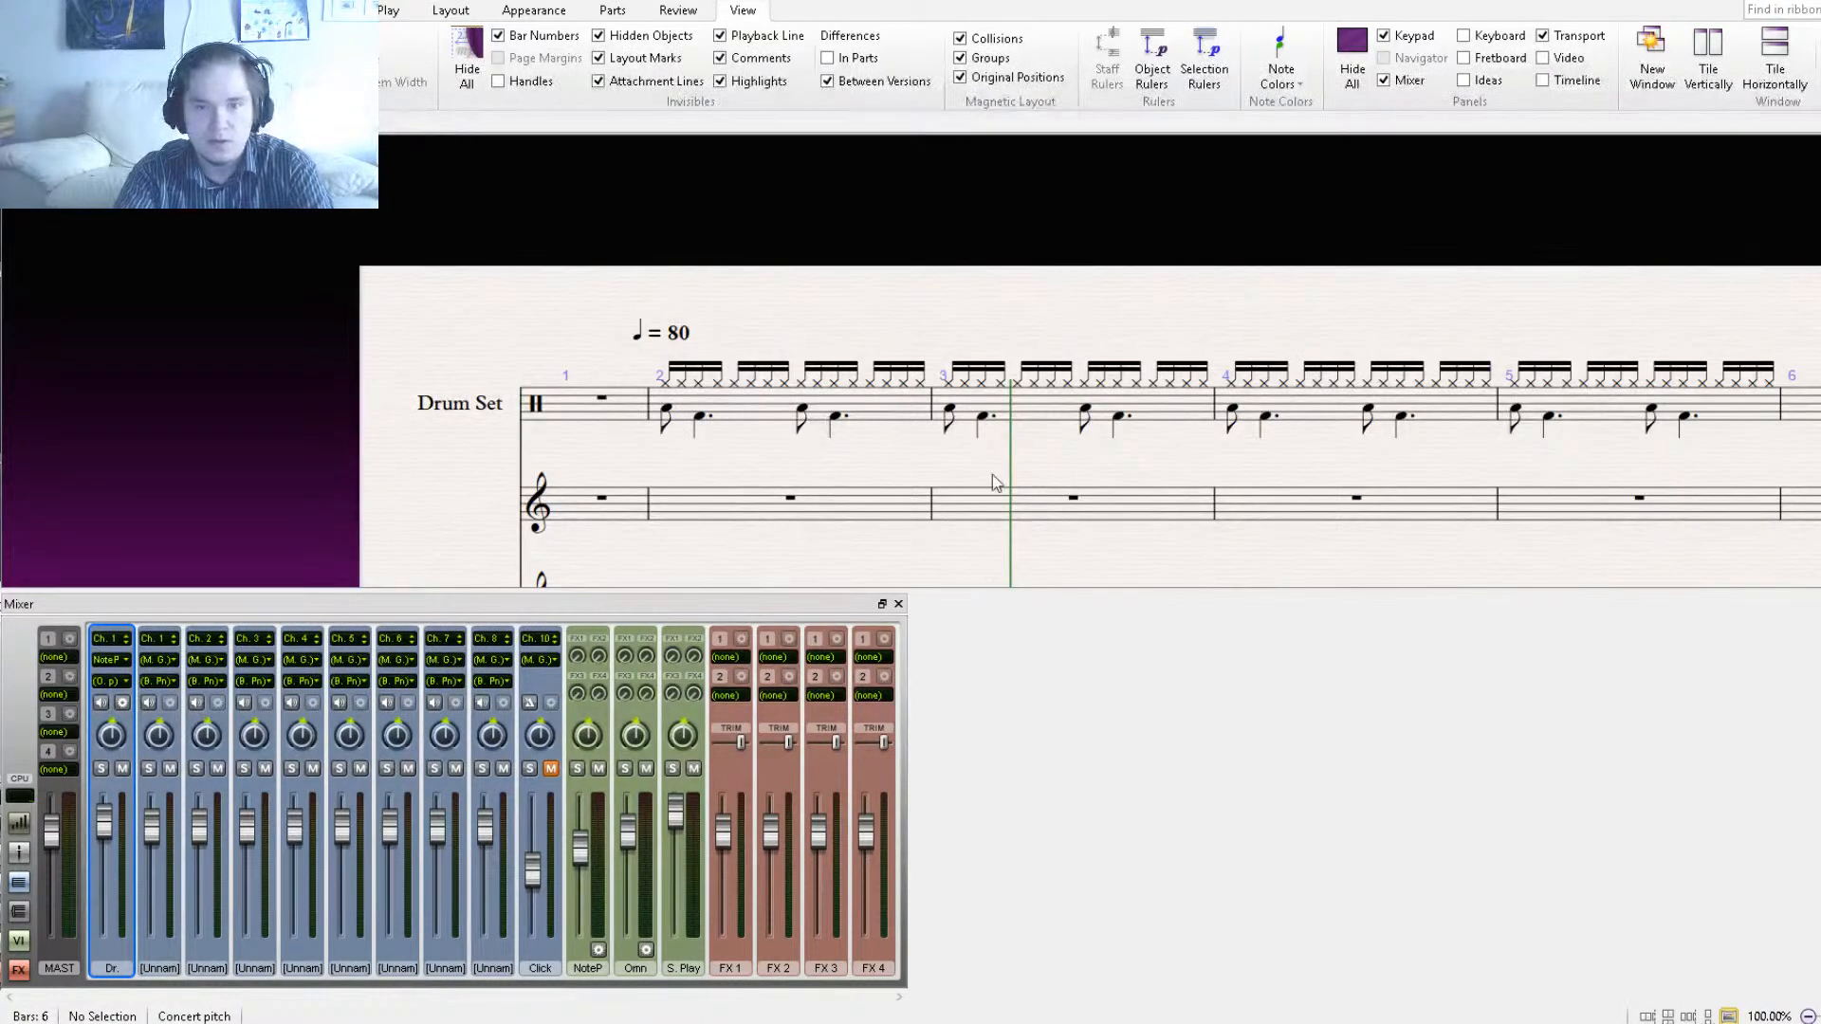
{"action": "left_click_drag", "start_coordinate": [1046, 457], "coordinate": [812, 457]}
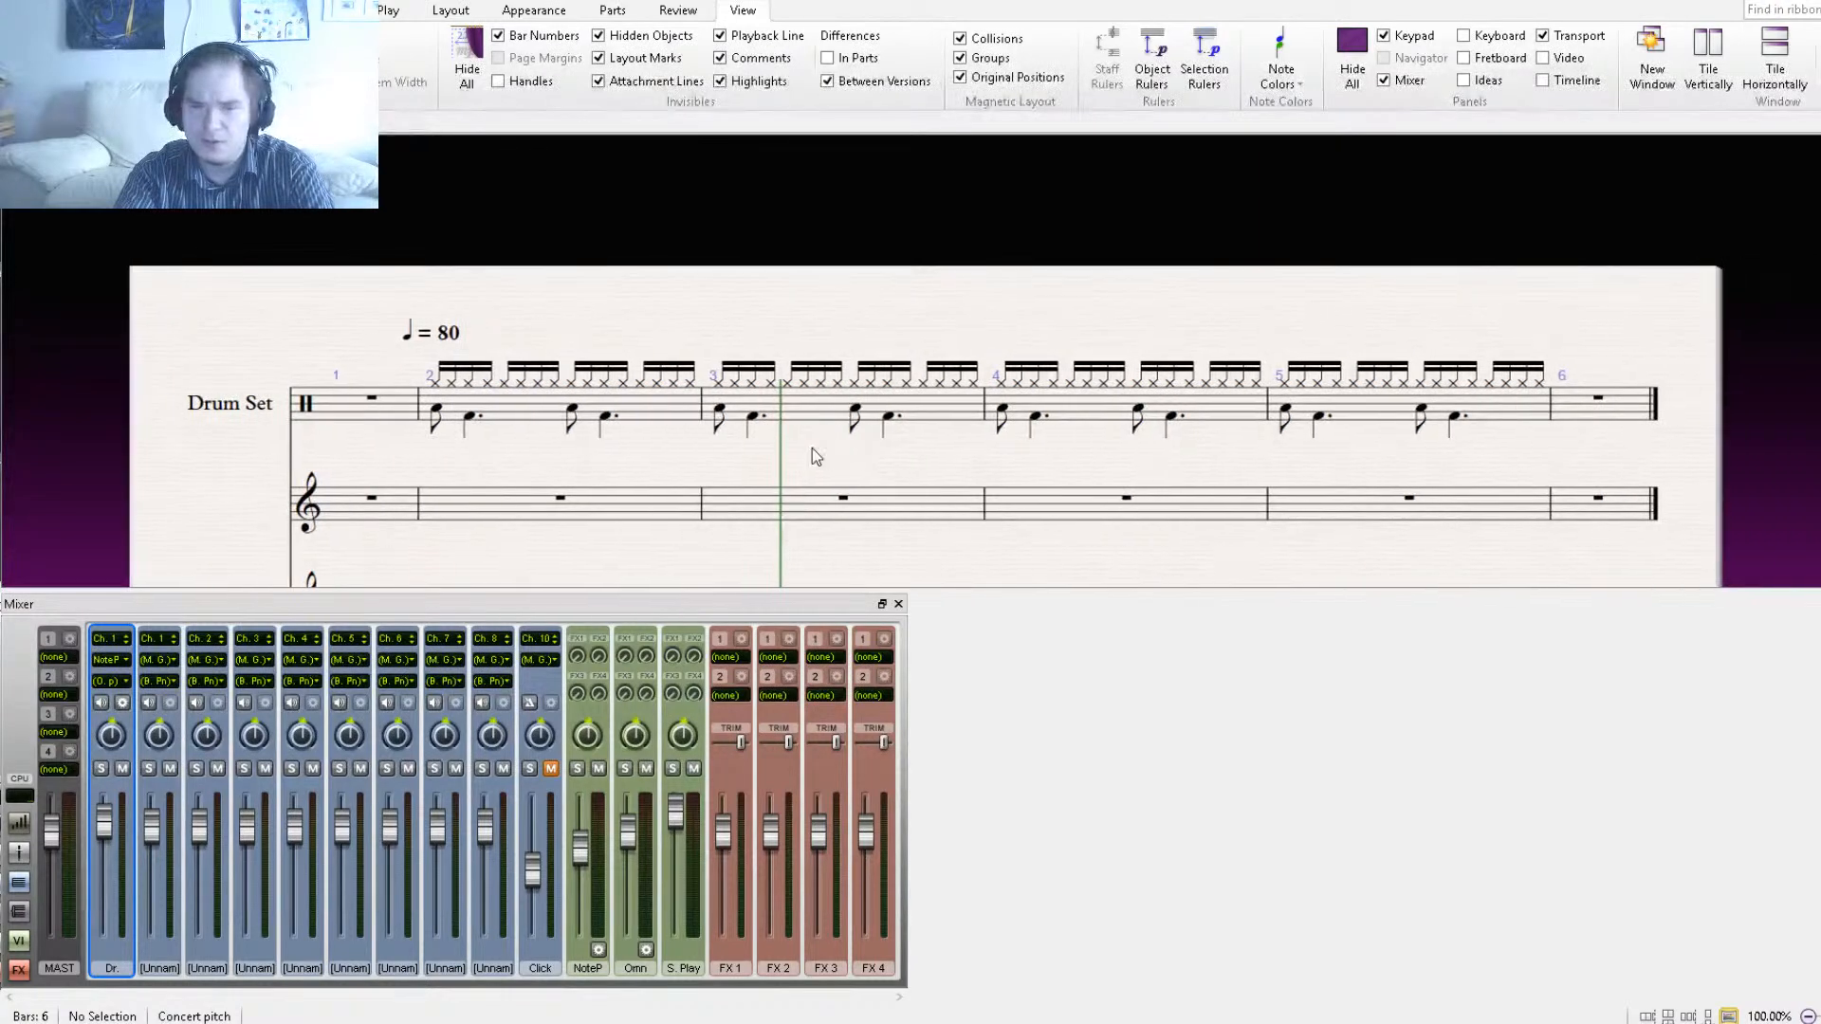
{"action": "left_click_drag", "start_coordinate": [964, 469], "coordinate": [946, 489]}
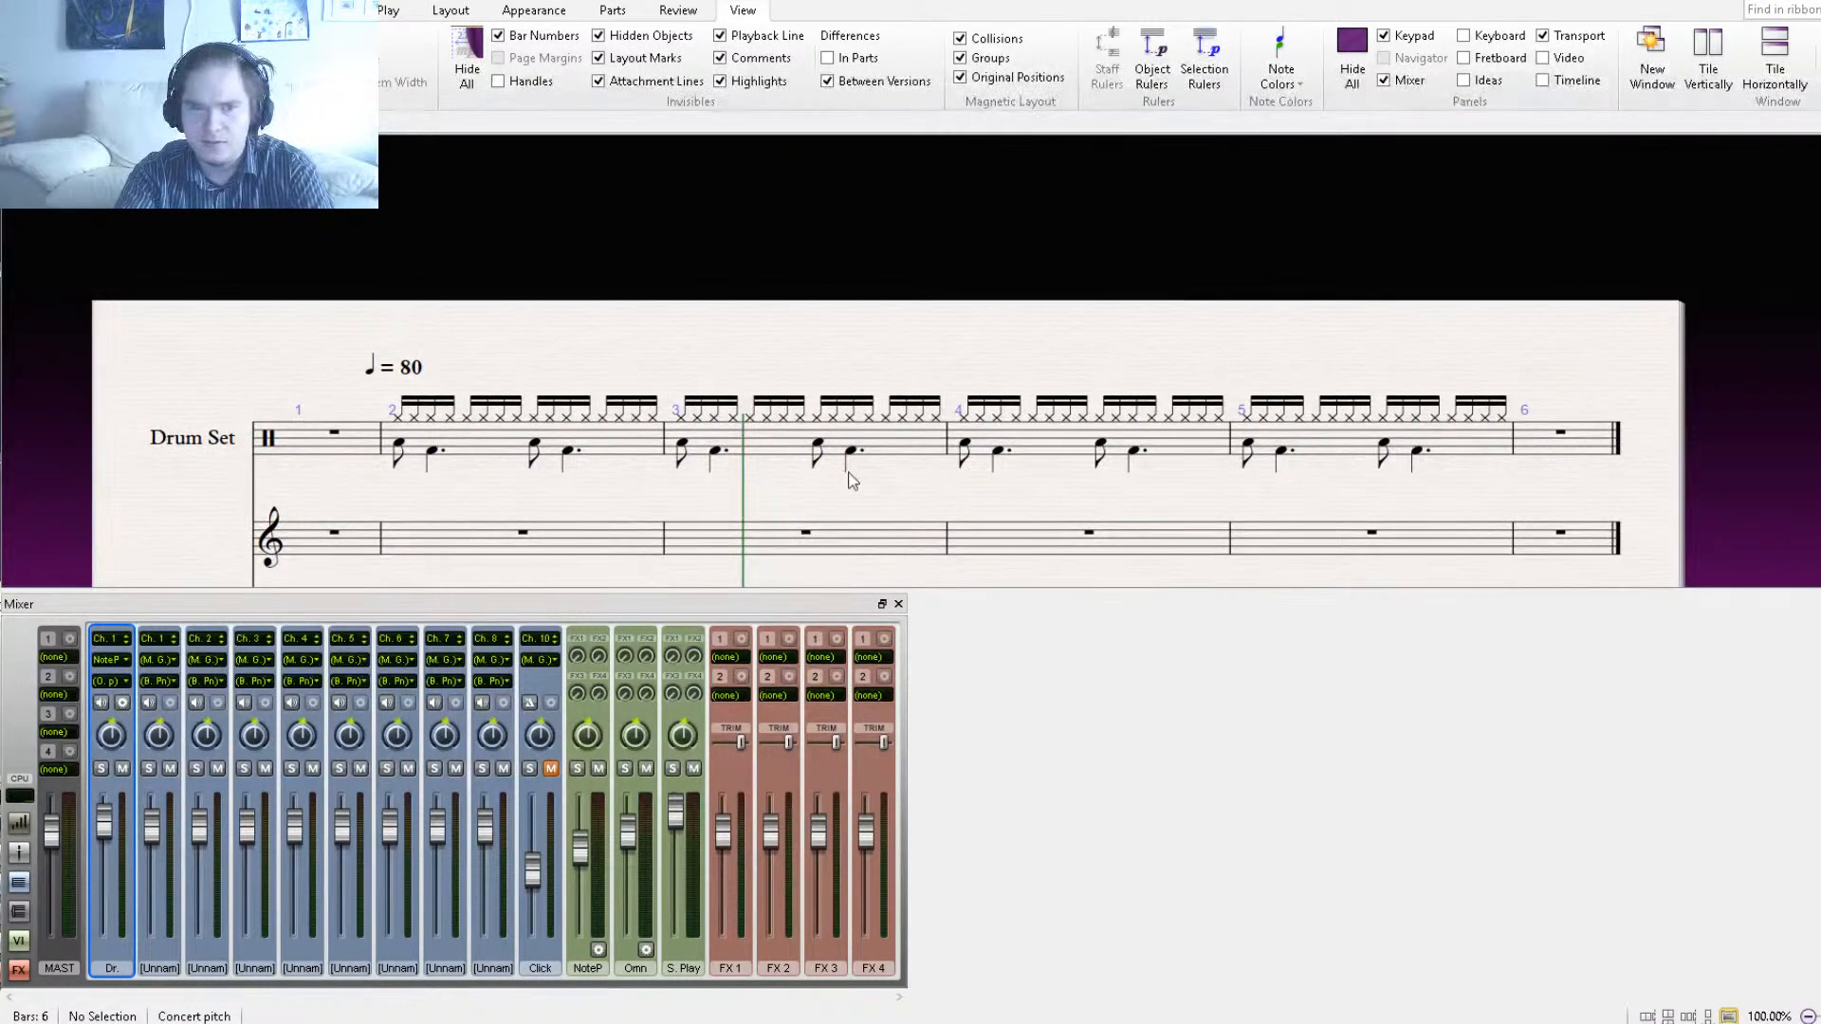
Delete the A4 on beat 3 of Drum Set bars 2 and 3, and turn bar 3's first beat into two eighth notes below the staff.
{"action": "left_click", "coordinate": [536, 447]}
{"action": "key", "text": "Delete"}
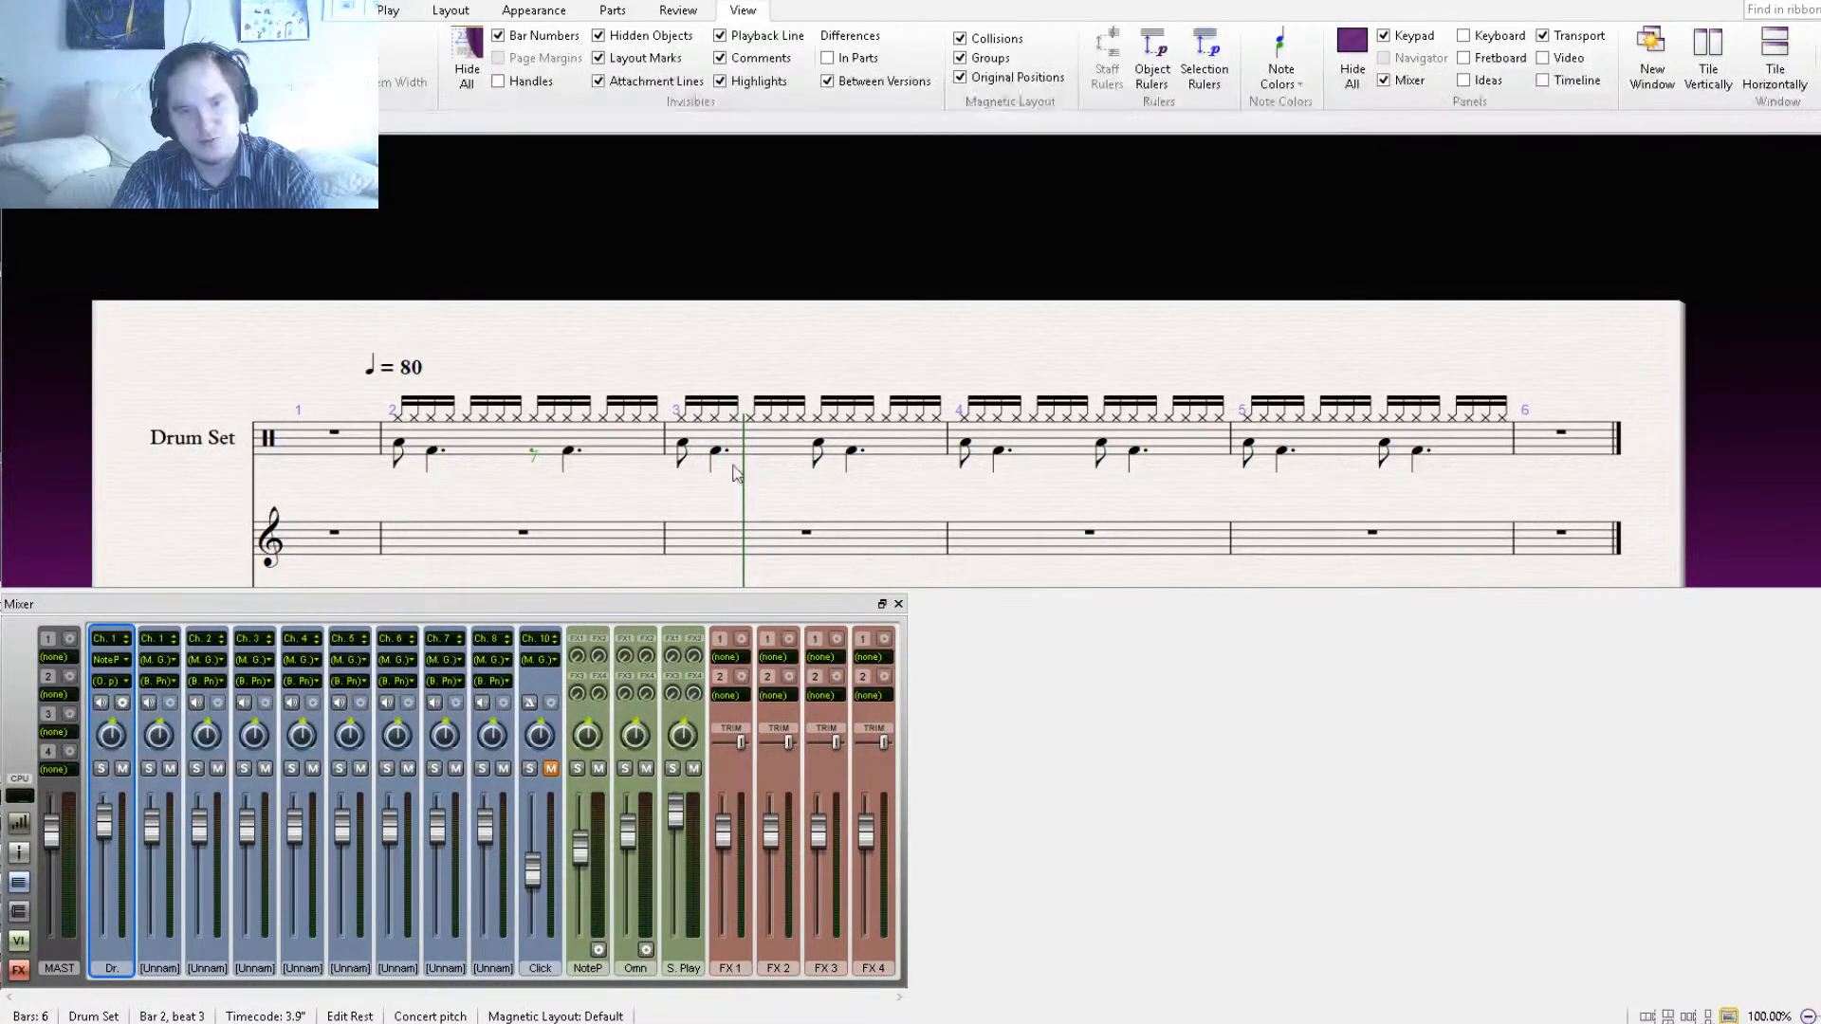
{"action": "left_click", "coordinate": [681, 432]}
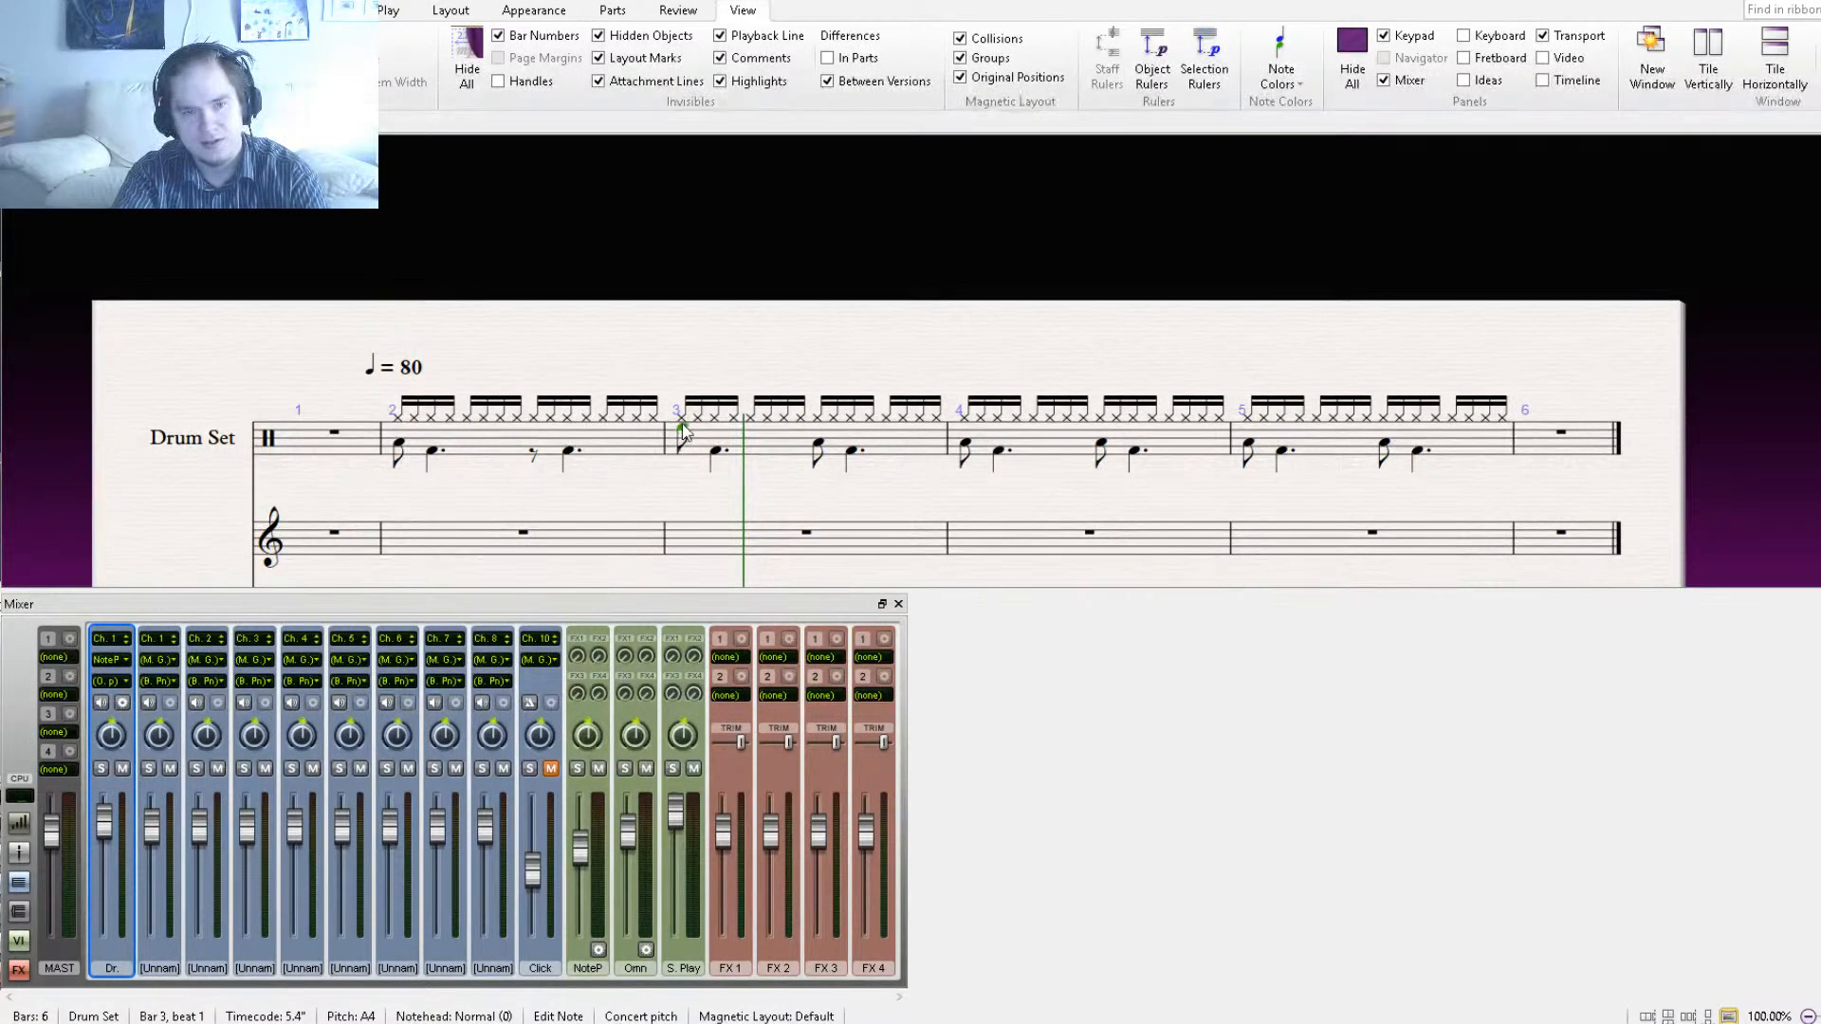
{"action": "left_click_drag", "start_coordinate": [683, 431], "coordinate": [682, 471]}
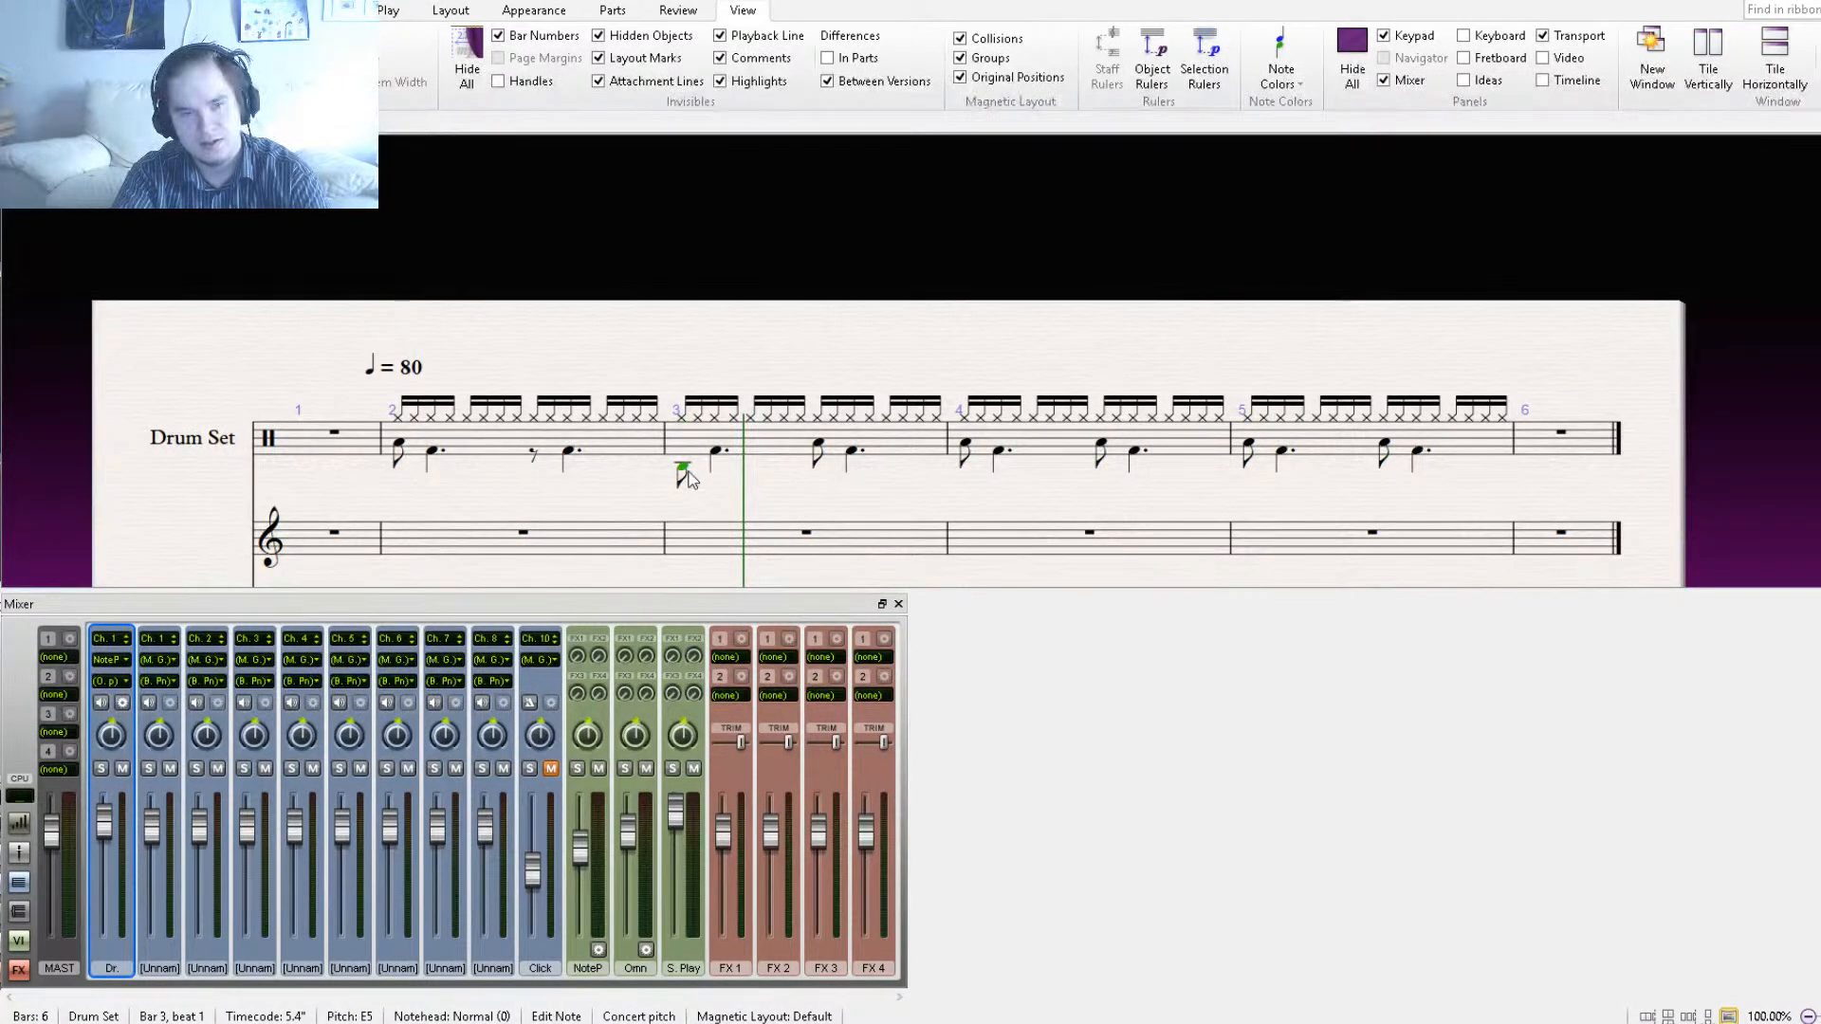
{"action": "left_click", "coordinate": [814, 446]}
{"action": "key", "text": "Delete"}
Turn the beat 3.5 note of Drum Set bar 3 into an eighth note on D5, and add an eighth note on C5 at beat 4.
{"action": "left_click", "coordinate": [849, 454]}
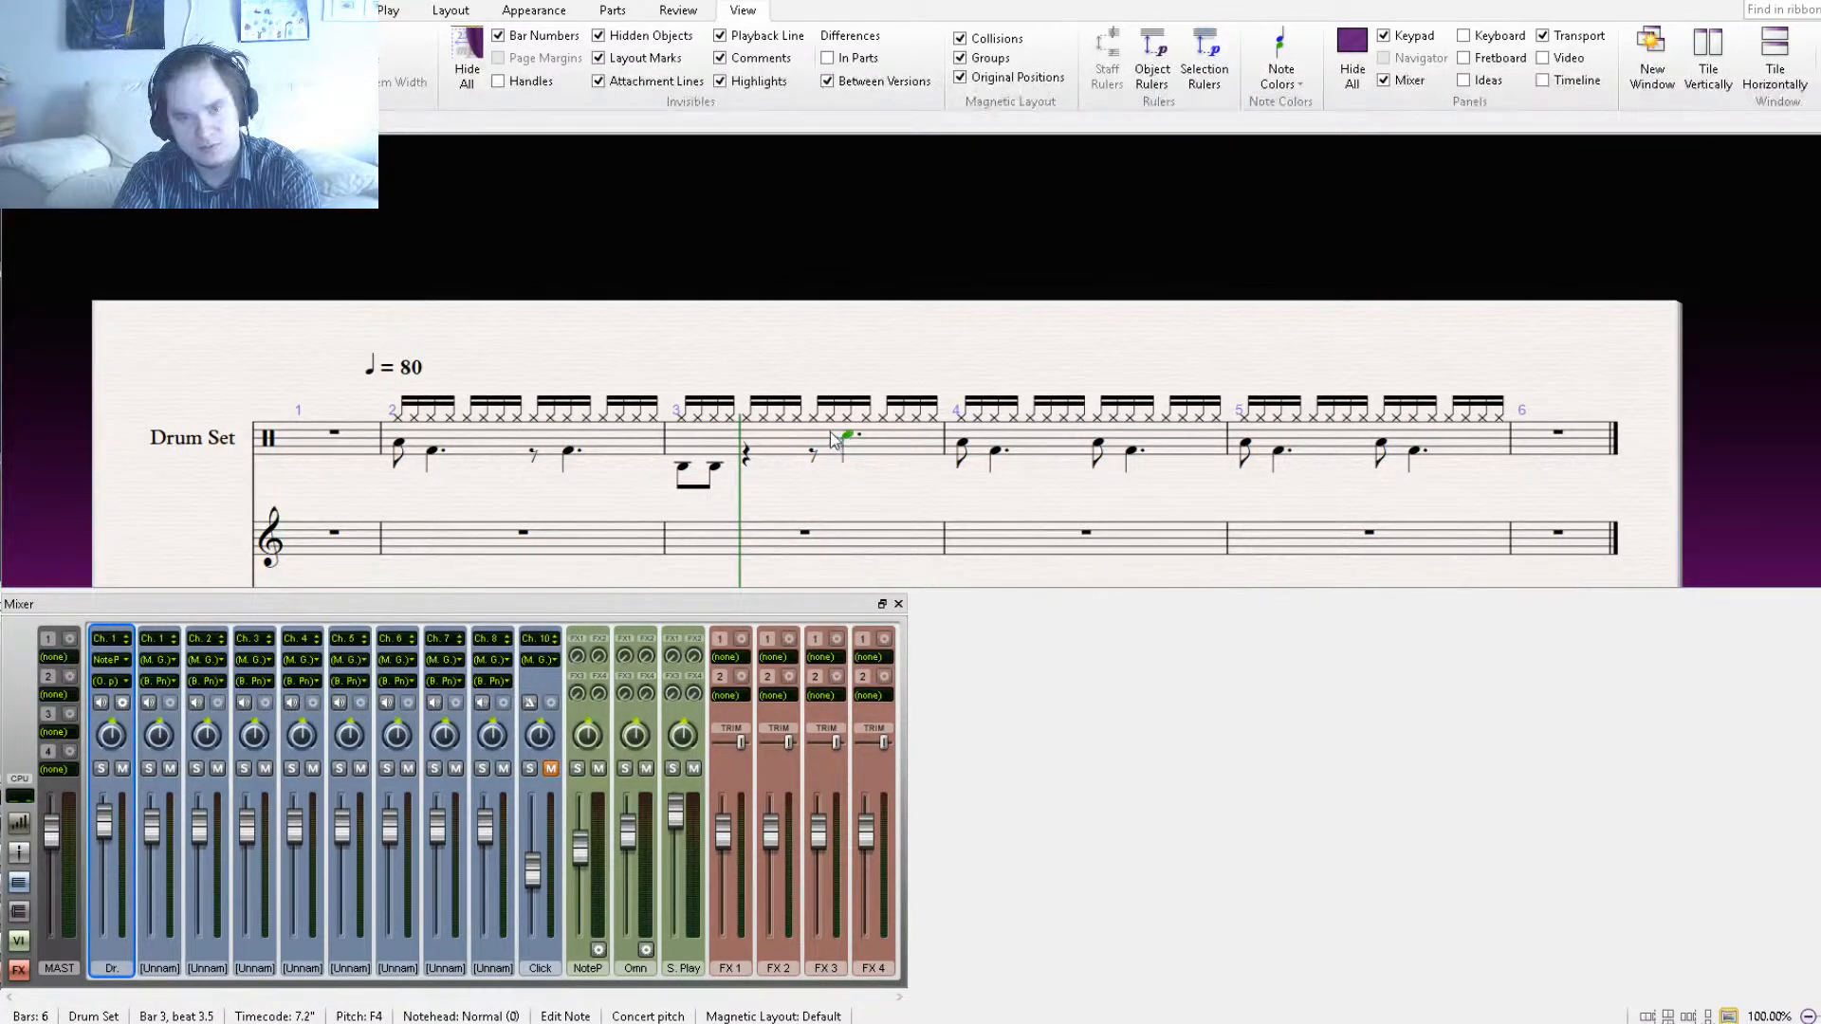
{"action": "left_click_drag", "start_coordinate": [830, 432], "coordinate": [832, 432]}
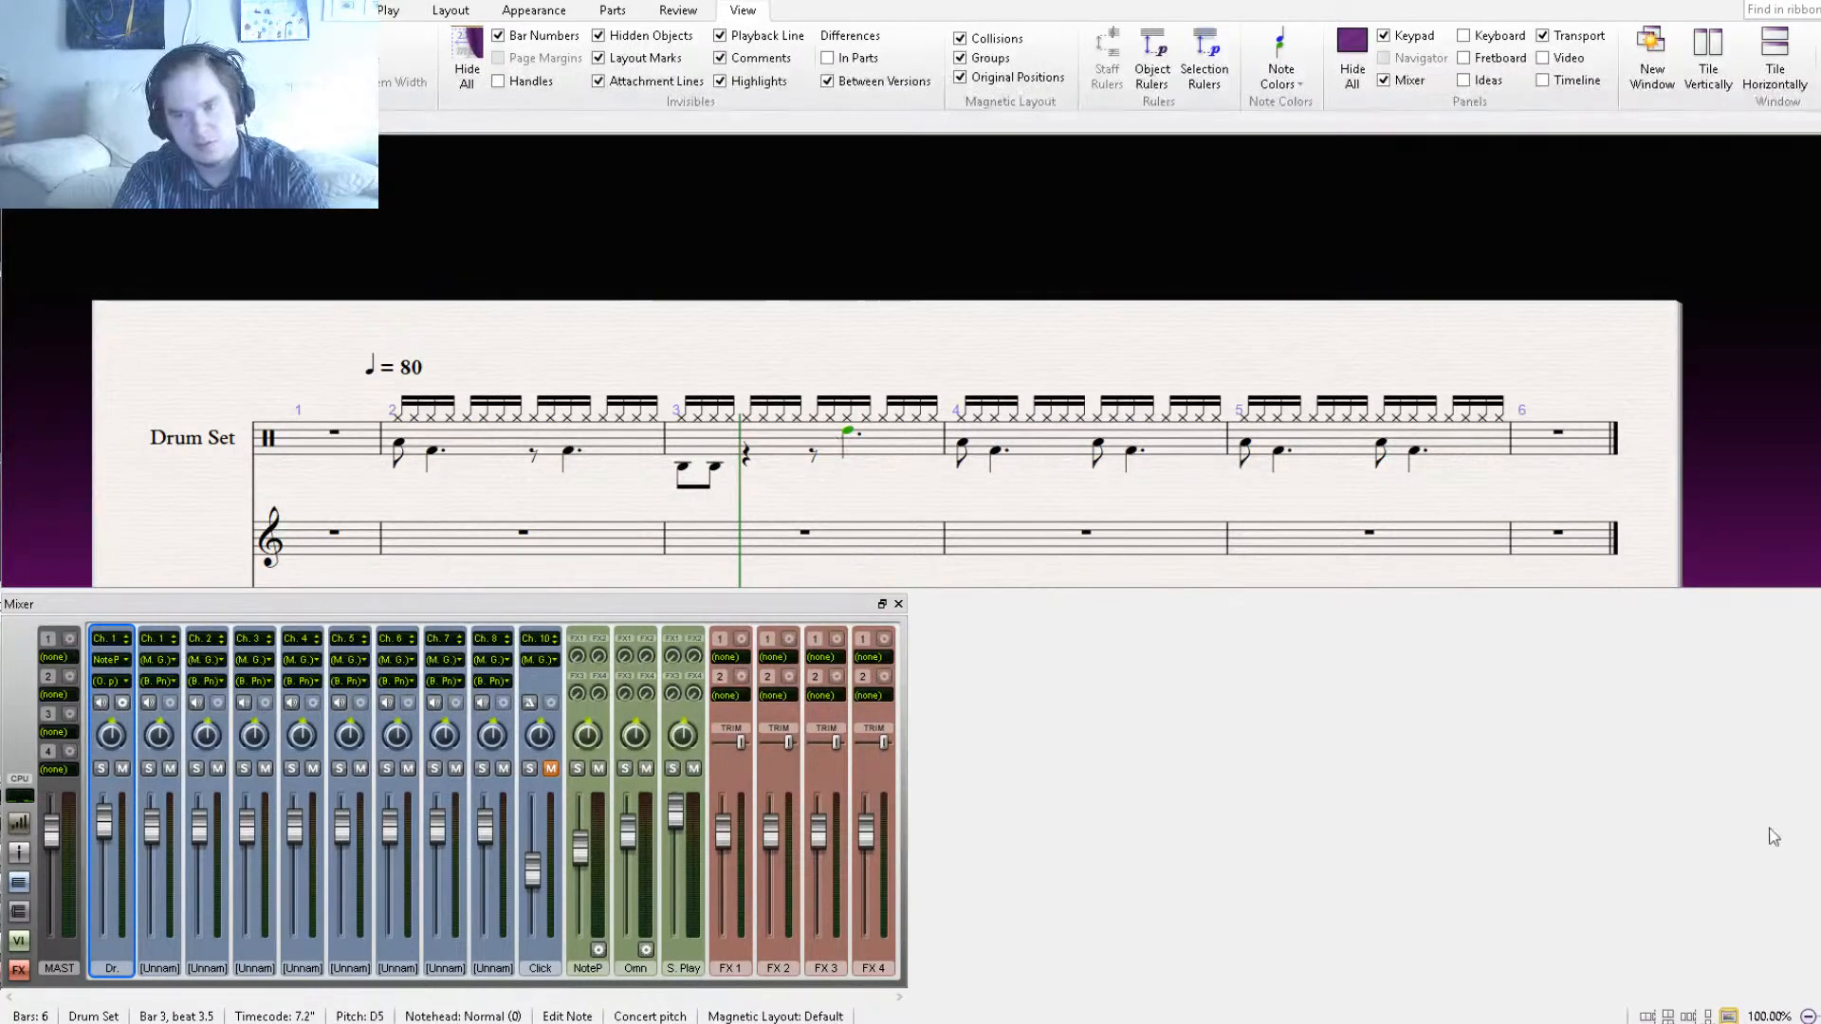
{"action": "key", "text": "3"}
{"action": "left_click", "coordinate": [881, 455], "text": "alt"}
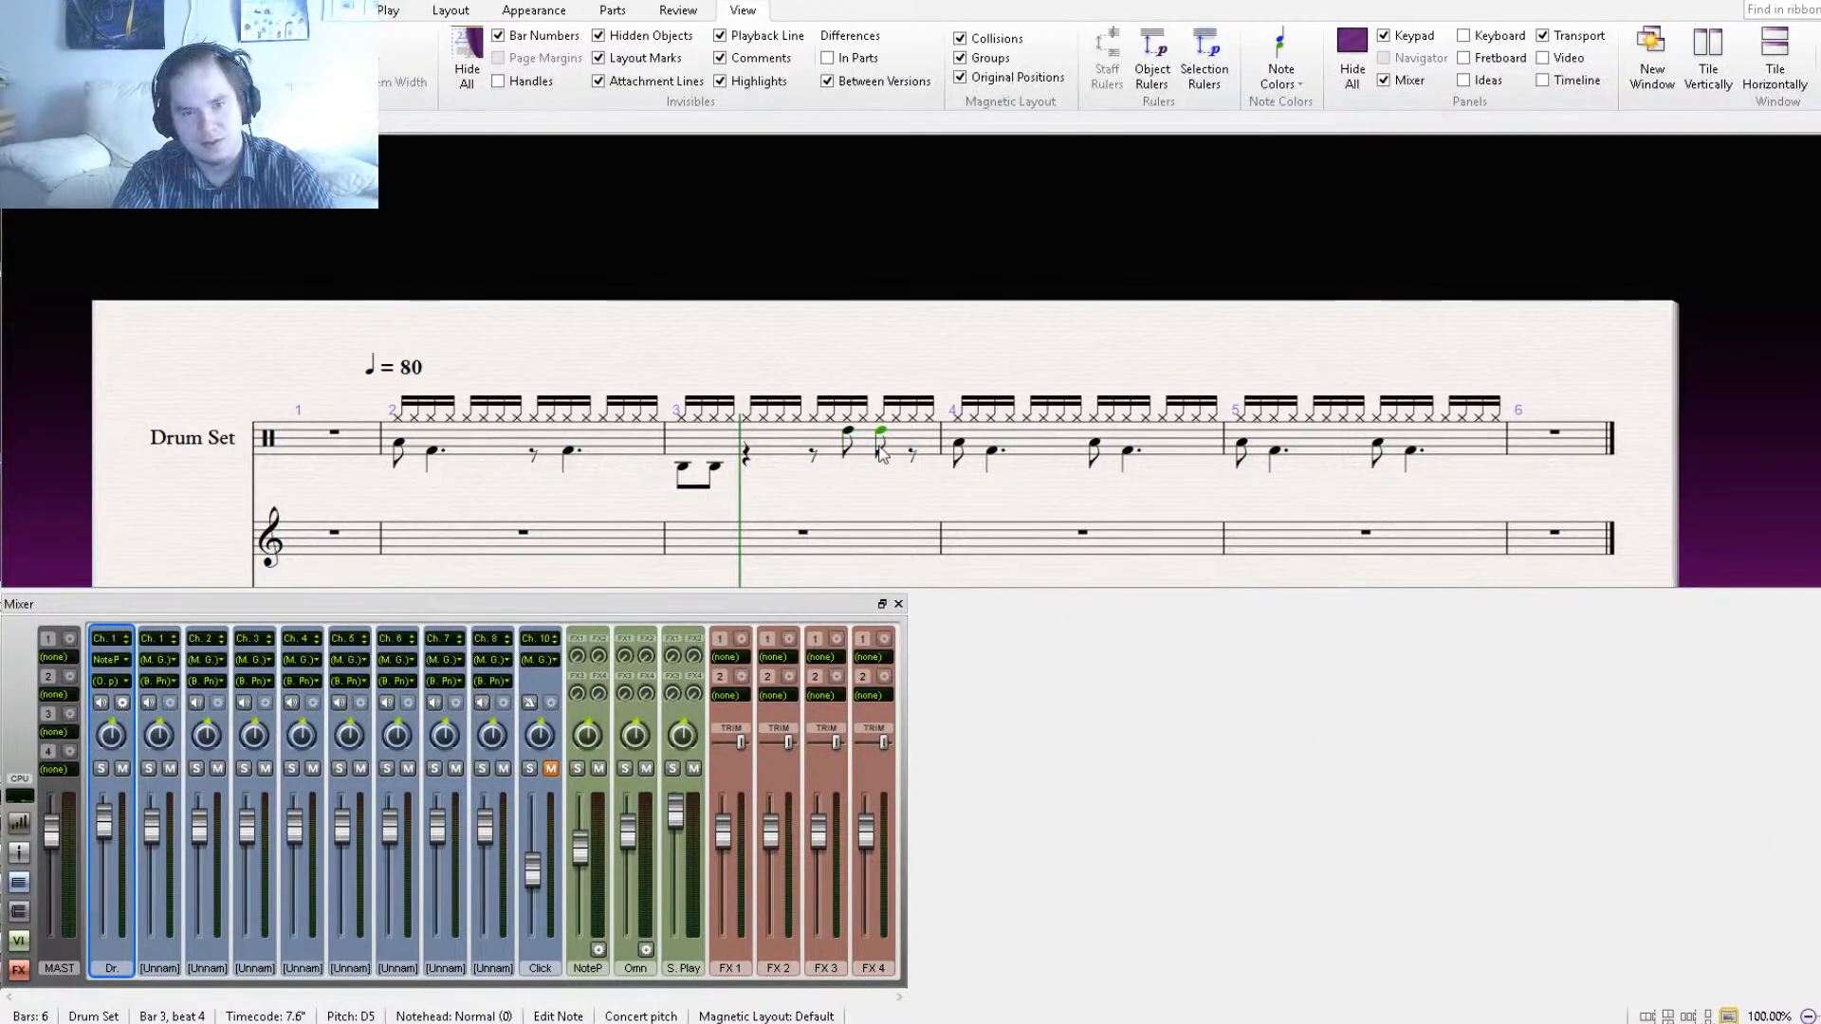
Copy Drum Set bars 2–3 over bars 4–5.
{"action": "left_click", "coordinate": [809, 447]}
{"action": "left_click", "coordinate": [497, 442], "text": "shift"}
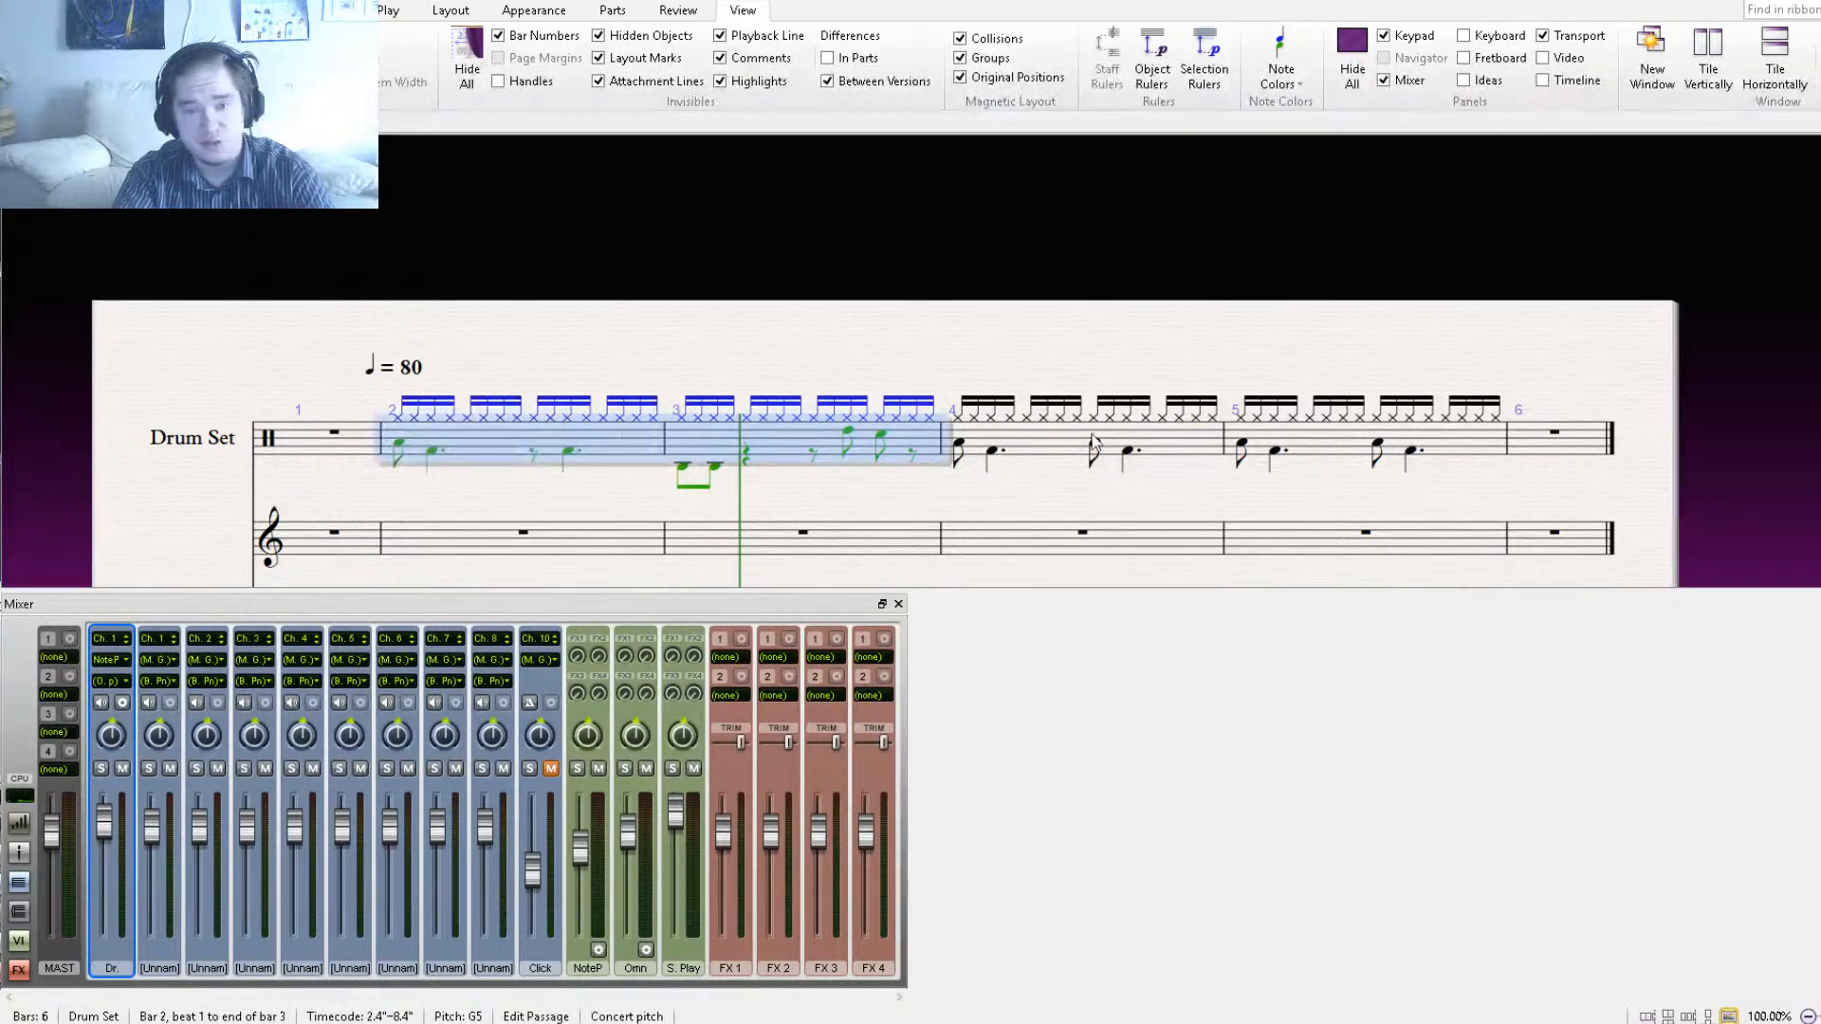
{"action": "key", "text": "r"}
Change the tempo mark to quarter note = 60.
{"action": "left_click_drag", "start_coordinate": [735, 306], "coordinate": [998, 327]}
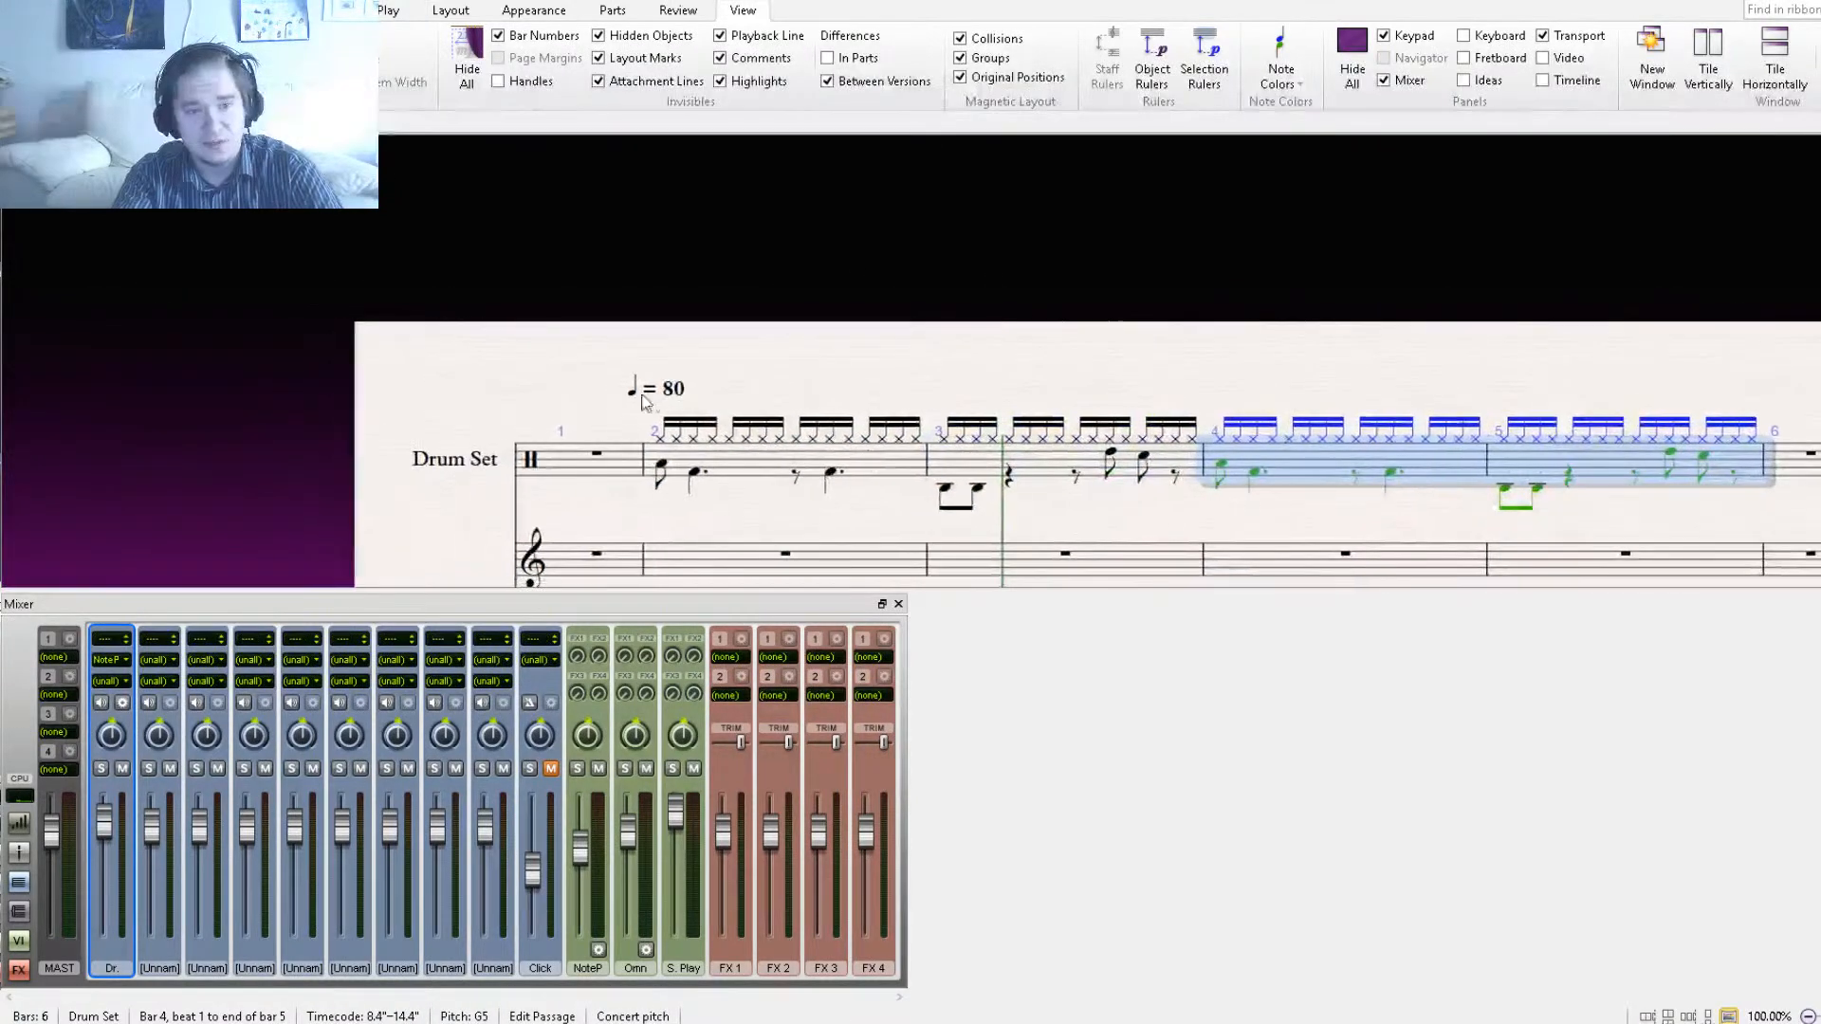
{"action": "double_click", "coordinate": [668, 392]}
{"action": "left_click_drag", "start_coordinate": [669, 392], "coordinate": [662, 392]}
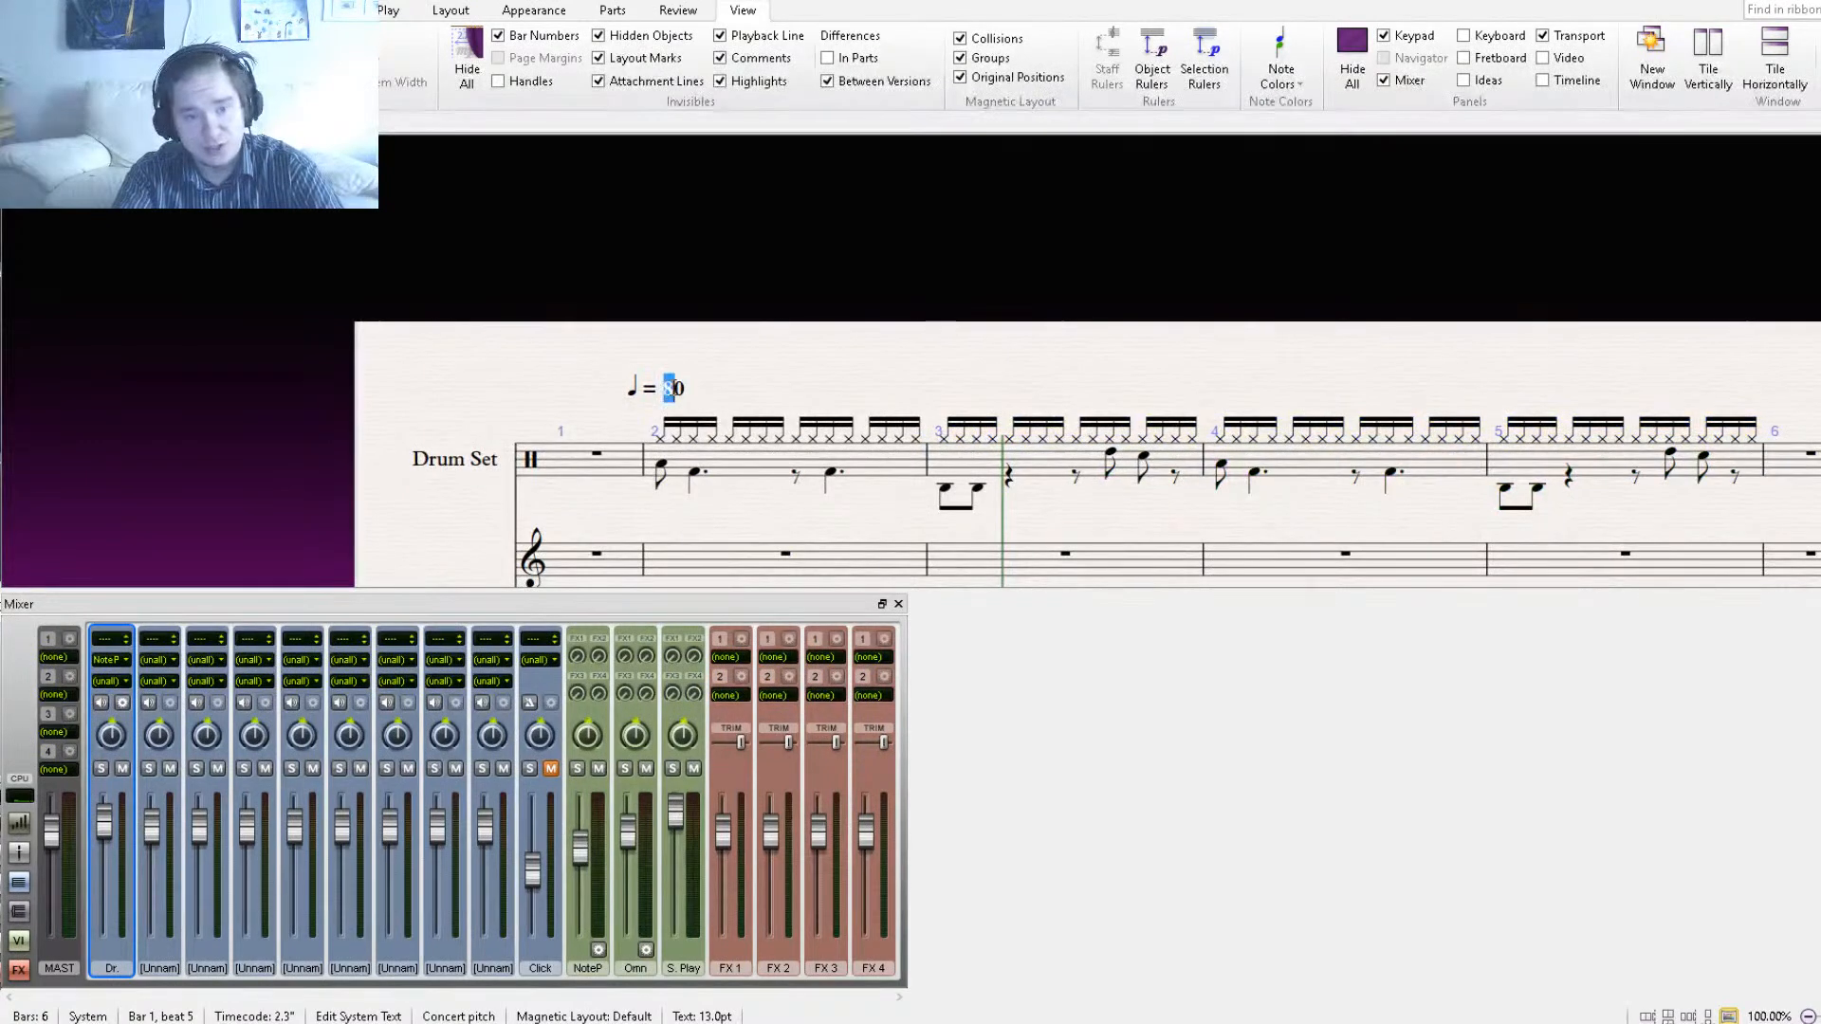
{"action": "type", "text": "6"}
Return the playback line to the start and play back the drum part through bar 5.
{"action": "left_click_drag", "start_coordinate": [784, 361], "coordinate": [755, 179]}
{"action": "key", "text": "ctrl+["}
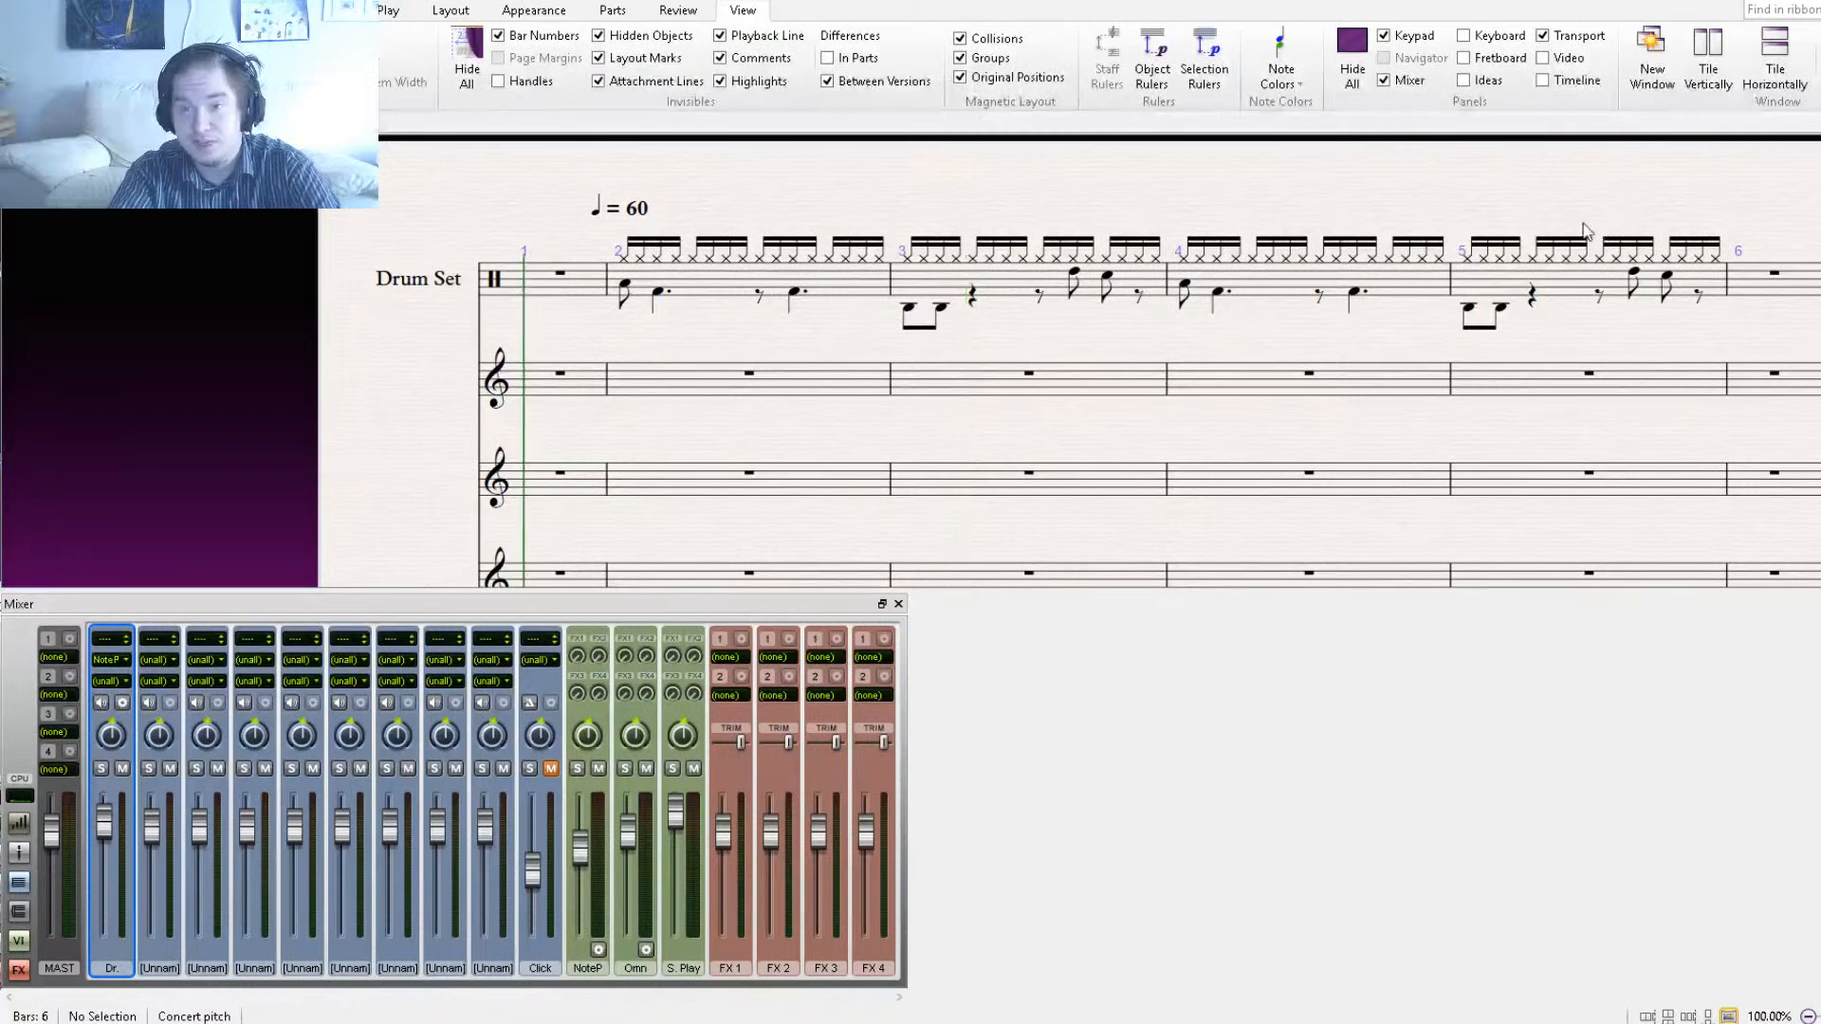
{"action": "key", "text": "space"}
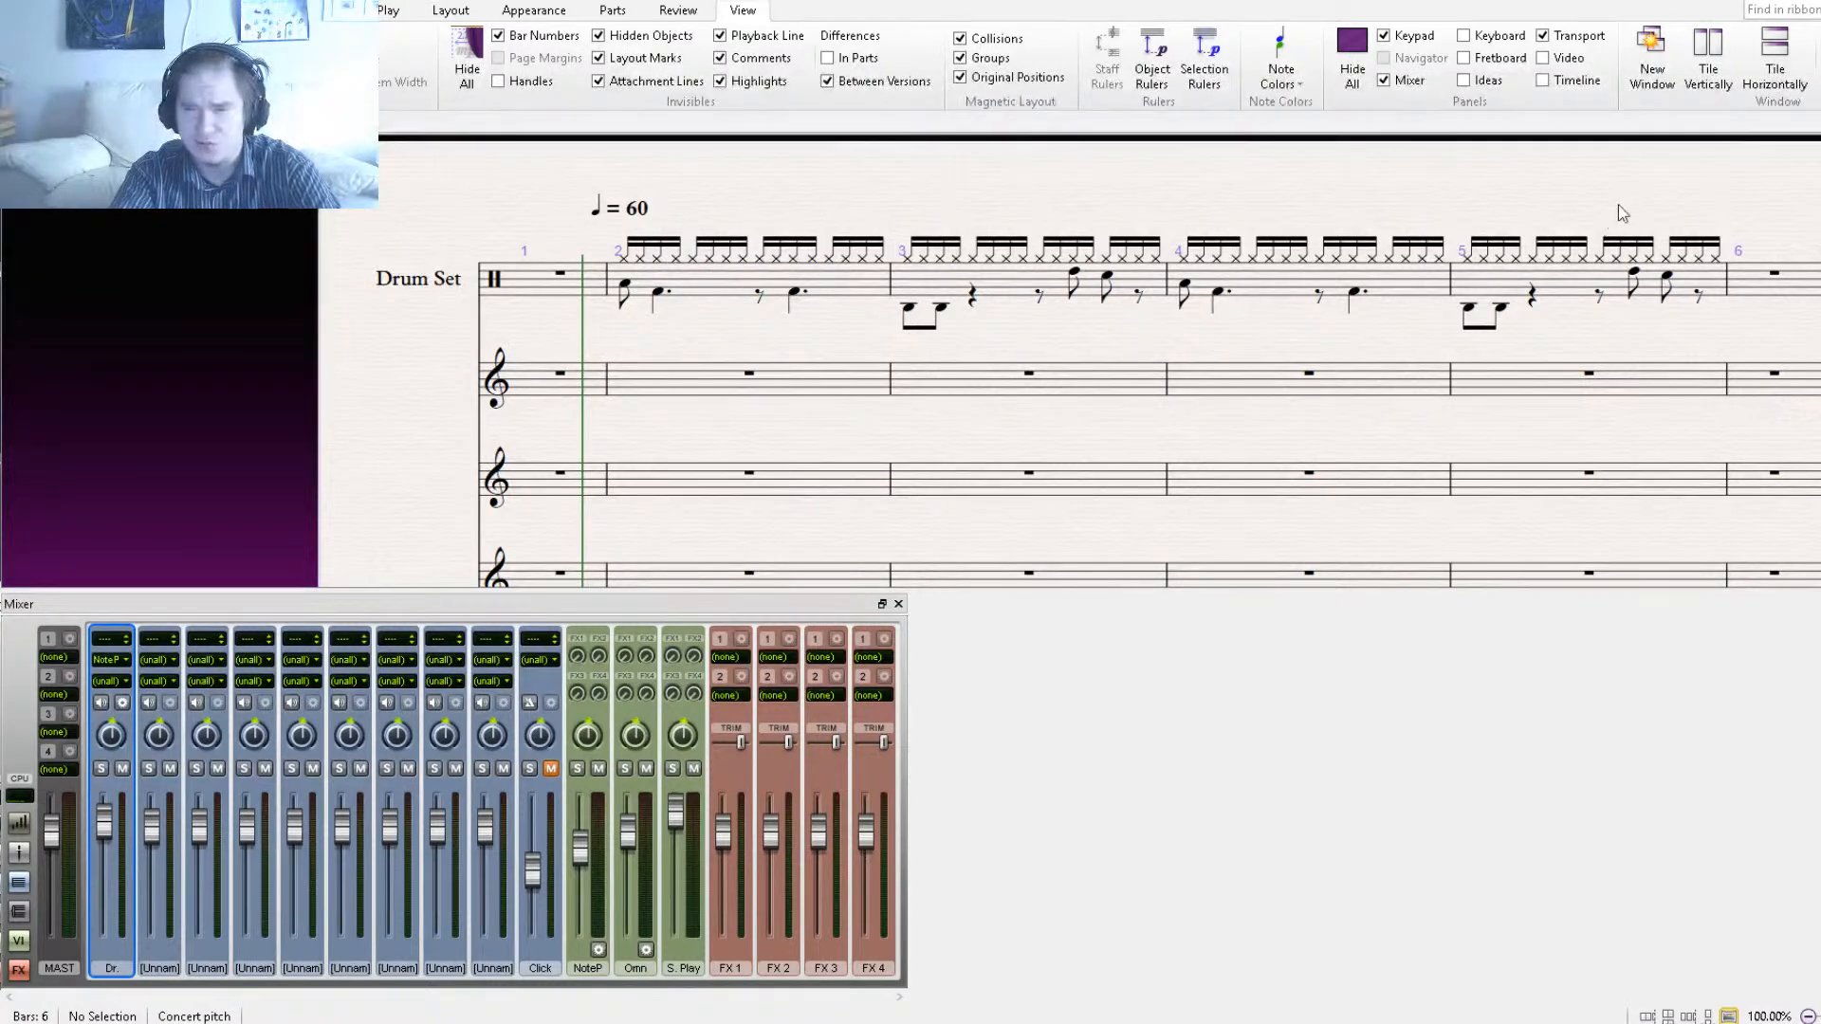
{"action": "key", "text": "space"}
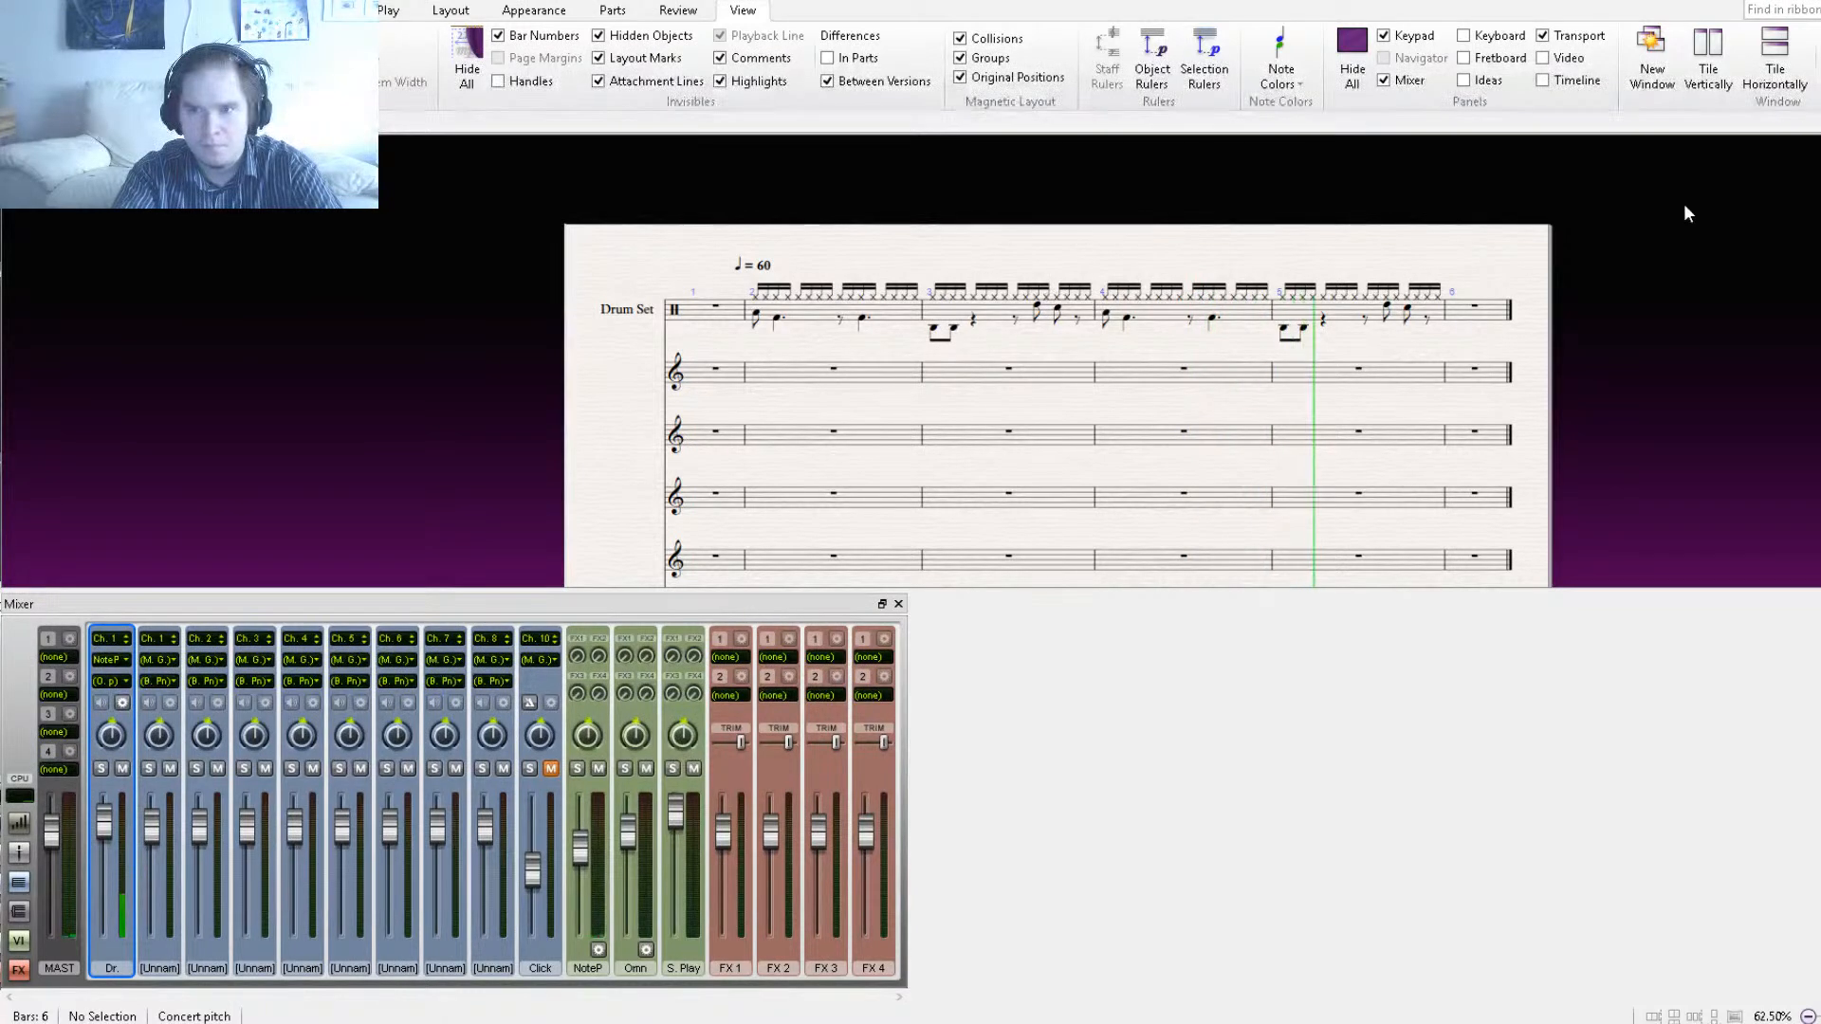
{"action": "key", "text": "space"}
Delete the two low eighth notes at the start of Drum Set bars 5 and 3.
{"action": "left_click_drag", "start_coordinate": [1420, 351], "coordinate": [1299, 371]}
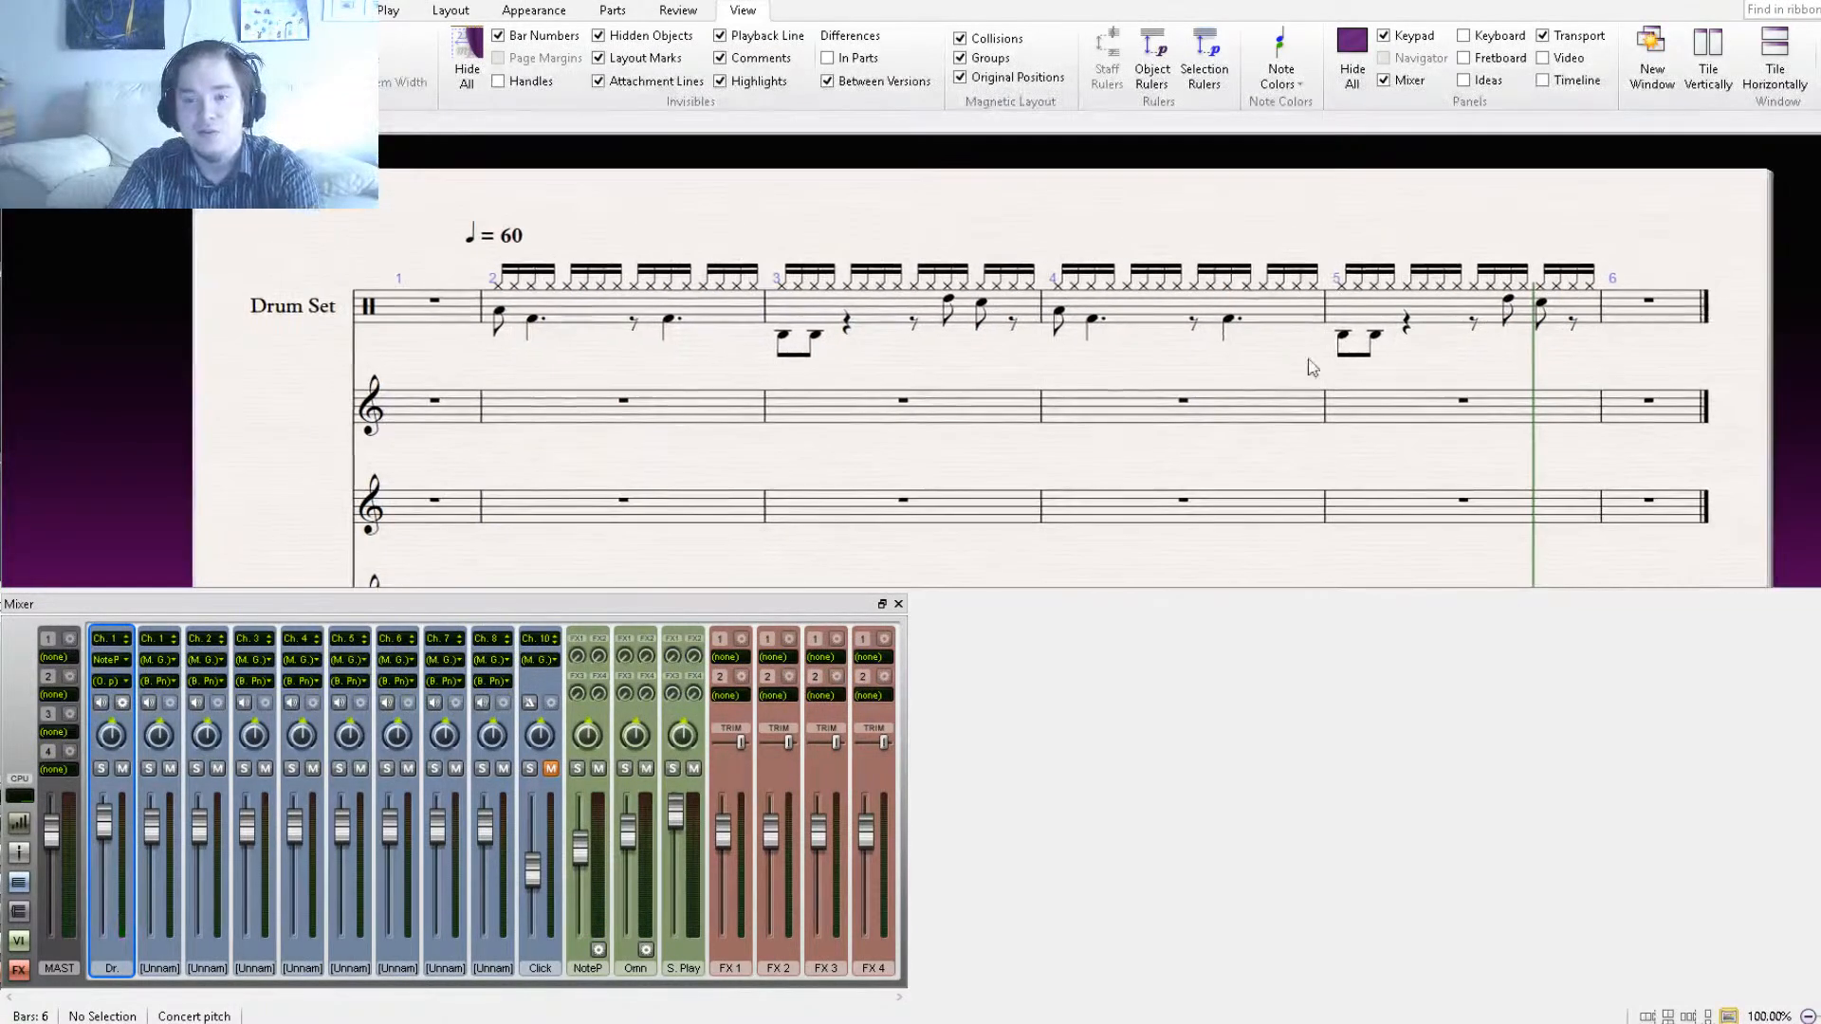
{"action": "left_click", "coordinate": [1376, 336]}
{"action": "key", "text": "Delete"}
{"action": "left_click", "coordinate": [1343, 337]}
{"action": "key", "text": "Delete"}
{"action": "left_click", "coordinate": [814, 336]}
{"action": "key", "text": "Delete"}
{"action": "left_click", "coordinate": [782, 336]}
{"action": "key", "text": "Delete"}
Change the D5 note on beat 3.5 of Drum Set bar 5 to a Cross notehead.
{"action": "left_click_drag", "start_coordinate": [1225, 341], "coordinate": [855, 421]}
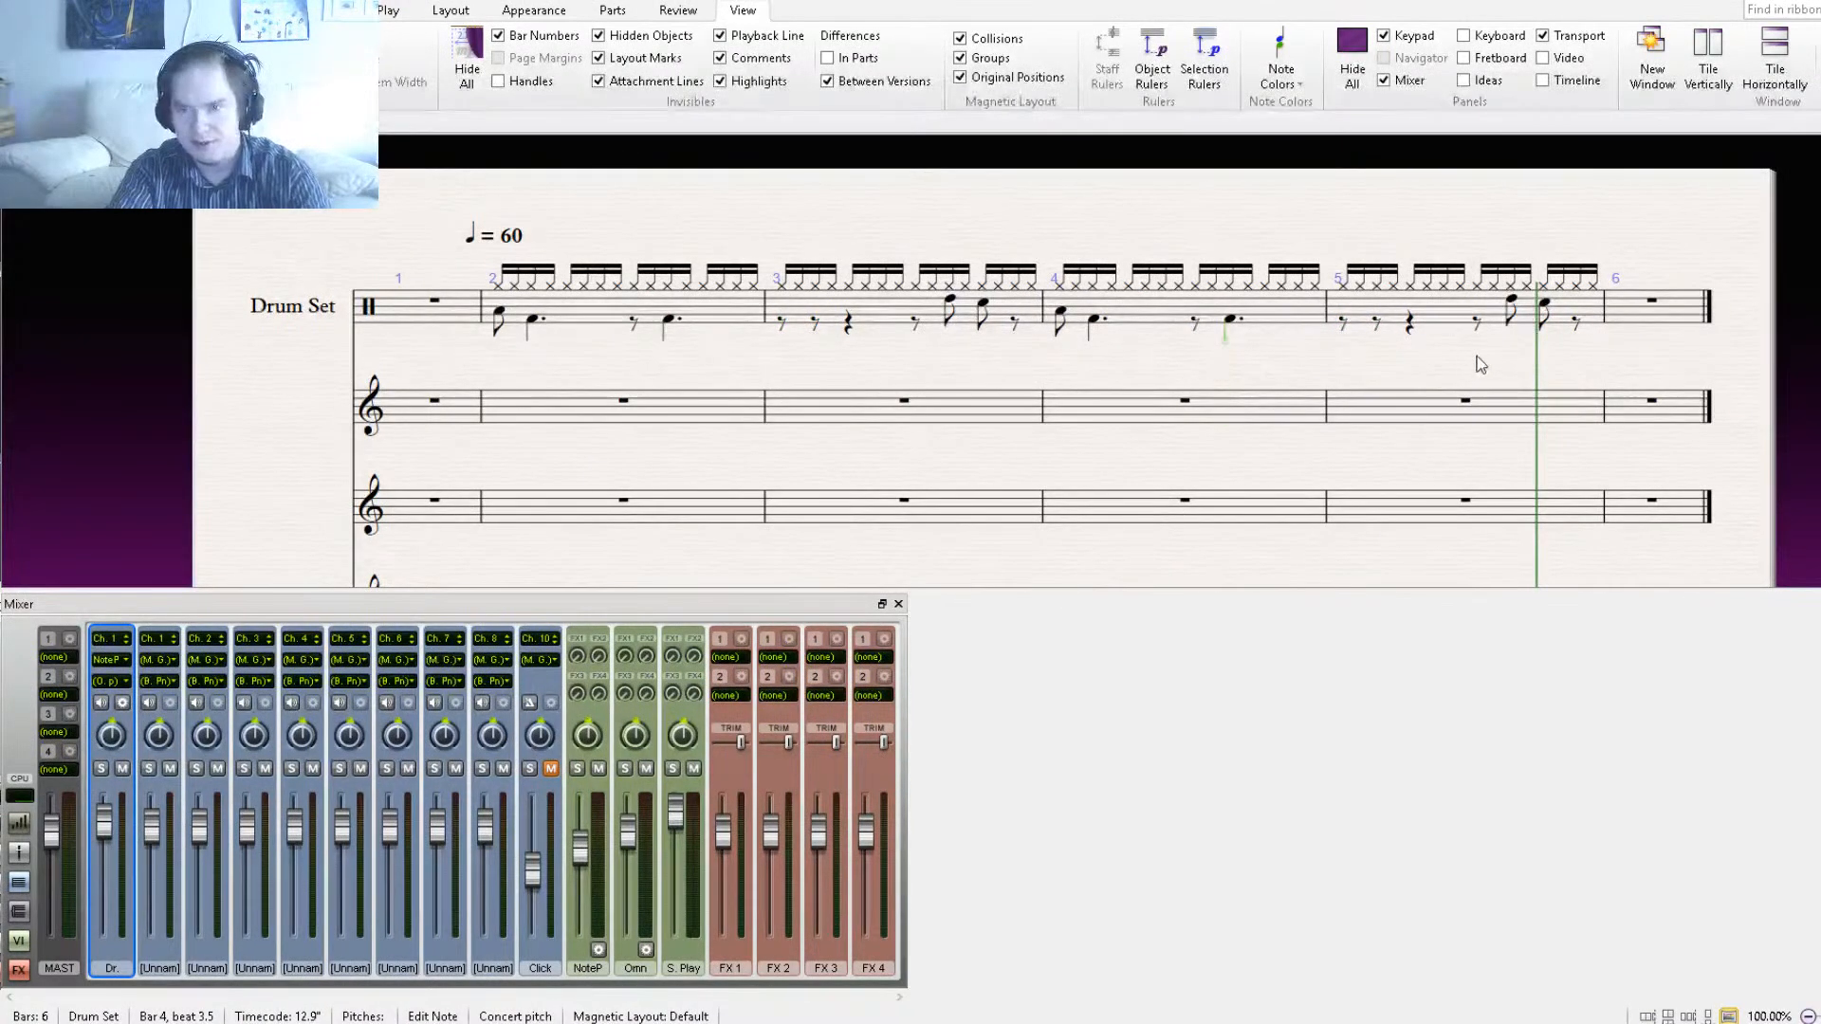
{"action": "left_click_drag", "start_coordinate": [1479, 361], "coordinate": [1167, 495]}
{"action": "left_click", "coordinate": [1196, 434]}
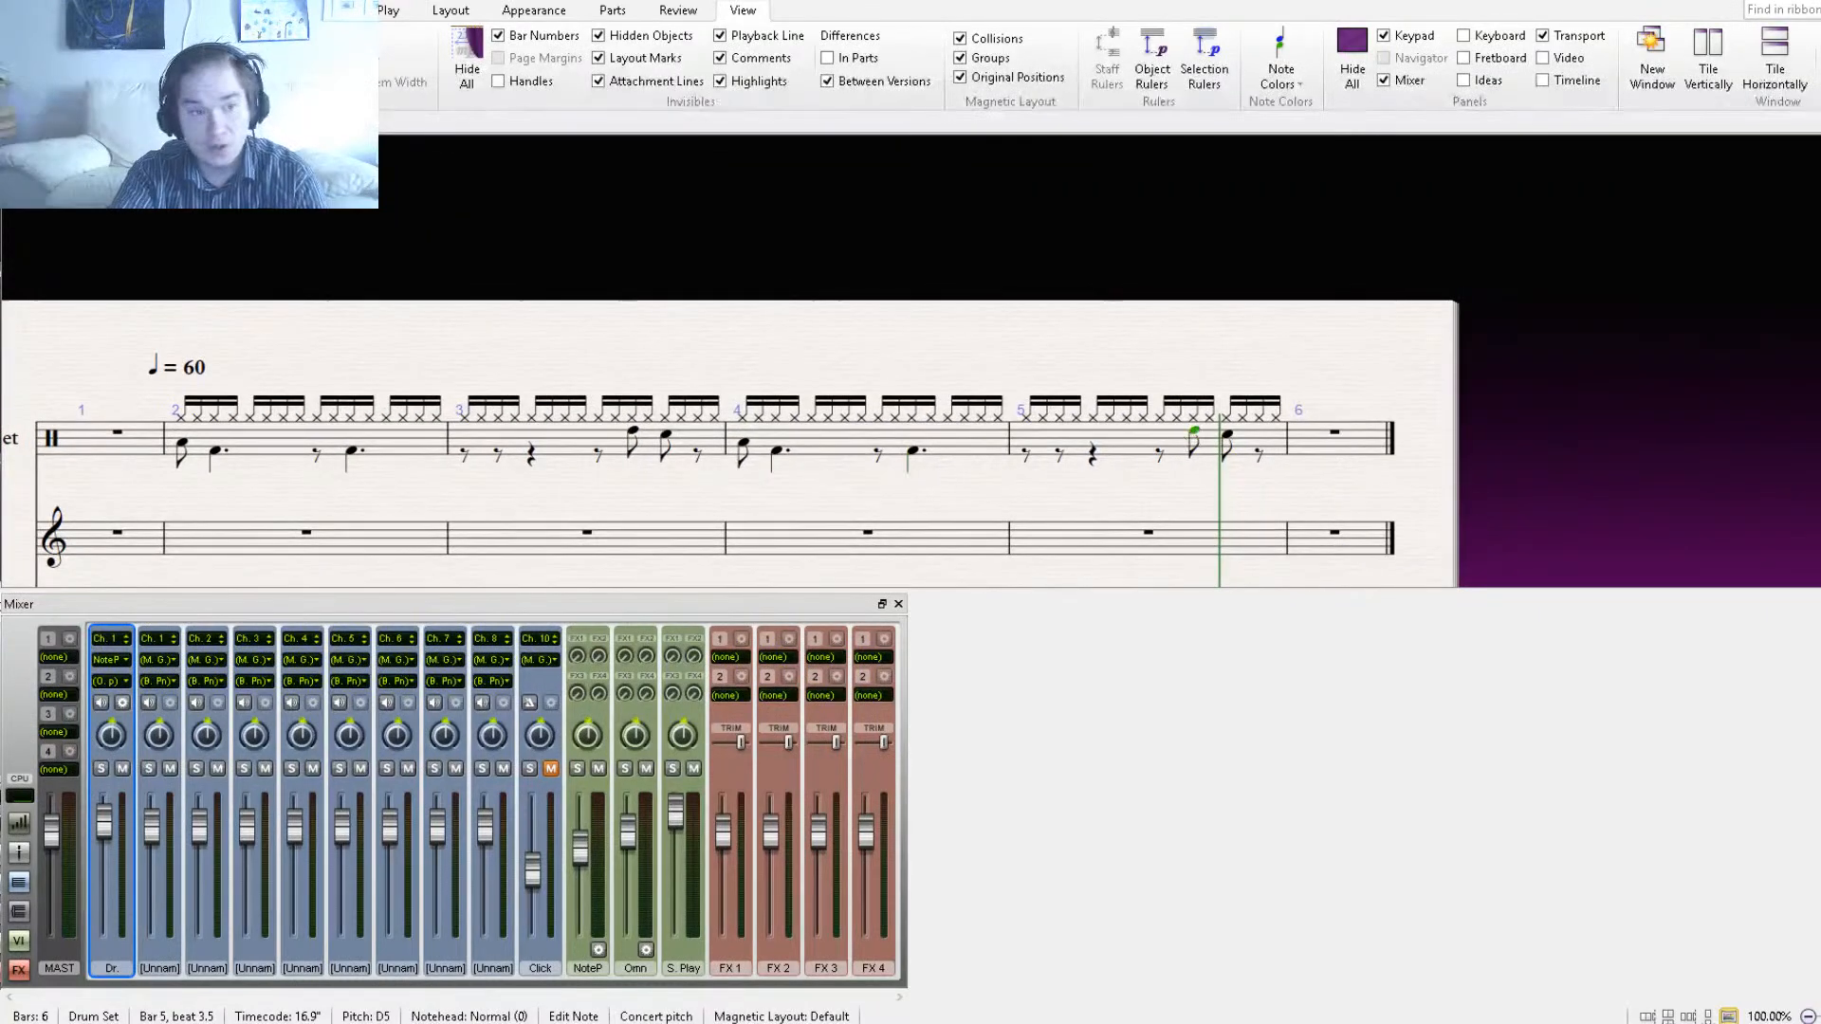
{"action": "left_click", "coordinate": [171, 11]}
{"action": "left_click", "coordinate": [261, 10]}
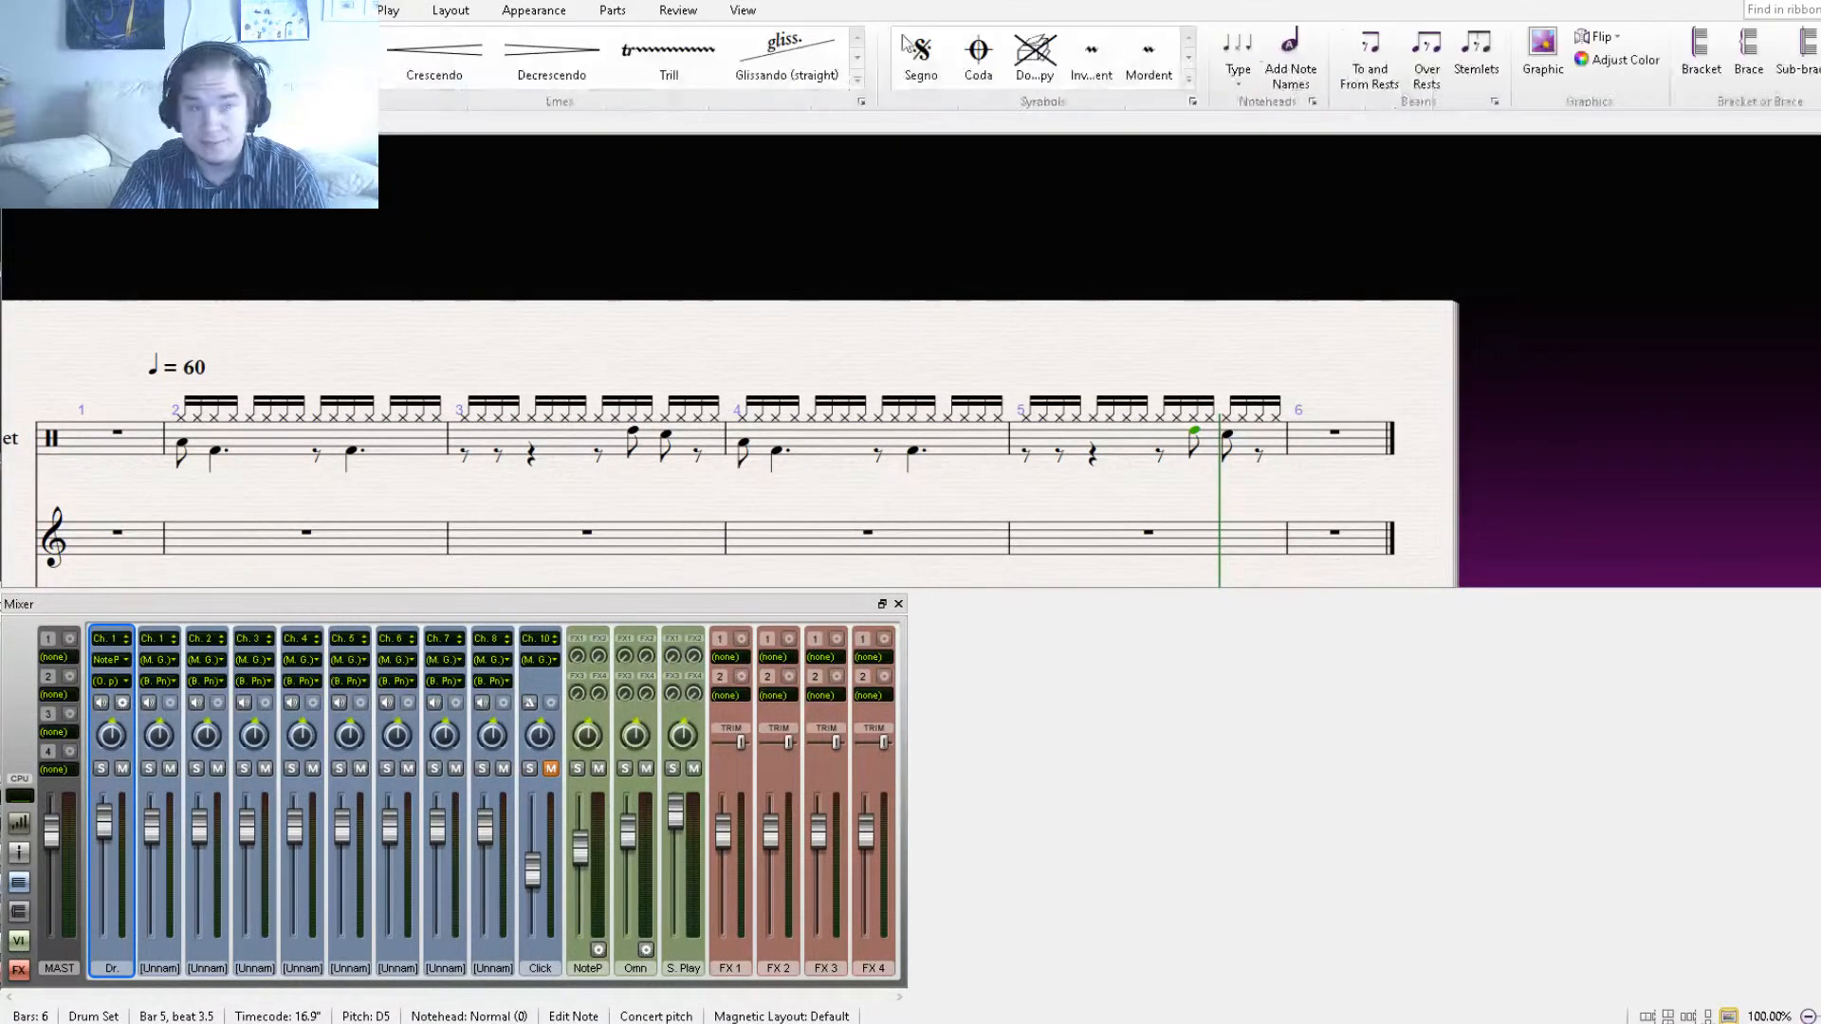
{"action": "left_click", "coordinate": [1239, 72]}
{"action": "left_click", "coordinate": [1306, 236]}
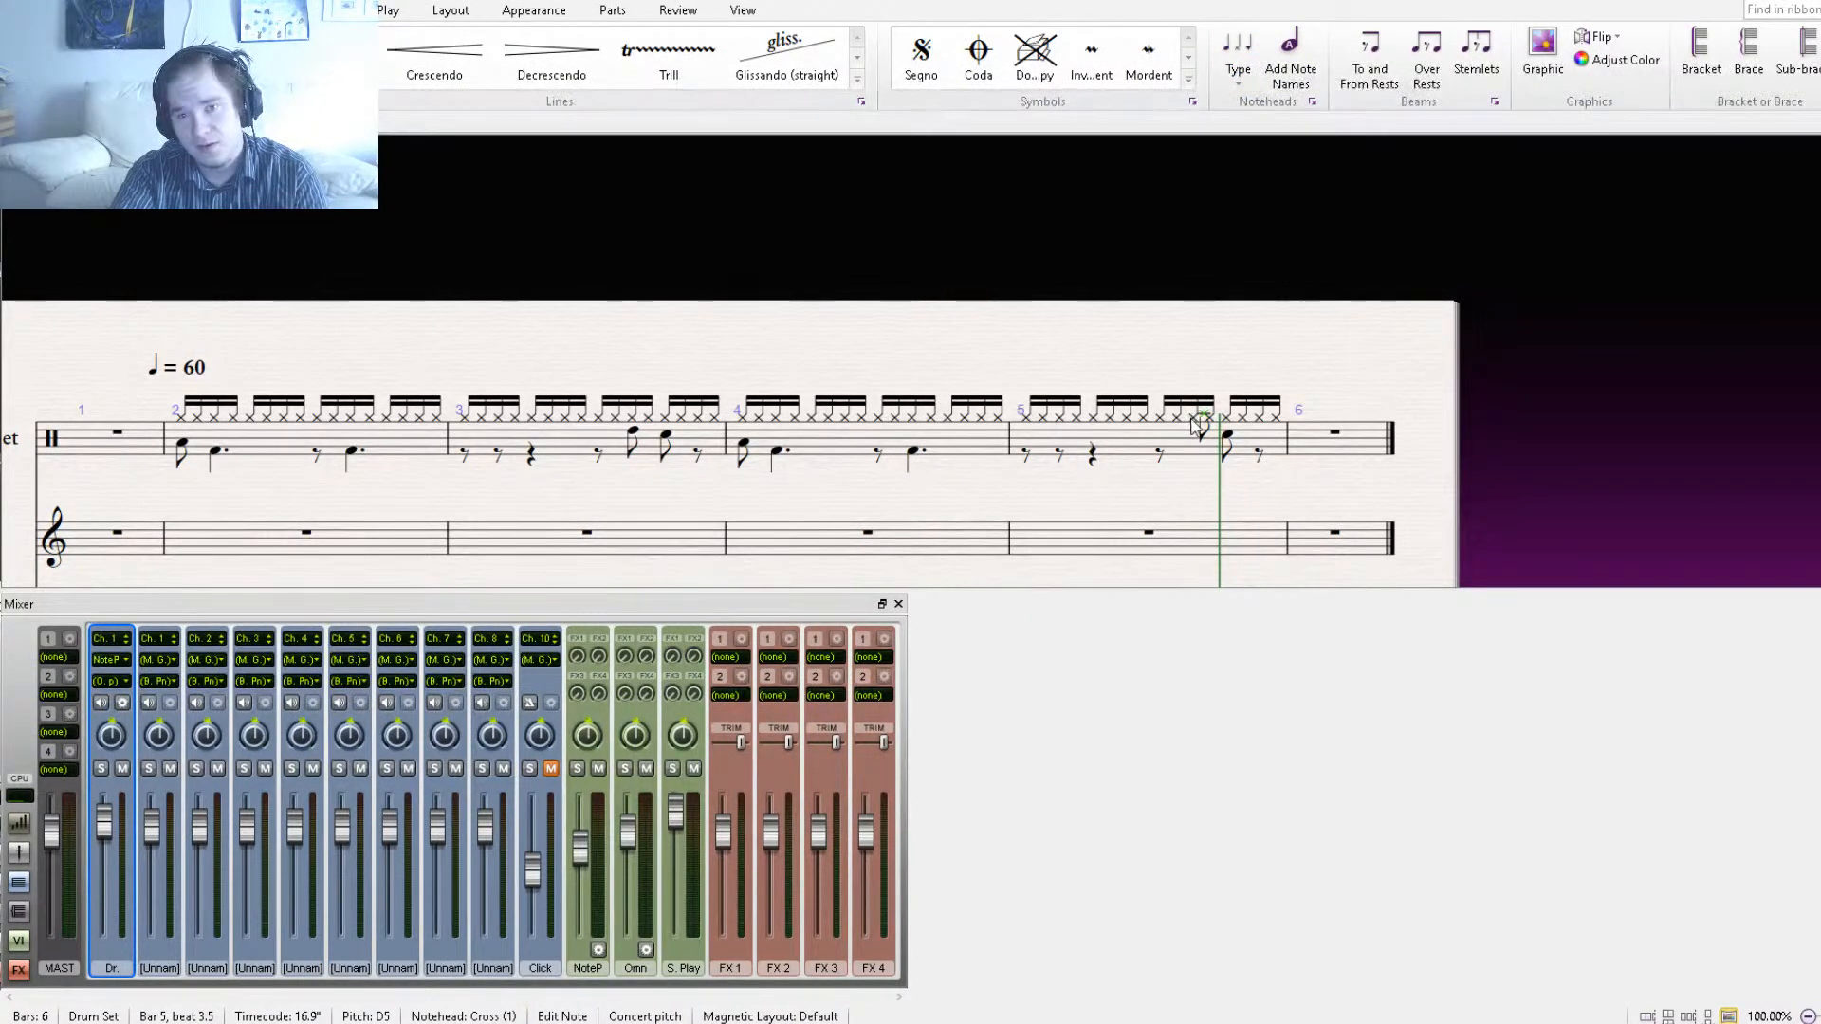
Raise bar 5's beat 3.5 cross note to the top of the staff, and change the beat 4 note to a Cross notehead on A5.
{"action": "left_click", "coordinate": [1197, 433]}
{"action": "key", "text": "Right"}
{"action": "left_click", "coordinate": [1232, 438]}
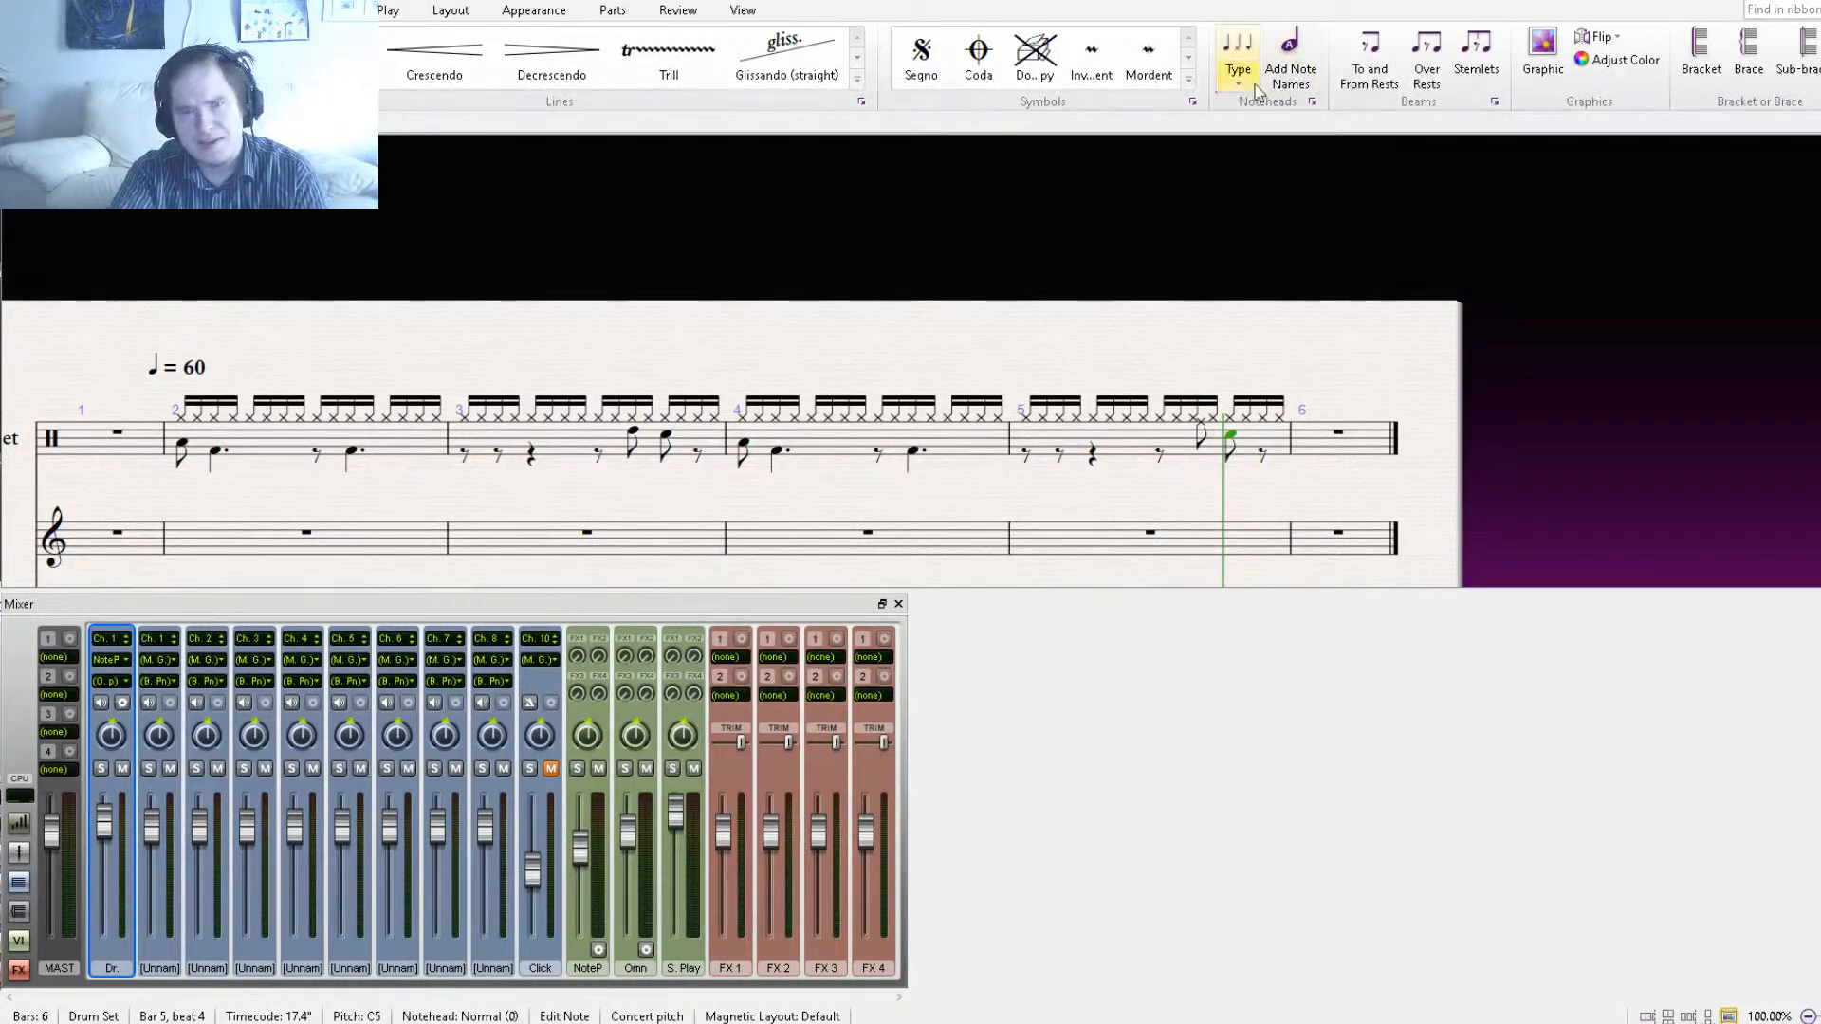
{"action": "left_click", "coordinate": [1255, 233]}
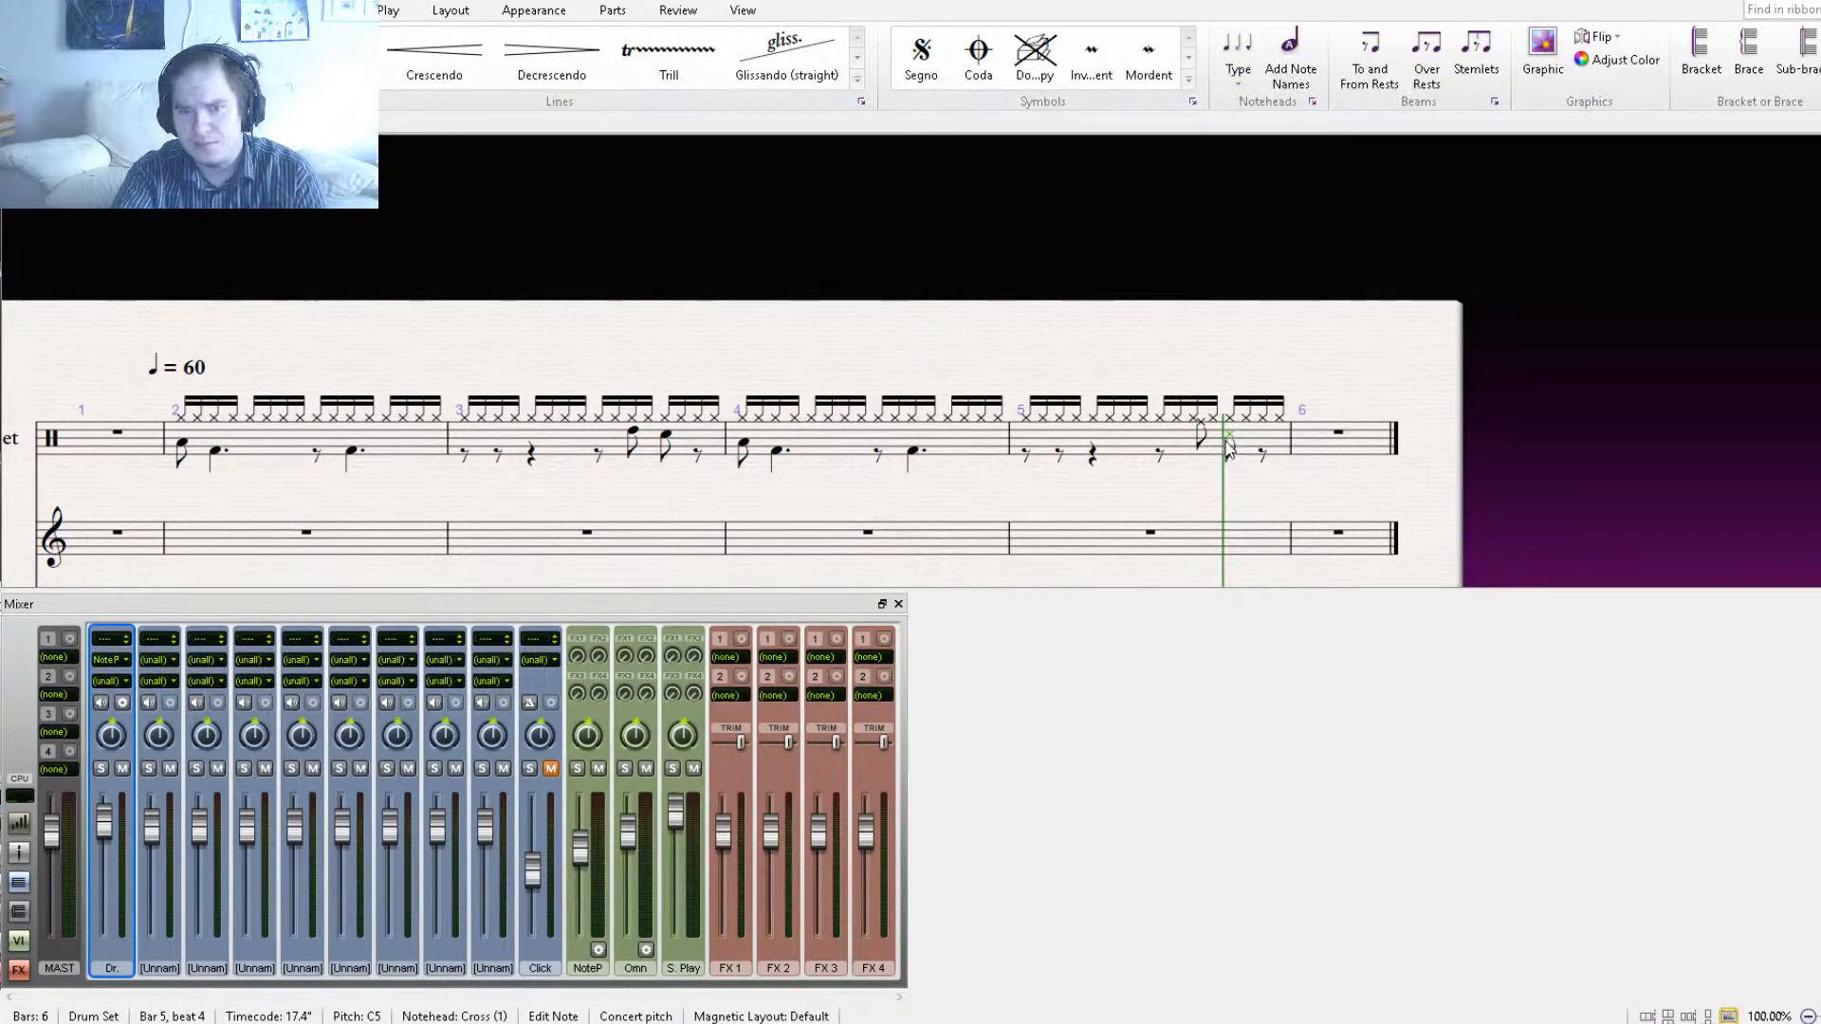
{"action": "left_click_drag", "start_coordinate": [1230, 434], "coordinate": [1233, 410]}
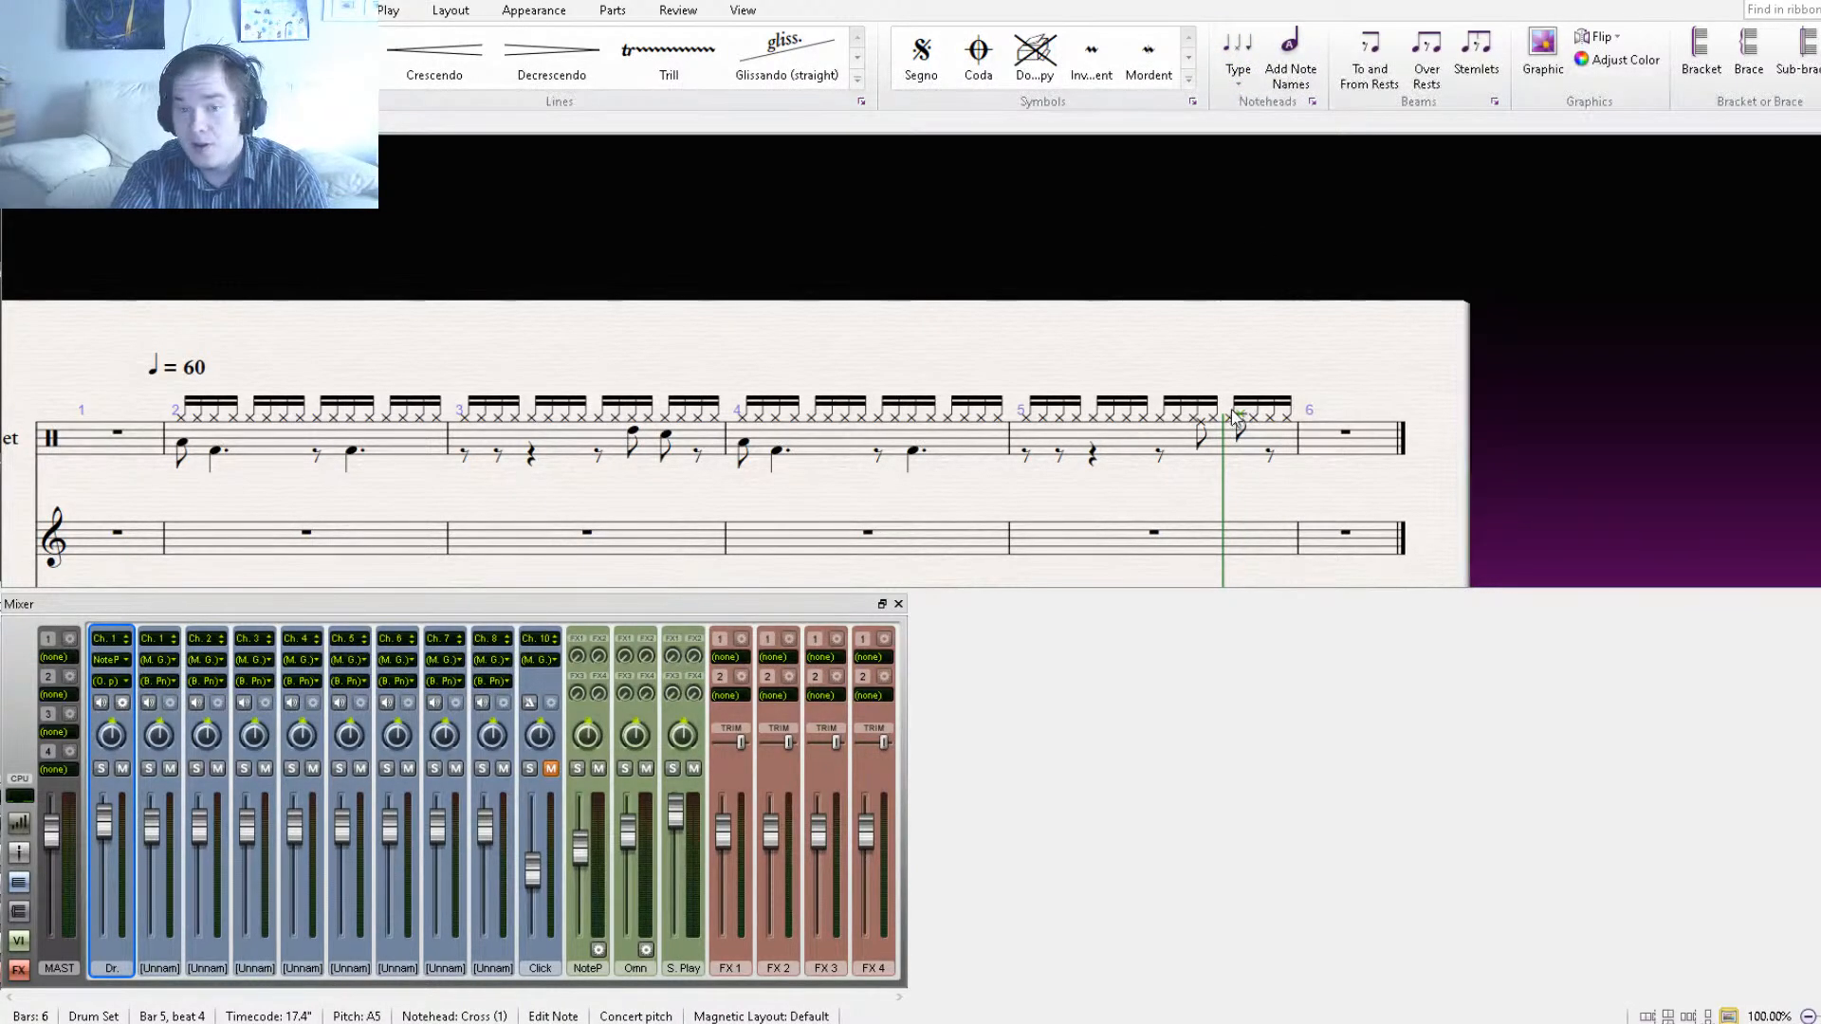
Clear the selection and move the playback line back to the end of bar 1.
{"action": "left_click", "coordinate": [1197, 356]}
{"action": "left_click_drag", "start_coordinate": [842, 305], "coordinate": [1330, 196]}
{"action": "key", "text": "["}
{"action": "key", "text": "["}
{"action": "key", "text": "["}
{"action": "key", "text": "["}
{"action": "key", "text": "["}
{"action": "key", "text": "["}
{"action": "key", "text": "["}
{"action": "key", "text": "["}
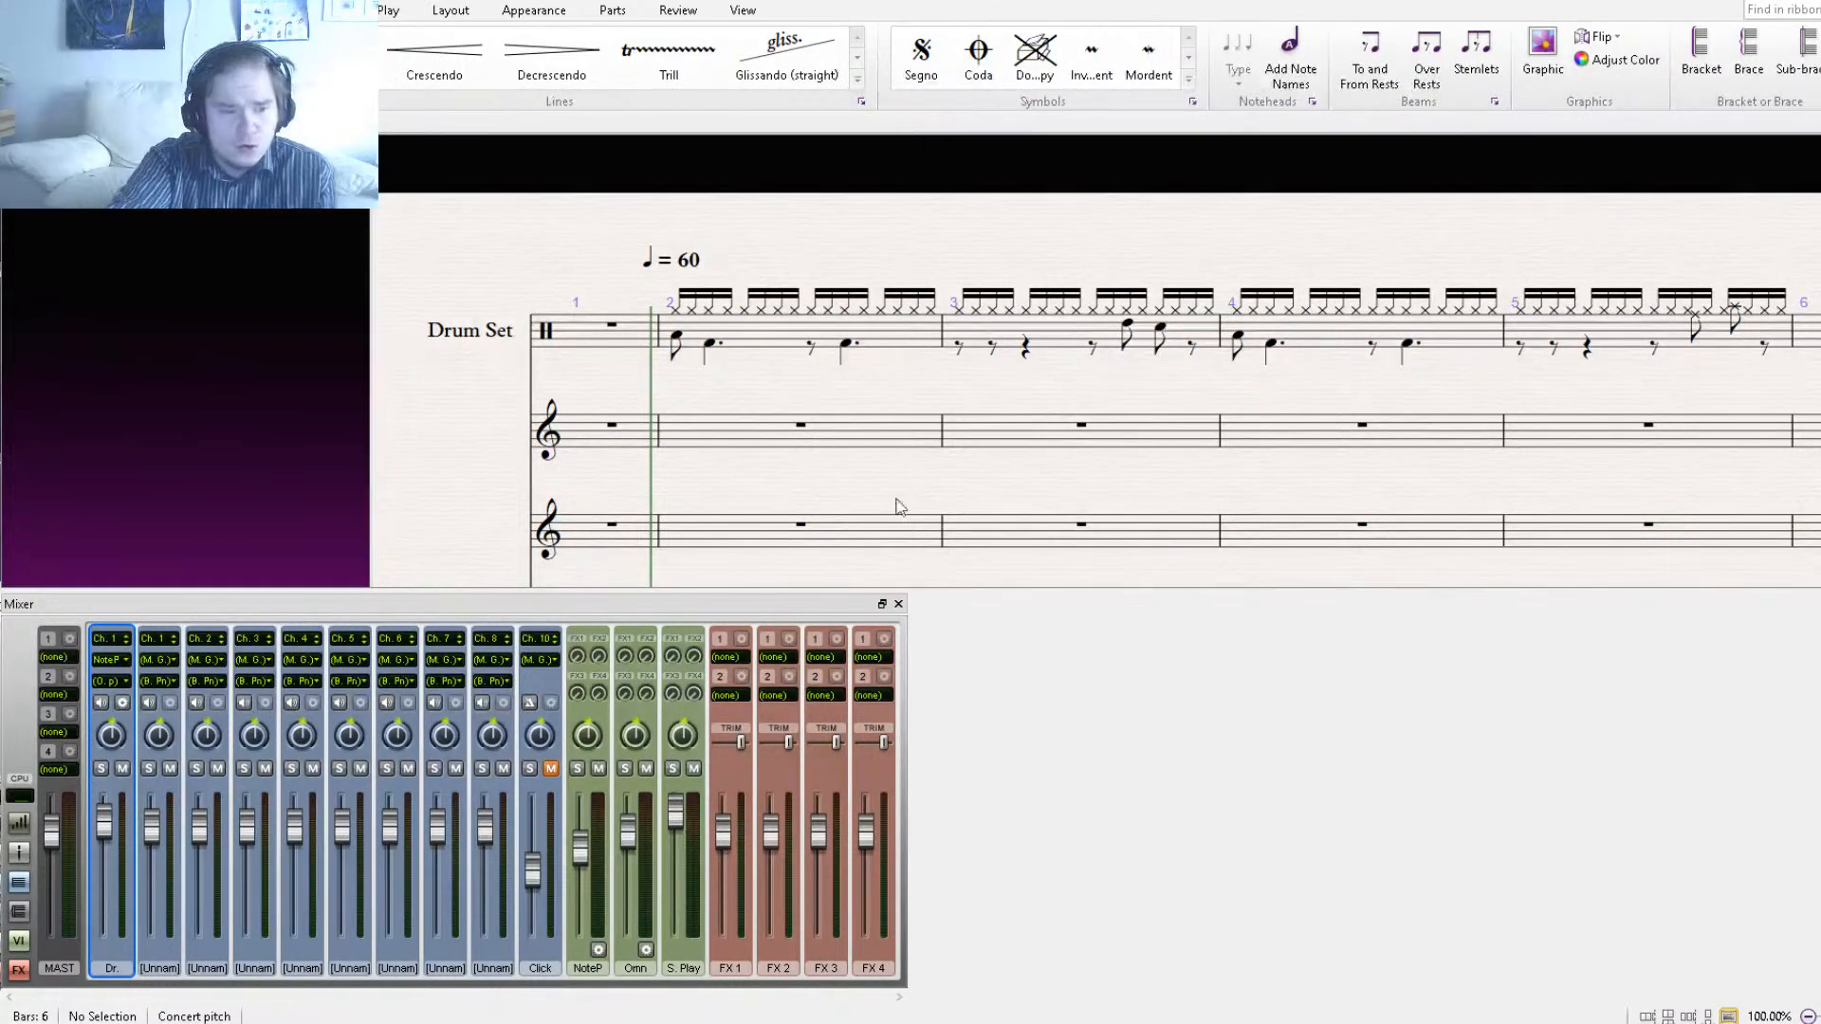
Assign NotePerformer as the playback device for the first unnamed treble staff in the mixer.
{"action": "left_click", "coordinate": [171, 661]}
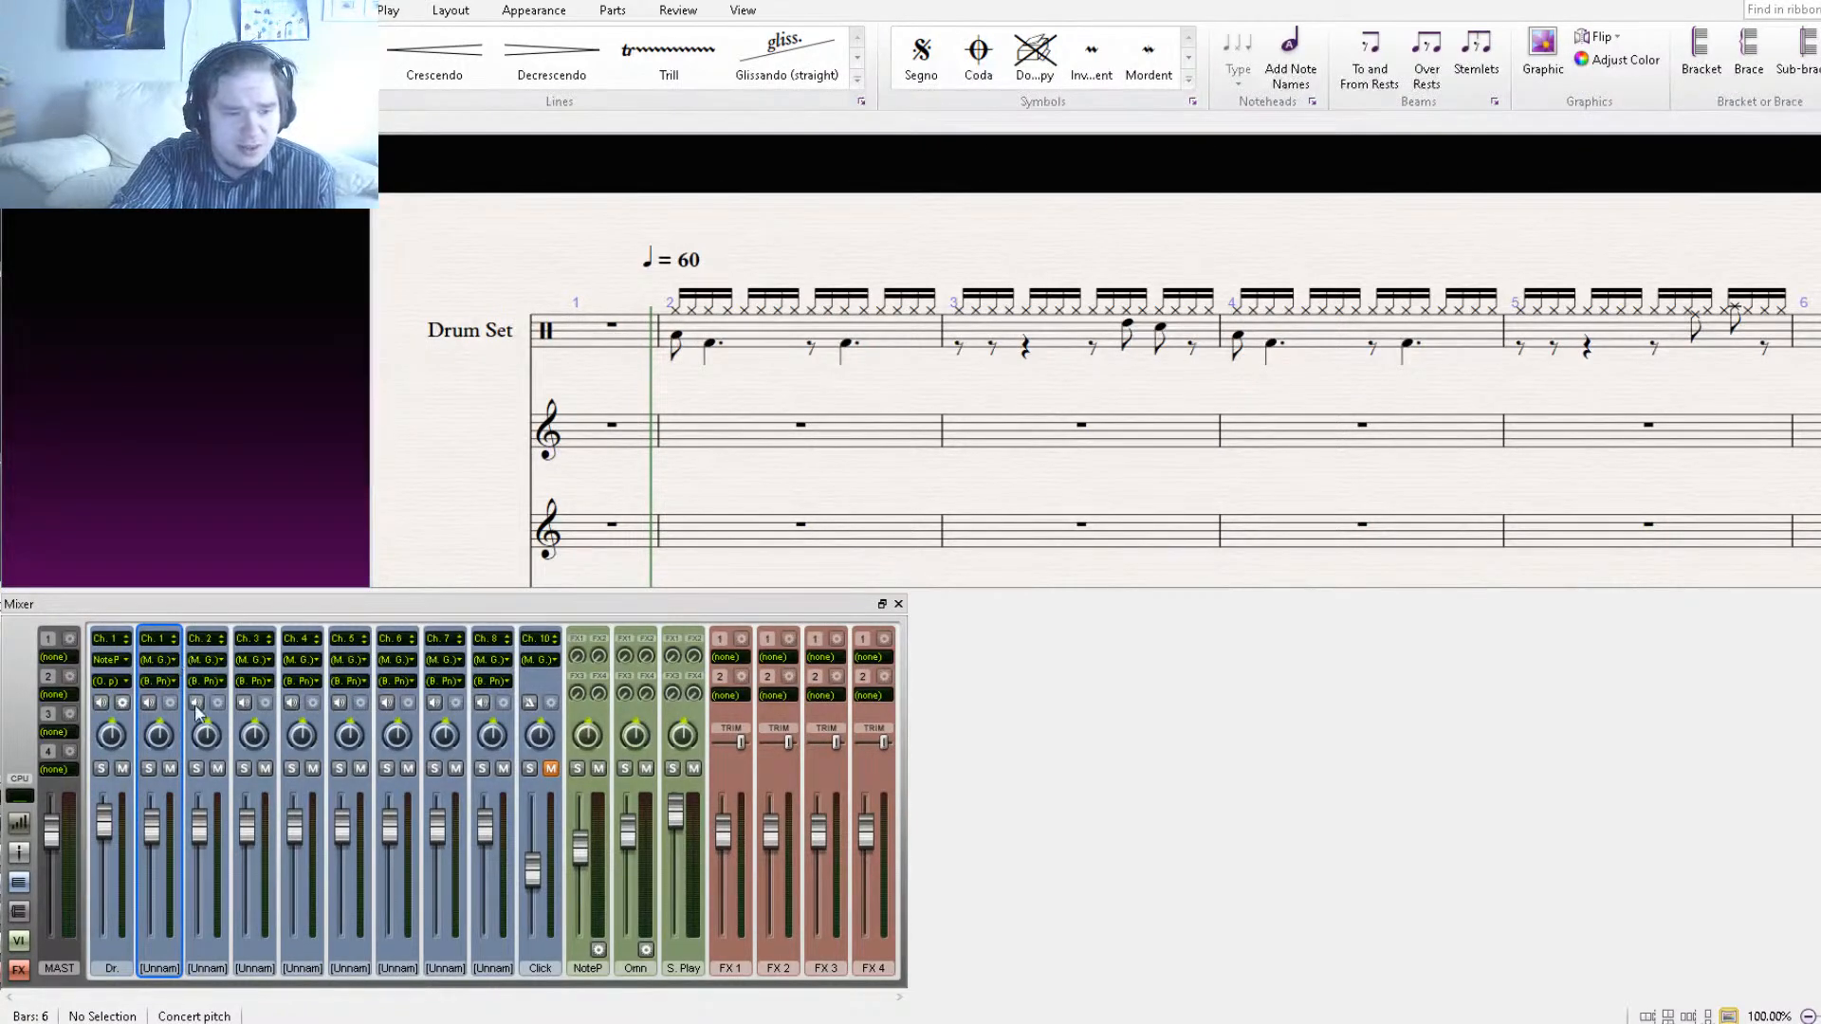
{"action": "left_click", "coordinate": [216, 750]}
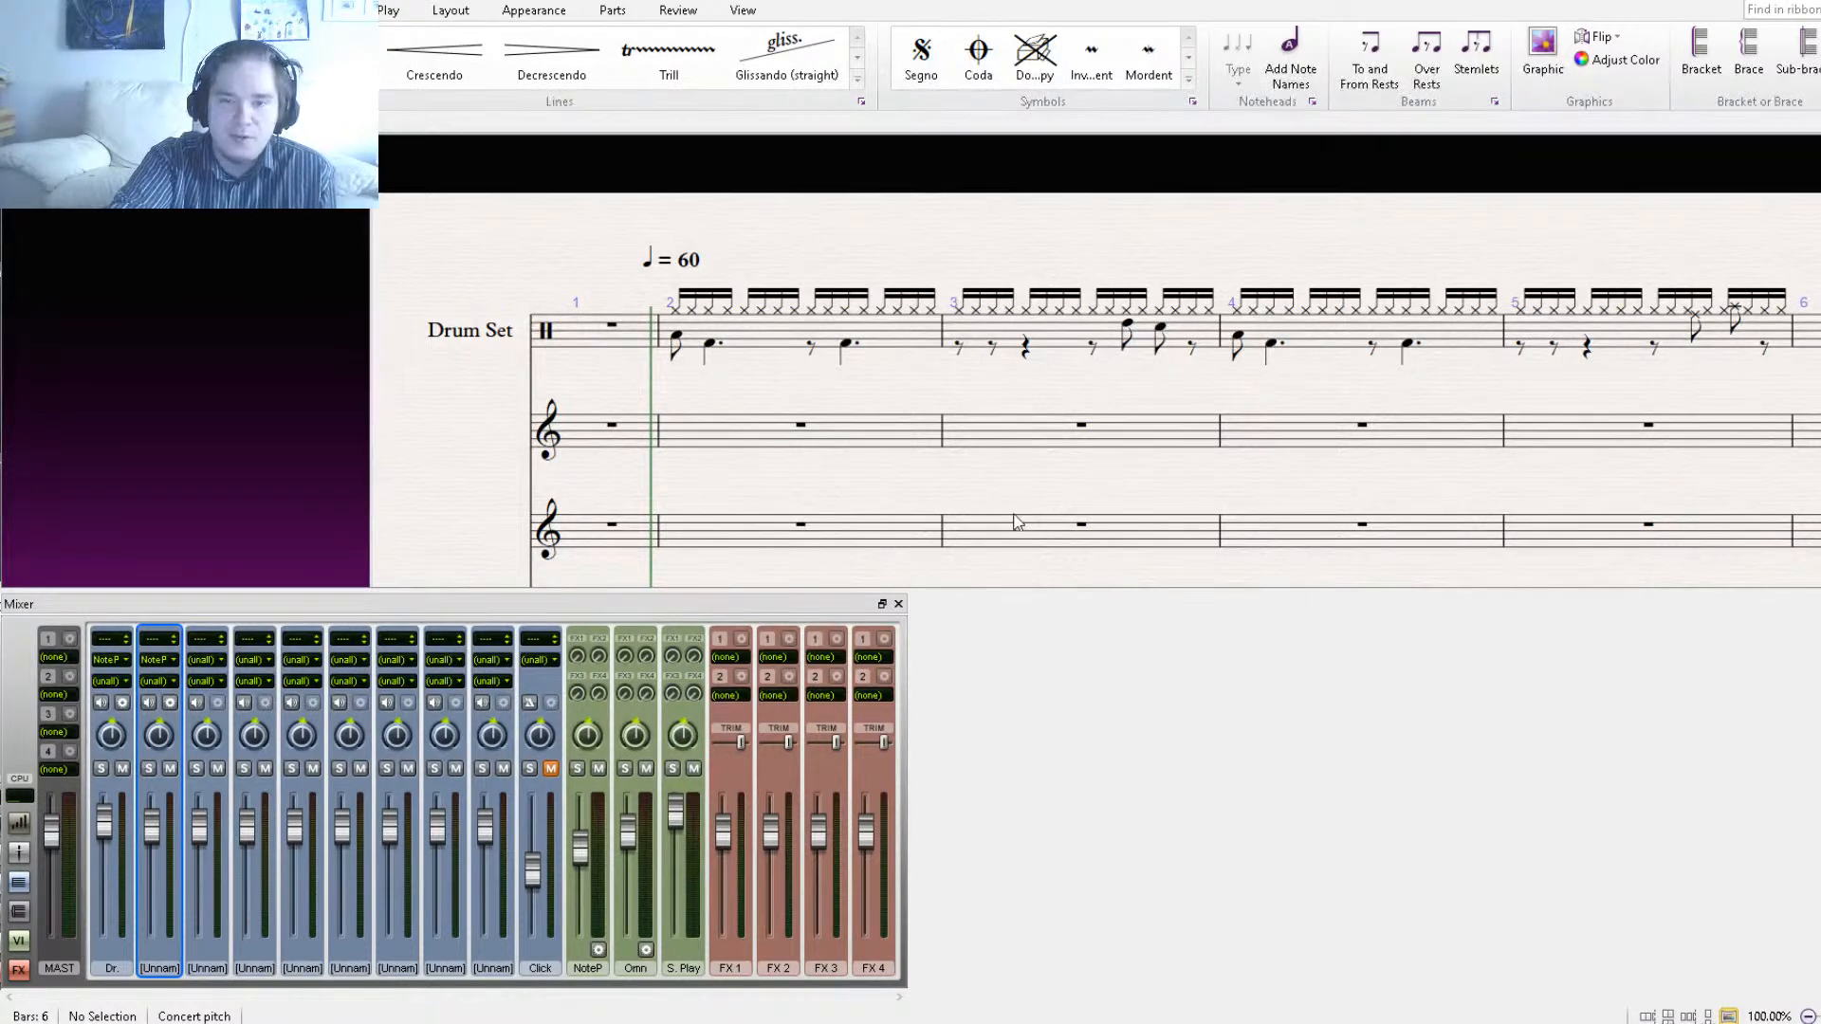
{"action": "left_click_drag", "start_coordinate": [1262, 502], "coordinate": [745, 470]}
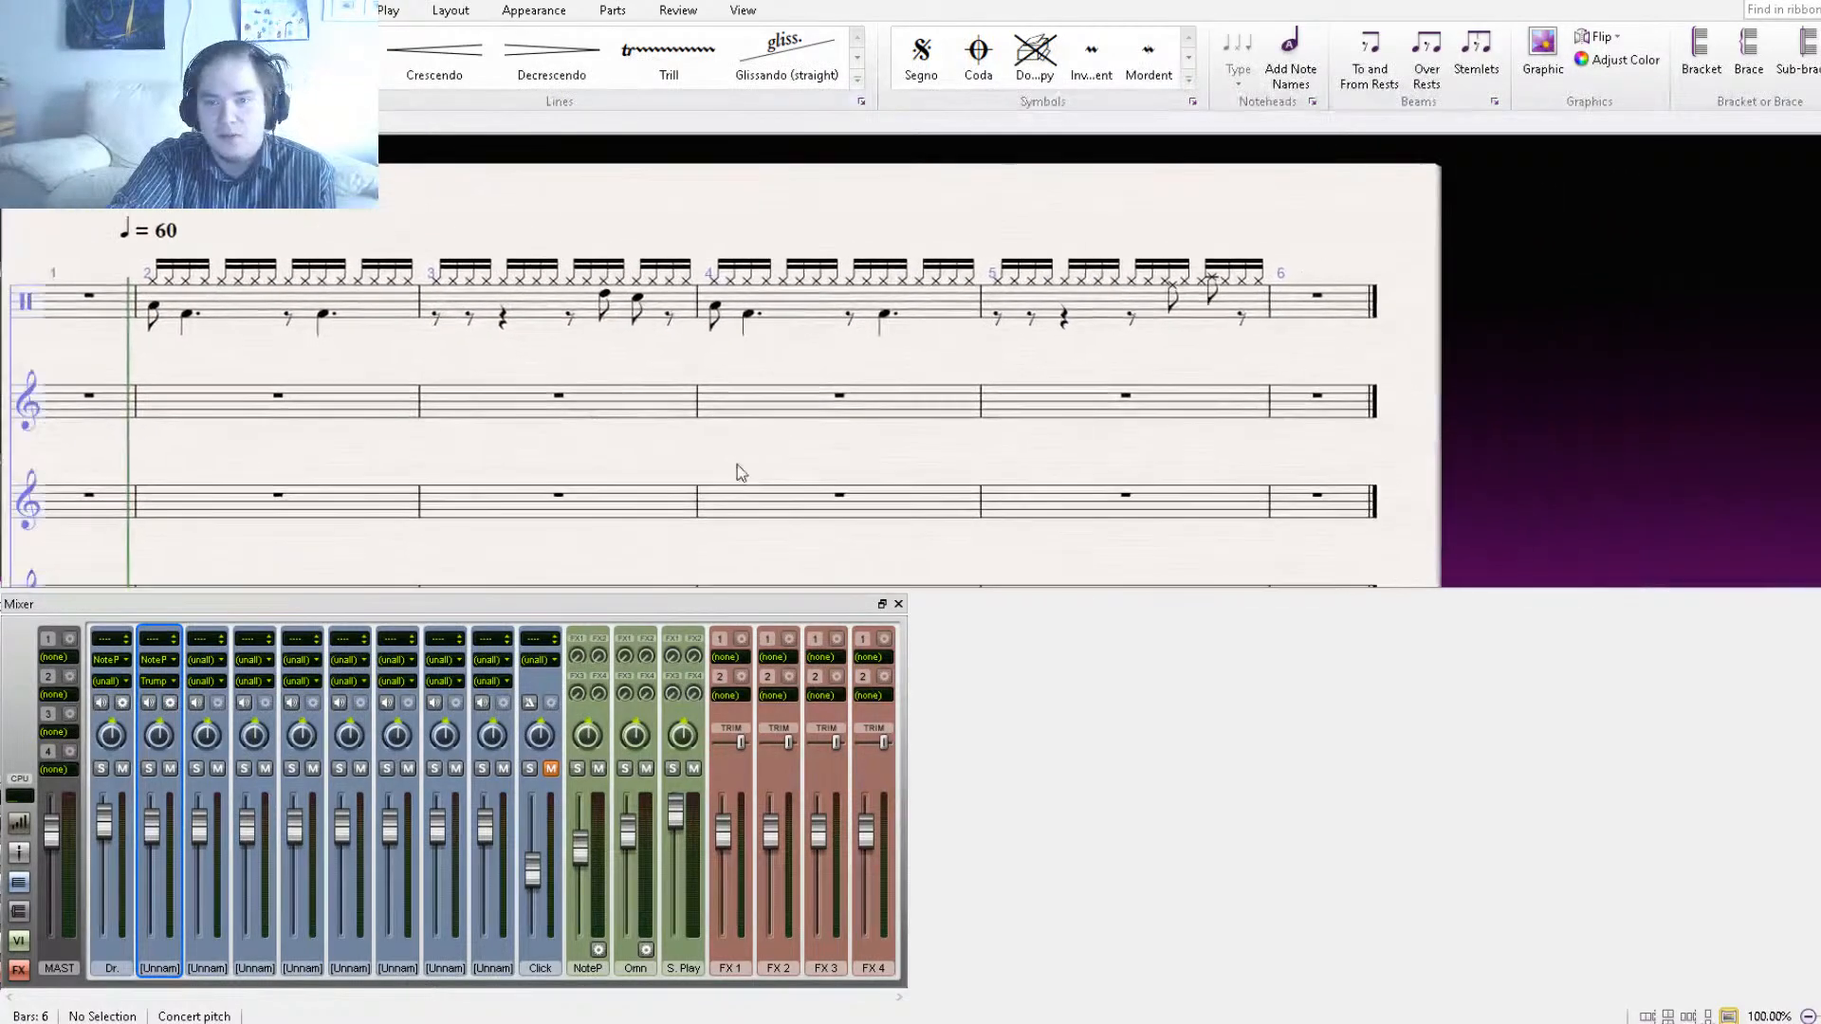
Start a live recording at bar 1 of the Drum Set staff, and stop it.
{"action": "left_click", "coordinate": [1672, 204]}
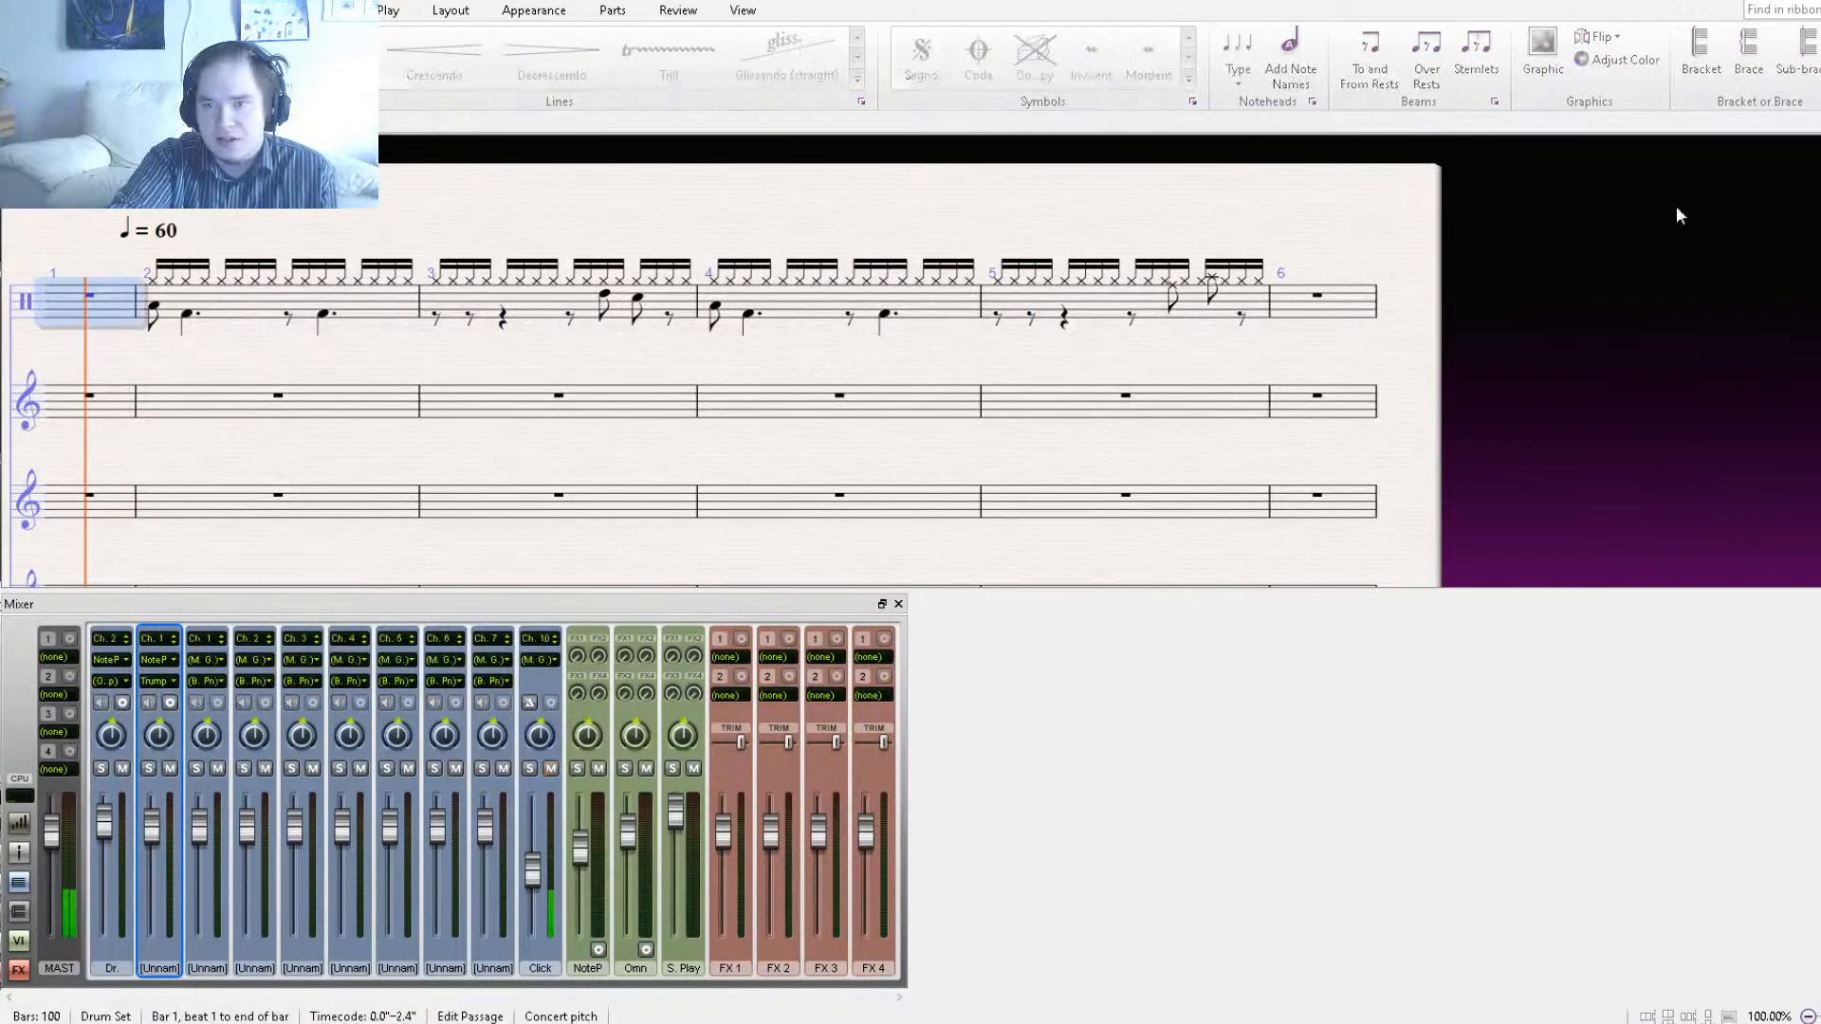
{"action": "key", "text": "space"}
{"action": "left_click_drag", "start_coordinate": [867, 349], "coordinate": [912, 344]}
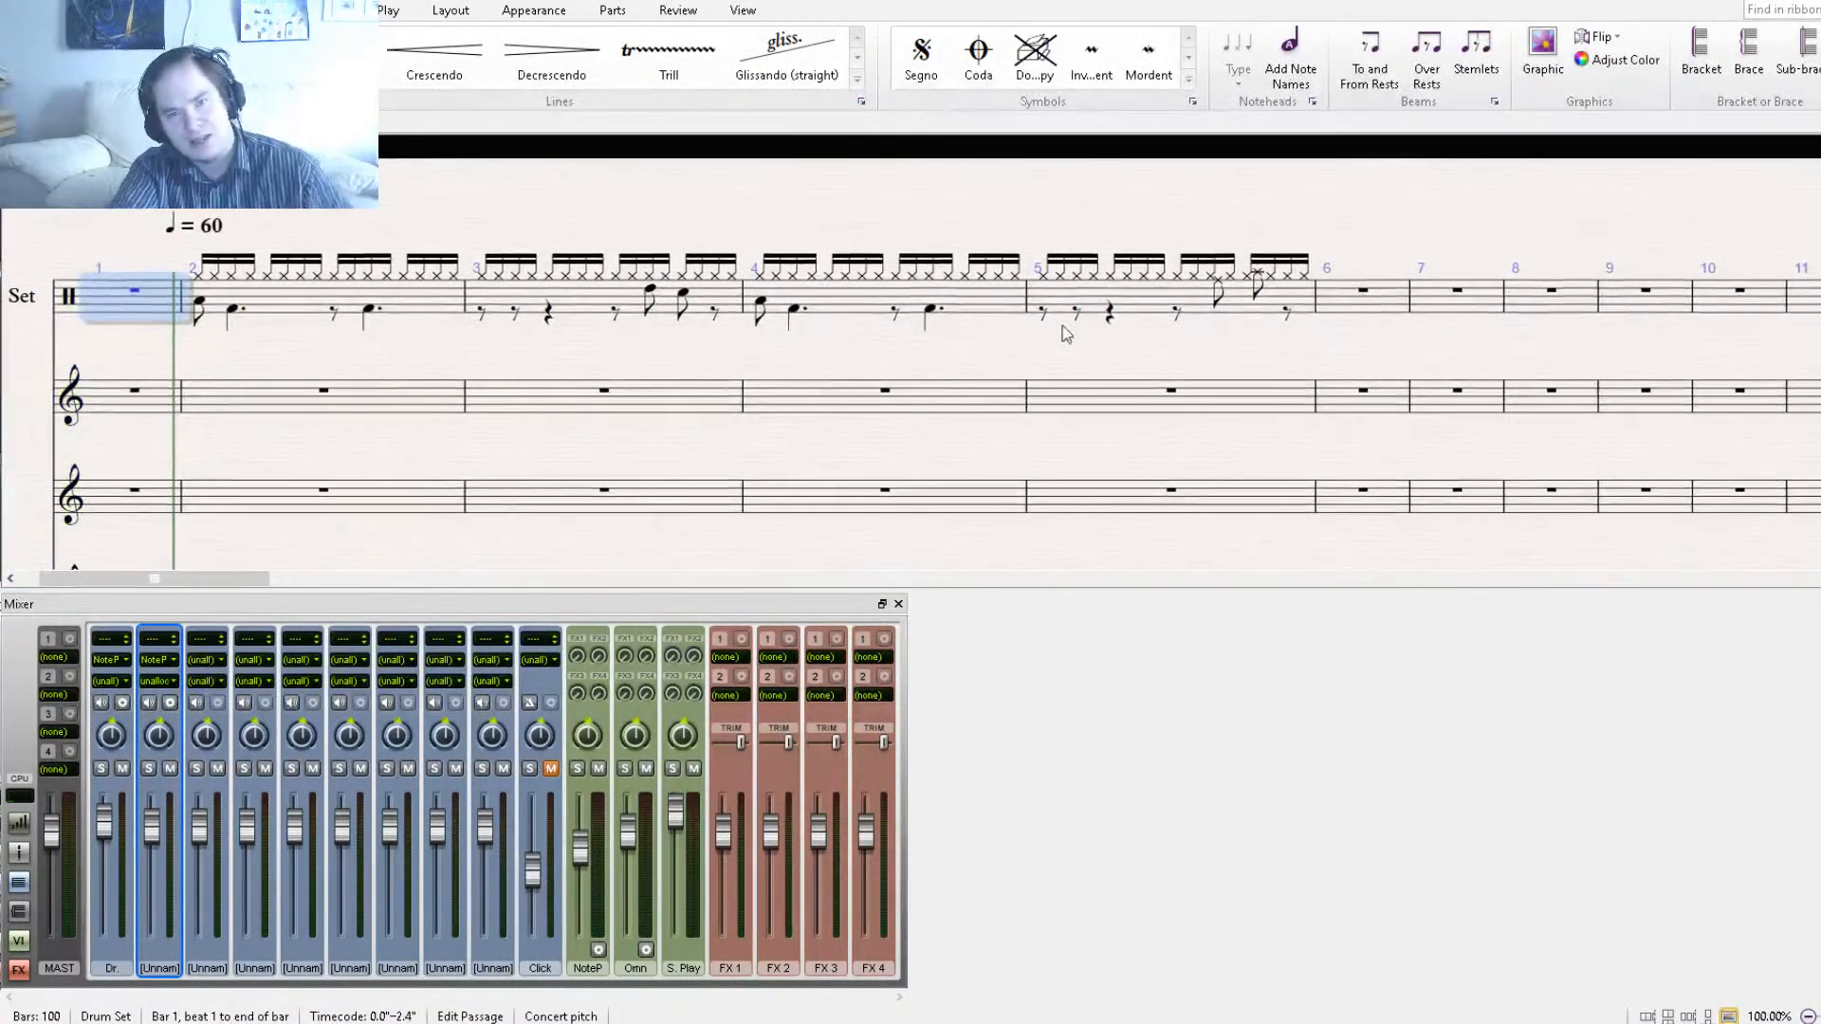
Copy Drum Set bars 2–5 into bars 6–9.
{"action": "left_click", "coordinate": [1066, 333]}
{"action": "left_click", "coordinate": [1086, 305]}
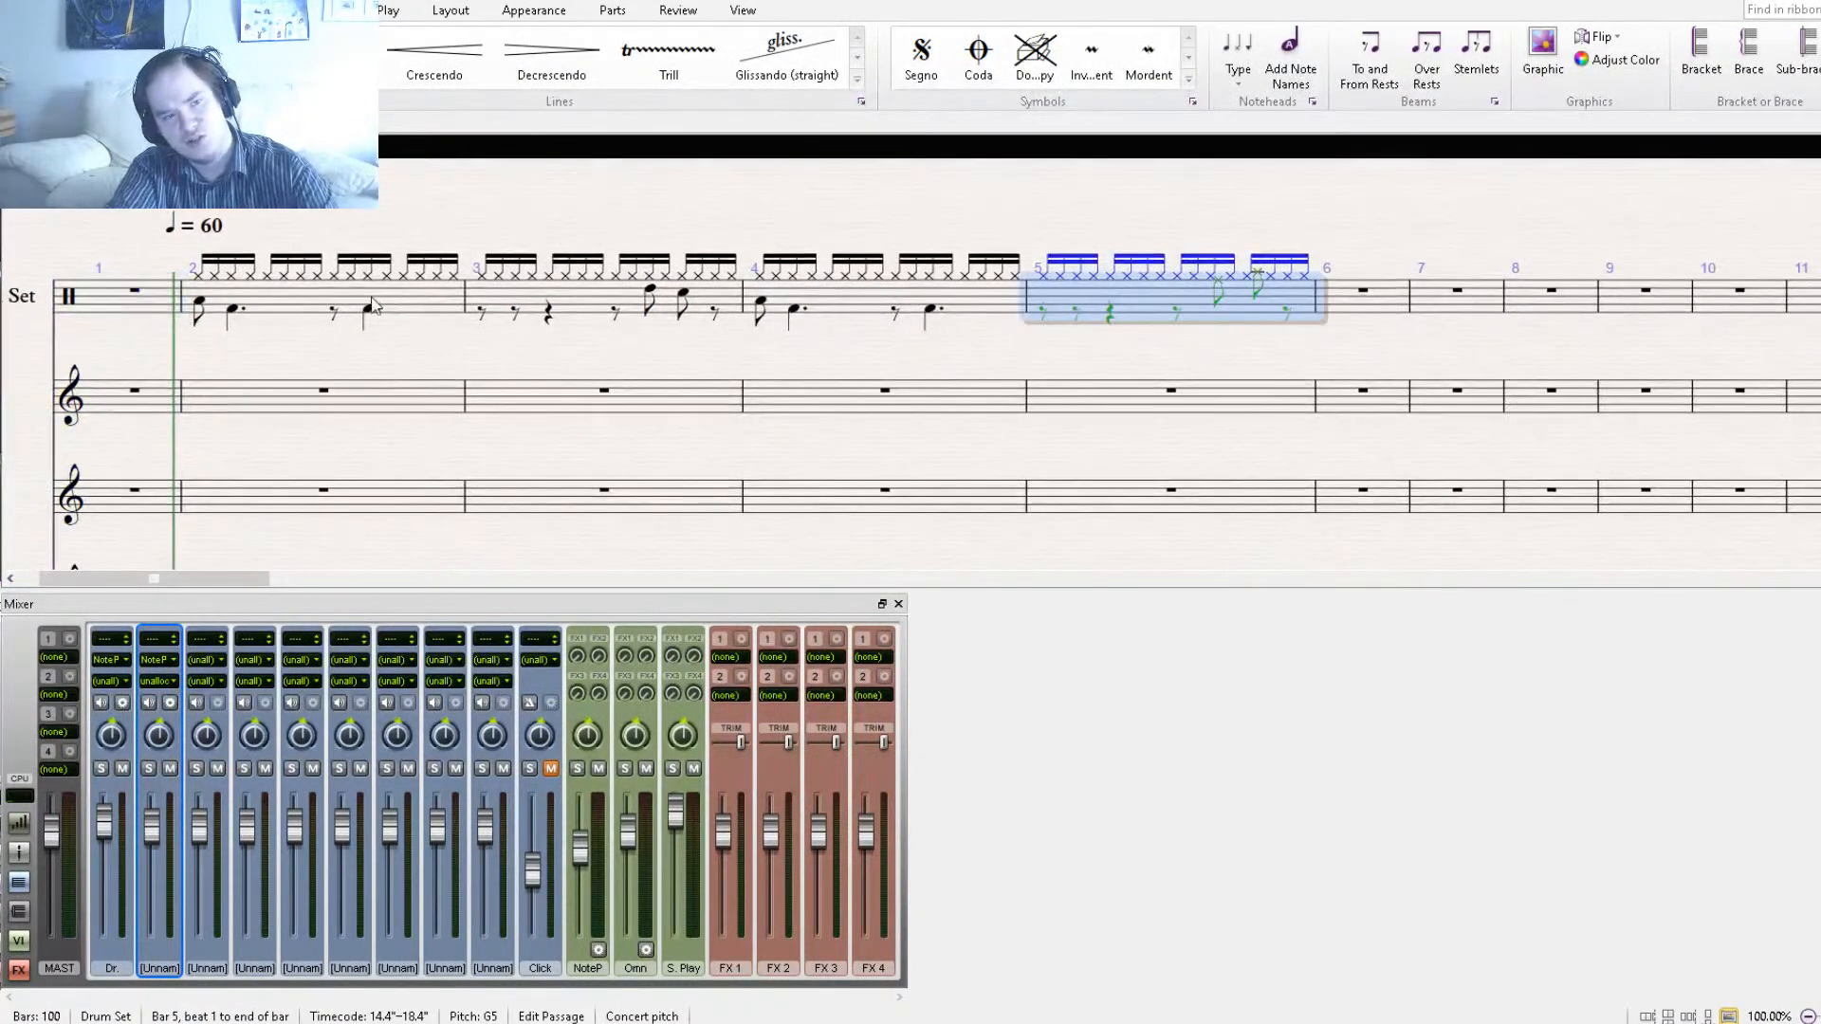
{"action": "left_click", "coordinate": [292, 313], "text": "shift"}
{"action": "left_click", "coordinate": [1379, 313]}
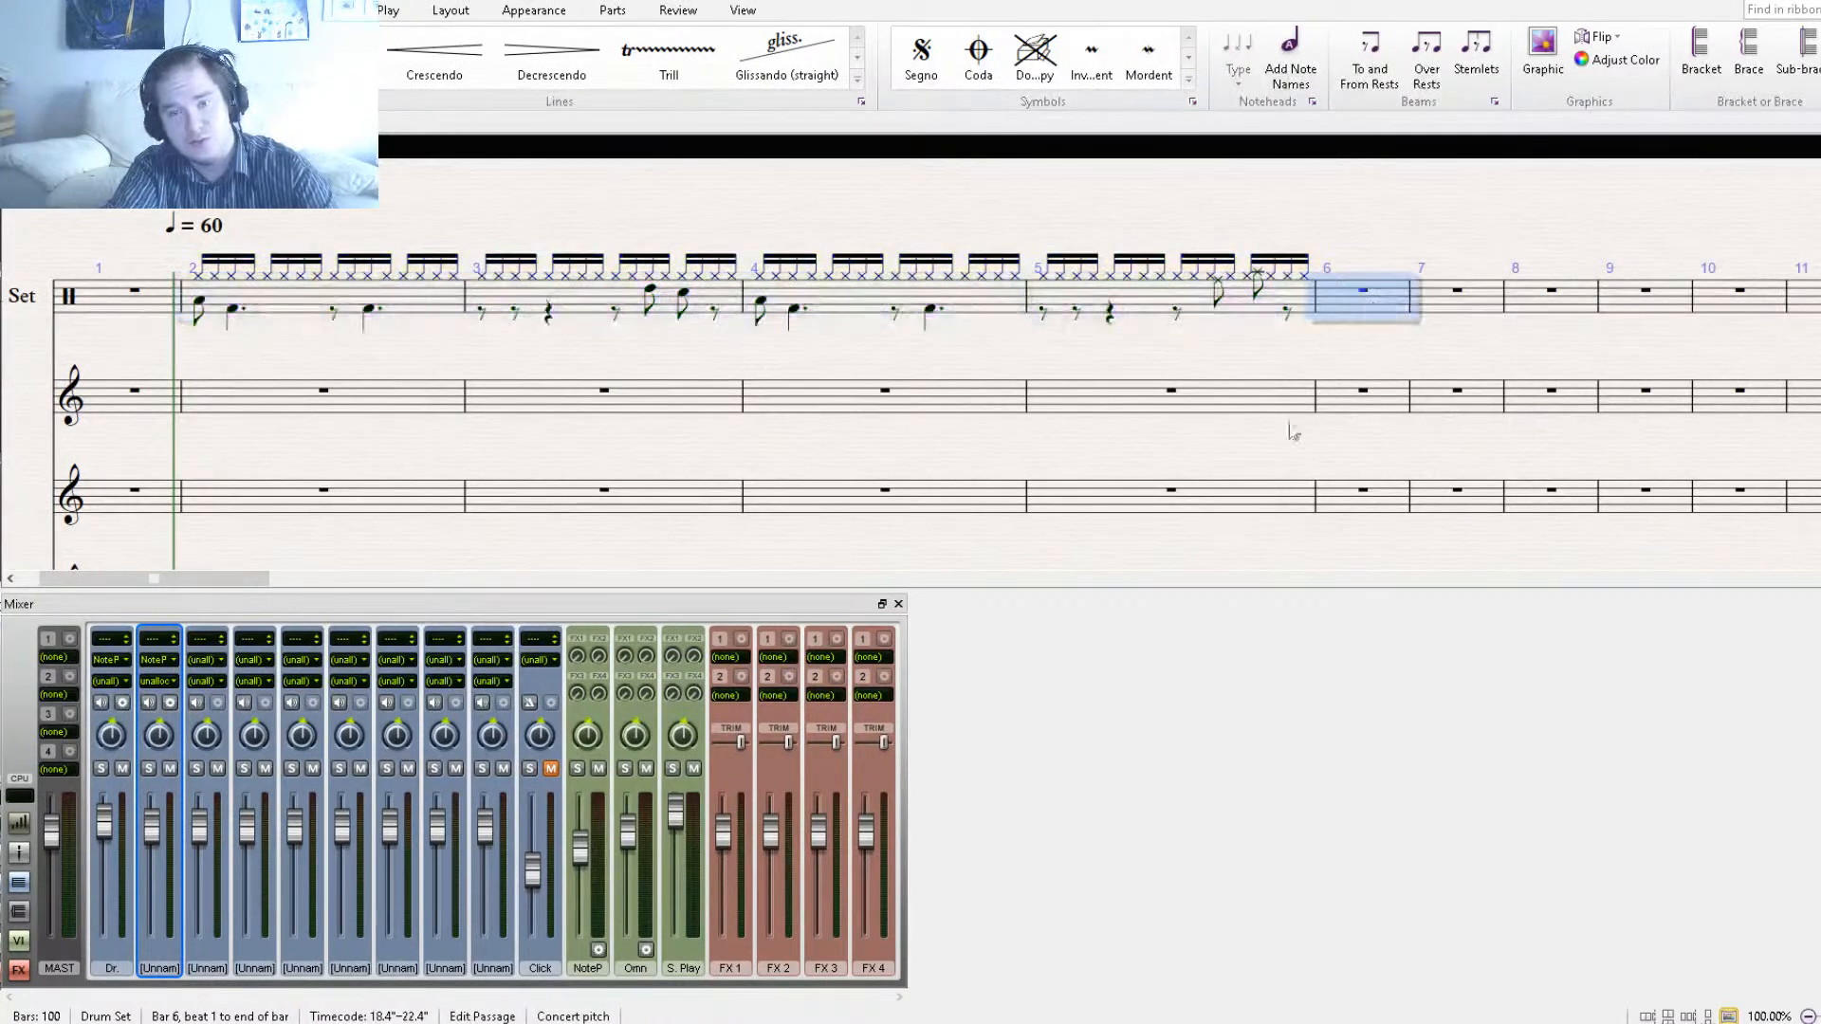
{"action": "key", "text": "ctrl+v"}
{"action": "left_click_drag", "start_coordinate": [1078, 362], "coordinate": [465, 415]}
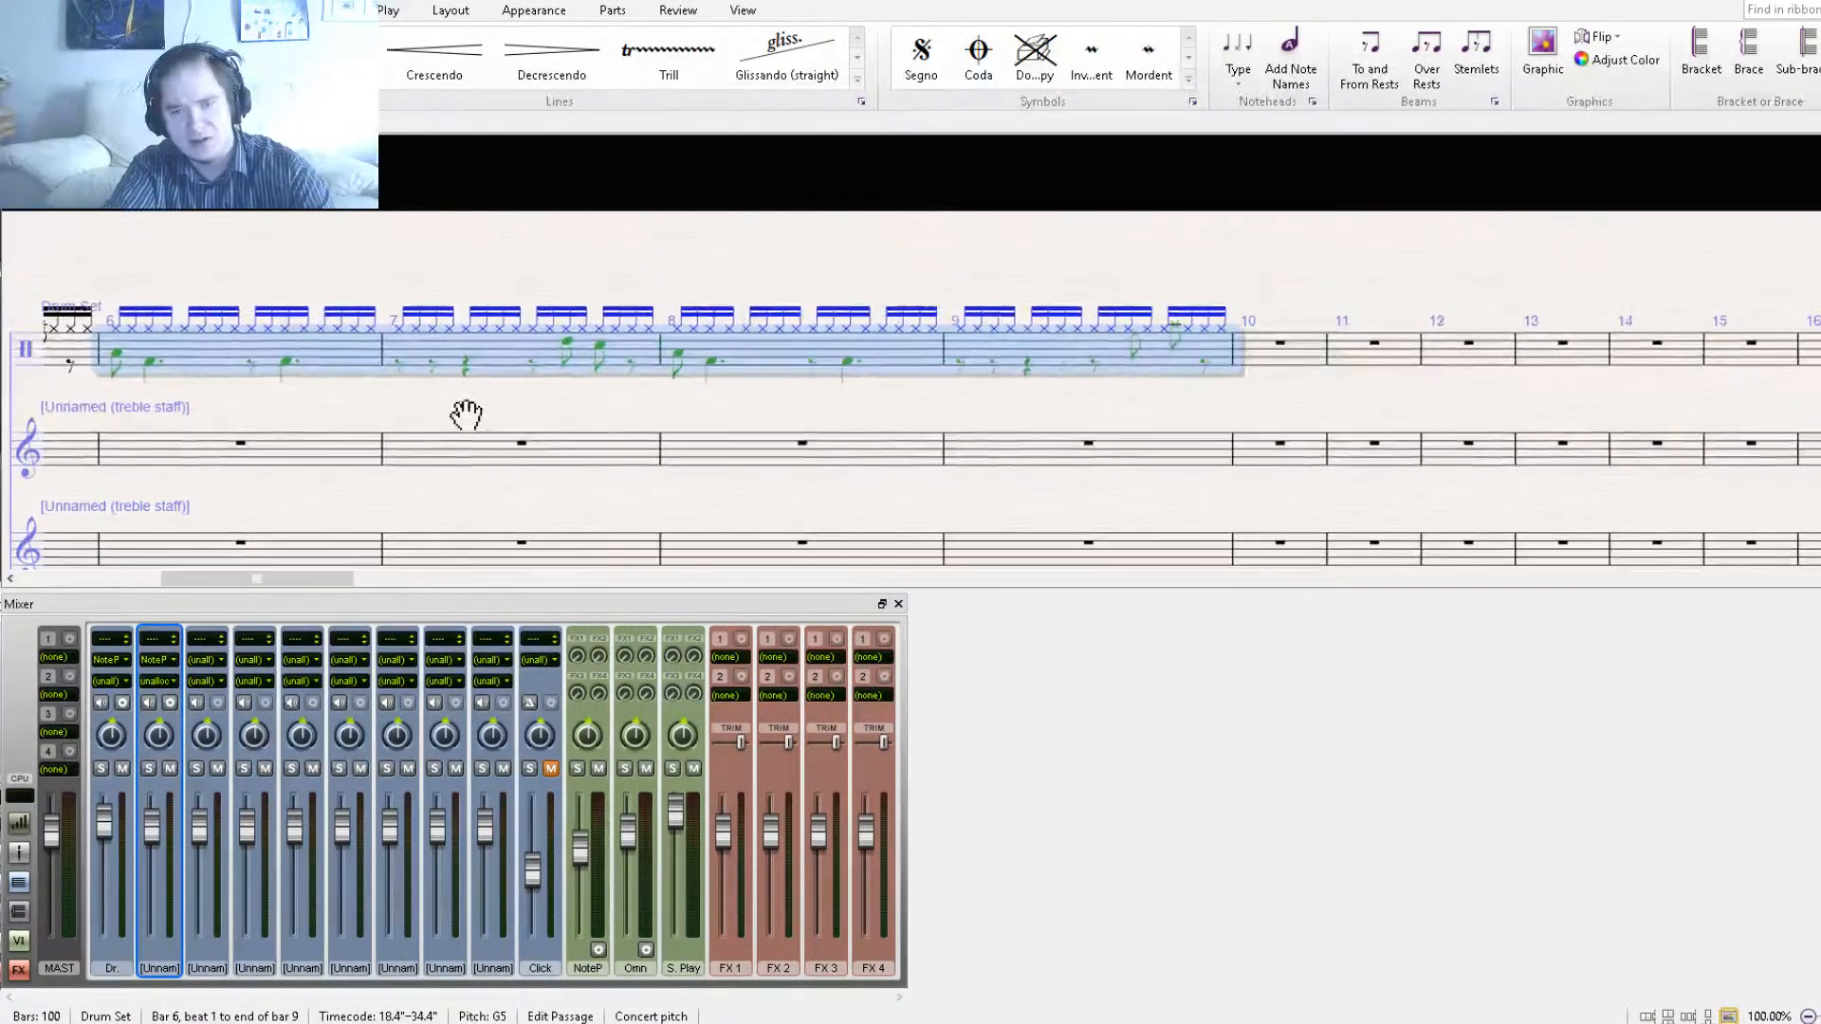
Paste the copied four-bar Drum Set pattern into bars 10–13 and bars 14–17.
{"action": "left_click", "coordinate": [1299, 356]}
{"action": "key", "text": "ctrl+v"}
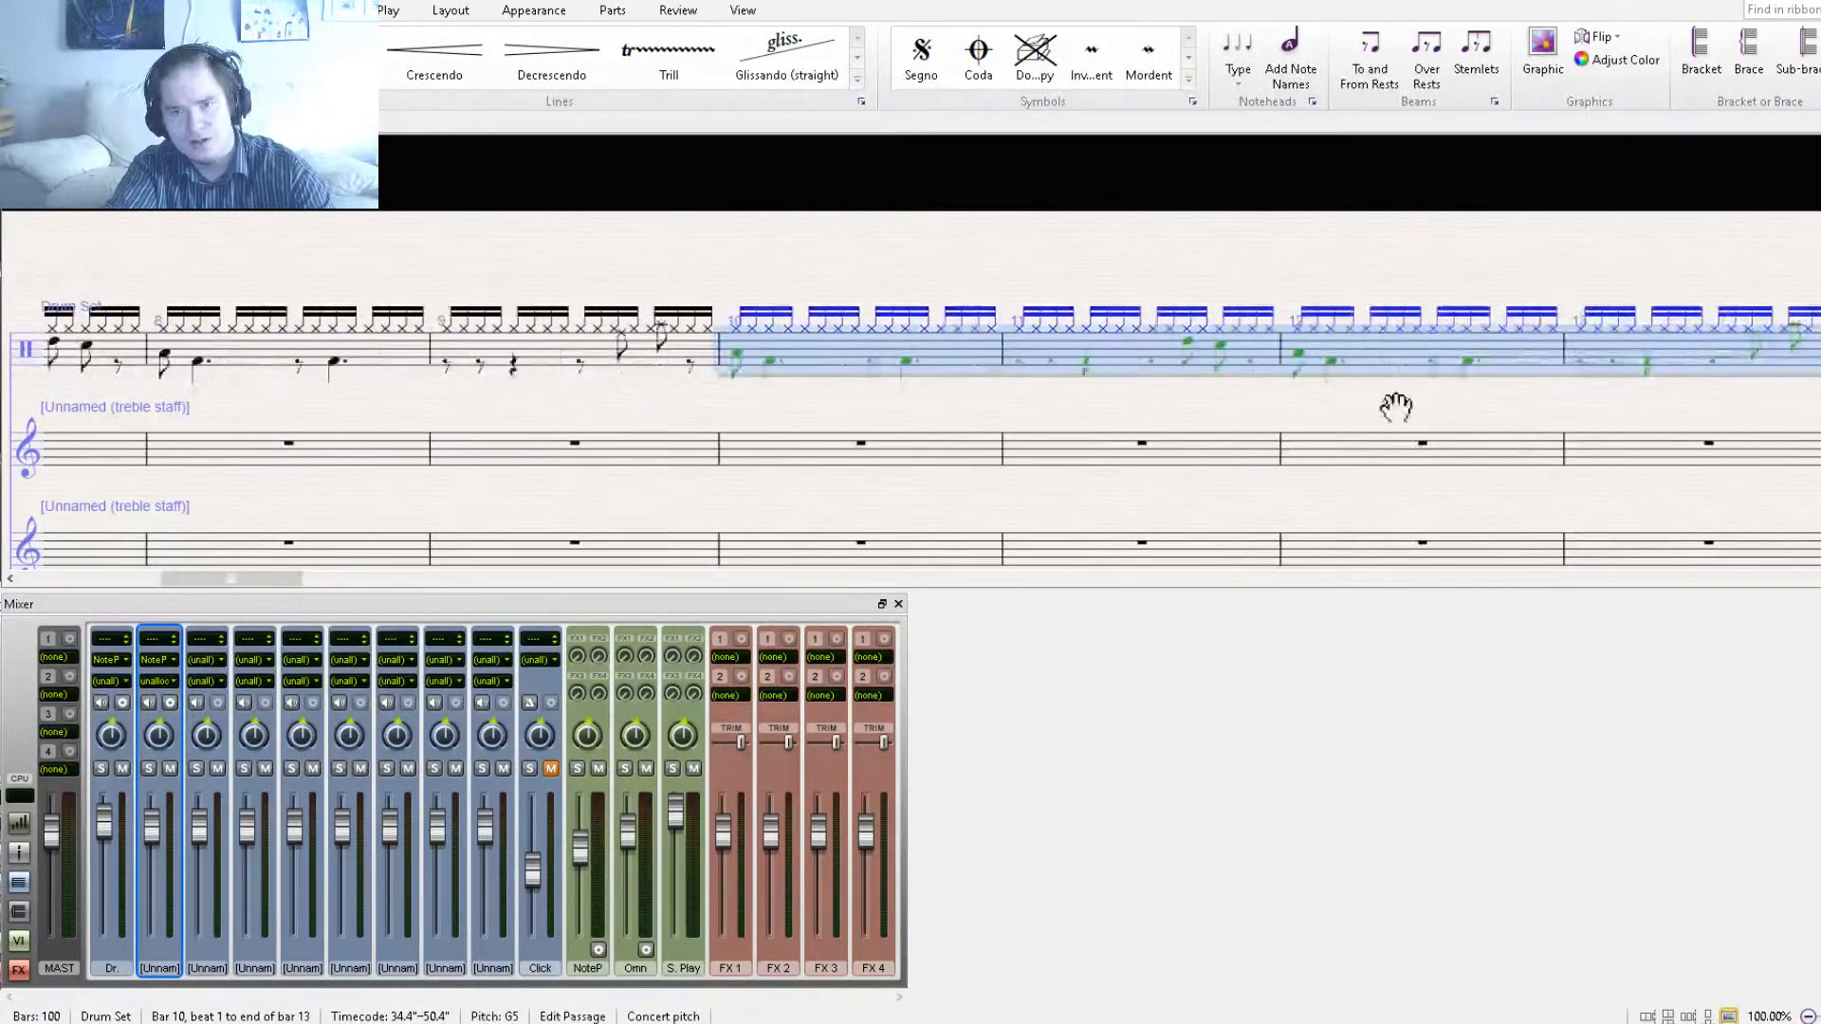
{"action": "left_click", "coordinate": [1224, 361]}
{"action": "key", "text": "ctrl+v"}
{"action": "left_click_drag", "start_coordinate": [434, 401], "coordinate": [1726, 330]}
{"action": "left_click_drag", "start_coordinate": [286, 312], "coordinate": [1452, 309]}
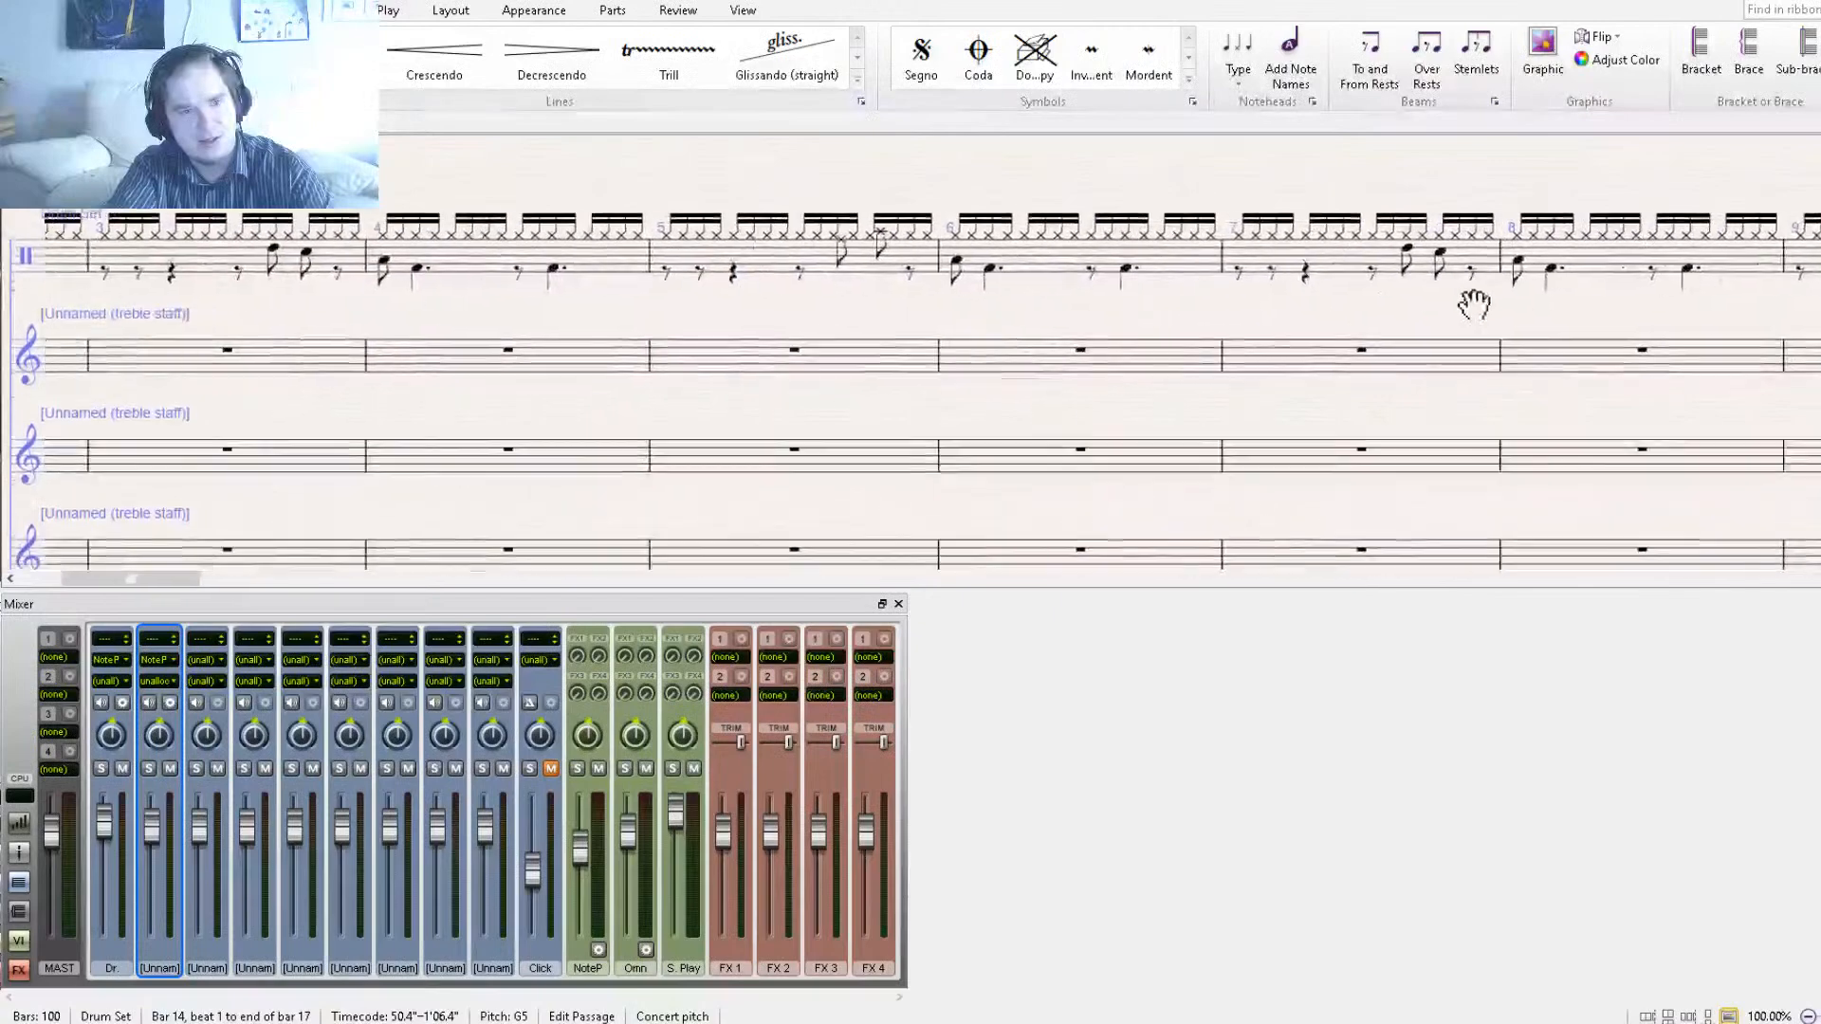
{"action": "left_click_drag", "start_coordinate": [594, 317], "coordinate": [1098, 366]}
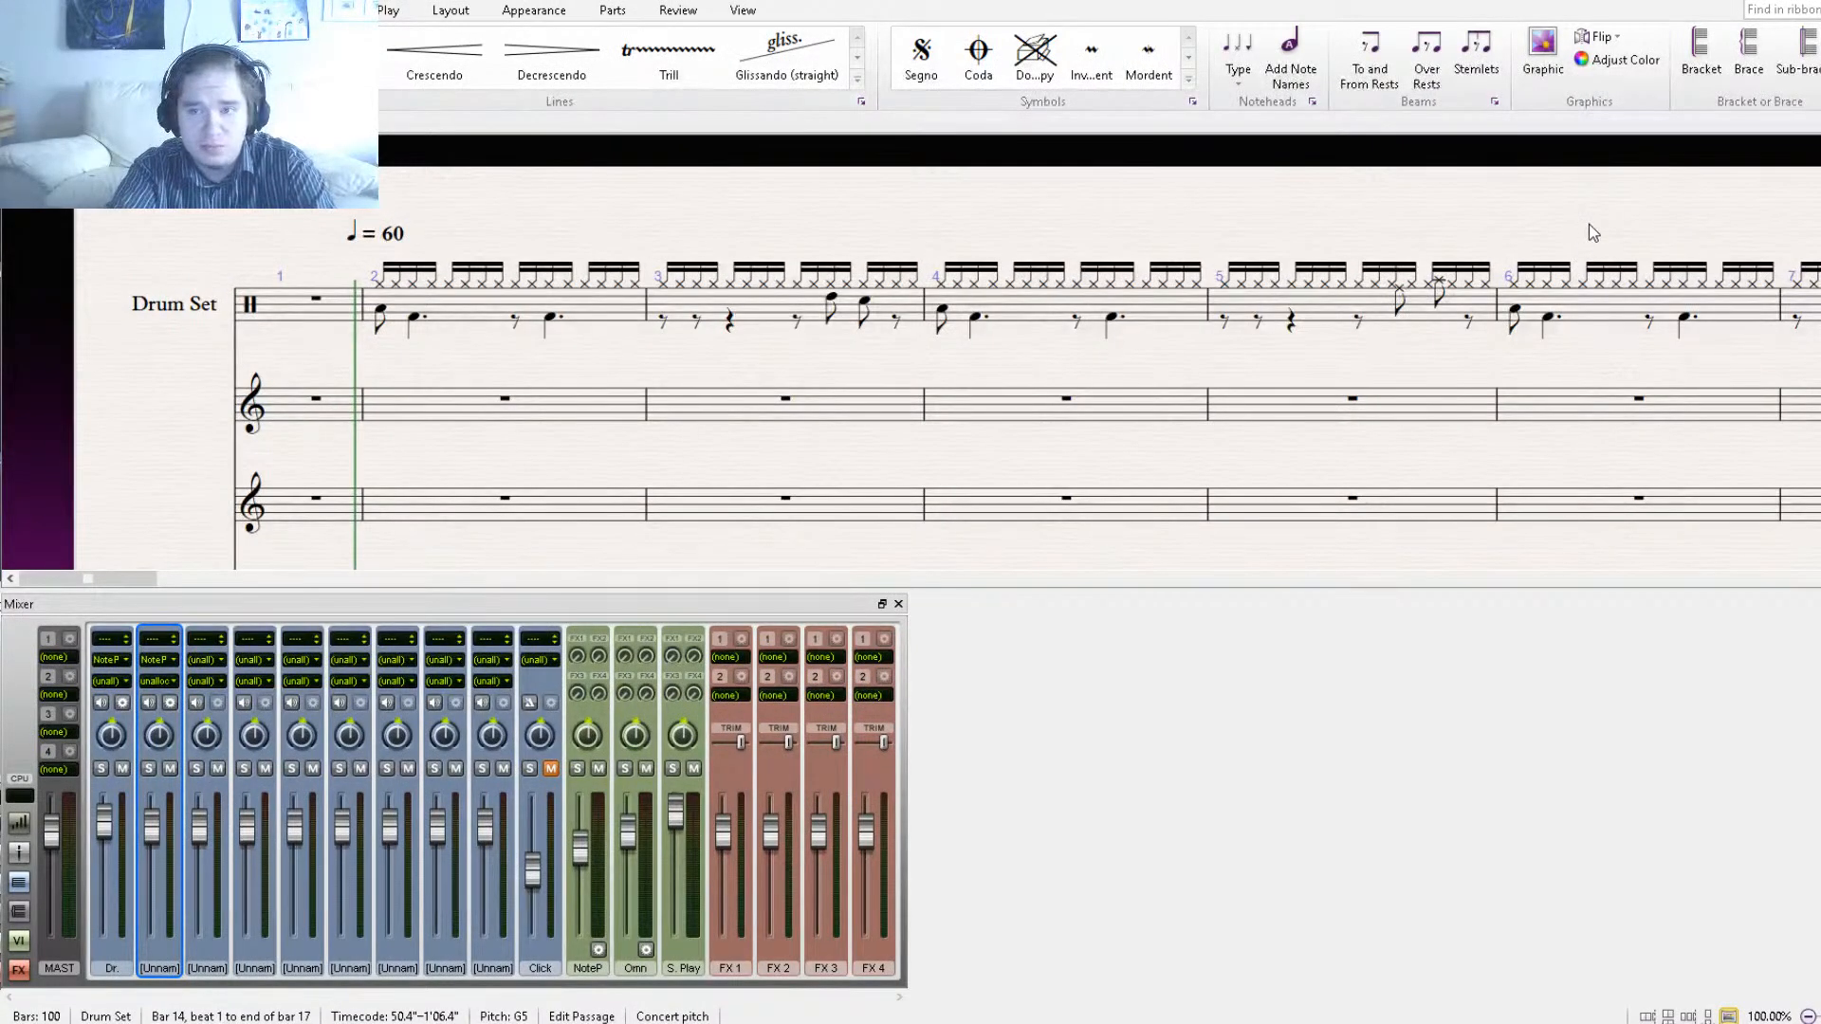
Play the score from the start of bar 1 to review the drum pattern, and stop in bar 6.
{"action": "key", "text": "ctrl+["}
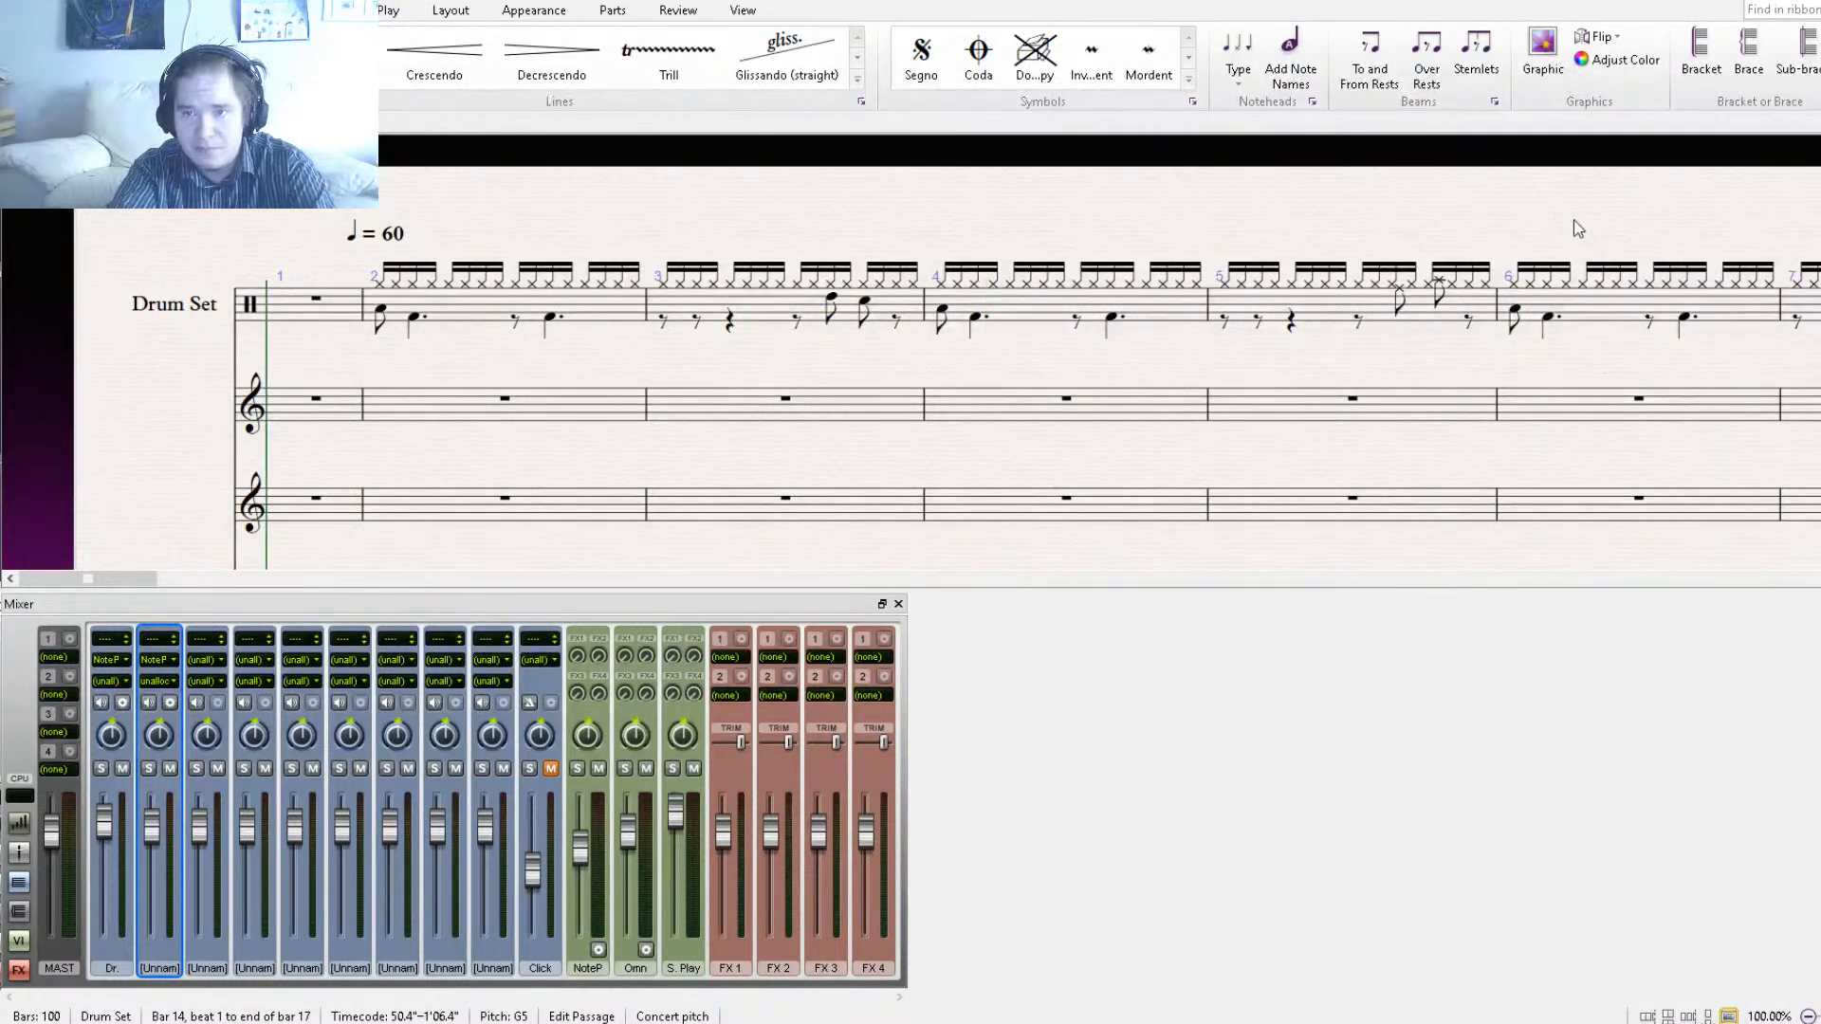
{"action": "key", "text": "]"}
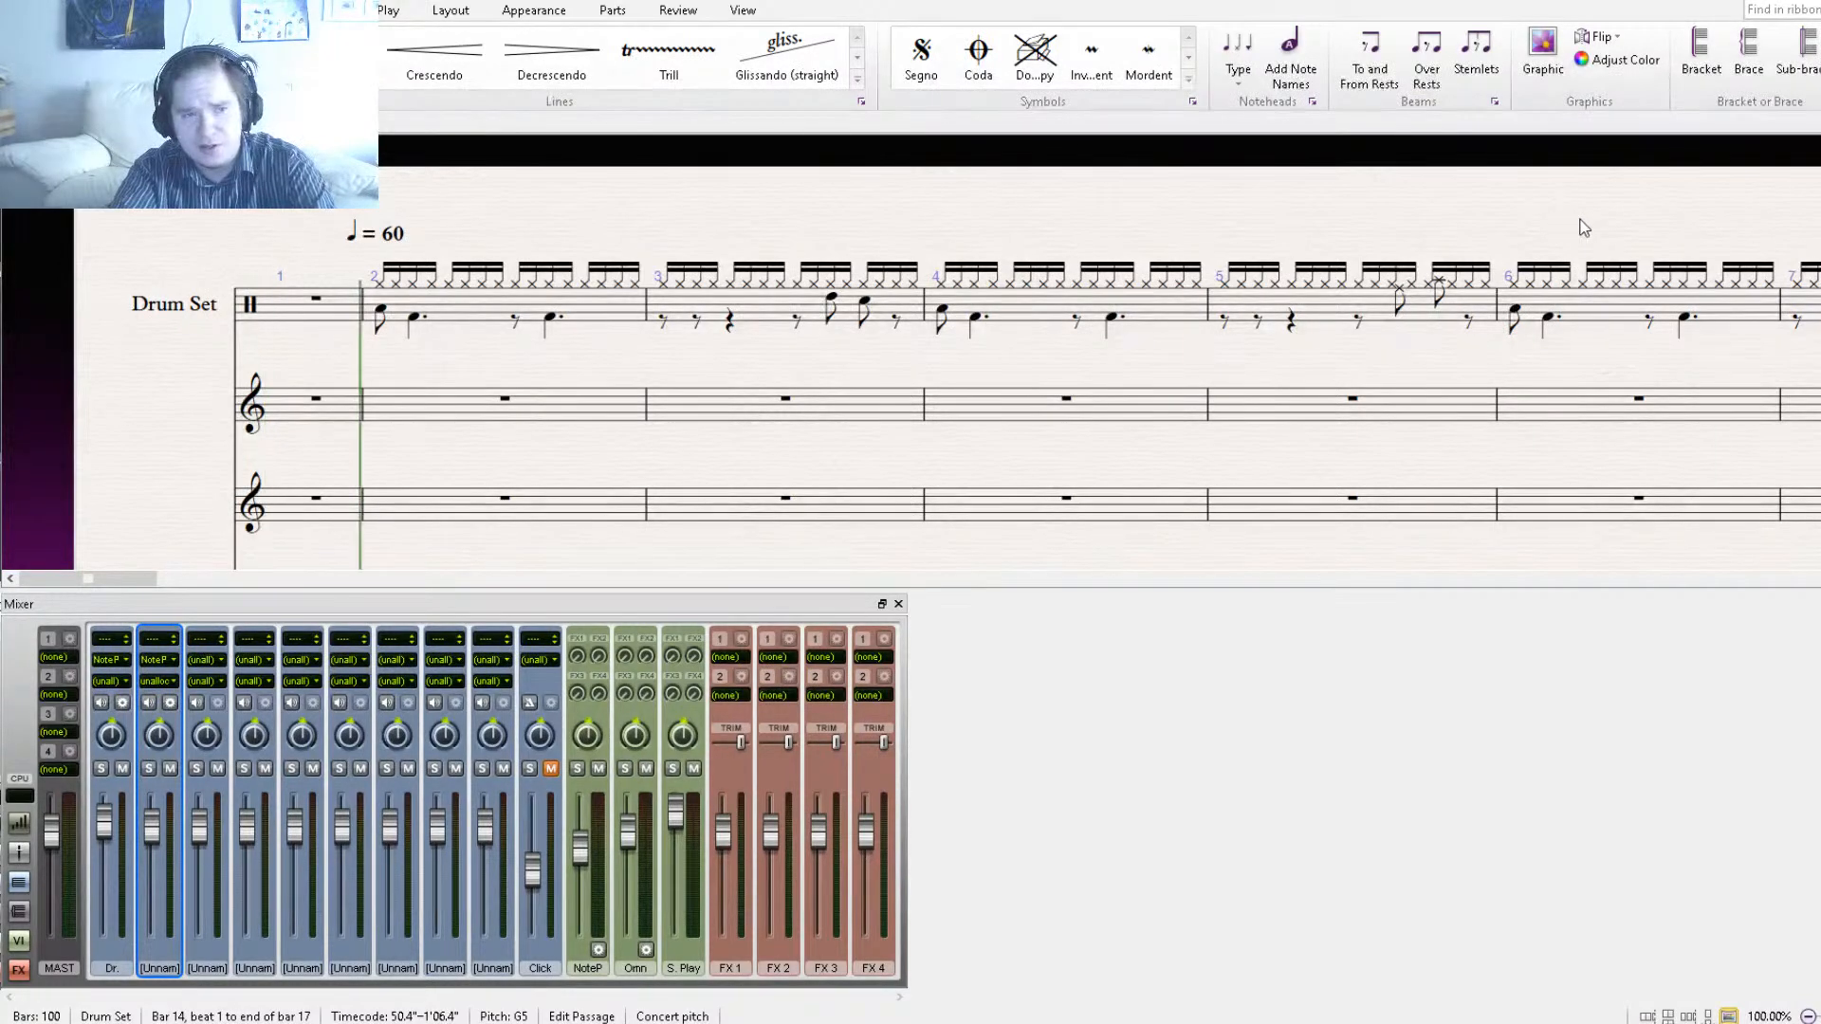
{"action": "key", "text": "["}
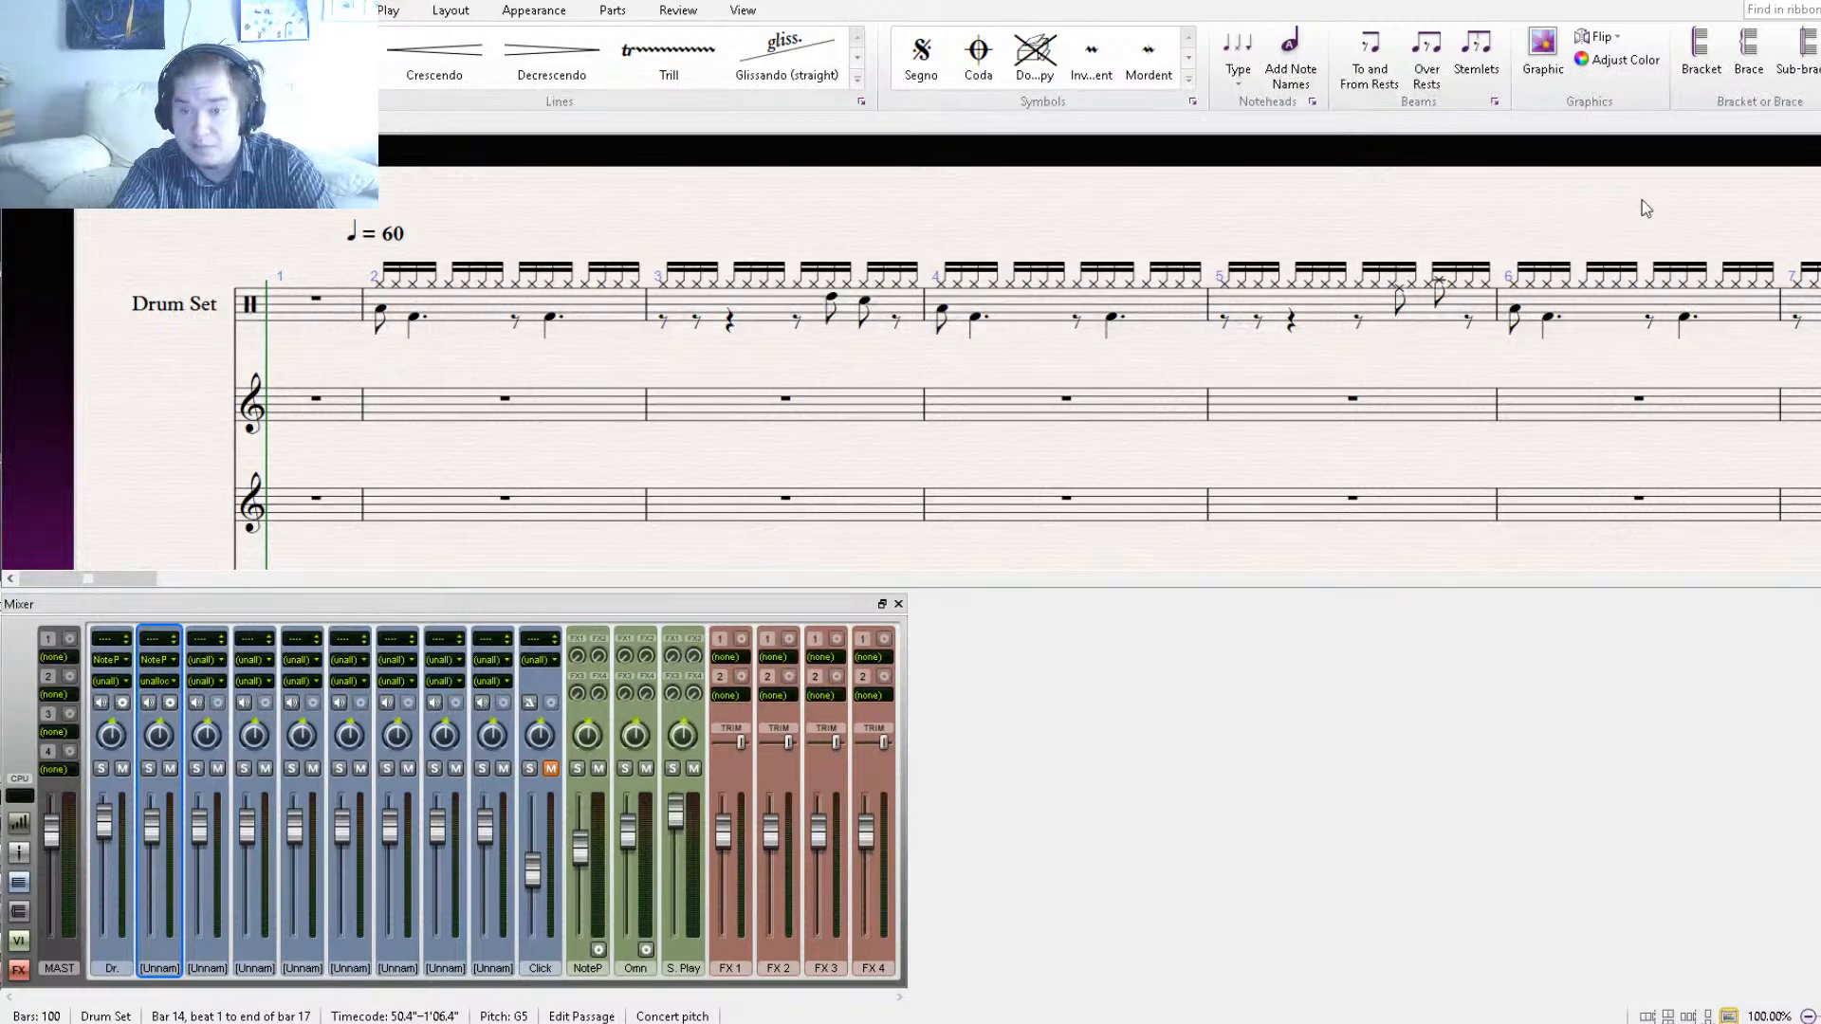
{"action": "key", "text": "space"}
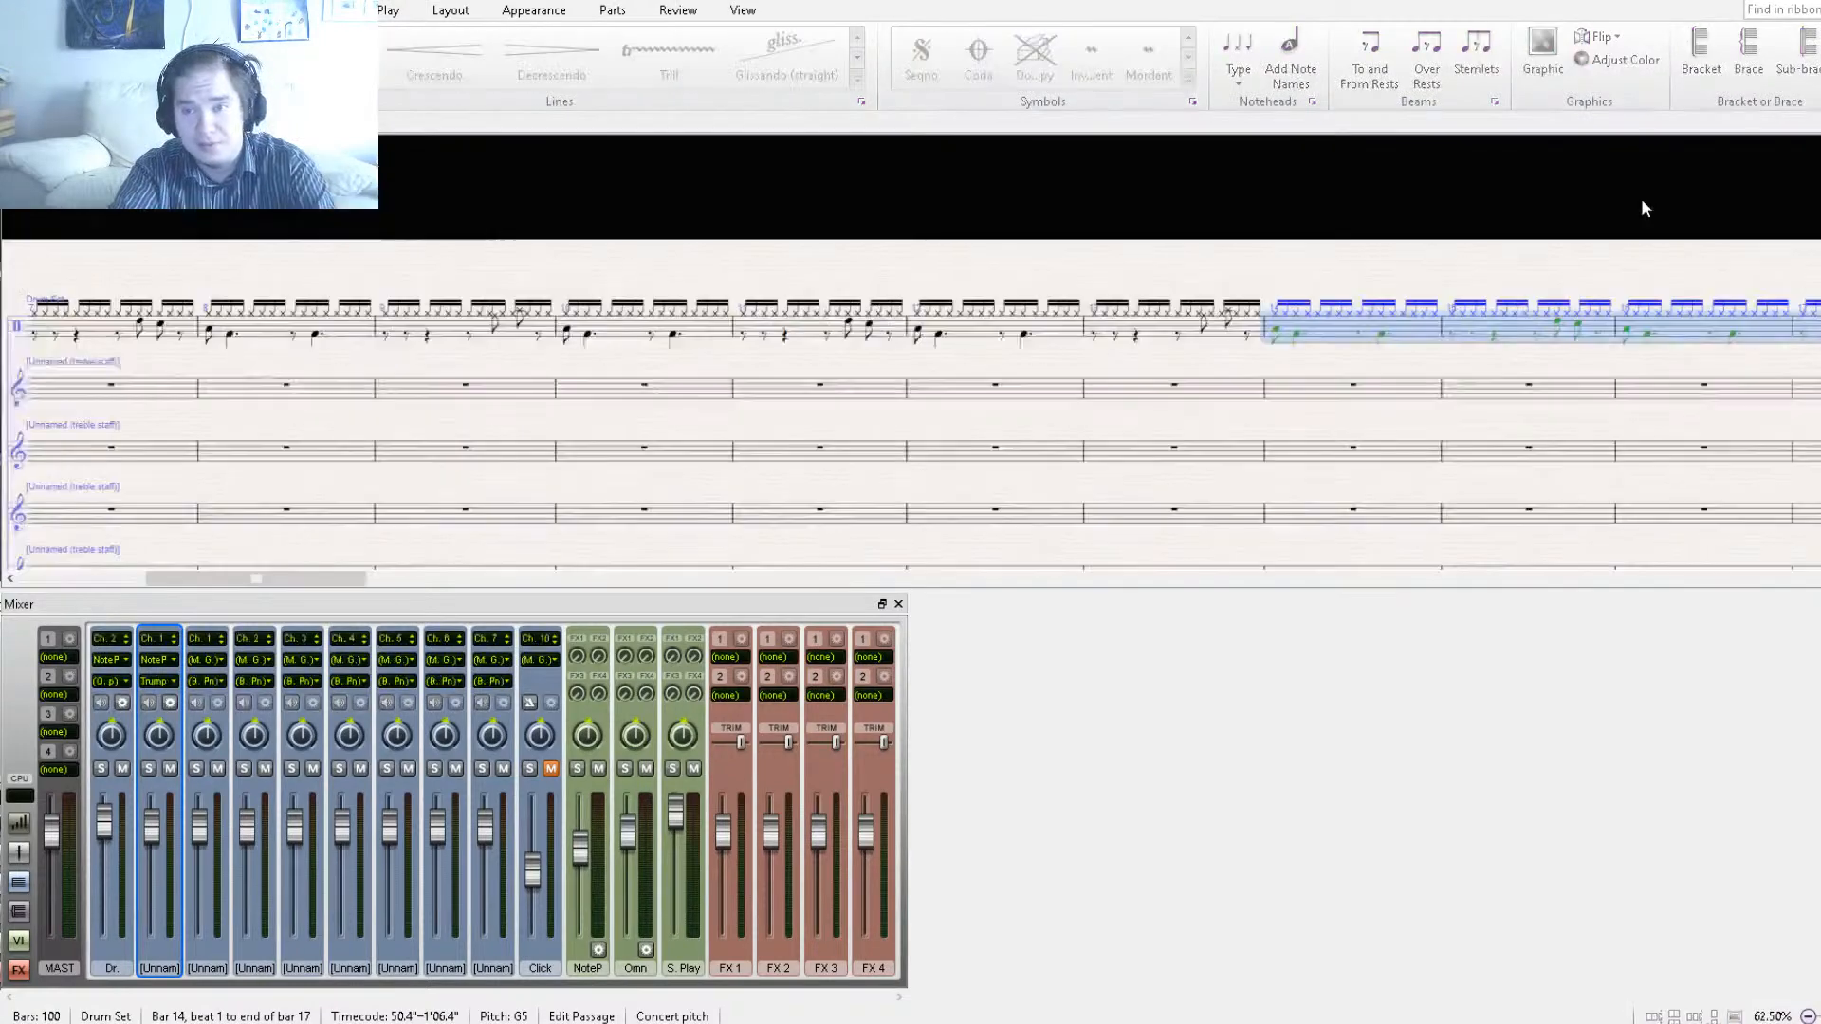
{"action": "left_click_drag", "start_coordinate": [598, 351], "coordinate": [716, 347]}
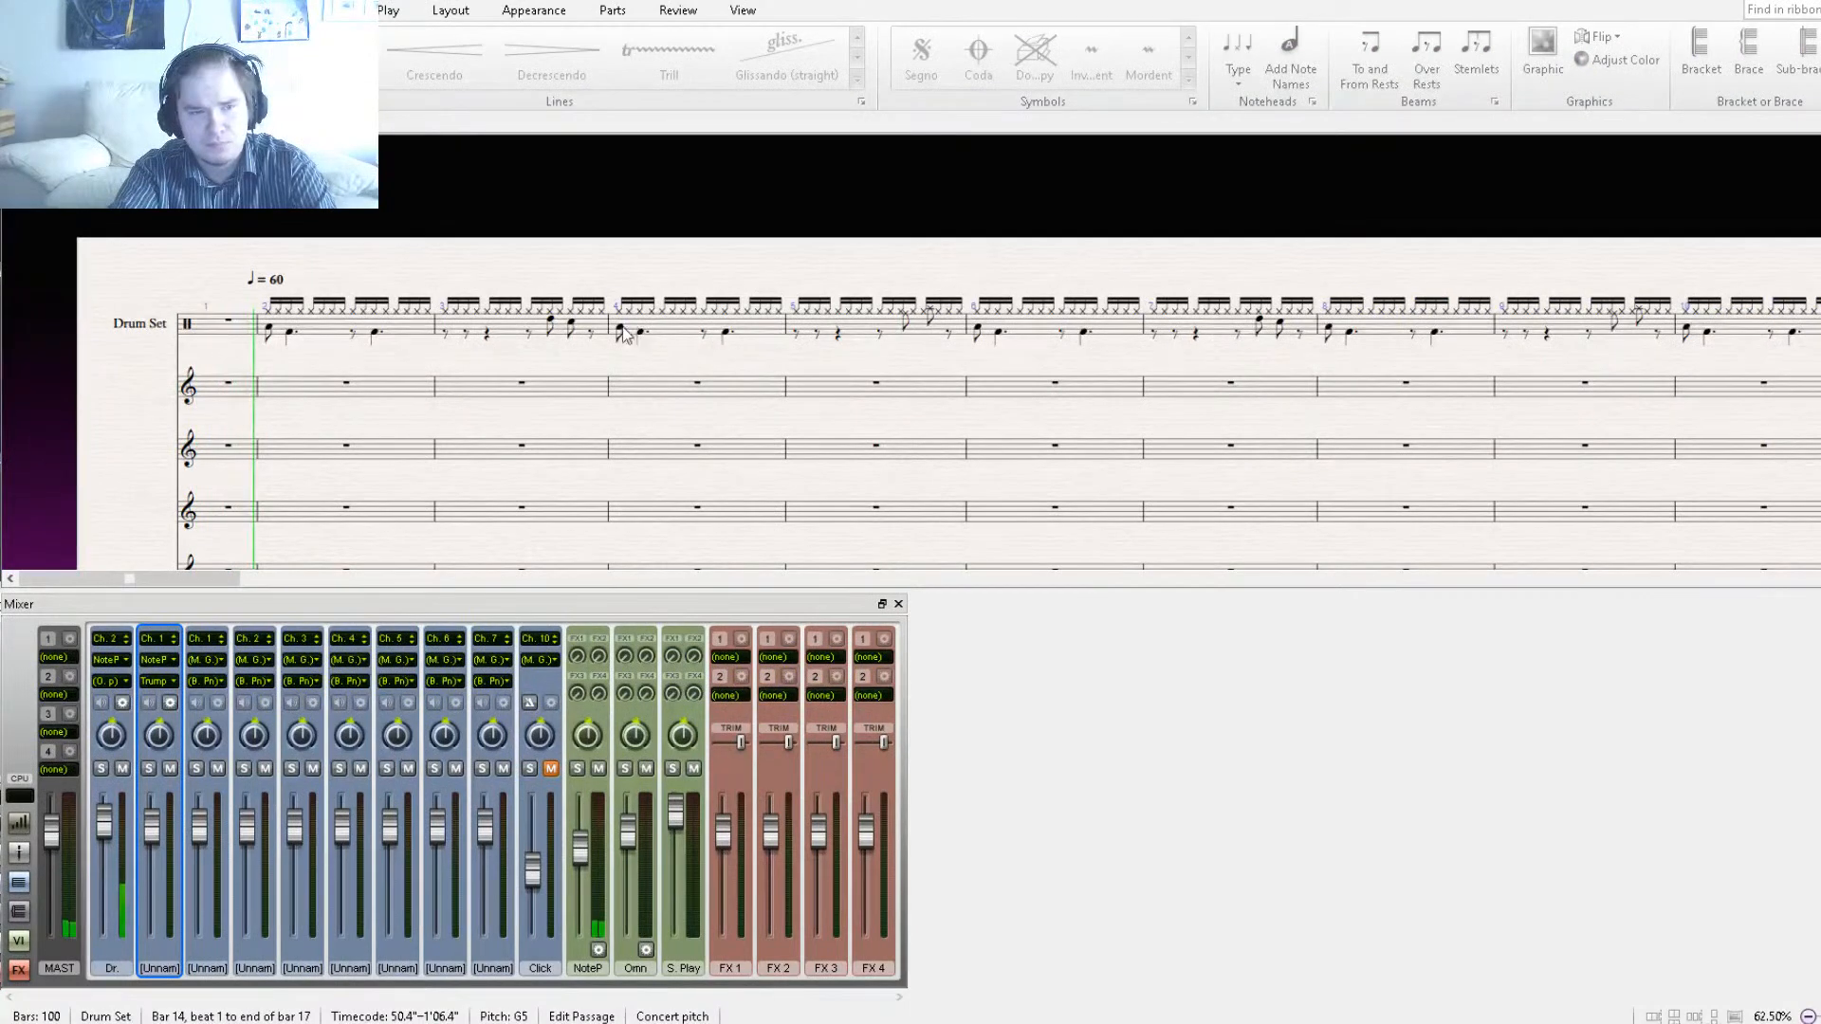
{"action": "left_click", "coordinate": [619, 356]}
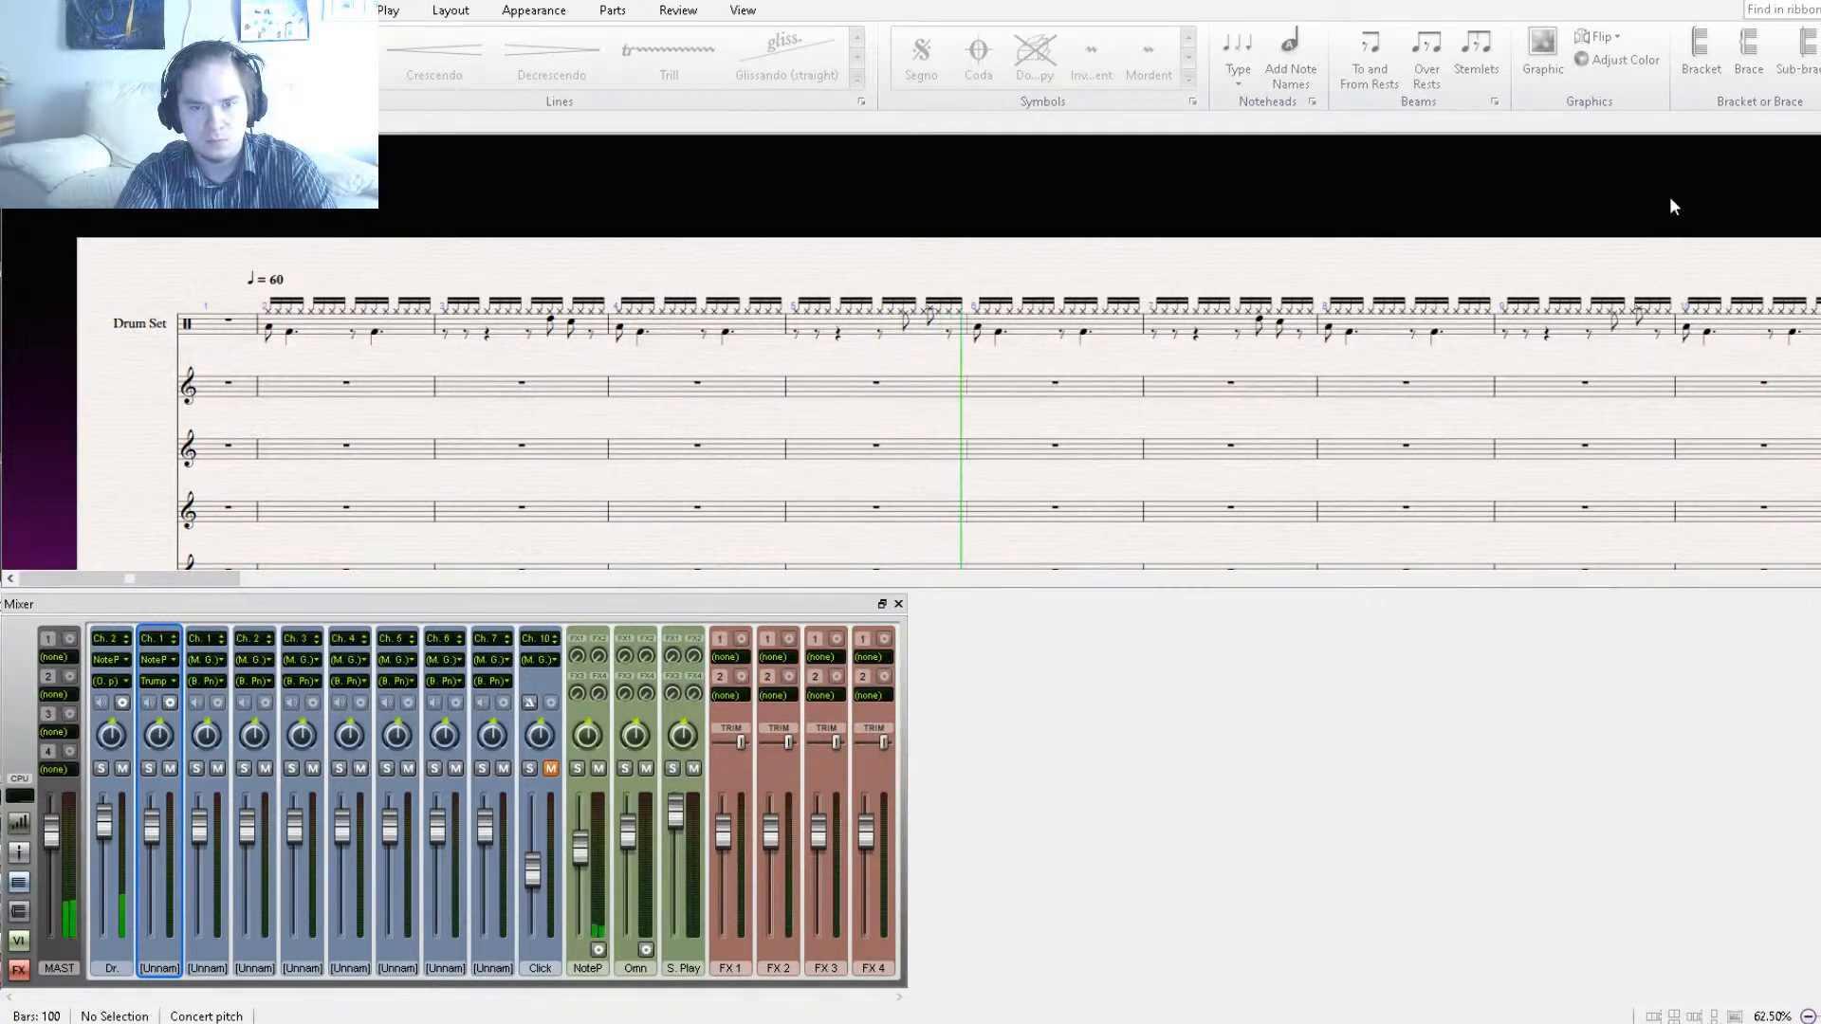
{"action": "key", "text": "space"}
Lower the beat-4 cross note in Drum Set bar 5 to F5 and repeat it on beat 4.5.
{"action": "left_click", "coordinate": [907, 284]}
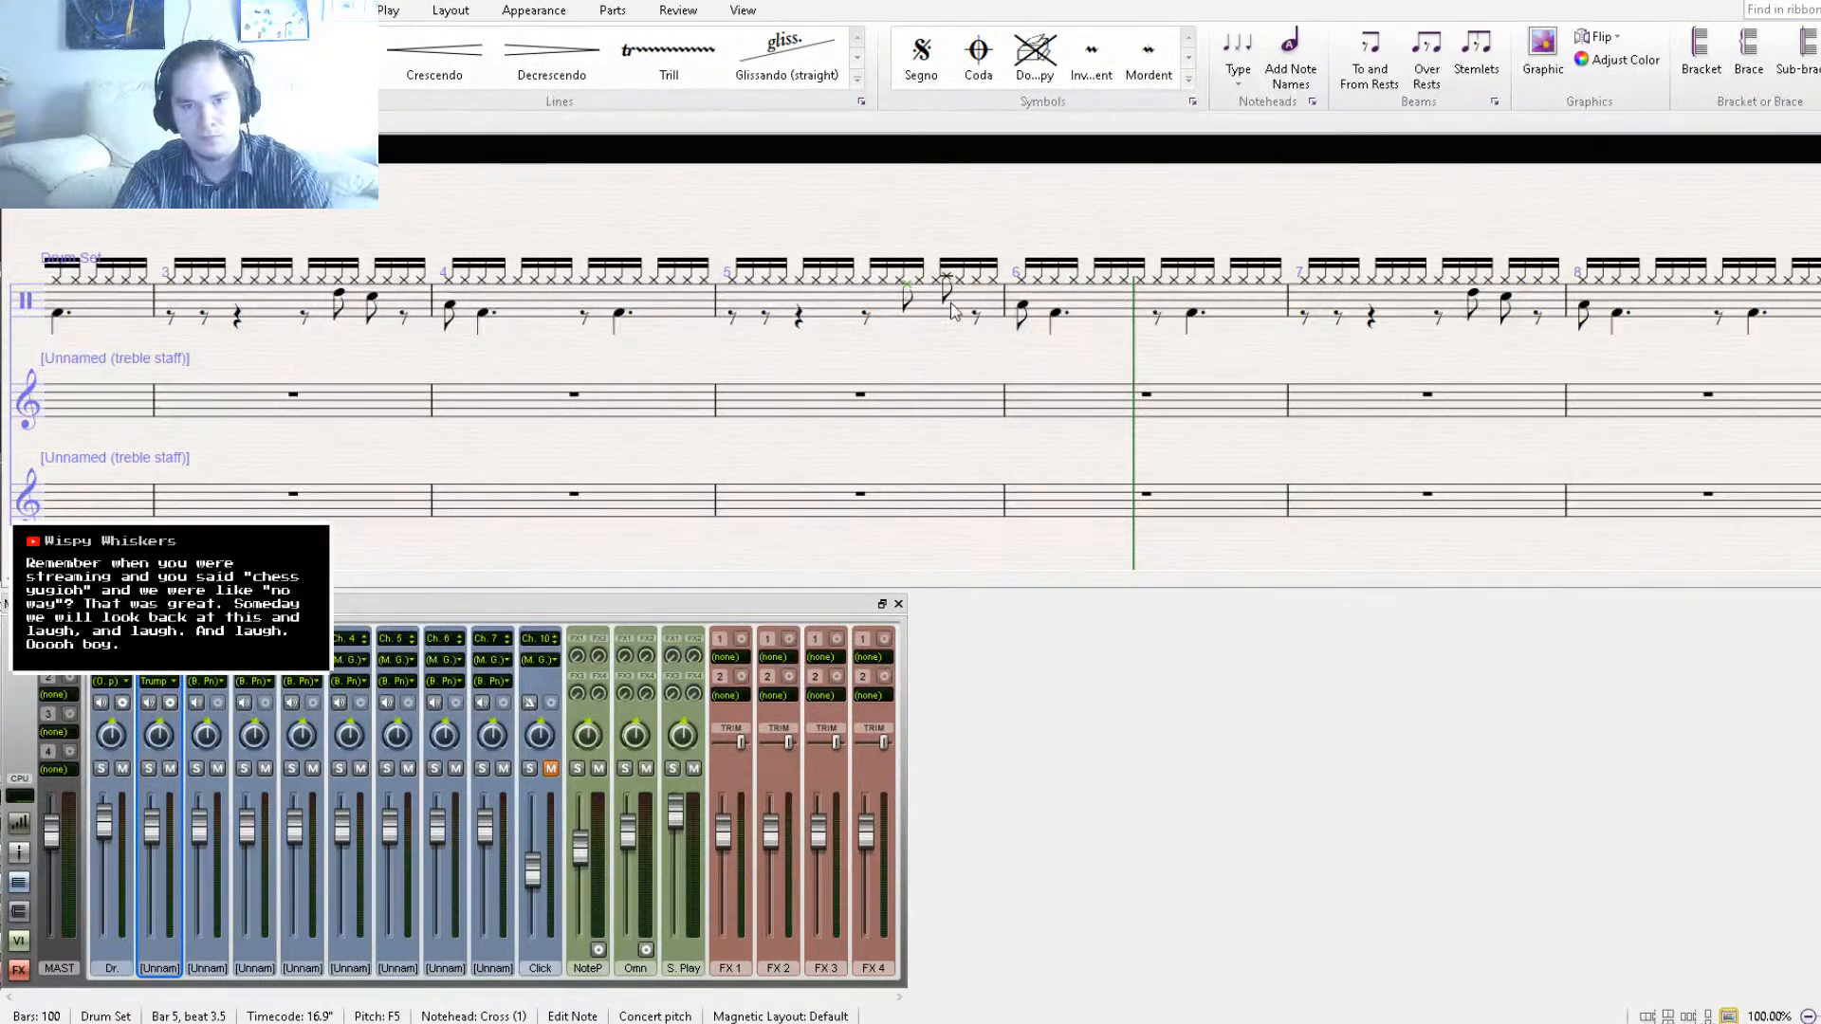
{"action": "left_click", "coordinate": [947, 278]}
{"action": "key", "text": "Down"}
{"action": "key", "text": "Down"}
{"action": "key", "text": "r"}
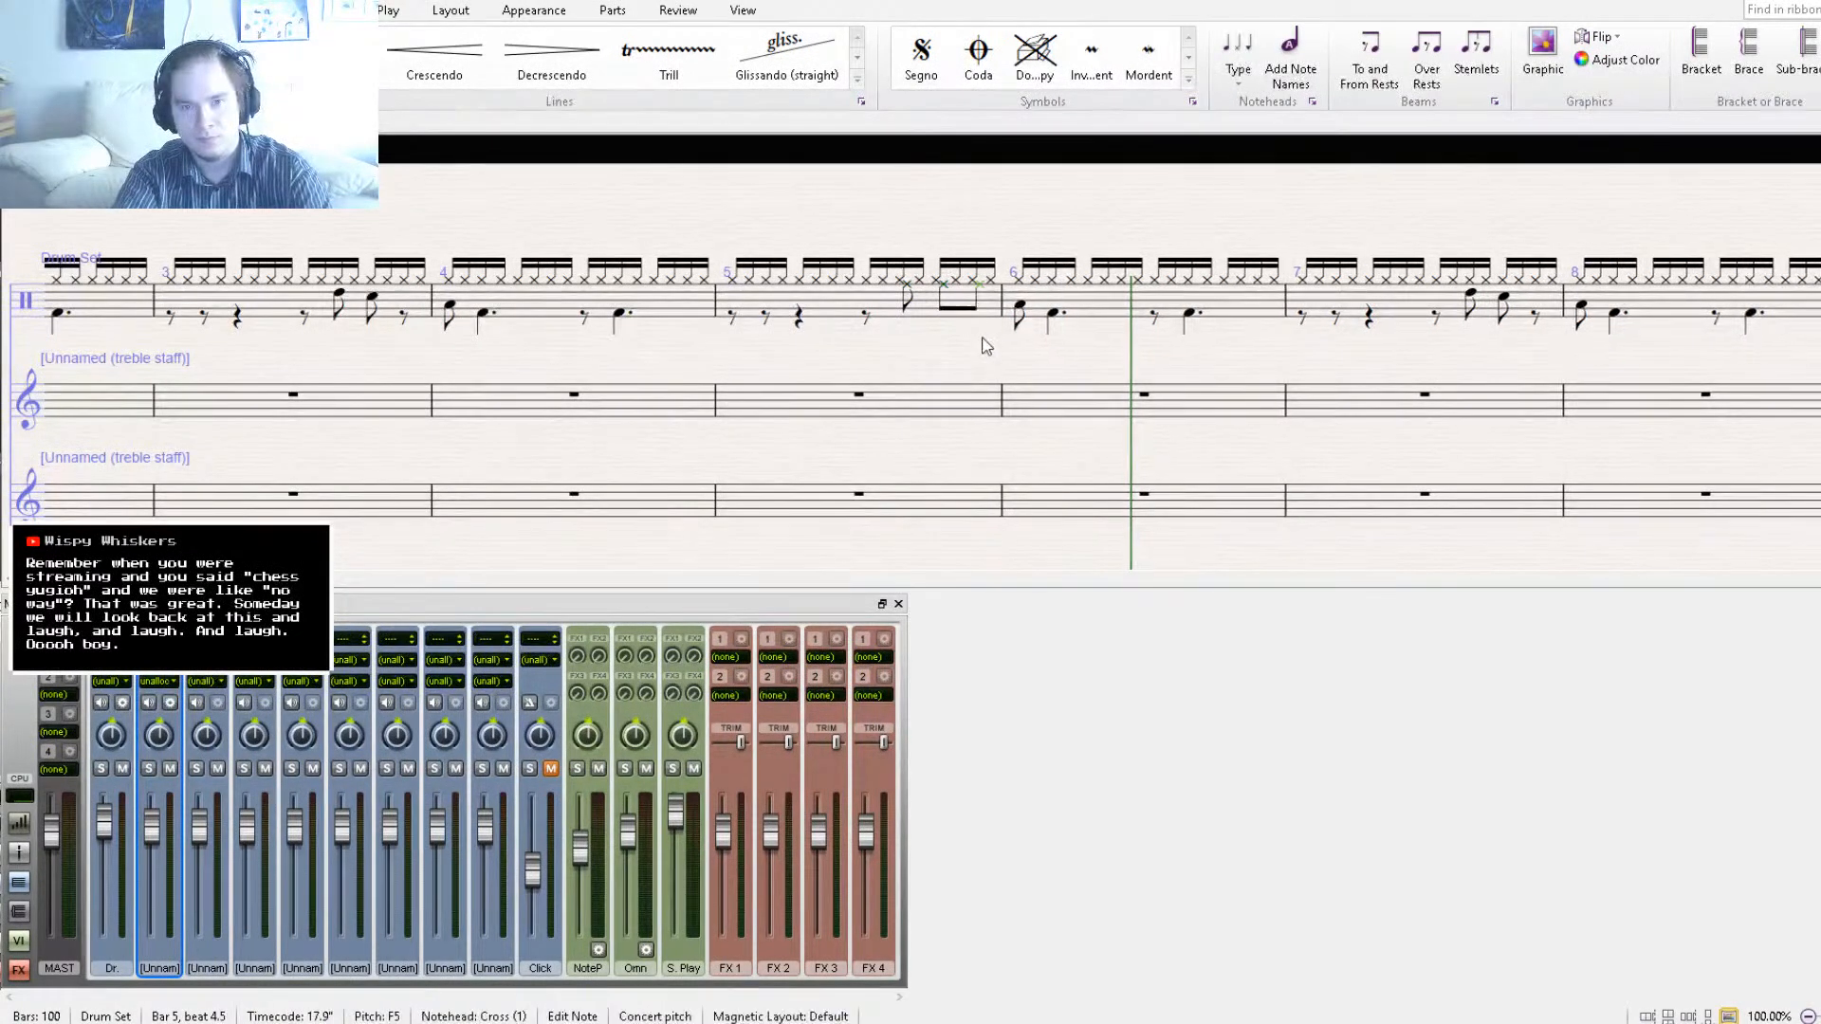
{"action": "left_click", "coordinate": [990, 358]}
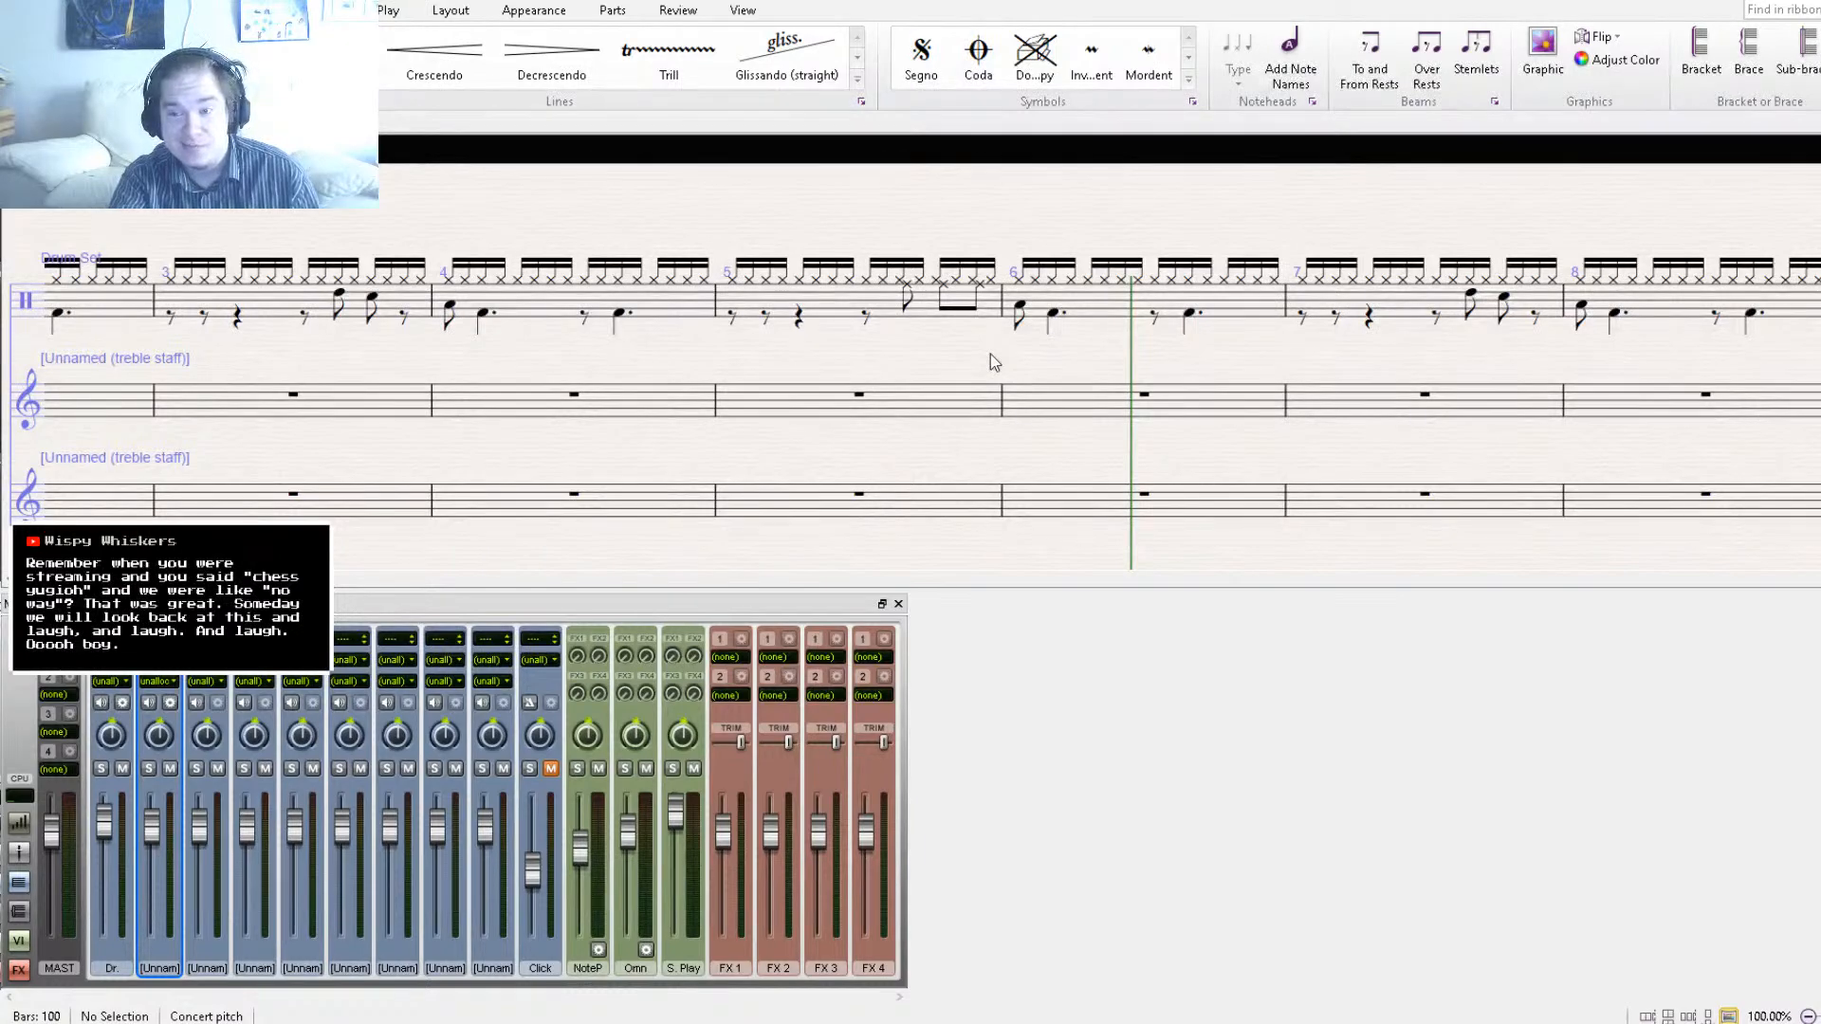
Add a double barline between bars 5 and 6.
{"action": "left_click_drag", "start_coordinate": [960, 369], "coordinate": [1389, 353]}
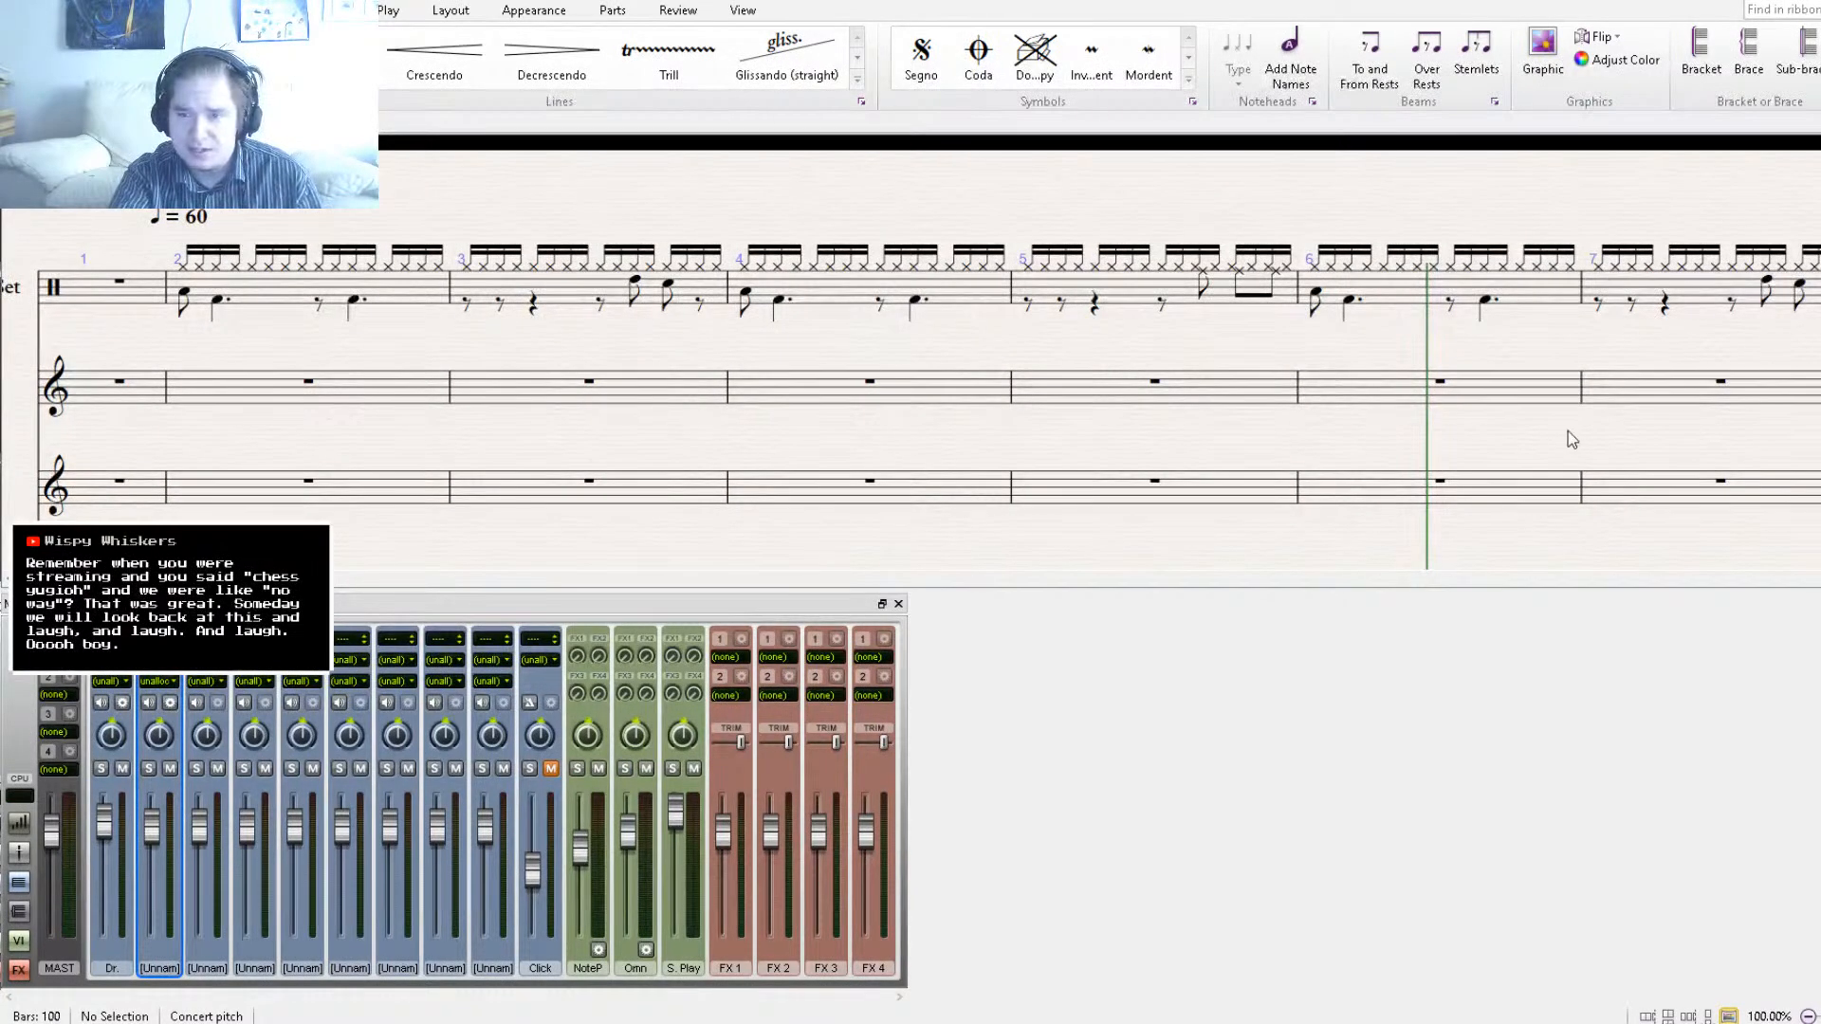
{"action": "left_click", "coordinate": [1300, 302]}
{"action": "left_click_drag", "start_coordinate": [1145, 360], "coordinate": [935, 378]}
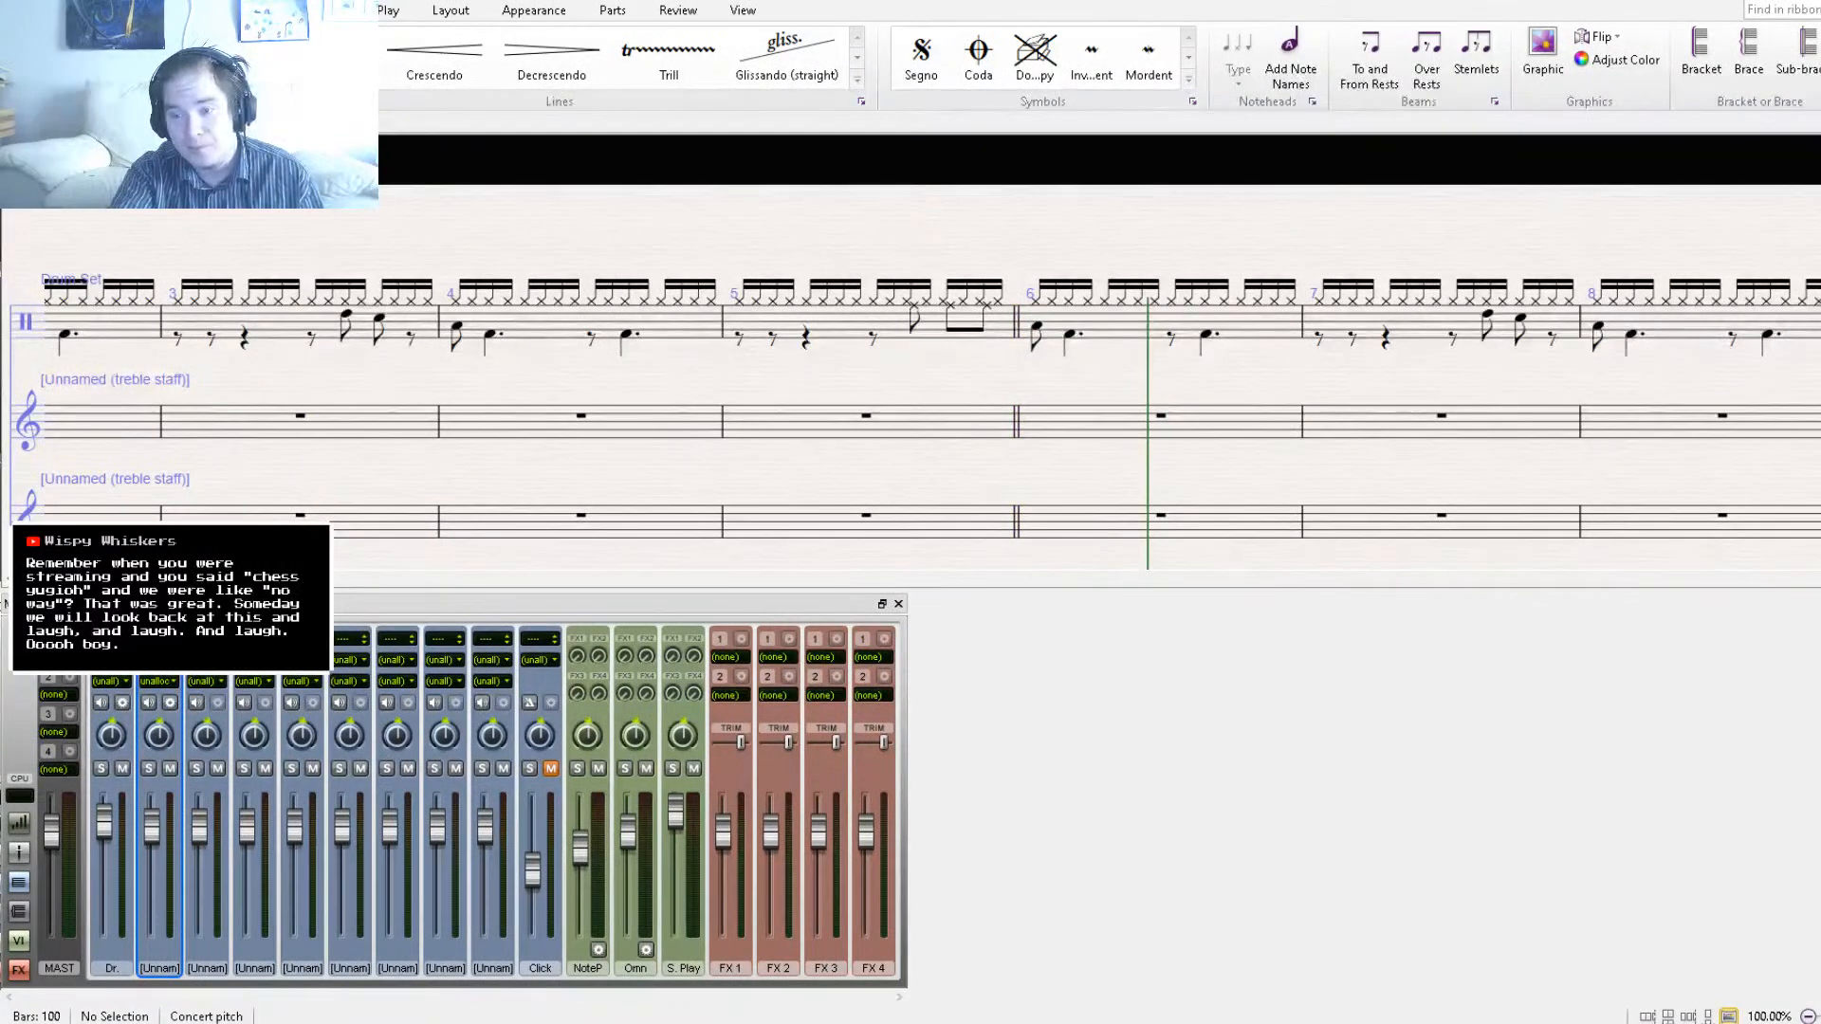
Enter a dotted half note F4 in bar 6 of the first unnamed treble staff and copy the bar into bar 7.
{"action": "left_click", "coordinate": [1036, 432]}
{"action": "key", "text": "Escape"}
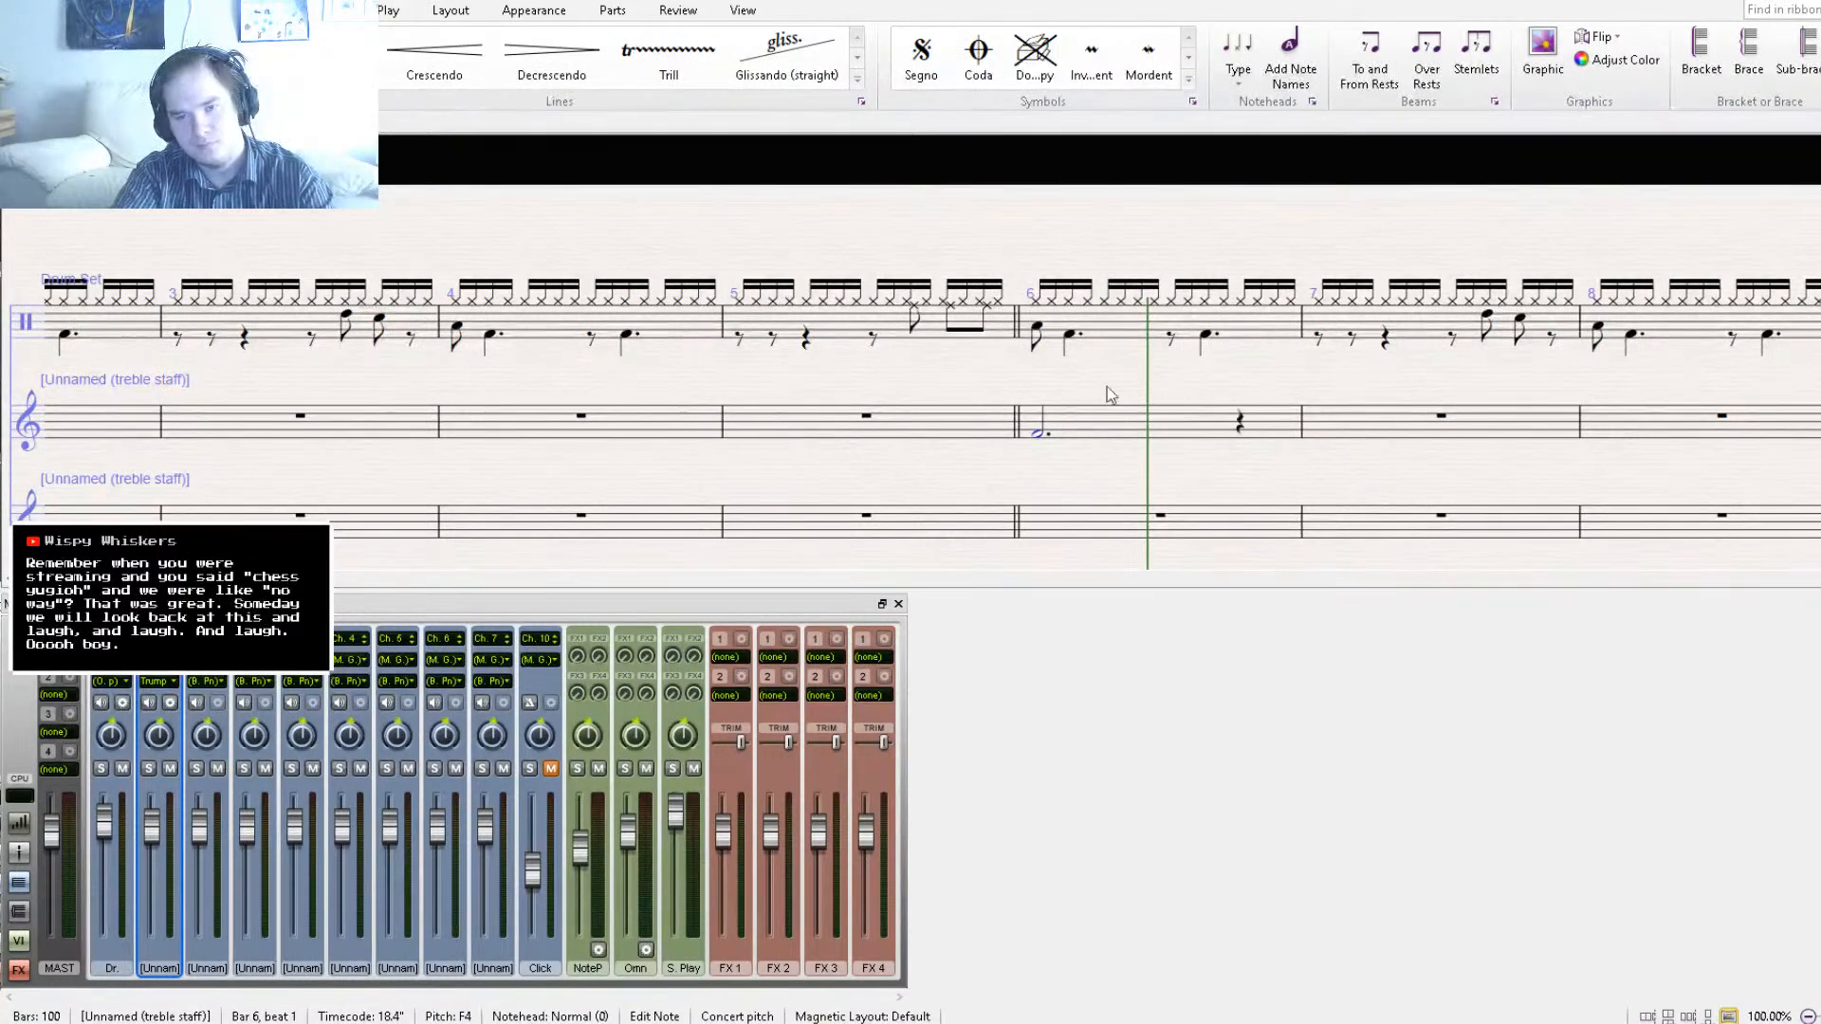
{"action": "left_click", "coordinate": [1134, 427]}
{"action": "left_click_drag", "start_coordinate": [1407, 496], "coordinate": [1146, 460]}
{"action": "left_click", "coordinate": [1142, 452]}
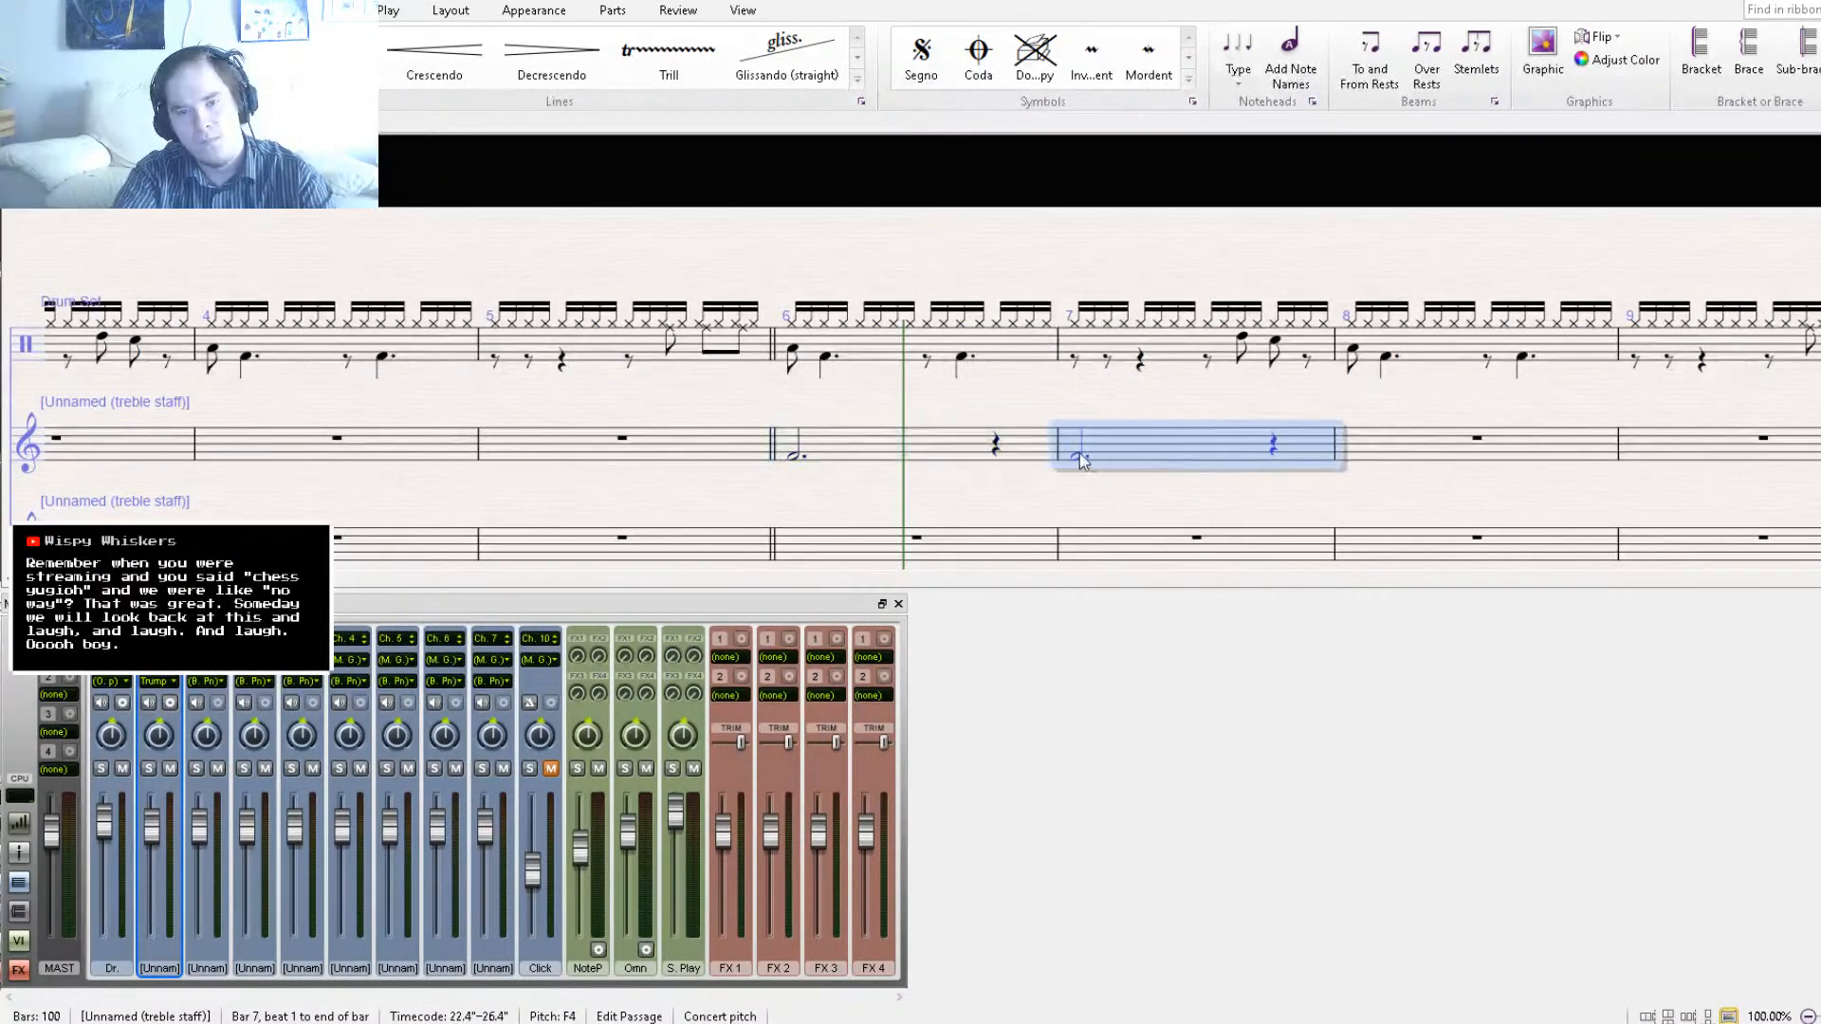
{"action": "key", "text": "ctrl+v"}
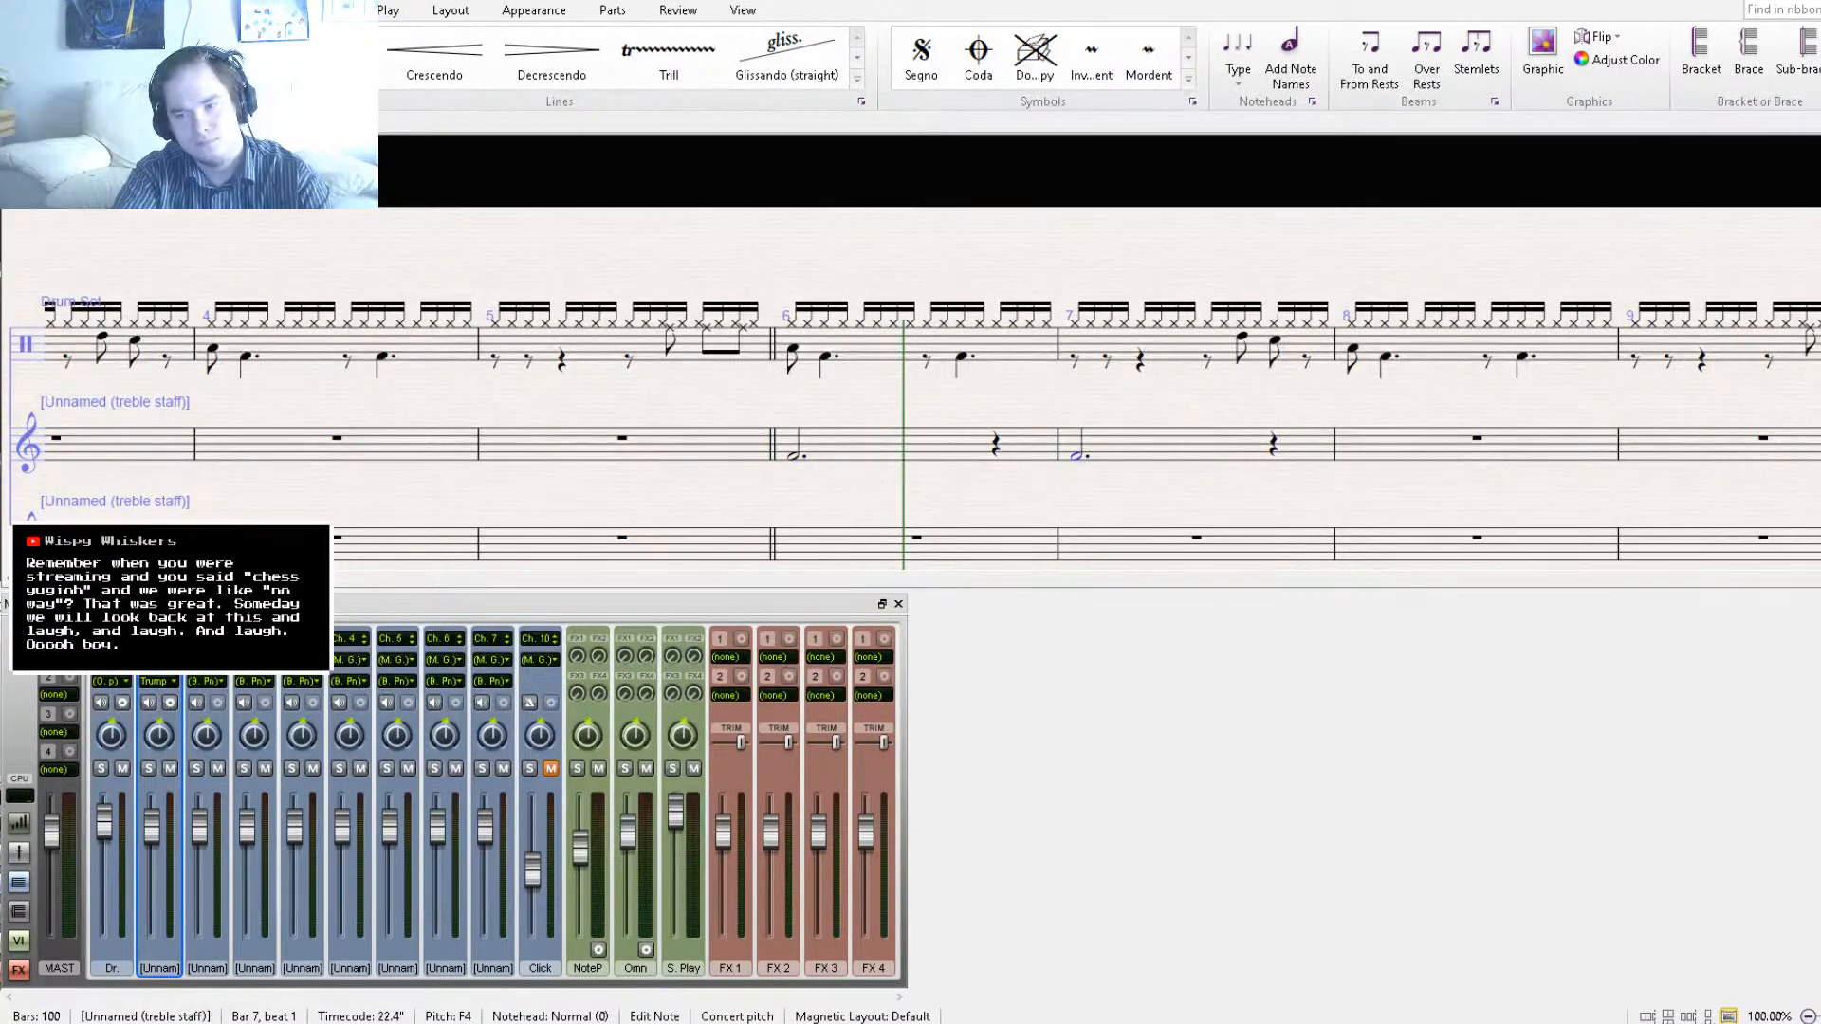
Add a second-voice half note on beat 2 below the F4 in bar 7, removing the second-voice rest on beat 1.
{"action": "left_click", "coordinate": [1165, 501]}
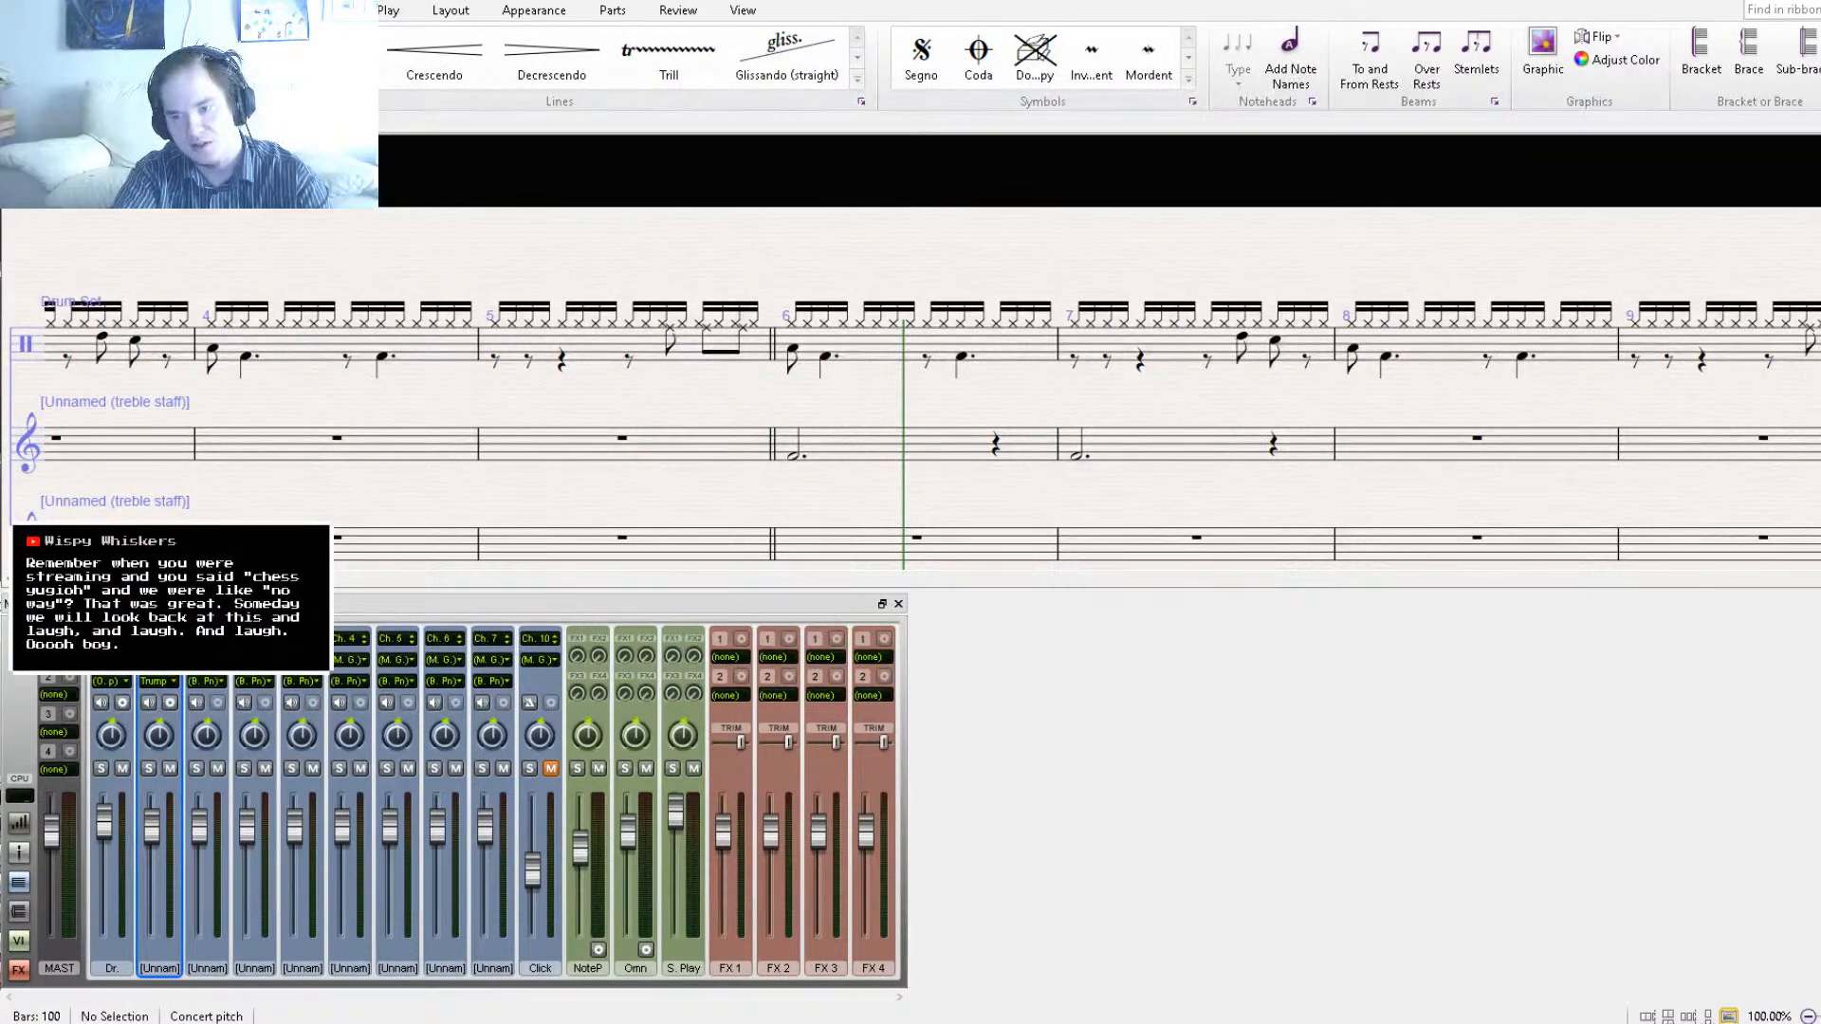
{"action": "left_click", "coordinate": [1123, 486]}
{"action": "key", "text": "ctrl+z"}
{"action": "left_click", "coordinate": [1116, 480]}
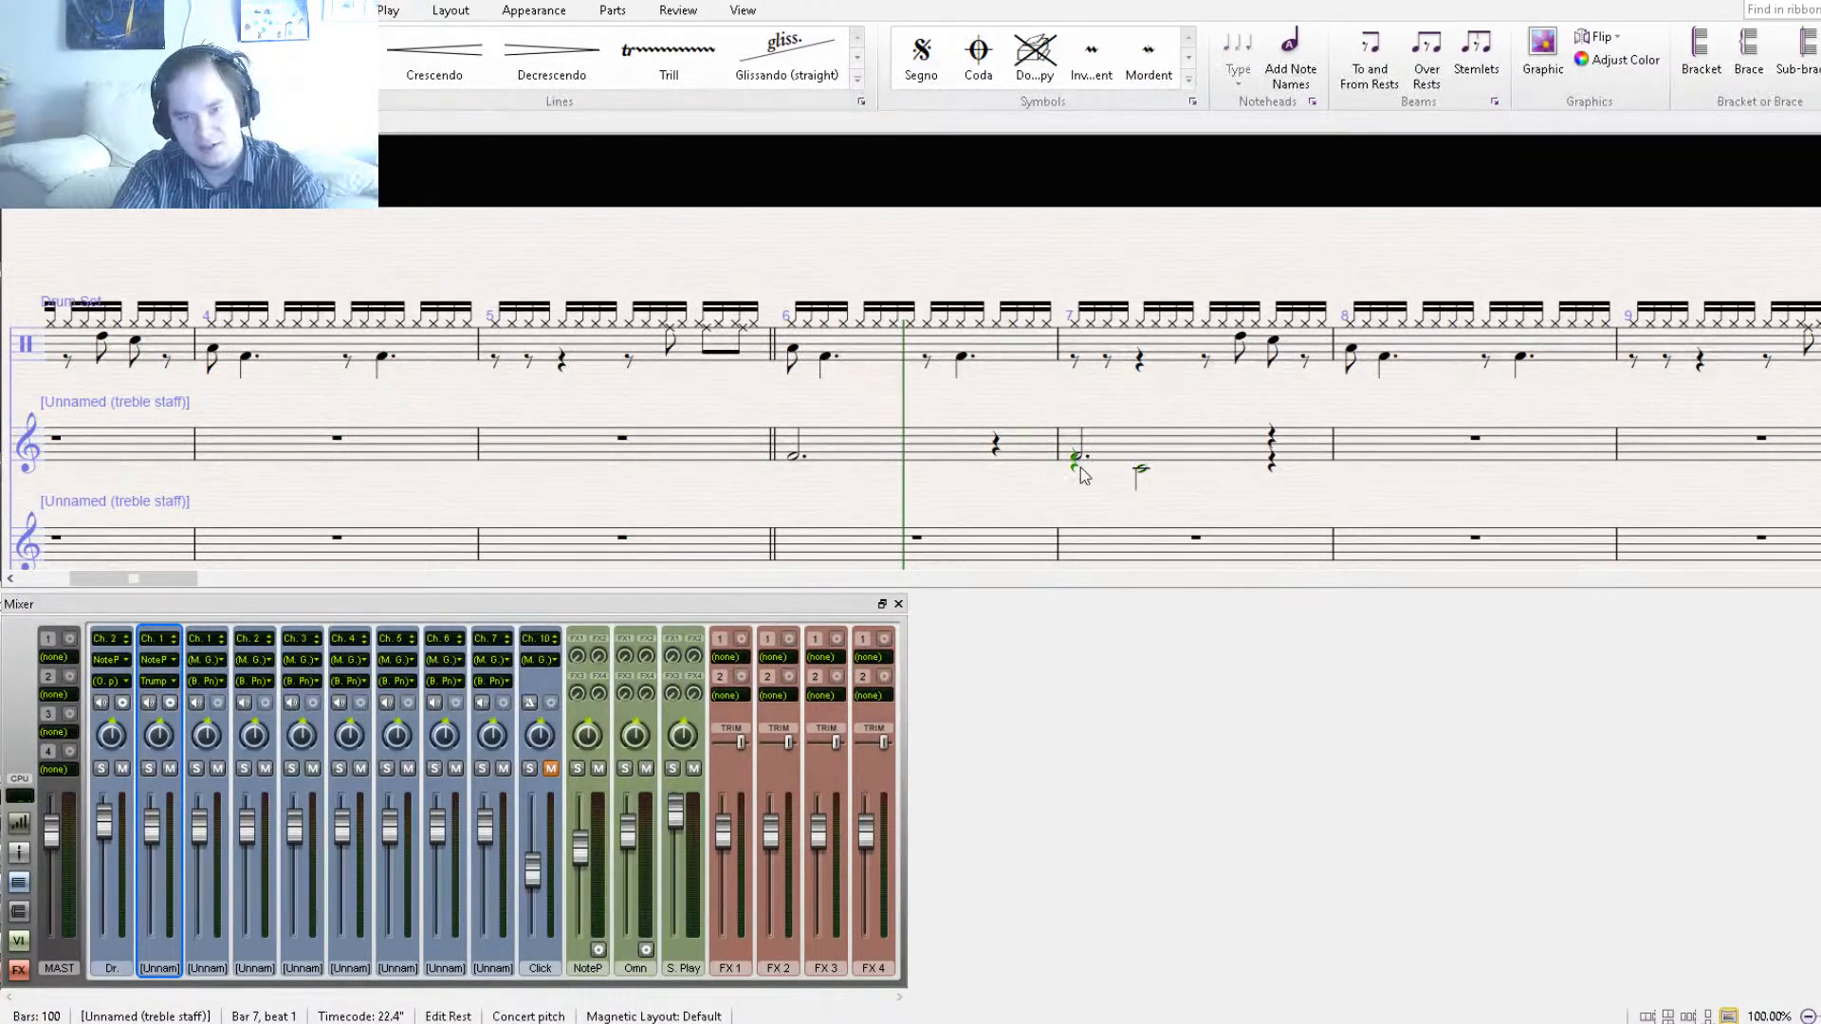
{"action": "key", "text": "Escape"}
Play the score from near the end of bar 3 through the new treble notes, and stop after bar 7.
{"action": "key", "text": "["}
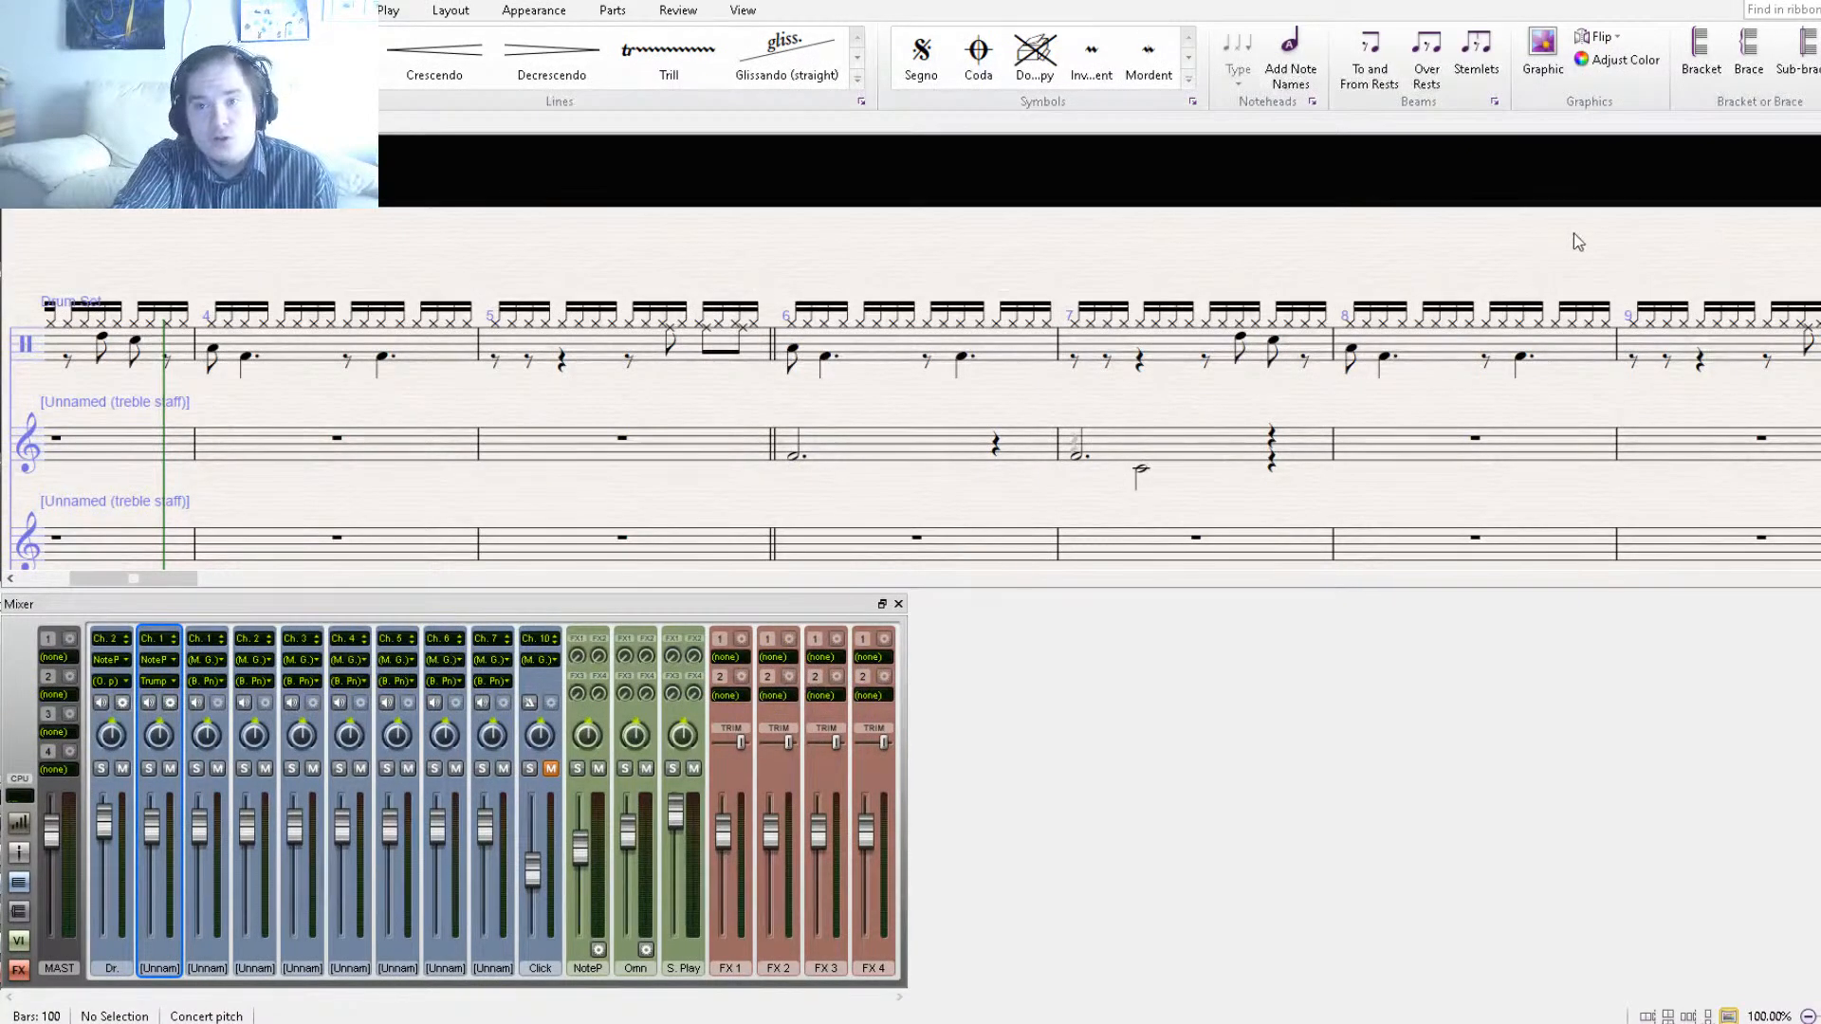
{"action": "key", "text": "space"}
{"action": "key", "text": "bracketleft"}
{"action": "key", "text": "bracketleft"}
{"action": "key", "text": "bracketleft"}
{"action": "key", "text": "bracketleft"}
{"action": "key", "text": "bracketleft"}
{"action": "key", "text": "bracketleft"}
{"action": "key", "text": "bracketleft"}
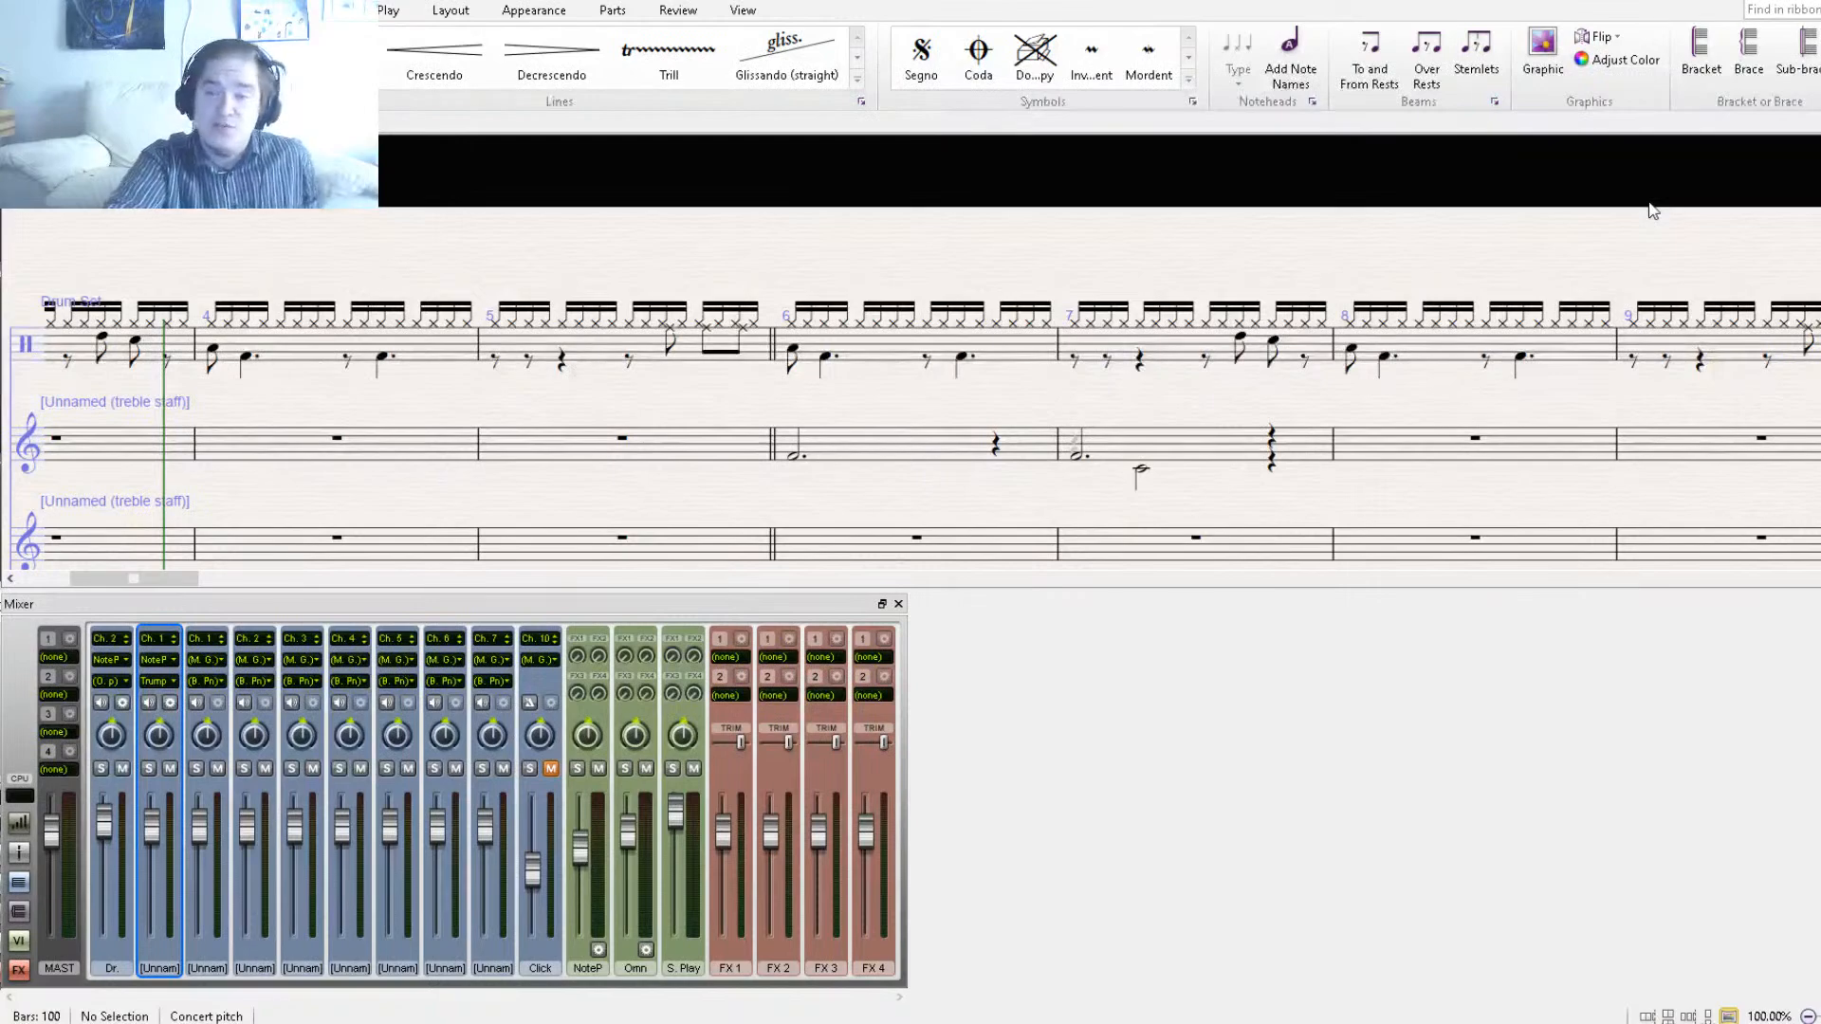
{"action": "key", "text": "space"}
{"action": "key", "text": "ctrl+minus"}
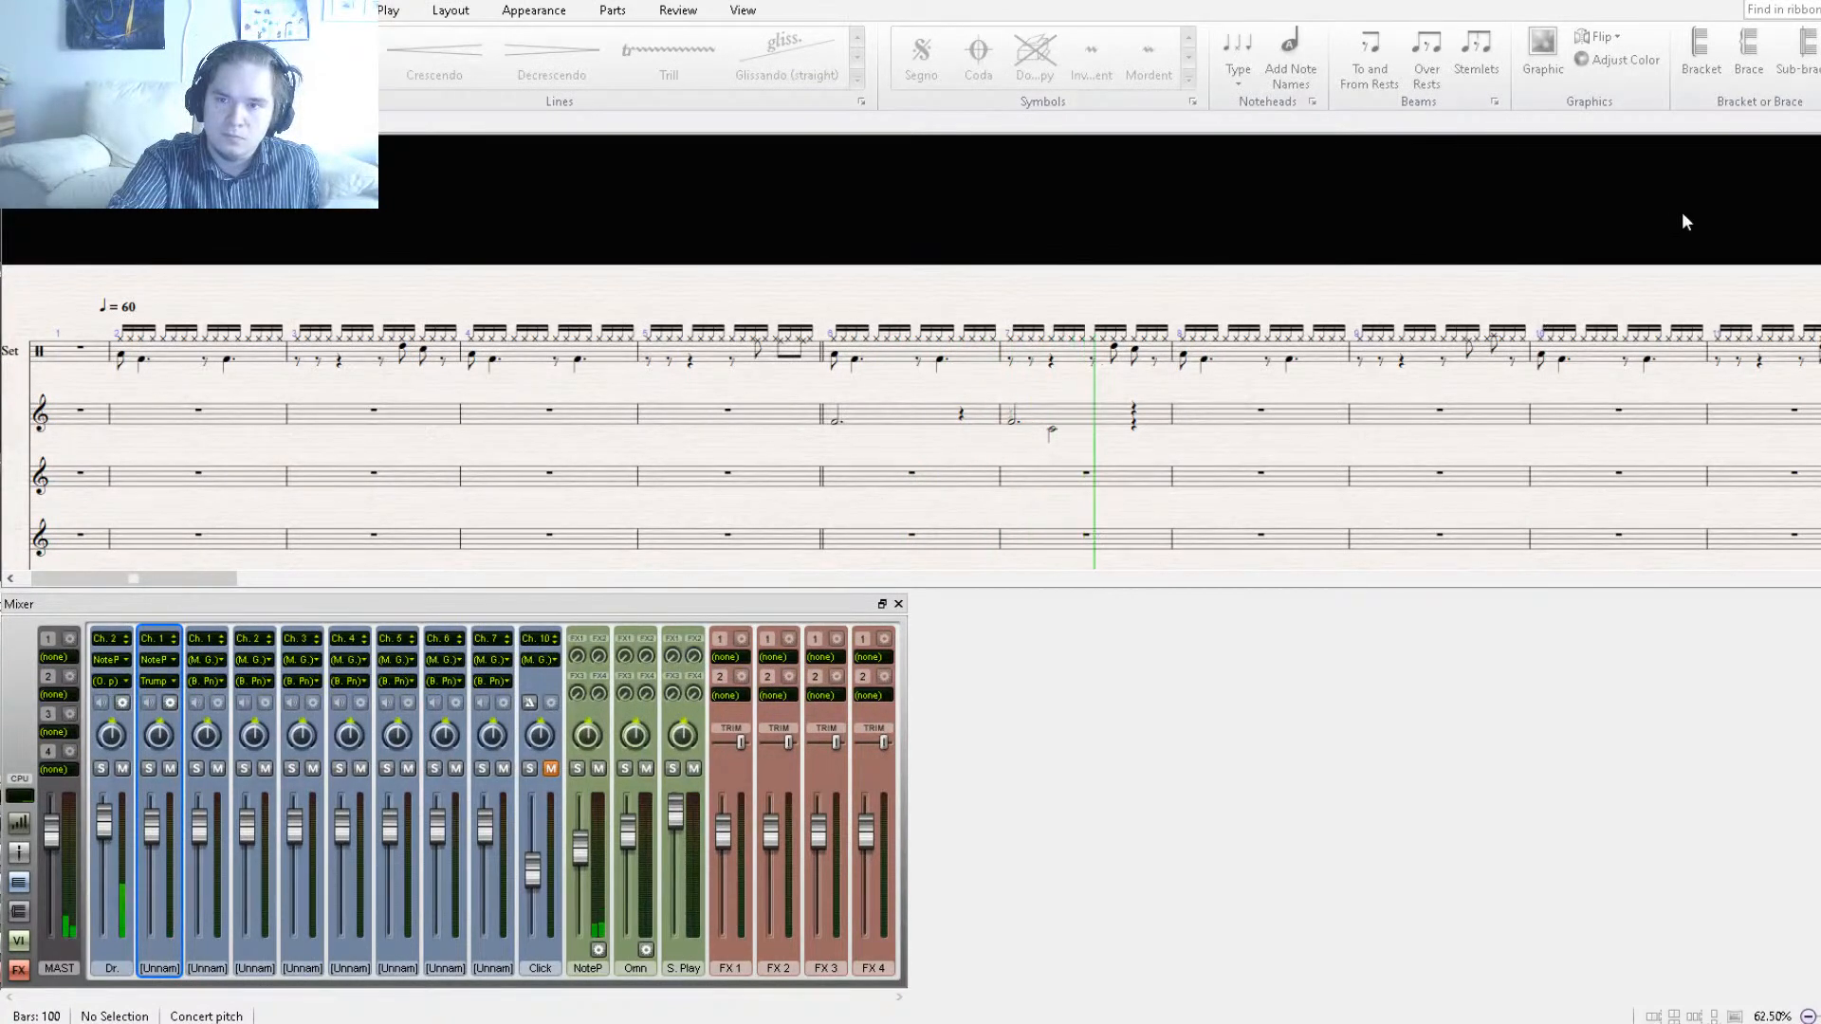
{"action": "key", "text": "space"}
Copy bar 7 of the first unnamed treble staff into bar 8.
{"action": "left_click_drag", "start_coordinate": [1288, 494], "coordinate": [1153, 488]}
{"action": "left_click", "coordinate": [1086, 438]}
{"action": "left_click", "coordinate": [1292, 457]}
{"action": "key", "text": "ctrl+v"}
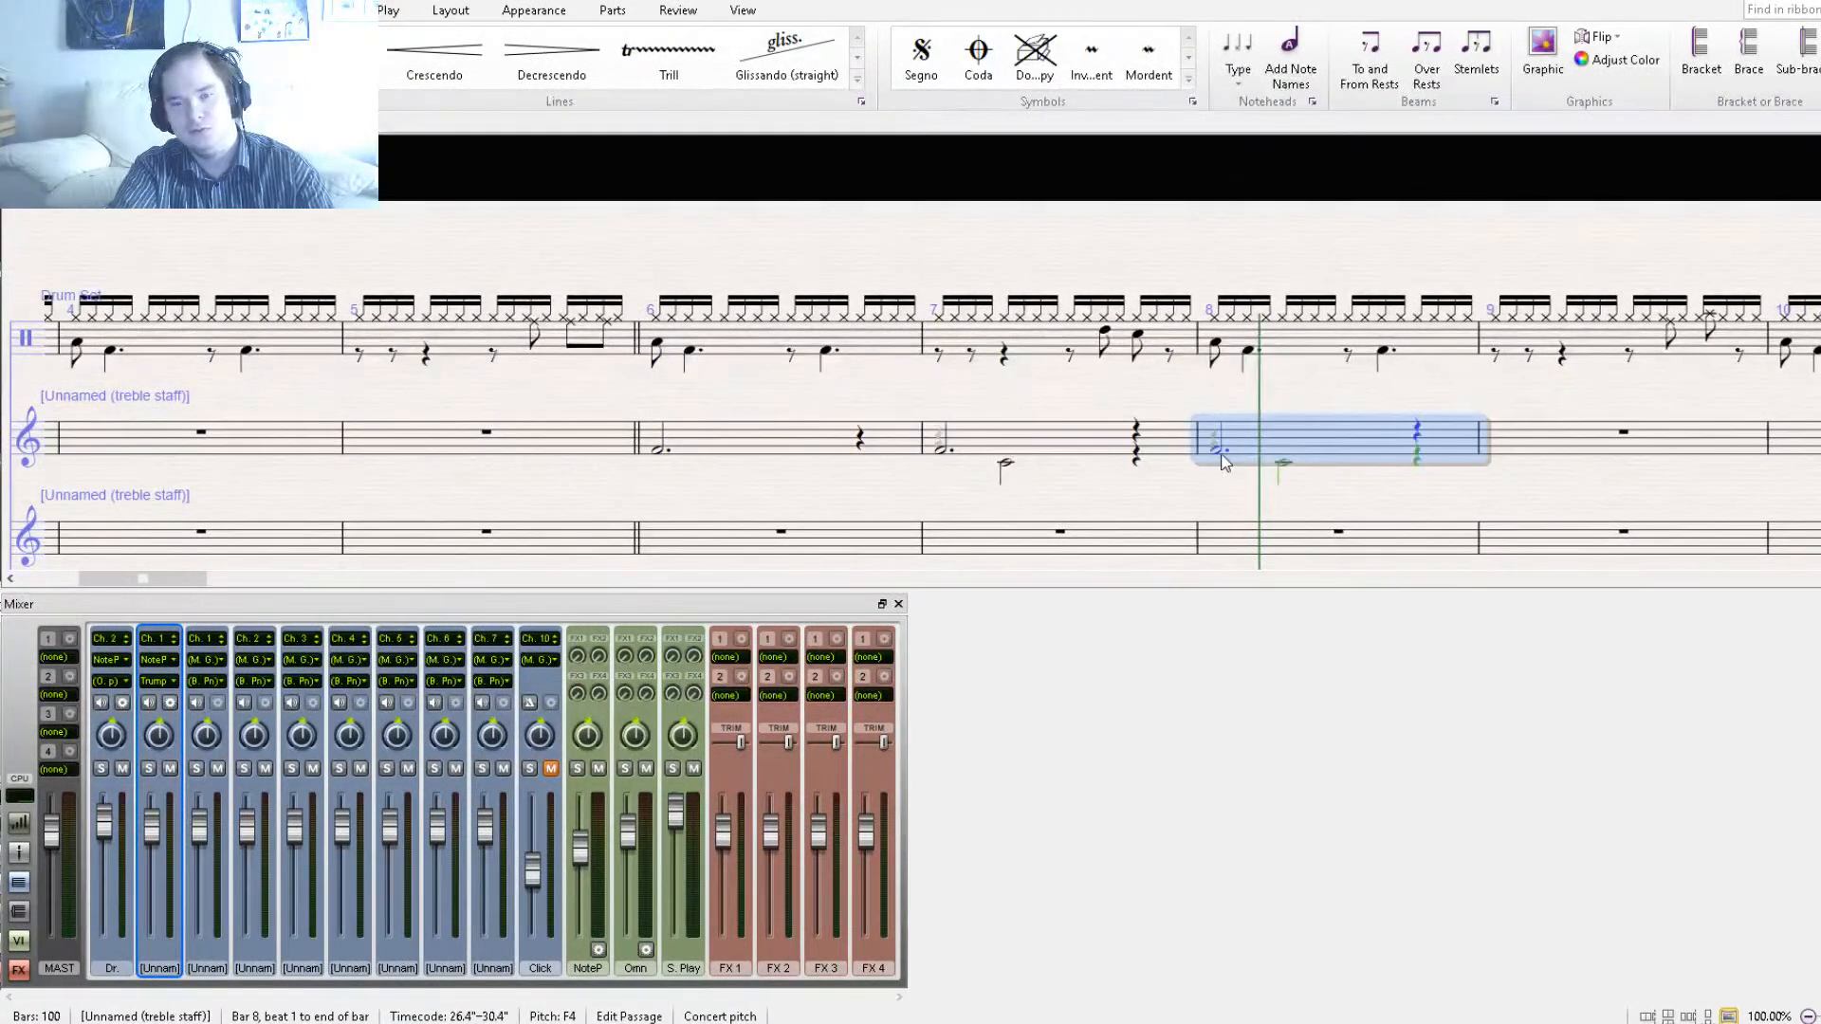
Add a Bb3 below the dotted half note F4 on beat 1 of bar 8.
{"action": "left_click", "coordinate": [1218, 450]}
{"action": "left_click", "coordinate": [1225, 462], "text": "ctrl"}
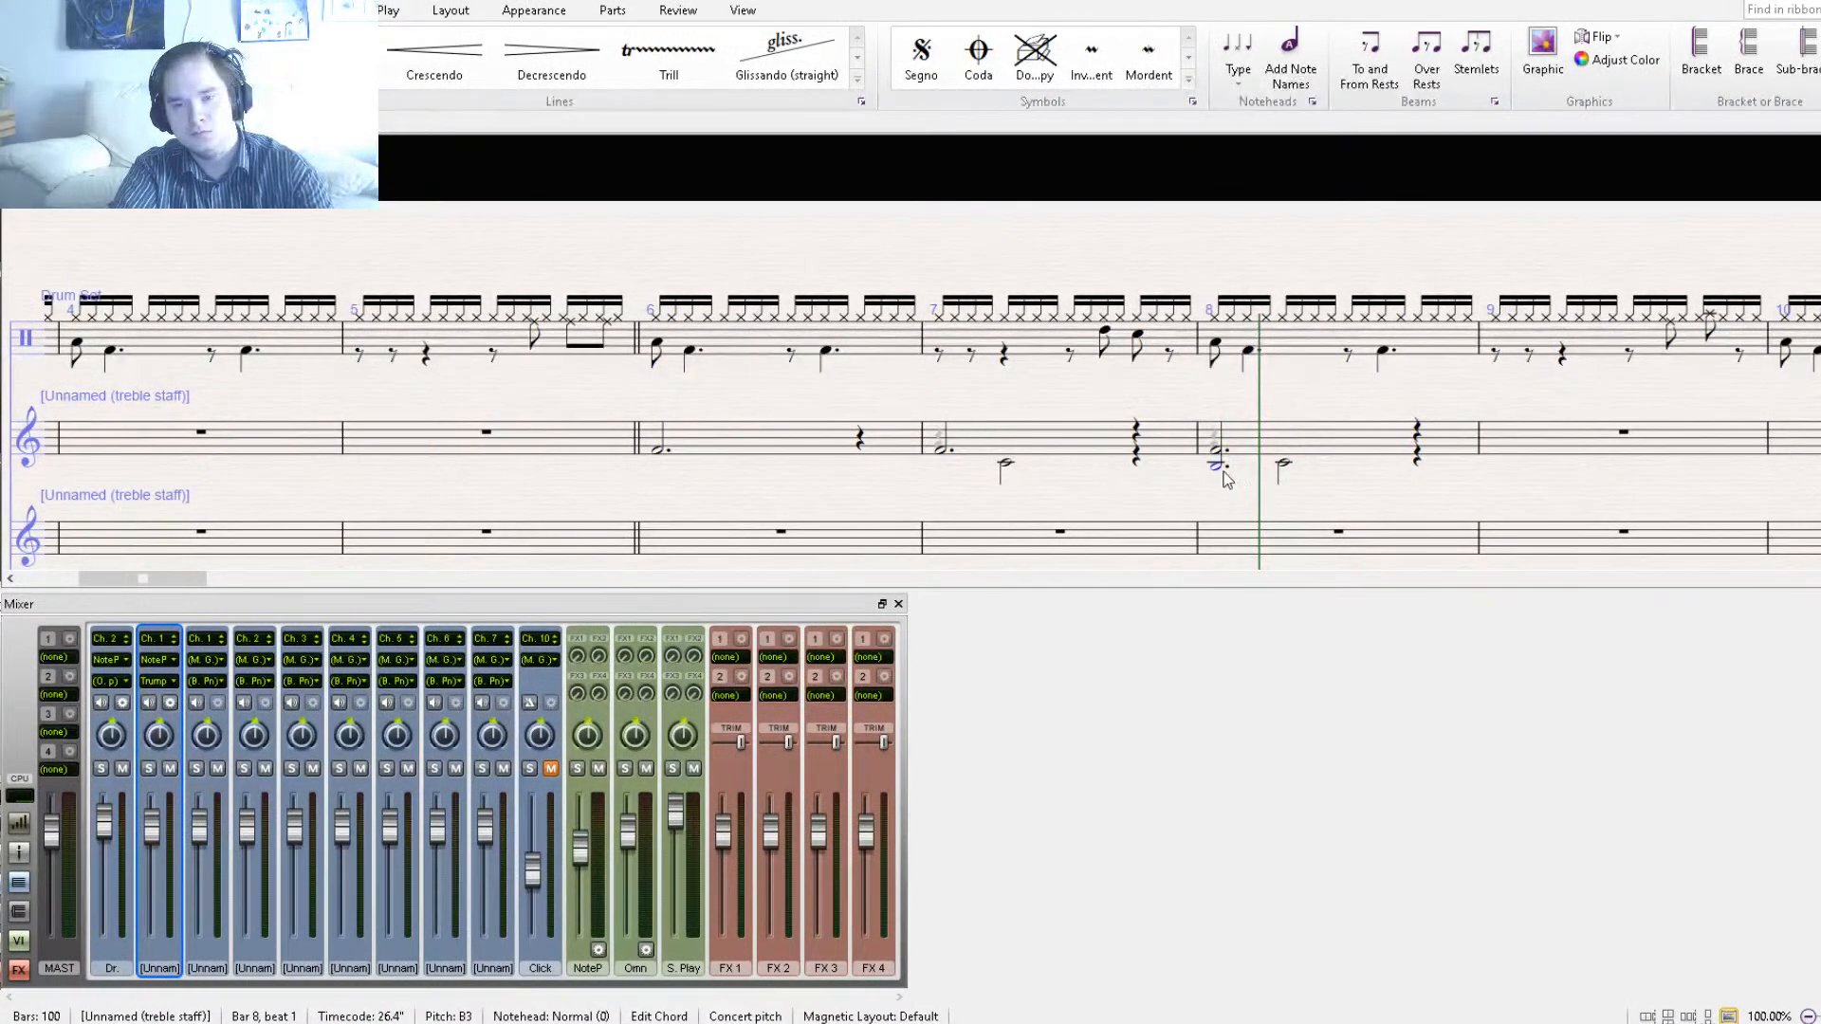
{"action": "key", "text": "KP_9"}
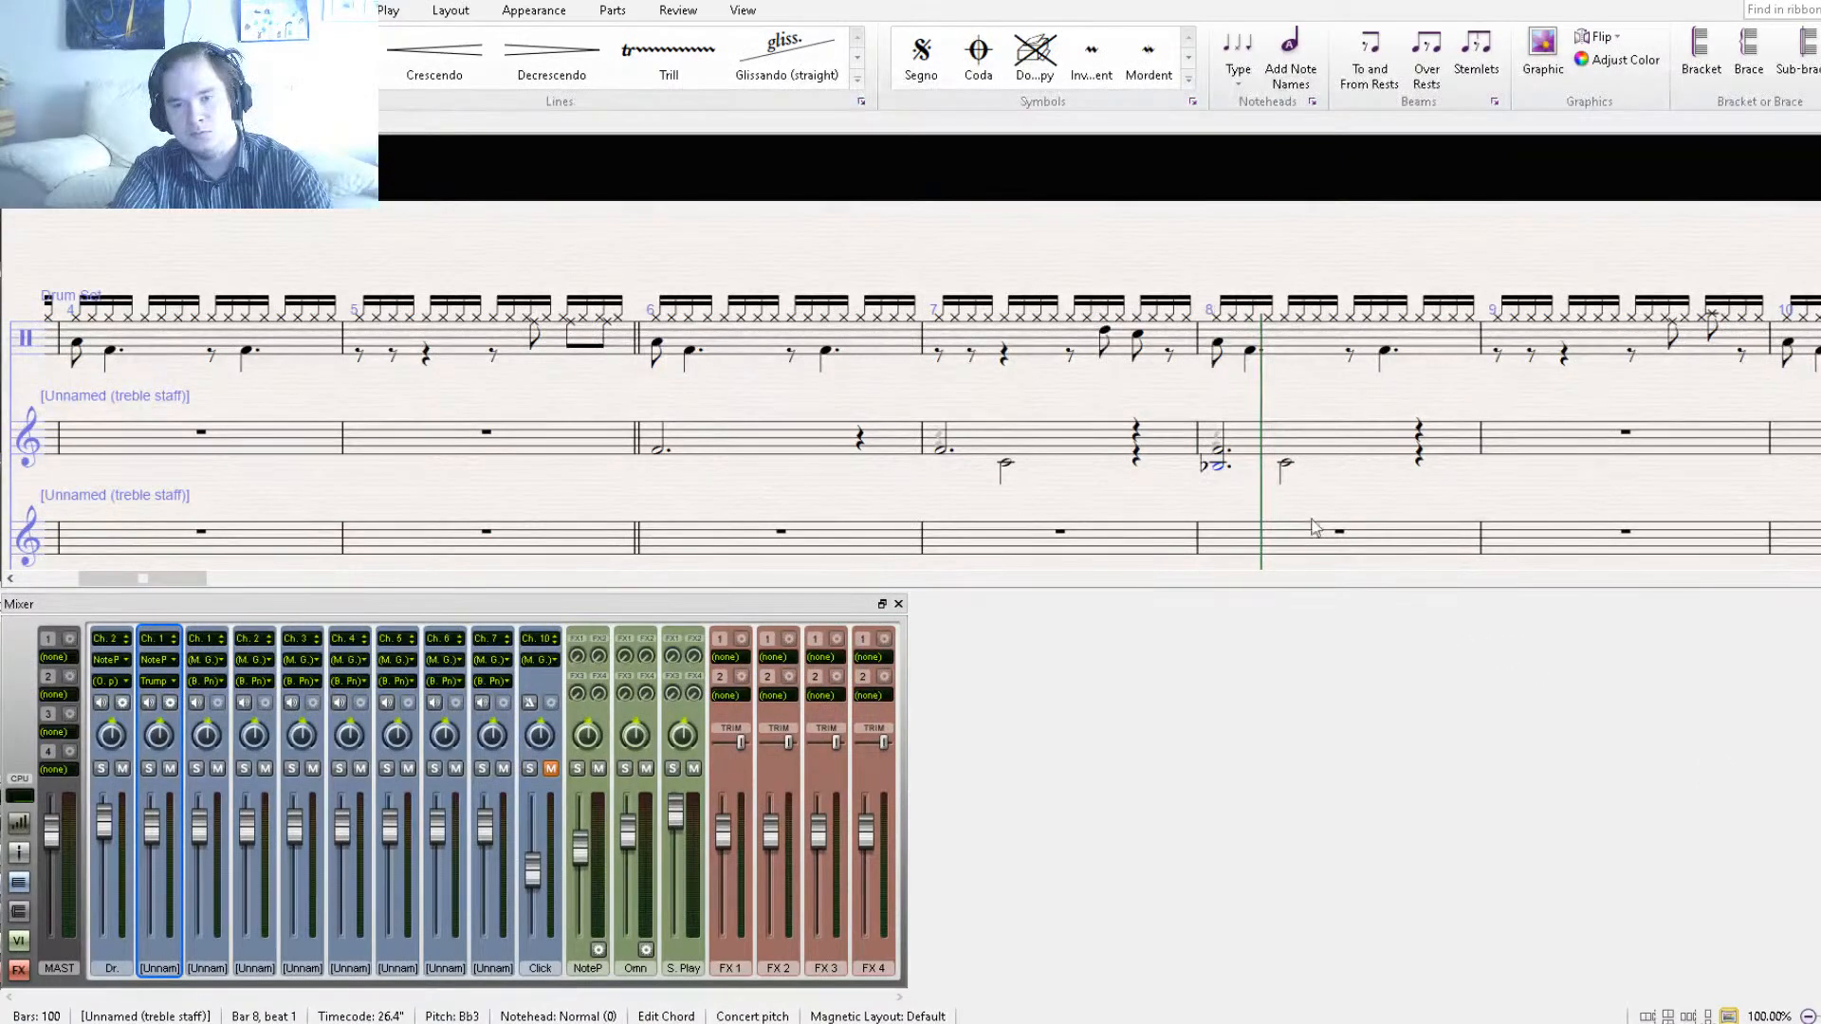
Delete the second-voice half note on beat 2 of bar 8, and clear the bar selection.
{"action": "left_click", "coordinate": [1286, 465]}
{"action": "key", "text": "Delete"}
{"action": "left_click_drag", "start_coordinate": [1288, 465], "coordinate": [1064, 367]}
{"action": "left_click", "coordinate": [990, 339]}
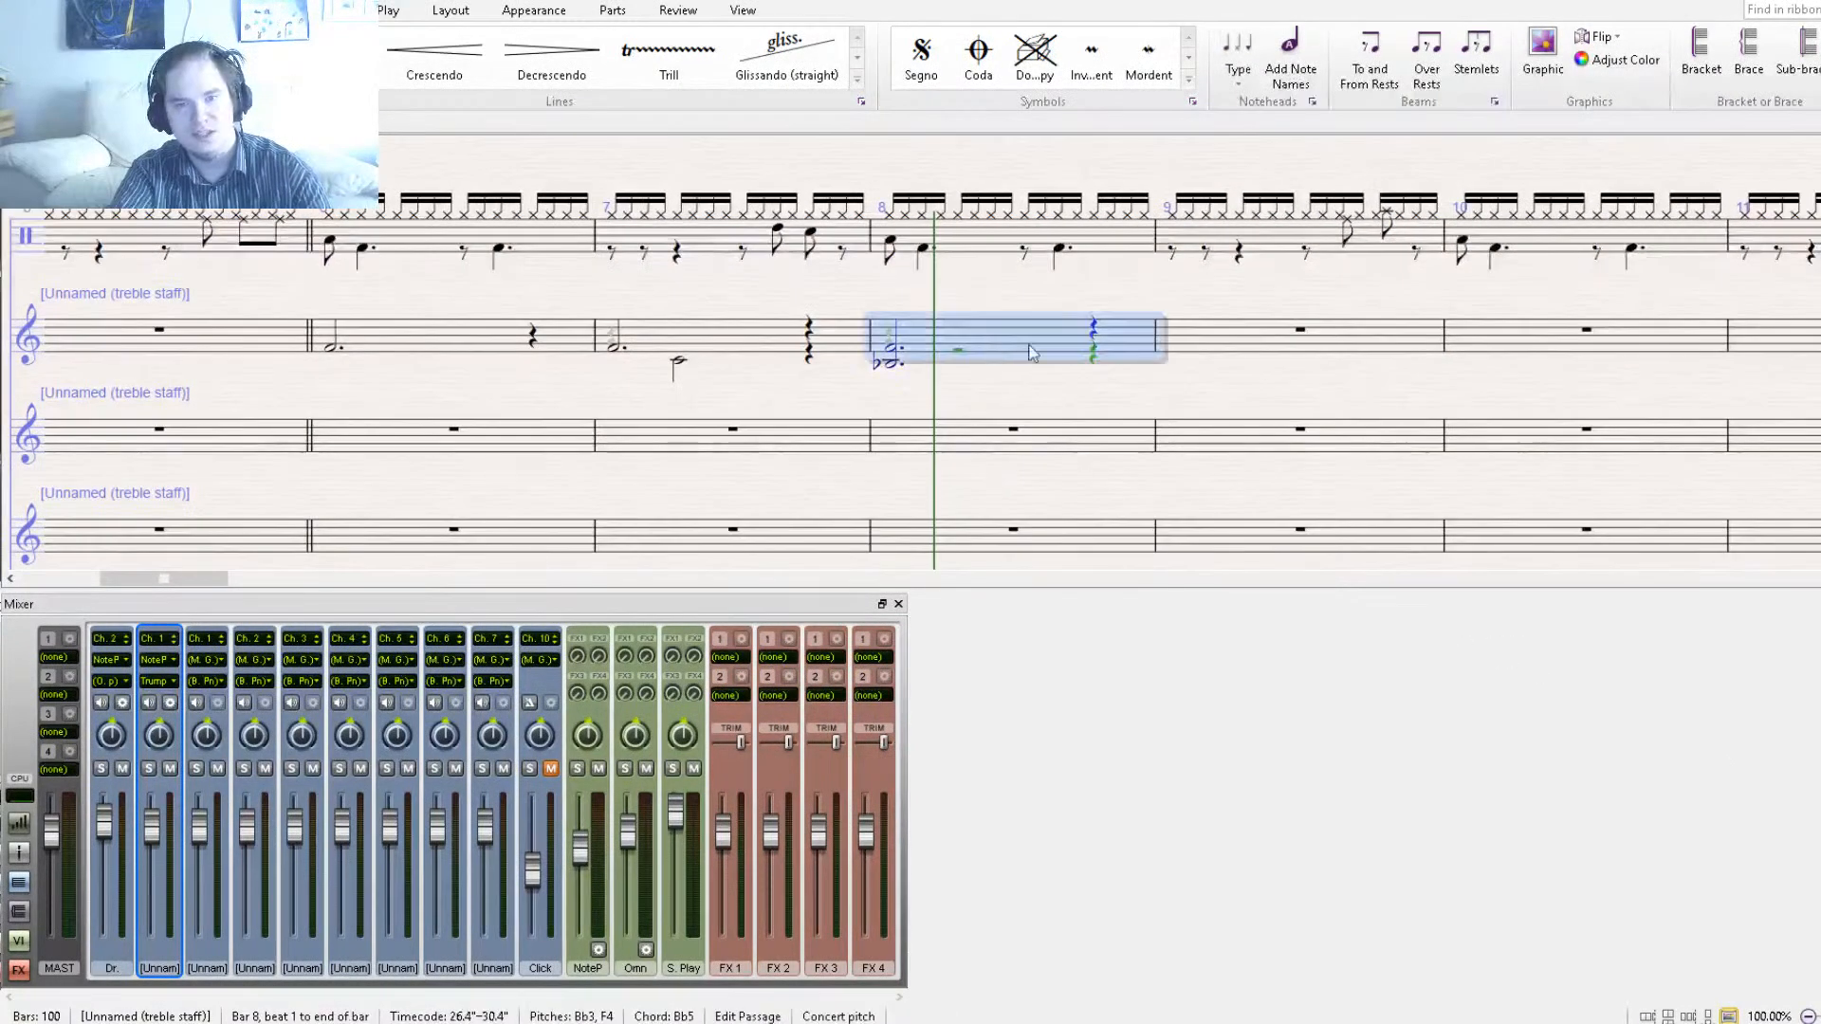
{"action": "key", "text": "Escape"}
{"action": "left_click", "coordinate": [953, 350]}
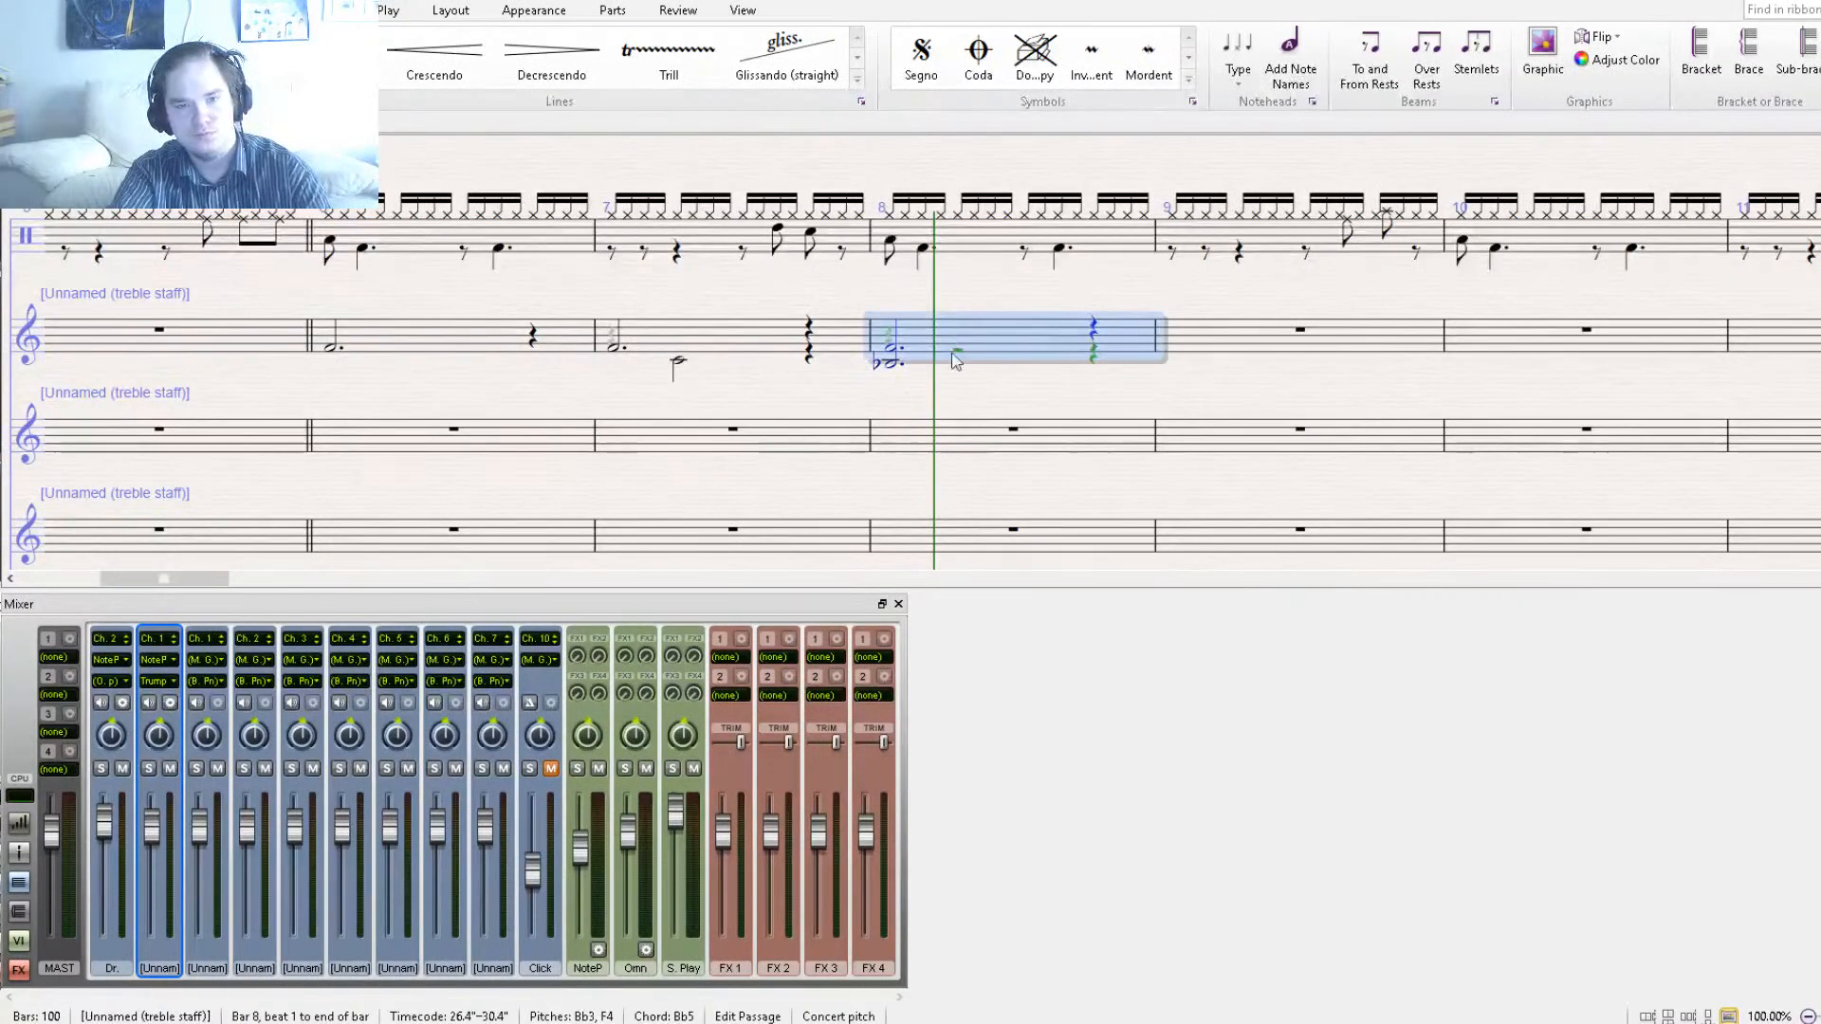
Lengthen the Bb3–F4 chord in bar 8 to whole notes and tie it forward into bar 9.
{"action": "left_click", "coordinate": [889, 360]}
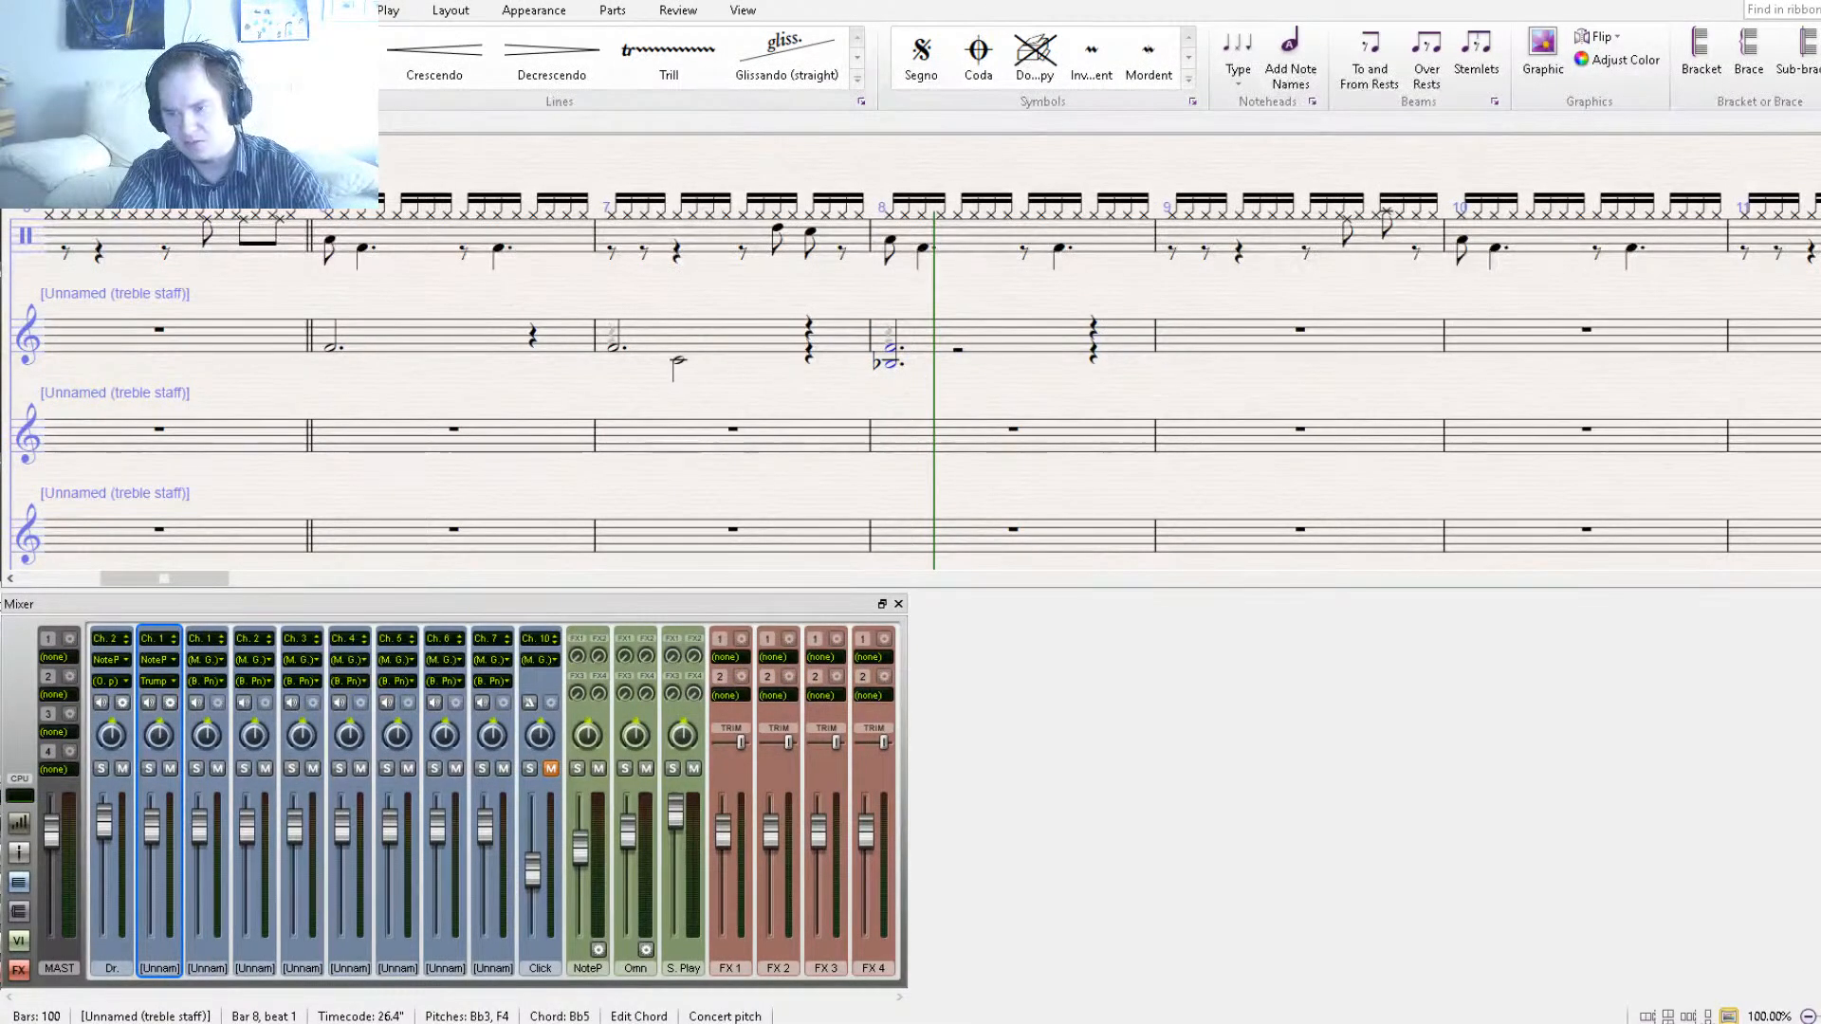
{"action": "key", "text": "KP_6"}
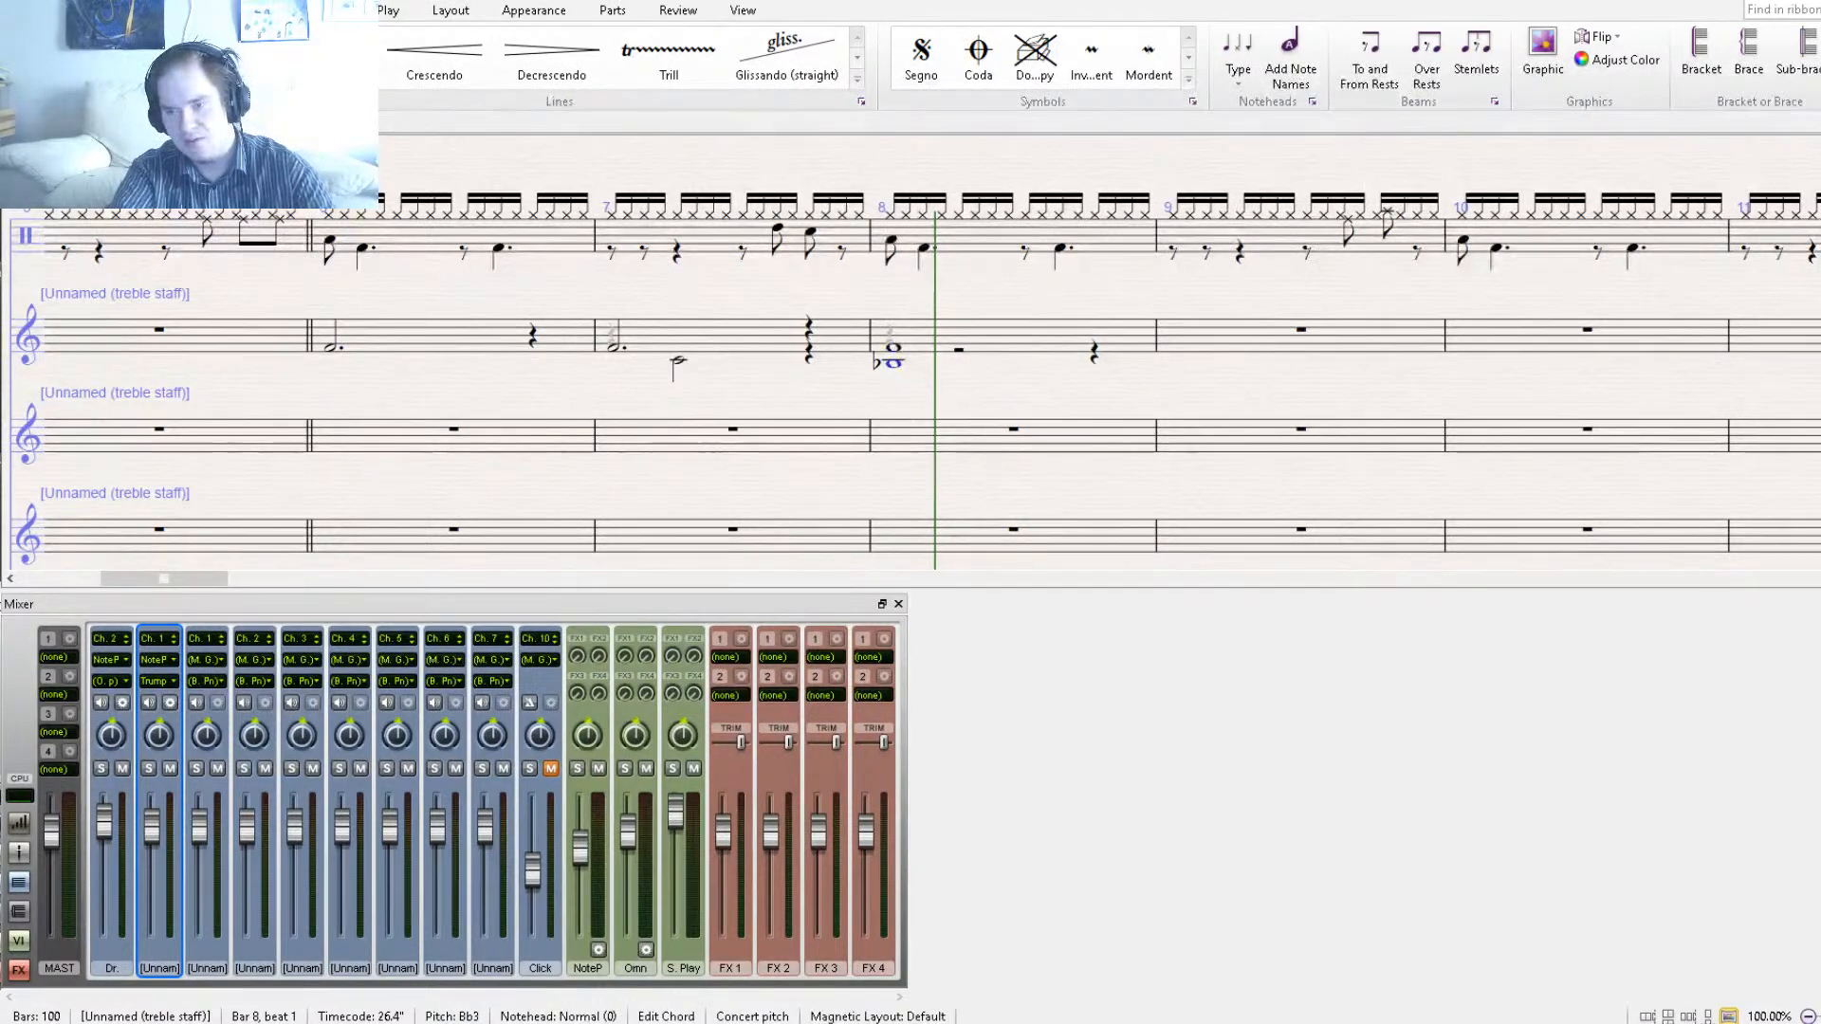
{"action": "key", "text": "KP_Enter"}
{"action": "key", "text": "Escape"}
Delete the leftover second-voice half rest and quarter rest in bar 8.
{"action": "left_click", "coordinate": [958, 350]}
{"action": "key", "text": "Delete"}
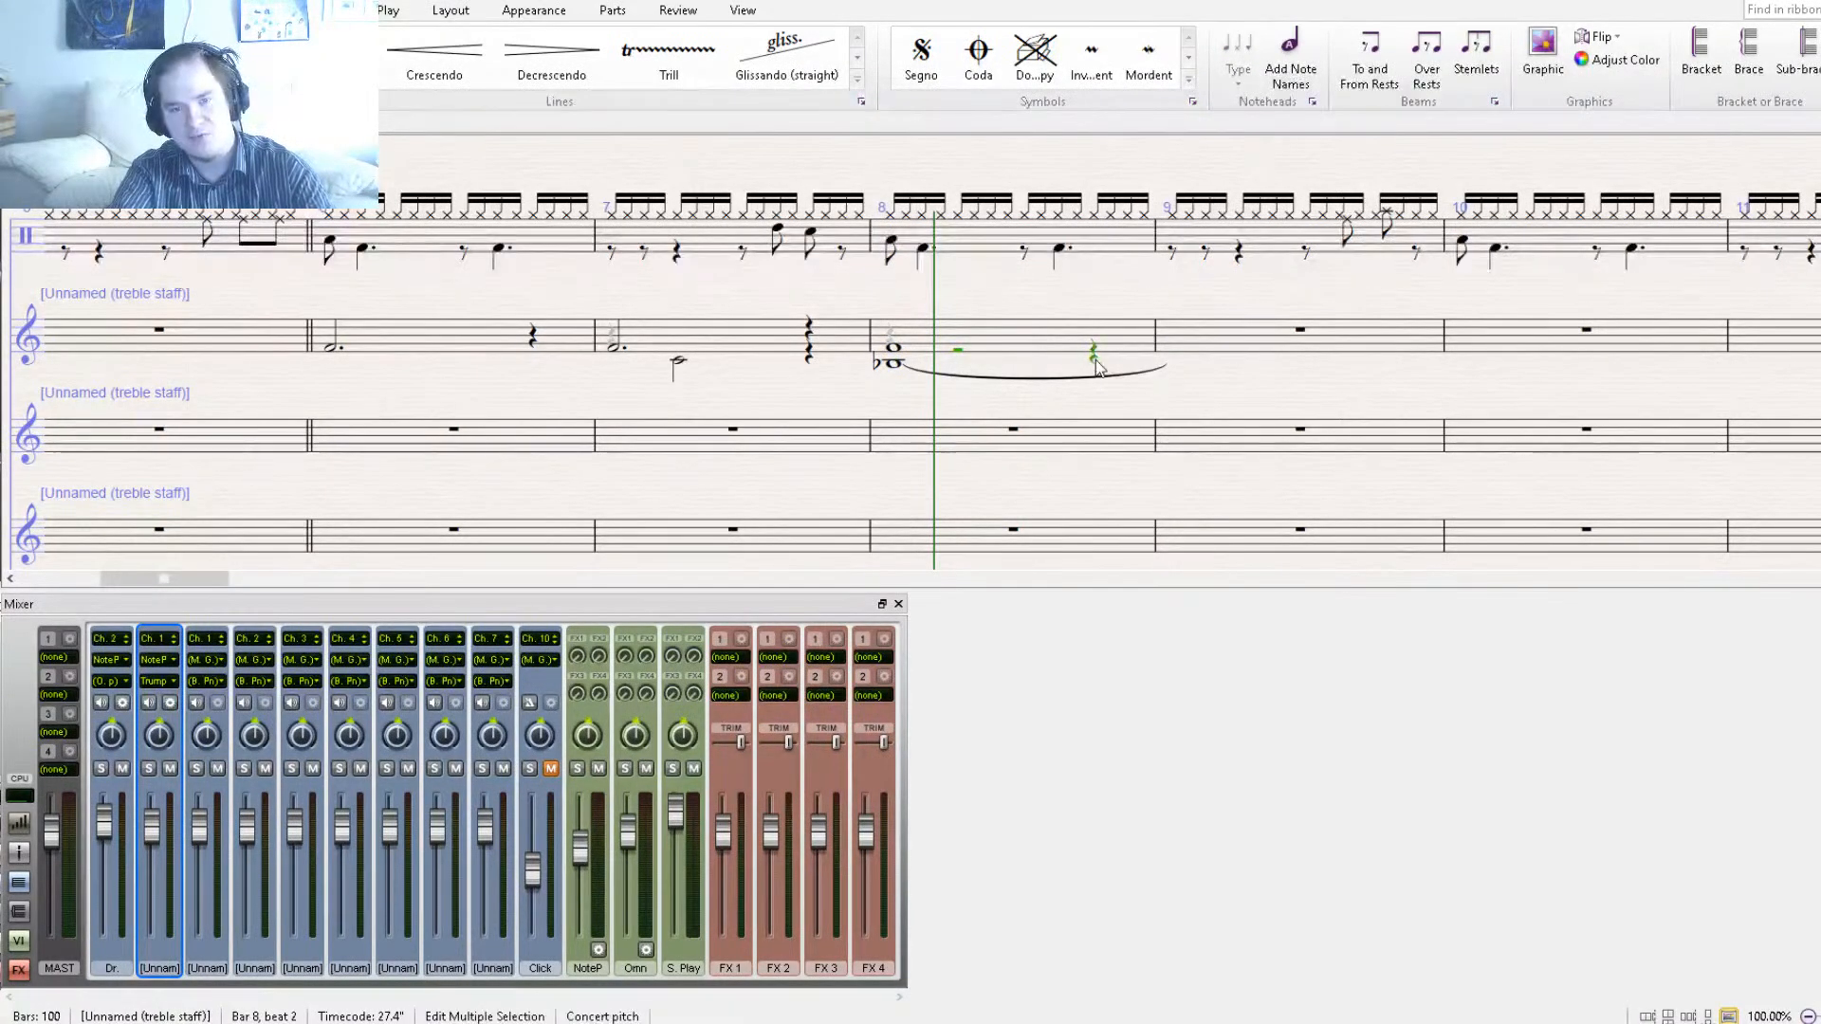
{"action": "key", "text": "Escape"}
Copy bar 8 of the first unnamed treble staff into bar 9 and shorten the copied chord to dotted half notes.
{"action": "left_click", "coordinate": [1011, 344]}
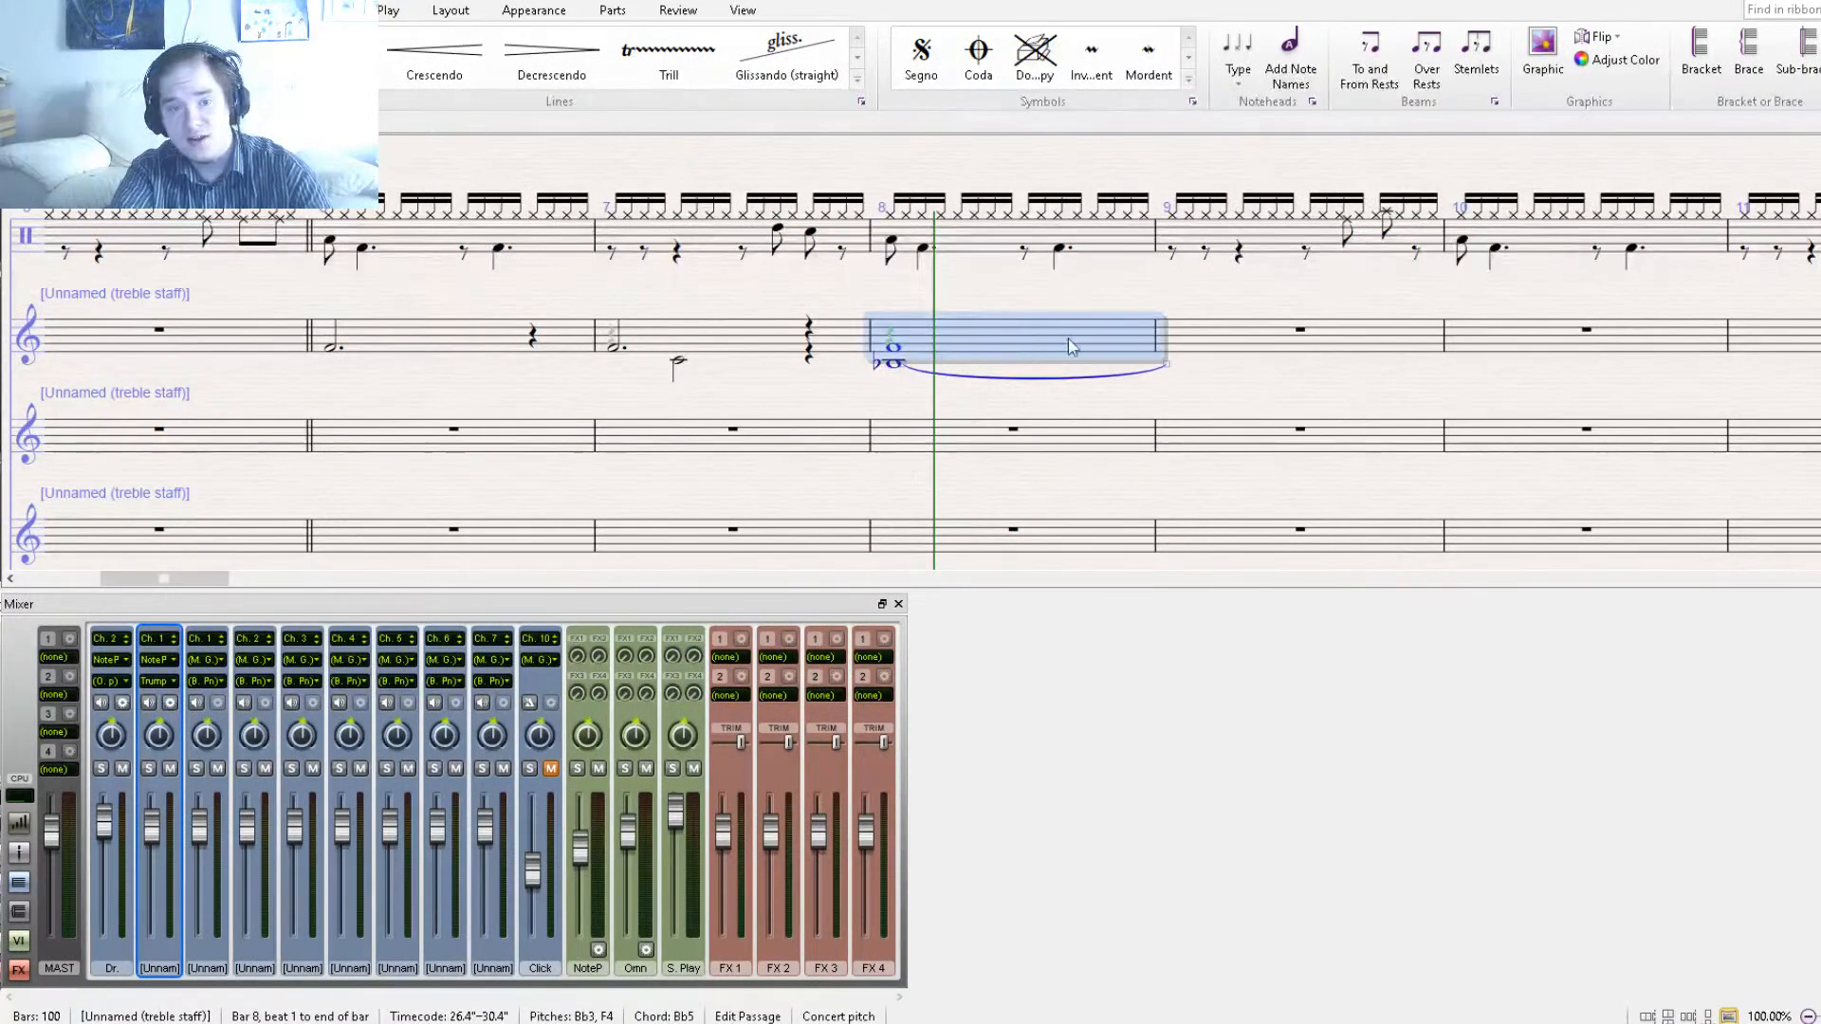
{"action": "left_click", "coordinate": [1221, 342], "text": "alt"}
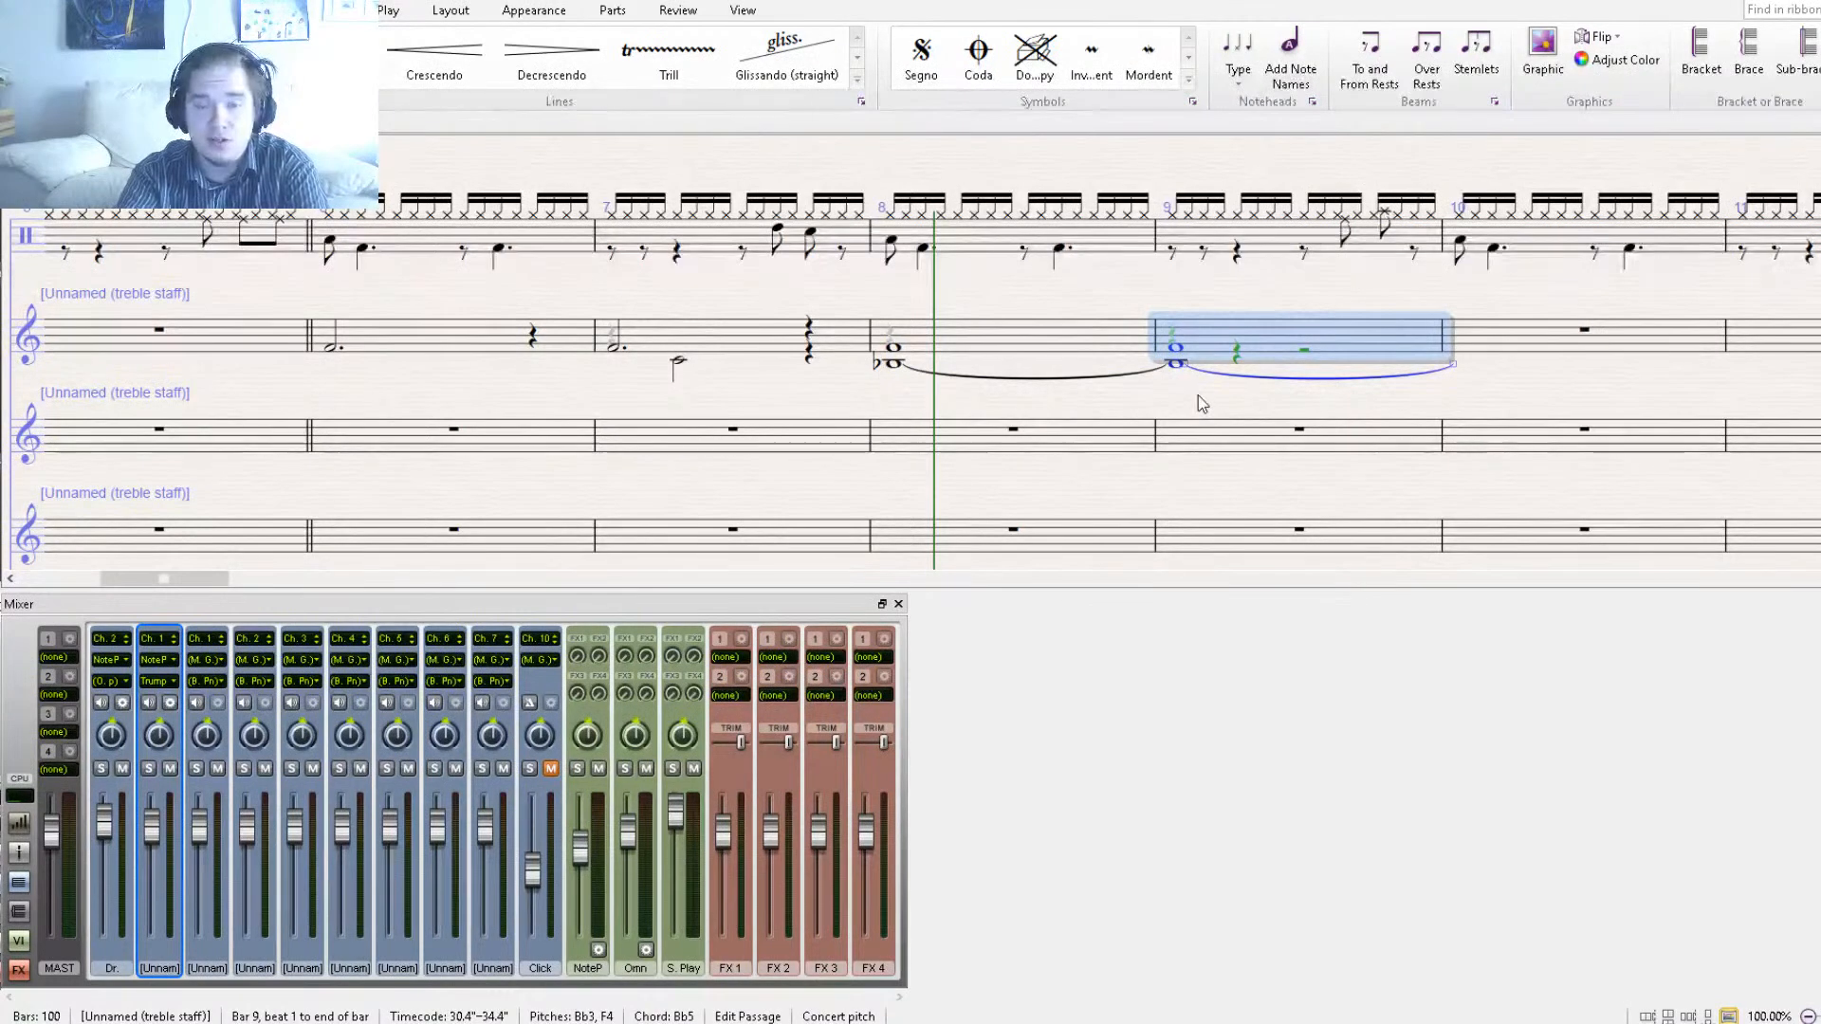
{"action": "left_click_drag", "start_coordinate": [1198, 397], "coordinate": [1188, 401]}
{"action": "left_click", "coordinate": [1175, 374]}
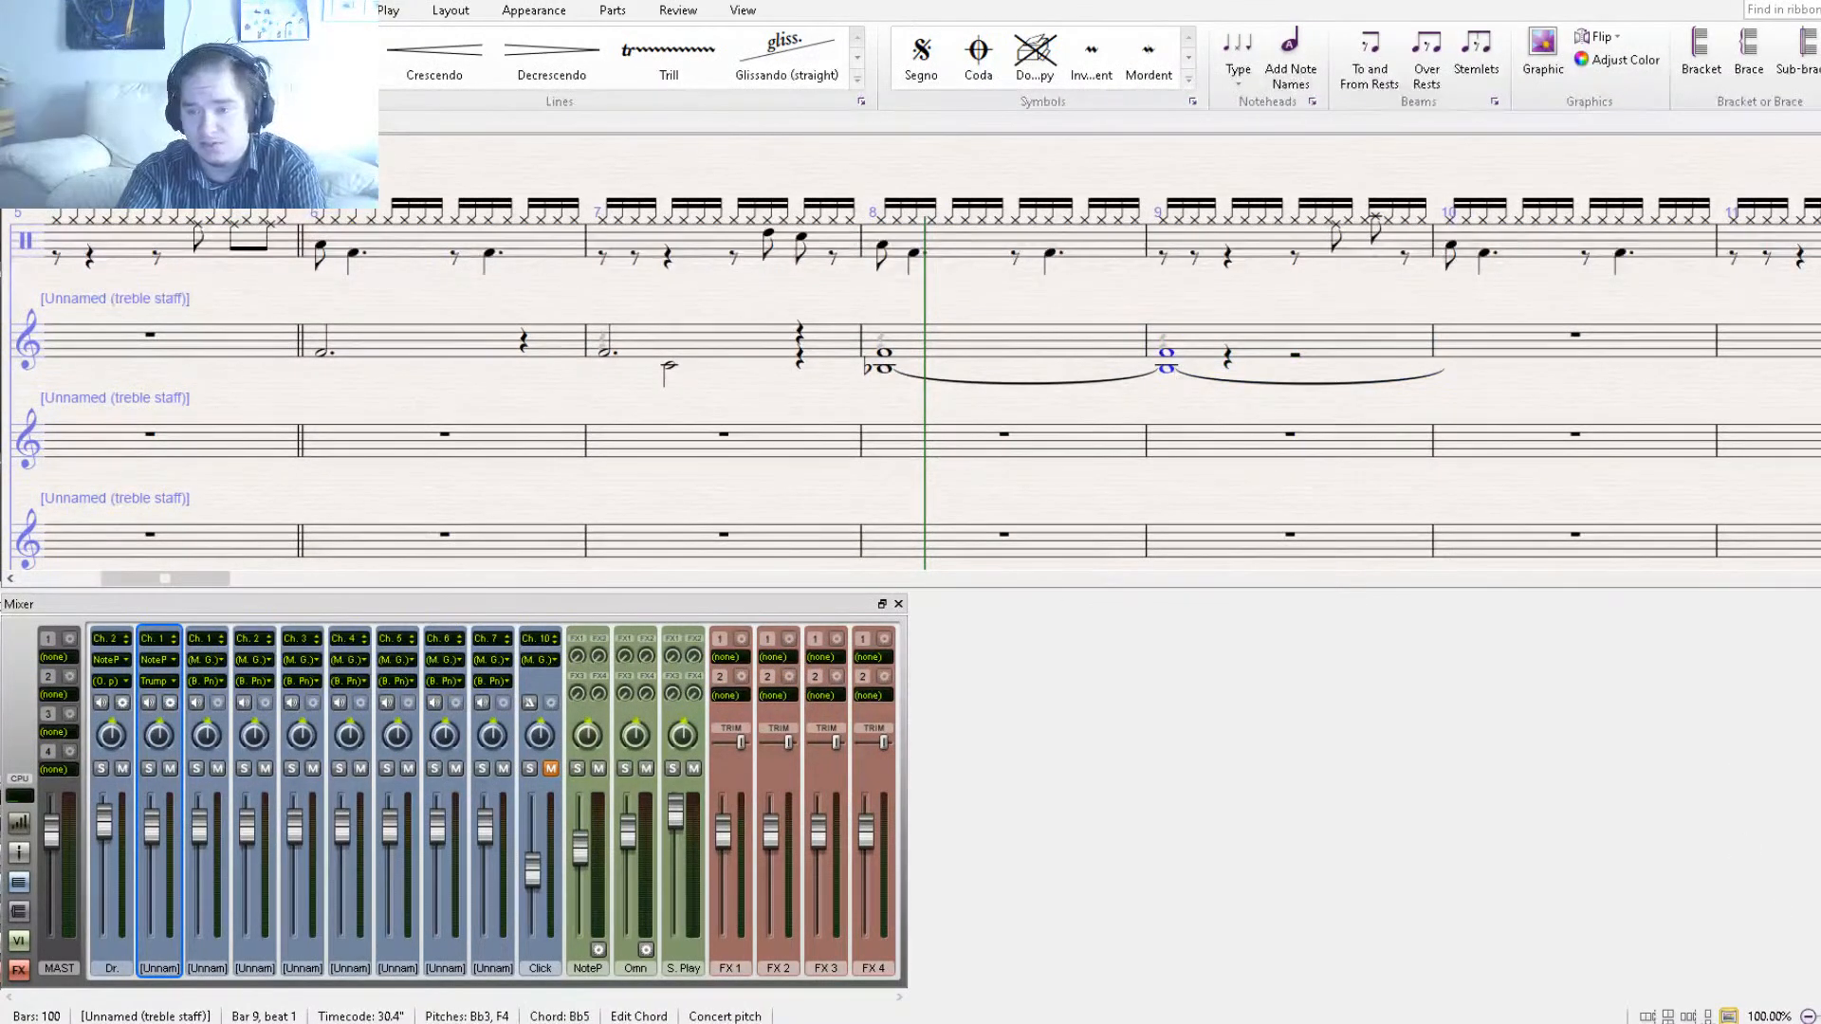
{"action": "key", "text": "KP_5"}
{"action": "key", "text": "KP_Decimal"}
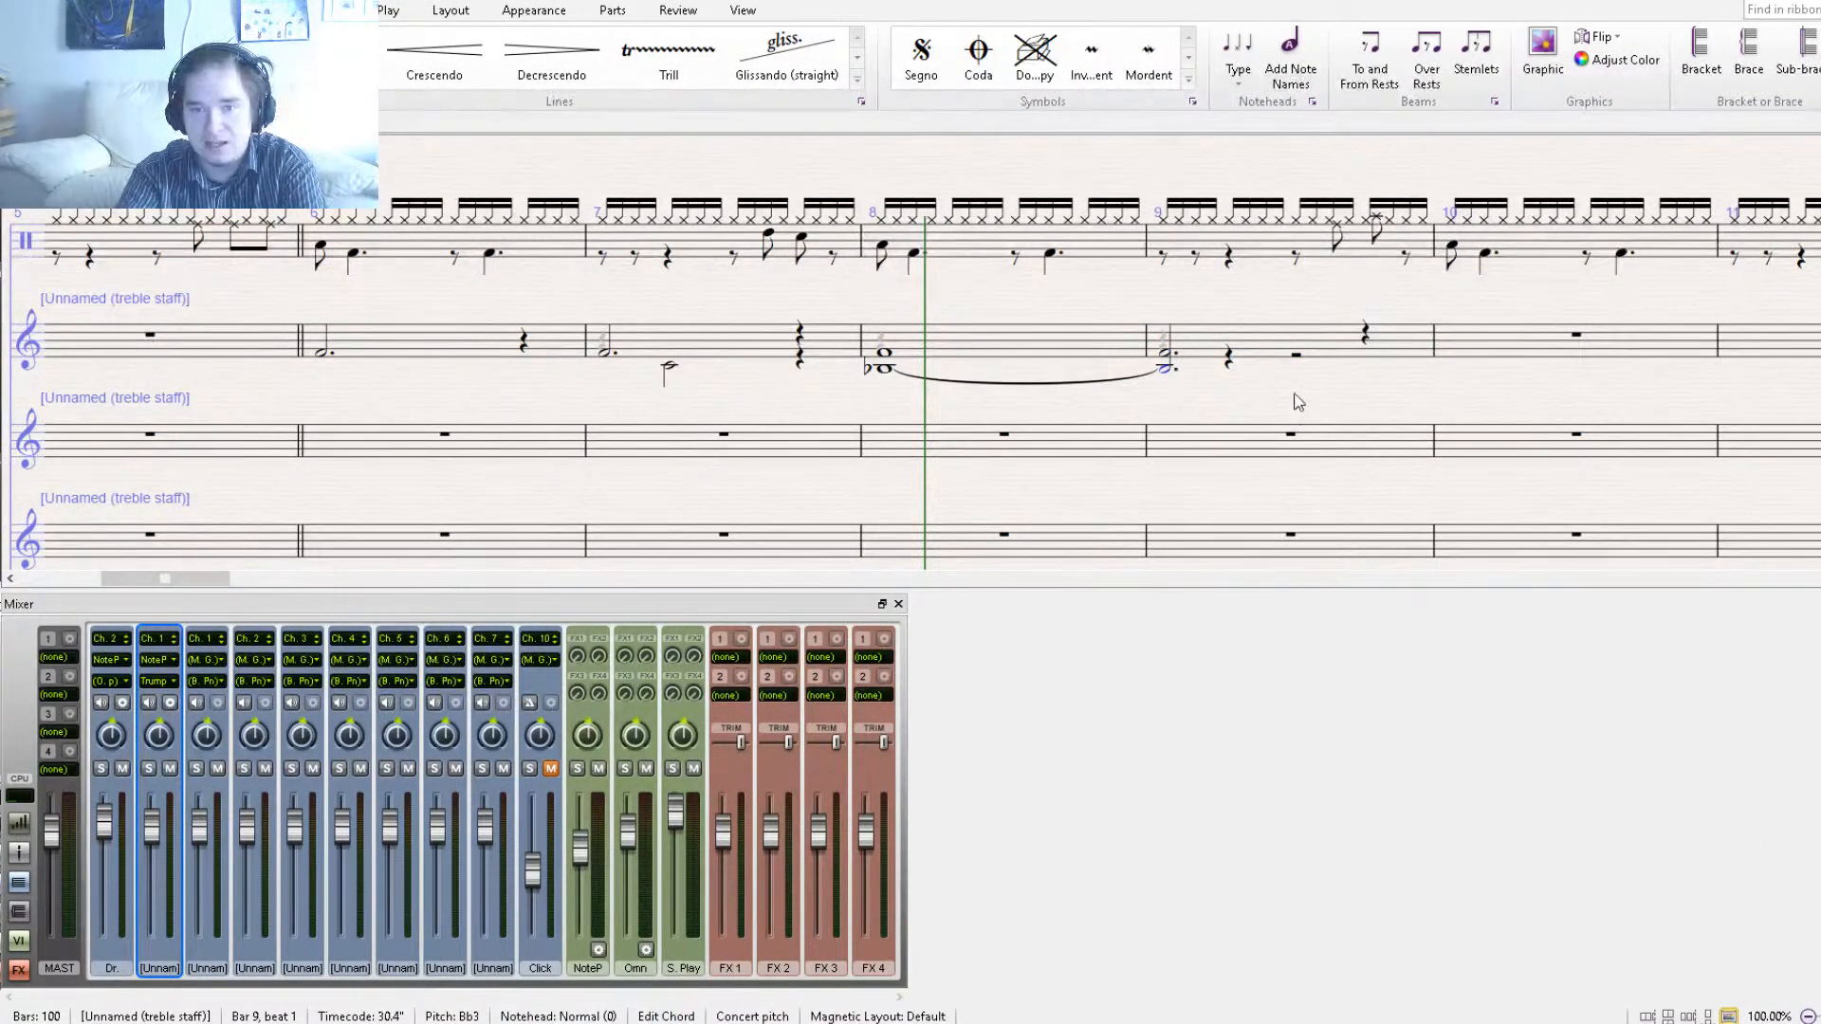
Delete the leftover second-voice quarter rest and half rest in bar 9 of the first unnamed treble staff.
{"action": "left_click", "coordinate": [1231, 371]}
{"action": "left_click", "coordinate": [1230, 359]}
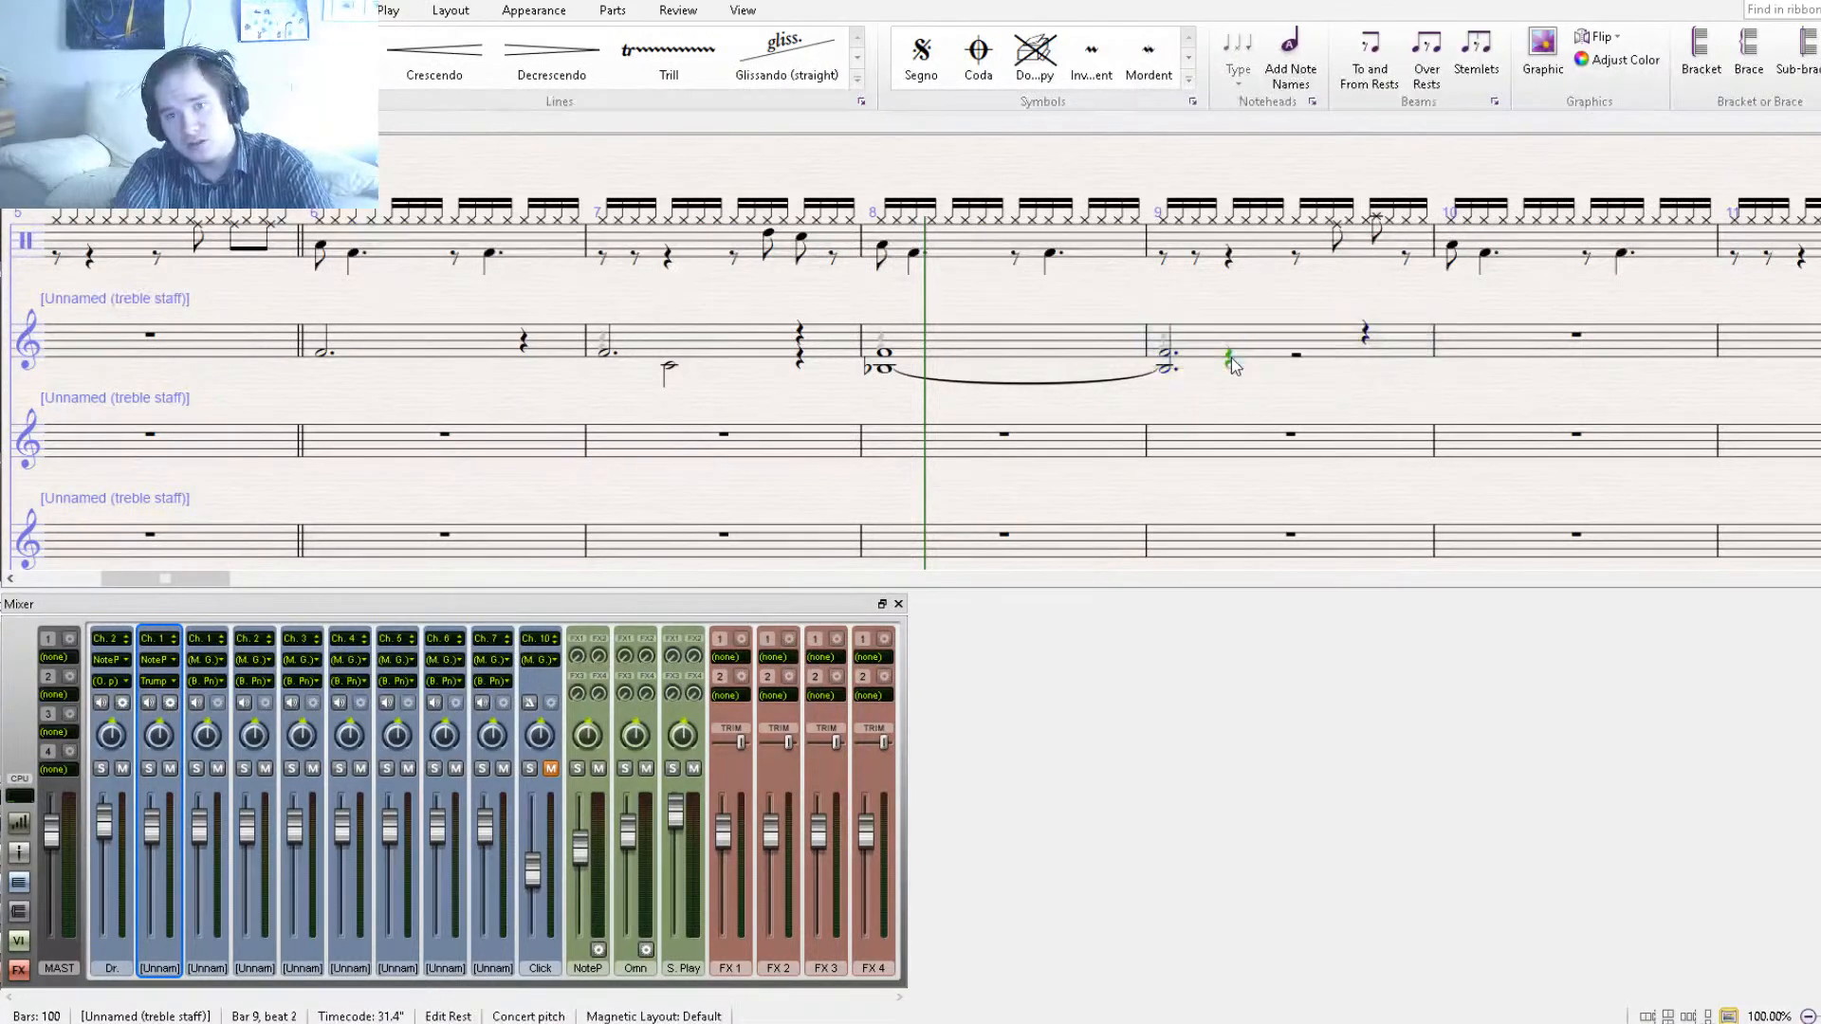
{"action": "key", "text": "Delete"}
{"action": "key", "text": "Delete"}
{"action": "key", "text": "Escape"}
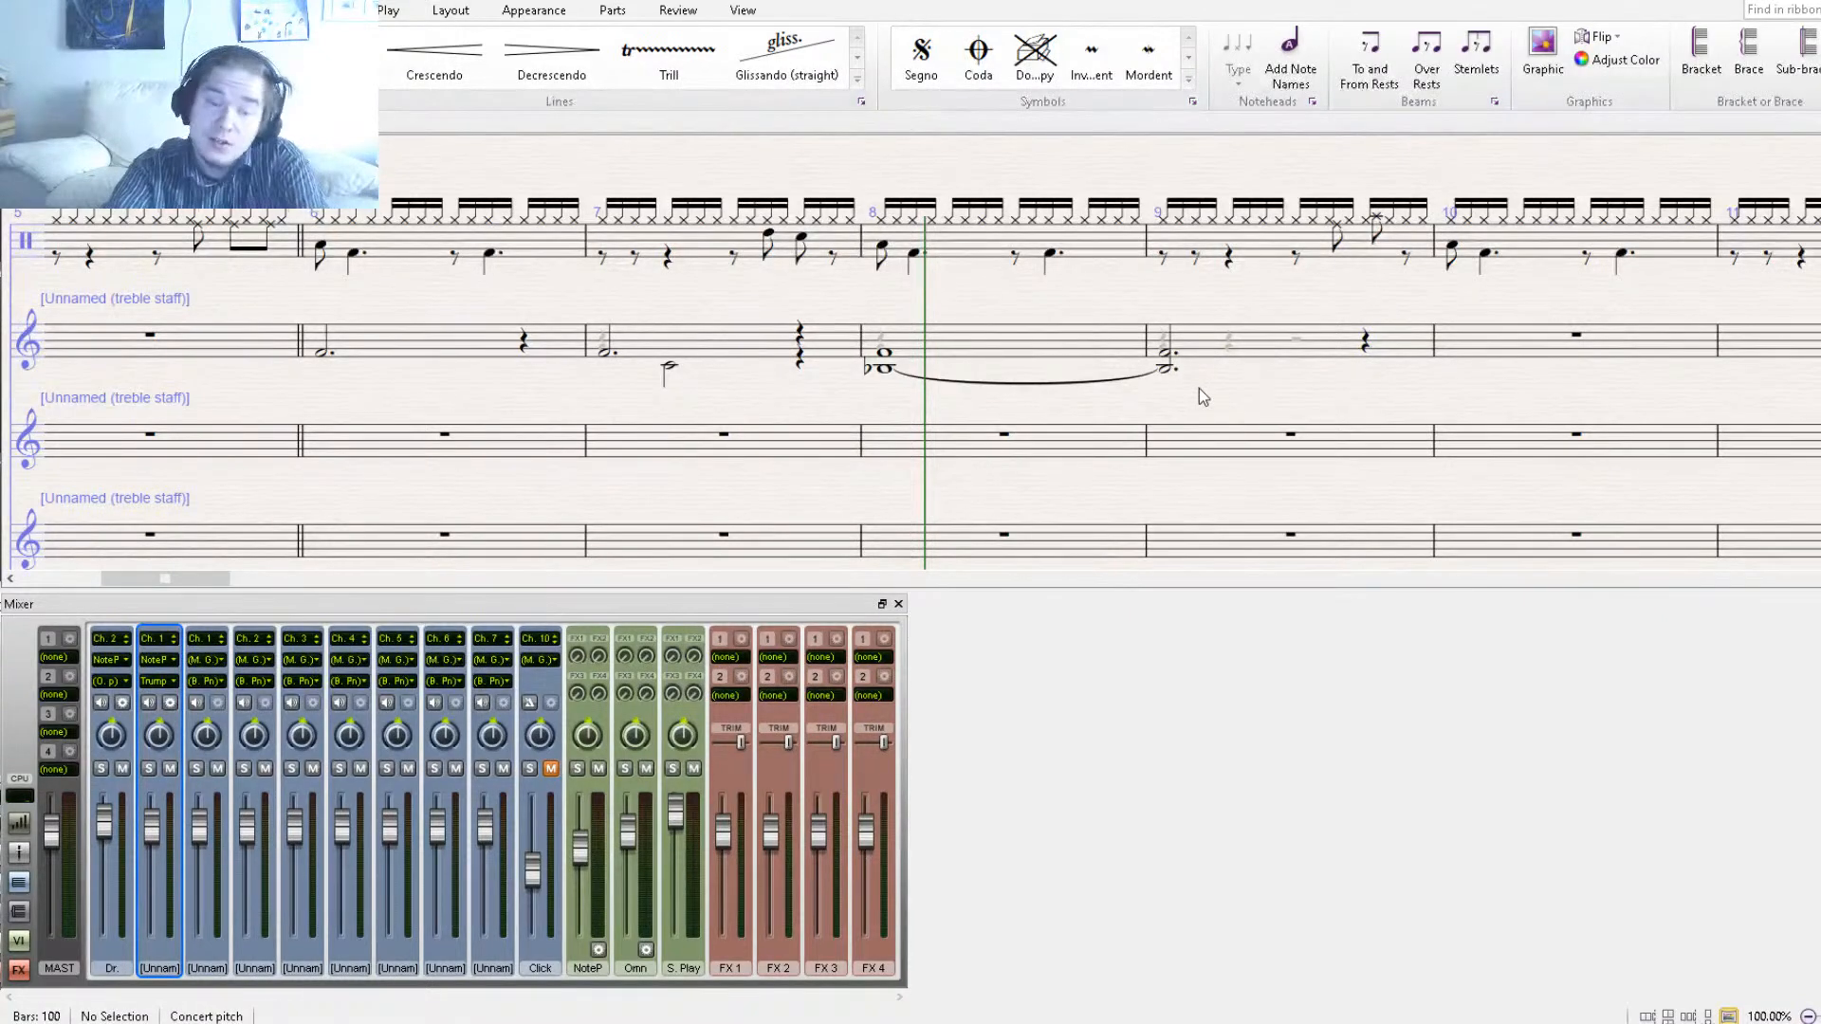
Delete the second-voice quarter rest on beat 4 of bar 7 in the first unnamed treble staff.
{"action": "left_click_drag", "start_coordinate": [1163, 396], "coordinate": [1351, 394]}
{"action": "left_click", "coordinate": [989, 356]}
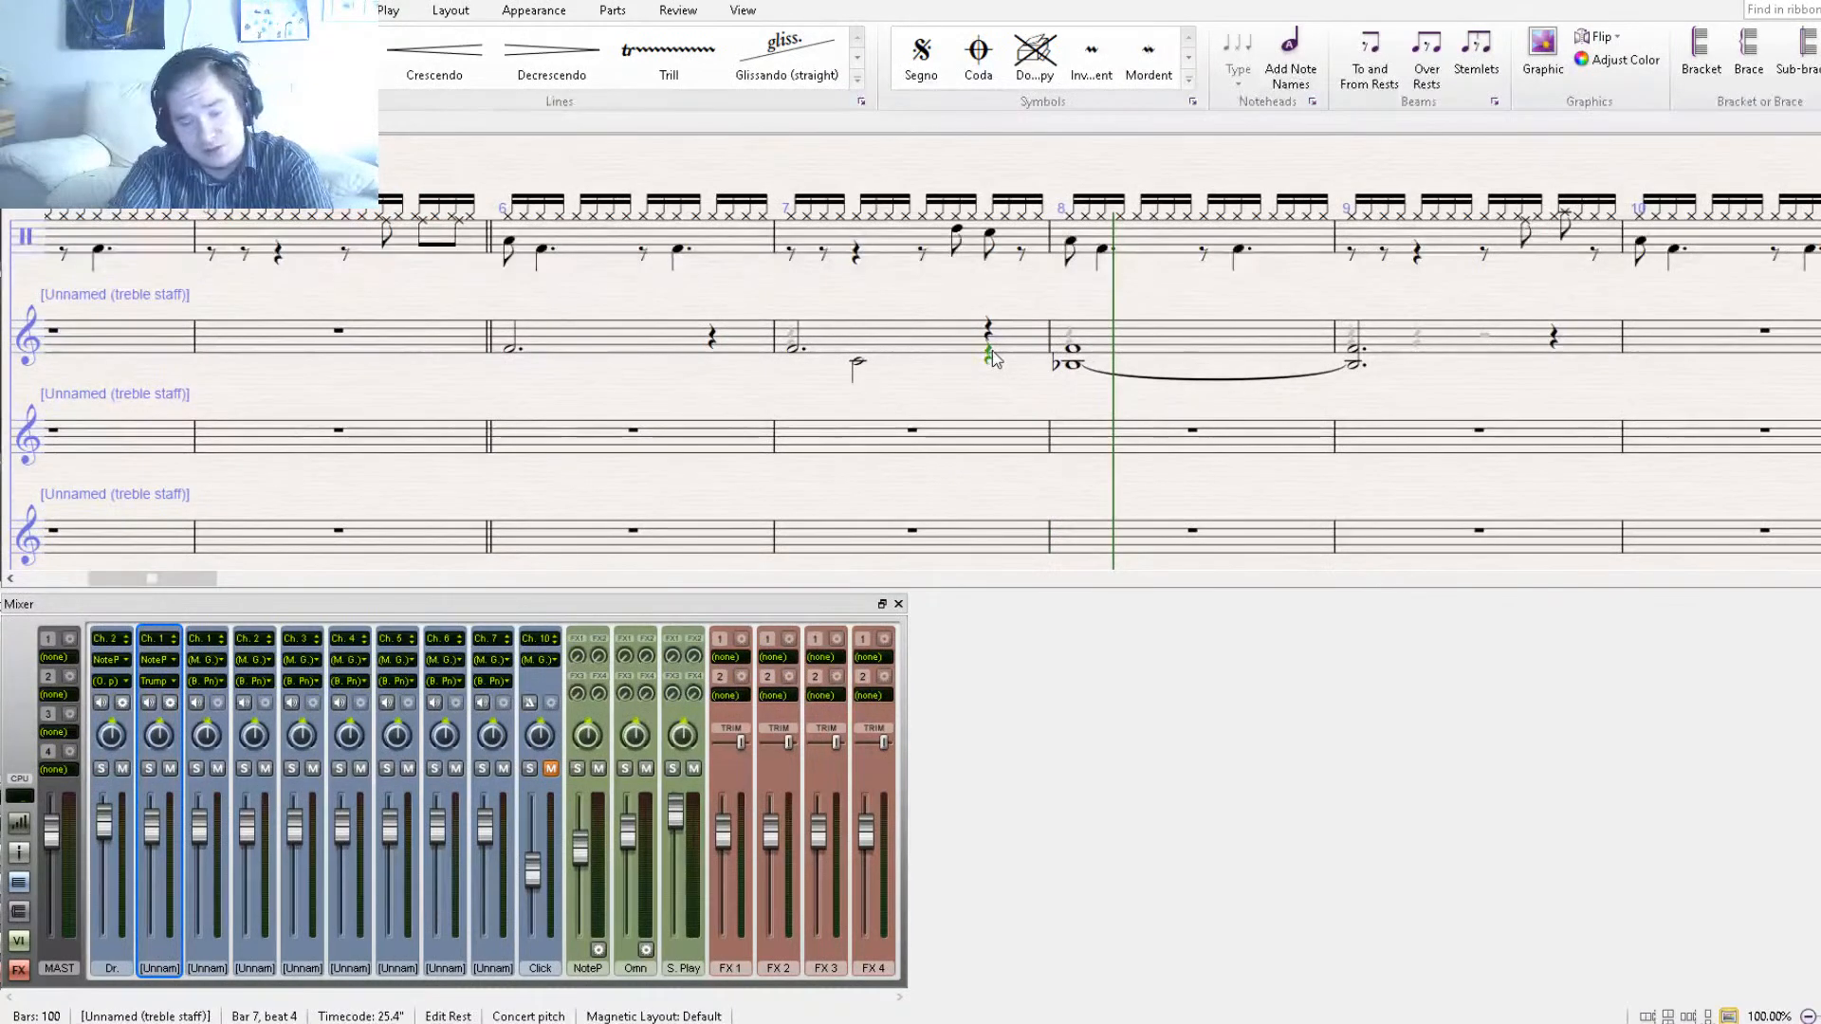
{"action": "key", "text": "Delete"}
{"action": "left_click", "coordinate": [1063, 376]}
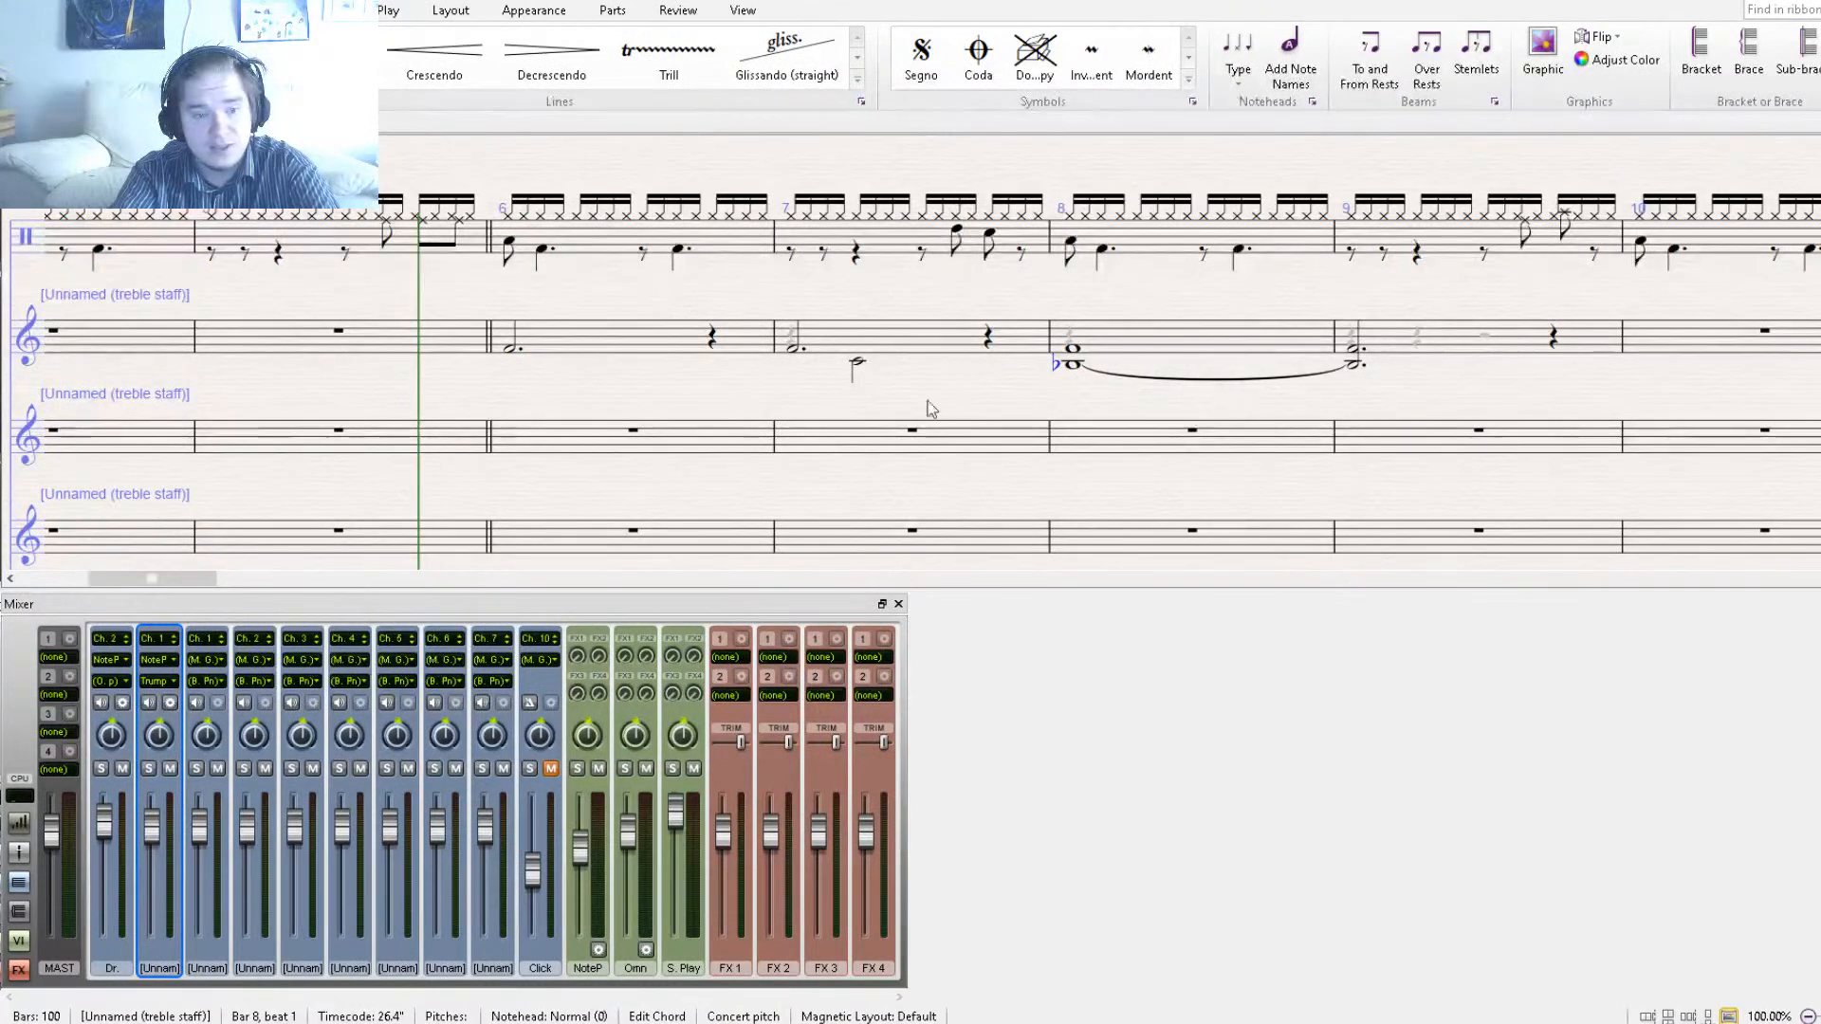
Set the second unnamed treble staff's playback device to NotePerformer in the Mixer, and close the Mixer.
{"action": "left_click", "coordinate": [209, 661]}
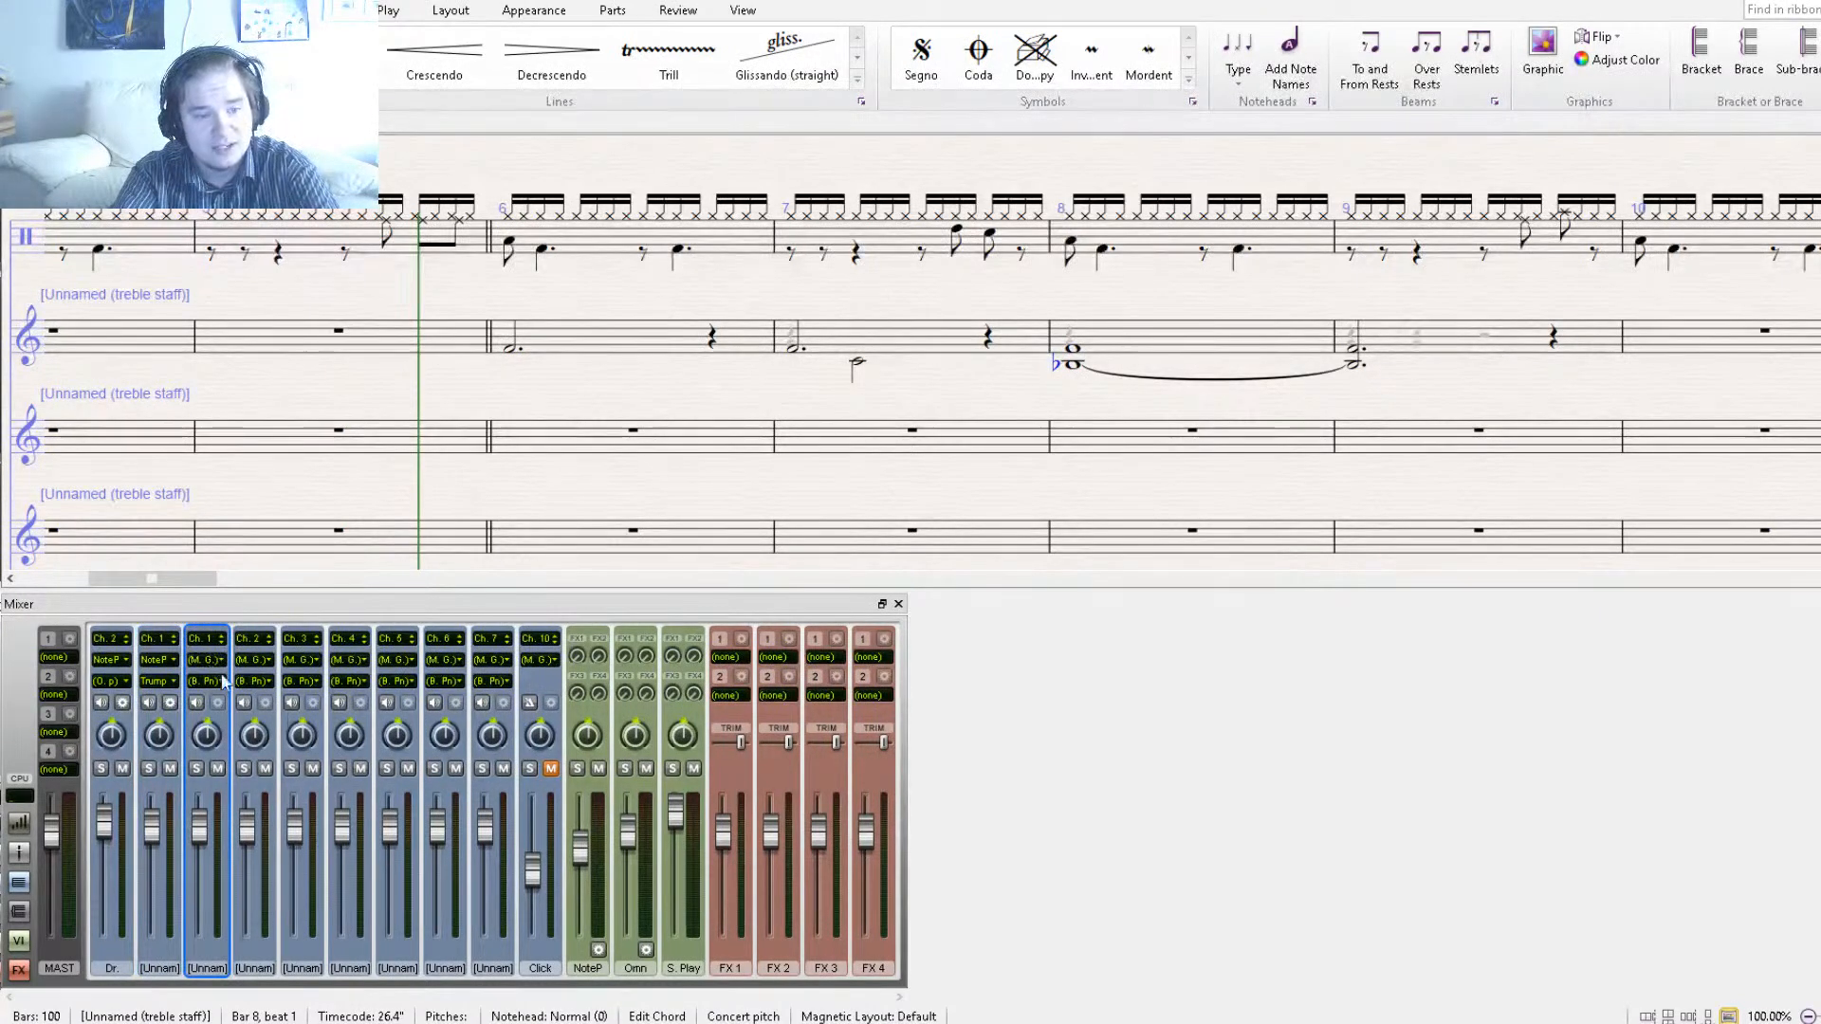
{"action": "left_click", "coordinate": [244, 713]}
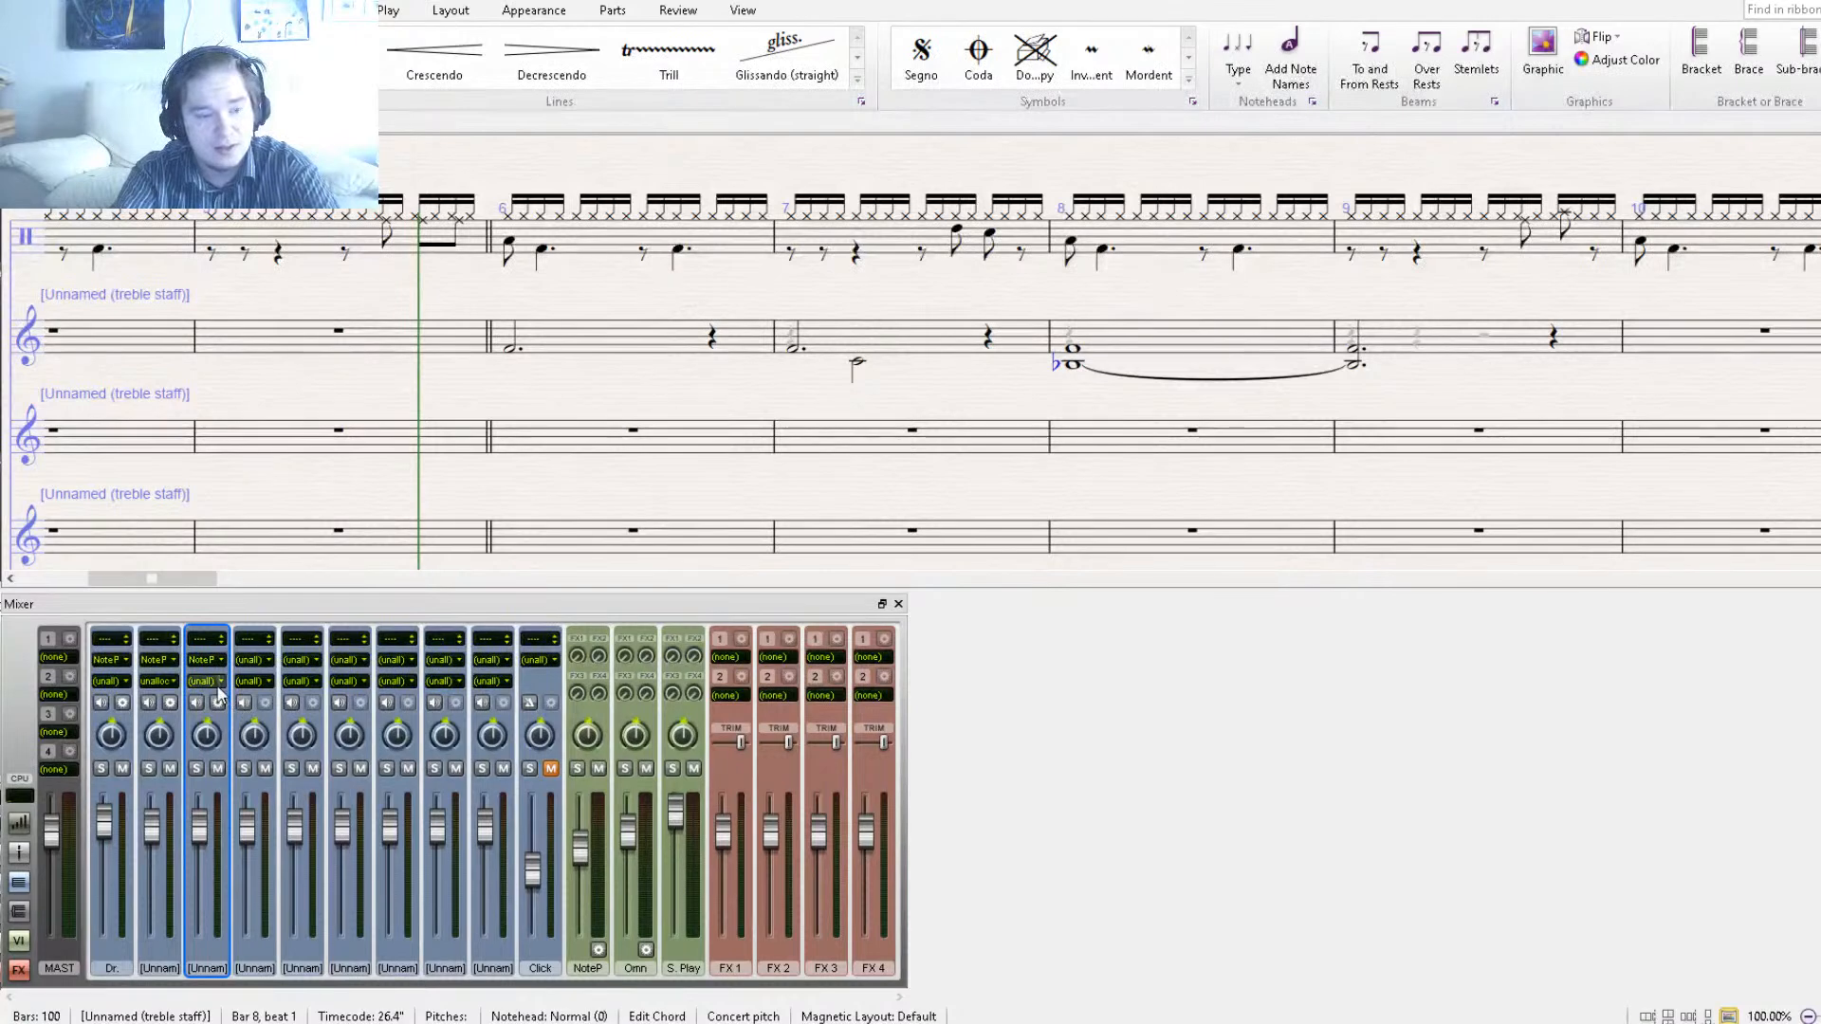
{"action": "left_click", "coordinate": [216, 685]}
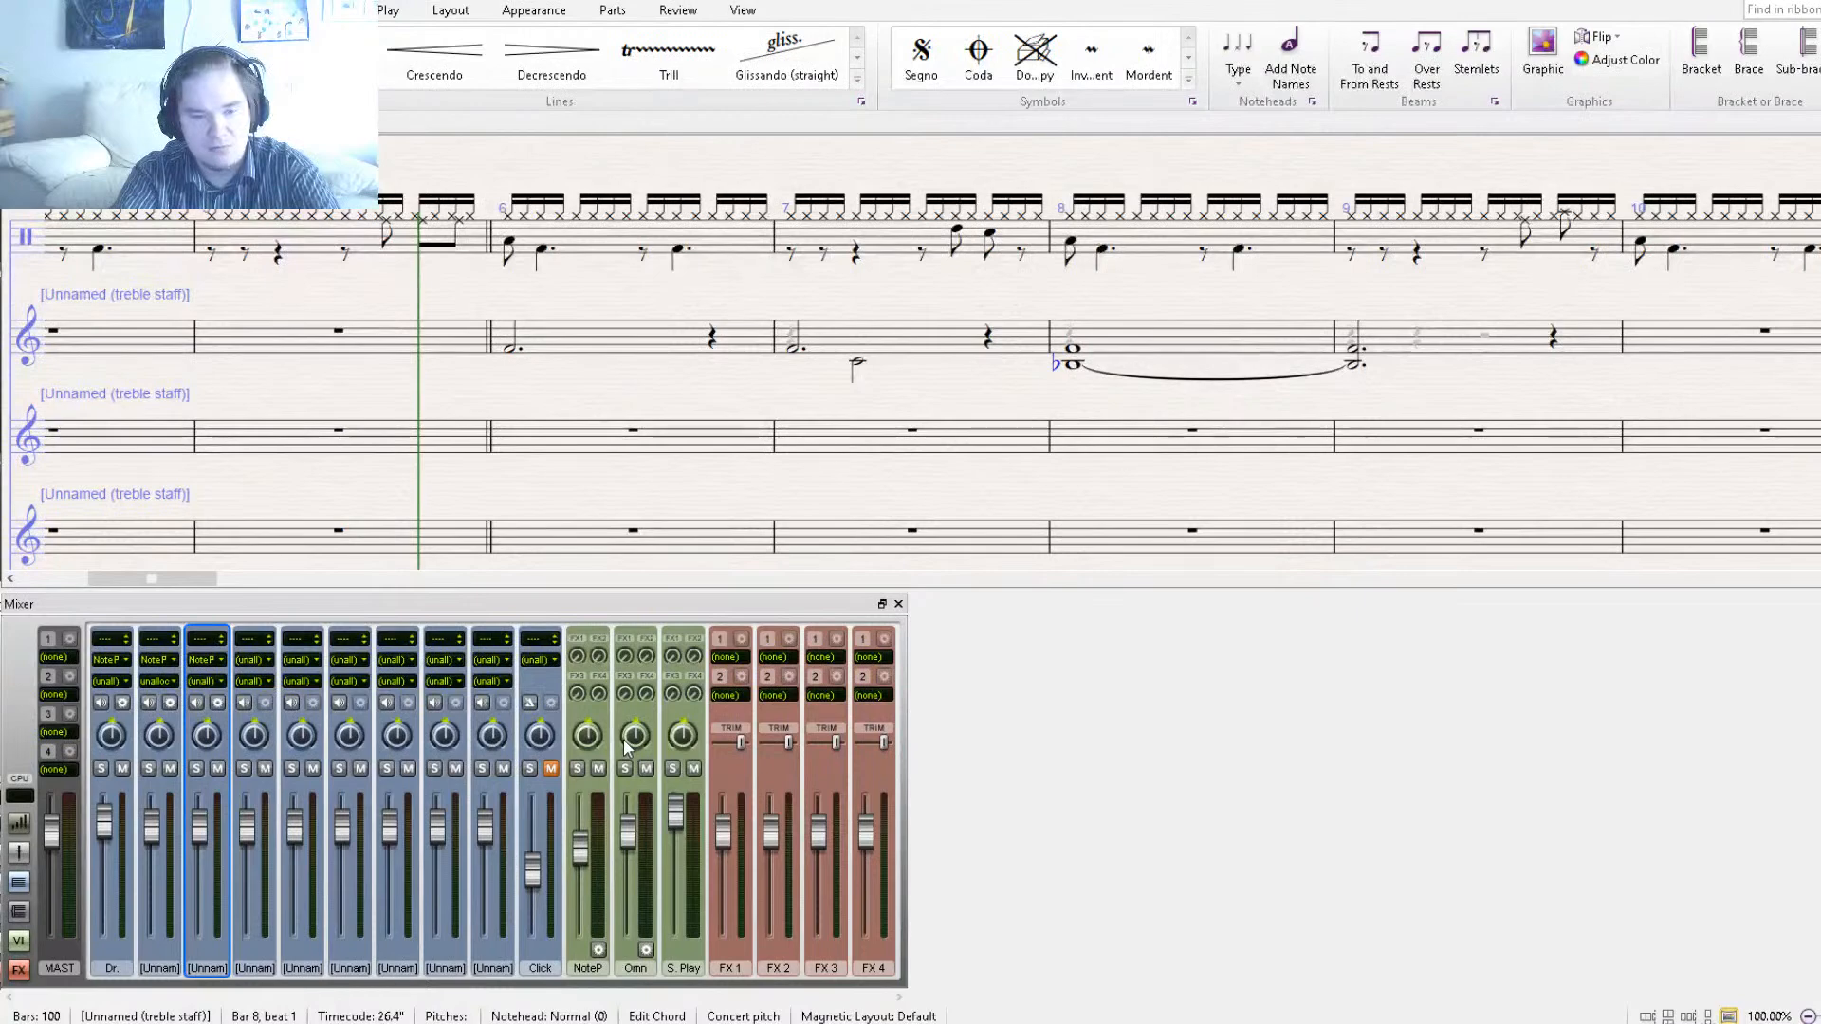
{"action": "left_click", "coordinate": [898, 604]}
{"action": "left_click_drag", "start_coordinate": [758, 403], "coordinate": [718, 605]}
{"action": "key", "text": "Escape"}
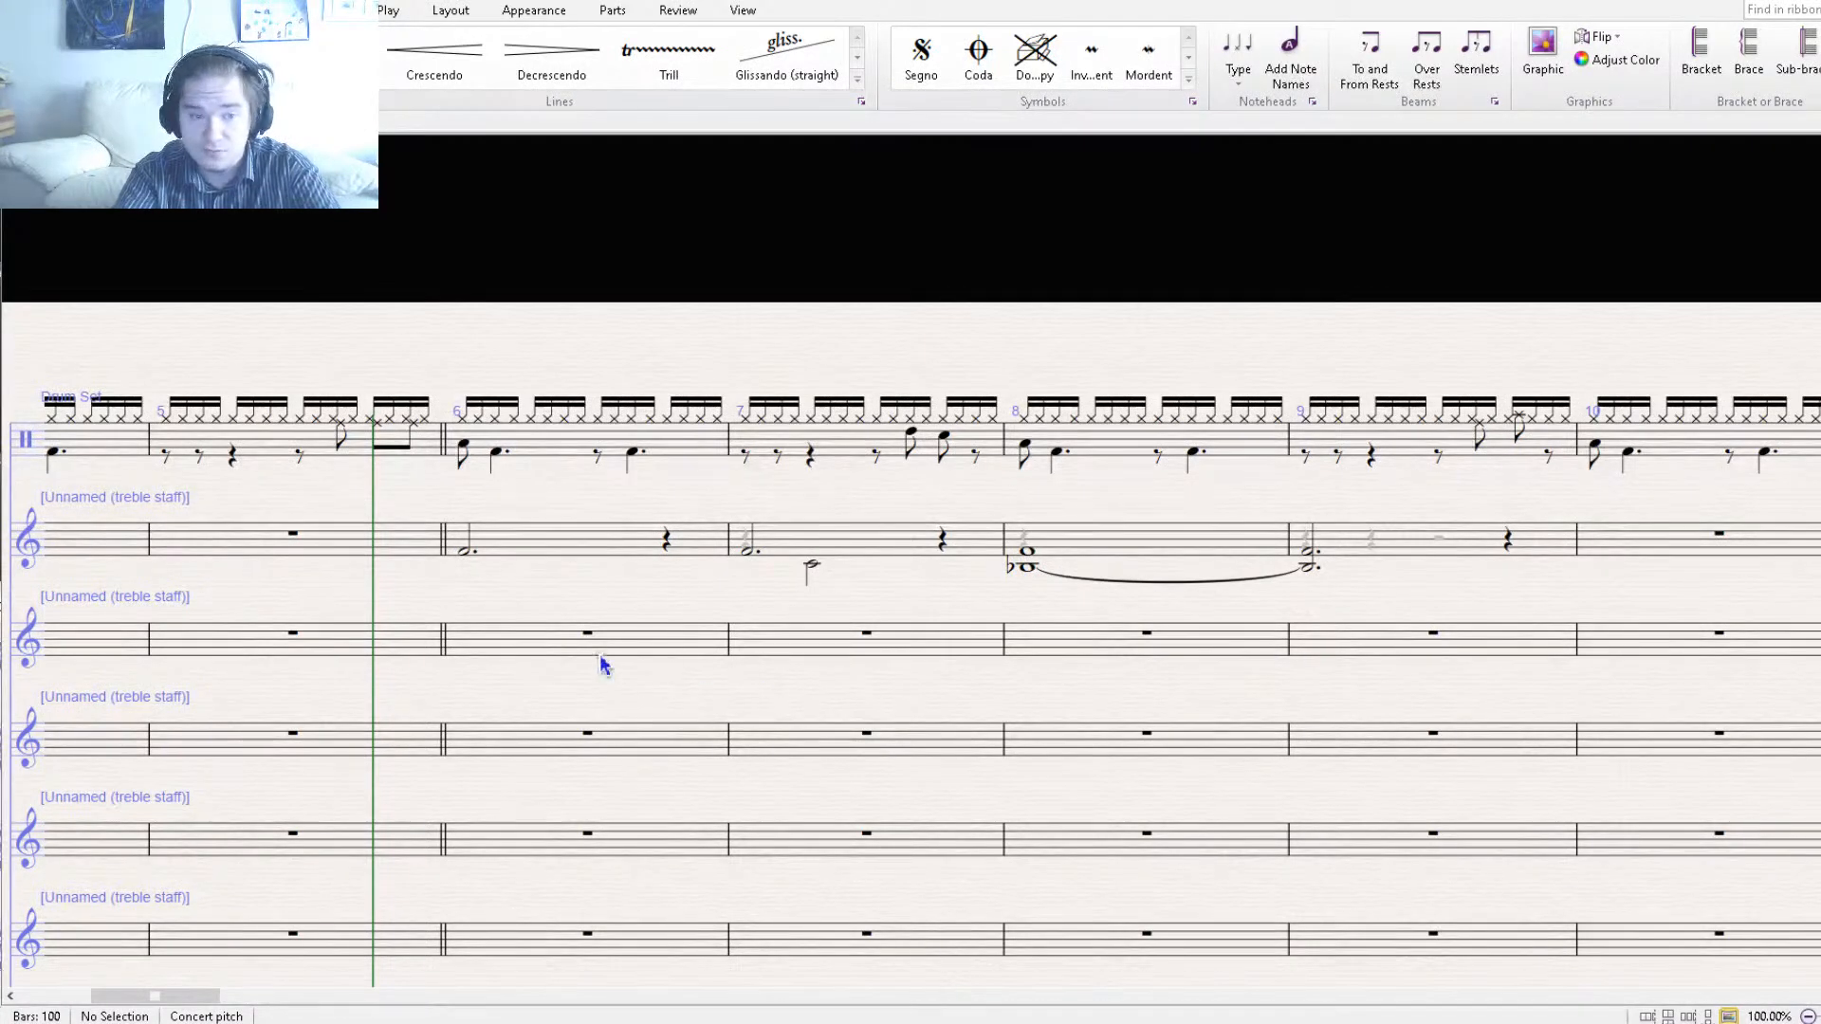
Add a D4 half note on beat 2 of bar 6 in the second unnamed treble staff.
{"action": "left_click", "coordinate": [509, 639]}
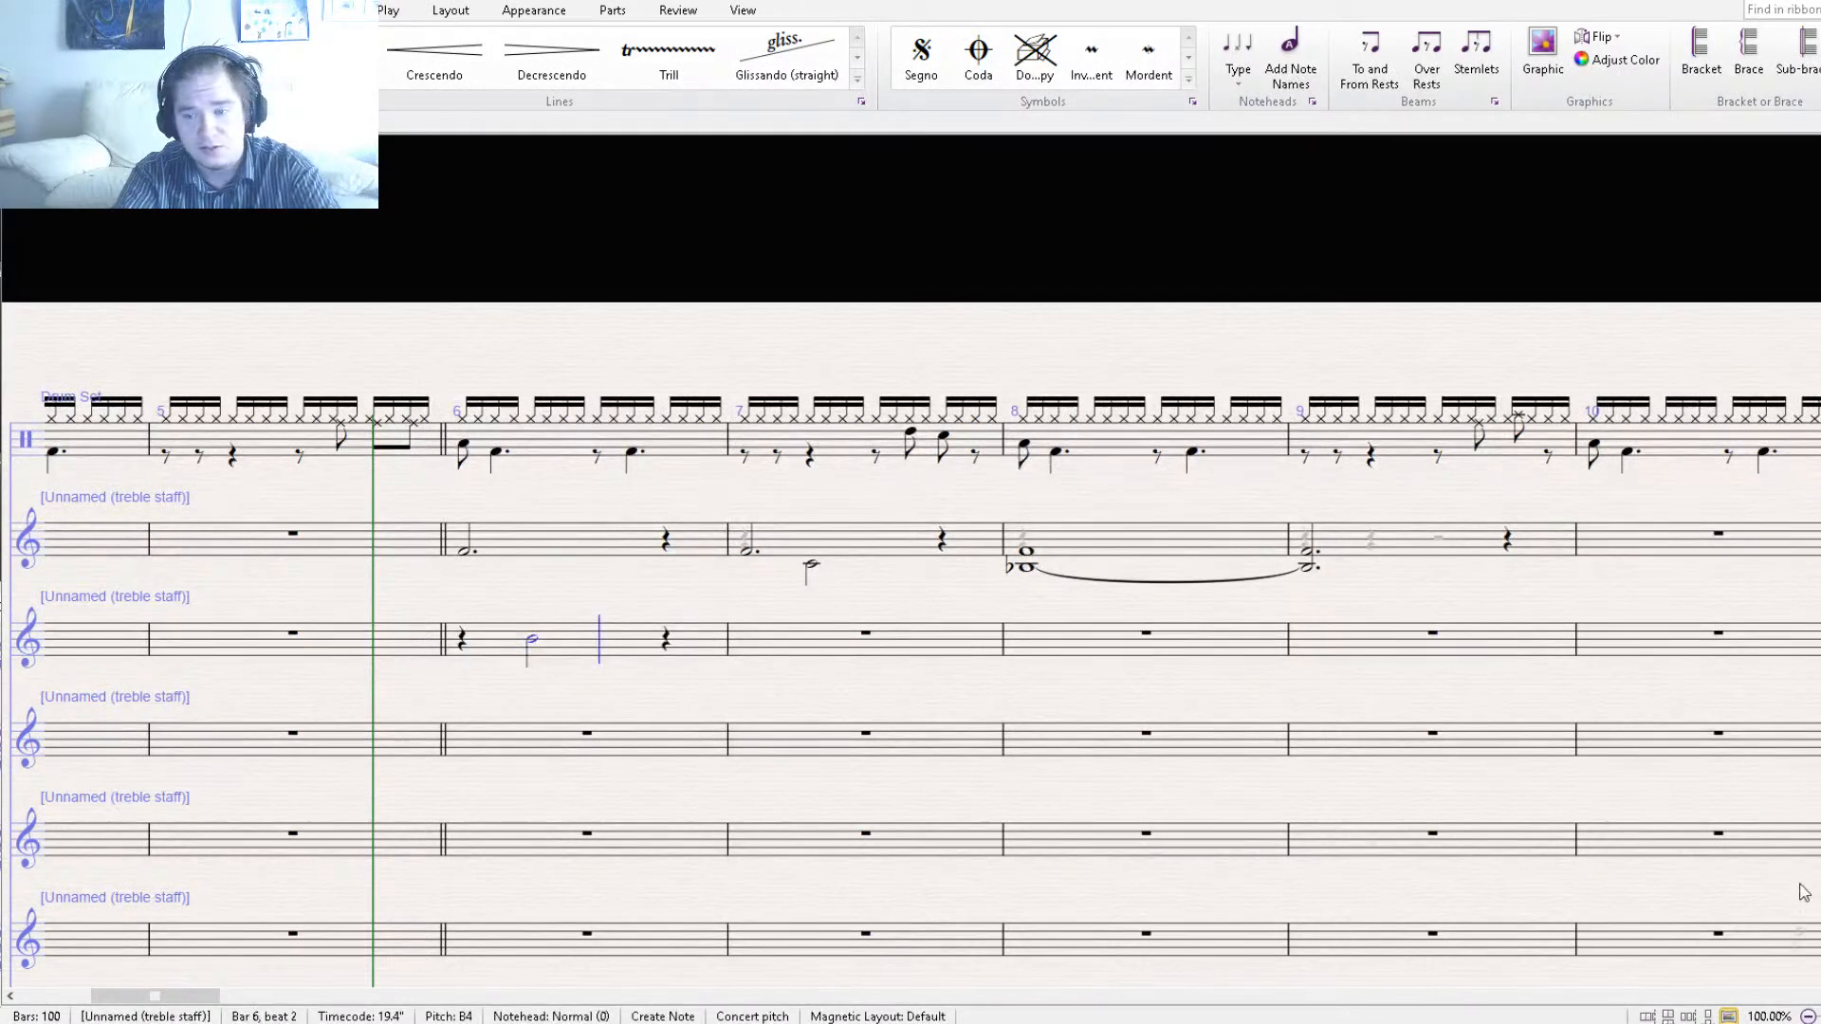
{"action": "key", "text": "Escape"}
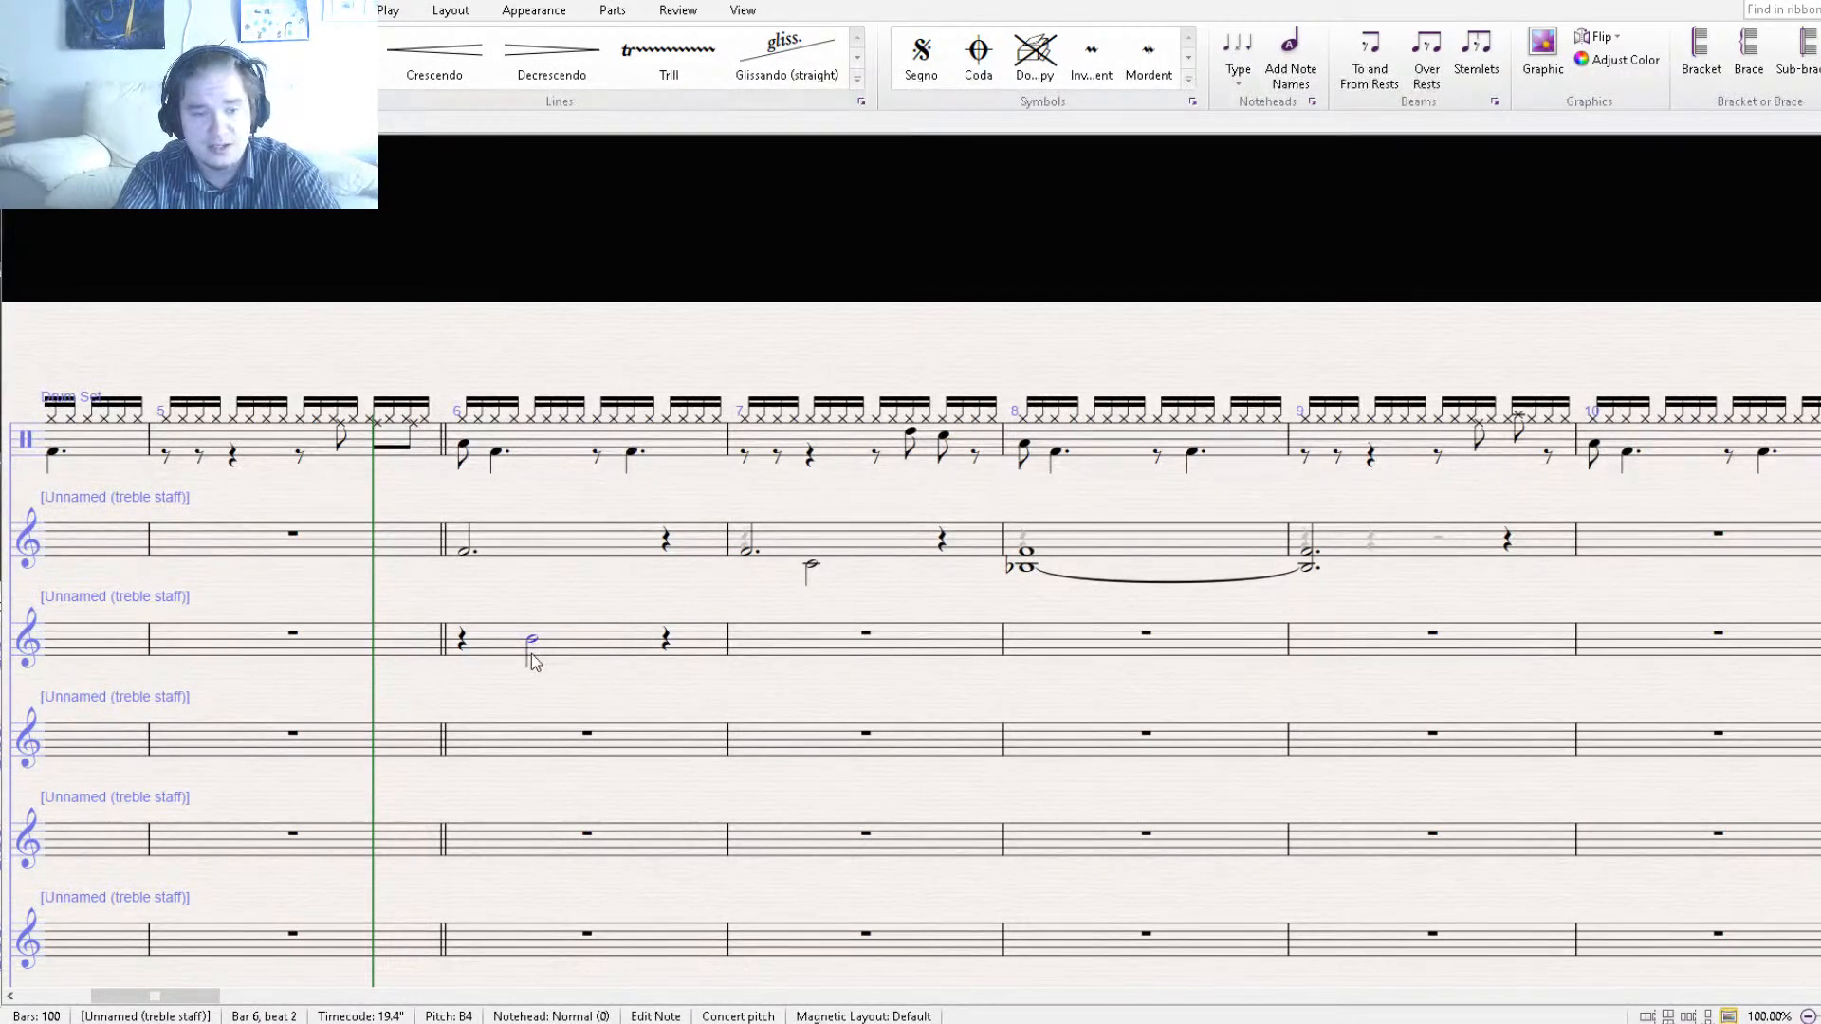
{"action": "key", "text": "Down"}
{"action": "key", "text": "Down"}
{"action": "key", "text": "Down"}
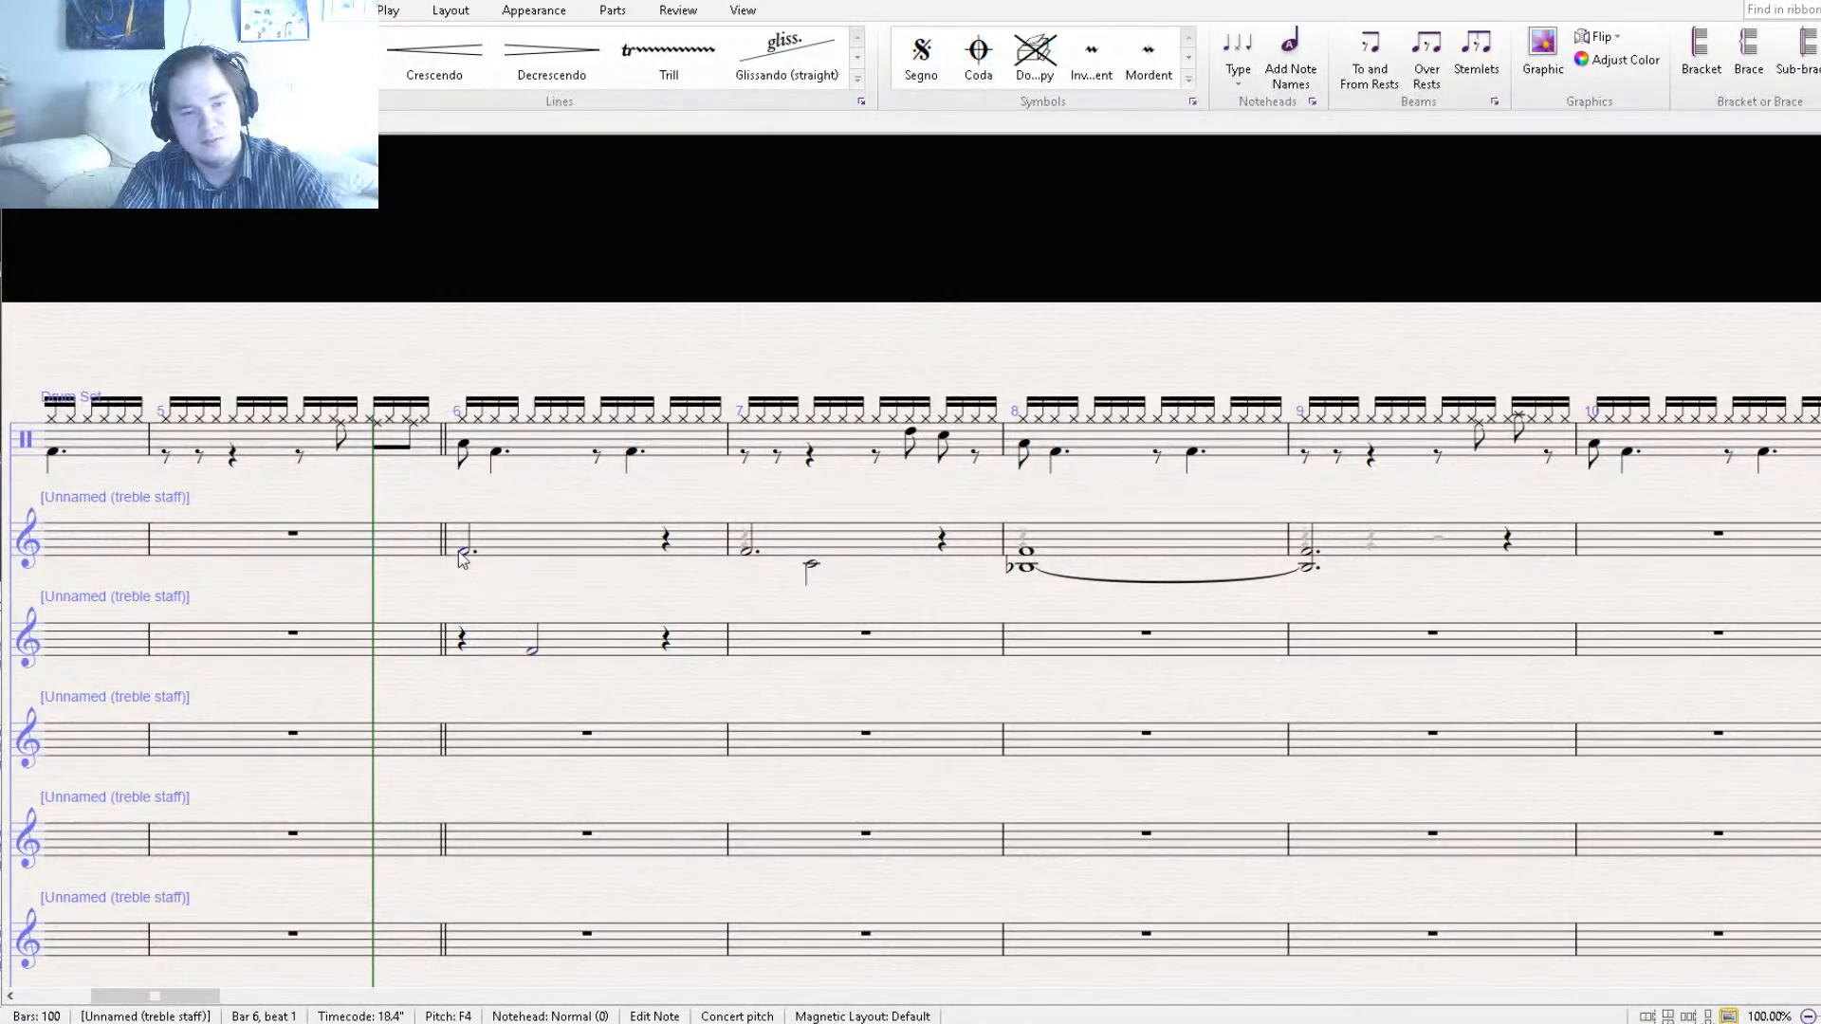
{"action": "left_click", "coordinate": [811, 568]}
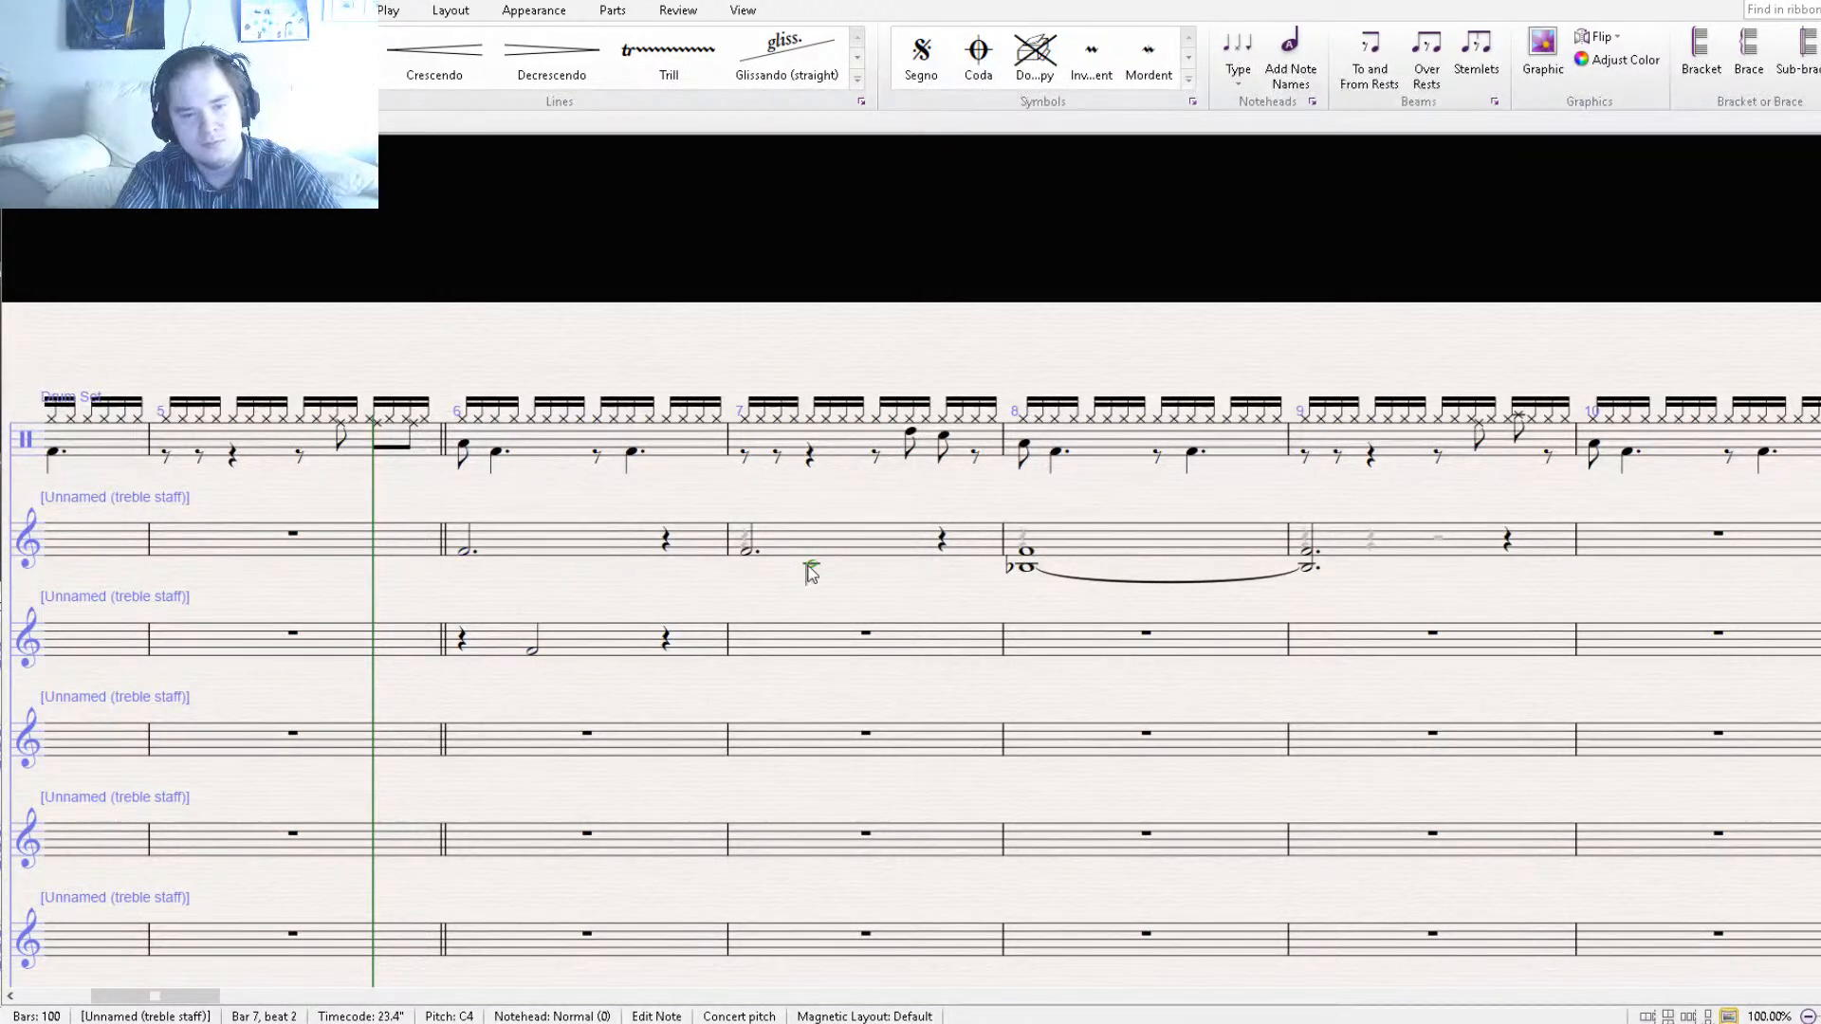
{"action": "left_click", "coordinate": [1029, 569]}
{"action": "left_click_drag", "start_coordinate": [532, 655], "coordinate": [536, 666]}
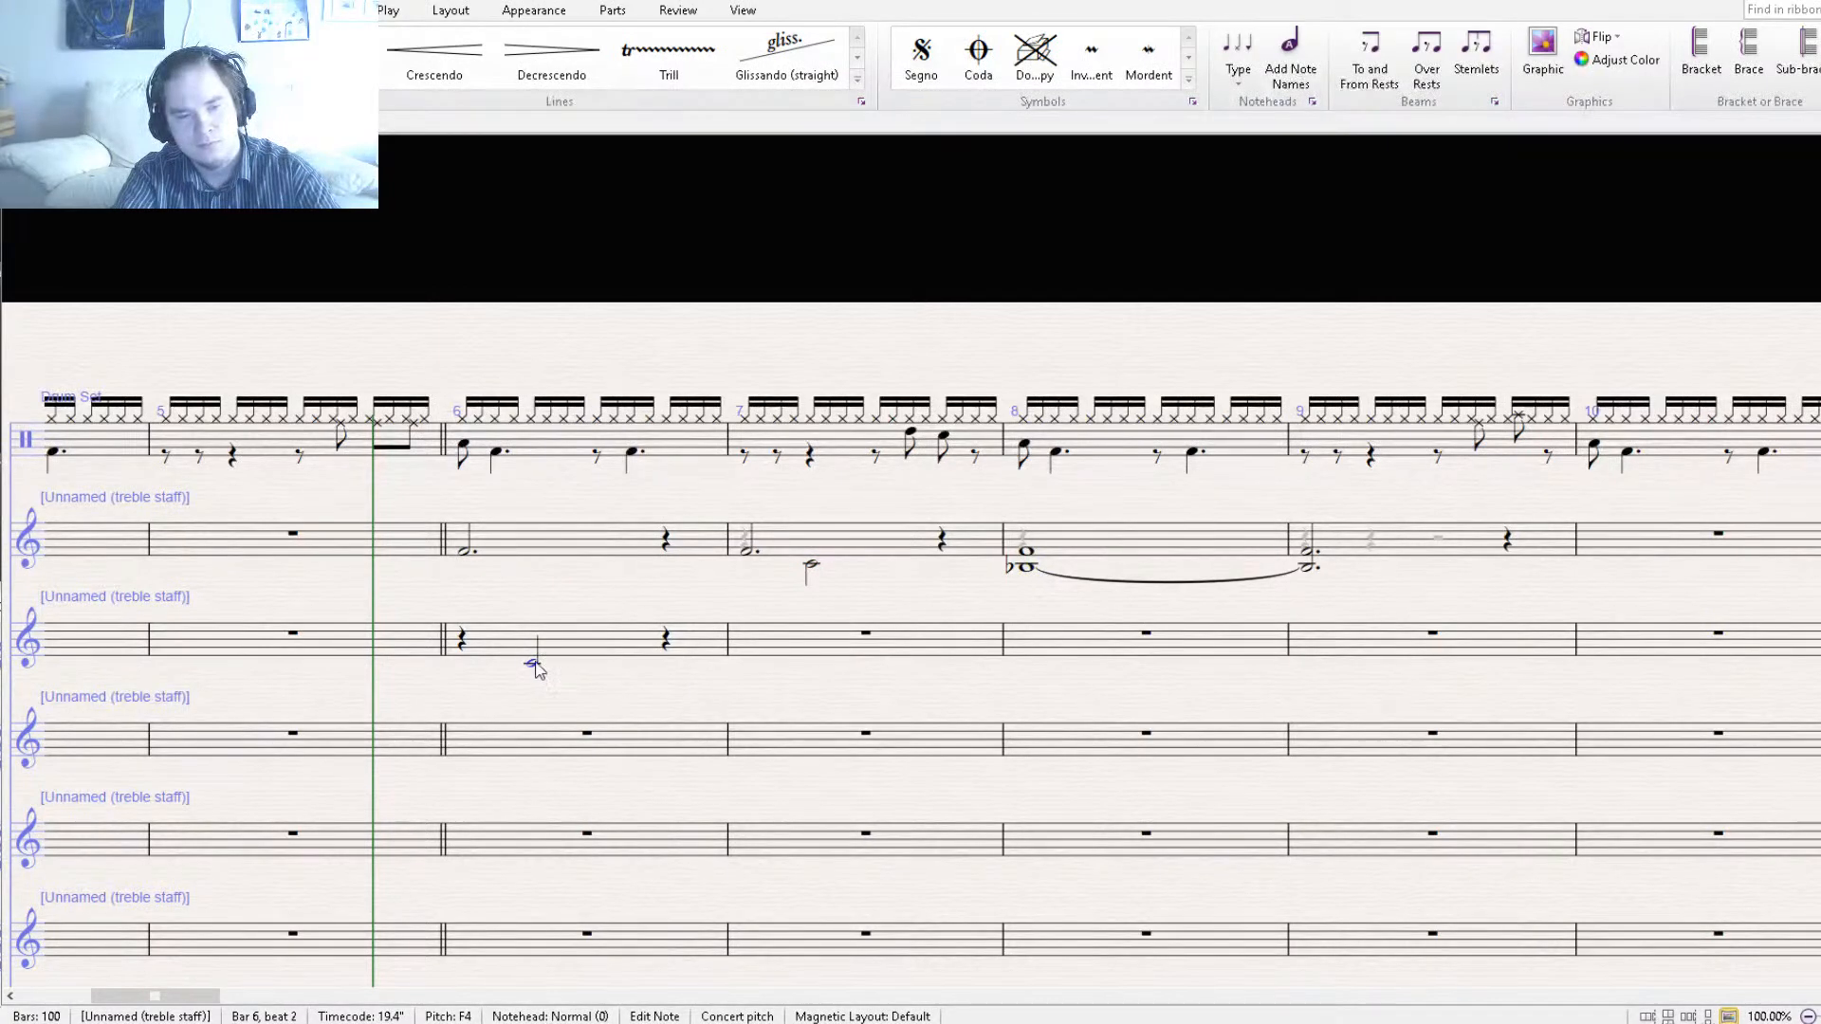
Copy the D4 half note to beats 1 and 3 of bar 7 and beat 1 of bar 8, lowering the bar 7 beat 3 copy to C4.
{"action": "left_click", "coordinate": [1067, 652]}
{"action": "left_click", "coordinate": [931, 636]}
{"action": "key", "text": "ctrl+v"}
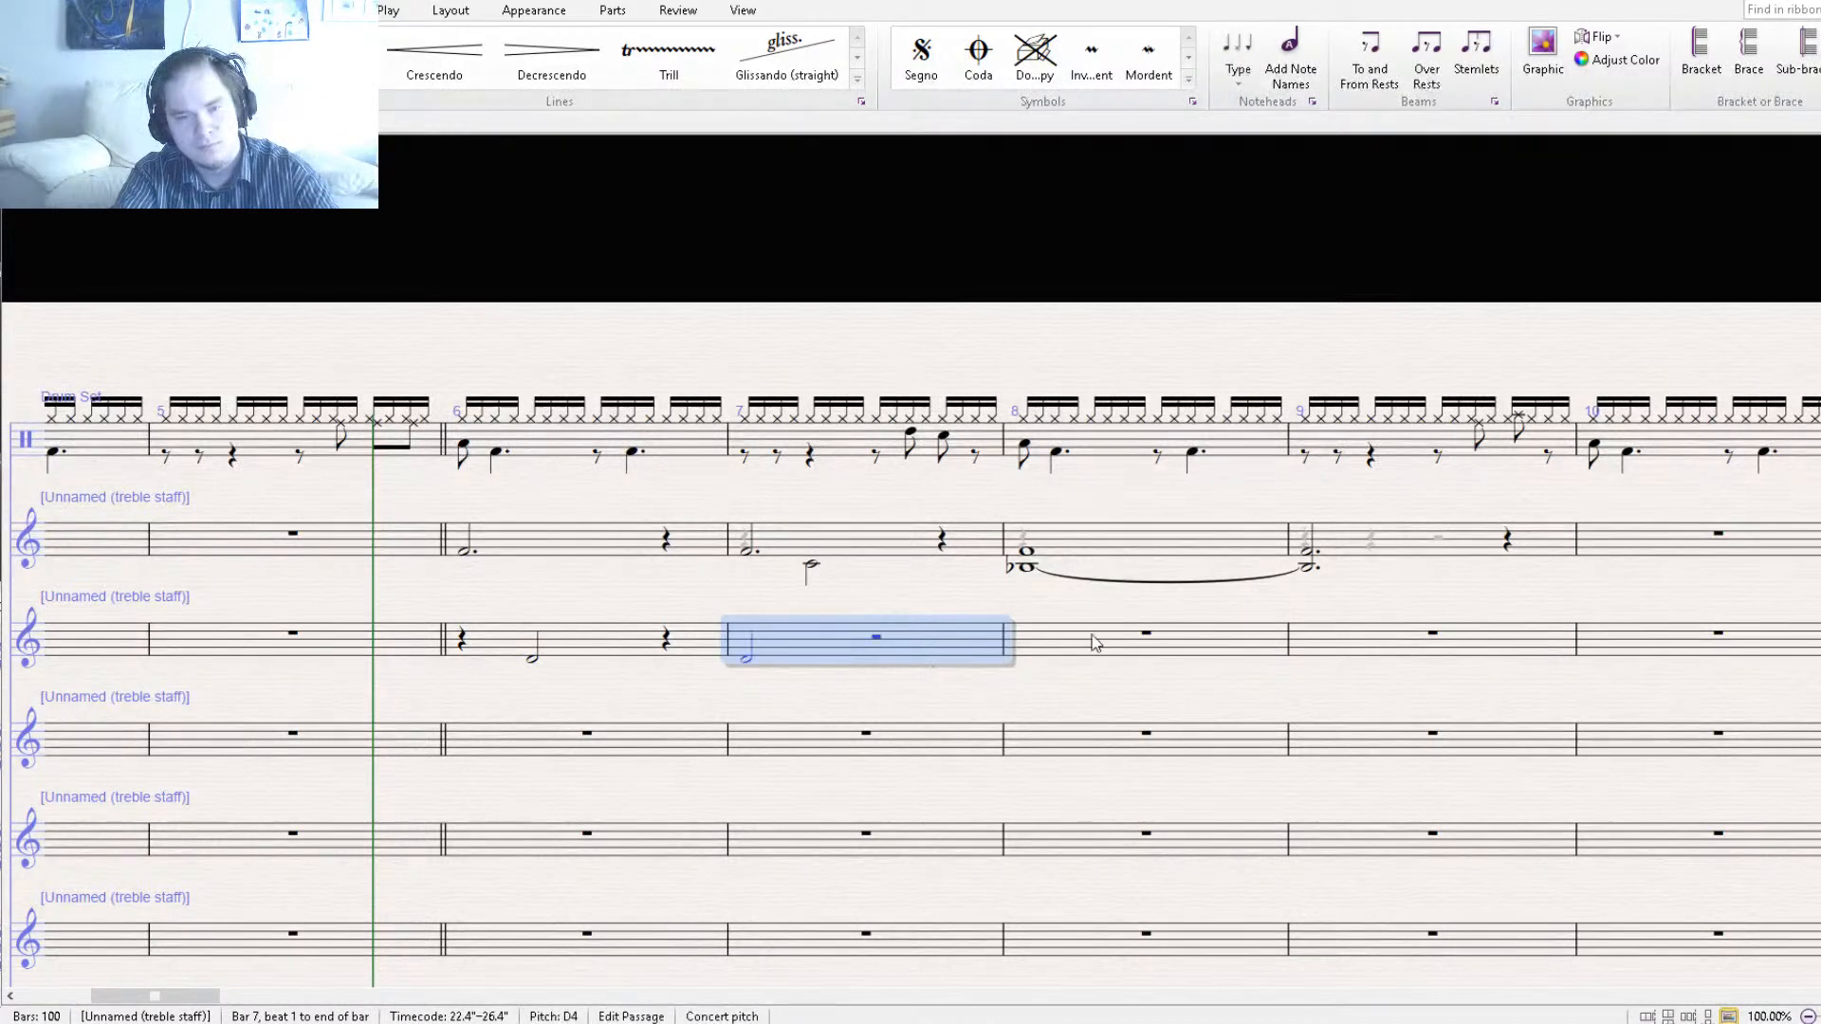
{"action": "left_click", "coordinate": [1092, 638]}
{"action": "key", "text": "ctrl+v"}
{"action": "left_click", "coordinate": [874, 639]}
{"action": "key", "text": "ctrl+v"}
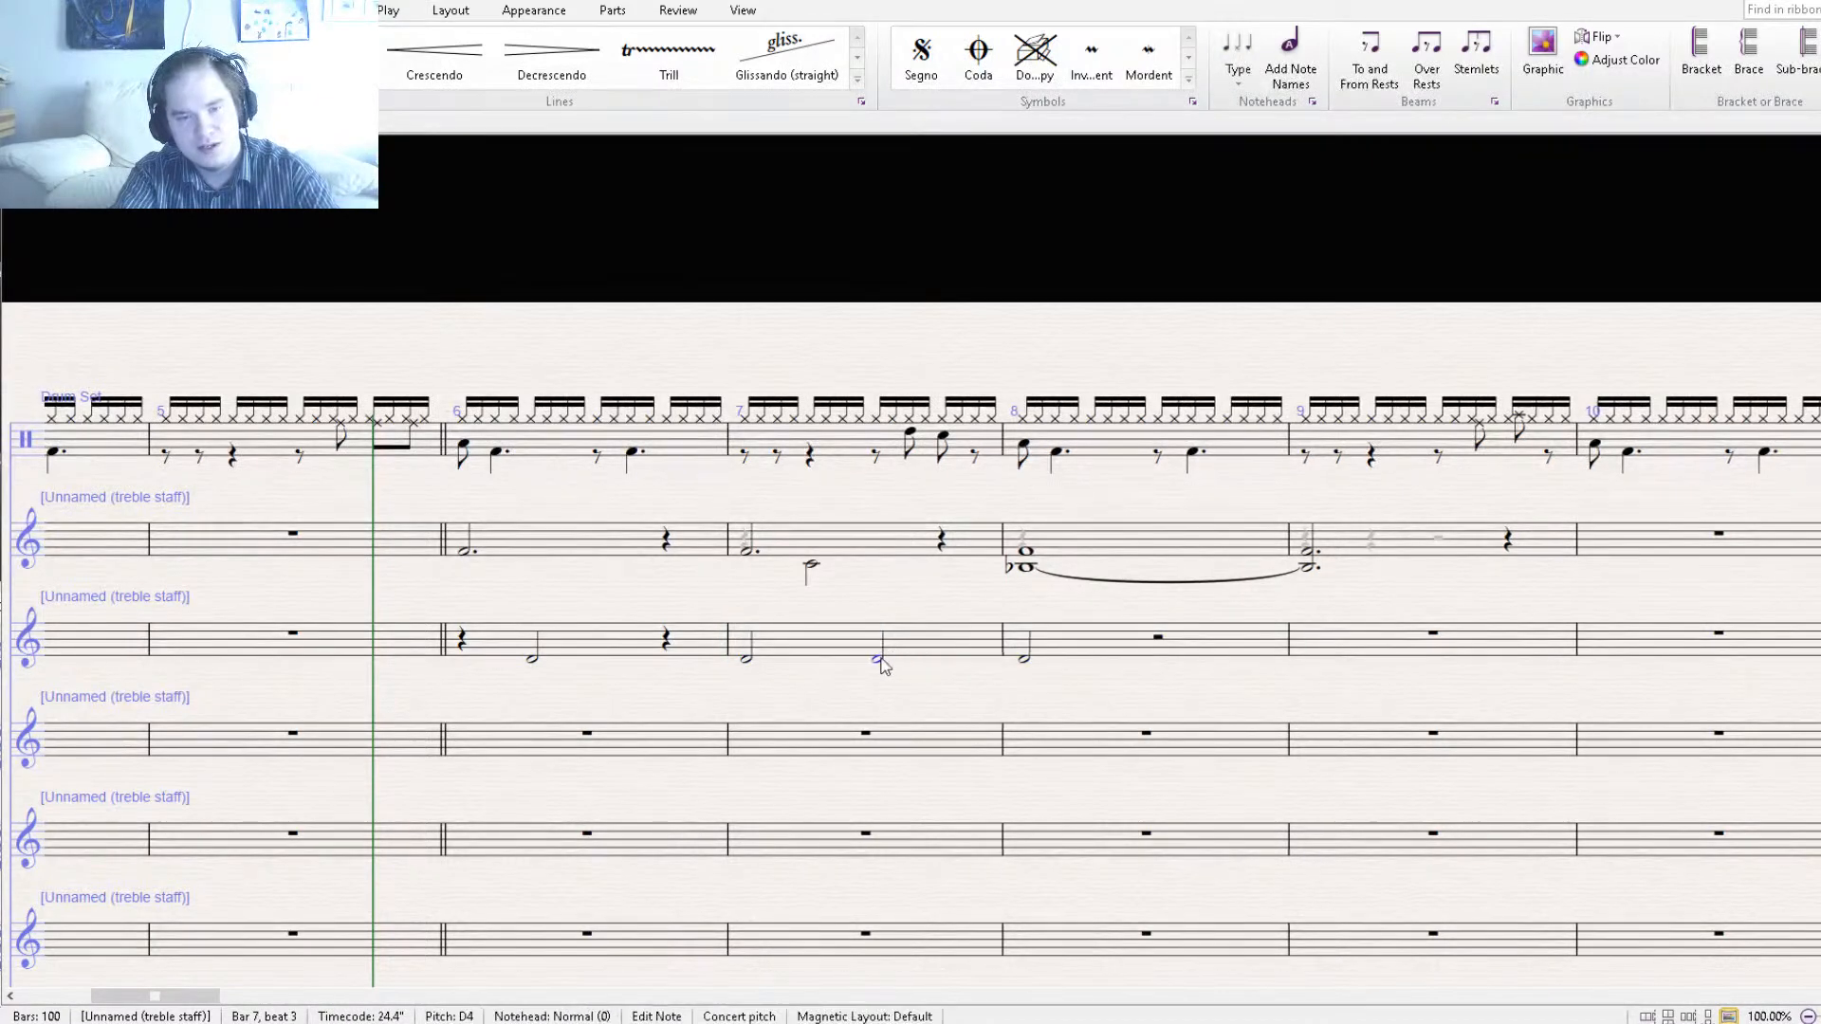
{"action": "key", "text": "Down"}
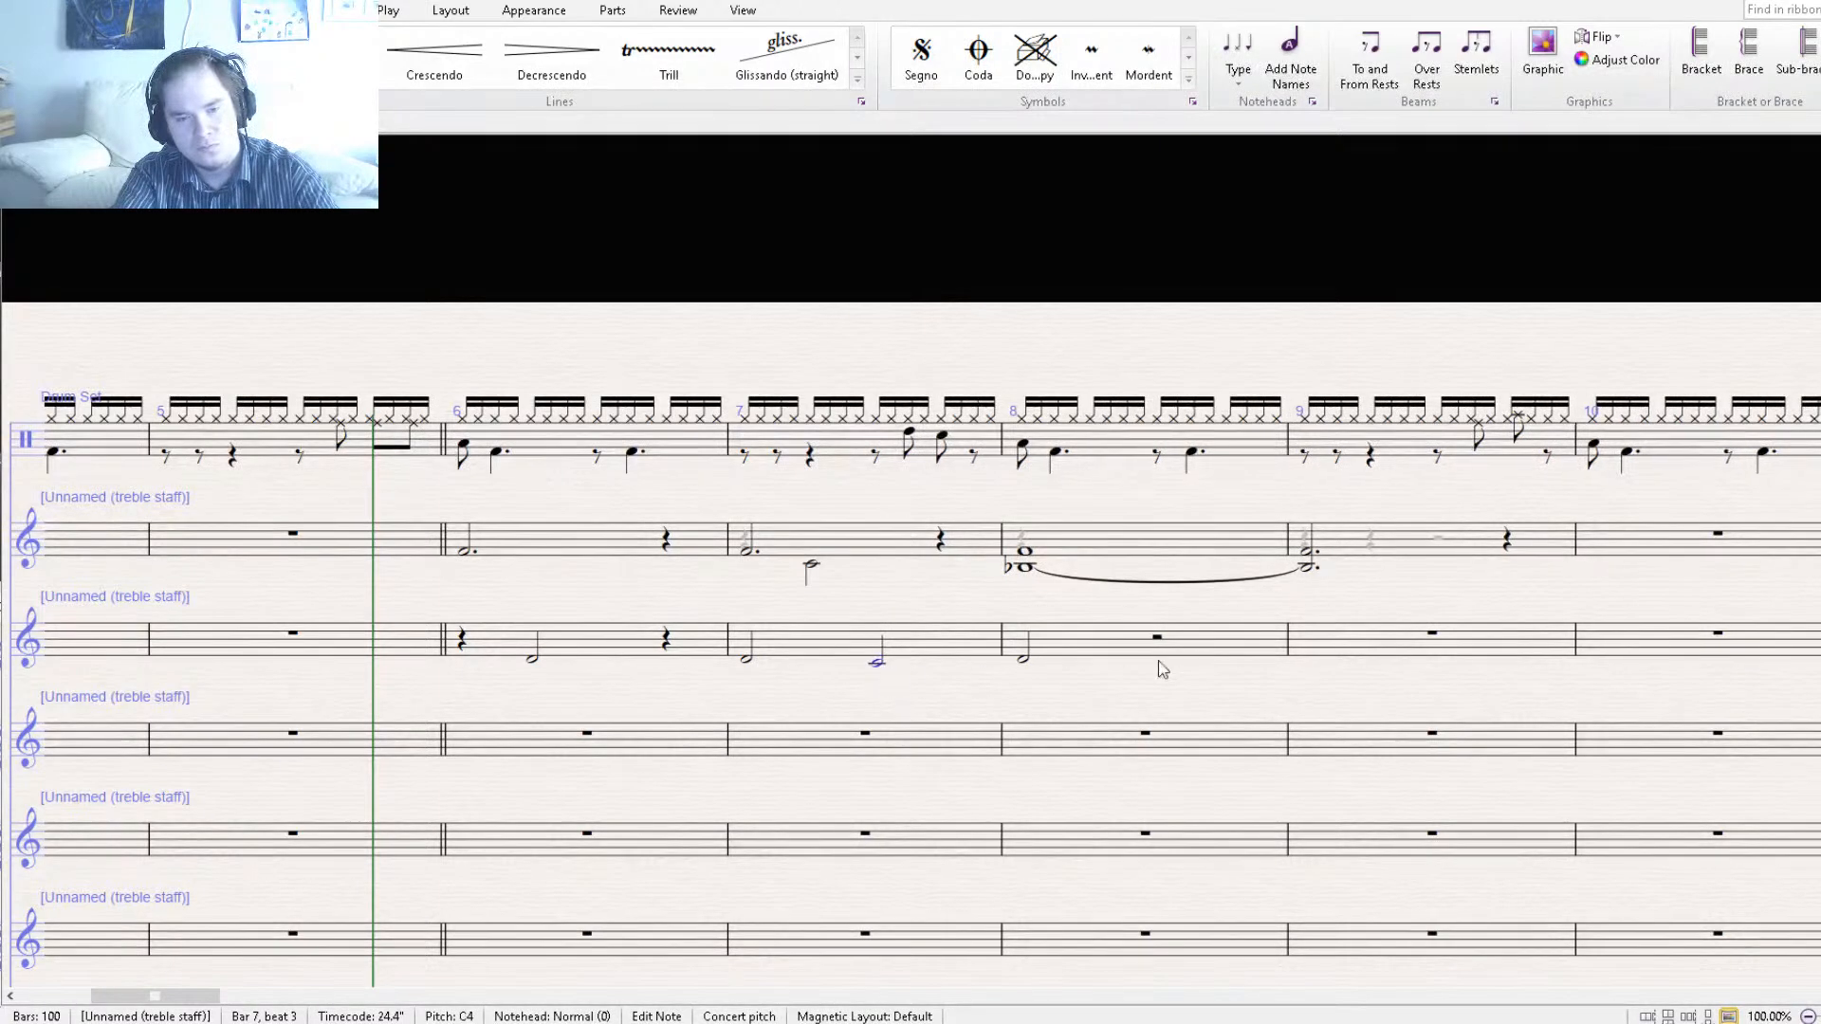
Lengthen the second staff's D4 in bar 8 to a whole note, and delete its half notes in bar 6 and on beat 1 of bar 7.
{"action": "key", "text": "6"}
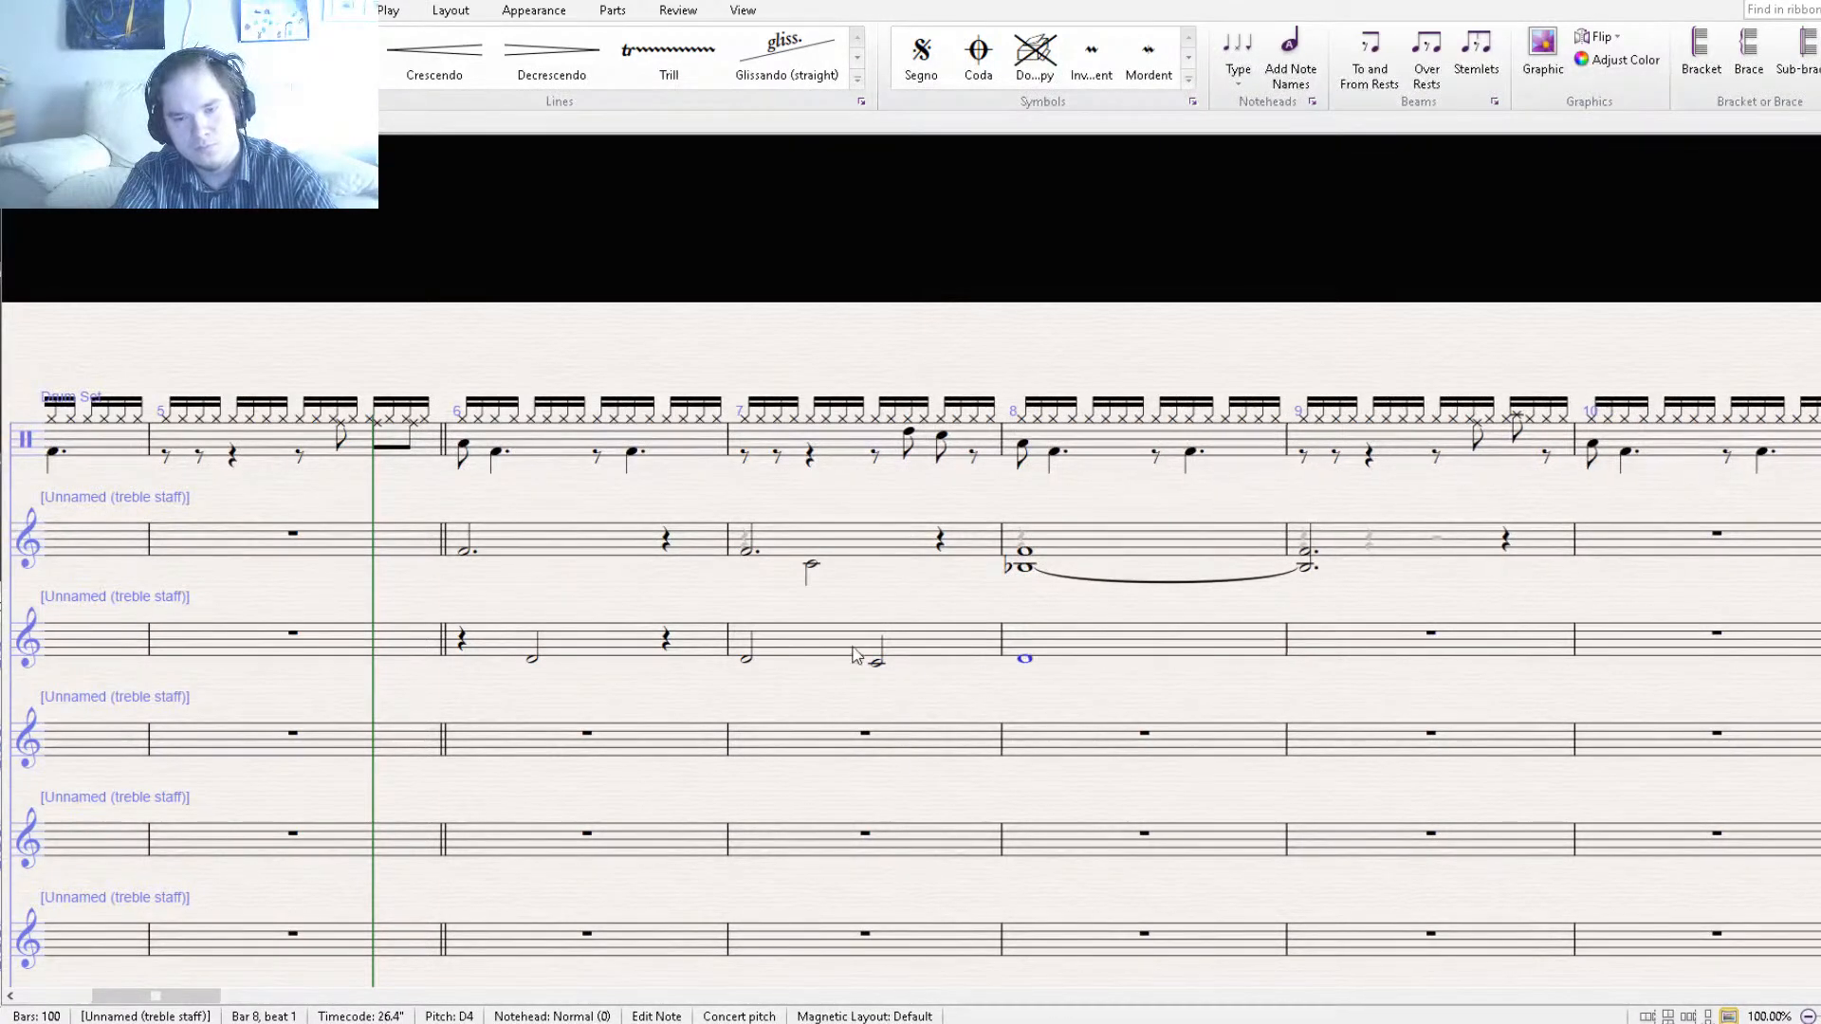
{"action": "key", "text": "Delete"}
{"action": "left_click", "coordinate": [532, 660]}
{"action": "key", "text": "Delete"}
{"action": "key", "text": "Escape"}
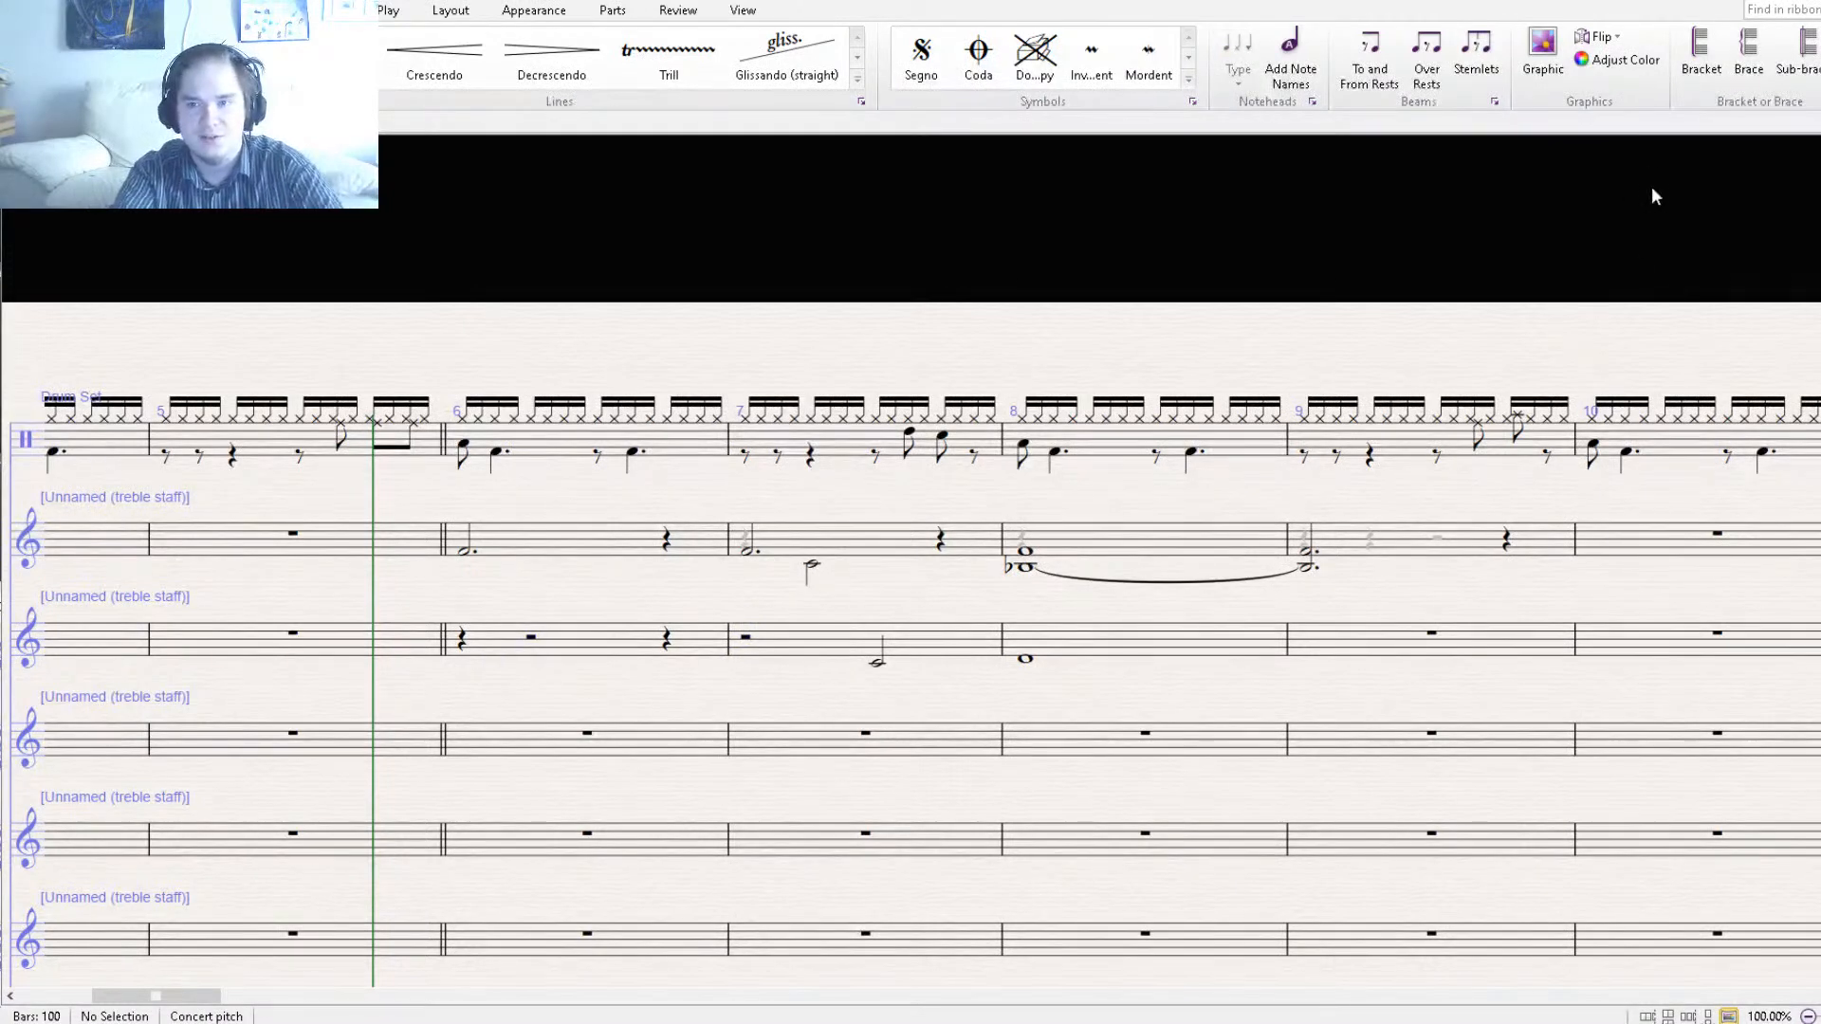
Play back the passage from the end of bar 5 into bar 9 to hear both treble staves together.
{"action": "scroll", "coordinate": [1646, 192], "scroll_direction": "down", "scroll_amount": 3}
{"action": "key", "text": "space"}
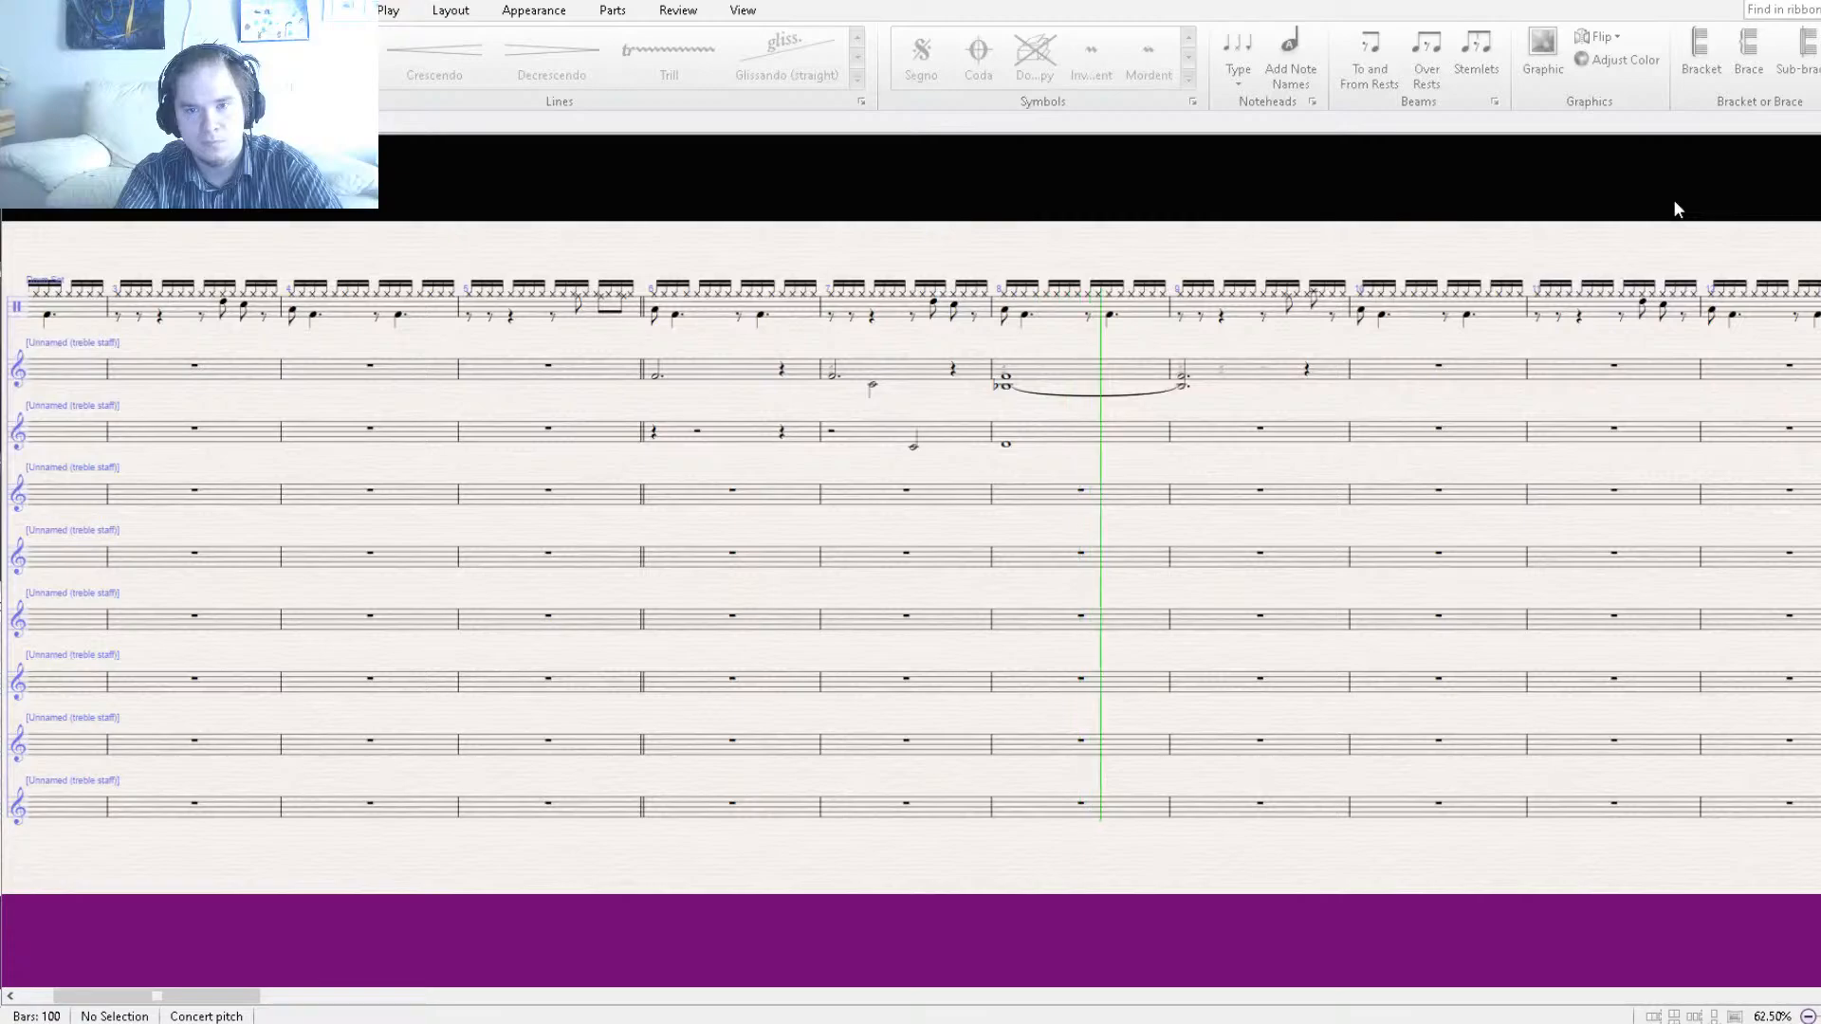
{"action": "key", "text": "space"}
{"action": "left_click_drag", "start_coordinate": [1135, 346], "coordinate": [1097, 566]}
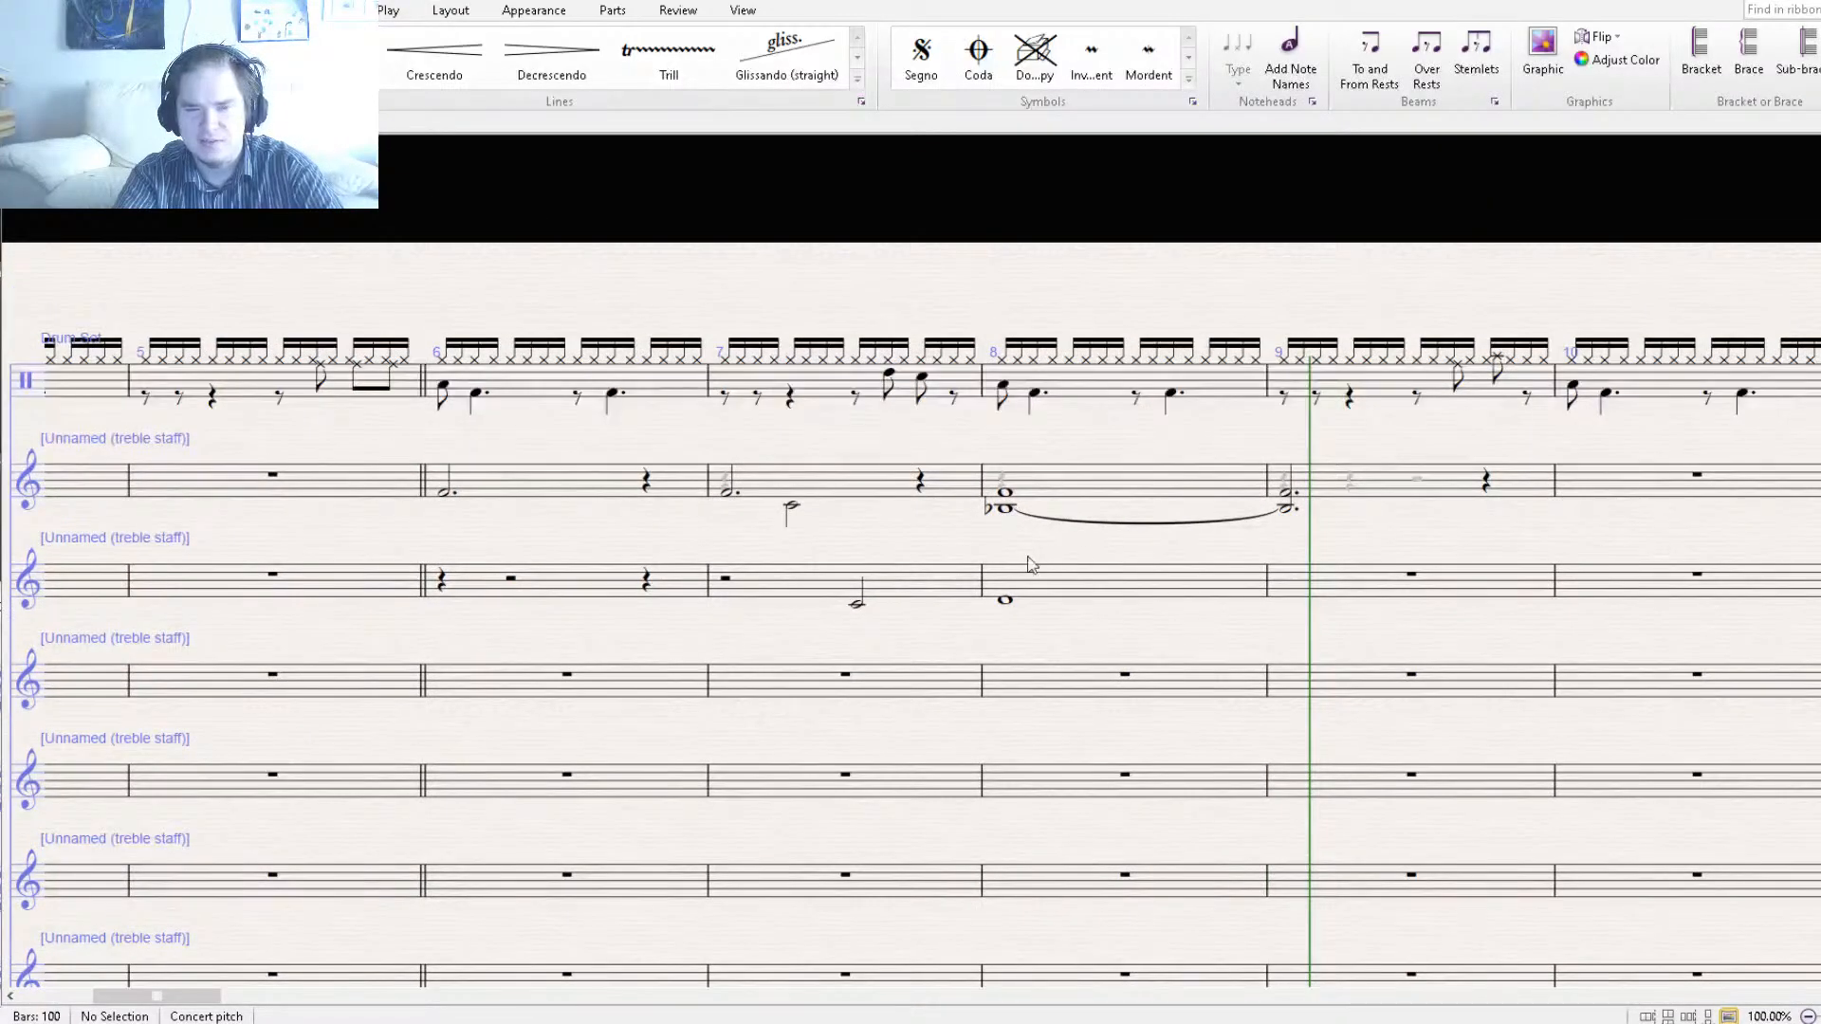
{"action": "left_click", "coordinate": [1005, 494]}
{"action": "left_click", "coordinate": [1006, 508]}
{"action": "left_click_drag", "start_coordinate": [1004, 503], "coordinate": [1024, 543]}
{"action": "key", "text": "ctrl+z"}
Raise the second unnamed treble staff's bar 8 whole note to Eb4 and its bar 7 half note to D4.
{"action": "left_click", "coordinate": [1004, 611]}
{"action": "left_click", "coordinate": [1007, 603]}
{"action": "mouse_move", "coordinate": [1006, 603]}
{"action": "left_mouse_down"}
{"action": "mouse_move", "coordinate": [975, 601]}
{"action": "mouse_move", "coordinate": [1013, 607]}
{"action": "left_mouse_up"}
{"action": "key", "text": "Up"}
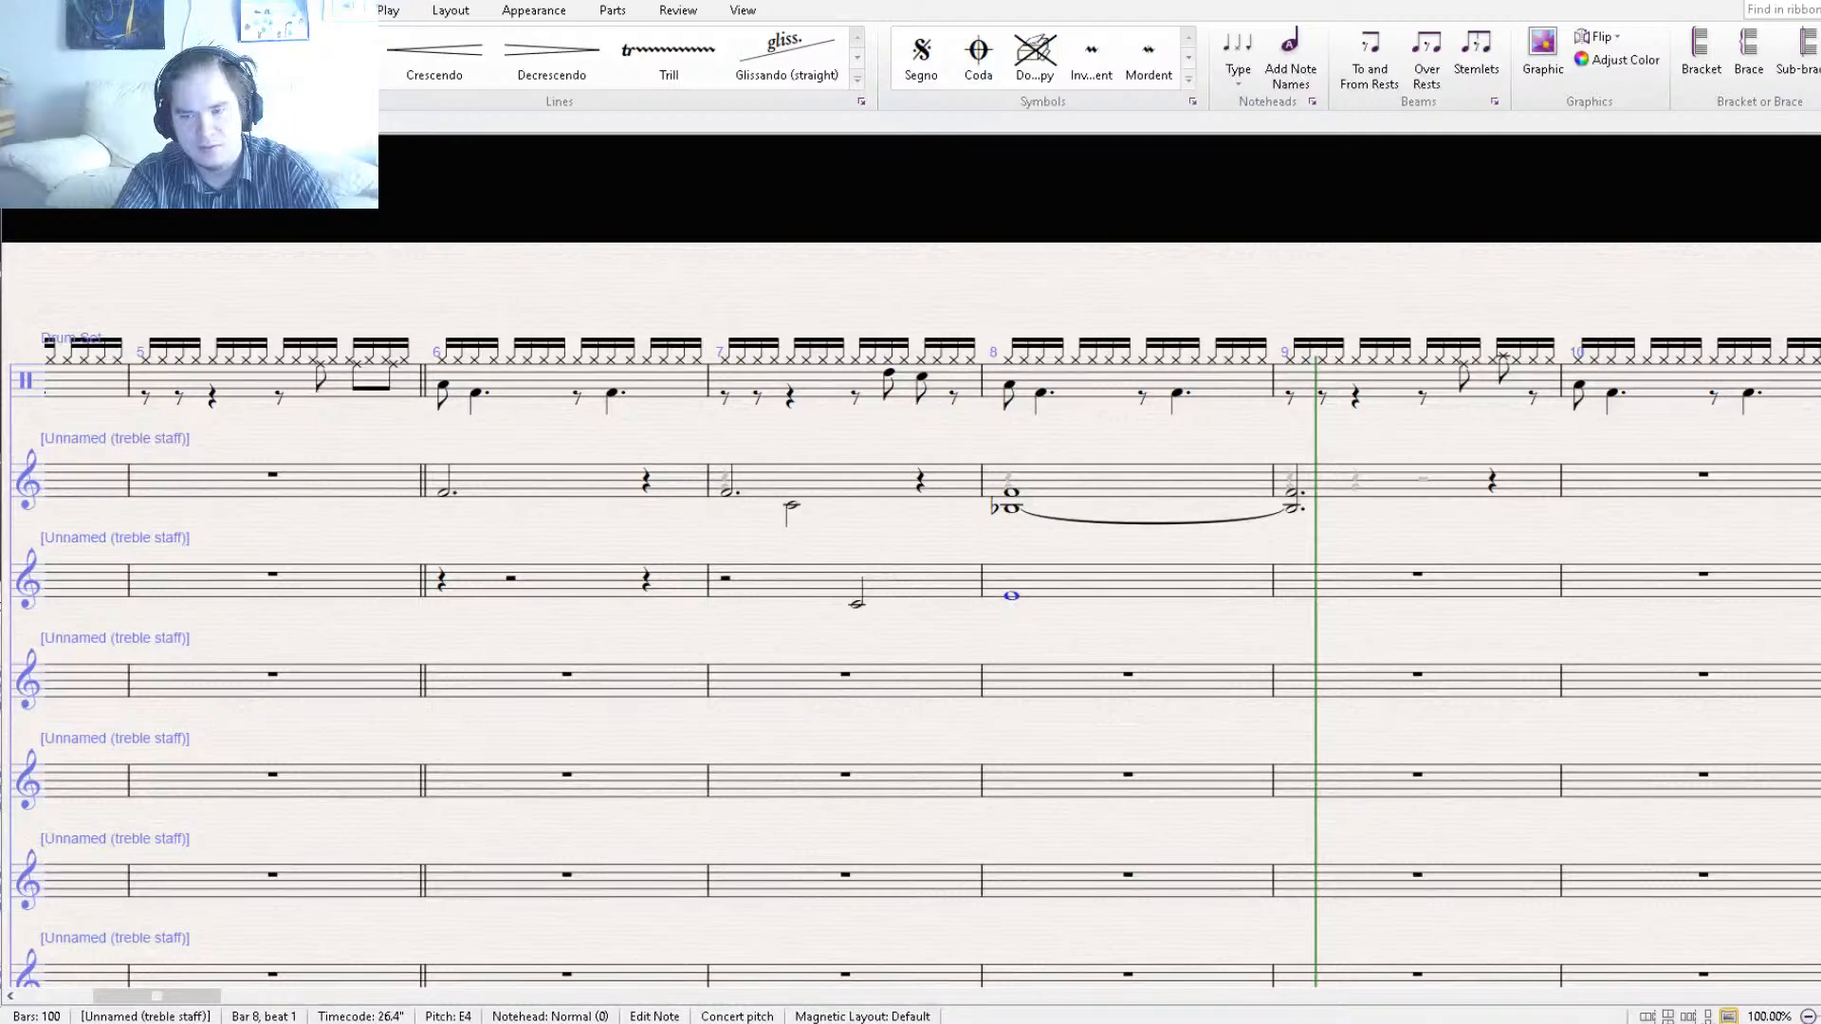
{"action": "key", "text": "KP_2"}
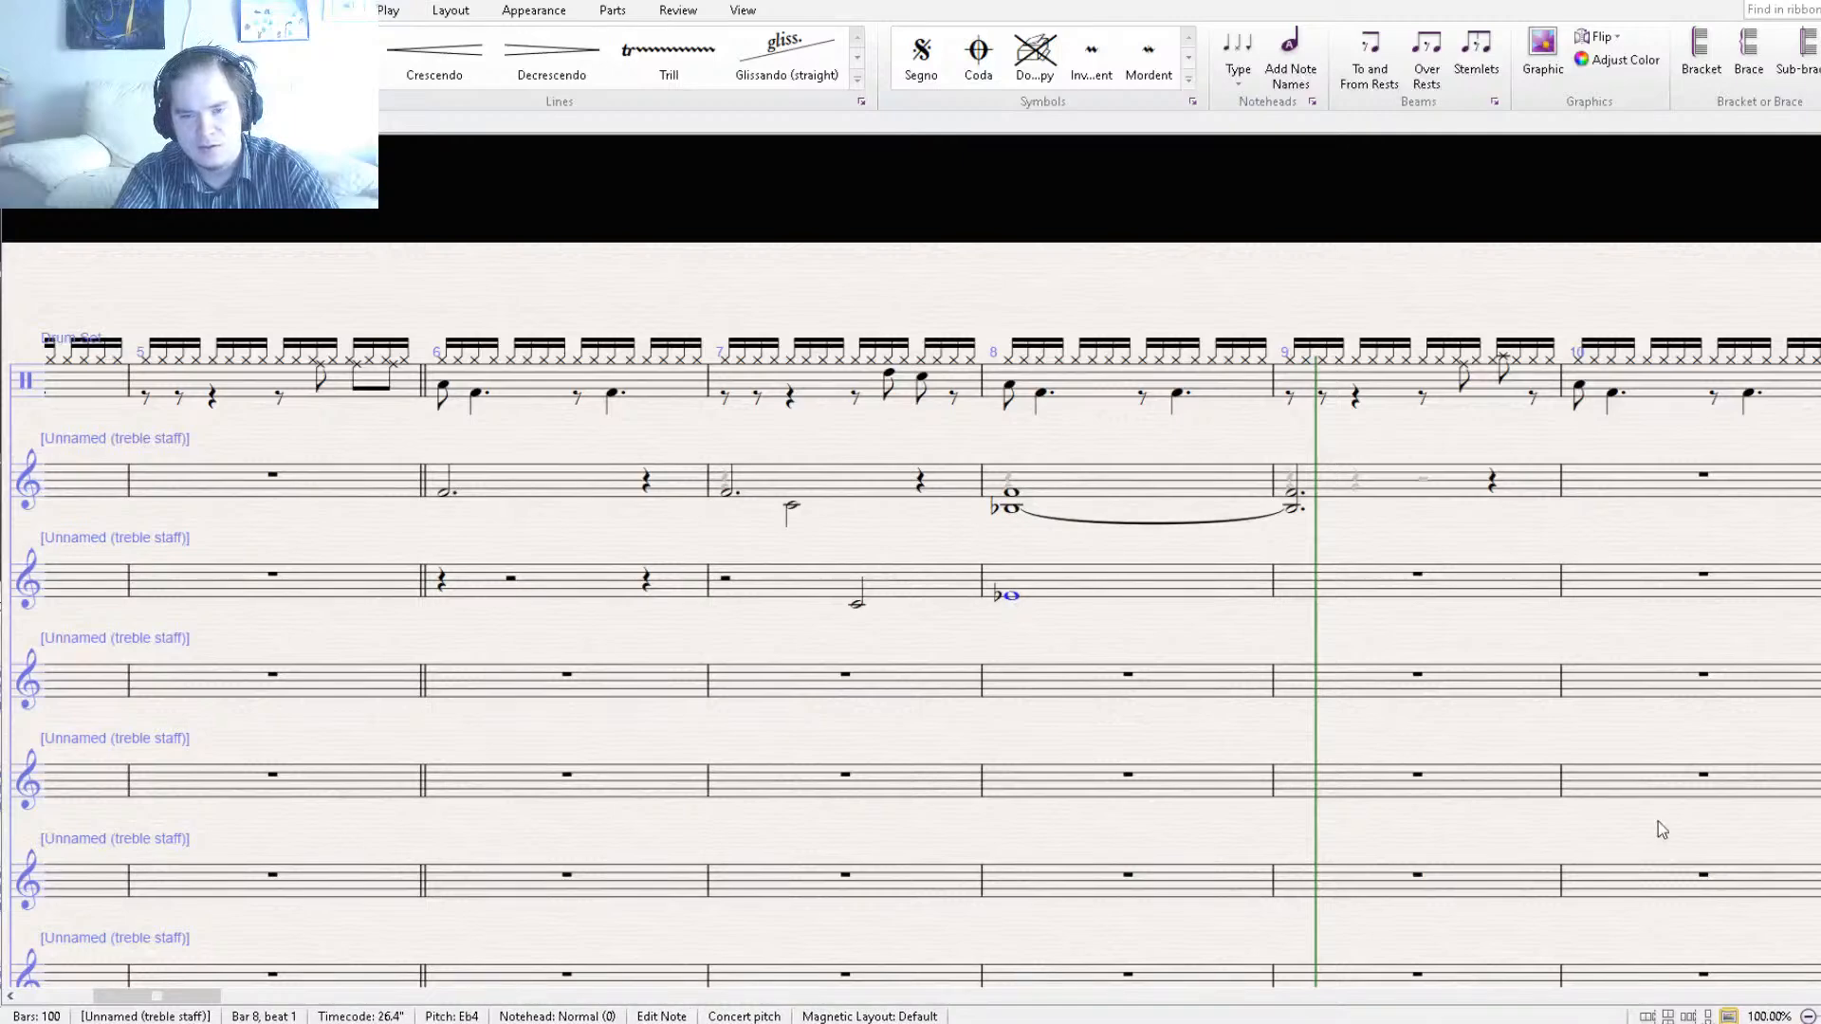
{"action": "left_click", "coordinate": [857, 607]}
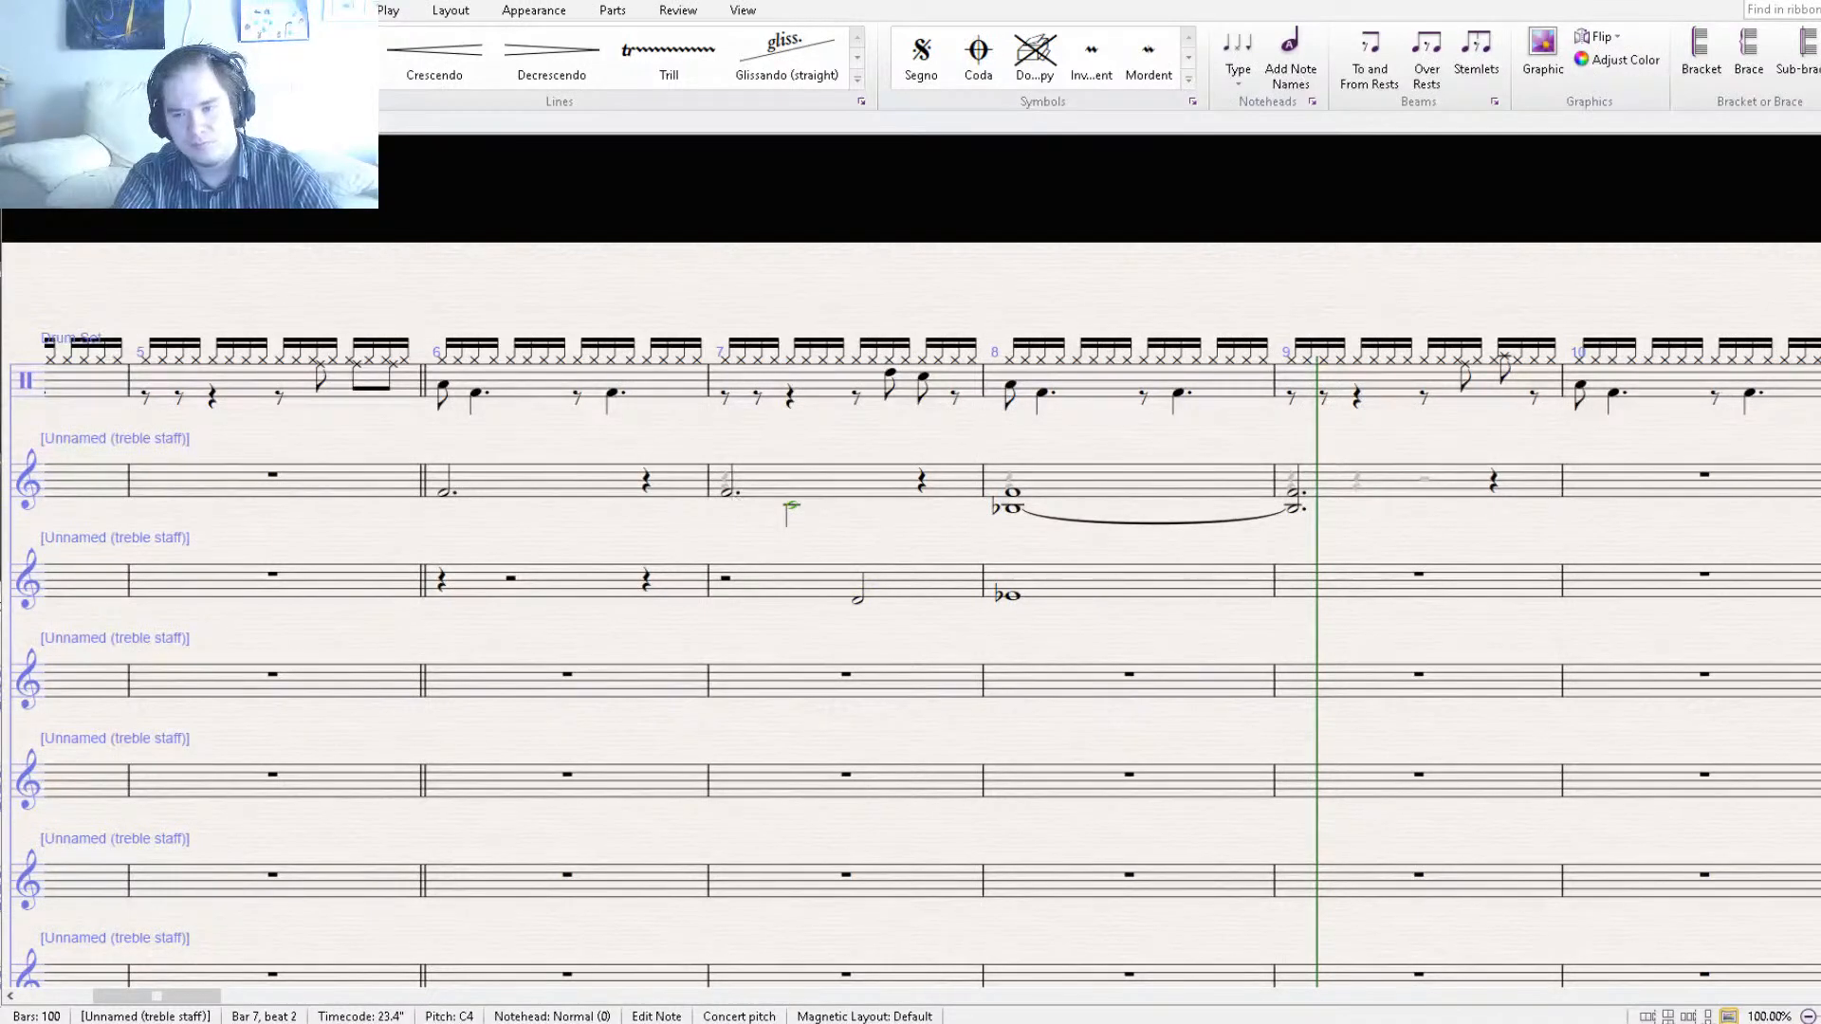
Lengthen the first treble staff's bar 7 notes, making C4 a dotted half note and F4 a whole note.
{"action": "left_click", "coordinate": [725, 493]}
{"action": "key", "text": "KP_6"}
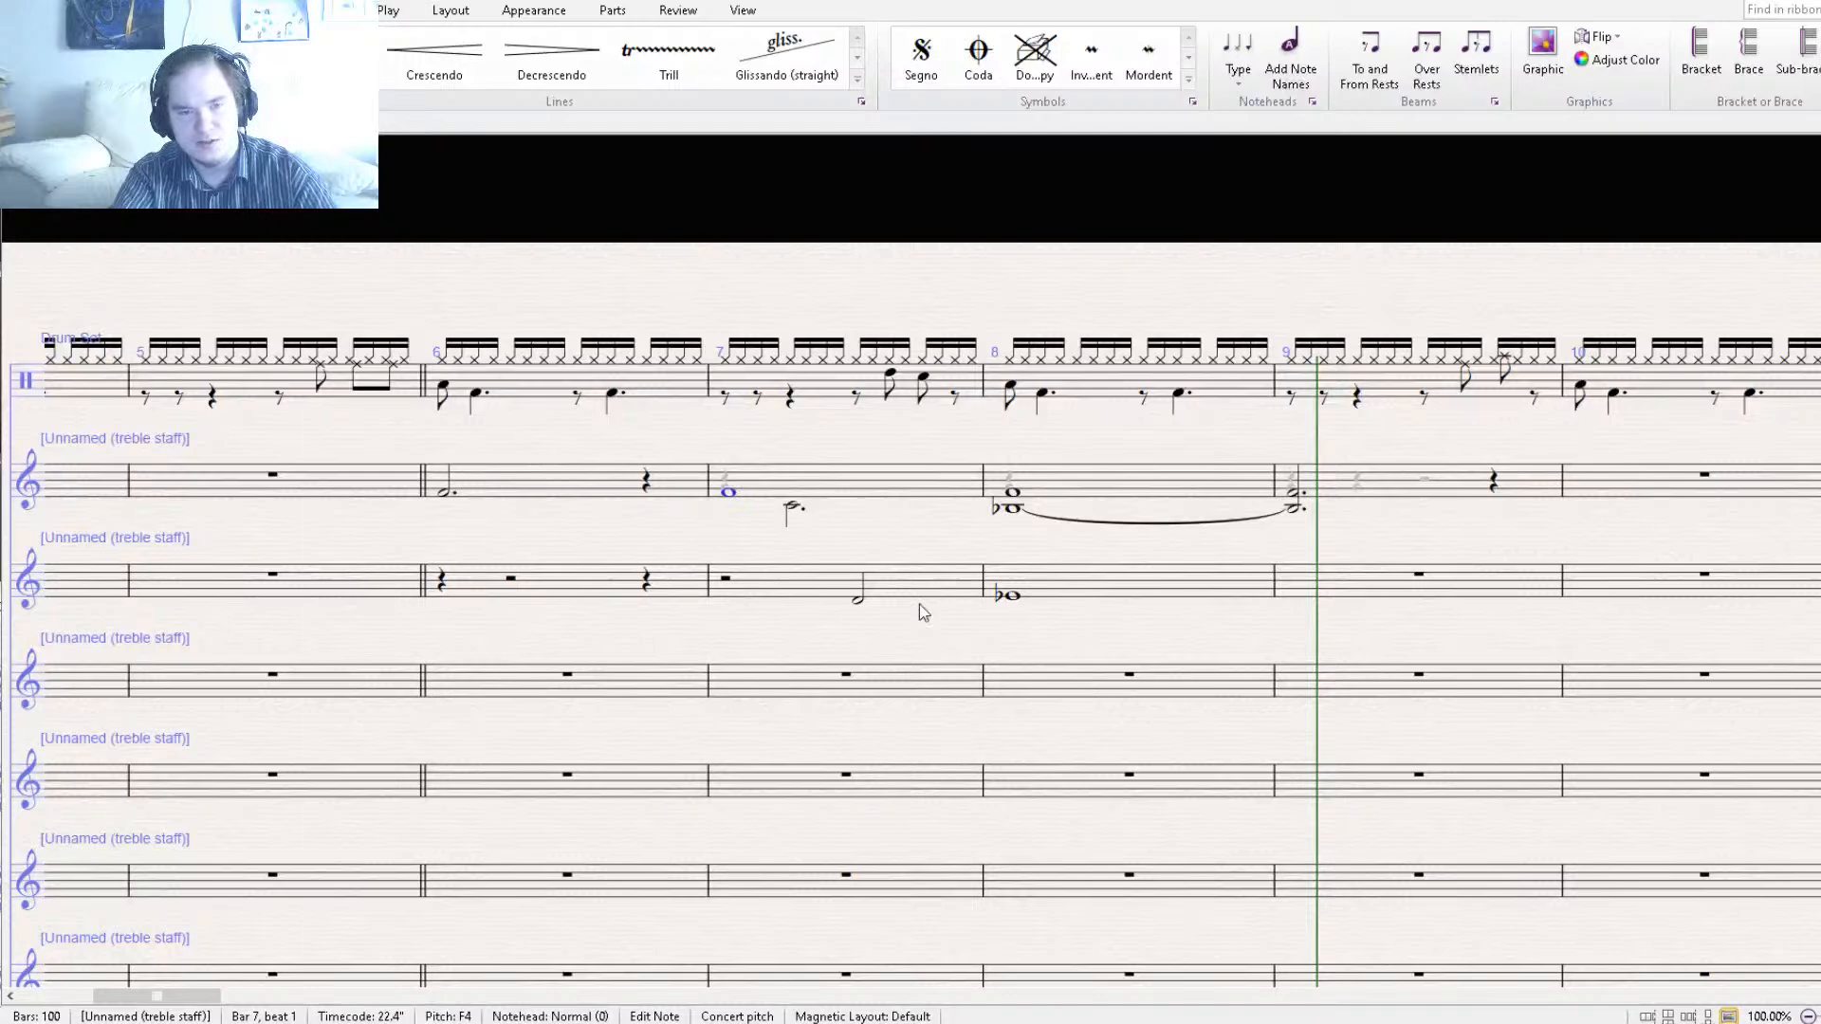
{"action": "left_click", "coordinate": [1302, 263]}
Play back the revised passage from the end of bar 5 to the start of bar 9.
{"action": "key", "text": "["}
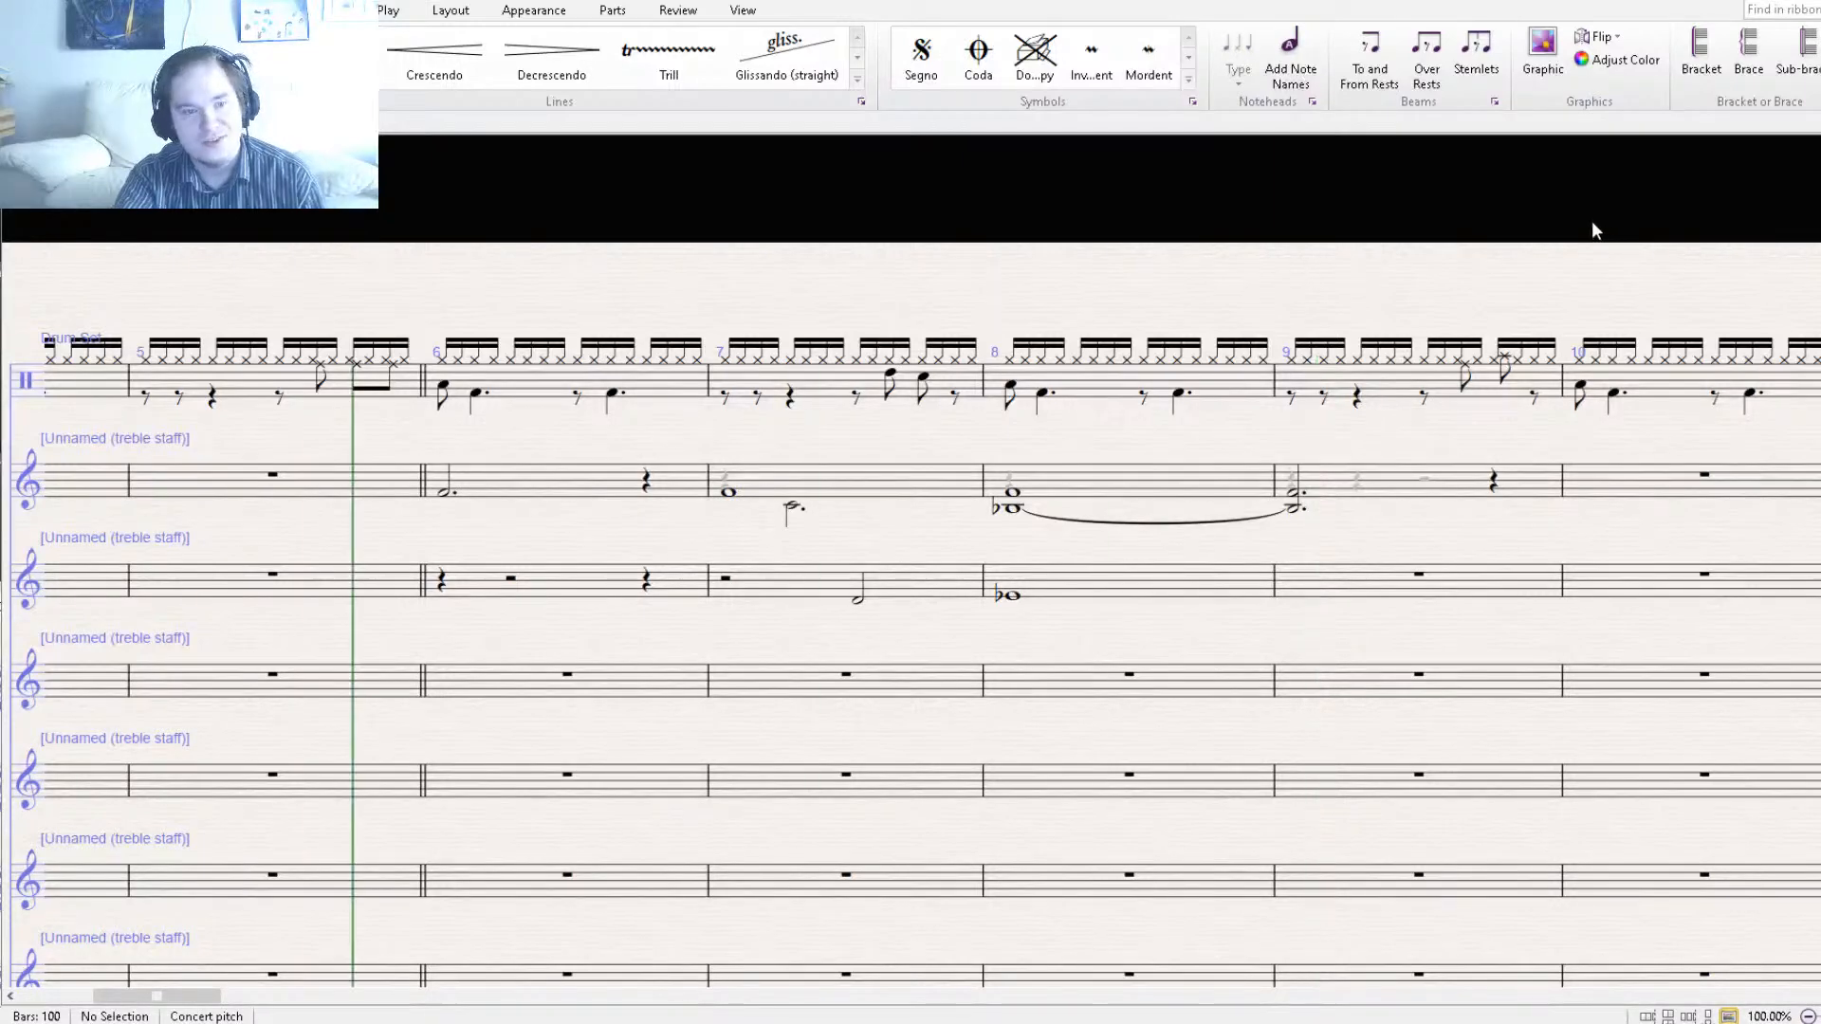
{"action": "key", "text": "space"}
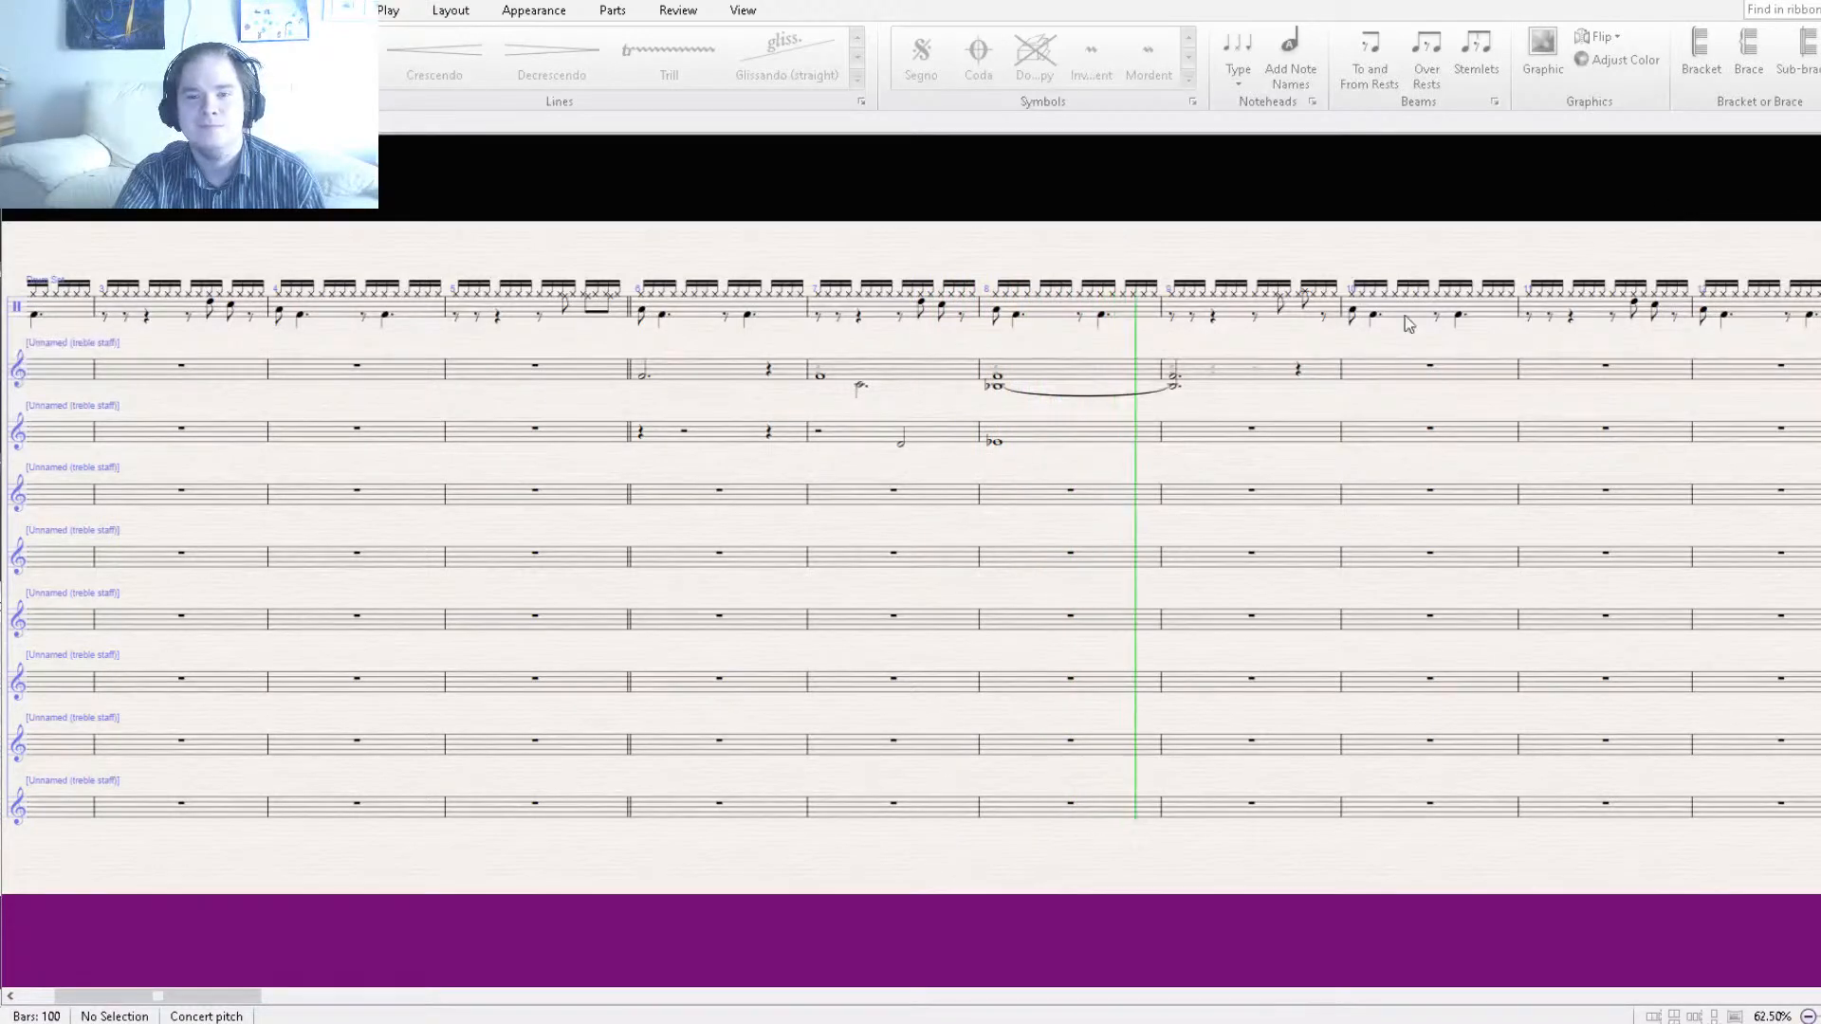
{"action": "key", "text": "space"}
{"action": "left_click_drag", "start_coordinate": [1400, 304], "coordinate": [1305, 468]}
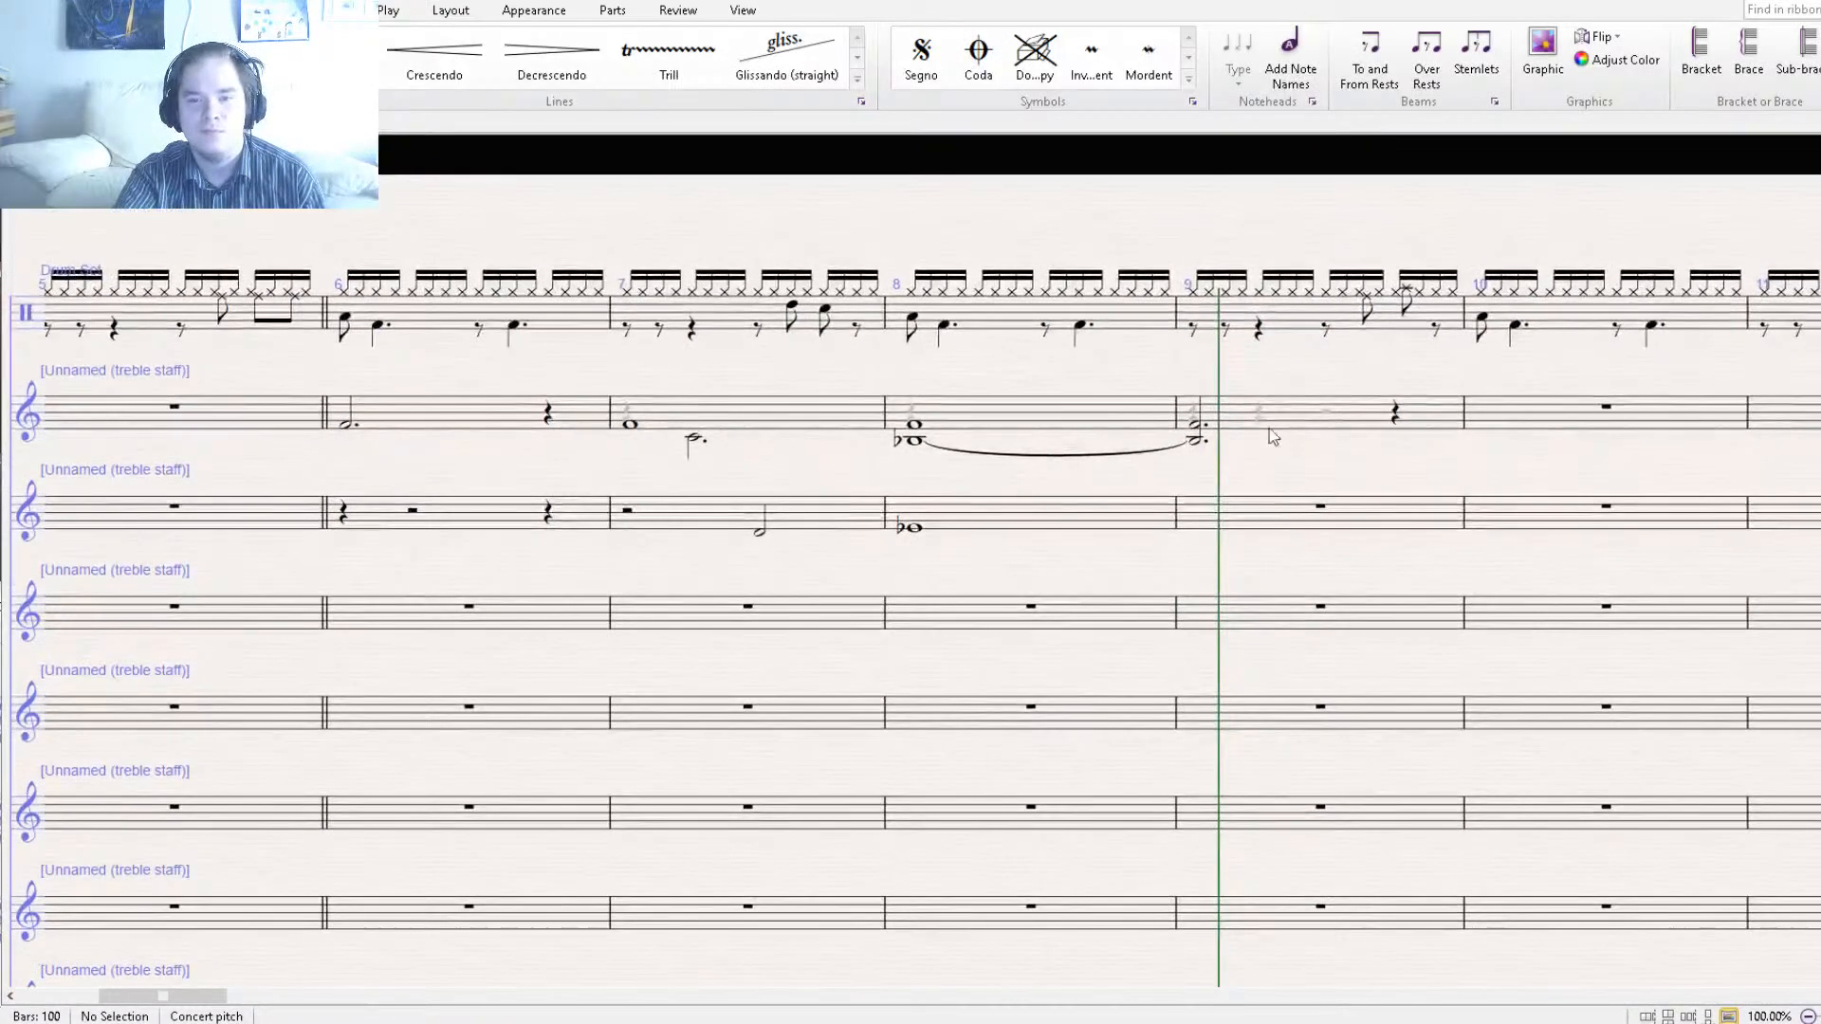
Remove the tie from the first treble staff's Bb3–F4 chord in bar 8 and shorten the chord to dotted half notes.
{"action": "left_click", "coordinate": [1102, 419]}
{"action": "key", "text": "Return"}
{"action": "key", "text": "KP_5"}
{"action": "key", "text": "KP_Decimal"}
{"action": "key", "text": "Escape"}
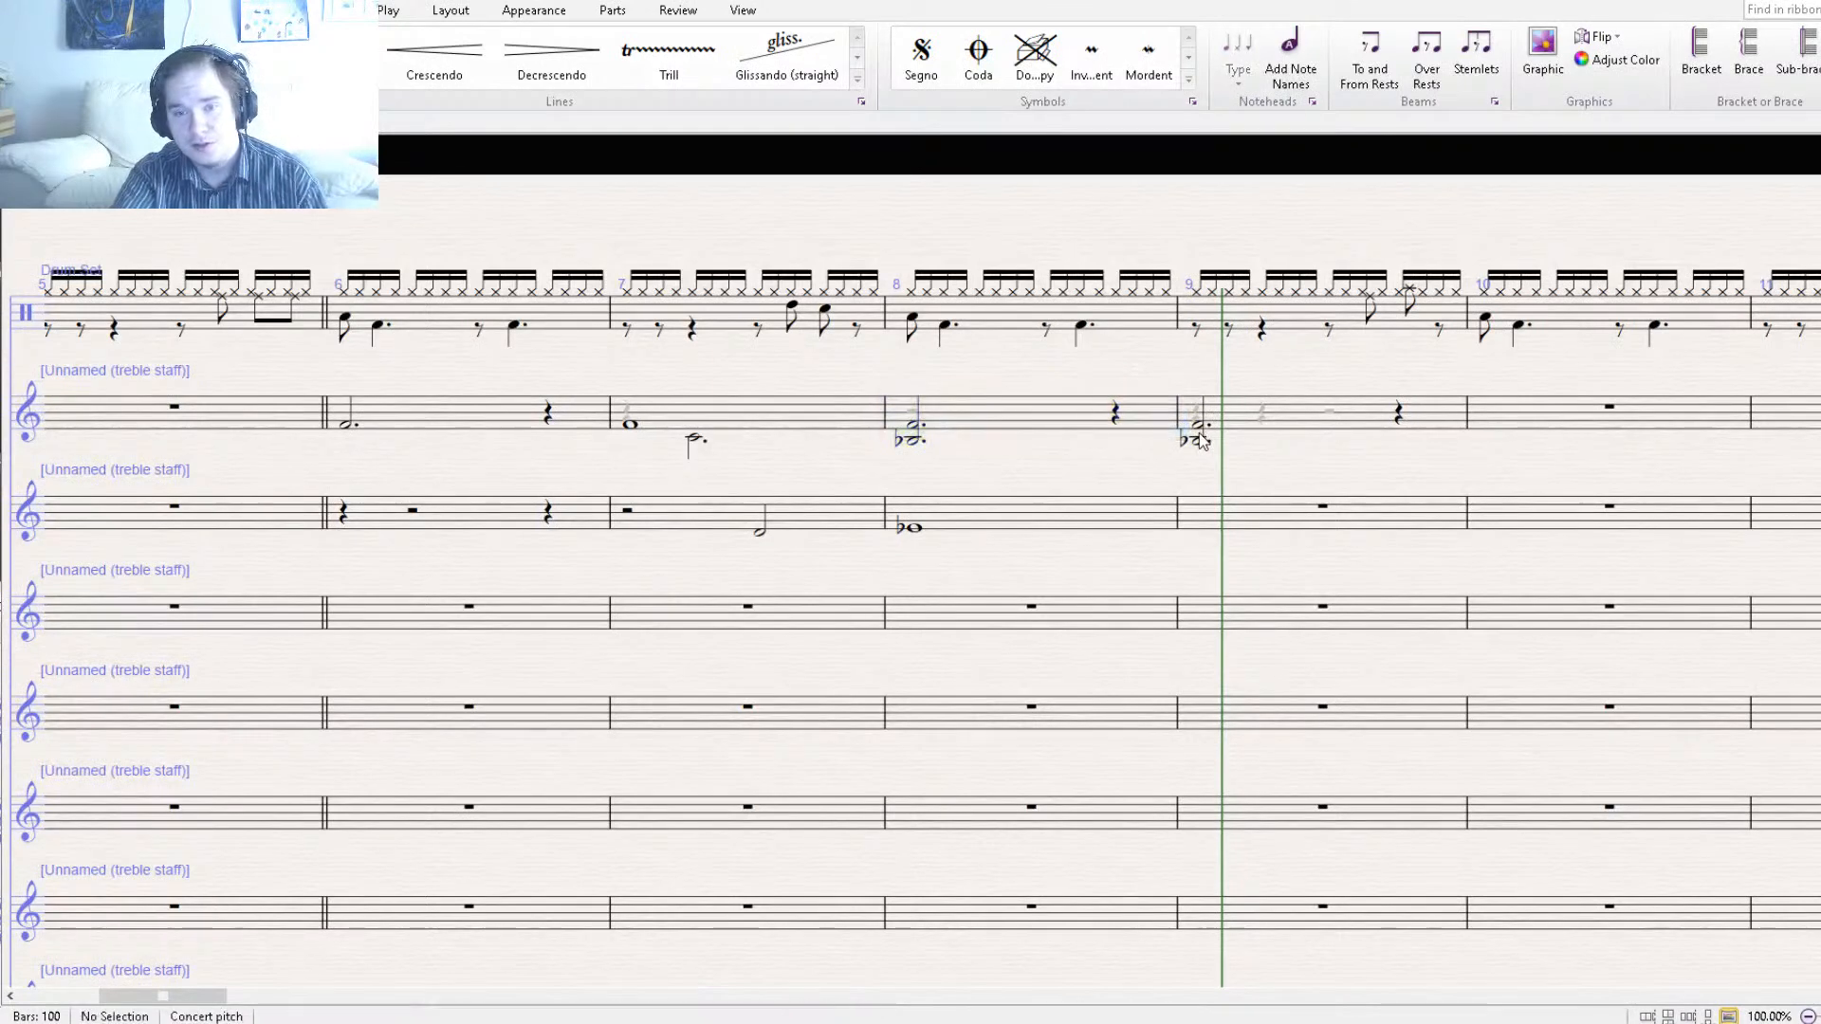
Move the first treble staff's dotted half-note Bb3–F4 chord in bar 9 to beat 2, with a quarter rest on beat 1.
{"action": "left_click", "coordinate": [1199, 433]}
{"action": "key", "text": "KP_4"}
{"action": "left_click", "coordinate": [1264, 418]}
{"action": "key", "text": "ctrl+v"}
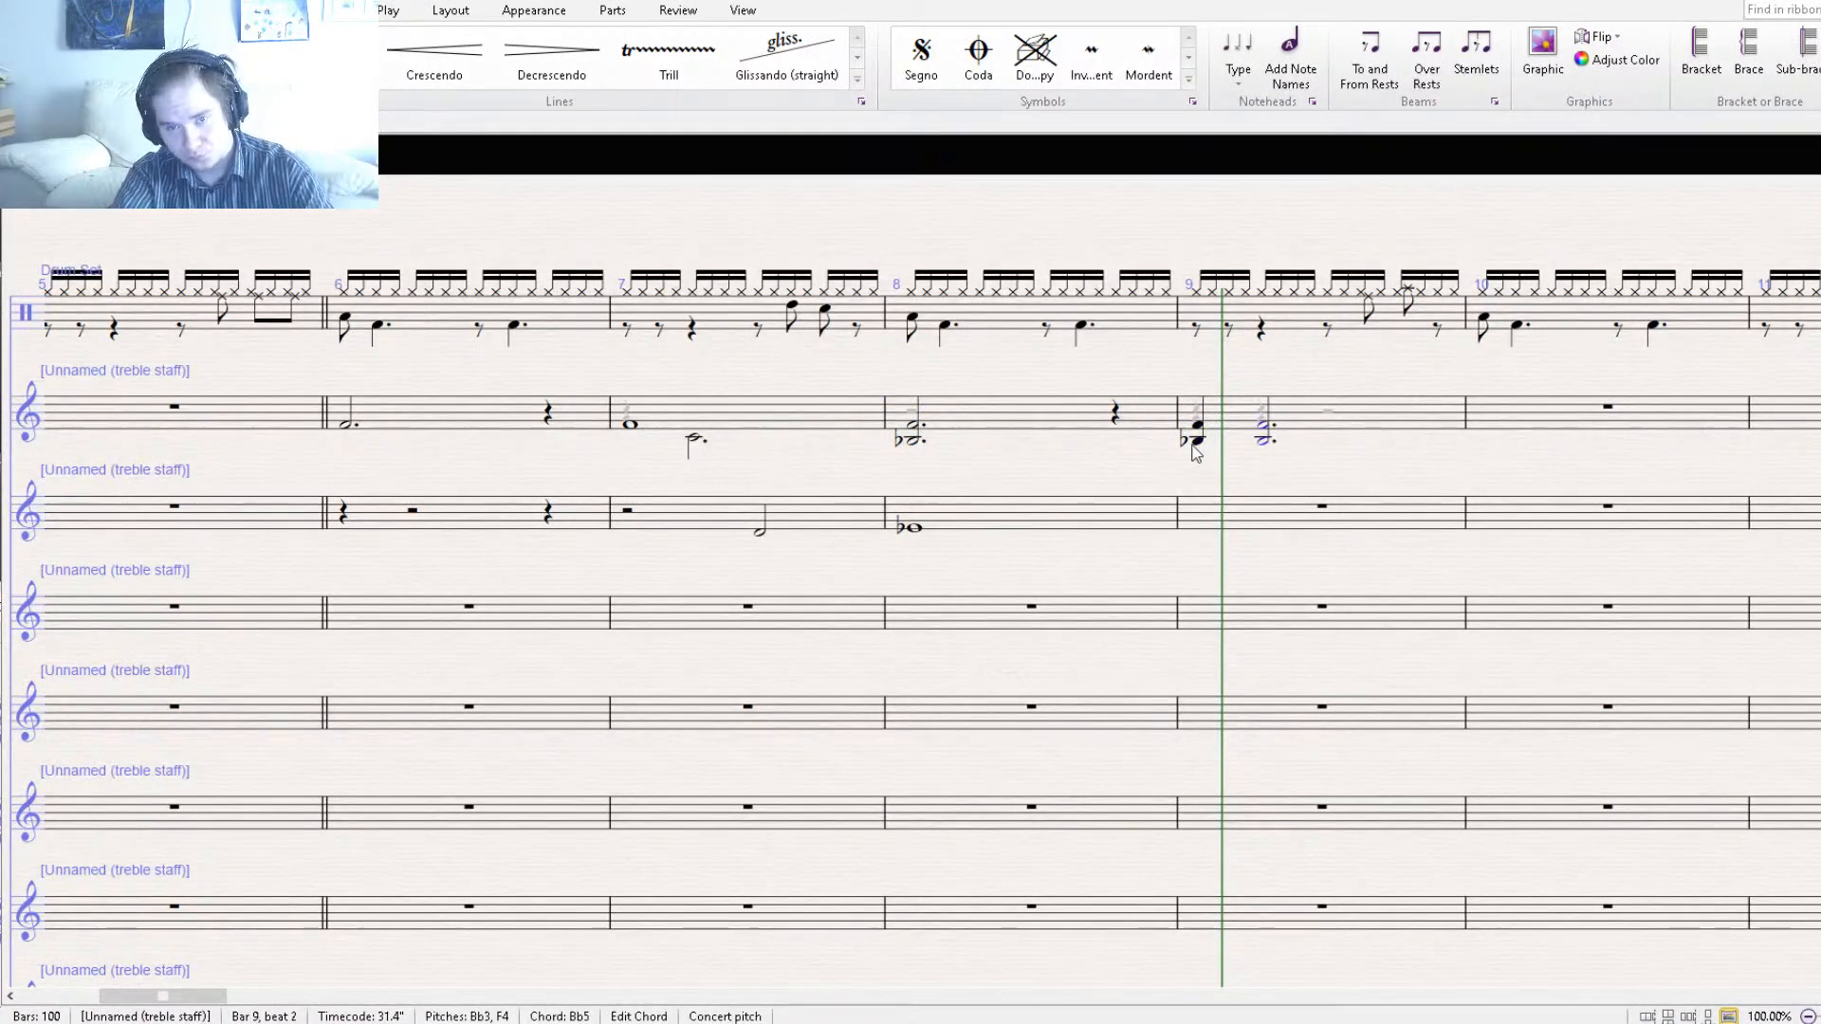
{"action": "key", "text": "Delete"}
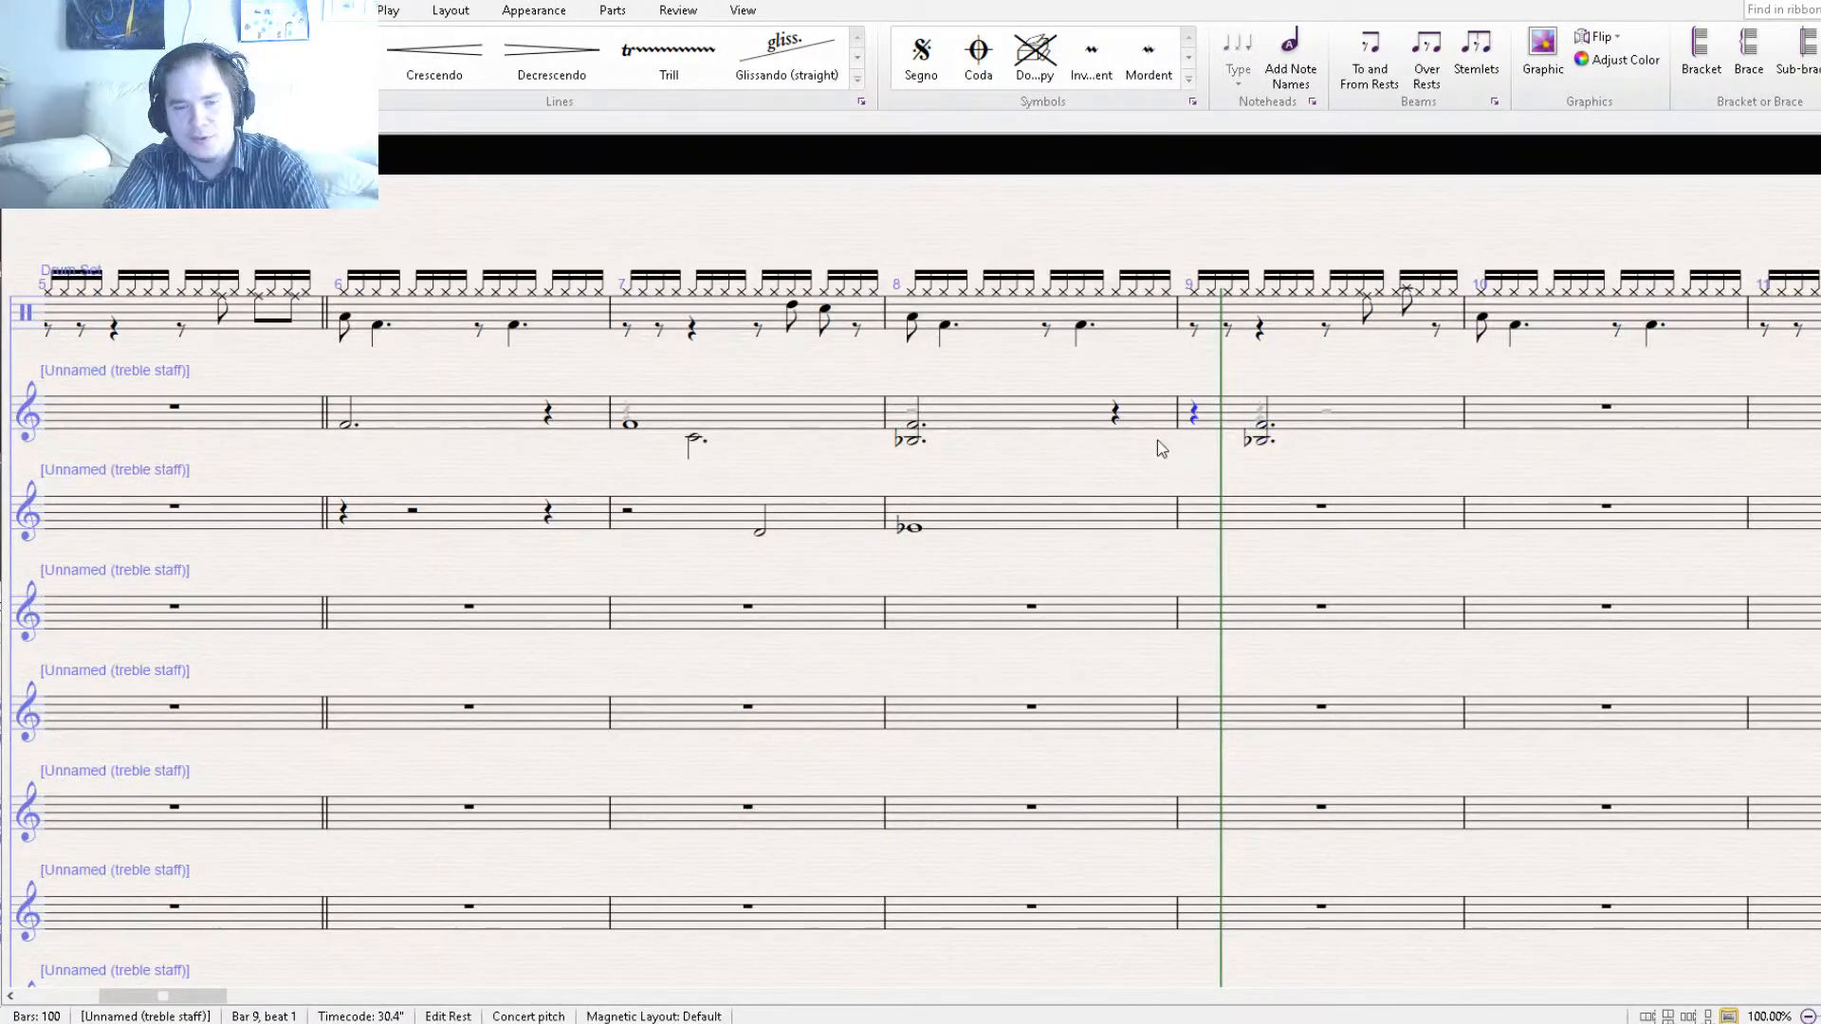
Copy bar 9 of the first unnamed treble staff into the second, and lower the copied chord's bottom note.
{"action": "left_click_drag", "start_coordinate": [1108, 449], "coordinate": [1044, 459]}
{"action": "left_click", "coordinate": [1157, 455]}
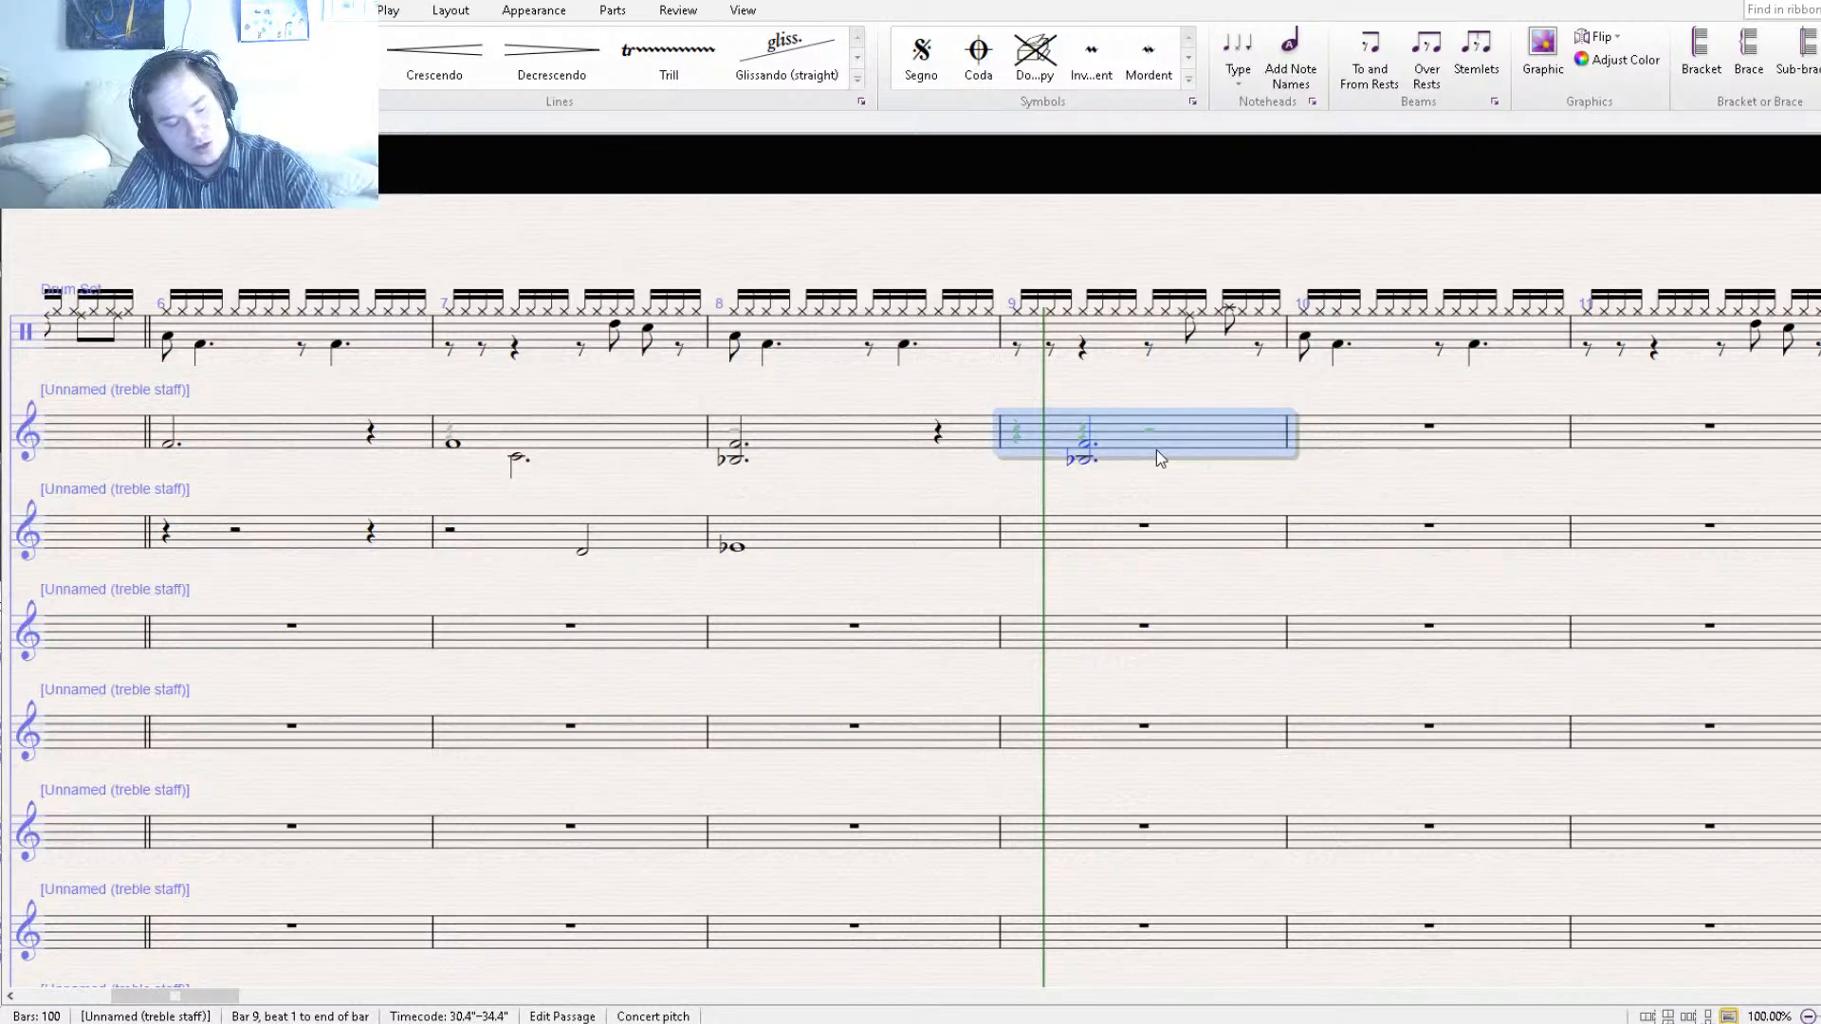
{"action": "left_click", "coordinate": [1108, 527]}
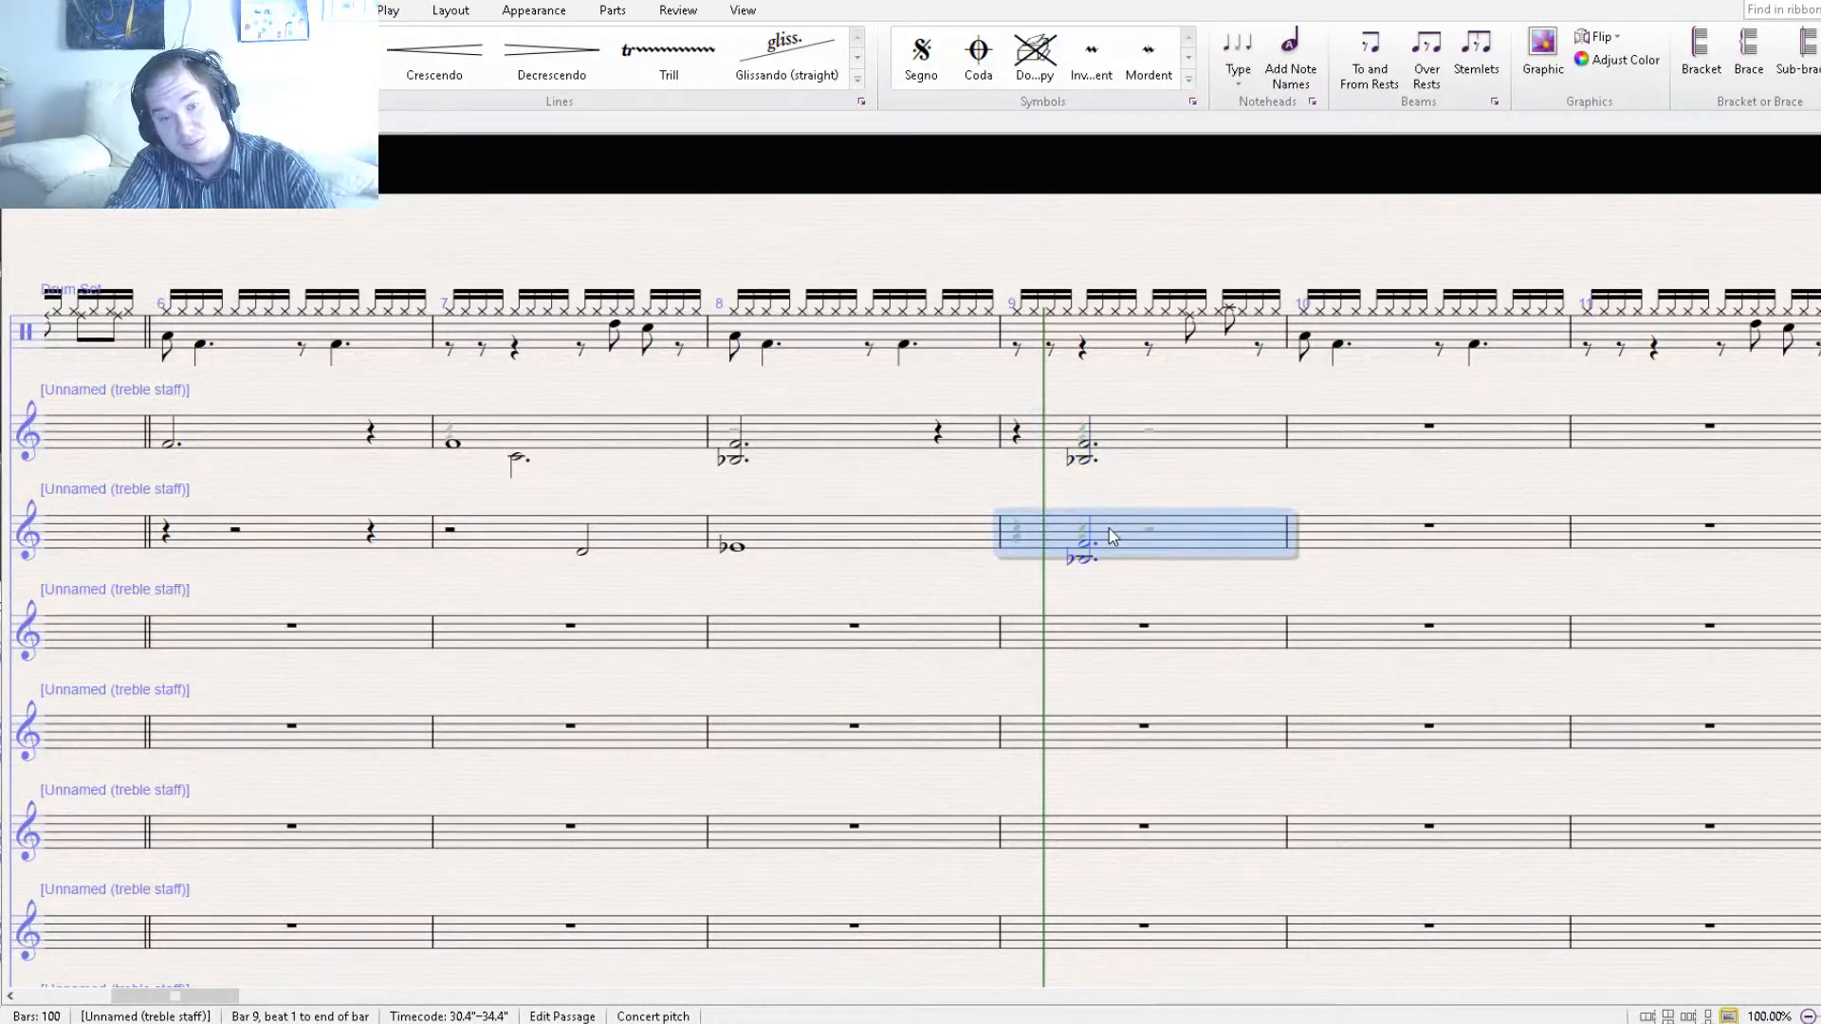
{"action": "left_click", "coordinate": [1082, 583]}
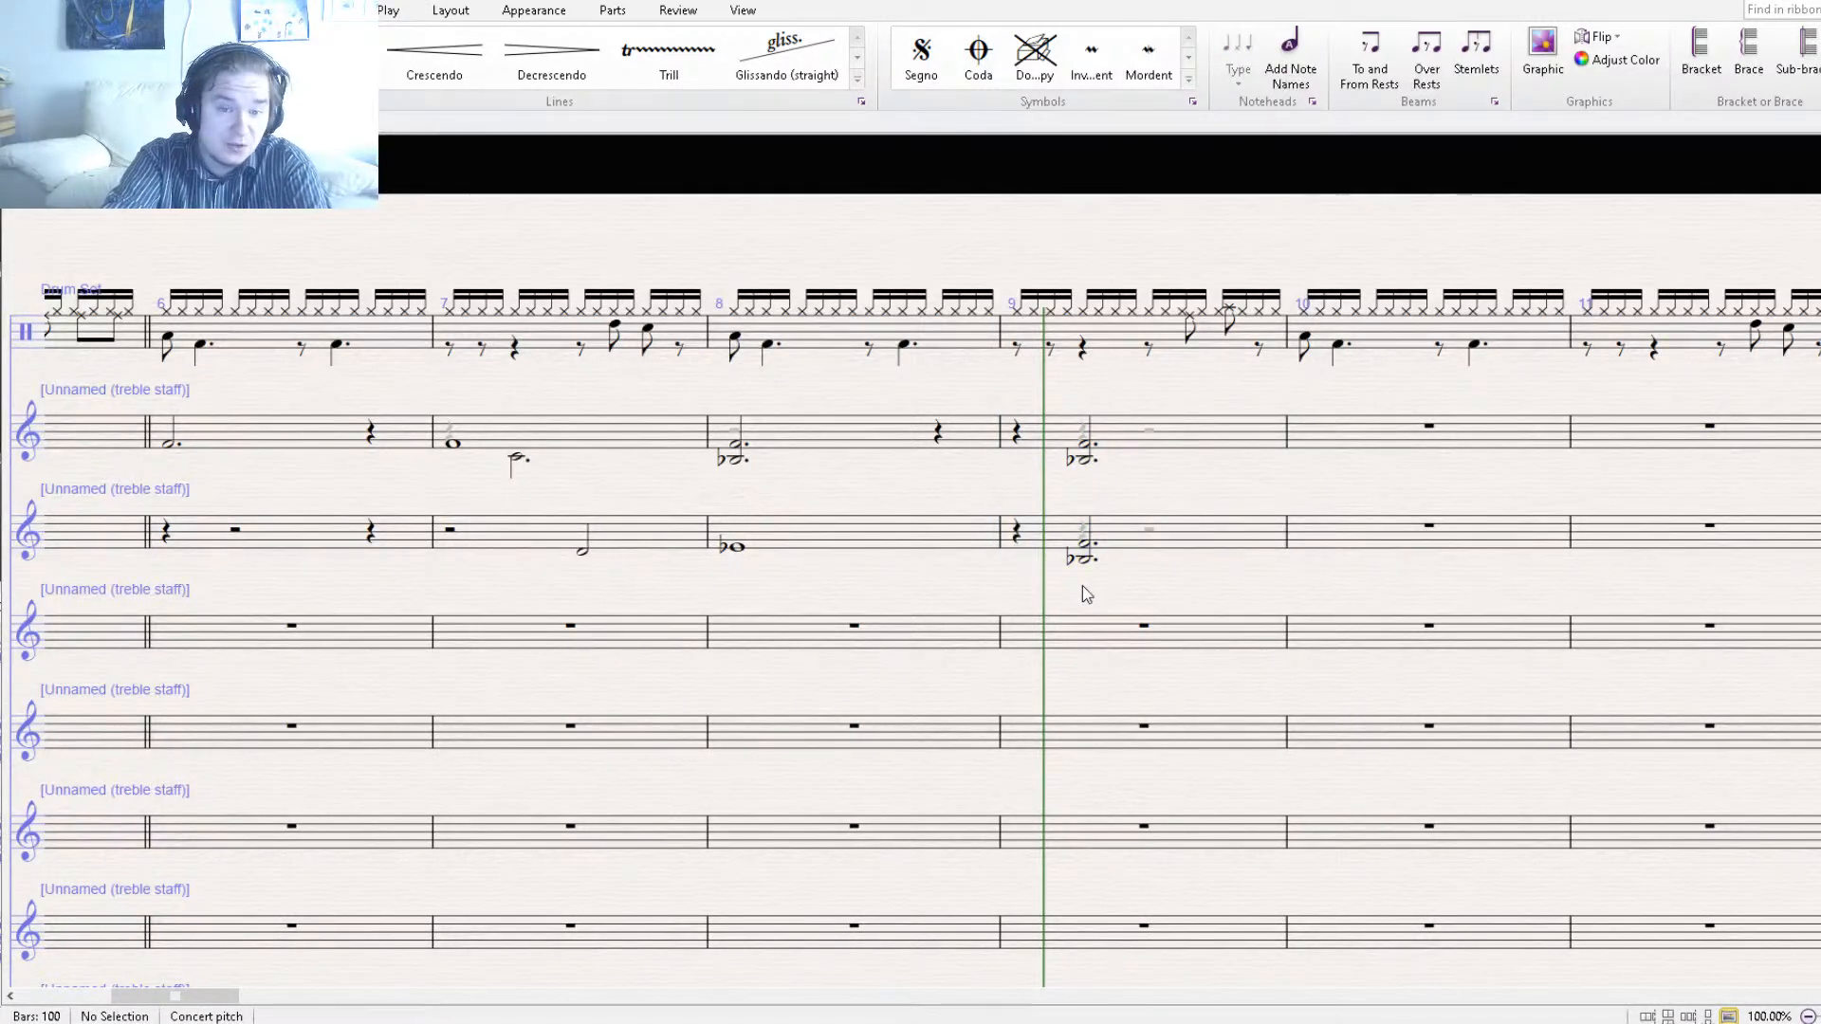
{"action": "left_click_drag", "start_coordinate": [1091, 569], "coordinate": [1088, 555]}
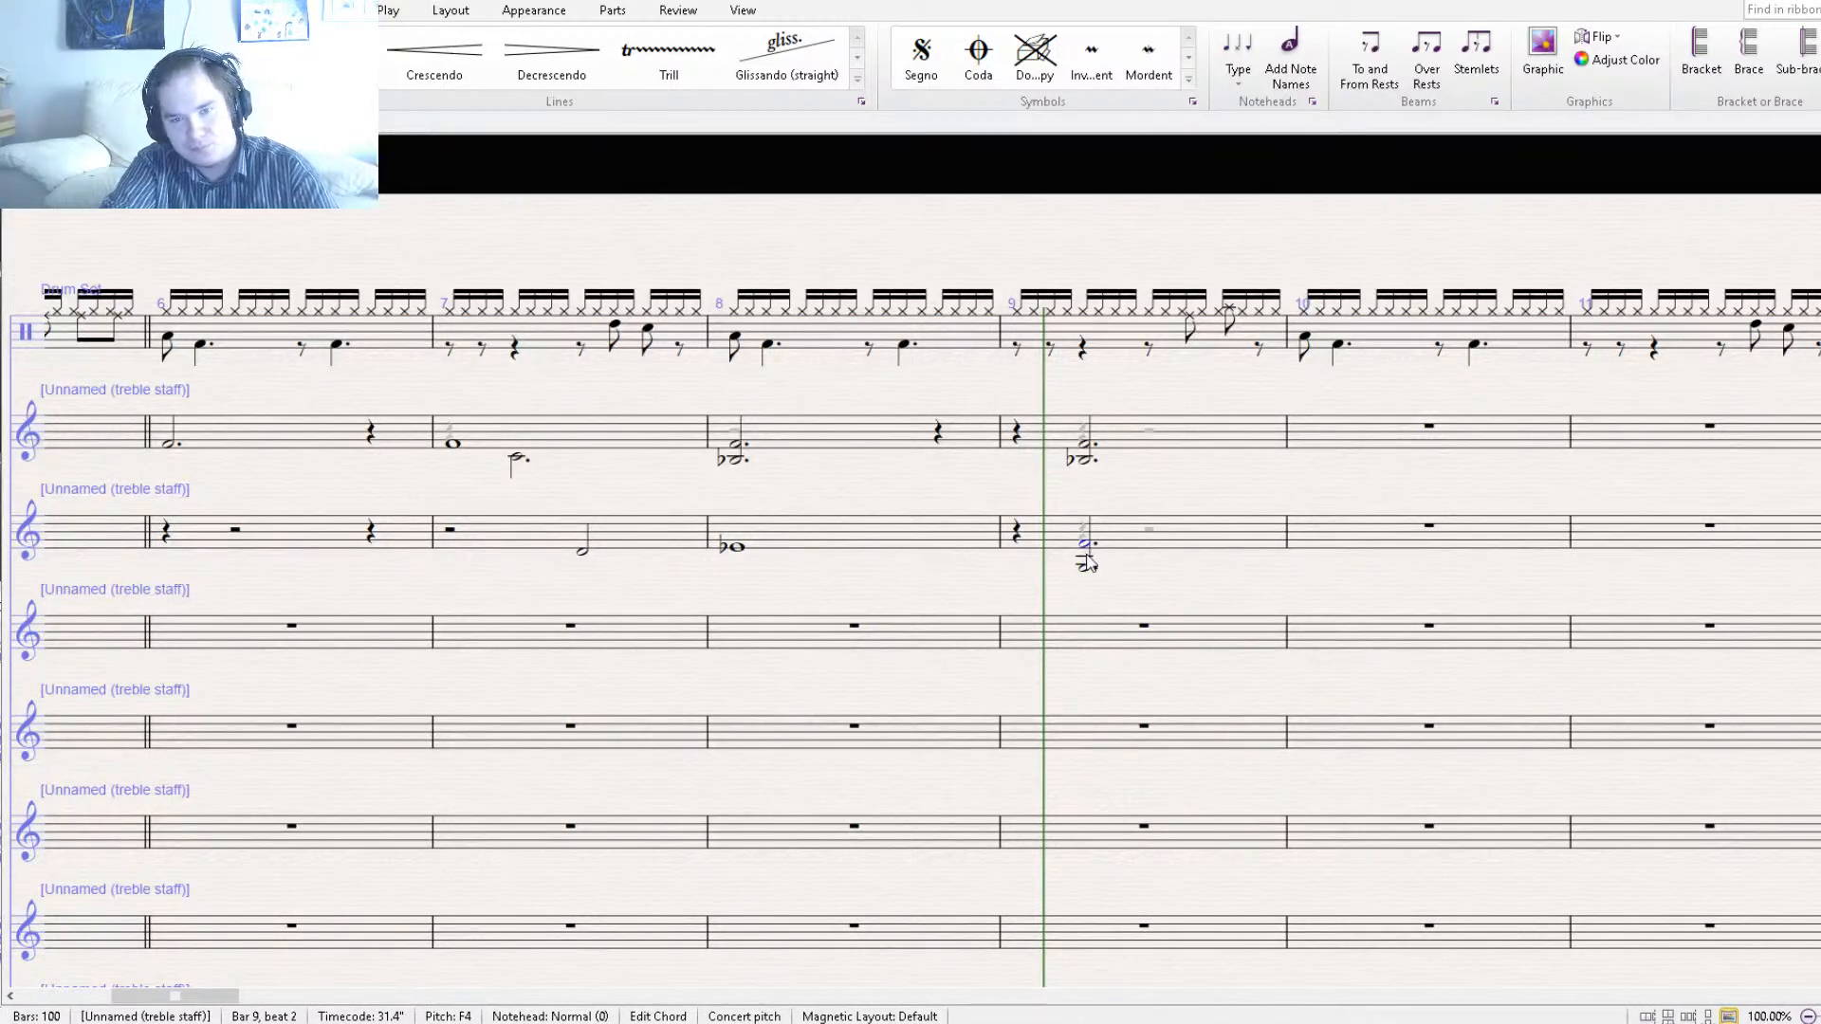
{"action": "key", "text": "Escape"}
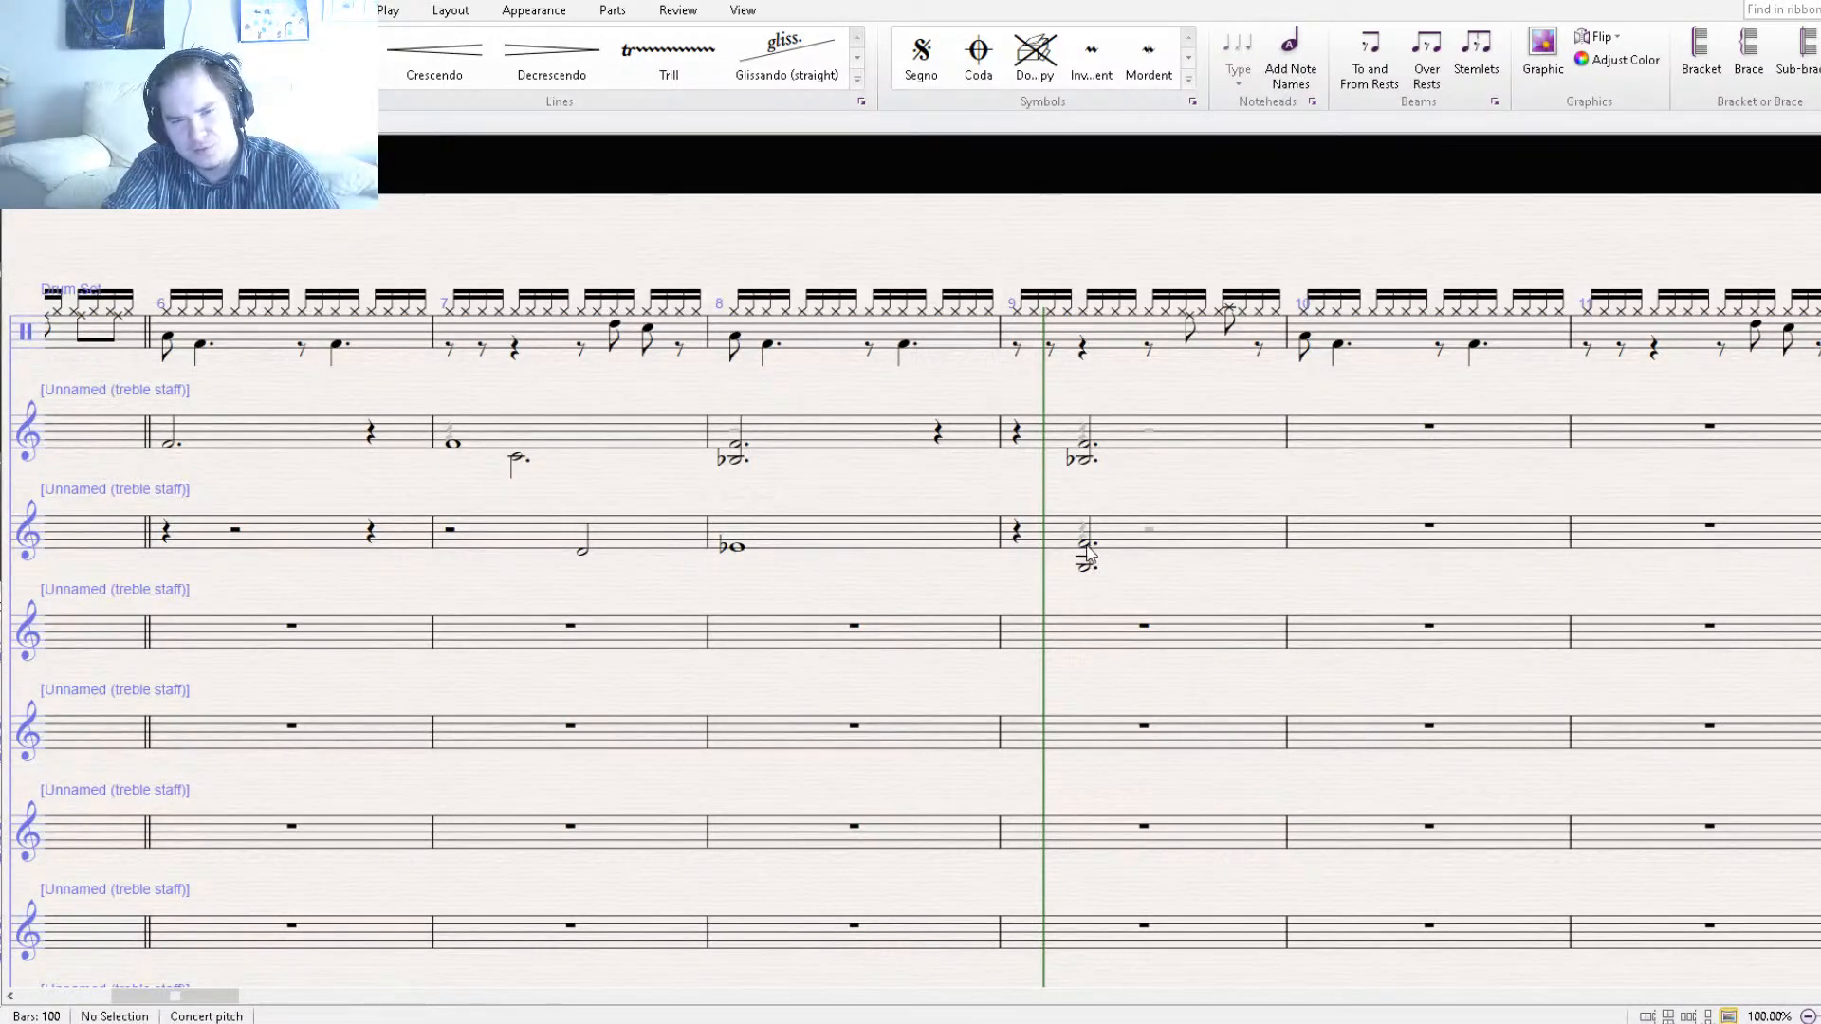
Reduce the second treble staff's chord in bar 9 to a single dotted half-note D4 on beat 2.
{"action": "left_click", "coordinate": [1089, 553]}
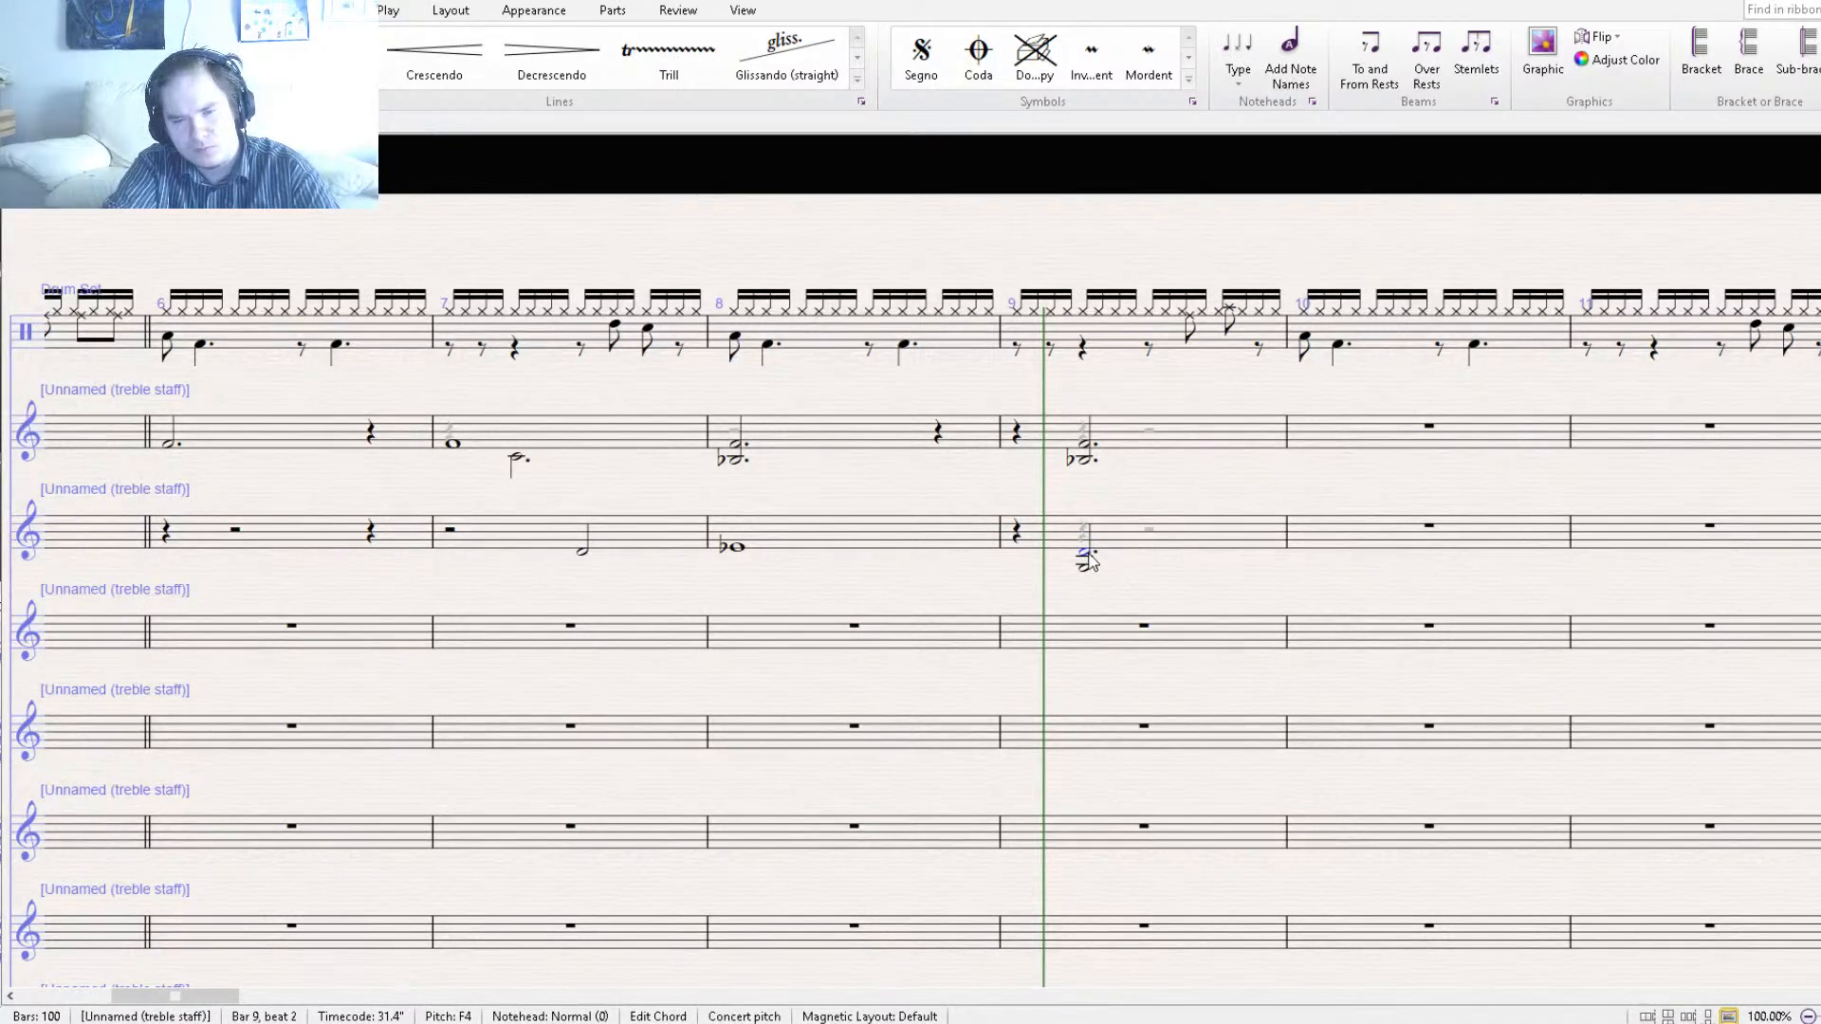
{"action": "key", "text": "Delete"}
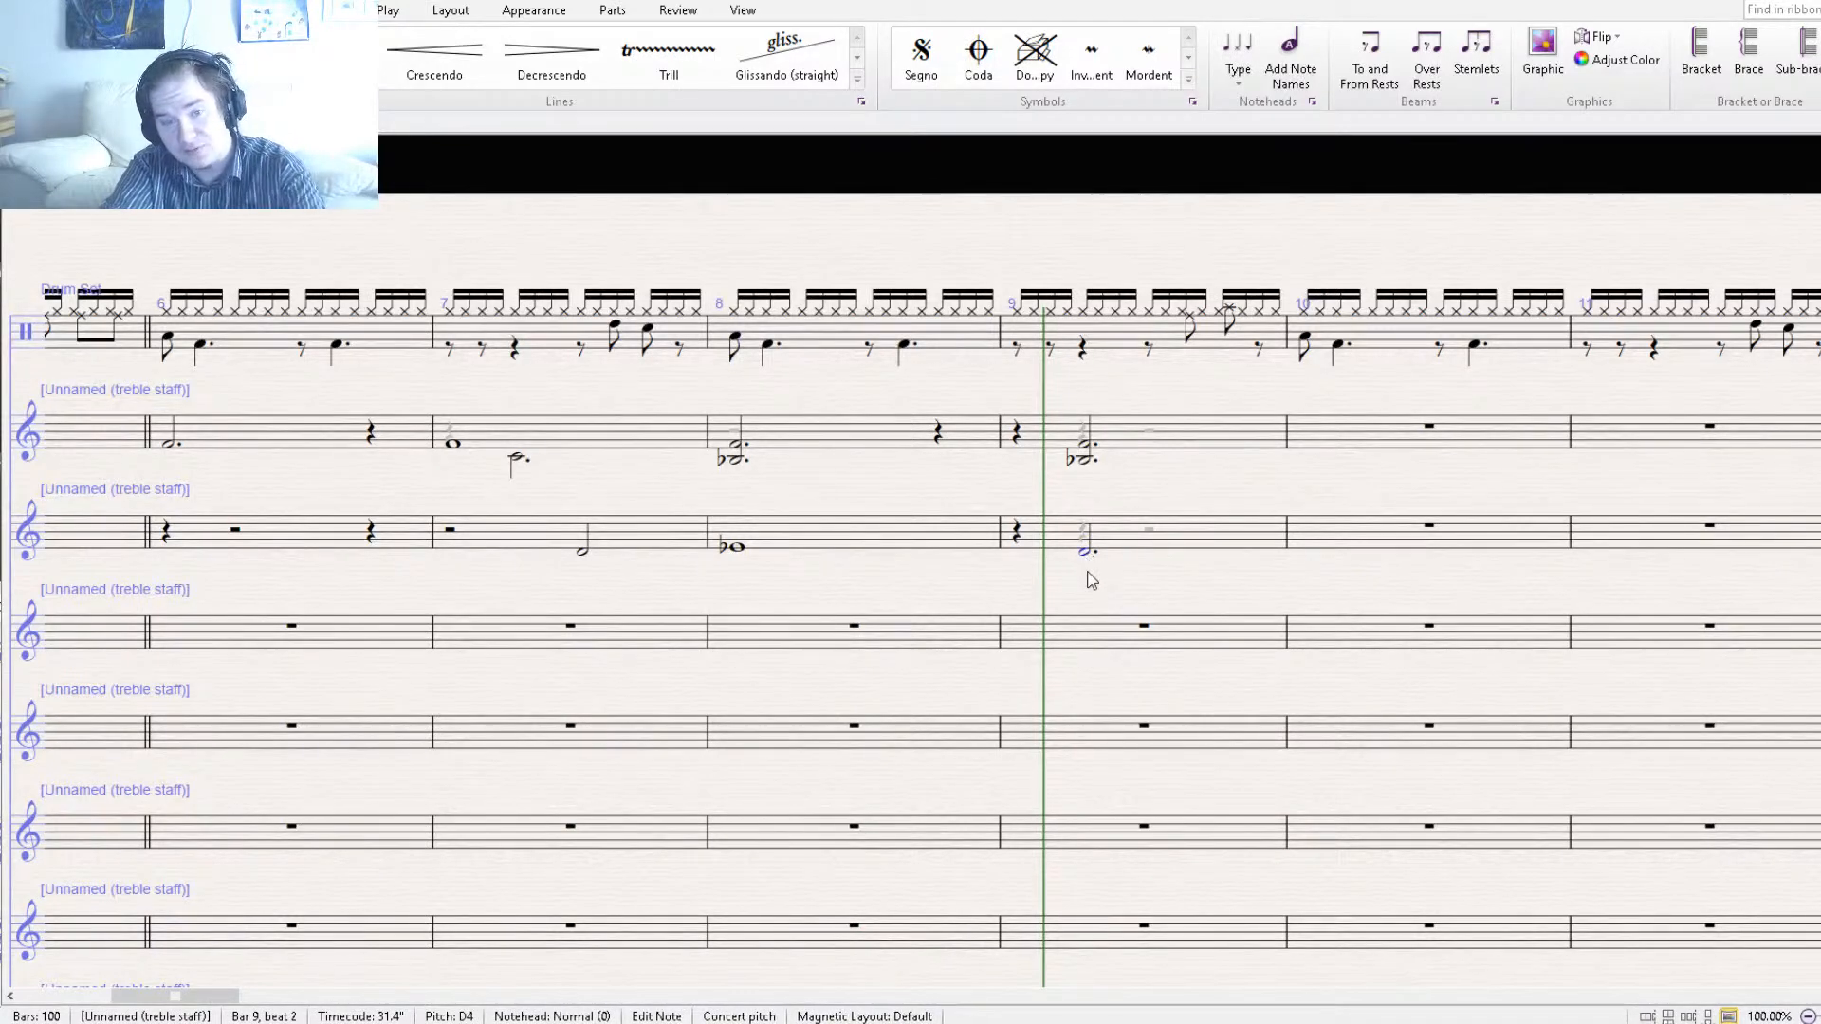
{"action": "key", "text": "Escape"}
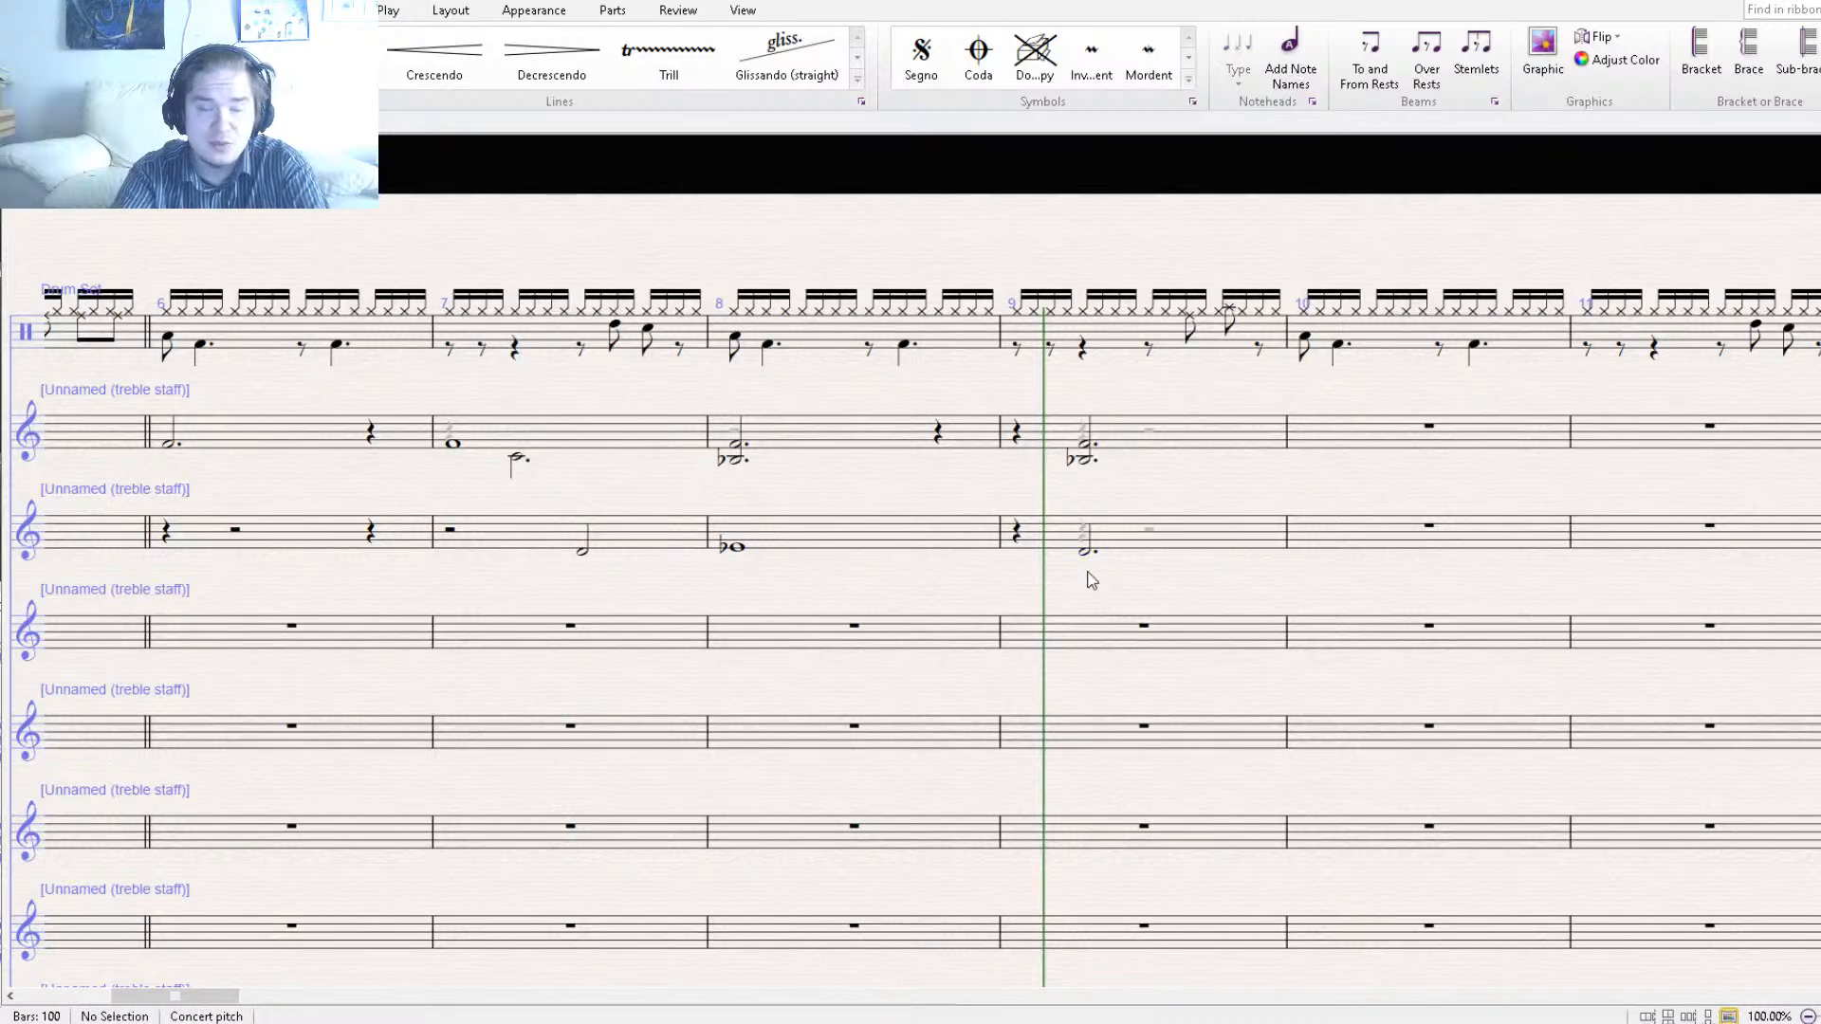
Show the Bass Guitar staff and widen the vertical spacing between it, the Drum Set and the first treble staff.
{"action": "left_click_drag", "start_coordinate": [989, 514], "coordinate": [1438, 500]}
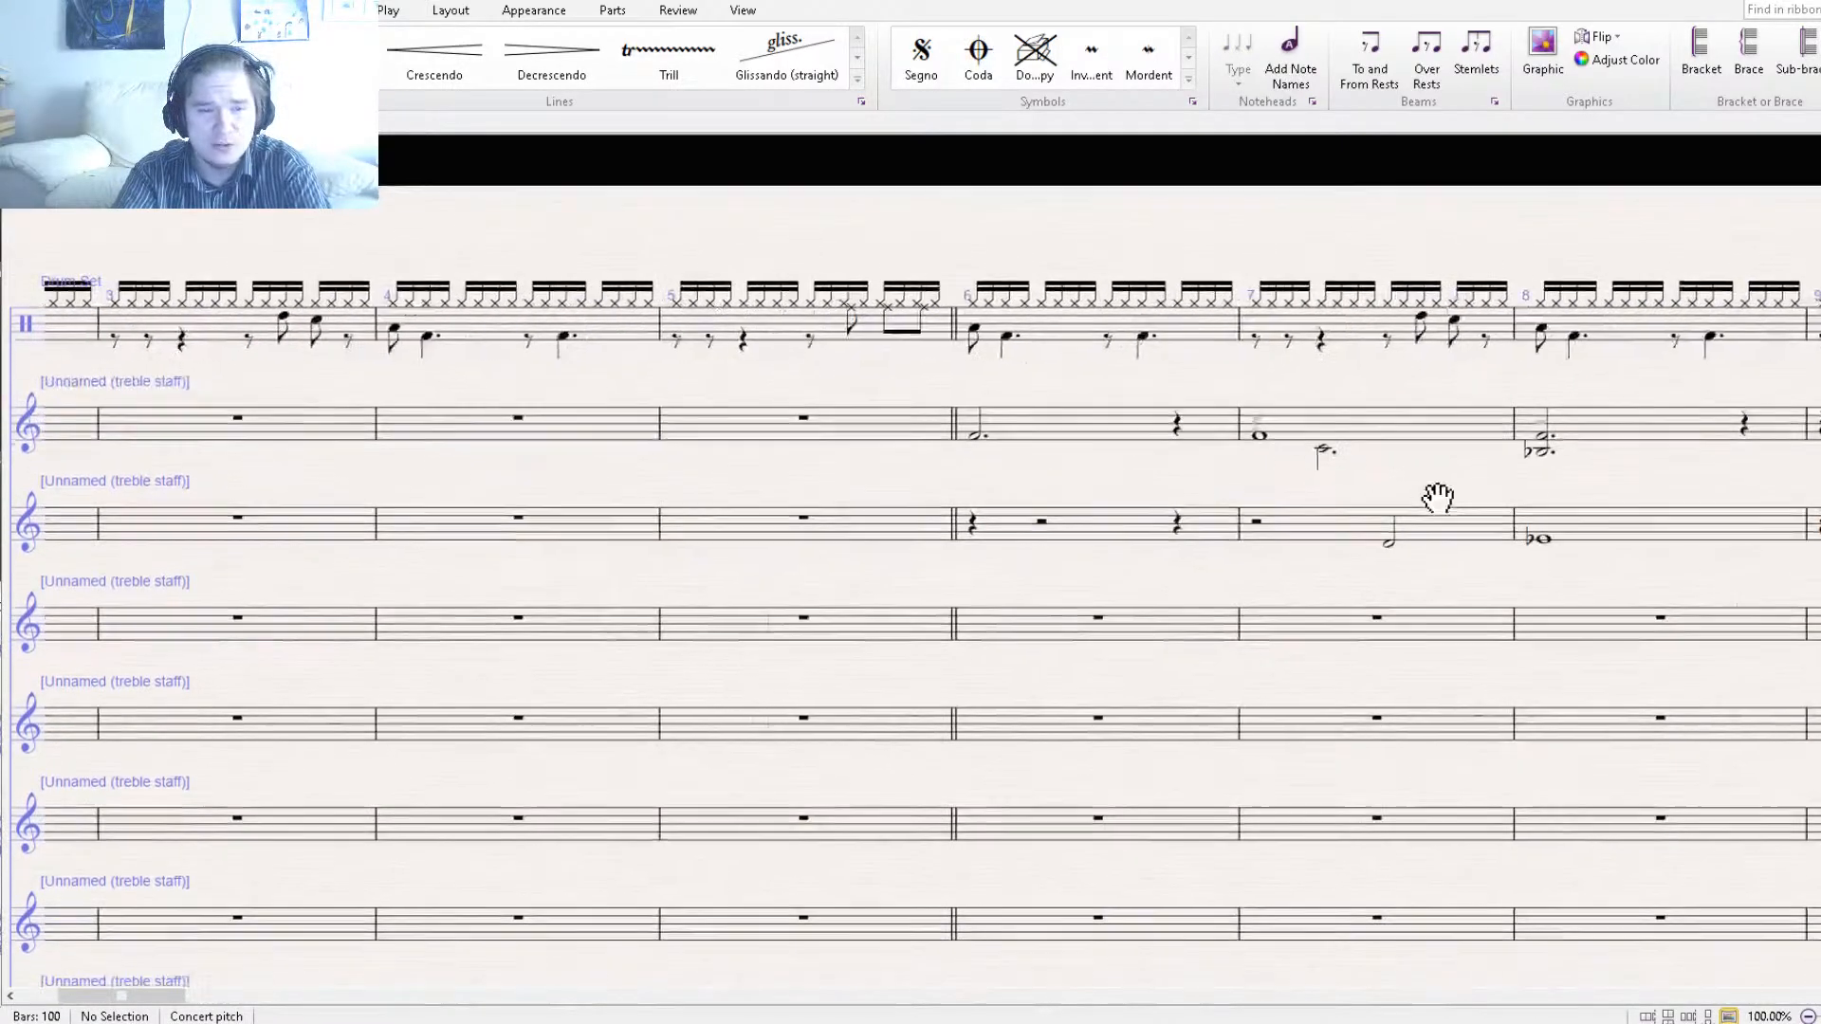
{"action": "left_click_drag", "start_coordinate": [535, 372], "coordinate": [538, 500]}
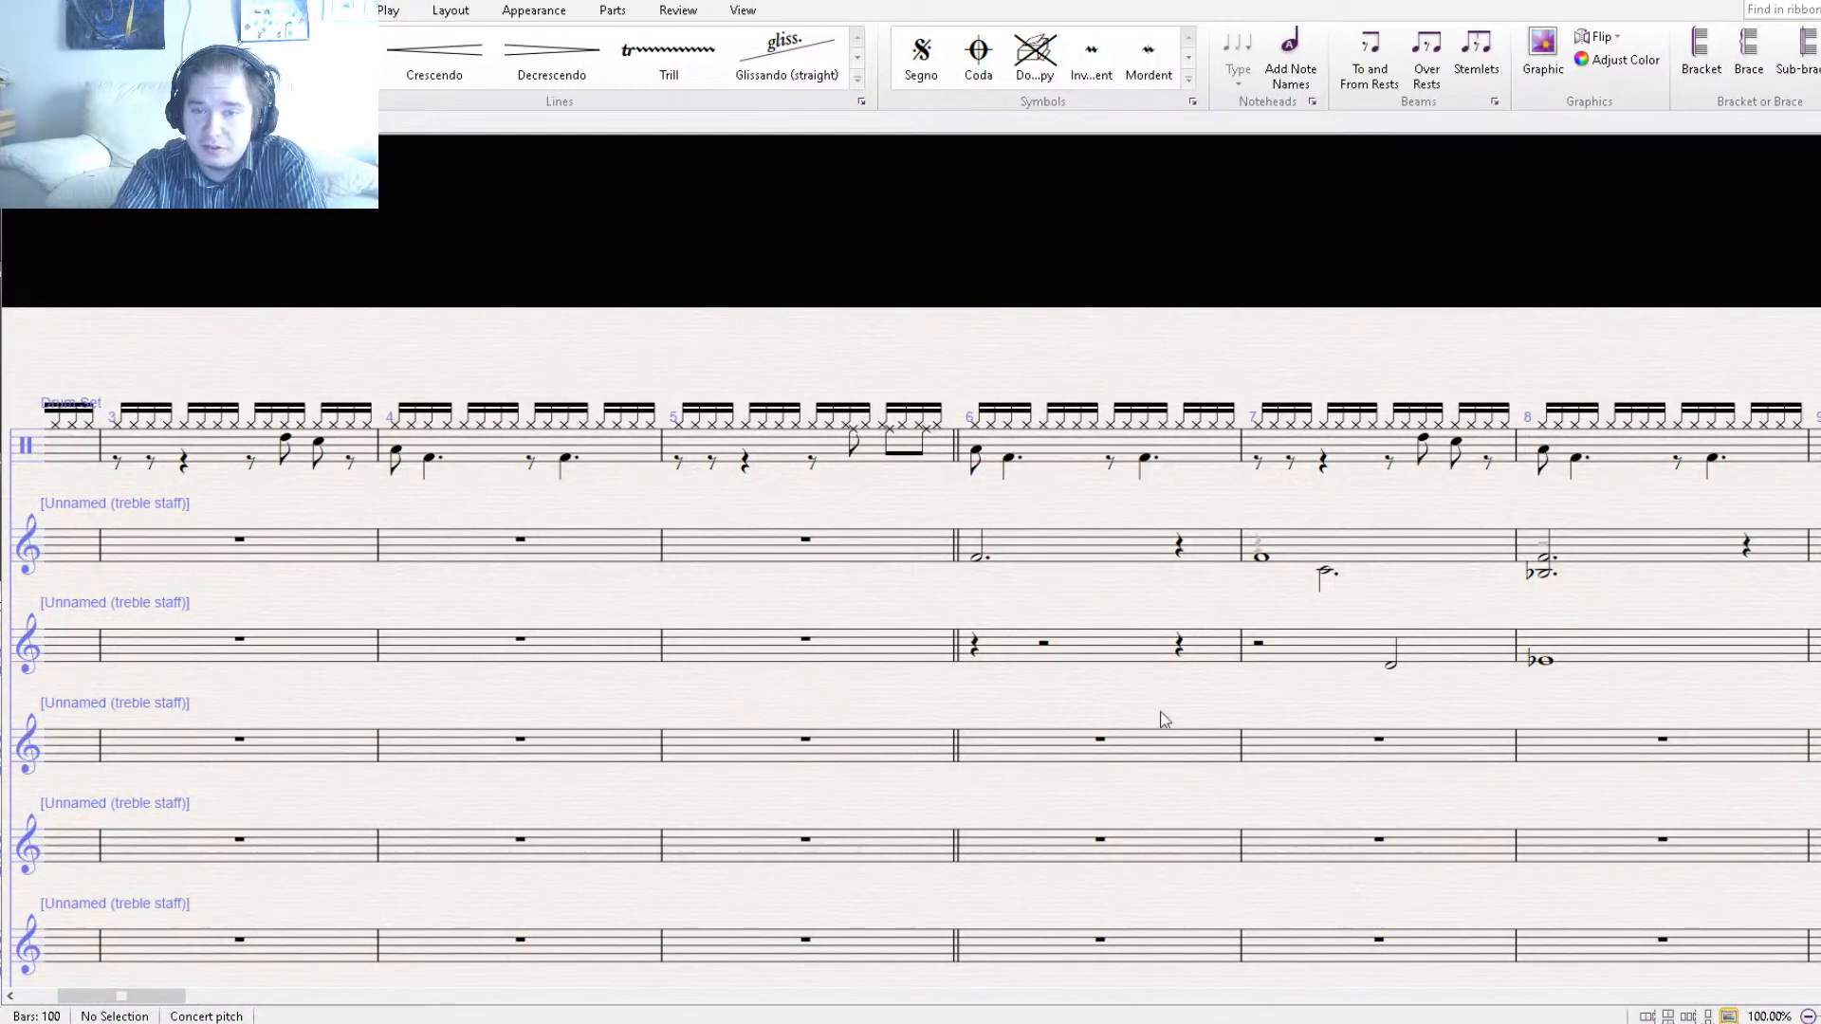
{"action": "scroll", "coordinate": [1134, 567], "scroll_direction": "down", "scroll_amount": 2}
{"action": "left_click_drag", "start_coordinate": [1164, 526], "coordinate": [560, 662]}
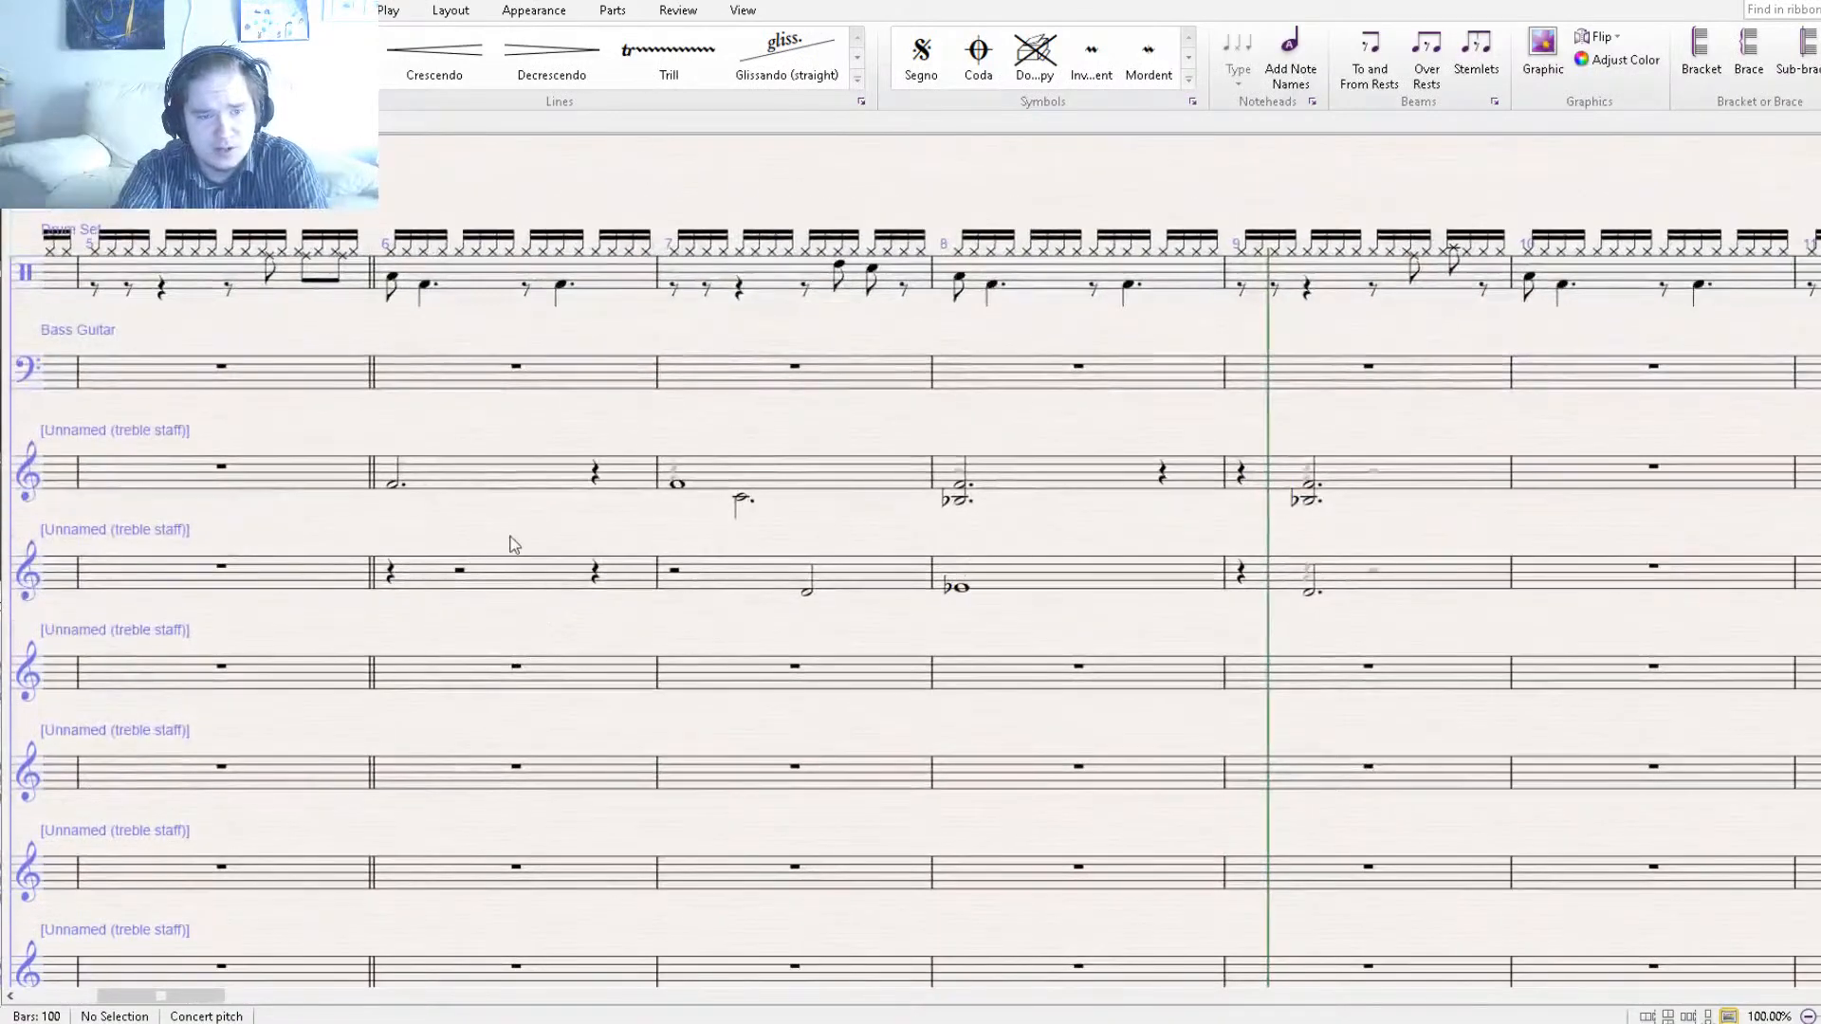
{"action": "left_click_drag", "start_coordinate": [486, 494], "coordinate": [495, 504]}
{"action": "left_click", "coordinate": [495, 504]}
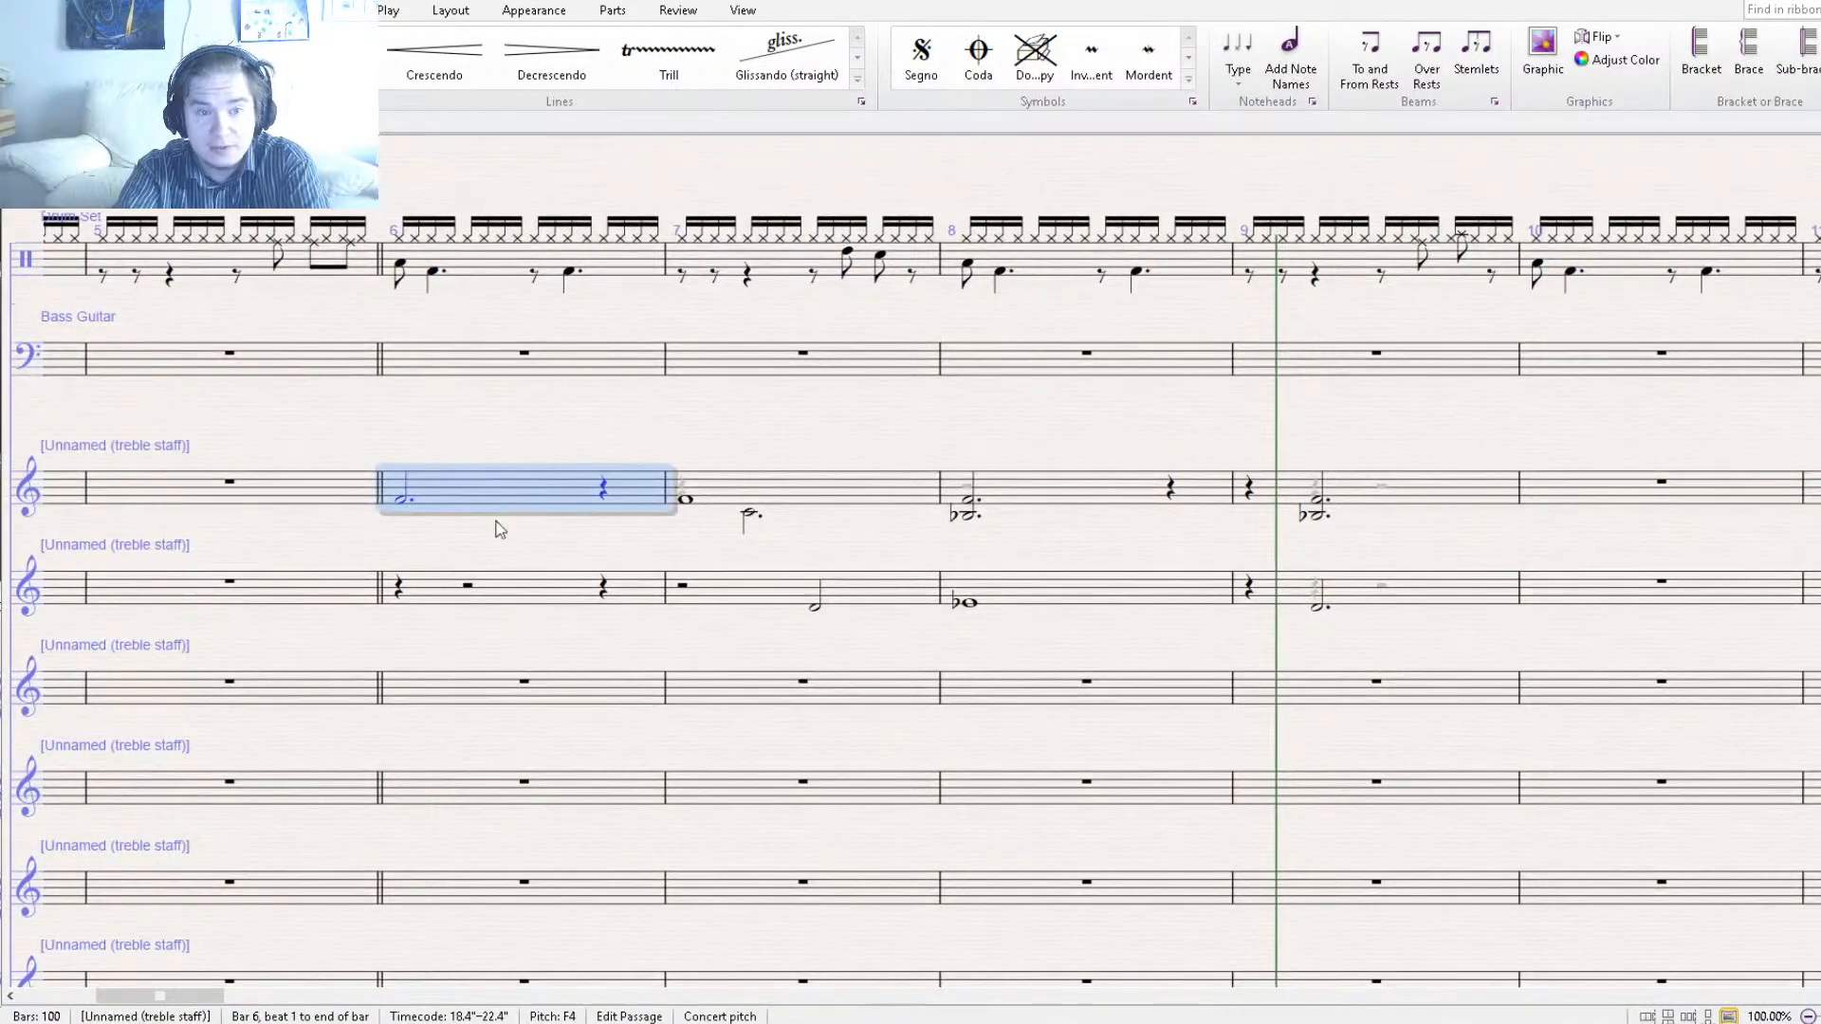
{"action": "left_click", "coordinate": [510, 256]}
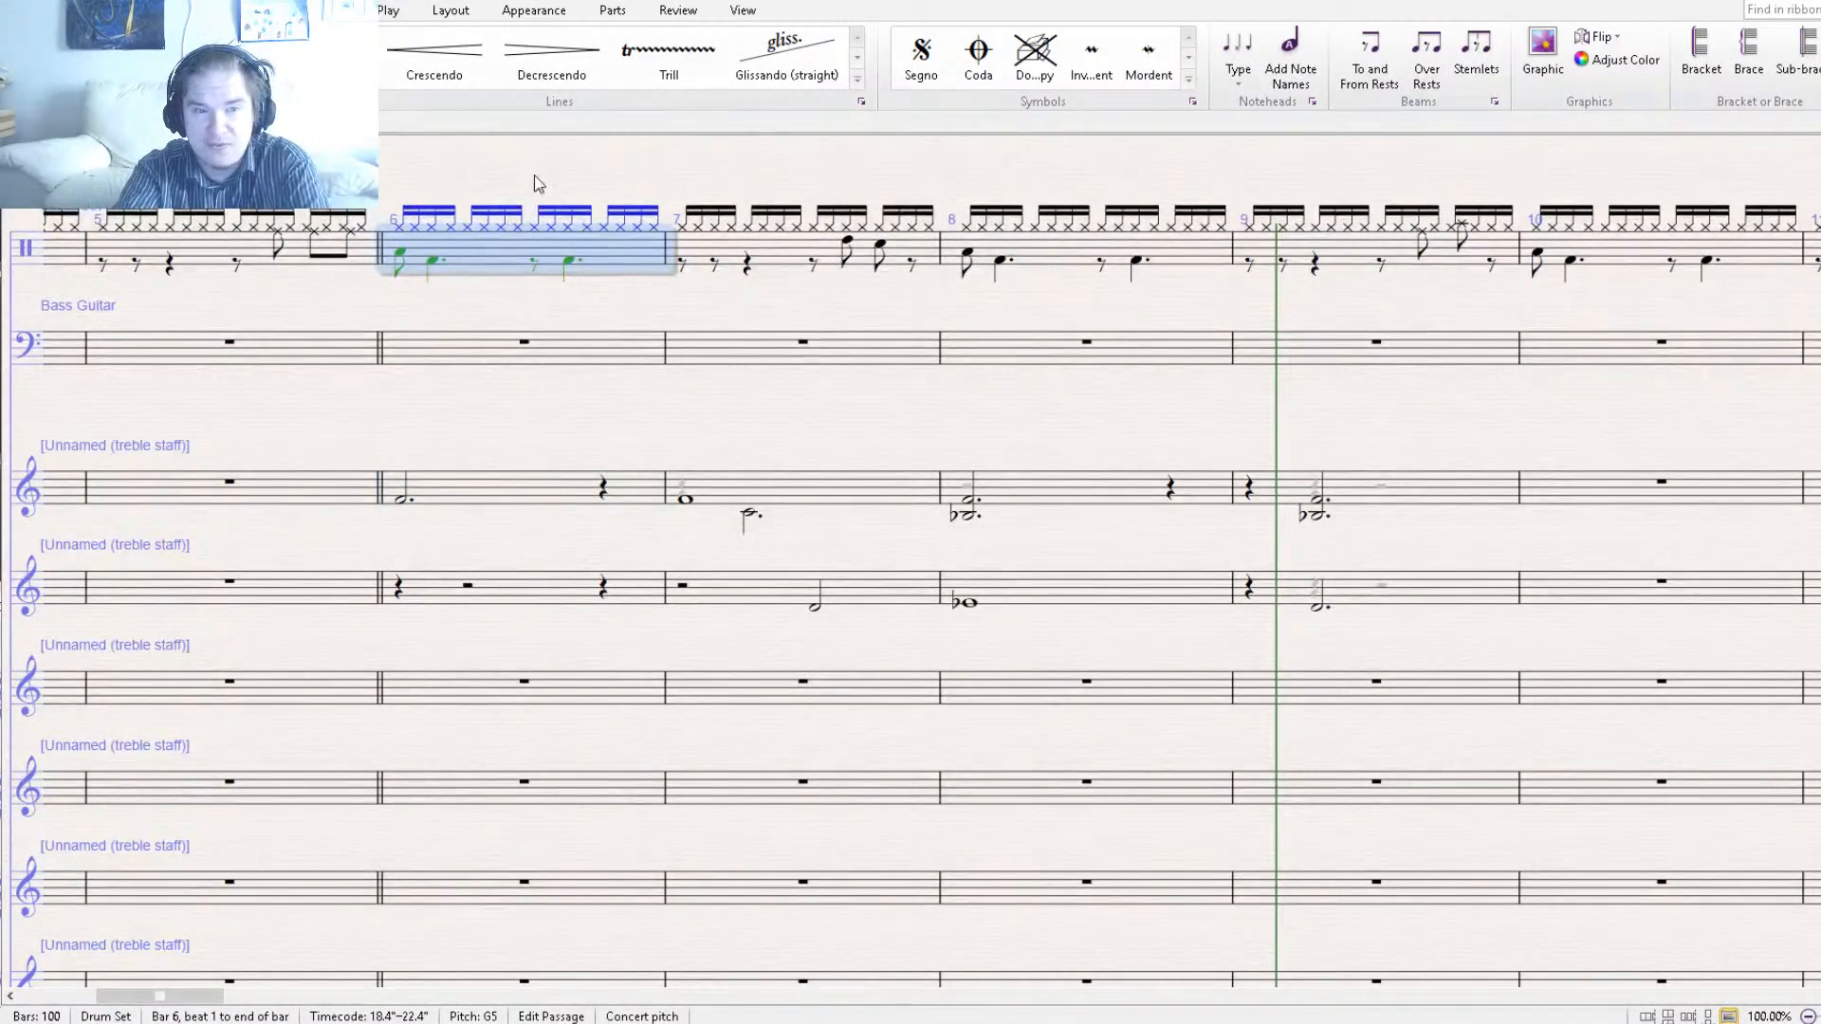
{"action": "left_click", "coordinate": [486, 356]}
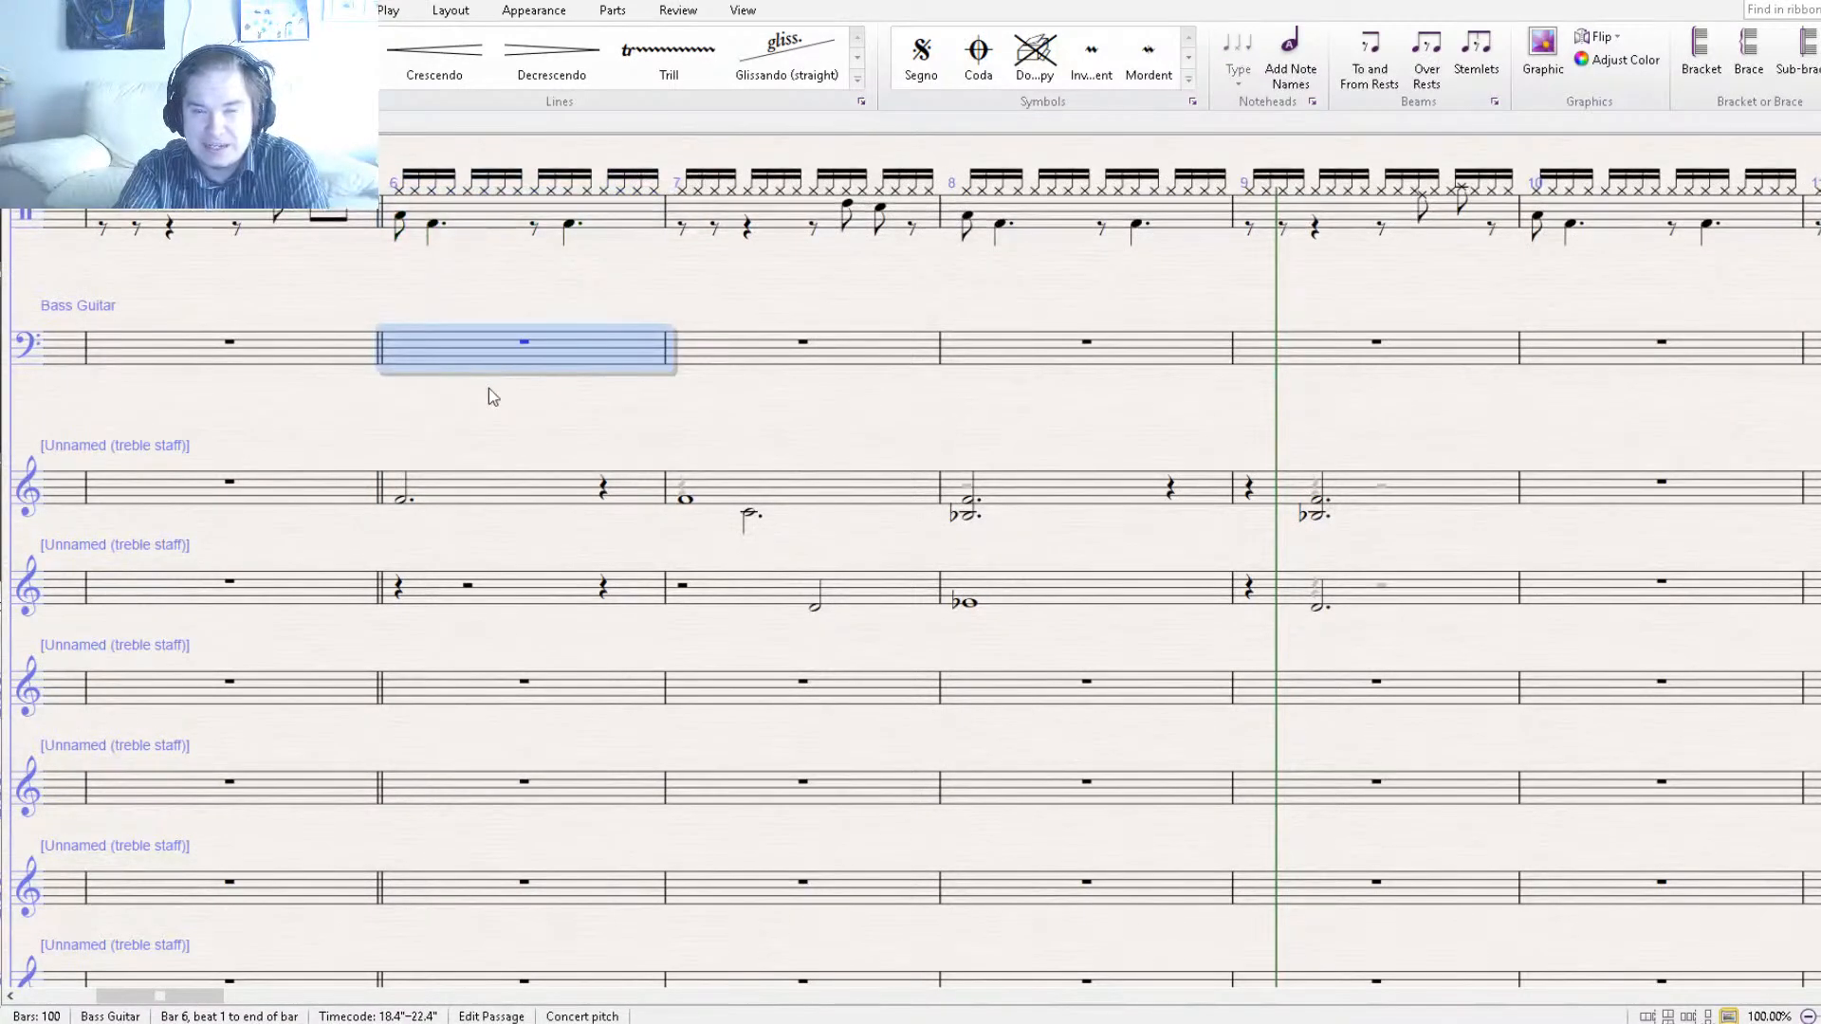
{"action": "left_click", "coordinate": [573, 304]}
{"action": "left_click_drag", "start_coordinate": [555, 297], "coordinate": [594, 325]}
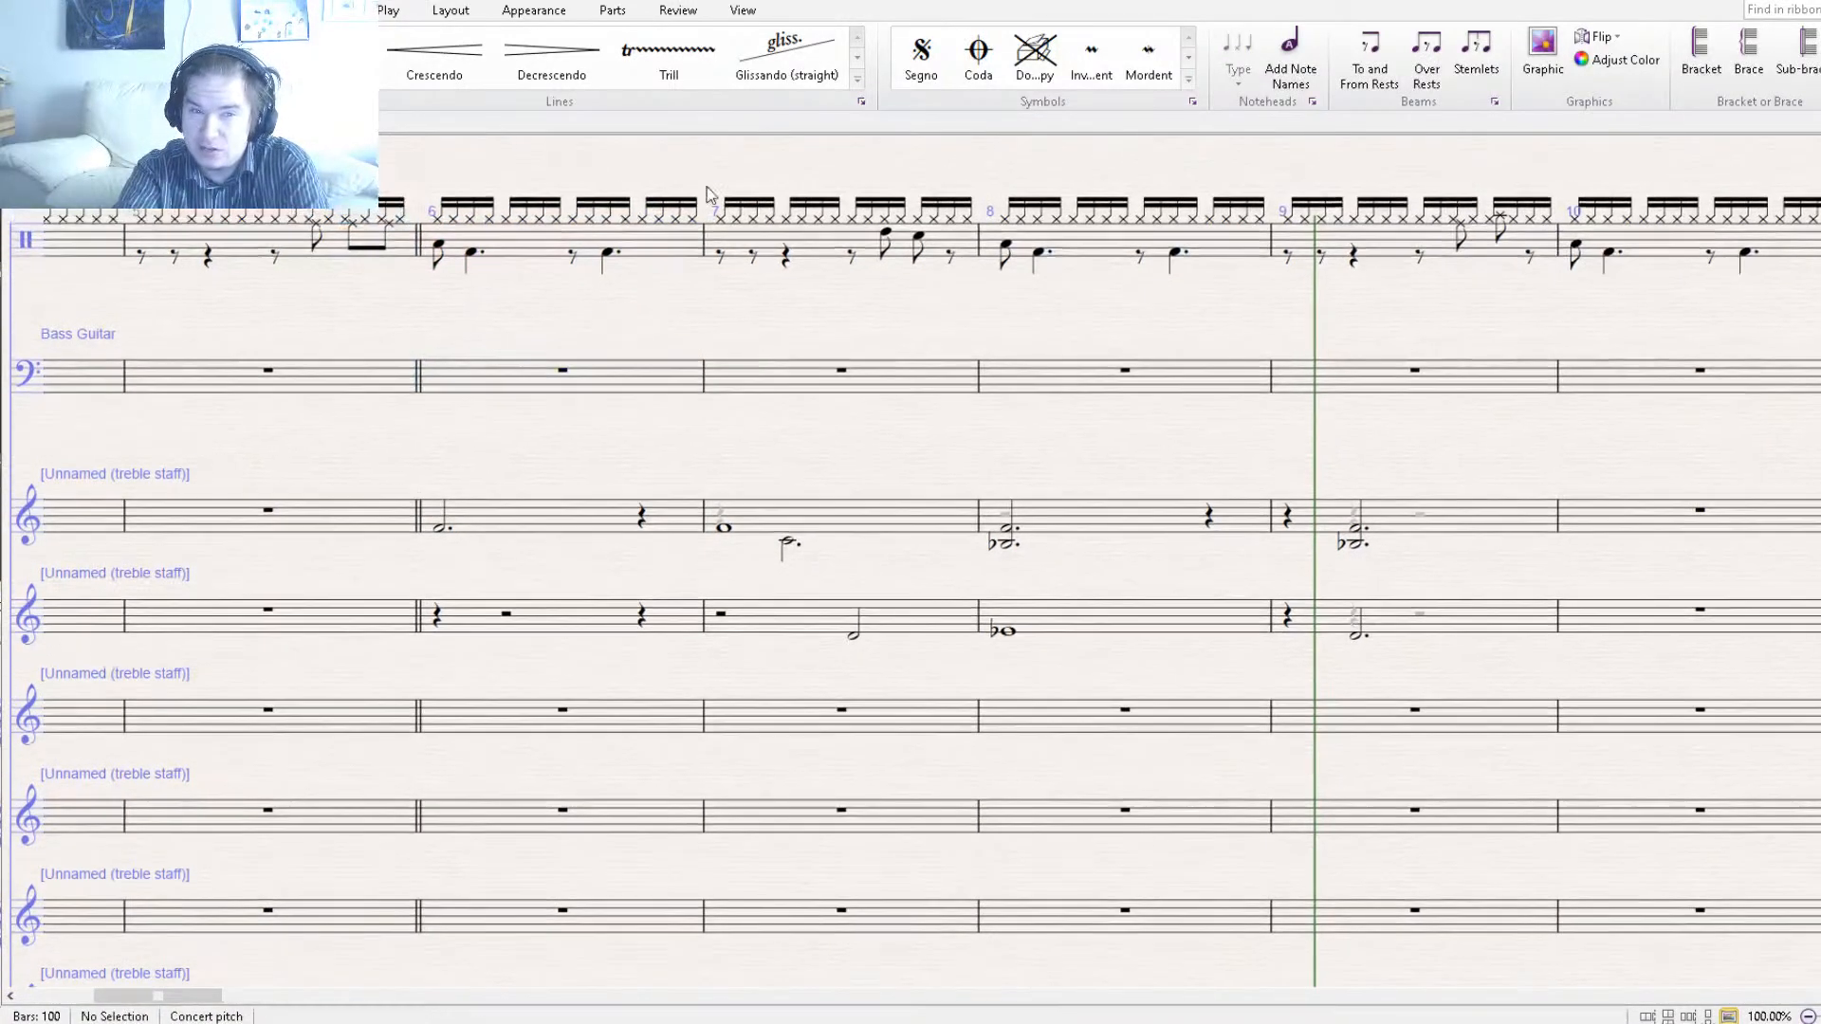
Check the staves' playback devices and sounds in the Mixer.
{"action": "left_click", "coordinate": [744, 12]}
{"action": "left_click", "coordinate": [1384, 80]}
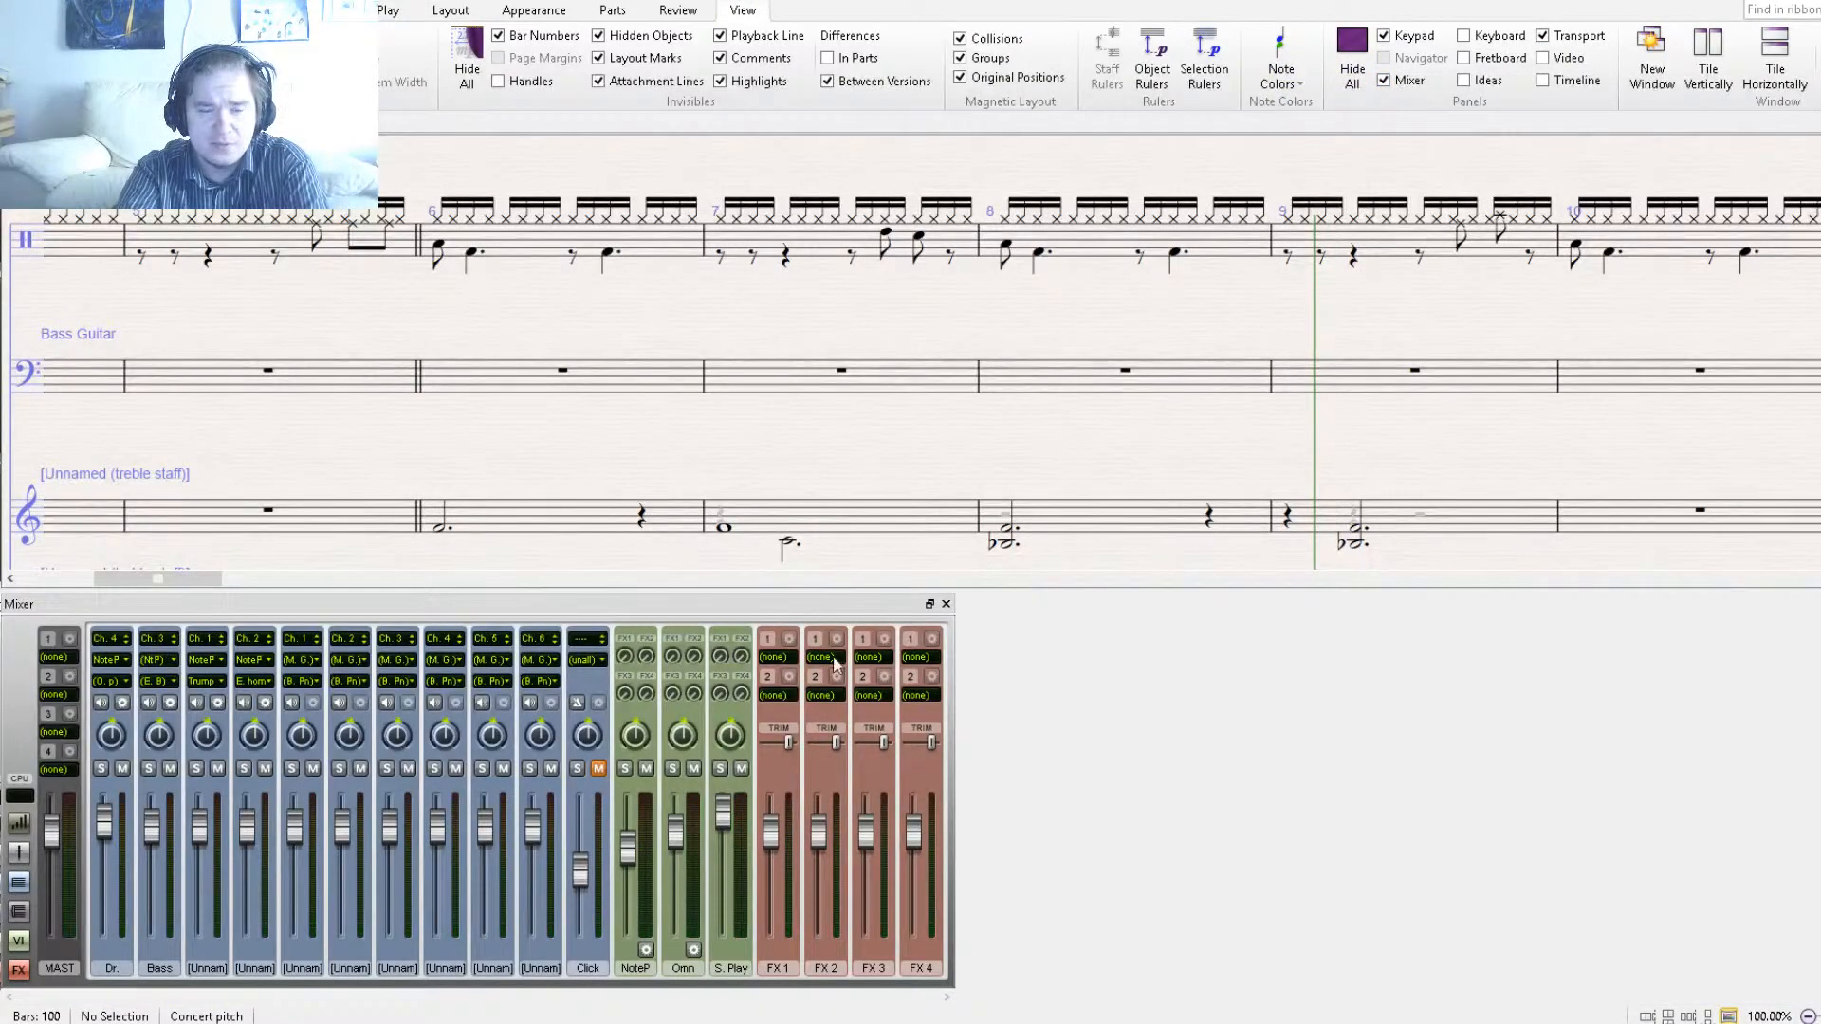
{"action": "left_click", "coordinate": [946, 605]}
{"action": "left_click_drag", "start_coordinate": [576, 596], "coordinate": [728, 732]}
{"action": "left_click", "coordinate": [688, 669]}
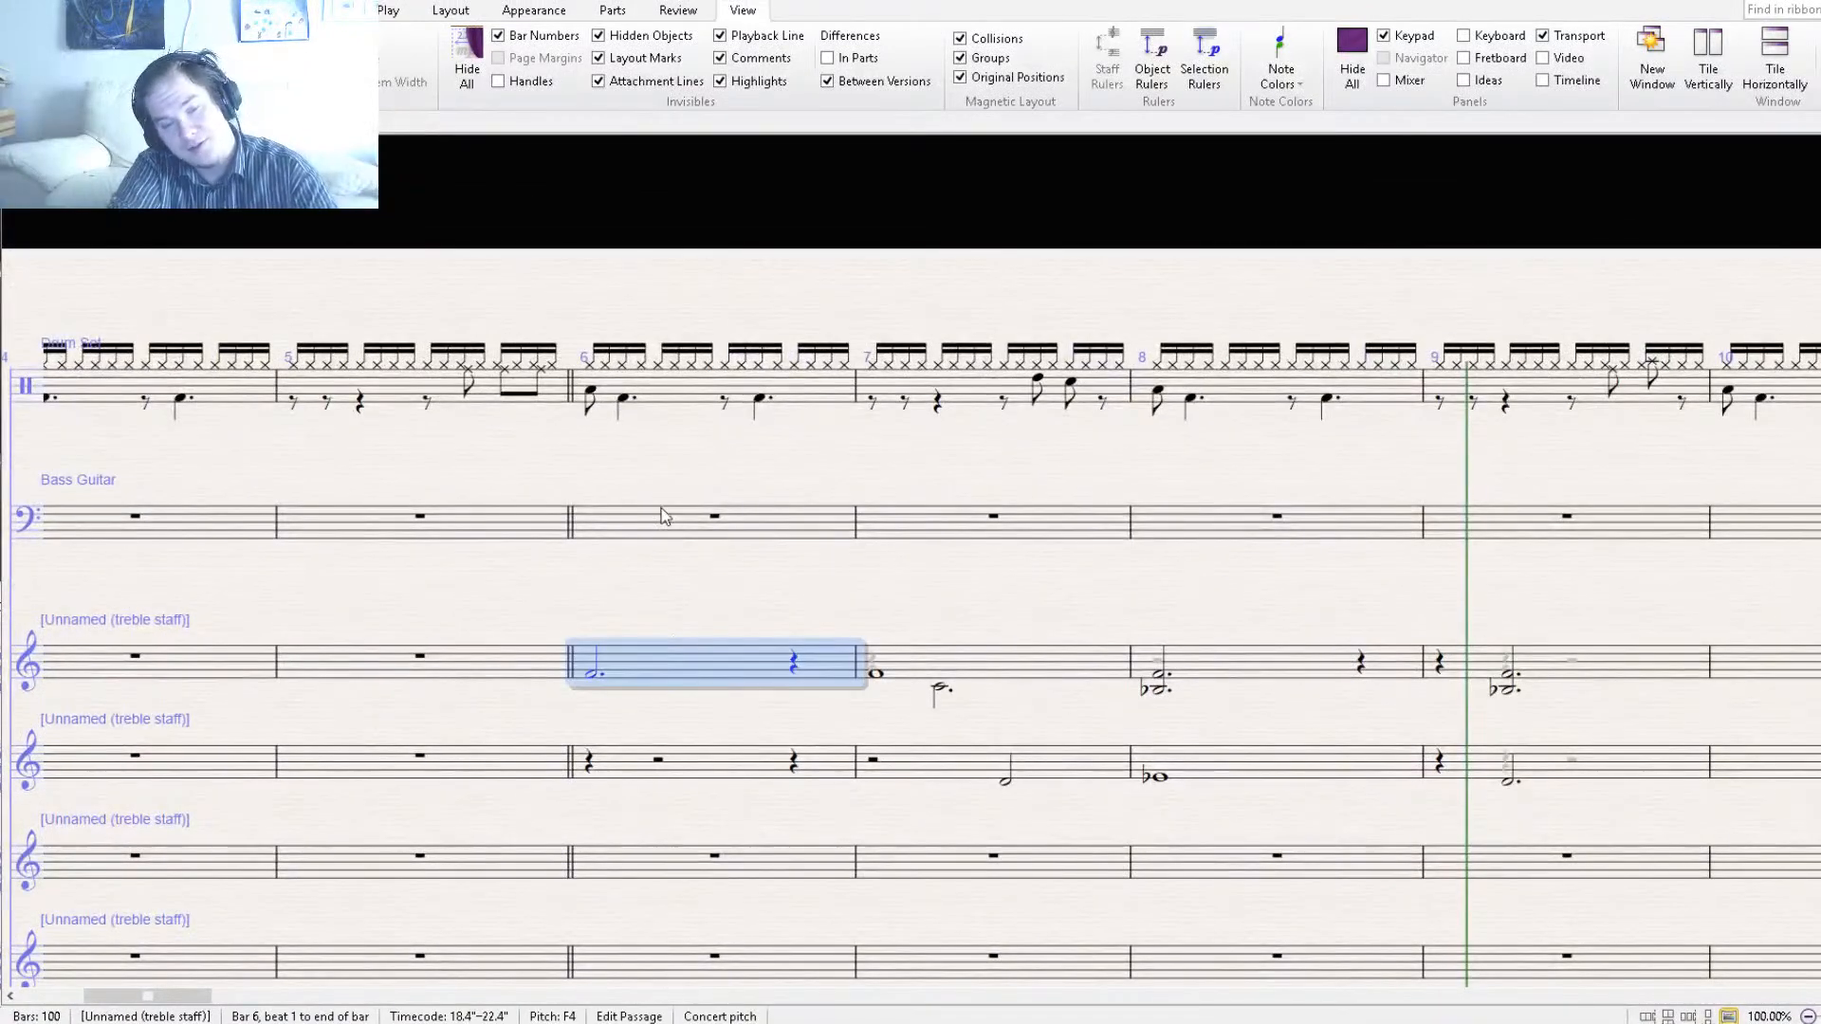
{"action": "left_click_drag", "start_coordinate": [850, 601], "coordinate": [1230, 578]}
{"action": "left_click_drag", "start_coordinate": [1051, 581], "coordinate": [664, 500]}
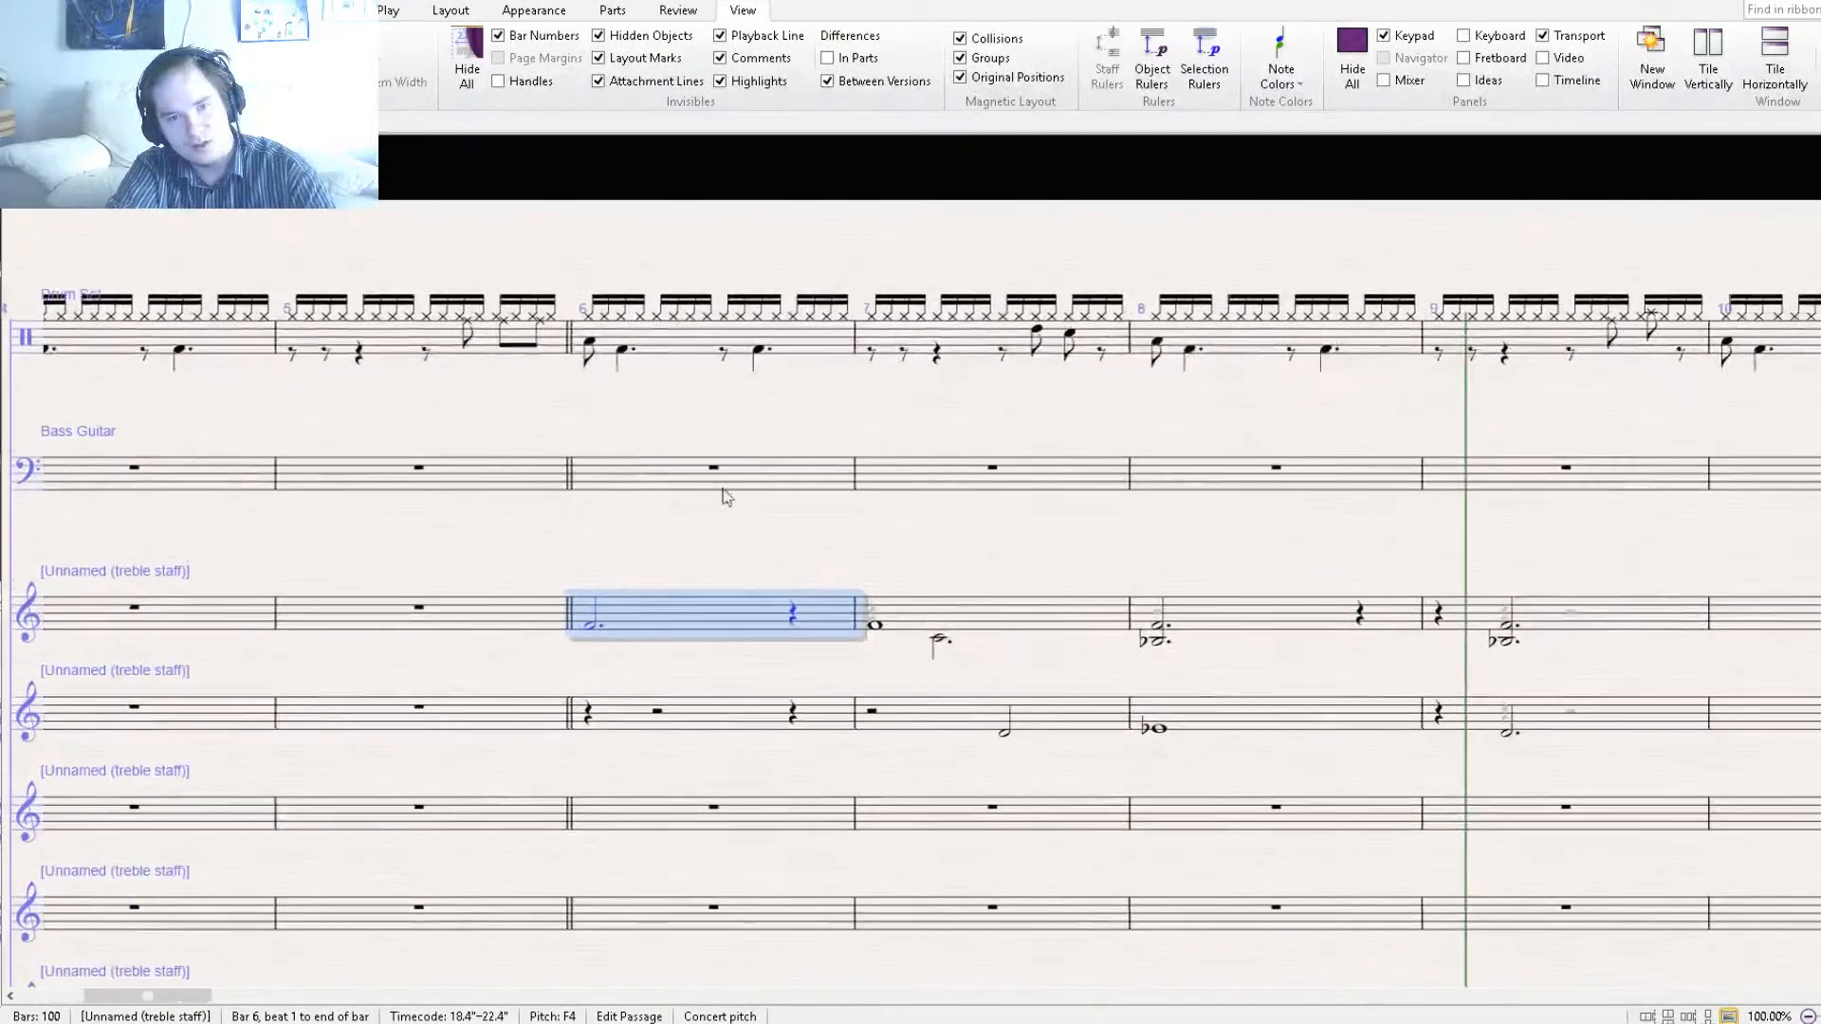
{"action": "left_click", "coordinate": [723, 488]}
{"action": "key", "text": "ctrl+v"}
{"action": "key", "text": "ctrl+z"}
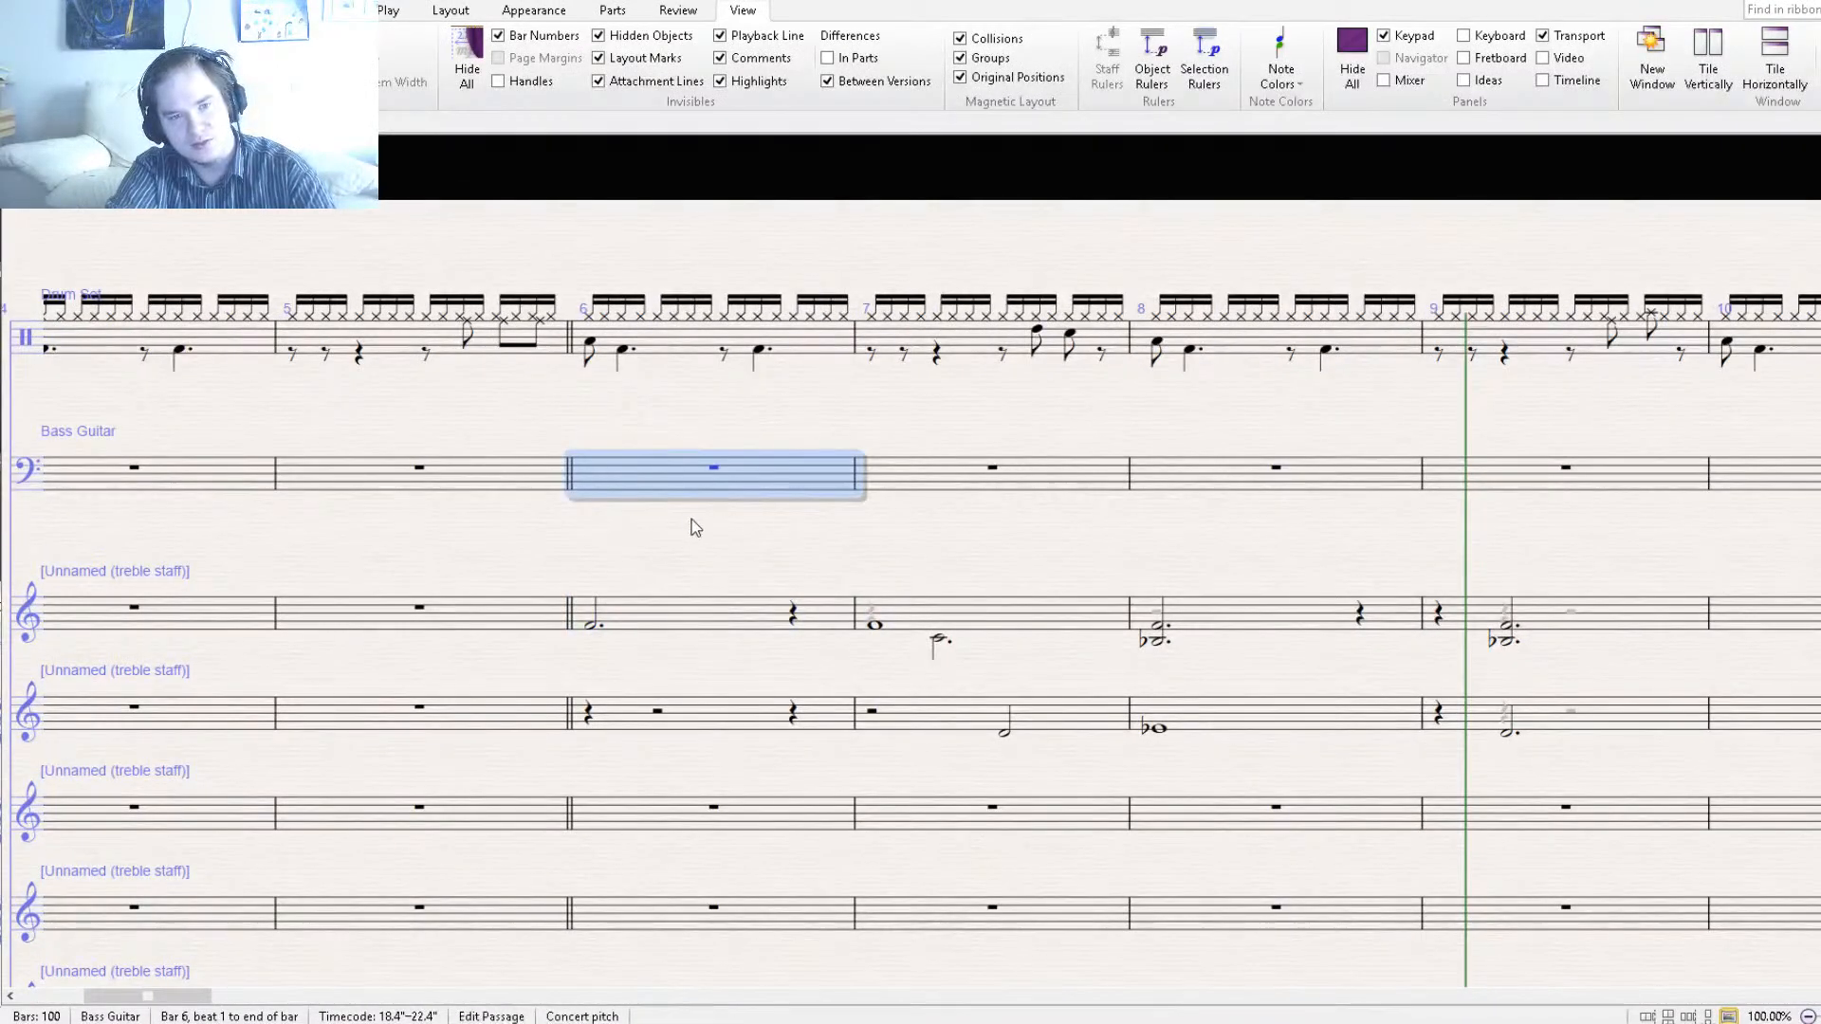
{"action": "key", "text": "Escape"}
Enter a dotted half-note C2 on beat 1 of bar 9 in the Bass Guitar staff.
{"action": "left_click_drag", "start_coordinate": [1203, 555], "coordinate": [718, 549]}
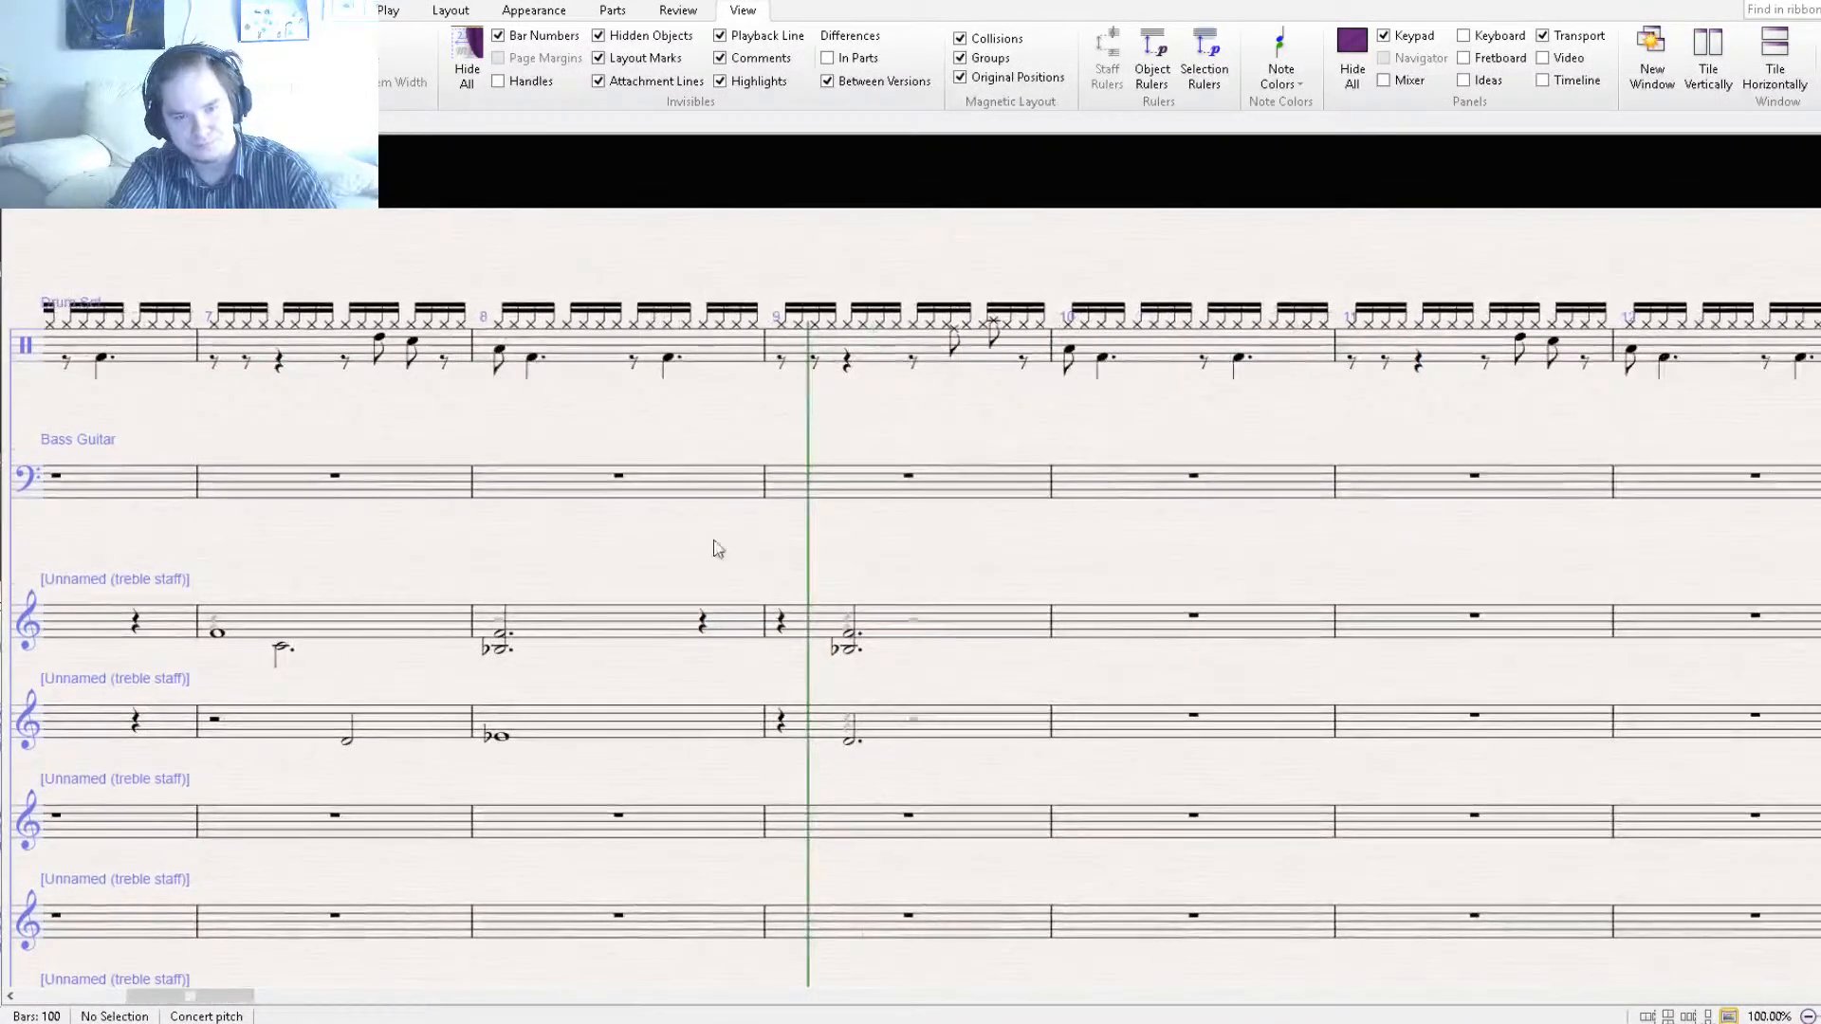
{"action": "left_click", "coordinate": [904, 485]}
{"action": "key", "text": "ctrl+v"}
{"action": "left_click_drag", "start_coordinate": [787, 423], "coordinate": [784, 487]}
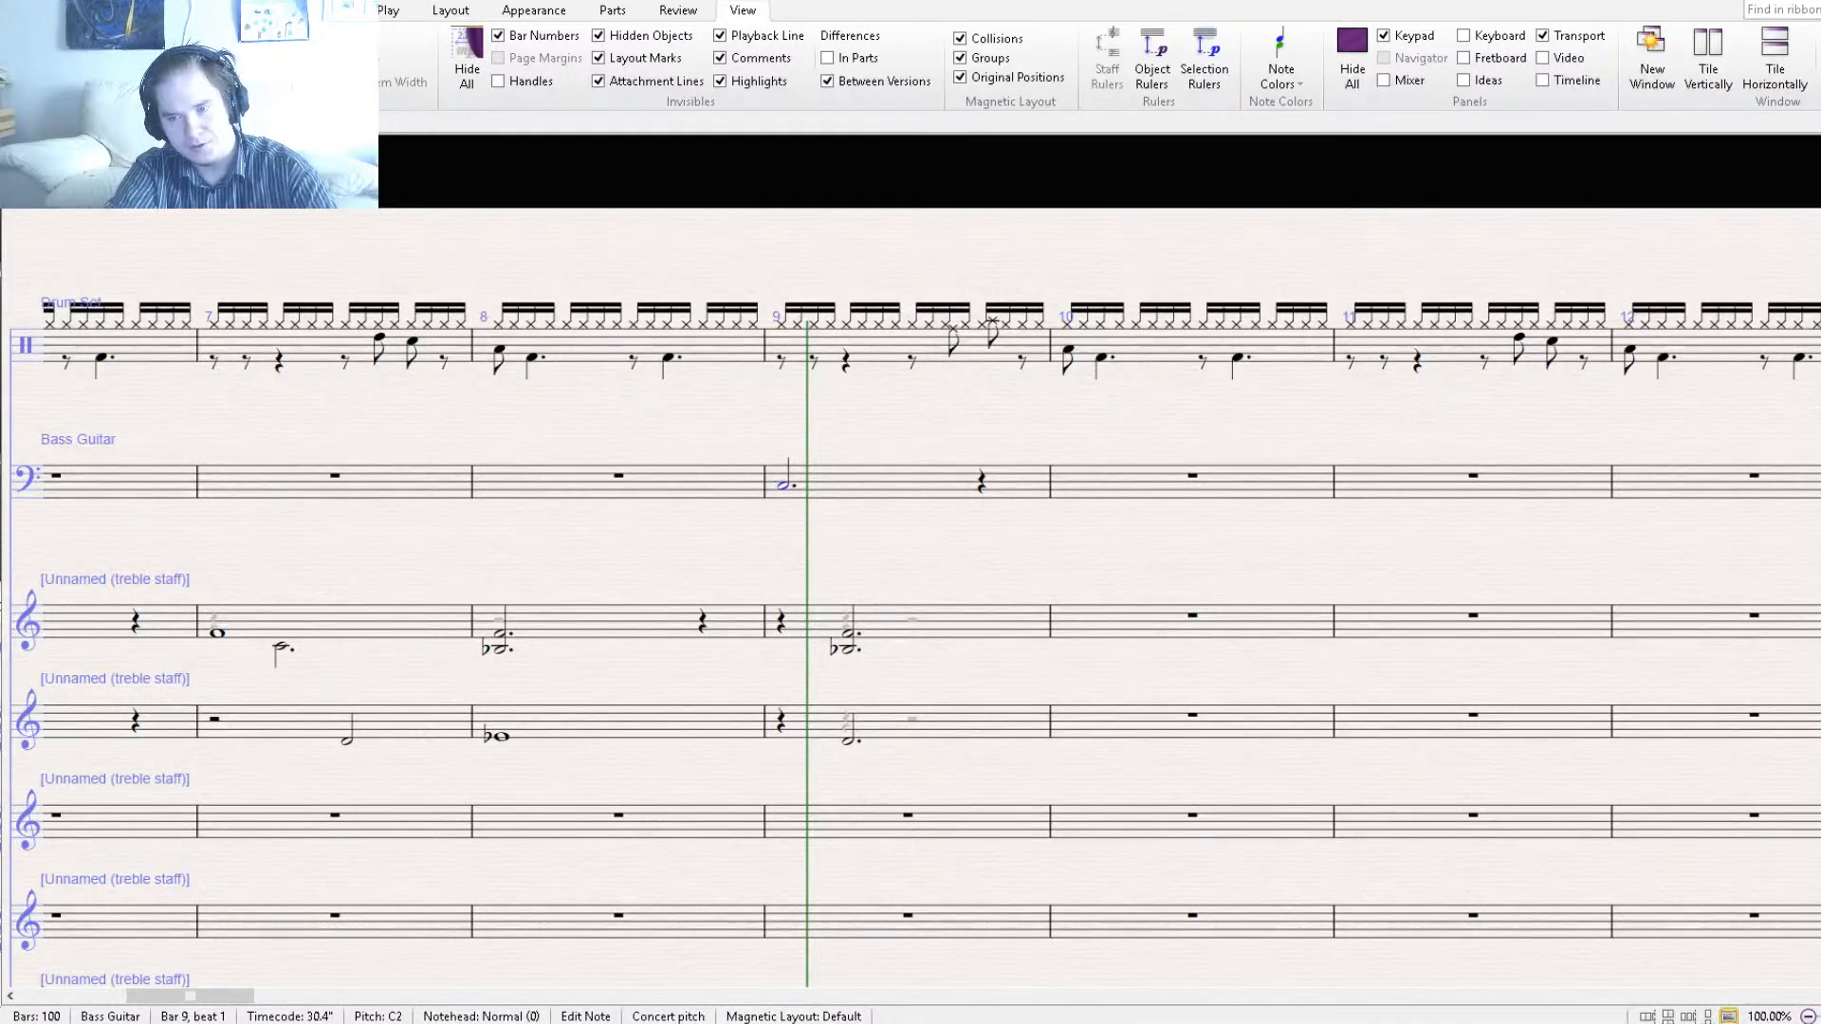
Shorten the Bass Guitar's C2 to an eighth note and repeat it to fill bar 9 with eight eighth notes.
{"action": "key", "text": "4"}
{"action": "key", "text": "r"}
{"action": "left_click", "coordinate": [852, 494]}
{"action": "left_click", "coordinate": [849, 483]}
{"action": "key", "text": "ctrl+v"}
{"action": "left_click", "coordinate": [882, 485]}
{"action": "key", "text": "ctrl+v"}
{"action": "key", "text": "r"}
{"action": "key", "text": "r"}
{"action": "key", "text": "r"}
{"action": "left_click", "coordinate": [1022, 486]}
{"action": "left_click", "coordinate": [1023, 483]}
{"action": "key", "text": "ctrl+v"}
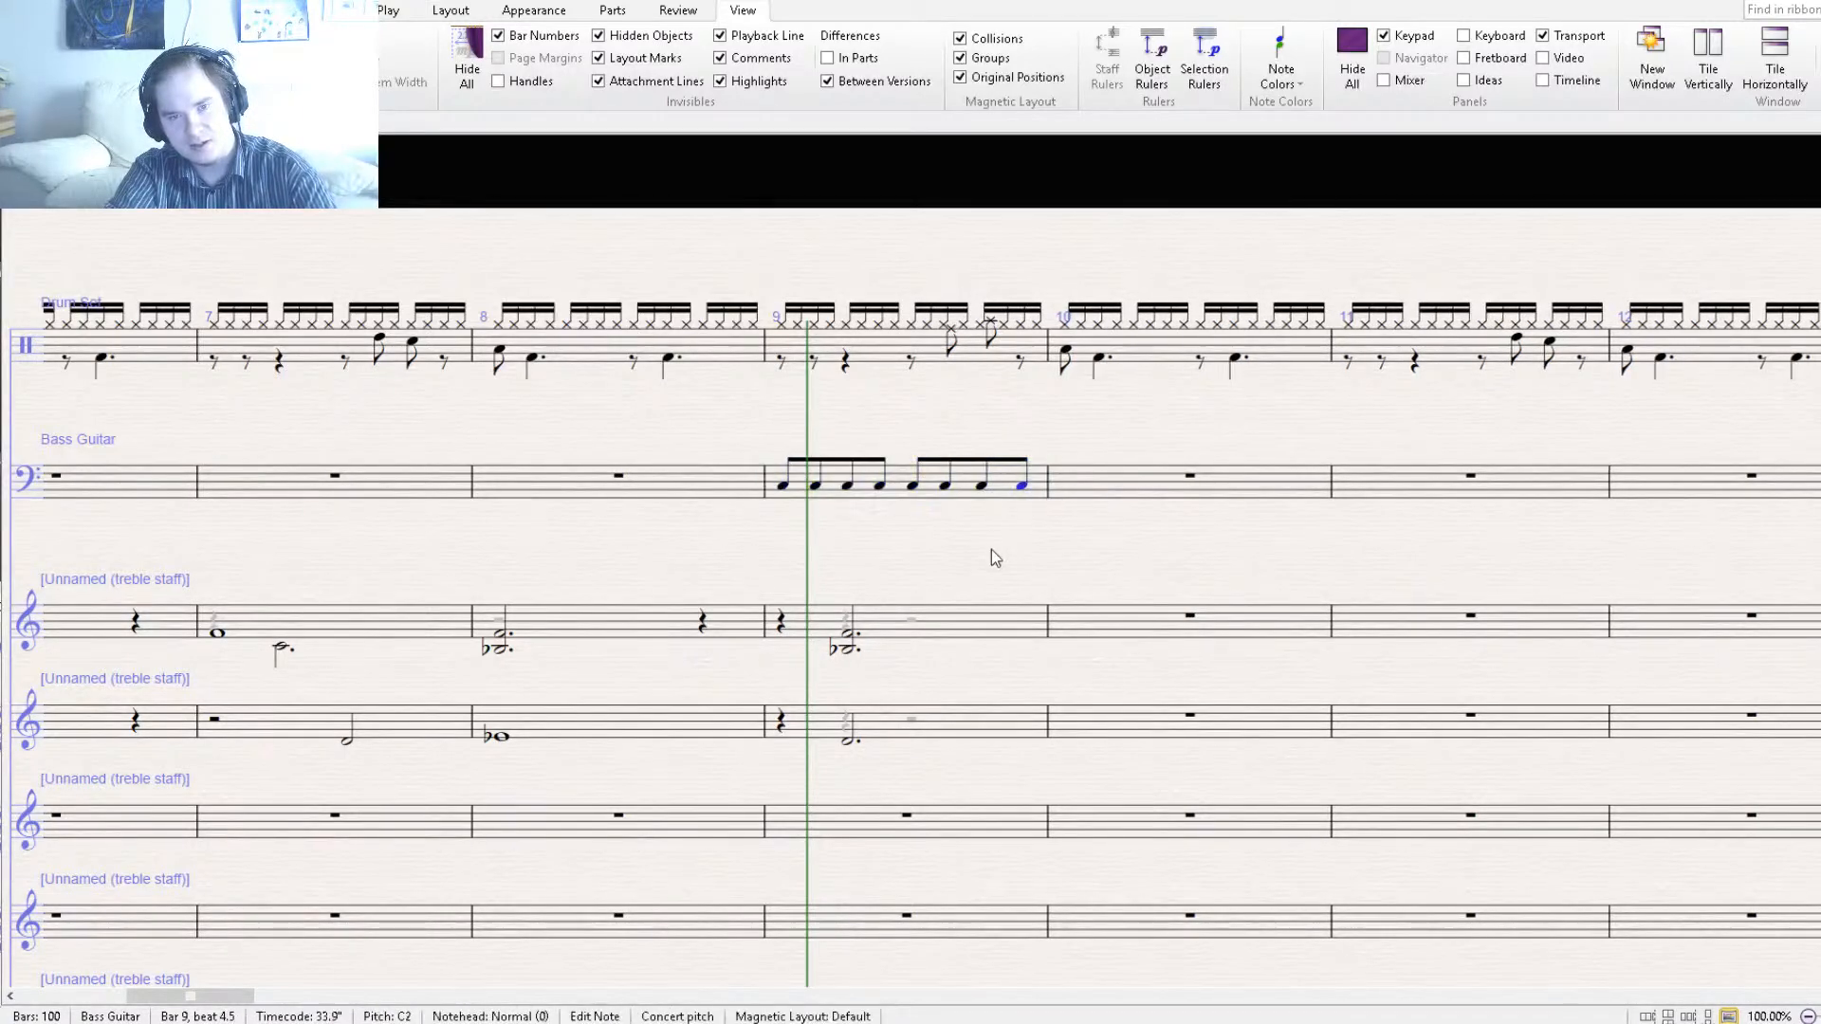
{"action": "left_click", "coordinate": [967, 488]}
{"action": "left_click_drag", "start_coordinate": [954, 569], "coordinate": [1006, 607]}
{"action": "left_click", "coordinate": [930, 436]}
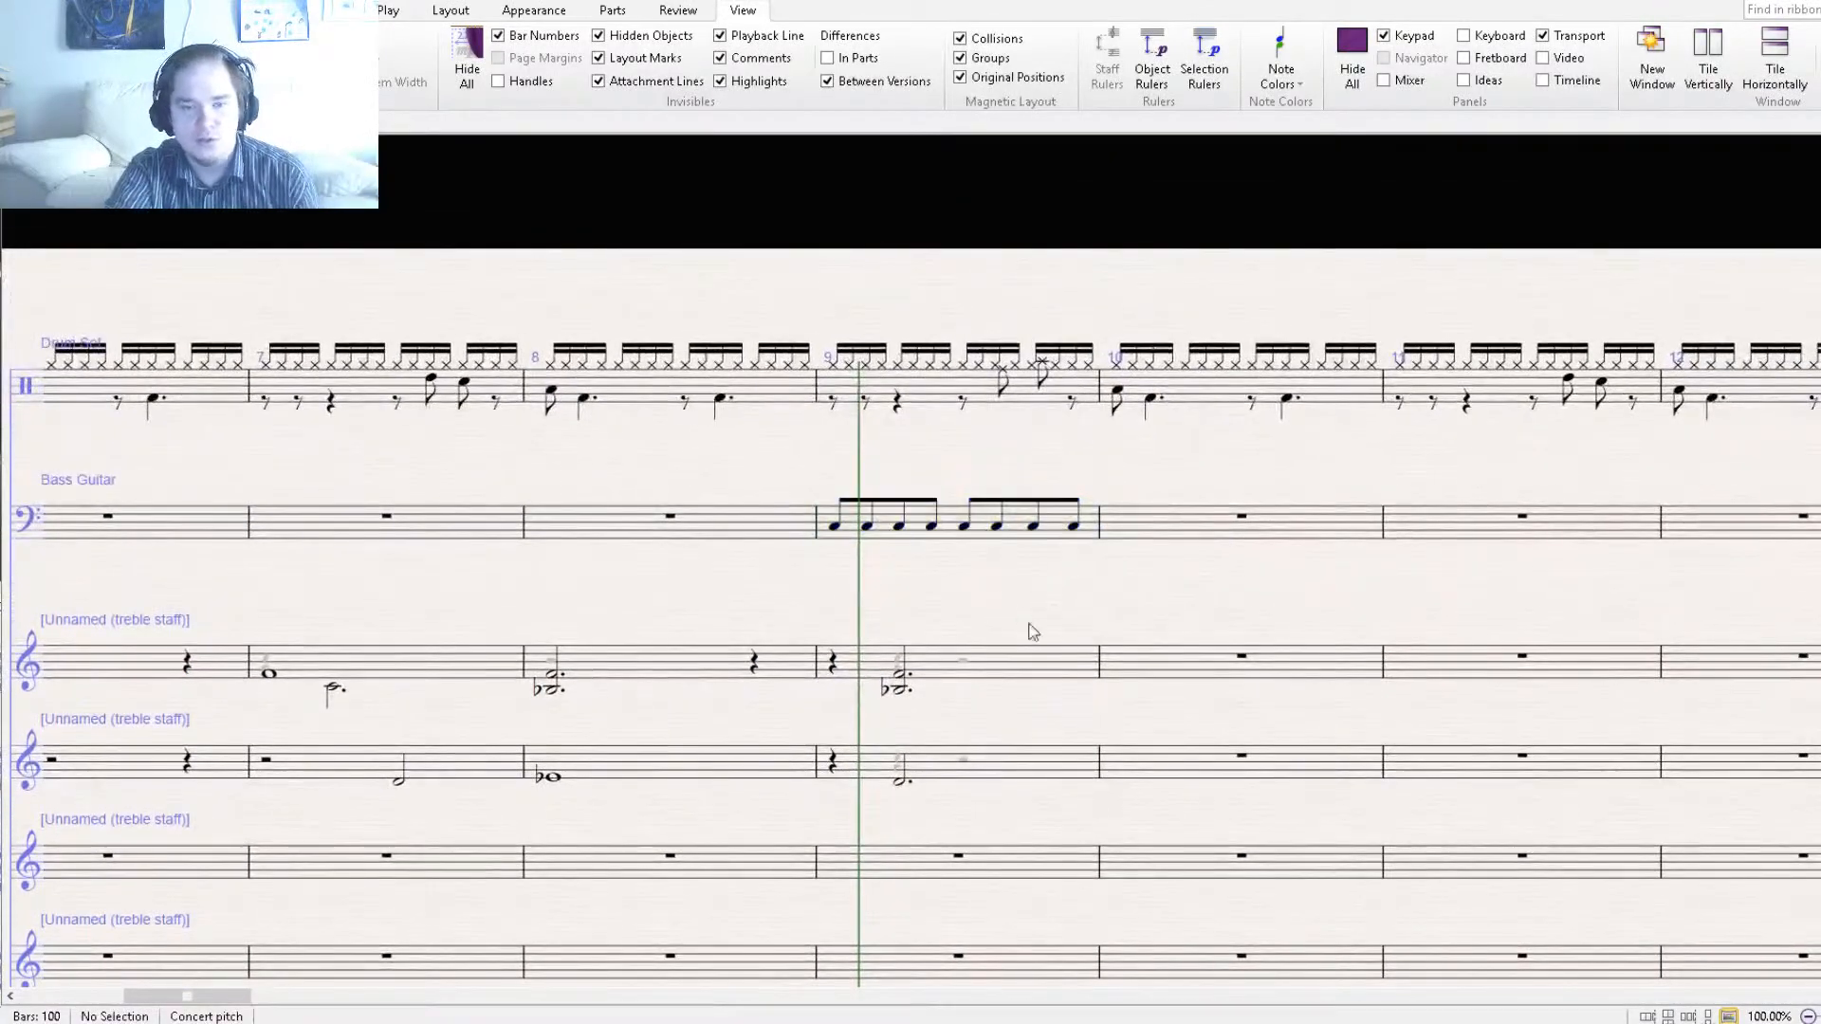
Assign the third unnamed treble staff to the NoteP playback device with the Harps sound in the Mixer.
{"action": "left_click", "coordinate": [1385, 82]}
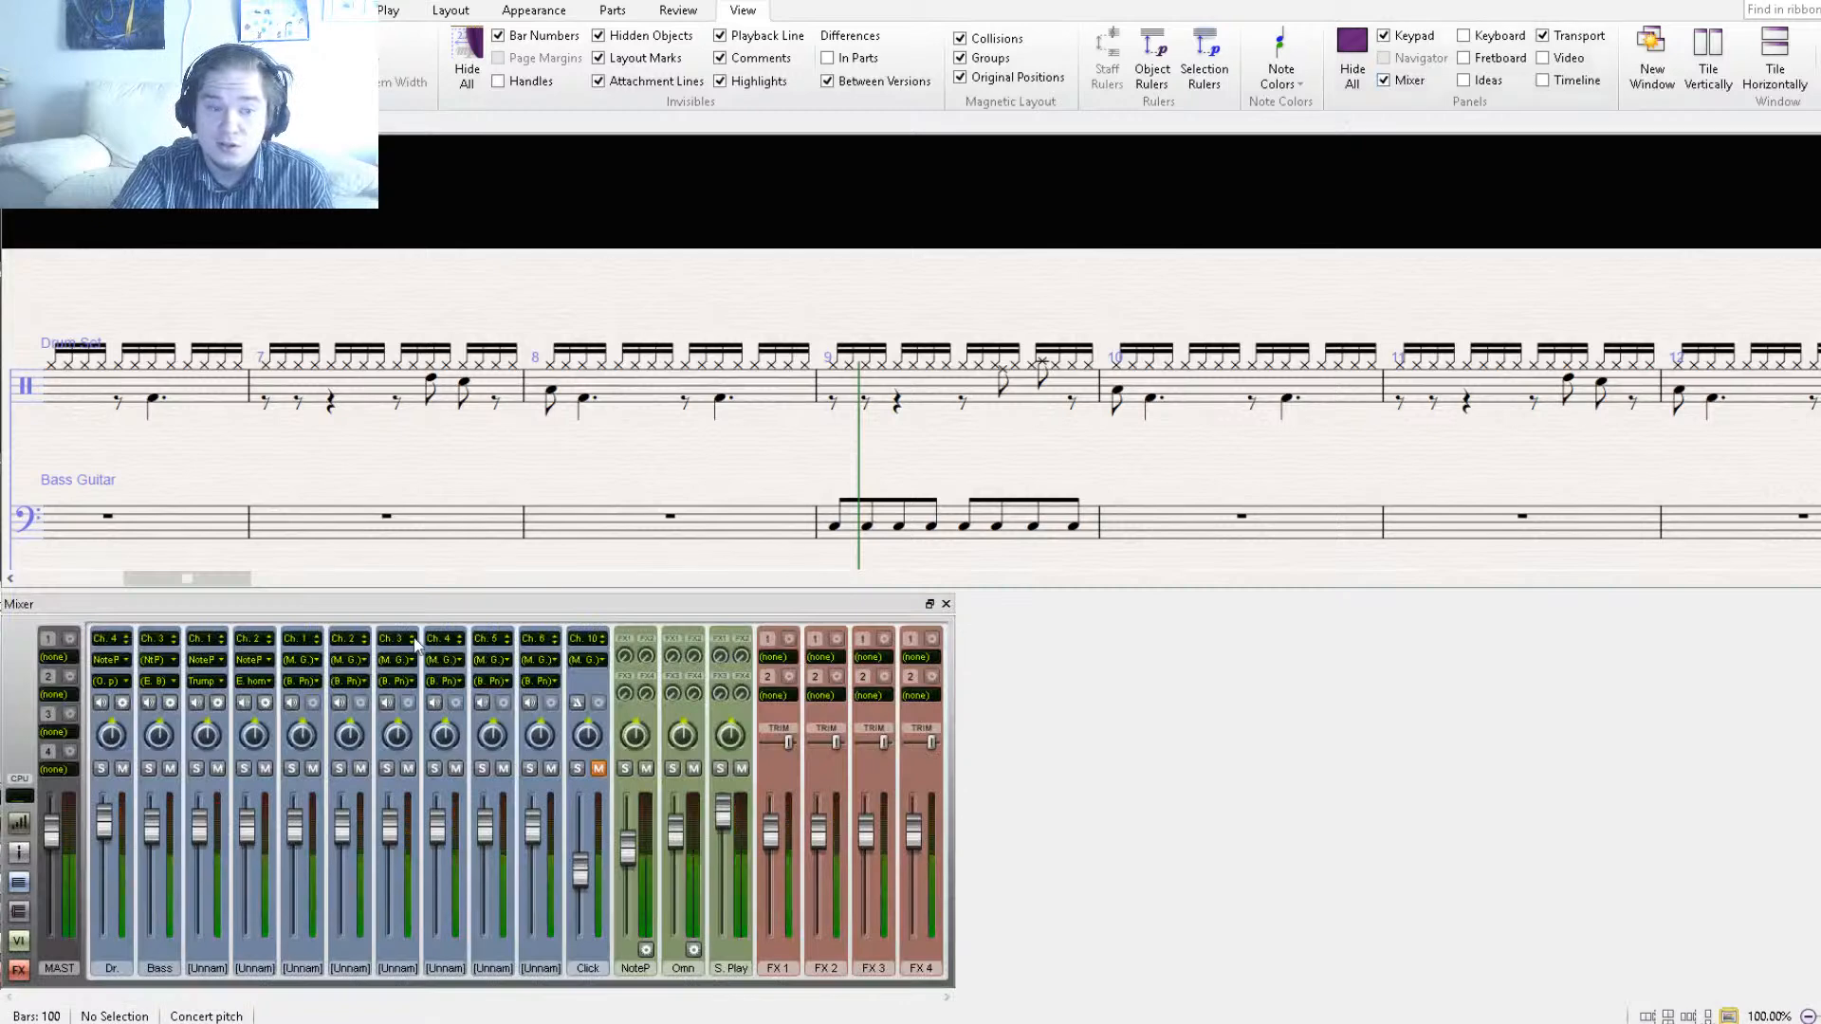
{"action": "left_click_drag", "start_coordinate": [772, 566], "coordinate": [694, 329]}
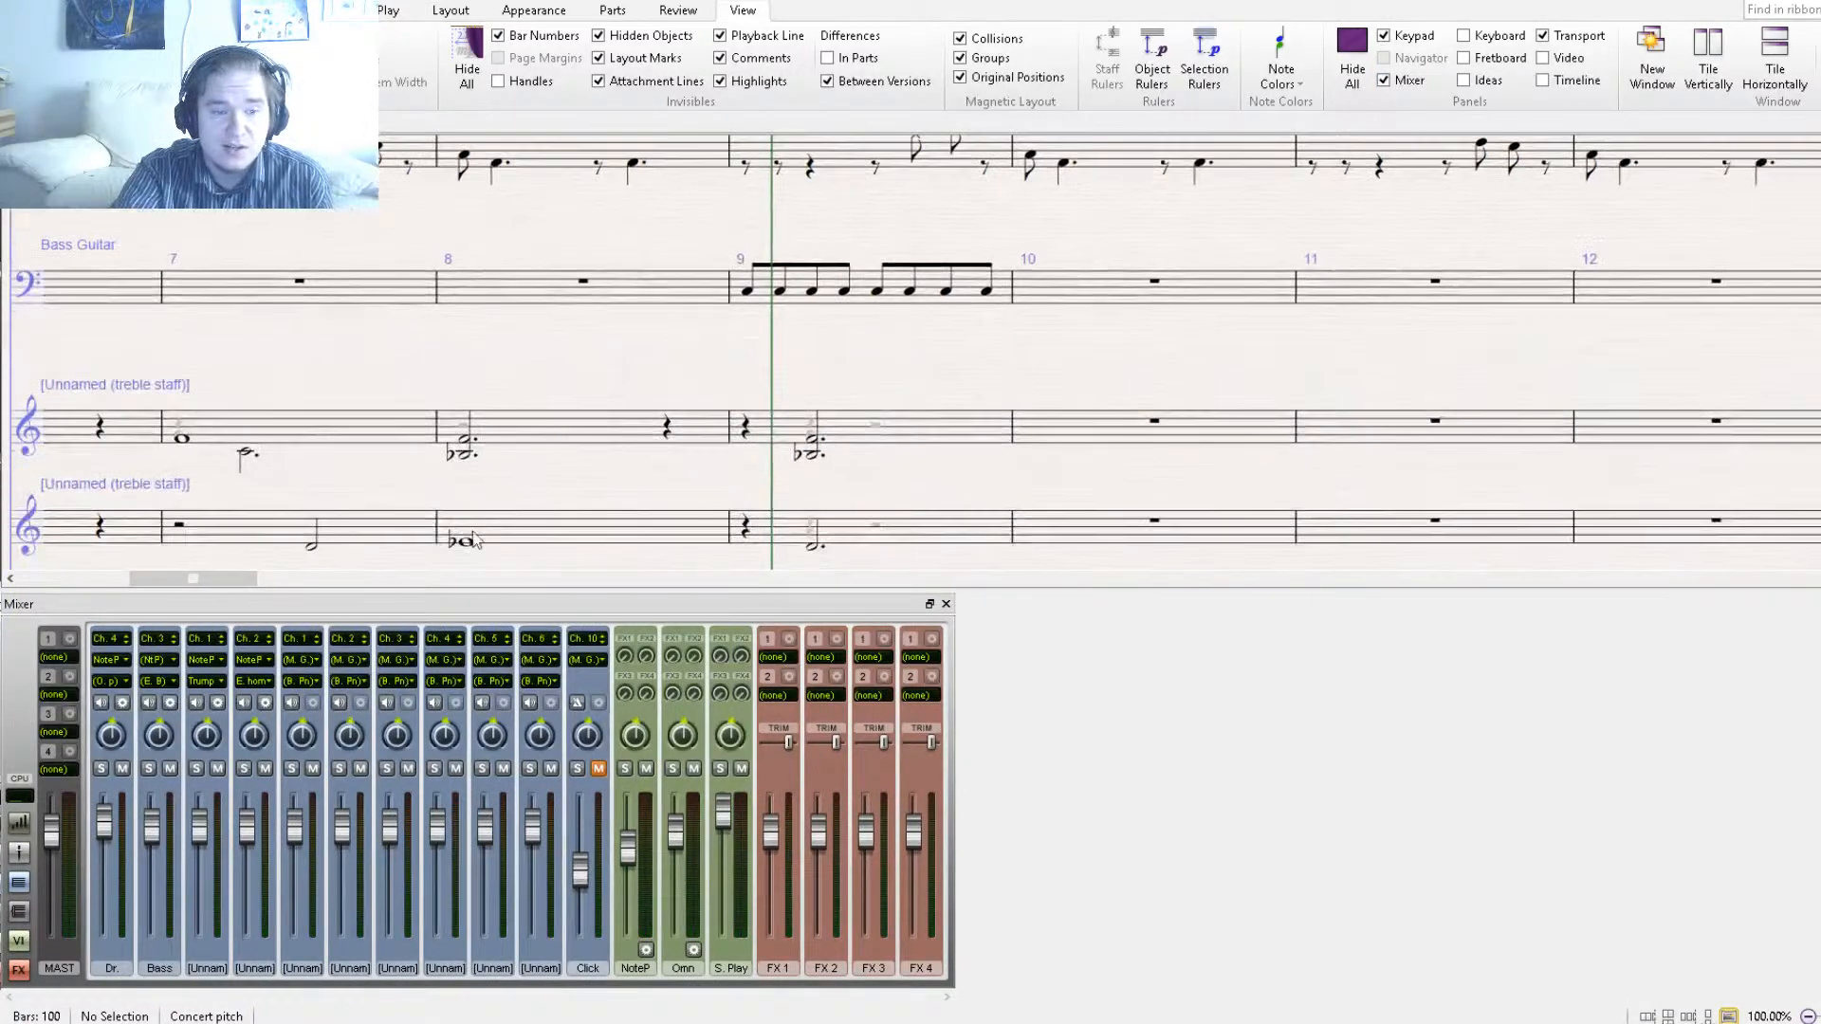
{"action": "left_click", "coordinate": [325, 669]}
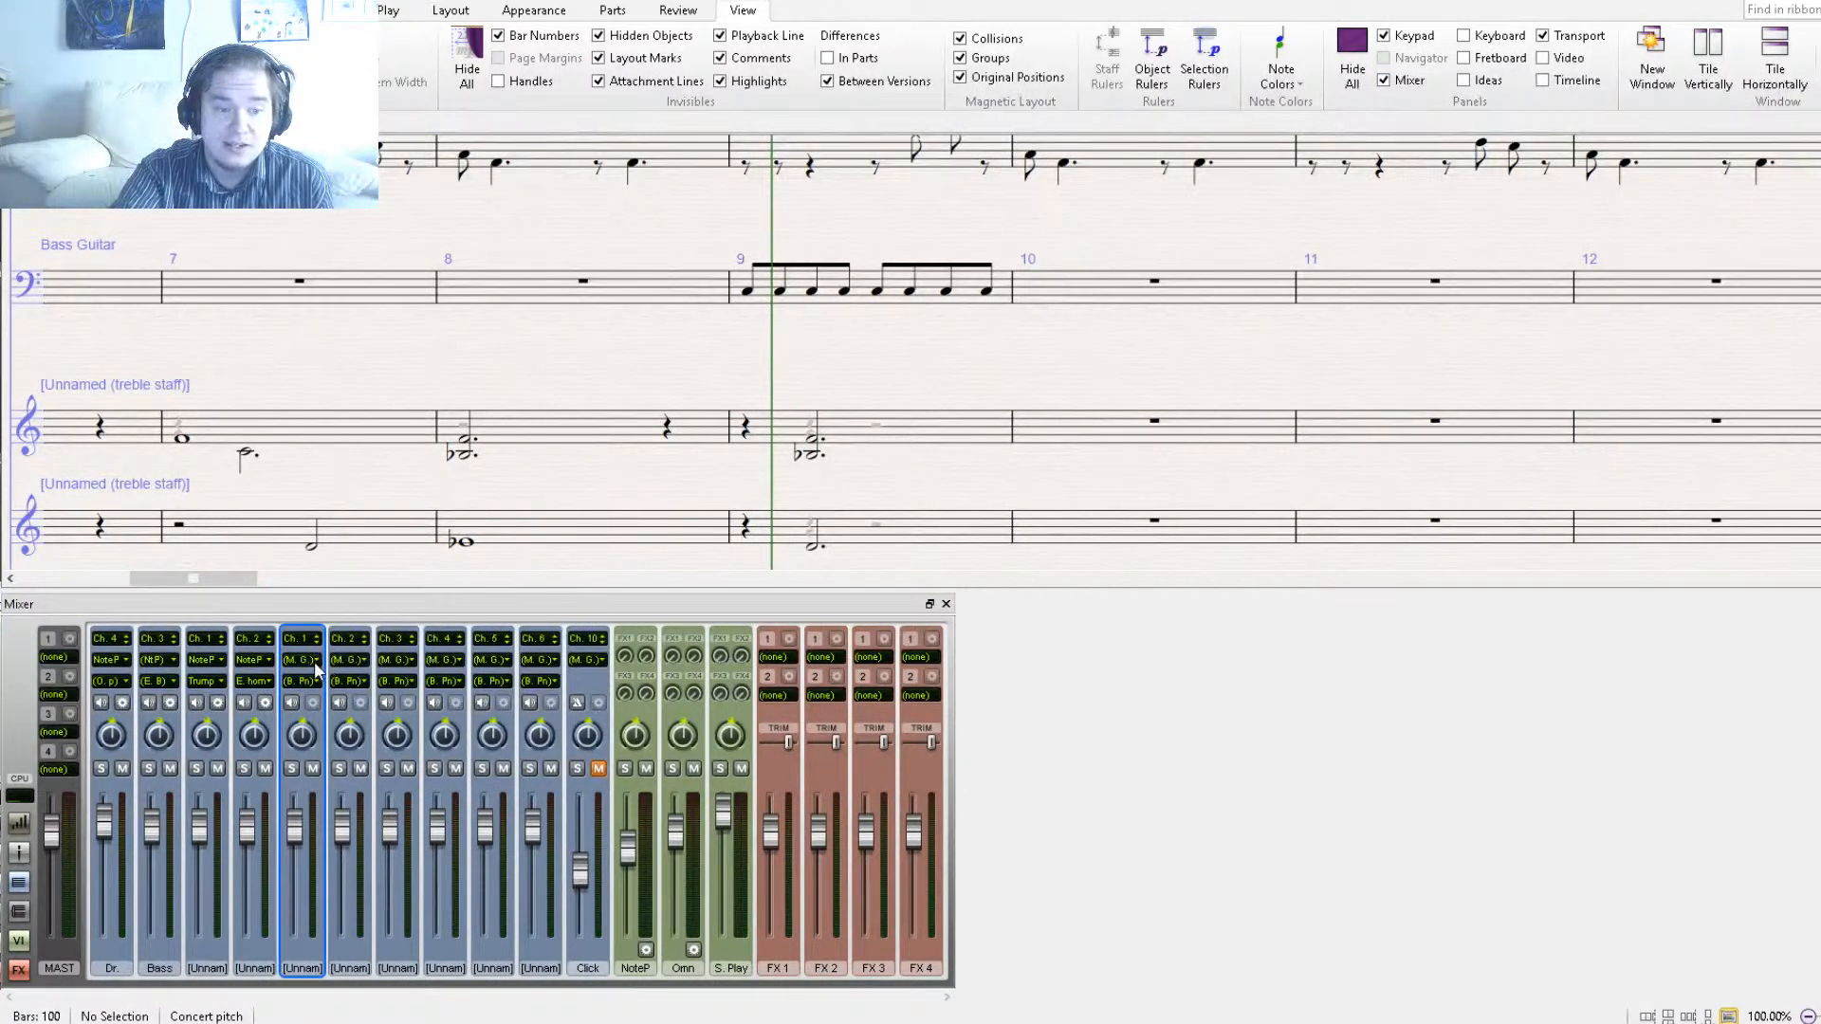
{"action": "left_click", "coordinate": [397, 748]}
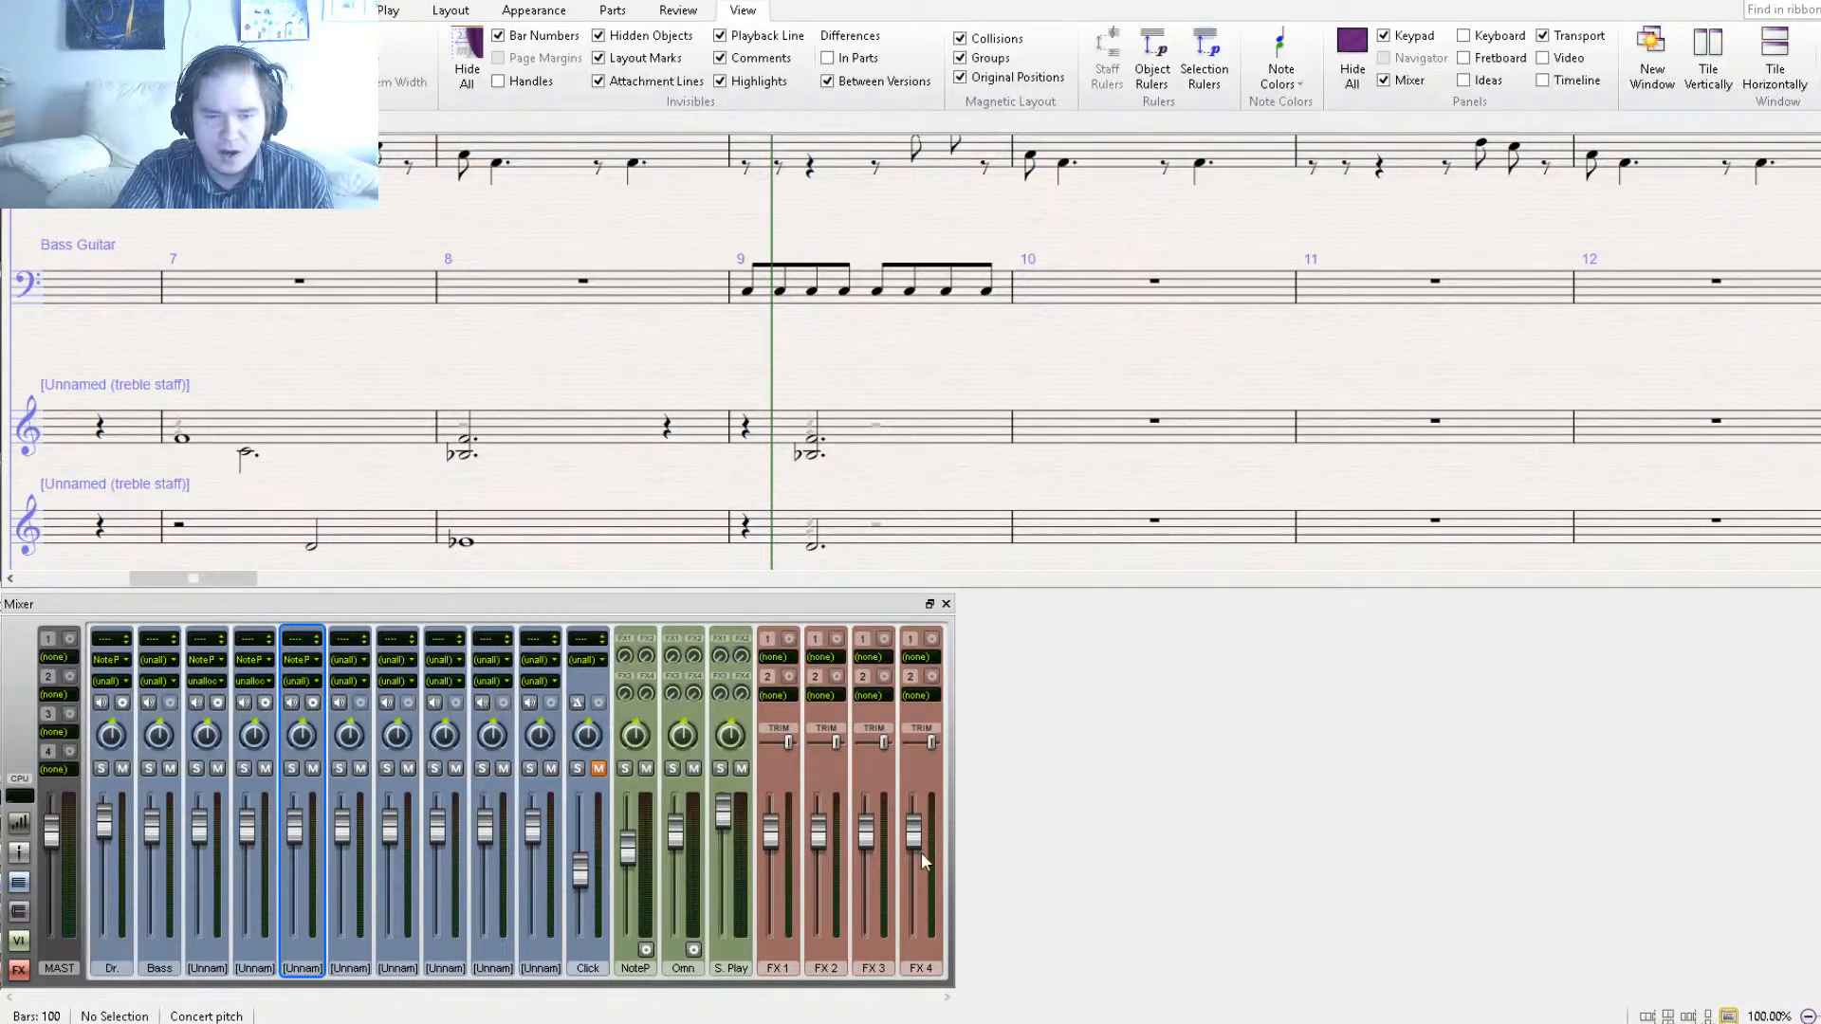
{"action": "left_click_drag", "start_coordinate": [850, 341], "coordinate": [876, 273]}
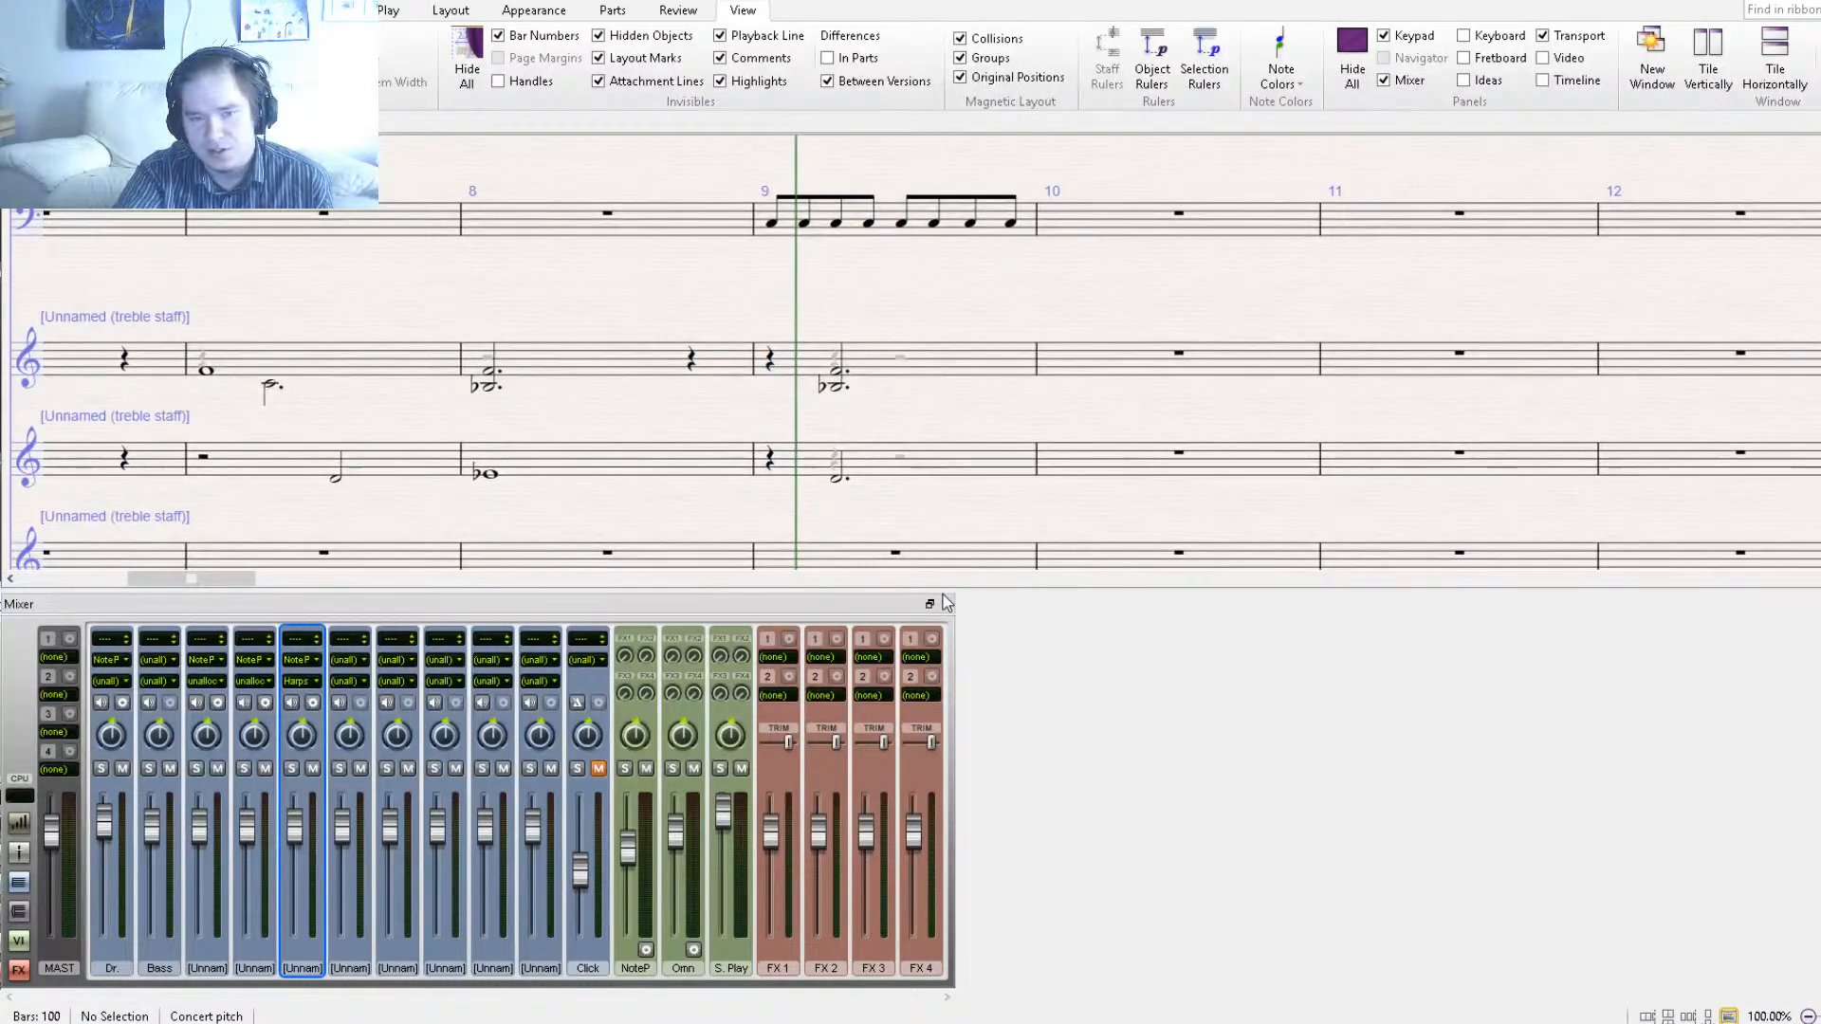
{"action": "left_click", "coordinate": [946, 603]}
Enter a dotted half-note F4–D5 chord on beat 1 of bar 9 in the third treble staff.
{"action": "left_click_drag", "start_coordinate": [840, 605], "coordinate": [884, 659]}
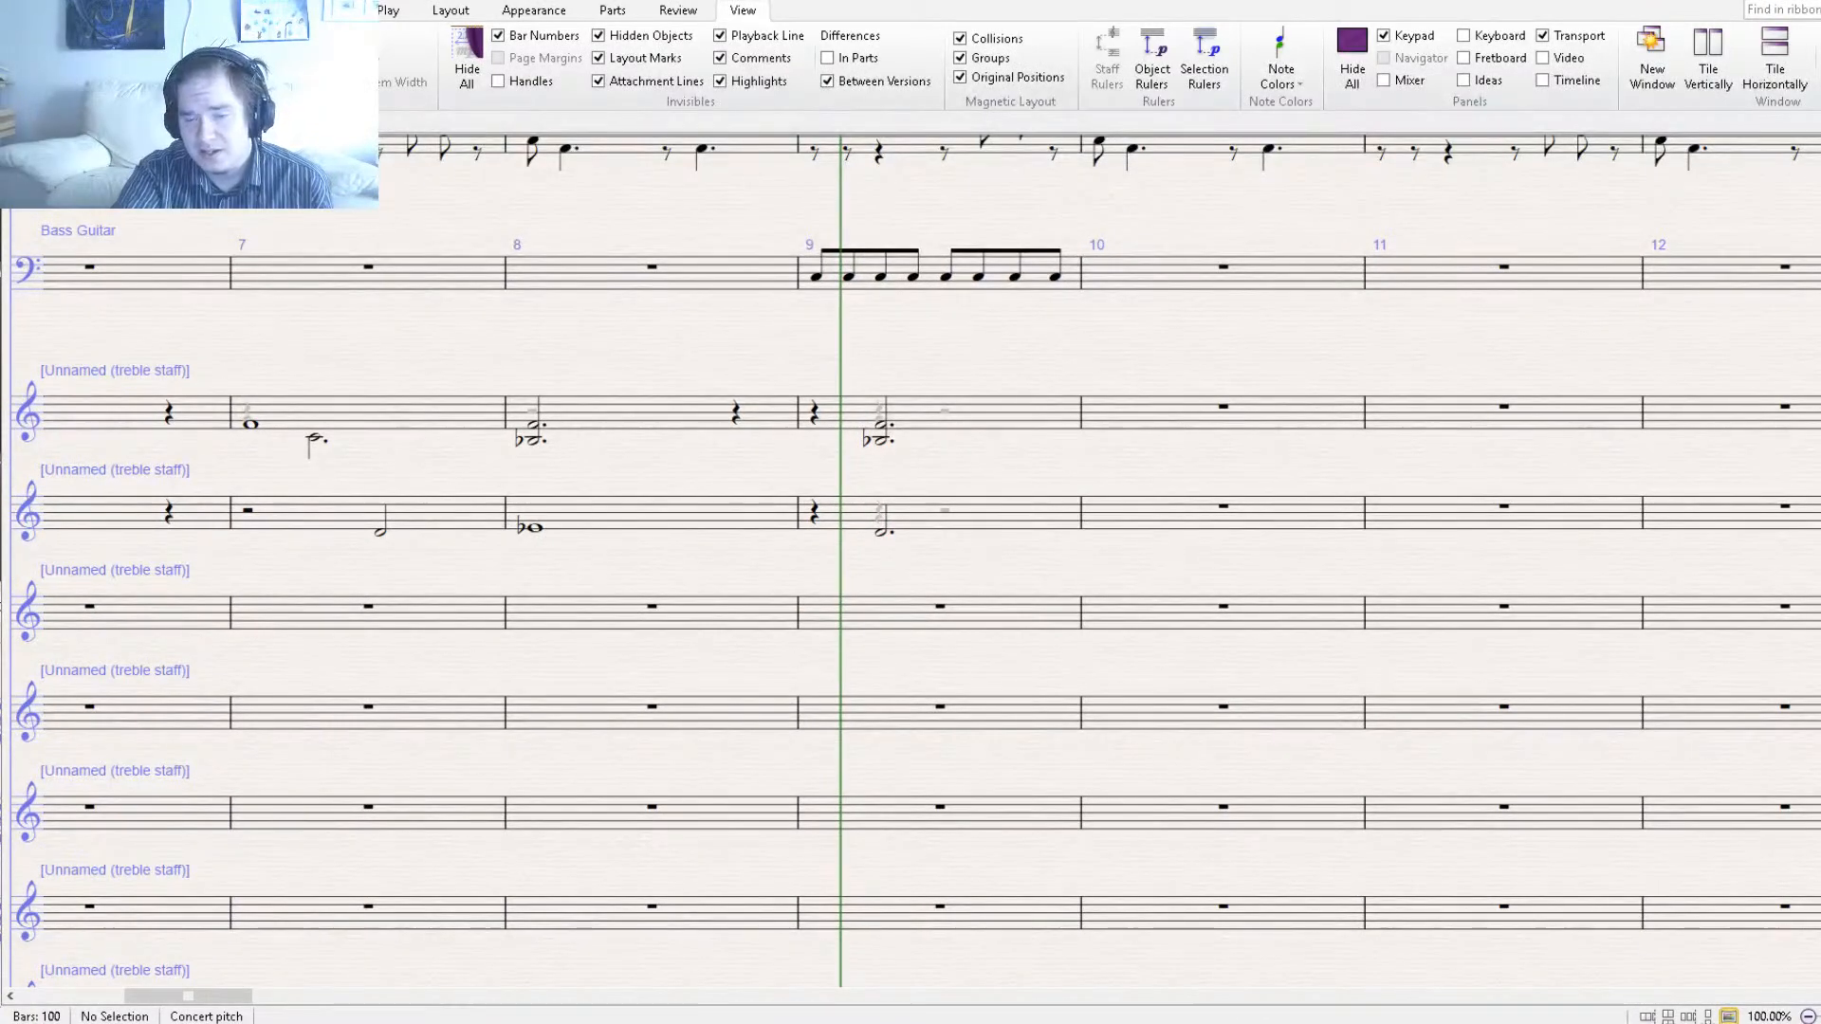
{"action": "left_click", "coordinate": [825, 602]}
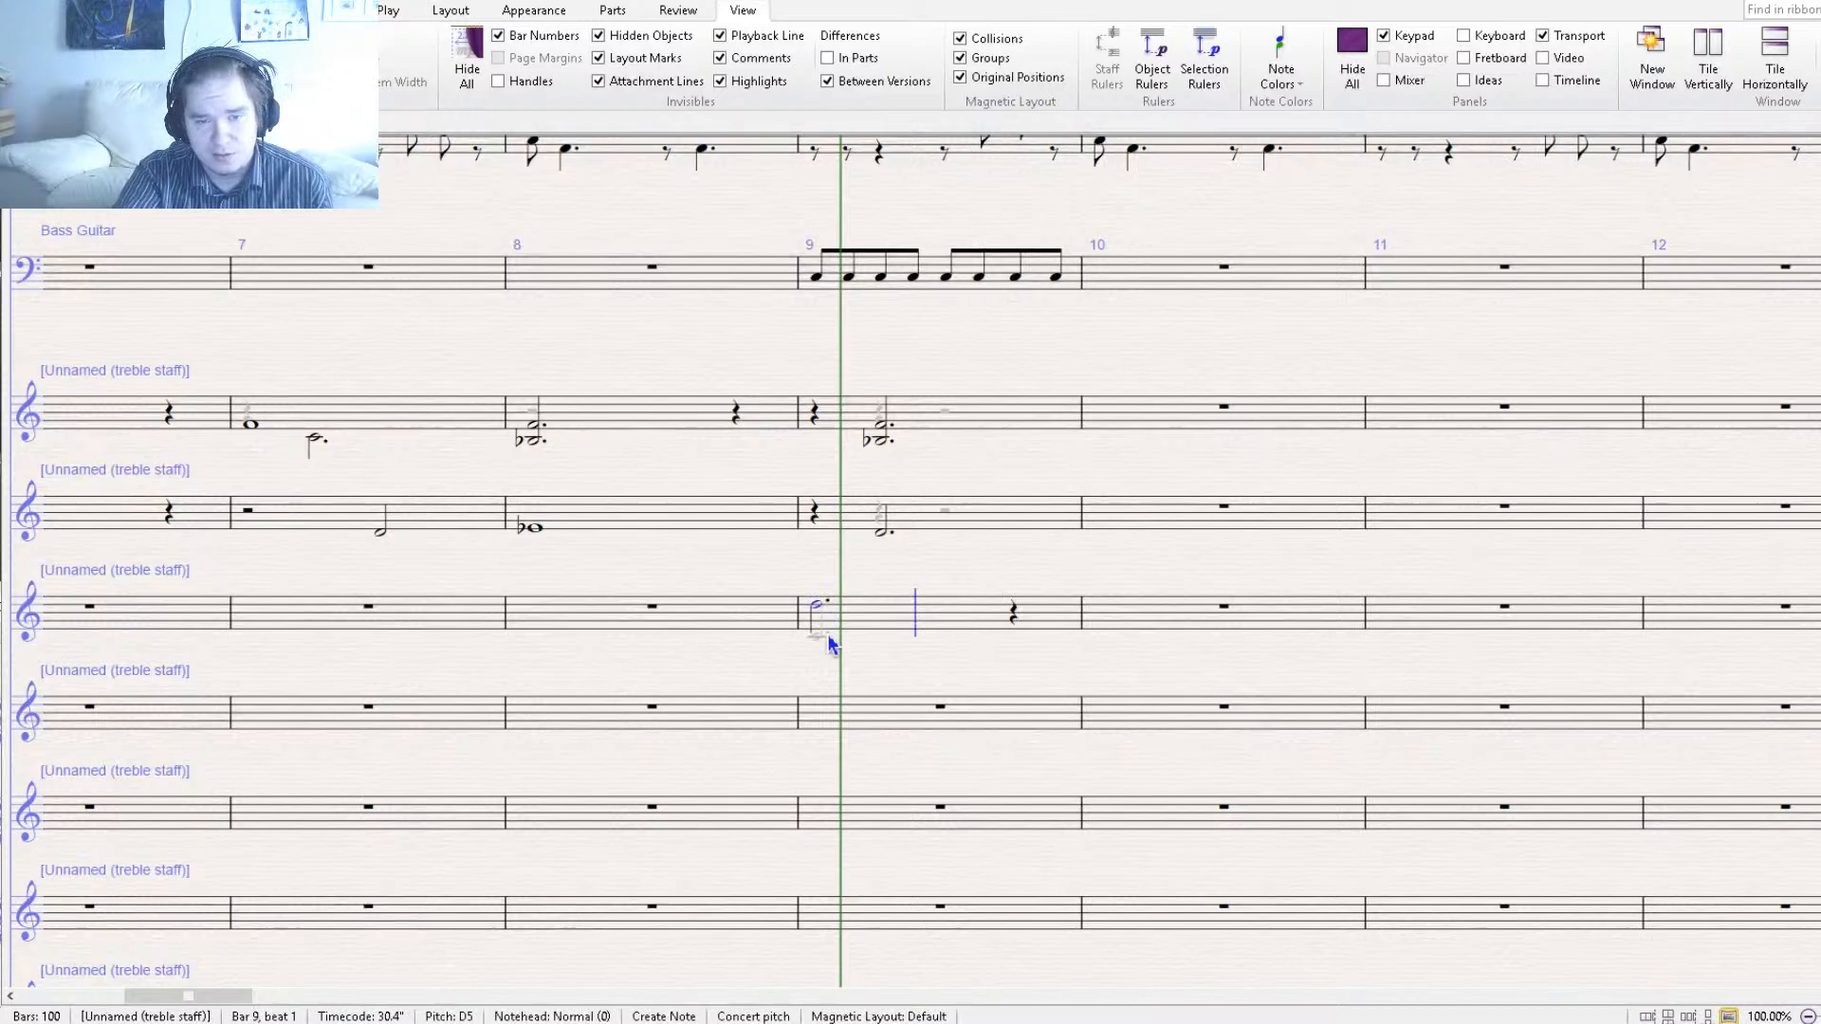
{"action": "left_click", "coordinate": [821, 618]}
{"action": "key", "text": "Escape"}
{"action": "left_click_drag", "start_coordinate": [819, 621], "coordinate": [820, 626]}
{"action": "left_click", "coordinate": [869, 569]}
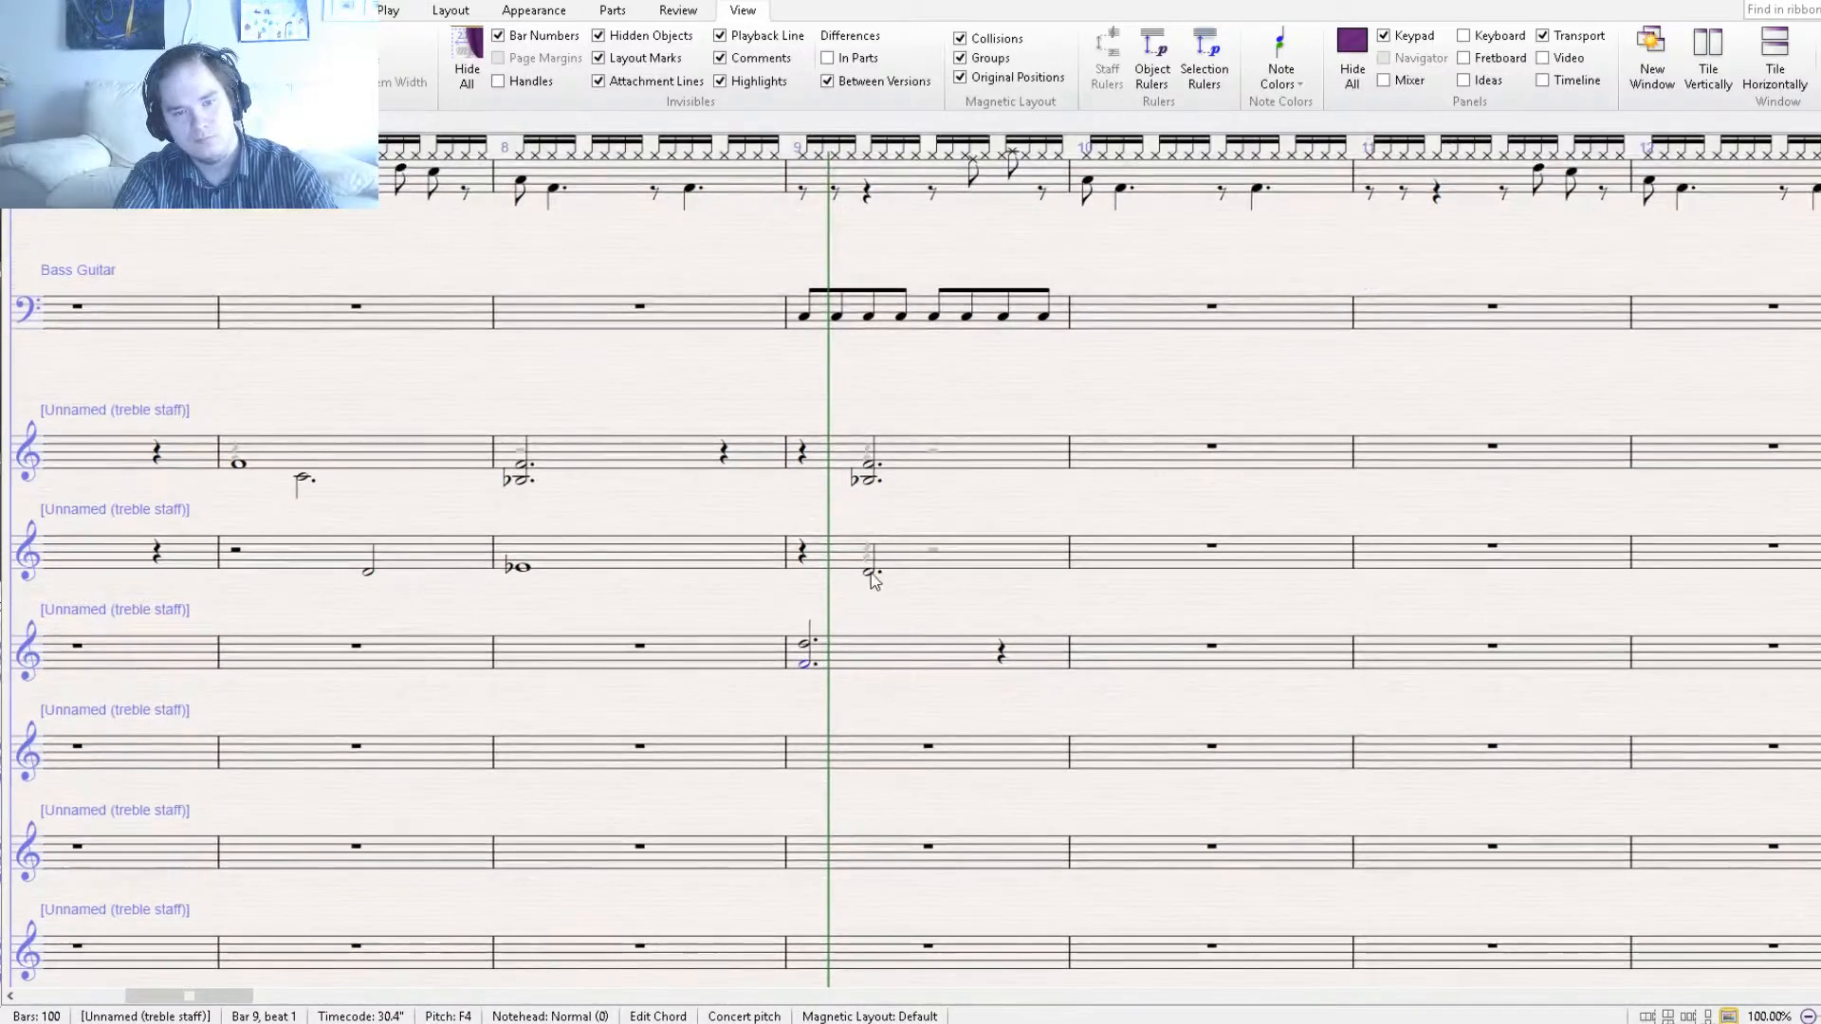
Shorten the third treble staff's F4–D5 chord in bar 9 to half notes.
{"action": "left_click", "coordinate": [871, 479]}
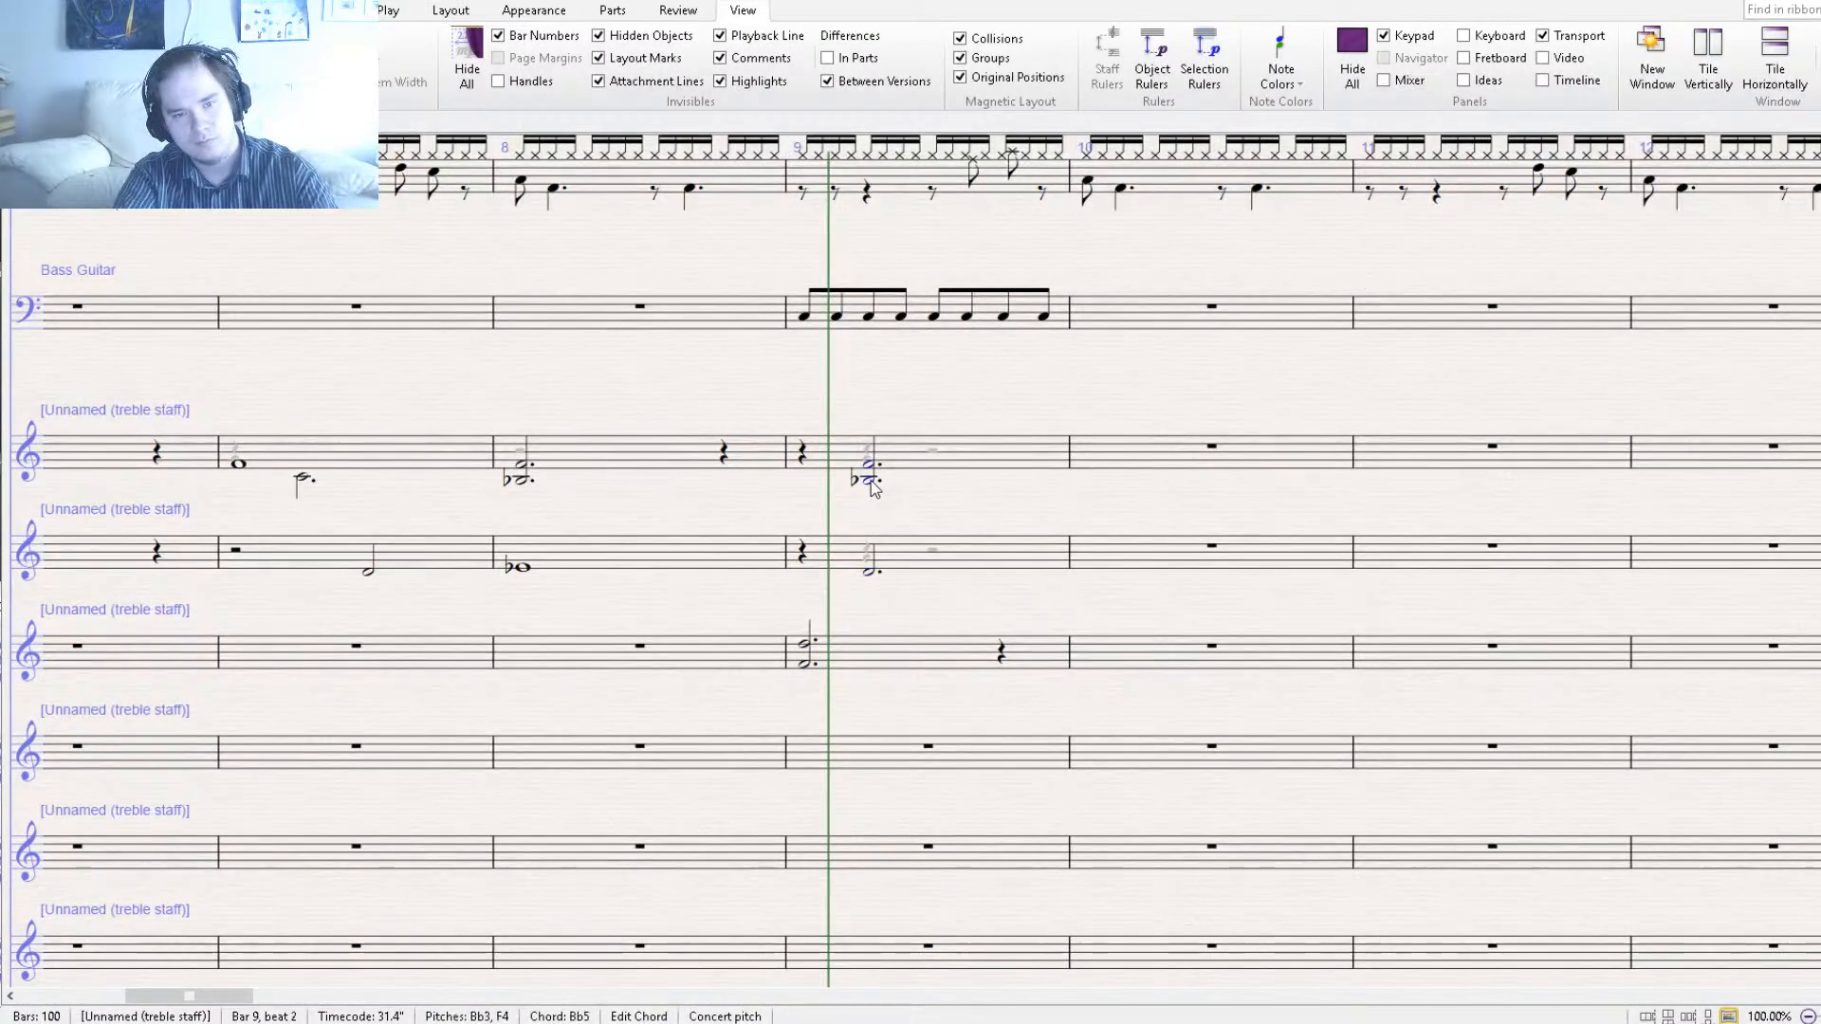
{"action": "left_click", "coordinate": [808, 658]}
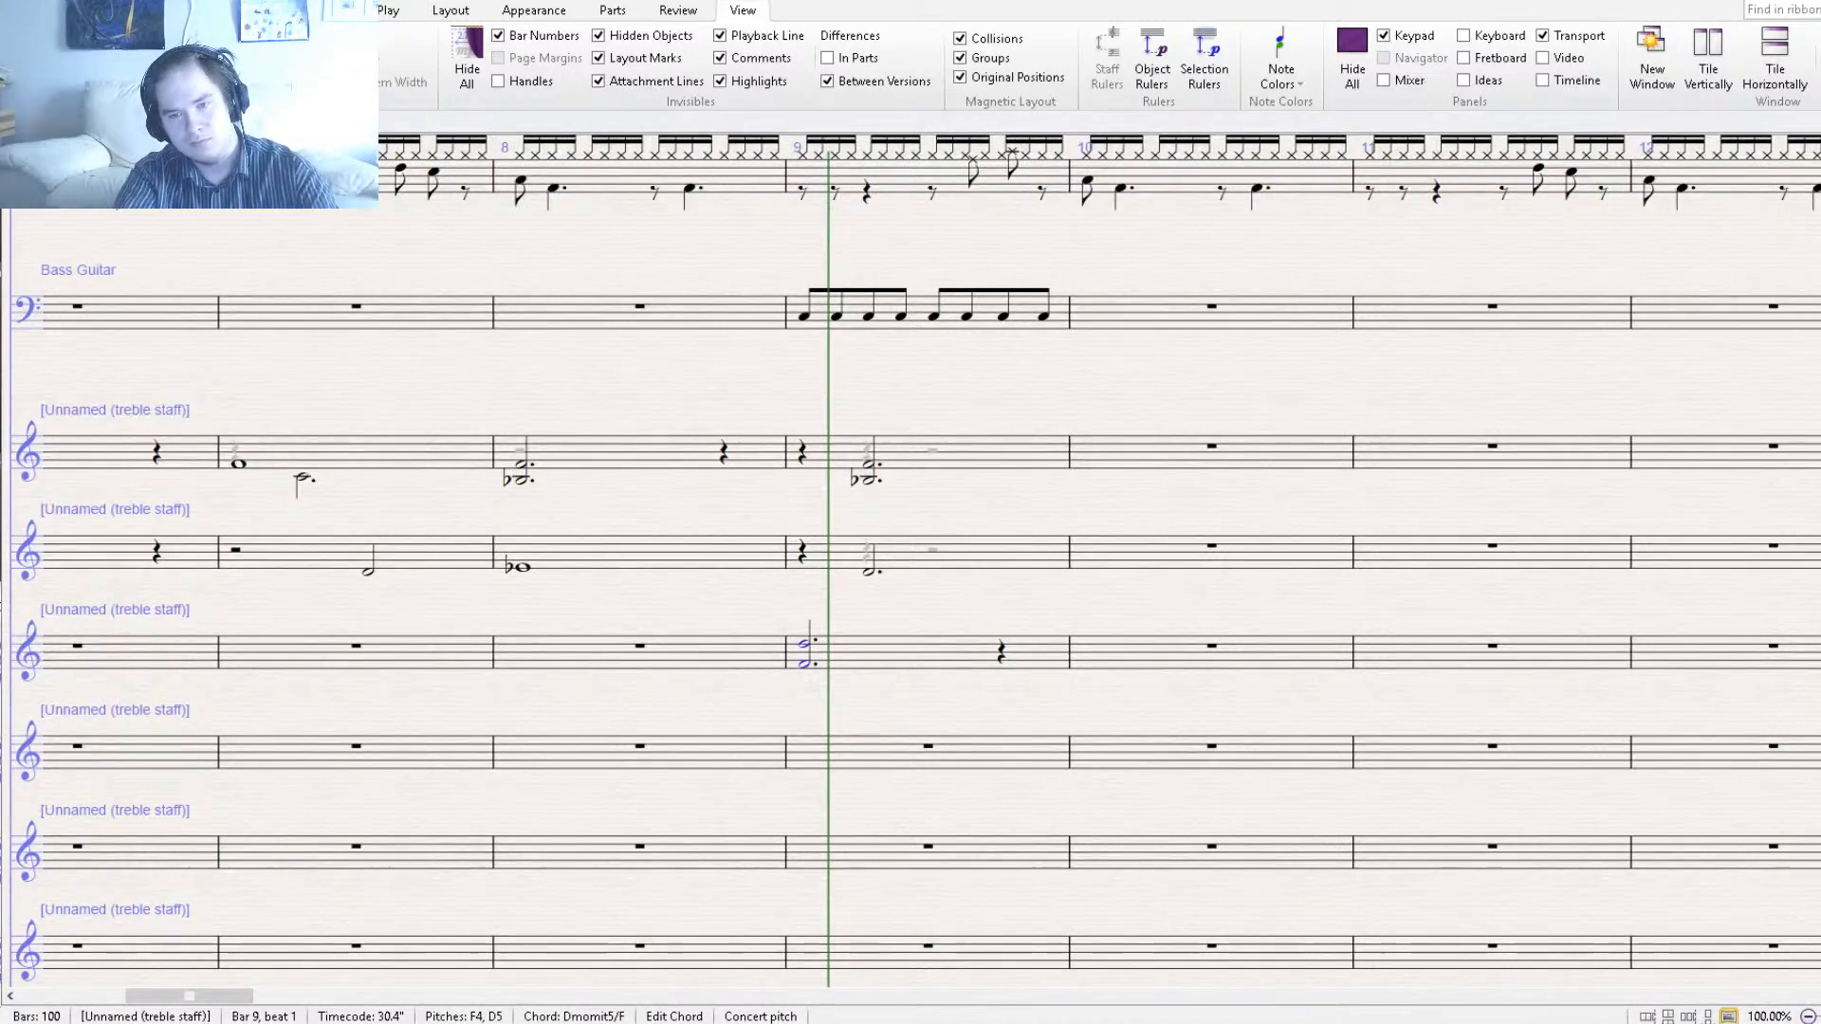
{"action": "key", "text": "KP_Decimal"}
{"action": "double_click", "coordinate": [808, 642]}
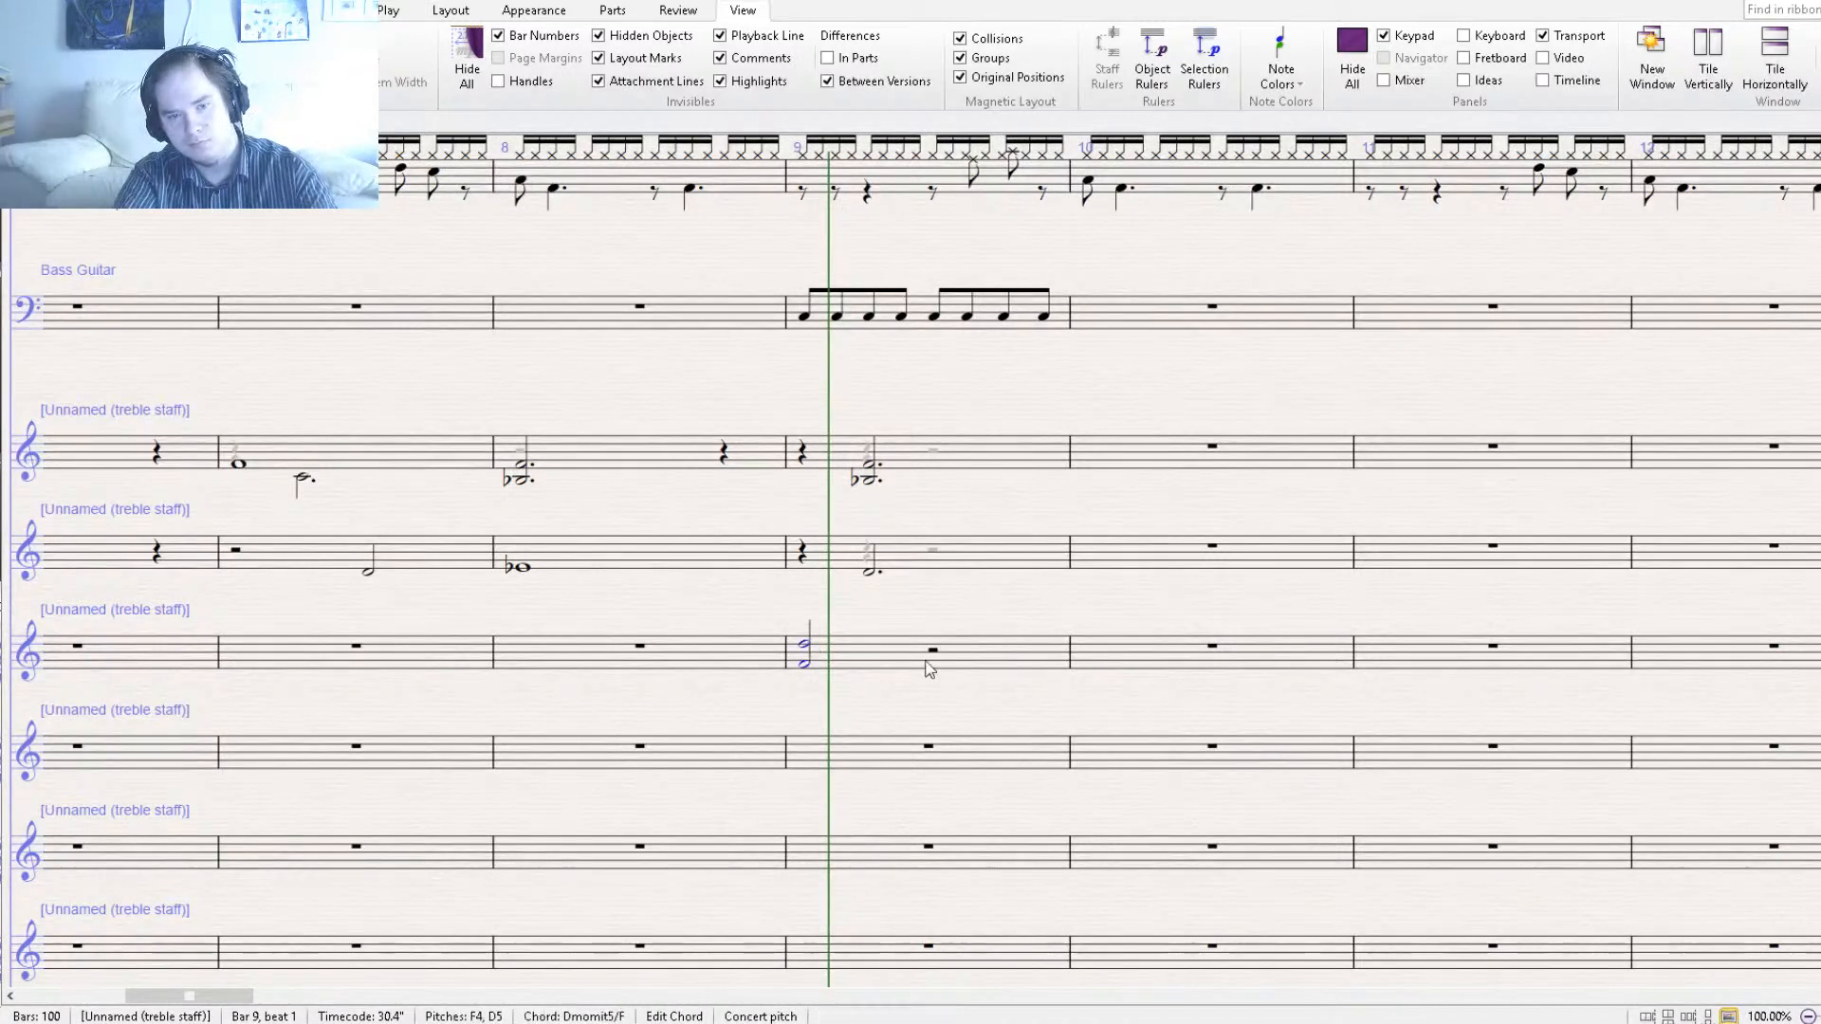
{"action": "key", "text": "Escape"}
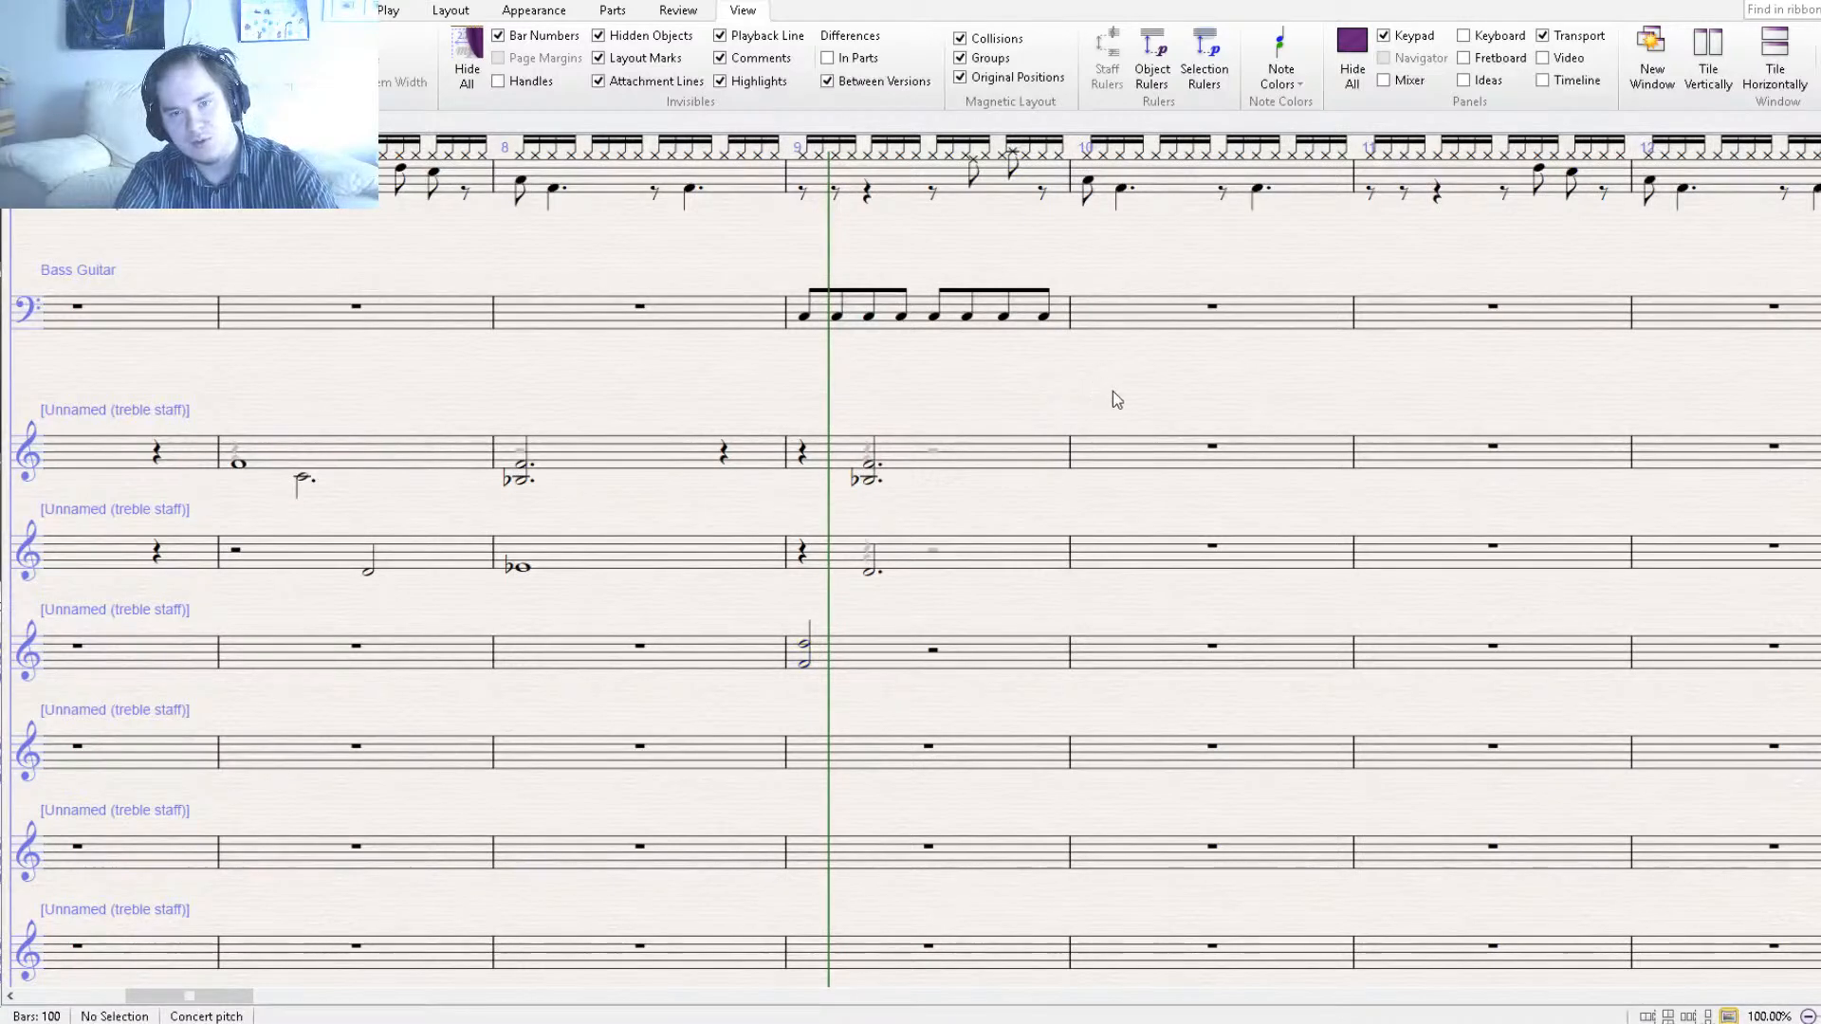
Insert an empty bar after bar 9 and move the third treble staff's F4–D5 chord into it.
{"action": "key", "text": "ctrl+shift+b"}
{"action": "left_click", "coordinate": [1067, 338]}
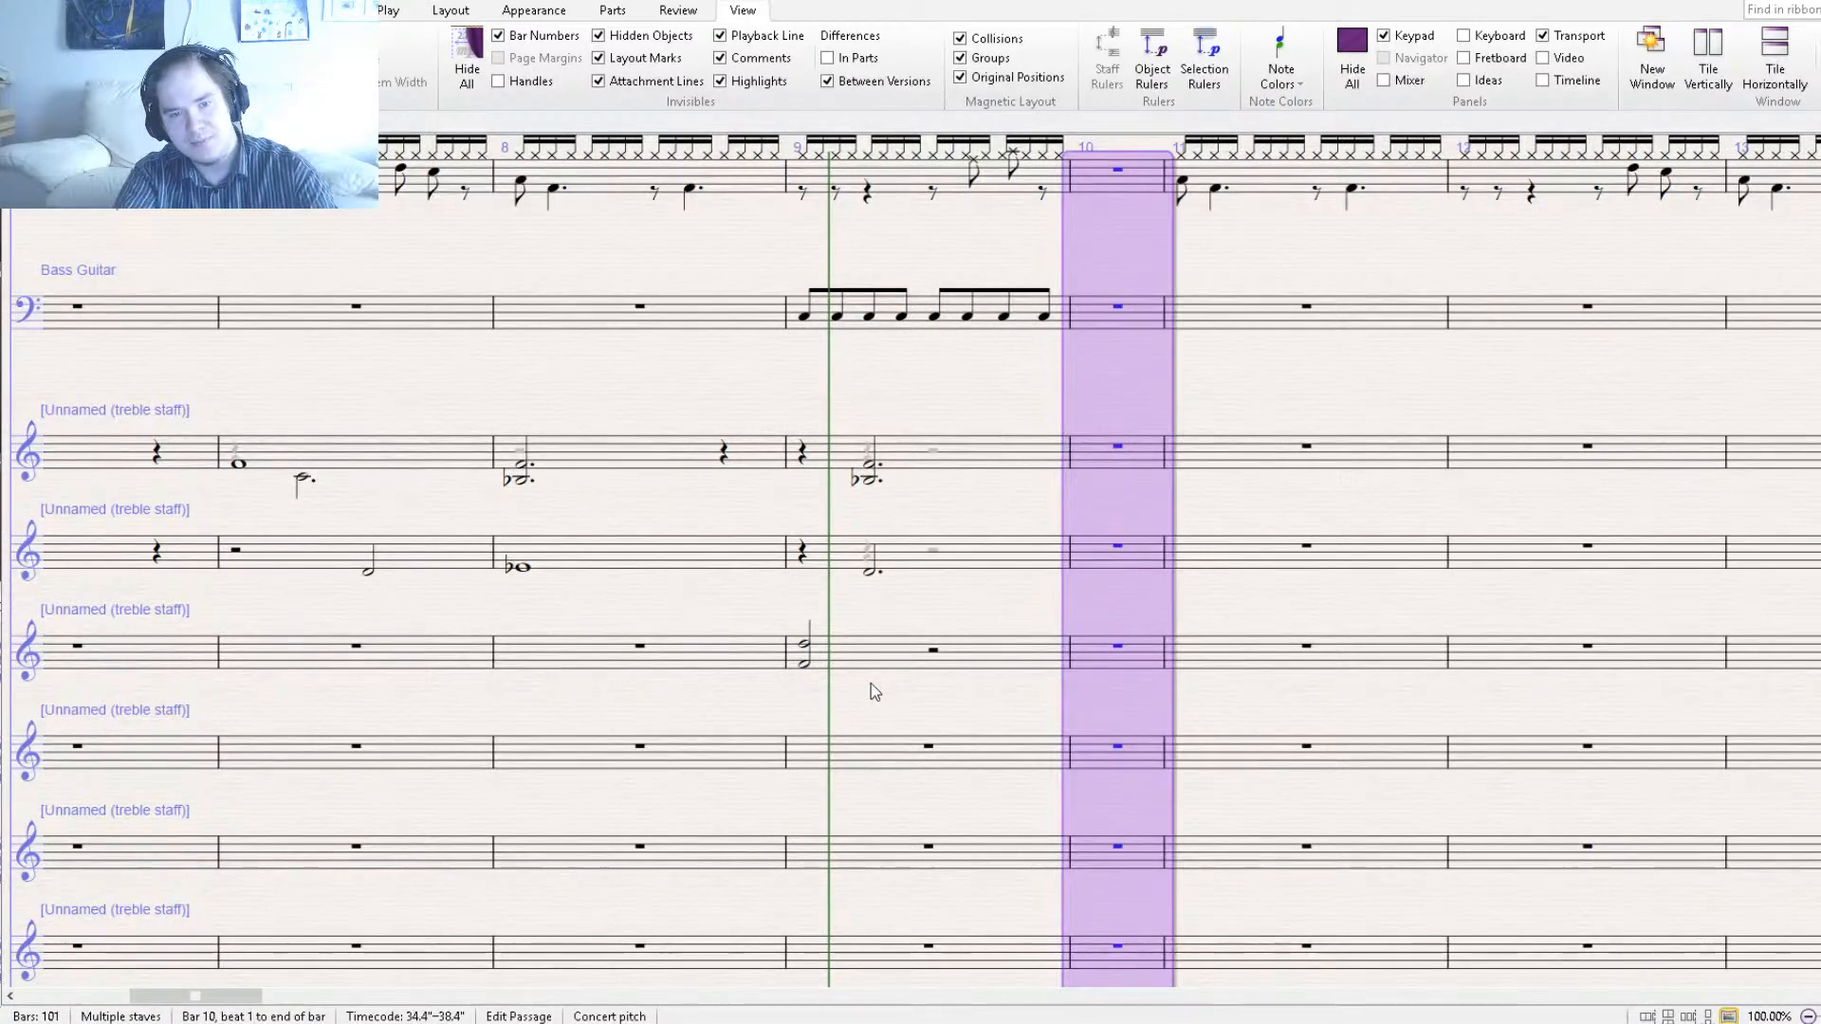
{"action": "left_click", "coordinate": [946, 668]}
{"action": "left_click", "coordinate": [1106, 658], "text": "alt"}
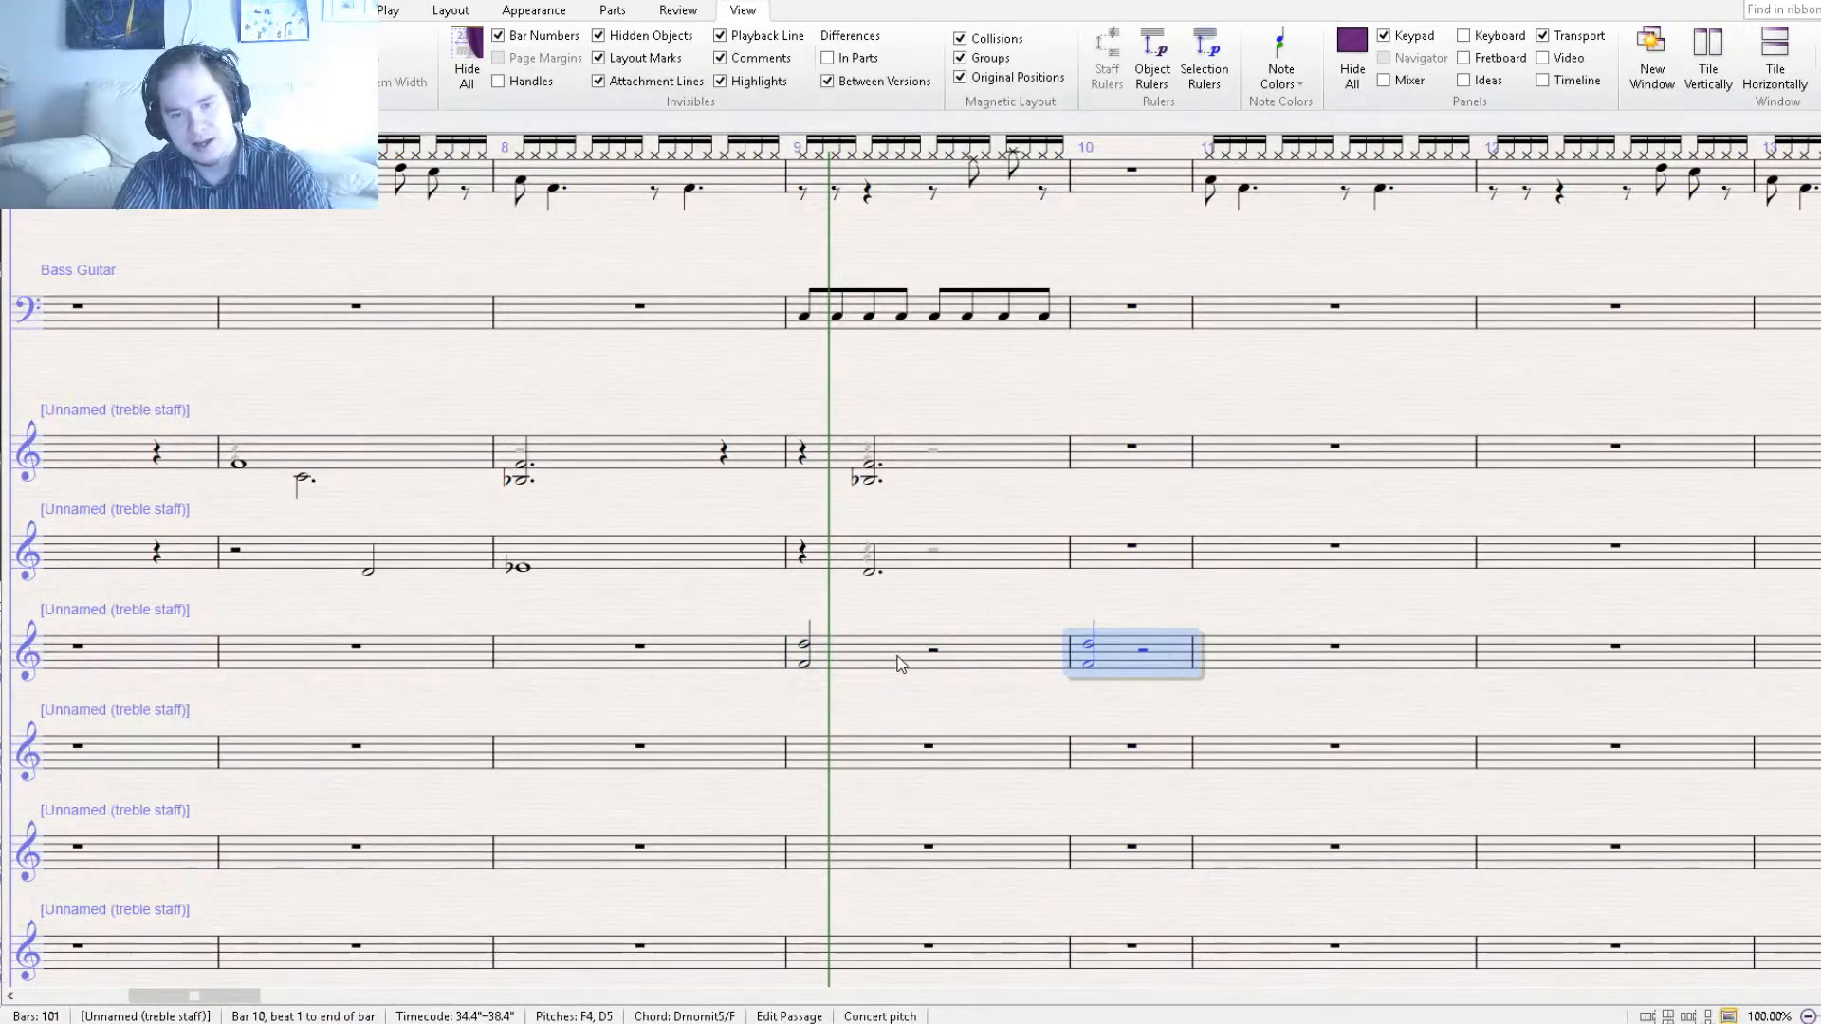
{"action": "left_click", "coordinate": [902, 656]}
{"action": "key", "text": "Delete"}
In the third treble staff's bar 10, copy the chord to beat 3 with its top note raised a step, and shorten the beat-1 chord to quarter notes.
{"action": "double_click", "coordinate": [1086, 663]}
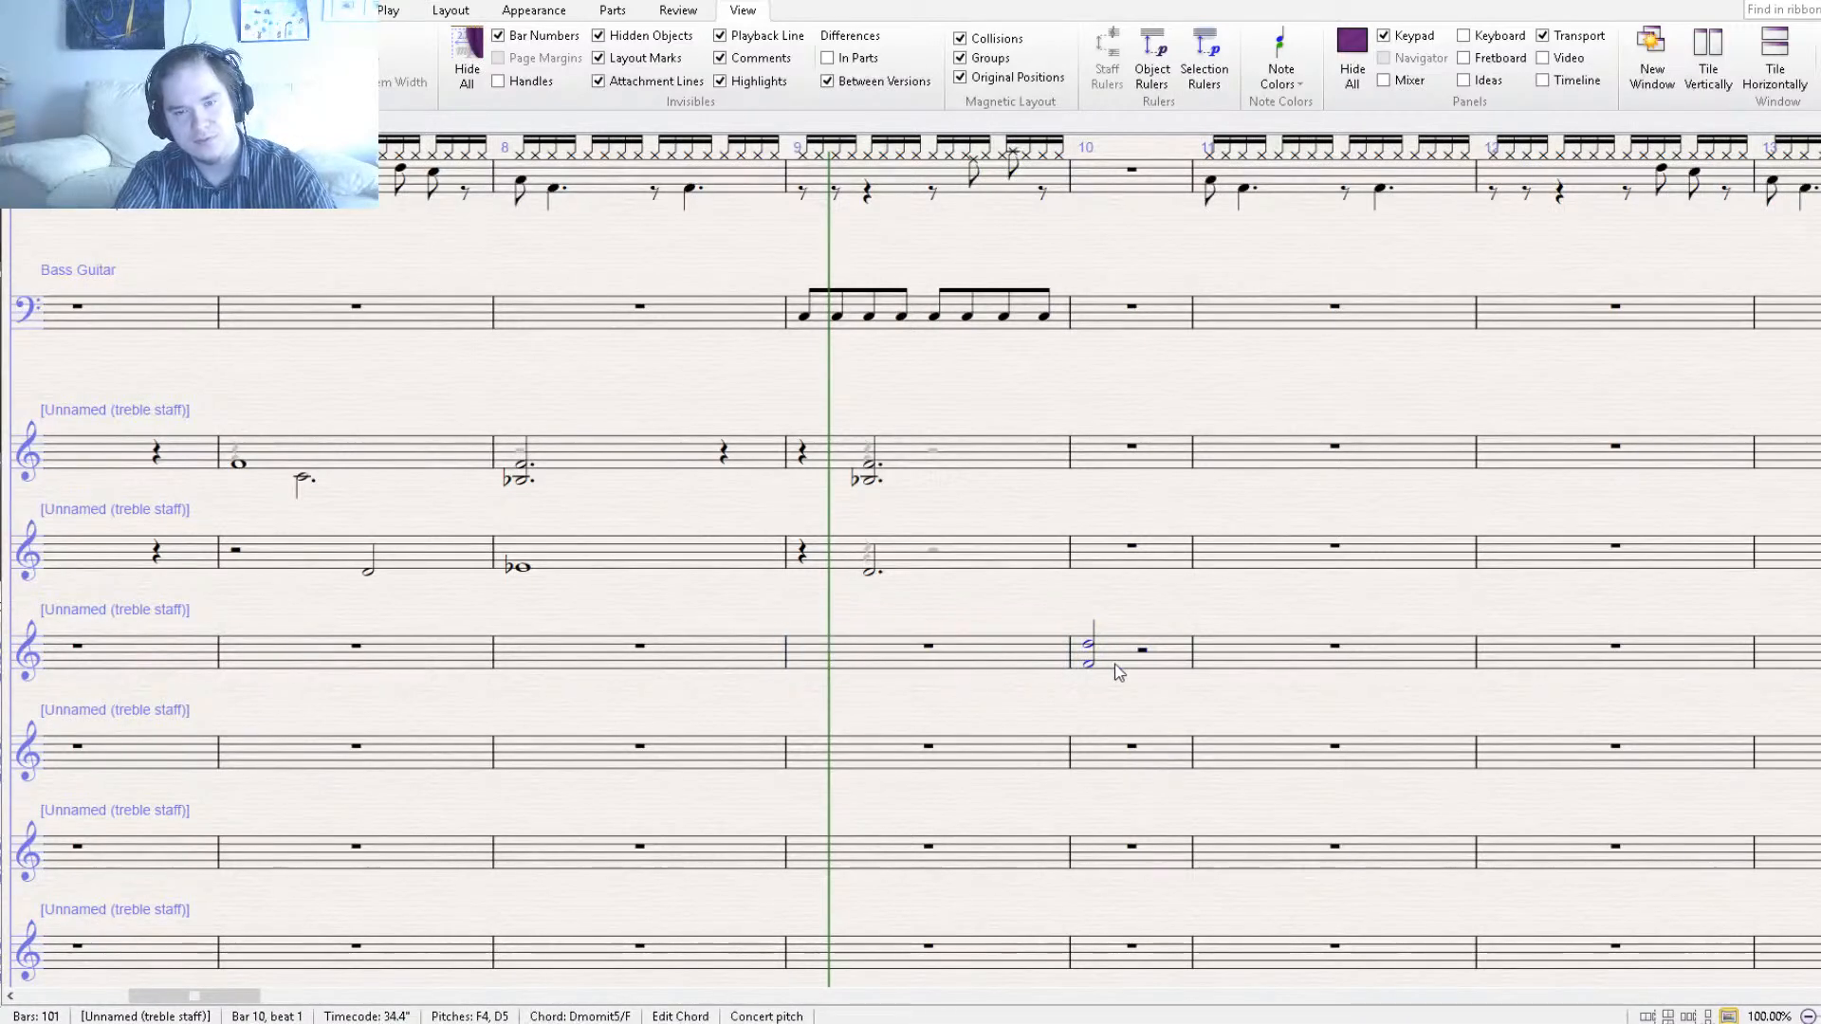
{"action": "left_click", "coordinate": [1140, 652]}
{"action": "key", "text": "ctrl+v"}
{"action": "key", "text": "Escape"}
{"action": "left_click", "coordinate": [1142, 646]}
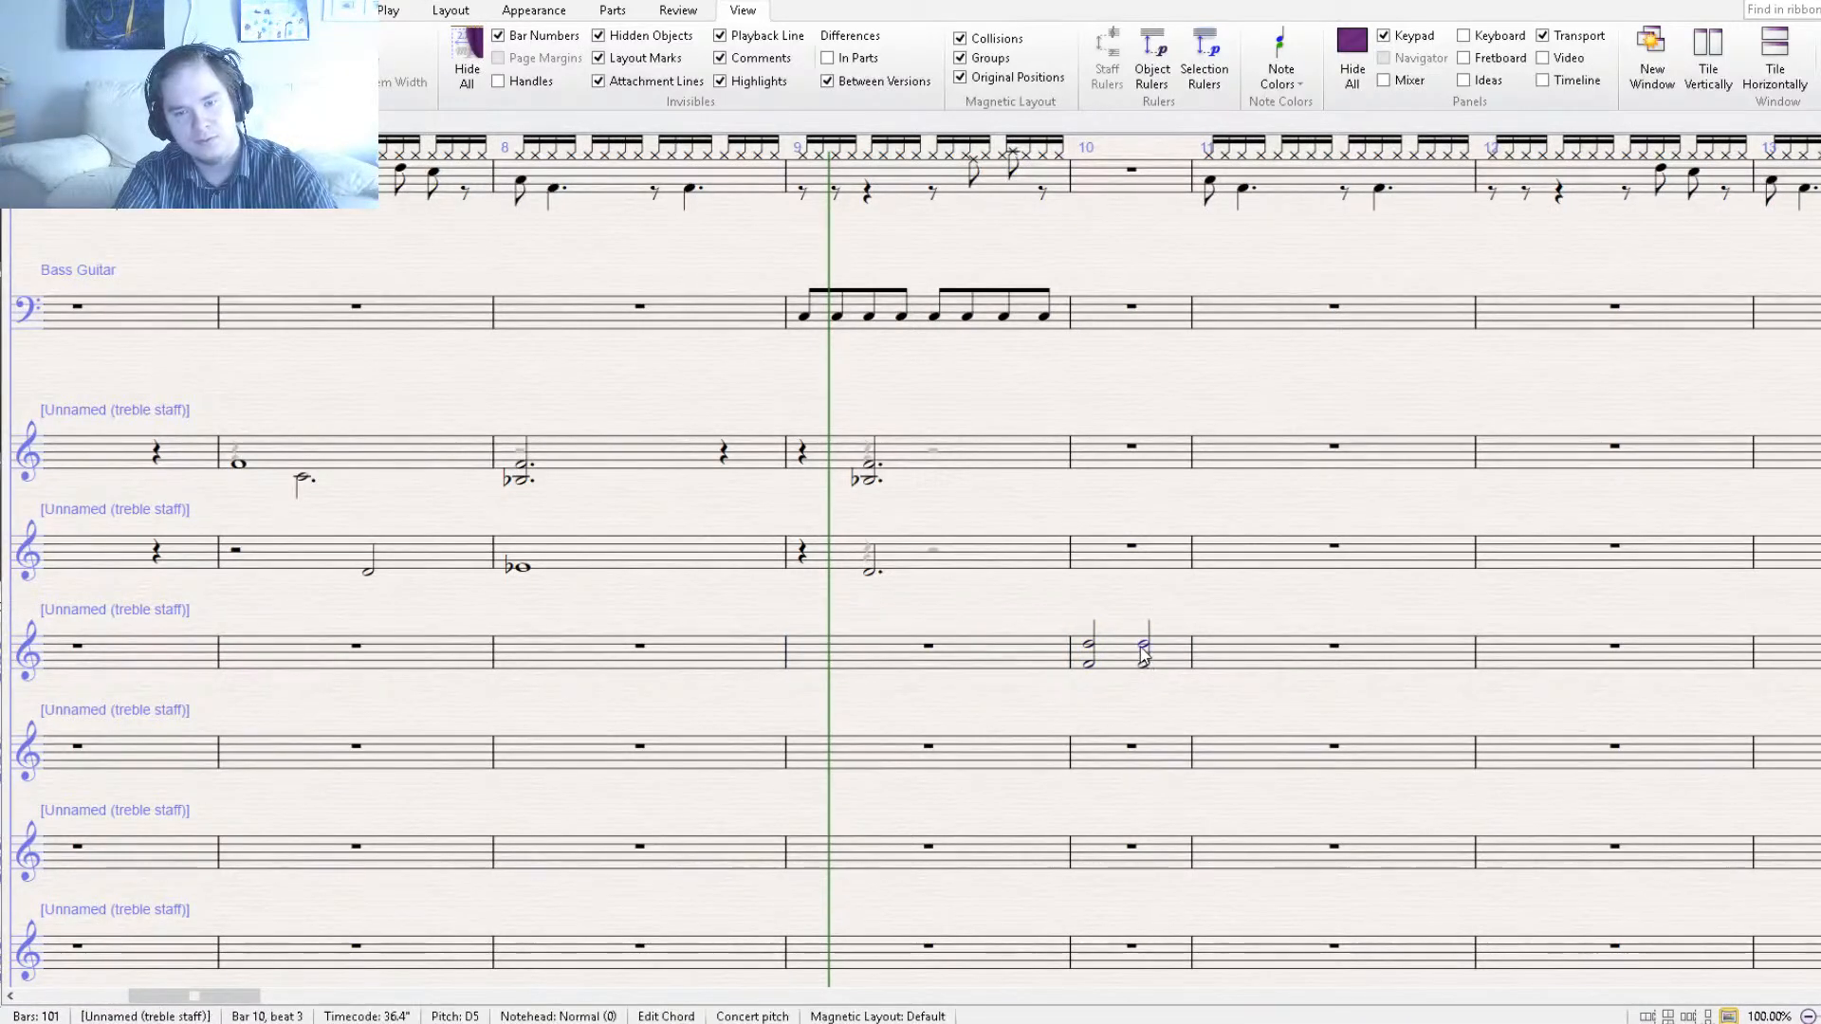
{"action": "key", "text": "x"}
{"action": "double_click", "coordinate": [1087, 662]}
{"action": "key", "text": "4"}
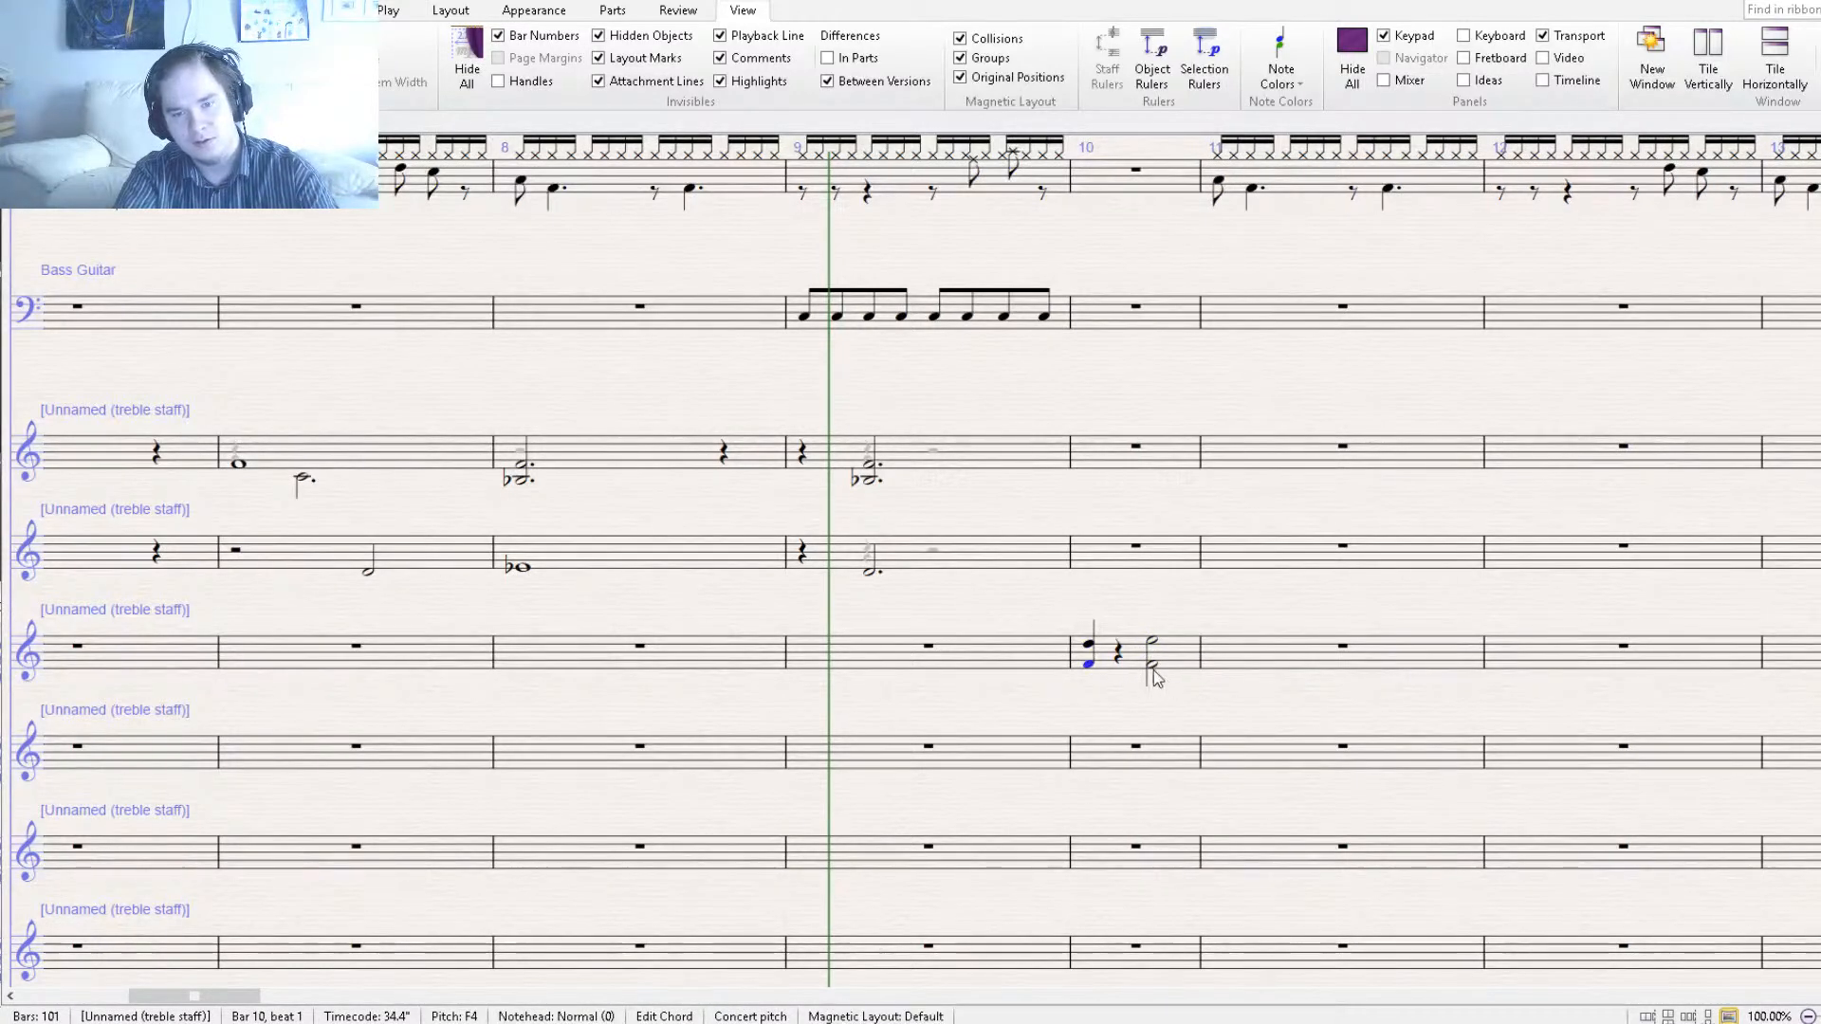
Fill beats 2–4 of the third treble staff's bar 10 with quarter-note copies of the F4–D5 chord, each raised one step above the preceding chord.
{"action": "left_click", "coordinate": [1091, 661]}
{"action": "double_click", "coordinate": [1089, 645]}
{"action": "key", "text": "ctrl+c"}
{"action": "left_click", "coordinate": [1118, 651]}
{"action": "key", "text": "ctrl+v"}
{"action": "key", "text": "Up"}
{"action": "key", "text": "ctrl+c"}
{"action": "left_click", "coordinate": [1151, 645]}
{"action": "key", "text": "ctrl+v"}
{"action": "key", "text": "Up"}
{"action": "key", "text": "ctrl+c"}
{"action": "left_click", "coordinate": [1180, 652]}
{"action": "key", "text": "ctrl+v"}
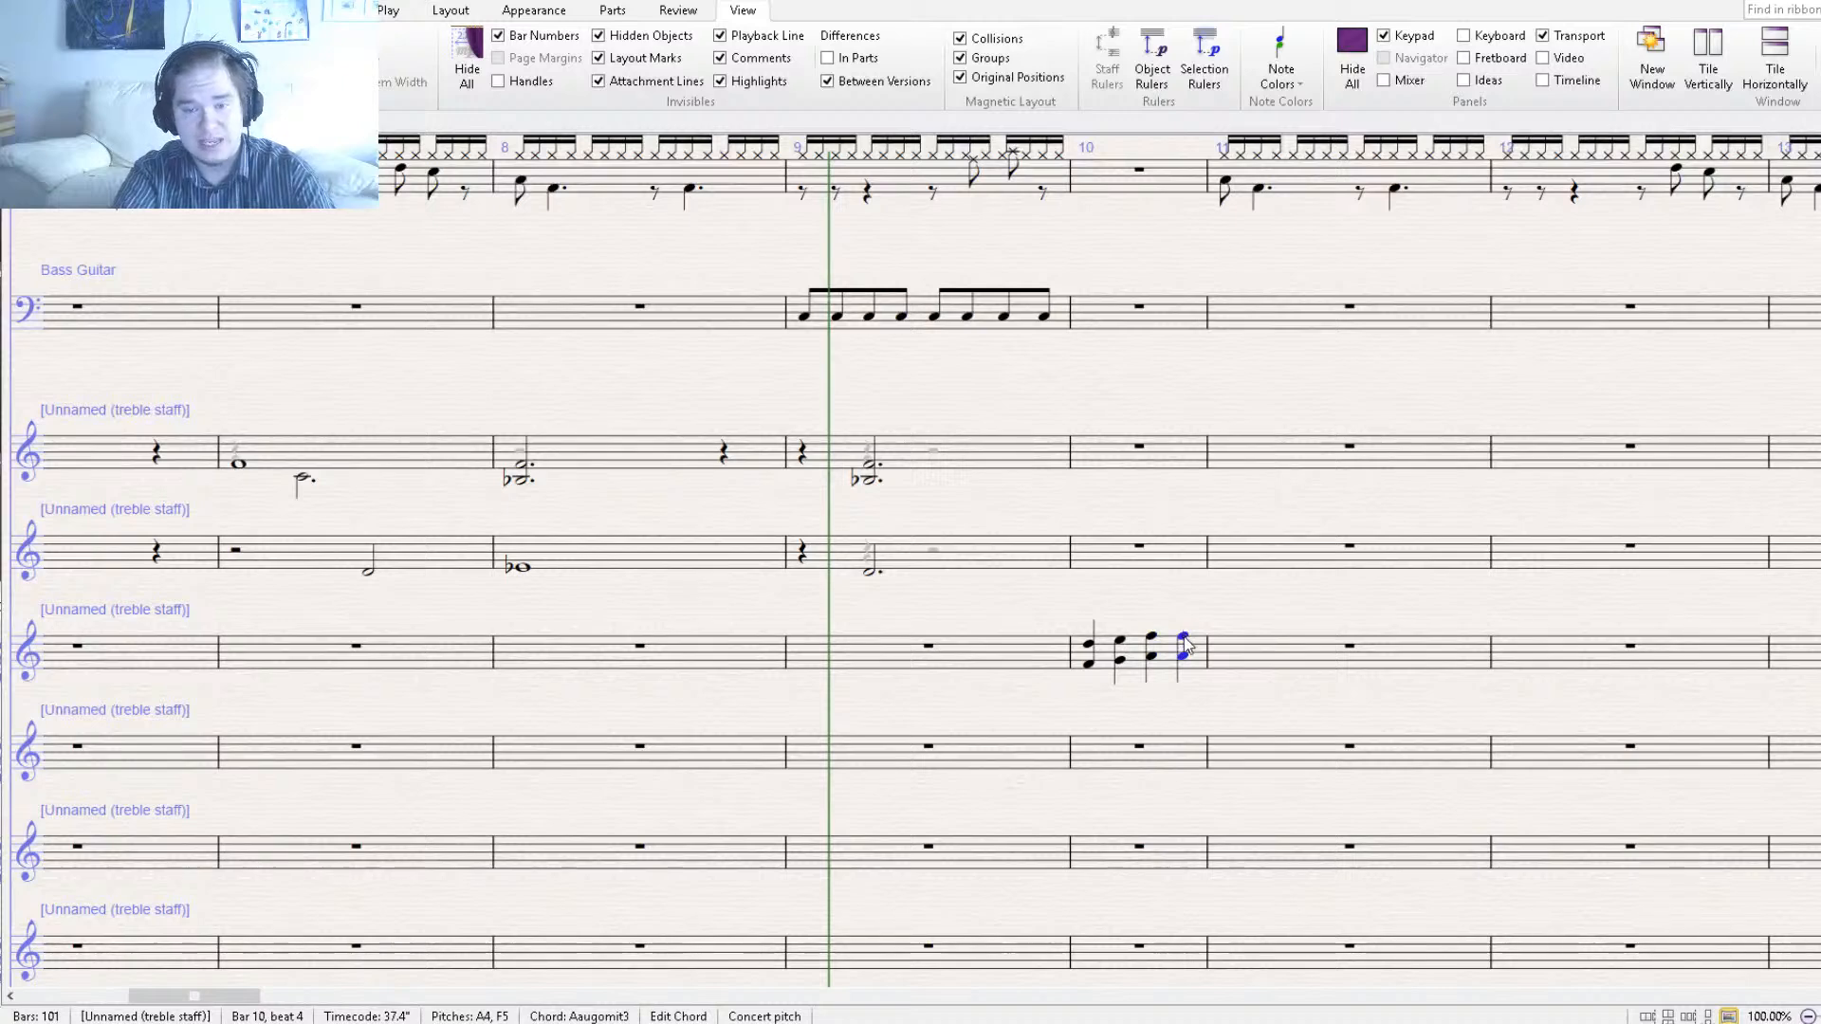
{"action": "key", "text": "Up"}
Lower the bottom note of the third treble staff's beat-4 chord in bar 10 to D4.
{"action": "left_click", "coordinate": [1183, 659]}
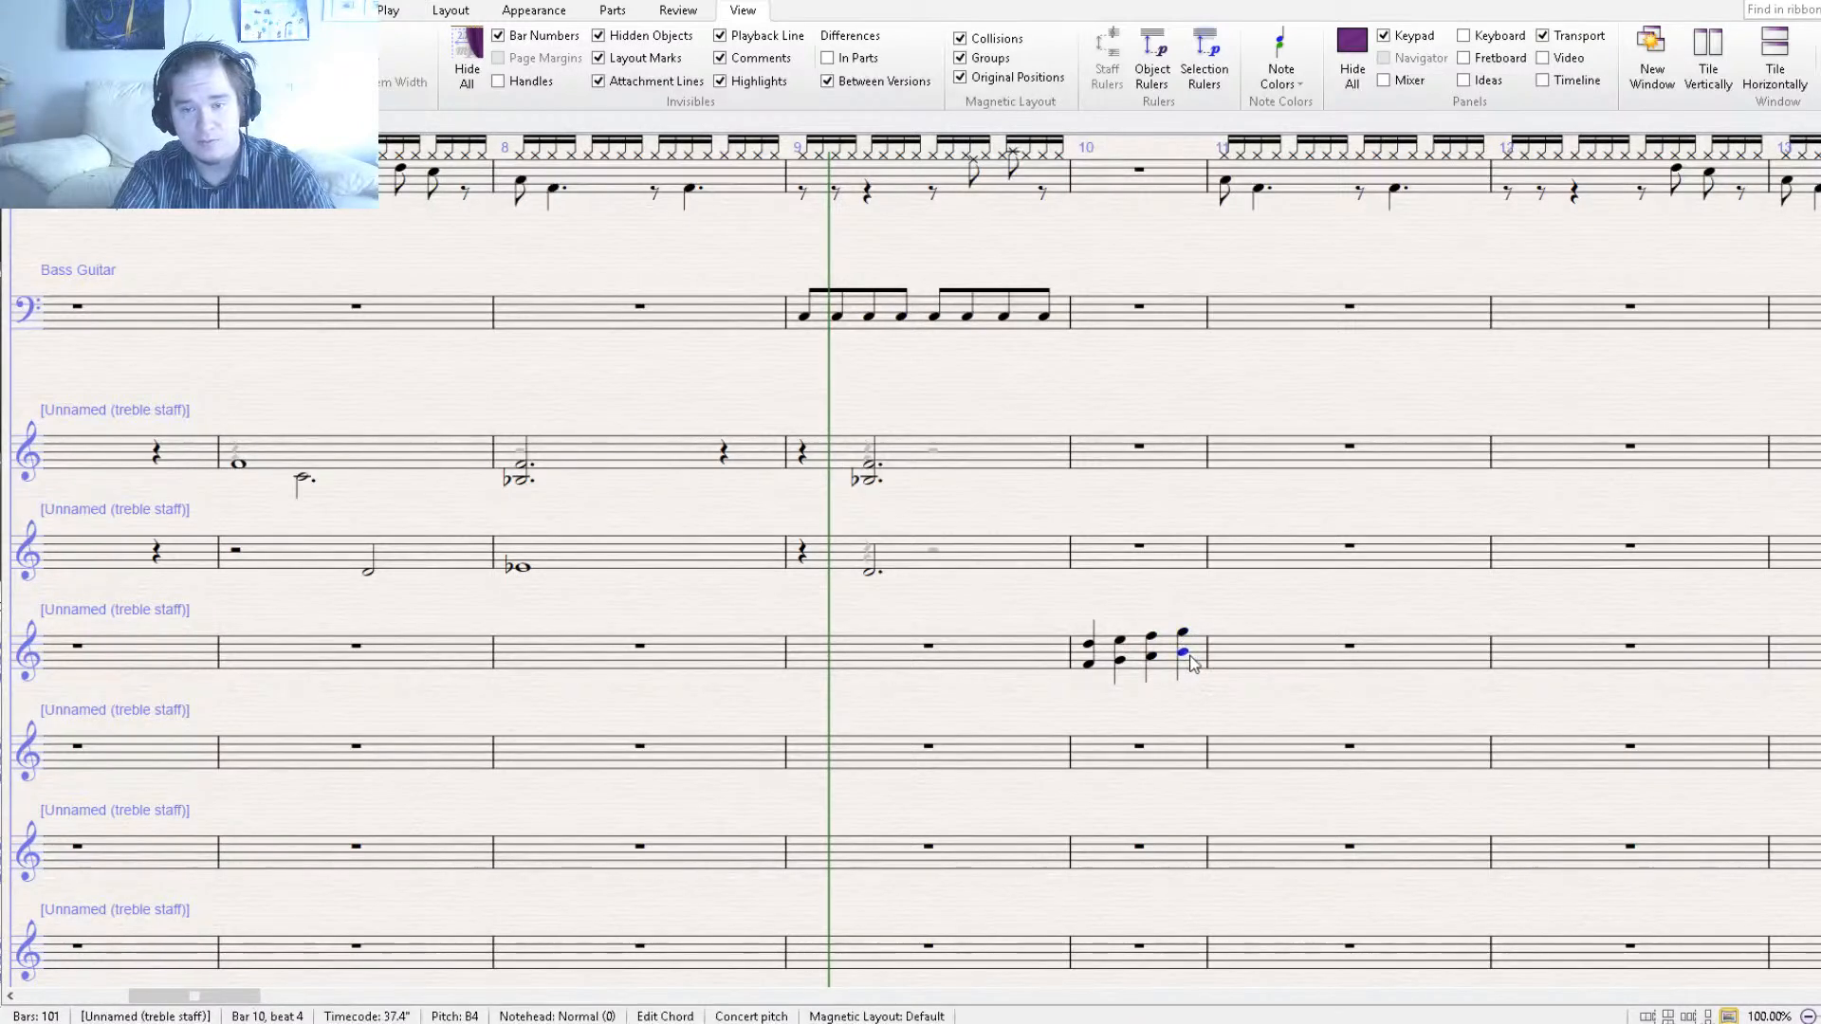
{"action": "key", "text": "Down"}
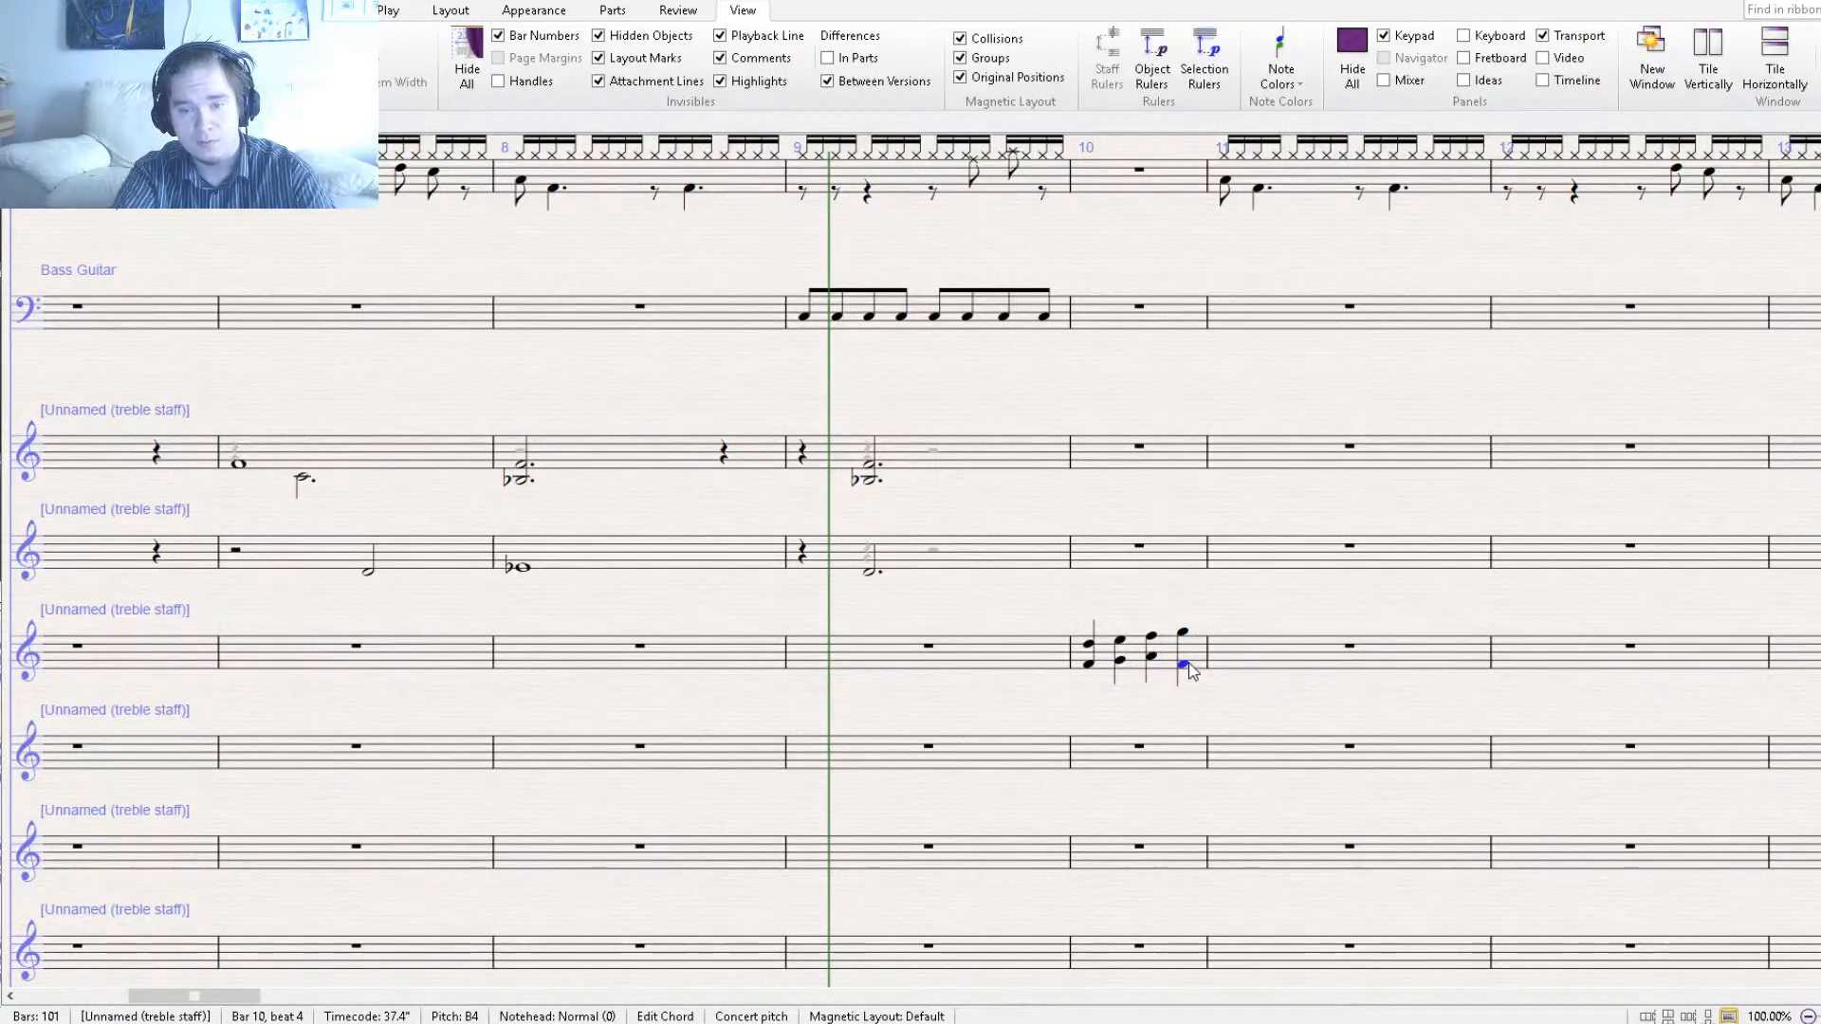
{"action": "key", "text": "Down"}
{"action": "key", "text": "Down"}
Copy the first-beat group of sixteenth x-notehead hits from the drum set's bar 9 onto all four beats of bar 10.
{"action": "left_click_drag", "start_coordinate": [1136, 390], "coordinate": [1040, 601]}
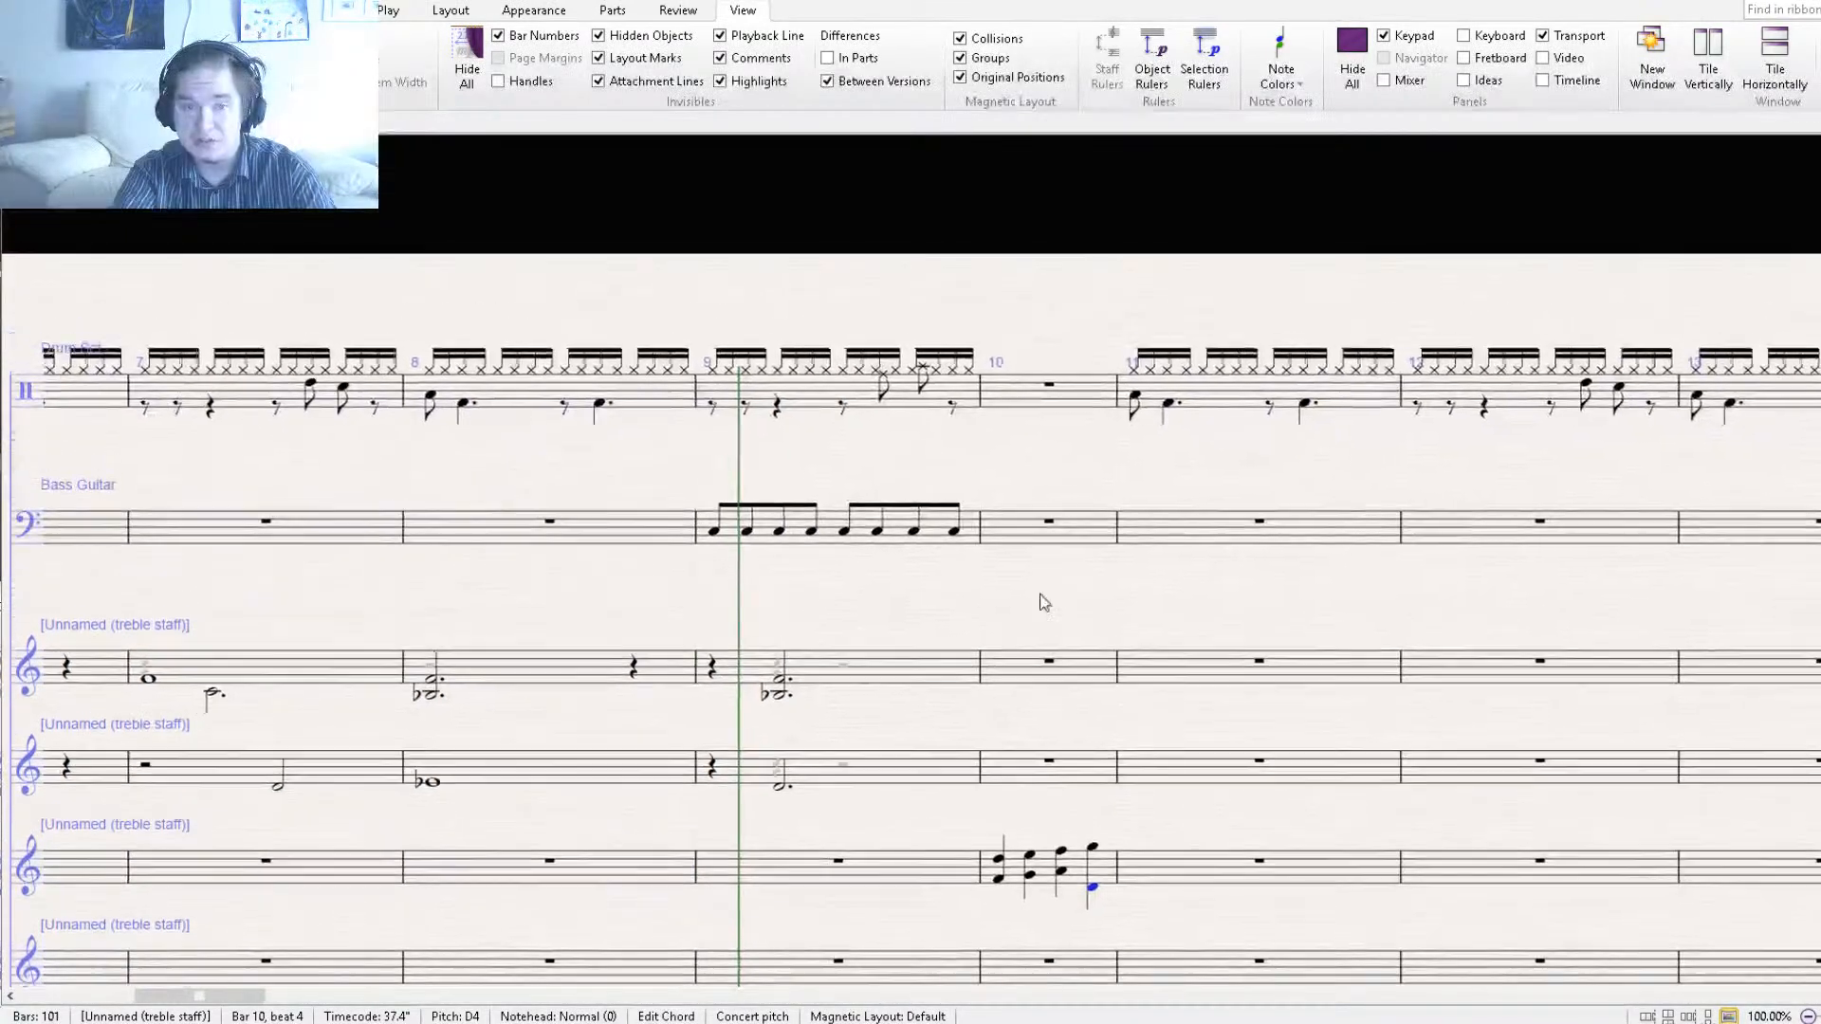
{"action": "left_click", "coordinate": [713, 372], "text": "ctrl"}
{"action": "left_click", "coordinate": [745, 372], "text": "ctrl"}
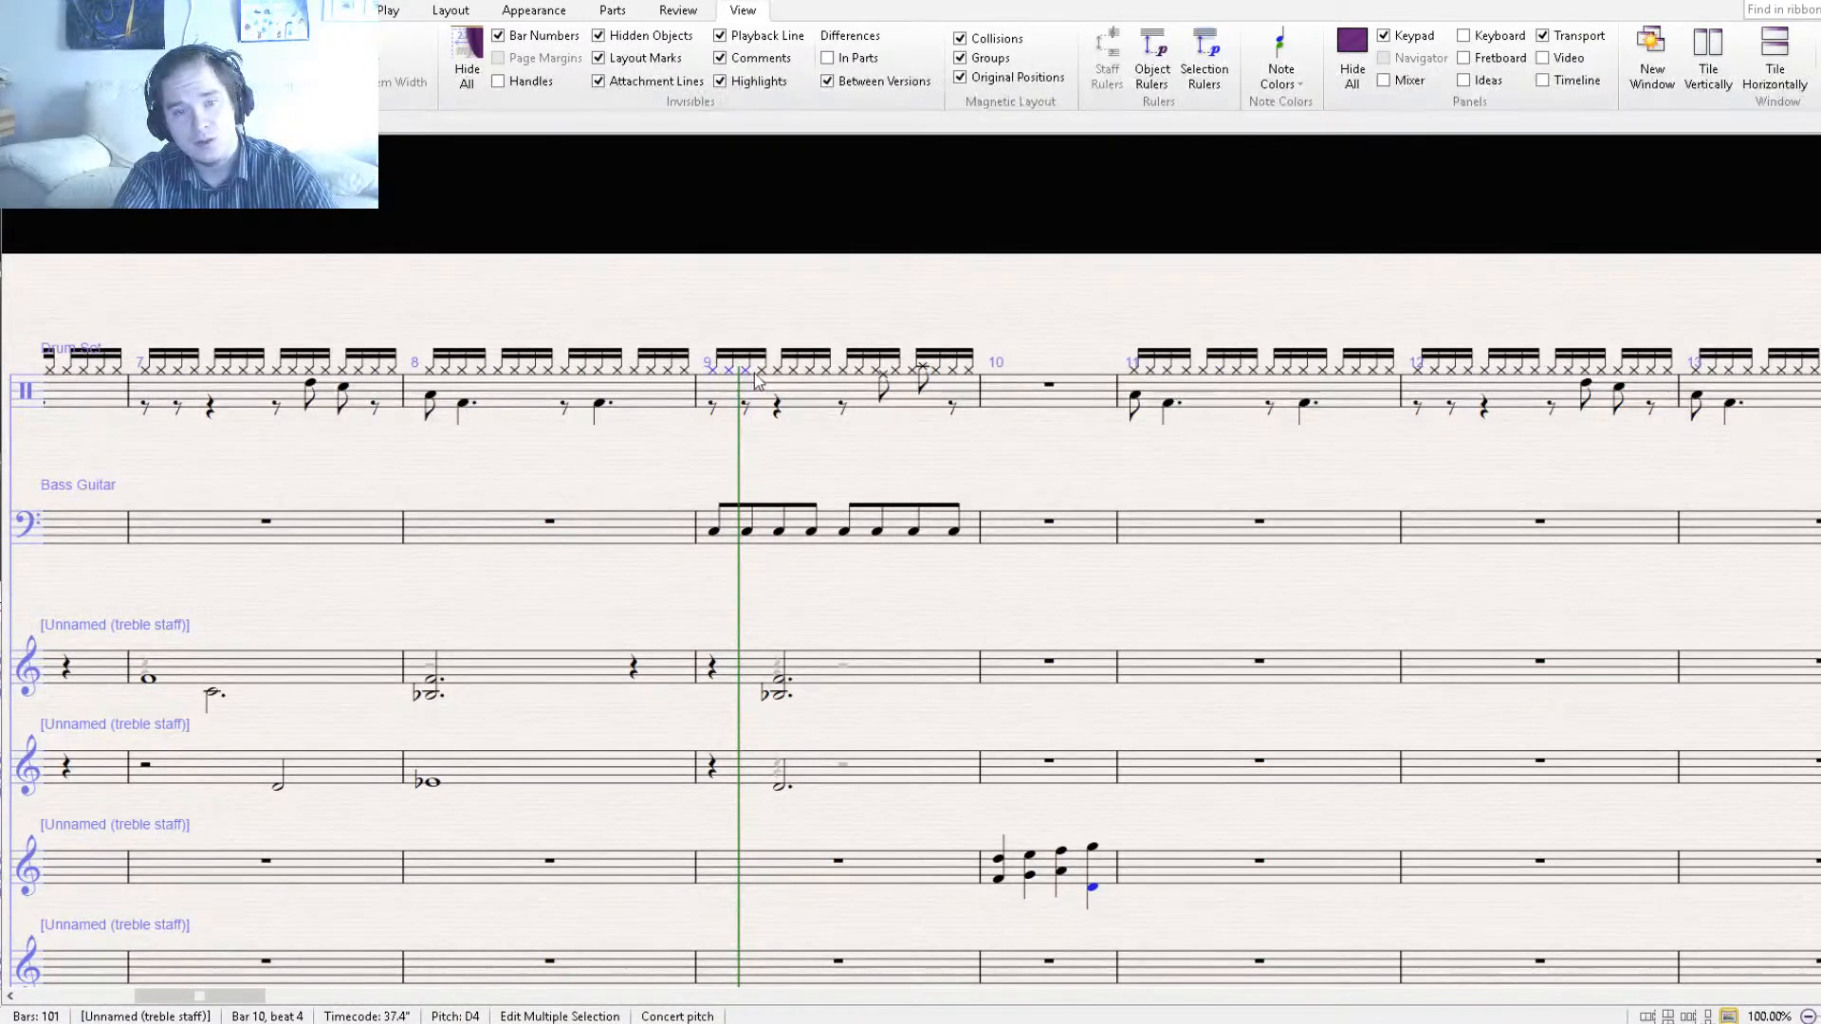
{"action": "left_click", "coordinate": [1022, 402]}
{"action": "key", "text": "ctrl+v"}
{"action": "left_click", "coordinate": [1065, 395]}
{"action": "key", "text": "ctrl+v"}
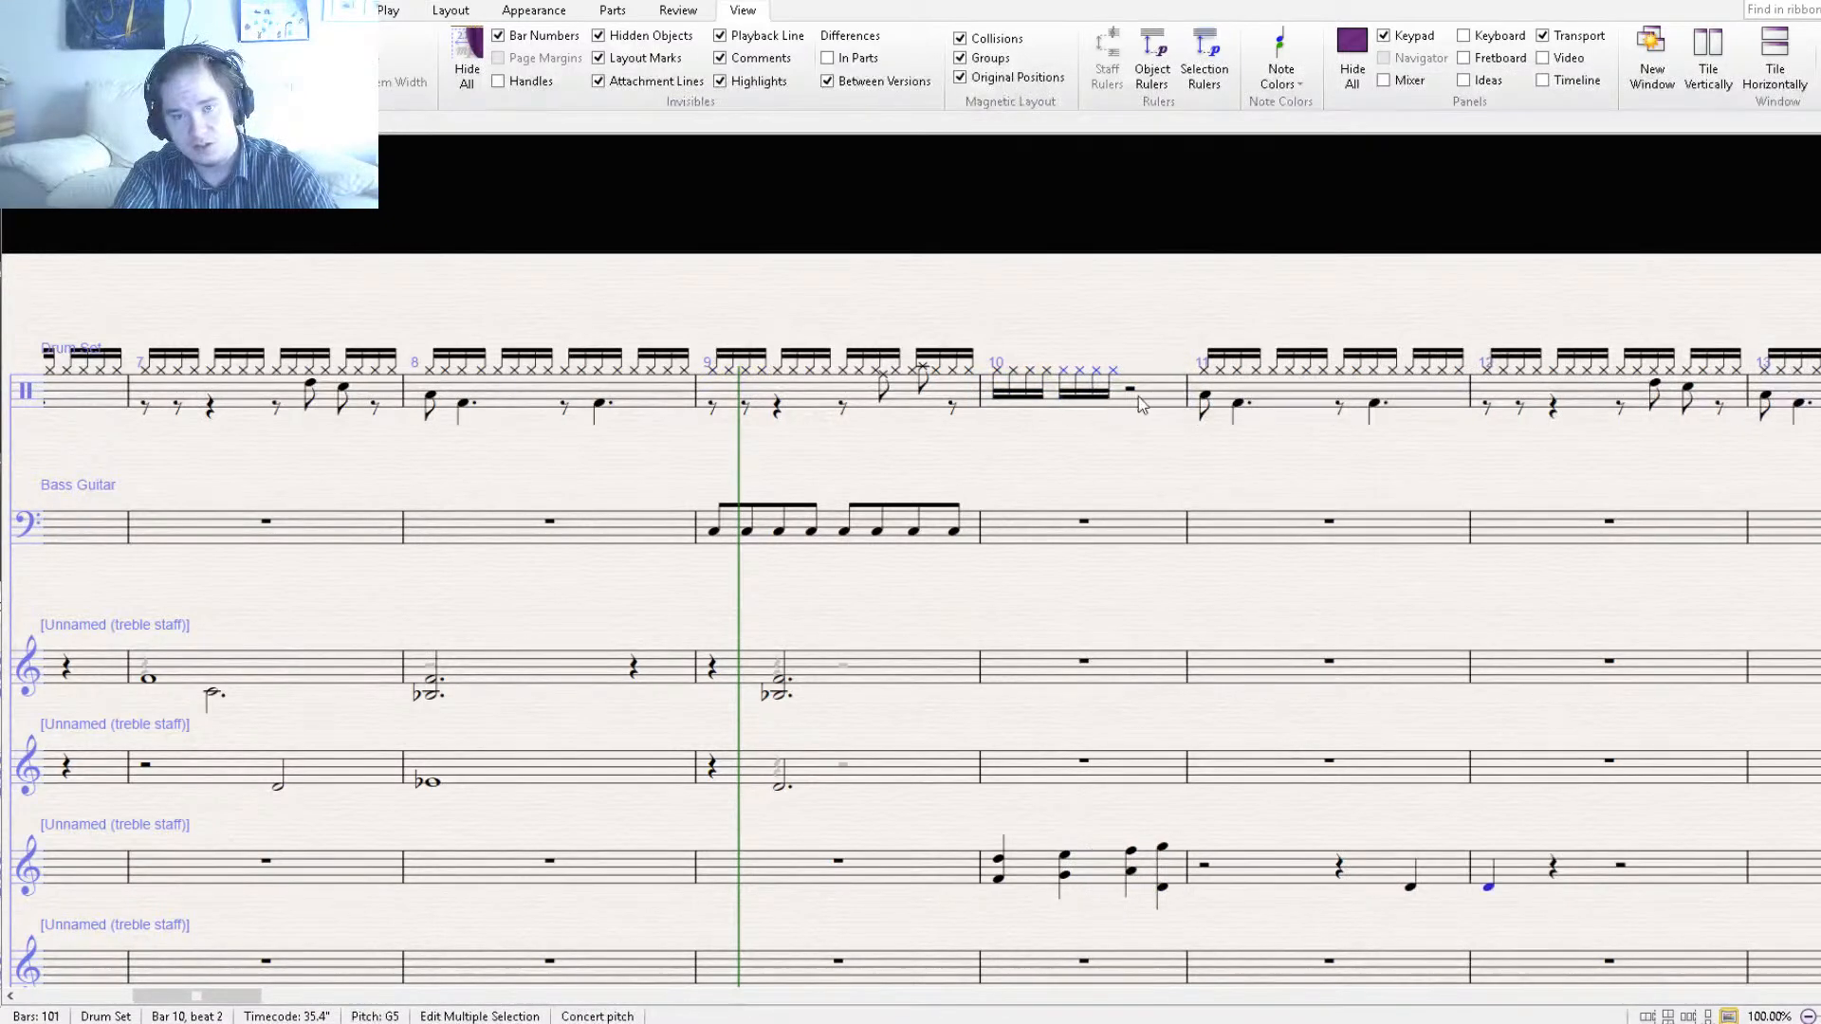
{"action": "left_click", "coordinate": [1131, 394]}
{"action": "left_click", "coordinate": [1132, 394]}
{"action": "key", "text": "ctrl+v"}
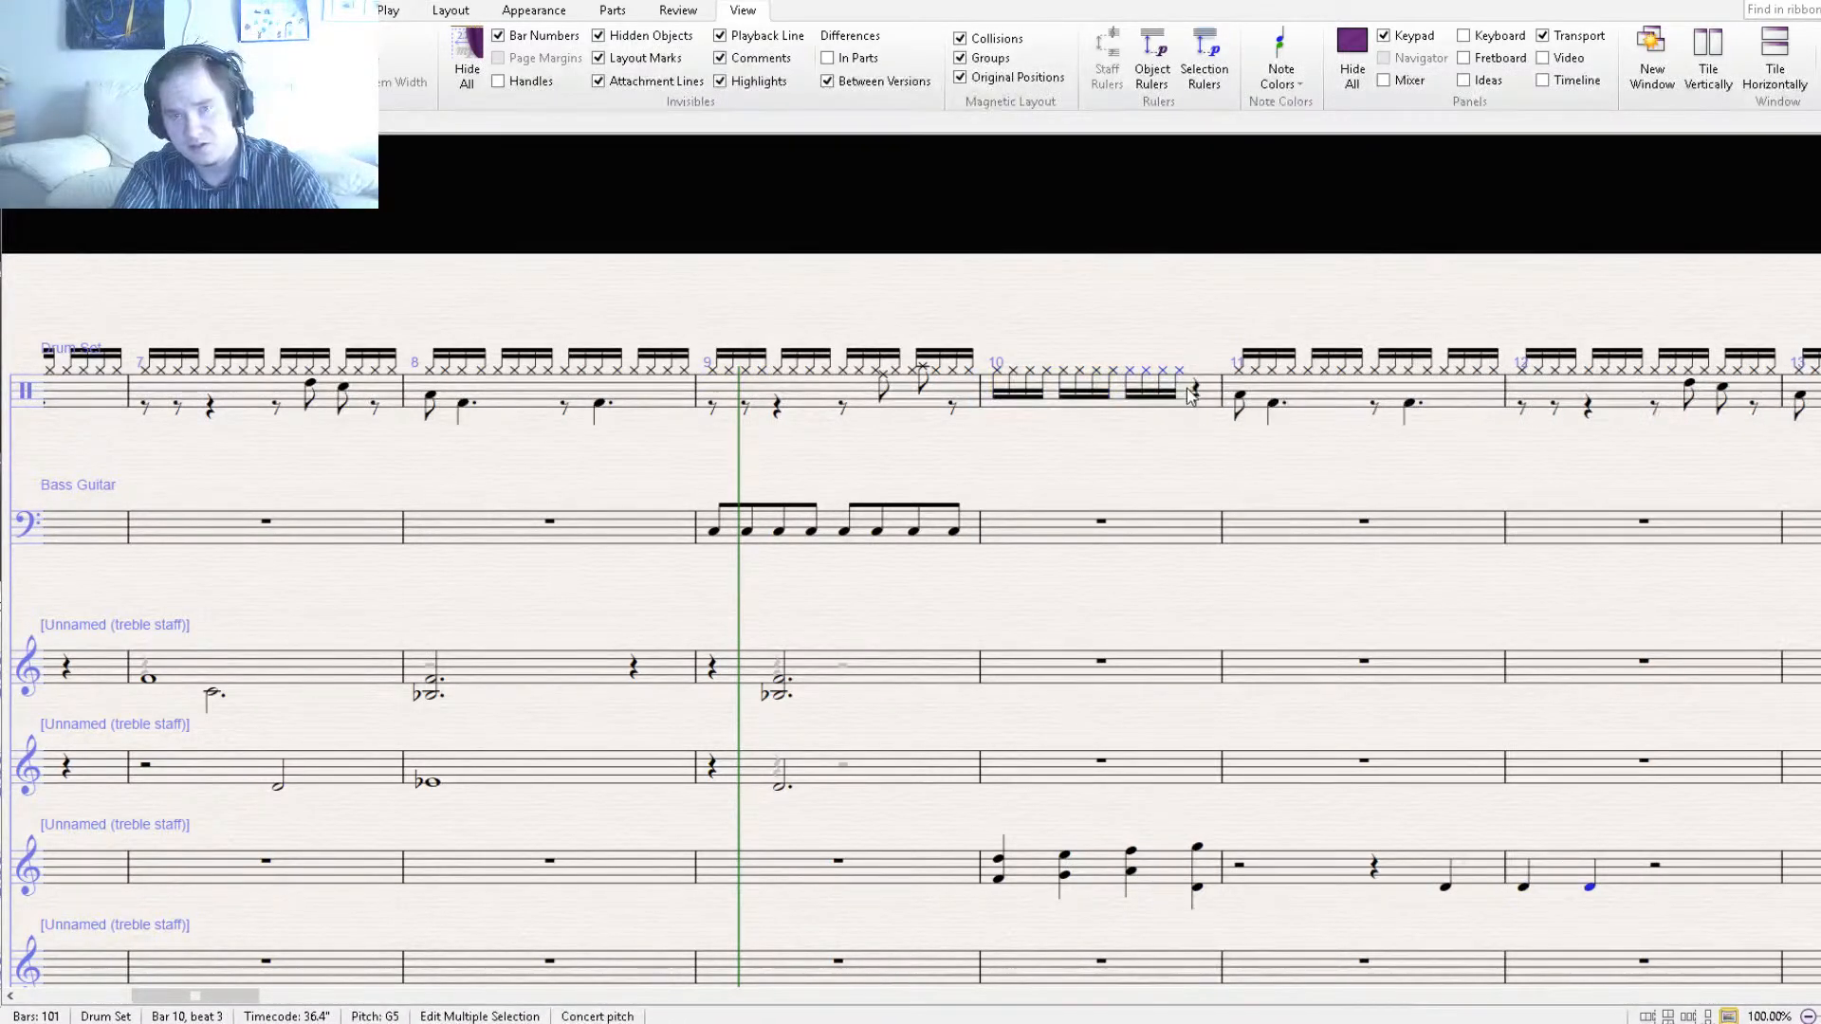
{"action": "left_click", "coordinate": [1197, 395]}
{"action": "key", "text": "ctrl+v"}
{"action": "left_click", "coordinate": [1157, 469]}
Play back the passage from bar 5 through bar 10 to hear the third treble part with the drum sixteenths.
{"action": "left_click_drag", "start_coordinate": [1602, 223], "coordinate": [1596, 224]}
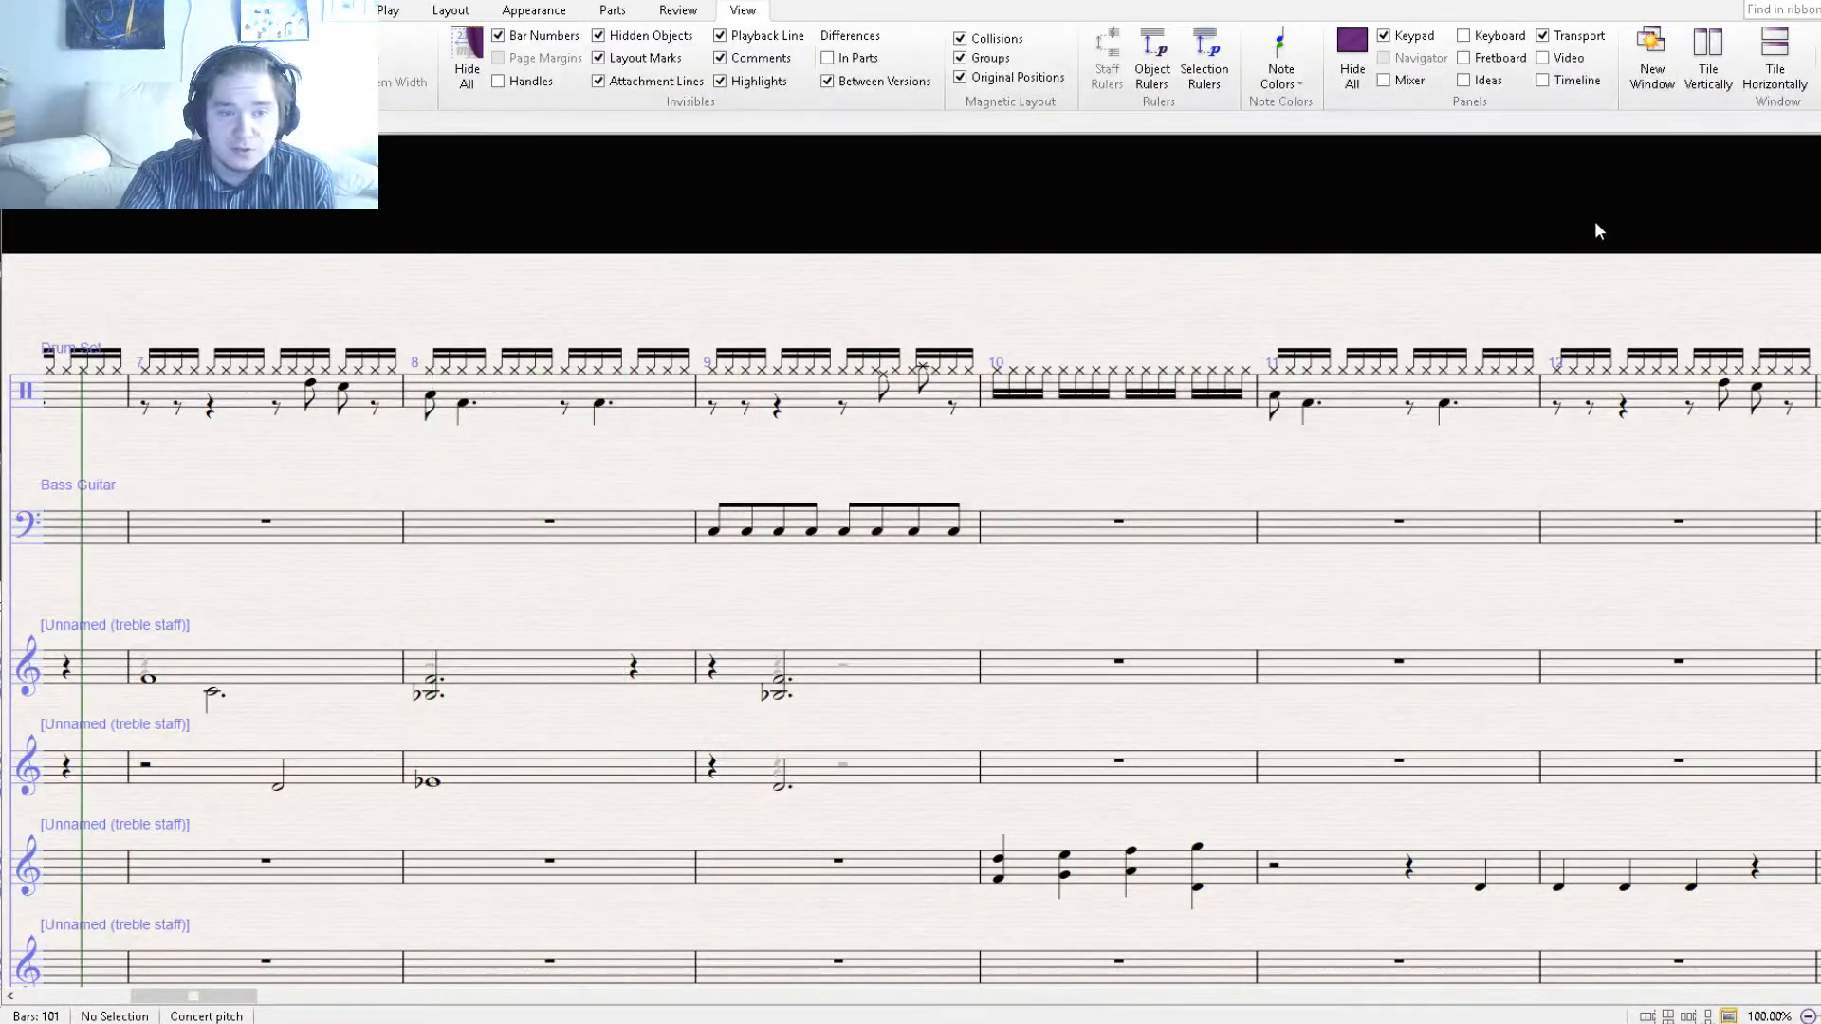
{"action": "left_click", "coordinate": [1642, 202]}
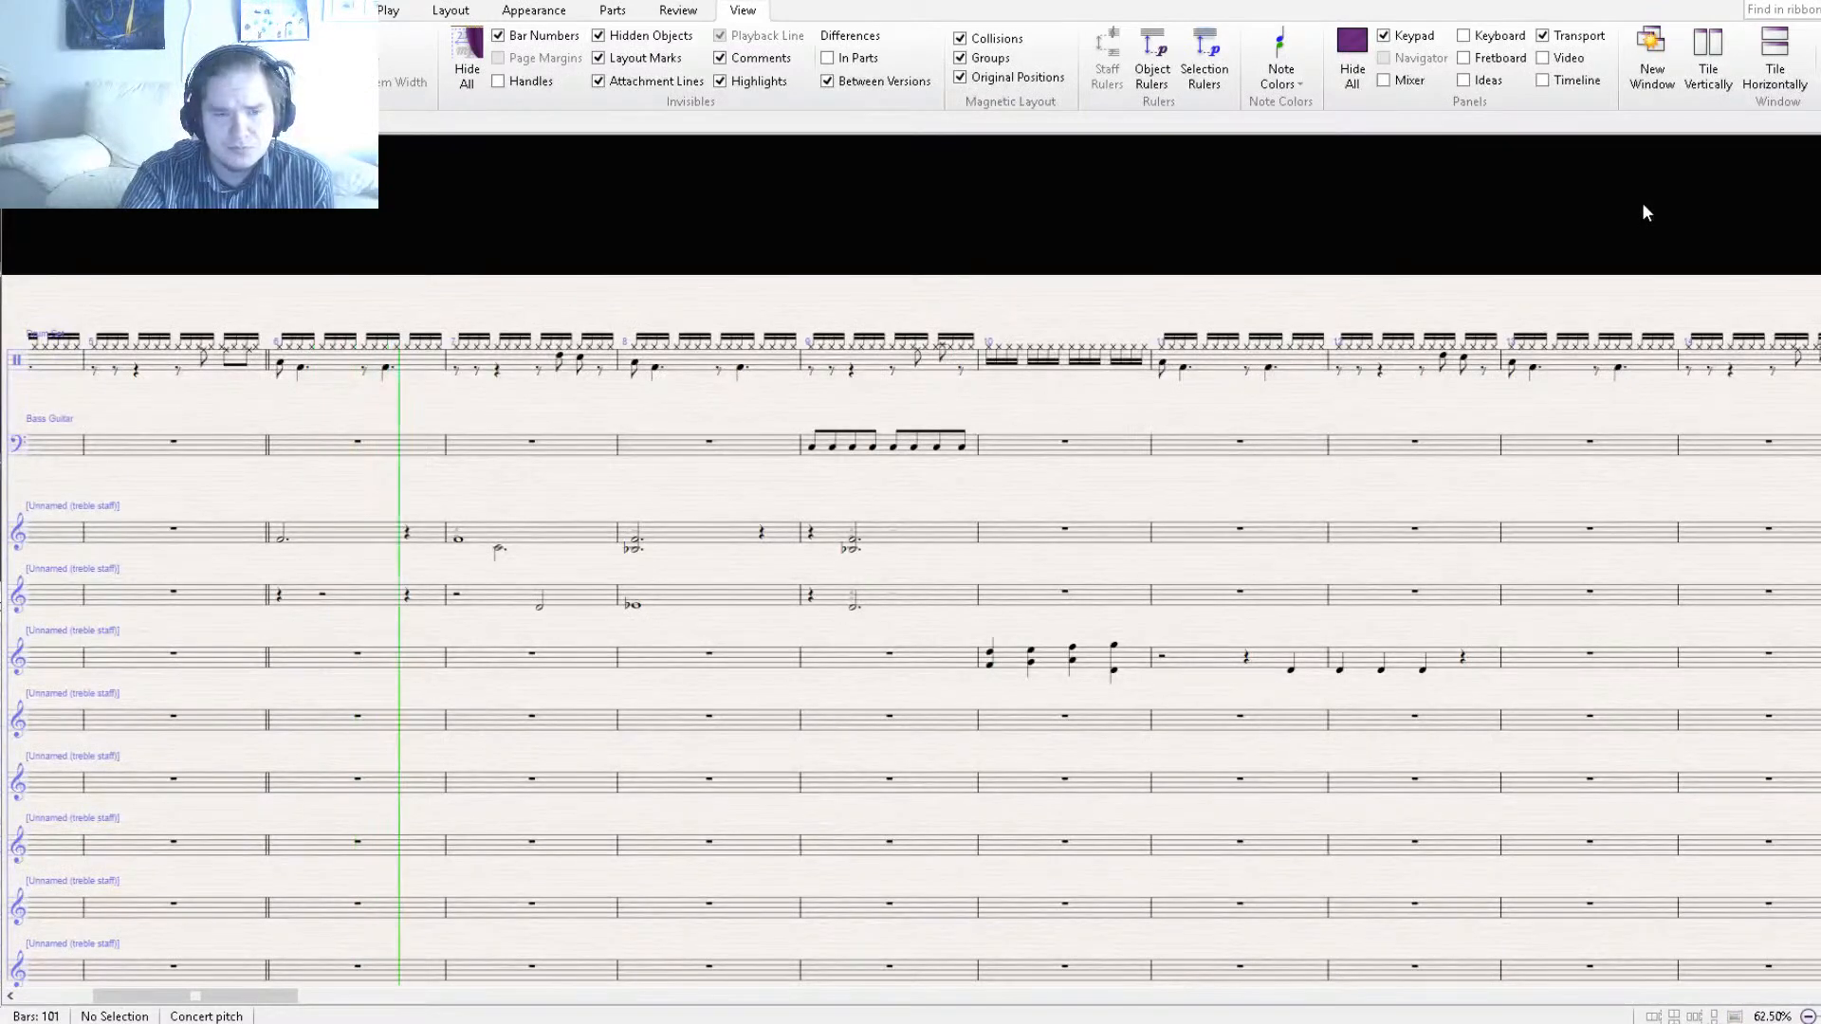
{"action": "left_click", "coordinate": [1642, 202]}
{"action": "left_click_drag", "start_coordinate": [1598, 226], "coordinate": [1592, 225]}
{"action": "left_click_drag", "start_coordinate": [814, 291], "coordinate": [1386, 351]}
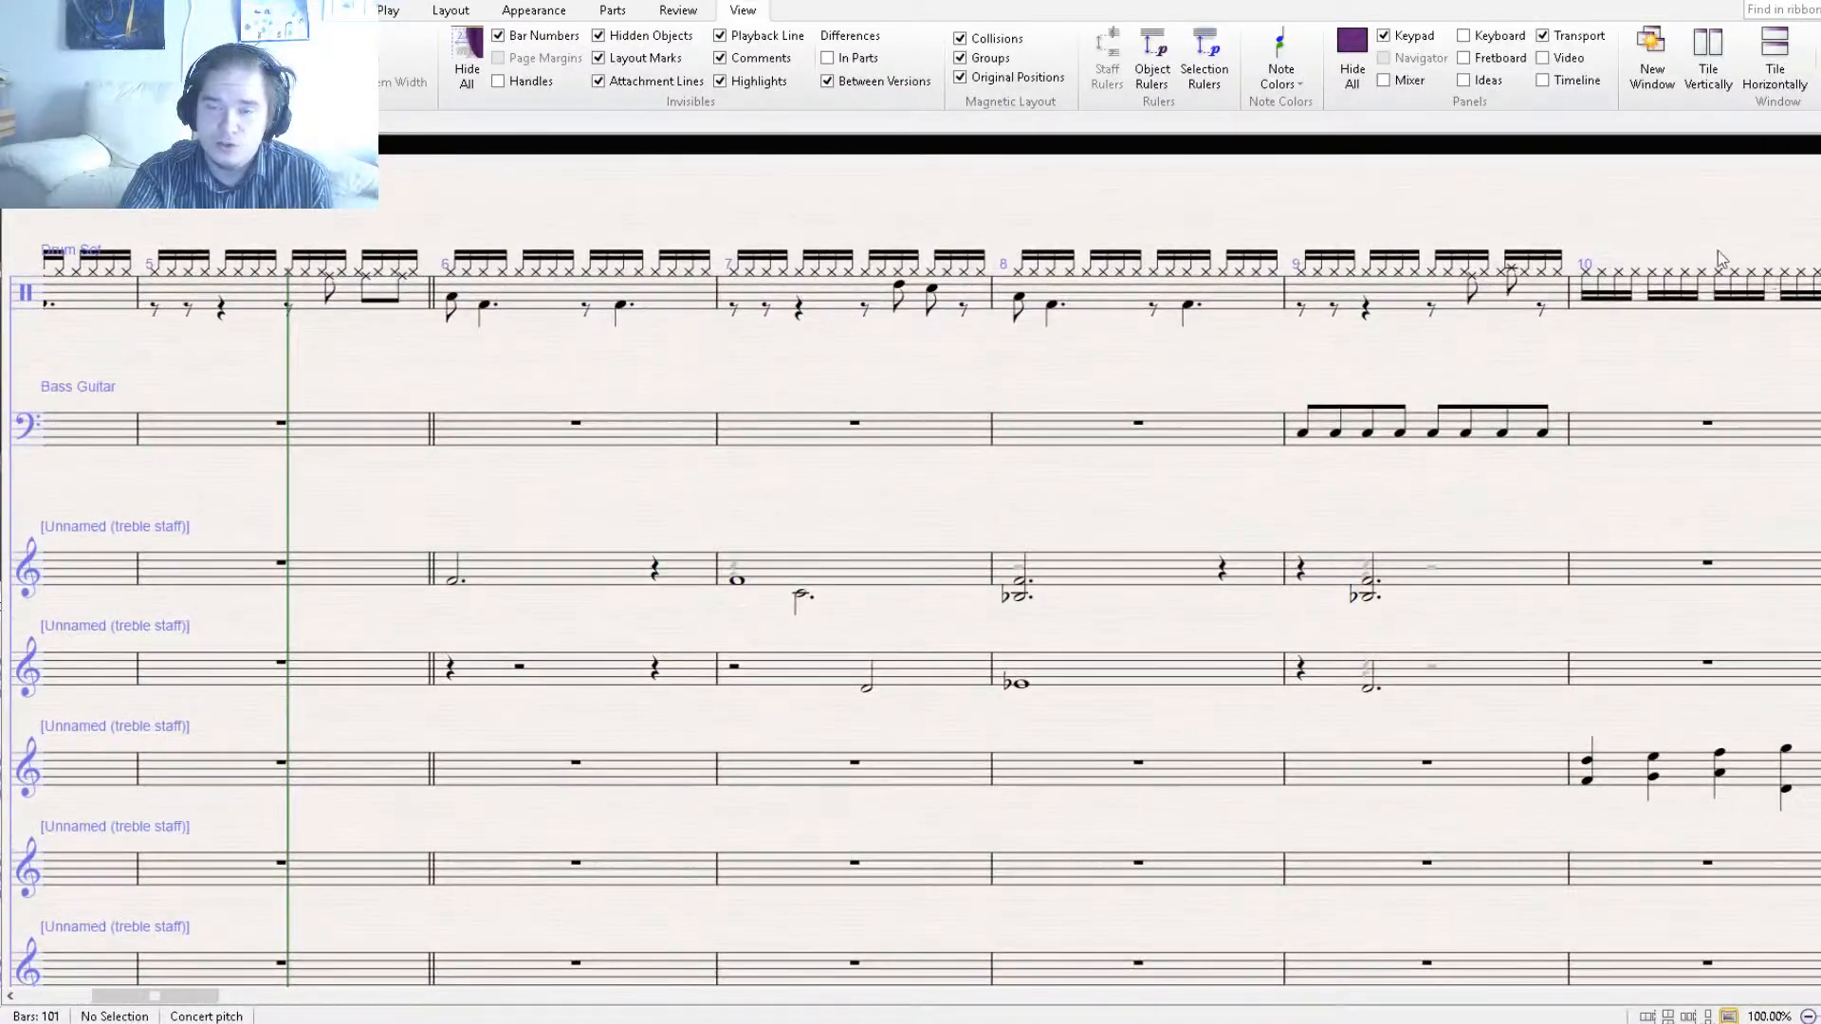
{"action": "left_click_drag", "start_coordinate": [1584, 225], "coordinate": [1592, 228]}
{"action": "left_click", "coordinate": [1649, 196]}
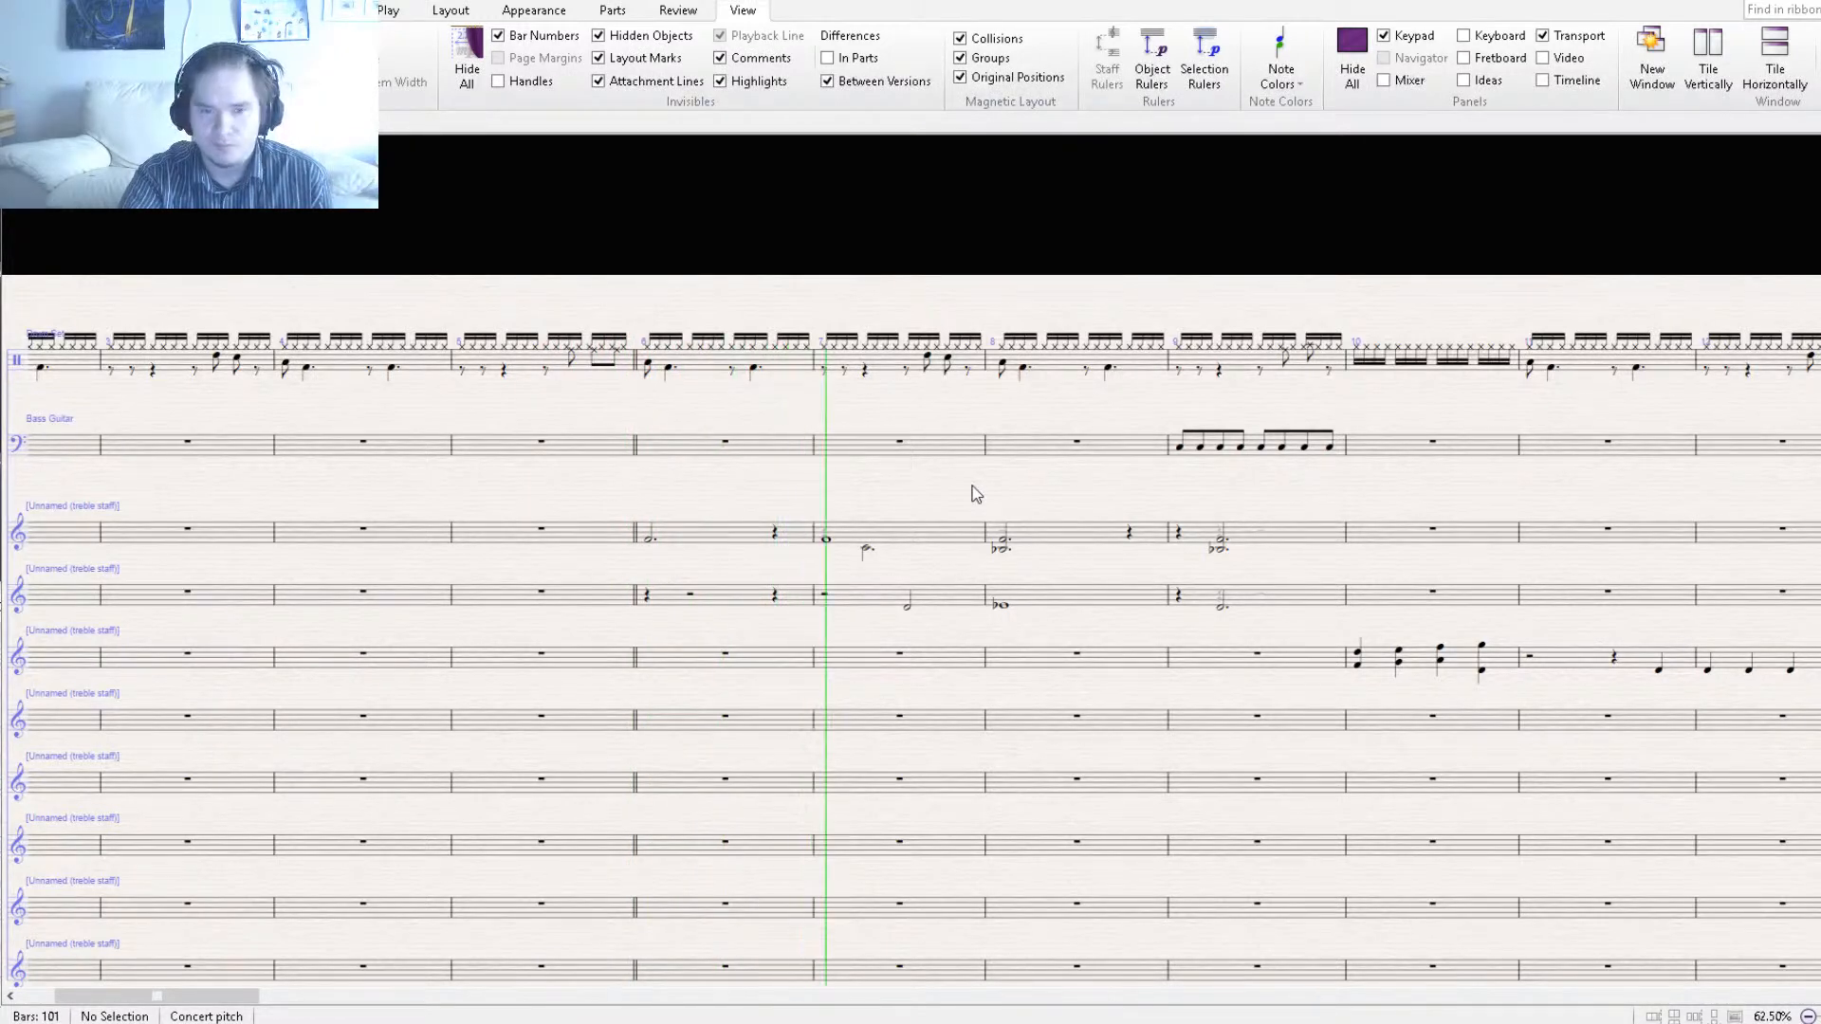
{"action": "left_click_drag", "start_coordinate": [1150, 492], "coordinate": [901, 503]}
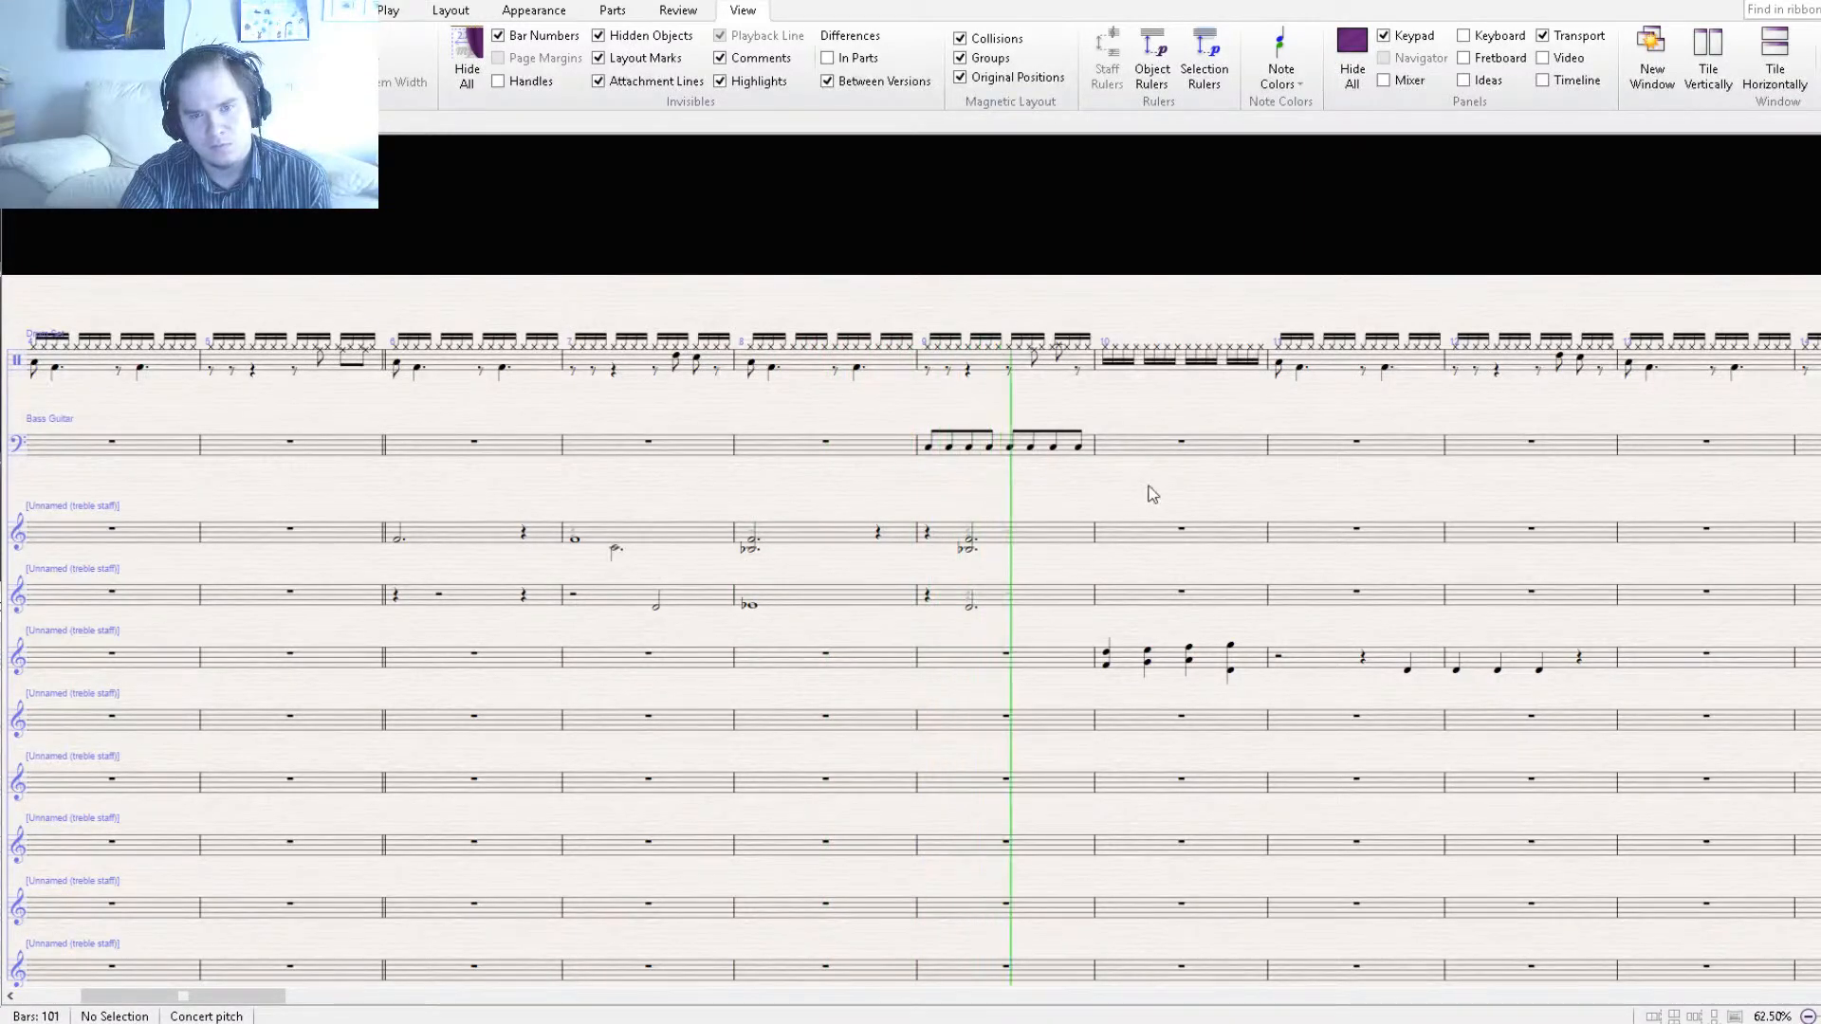
{"action": "left_click_drag", "start_coordinate": [1186, 492], "coordinate": [953, 527]}
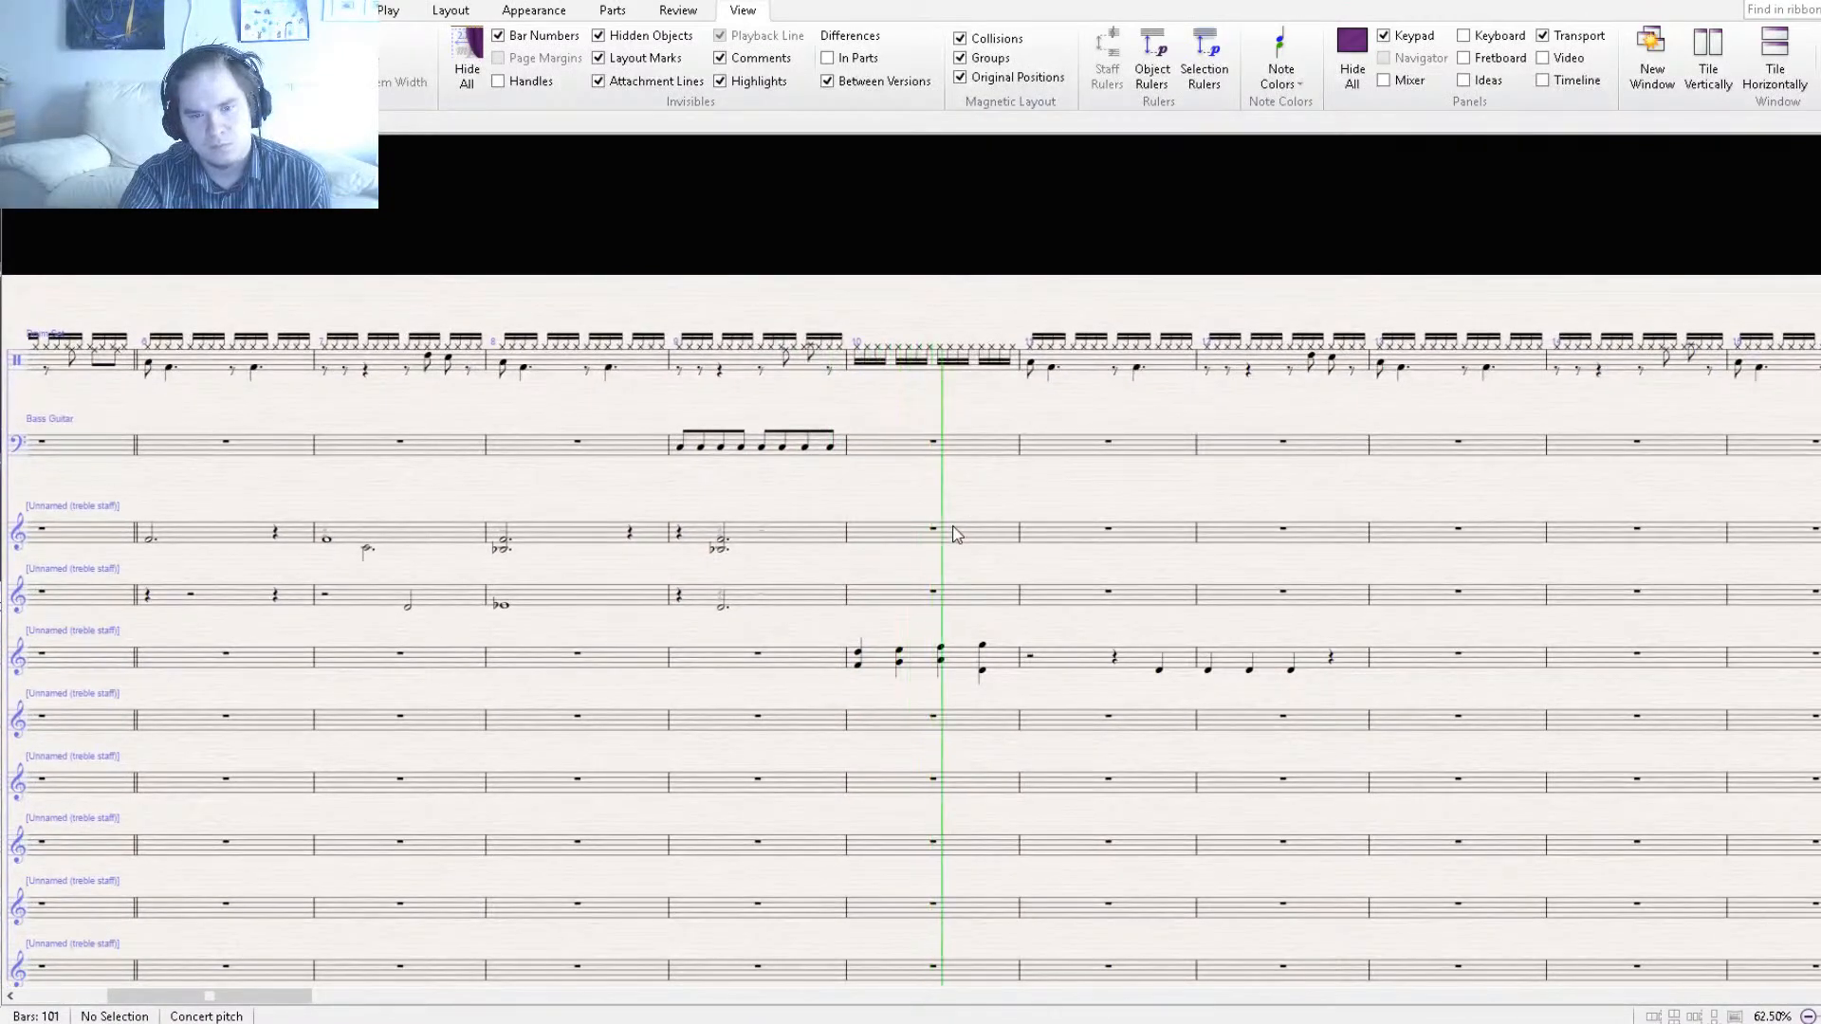
{"action": "left_click", "coordinate": [1669, 197]}
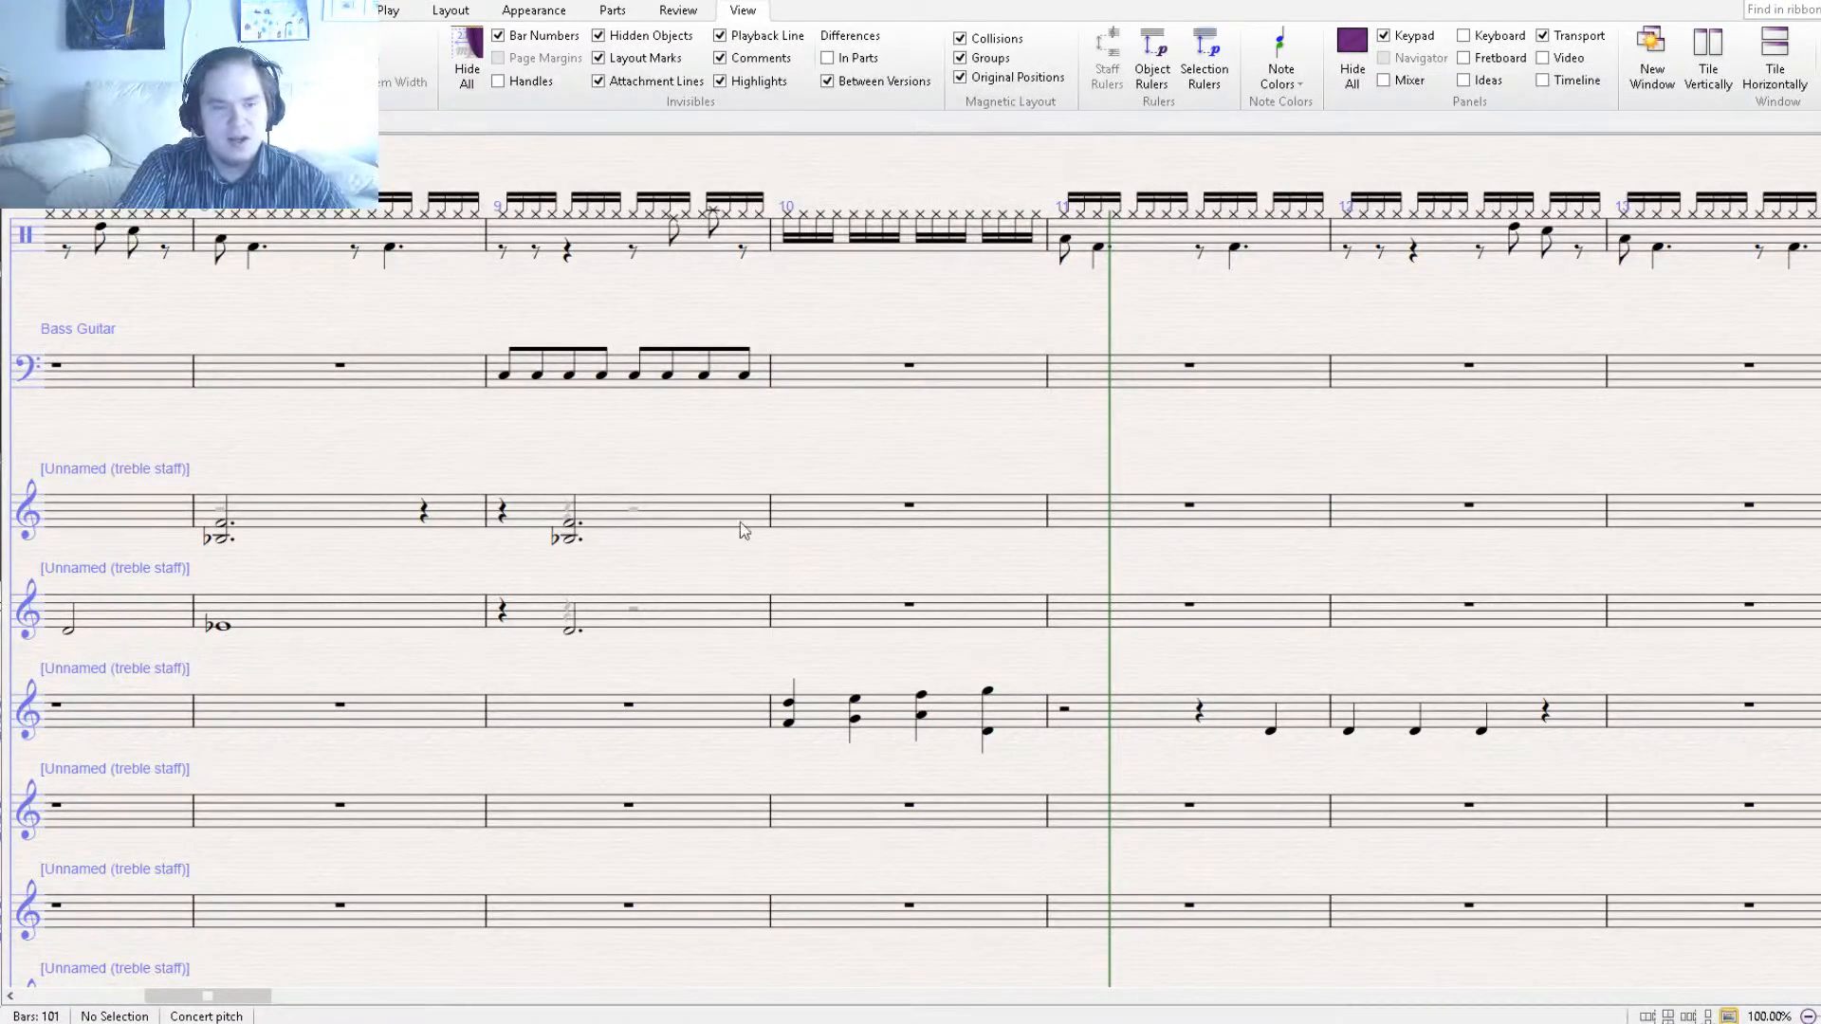
Change the bass guitar's second-half eighth notes in bar 9 to low F and delete the notes in the first half.
{"action": "left_click", "coordinate": [512, 396]}
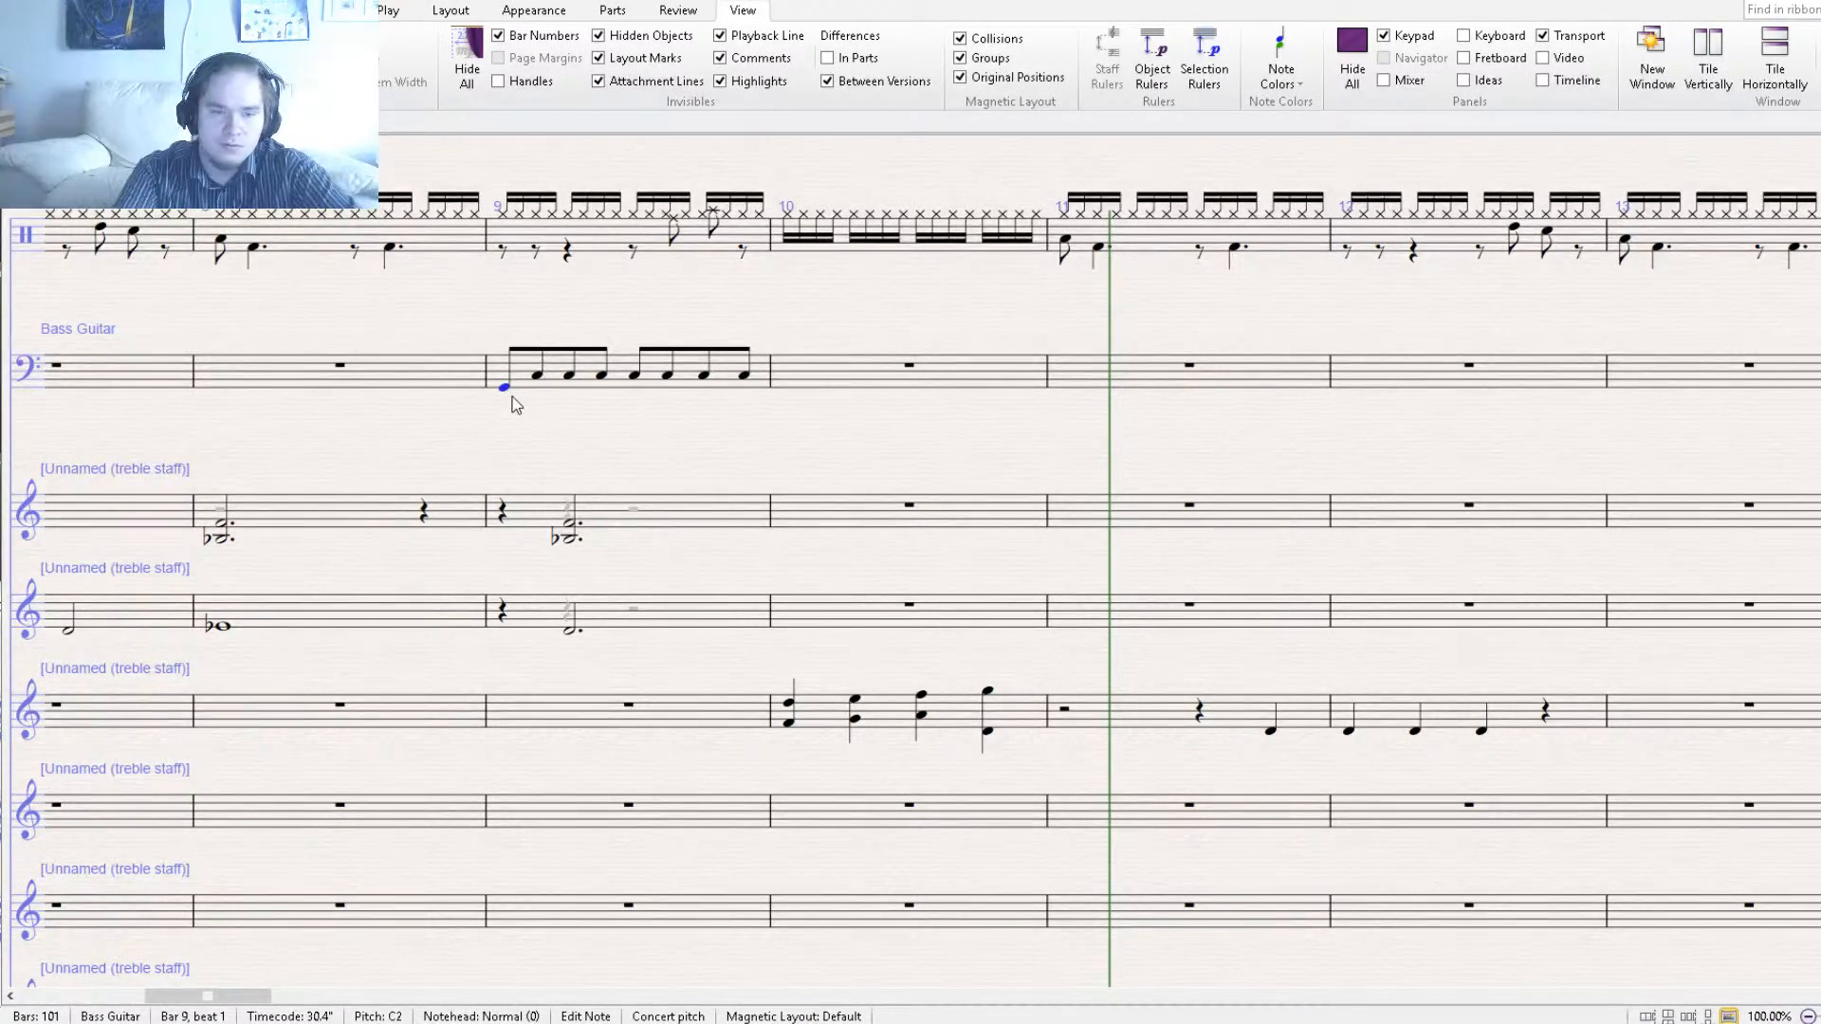
{"action": "left_click_drag", "start_coordinate": [508, 400], "coordinate": [603, 392]}
{"action": "left_click", "coordinate": [571, 376]}
{"action": "left_click", "coordinate": [503, 391], "text": "shift"}
{"action": "left_click", "coordinate": [634, 376]}
{"action": "key", "text": "ctrl+v"}
{"action": "left_click", "coordinate": [602, 392]}
{"action": "left_click", "coordinate": [512, 387], "text": "shift"}
{"action": "key", "text": "Delete"}
Play back from bar 8 into bar 9 to hear the revised bass guitar entry.
{"action": "left_click_drag", "start_coordinate": [557, 455], "coordinate": [868, 375]}
{"action": "left_click_drag", "start_coordinate": [1610, 222], "coordinate": [1599, 220]}
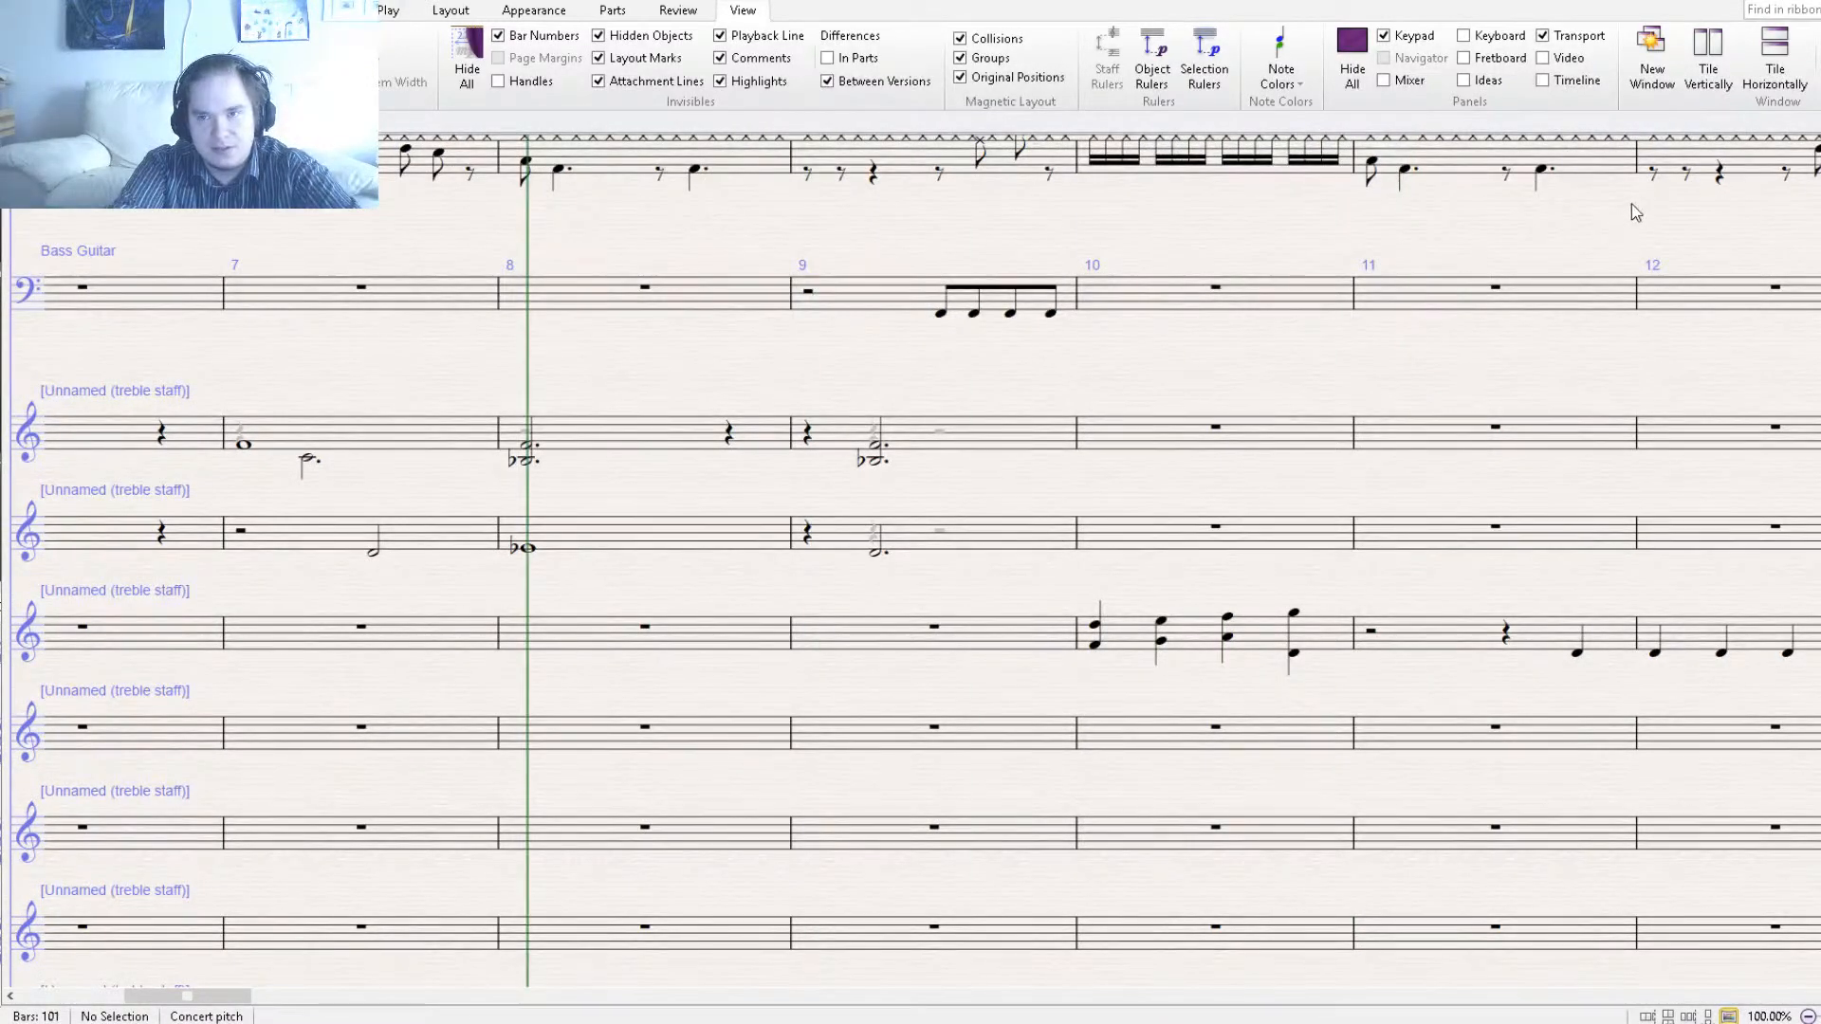
{"action": "left_click", "coordinate": [1631, 204]}
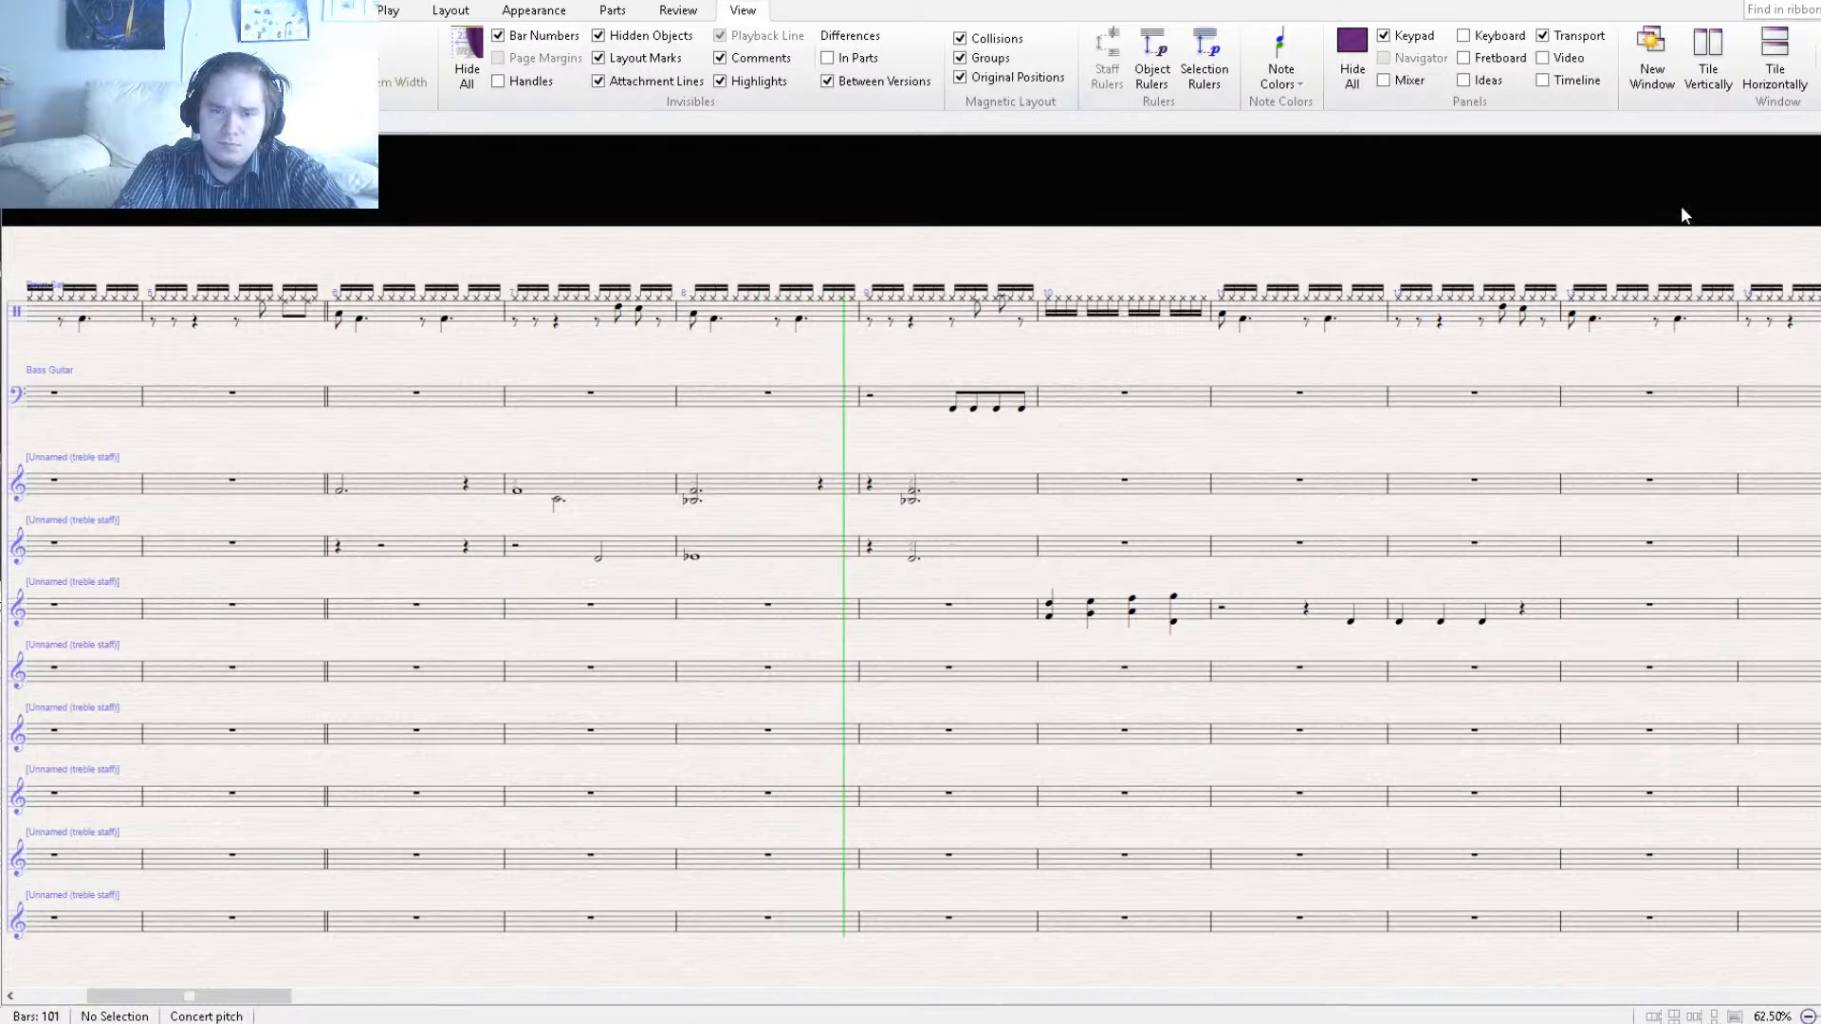
{"action": "key", "text": "space"}
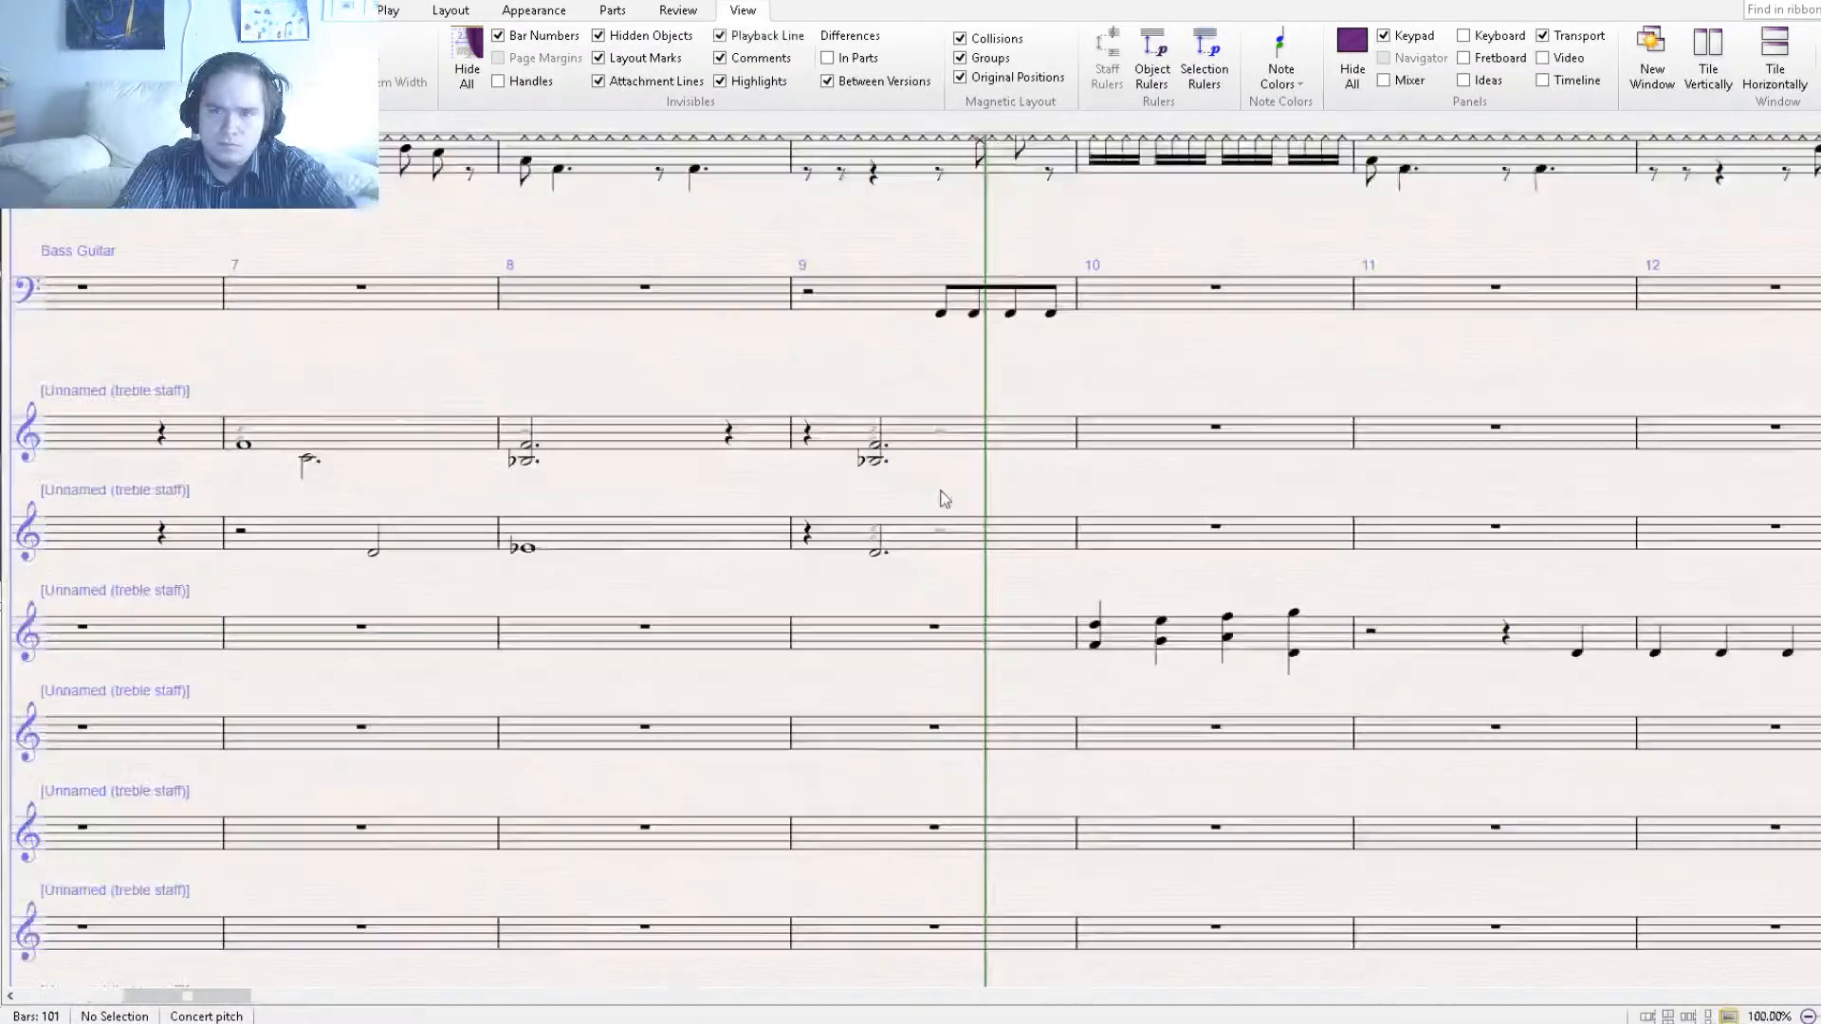
In bar 9, lower the bottom note of the first treble staff's dotted-half chord to G3 and set the second treble staff's dotted half note to E♭4.
{"action": "left_click", "coordinate": [879, 557]}
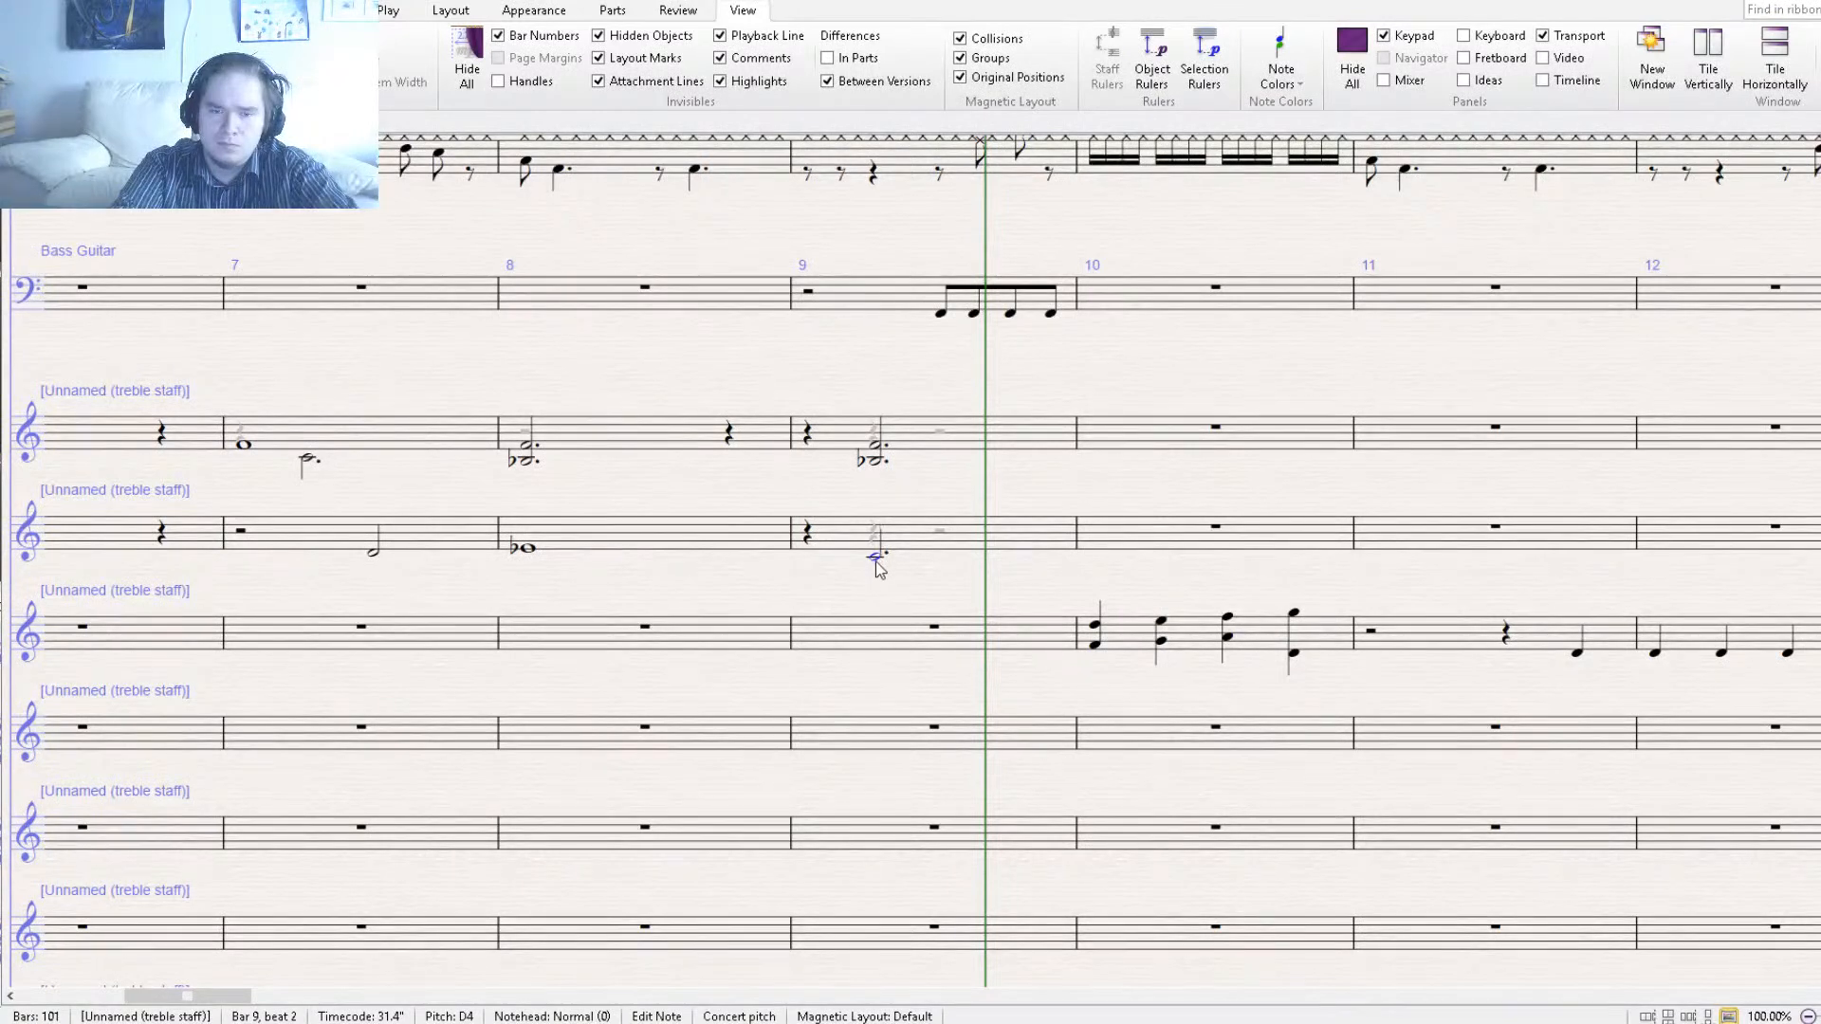
{"action": "left_click", "coordinate": [877, 462]}
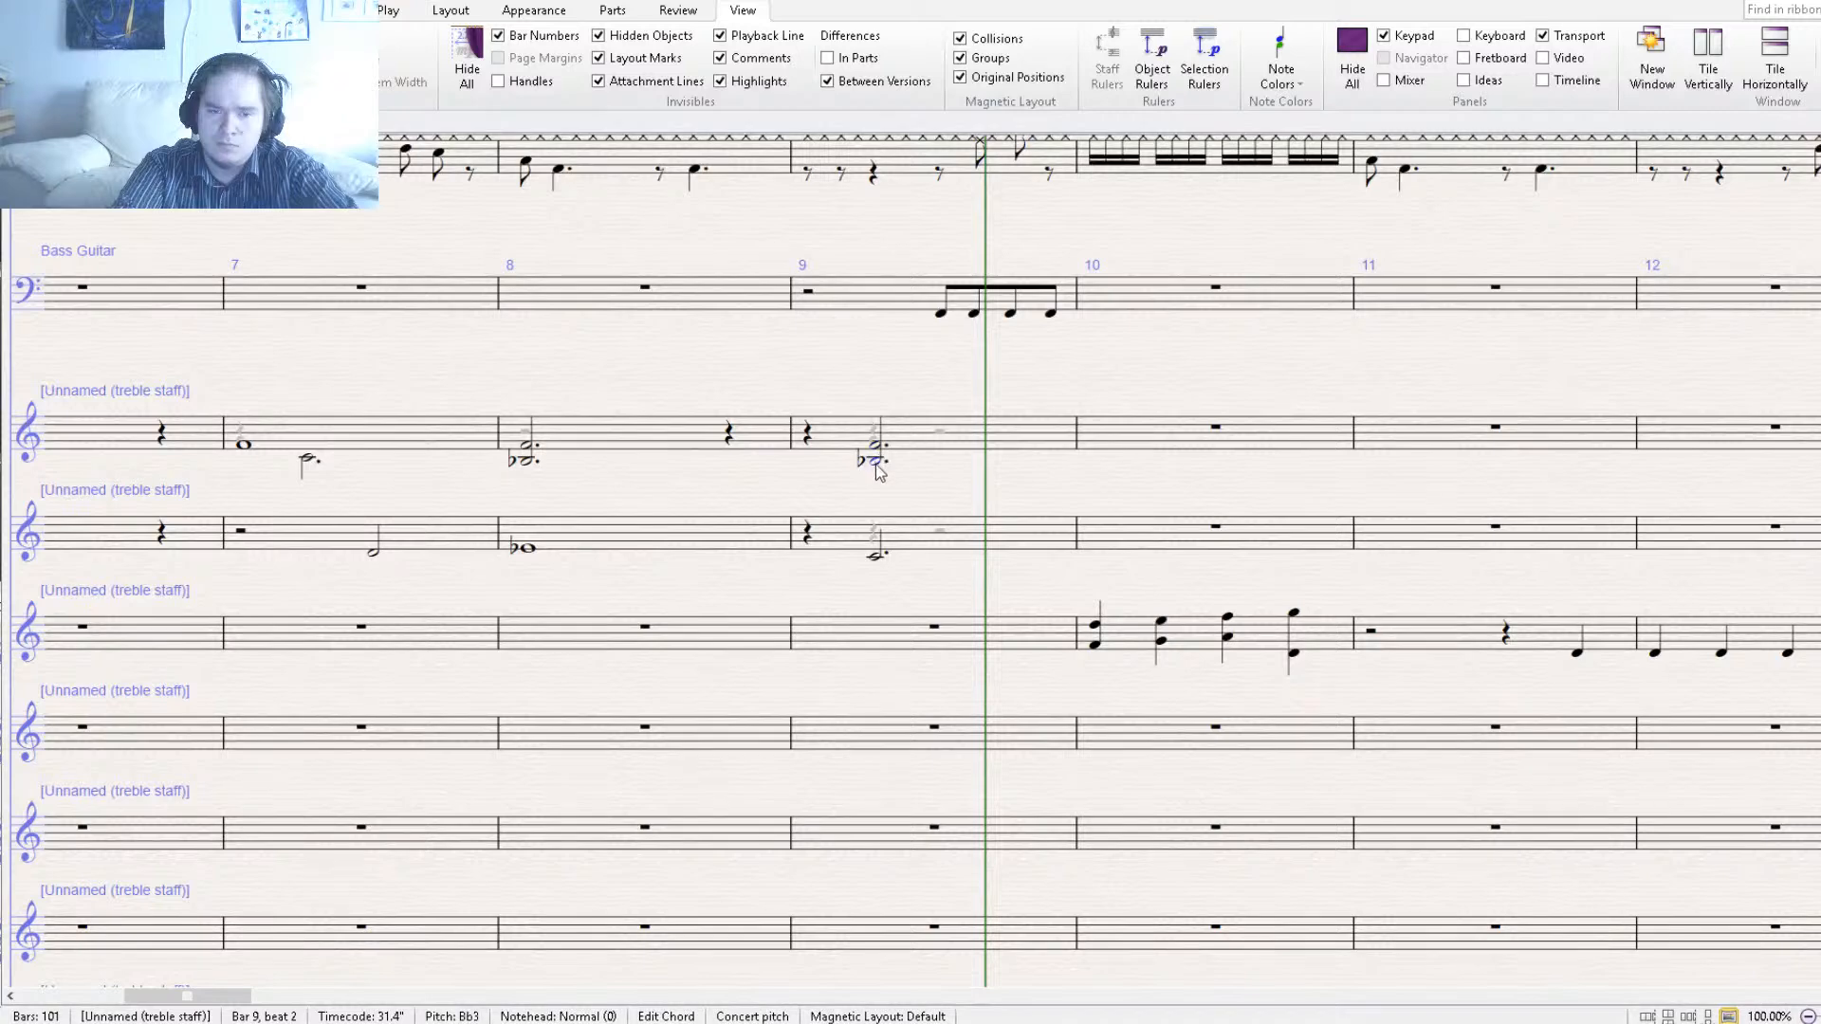
{"action": "key", "text": "Down"}
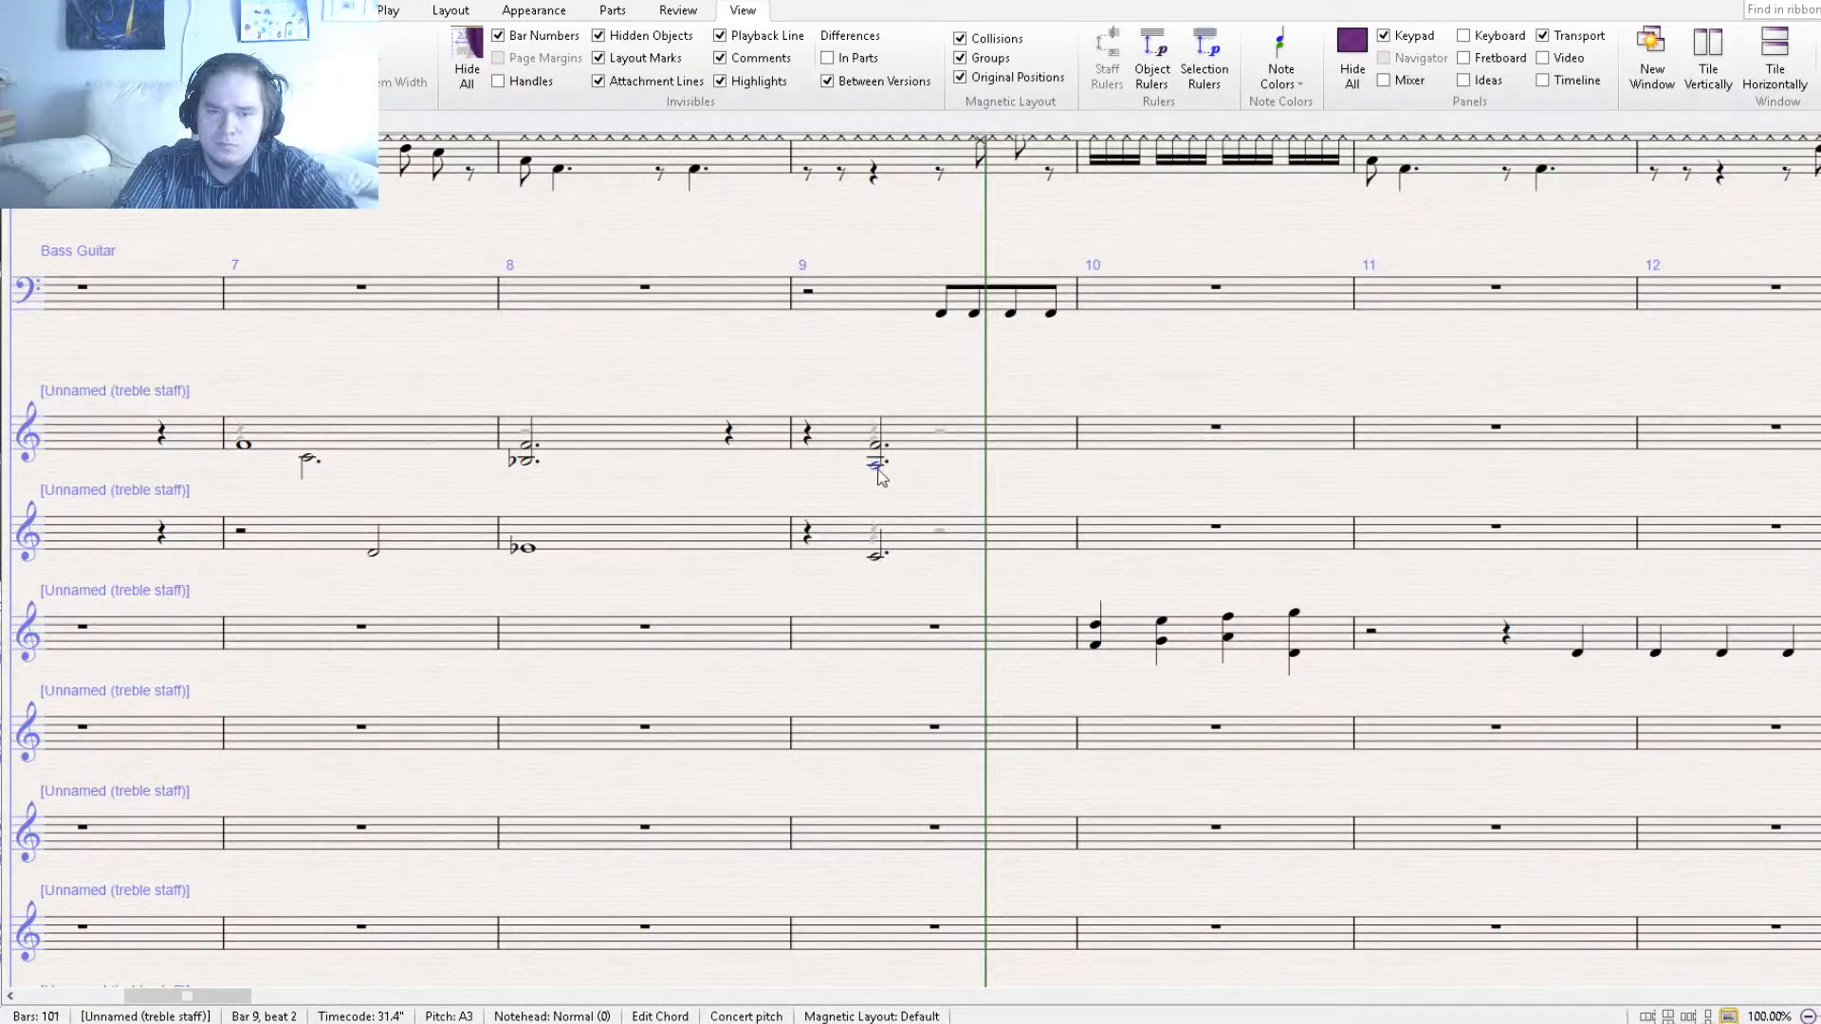
{"action": "left_click_drag", "start_coordinate": [878, 467], "coordinate": [882, 466]}
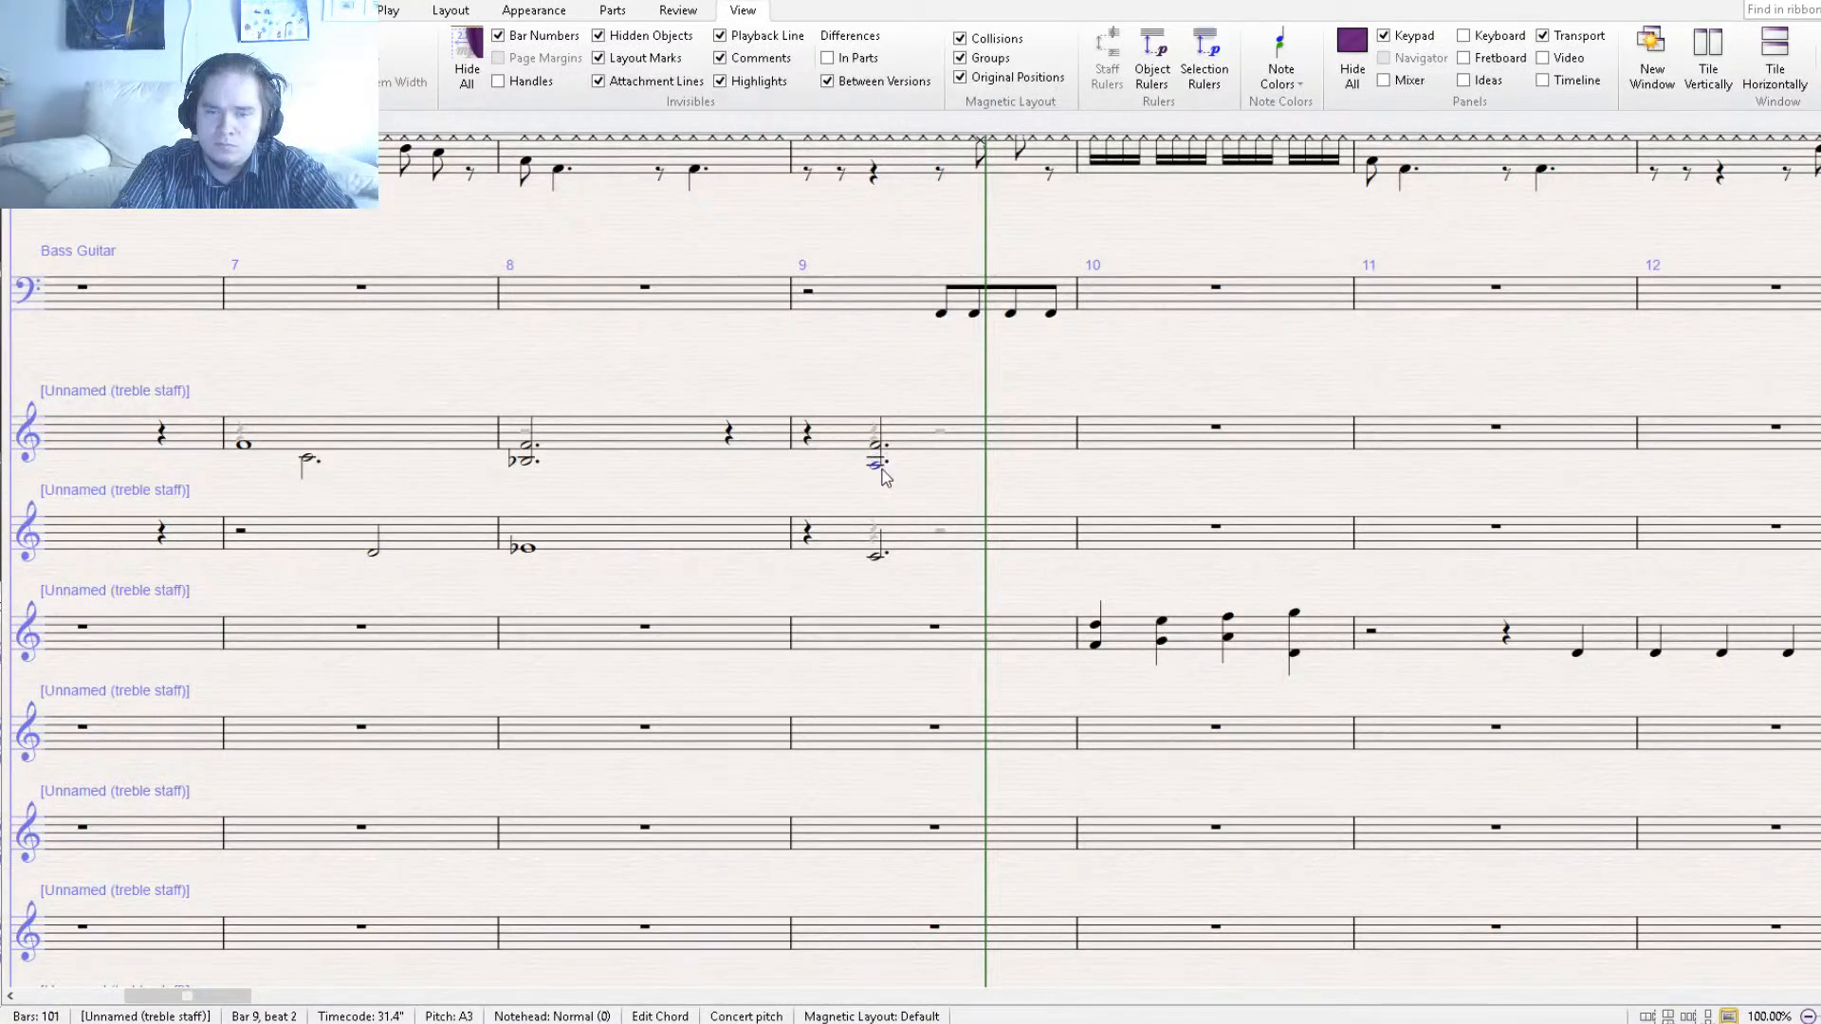
{"action": "left_click", "coordinate": [874, 557]}
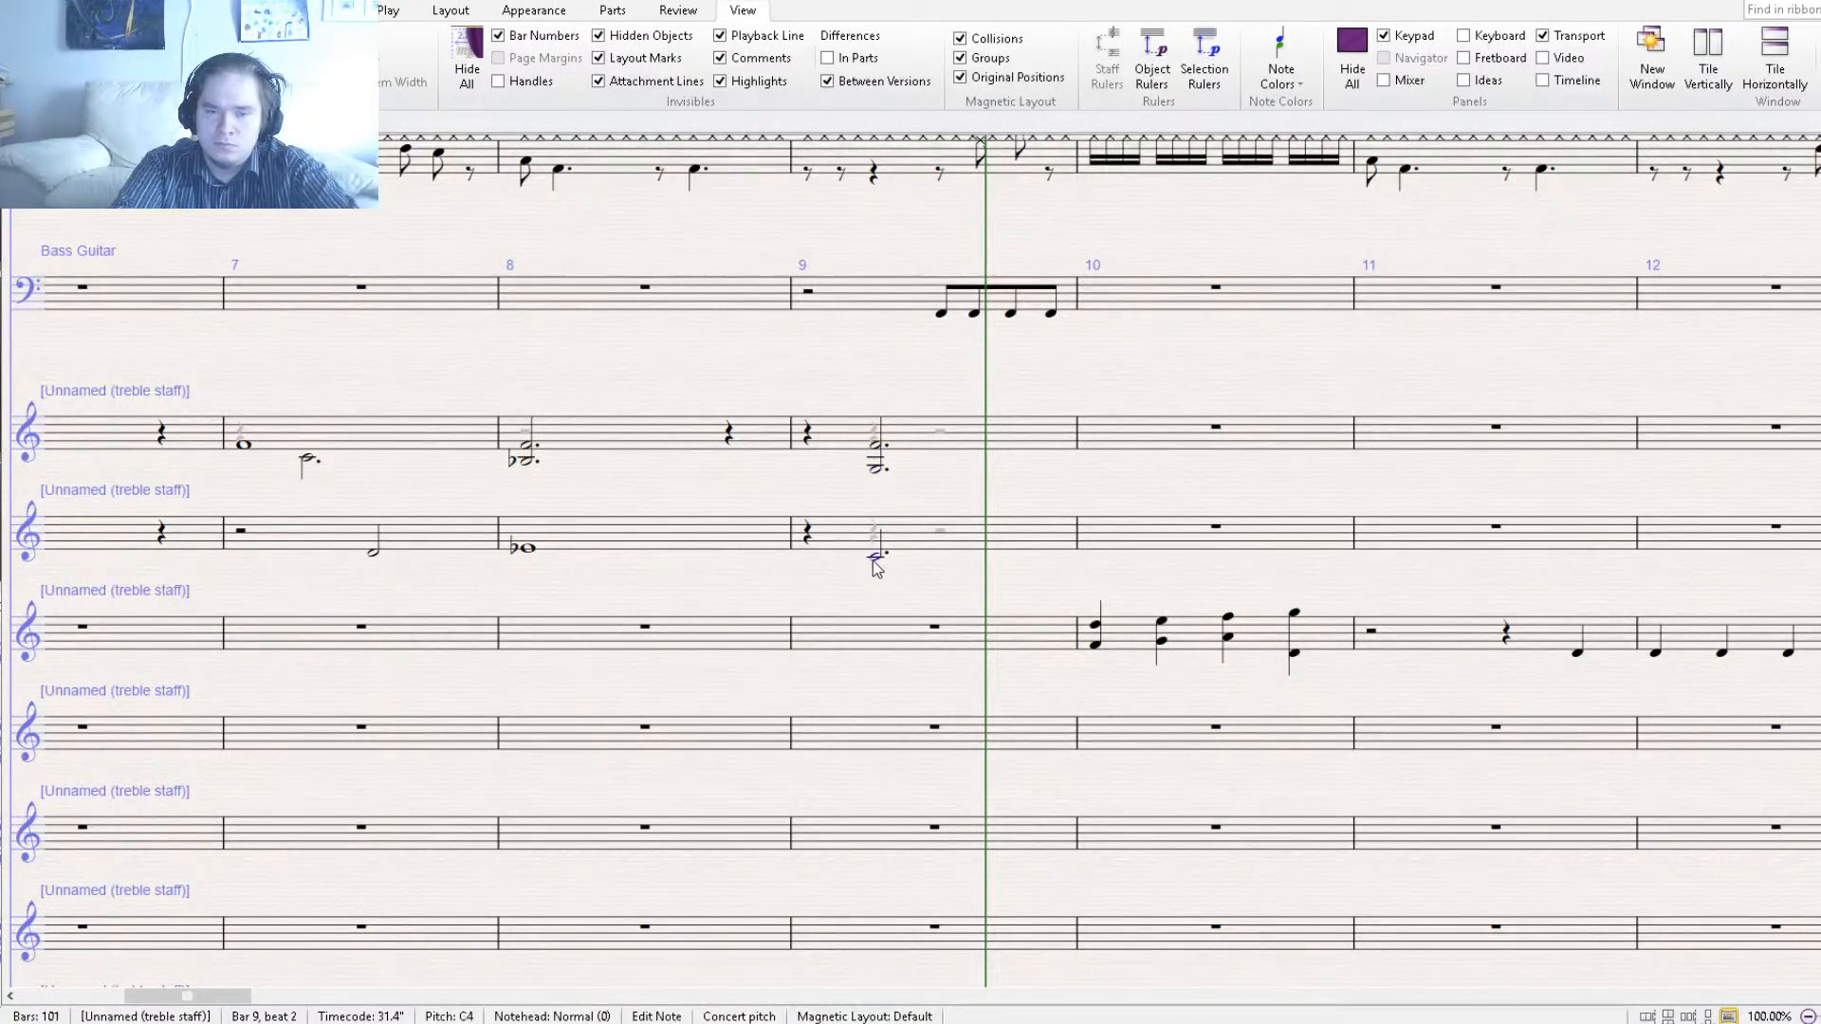
{"action": "left_click_drag", "start_coordinate": [876, 567], "coordinate": [873, 550]}
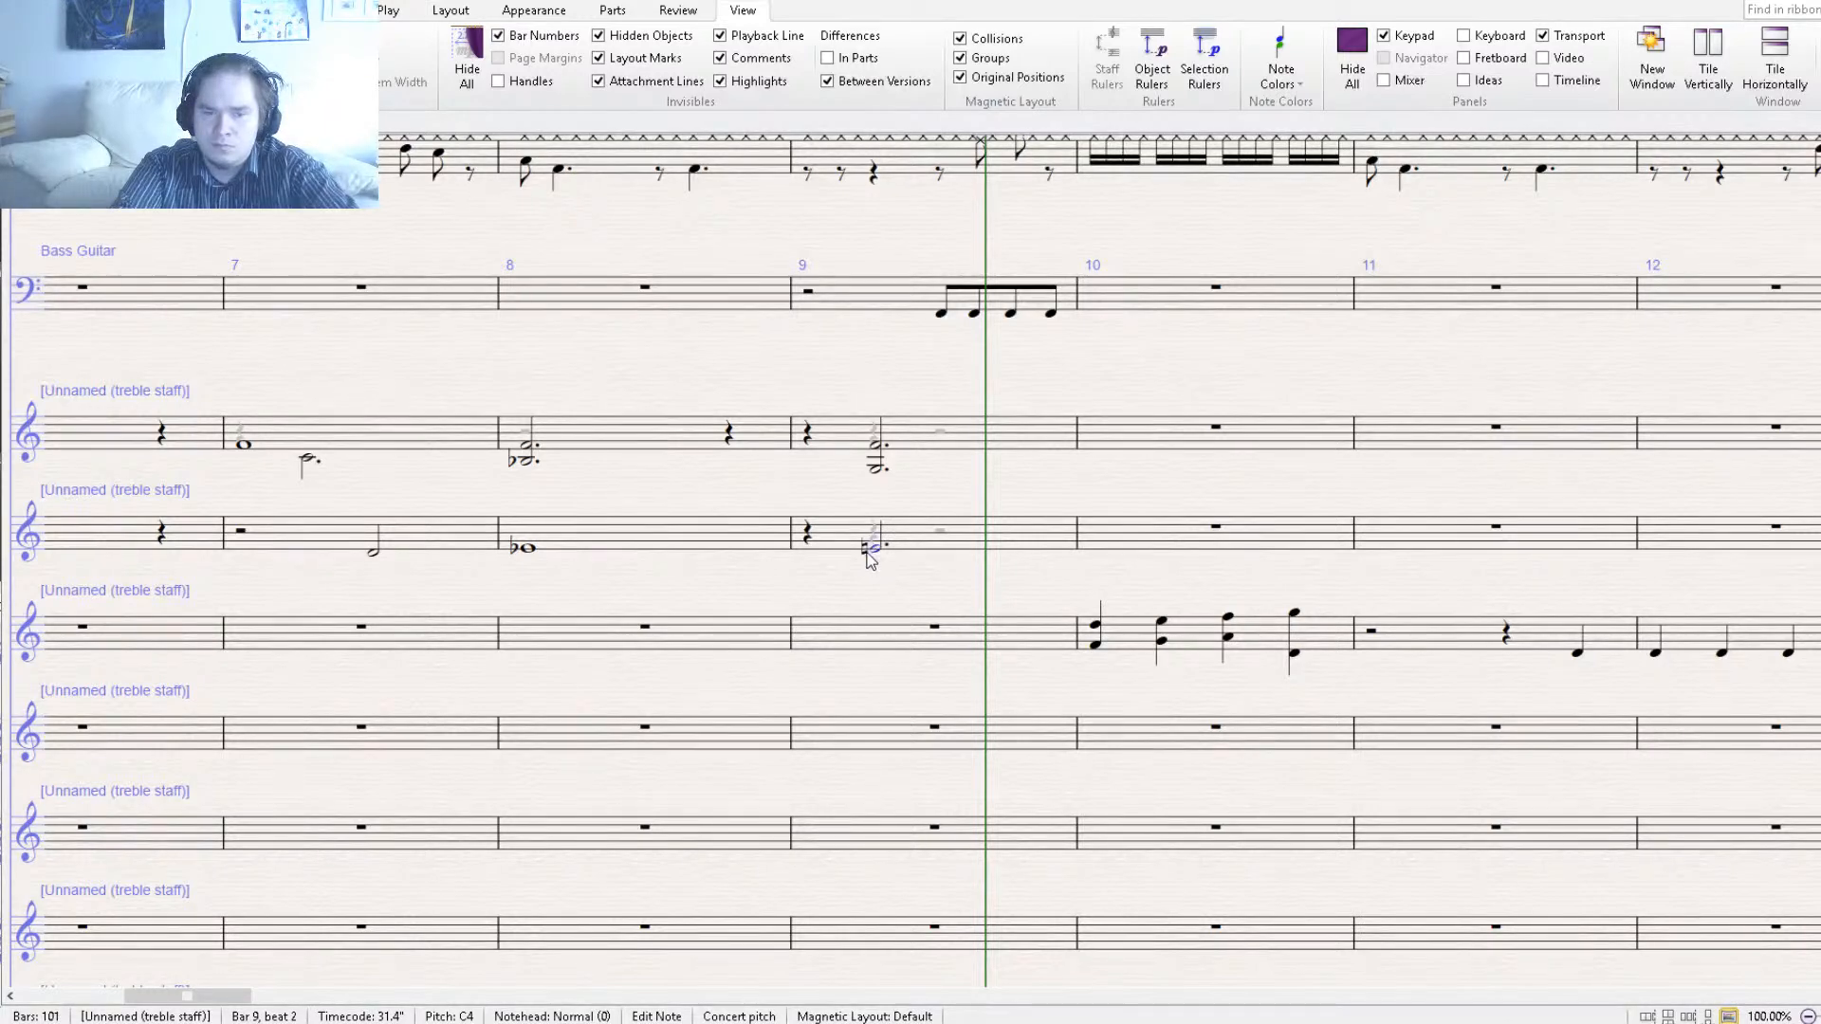
{"action": "key", "text": "KP_9"}
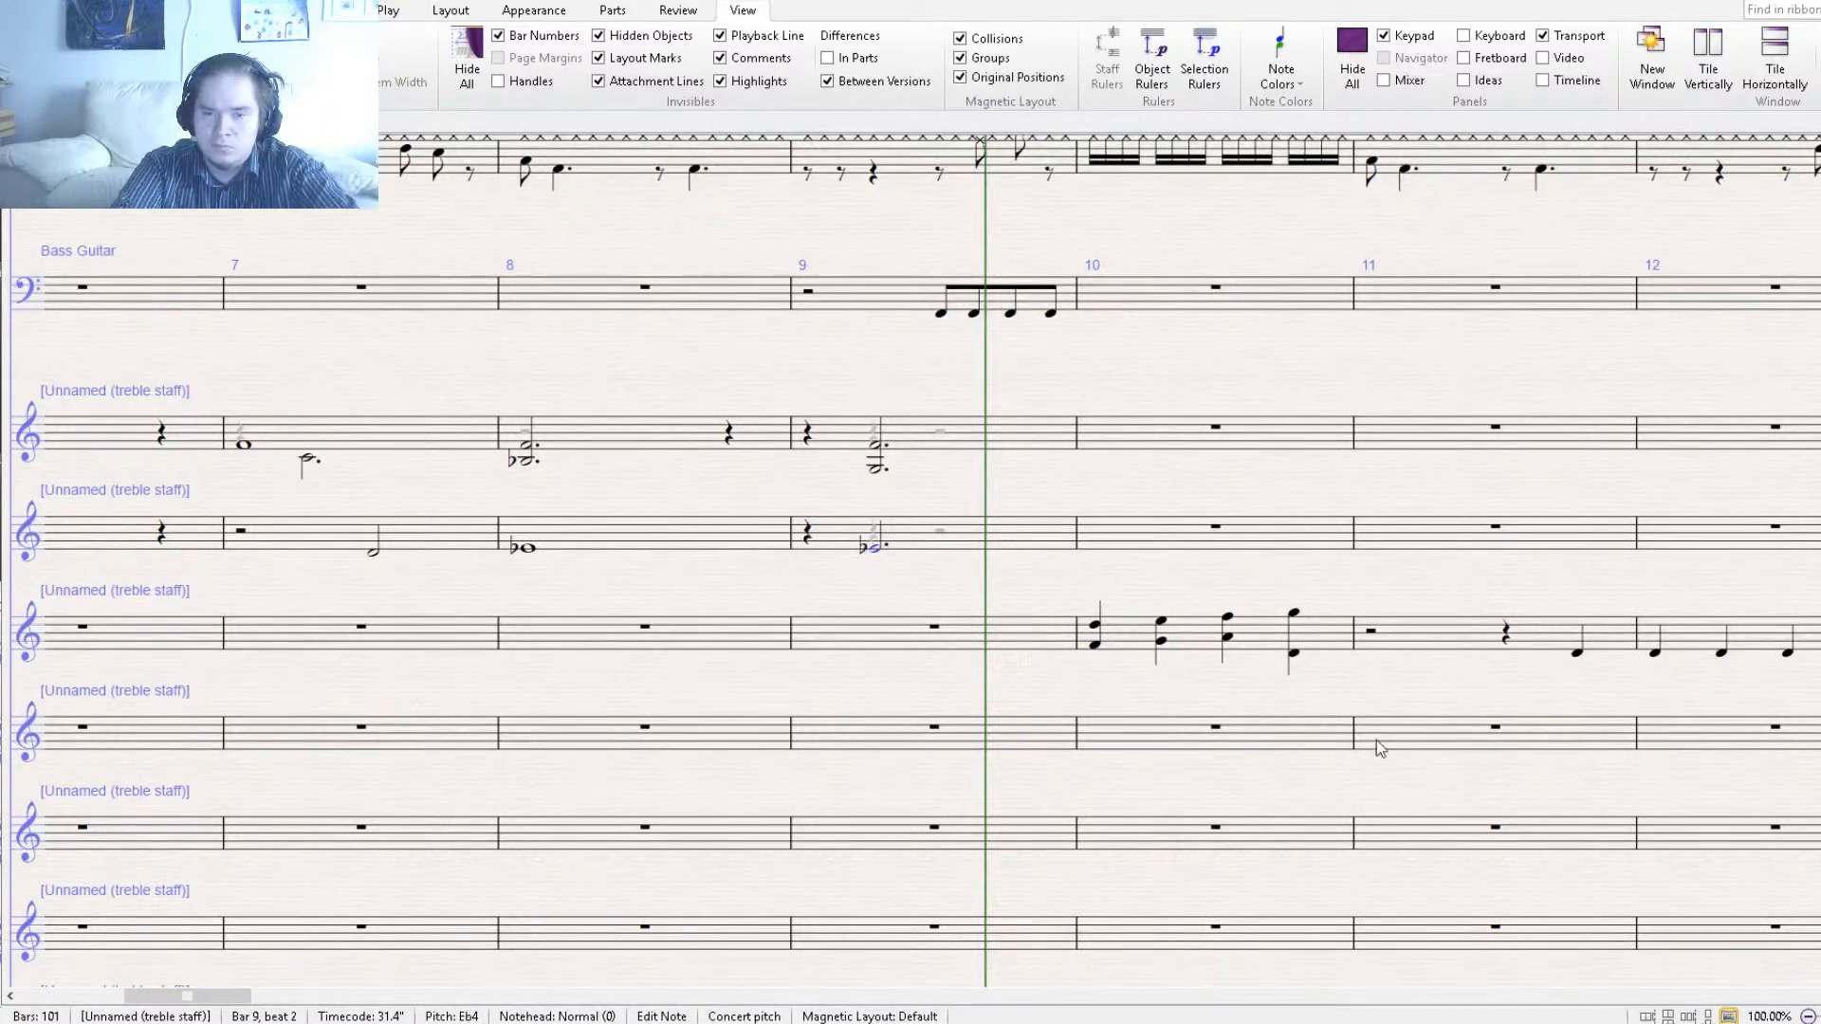
{"action": "left_click", "coordinate": [876, 470]}
{"action": "key", "text": "Escape"}
Rewind to bar 6 and play back into bar 10 to hear the changed bar 9 harmony.
{"action": "key", "text": "["}
{"action": "key", "text": "["}
{"action": "key", "text": "["}
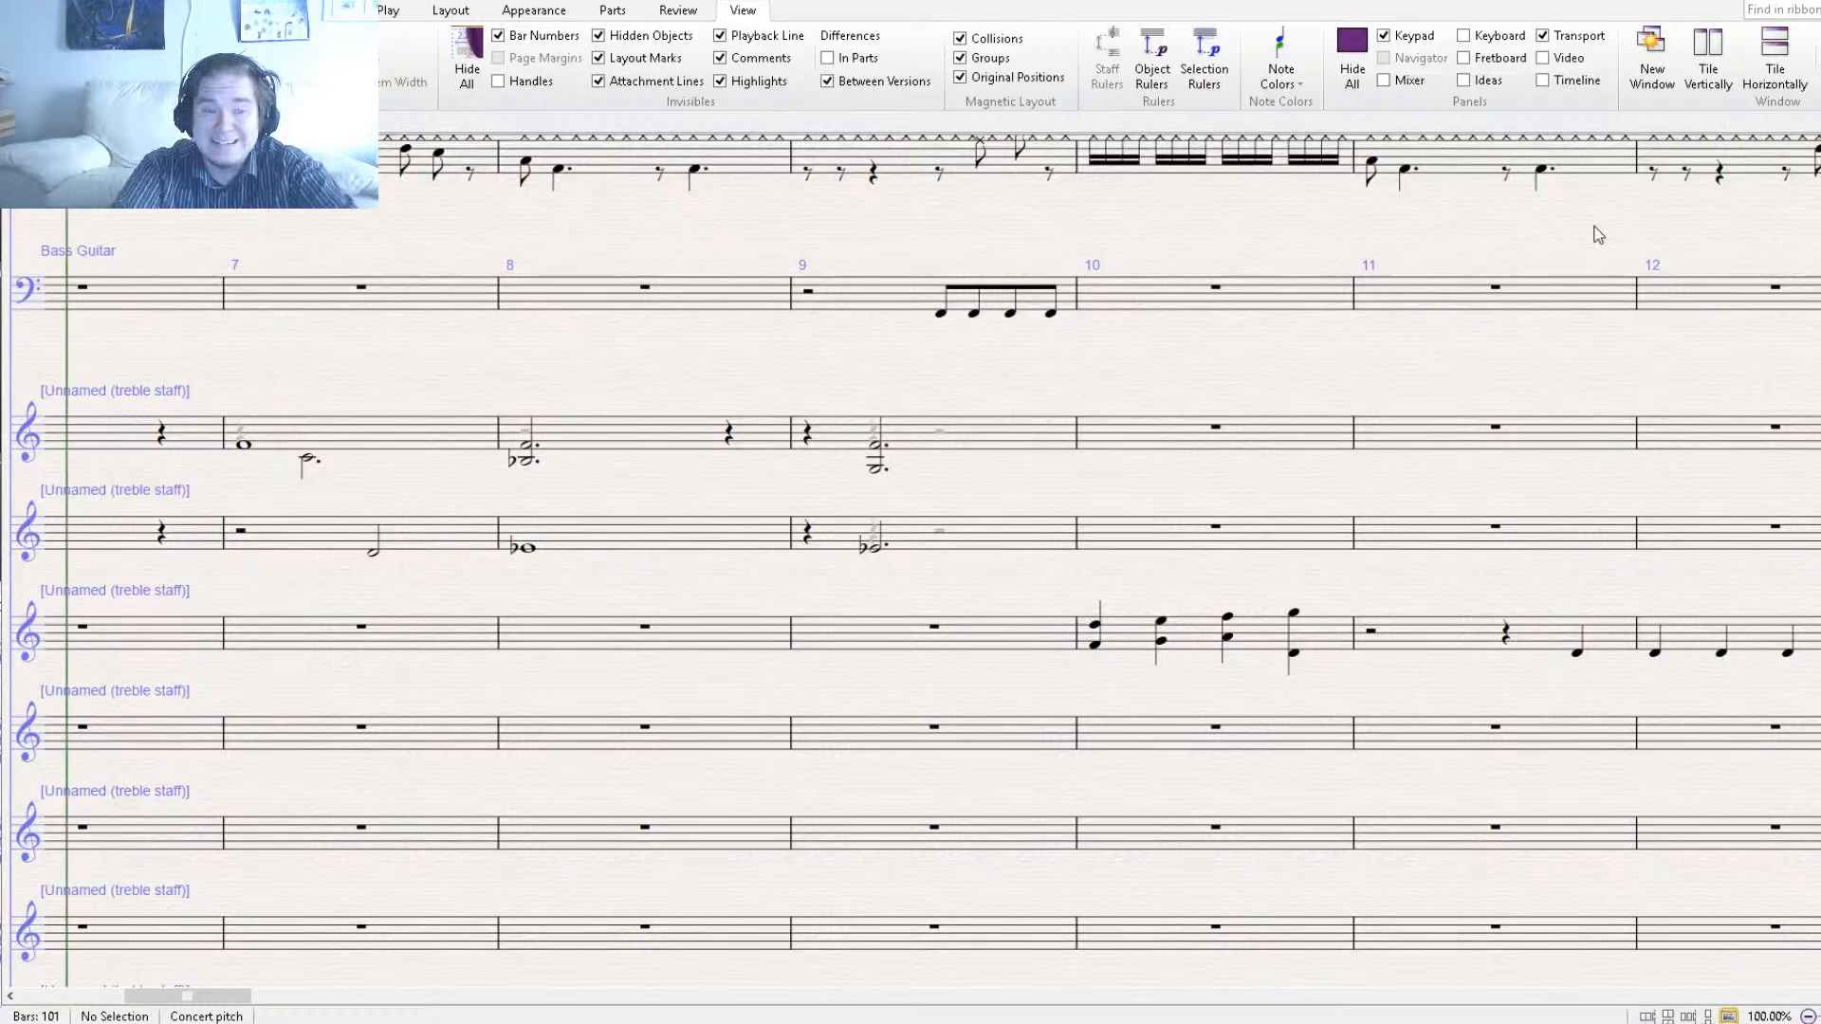
{"action": "key", "text": "space"}
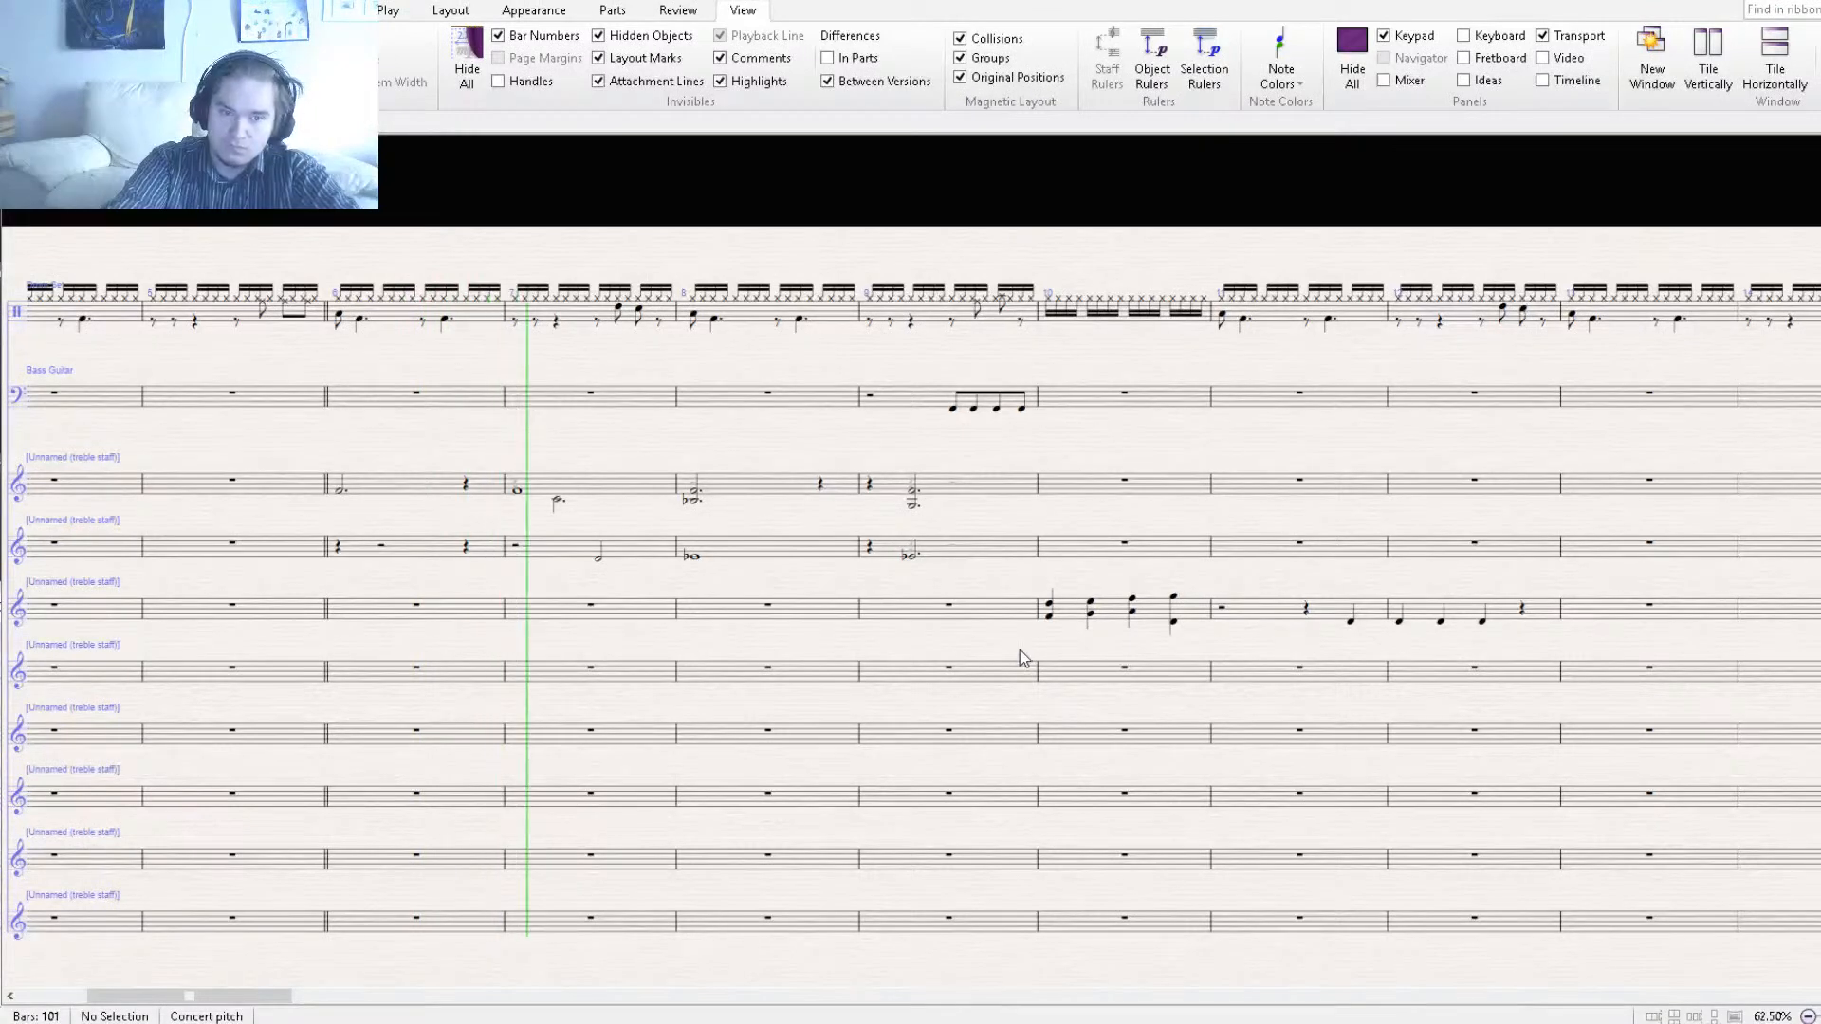
{"action": "left_click_drag", "start_coordinate": [874, 645], "coordinate": [901, 654]}
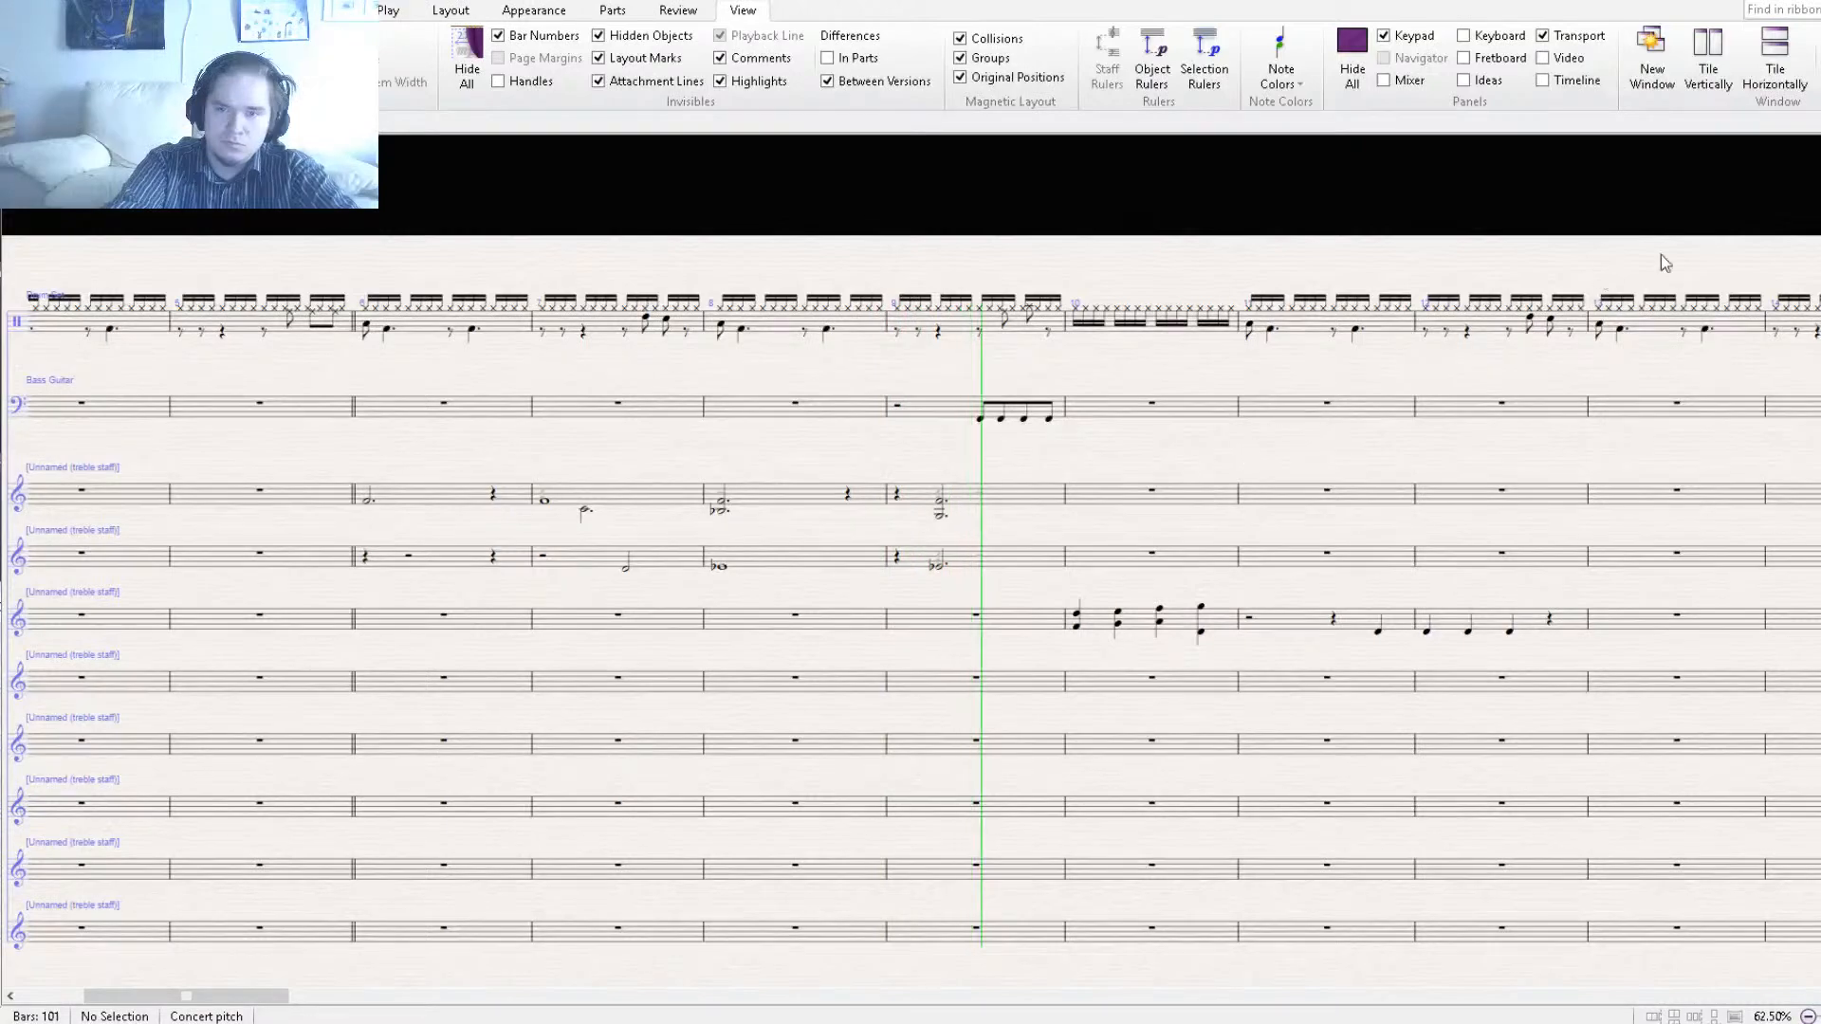
{"action": "key", "text": "space"}
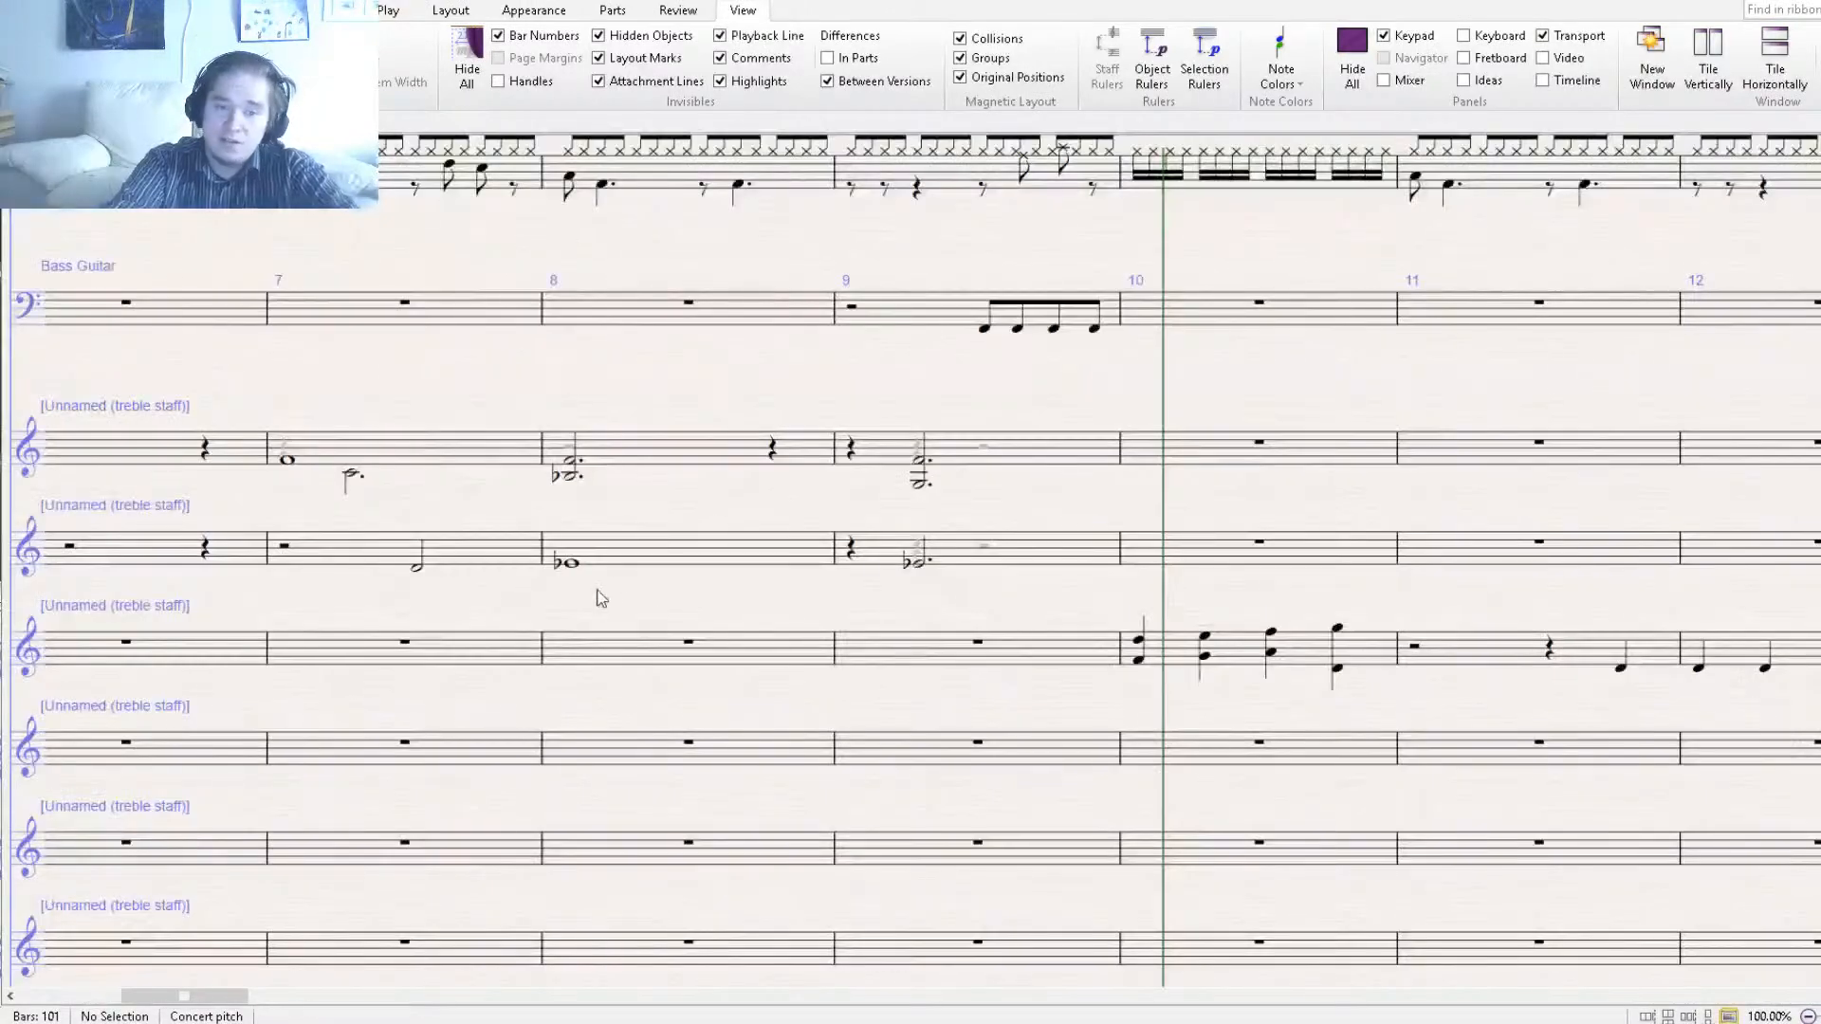
Shorten the second treble staff's E♭4 in bar 8 to a half note.
{"action": "left_click", "coordinate": [572, 565]}
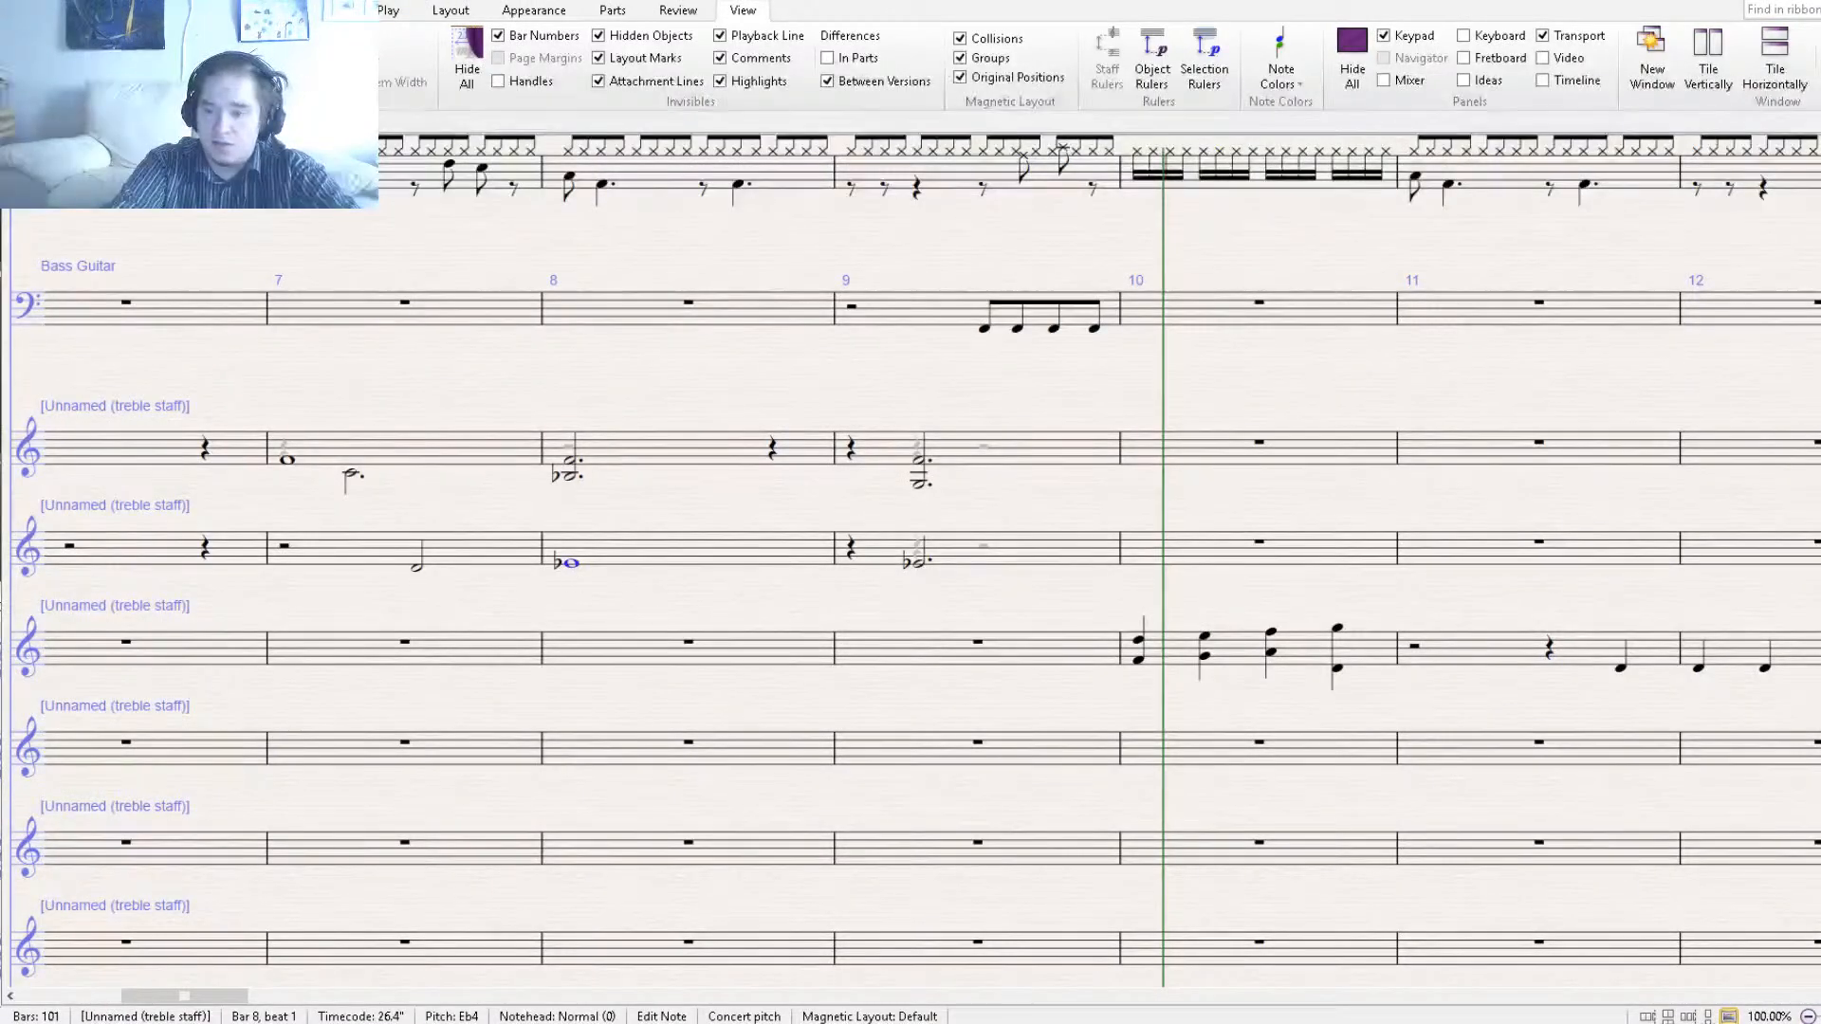
{"action": "left_click_drag", "start_coordinate": [1273, 429], "coordinate": [1070, 602]}
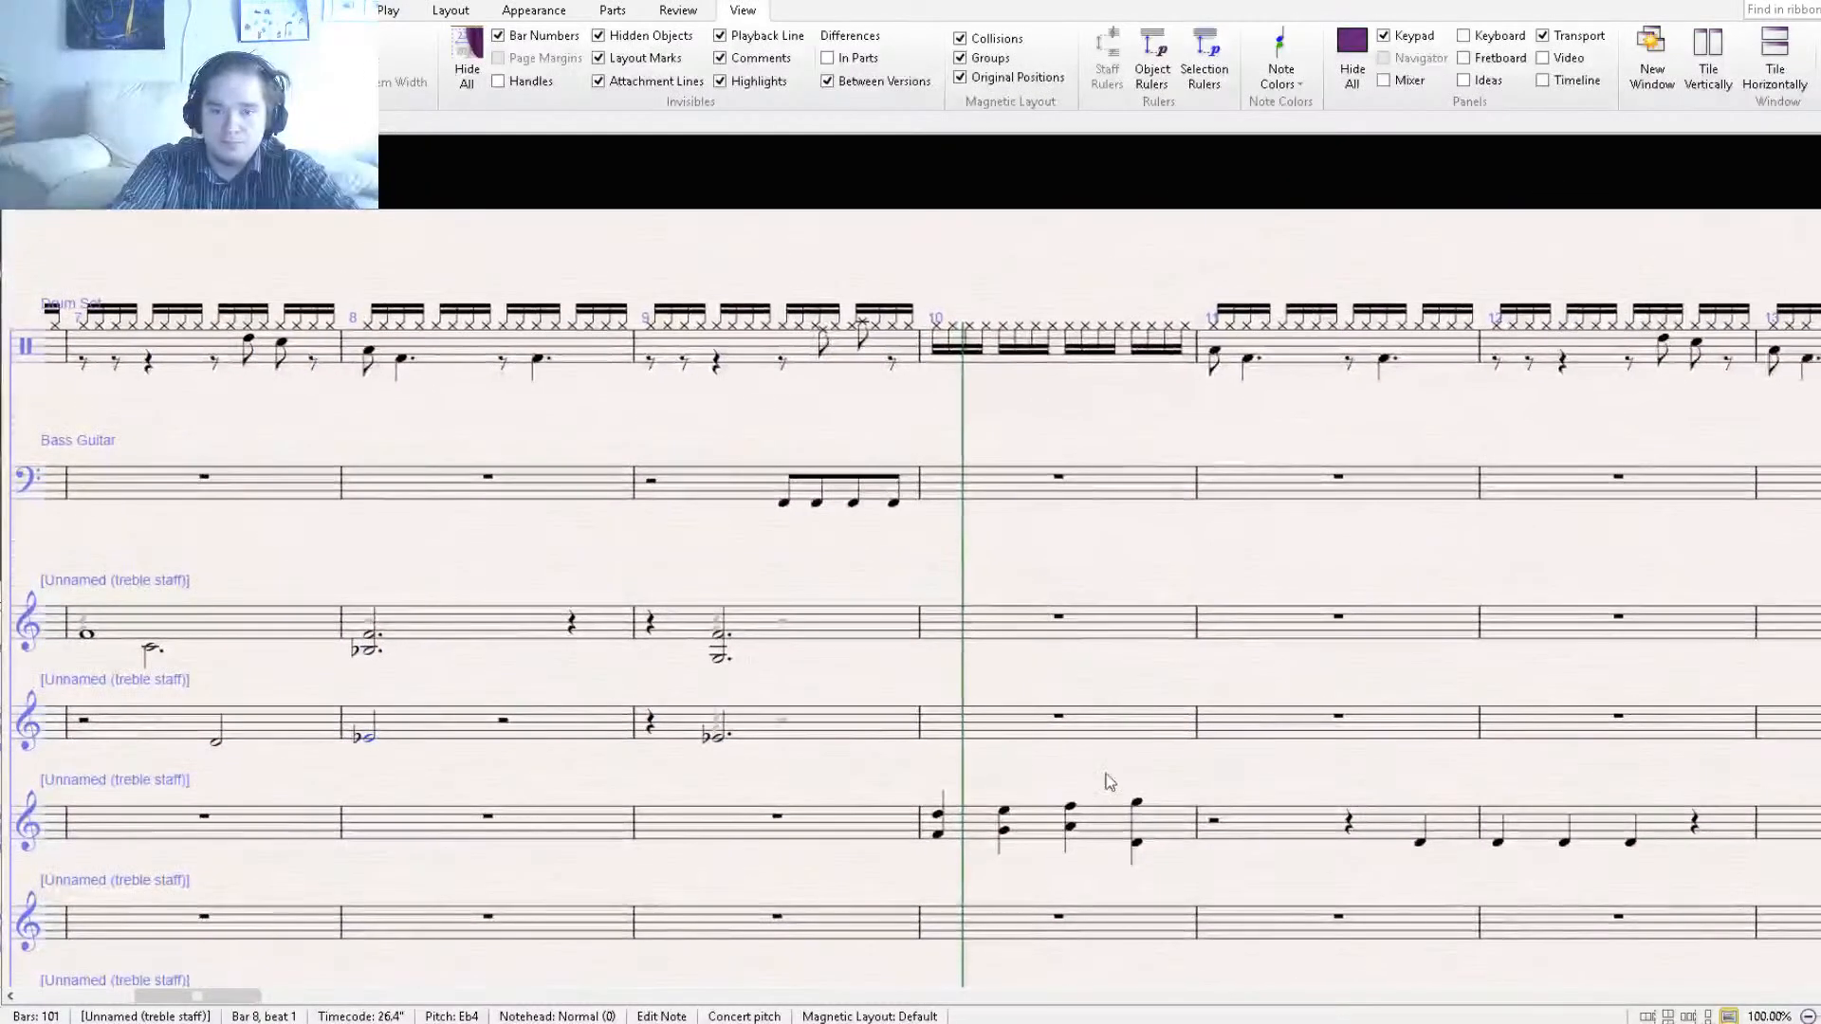
Copy the third treble staff's four bar 10 chords into bar 9 and clear them from bar 10.
{"action": "left_click", "coordinate": [1098, 813]}
{"action": "left_click", "coordinate": [843, 833]}
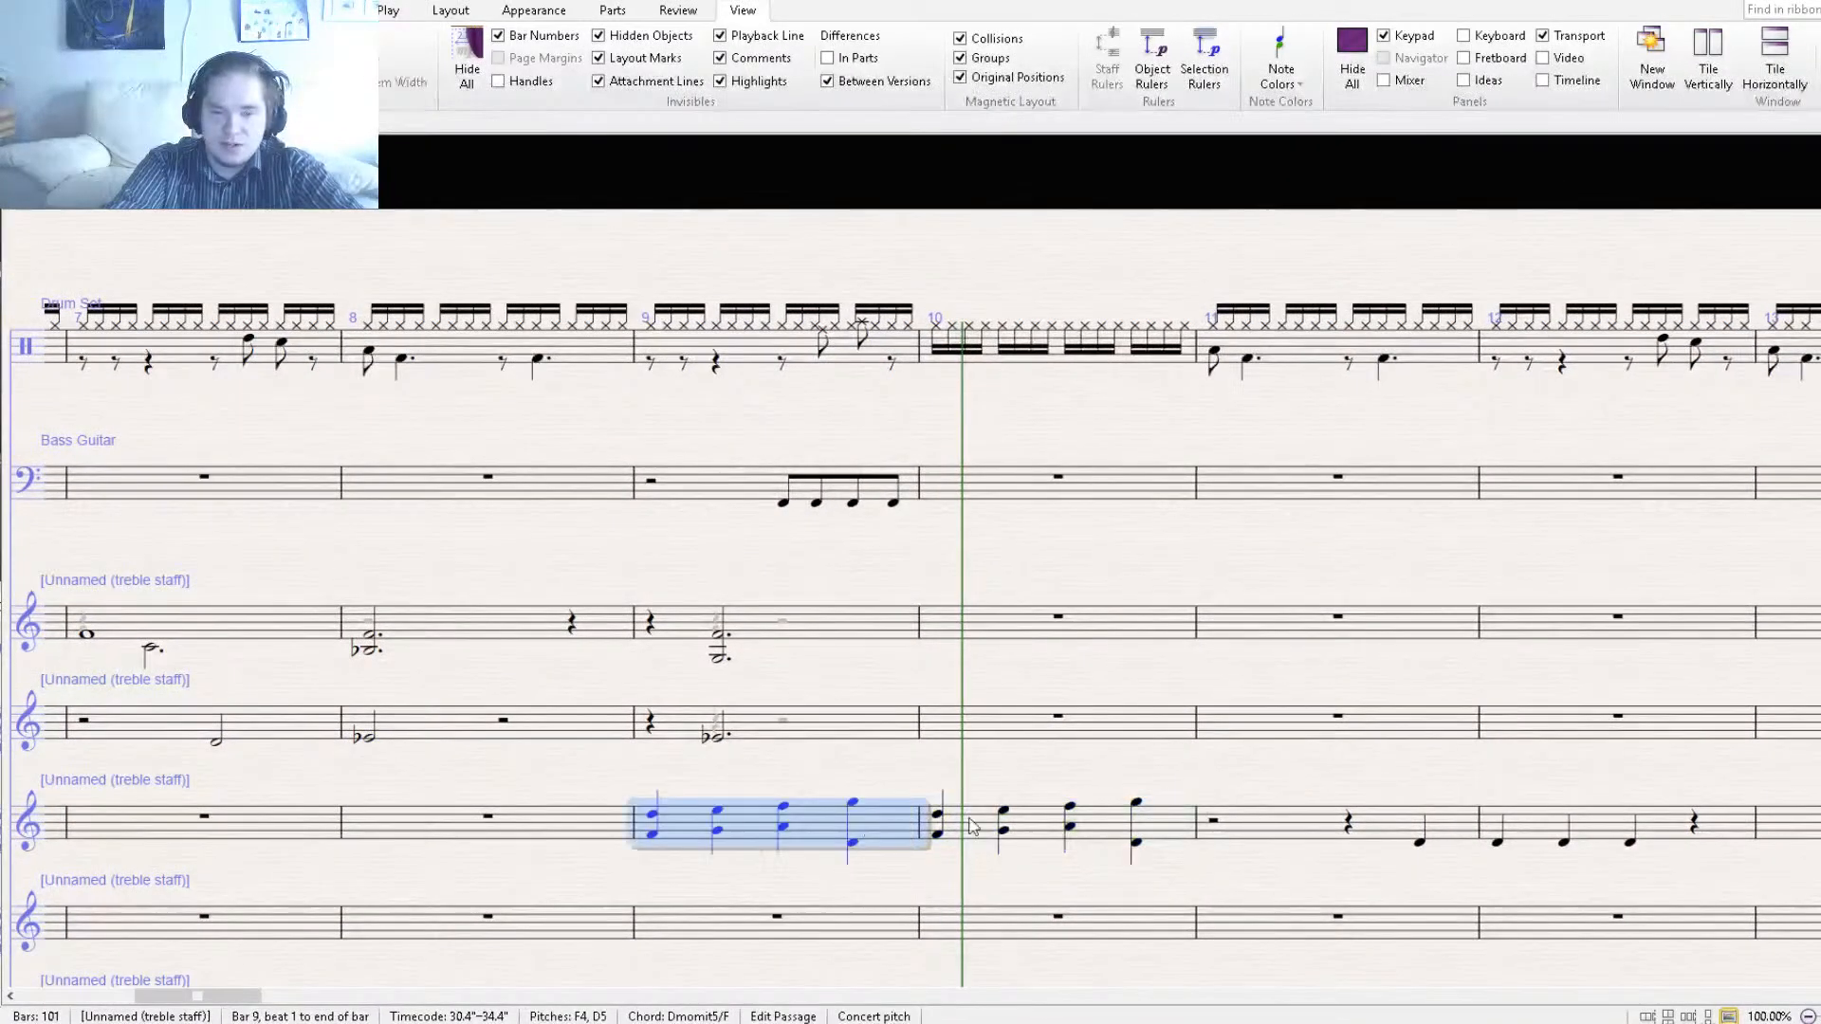
{"action": "left_click", "coordinate": [1084, 826]}
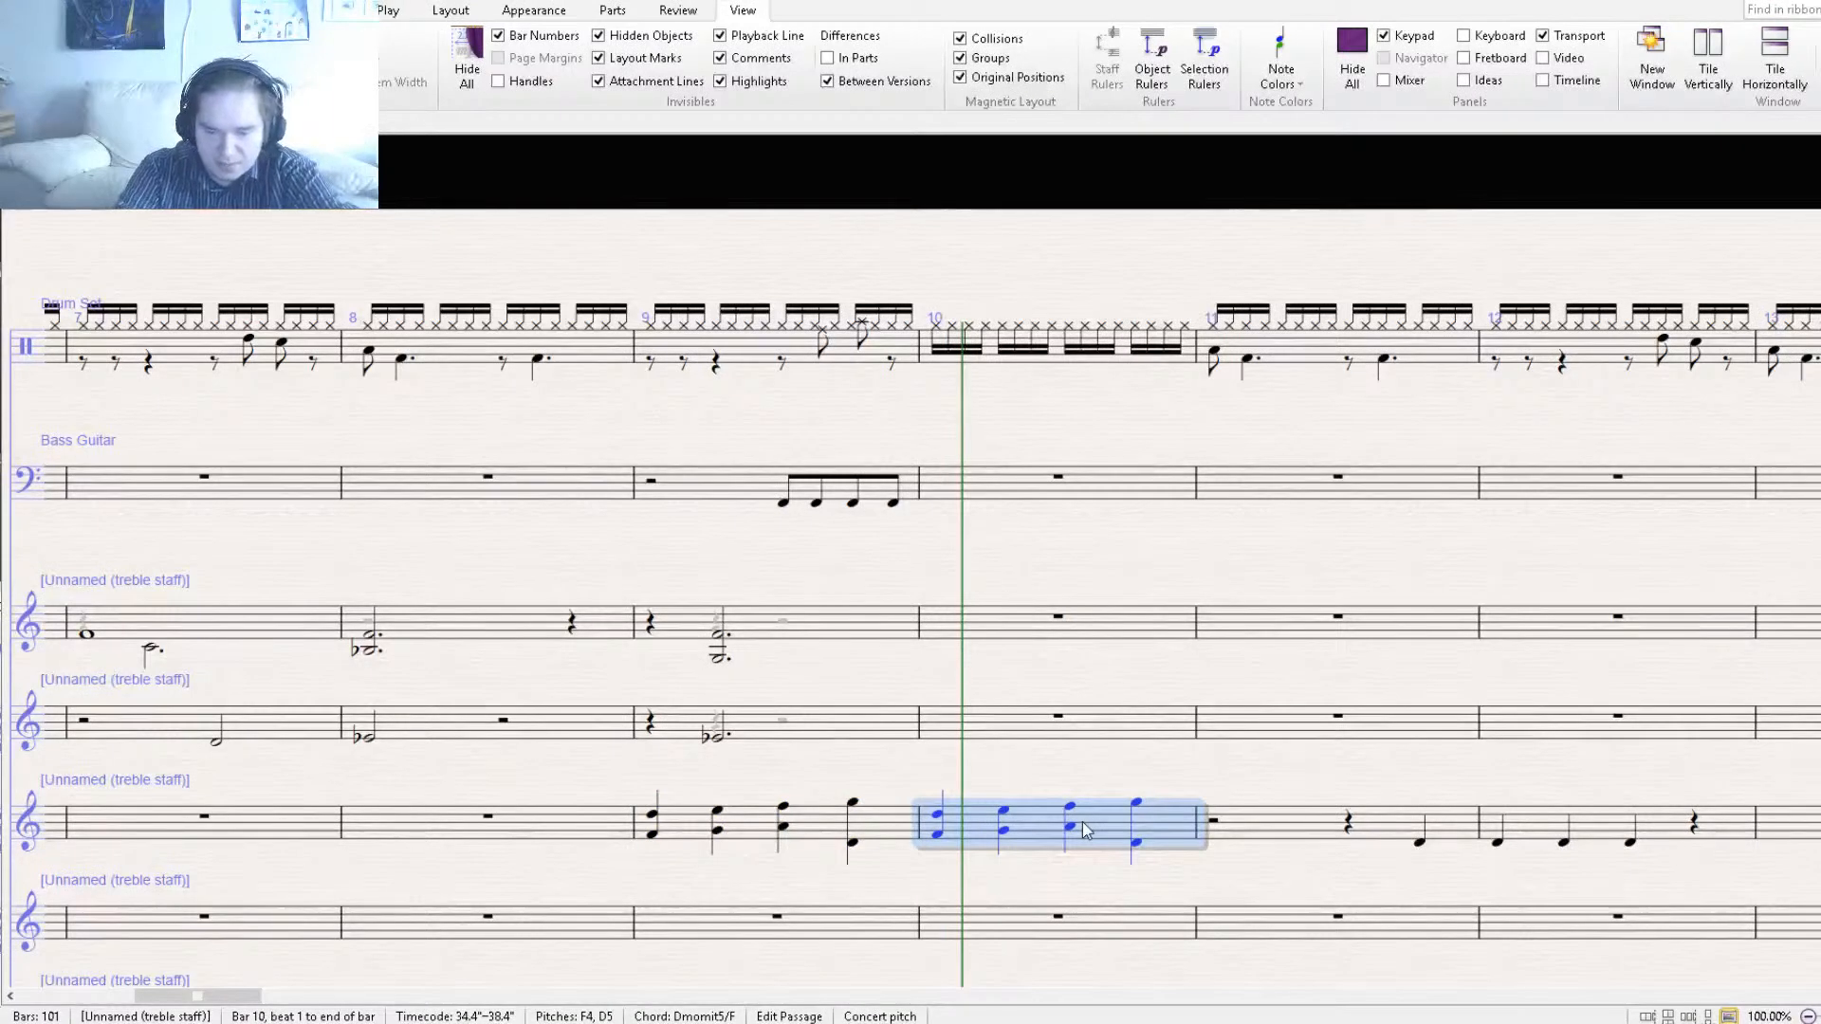
{"action": "key", "text": "Delete"}
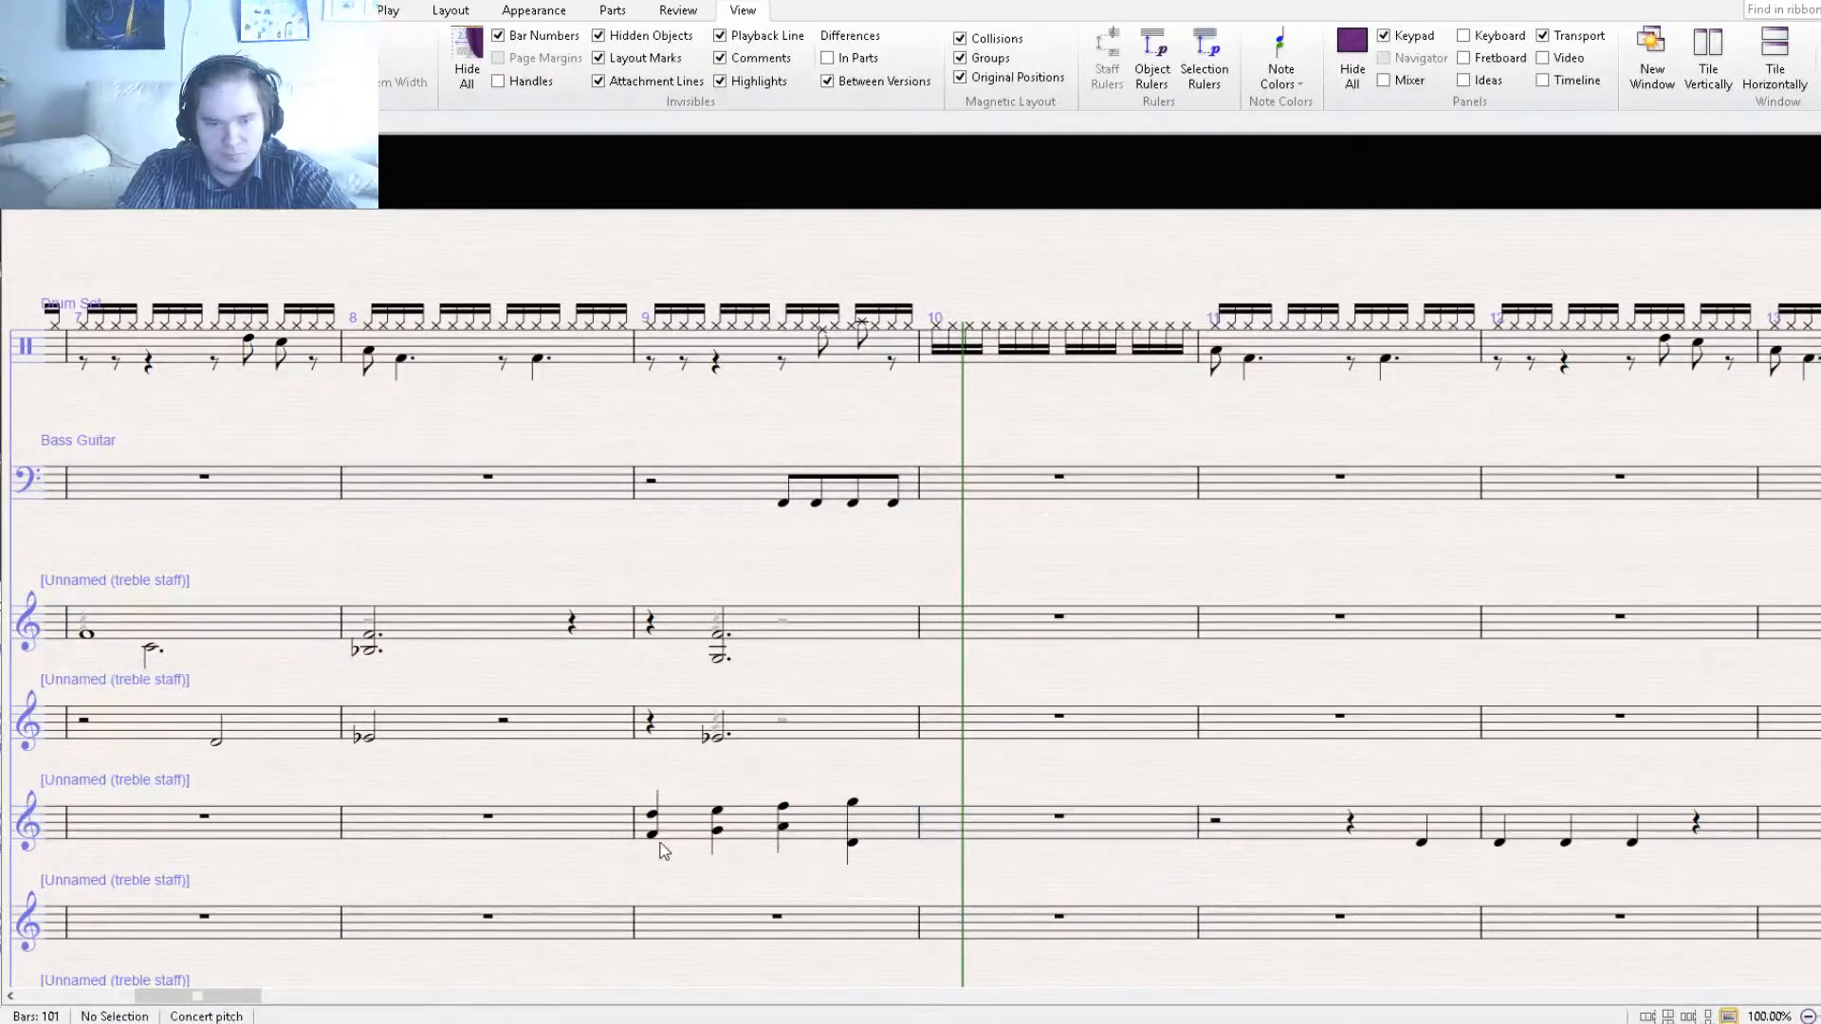
Add the lower octaves F3, F2 and F1 beneath the third treble staff's beat 1 chord in bar 9.
{"action": "left_click", "coordinate": [651, 838]}
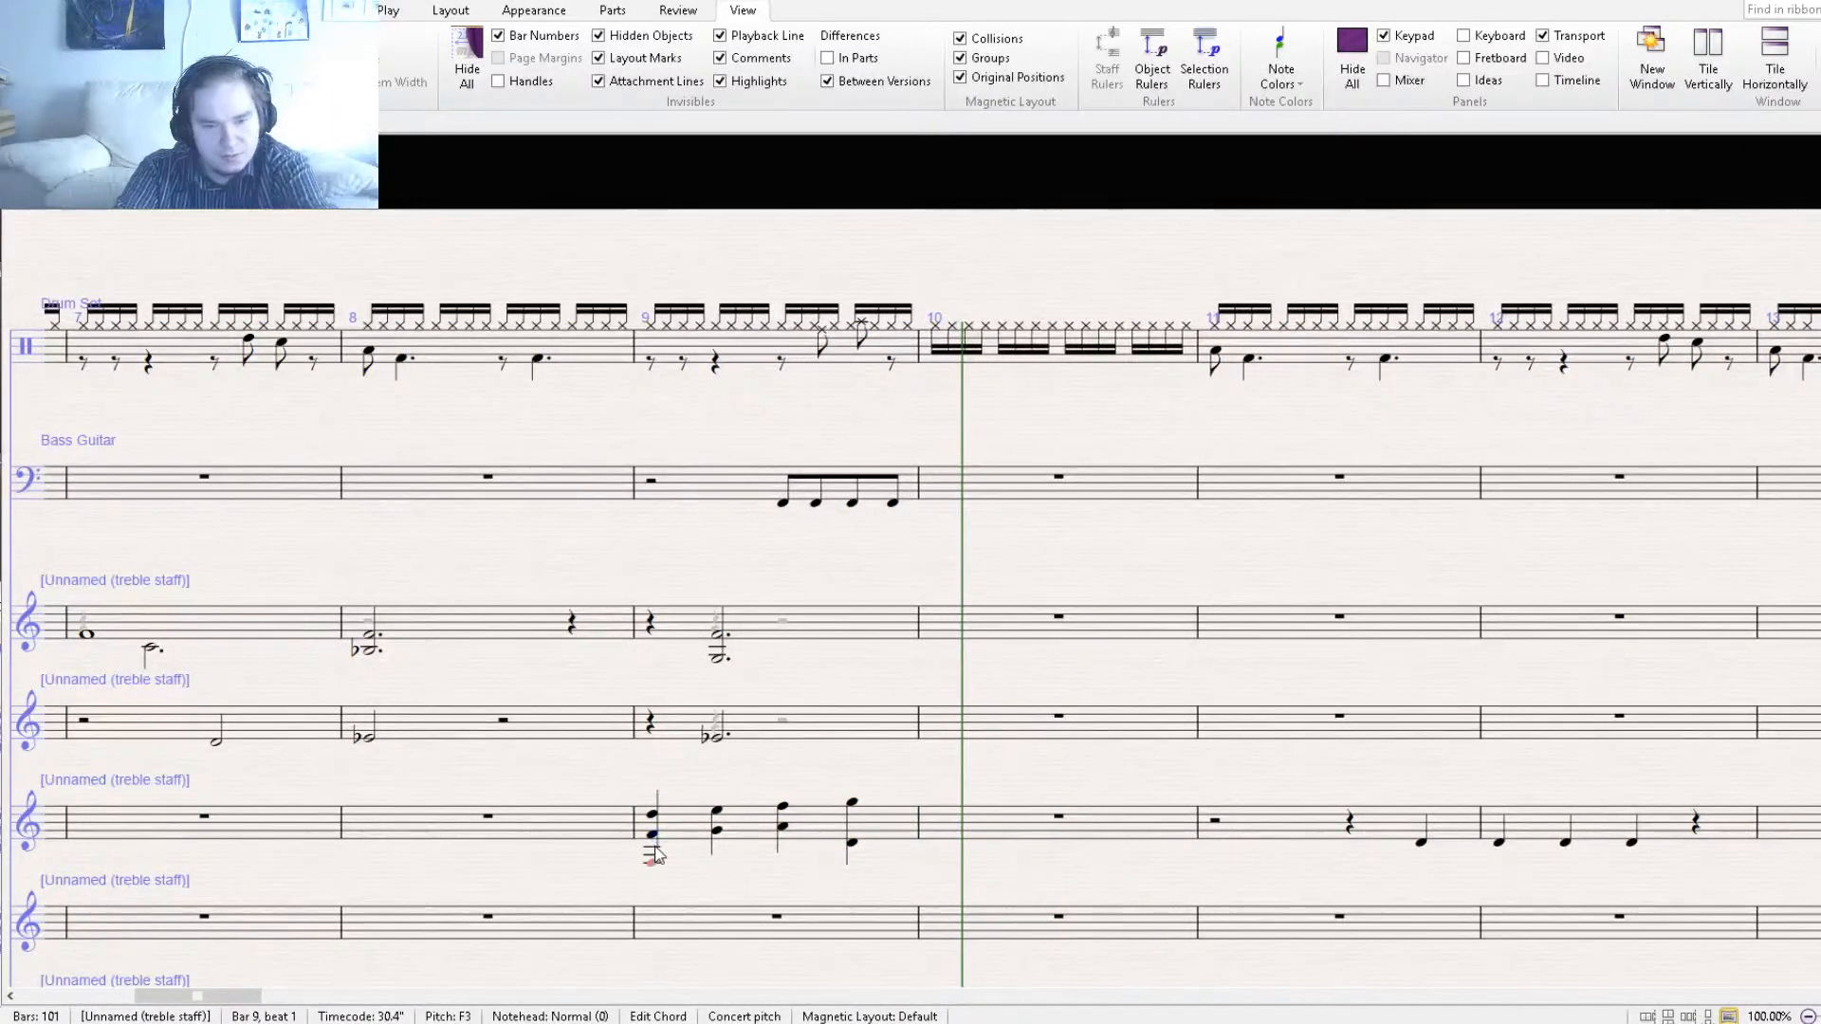
{"action": "key", "text": "shift+8"}
{"action": "left_click_drag", "start_coordinate": [778, 871], "coordinate": [796, 771]}
{"action": "left_click", "coordinate": [803, 867]}
Add the lower octaves A3, A2 and A1 beneath the third treble staff's beat 3 chord in bar 9.
{"action": "left_click", "coordinate": [782, 823]}
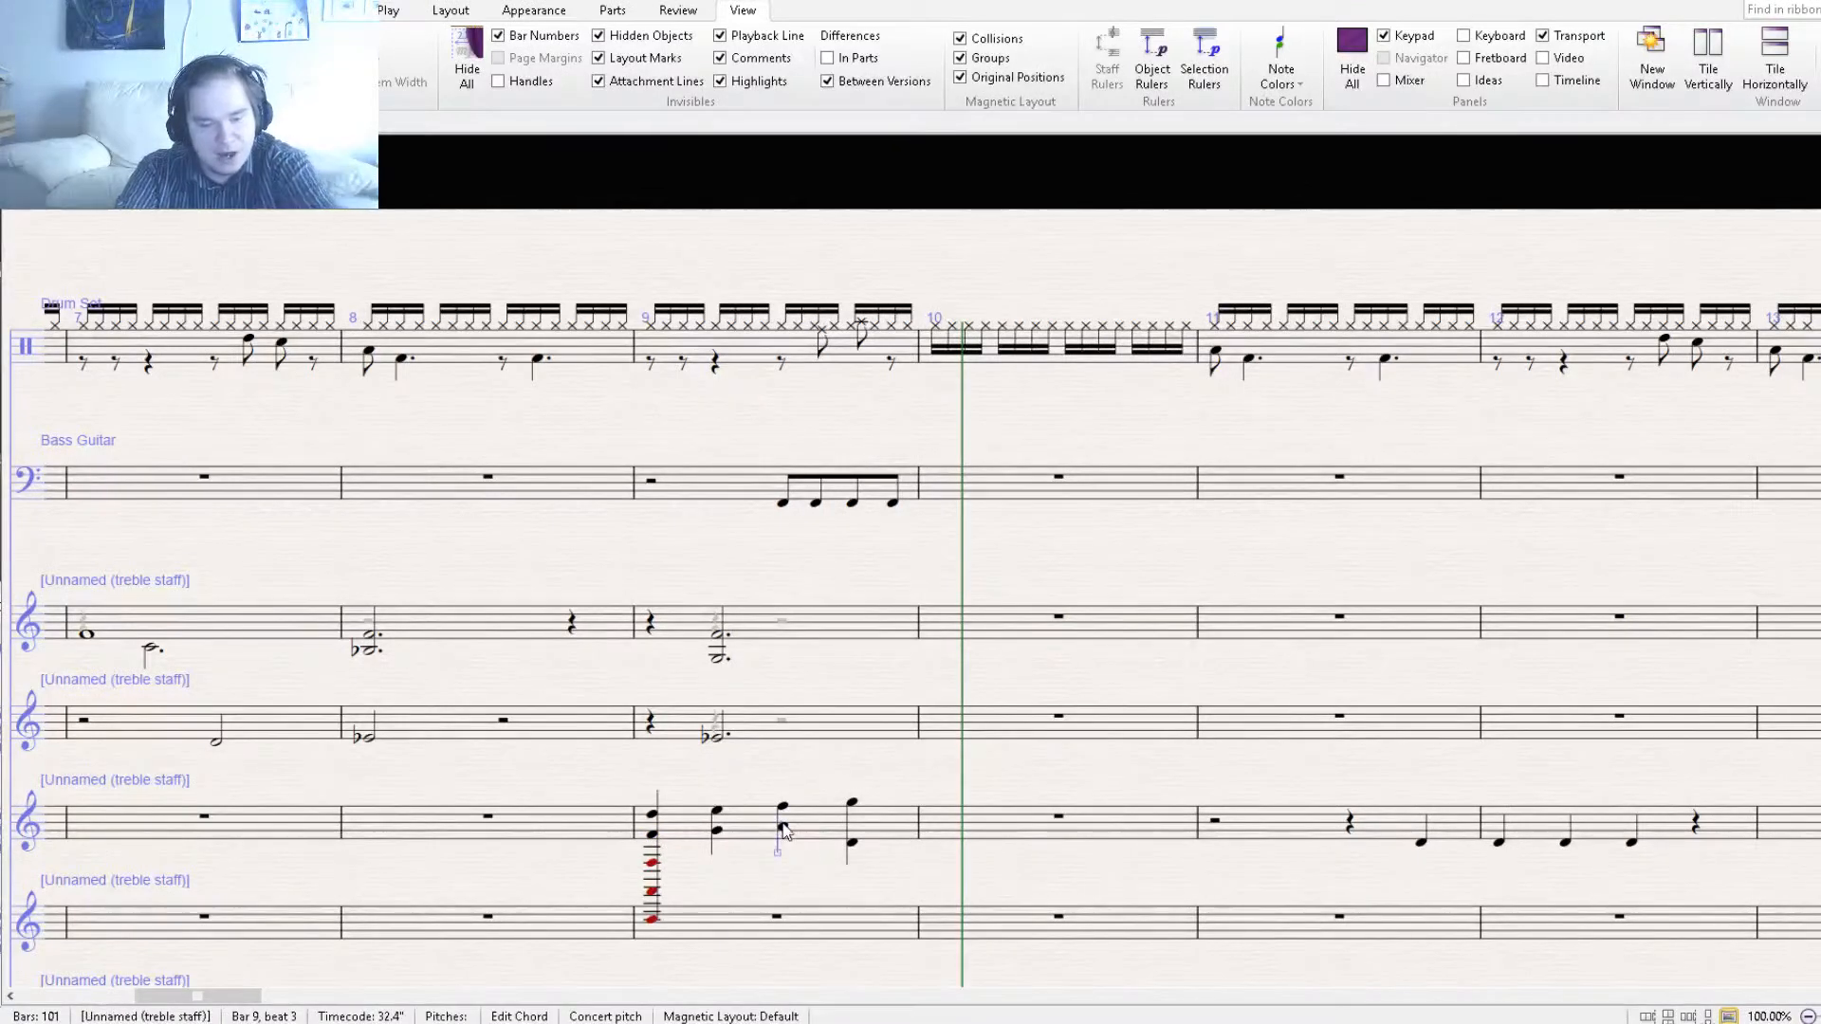
{"action": "left_click", "coordinate": [783, 832]}
{"action": "key", "text": "shift+8"}
{"action": "key", "text": "shift+8"}
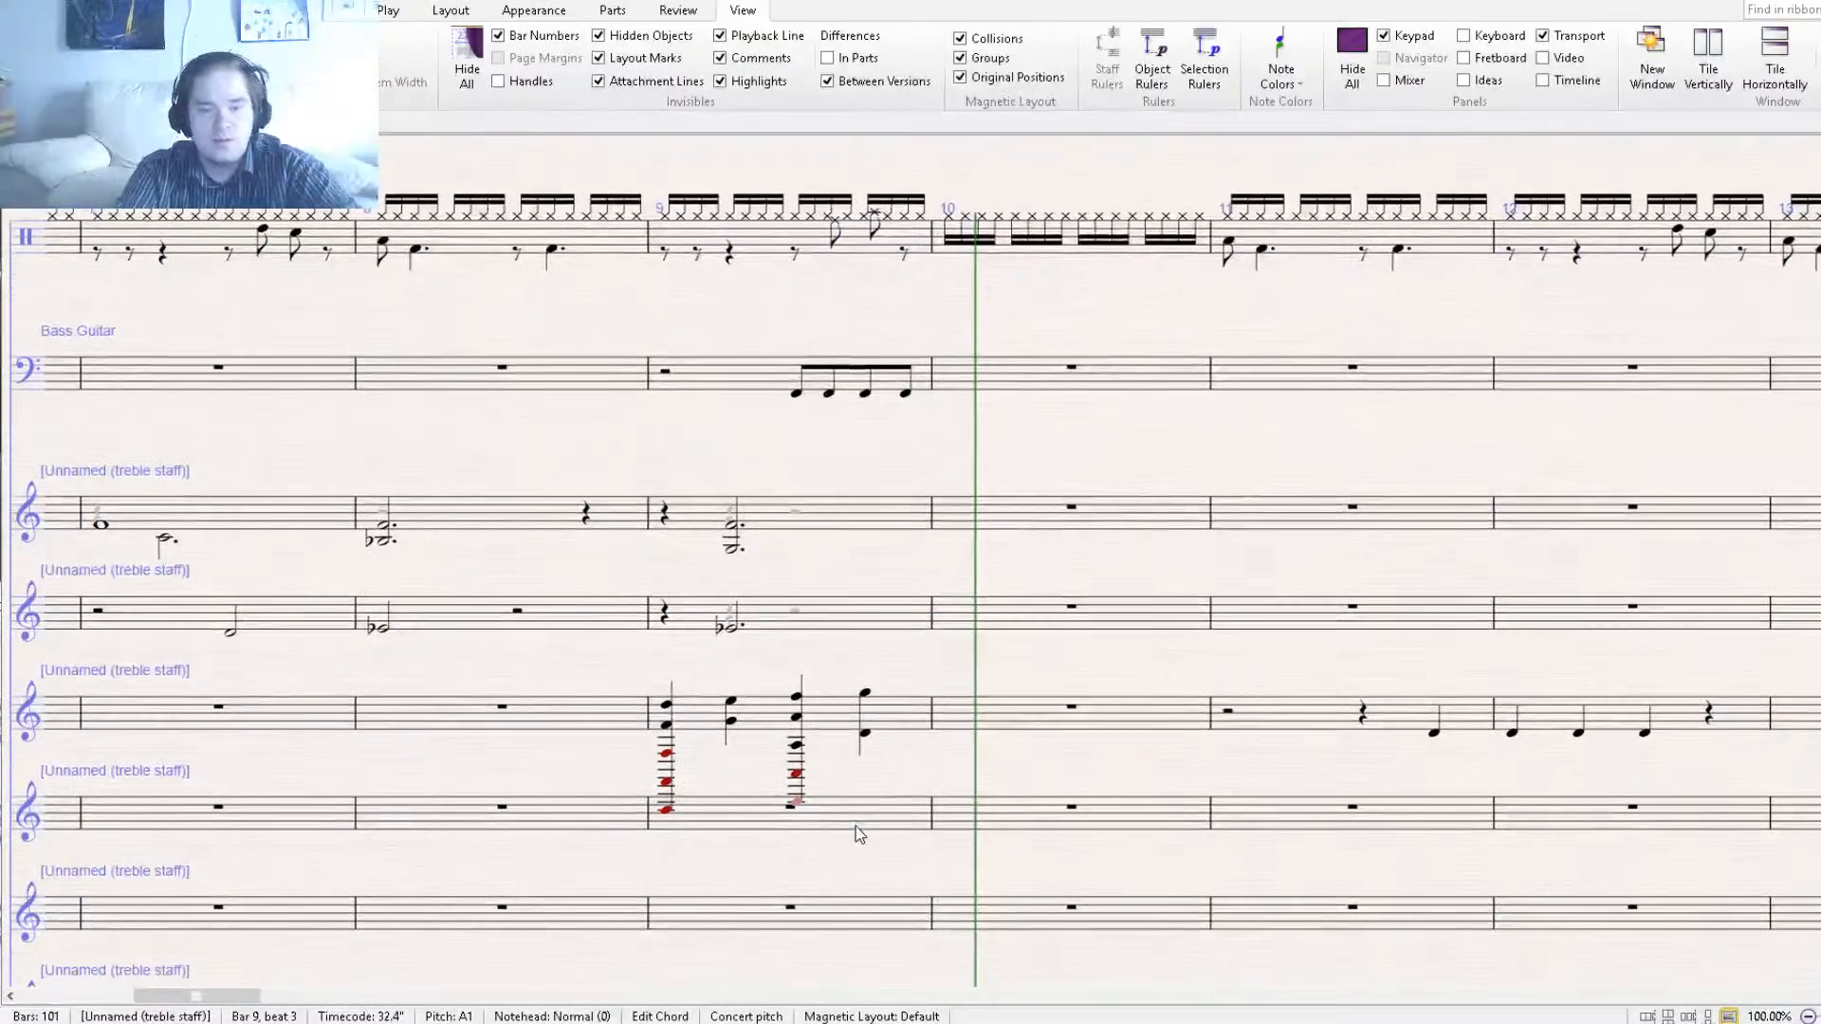
{"action": "left_click", "coordinate": [853, 822]}
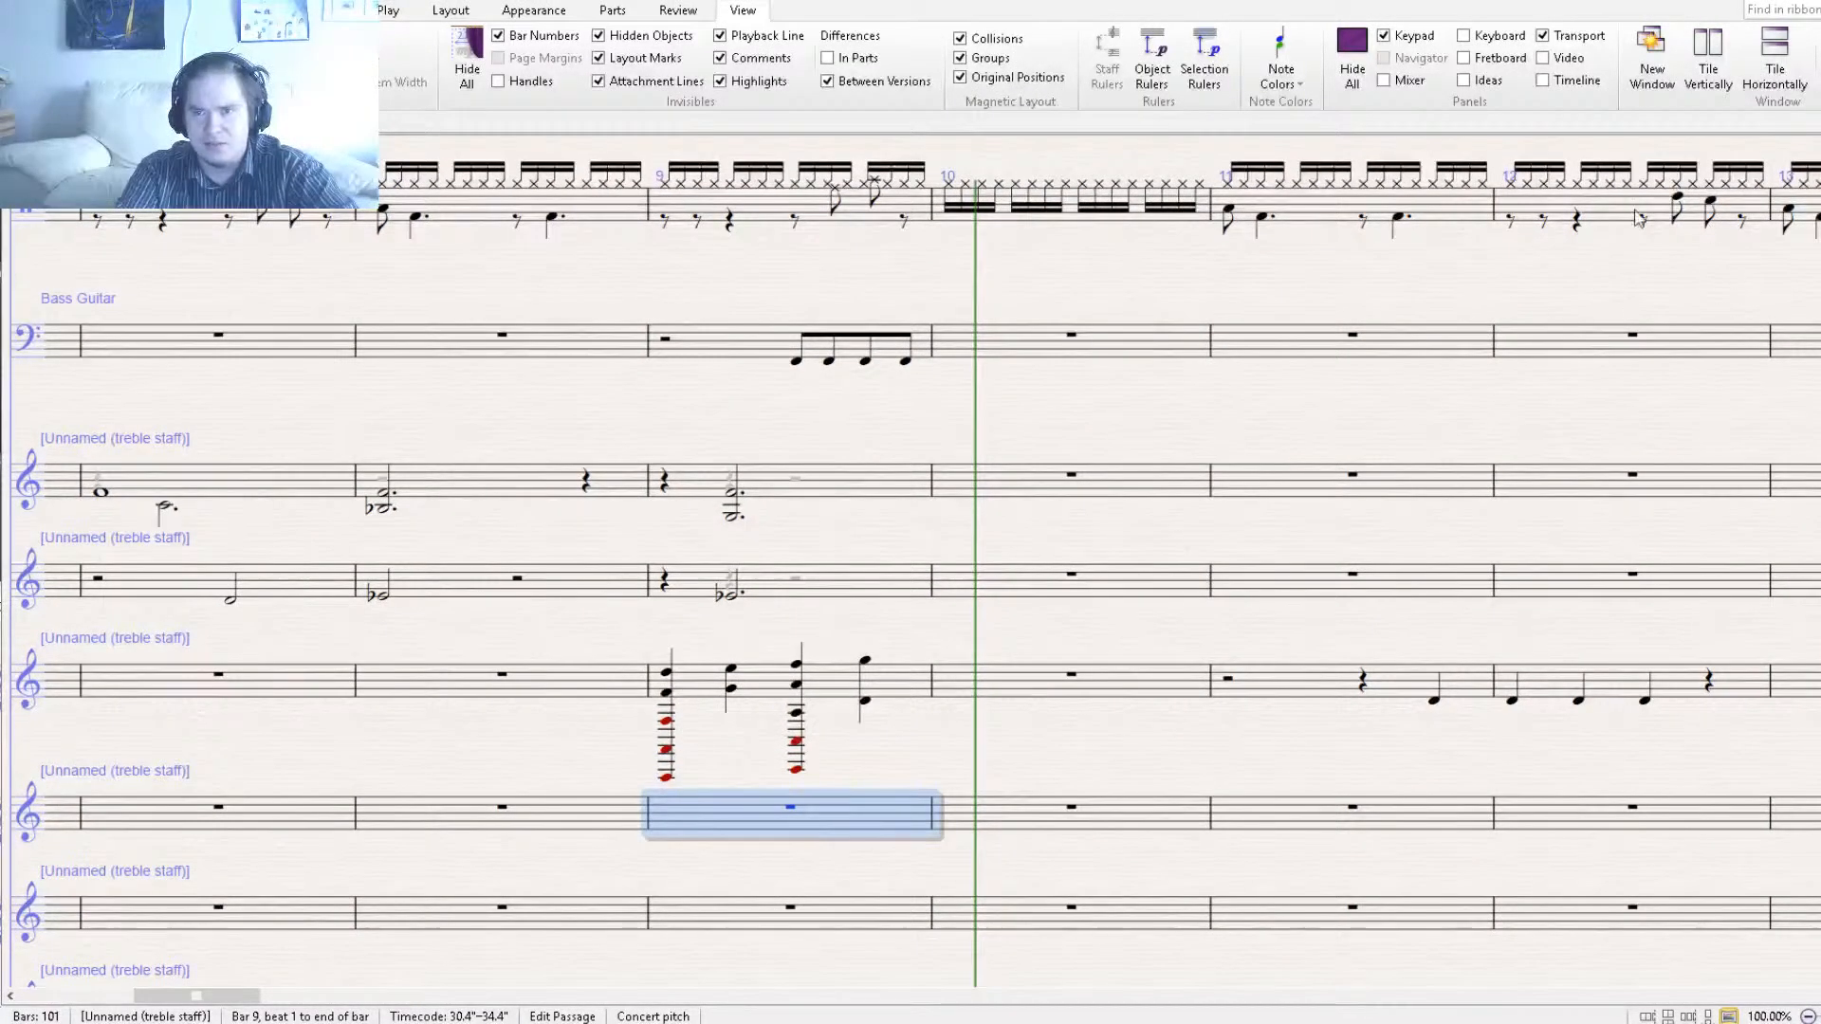
Rewind and play back the passage from bar 6 into bar 10 to hear the octave-doubled chords in bar 9.
{"action": "left_click", "coordinate": [1602, 231]}
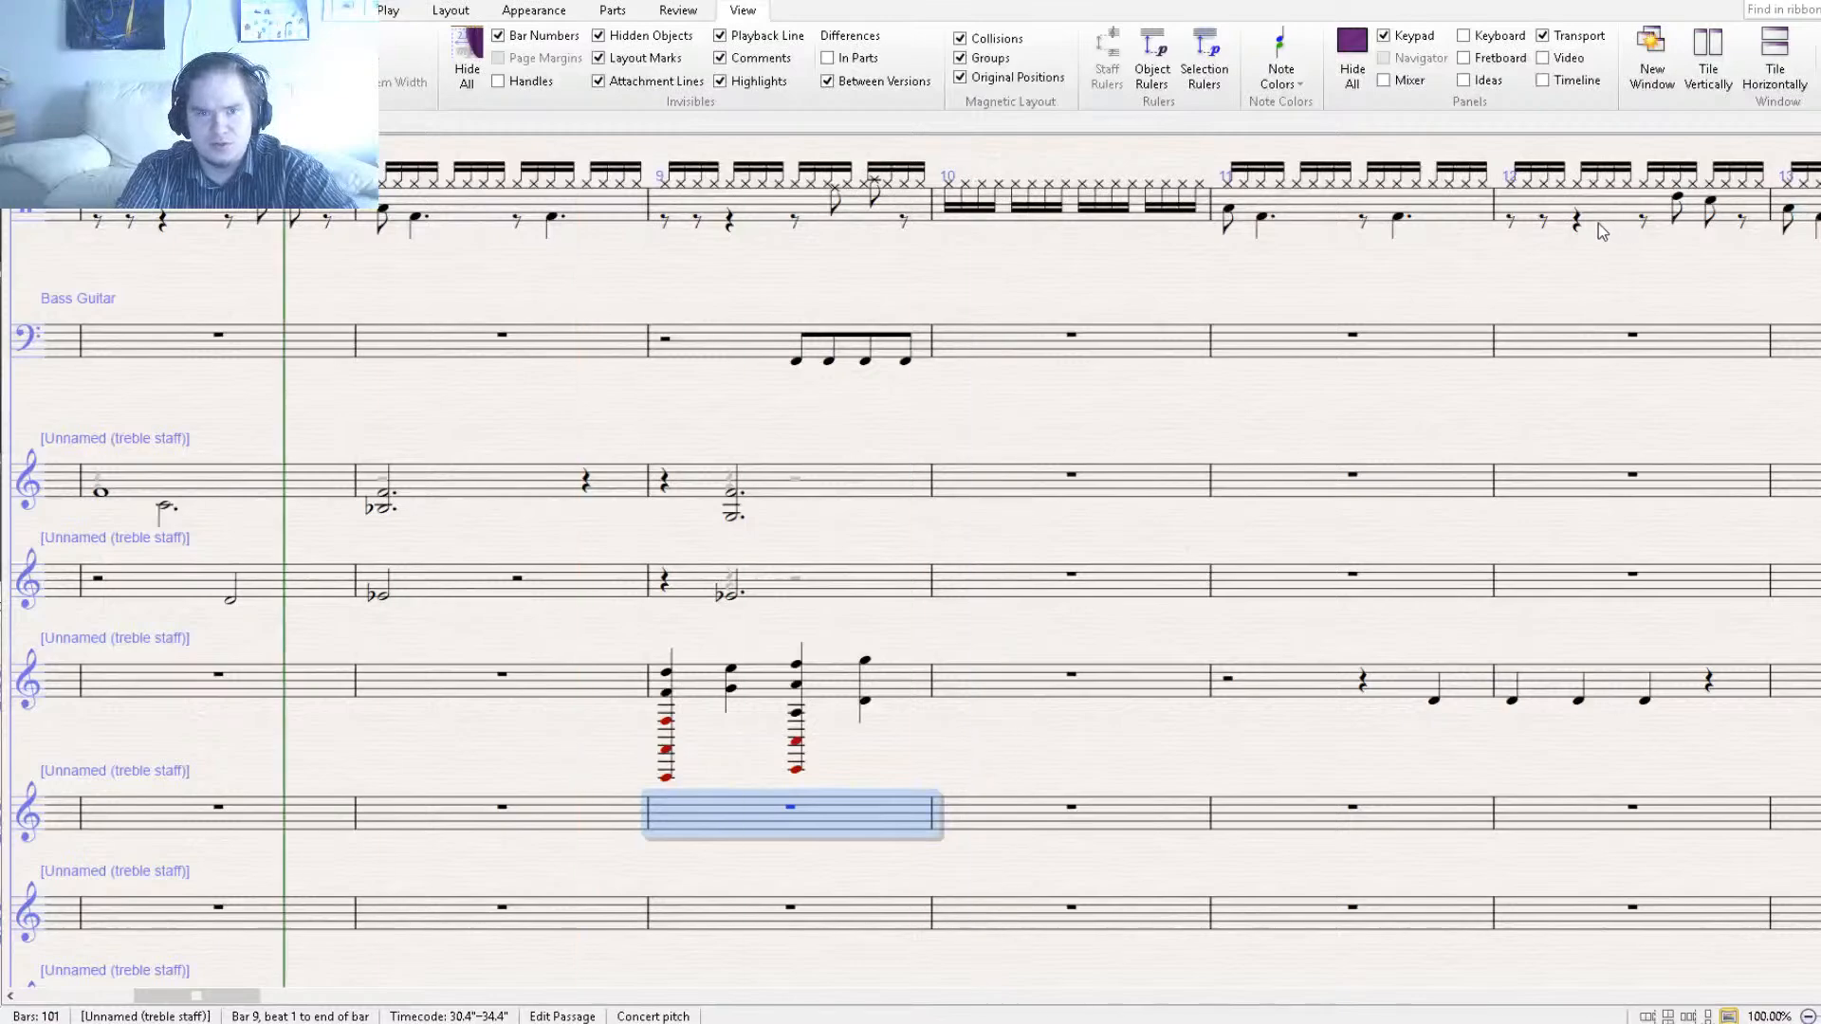
{"action": "left_click", "coordinate": [611, 432]}
{"action": "left_click_drag", "start_coordinate": [532, 433], "coordinate": [943, 423]}
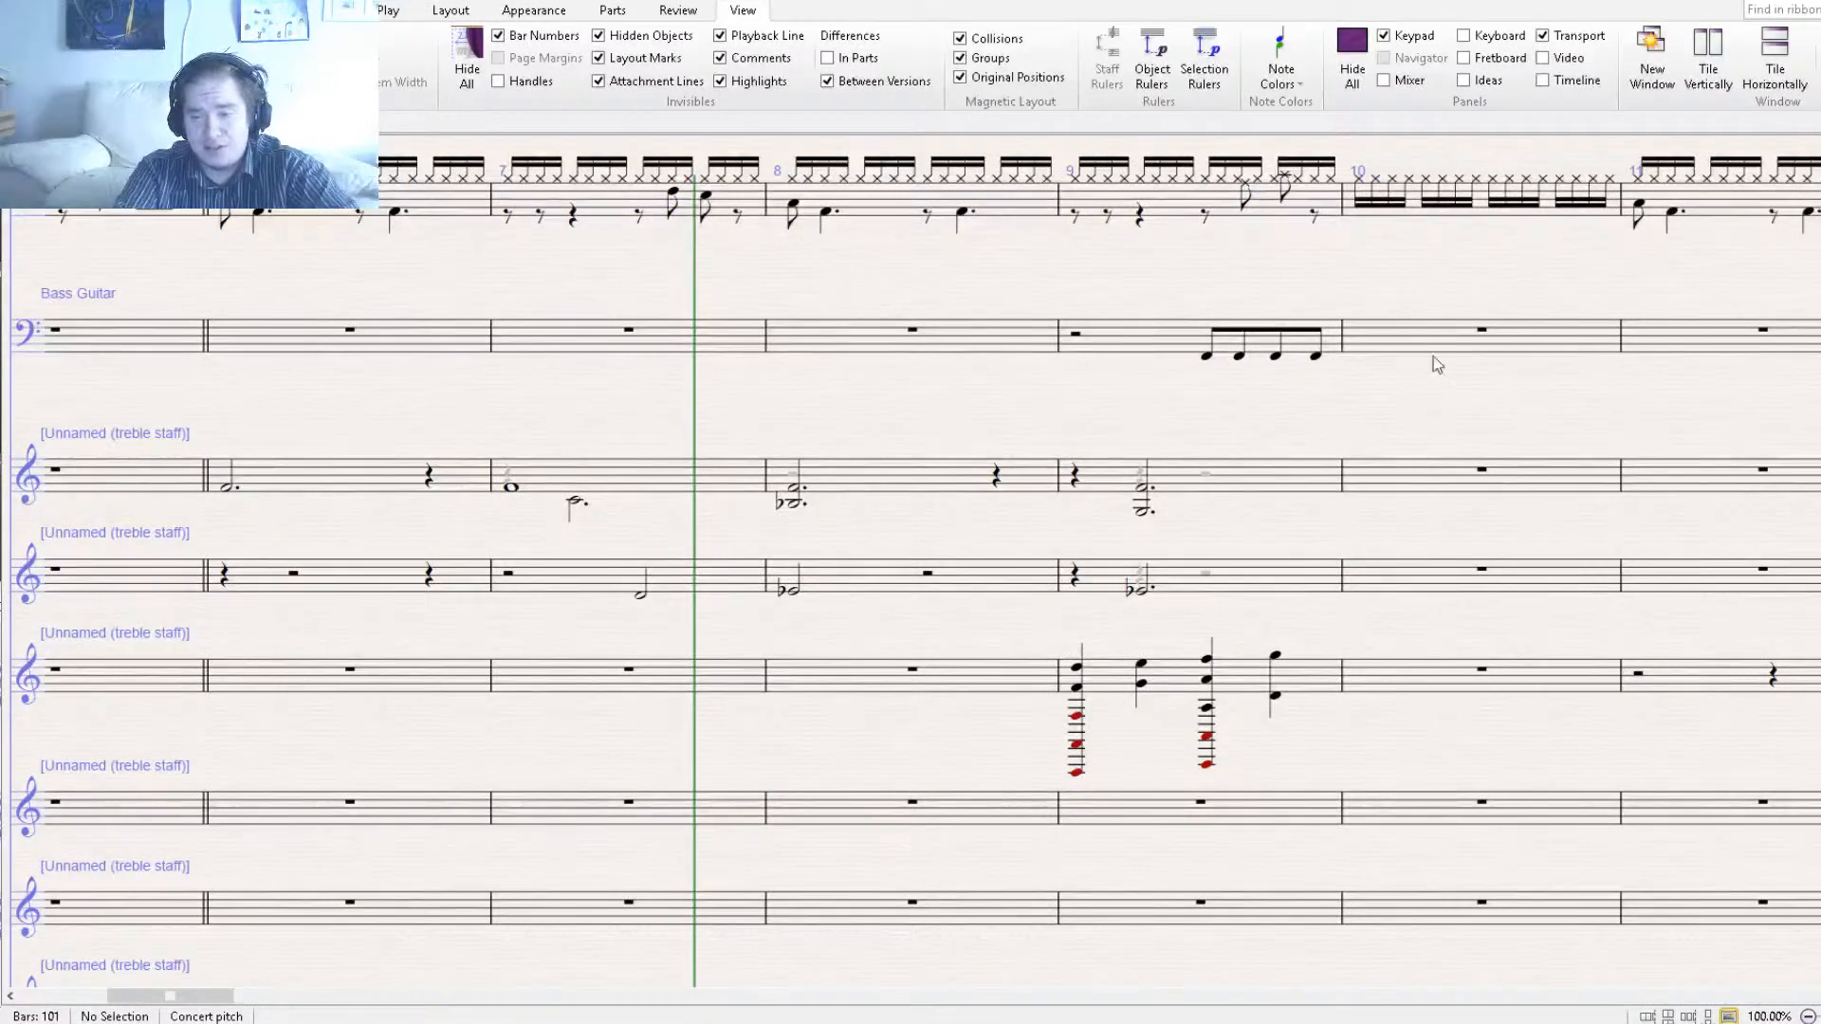
{"action": "left_click", "coordinate": [1597, 223]}
{"action": "left_click", "coordinate": [1597, 221]}
{"action": "left_click", "coordinate": [1592, 221]}
{"action": "left_click_drag", "start_coordinate": [1592, 220], "coordinate": [1592, 219]}
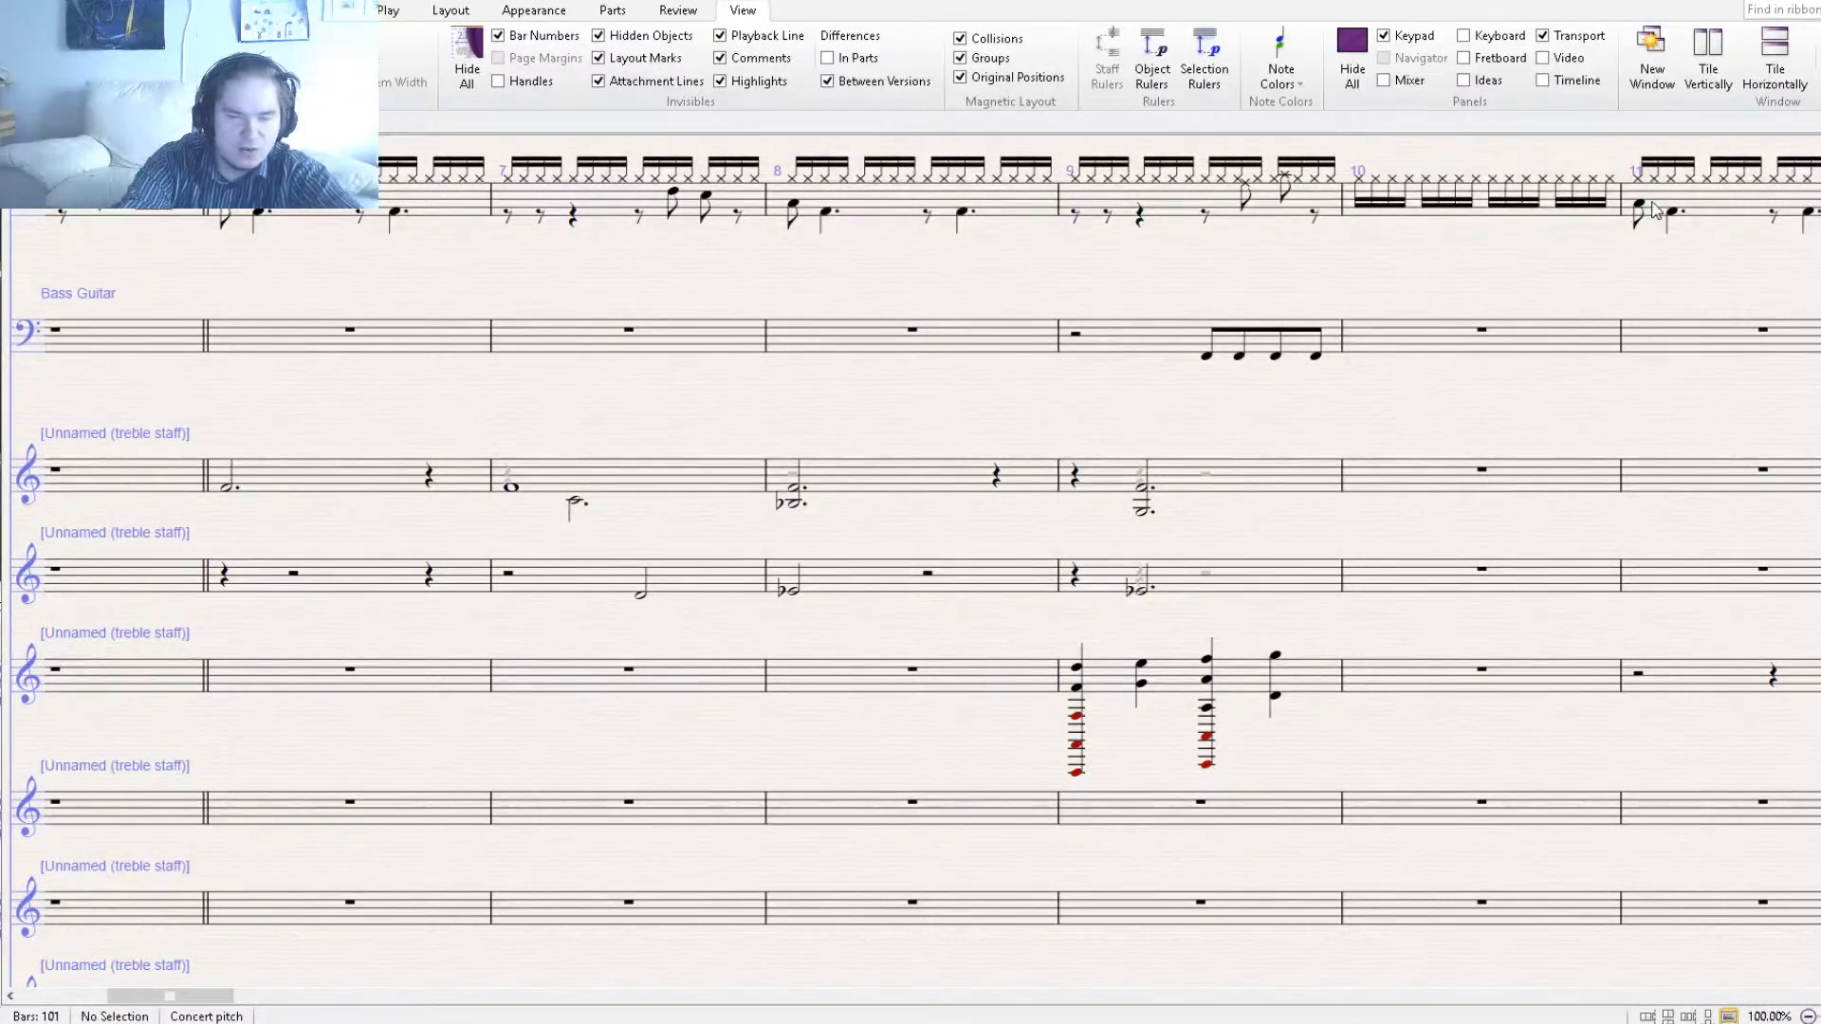
{"action": "key", "text": "shift+p"}
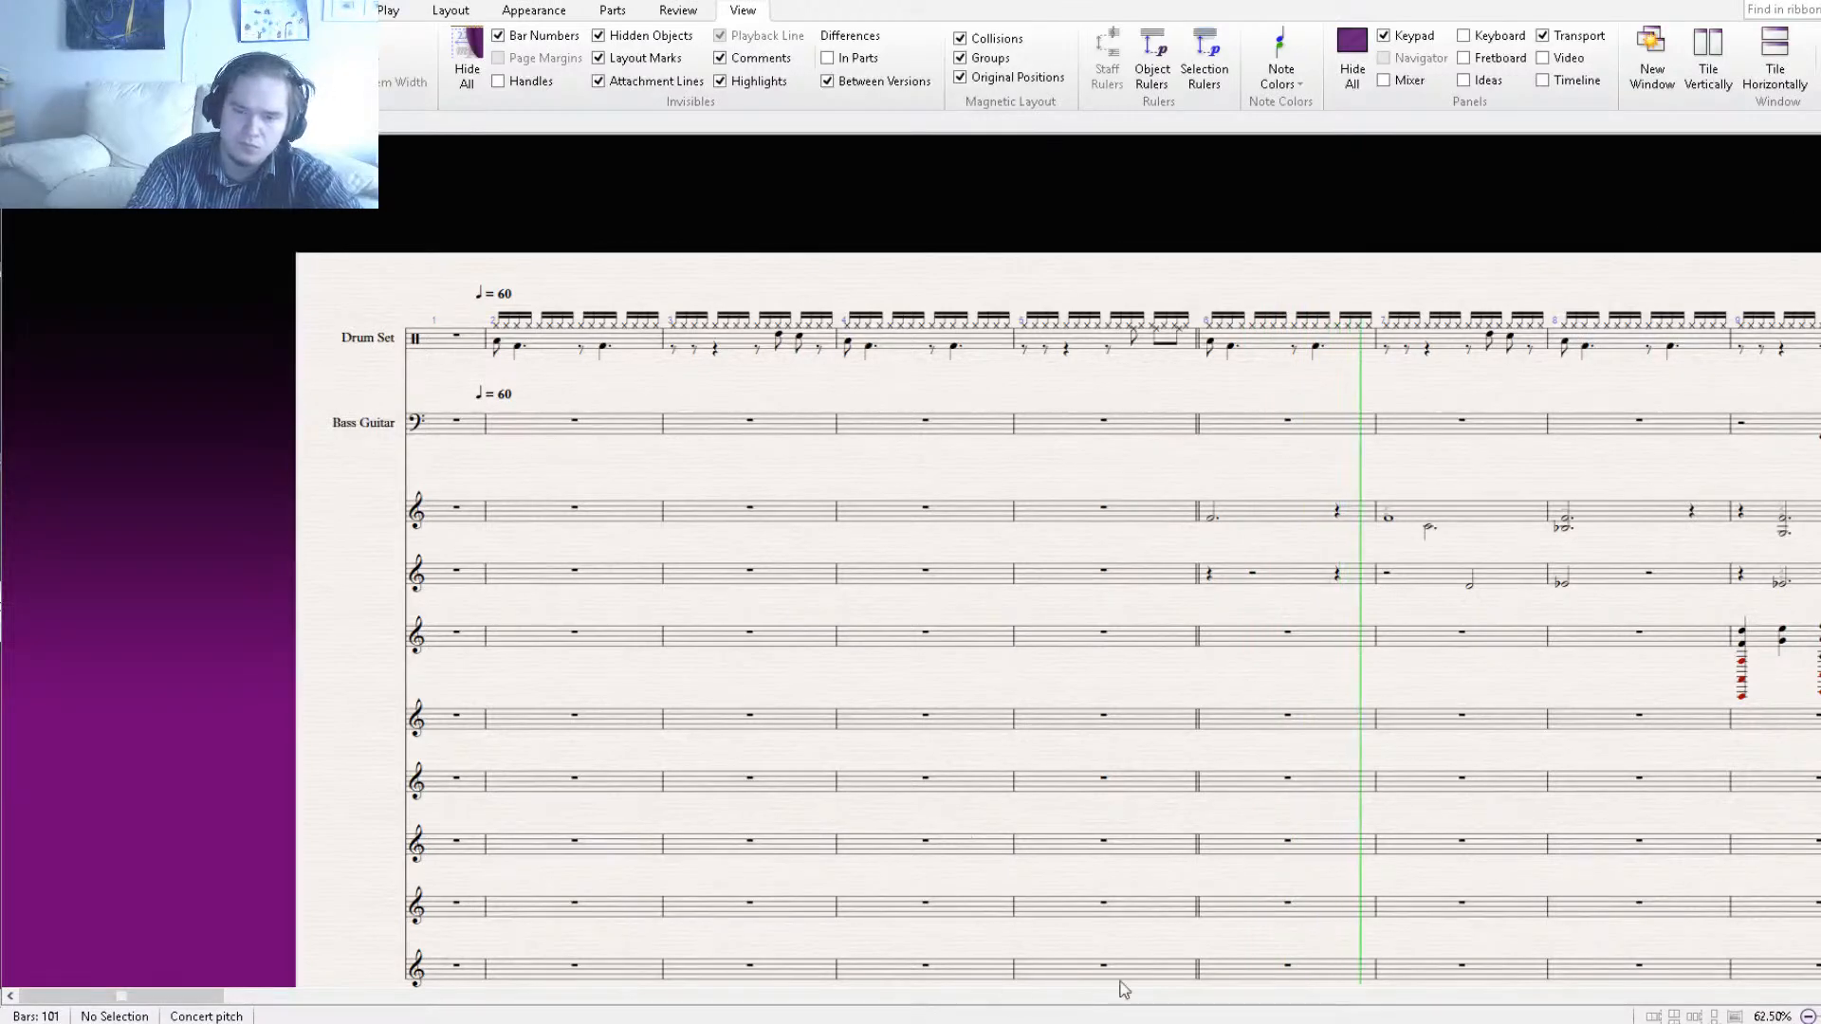
{"action": "left_click_drag", "start_coordinate": [1342, 844], "coordinate": [726, 789]}
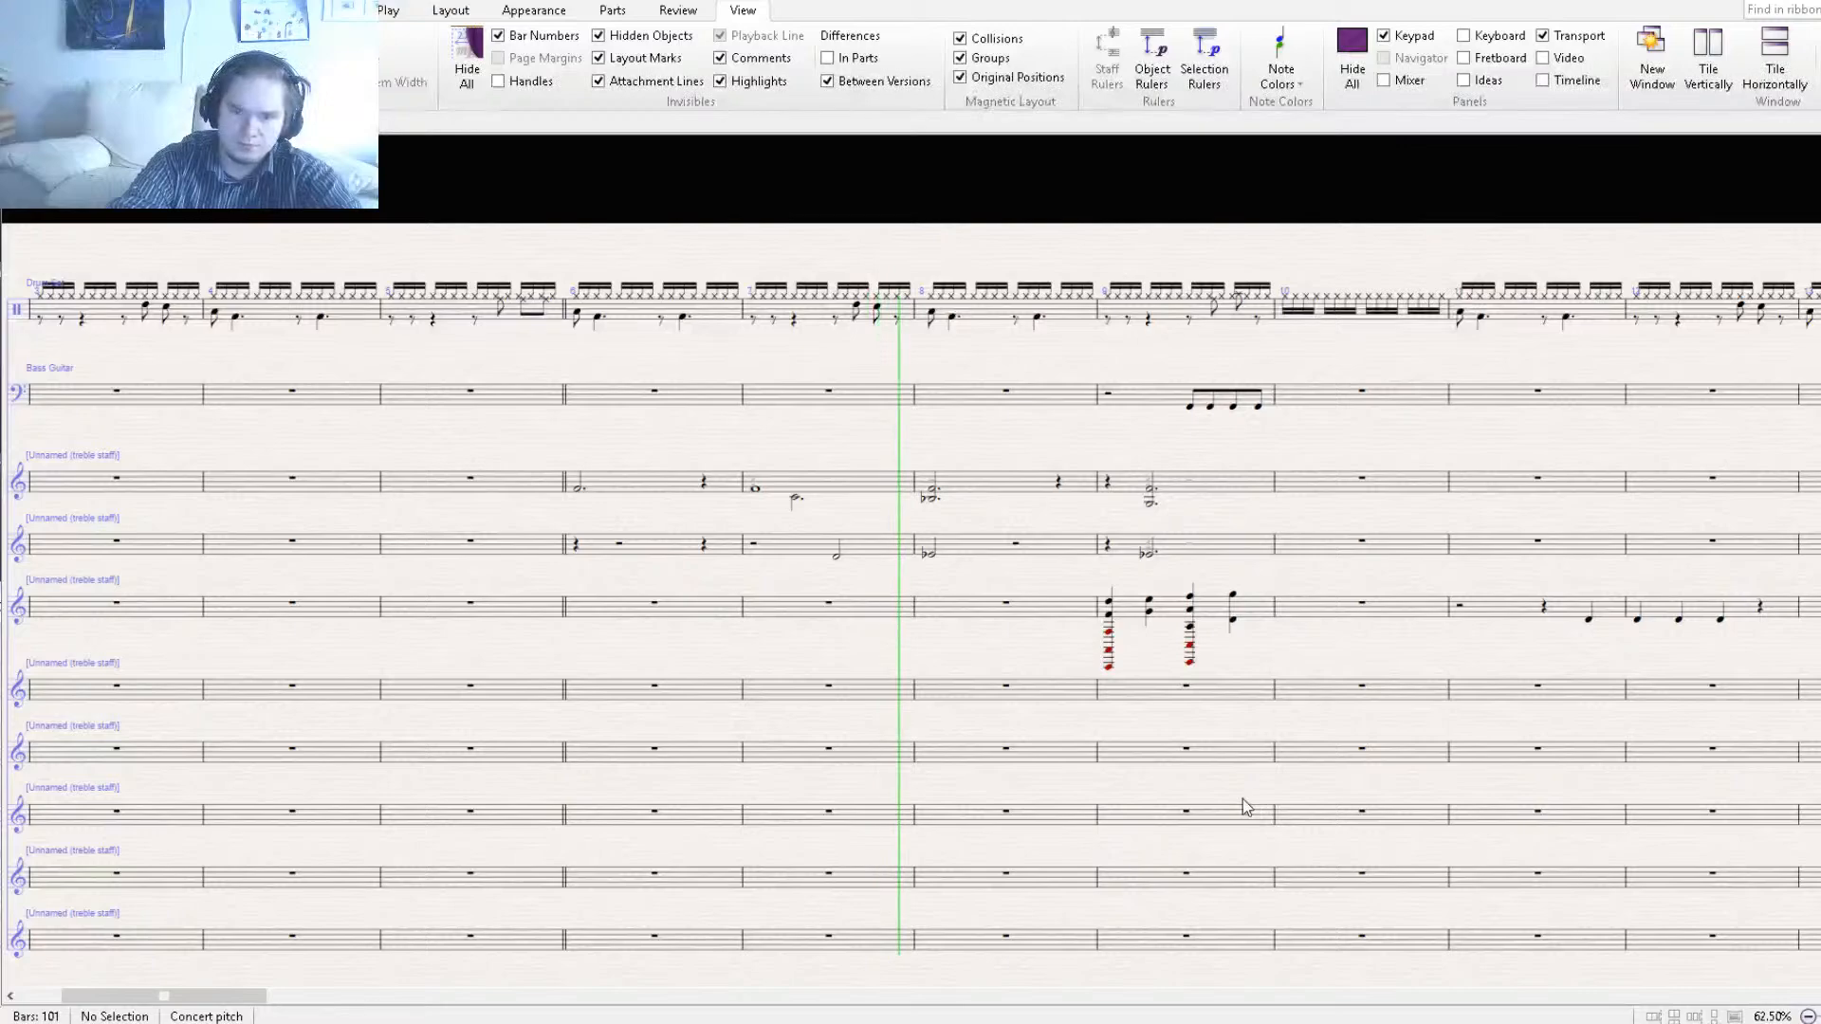
{"action": "left_click_drag", "start_coordinate": [1318, 799], "coordinate": [1117, 841]}
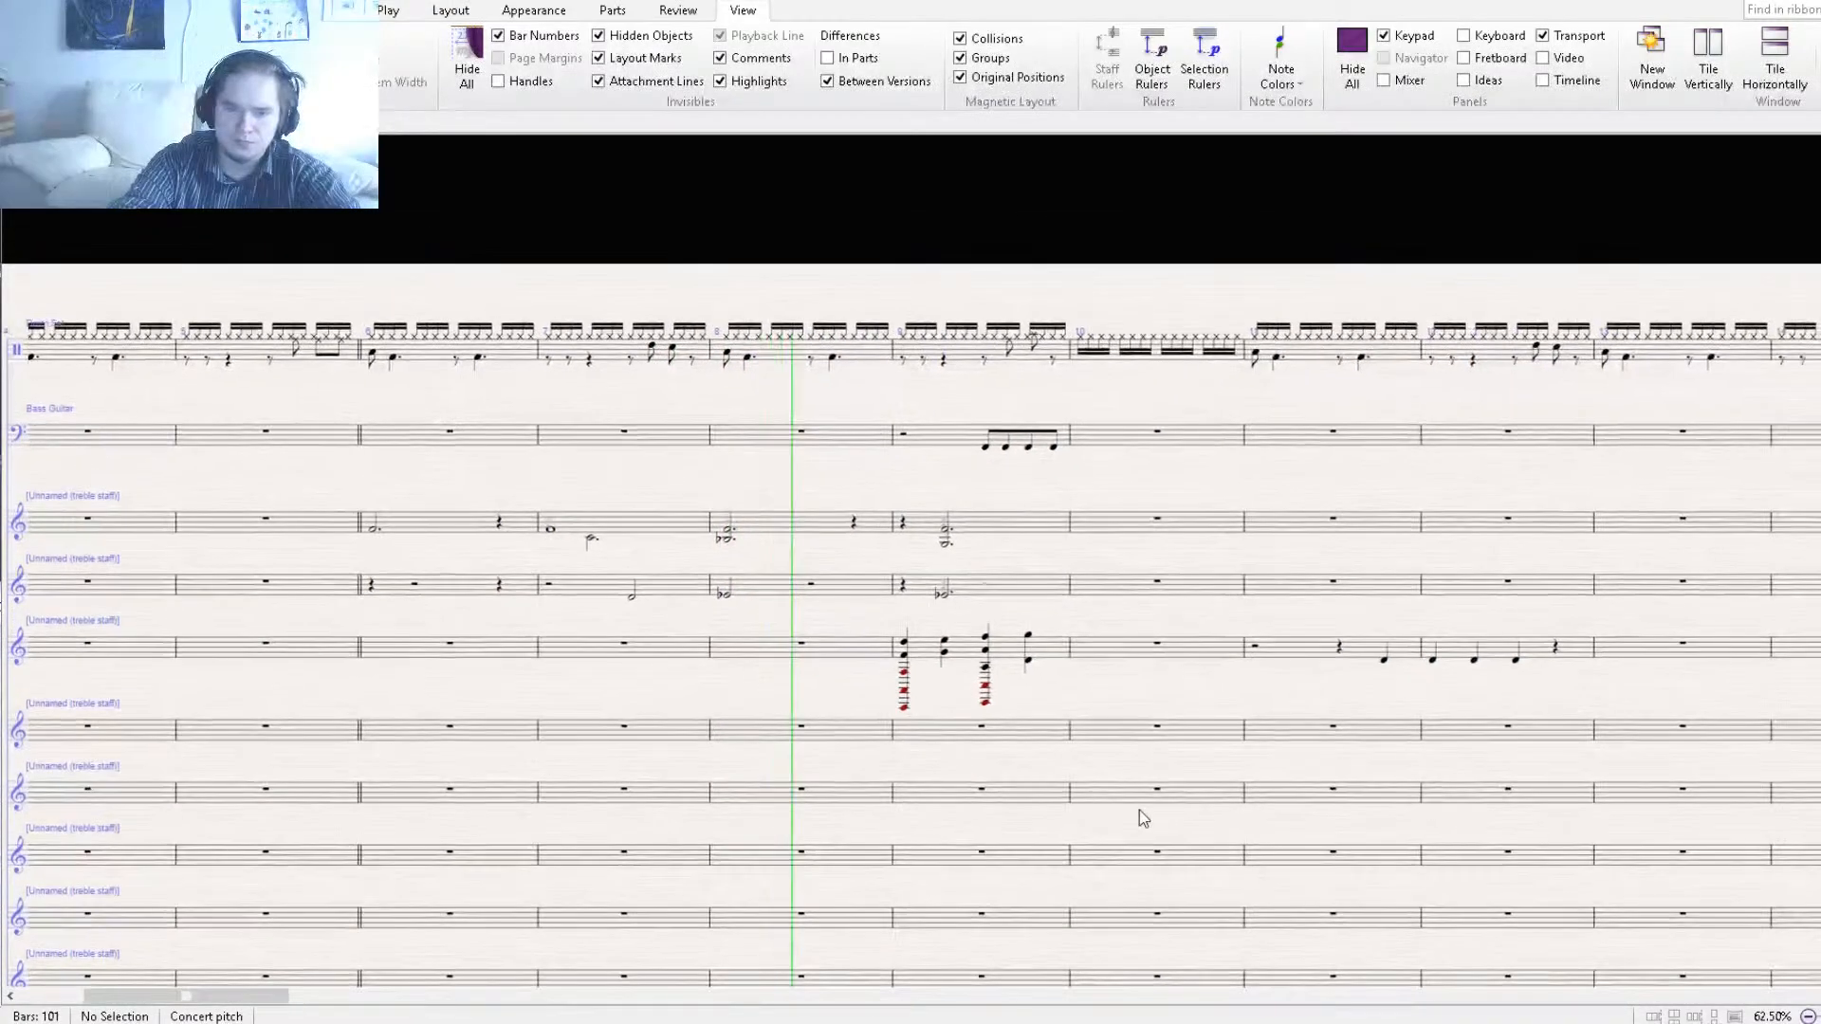
{"action": "left_click_drag", "start_coordinate": [1243, 821], "coordinate": [1176, 830]}
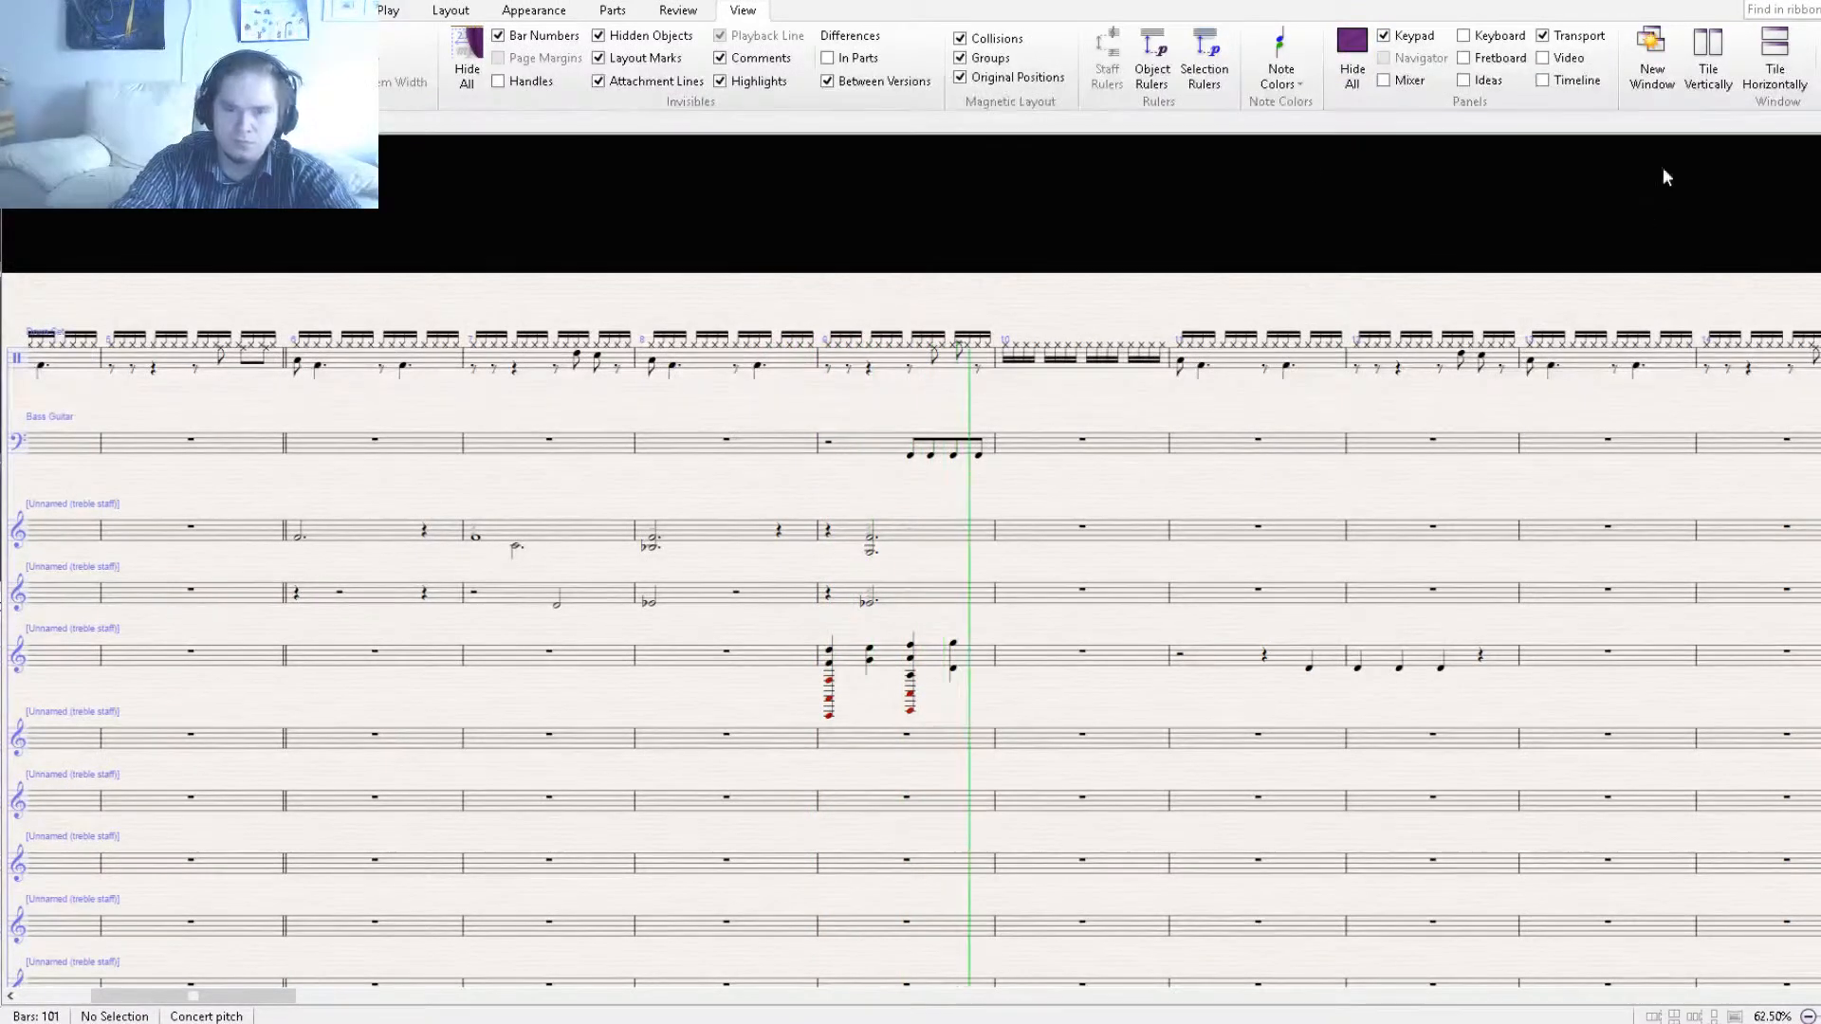
Delete the third treble staff's chords on beats 2, 3 and 4 of bar 9.
{"action": "scroll", "coordinate": [1036, 578], "scroll_direction": "up", "scroll_amount": 2}
{"action": "left_click", "coordinate": [809, 720]}
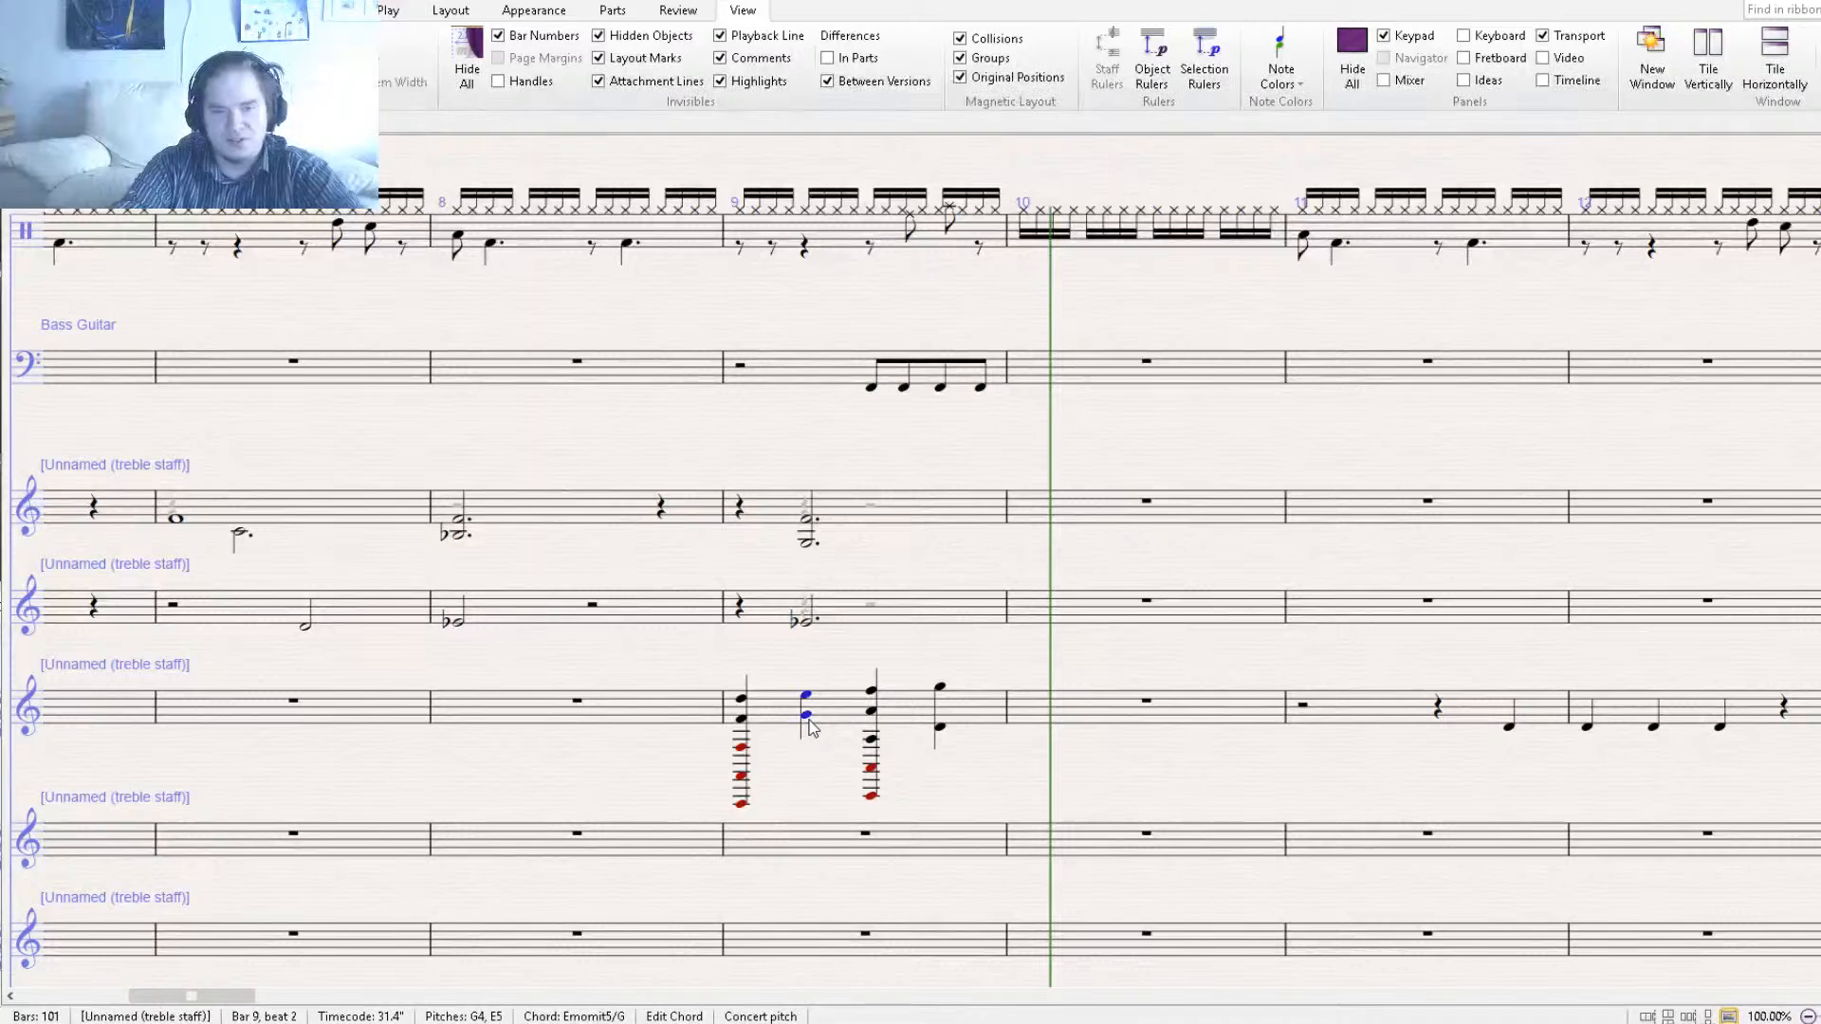
{"action": "key", "text": "Delete"}
{"action": "double_click", "coordinate": [872, 714]}
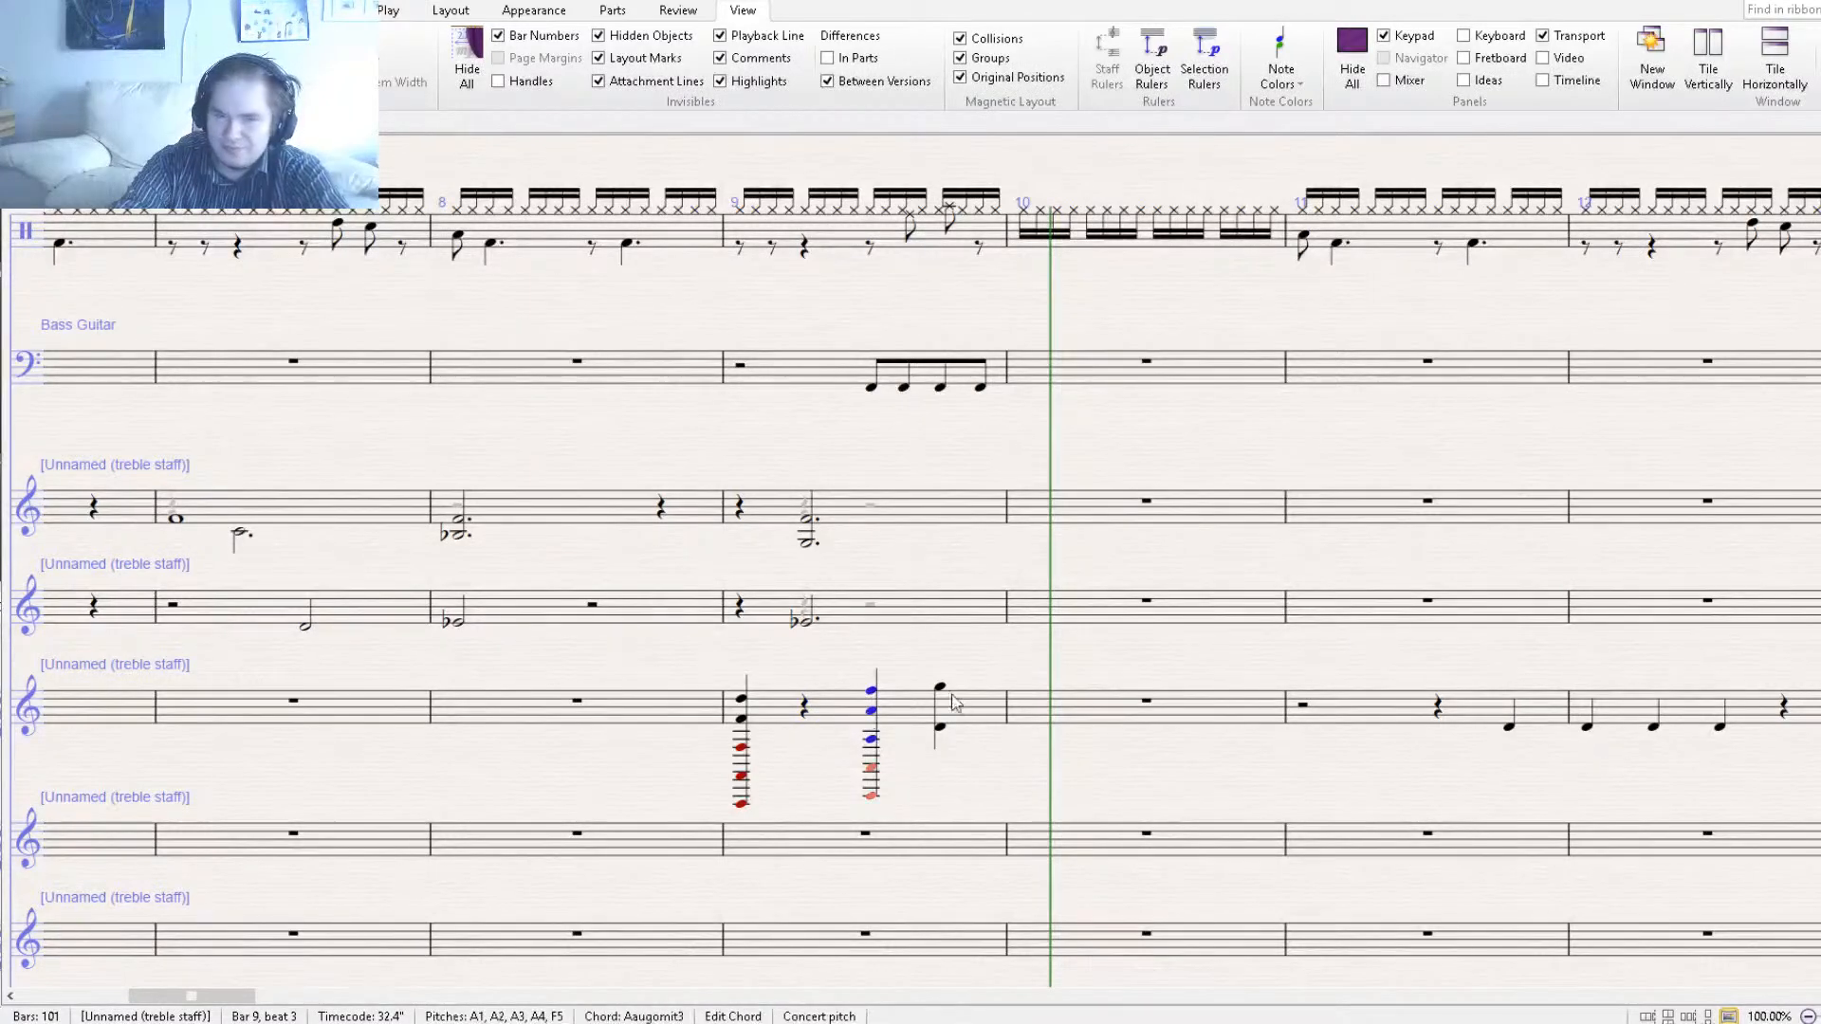
{"action": "key", "text": "Delete"}
{"action": "double_click", "coordinate": [941, 688]}
{"action": "key", "text": "Delete"}
Turn the third treble staff's bar 9 beat 1 chord into a half note and copy it to beat 3 with the top note one step lower.
{"action": "double_click", "coordinate": [741, 719]}
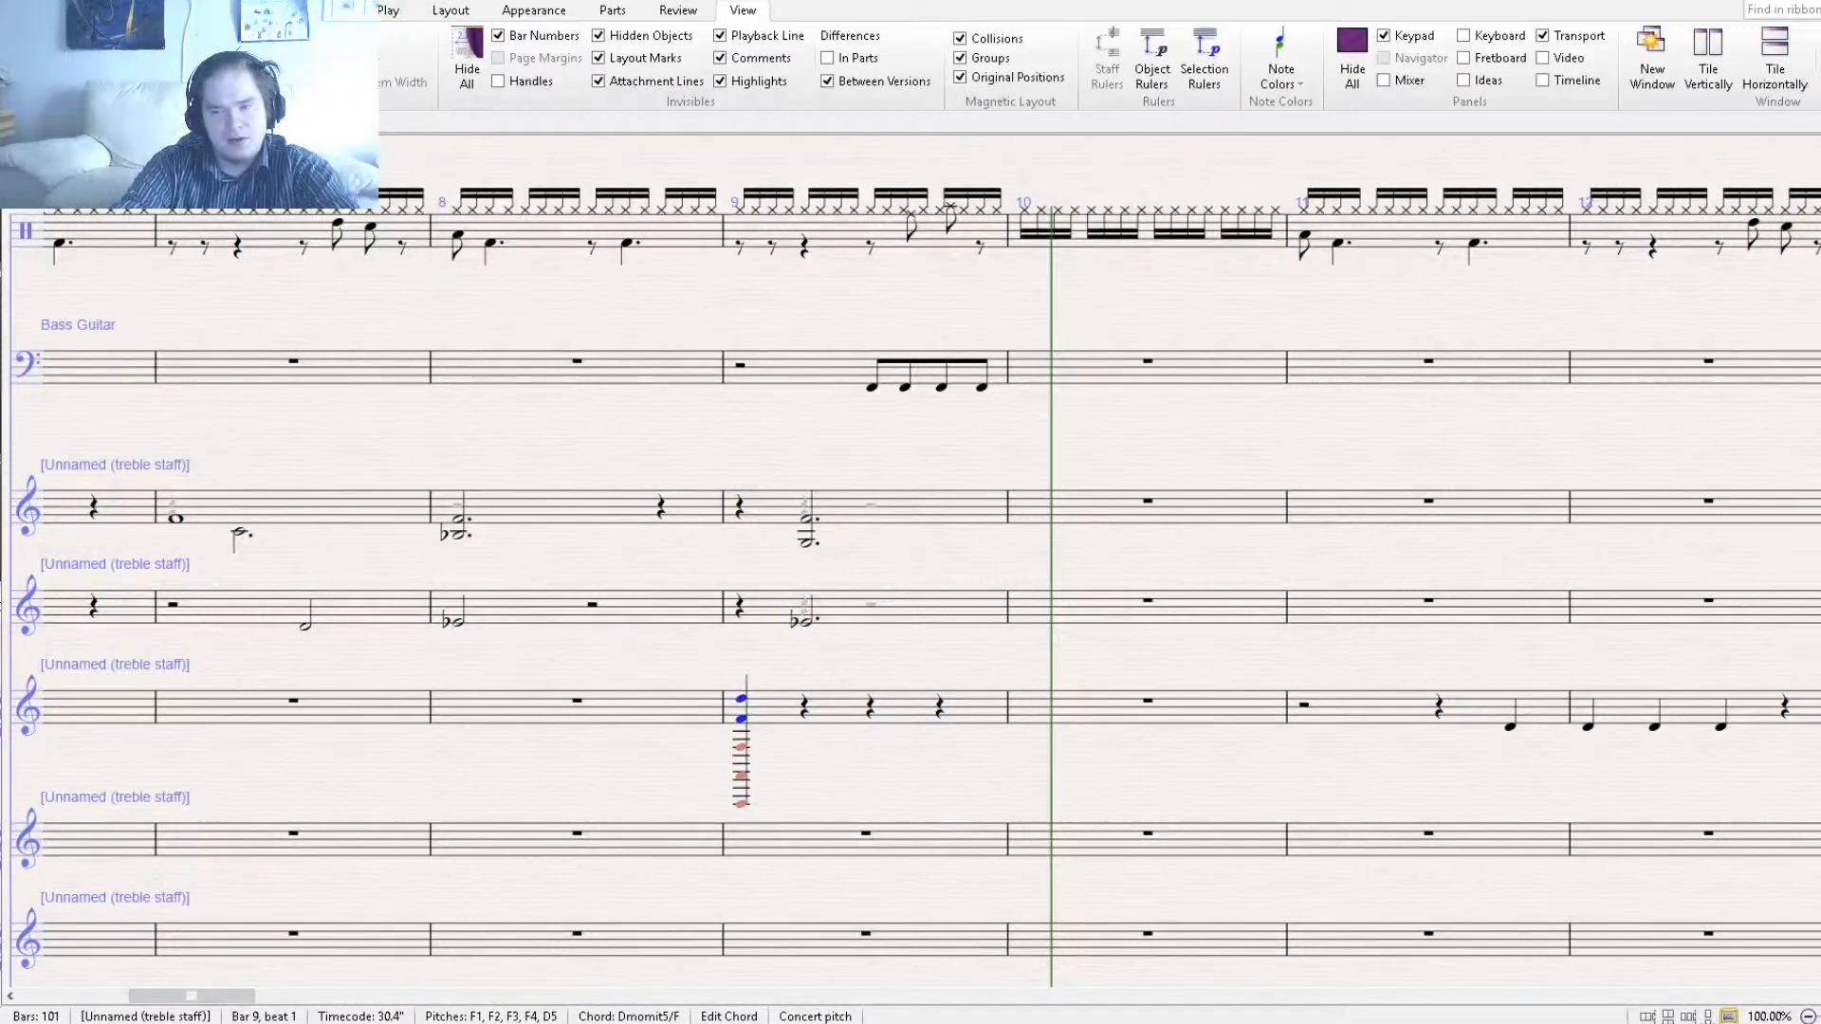
{"action": "key", "text": "5"}
{"action": "double_click", "coordinate": [741, 721]}
{"action": "left_click", "coordinate": [874, 714], "text": "alt"}
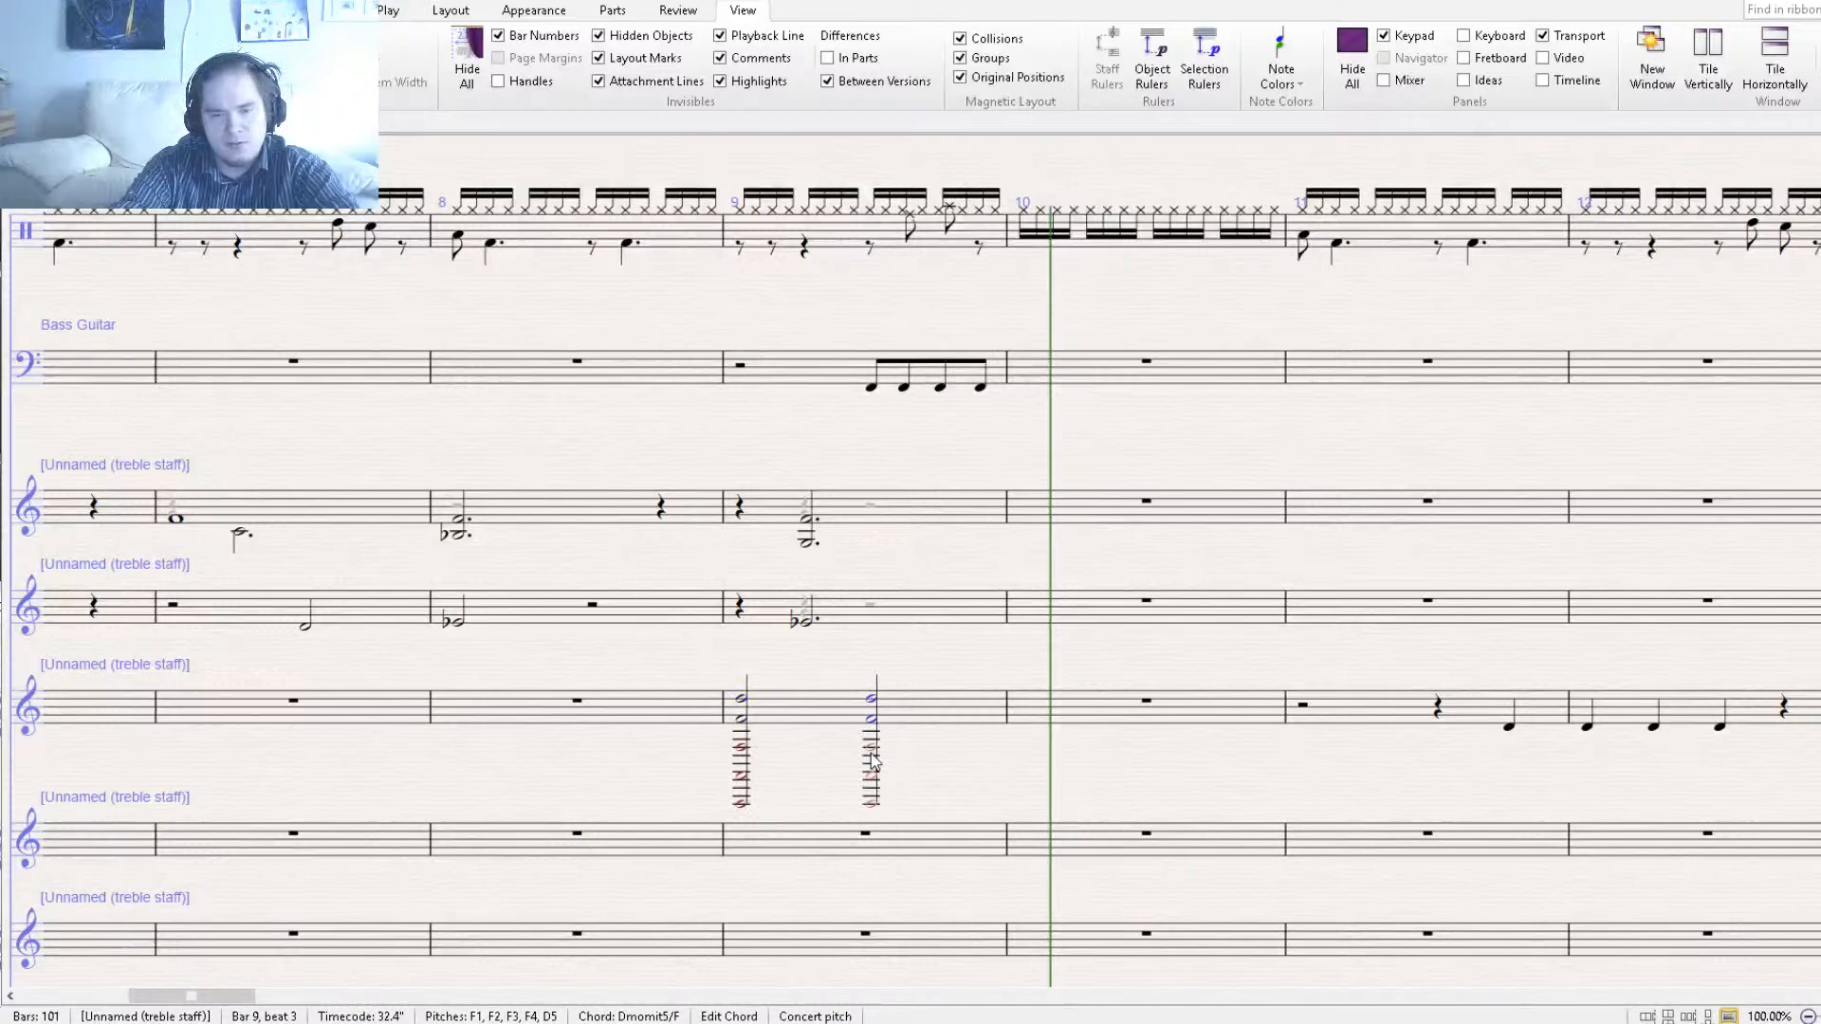
{"action": "left_click", "coordinate": [872, 701]}
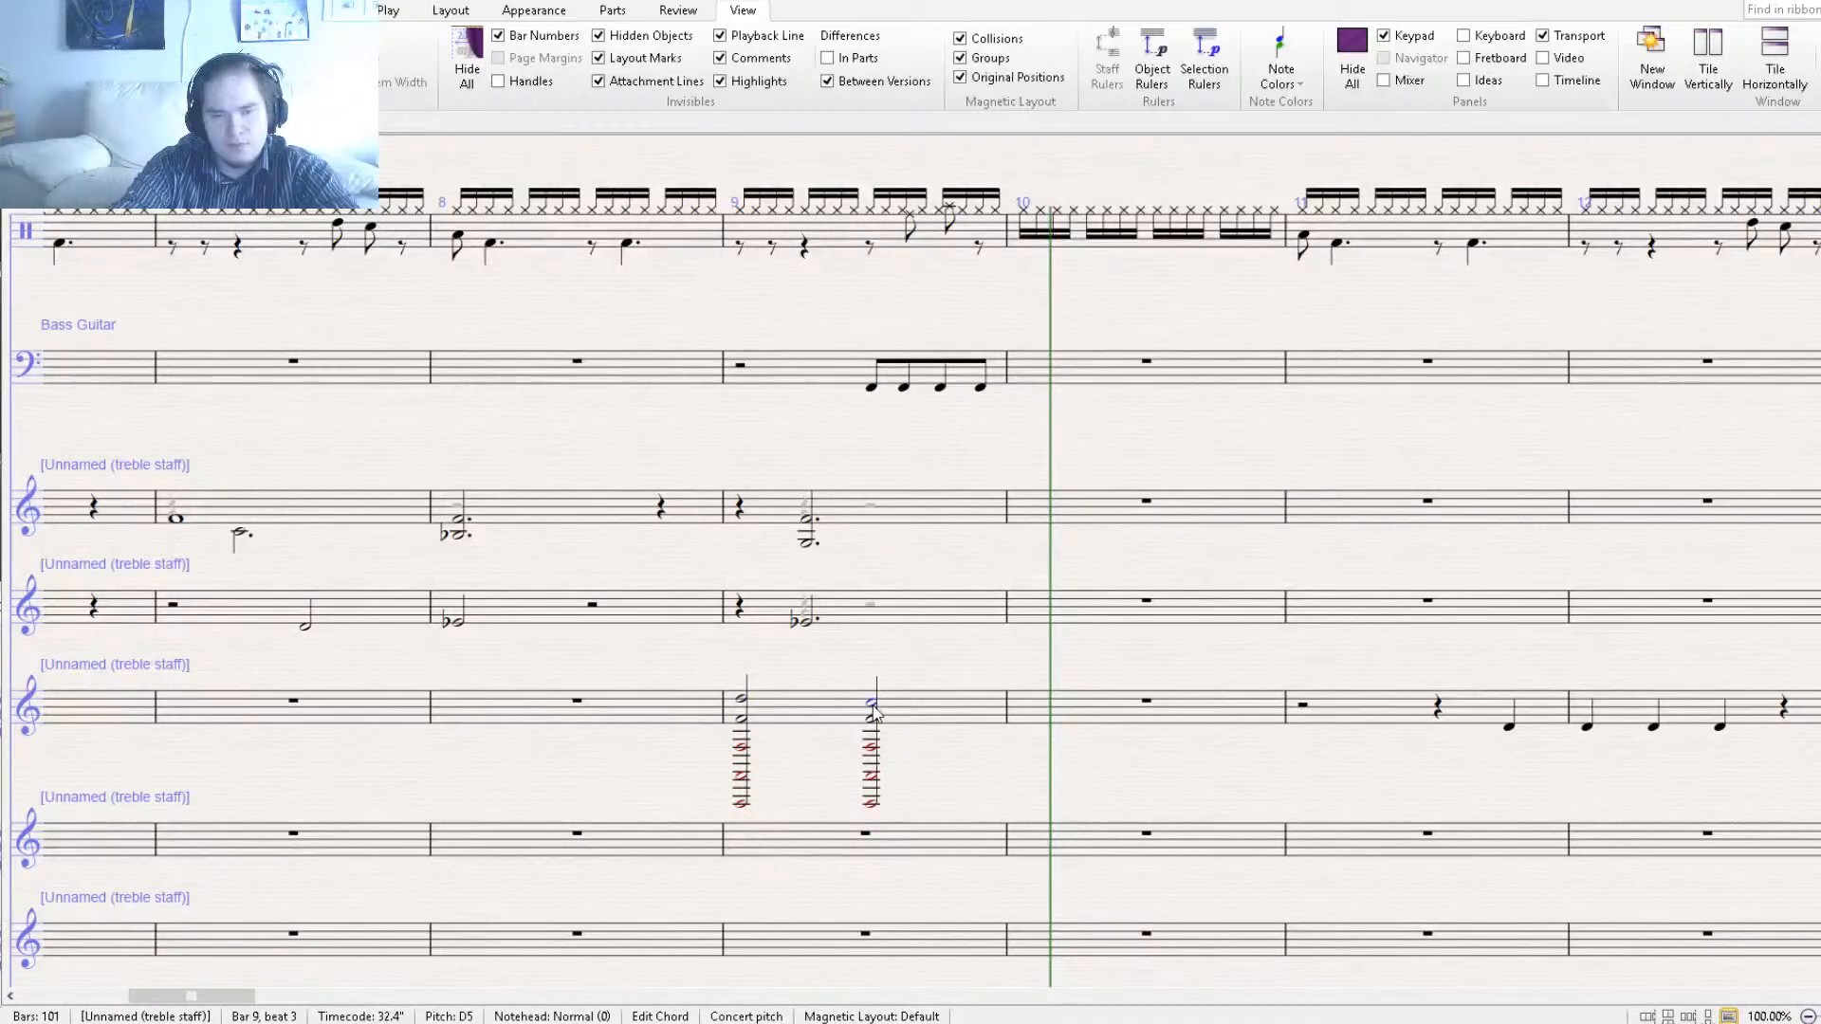
{"action": "left_click", "coordinate": [852, 779]}
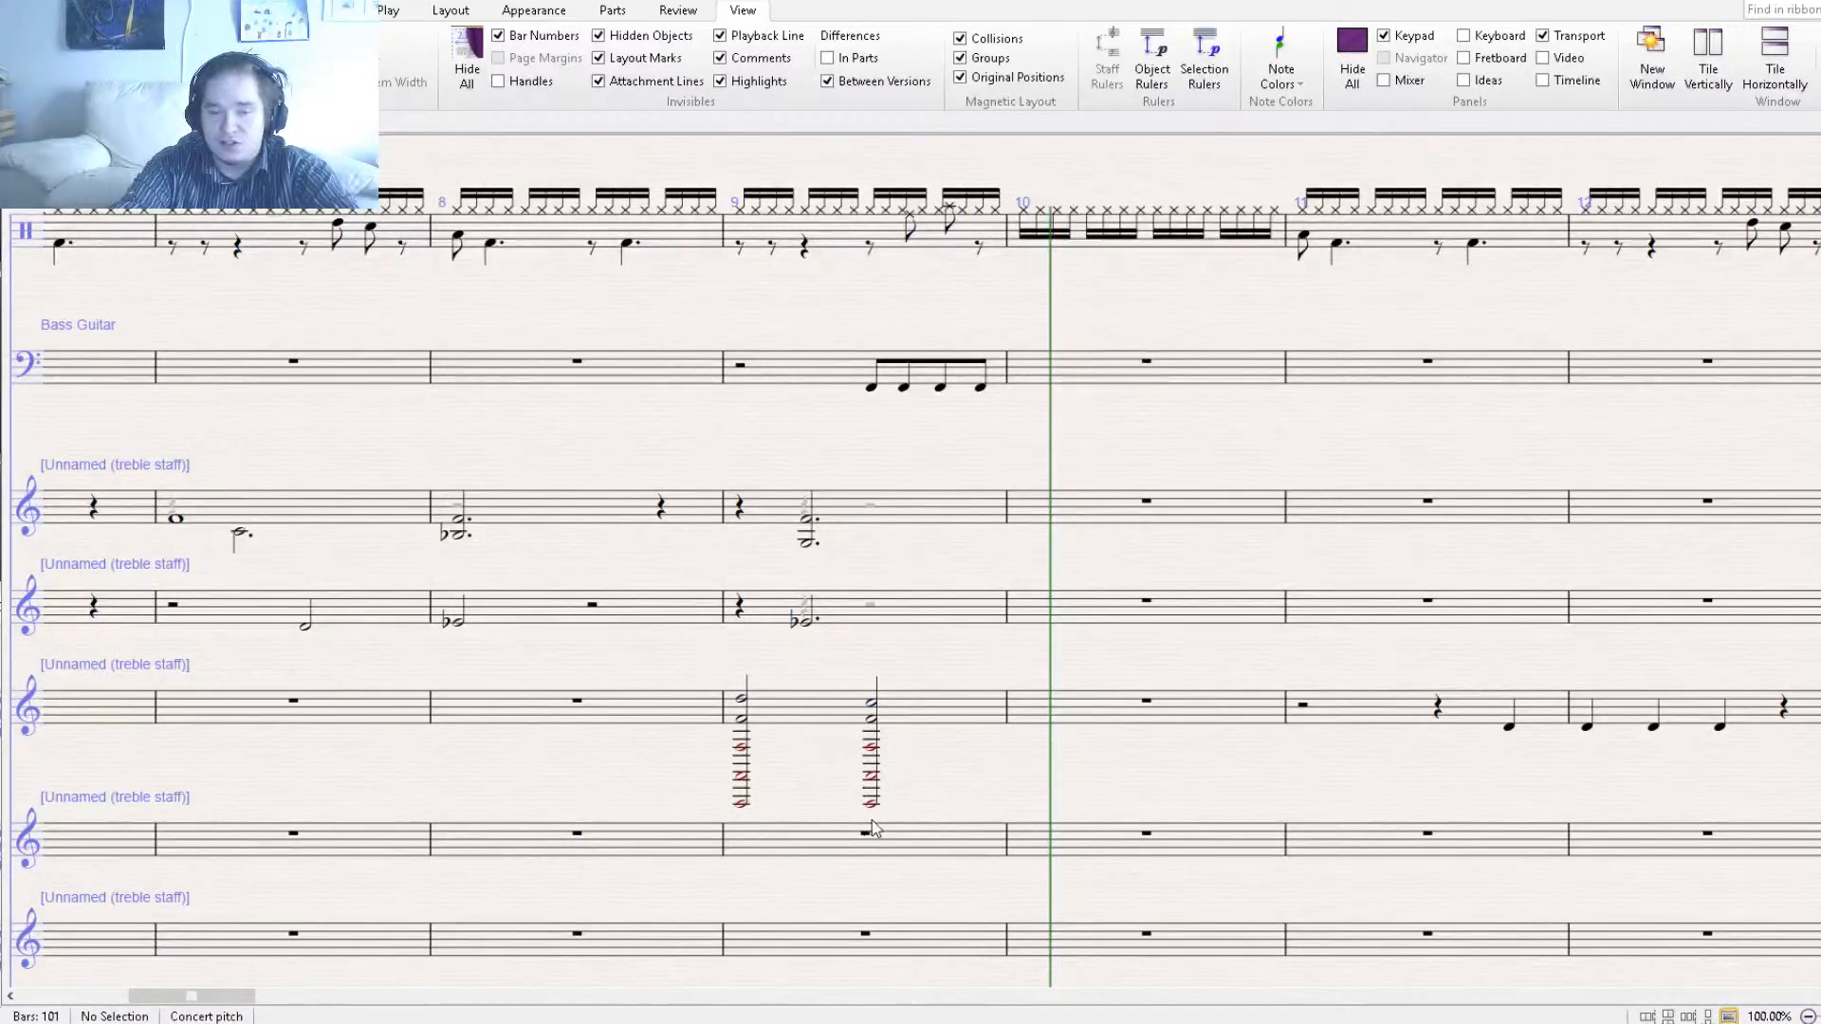
Rewind and play back into bar 10 to hear the two half-note chords in bar 9.
{"action": "key", "text": "["}
{"action": "key", "text": "space"}
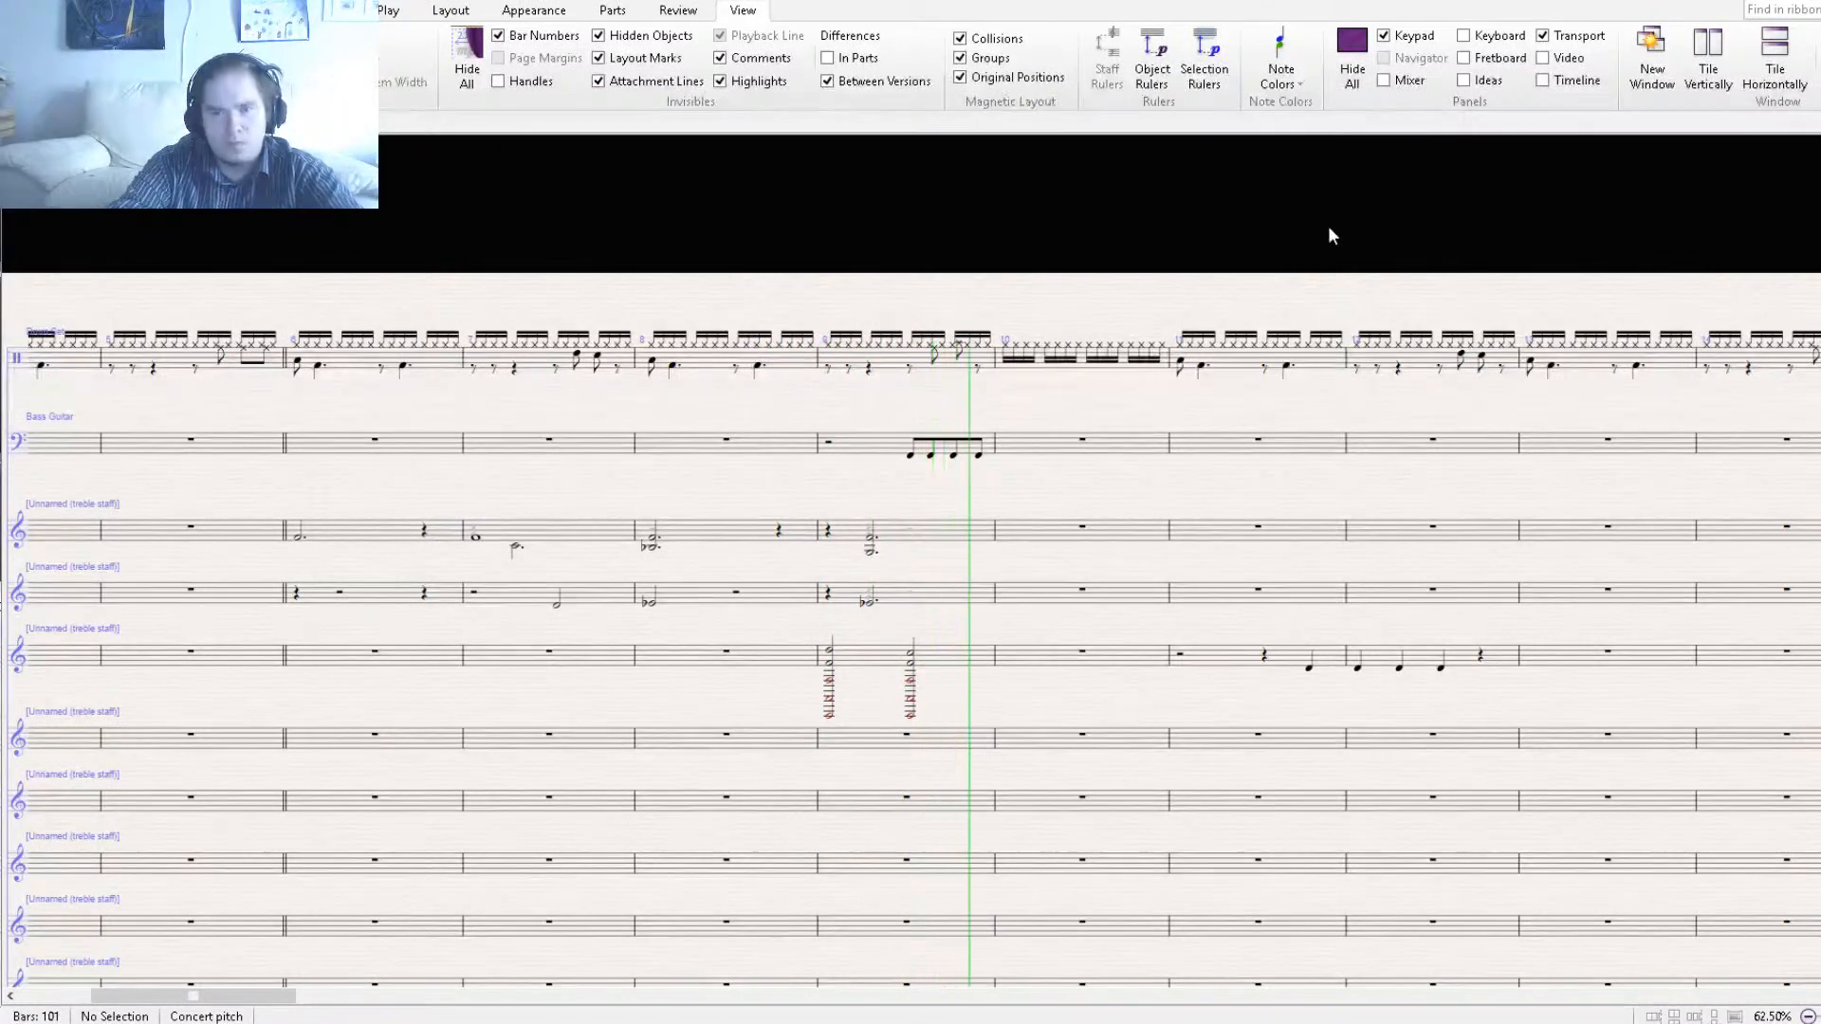
{"action": "key", "text": "space"}
Copy the drum set's eighth-note cross hit on beat 4 of bar 9 onto the rest at beat 4.5.
{"action": "scroll", "coordinate": [991, 460], "scroll_direction": "up", "scroll_amount": 2}
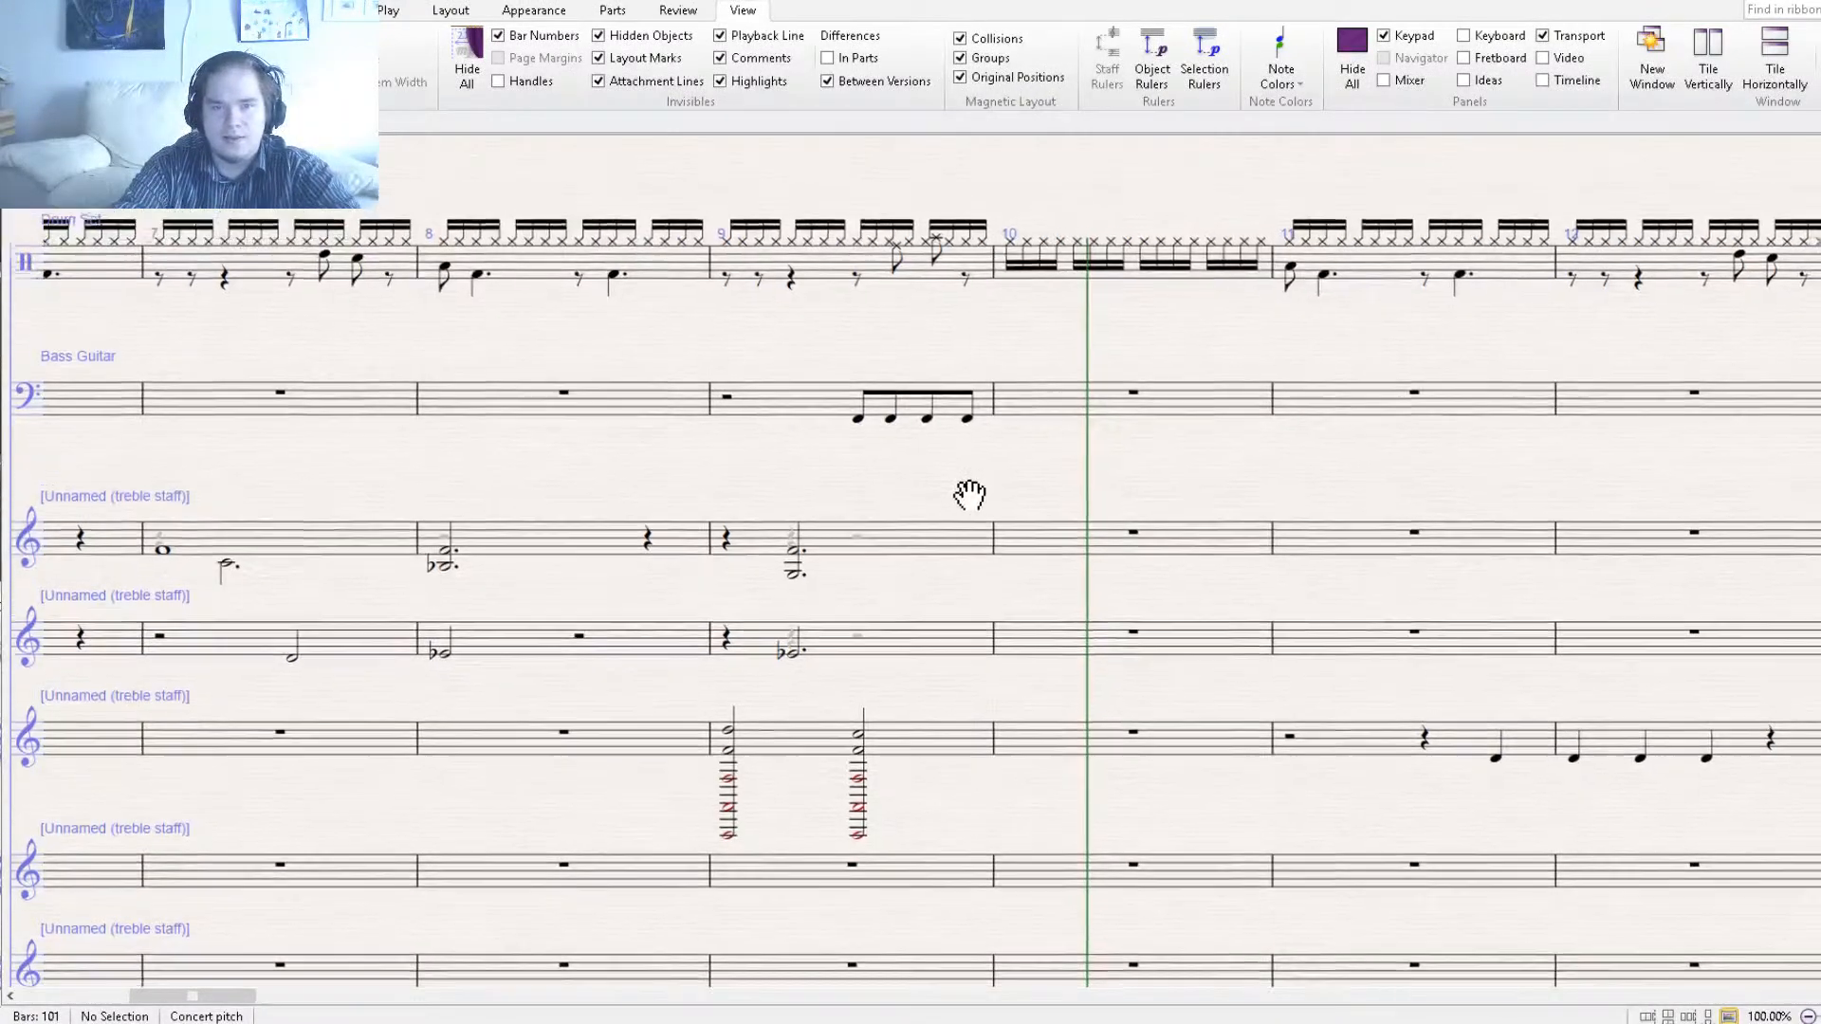
{"action": "left_click", "coordinate": [931, 272]}
{"action": "key", "text": "ctrl+c"}
{"action": "left_click", "coordinate": [961, 308]}
{"action": "key", "text": "ctrl+v"}
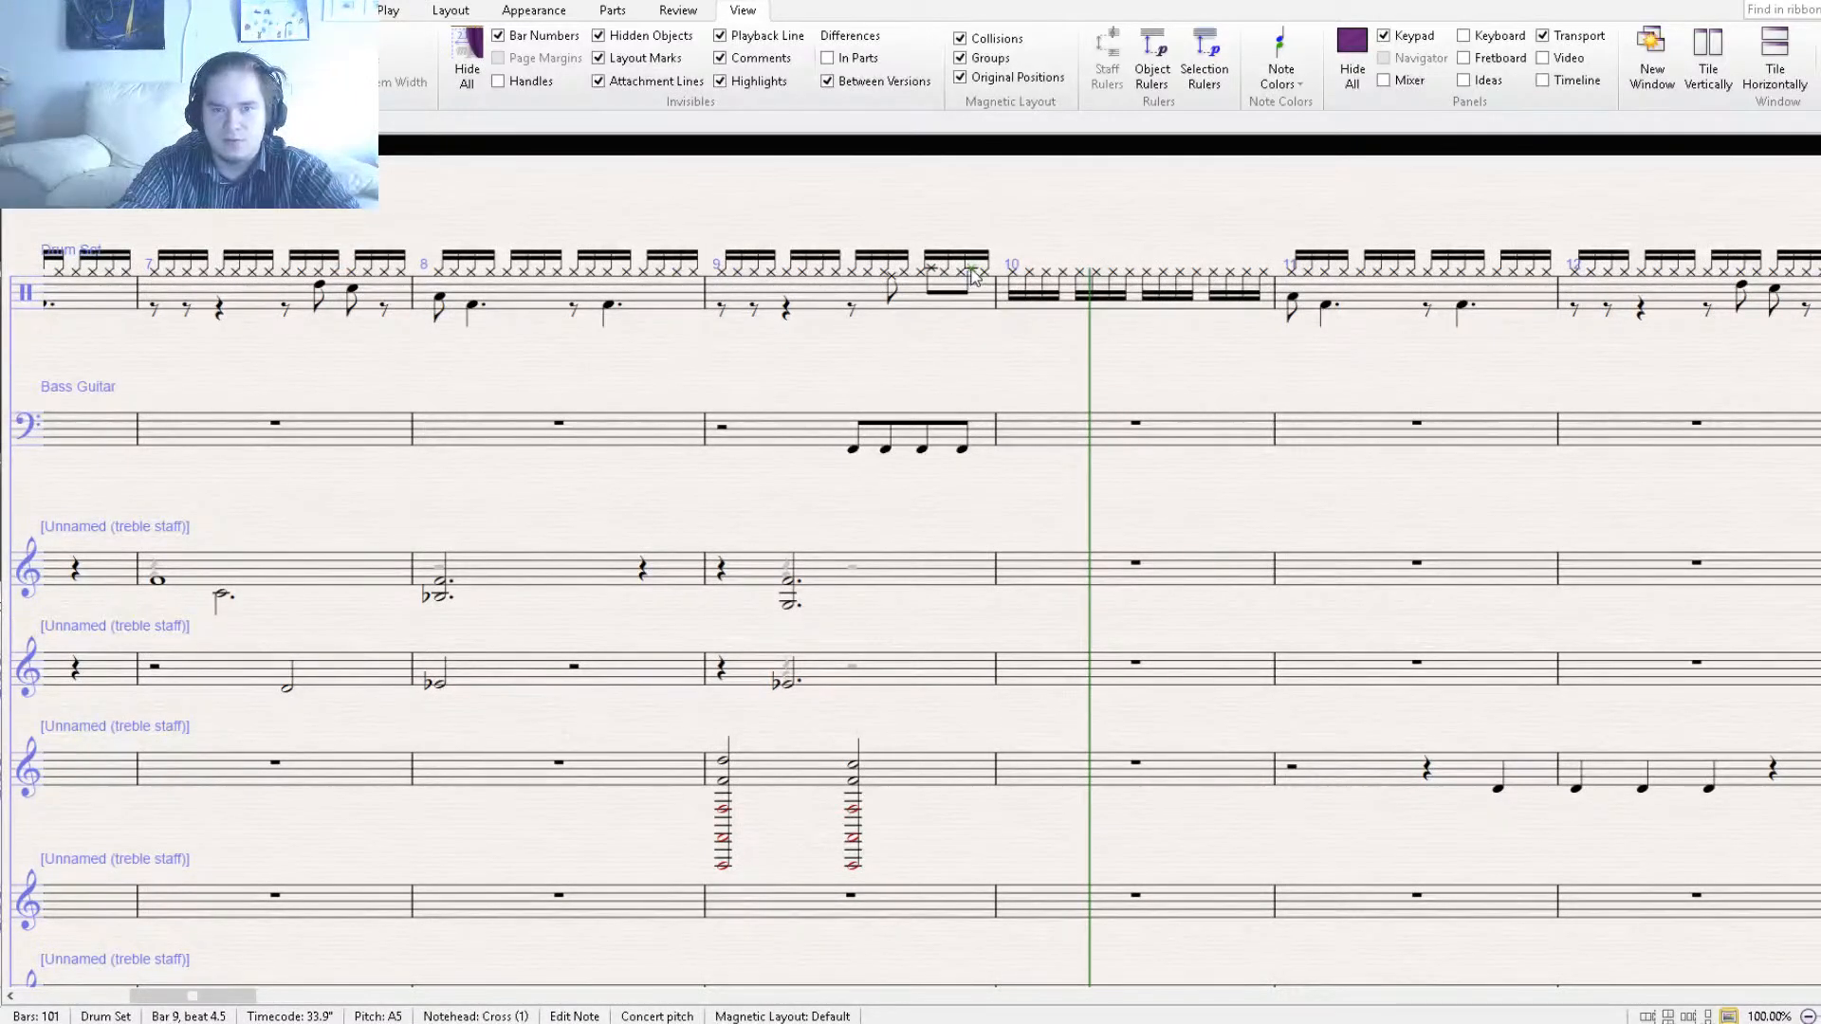
{"action": "left_click", "coordinate": [1076, 366]}
Copy a bass guitar eighth note from bar 9 to beat 1 of bar 10 and lower it to D1.
{"action": "left_click_drag", "start_coordinate": [1079, 361], "coordinate": [1008, 477]}
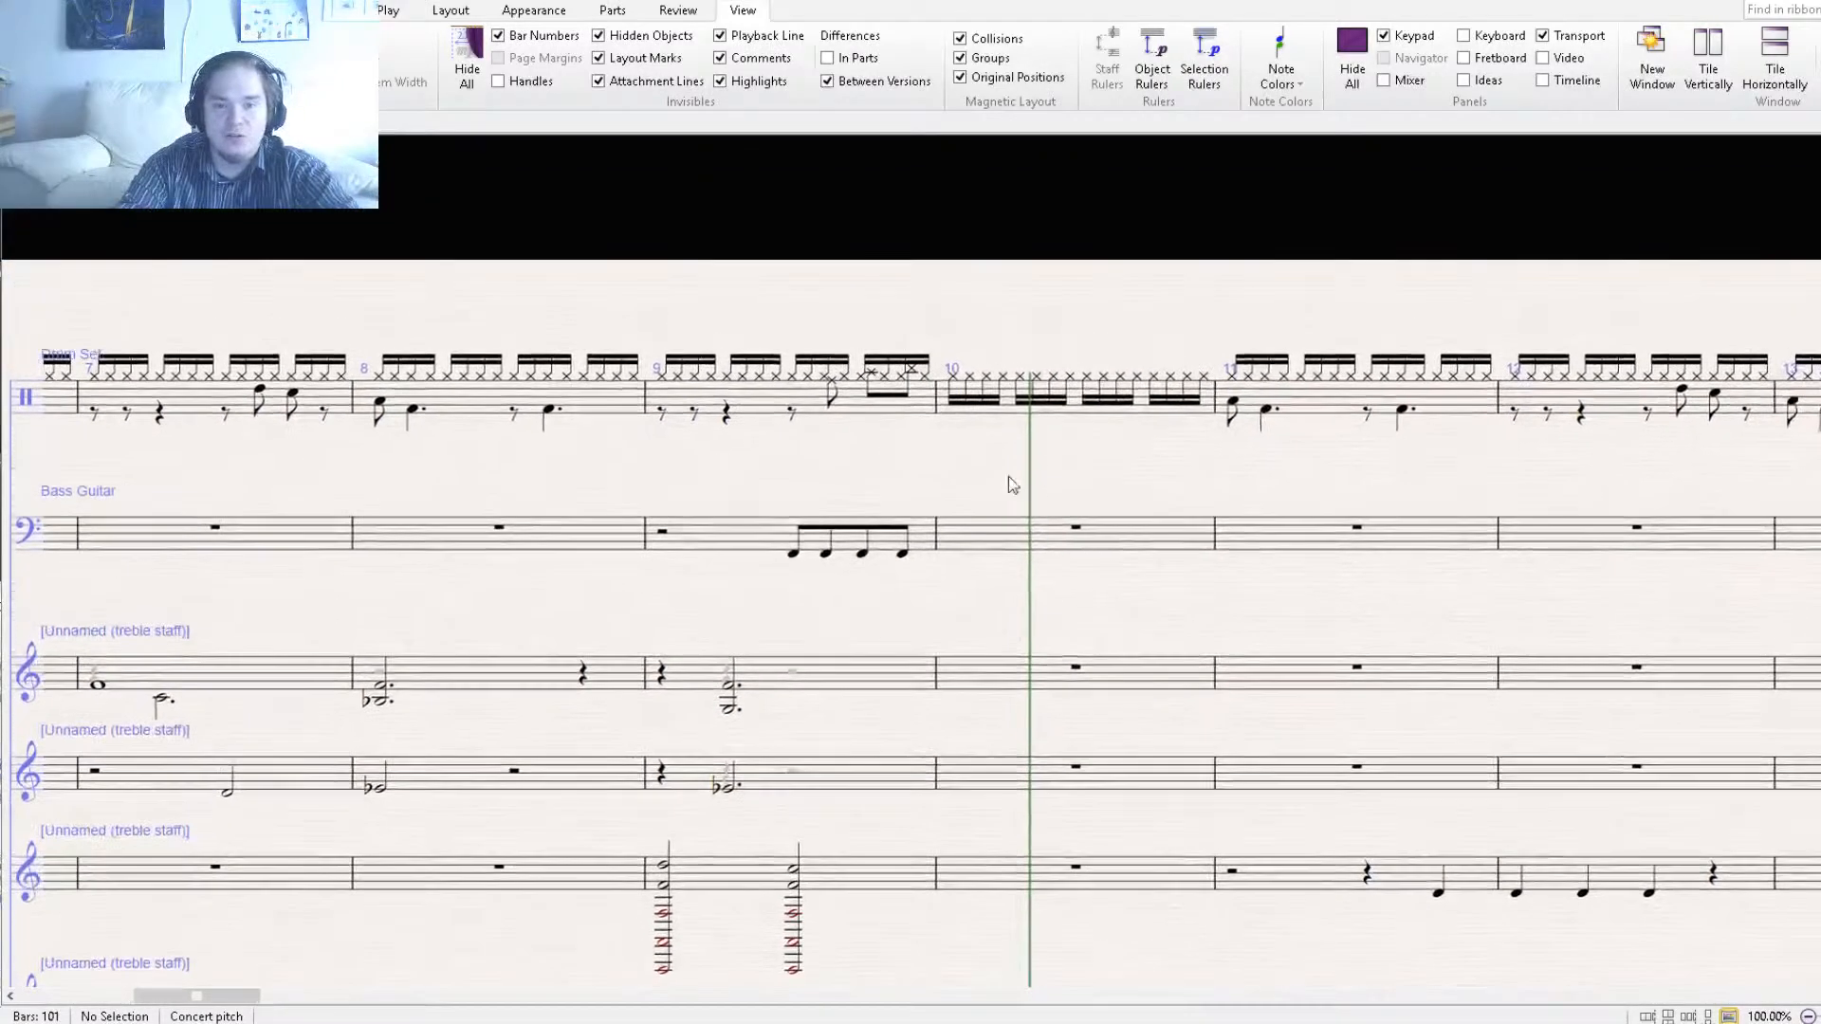
{"action": "left_click", "coordinate": [797, 556]}
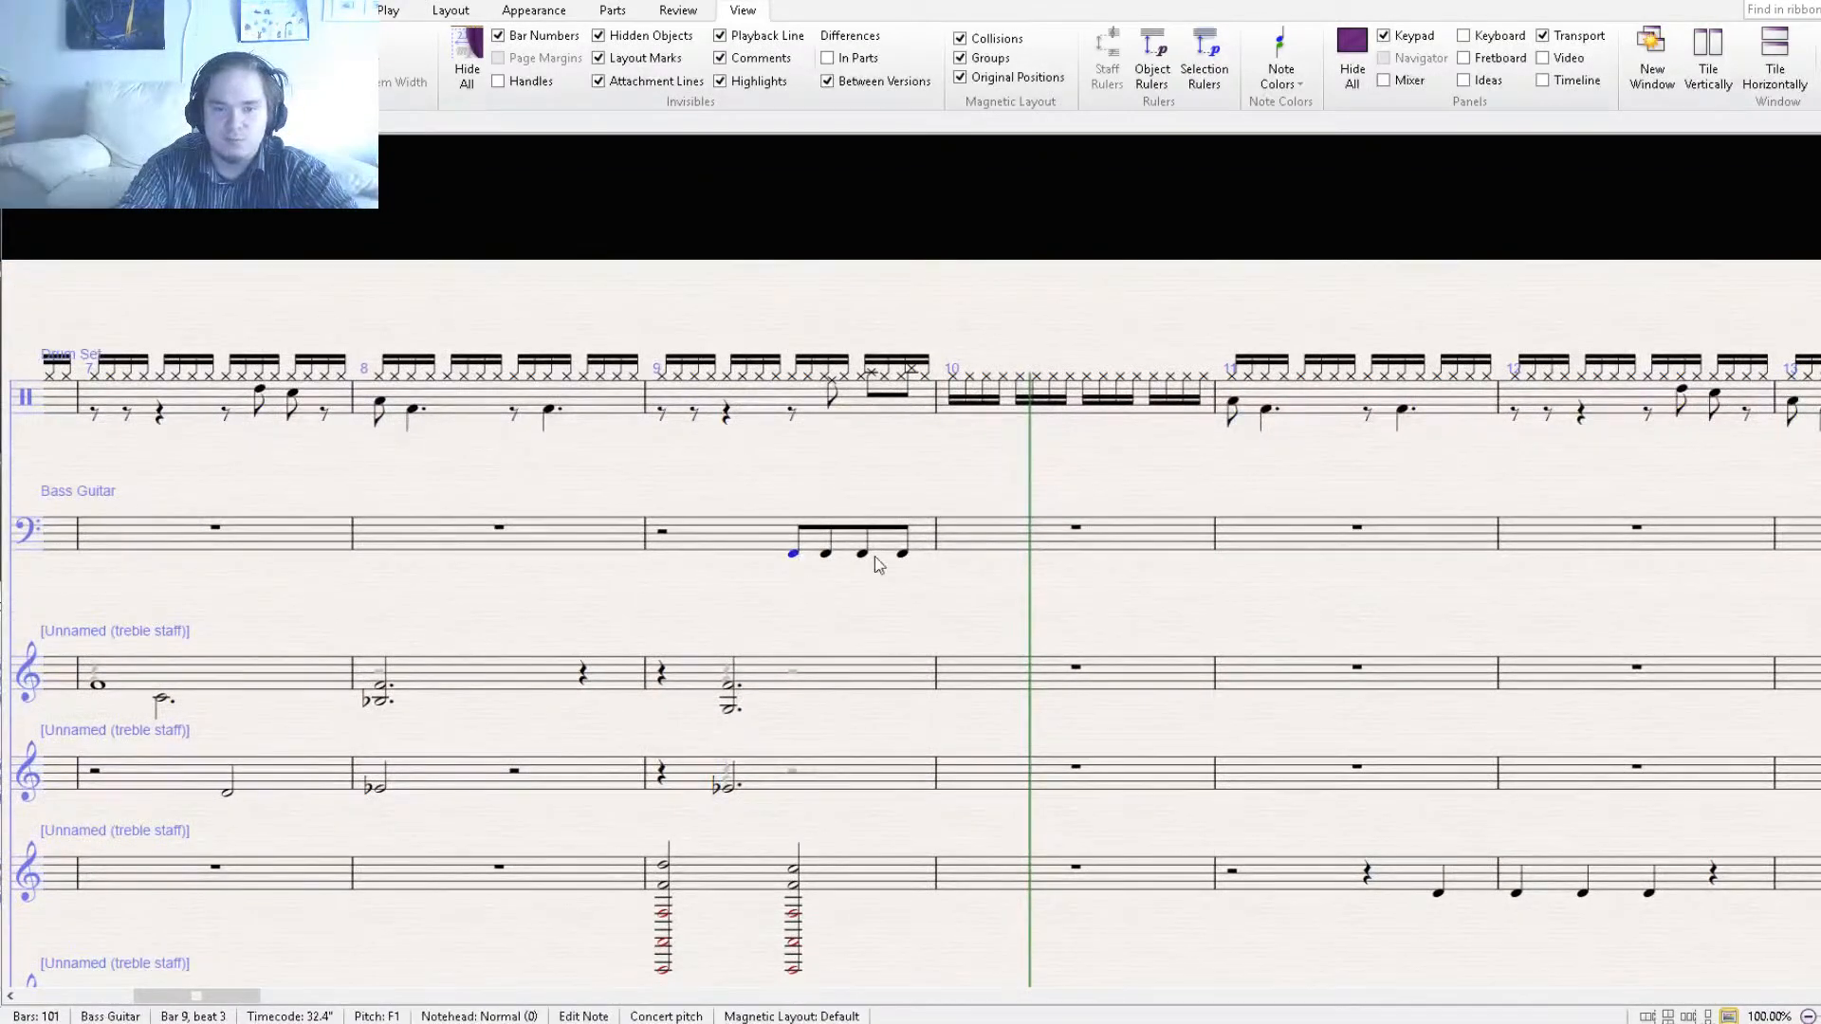
{"action": "left_click", "coordinate": [1003, 541]}
{"action": "key", "text": "Escape"}
{"action": "left_click", "coordinate": [947, 554]}
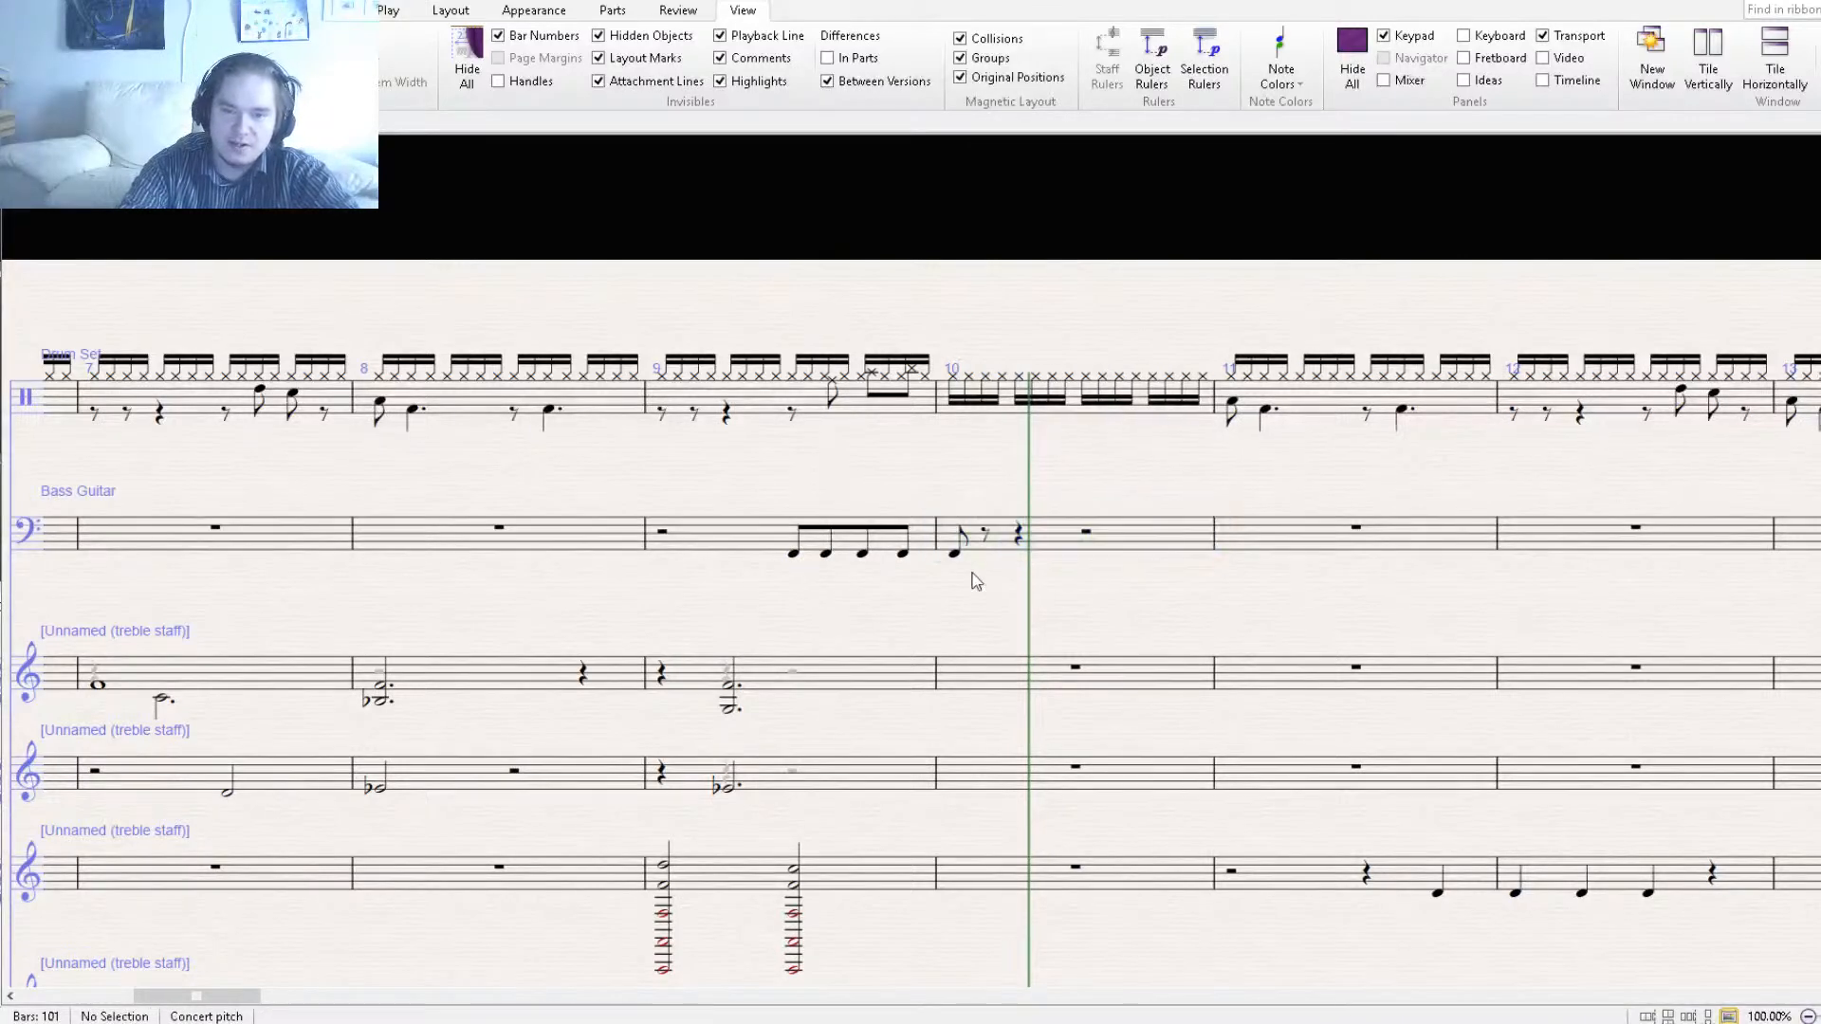
{"action": "left_click", "coordinate": [955, 558]}
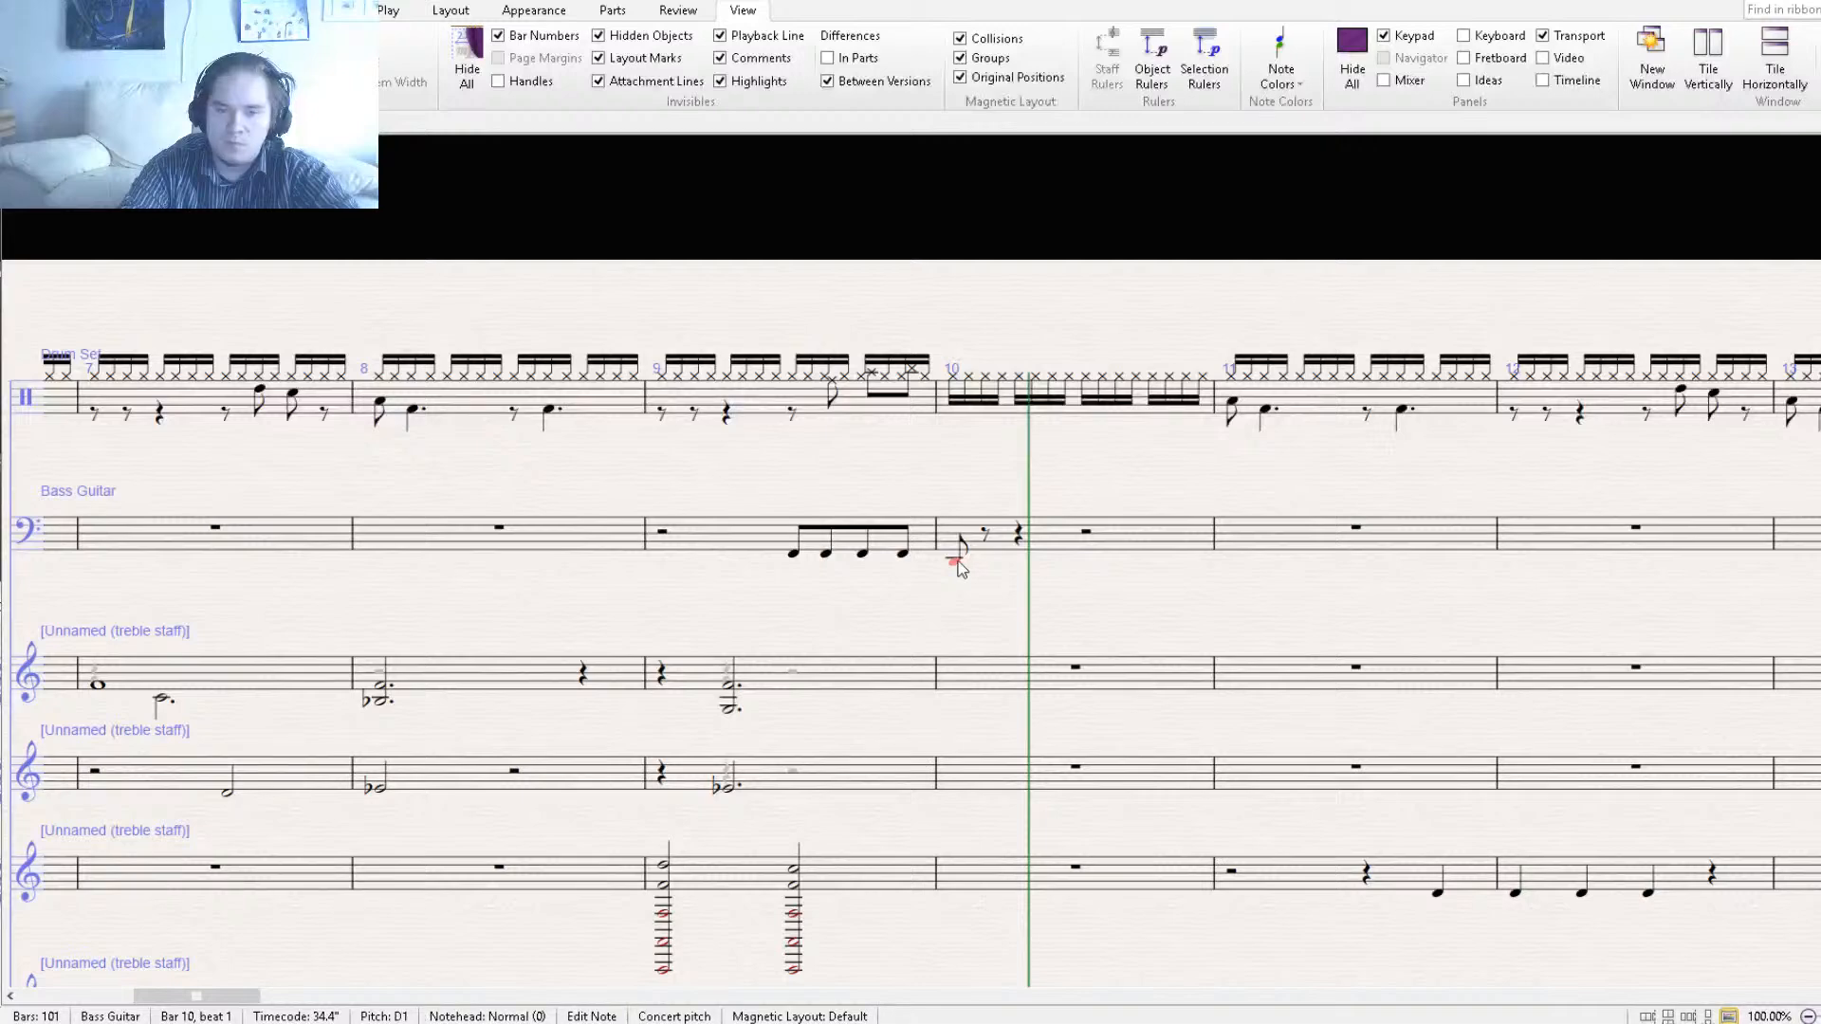
Continue the bass guitar in bar 10 with eighth notes F1 and G1 and a quarter note G1 on beat 2.5.
{"action": "left_click", "coordinate": [986, 562]}
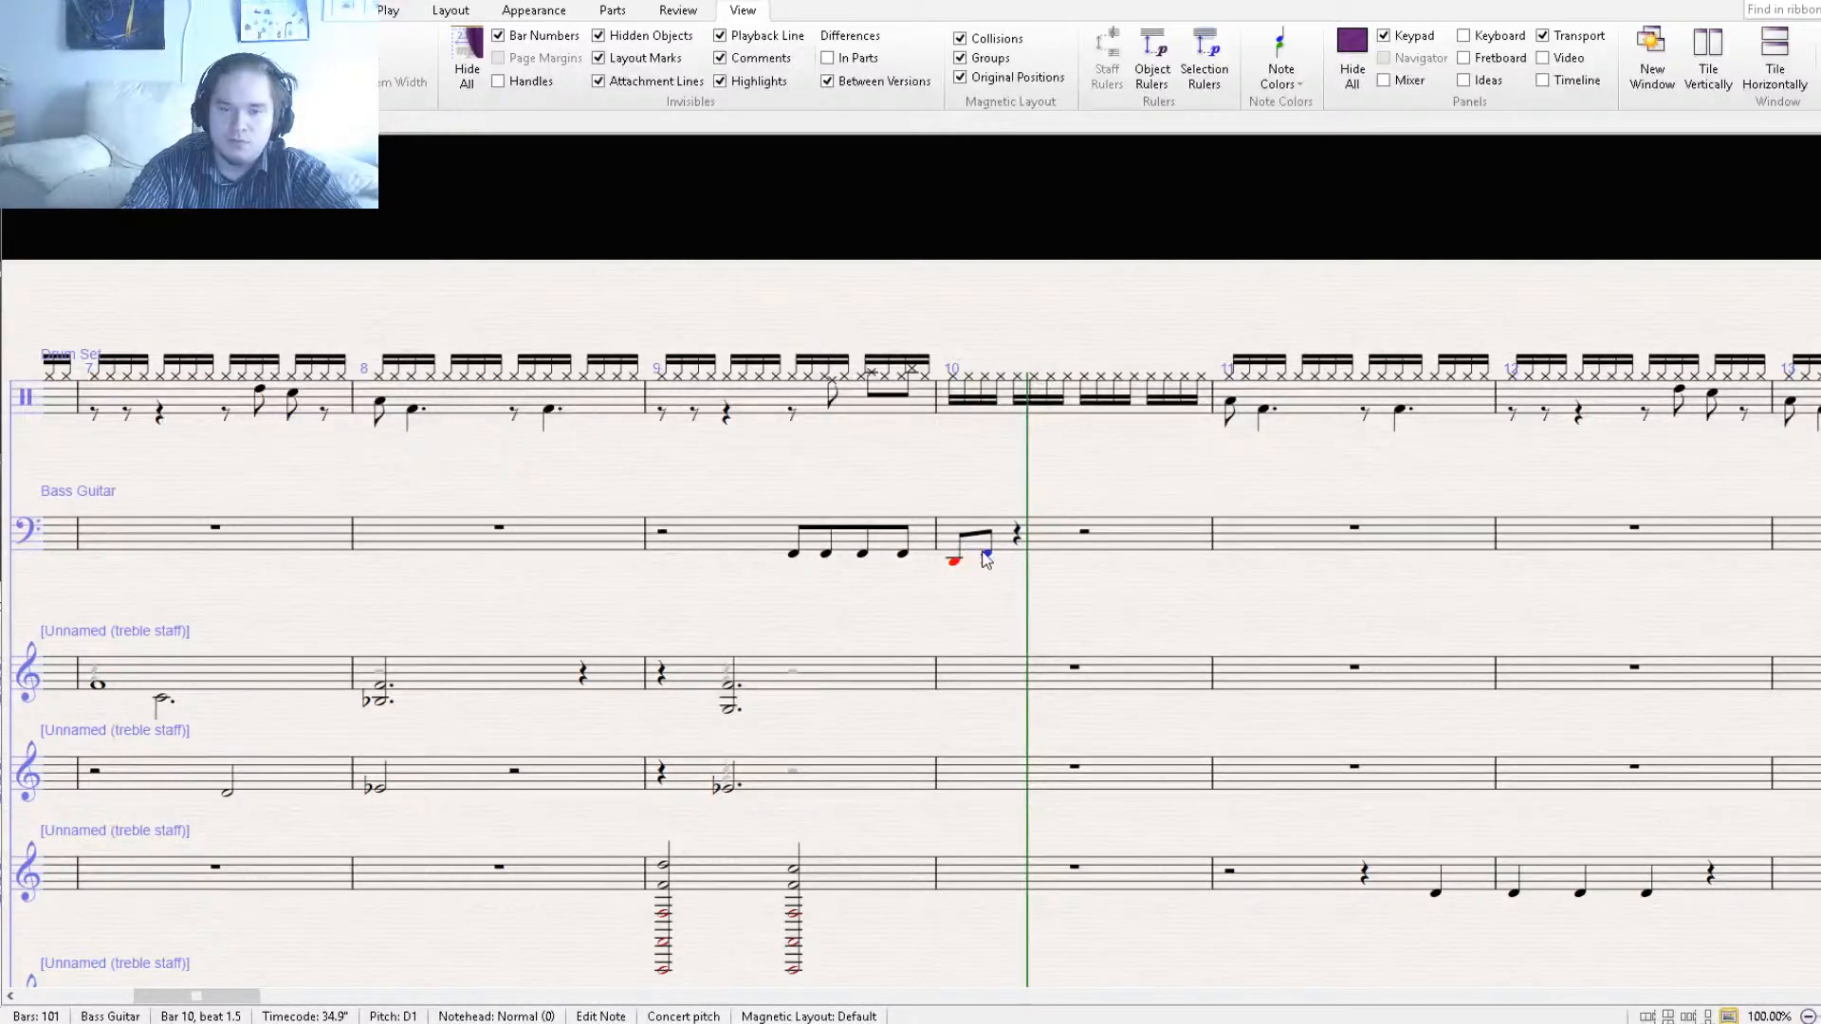
{"action": "left_click", "coordinate": [1020, 555]}
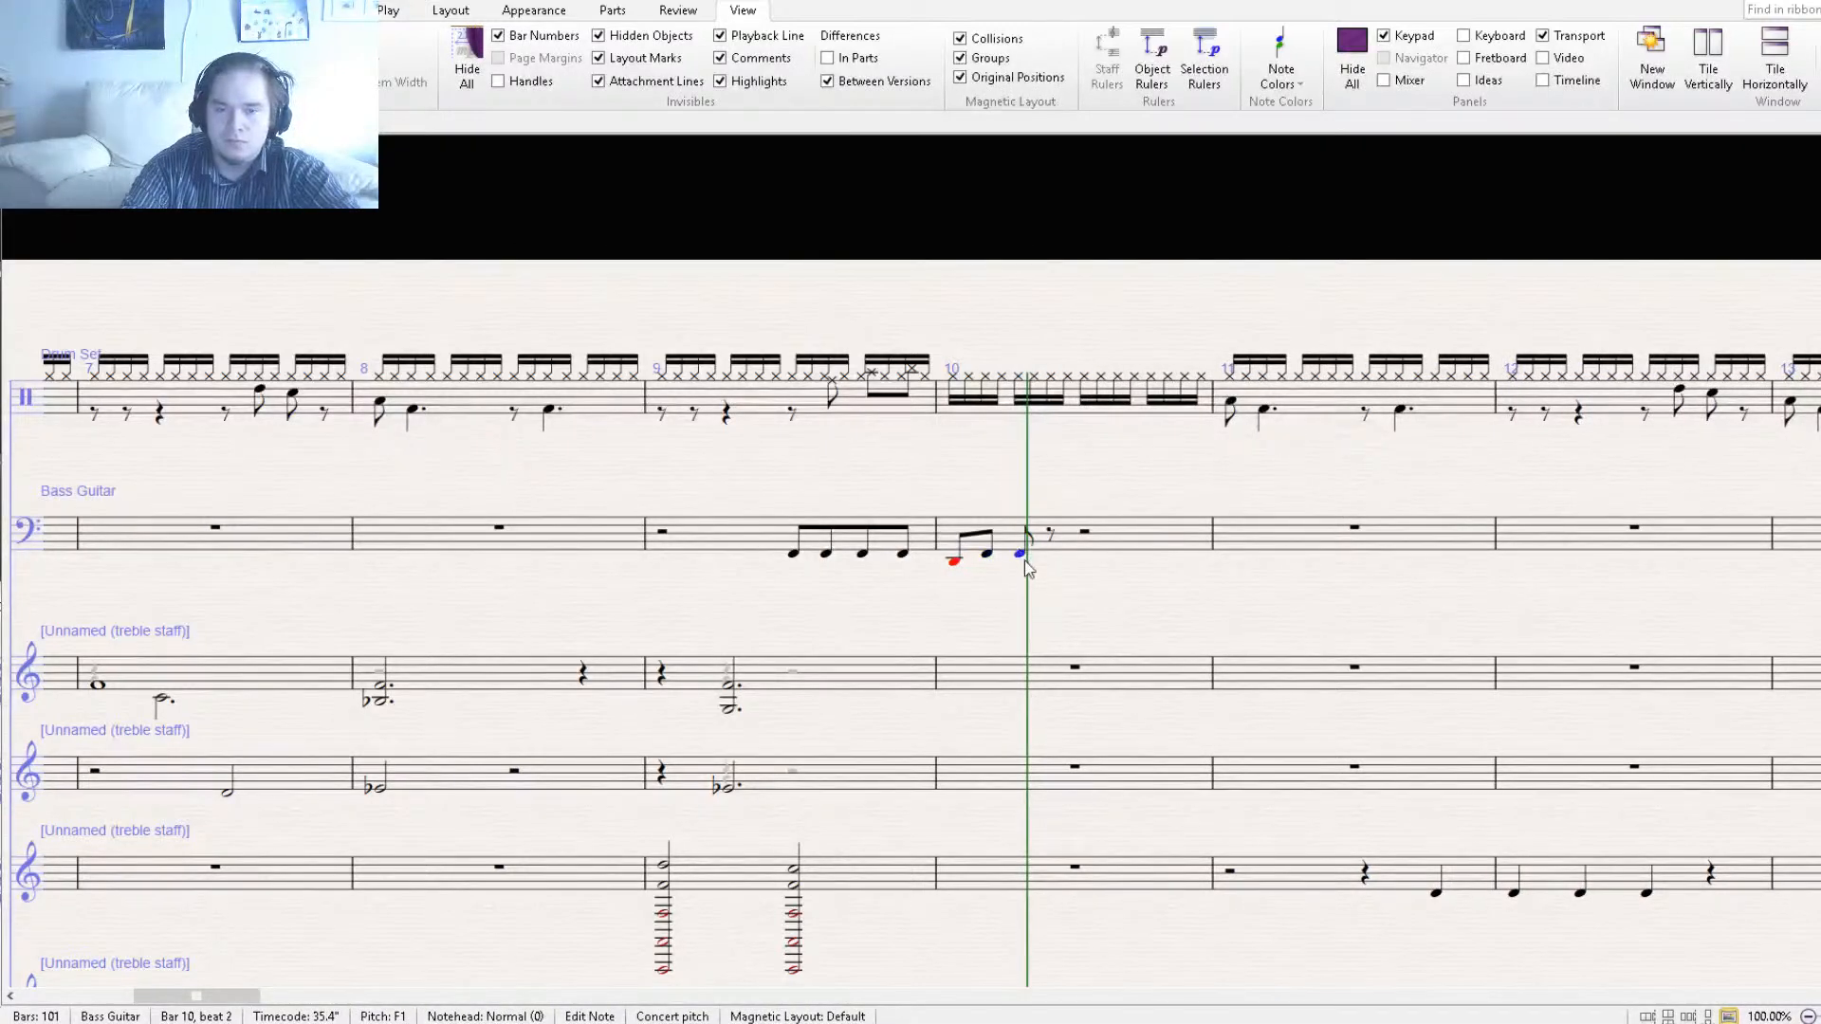
{"action": "left_click_drag", "start_coordinate": [1017, 556], "coordinate": [1013, 550]}
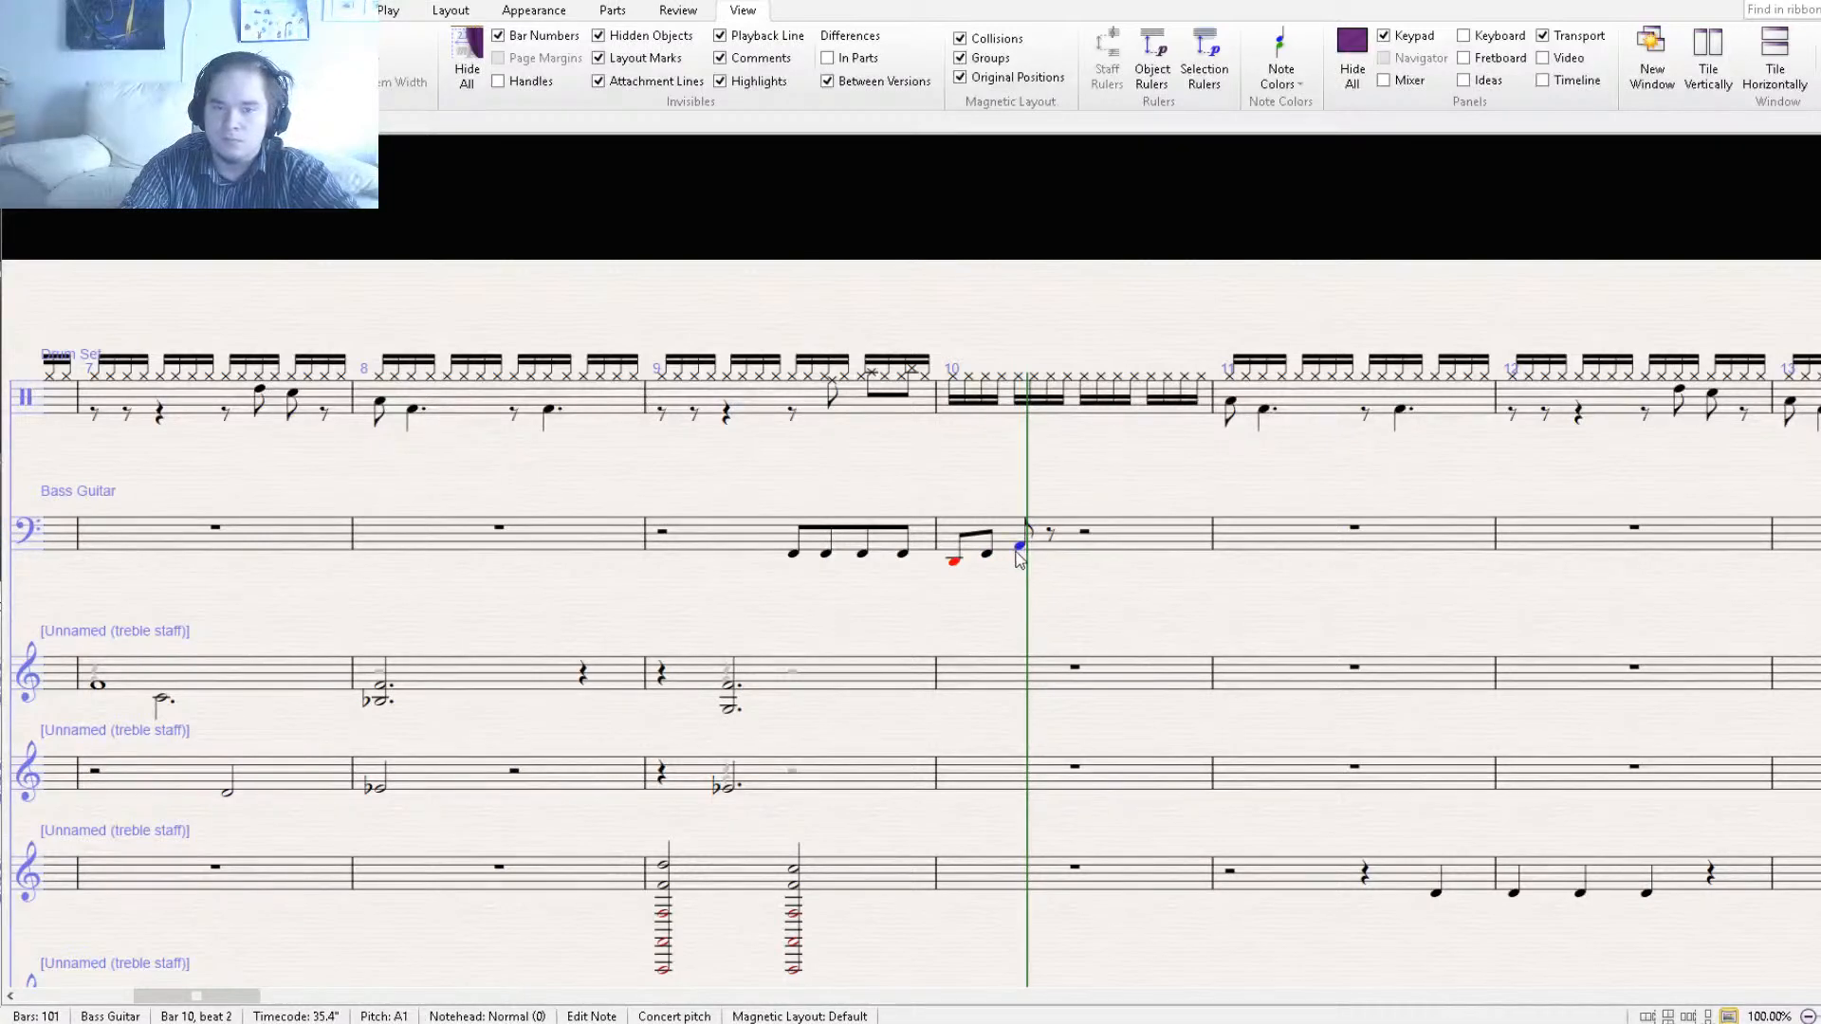
{"action": "left_click", "coordinate": [1051, 546]}
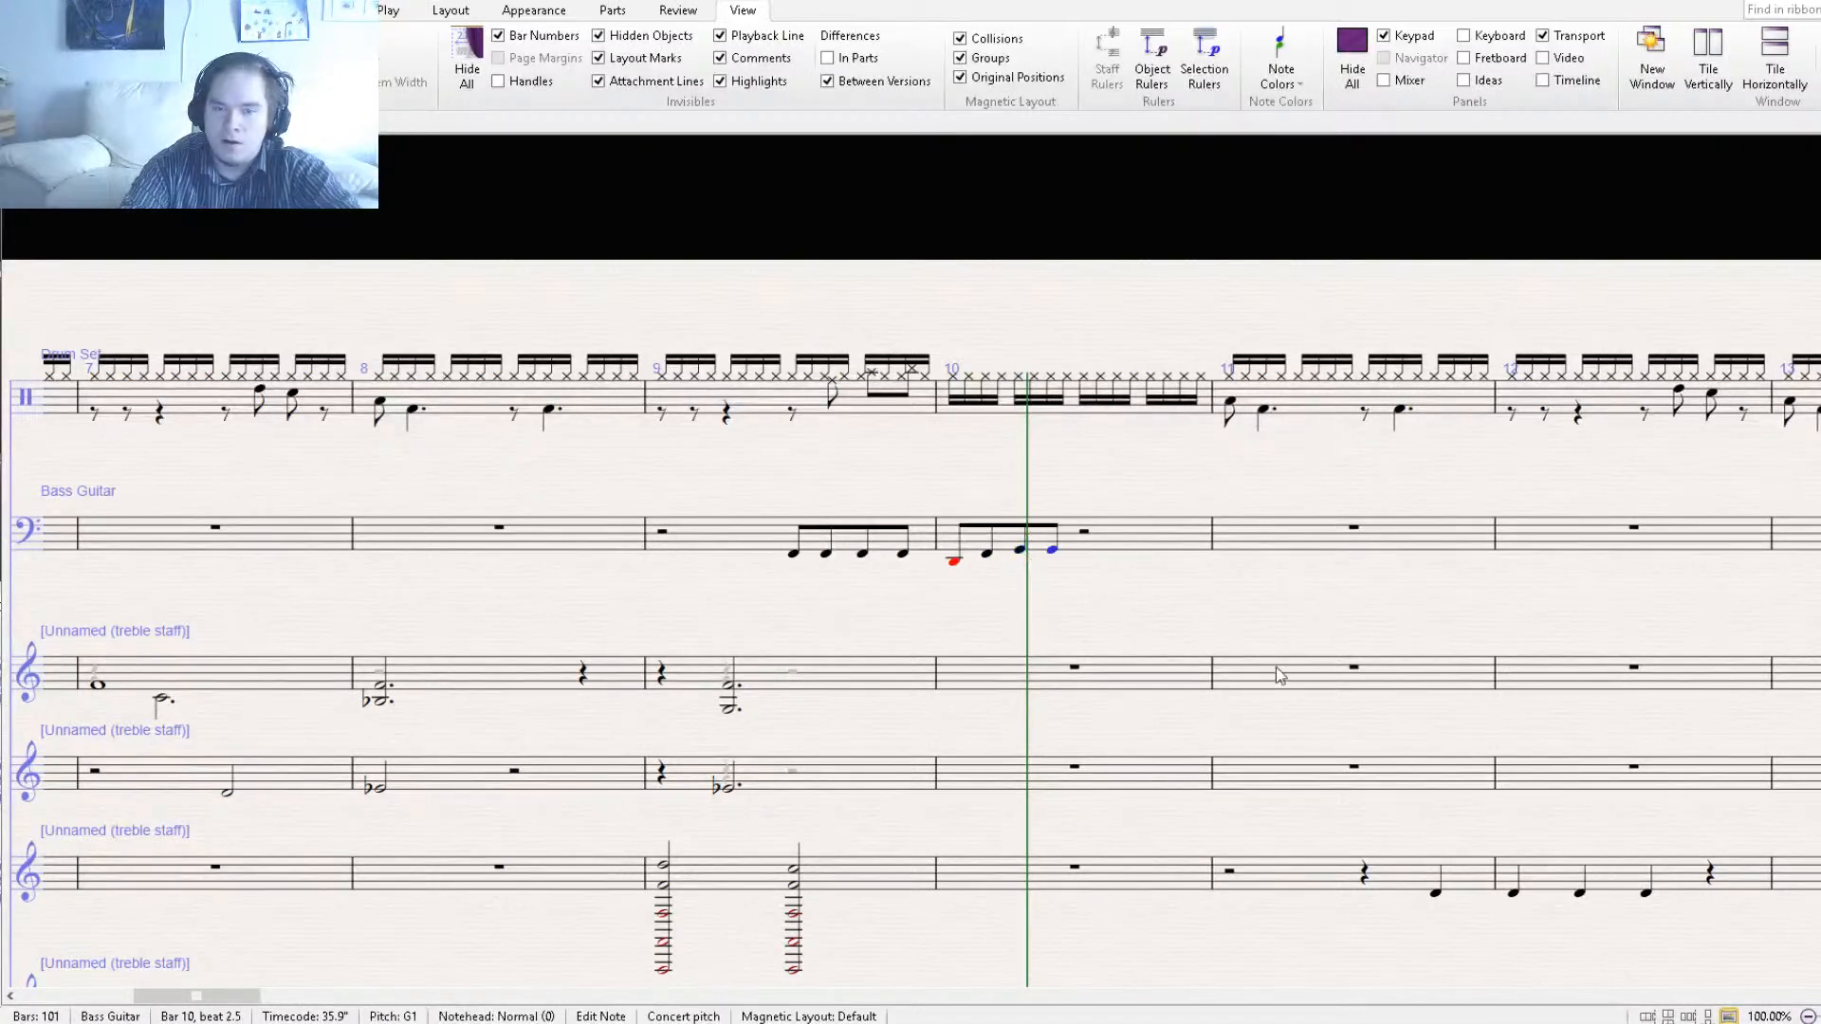
{"action": "key", "text": "4"}
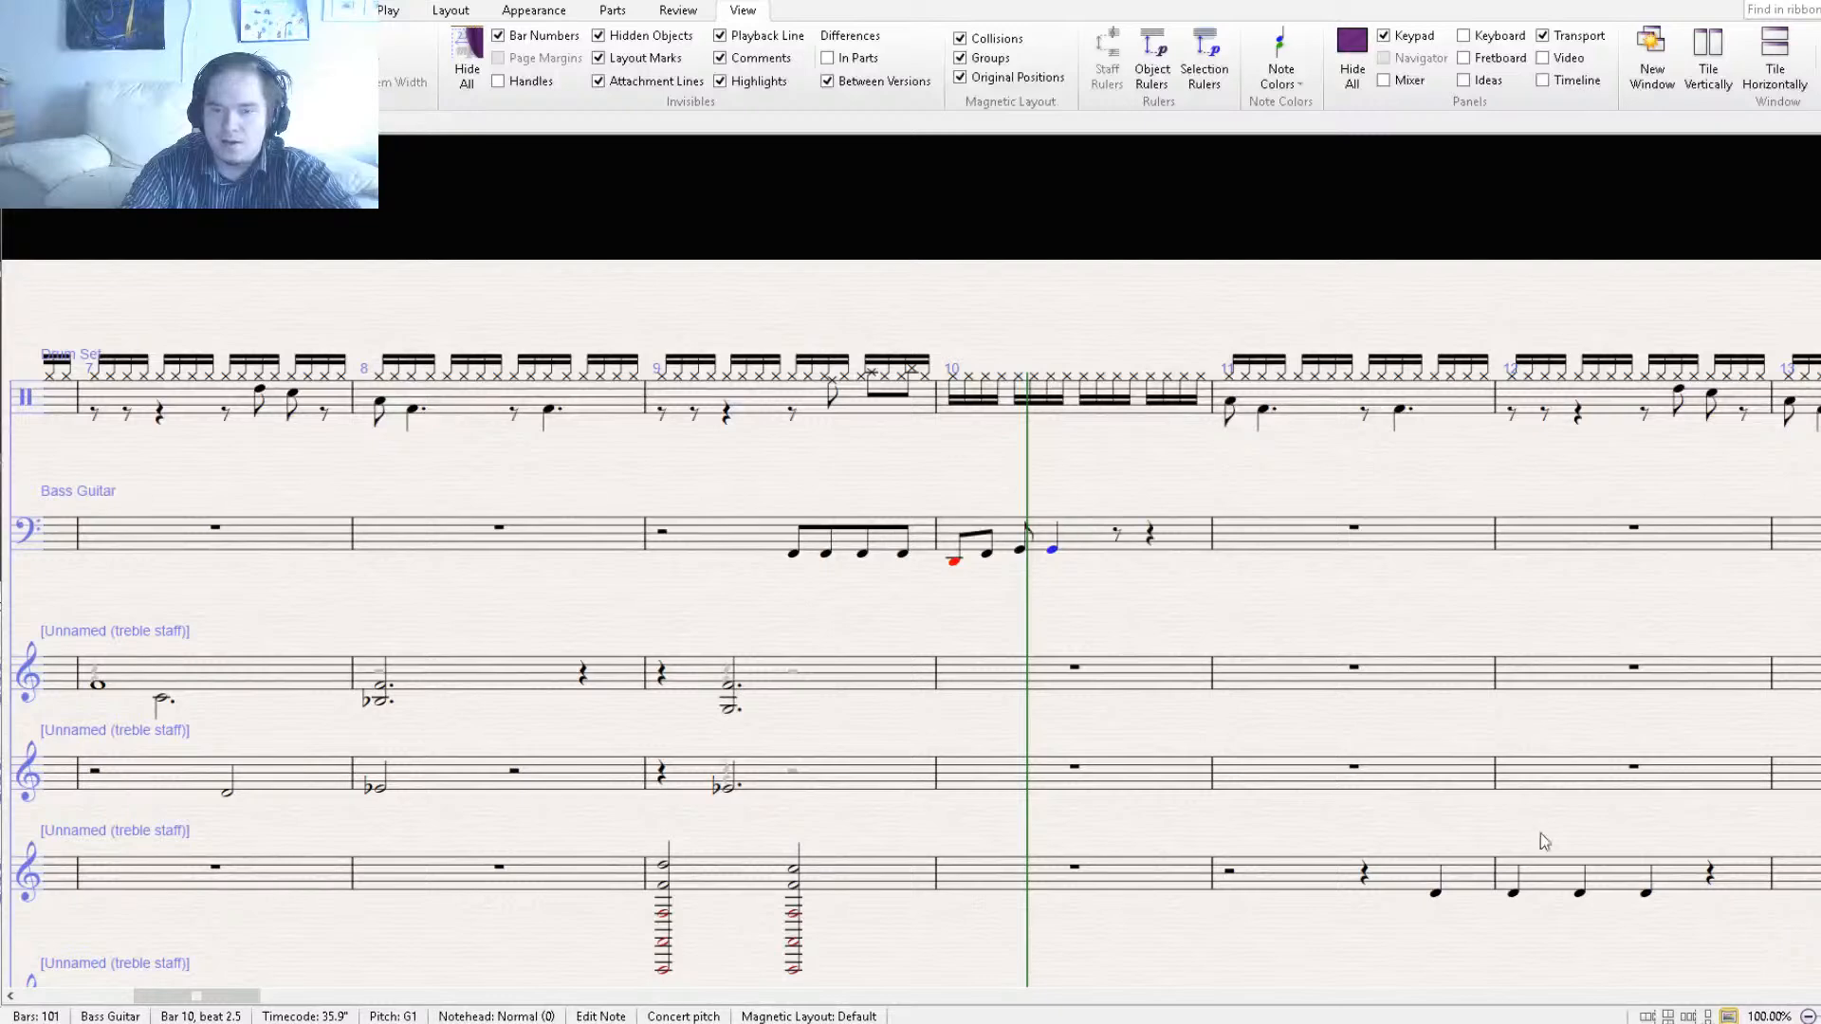
Copy the bass guitar's bar 10 figure into bar 11 and repeat its closing quarter note G1 there.
{"action": "left_click", "coordinate": [955, 562]}
{"action": "left_click", "coordinate": [989, 560], "text": "ctrl"}
{"action": "left_click", "coordinate": [1022, 552], "text": "ctrl"}
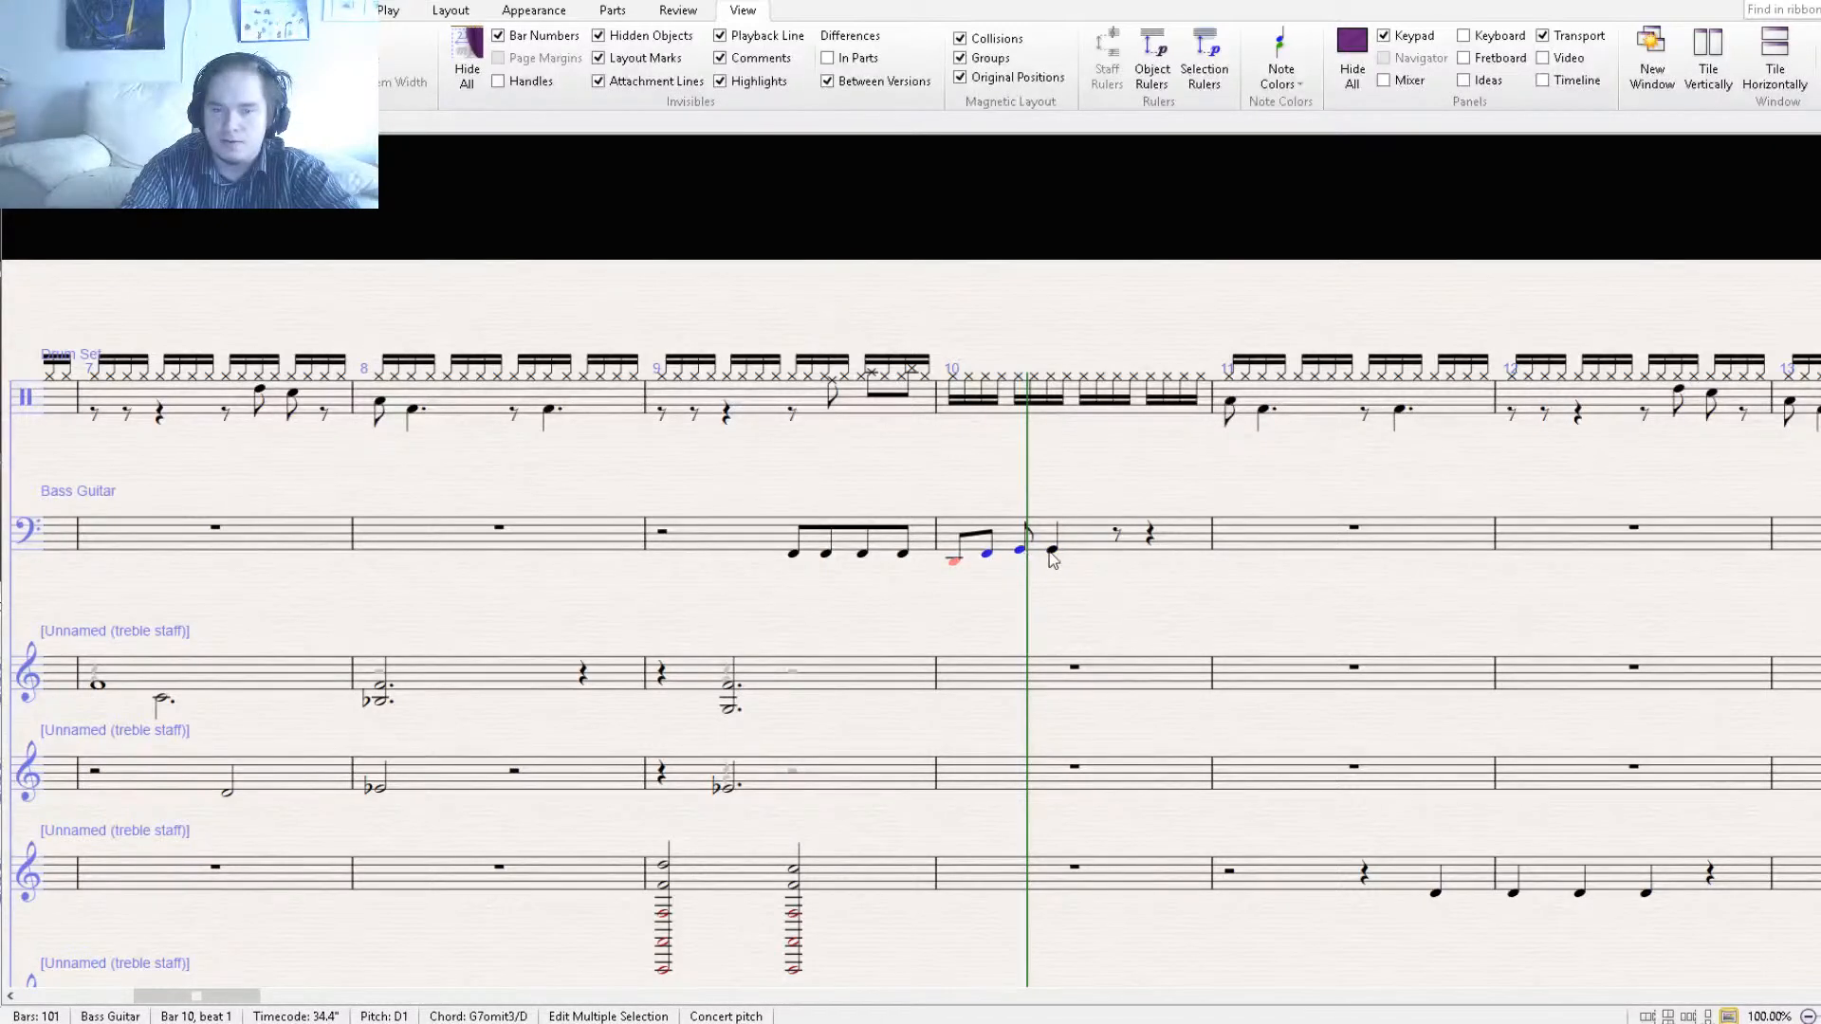
{"action": "left_click", "coordinate": [1319, 561]}
{"action": "key", "text": "ctrl+v"}
{"action": "left_click", "coordinate": [1203, 573]}
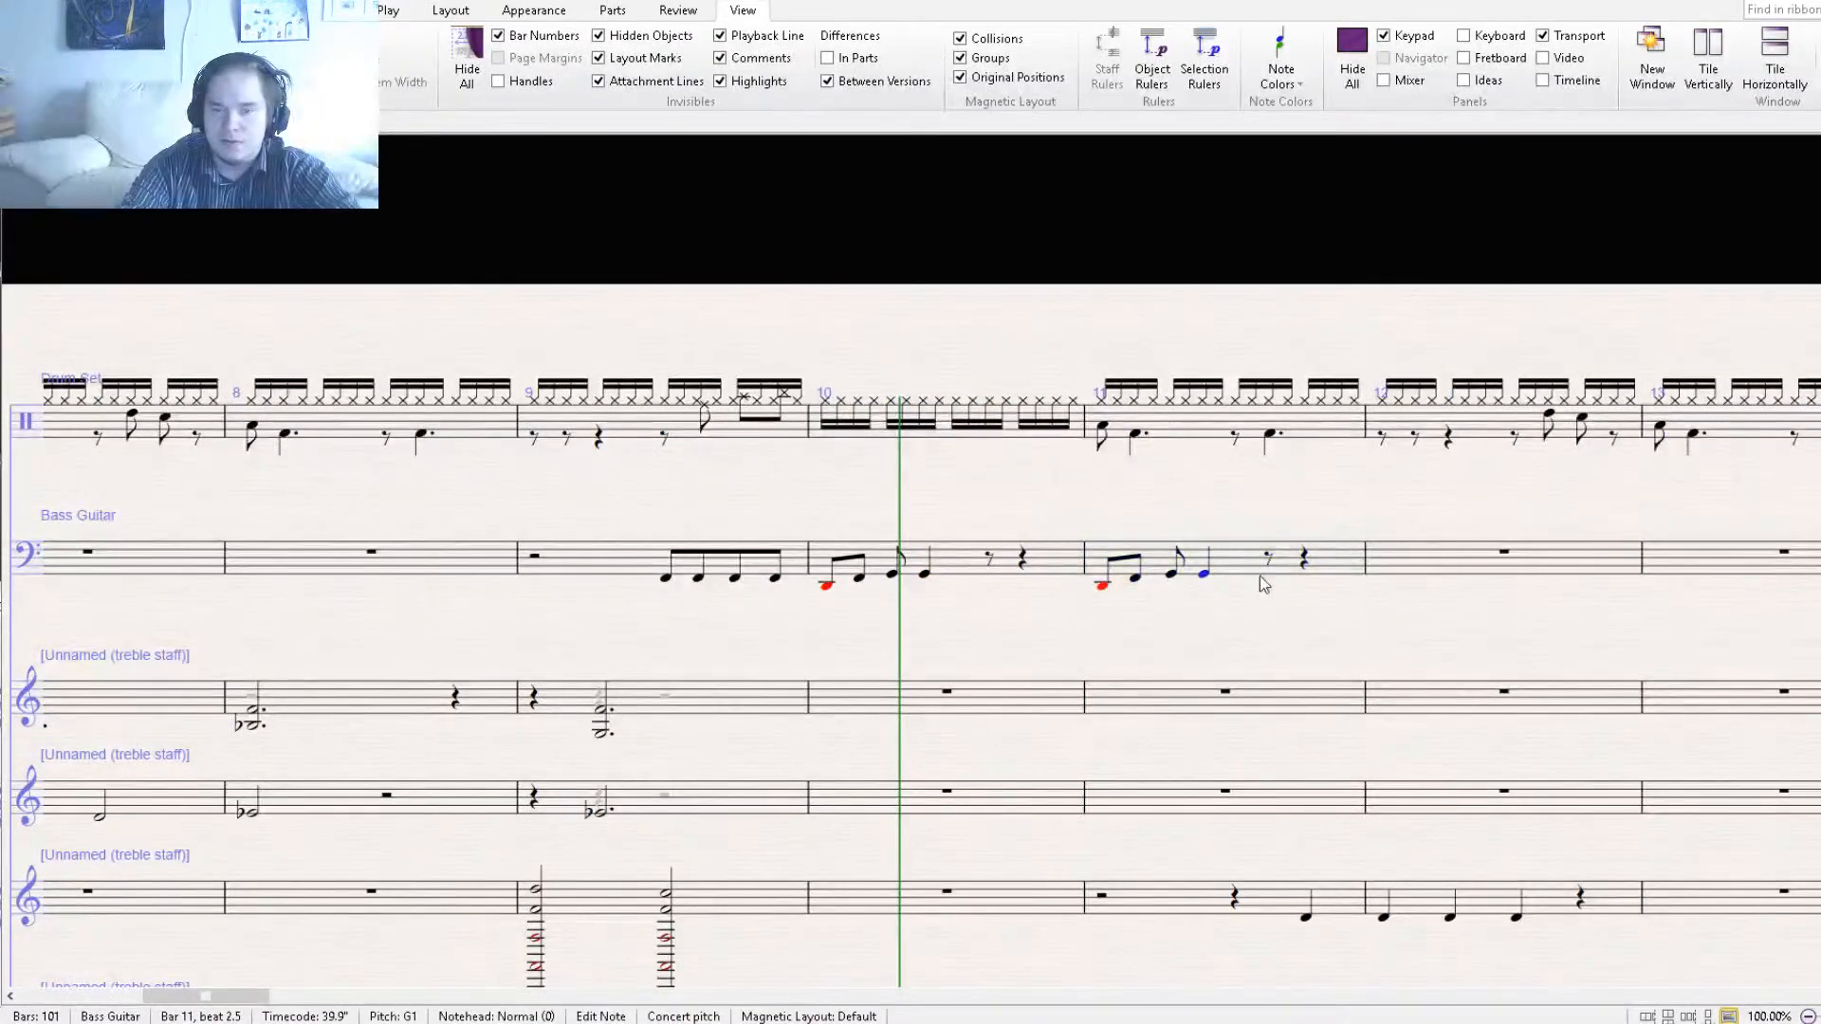
{"action": "key", "text": "r"}
{"action": "left_click", "coordinate": [1276, 612]}
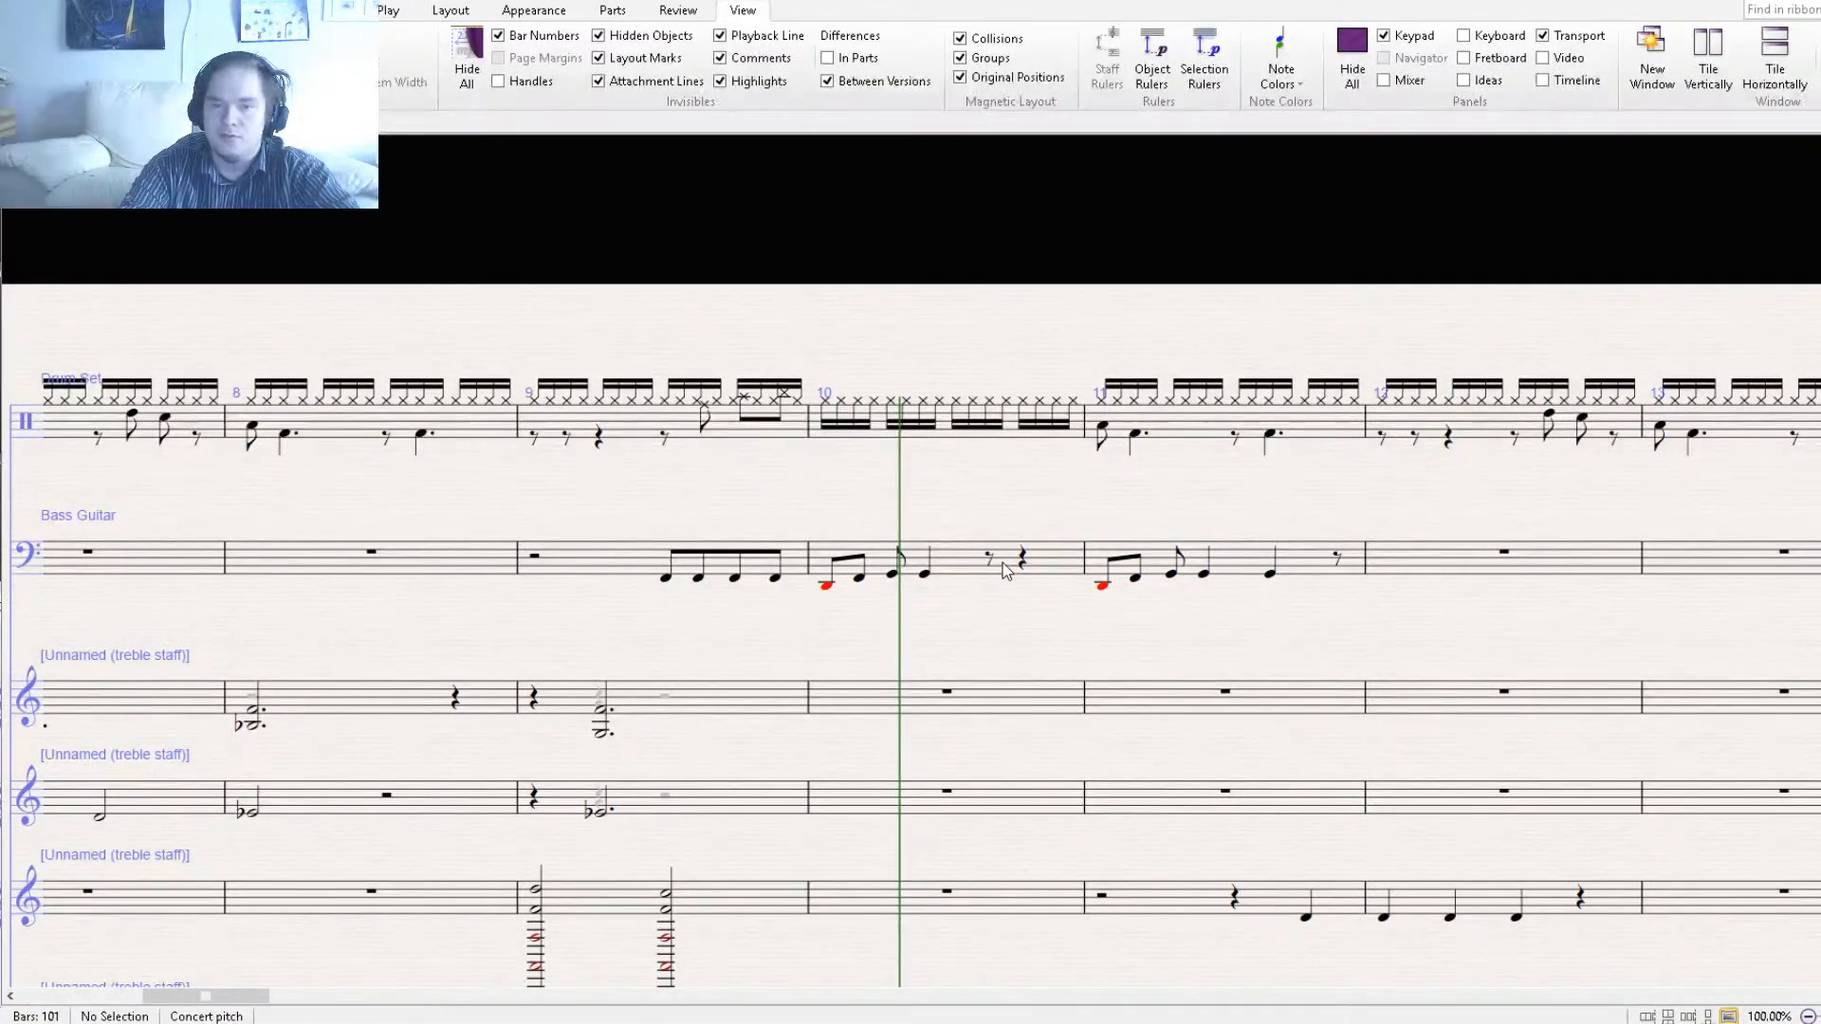
Repeat the bass guitar's bar 11 in bar 12 and overwrite bar 11 with a copy of bar 10.
{"action": "left_click", "coordinate": [969, 573]}
{"action": "left_click", "coordinate": [1245, 567], "text": "shift"}
{"action": "left_click_drag", "start_coordinate": [1427, 604], "coordinate": [1299, 599]}
{"action": "left_click", "coordinate": [1114, 620]}
{"action": "left_click", "coordinate": [1106, 571]}
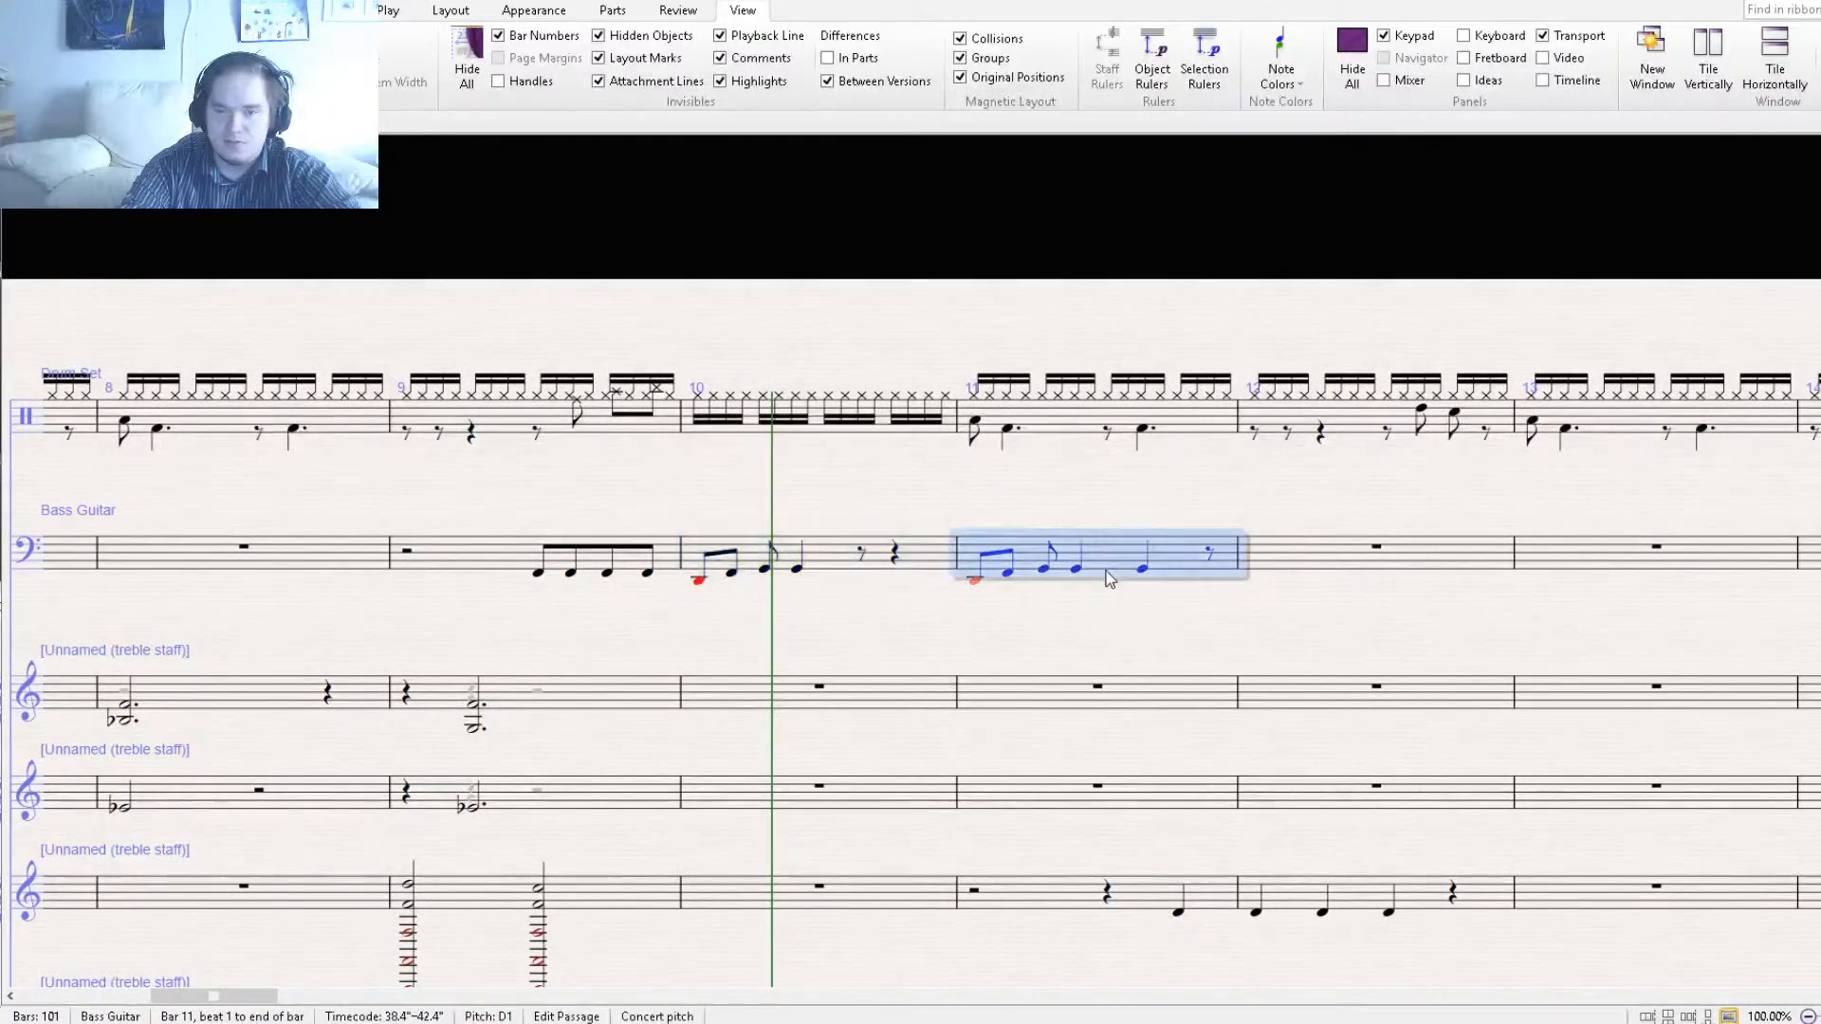
{"action": "key", "text": "r"}
{"action": "left_click", "coordinate": [835, 557]}
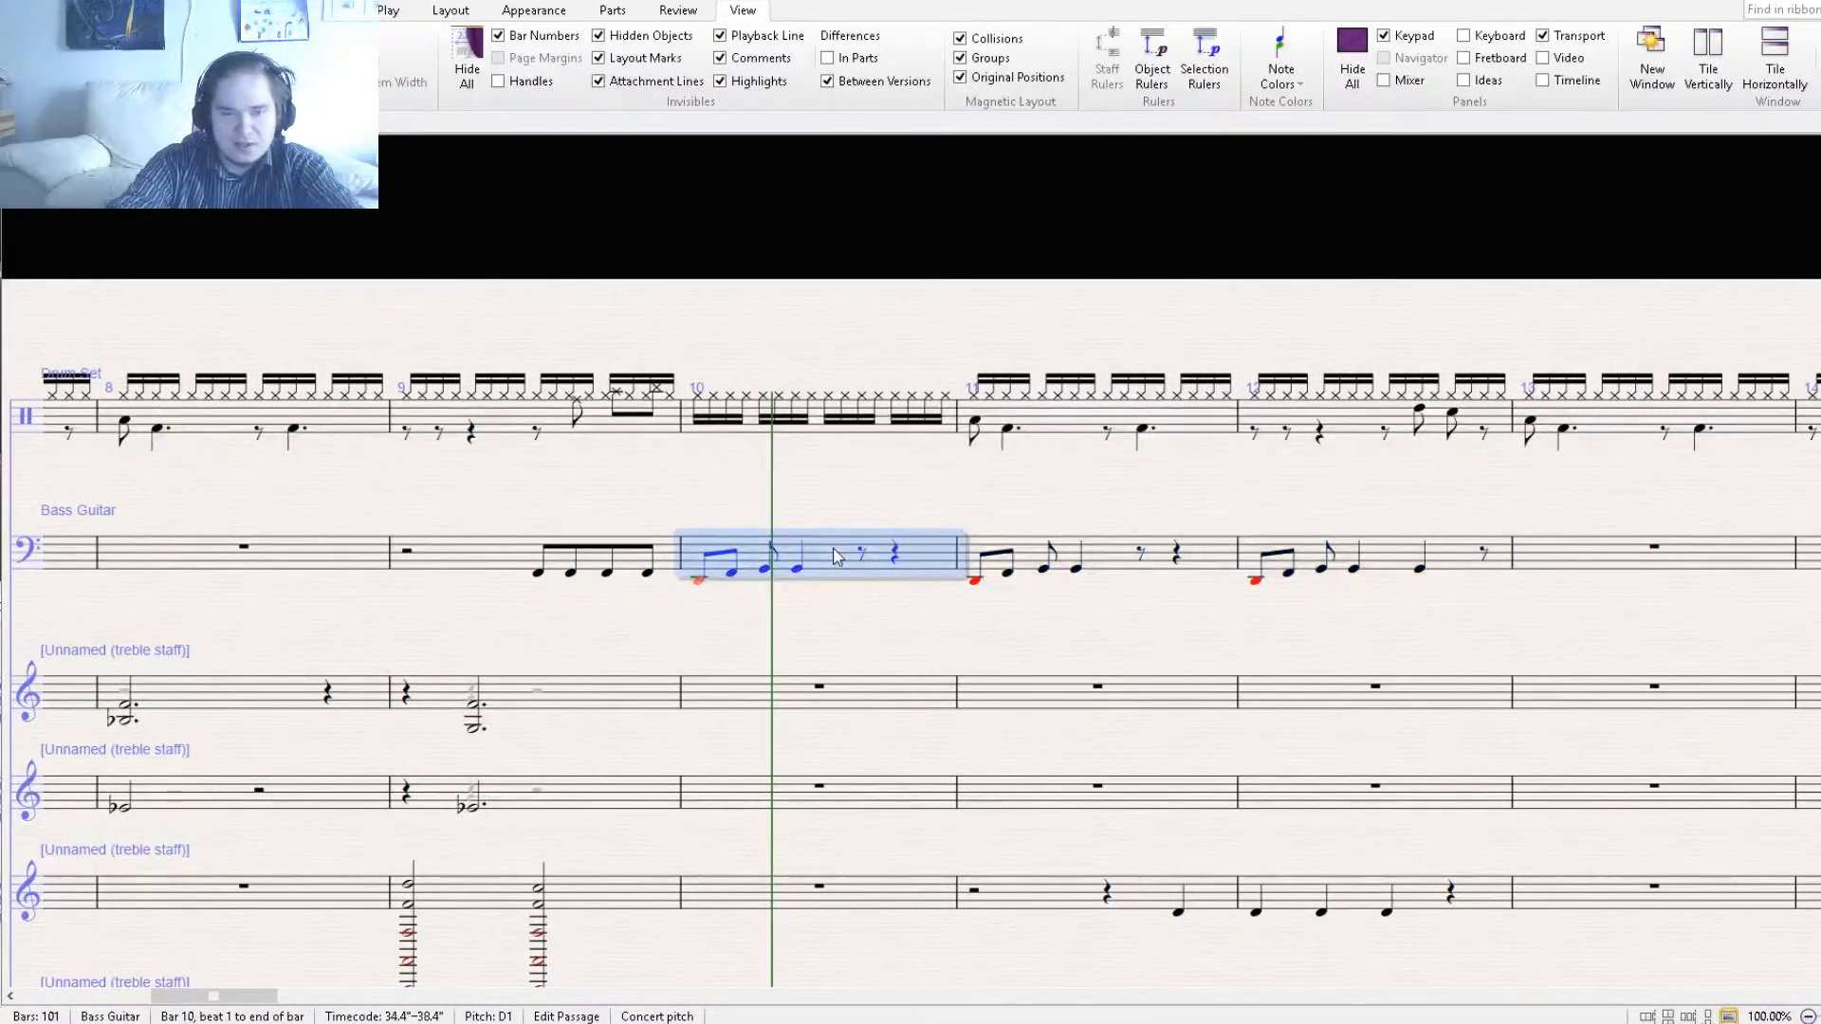
Delete bar 10 from the whole score and copy the bass guitar's new bars 10 and 11 into bars 12 and 13.
{"action": "left_click", "coordinate": [834, 556], "text": "ctrl"}
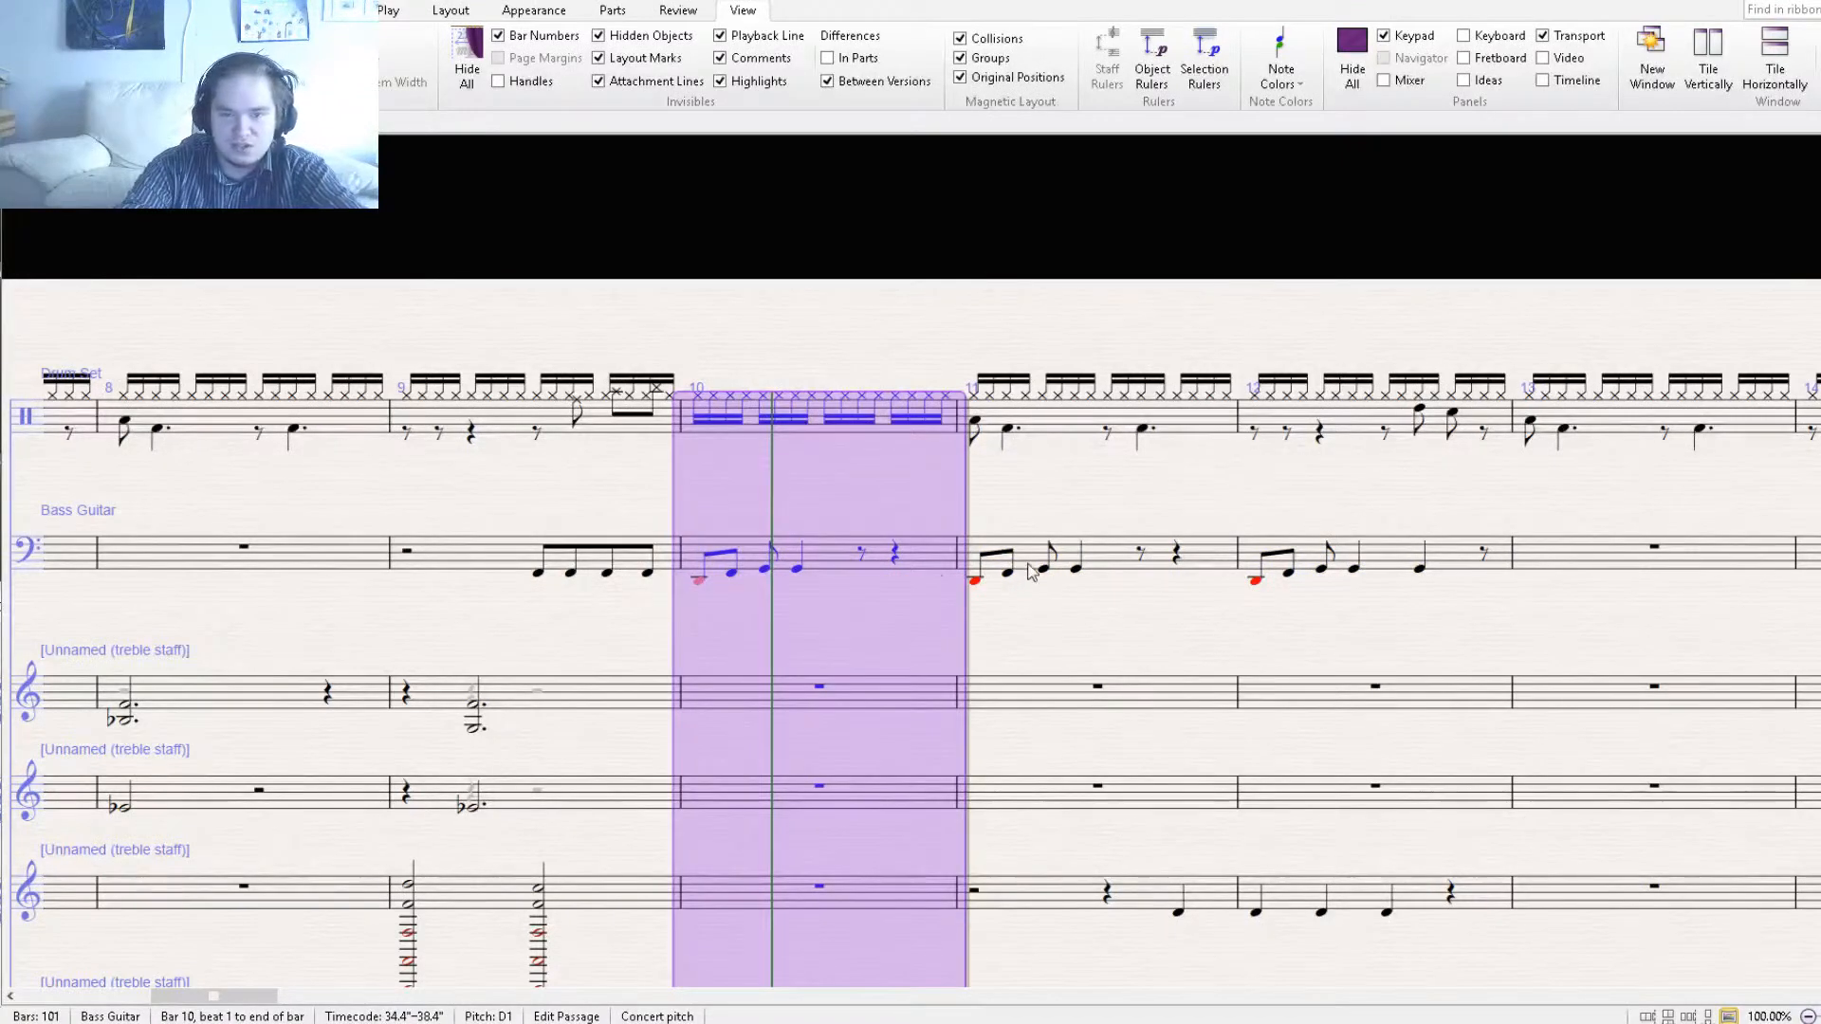
{"action": "key", "text": "Delete"}
{"action": "left_click", "coordinate": [918, 561]}
{"action": "left_click", "coordinate": [1184, 558], "text": "shift"}
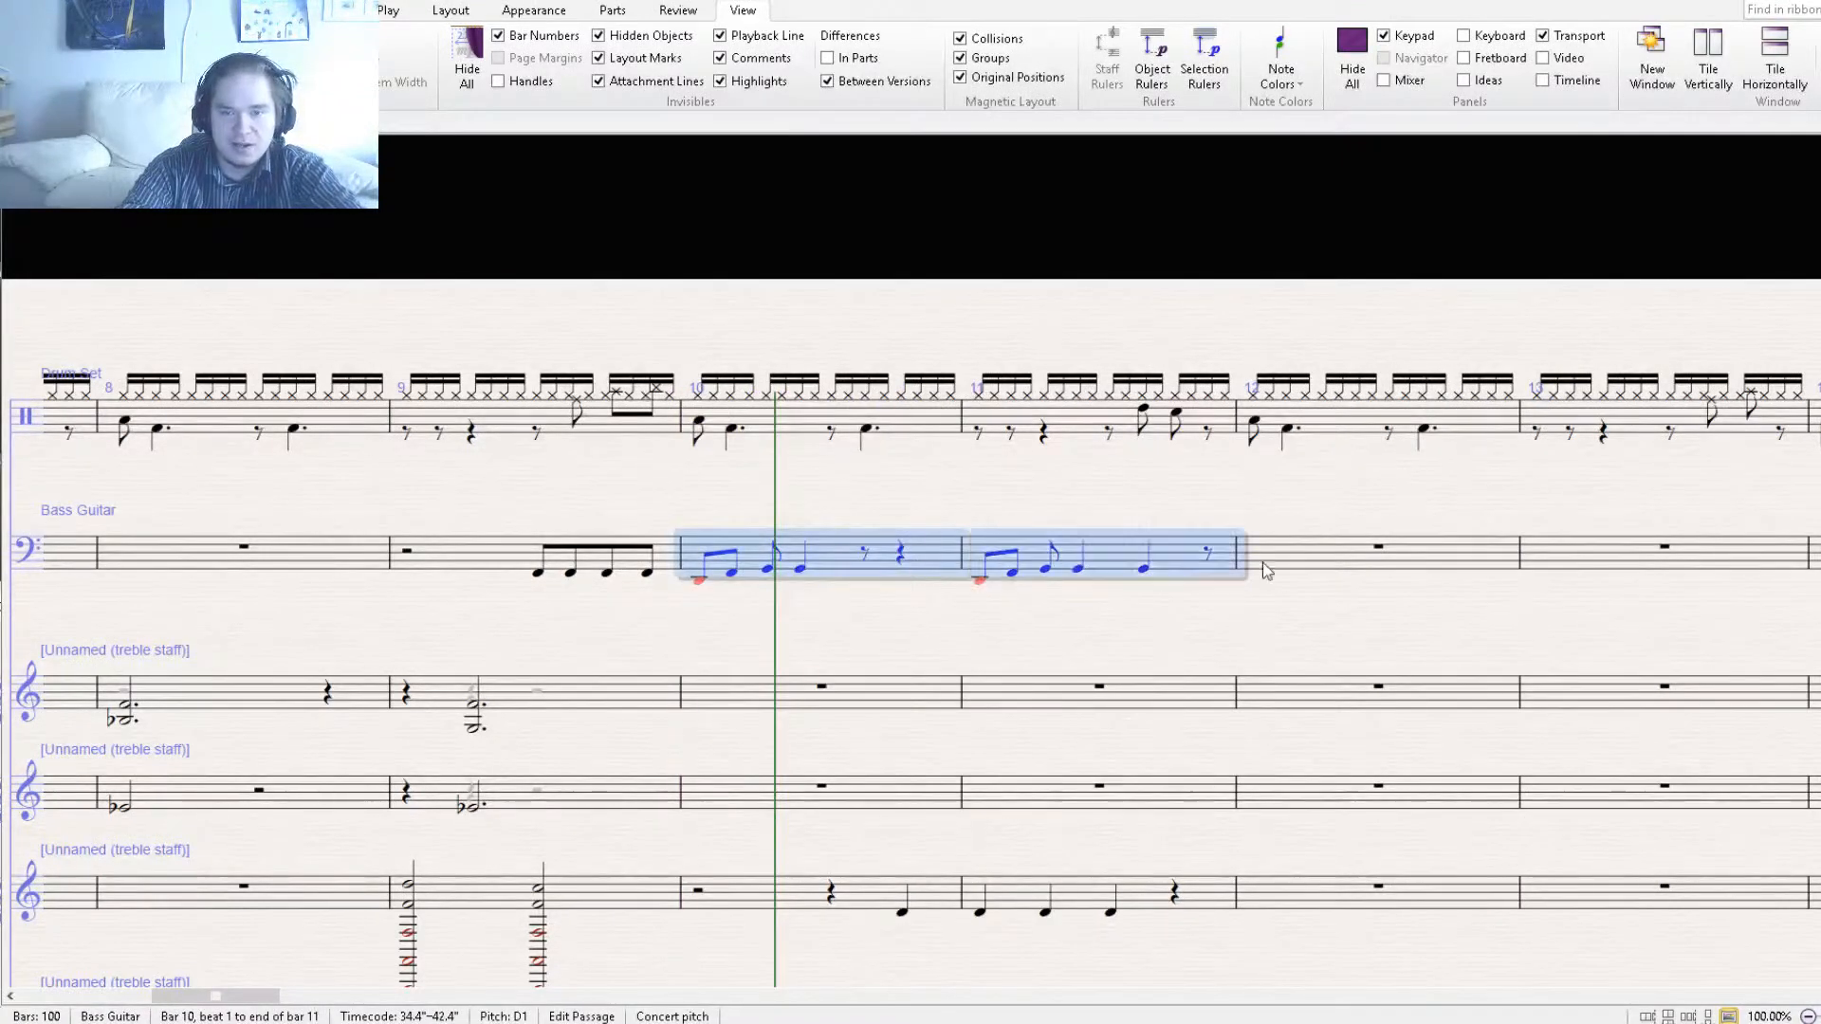
{"action": "key", "text": "ctrl+c"}
{"action": "left_click", "coordinate": [1326, 560]}
{"action": "key", "text": "ctrl+v"}
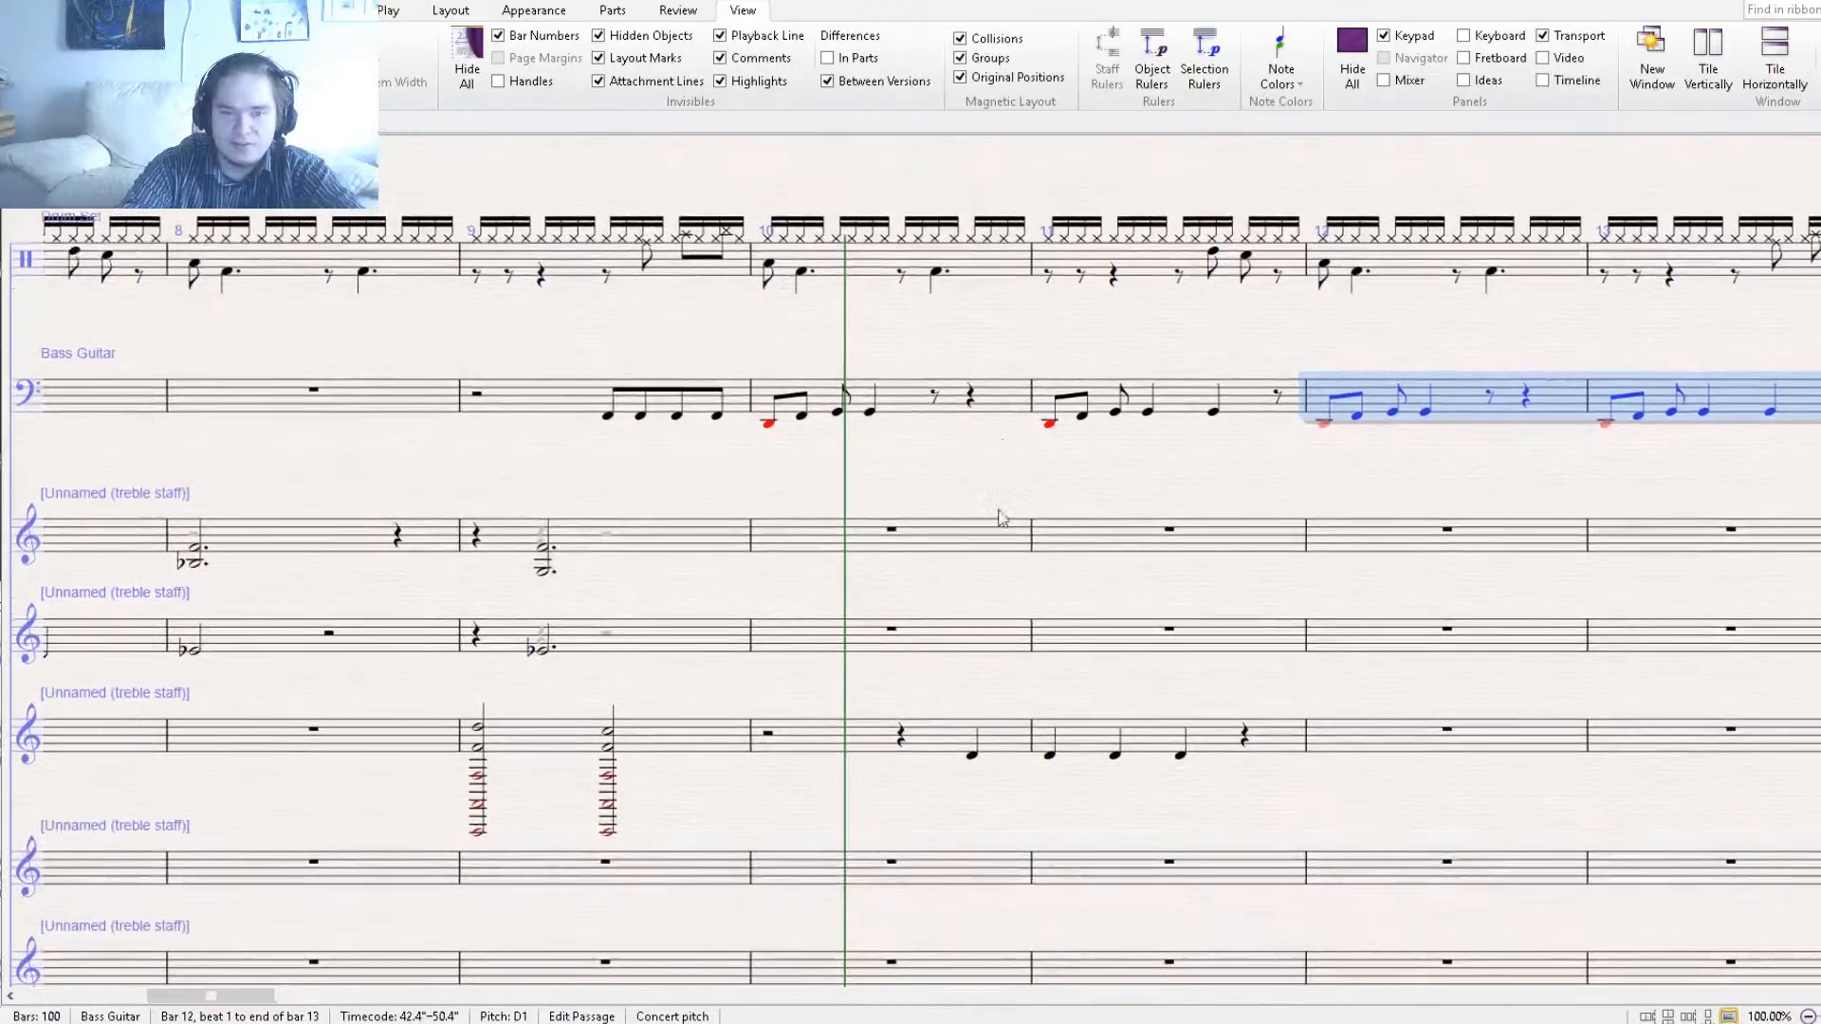
Delete the D4 quarter notes in bars 10 and 11 of the third treble staff.
{"action": "left_click", "coordinate": [967, 755]}
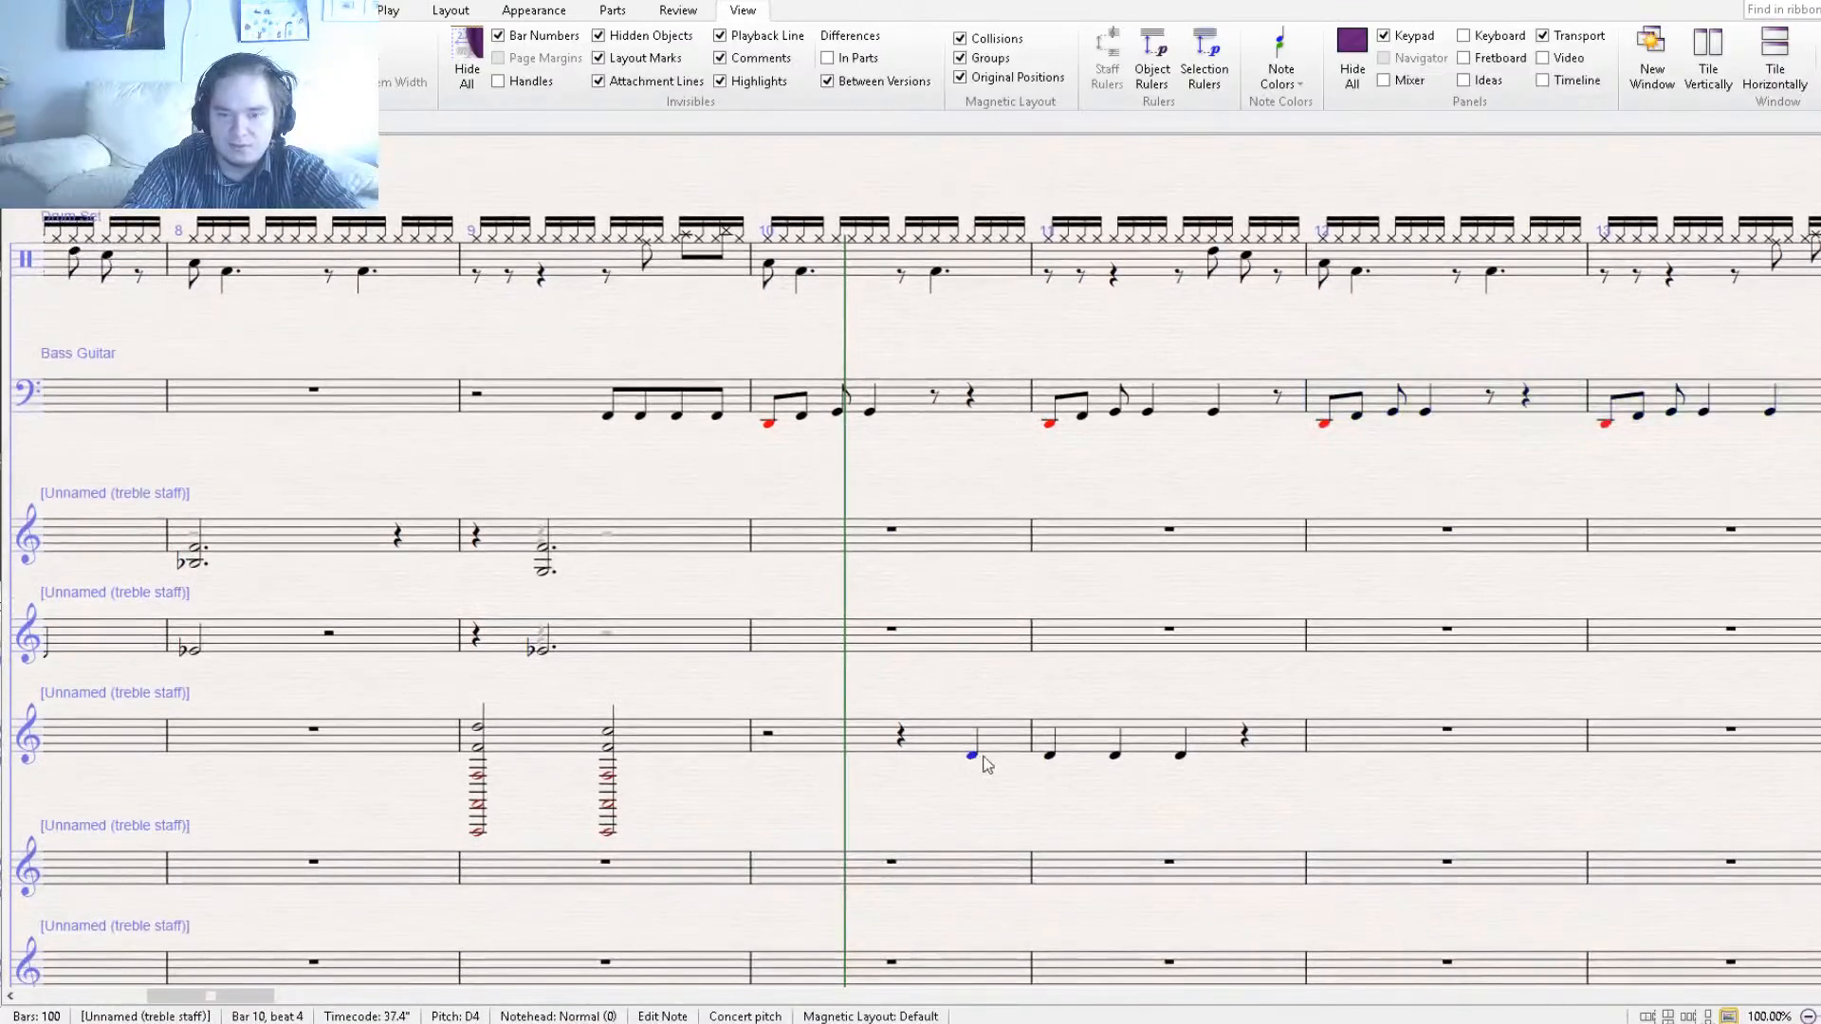
{"action": "left_click", "coordinate": [1183, 748], "text": "shift"}
{"action": "key", "text": "Delete"}
{"action": "left_click_drag", "start_coordinate": [842, 690], "coordinate": [858, 796]}
{"action": "left_click_drag", "start_coordinate": [947, 428], "coordinate": [882, 512]}
{"action": "key", "text": "Escape"}
Rework drum set bar 10's lower voice into dotted eighth notes on beats 1 and 3, each followed by dotted D5 notes on beats 1.75 and 3.75.
{"action": "left_click", "coordinate": [737, 479]}
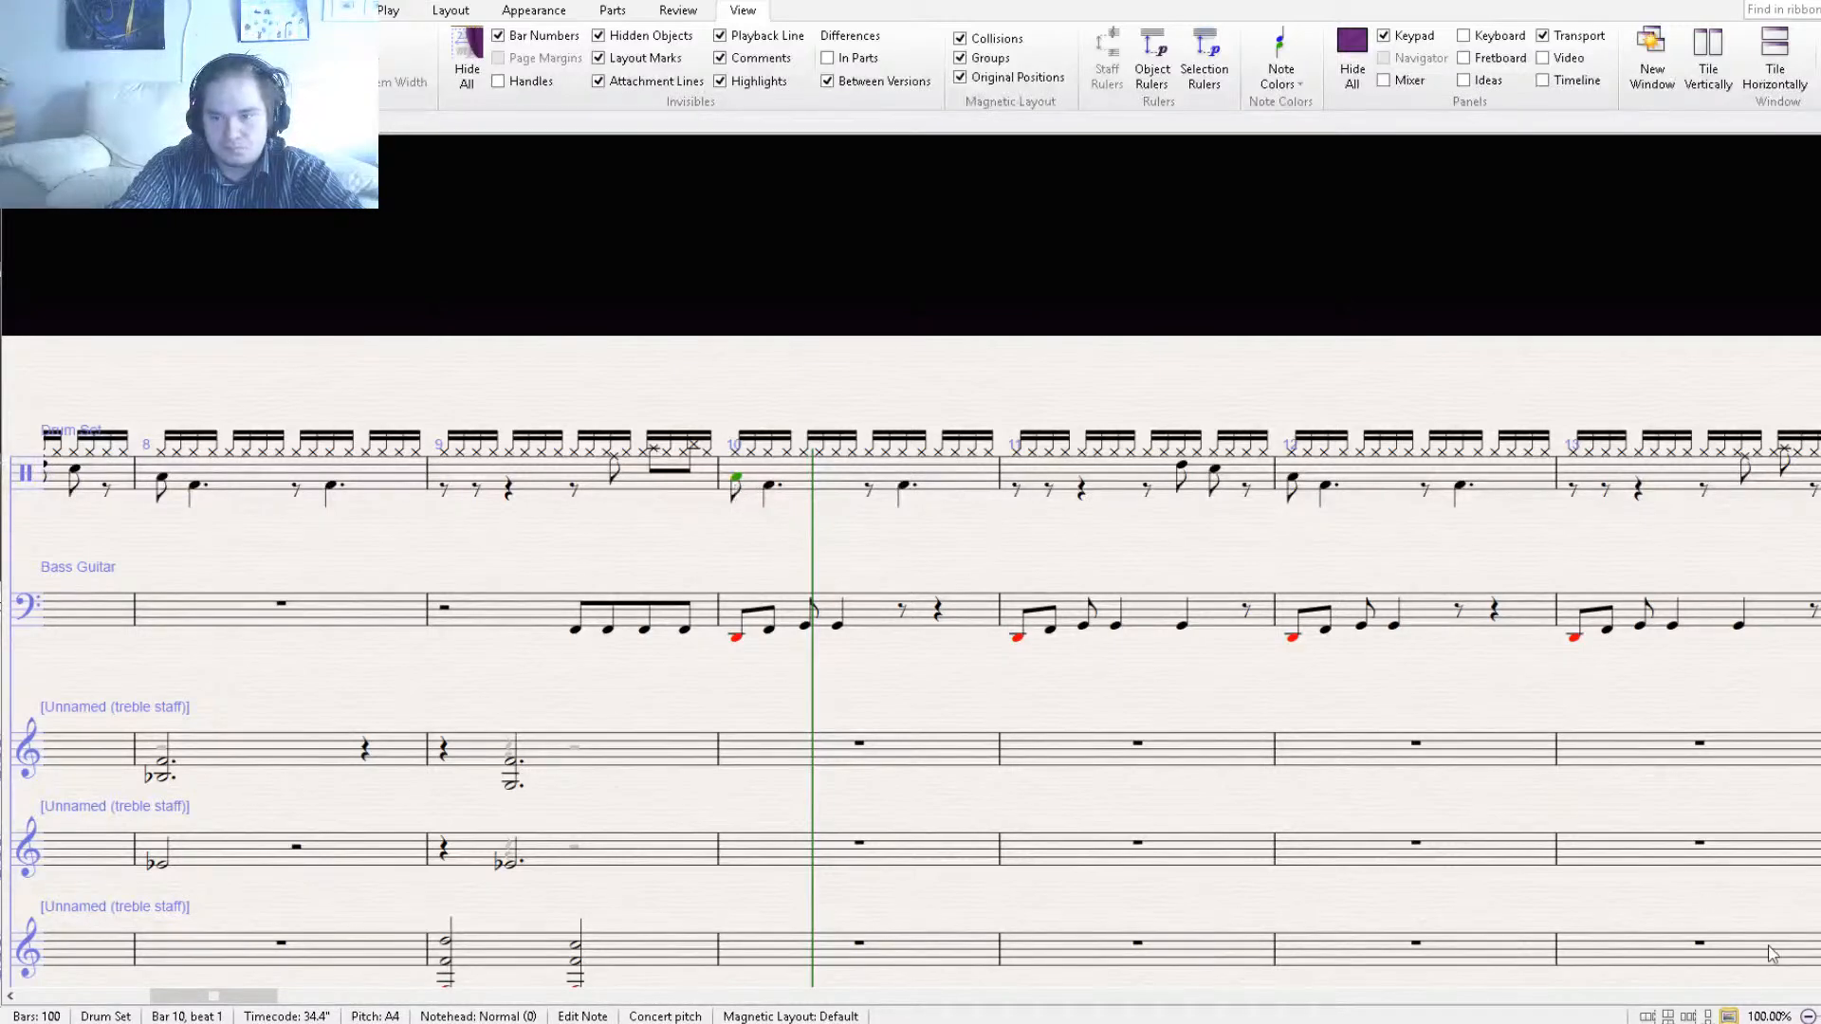
{"action": "key", "text": "period"}
{"action": "left_click", "coordinate": [790, 480]}
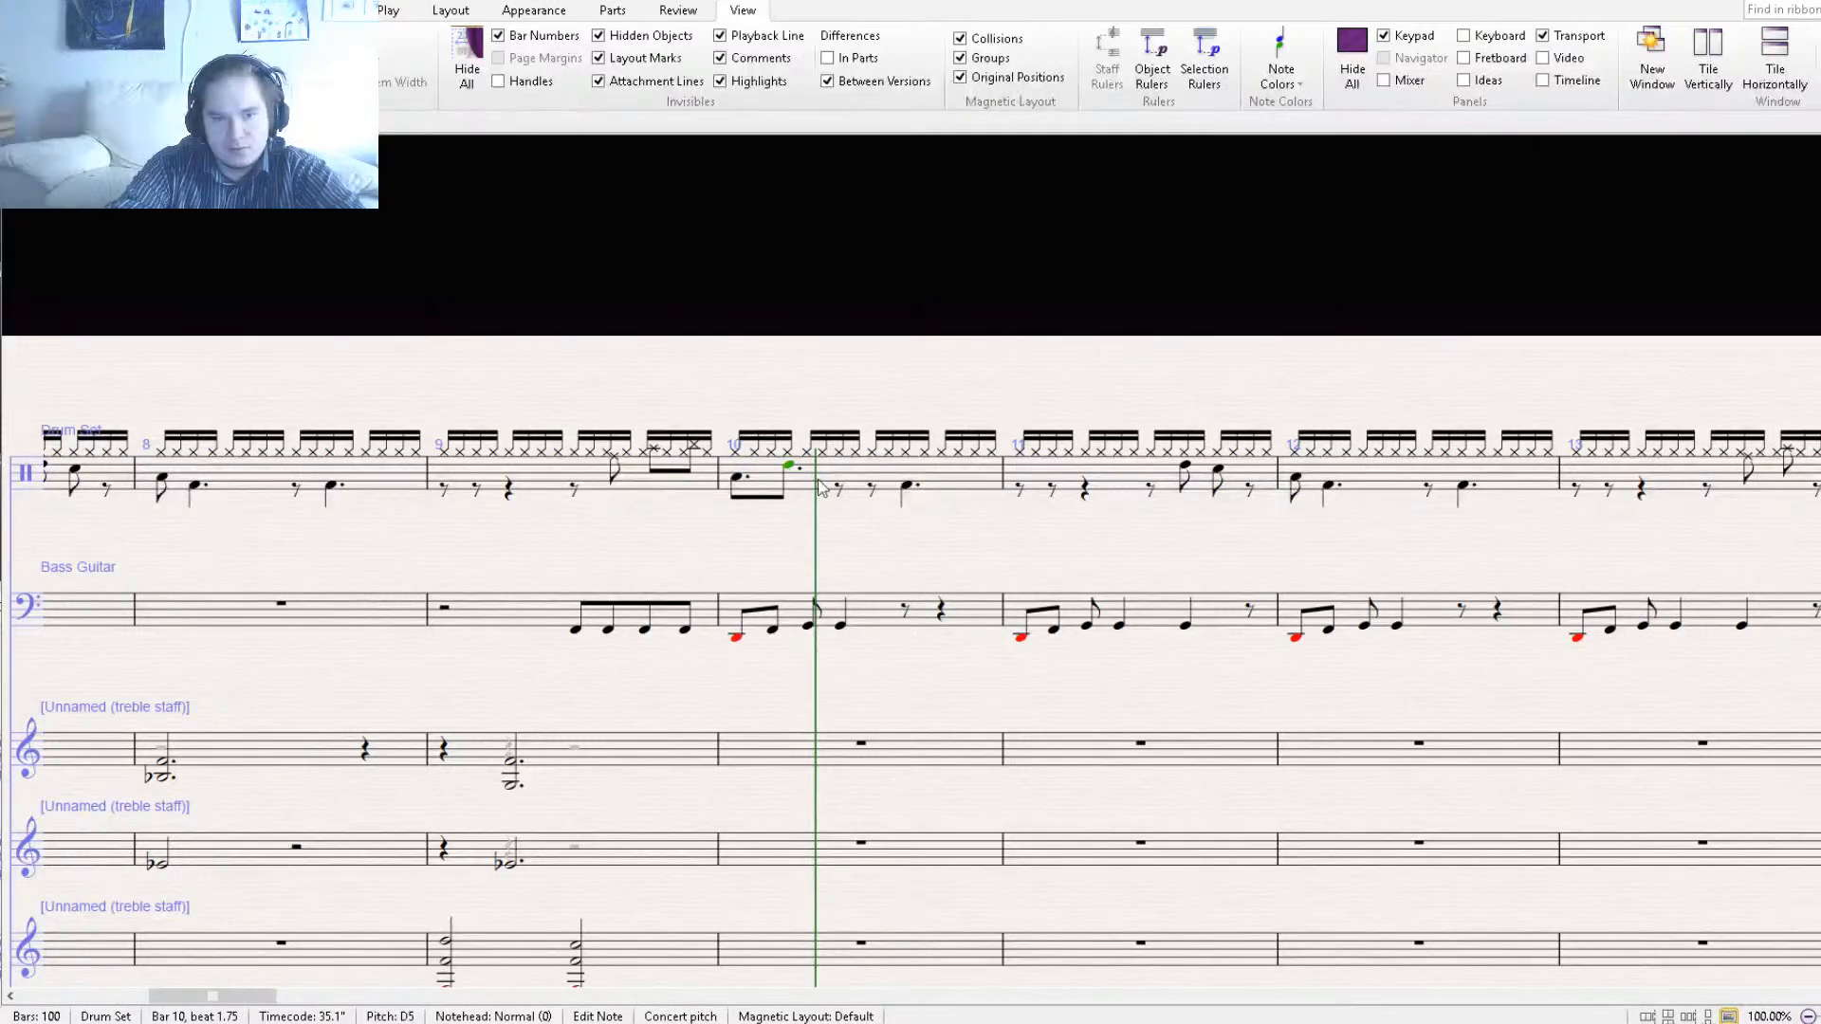
{"action": "left_click", "coordinate": [875, 477]}
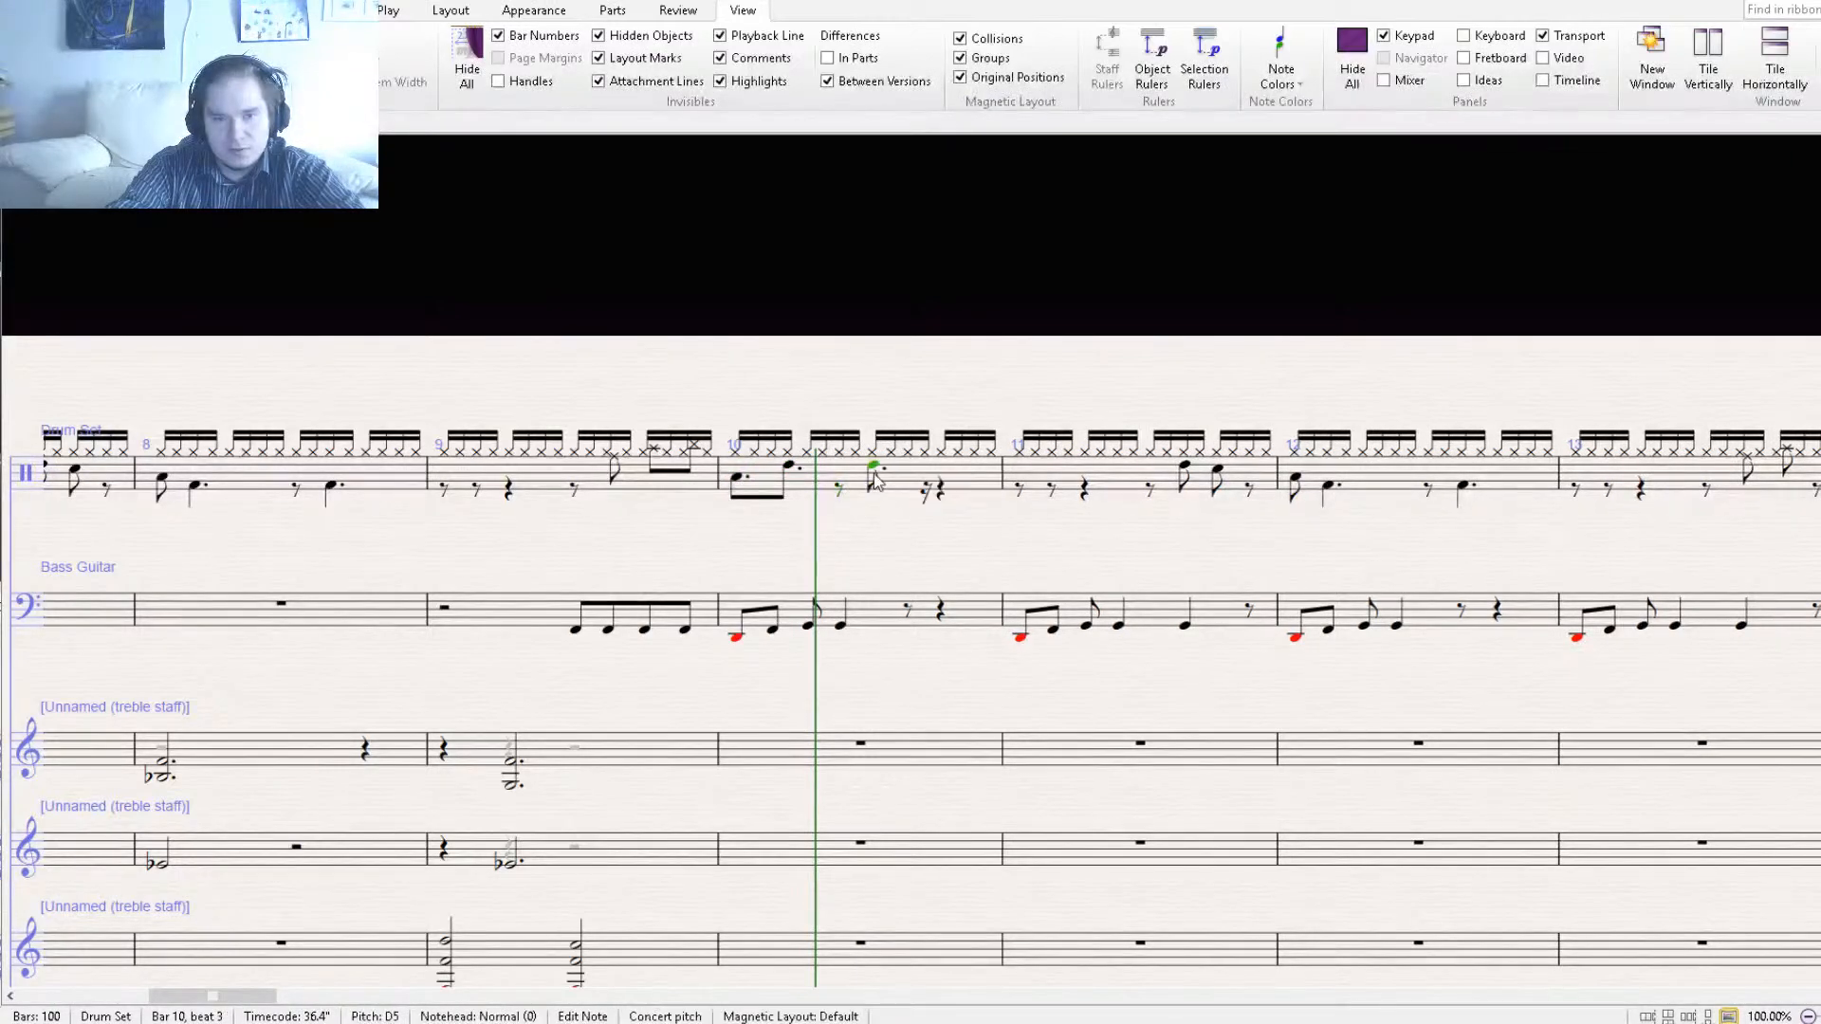
{"action": "left_click", "coordinate": [930, 481]}
{"action": "key", "text": "Up"}
{"action": "key", "text": "Up"}
{"action": "key", "text": "Up"}
{"action": "key", "text": "Up"}
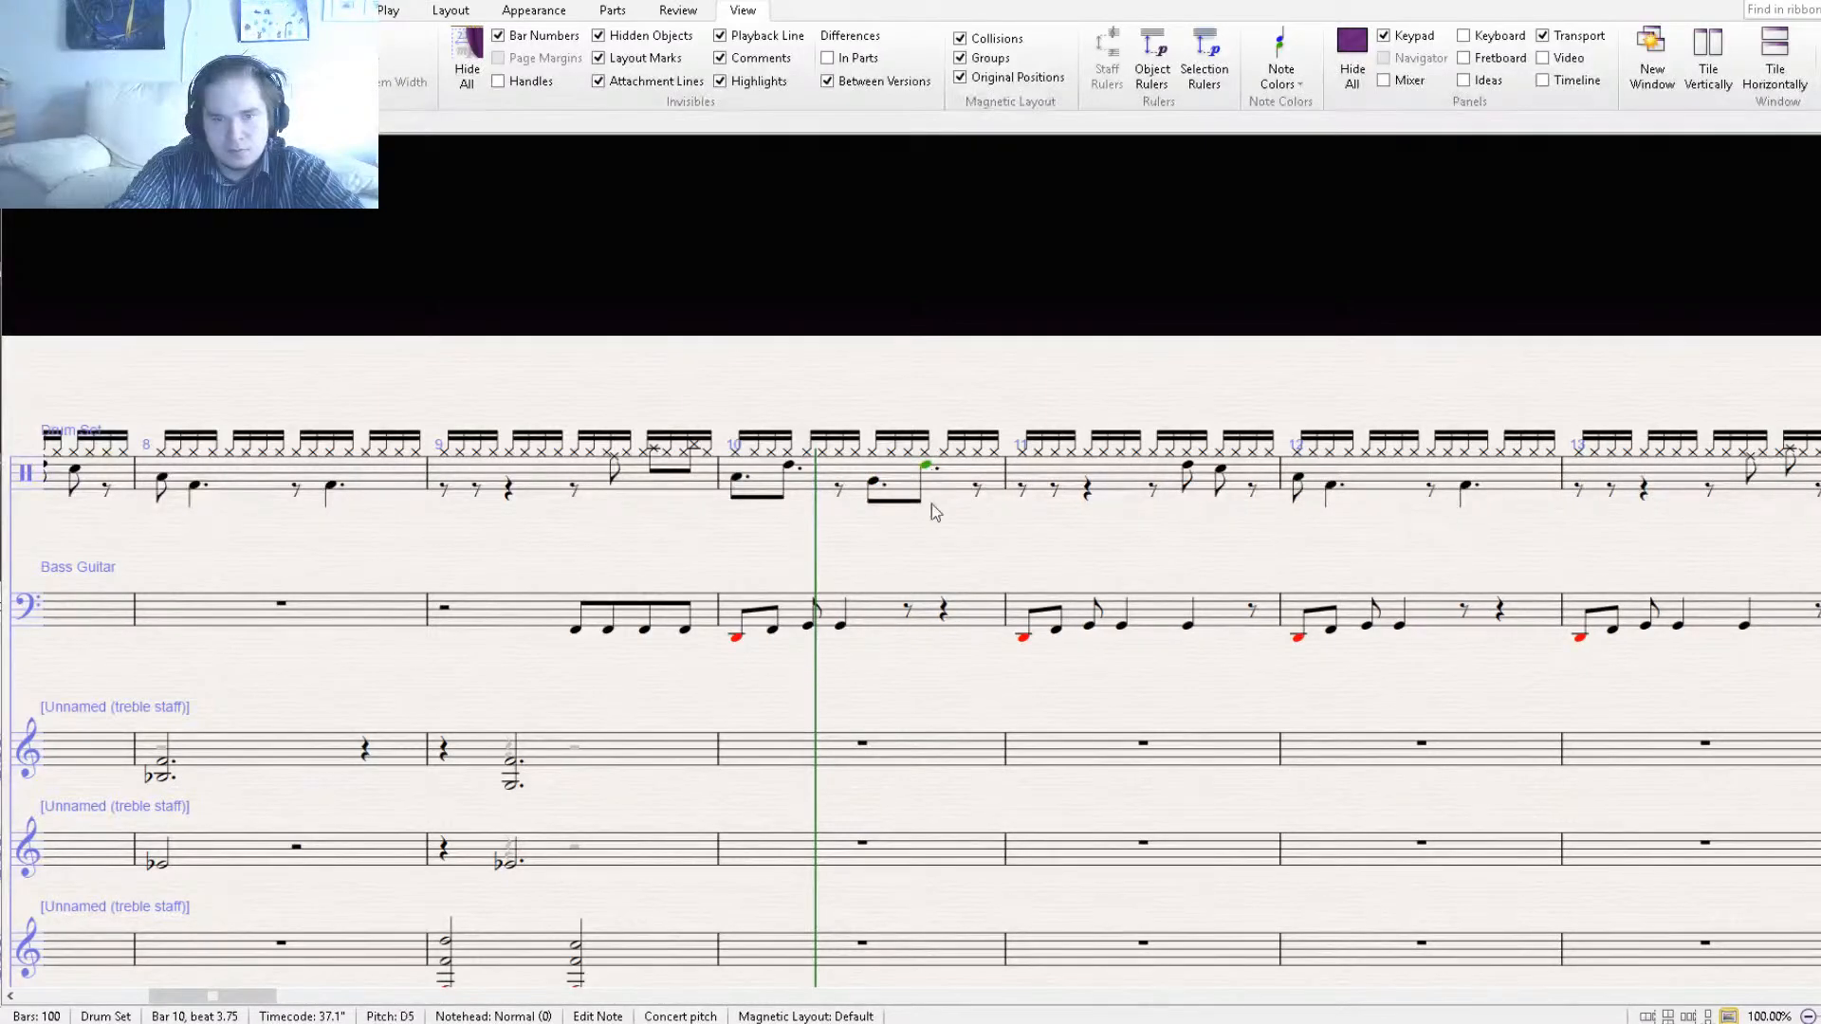
{"action": "key", "text": "Escape"}
Copy the drum set's D5 eighth note in bar 11 to beats 2 and 3 of that bar.
{"action": "left_click", "coordinate": [825, 474]}
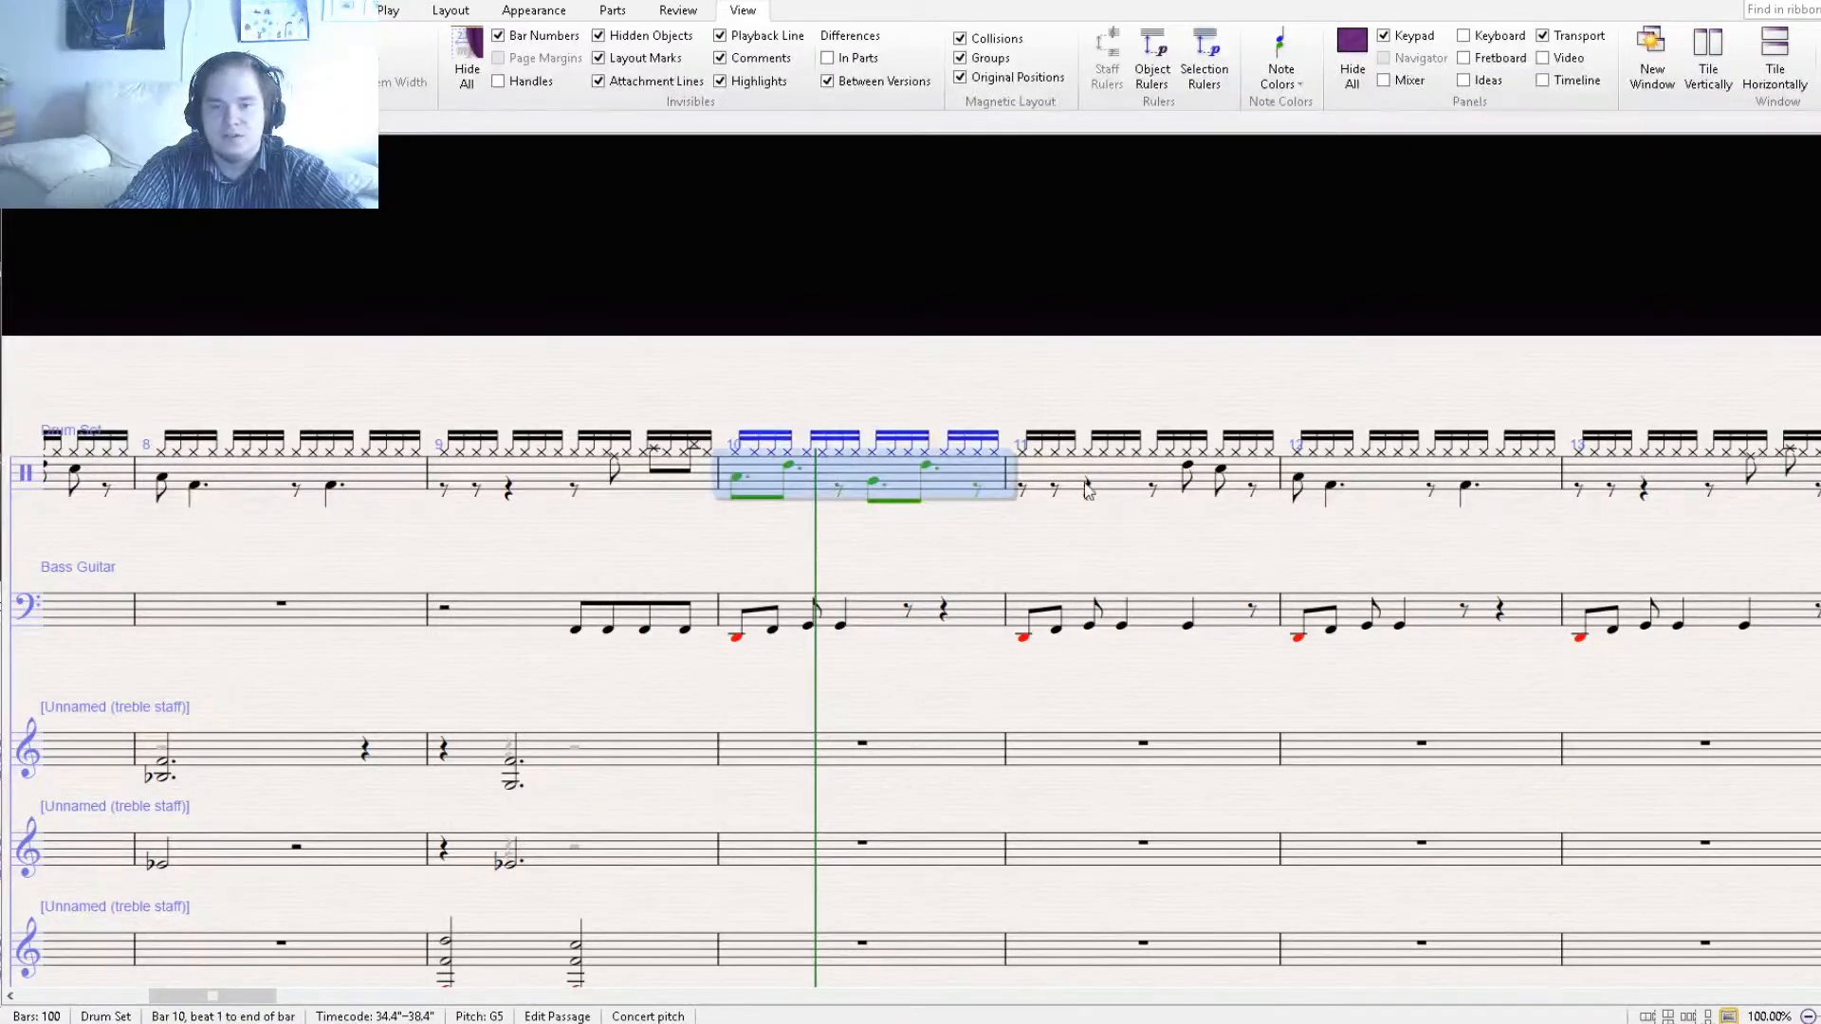
{"action": "left_click", "coordinate": [1189, 467]}
{"action": "key", "text": "ctrl+c"}
{"action": "left_click", "coordinate": [1088, 492]}
{"action": "key", "text": "ctrl+v"}
{"action": "left_click", "coordinate": [1153, 491]}
{"action": "key", "text": "ctrl+v"}
Set the drum set's bar 11 eighth note on beat 3.5 to C5 and the one on beat 4 to D5.
{"action": "left_click", "coordinate": [1189, 474]}
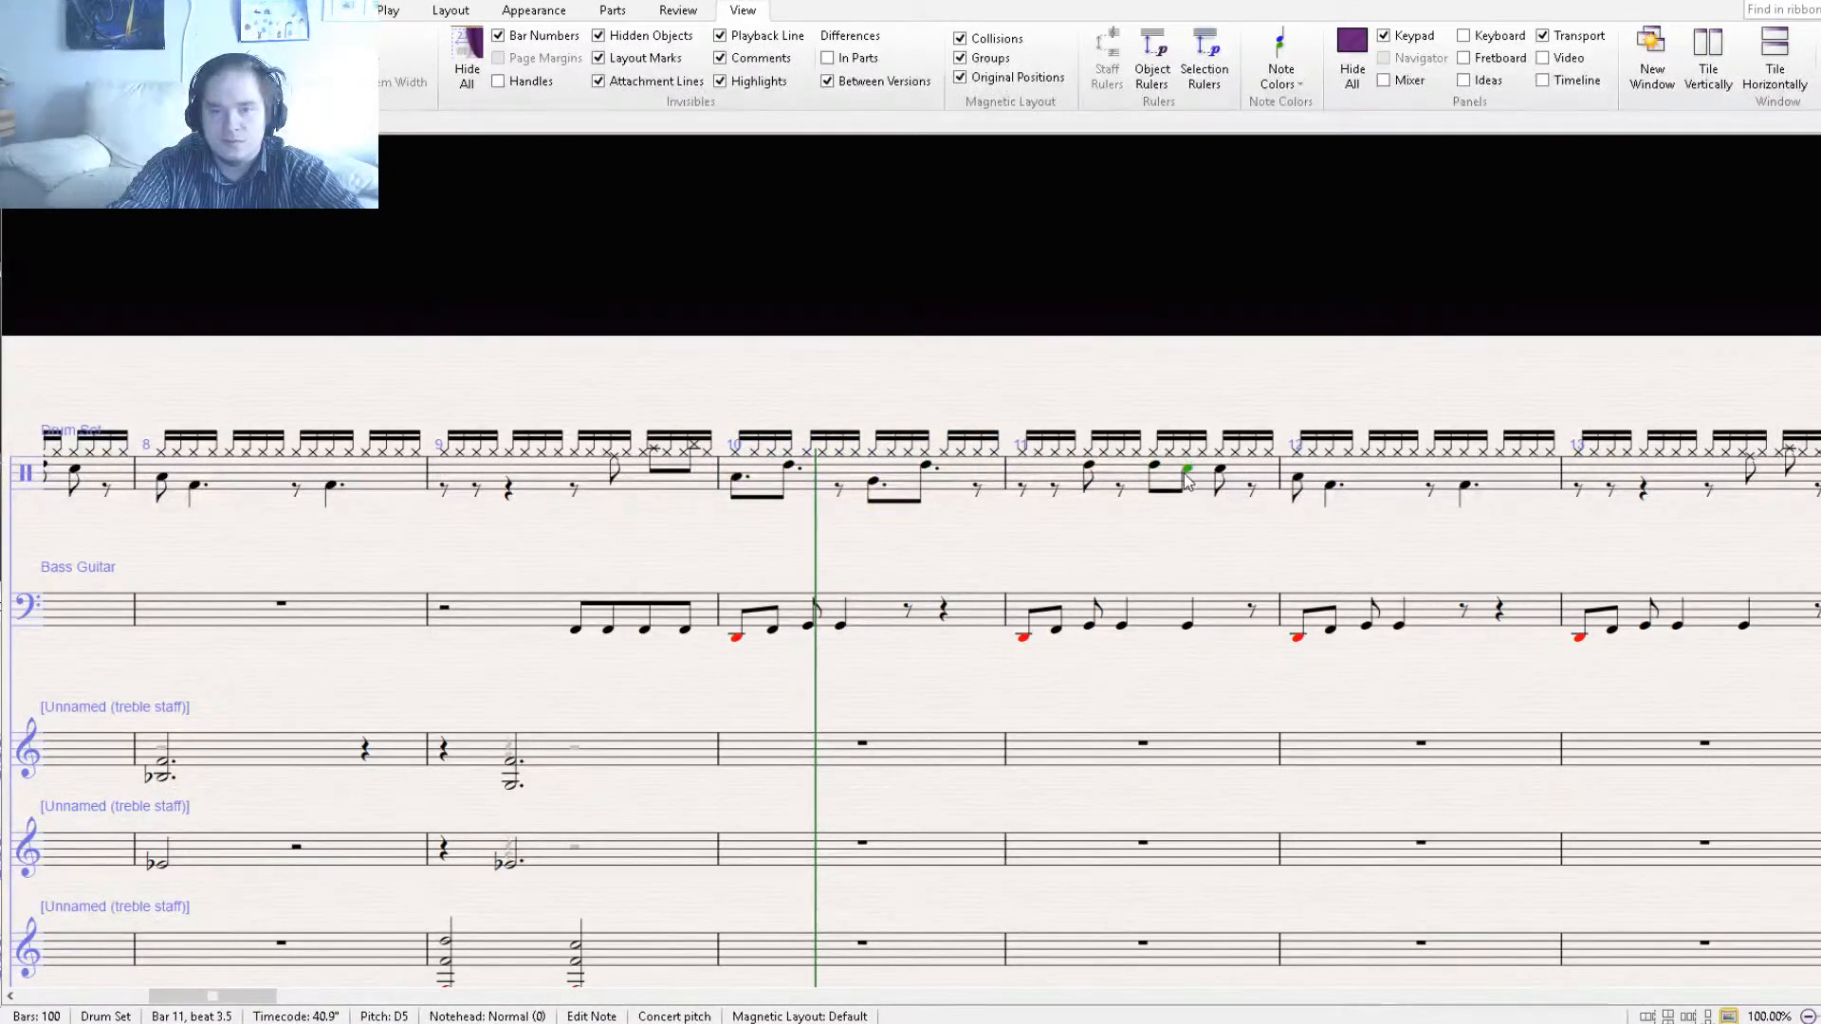
{"action": "left_click", "coordinate": [1230, 477]}
{"action": "left_click", "coordinate": [1223, 472]}
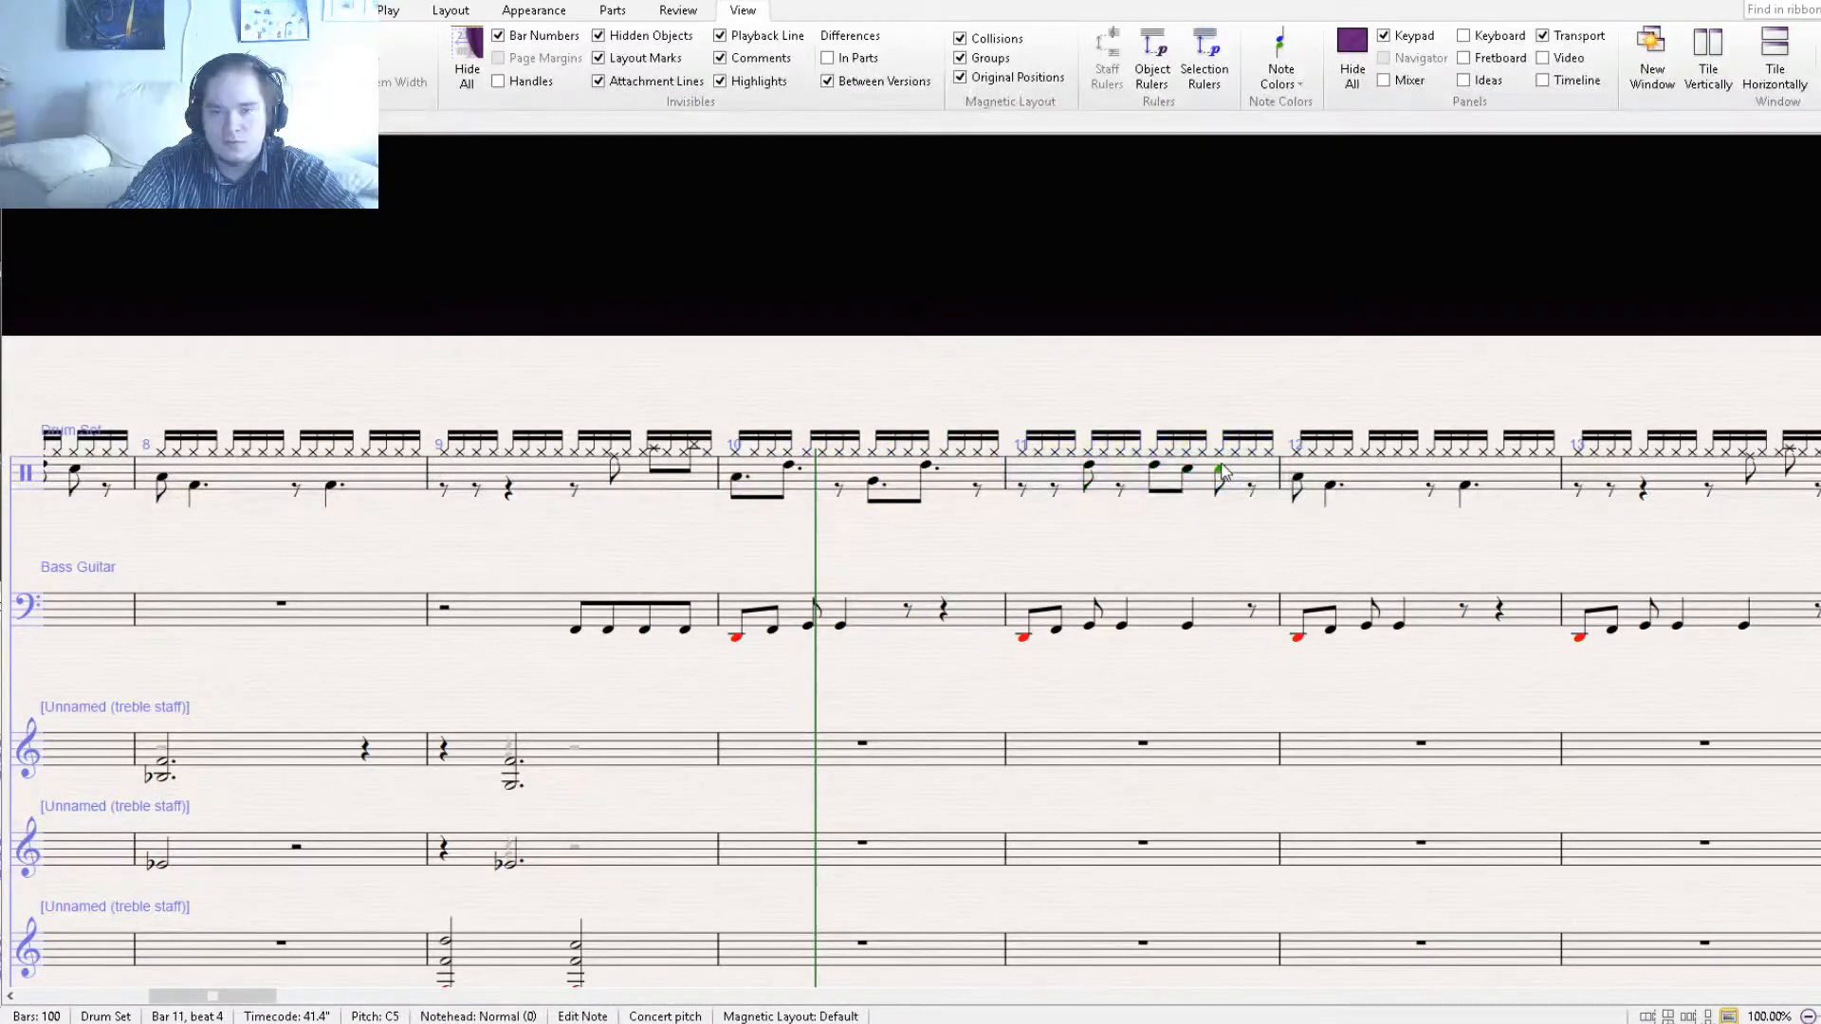
Lower the drum set's cross-head sixteenths on beat 1 of bar 10 to F5 and repeat them on every beat through bar 11.
{"action": "left_click", "coordinate": [743, 457]}
{"action": "left_click", "coordinate": [767, 457], "text": "ctrl"}
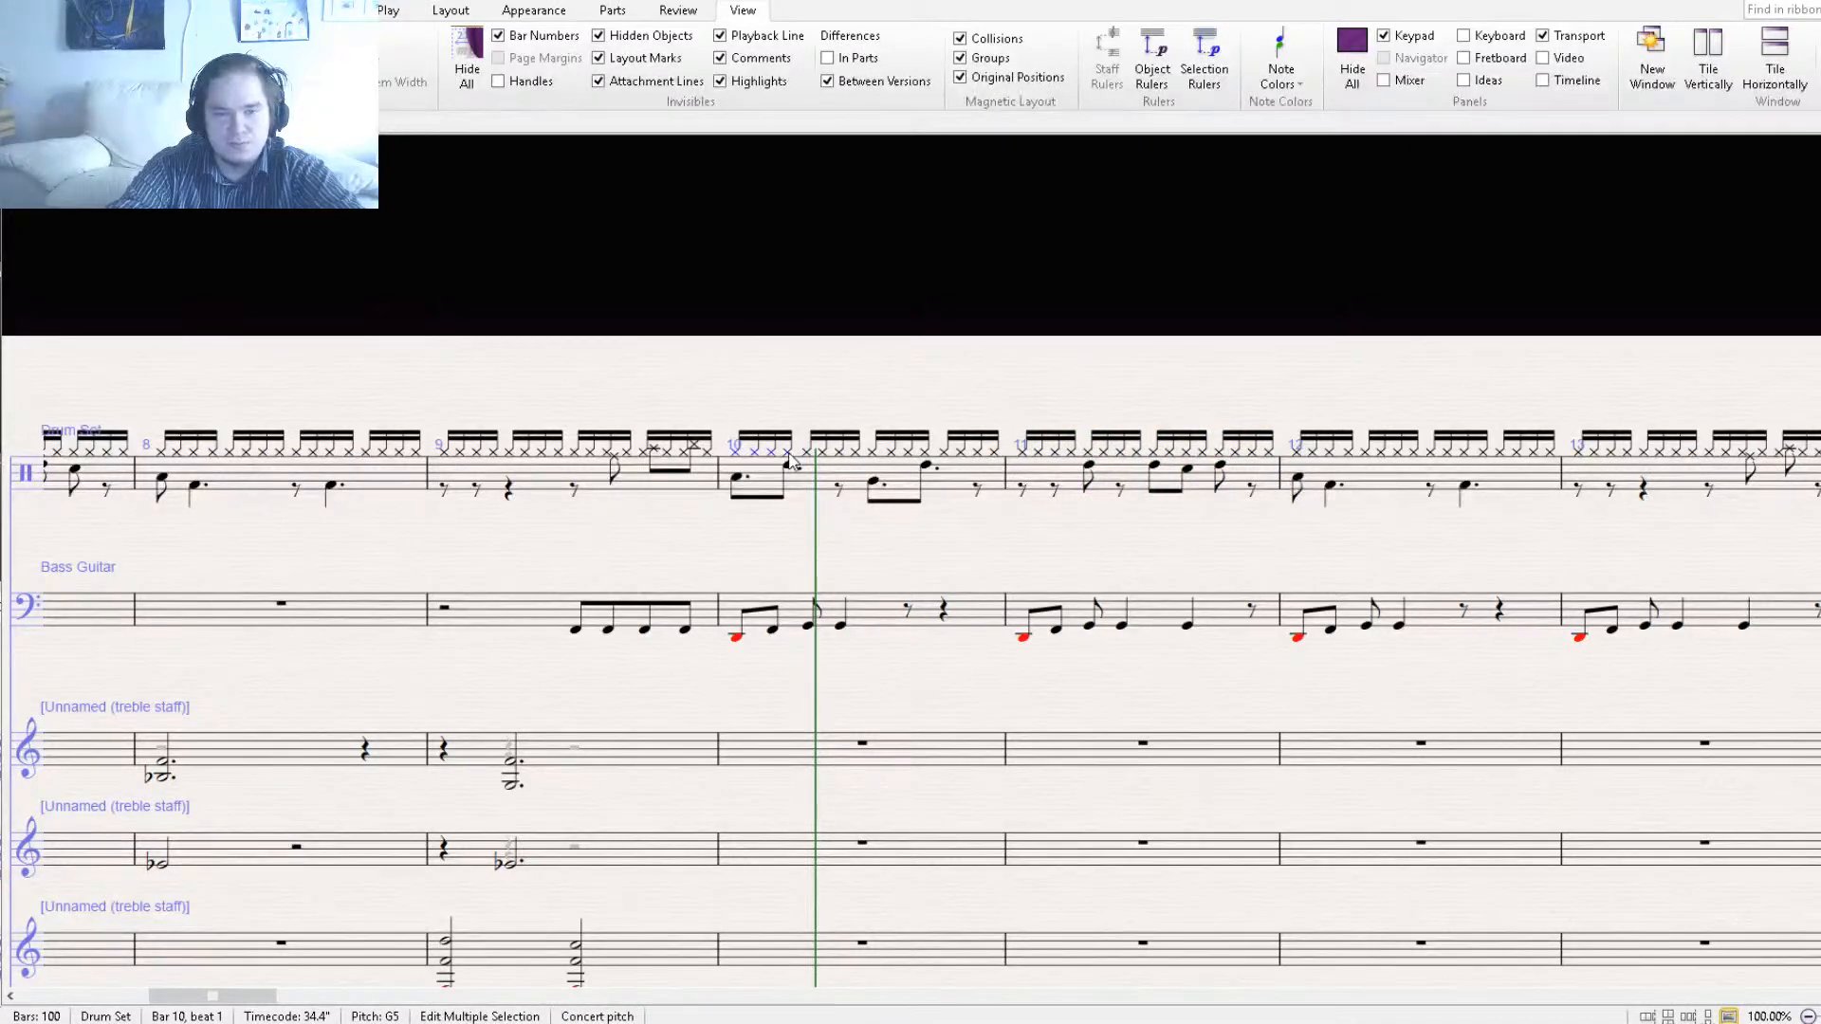
{"action": "key", "text": "Down"}
{"action": "left_click", "coordinate": [809, 458], "text": "alt"}
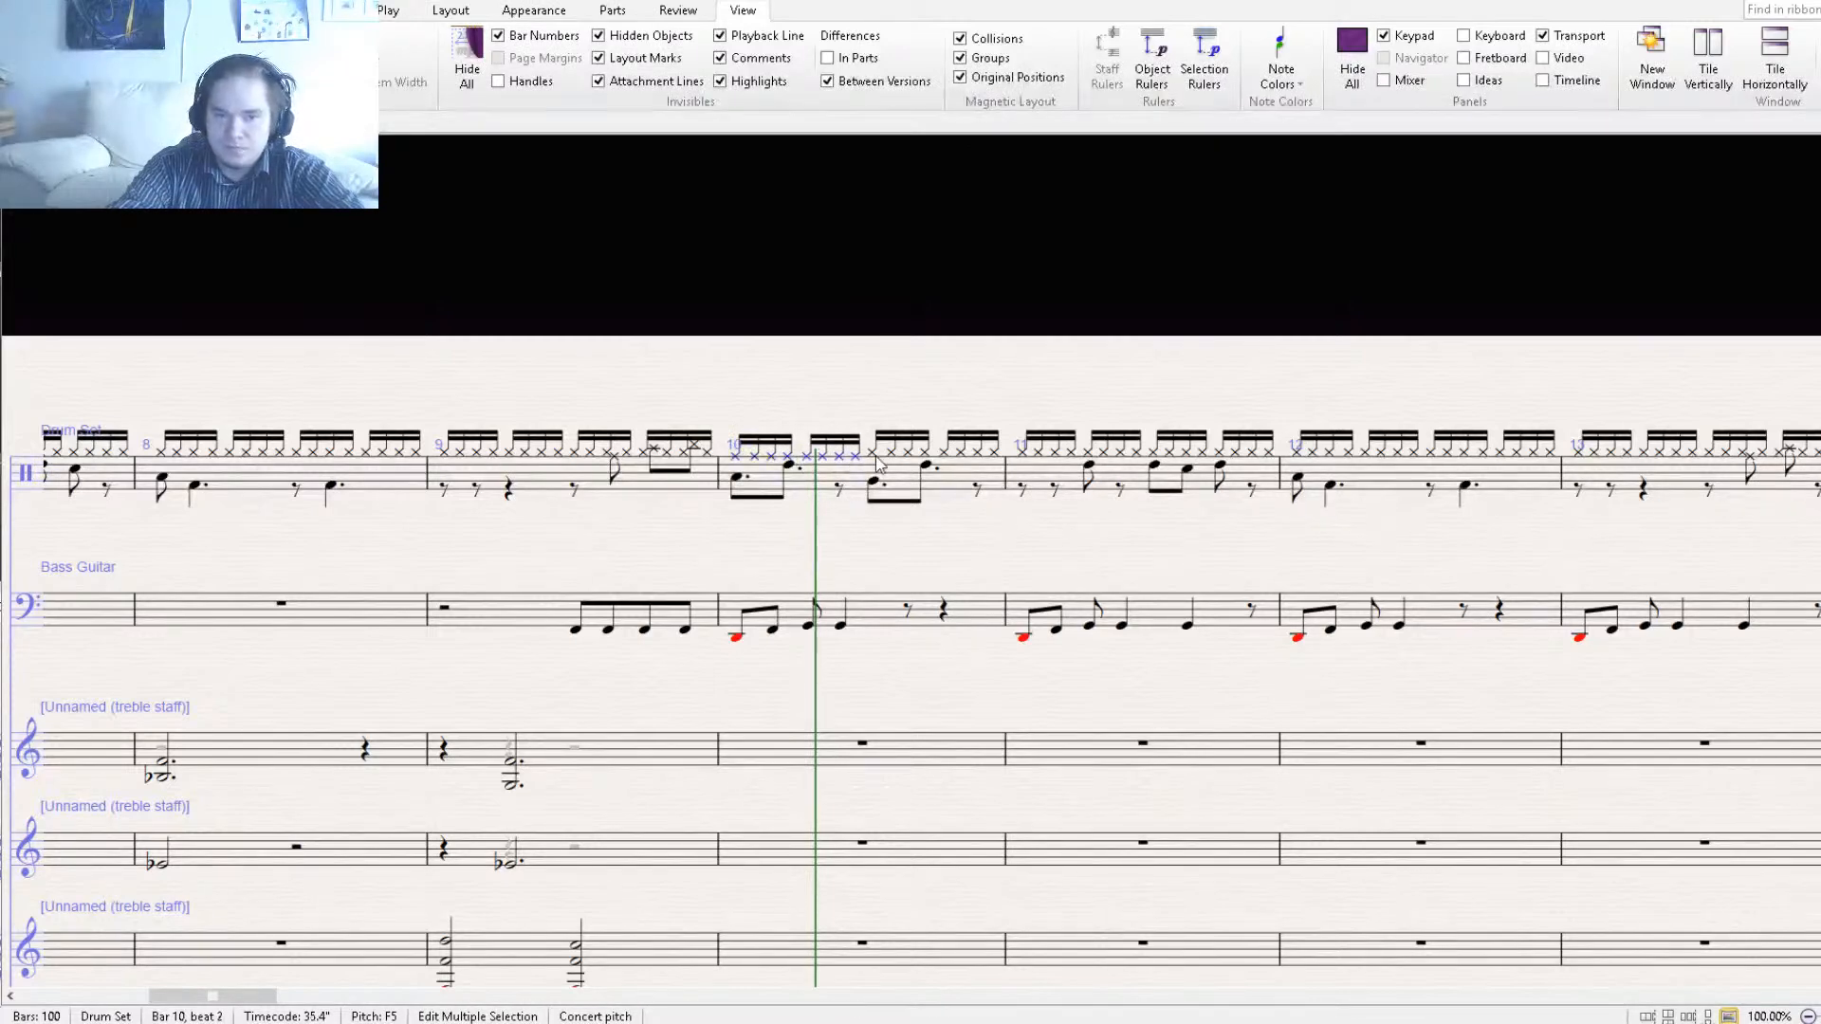
{"action": "left_click", "coordinate": [873, 462], "text": "alt"}
{"action": "left_click", "coordinate": [944, 462], "text": "alt"}
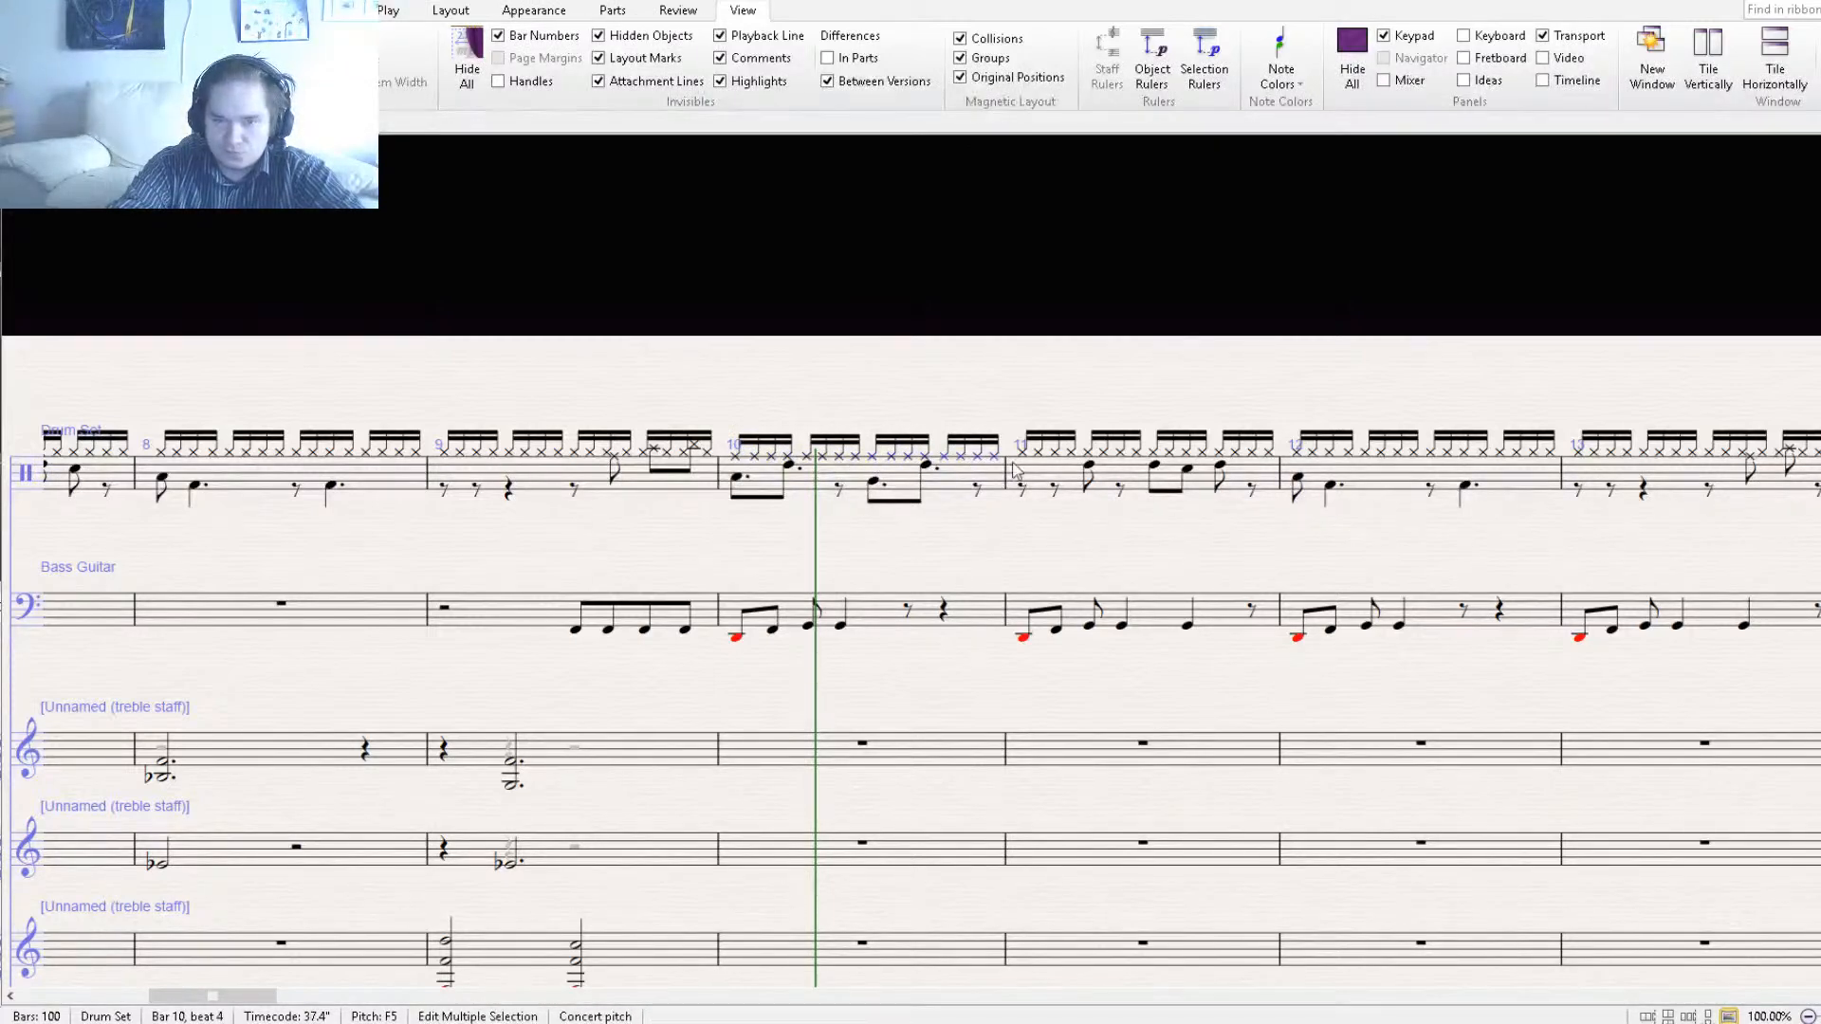
{"action": "left_click", "coordinate": [1024, 462], "text": "alt"}
{"action": "left_click", "coordinate": [1095, 462], "text": "alt"}
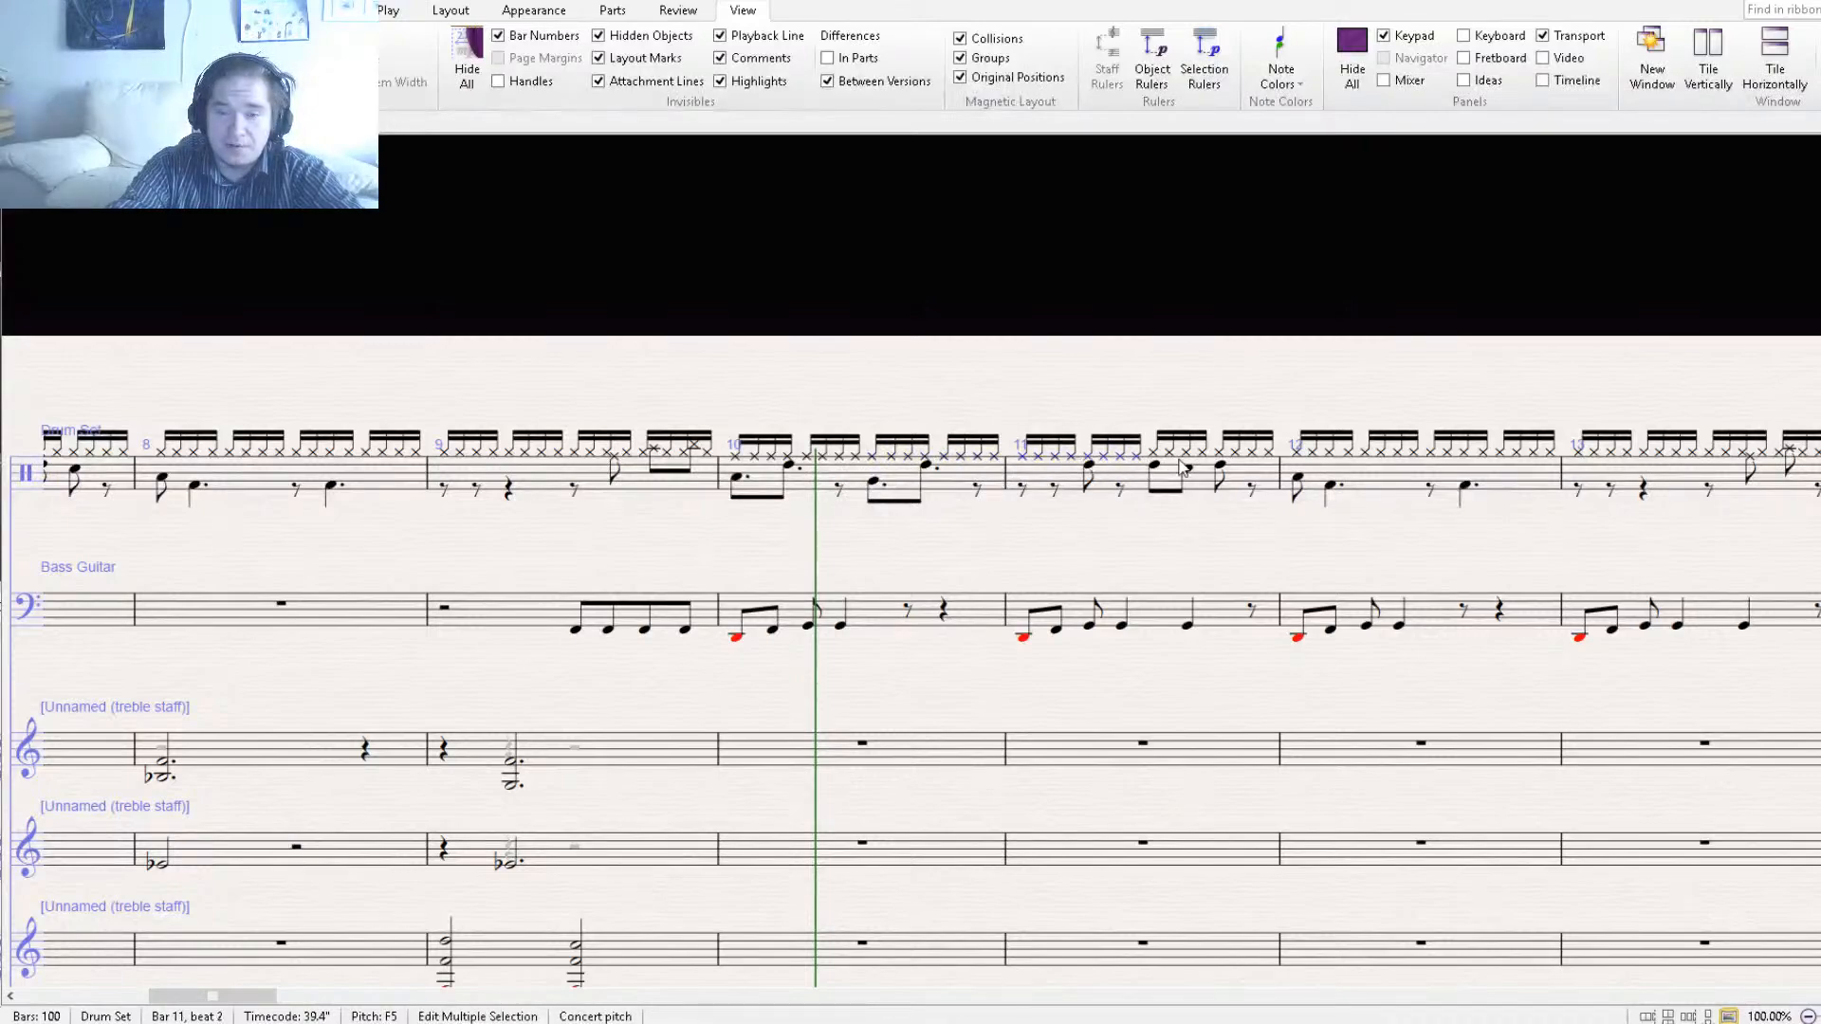
{"action": "left_click", "coordinate": [1157, 462], "text": "alt"}
{"action": "left_click", "coordinate": [1224, 462], "text": "alt"}
Play the score from the beginning through bar 12 to listen to the new bass and drum parts.
{"action": "left_click_drag", "start_coordinate": [1043, 556], "coordinate": [1582, 436]}
{"action": "left_click_drag", "start_coordinate": [1246, 513], "coordinate": [1091, 510]}
{"action": "left_click", "coordinate": [1741, 219]}
{"action": "key", "text": "["}
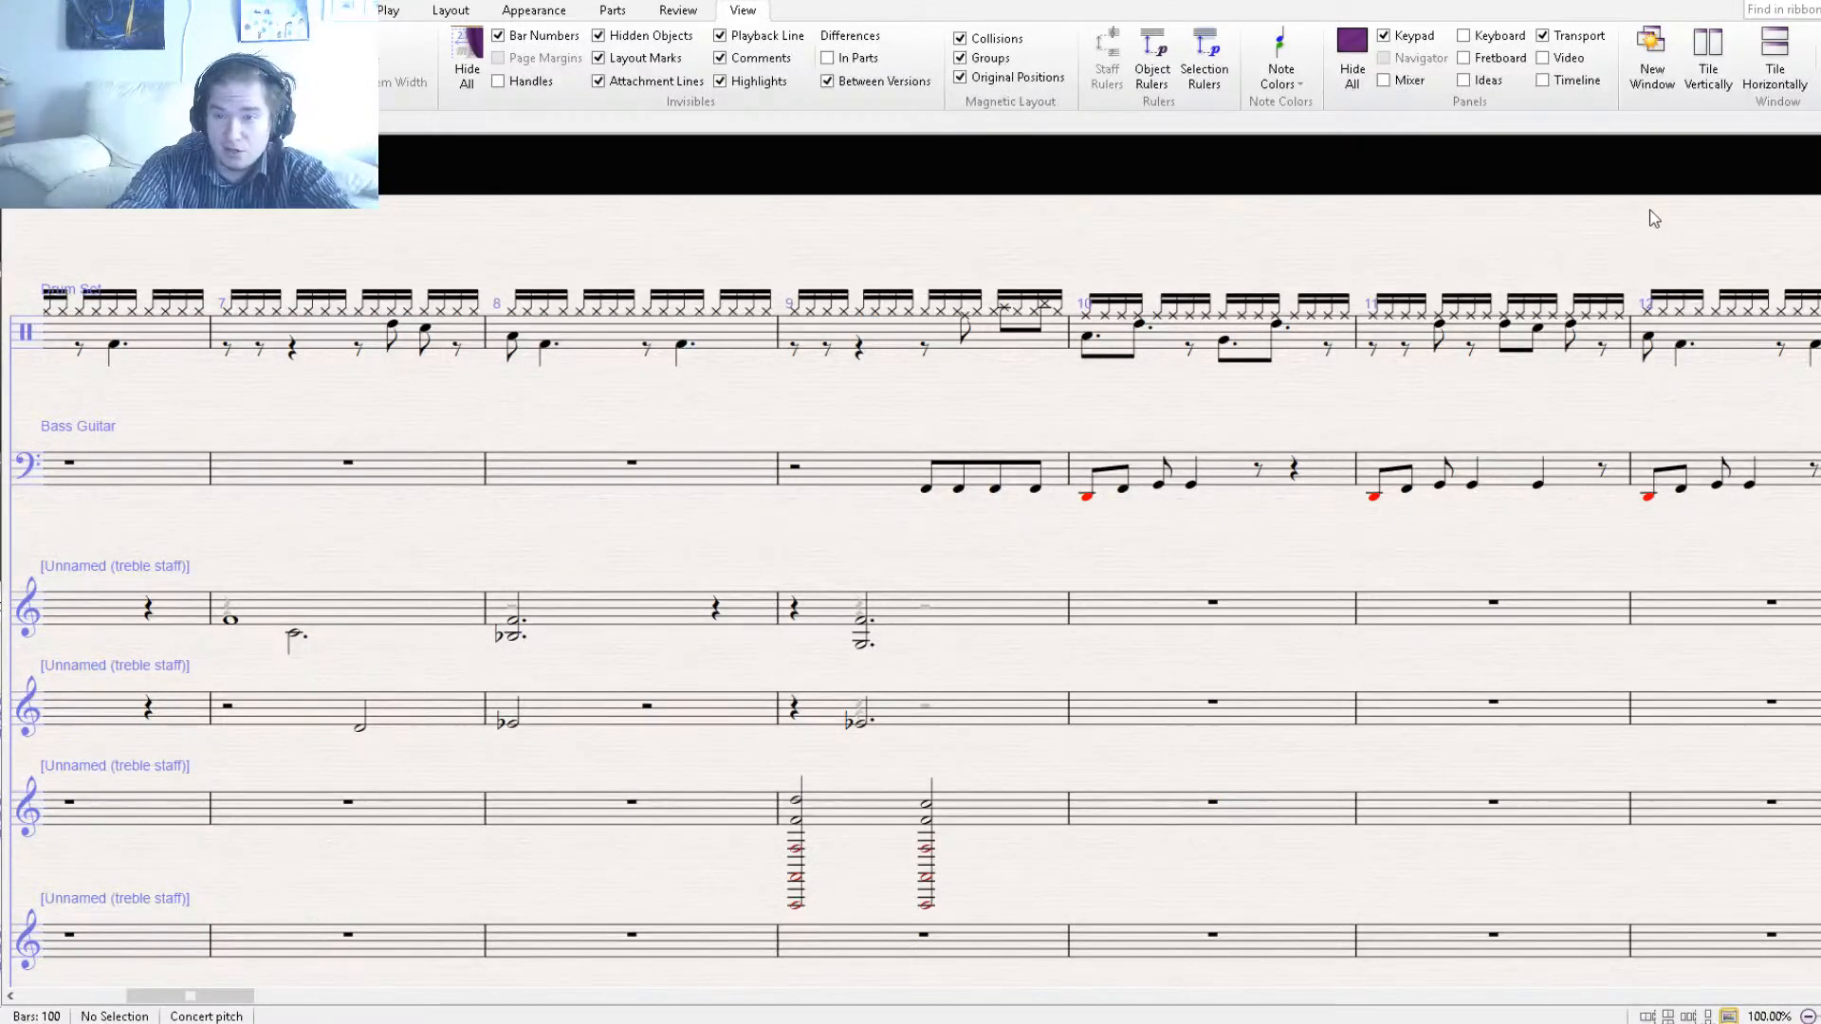
{"action": "key", "text": "space"}
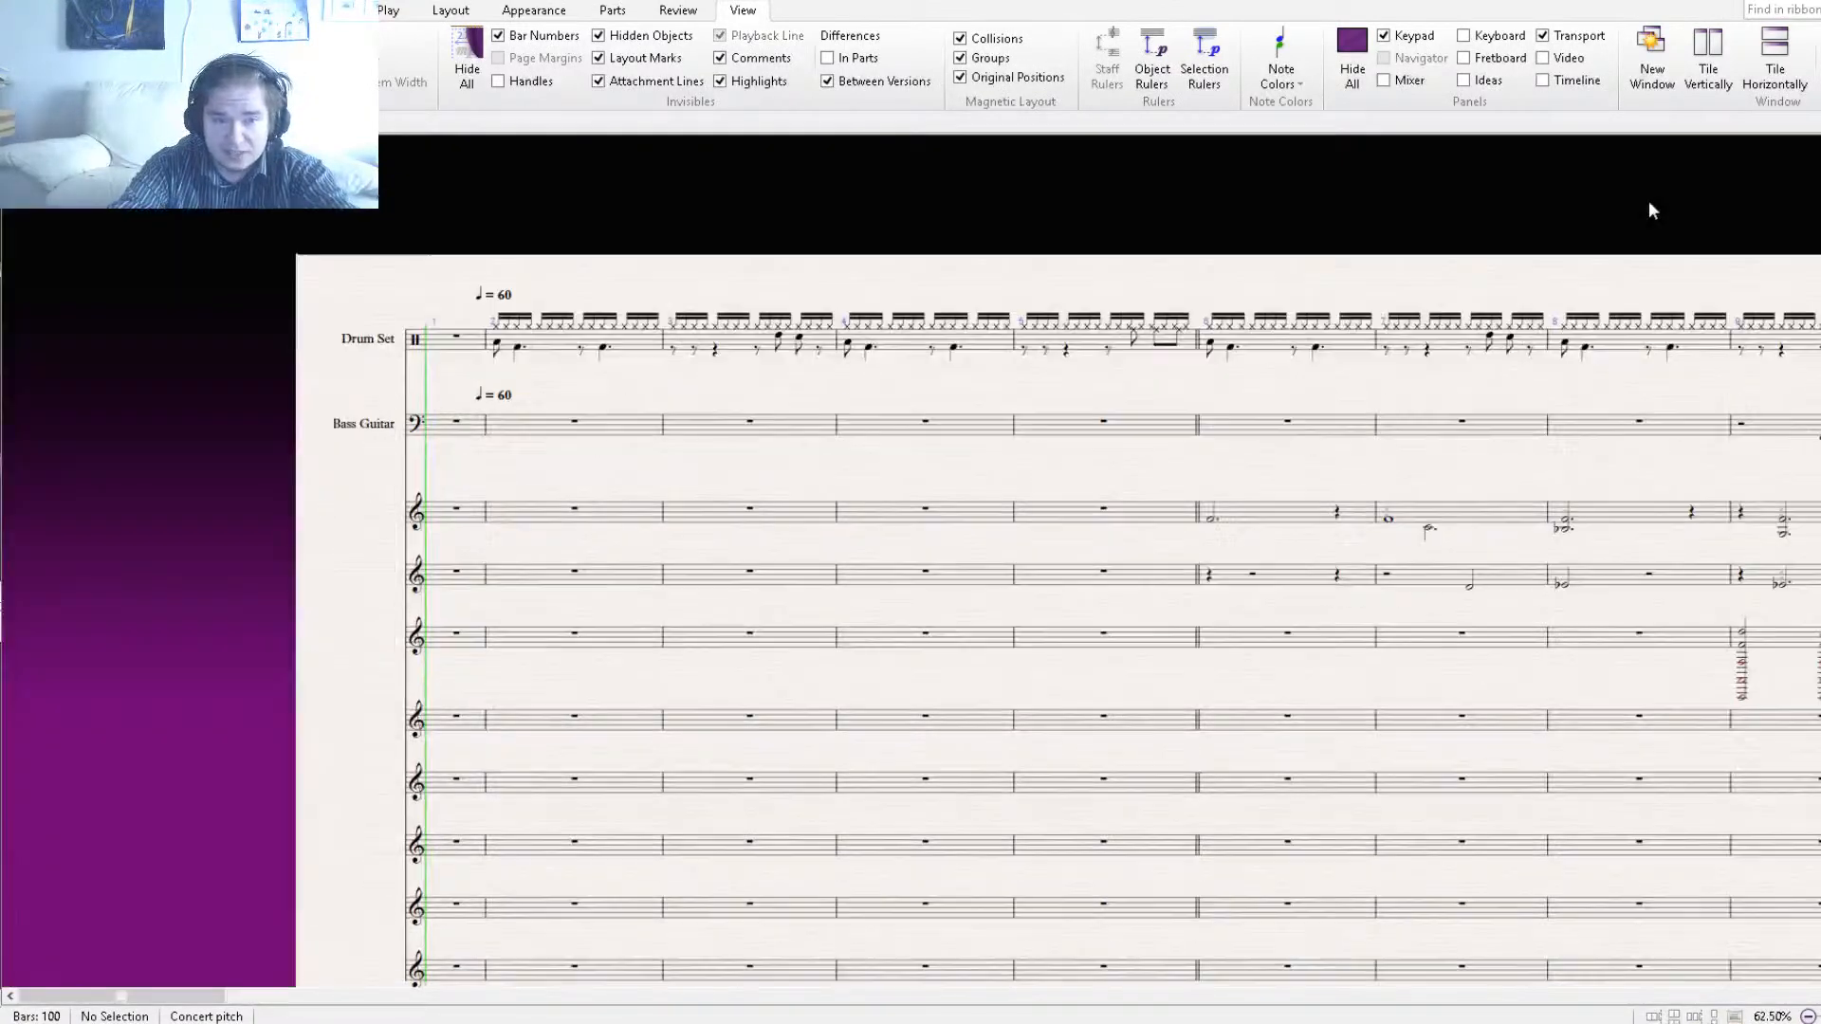
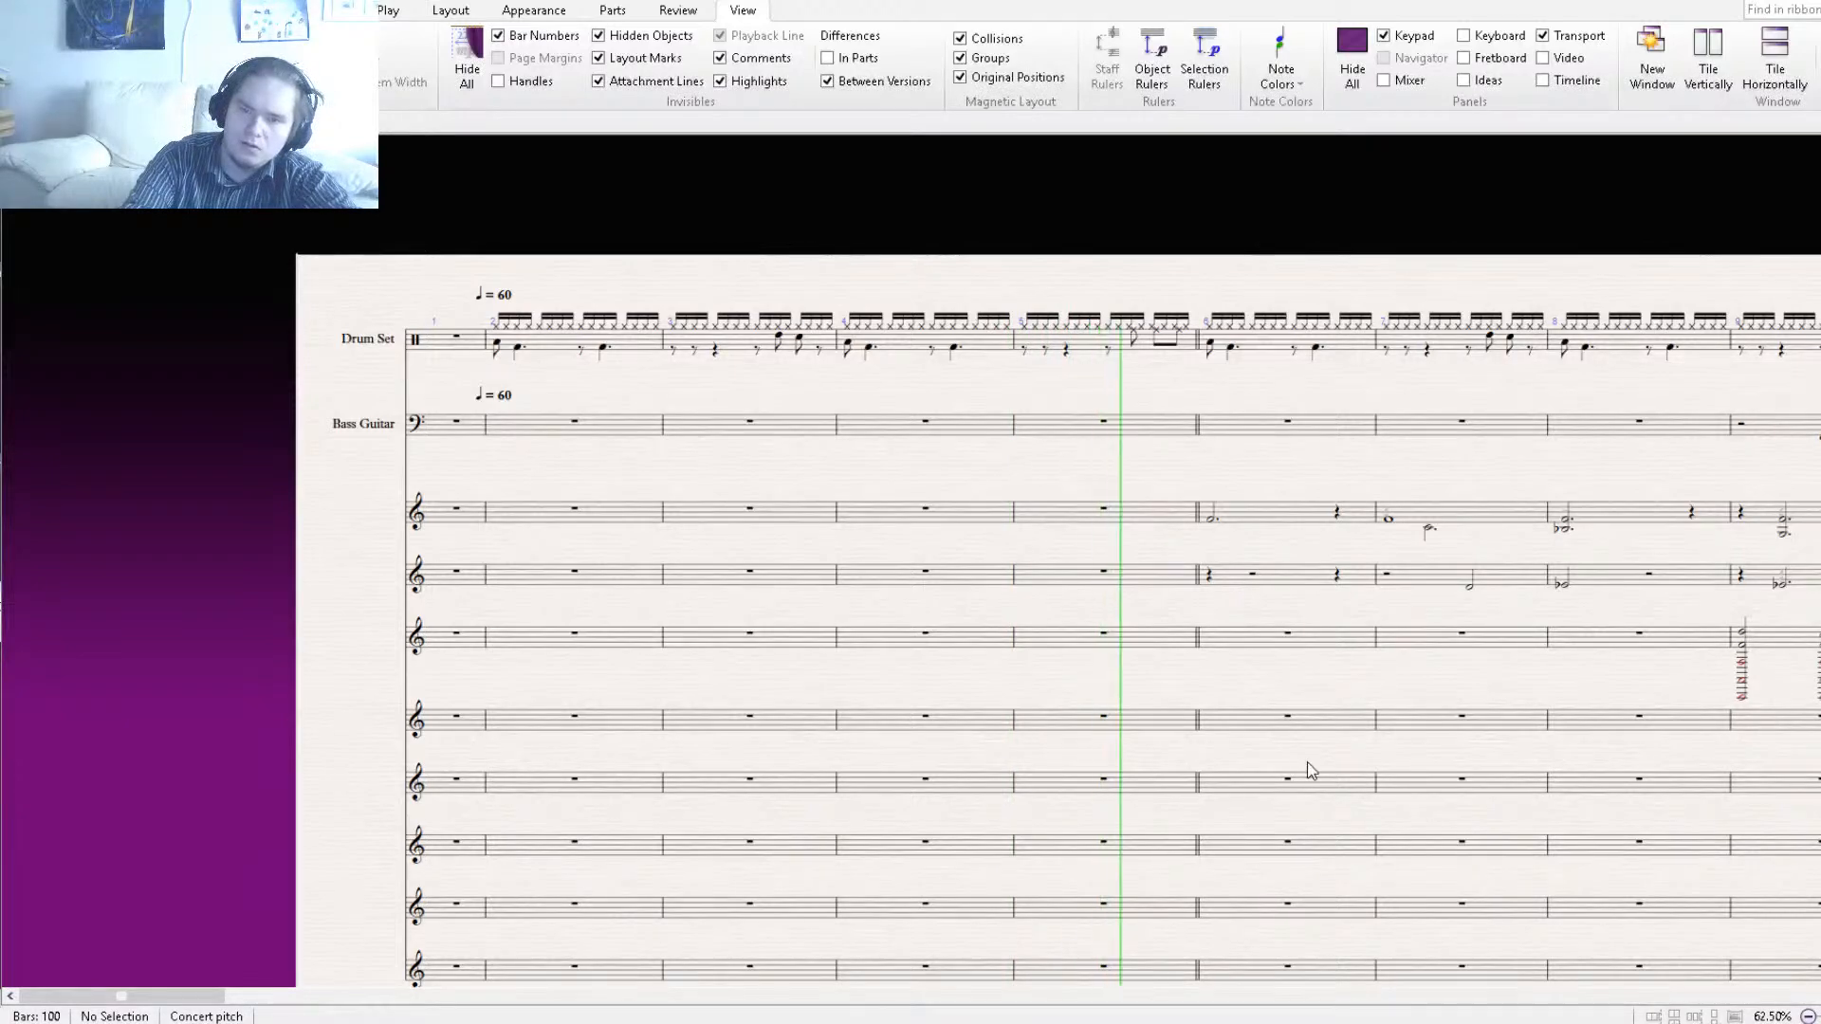
{"action": "left_click_drag", "start_coordinate": [1307, 761], "coordinate": [914, 758]}
{"action": "left_click_drag", "start_coordinate": [1338, 764], "coordinate": [1157, 756]}
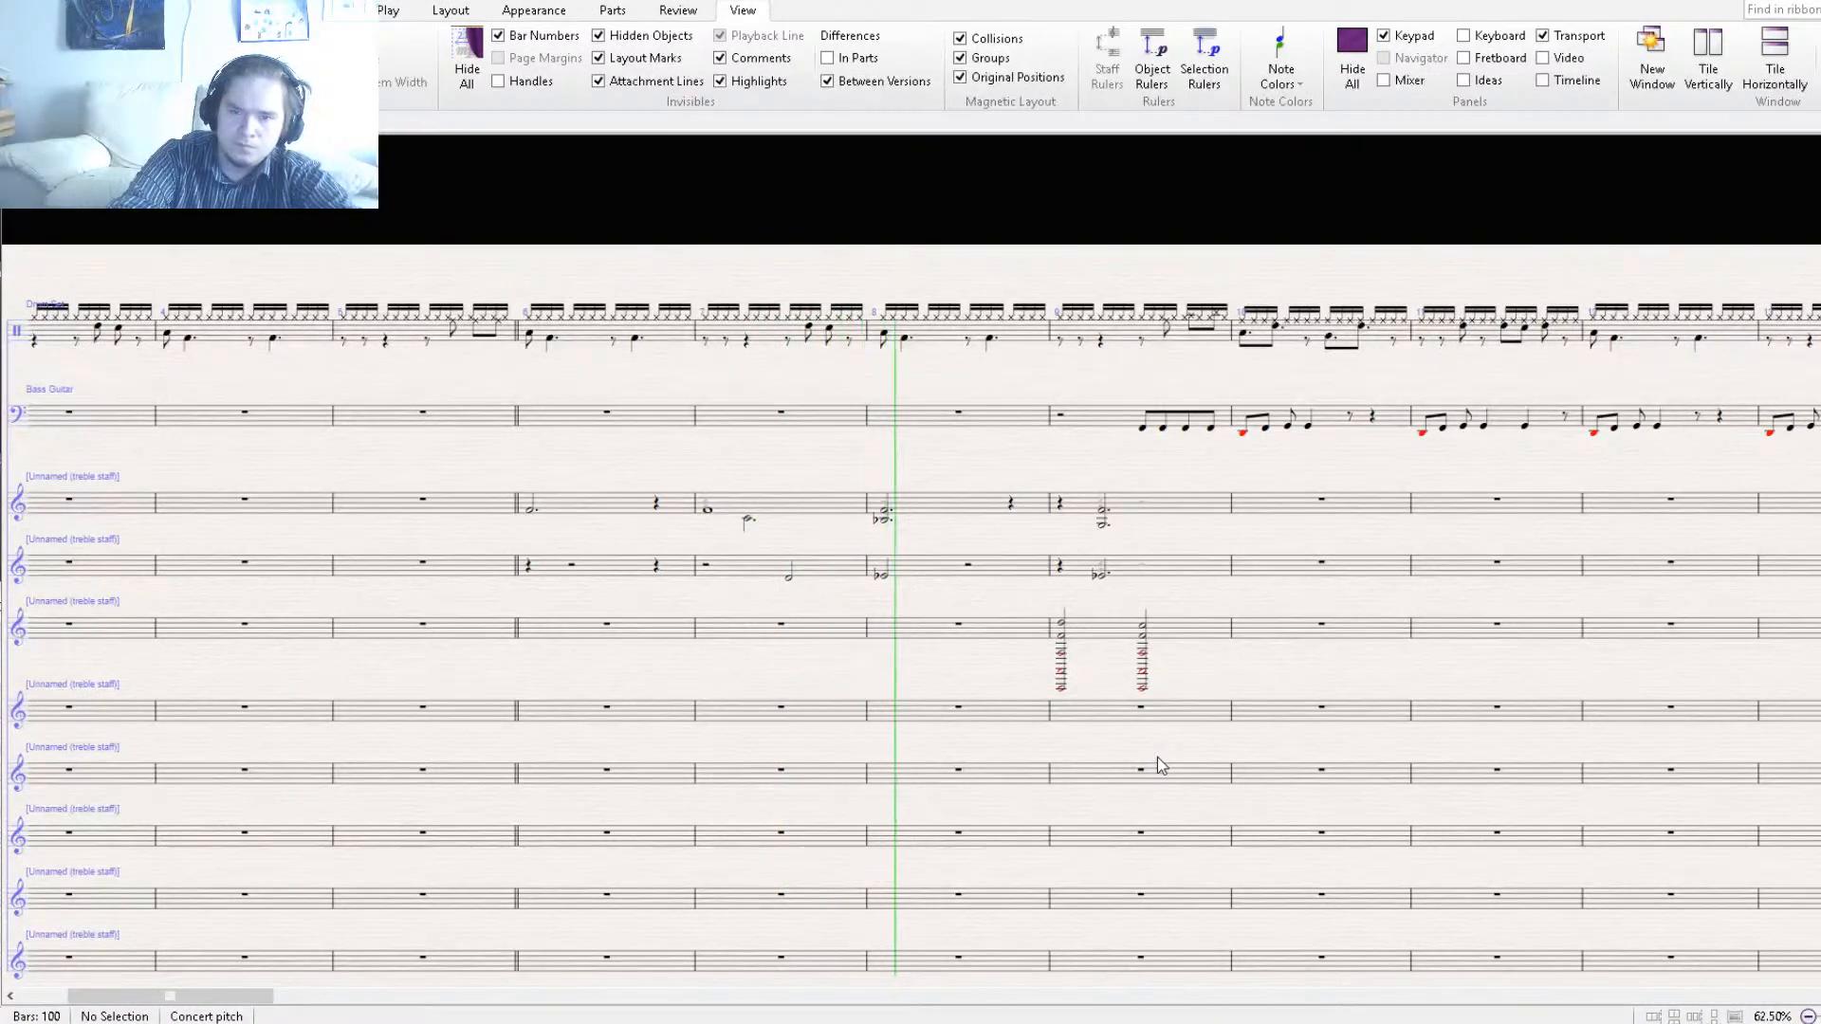
{"action": "left_click_drag", "start_coordinate": [1317, 685], "coordinate": [899, 754]}
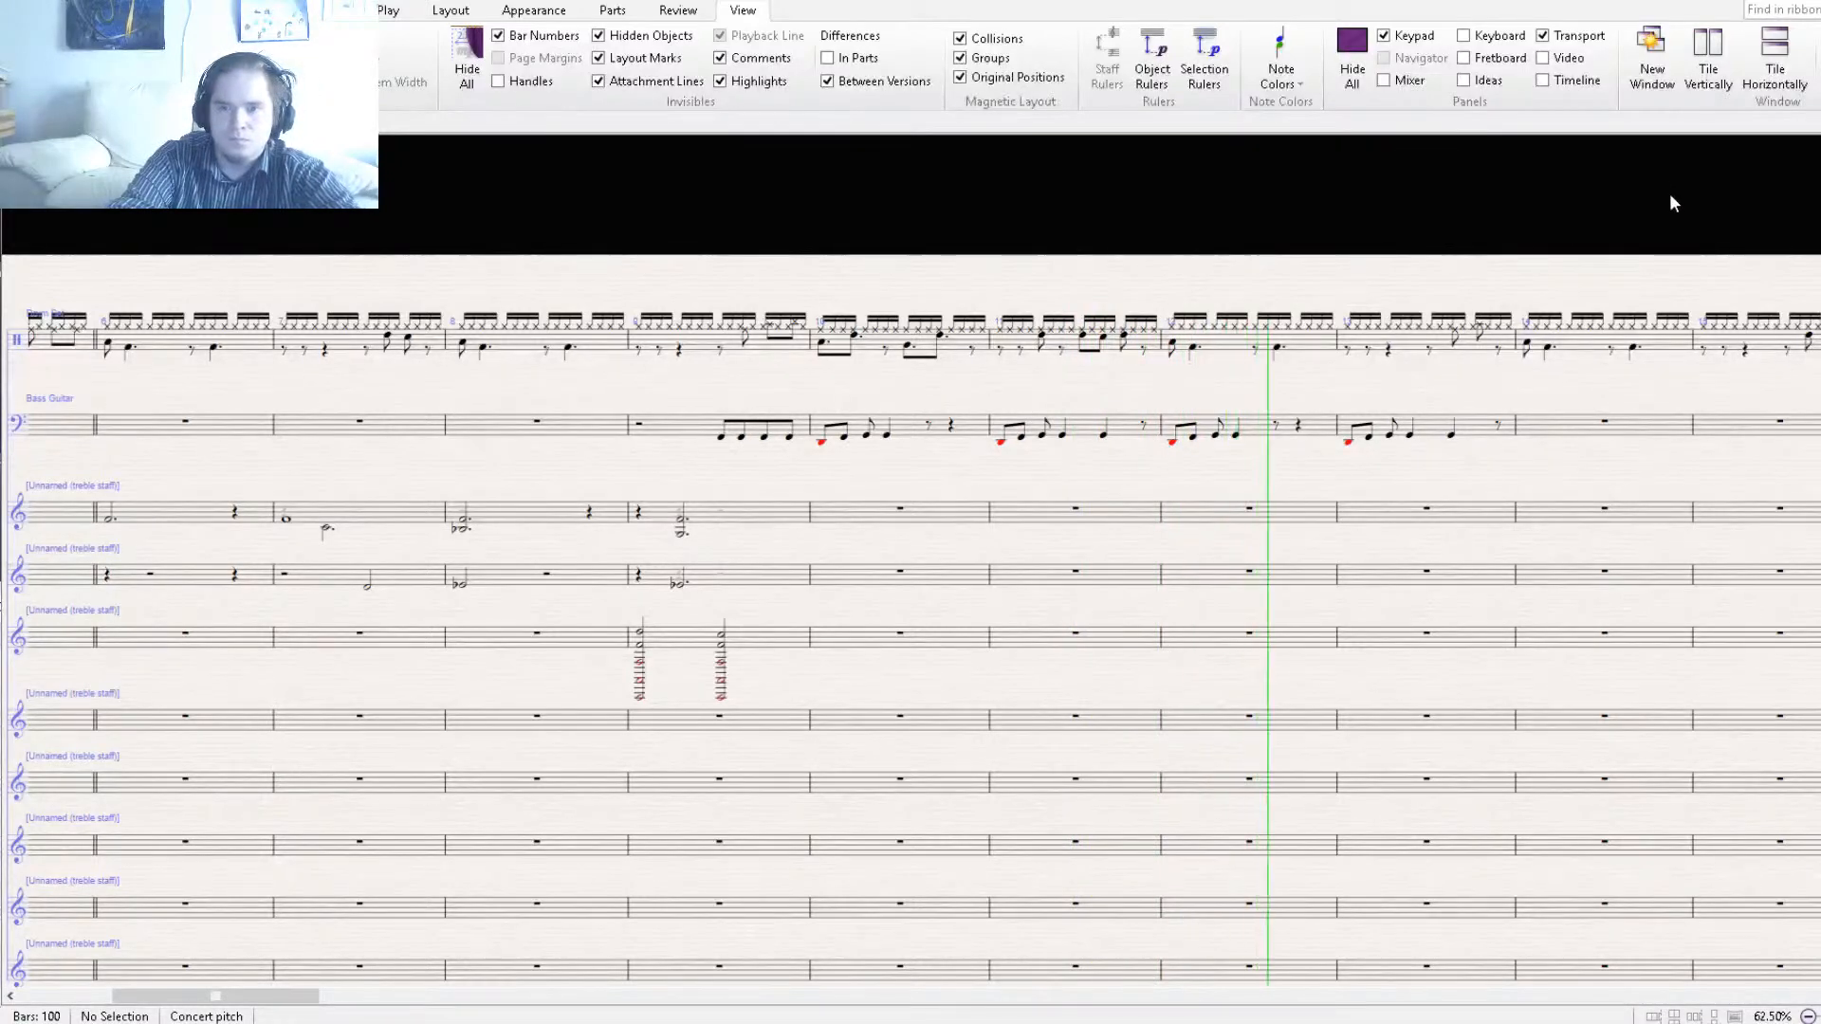
{"action": "key", "text": "space"}
Move the playback position back to bar 10 and replay the reworked drums into bar 11.
{"action": "left_click_drag", "start_coordinate": [981, 287], "coordinate": [835, 378]}
{"action": "key", "text": "bracketright"}
{"action": "key", "text": "bracketleft"}
{"action": "key", "text": "bracketleft"}
{"action": "key", "text": "bracketleft"}
{"action": "key", "text": "bracketleft"}
{"action": "key", "text": "bracketleft"}
{"action": "key", "text": "bracketleft"}
{"action": "key", "text": "bracketleft"}
{"action": "key", "text": "bracketleft"}
{"action": "key", "text": "bracketleft"}
{"action": "key", "text": "bracketleft"}
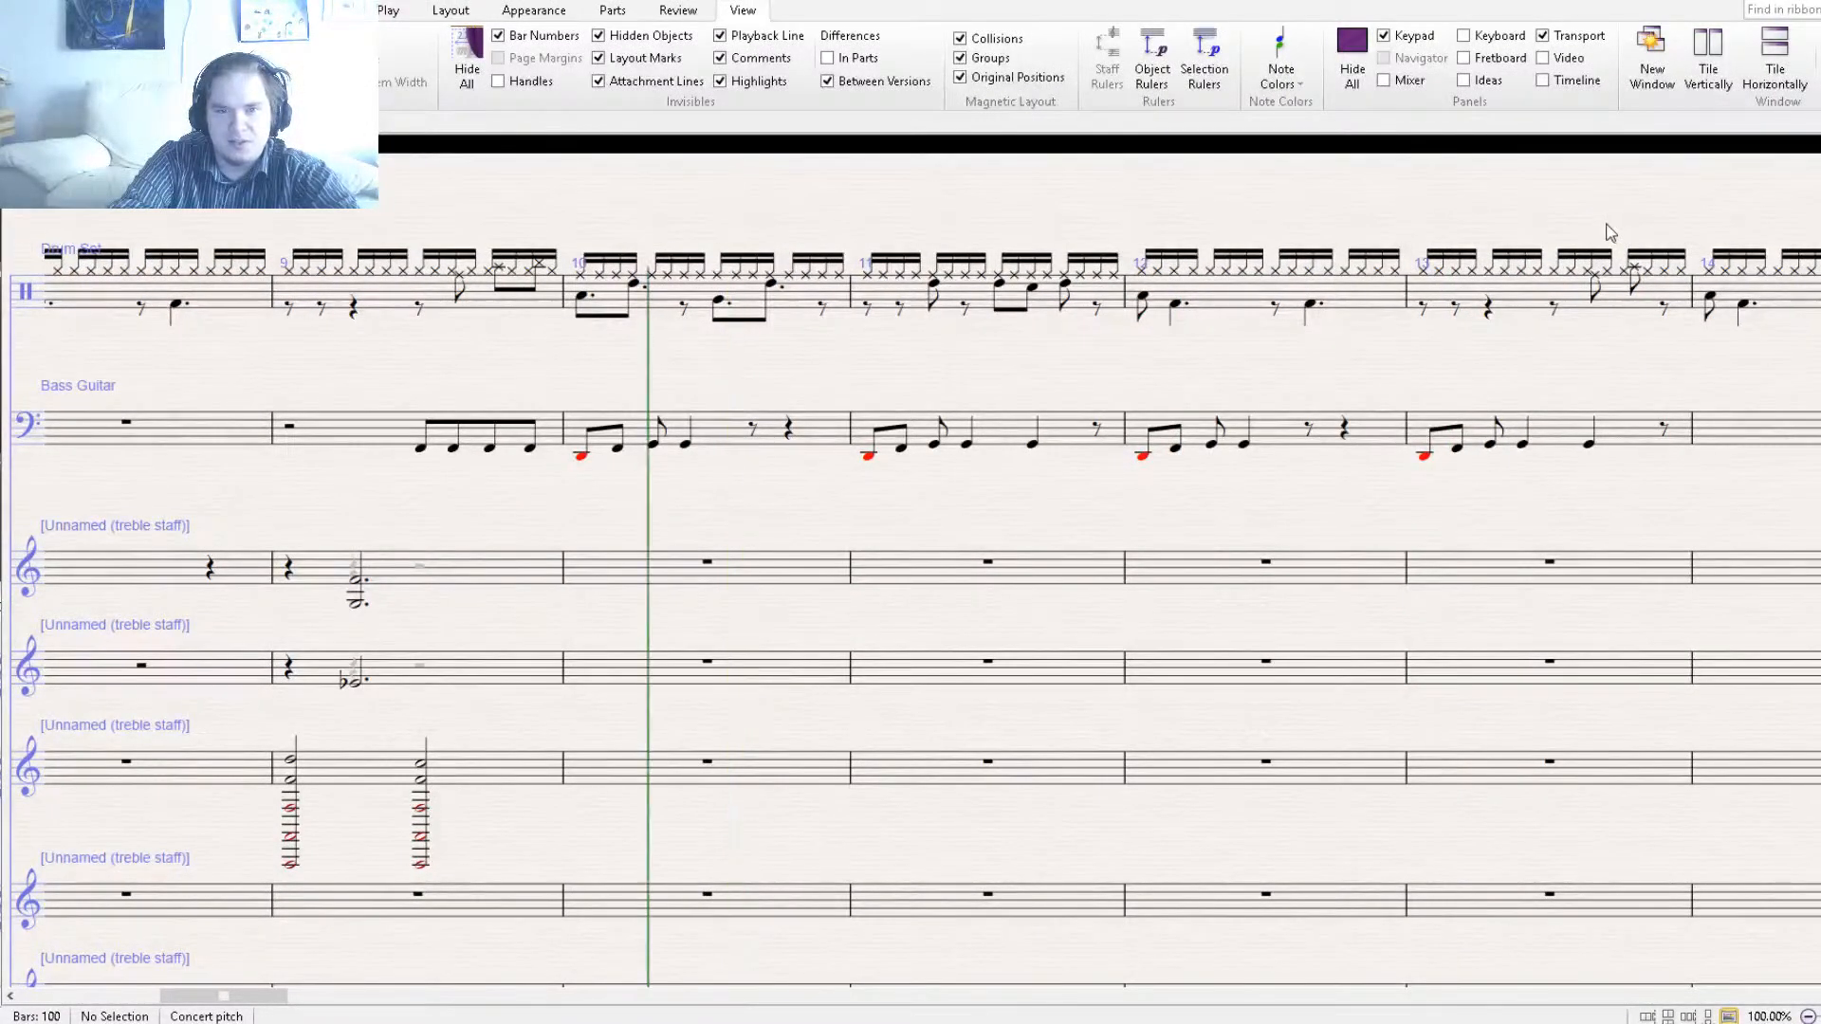
{"action": "key", "text": "space"}
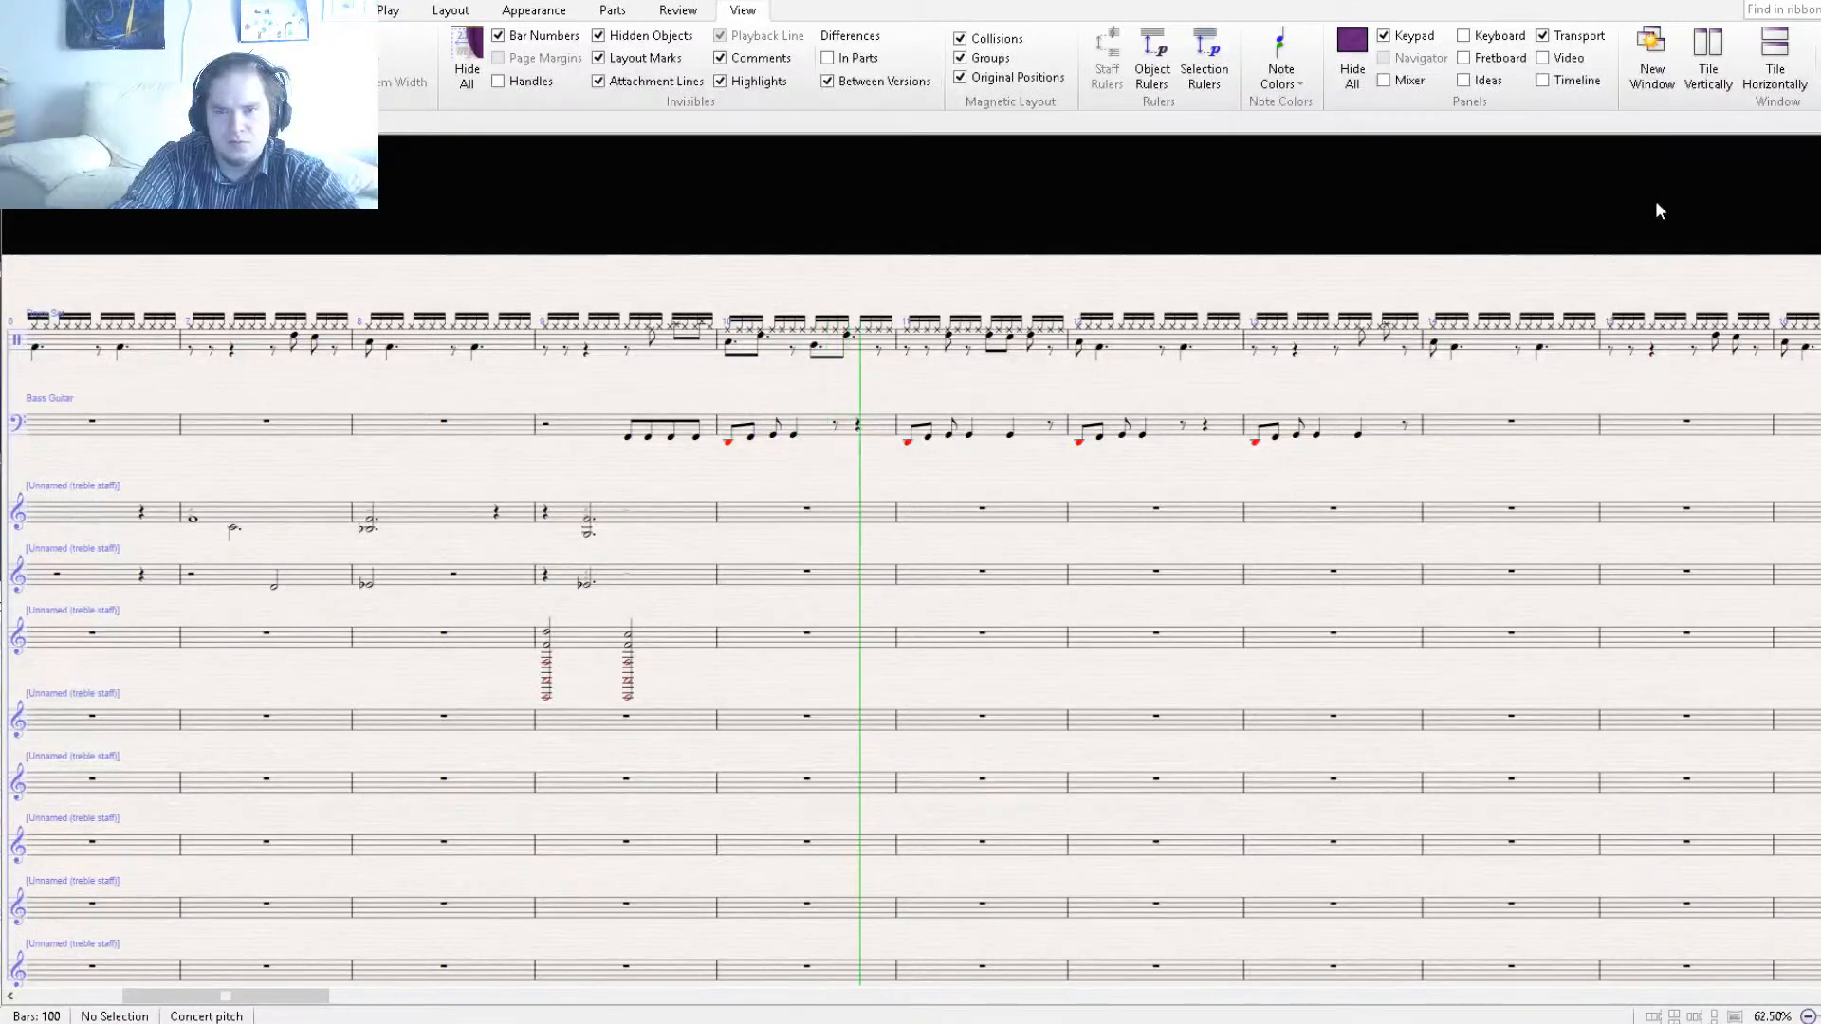
{"action": "key", "text": "space"}
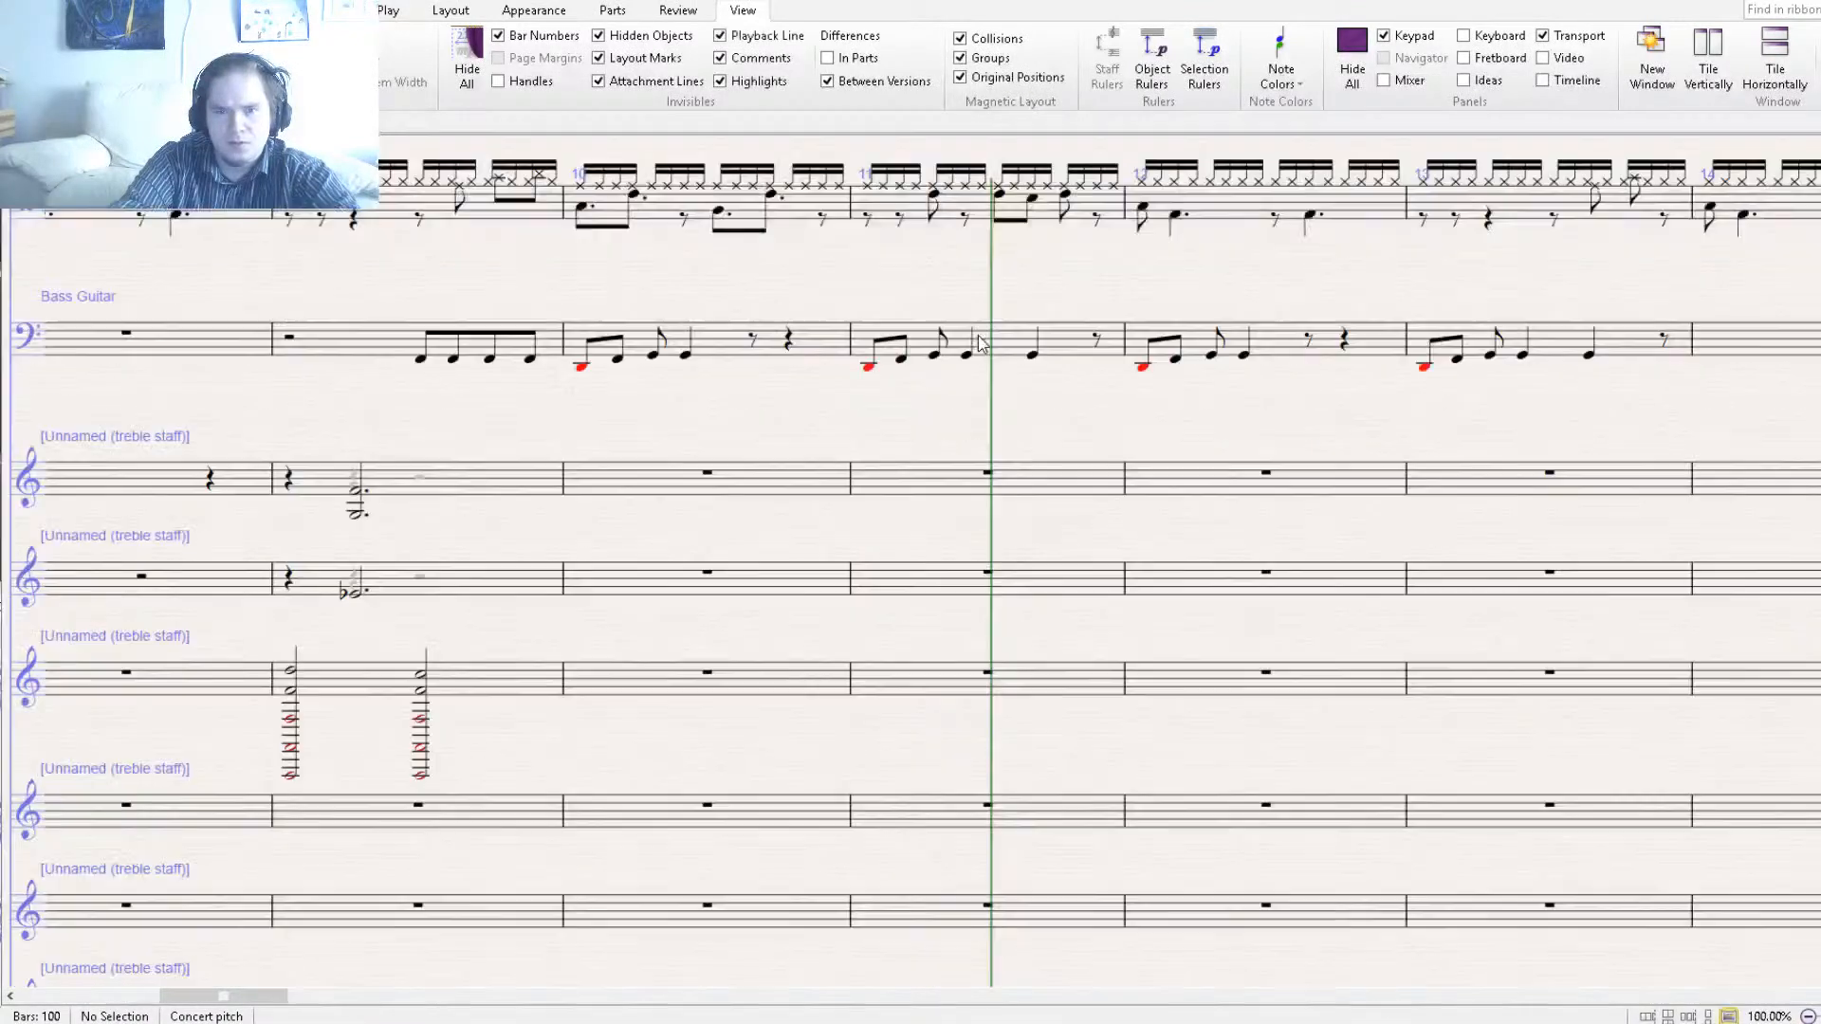
Copy the drum set's reworked bars 10 and 11 into bars 14 and 15.
{"action": "left_click", "coordinate": [979, 202]}
{"action": "left_click", "coordinate": [798, 211], "text": "shift"}
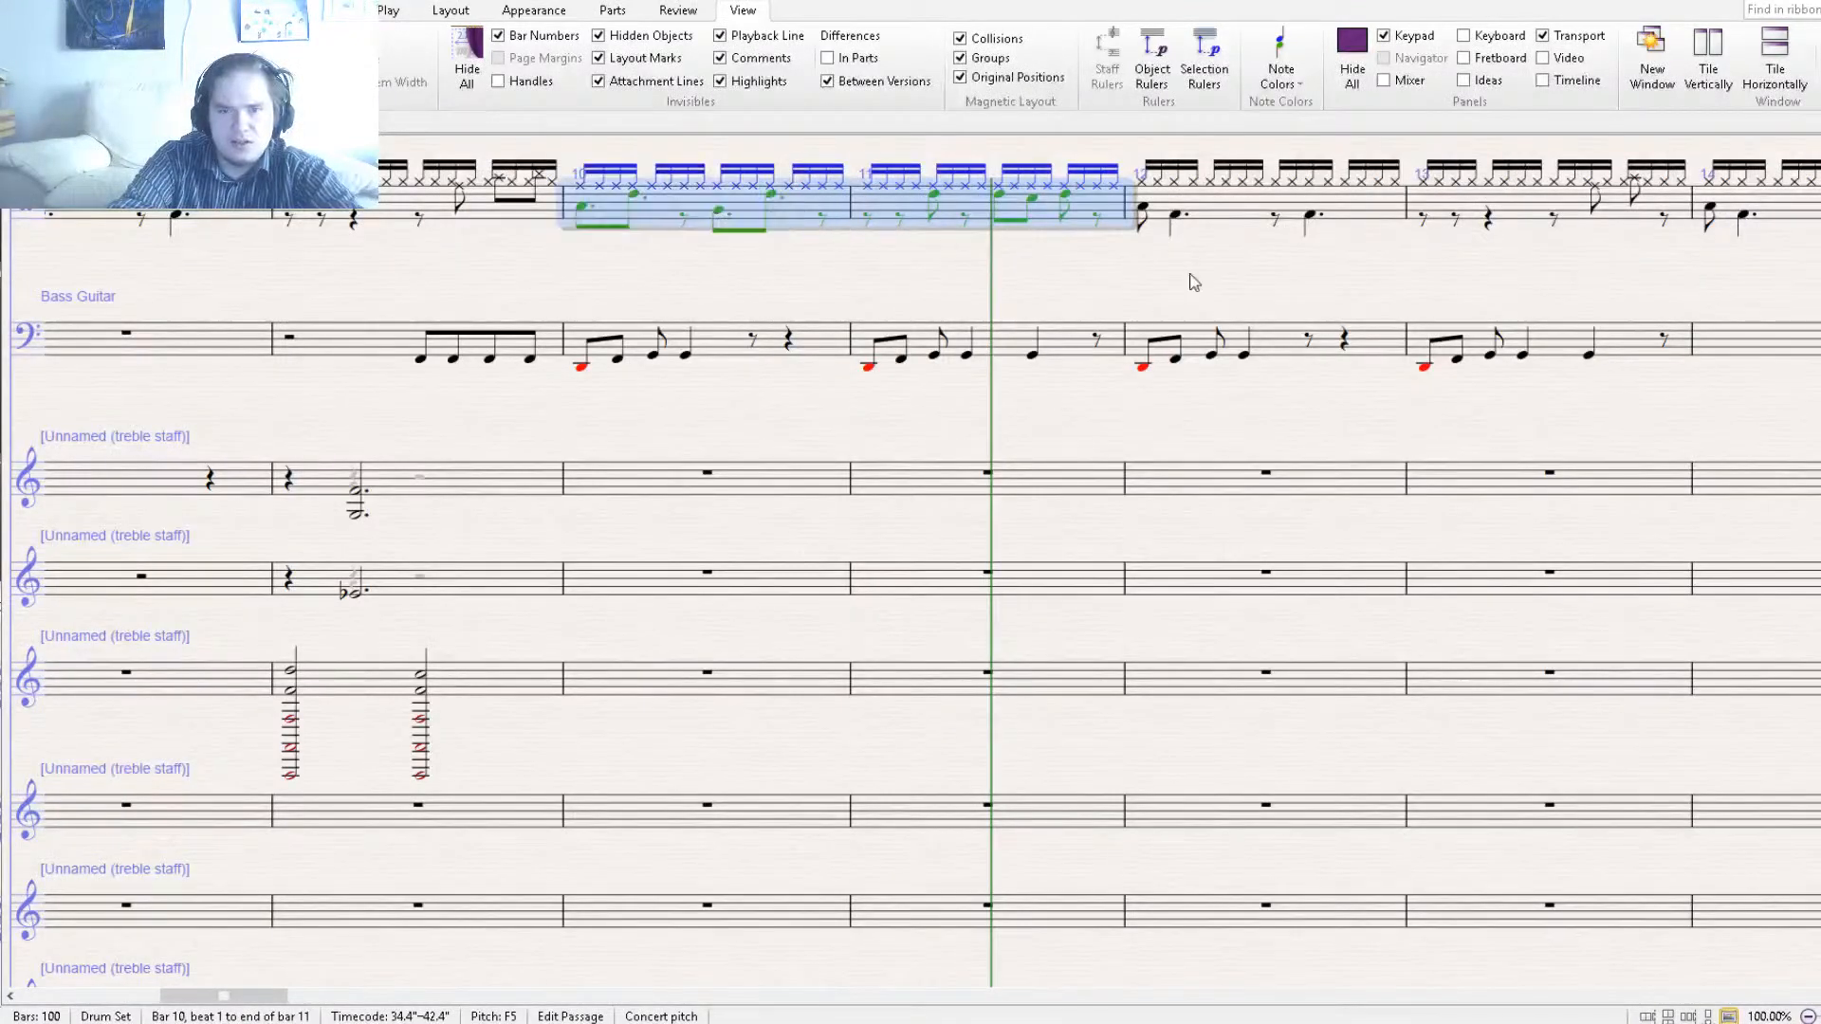
{"action": "left_click_drag", "start_coordinate": [1191, 276], "coordinate": [728, 339]}
{"action": "left_click", "coordinate": [1348, 275], "text": "alt"}
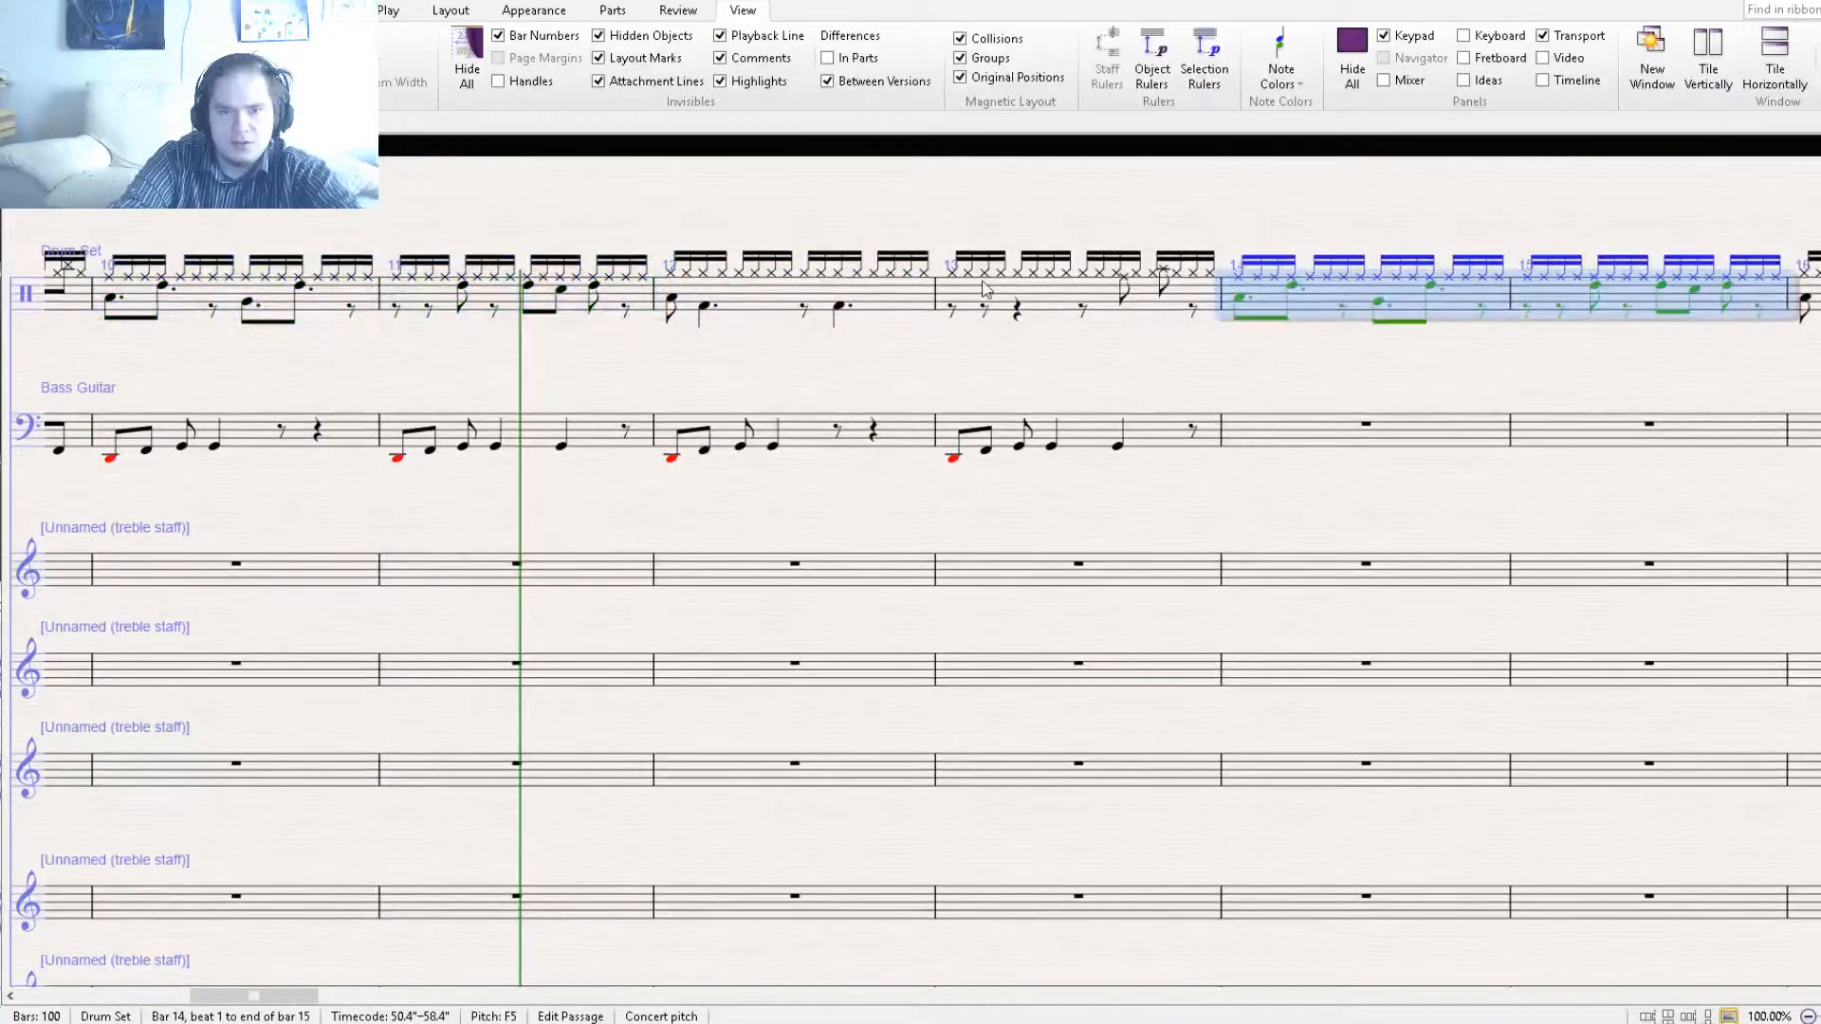
Overwrite the drum set's bars 10 and 11 with a copy of bars 12 and 13.
{"action": "left_click", "coordinate": [1046, 302]}
{"action": "left_click", "coordinate": [785, 322], "text": "shift"}
{"action": "left_click_drag", "start_coordinate": [715, 378], "coordinate": [1117, 407]}
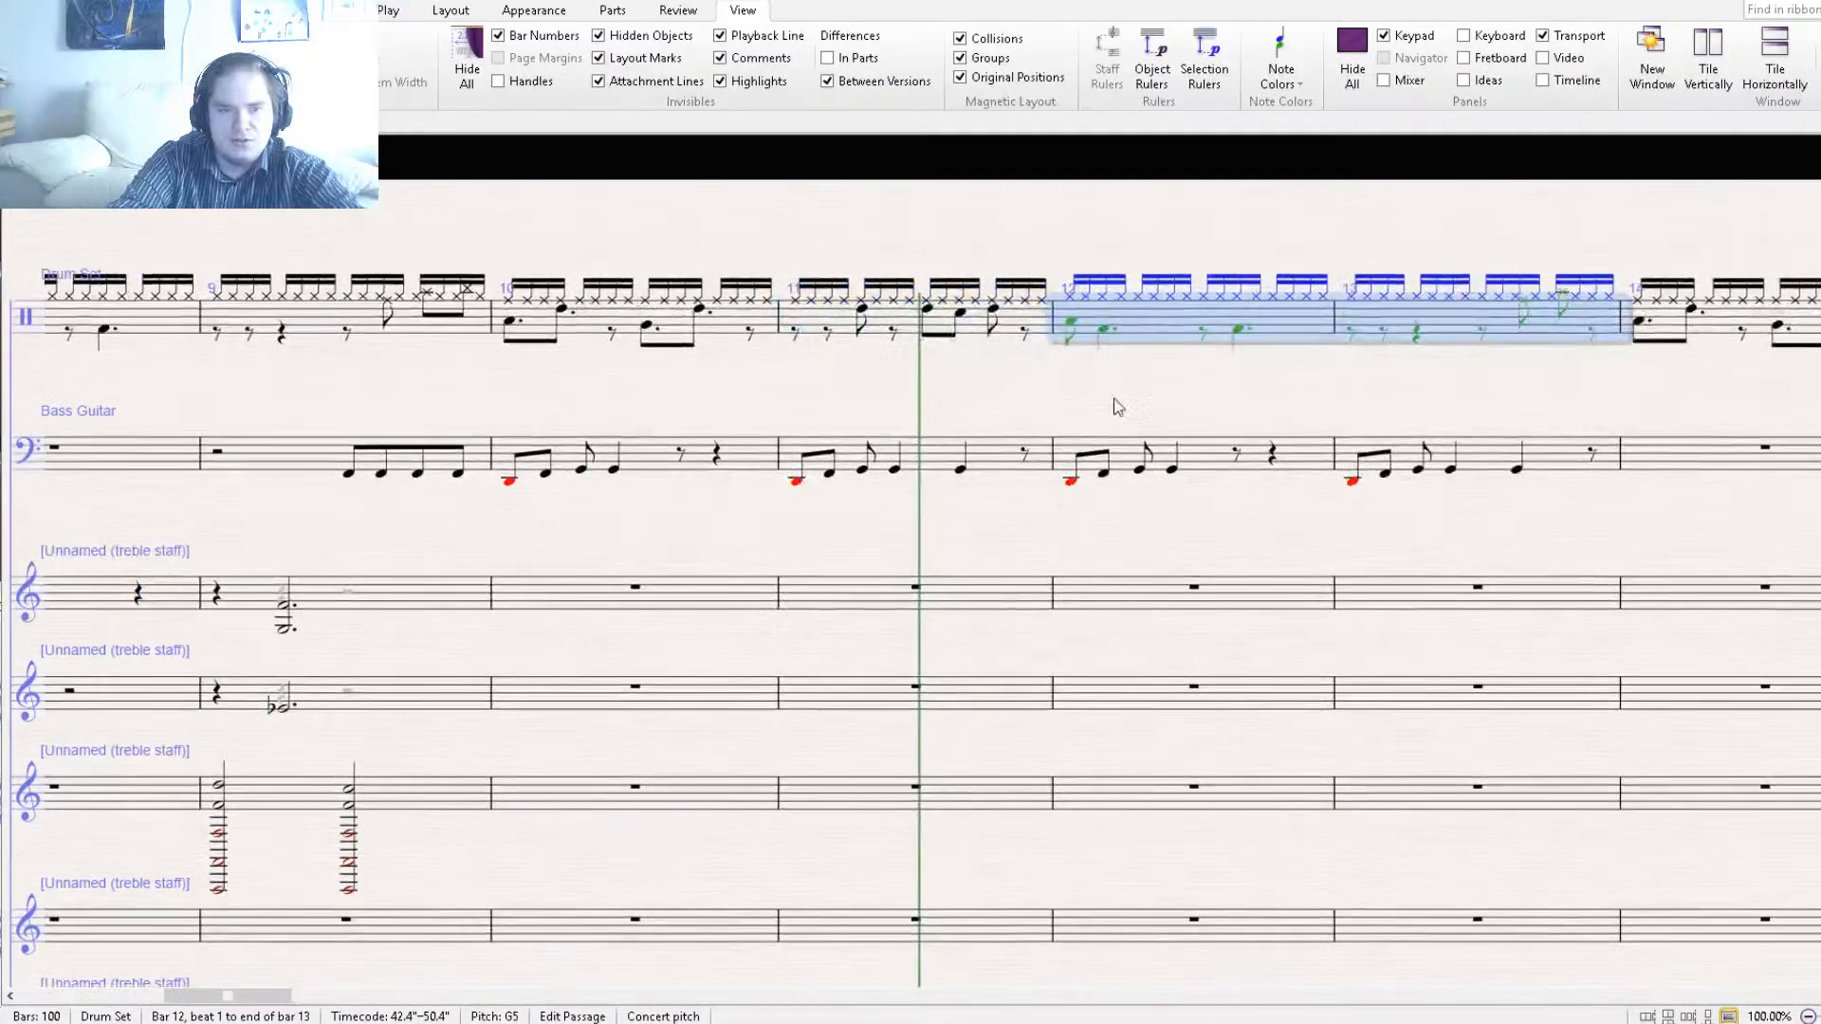
{"action": "left_click", "coordinate": [667, 324], "text": "alt"}
{"action": "key", "text": "Escape"}
{"action": "left_click_drag", "start_coordinate": [919, 387], "coordinate": [756, 284]}
{"action": "left_click_drag", "start_coordinate": [1198, 562], "coordinate": [944, 483]}
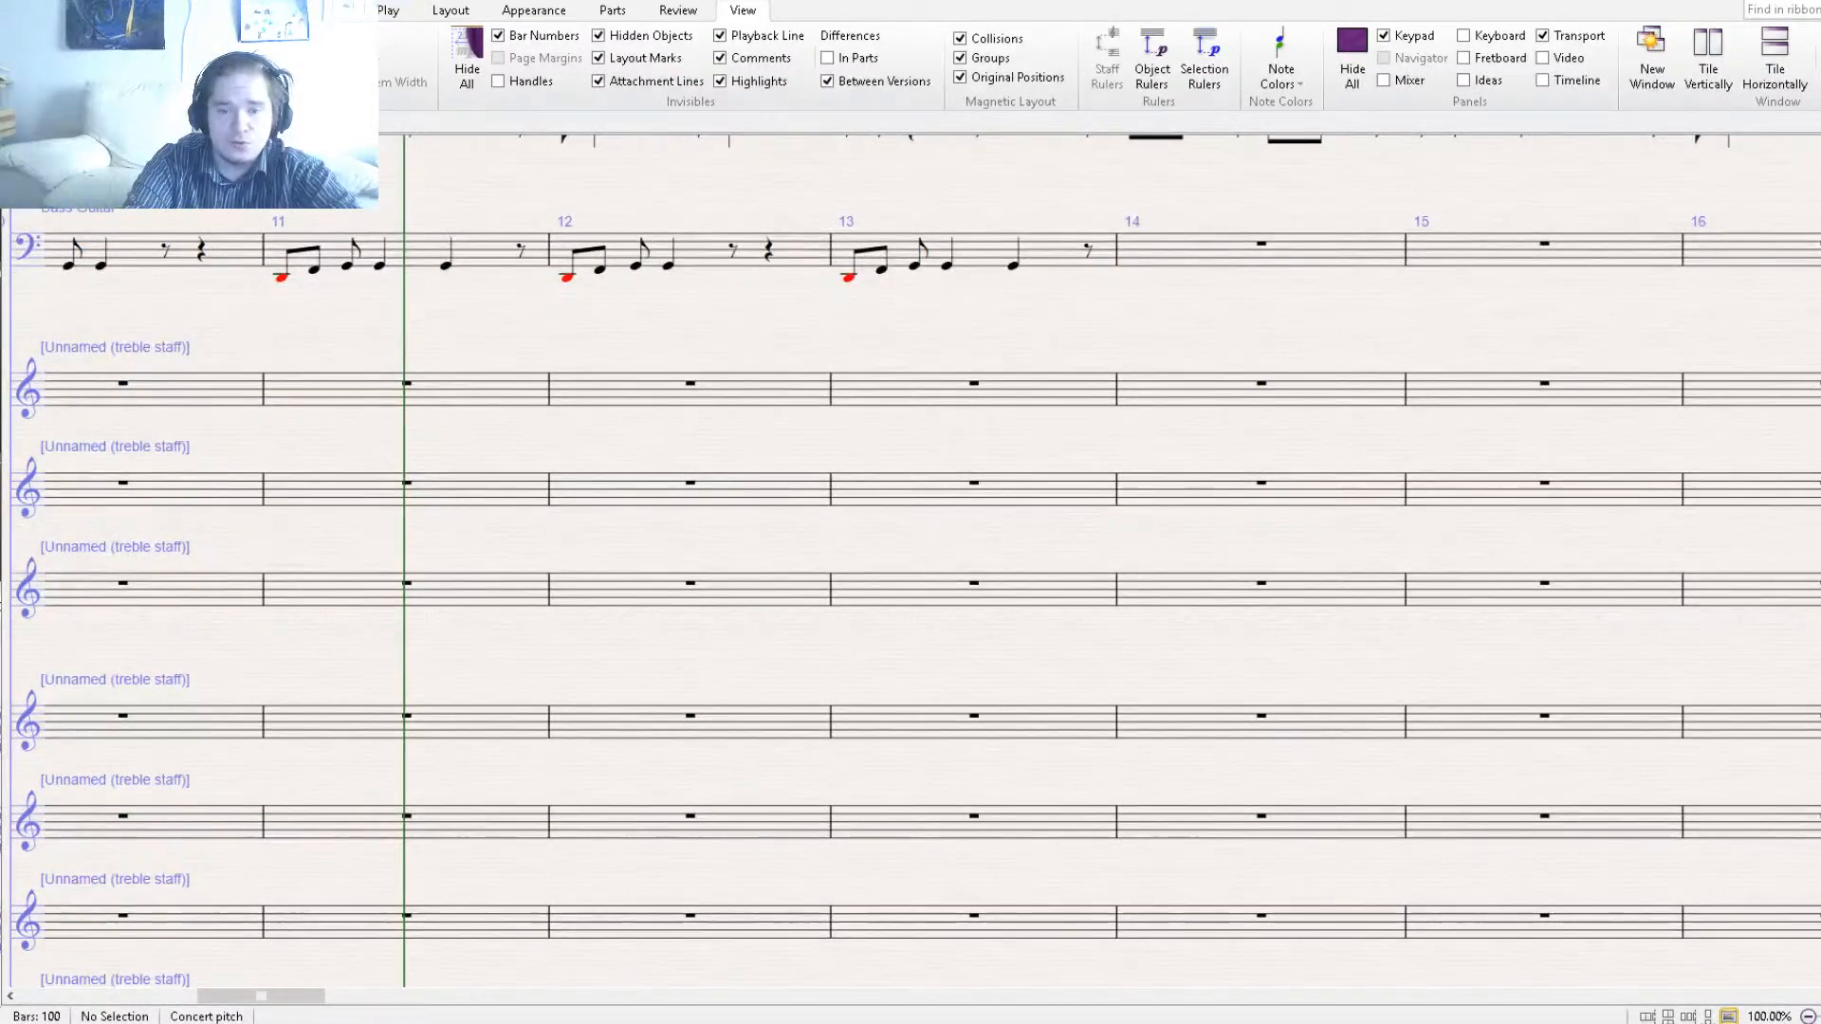
{"action": "left_click", "coordinate": [913, 466]}
{"action": "key", "text": "ctrl+z"}
{"action": "left_click", "coordinate": [922, 379]}
{"action": "key", "text": "ctrl+z"}
{"action": "left_click", "coordinate": [975, 572]}
{"action": "key", "text": "ctrl+z"}
Enter a descending run of eight sixteenth notes from F5 to E4 on beats 3 and 4 of bar 13 in the third treble staff.
{"action": "left_click", "coordinate": [987, 572]}
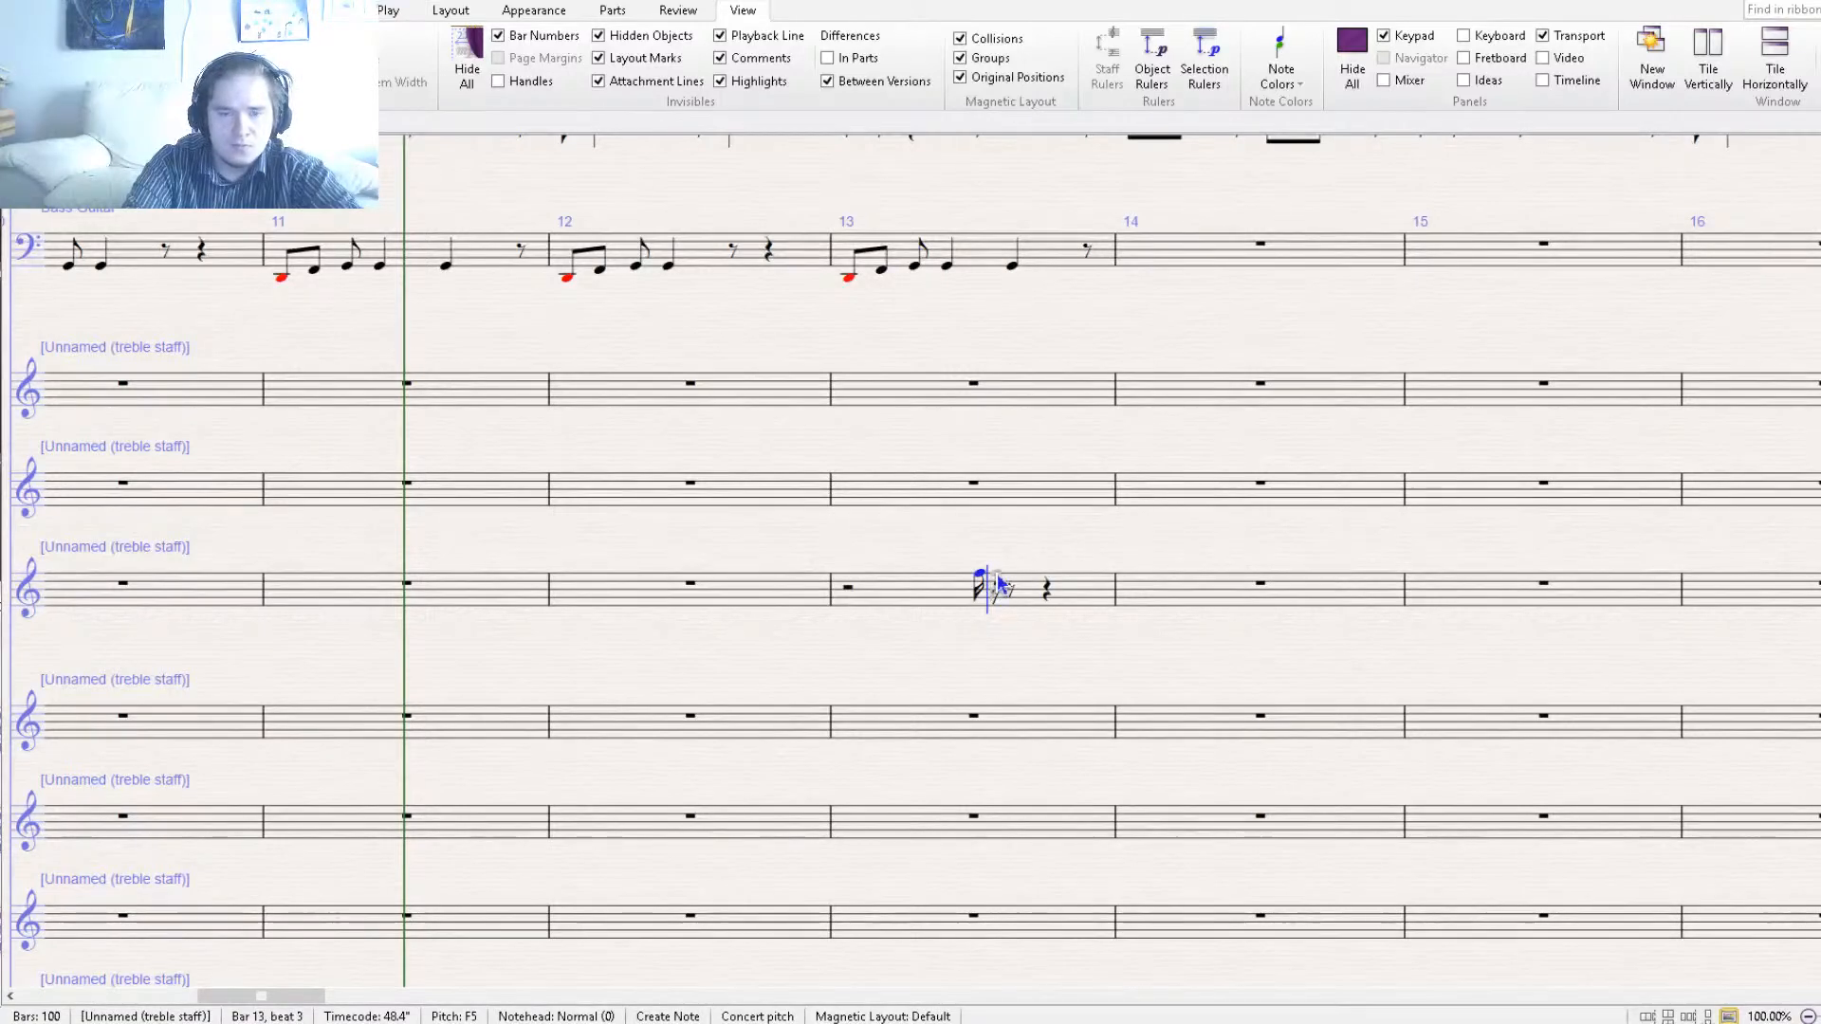
{"action": "left_click", "coordinate": [999, 578]}
{"action": "left_click", "coordinate": [1012, 582]}
{"action": "left_click", "coordinate": [1029, 588]}
{"action": "key", "text": "ctrl+z"}
{"action": "left_click", "coordinate": [1039, 588]}
{"action": "left_click", "coordinate": [1053, 593]}
{"action": "left_click", "coordinate": [1074, 600]}
{"action": "left_click", "coordinate": [1088, 601]}
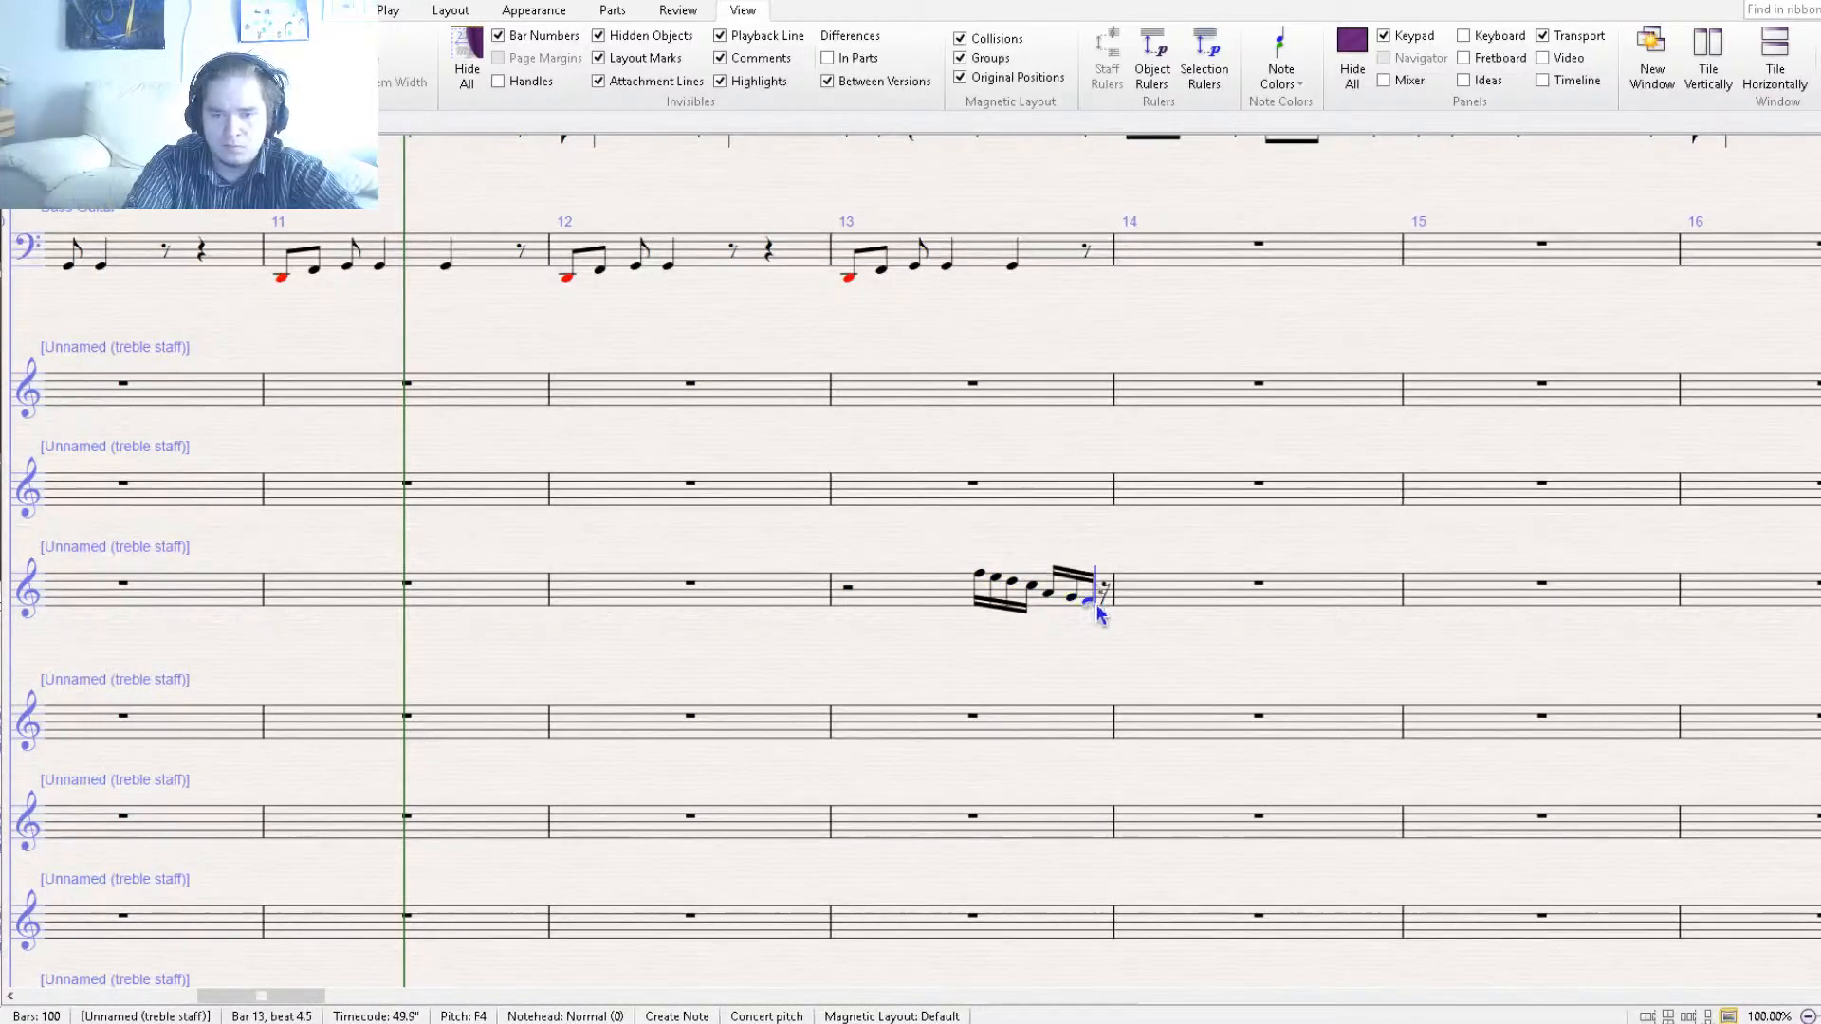
{"action": "left_click", "coordinate": [1105, 605]}
Continue the run in bar 14 with a sixteenth note D4 and eighth notes E4 on beats 1.25 and 1.75.
{"action": "left_click", "coordinate": [1131, 609]}
{"action": "left_click", "coordinate": [1150, 604]}
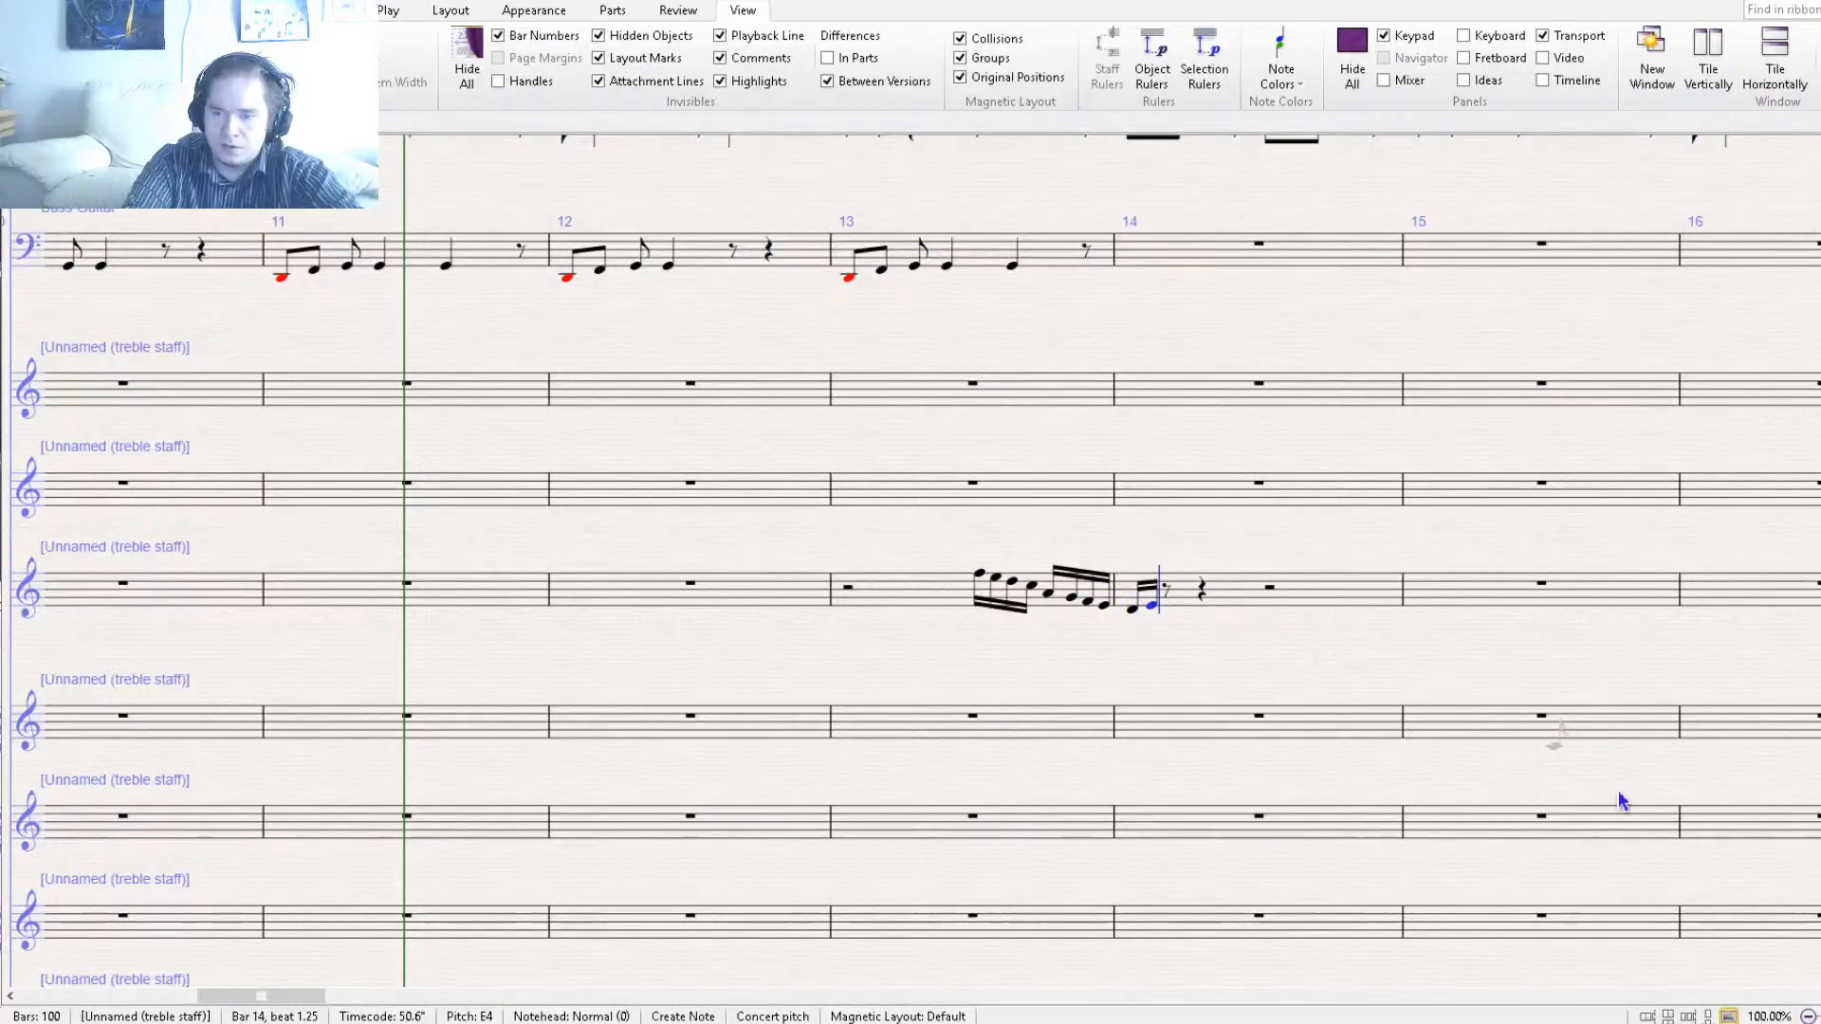
{"action": "key", "text": "Escape"}
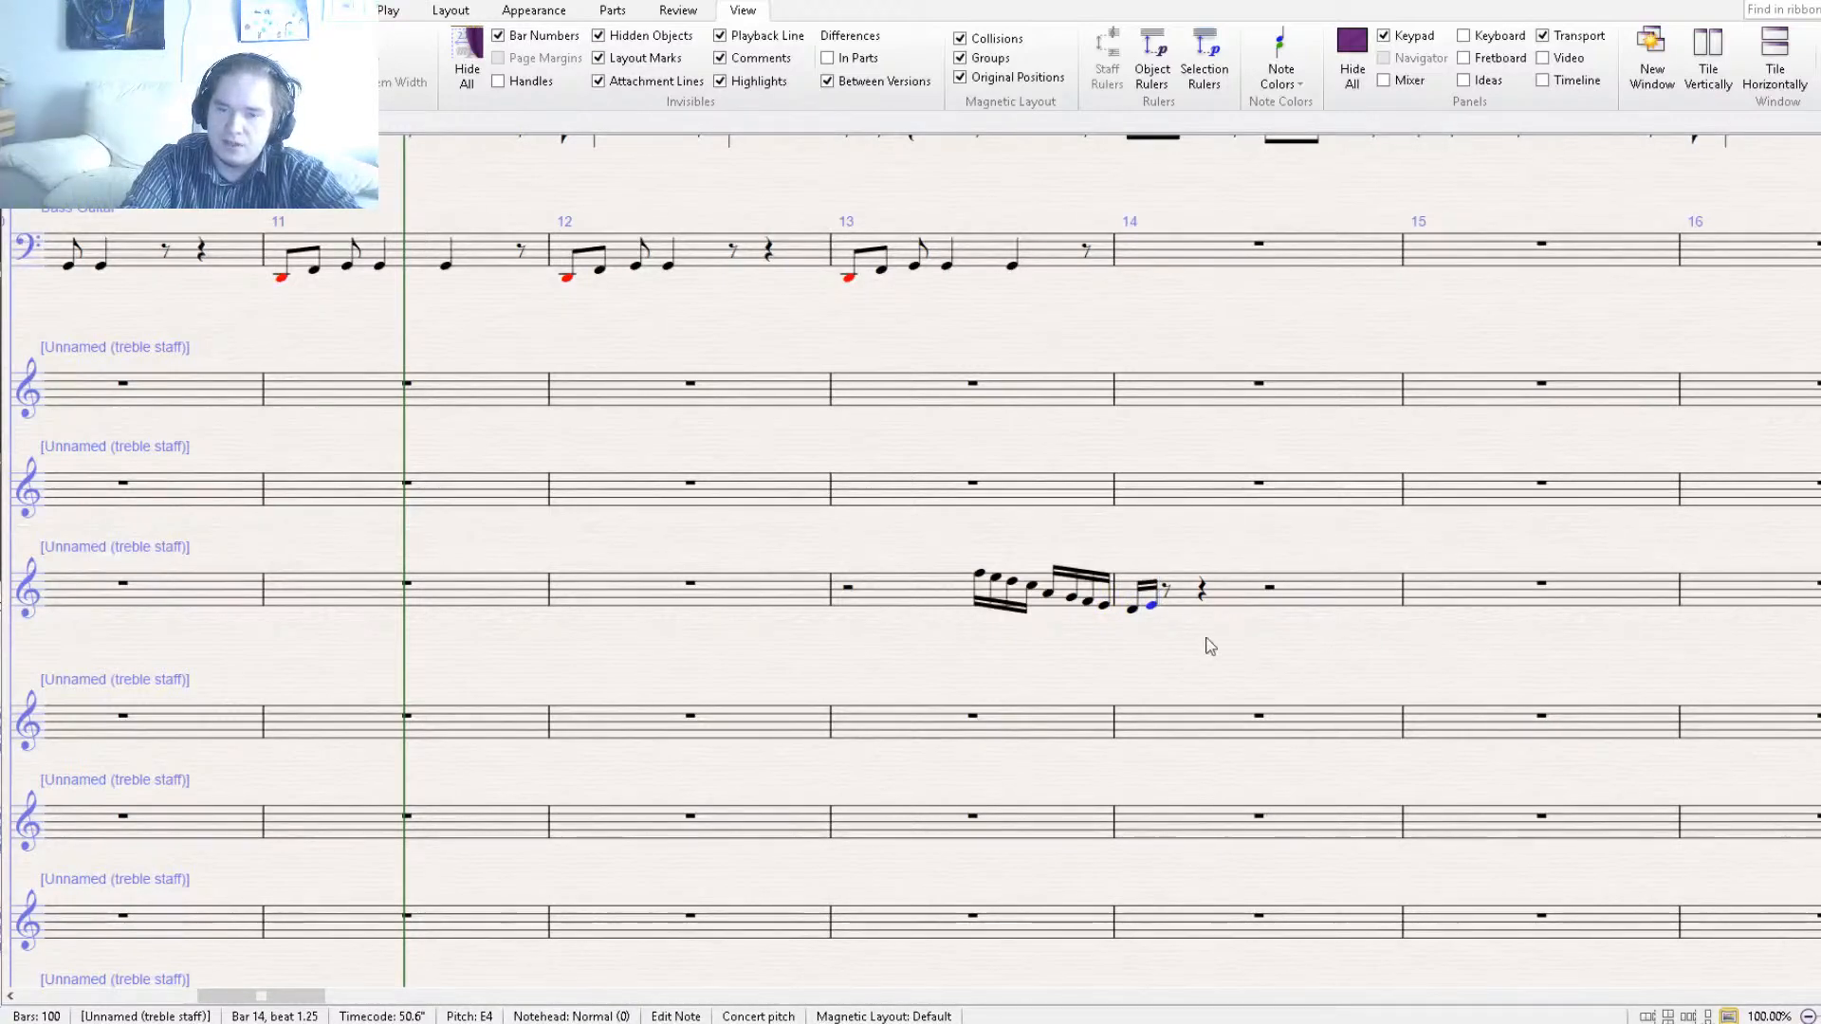
{"action": "left_click_drag", "start_coordinate": [1205, 638], "coordinate": [1073, 686]}
{"action": "key", "text": "3"}
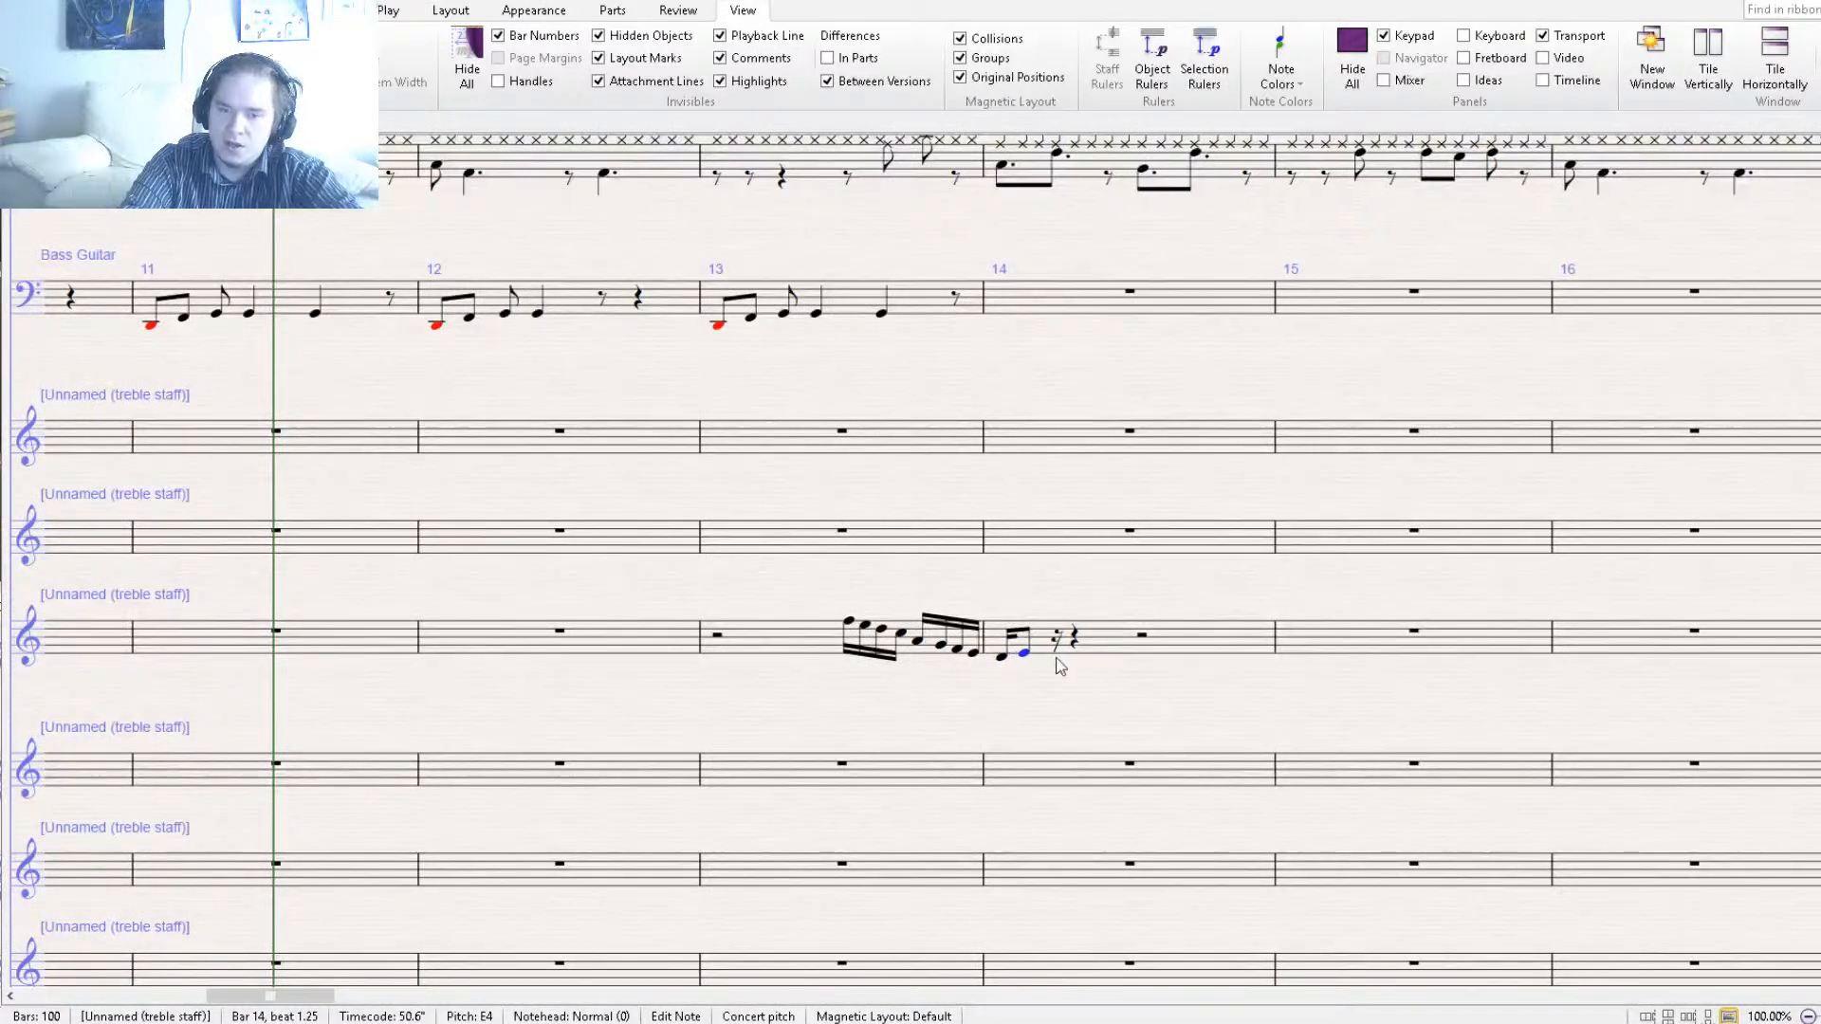
{"action": "key", "text": "e"}
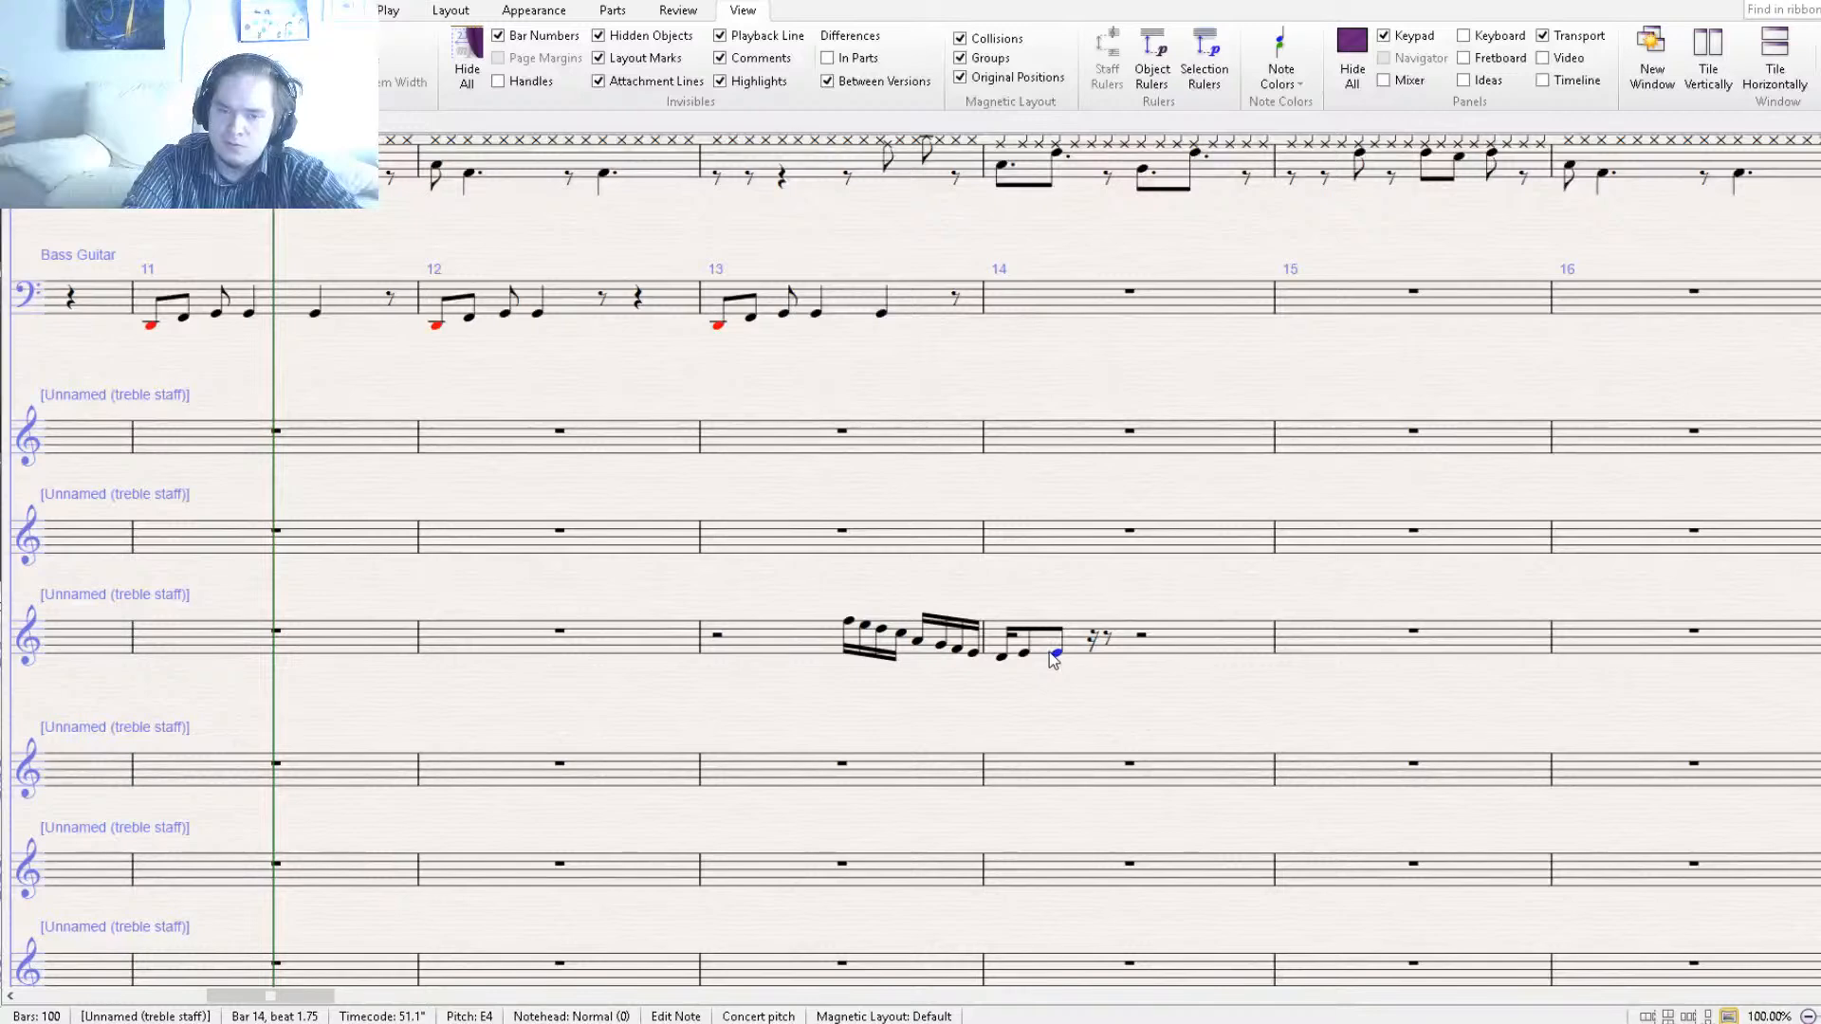
Add sixteenth notes F4, G4 and A4 after the third note of bar 14 on the third treble staff.
{"action": "key", "text": "Left"}
{"action": "key", "text": "Left"}
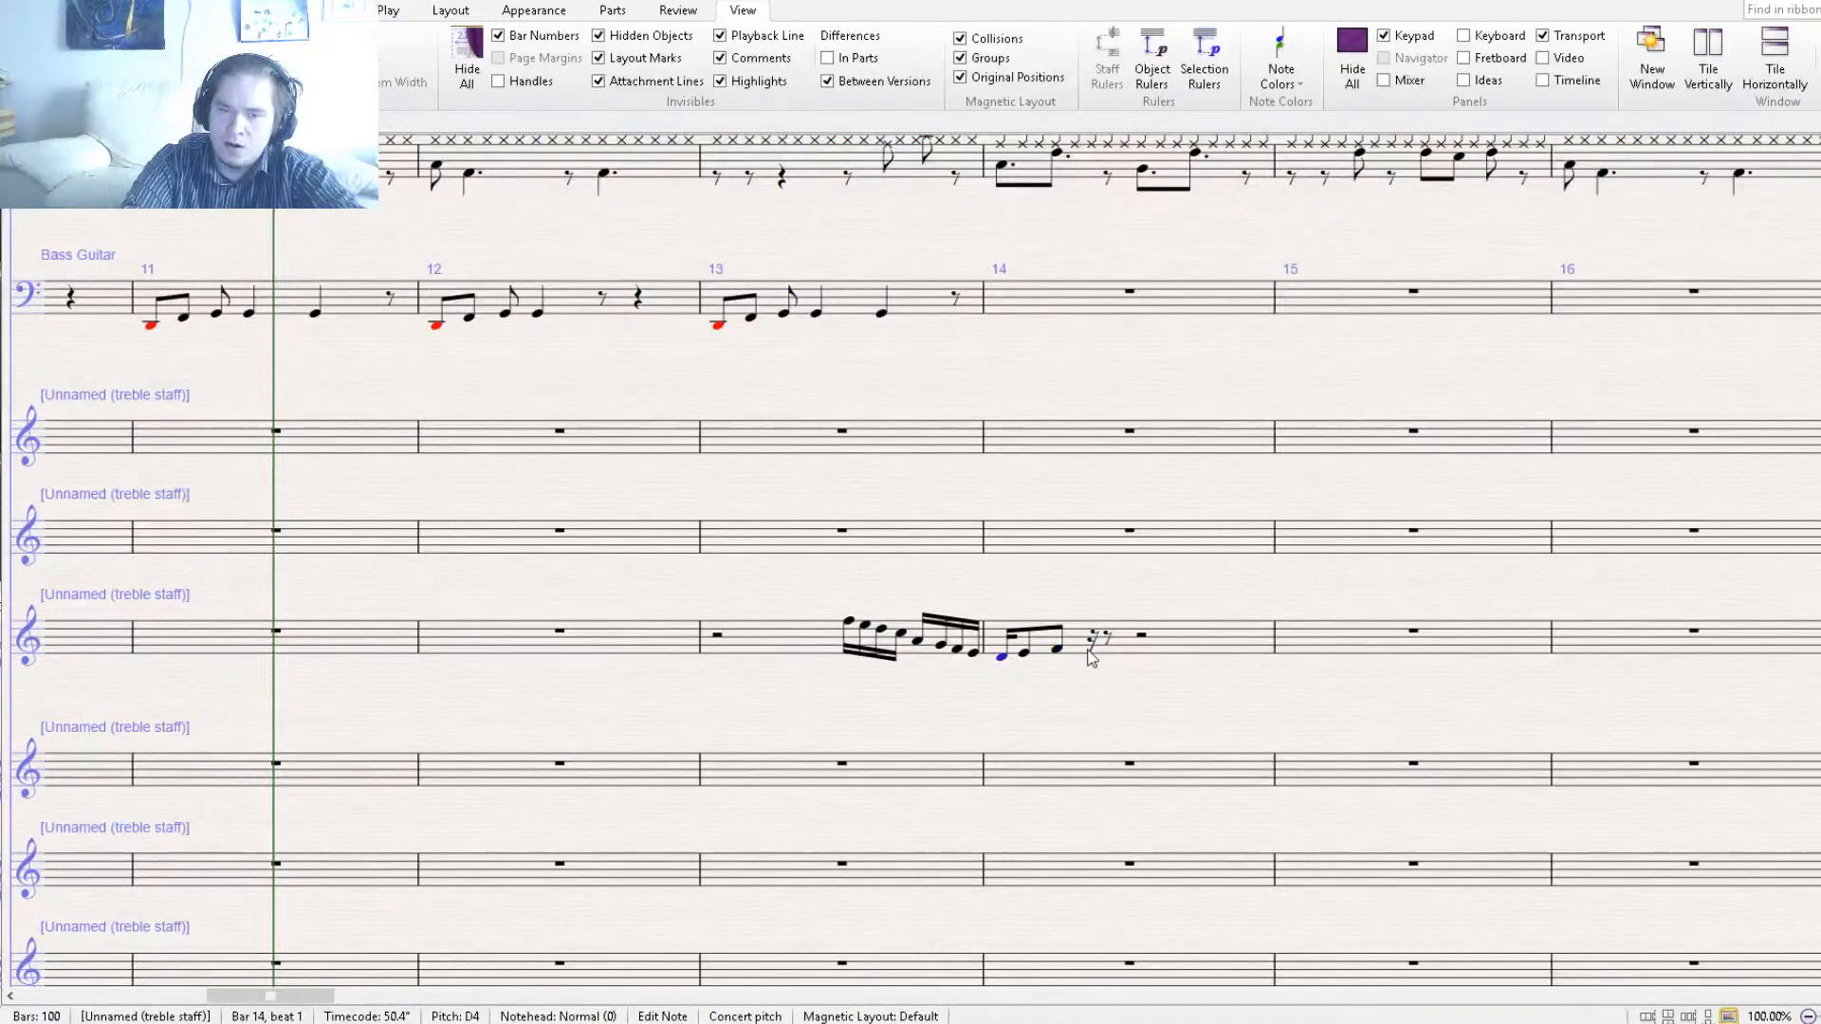
{"action": "left_click", "coordinate": [1092, 657]}
{"action": "left_click", "coordinate": [1107, 651]}
{"action": "left_click_drag", "start_coordinate": [1108, 651], "coordinate": [1110, 644]}
{"action": "left_click", "coordinate": [1125, 645]}
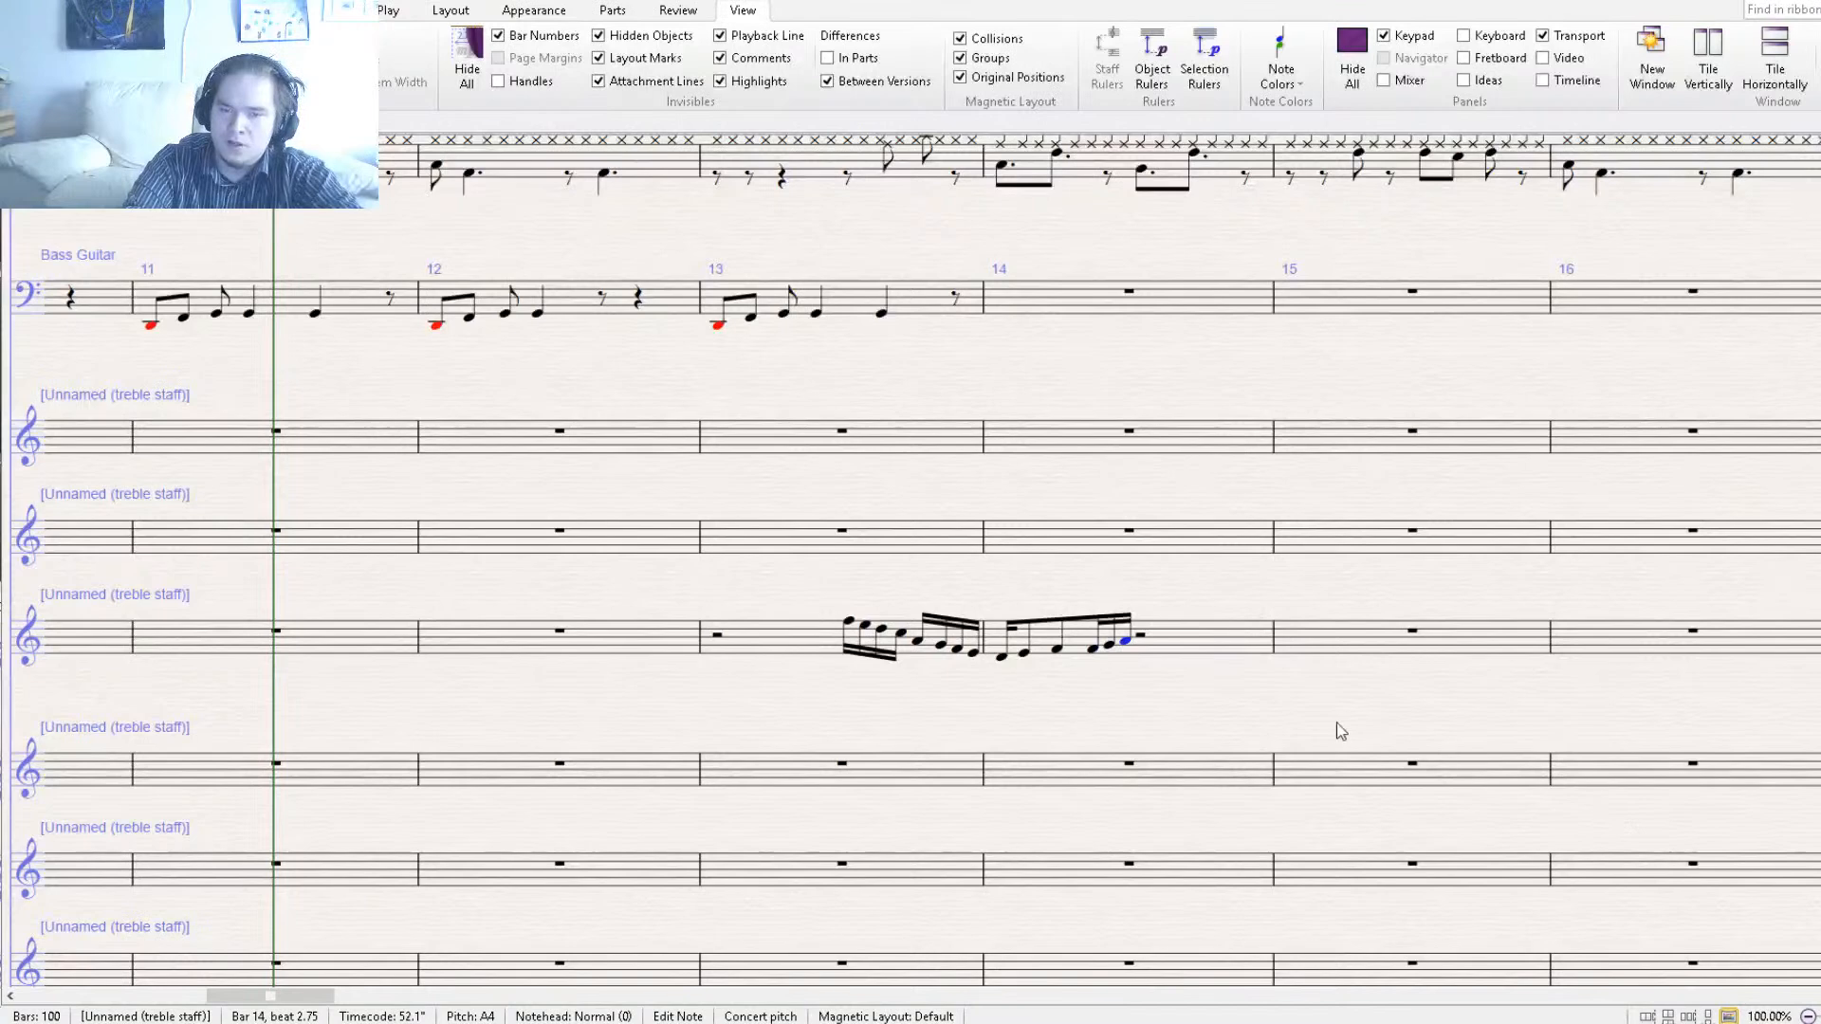
Copy the six-note figure in the first half of bar 14 to beat 3 of the same bar.
{"action": "left_click", "coordinate": [1006, 661]}
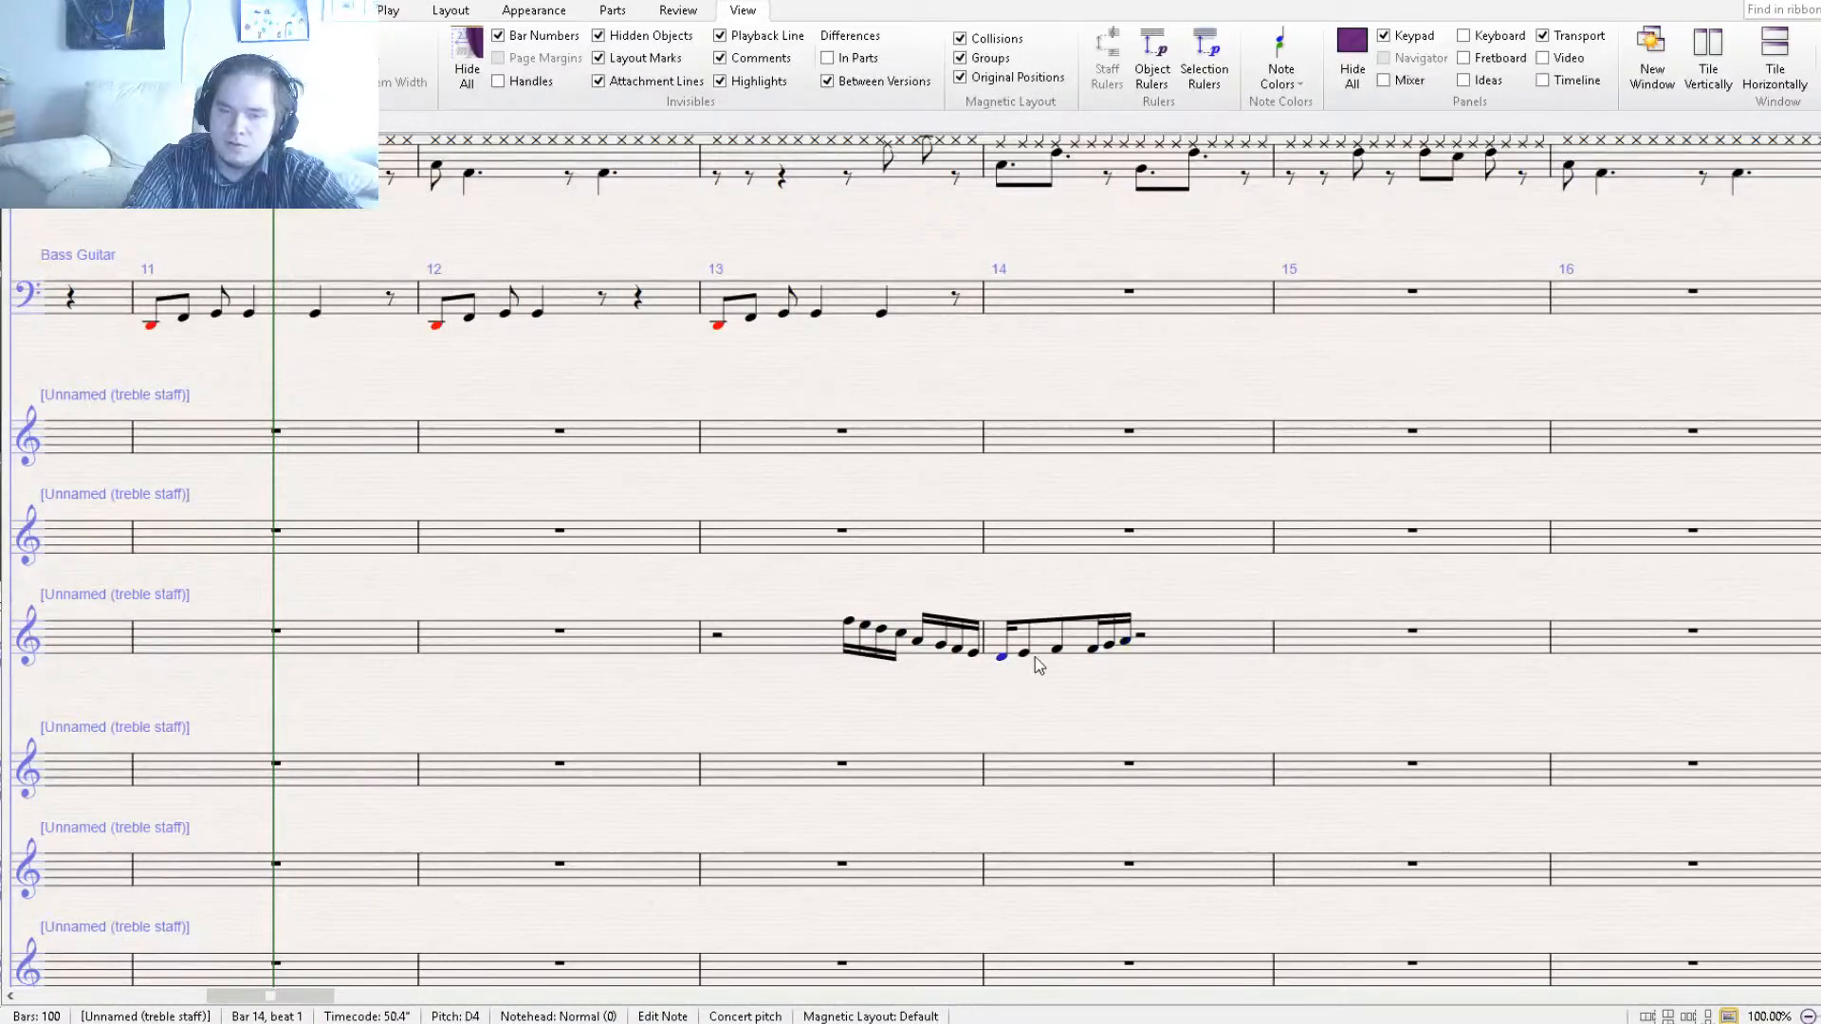
{"action": "left_click", "coordinate": [1026, 656], "text": "ctrl"}
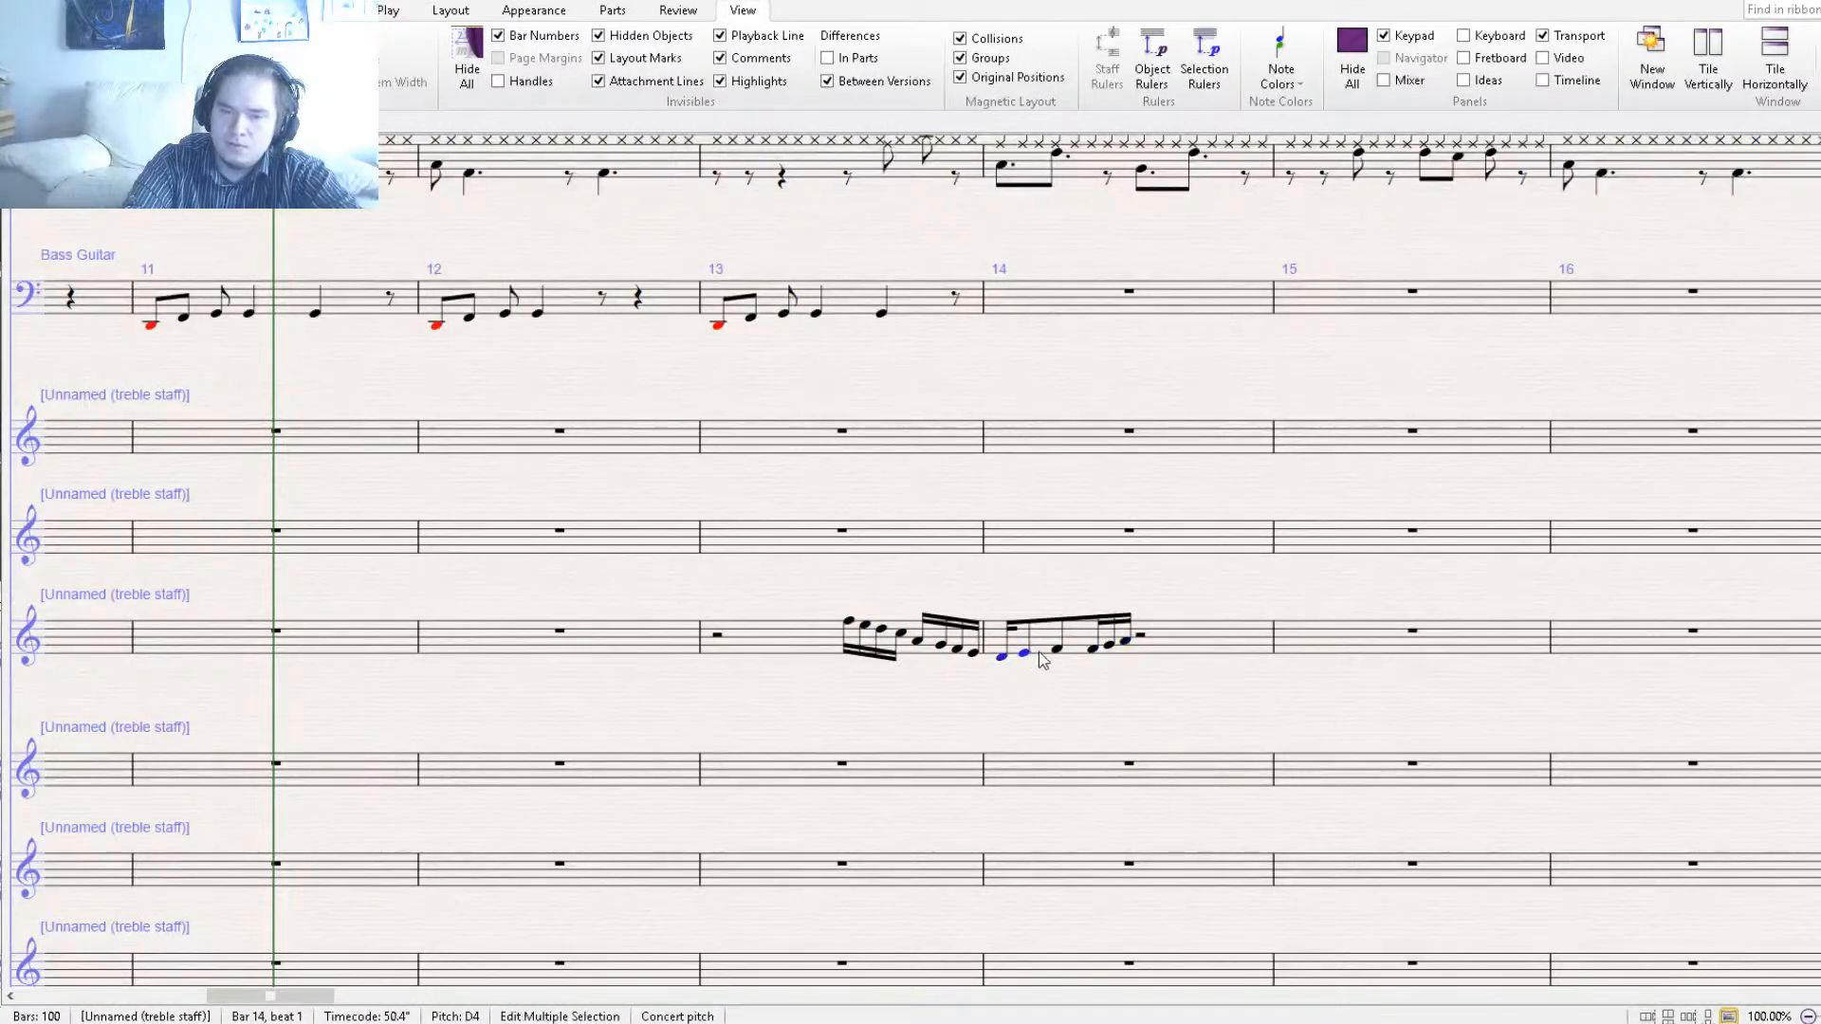
{"action": "left_click", "coordinate": [1110, 650], "text": "ctrl"}
{"action": "left_click", "coordinate": [1125, 644], "text": "ctrl"}
{"action": "left_click_drag", "start_coordinate": [1172, 685], "coordinate": [1021, 690]}
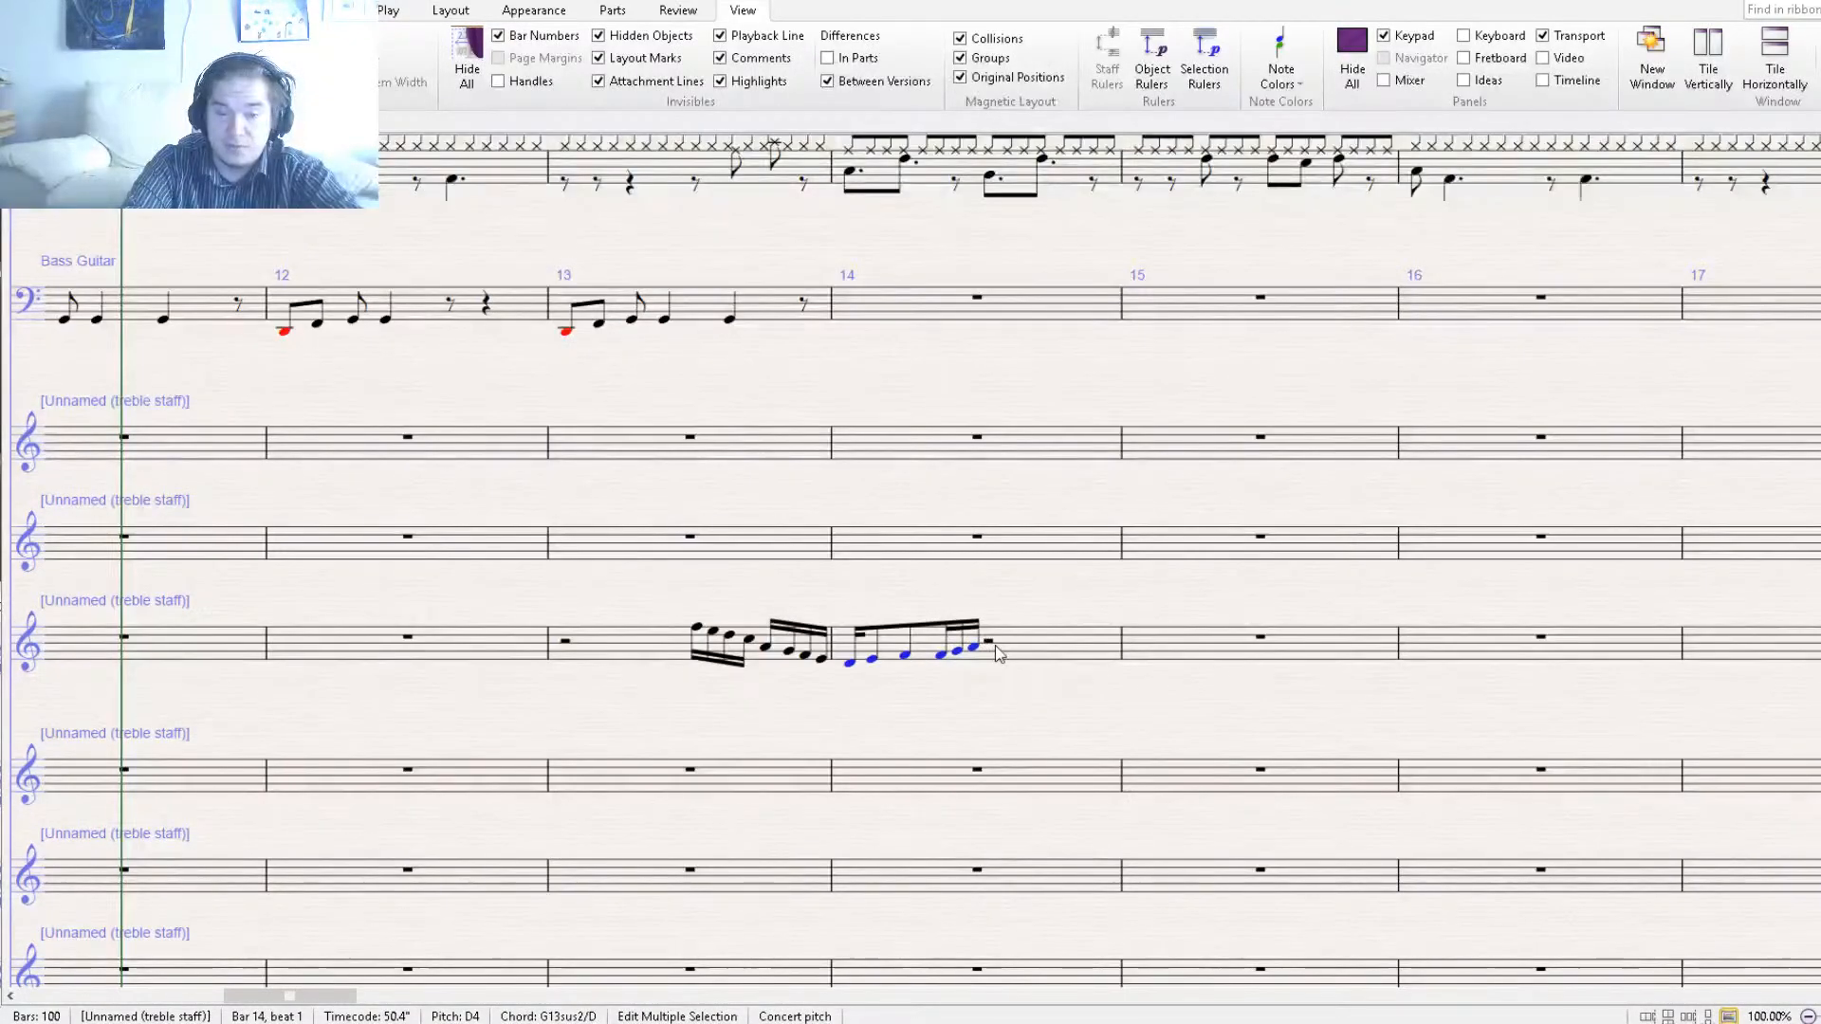
{"action": "left_click", "coordinate": [998, 653]}
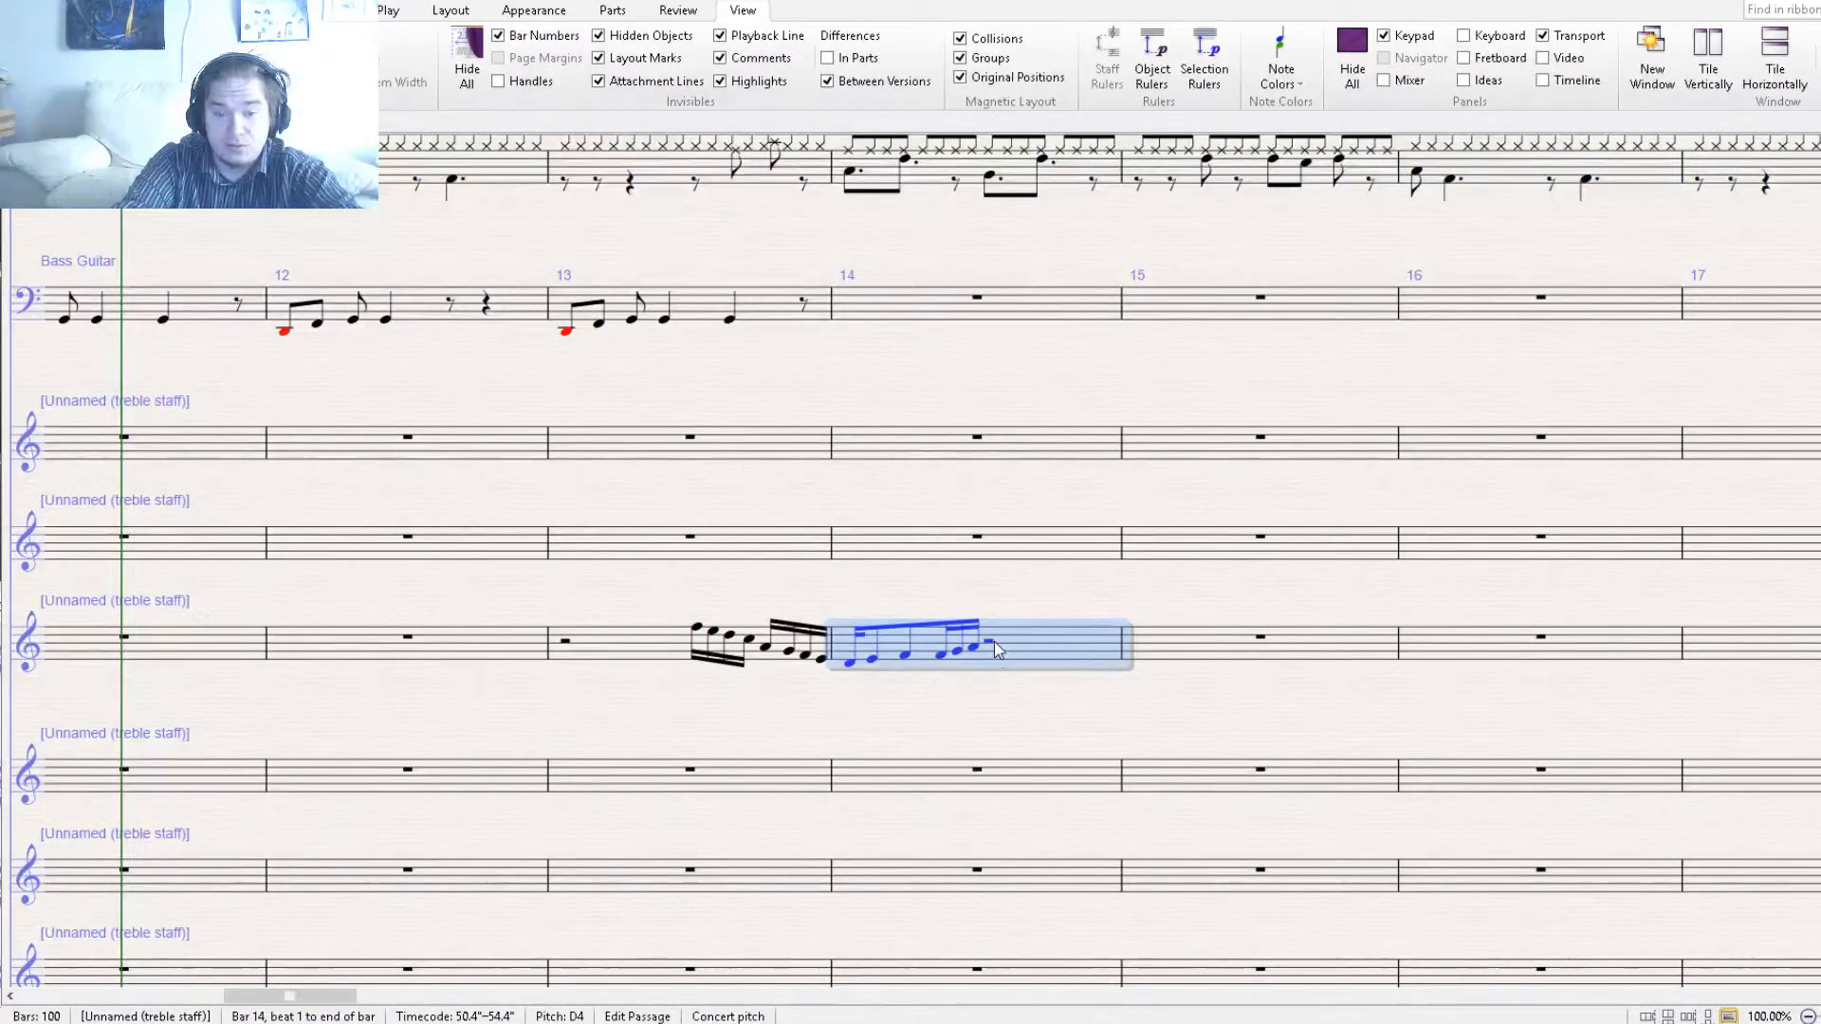
{"action": "left_click", "coordinate": [990, 642]}
{"action": "key", "text": "ctrl+v"}
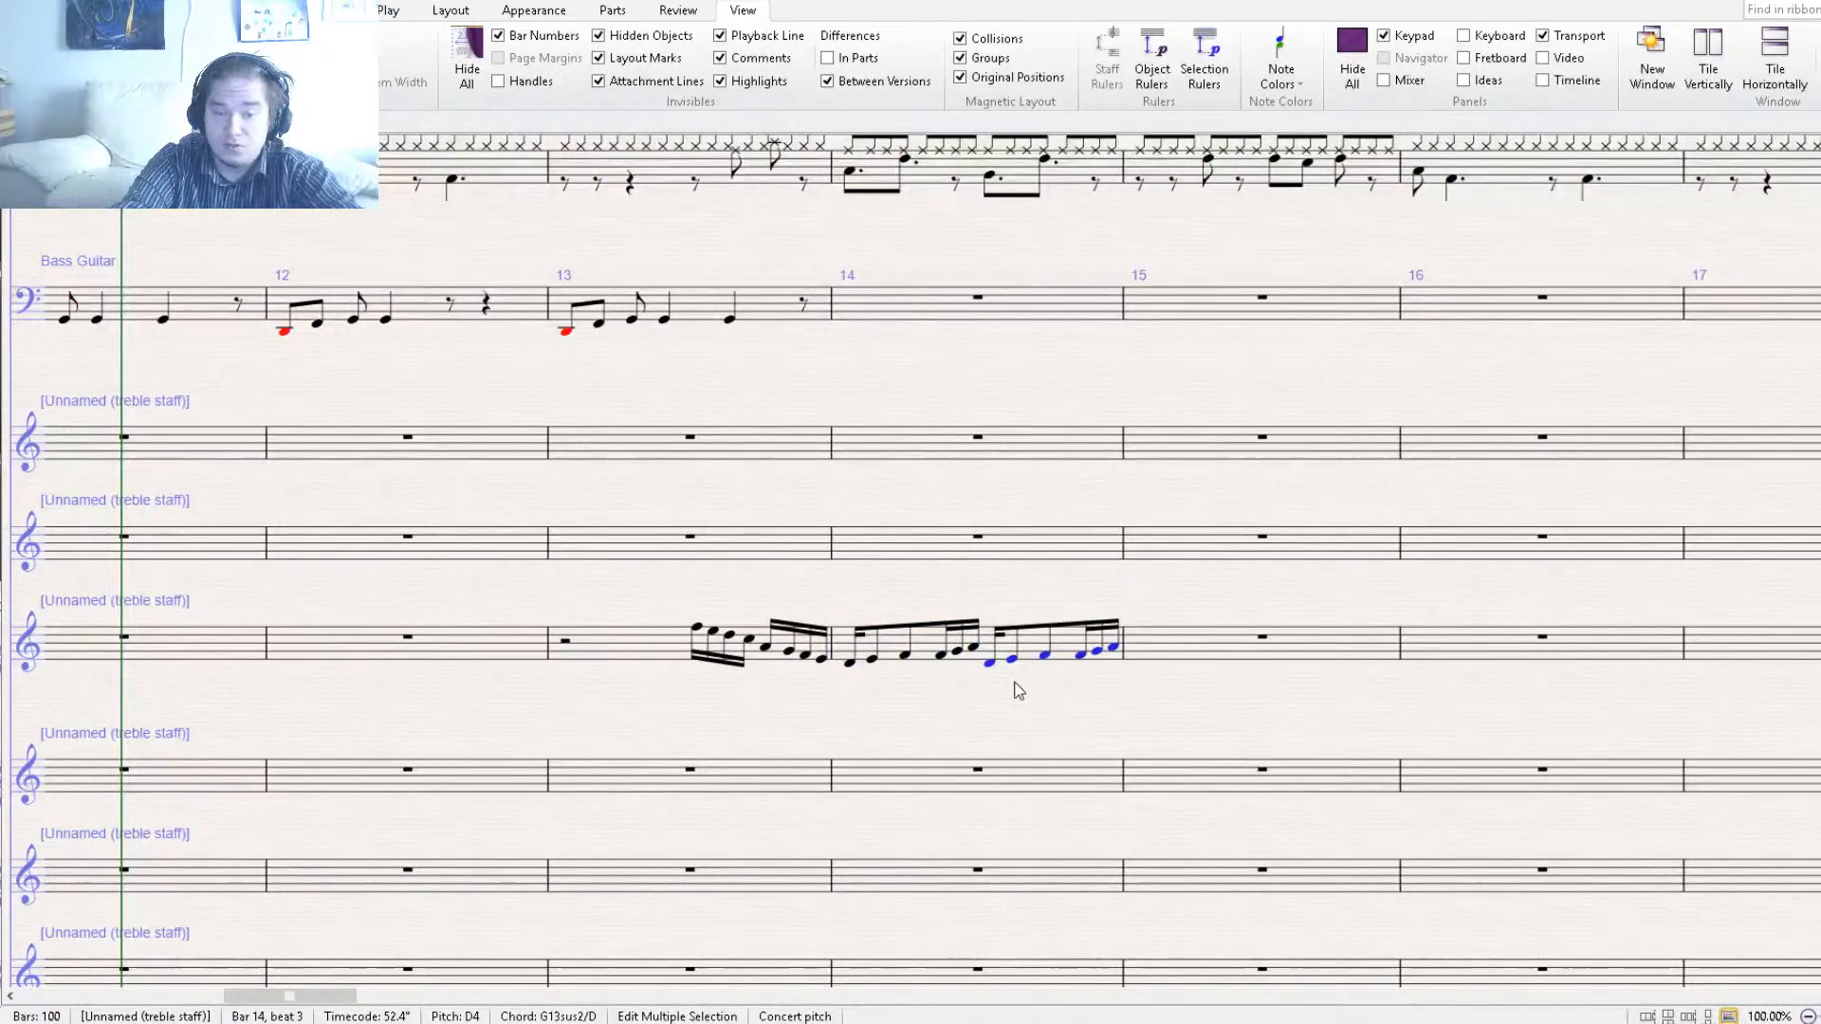
Change the last two notes of bar 14 to E4 and D4, and add an eighth note A3 at the start of bar 15.
{"action": "key", "text": "Escape"}
{"action": "left_click", "coordinate": [1011, 661]}
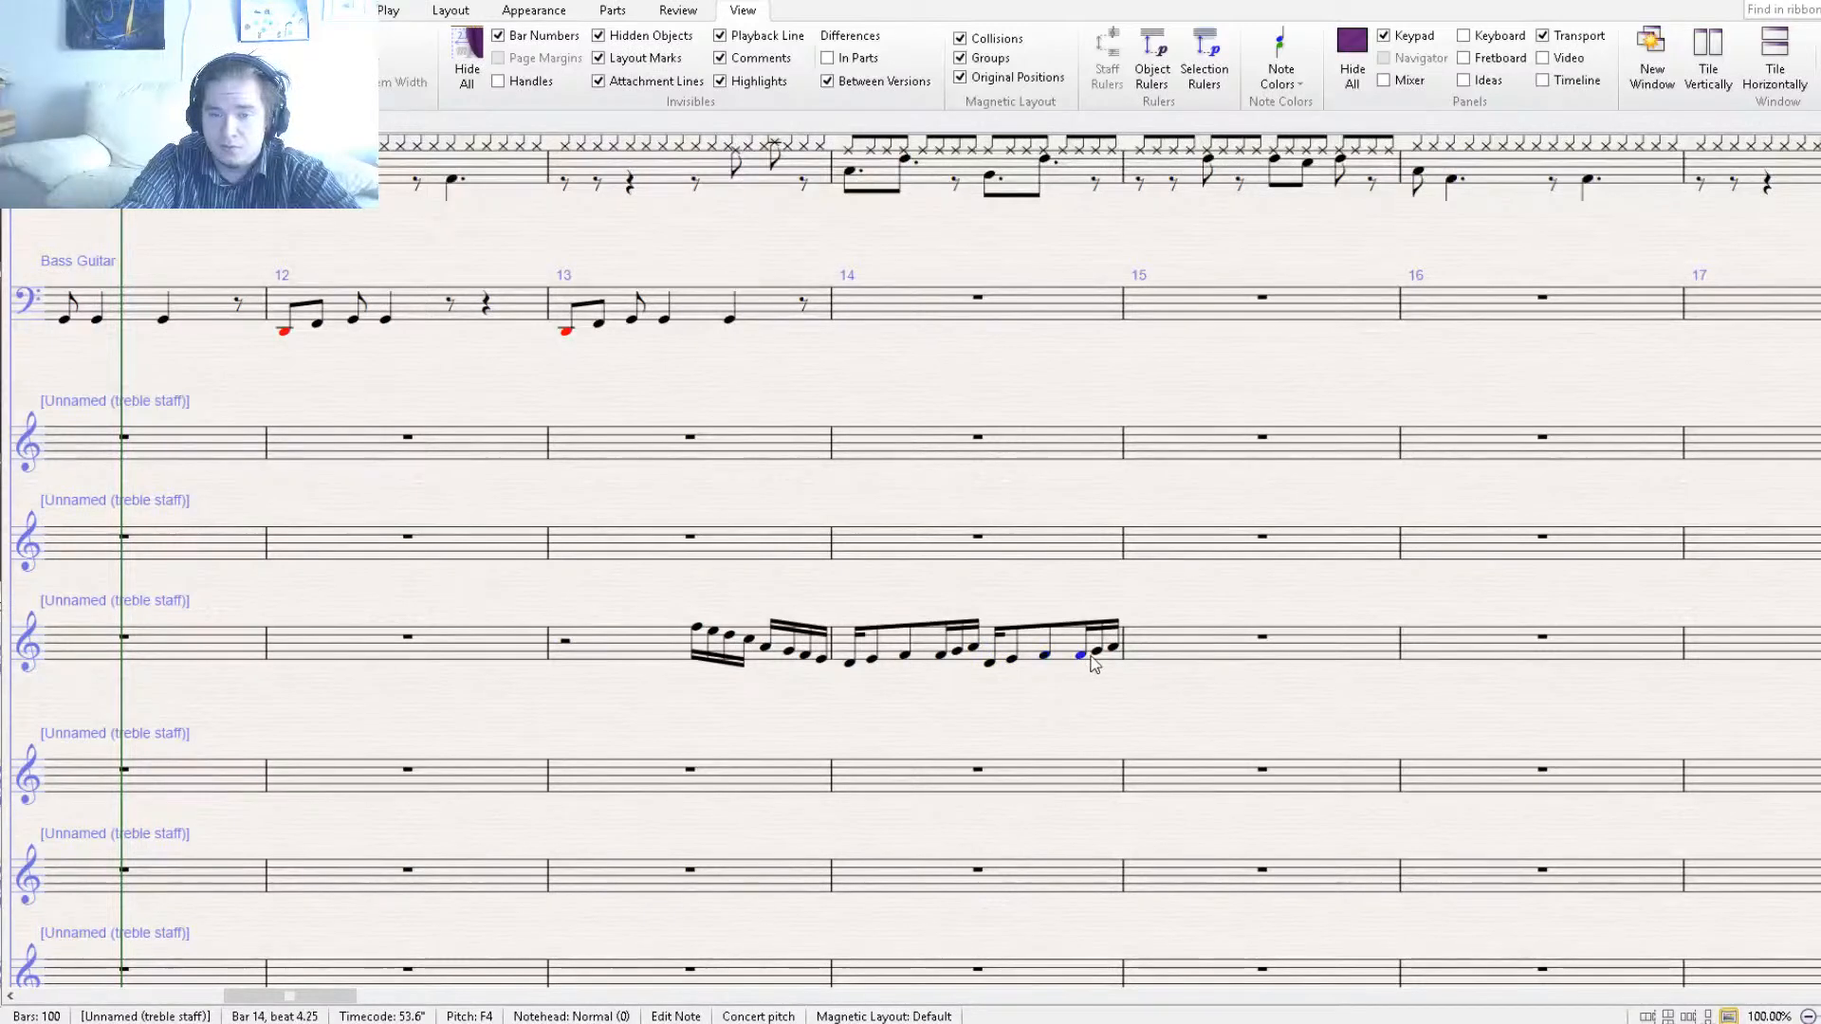
{"action": "left_click_drag", "start_coordinate": [1096, 653], "coordinate": [1148, 681]}
{"action": "key", "text": "ctrl+c"}
{"action": "left_click", "coordinate": [1156, 646]}
{"action": "key", "text": "ctrl+v"}
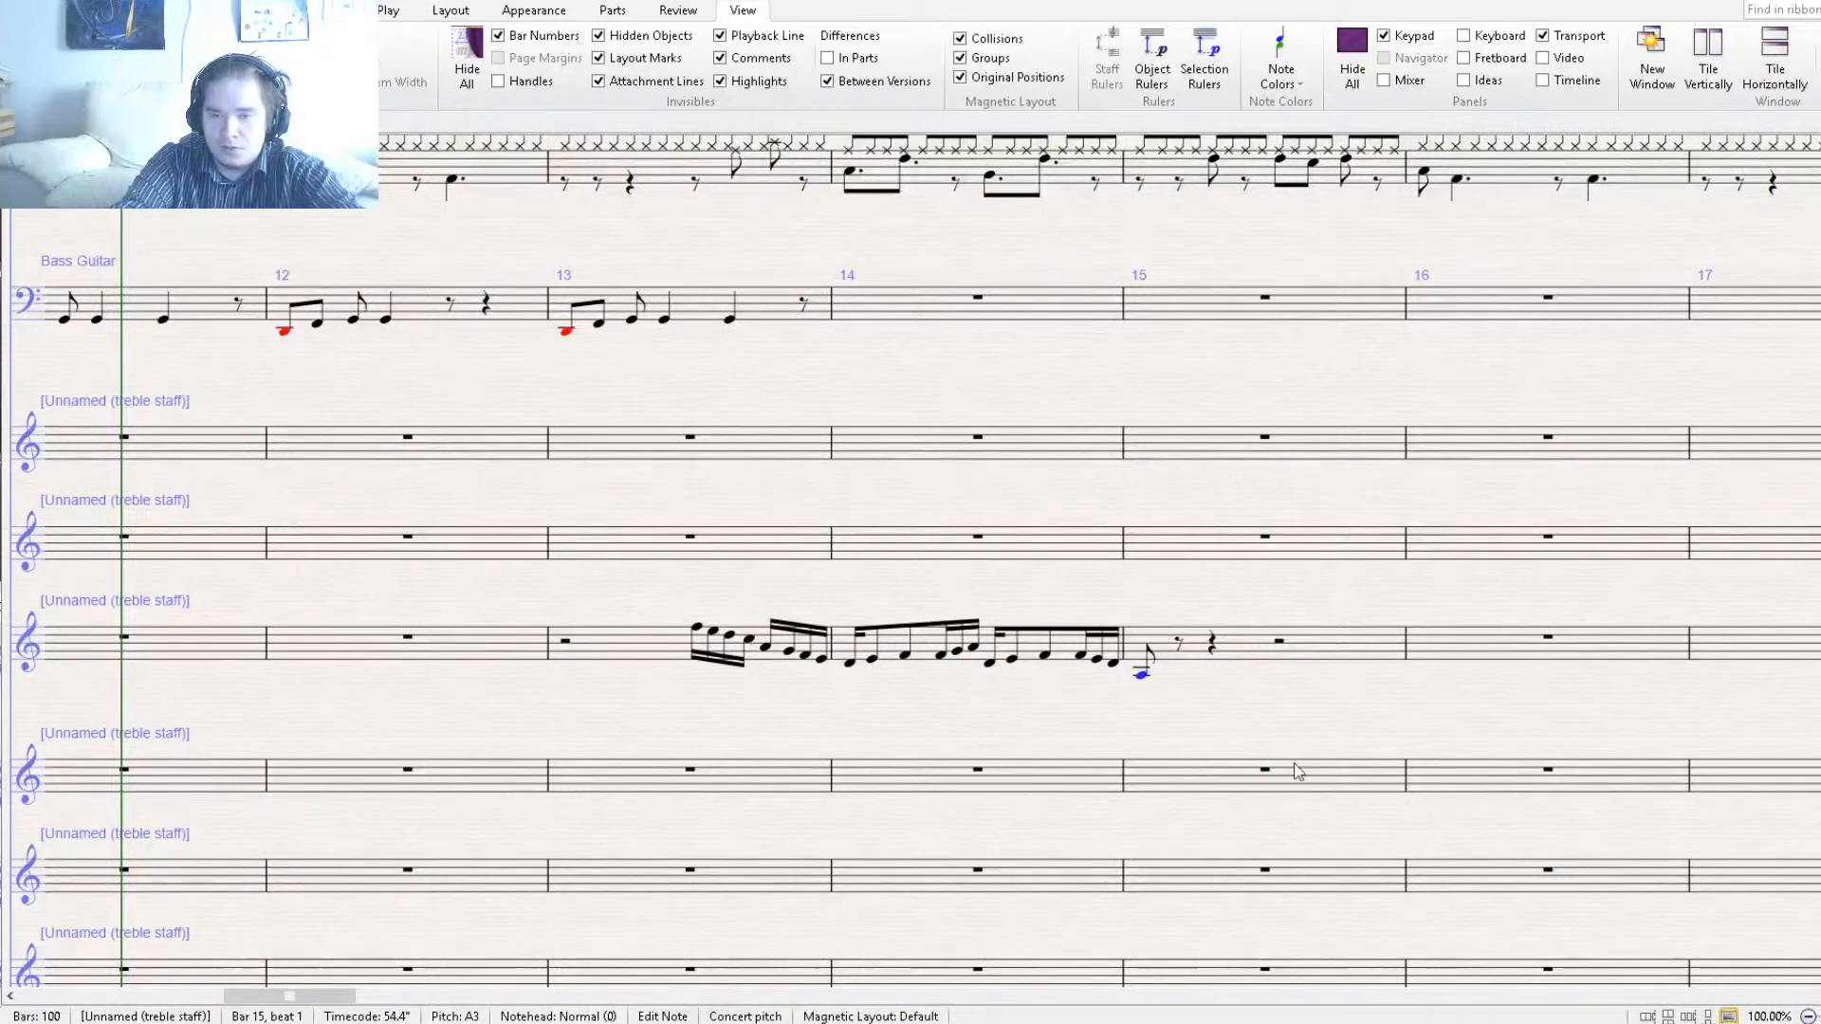
{"action": "left_click", "coordinate": [1553, 837]}
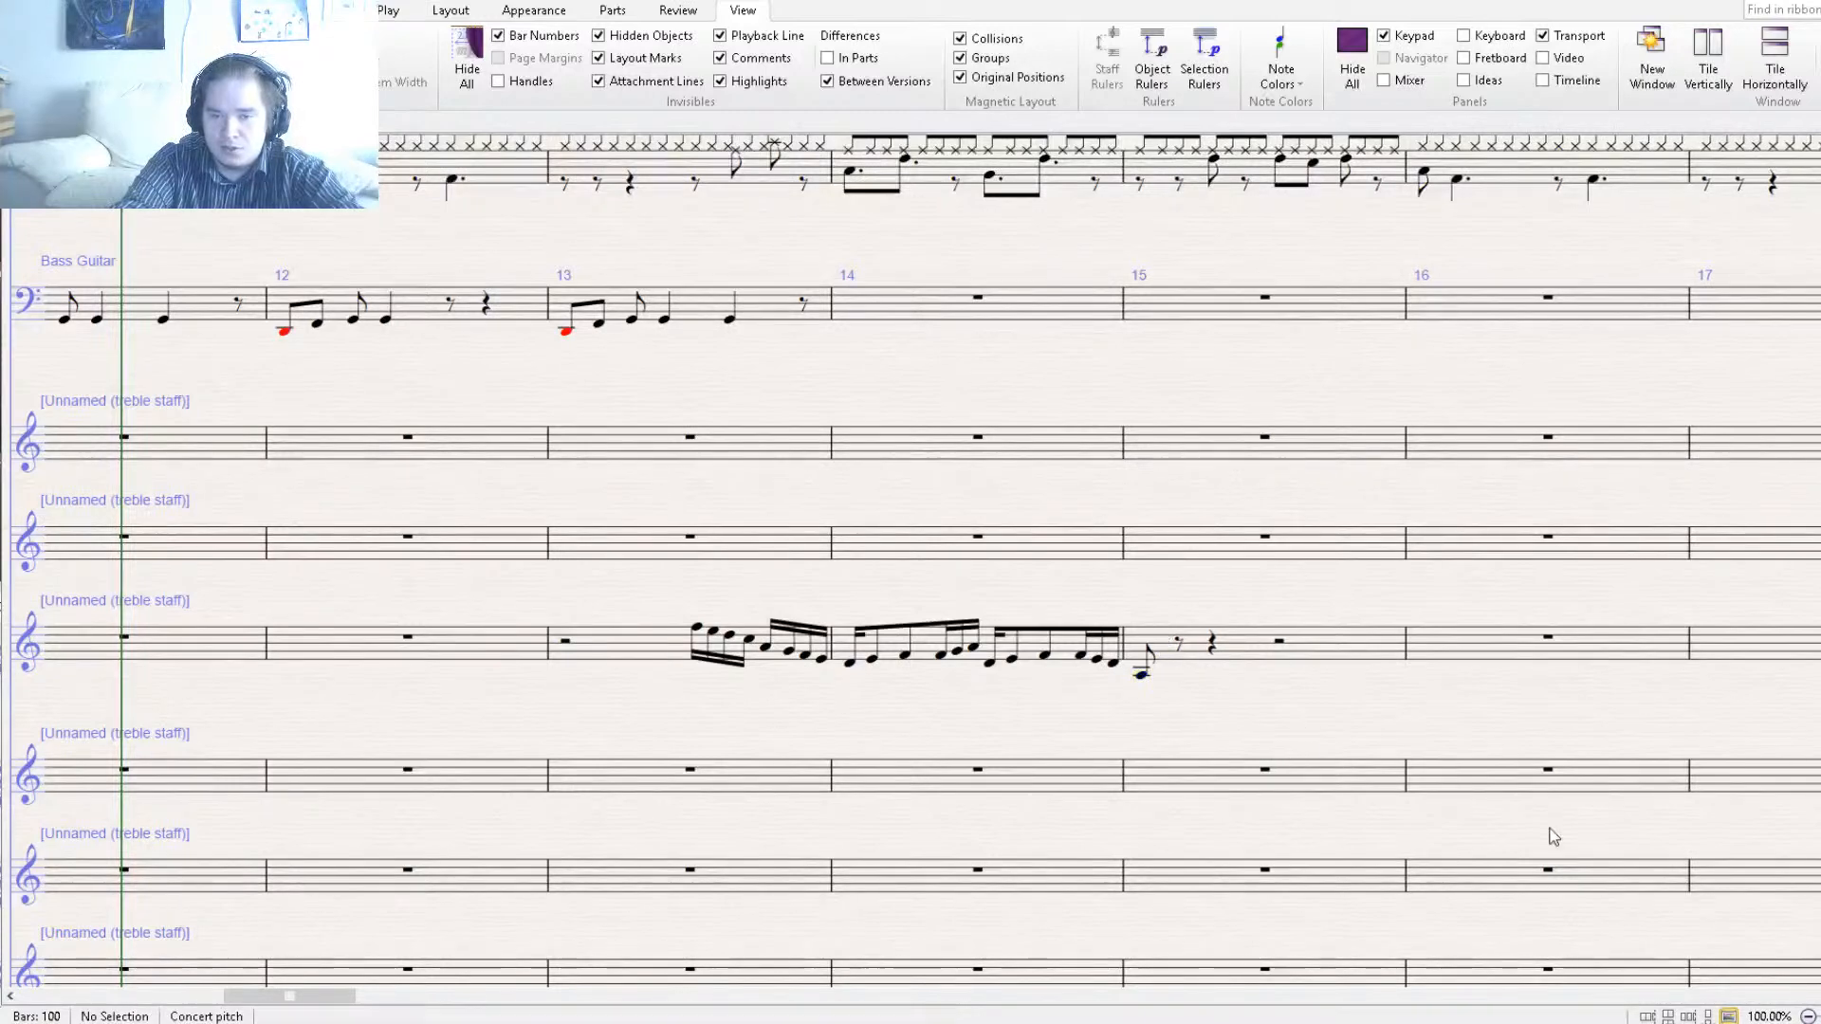
Continue the melody in bar 15 with sixteenth notes D4, C4 and B3 from beat 1.5 to beat 2.
{"action": "left_click", "coordinate": [1181, 643]}
{"action": "key", "text": "Delete"}
{"action": "left_click", "coordinate": [1181, 649]}
{"action": "key", "text": "ctrl+z"}
{"action": "left_click", "coordinate": [1184, 655]}
{"action": "key", "text": "ctrl+z"}
{"action": "left_click", "coordinate": [1185, 664]}
{"action": "left_click", "coordinate": [1196, 667]}
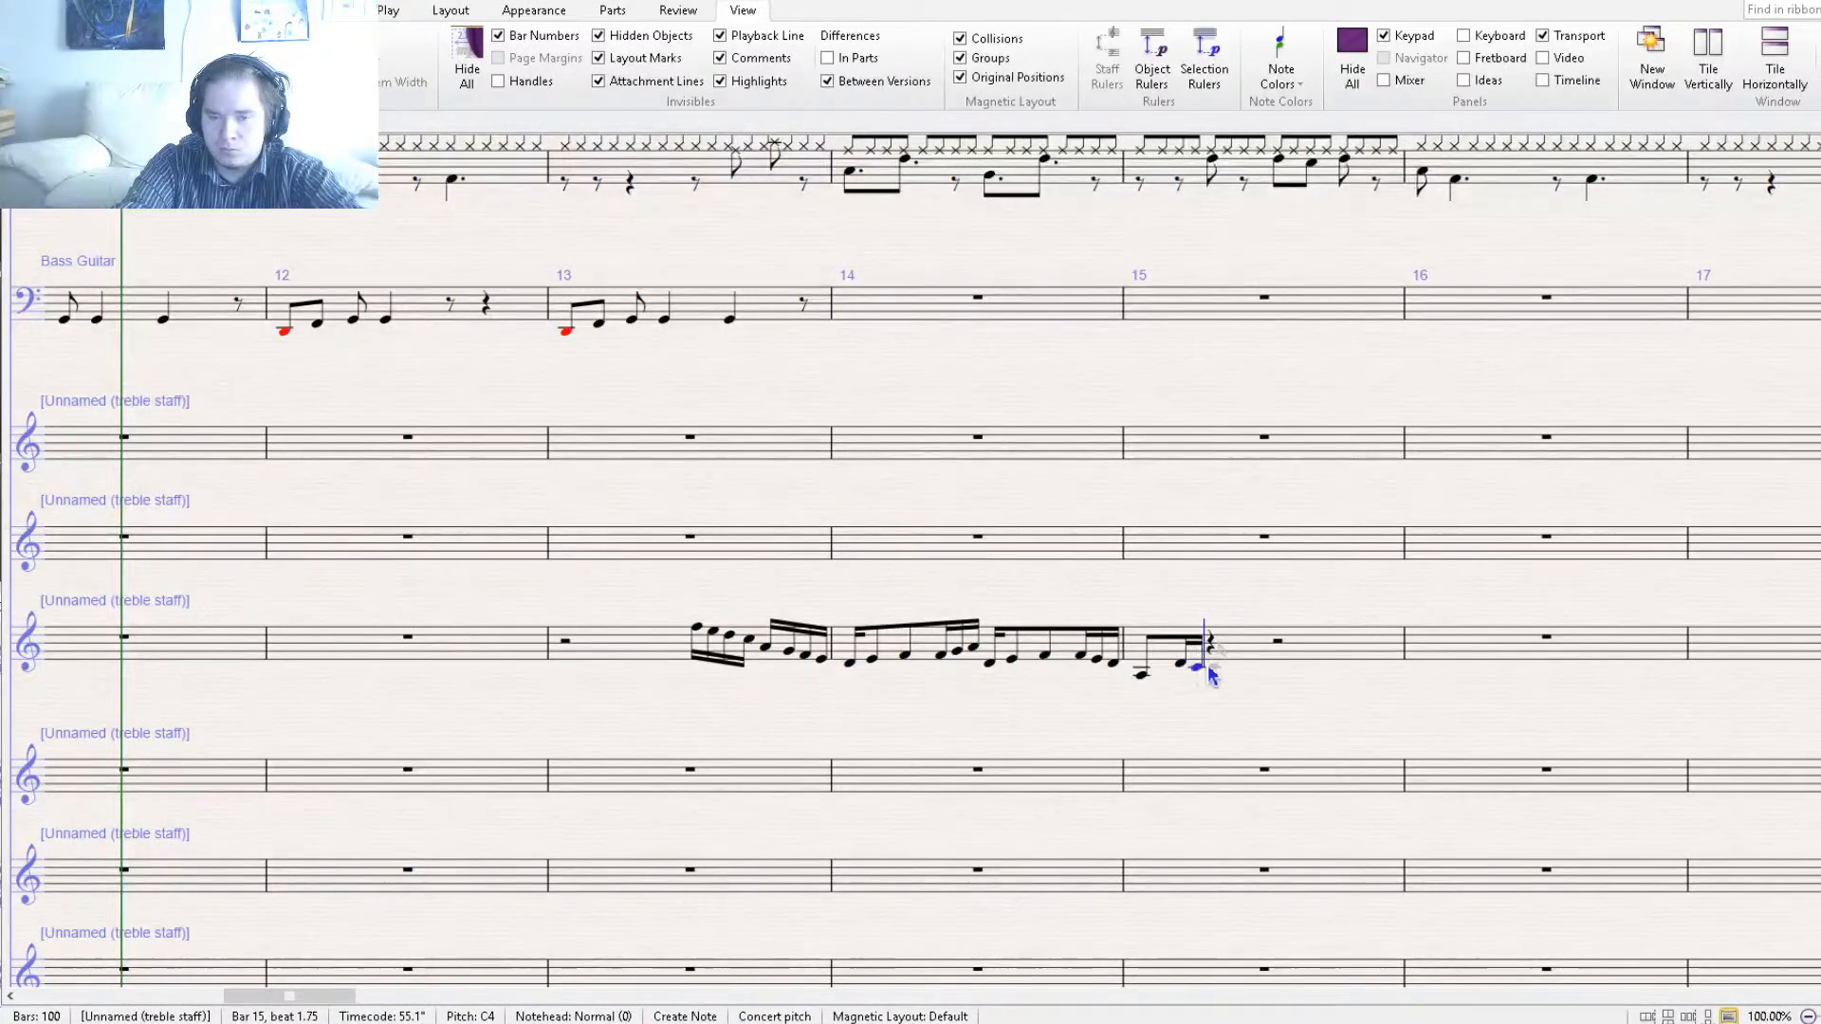
{"action": "left_click", "coordinate": [1213, 674]}
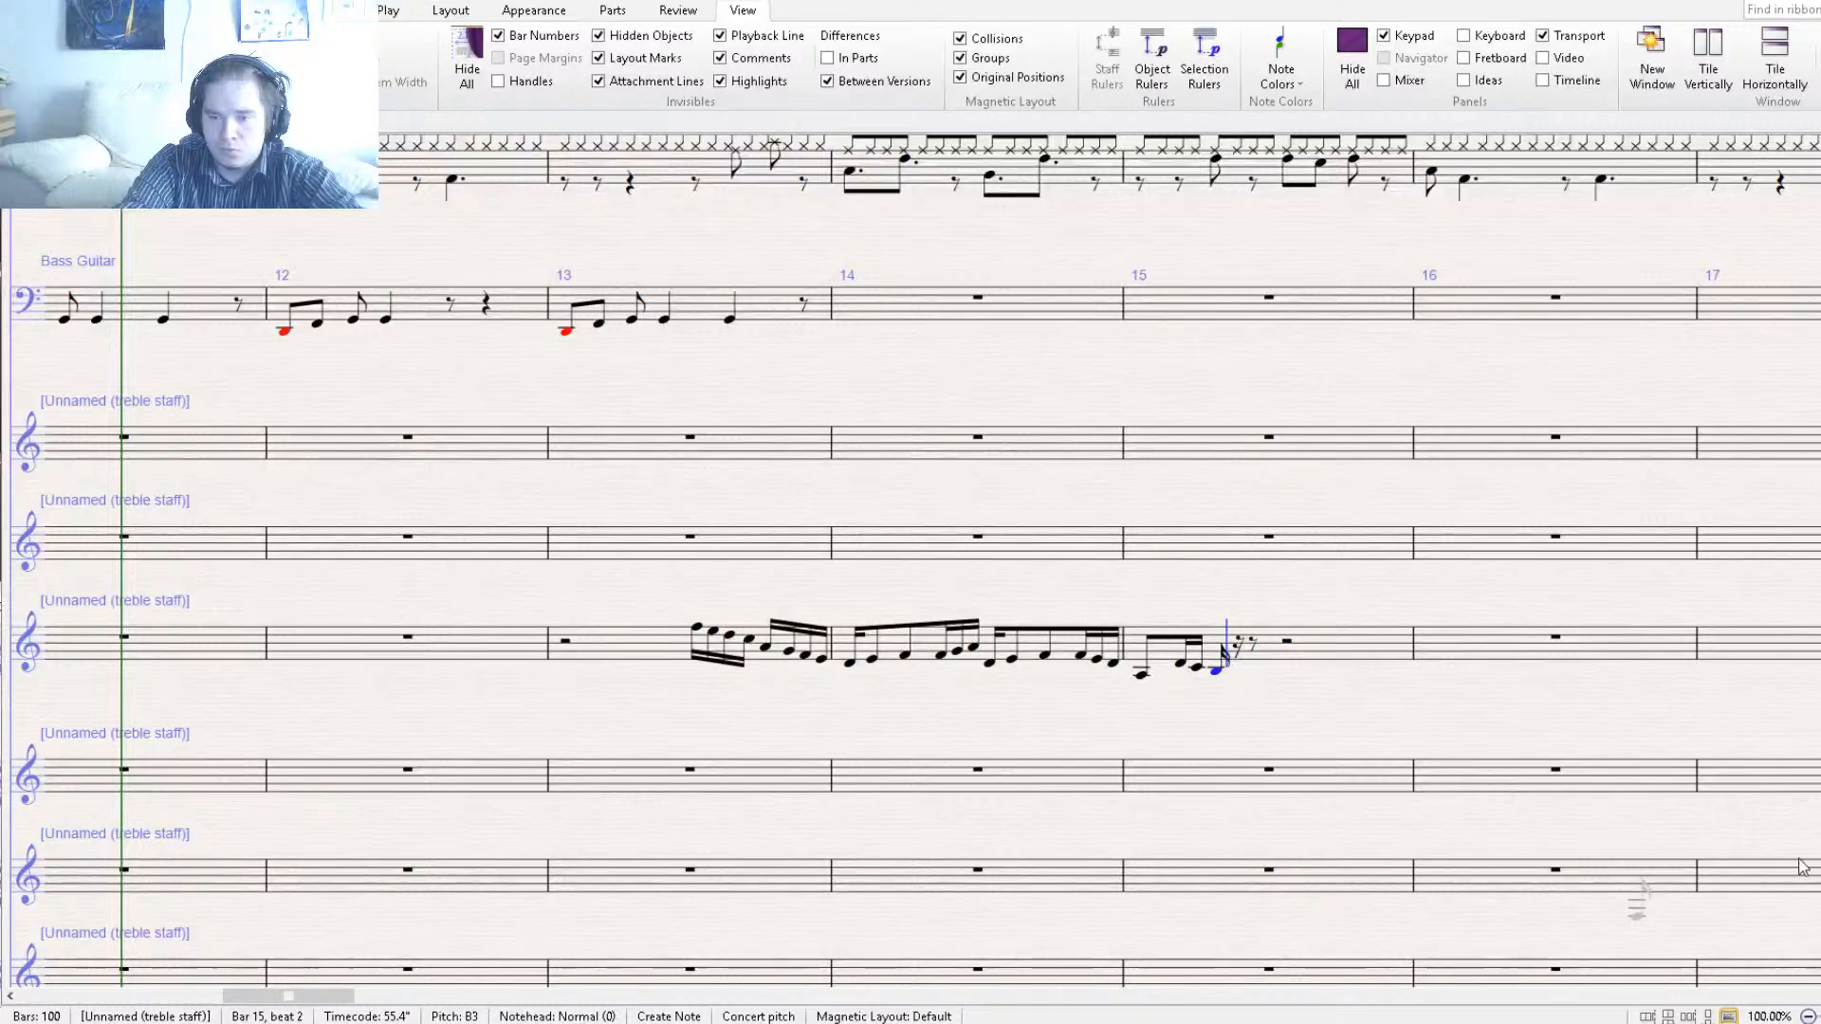
End the melodic phrase in bar 15 with a quarter note G3 at beat 2.25.
{"action": "left_click", "coordinate": [1143, 675]}
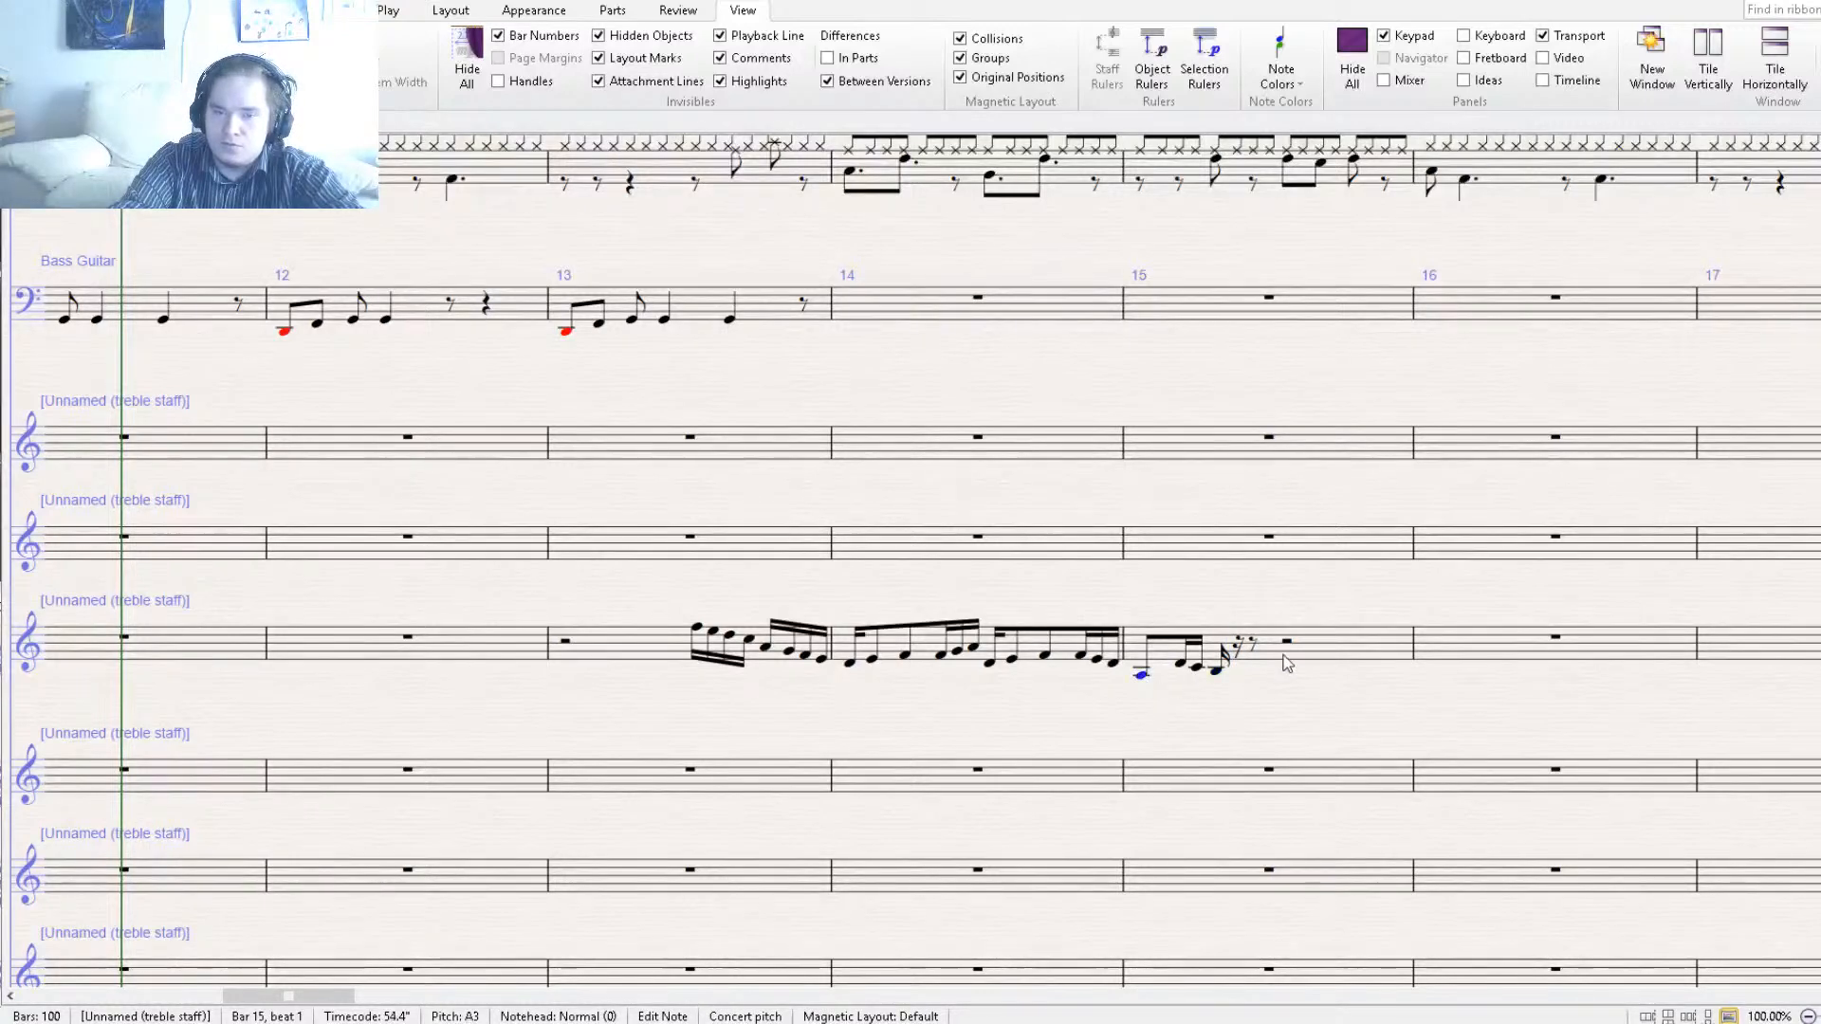
{"action": "left_click", "coordinate": [1240, 674]}
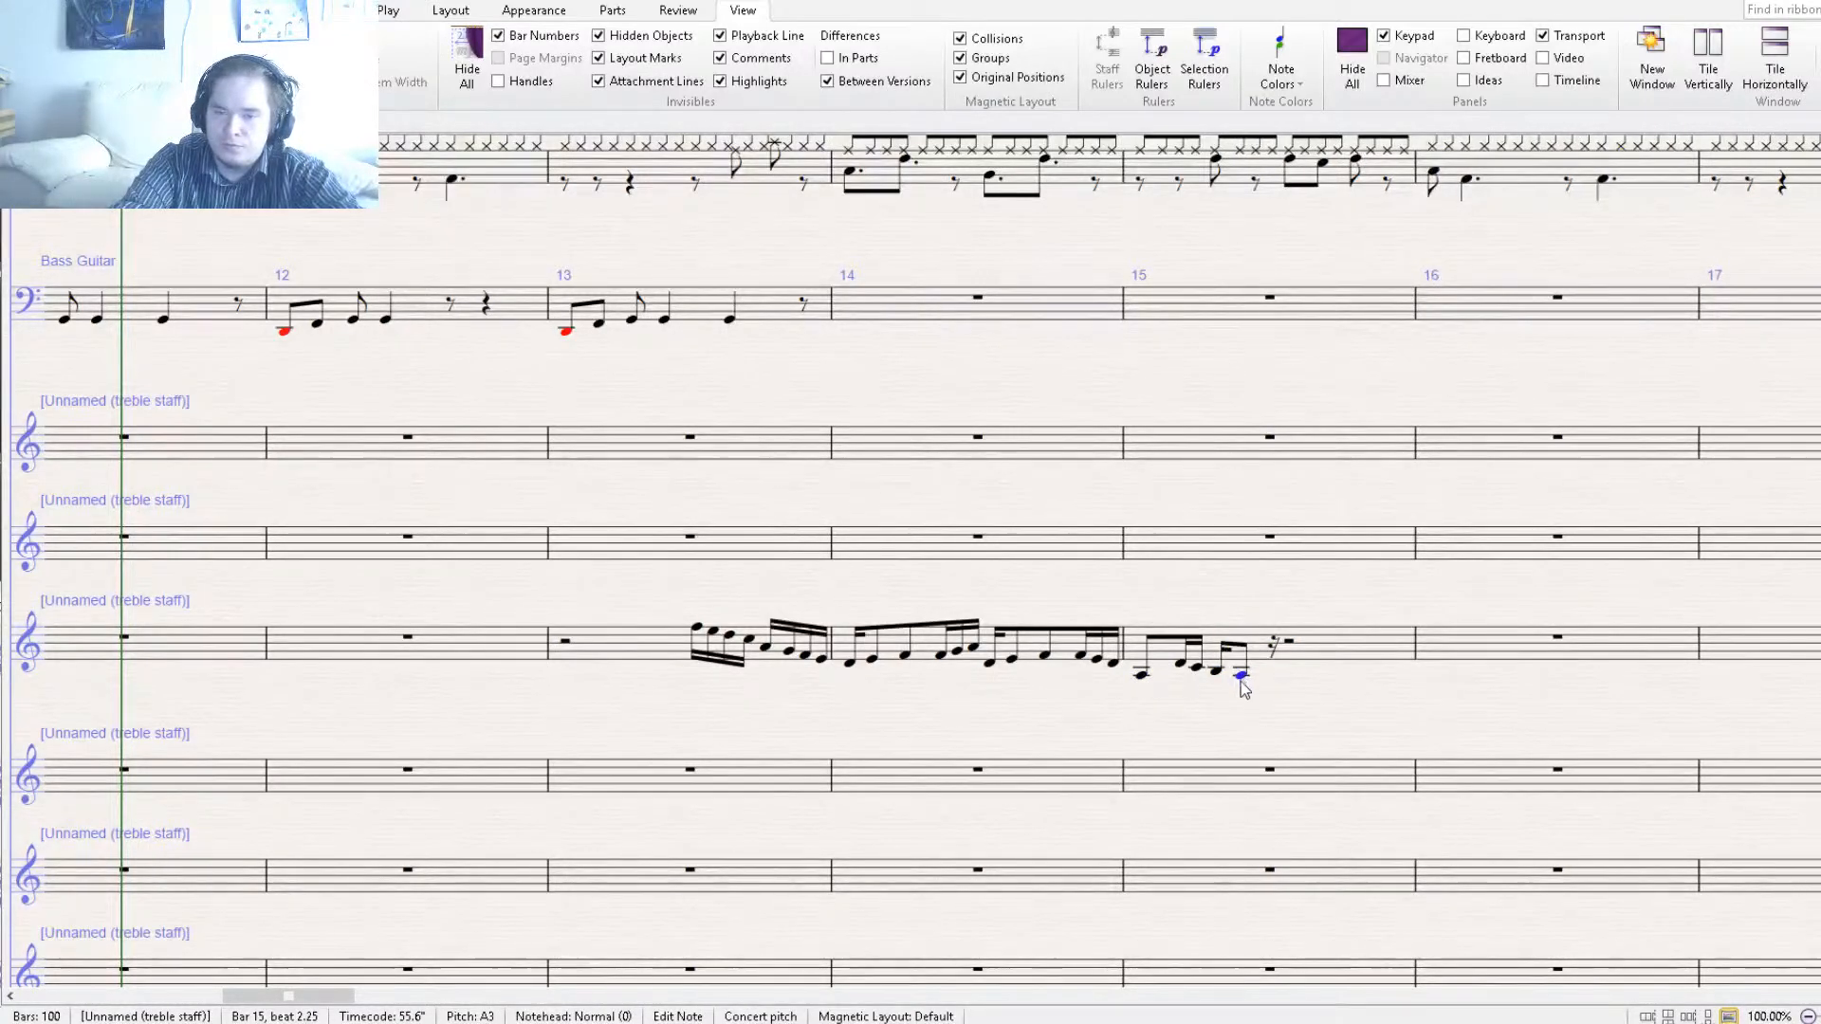
{"action": "left_click_drag", "start_coordinate": [1242, 689], "coordinate": [1171, 722]}
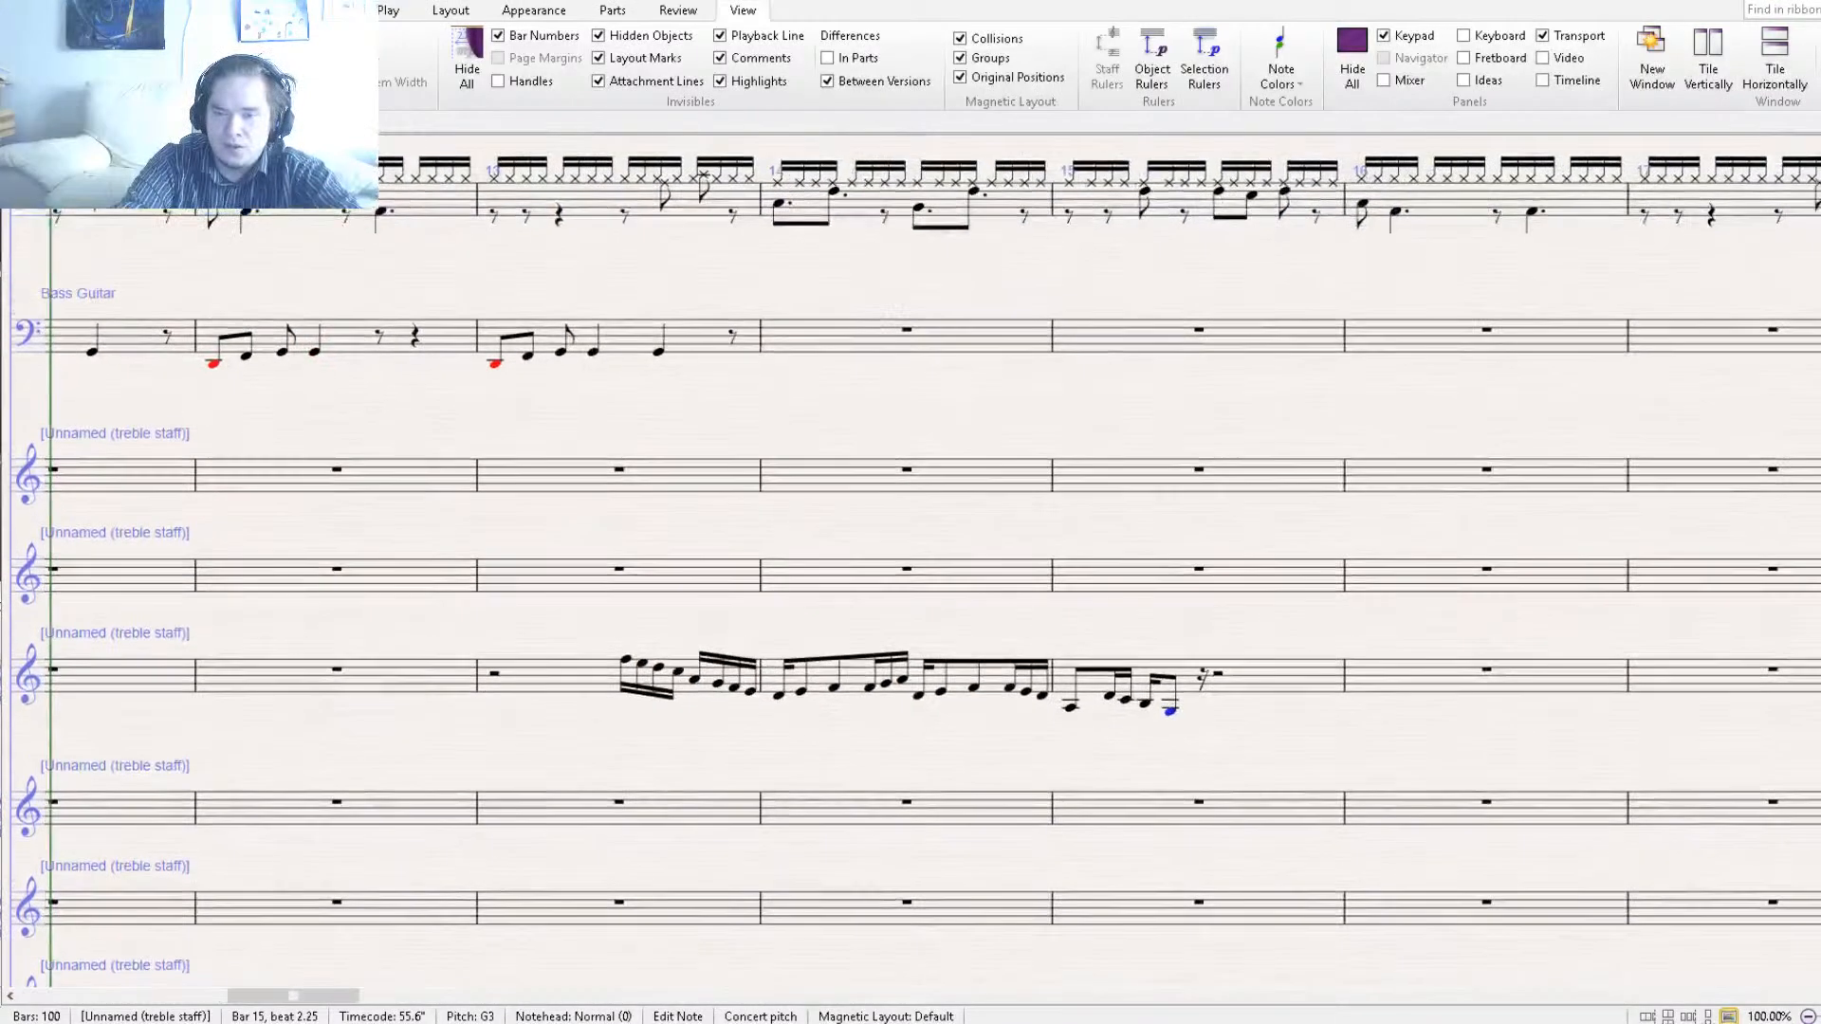
{"action": "key", "text": "4"}
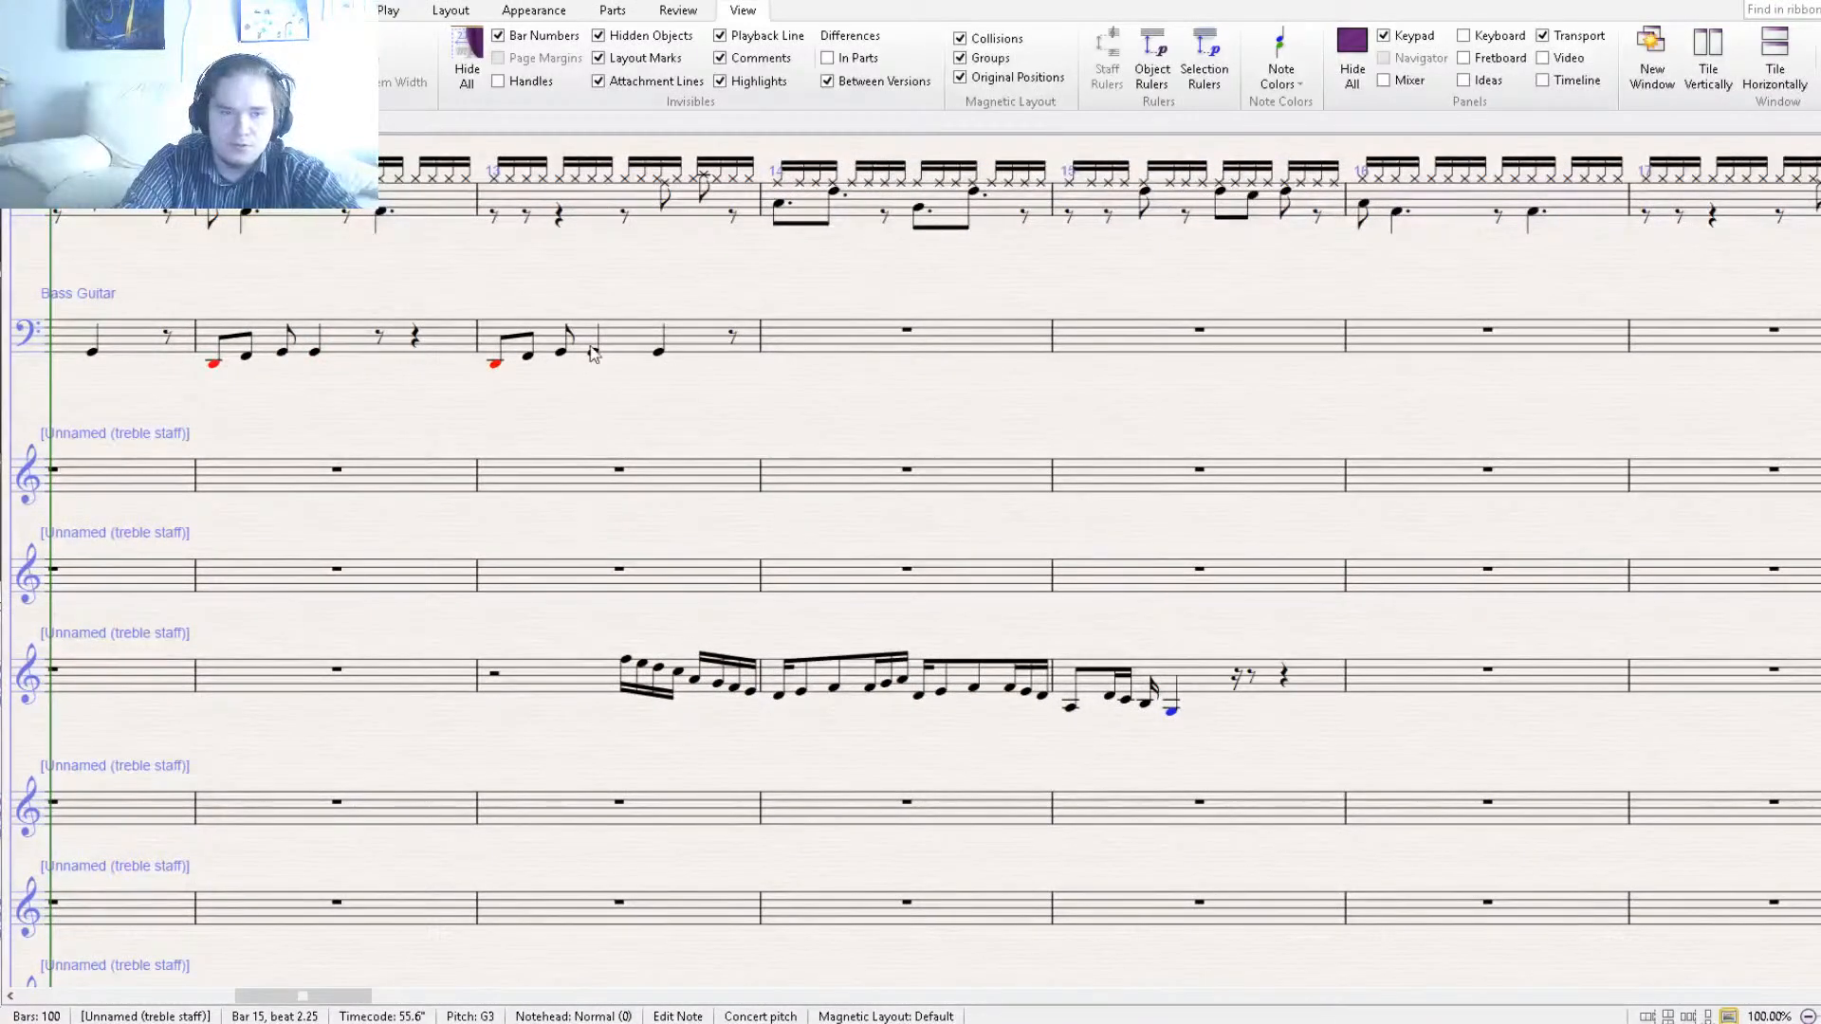
Copy the Bass Guitar pattern from bar 12 into bars 14 and 15.
{"action": "left_click_drag", "start_coordinate": [540, 391], "coordinate": [703, 410]}
{"action": "left_click", "coordinate": [650, 361]}
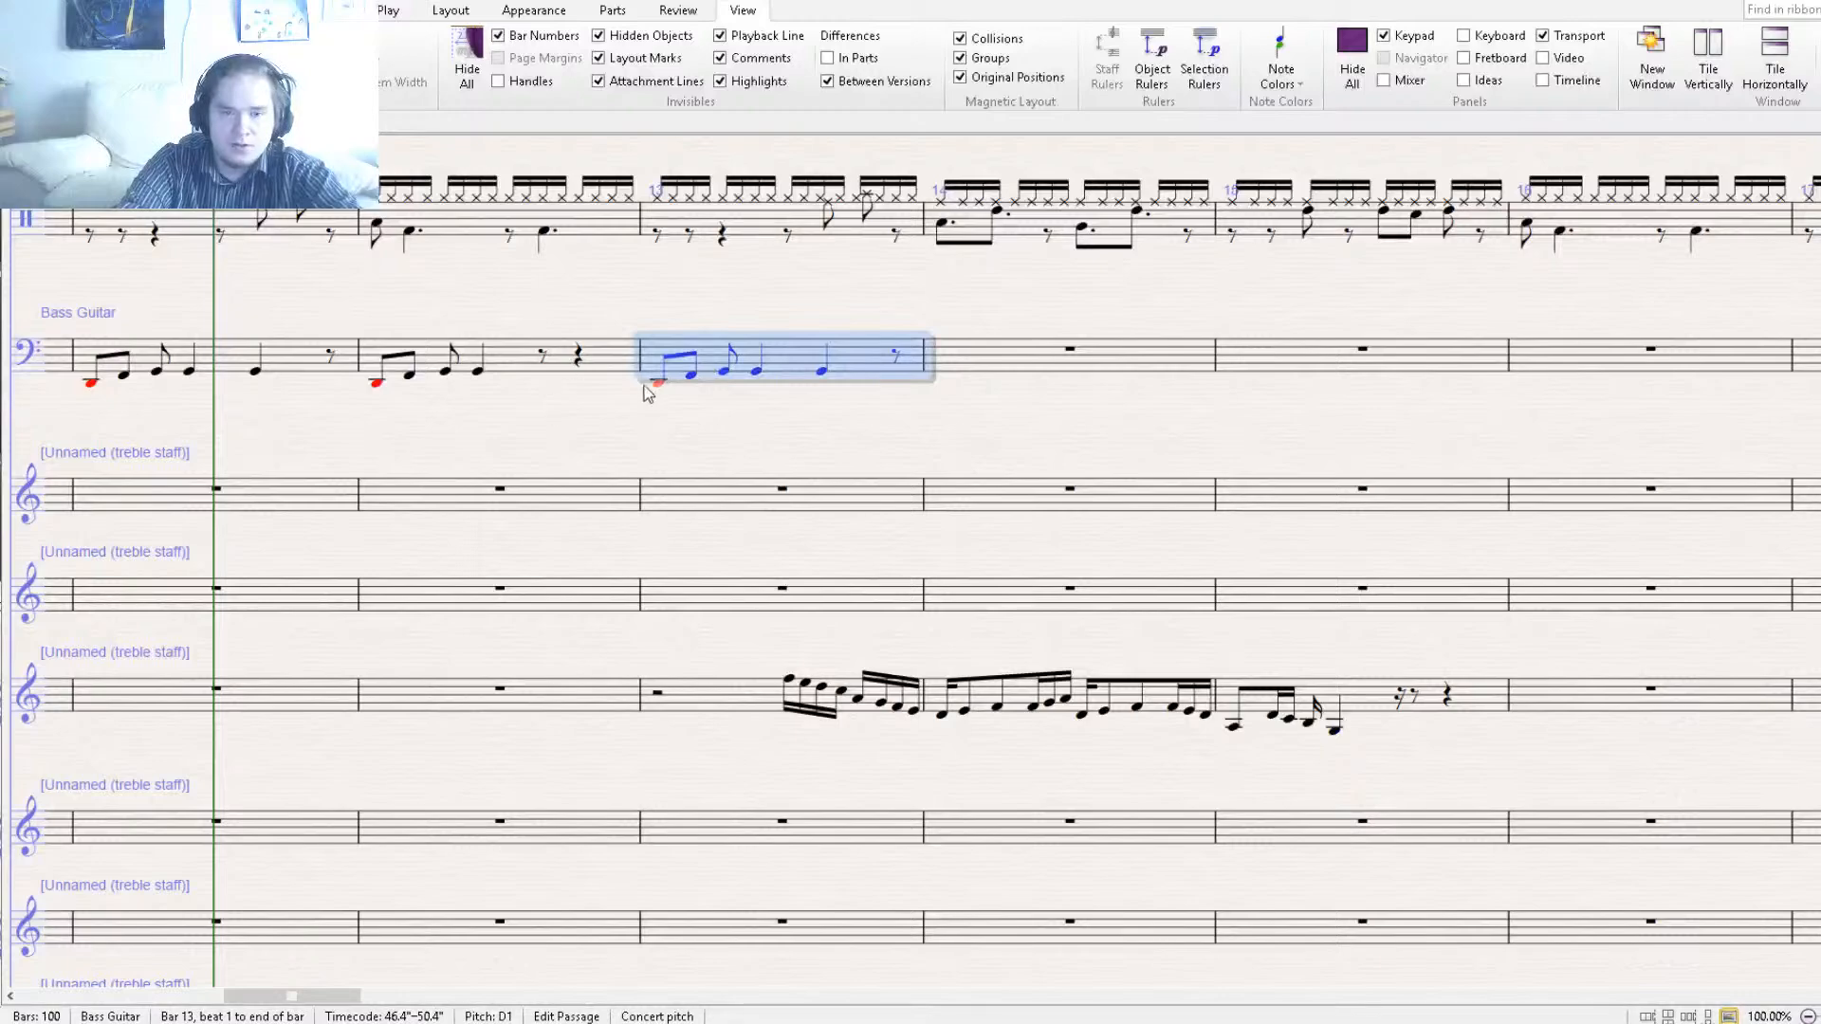
{"action": "left_click_drag", "start_coordinate": [573, 433], "coordinate": [827, 462]}
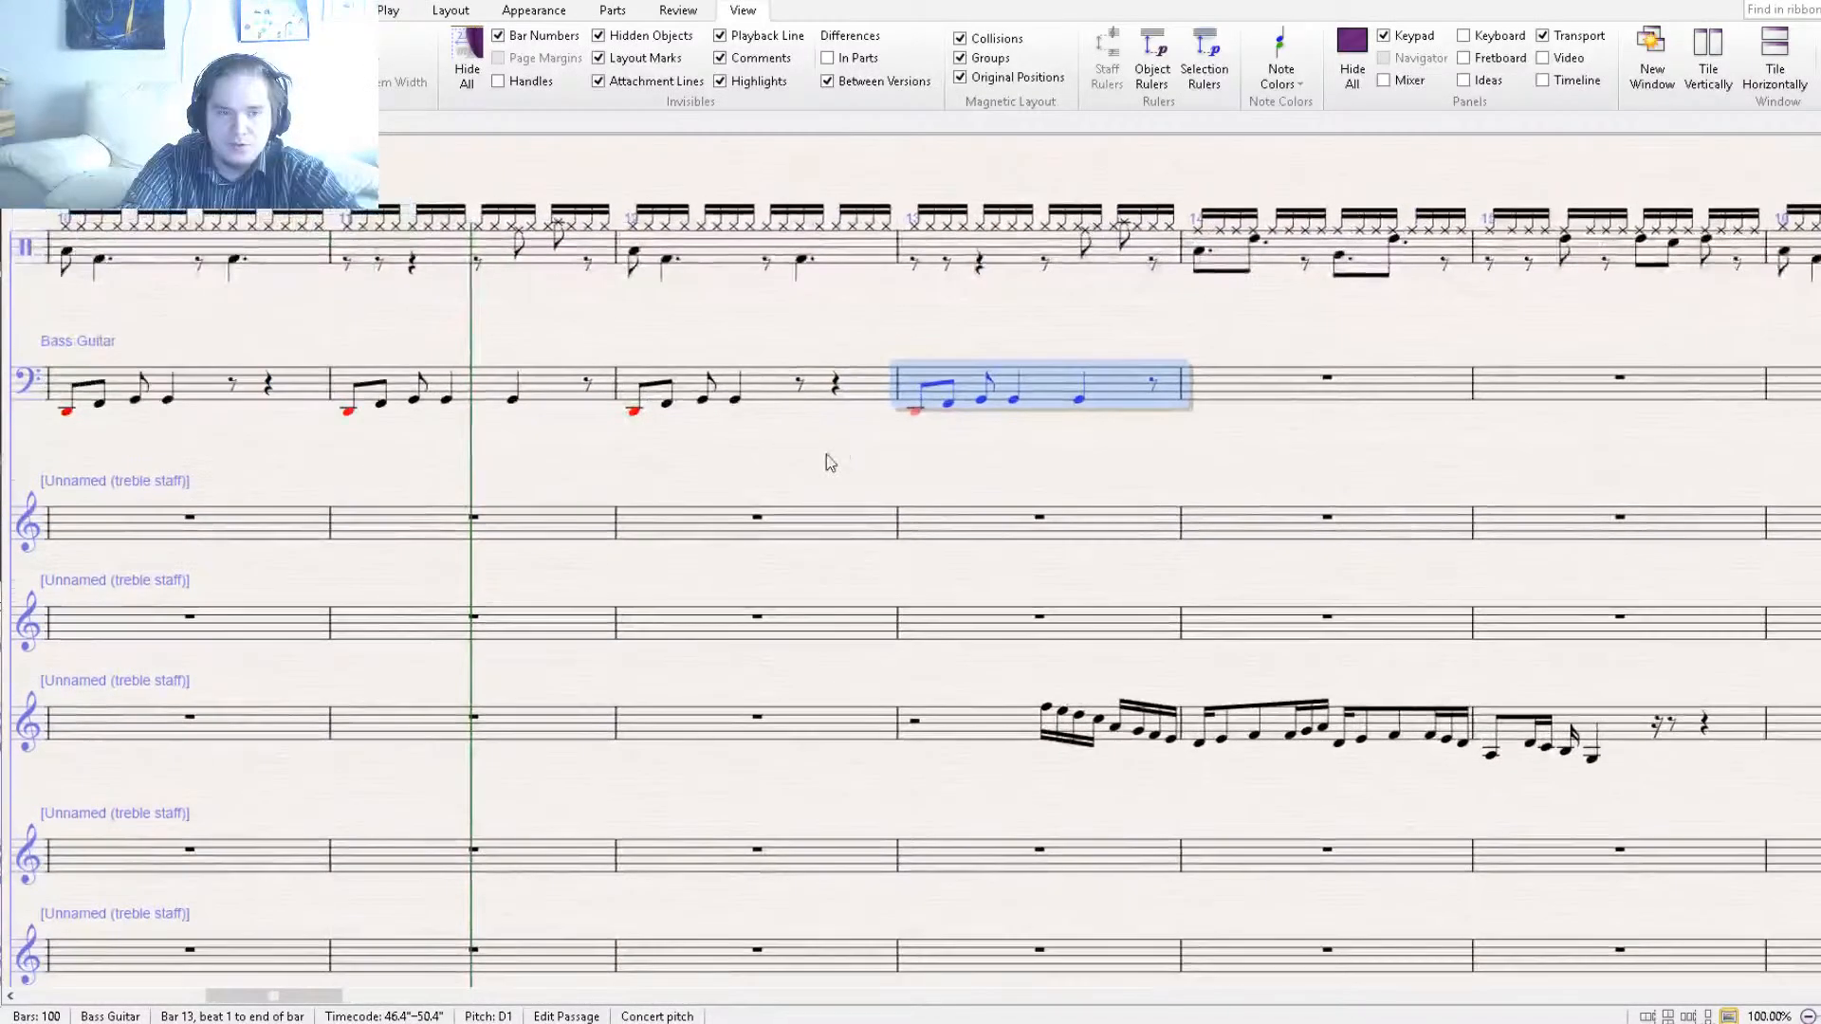
{"action": "left_click", "coordinate": [768, 397]}
{"action": "left_click", "coordinate": [1207, 387], "text": "alt"}
{"action": "left_click_drag", "start_coordinate": [1319, 467], "coordinate": [731, 488]}
{"action": "left_click", "coordinate": [925, 427], "text": "alt"}
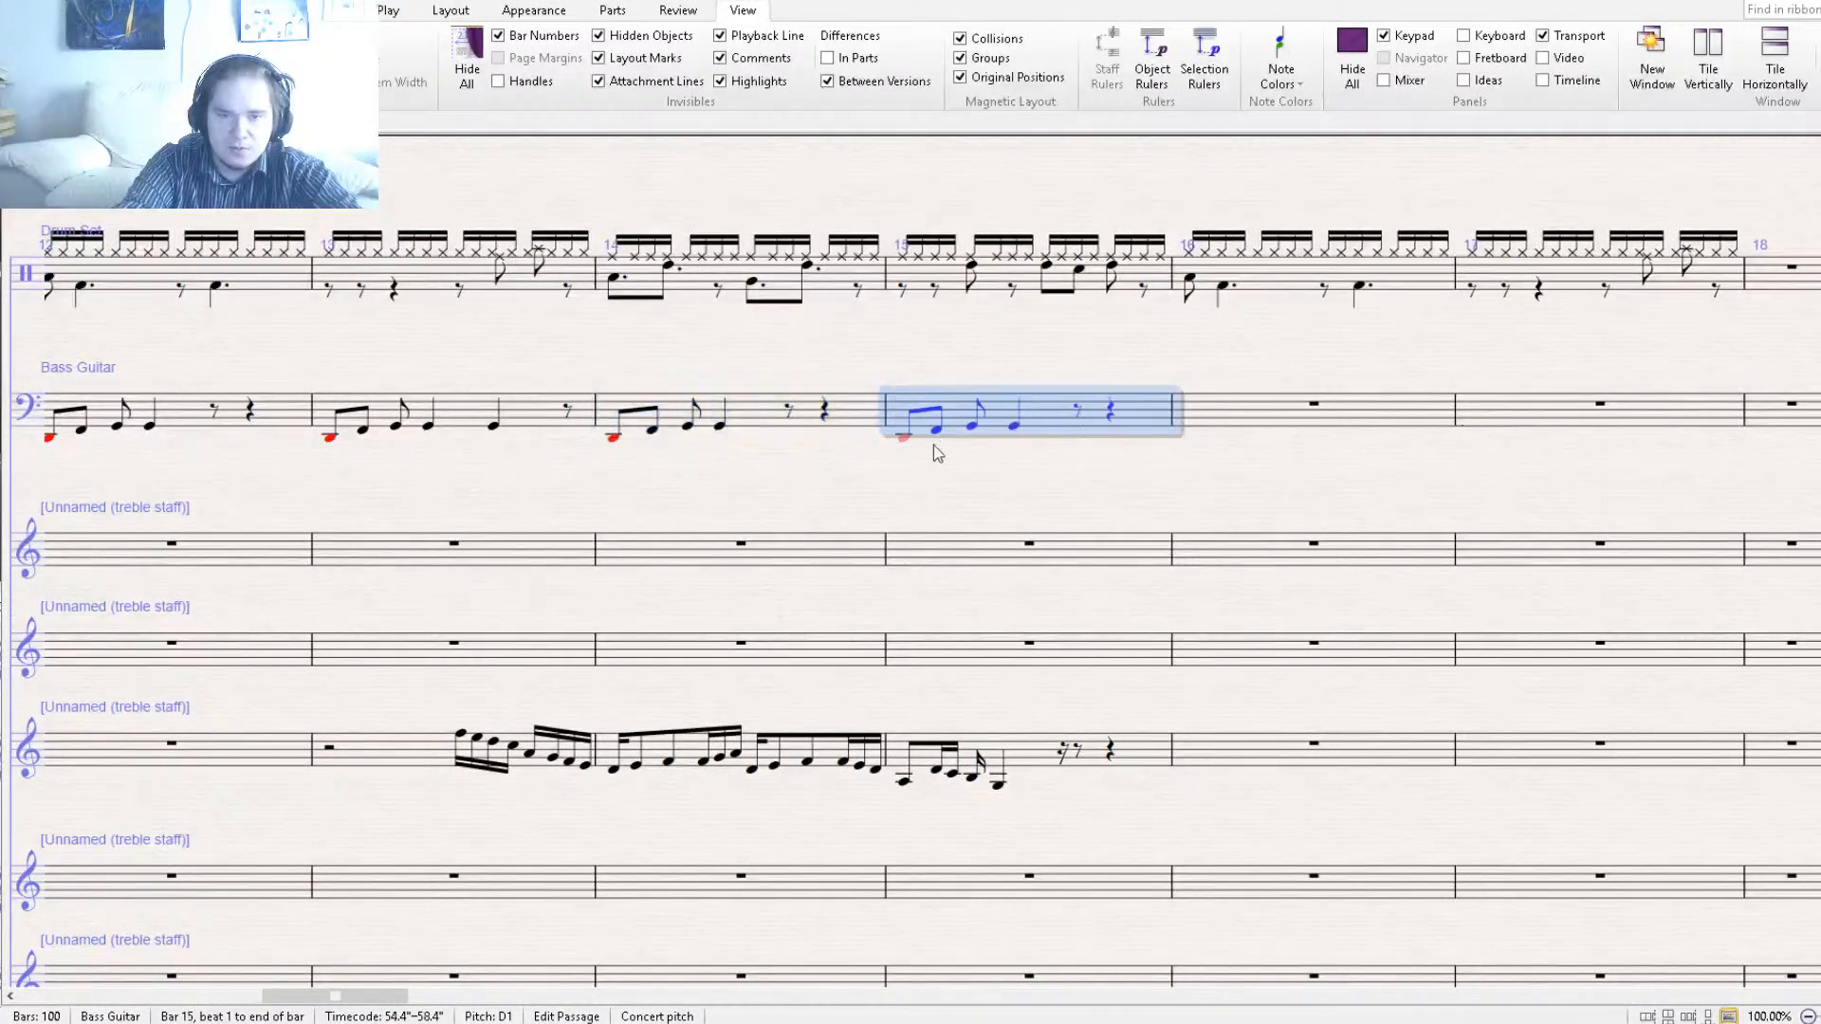
Change the first two Bass Guitar notes of bar 15 to dotted eighth notes D1 and E1.
{"action": "left_click", "coordinate": [905, 440]}
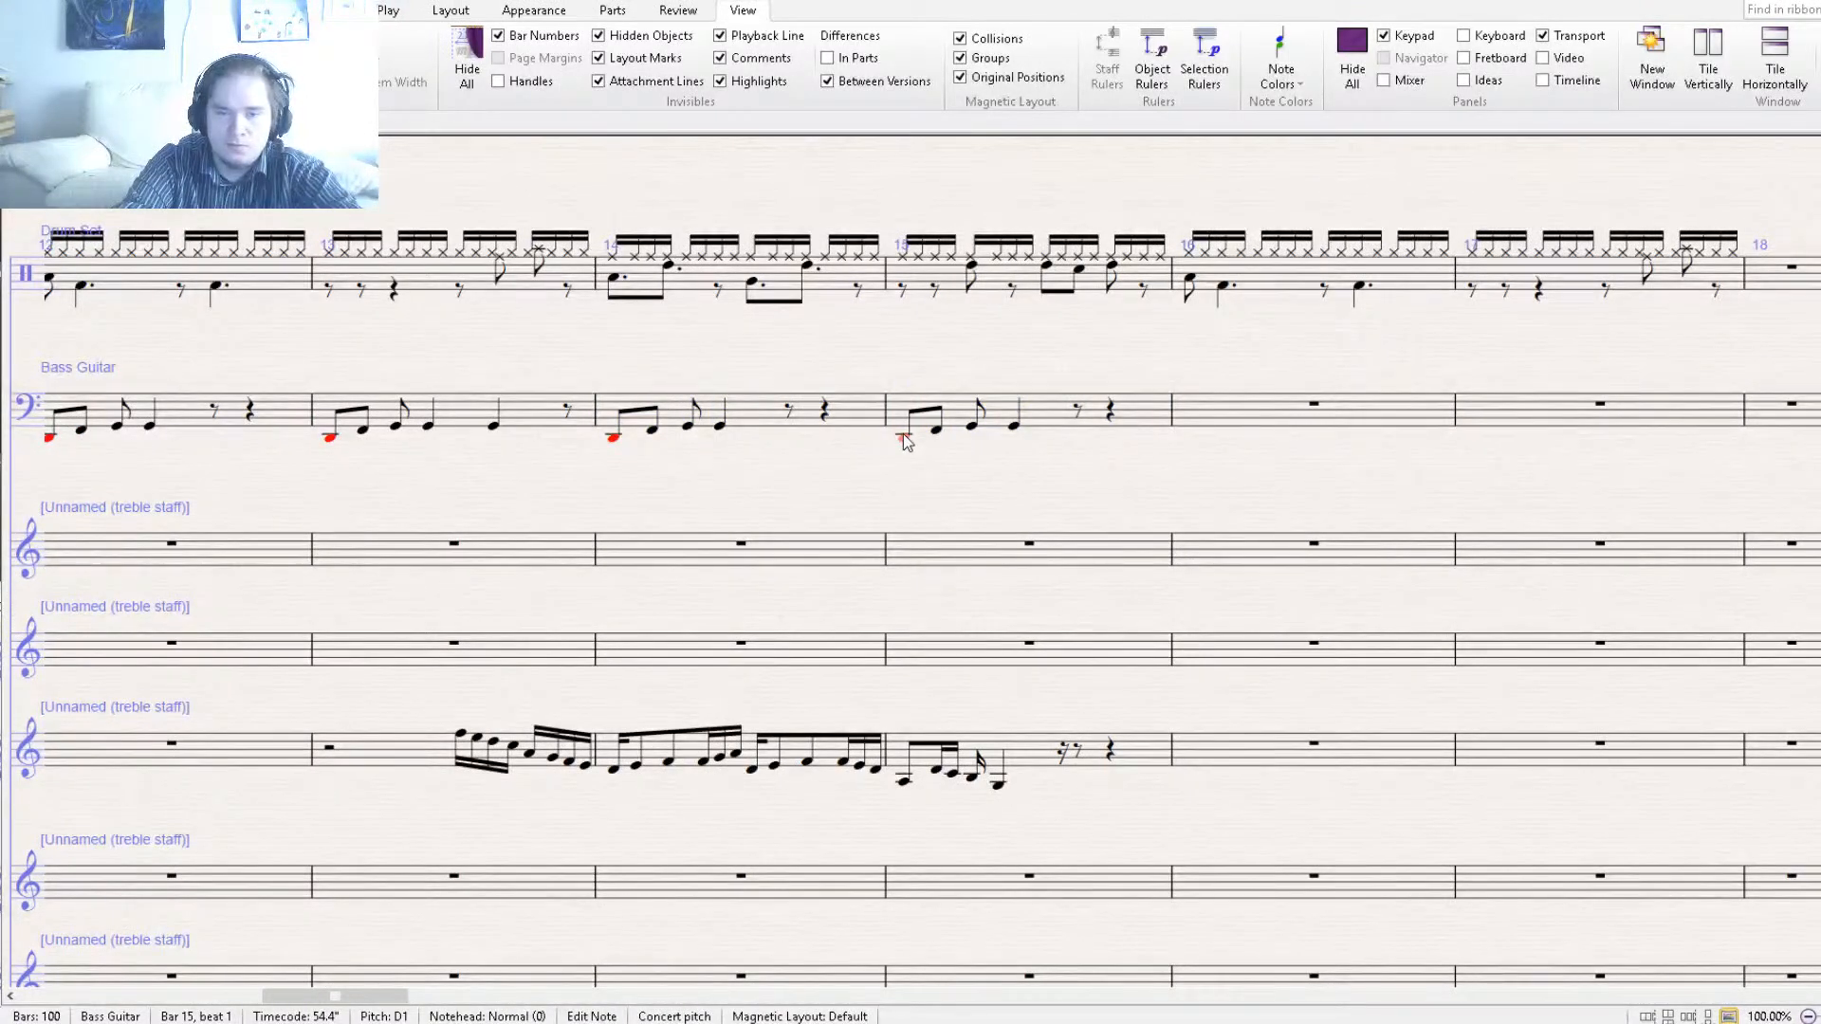
{"action": "key", "text": "Up"}
{"action": "key", "text": "Up"}
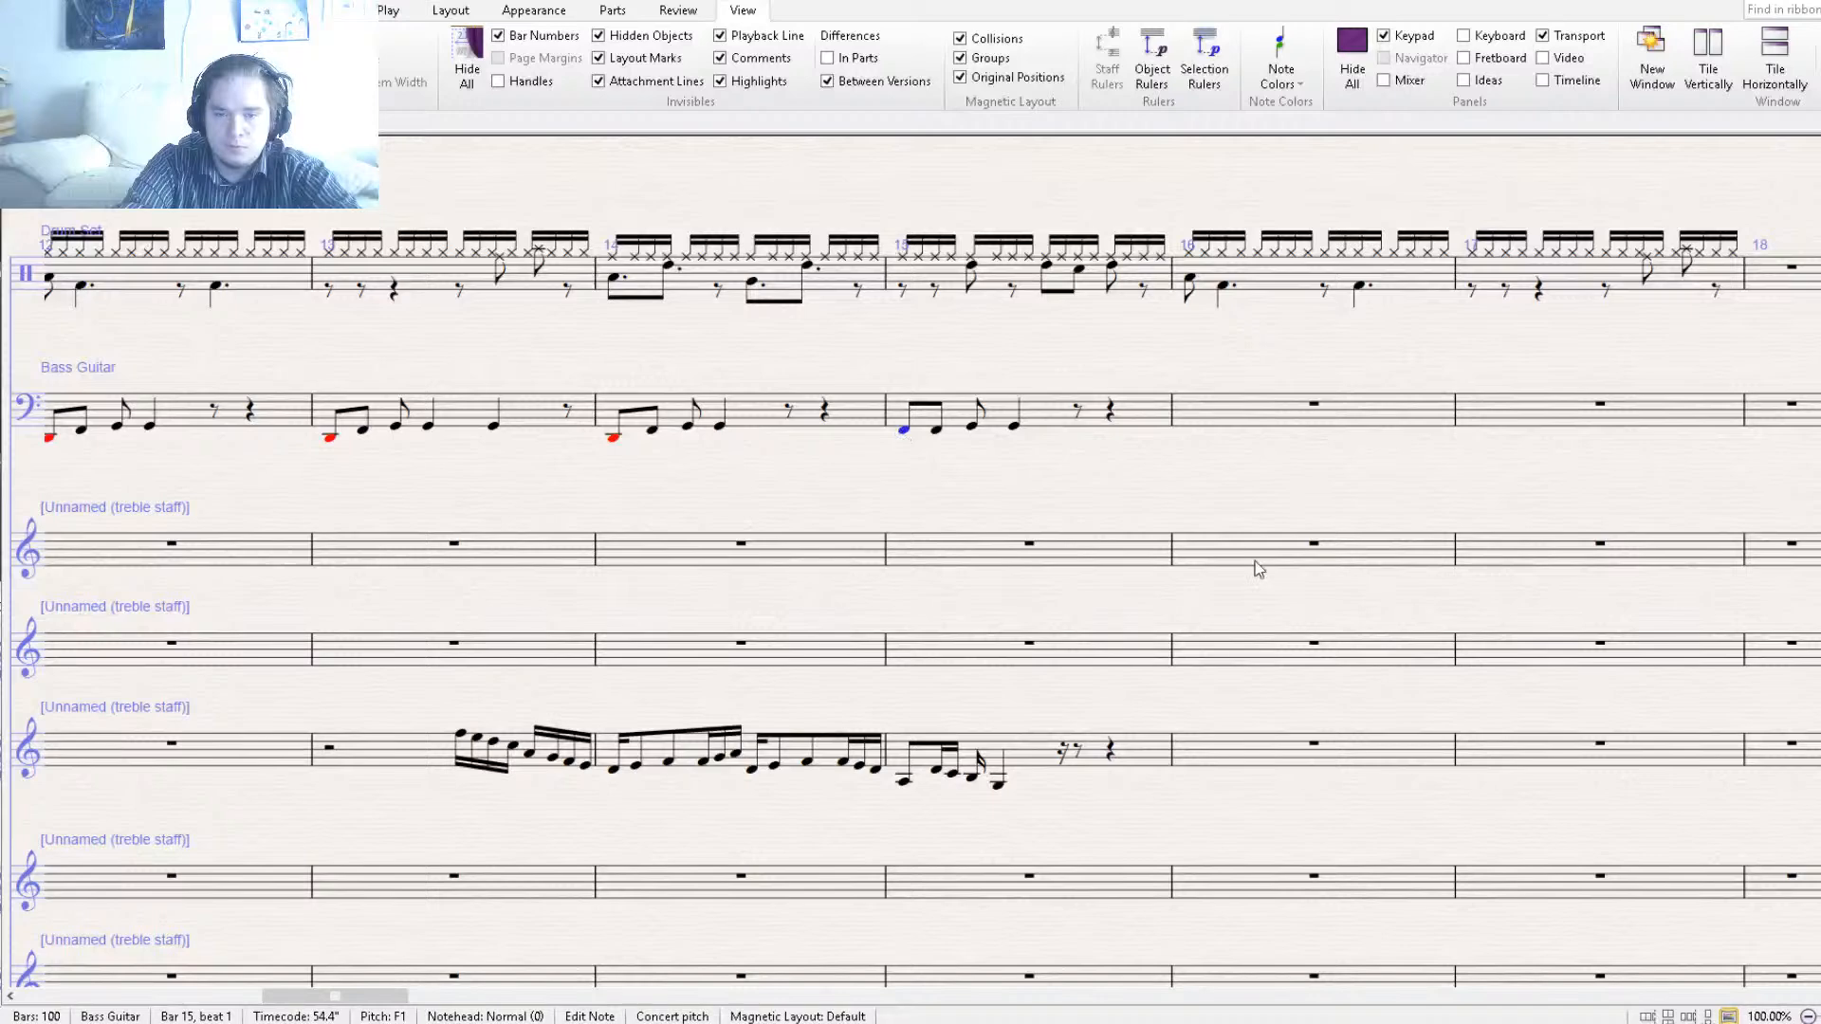
{"action": "key", "text": "period"}
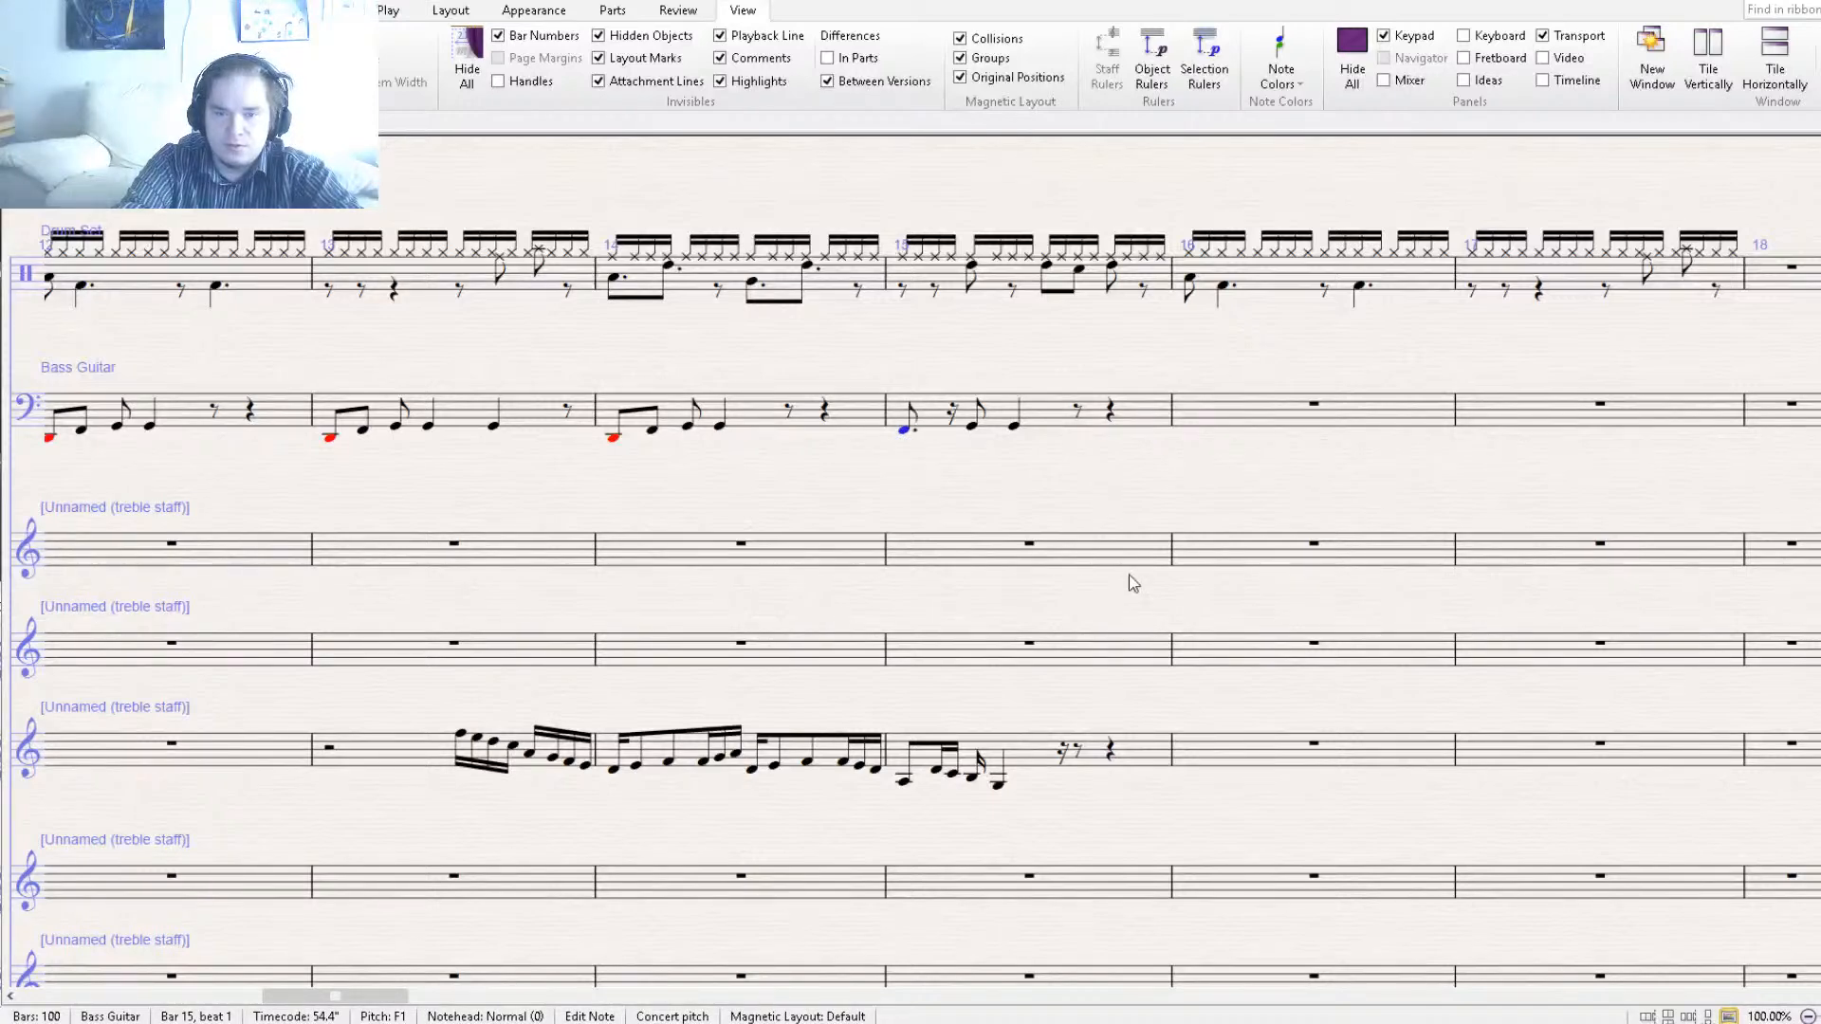
{"action": "key", "text": "g"}
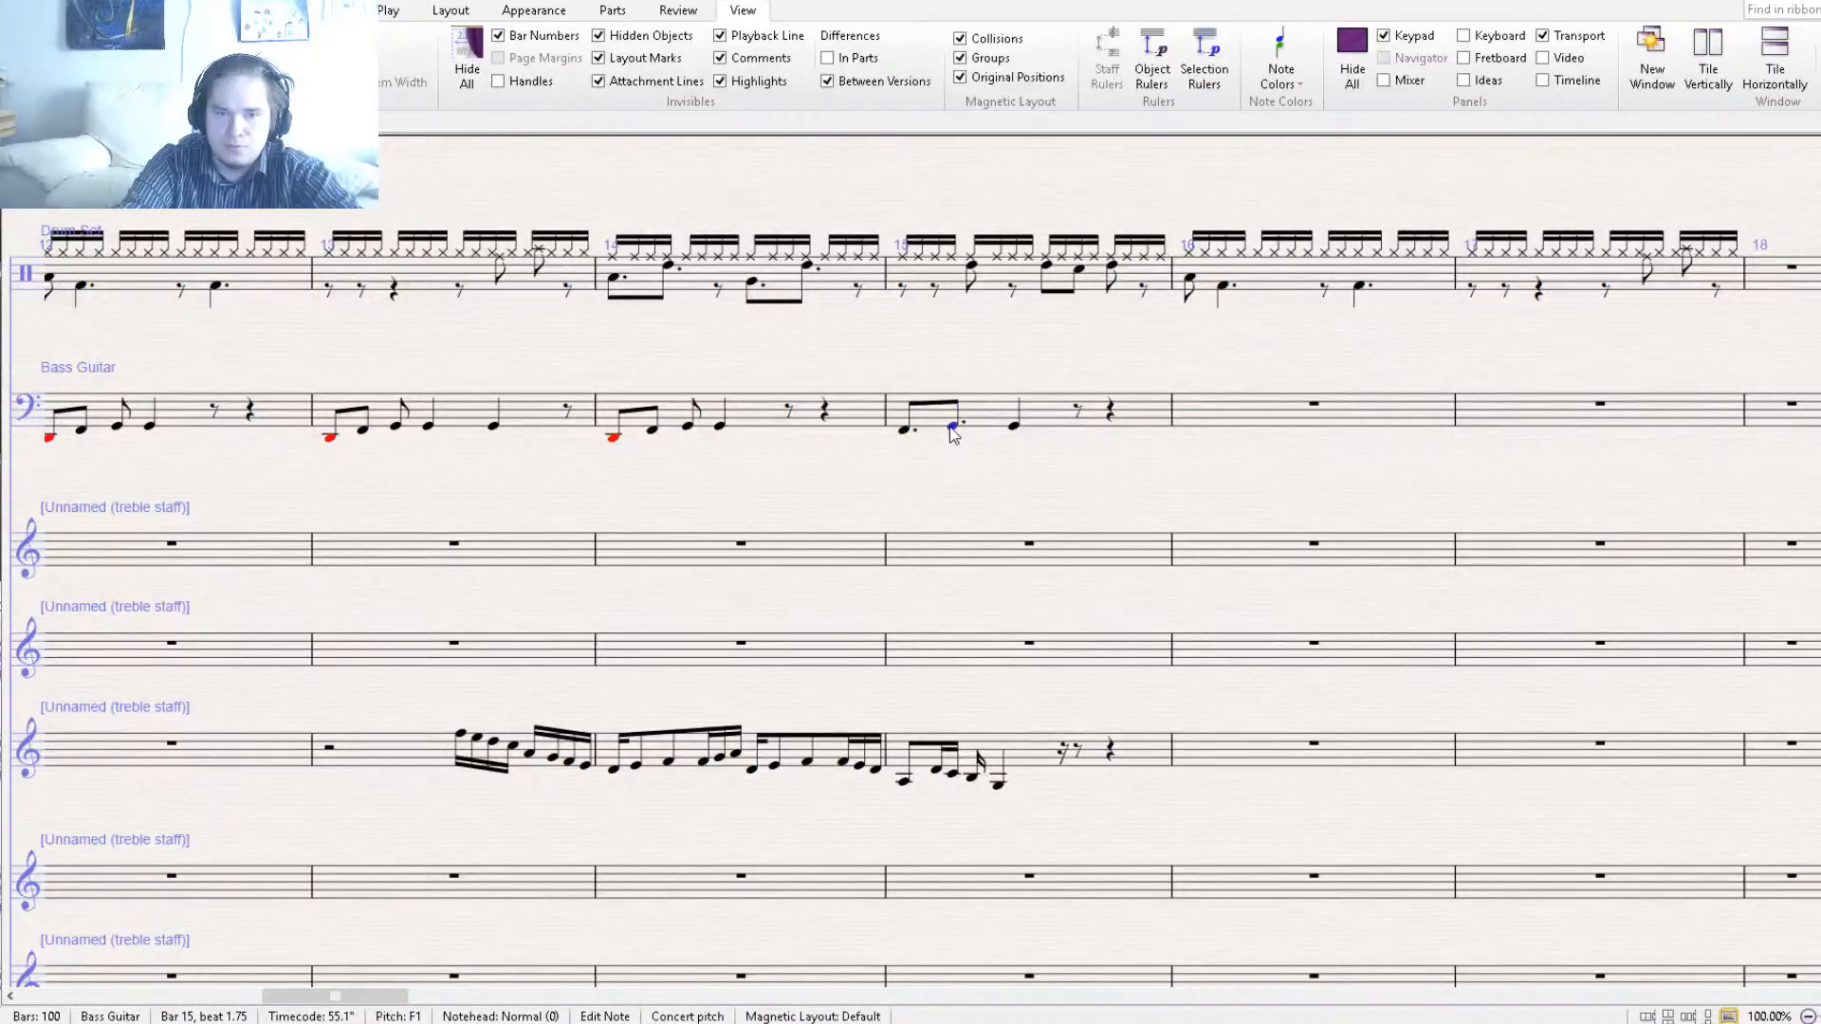
{"action": "left_click_drag", "start_coordinate": [905, 431], "coordinate": [956, 439]}
Complete the Bass Guitar line in bar 15 with a dotted eighth note F1 and a quarter note G1.
{"action": "left_click", "coordinate": [1014, 436], "text": "alt"}
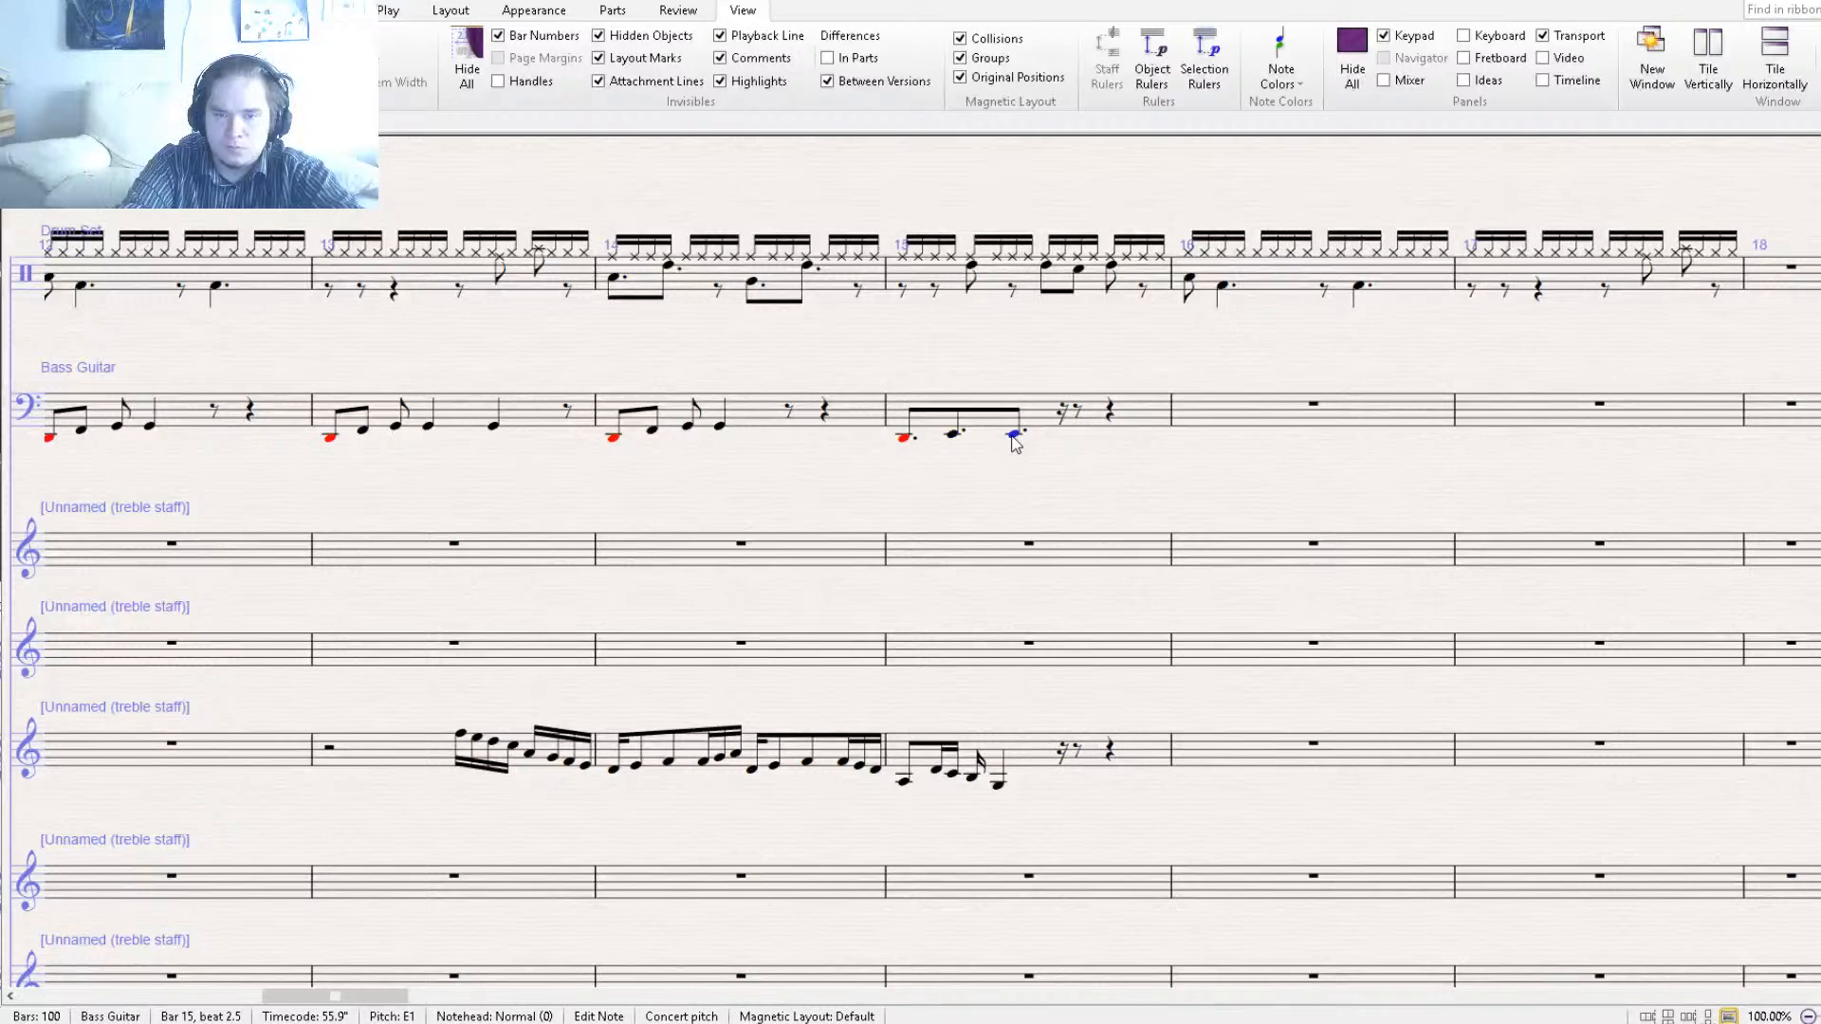
{"action": "left_click", "coordinate": [1064, 429], "text": "alt"}
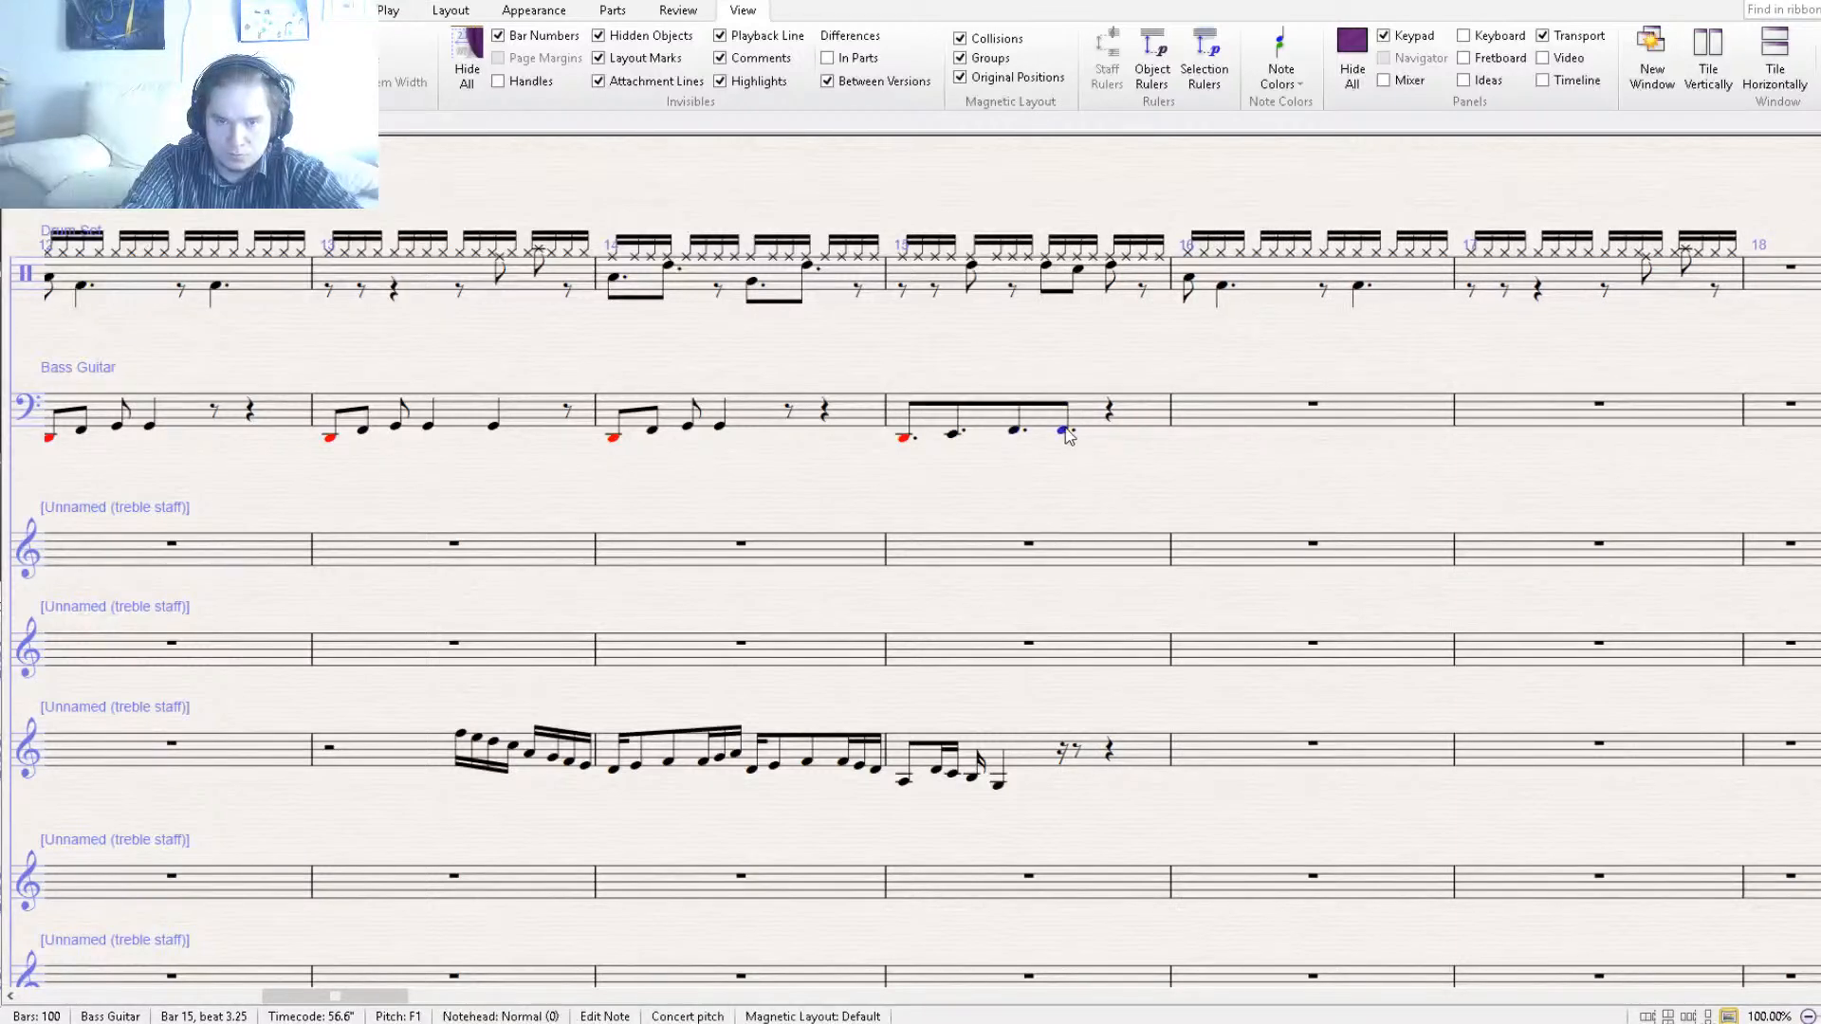
{"action": "left_click_drag", "start_coordinate": [1064, 431], "coordinate": [1064, 425]}
{"action": "key", "text": "4"}
{"action": "key", "text": "Escape"}
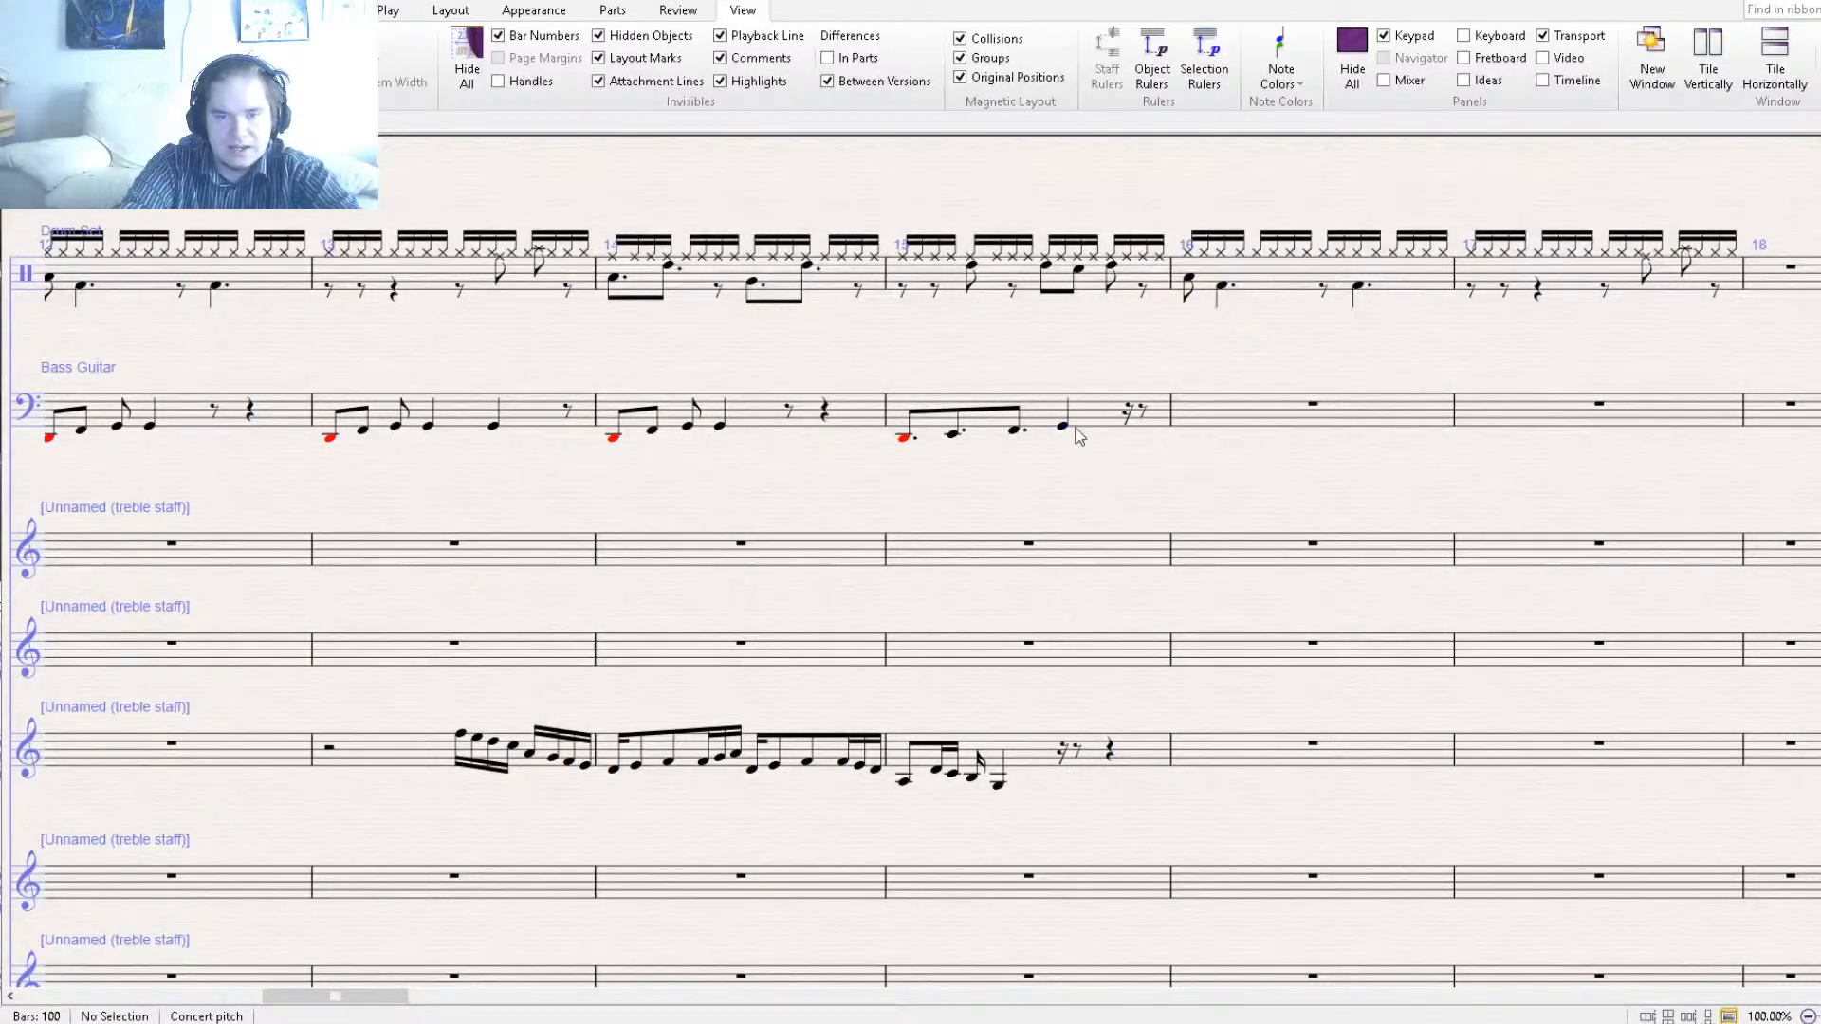
Copy bar 15 of the Bass Guitar to the first treble staff and transpose the copy up two octaves.
{"action": "left_click", "coordinate": [1078, 435]}
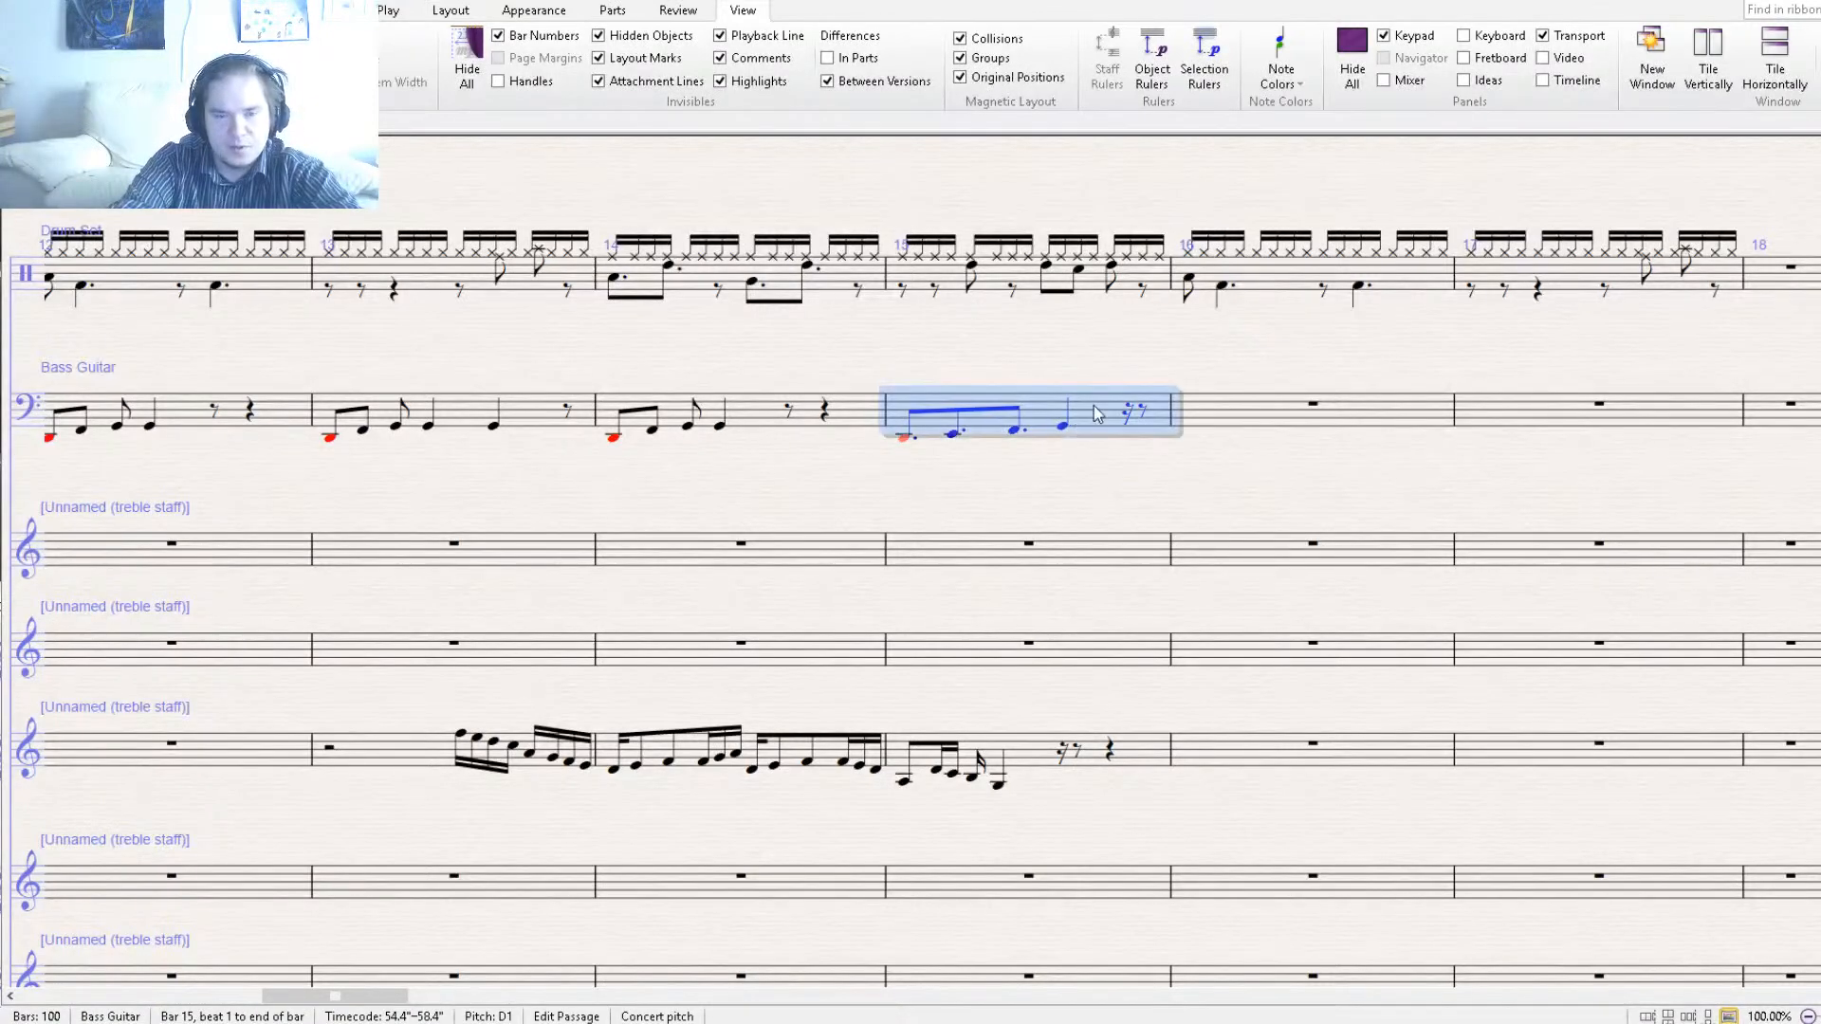
{"action": "left_click", "coordinate": [956, 556]}
{"action": "key", "text": "ctrl+v"}
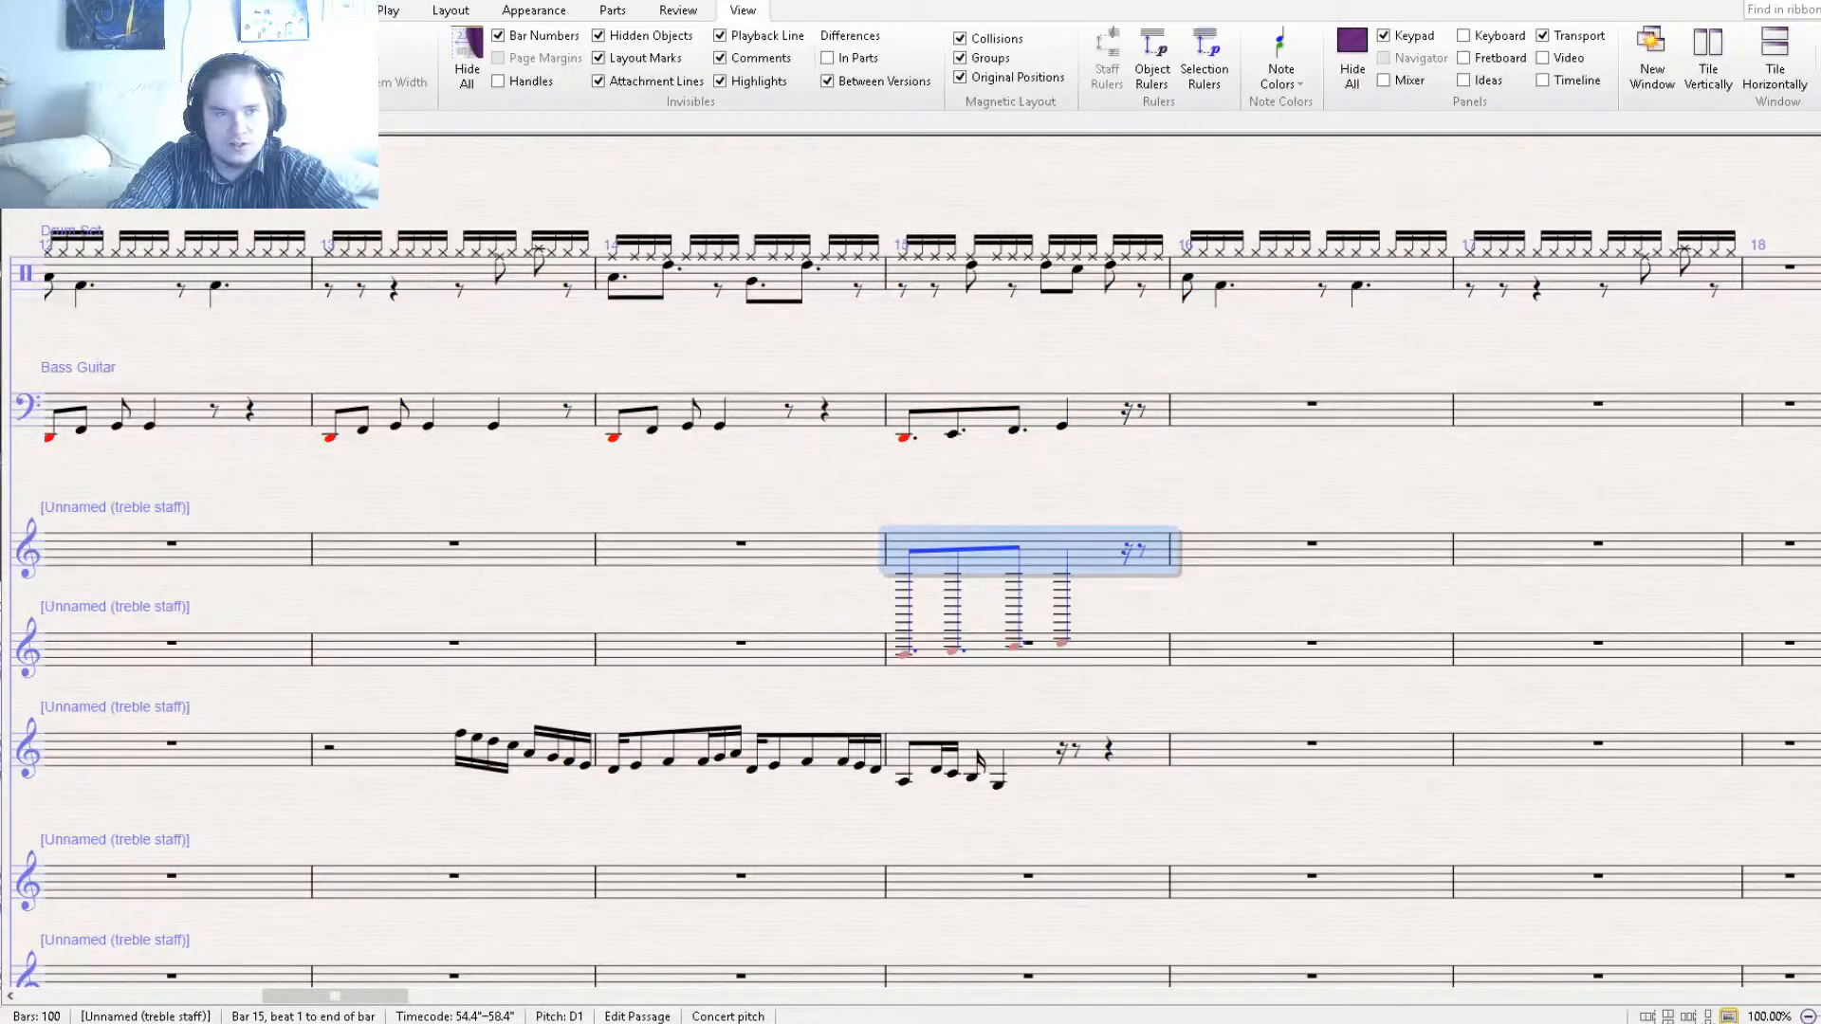
{"action": "left_click", "coordinate": [173, 10]}
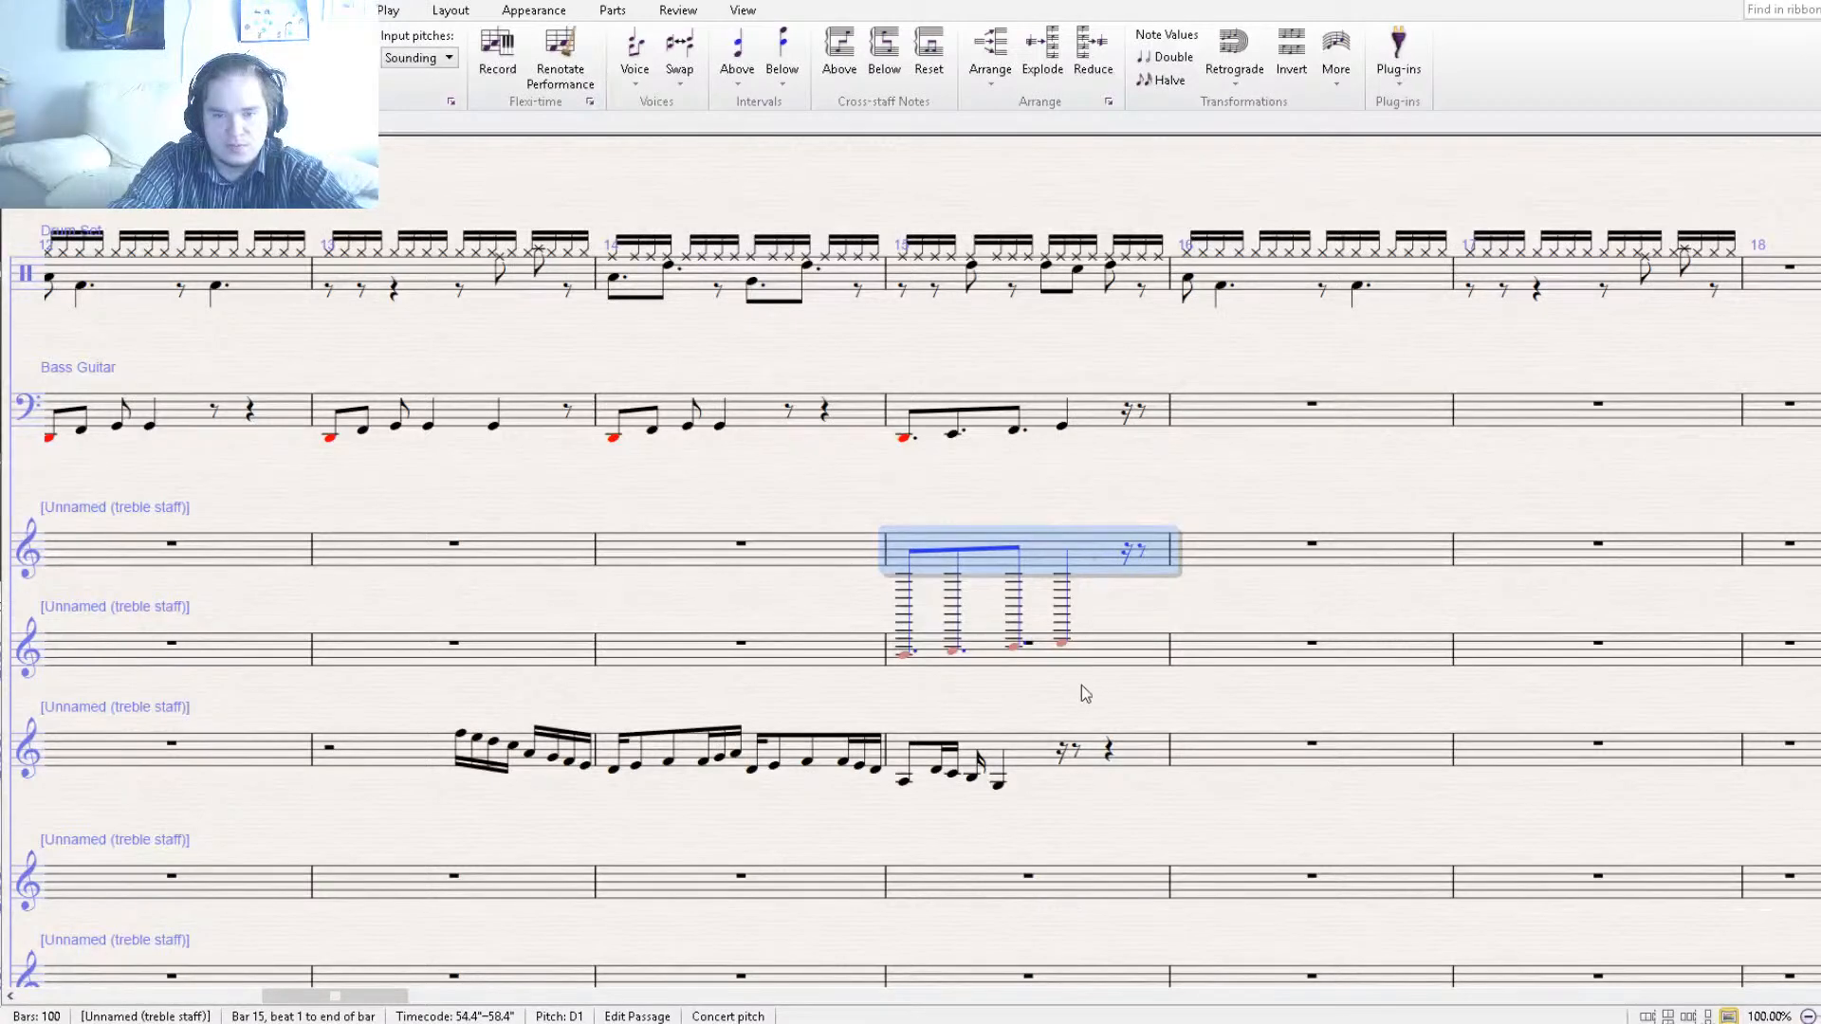
{"action": "key", "text": "ctrl+Up"}
{"action": "key", "text": "ctrl+Up"}
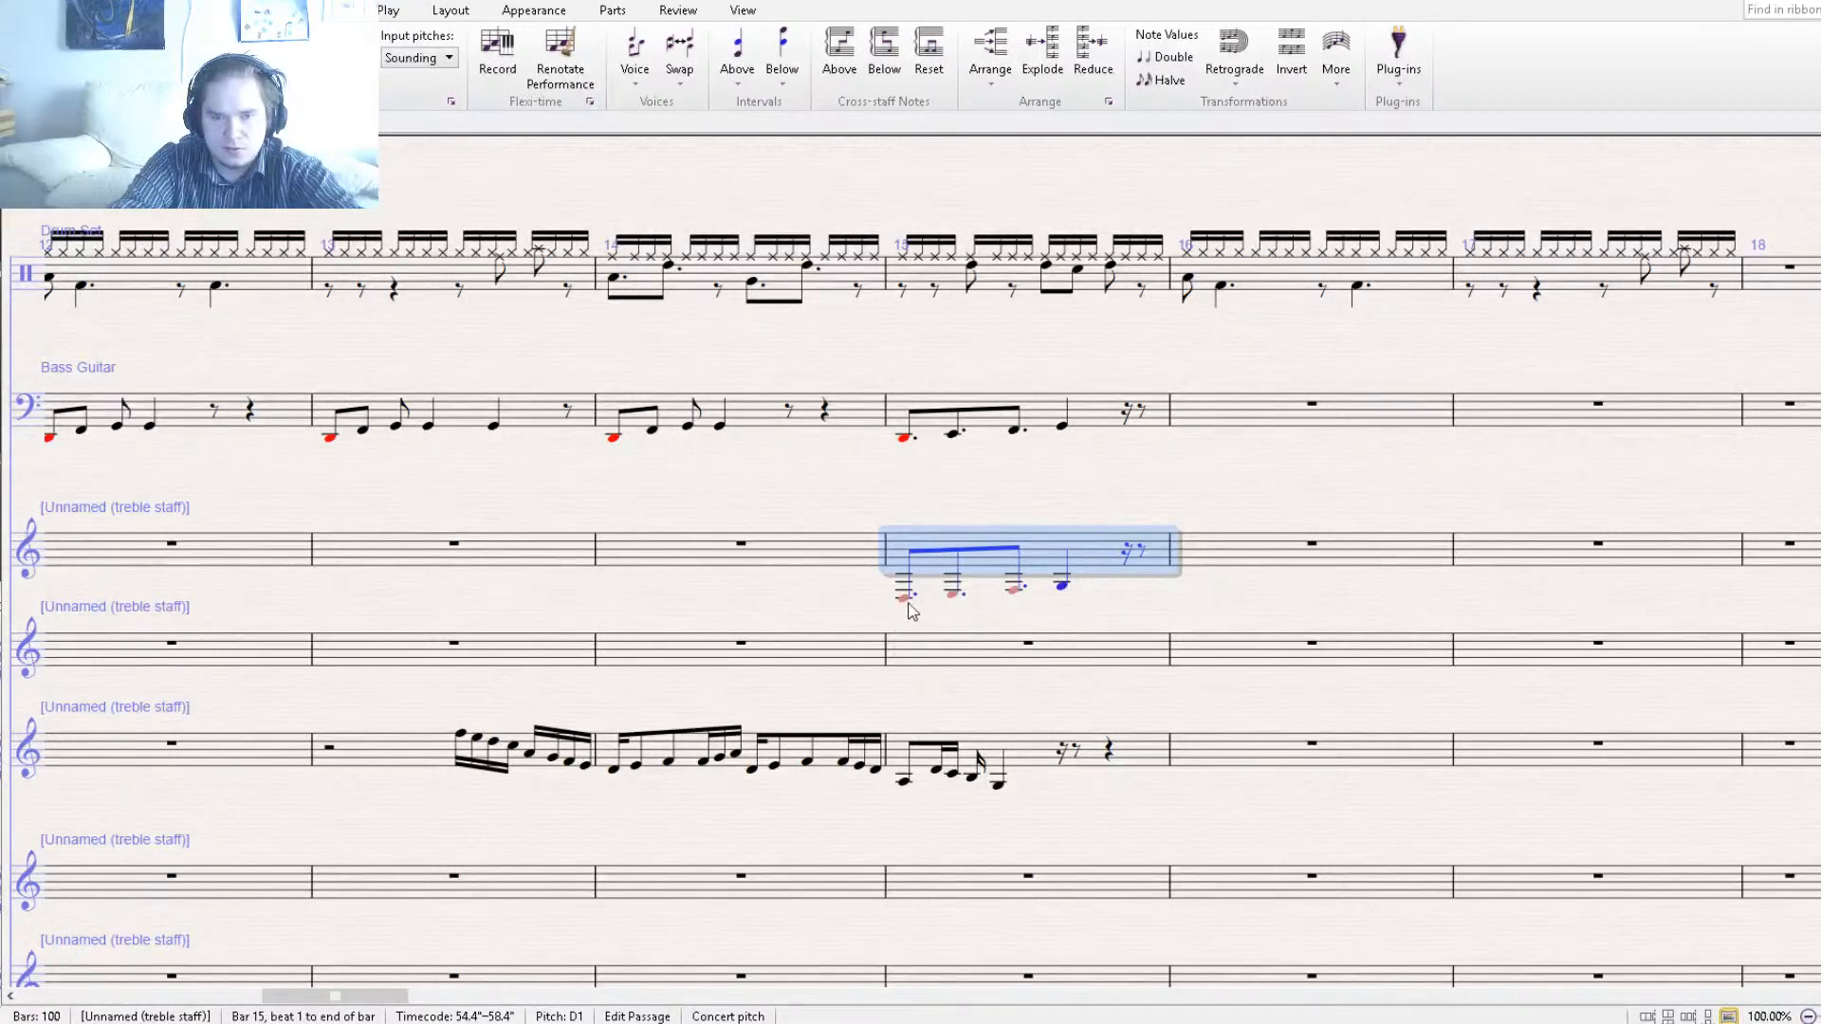
Try adding a fourth above each note in bar 15 of the first treble staff, and undo it.
{"action": "left_click", "coordinate": [955, 594]}
{"action": "left_click", "coordinate": [960, 594]}
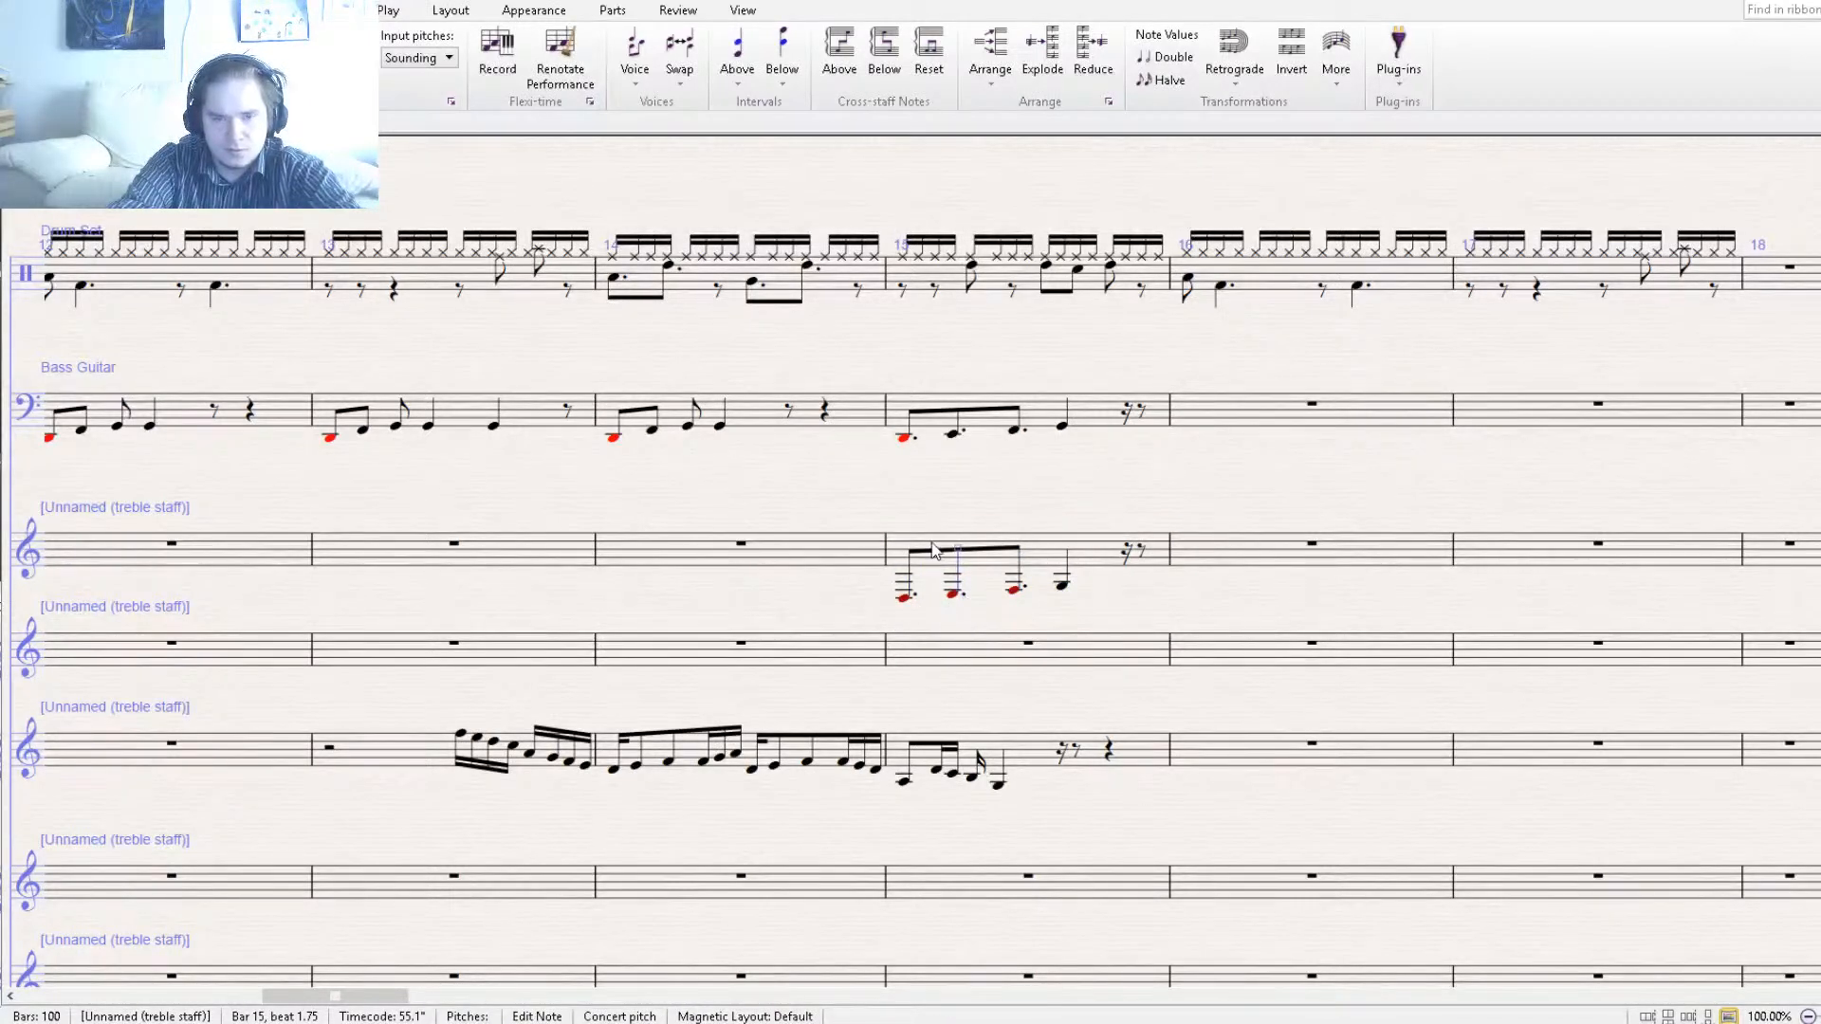
{"action": "left_click", "coordinate": [934, 550]}
{"action": "key", "text": "4"}
{"action": "left_click", "coordinate": [911, 588]}
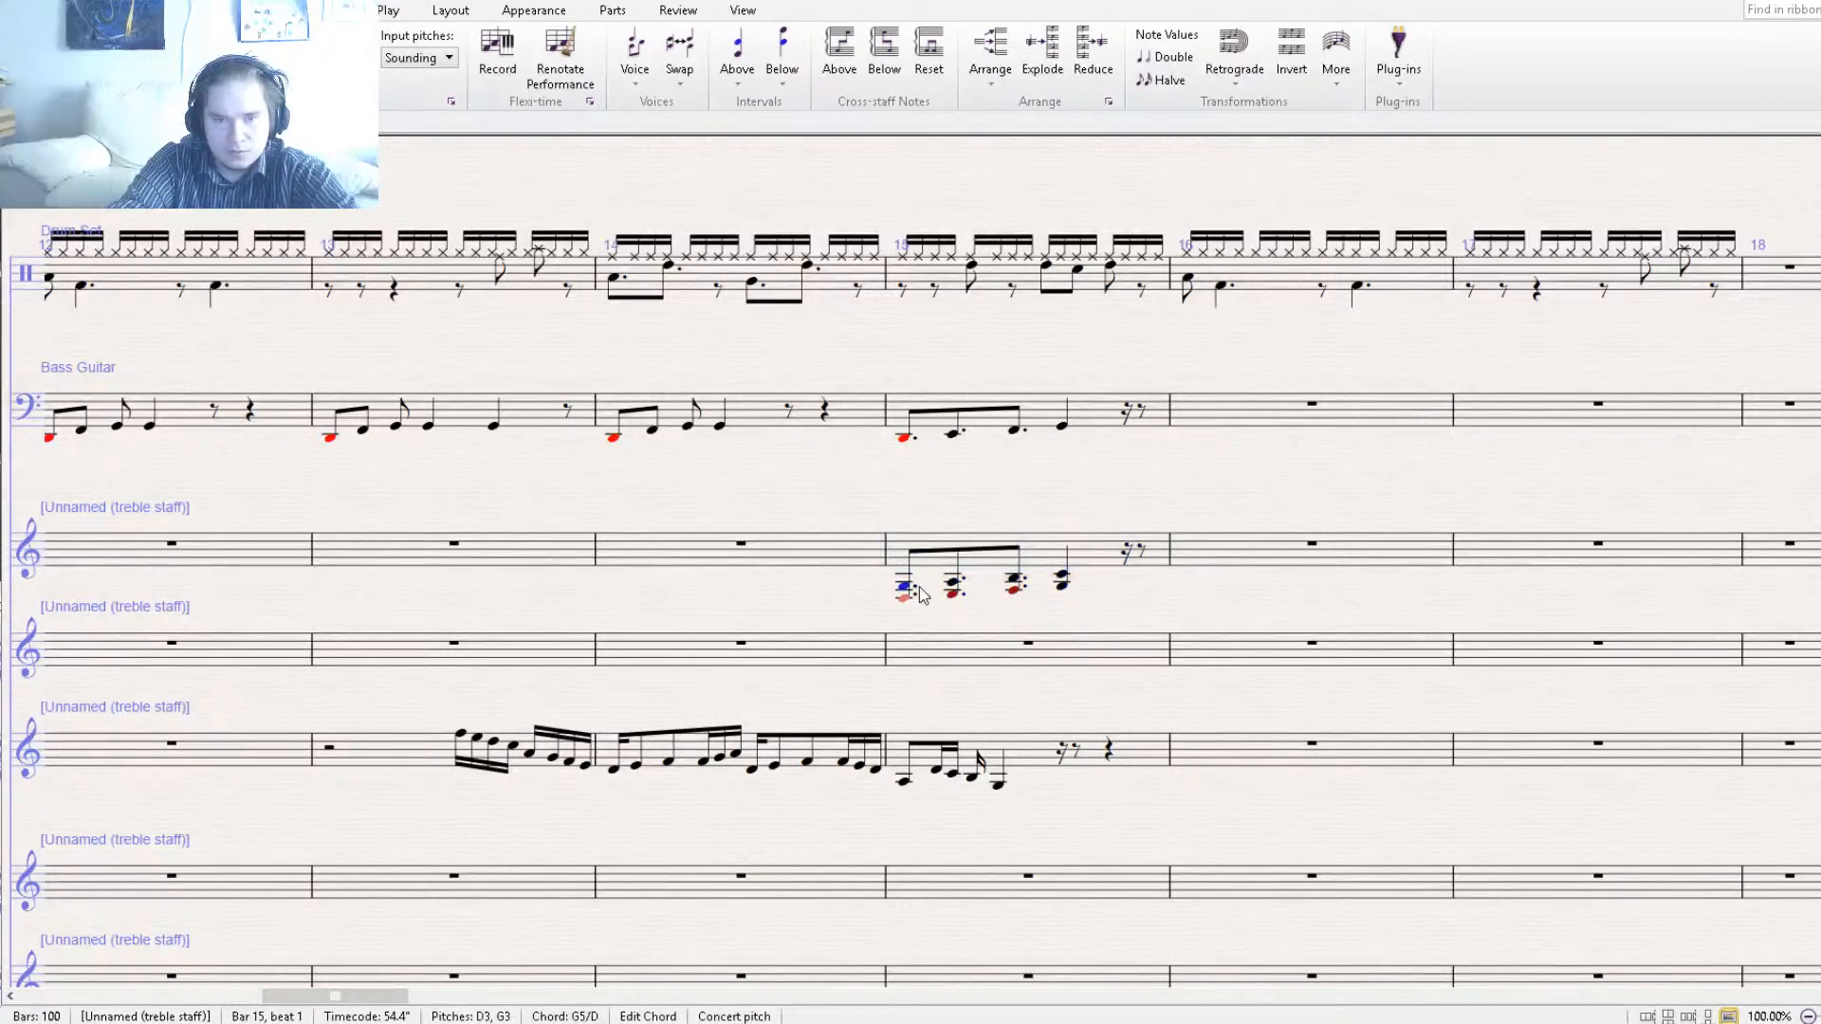
{"action": "left_click", "coordinate": [958, 592]}
{"action": "key", "text": "ctrl+z"}
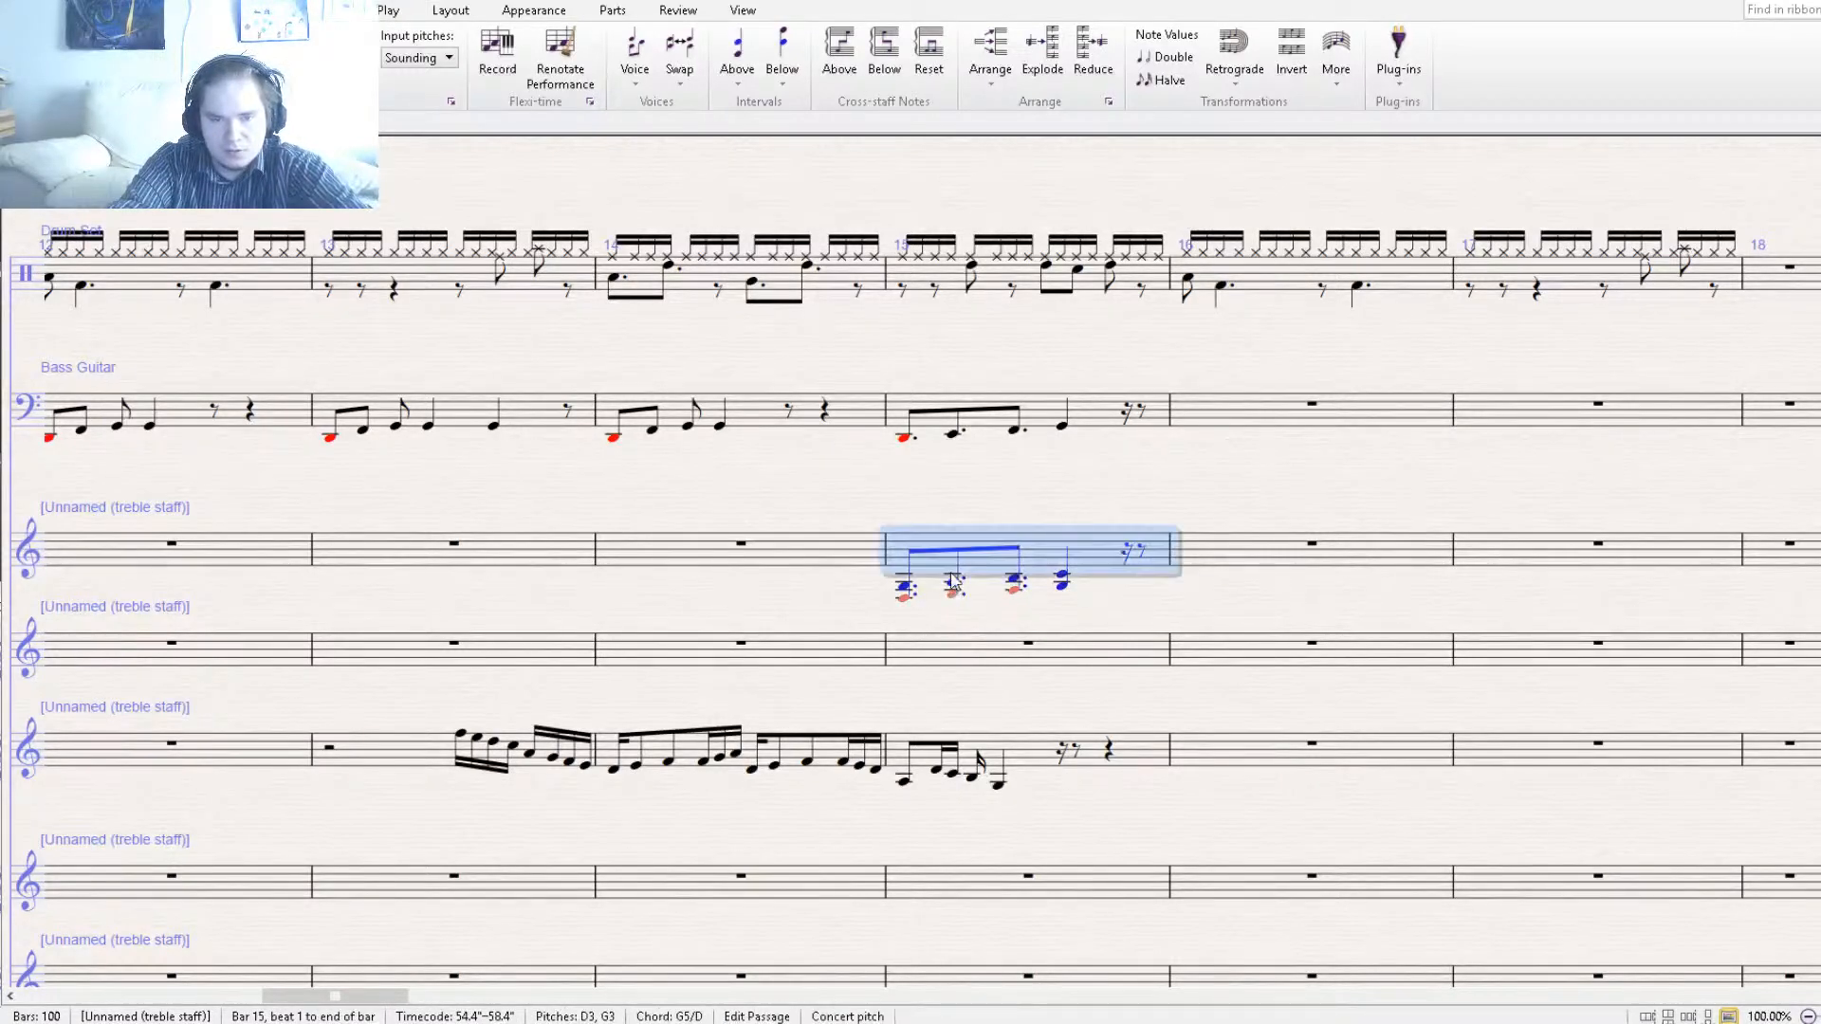
Add a fifth above each note in bar 15 of the first treble staff.
{"action": "key", "text": "5"}
{"action": "left_click", "coordinate": [953, 579]}
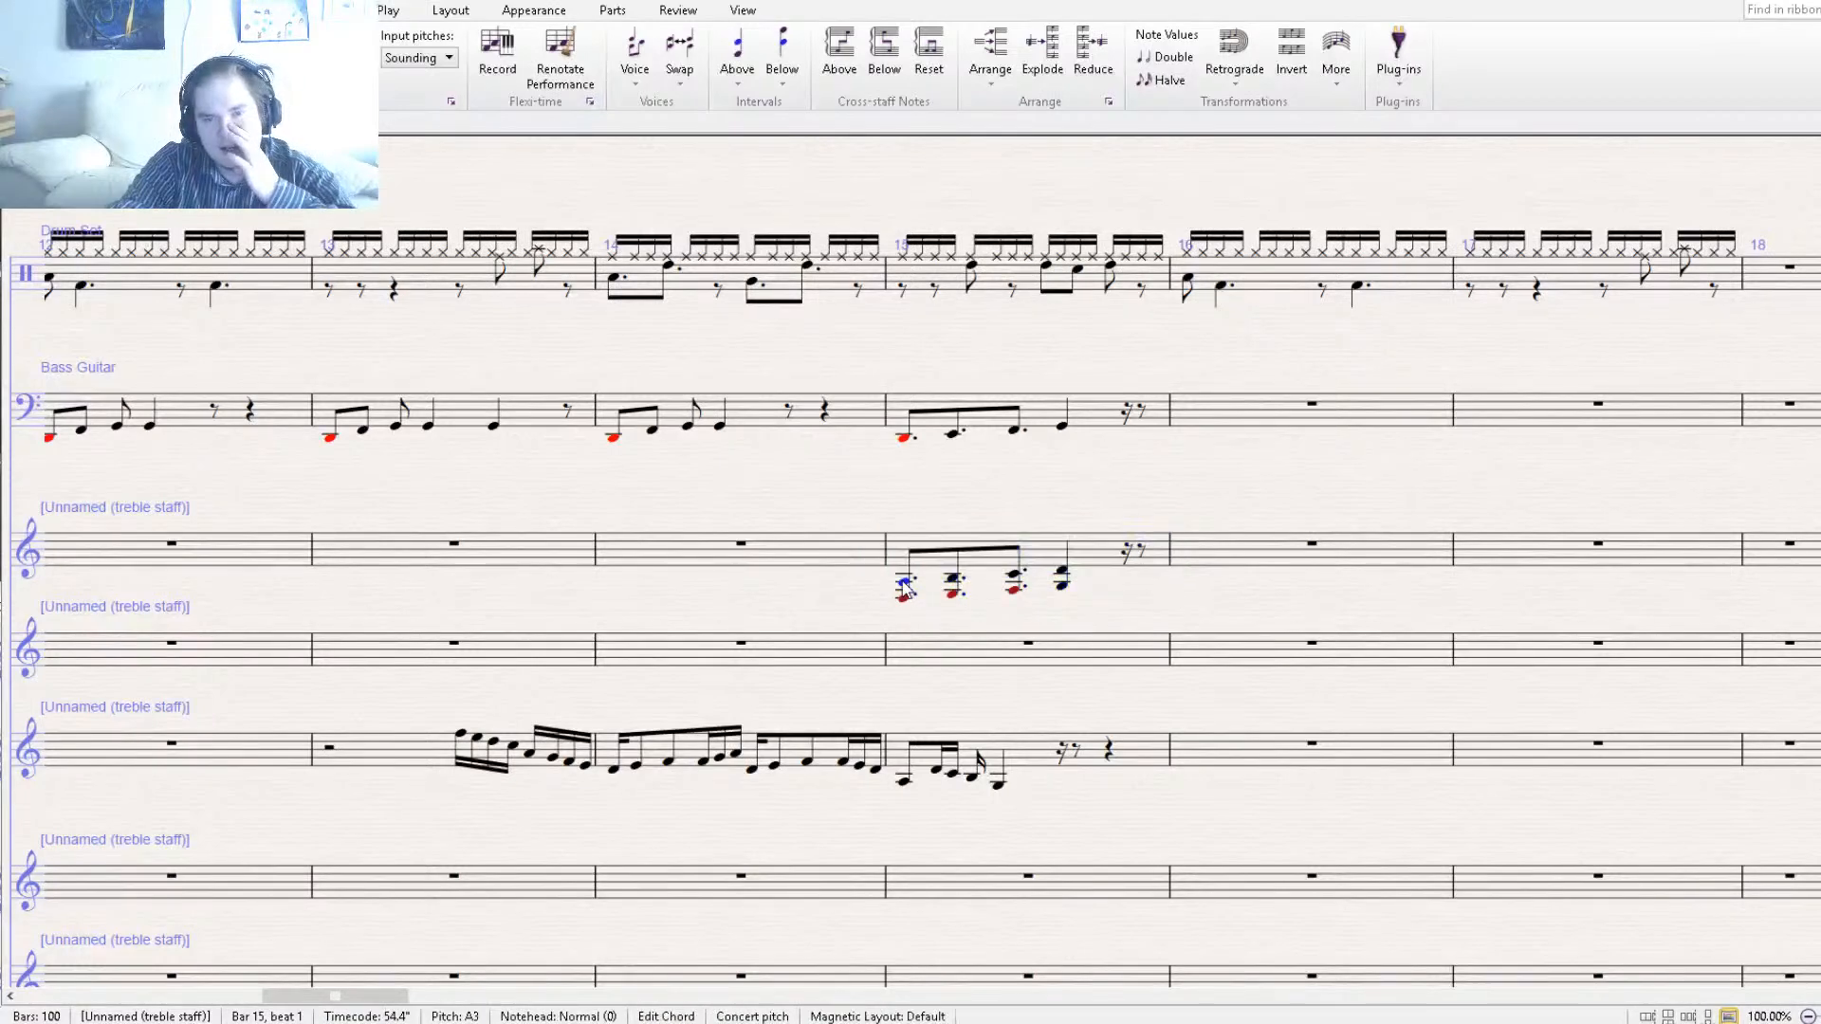
{"action": "left_click", "coordinate": [1013, 581]}
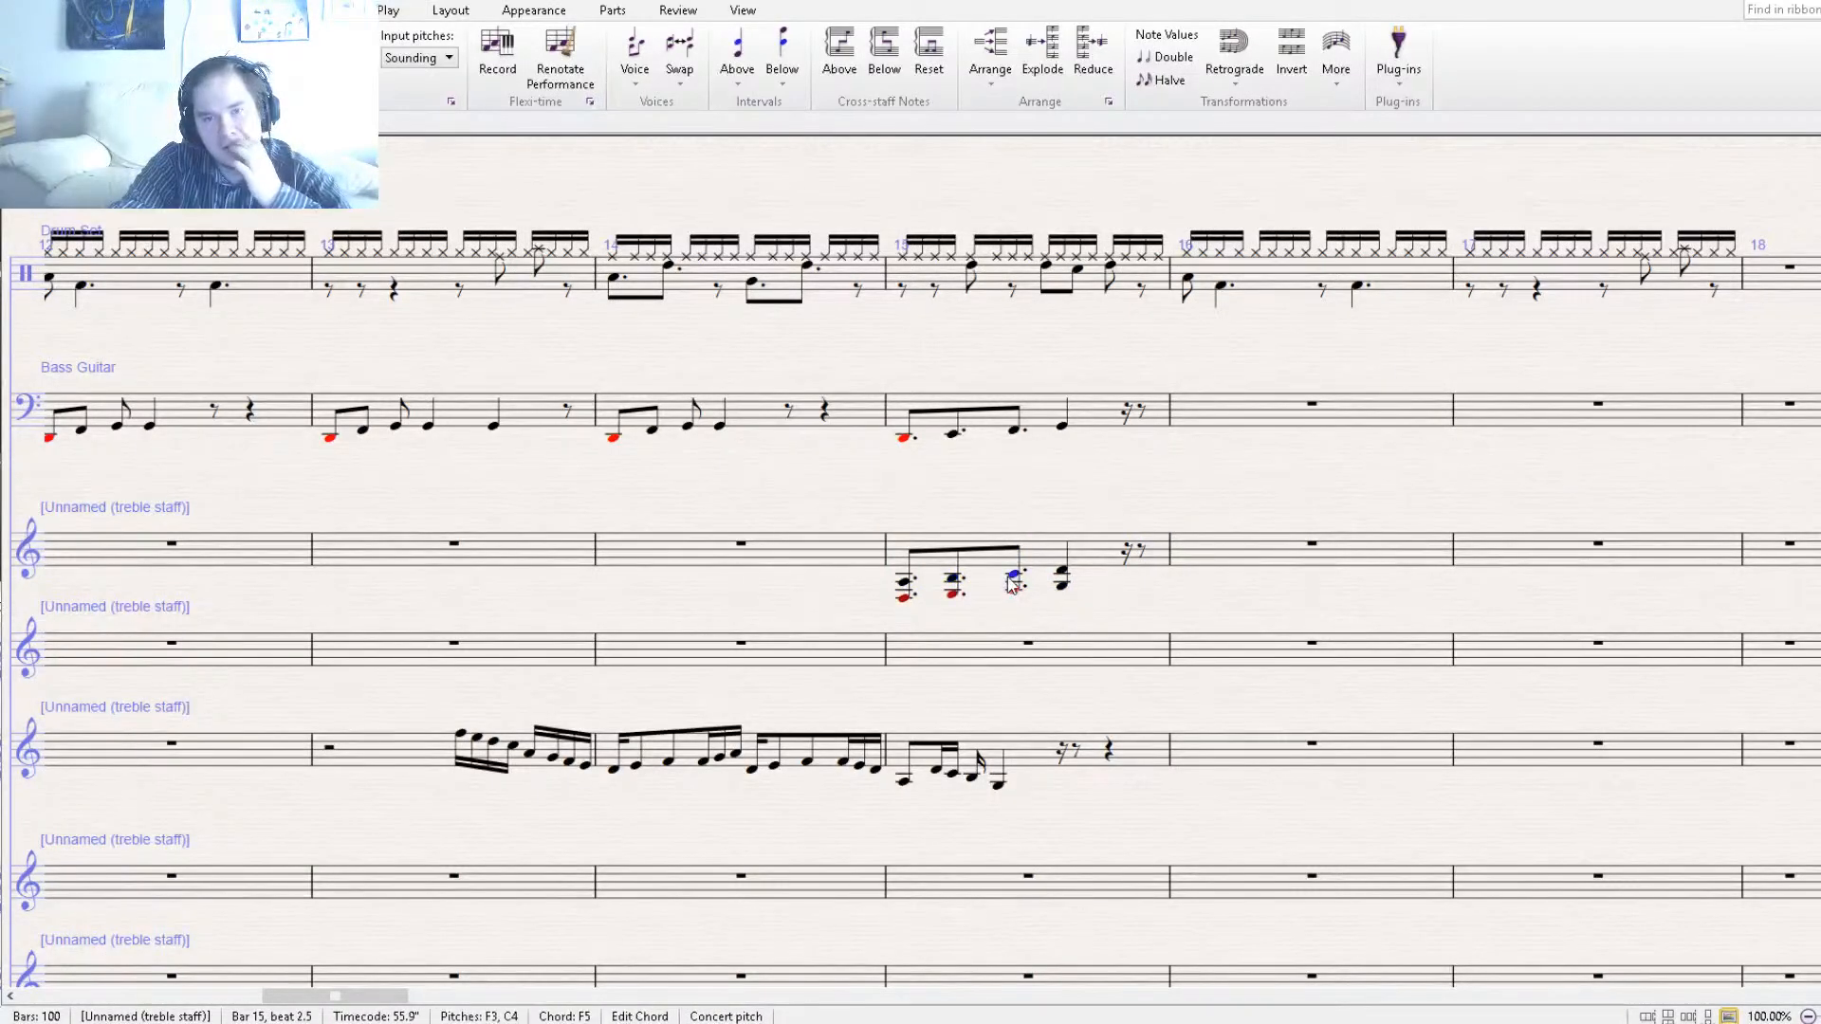
Copy bar 15 of the first treble staff to the second treble staff and add G4 to the copy's last chord.
{"action": "left_click", "coordinate": [1062, 579]}
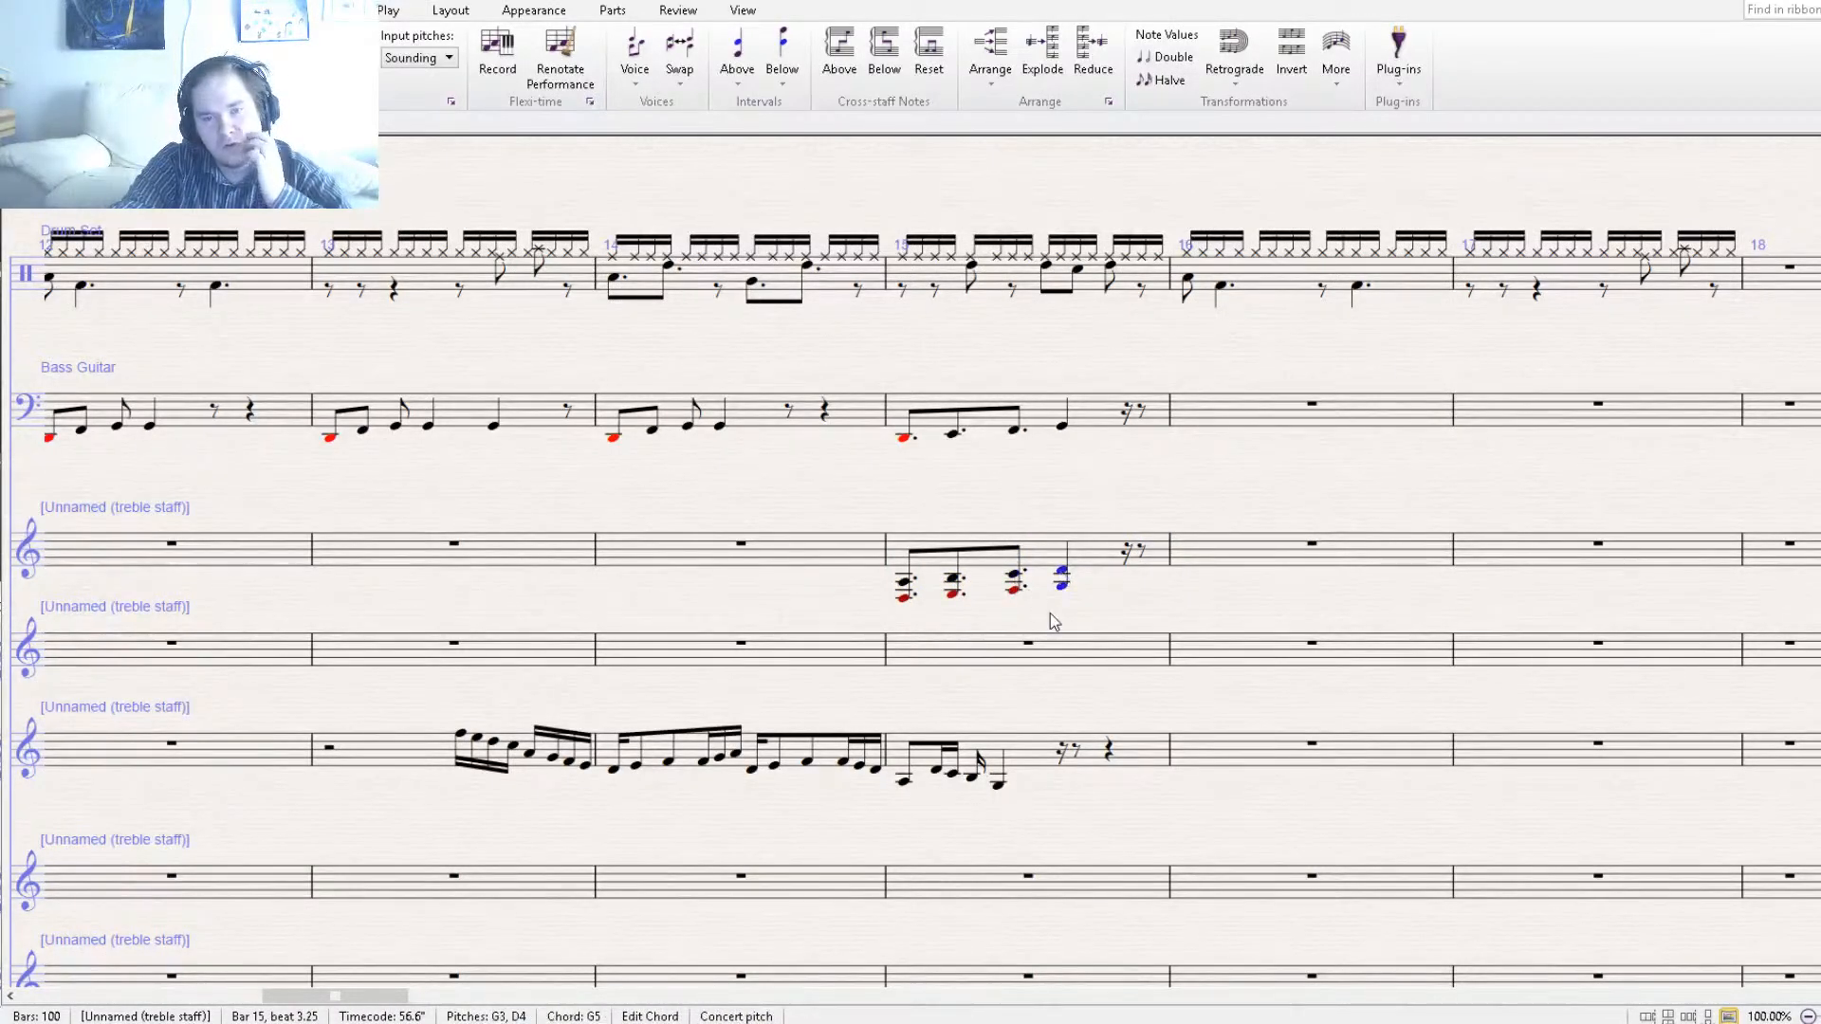
{"action": "left_click", "coordinate": [1062, 573]}
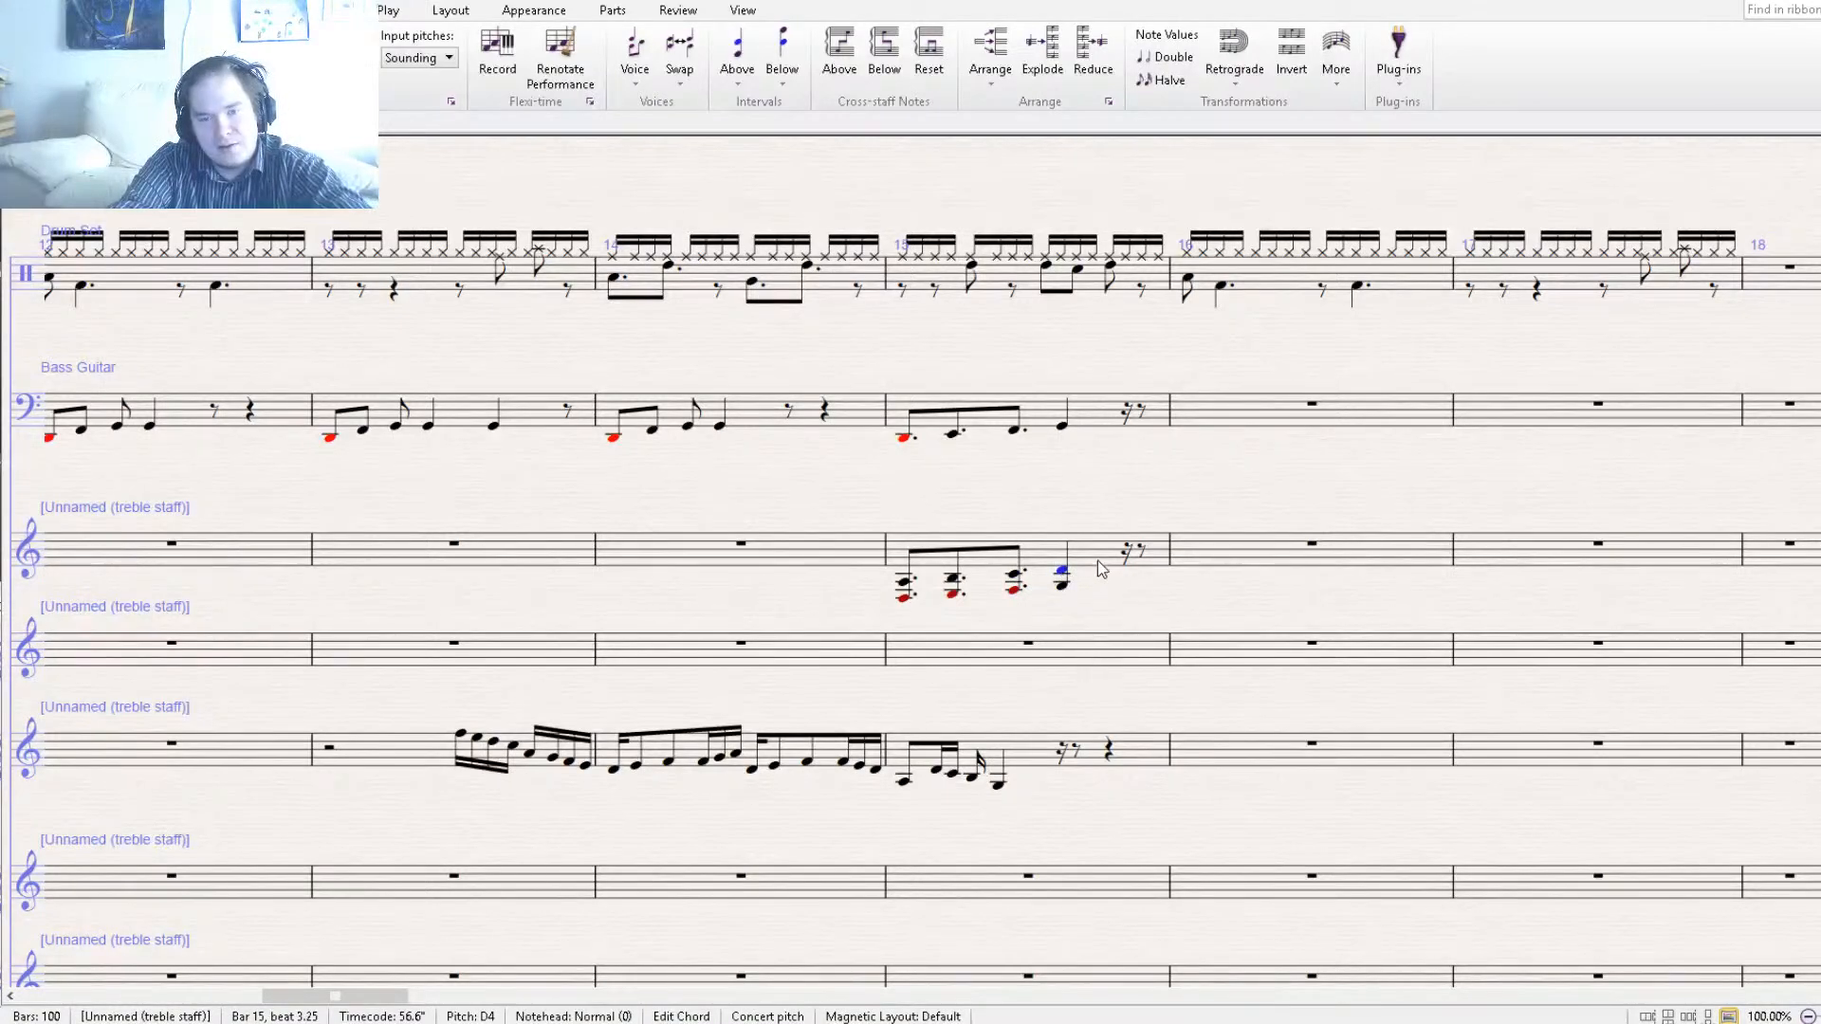
{"action": "left_click", "coordinate": [1099, 576]}
{"action": "left_click", "coordinate": [1086, 654], "text": "alt"}
{"action": "key", "text": "Escape"}
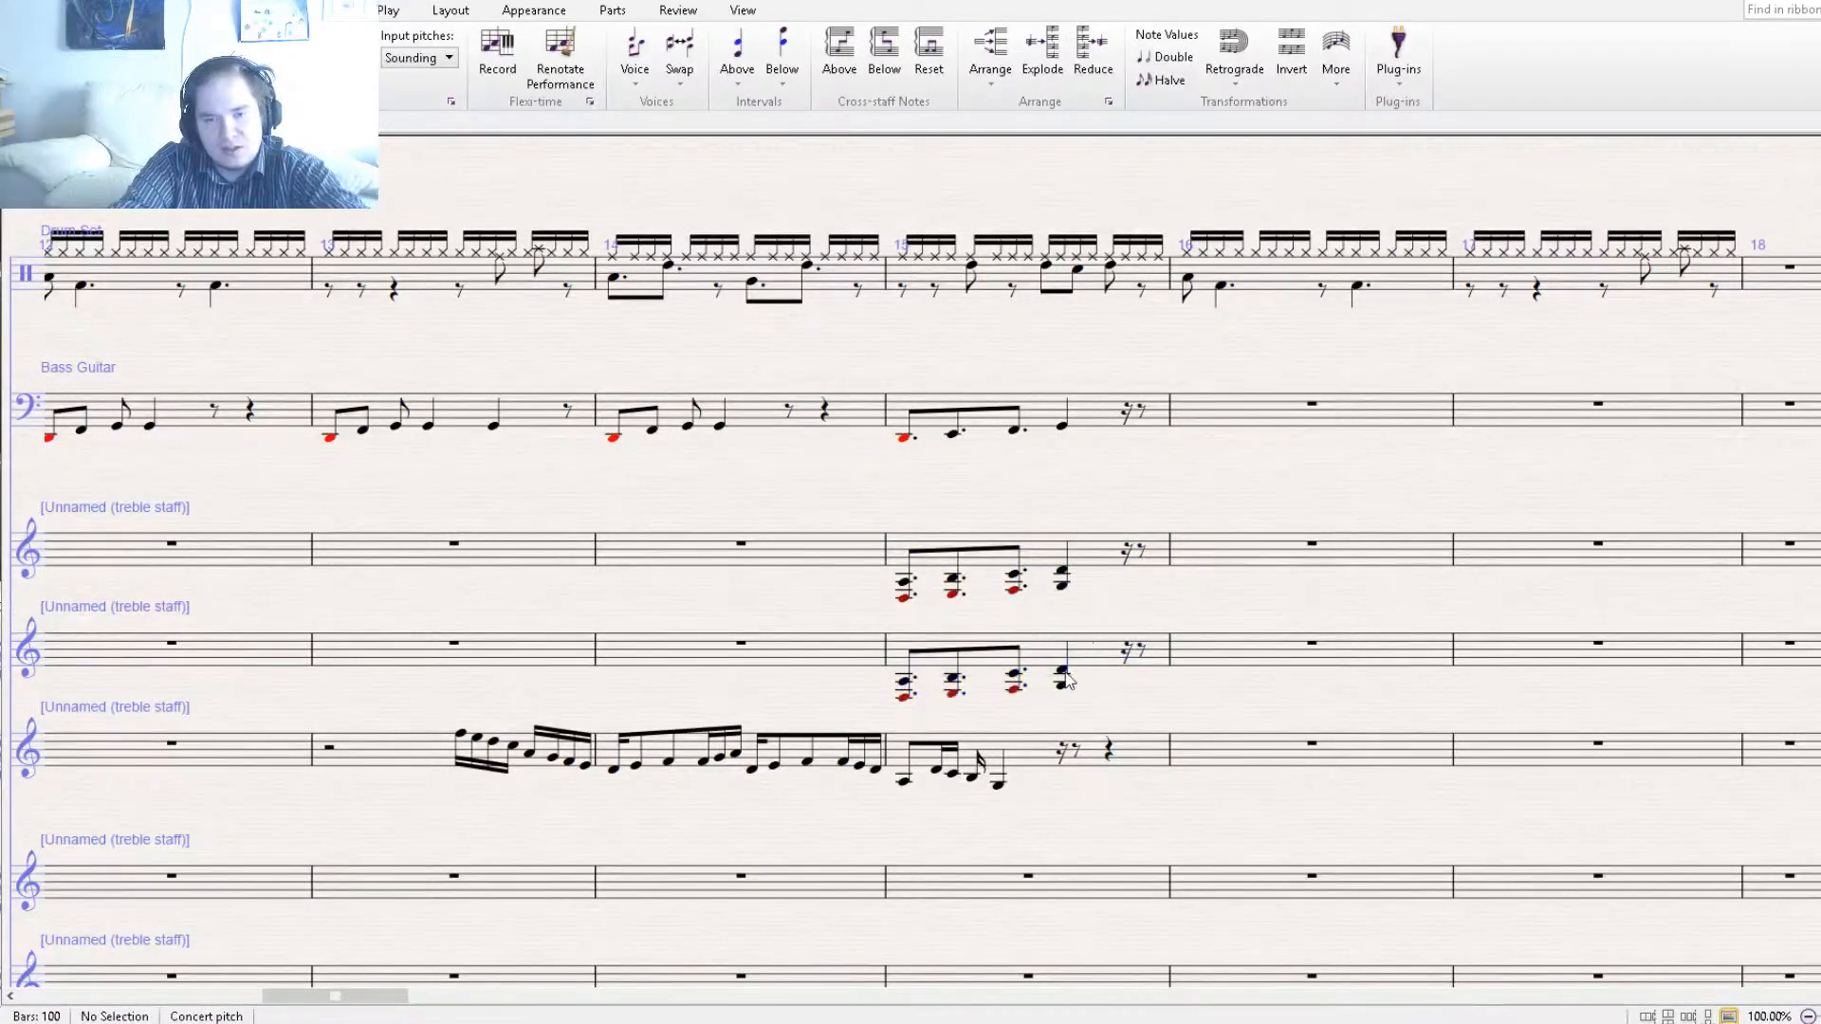
{"action": "left_click", "coordinate": [1063, 672]}
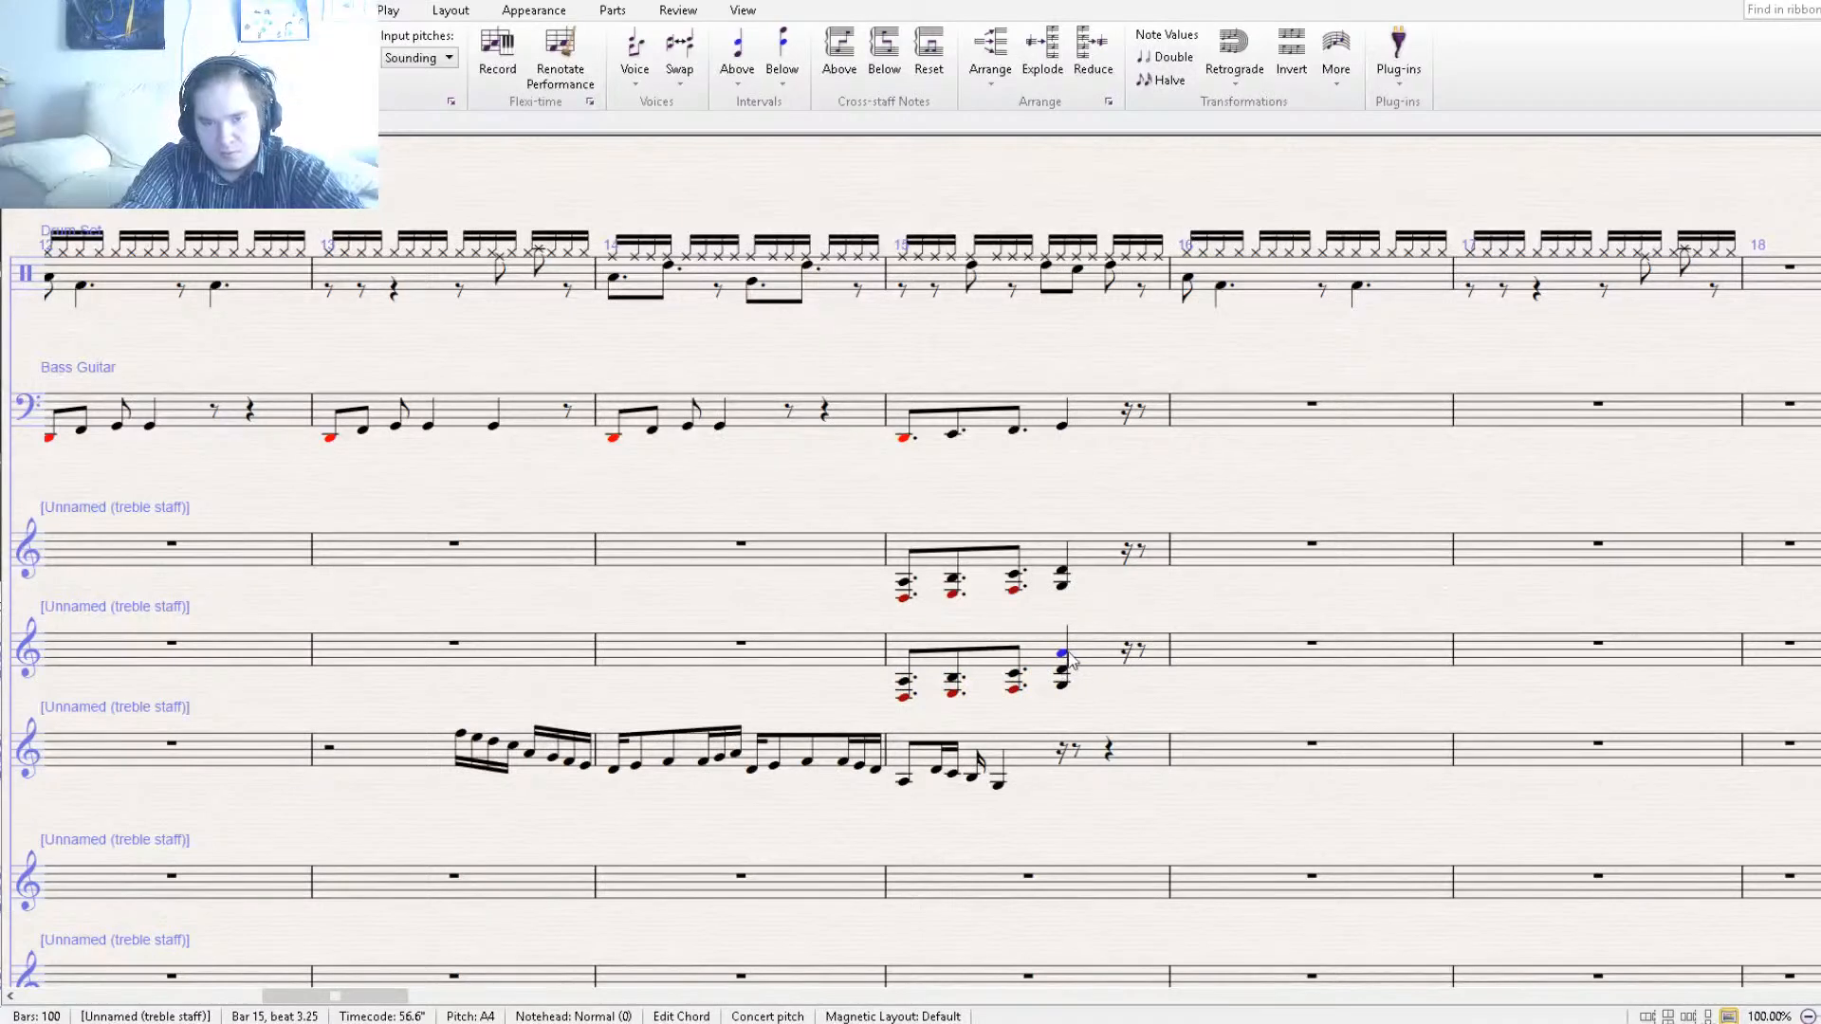
{"action": "left_click", "coordinate": [1064, 686], "text": "ctrl"}
{"action": "left_click", "coordinate": [1063, 672], "text": "ctrl"}
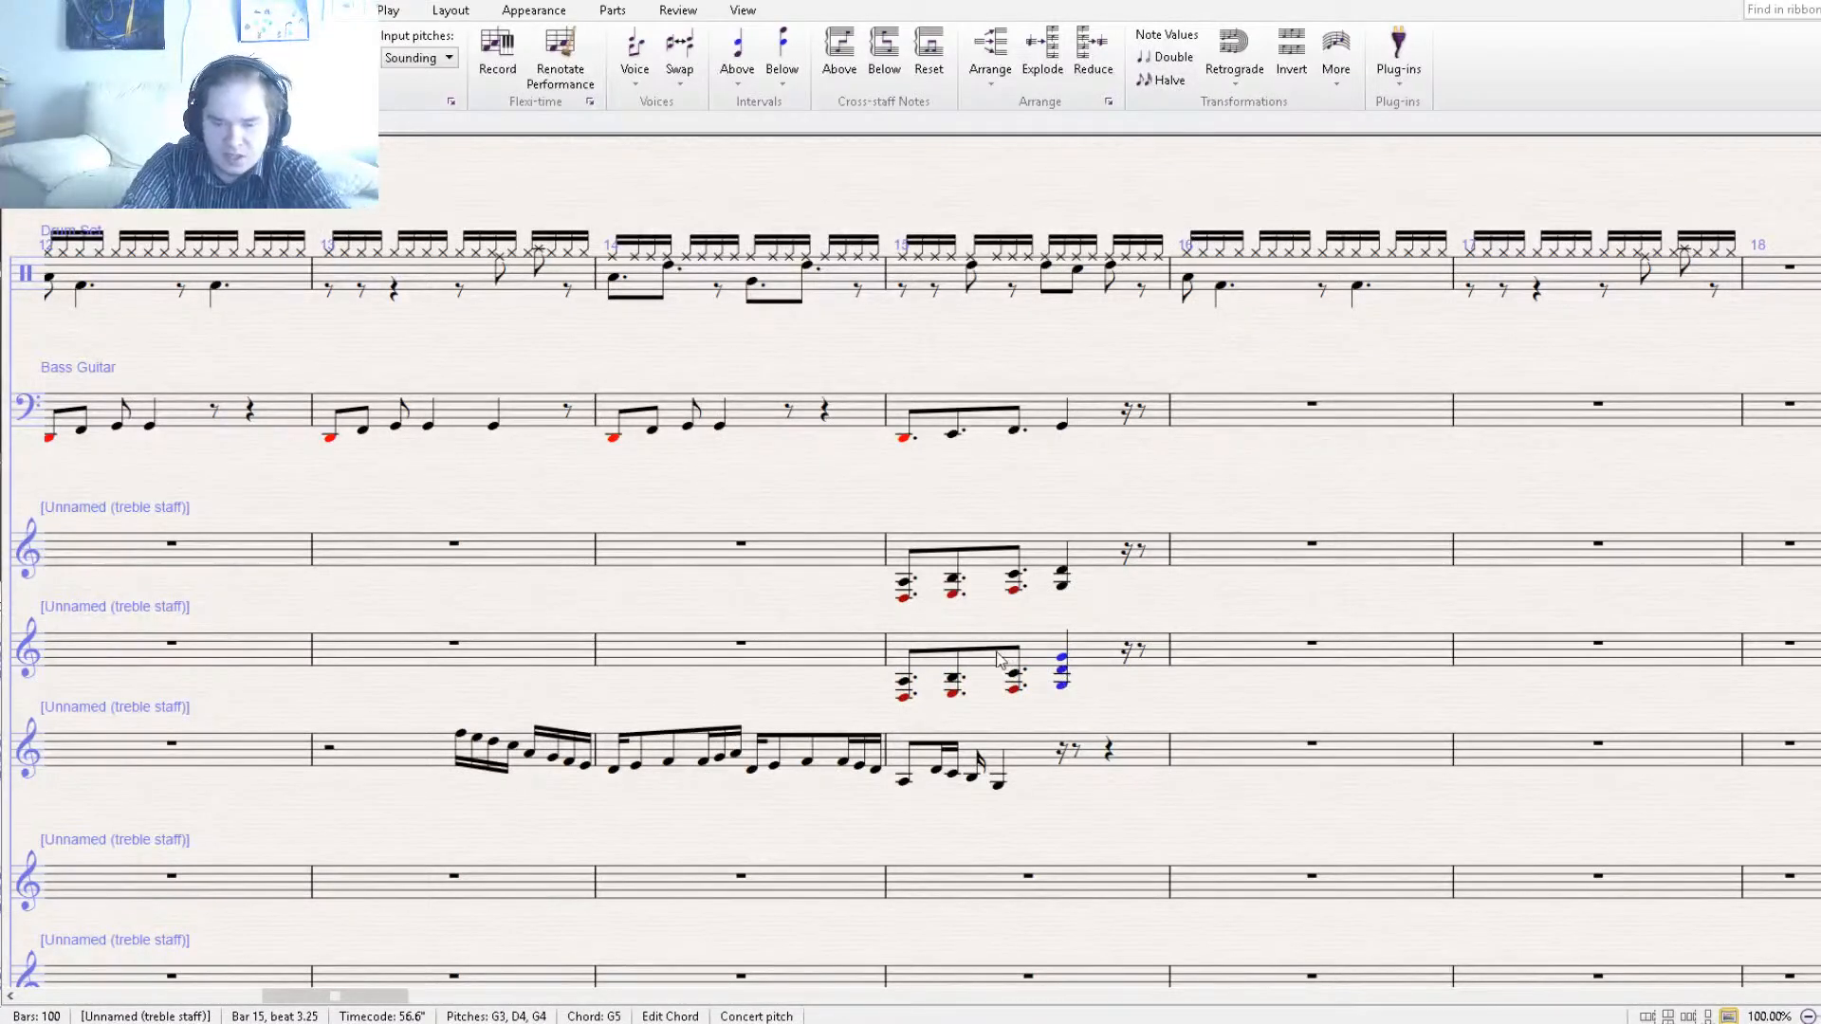
{"action": "key", "text": "Delete"}
{"action": "key", "text": "ctrl+z"}
{"action": "key", "text": "Escape"}
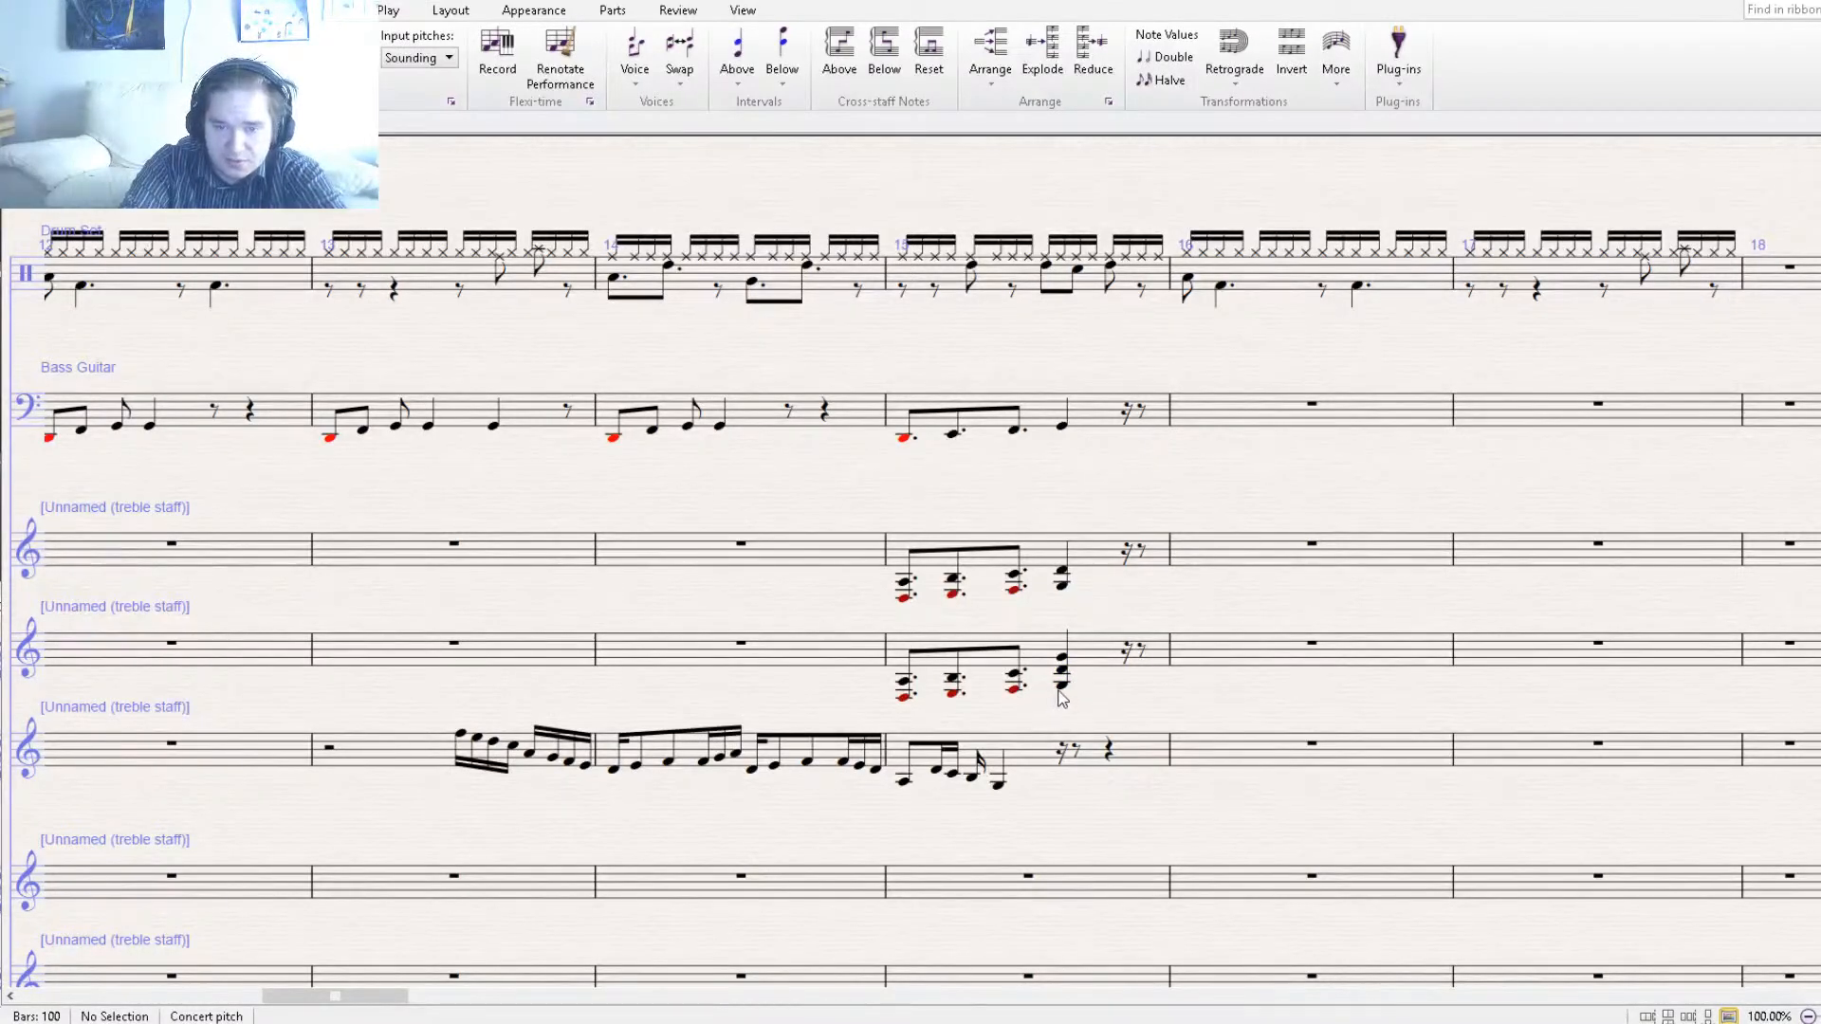
Delete every note in bar 15 of the second treble staff except the final quarter note G4.
{"action": "left_click", "coordinate": [1061, 687]}
{"action": "key", "text": "Delete"}
{"action": "left_click", "coordinate": [1015, 689]}
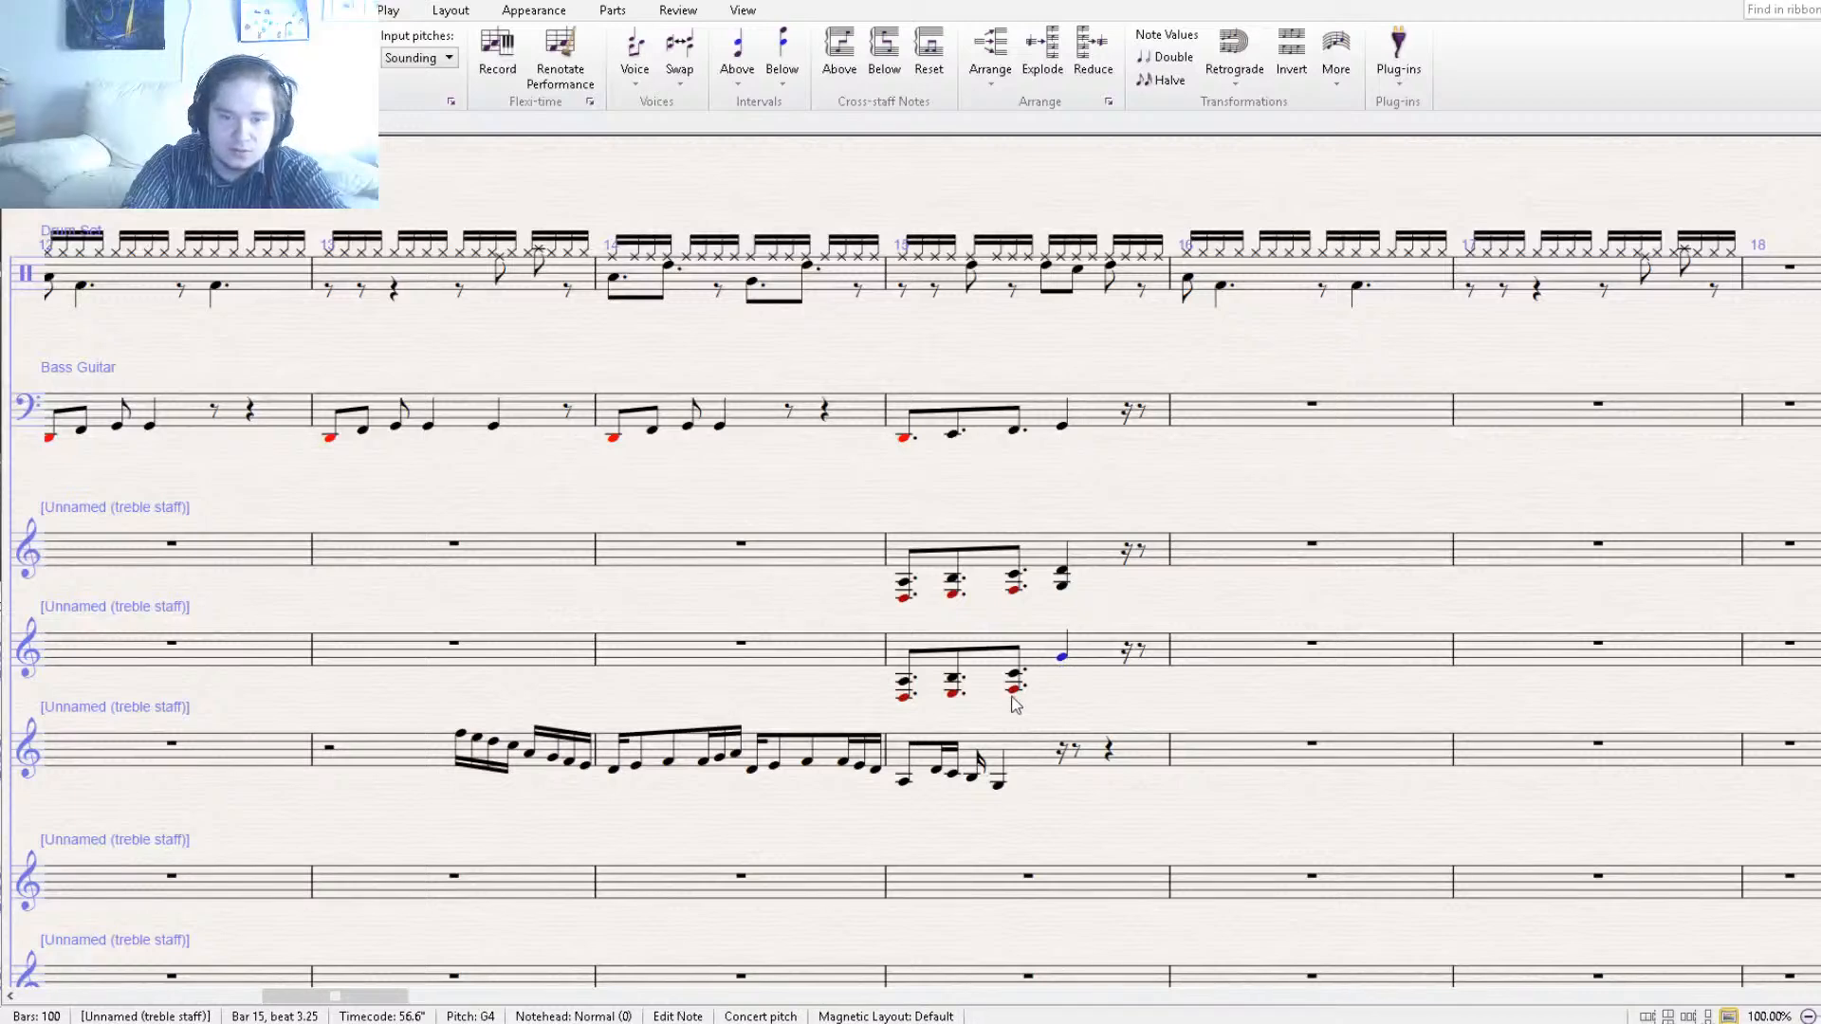
{"action": "key", "text": "Delete"}
{"action": "left_click", "coordinate": [956, 693]}
{"action": "key", "text": "Delete"}
{"action": "left_click", "coordinate": [906, 696]}
{"action": "key", "text": "Delete"}
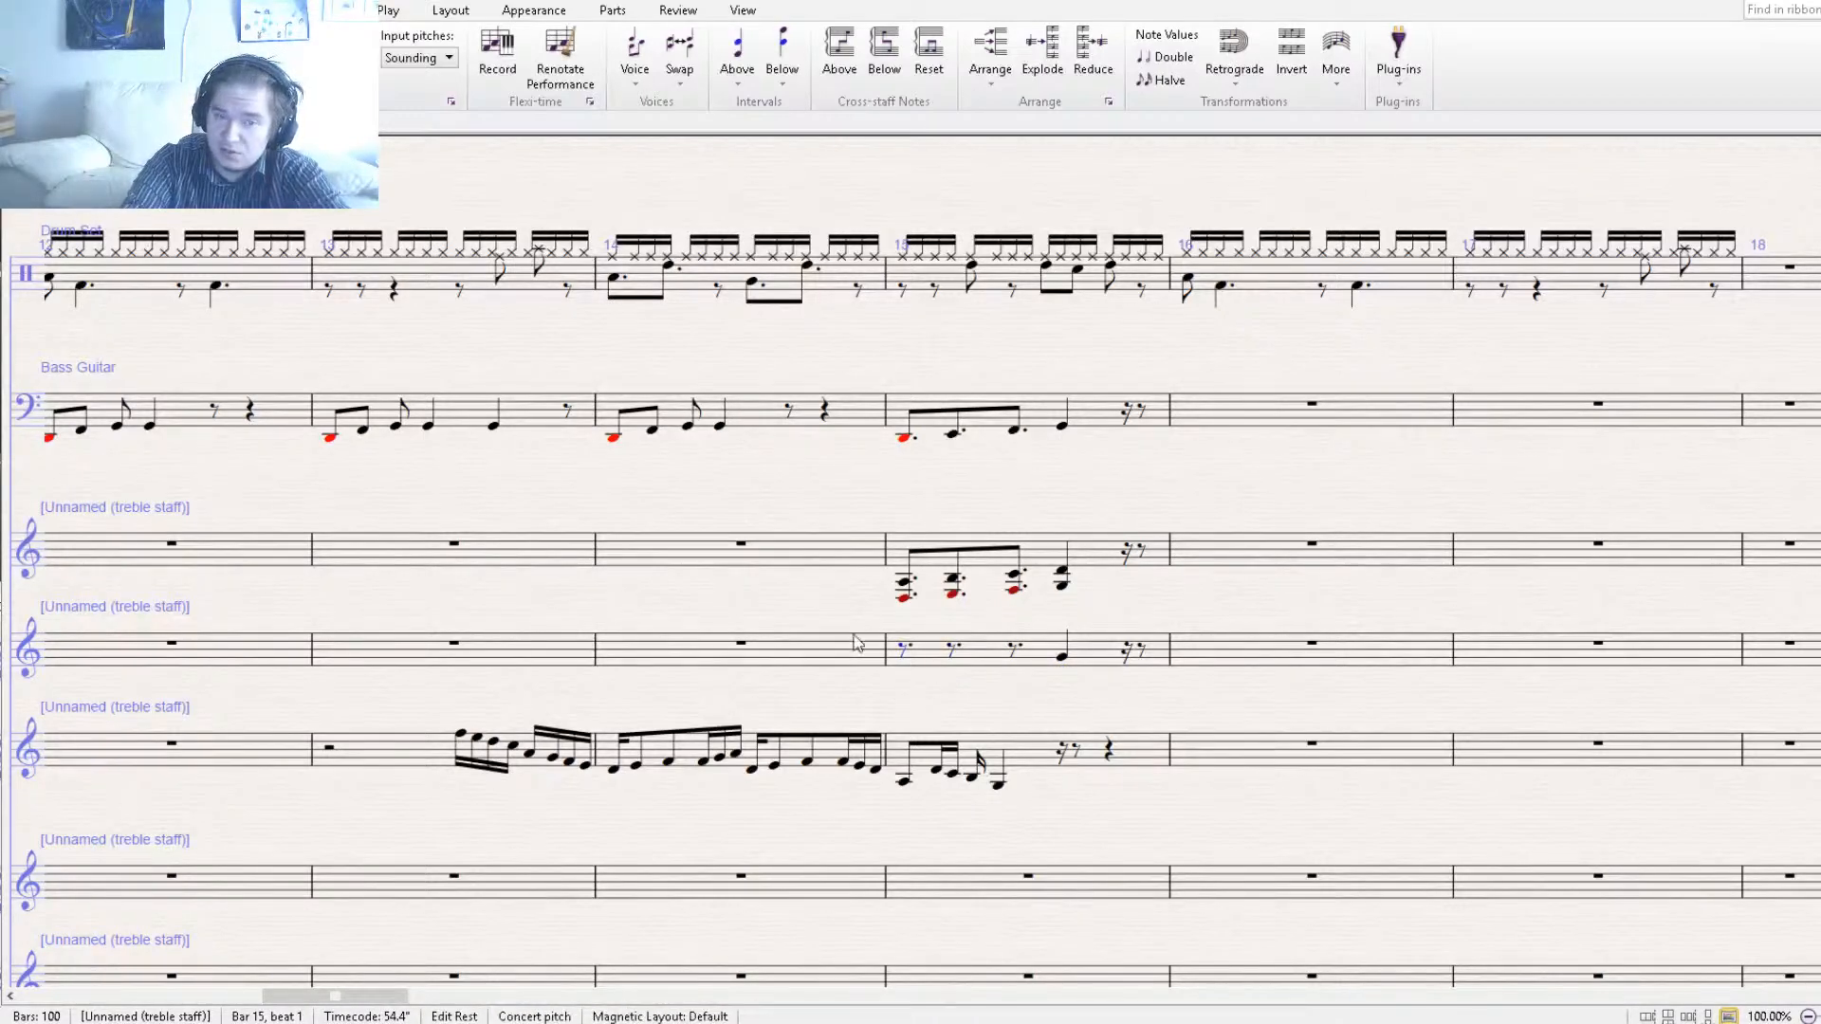
Play back the score to review the music leading up to bar 15.
{"action": "left_click_drag", "start_coordinate": [441, 510], "coordinate": [1743, 538]}
{"action": "left_click_drag", "start_coordinate": [823, 520], "coordinate": [1398, 504]}
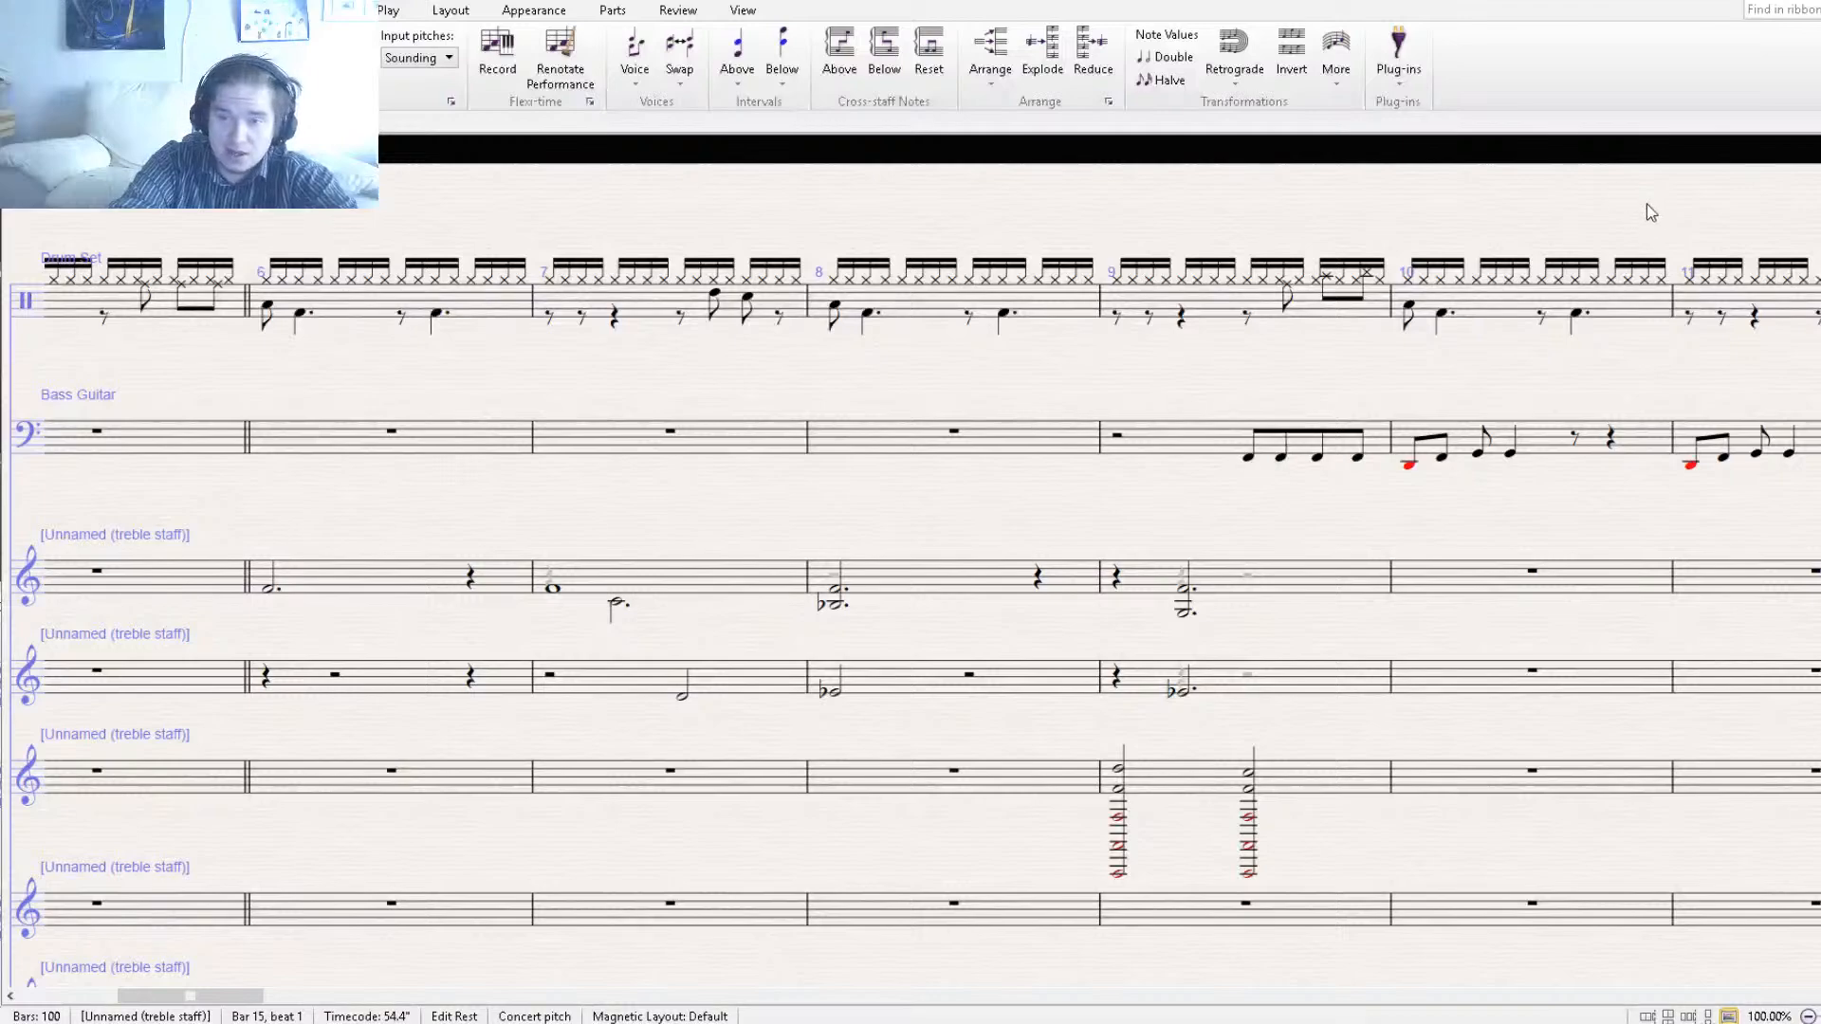
{"action": "key", "text": "ctrl+minus"}
{"action": "key", "text": "ctrl+minus"}
{"action": "key", "text": "space"}
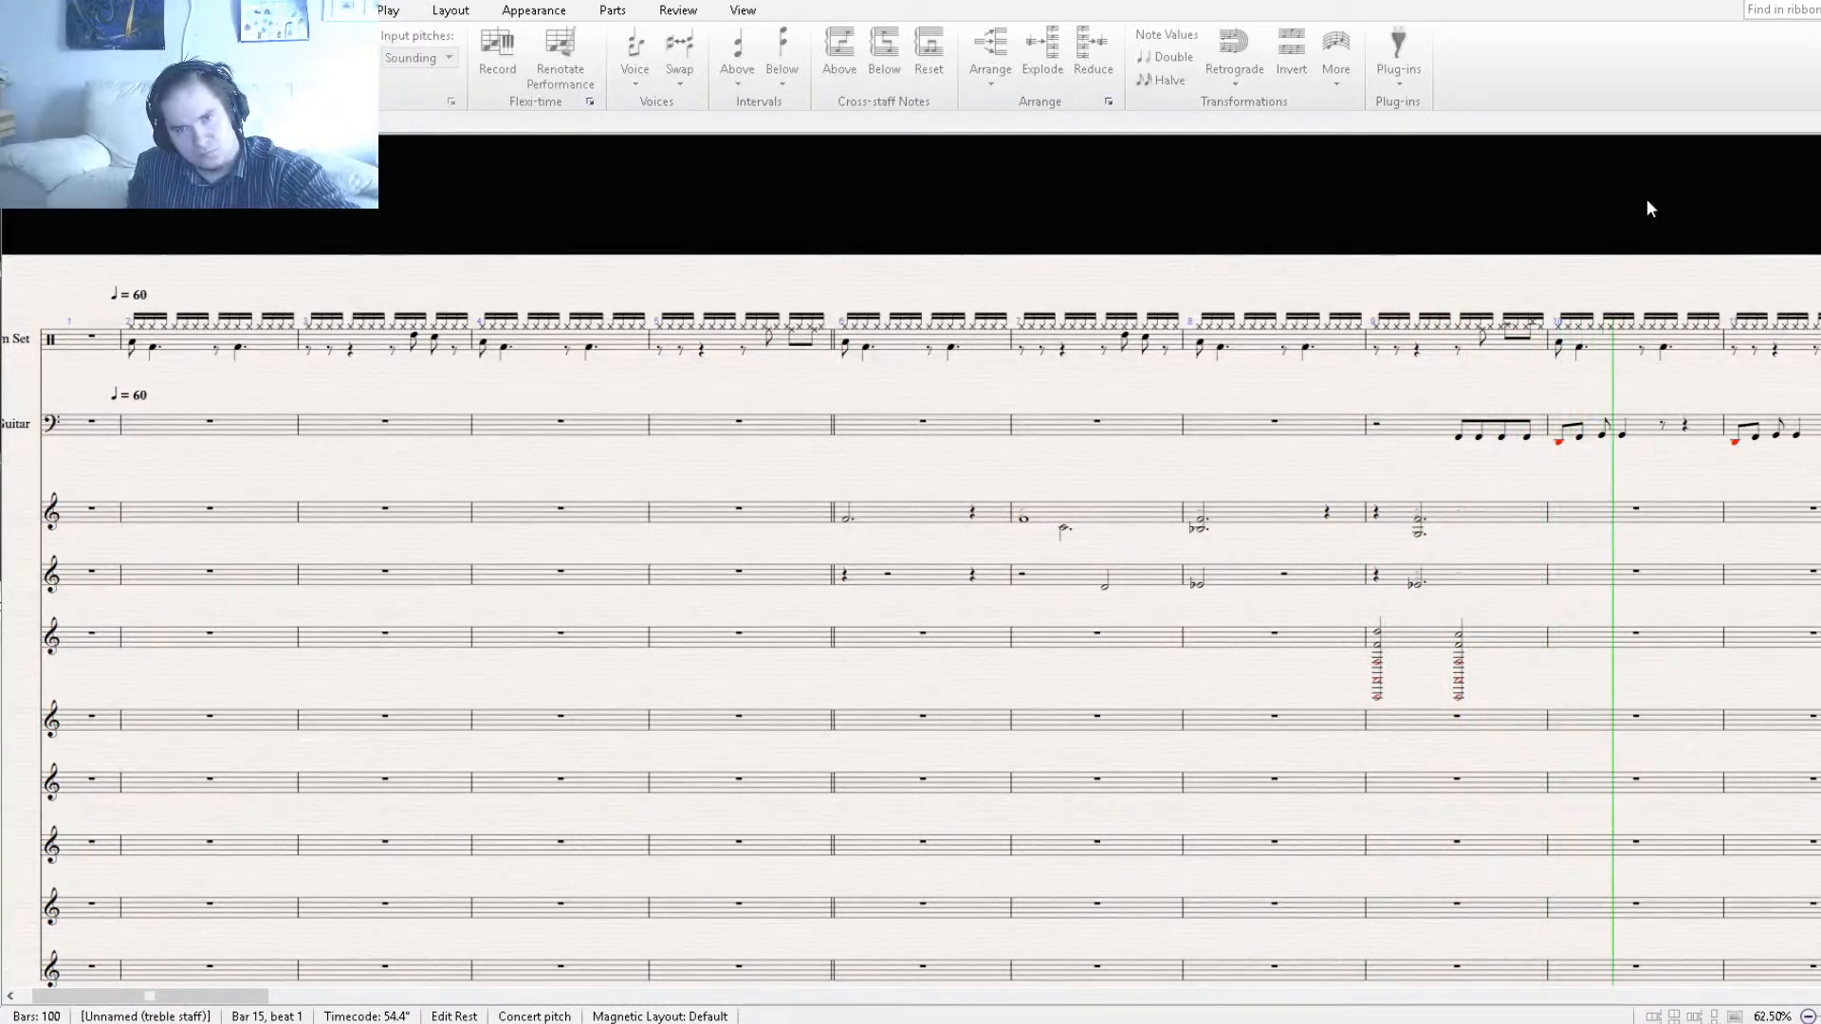
Raise the Bass Guitar's volume slightly in the Mixer, and close the Mixer.
{"action": "left_click", "coordinate": [742, 10]}
{"action": "left_click", "coordinate": [1385, 80]}
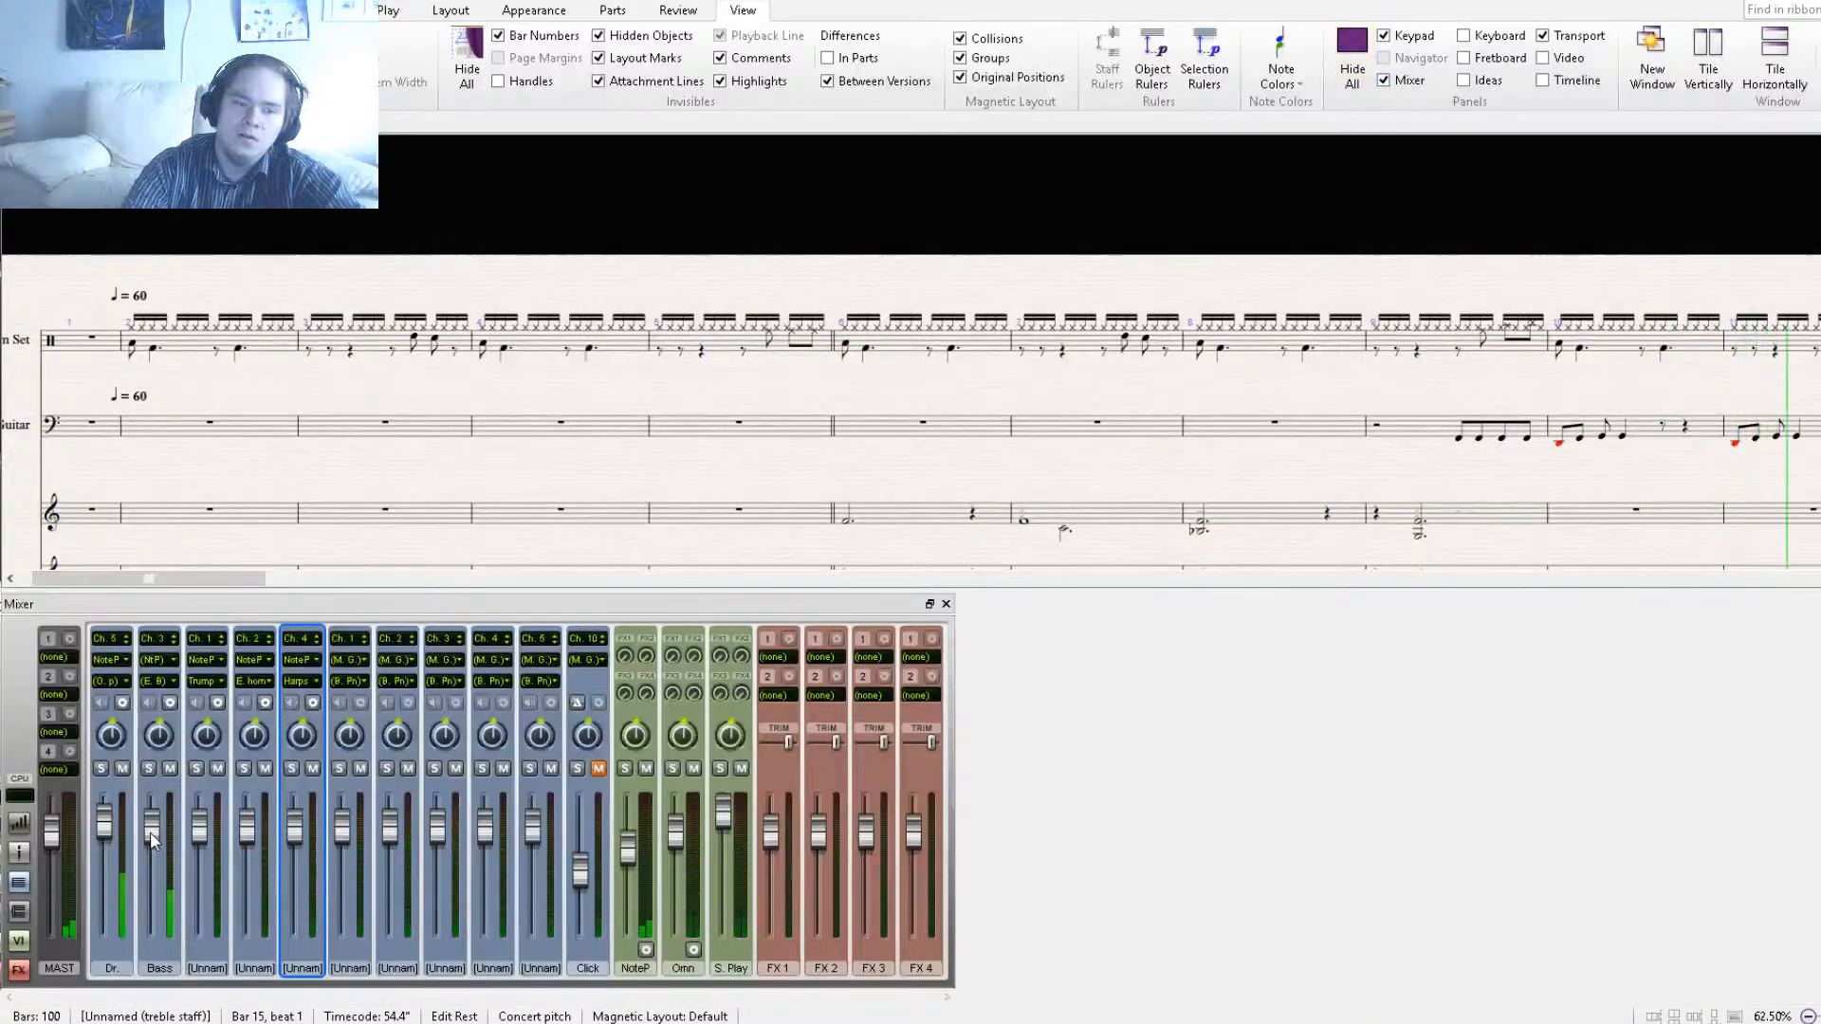
{"action": "left_click_drag", "start_coordinate": [150, 833], "coordinate": [162, 815]}
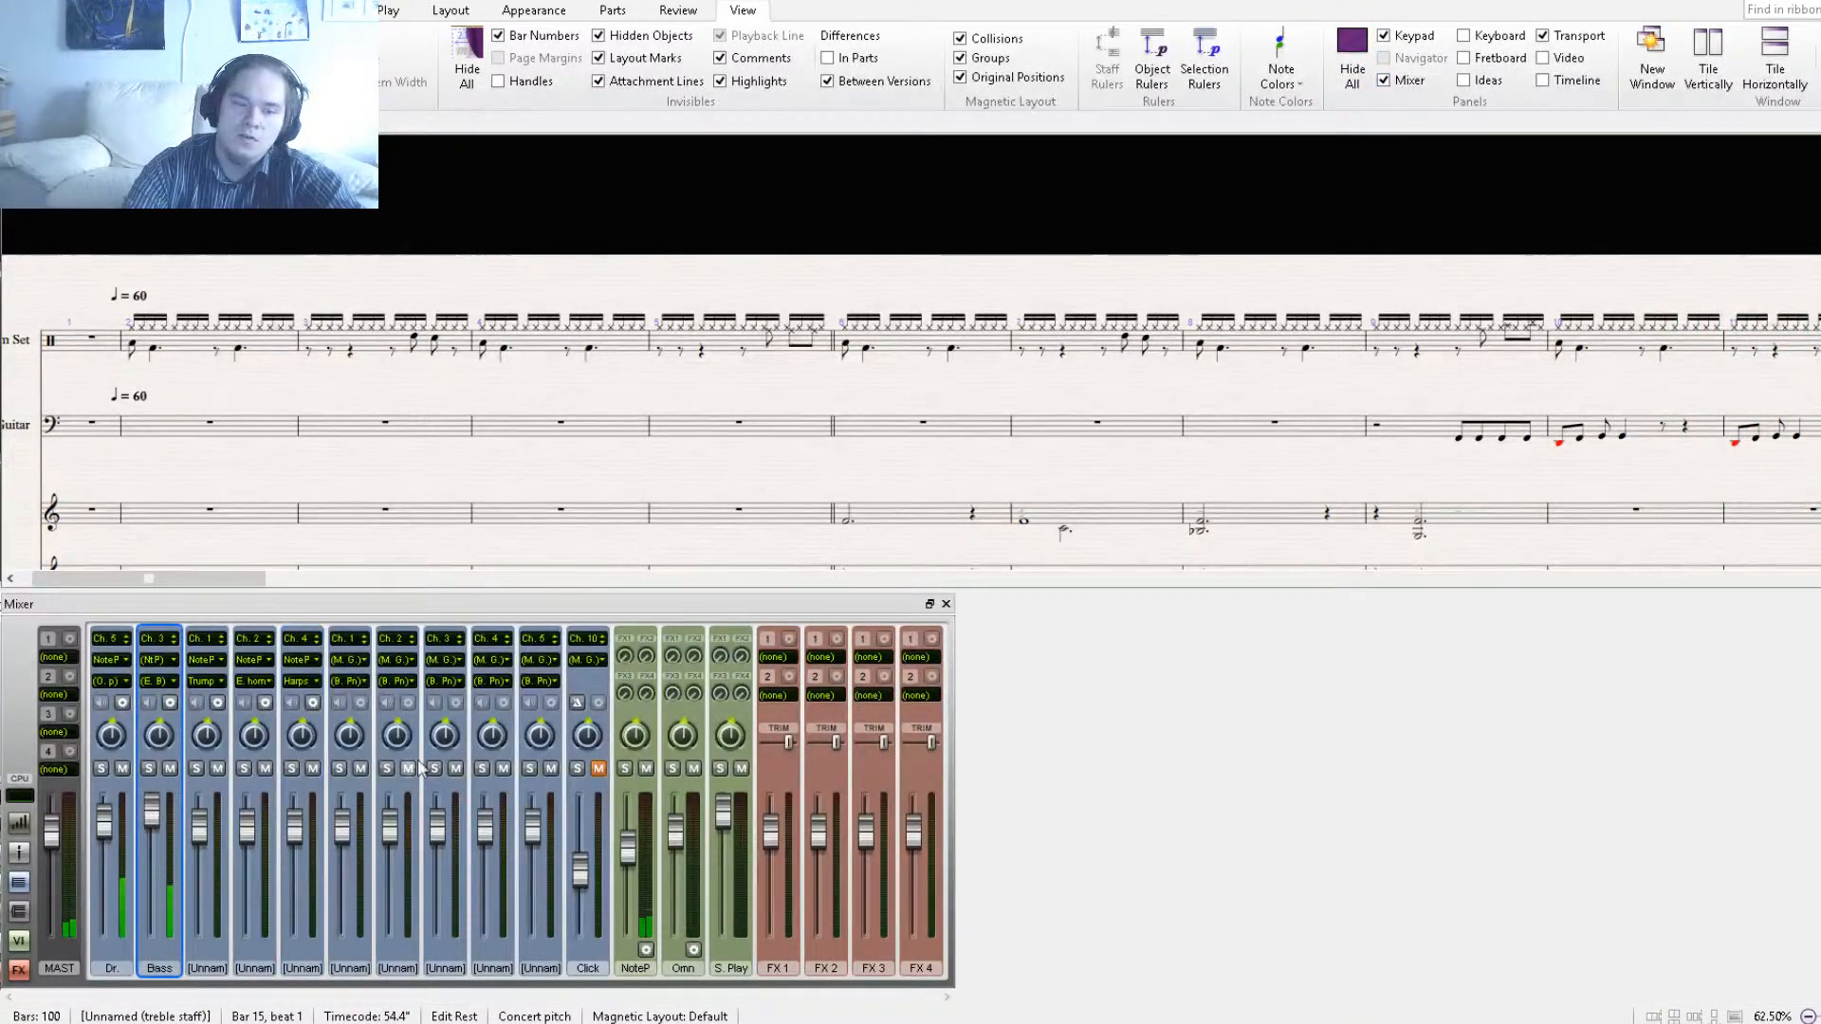
{"action": "left_click", "coordinate": [946, 603]}
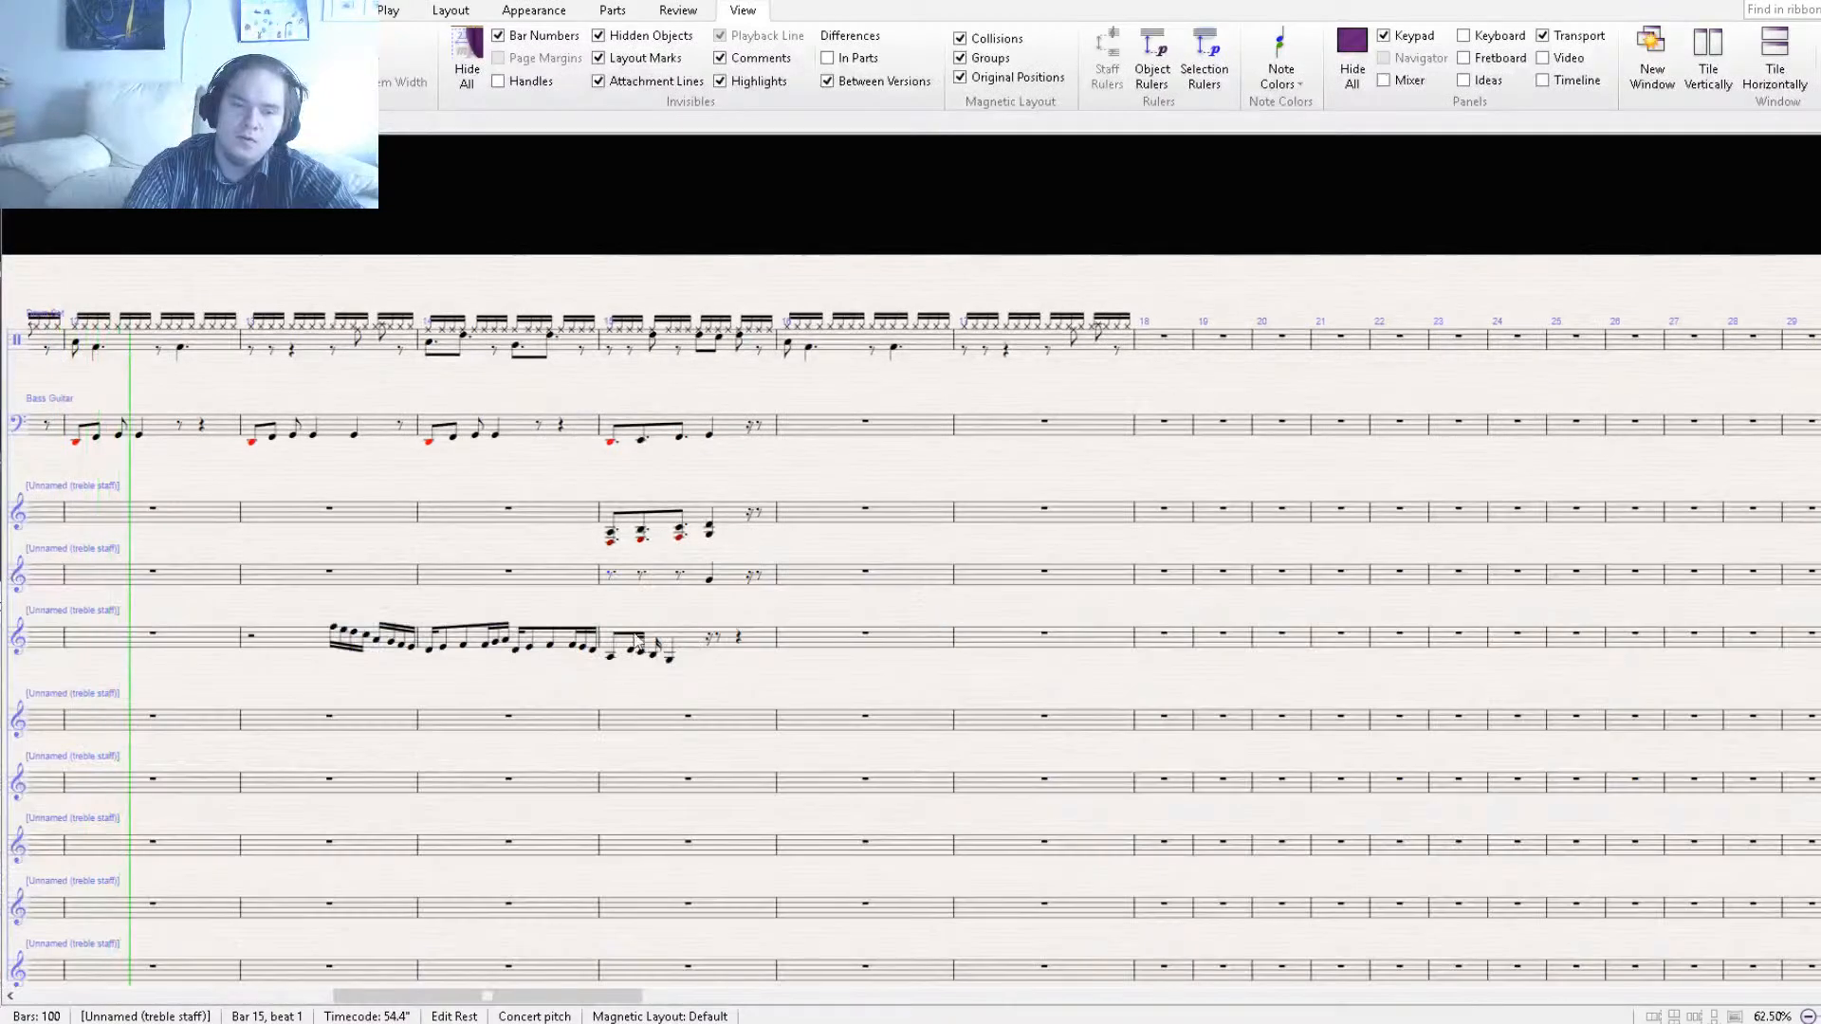
Copy bars 14 and 15 of the Bass Guitar and the three treble staves below it to bars 16 and 17.
{"action": "left_click_drag", "start_coordinate": [471, 681], "coordinate": [631, 700]}
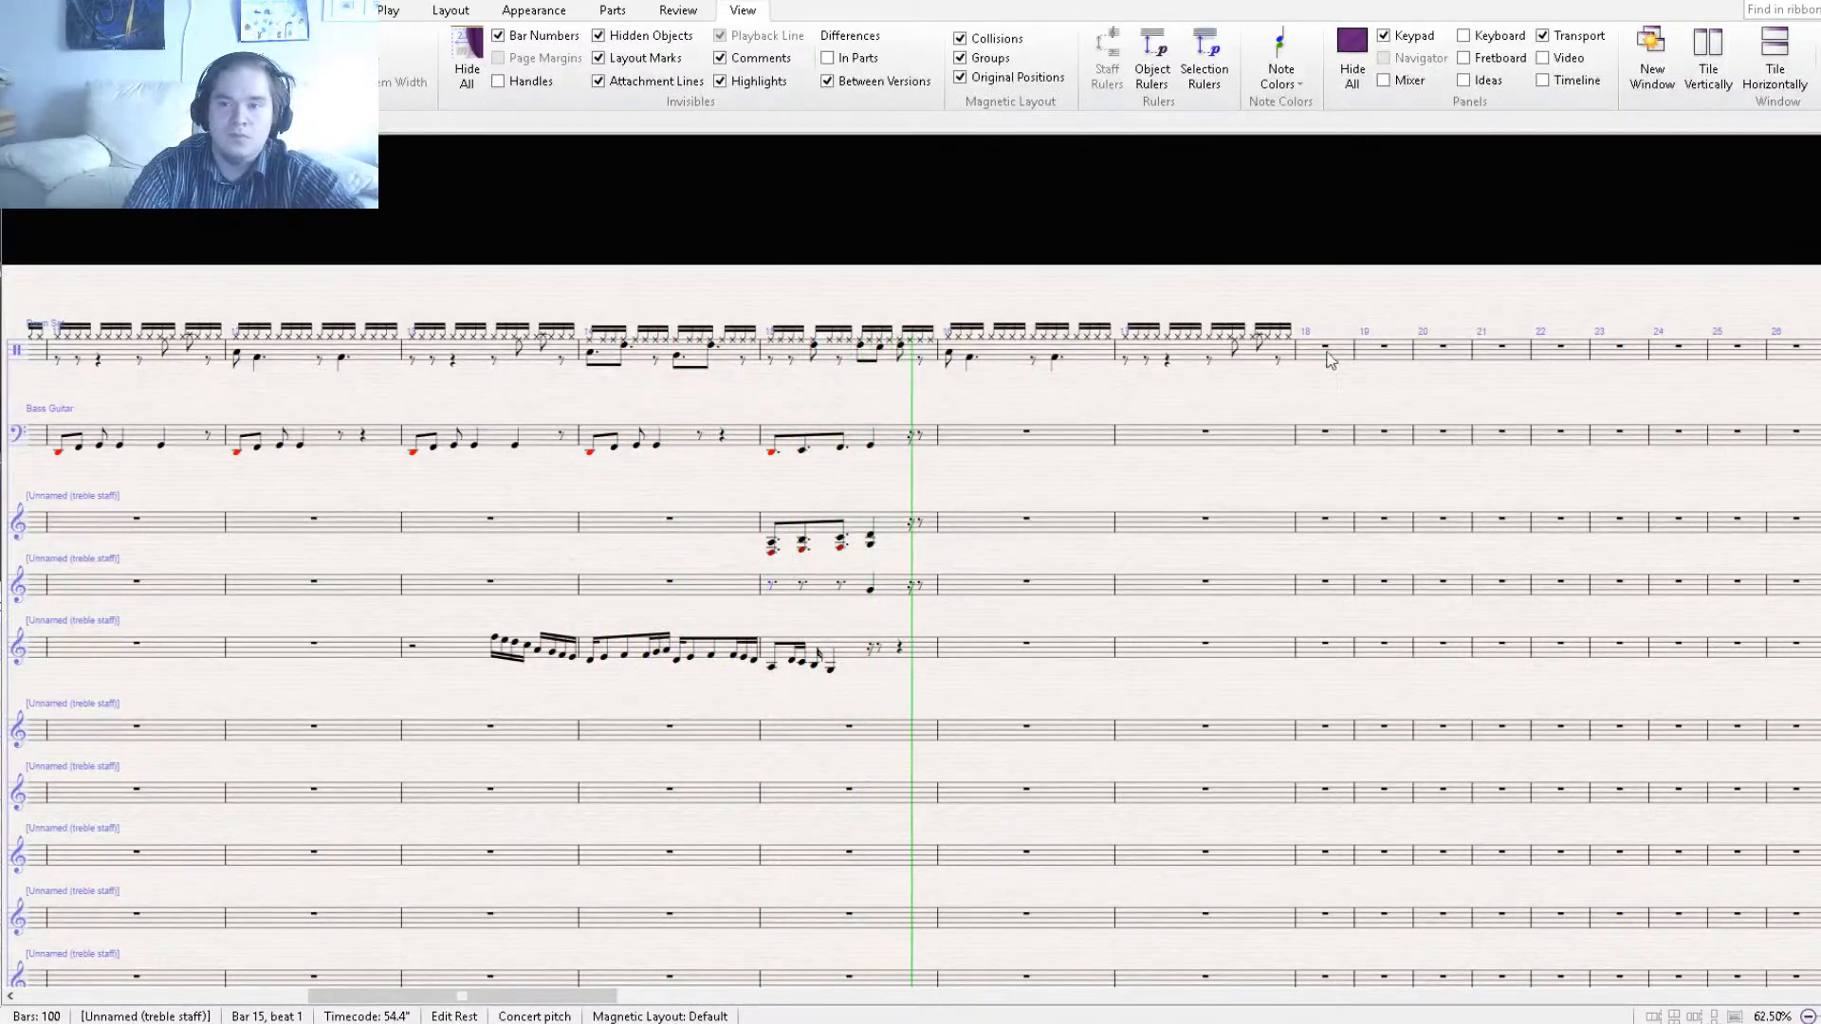
{"action": "key", "text": "ctrl+equal"}
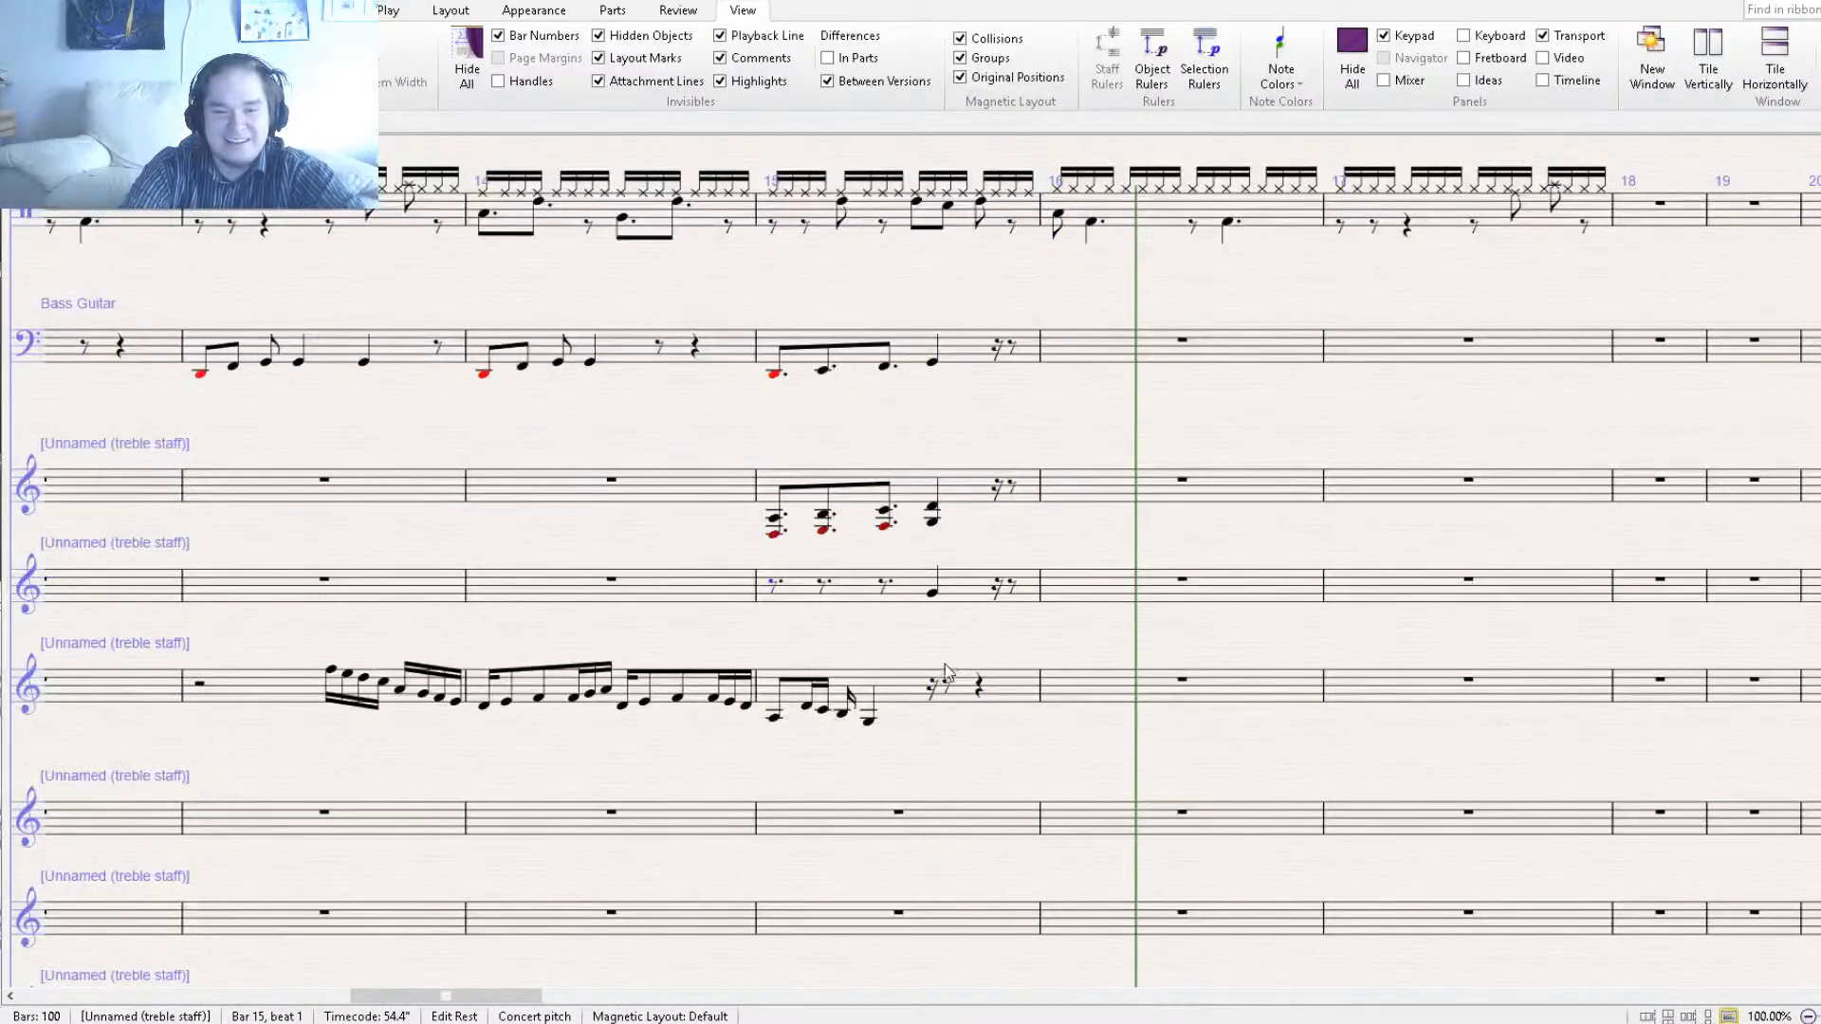
{"action": "left_click", "coordinate": [869, 650]}
{"action": "left_click", "coordinate": [638, 350], "text": "shift"}
{"action": "key", "text": "ctrl+c"}
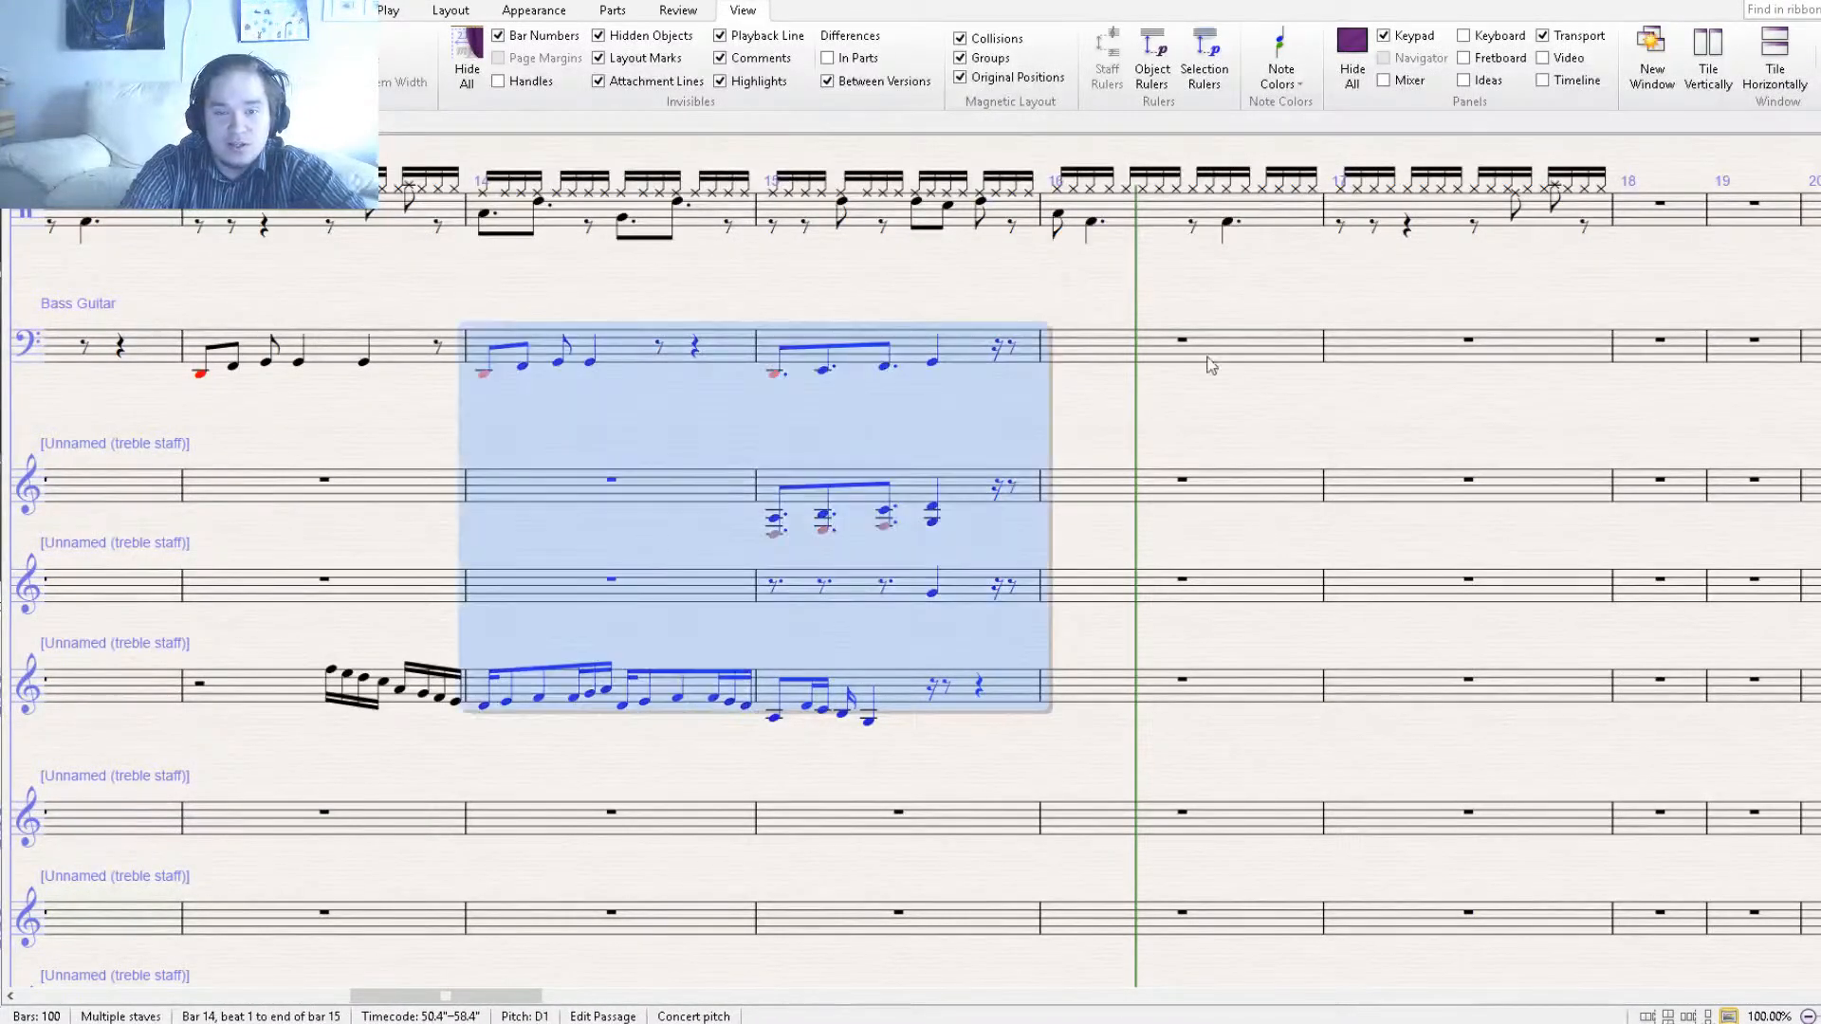
{"action": "left_click", "coordinate": [1127, 353]}
{"action": "key", "text": "ctrl+v"}
{"action": "left_click_drag", "start_coordinate": [1132, 434], "coordinate": [862, 459]}
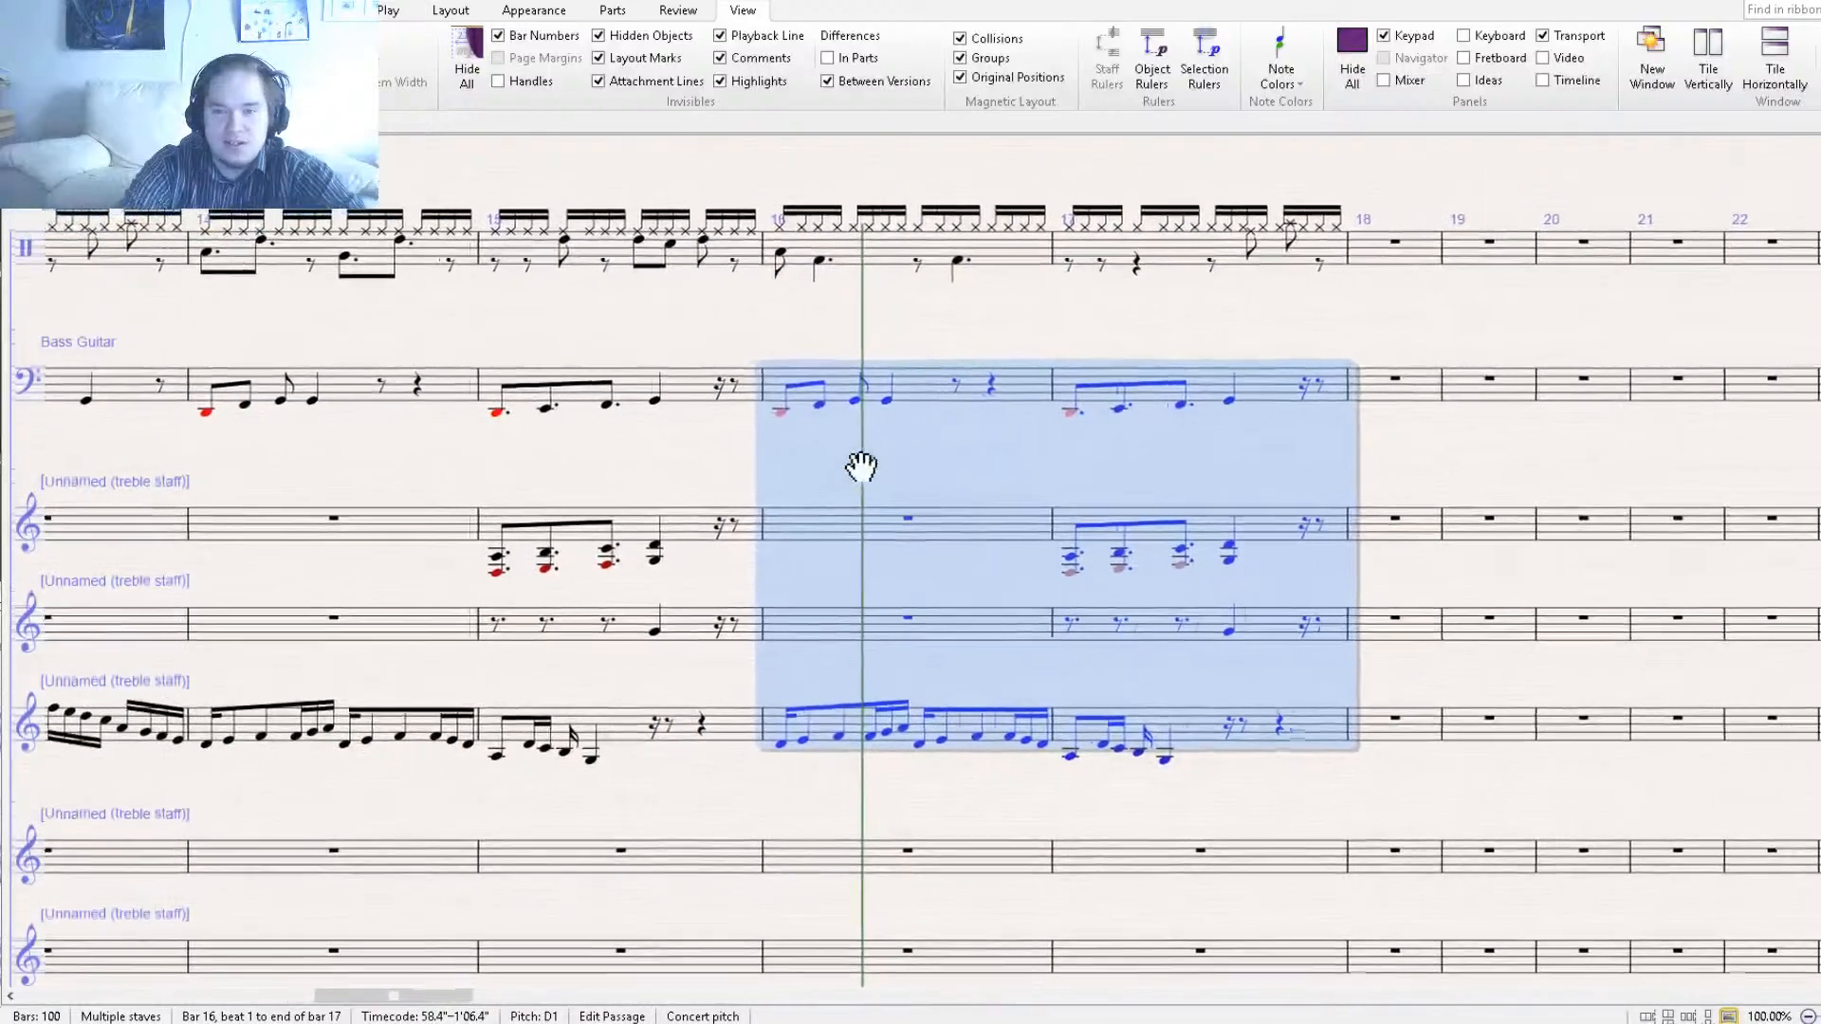
Change the first Bass Guitar note in bar 17 to G1 and the last one to A1.
{"action": "left_click", "coordinate": [1016, 459]}
{"action": "mouse_move", "coordinate": [1015, 459]}
{"action": "left_mouse_down"}
{"action": "mouse_move", "coordinate": [1025, 496]}
{"action": "mouse_move", "coordinate": [1007, 433]}
{"action": "mouse_move", "coordinate": [1013, 456]}
{"action": "left_mouse_up"}
{"action": "left_click", "coordinate": [1119, 454]}
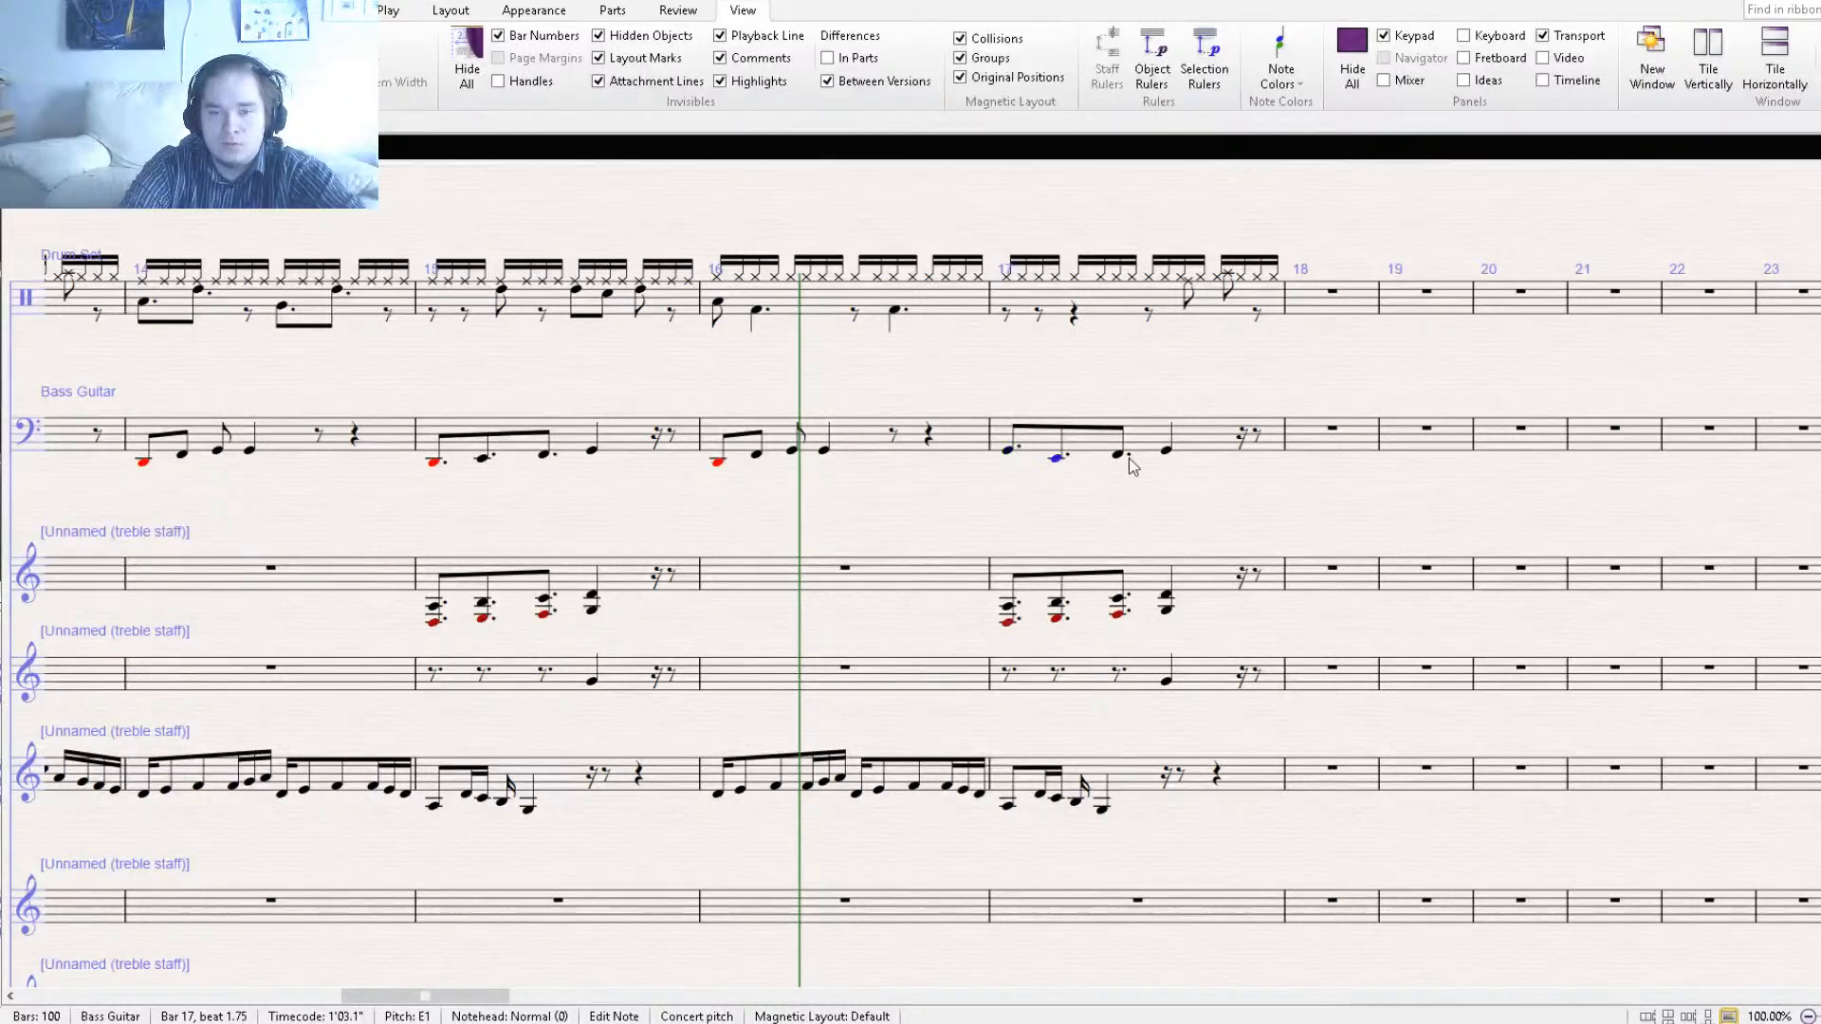
{"action": "left_click", "coordinate": [1171, 457]}
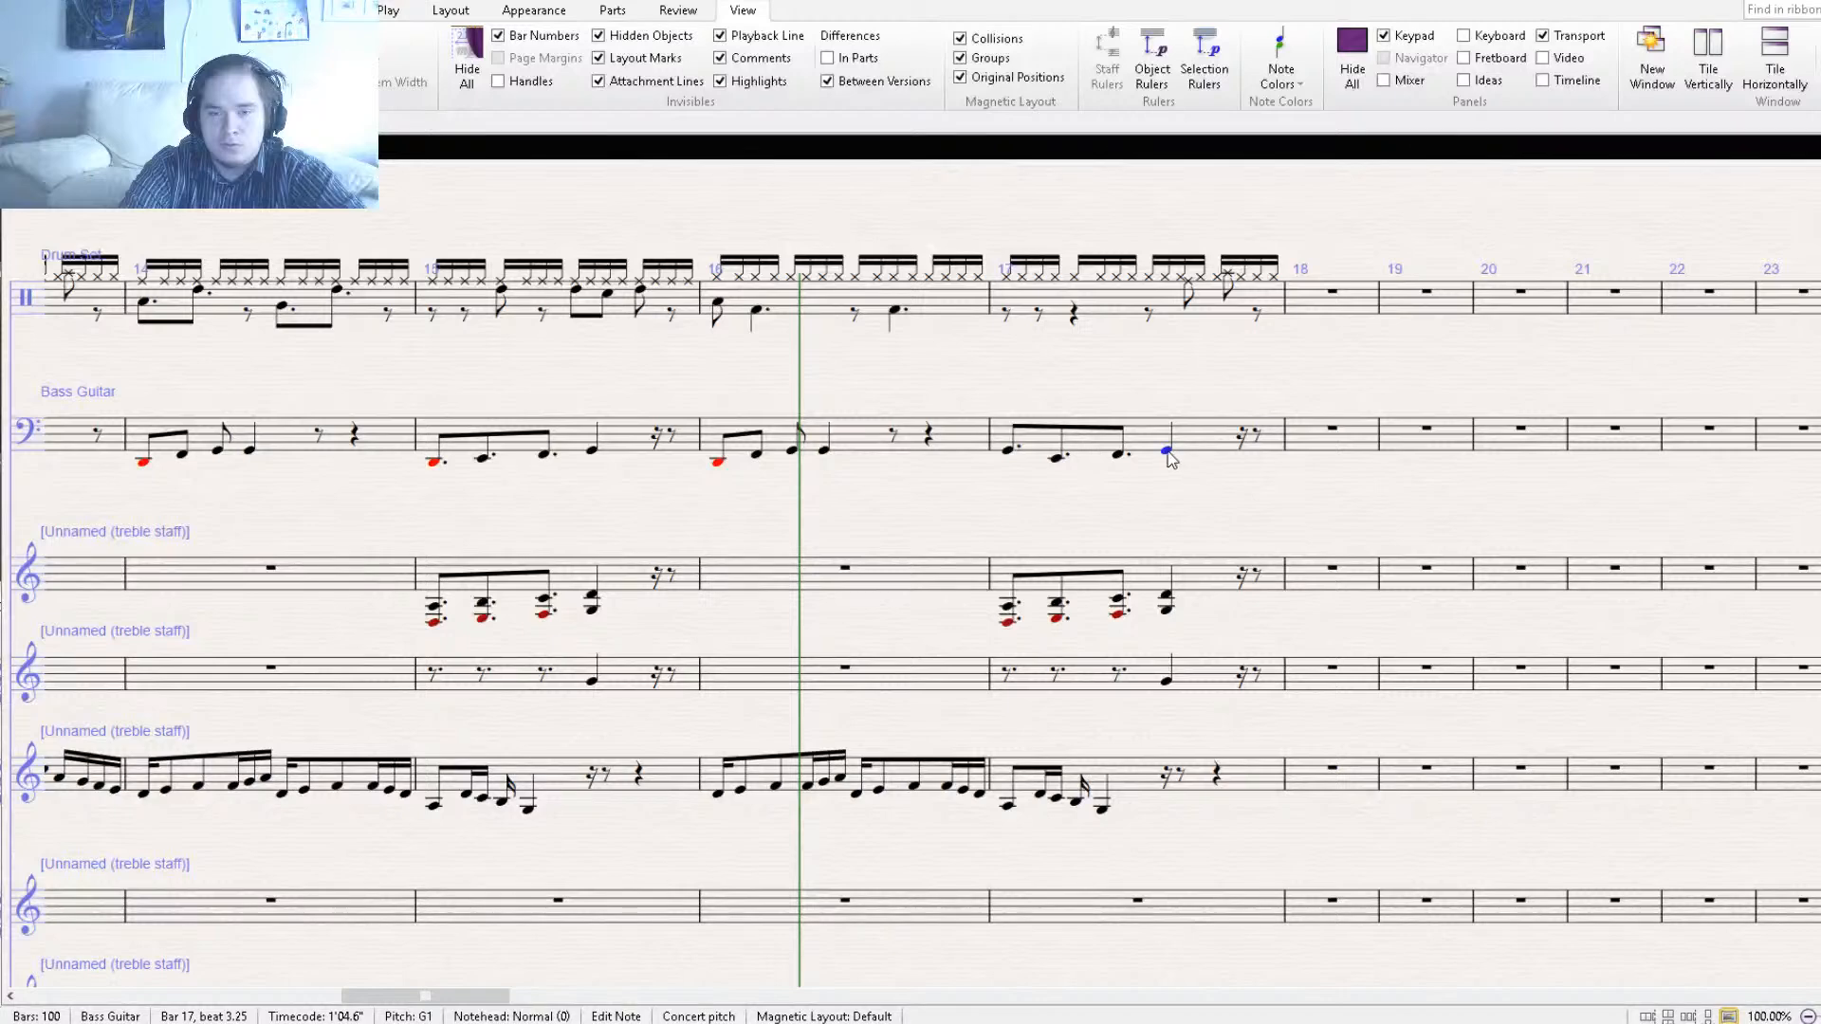
{"action": "left_click", "coordinate": [1056, 458]}
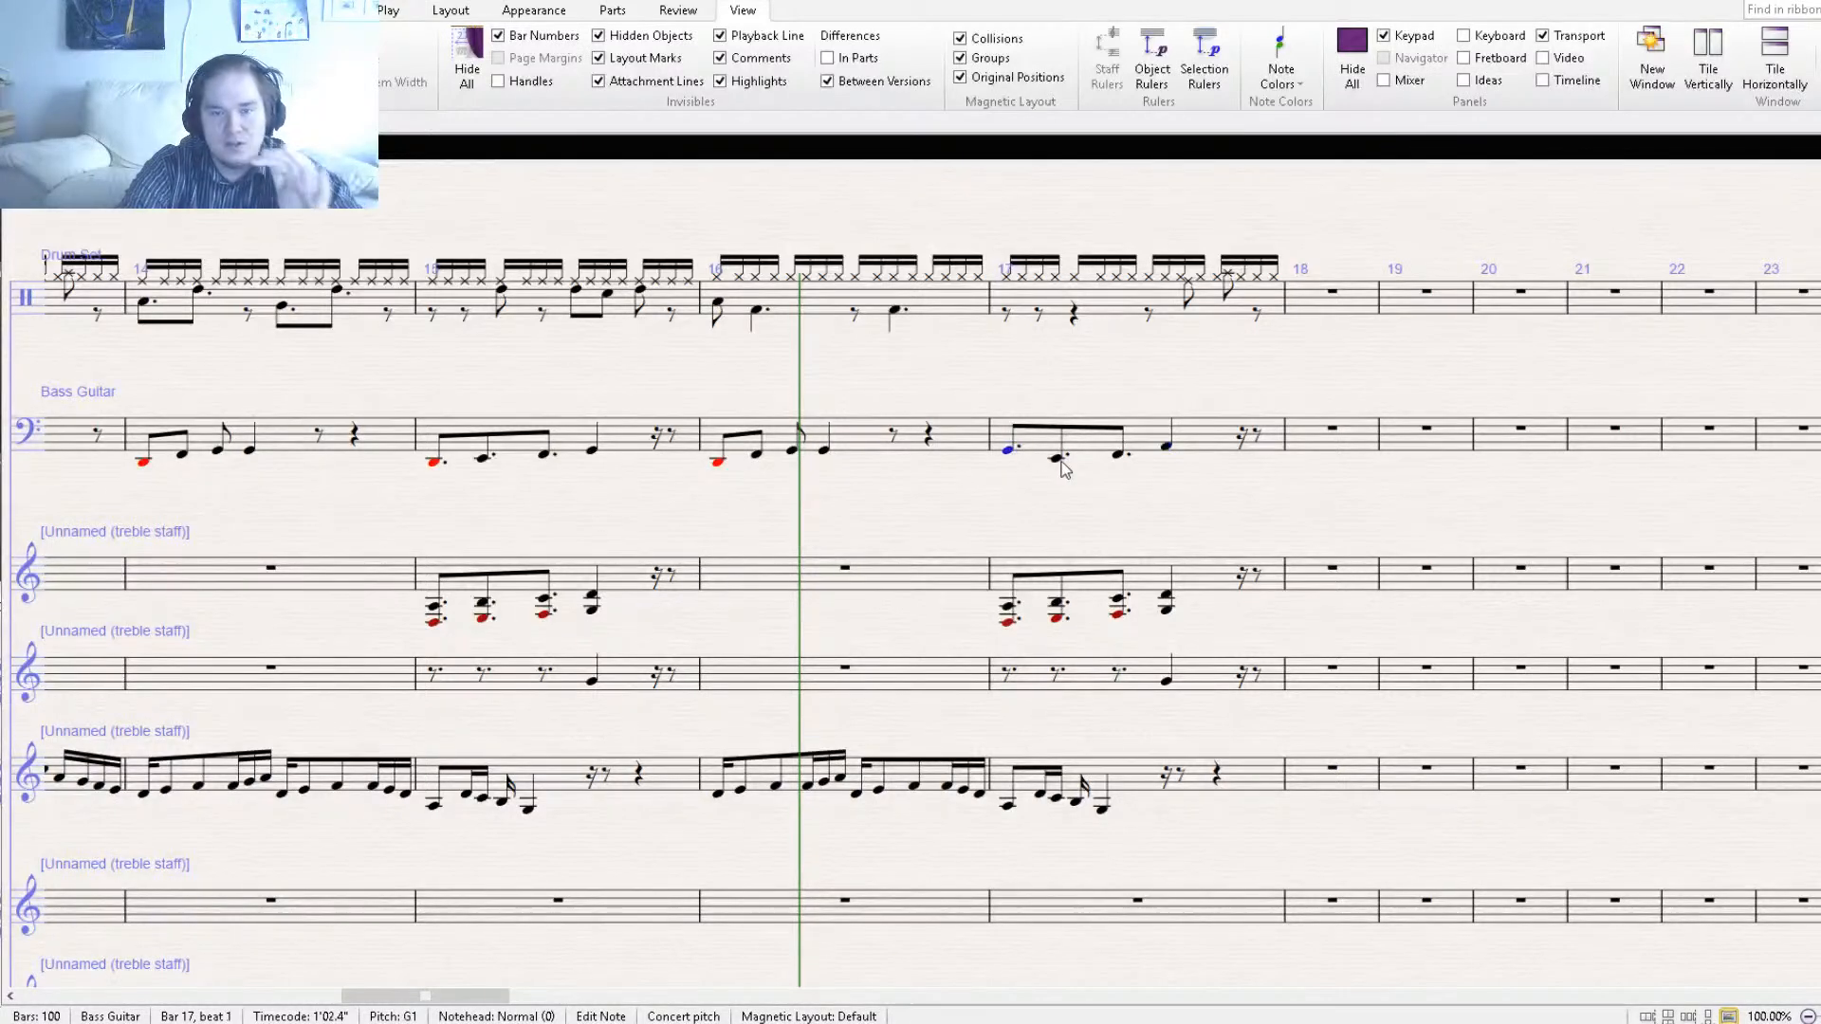
{"action": "left_click", "coordinate": [1121, 458]}
{"action": "left_click", "coordinate": [1168, 452]}
Replace bar 17 of the first treble staff with the Bass Guitar's bar, raised two octaves and doubled a fifth above.
{"action": "left_click", "coordinate": [1151, 432]}
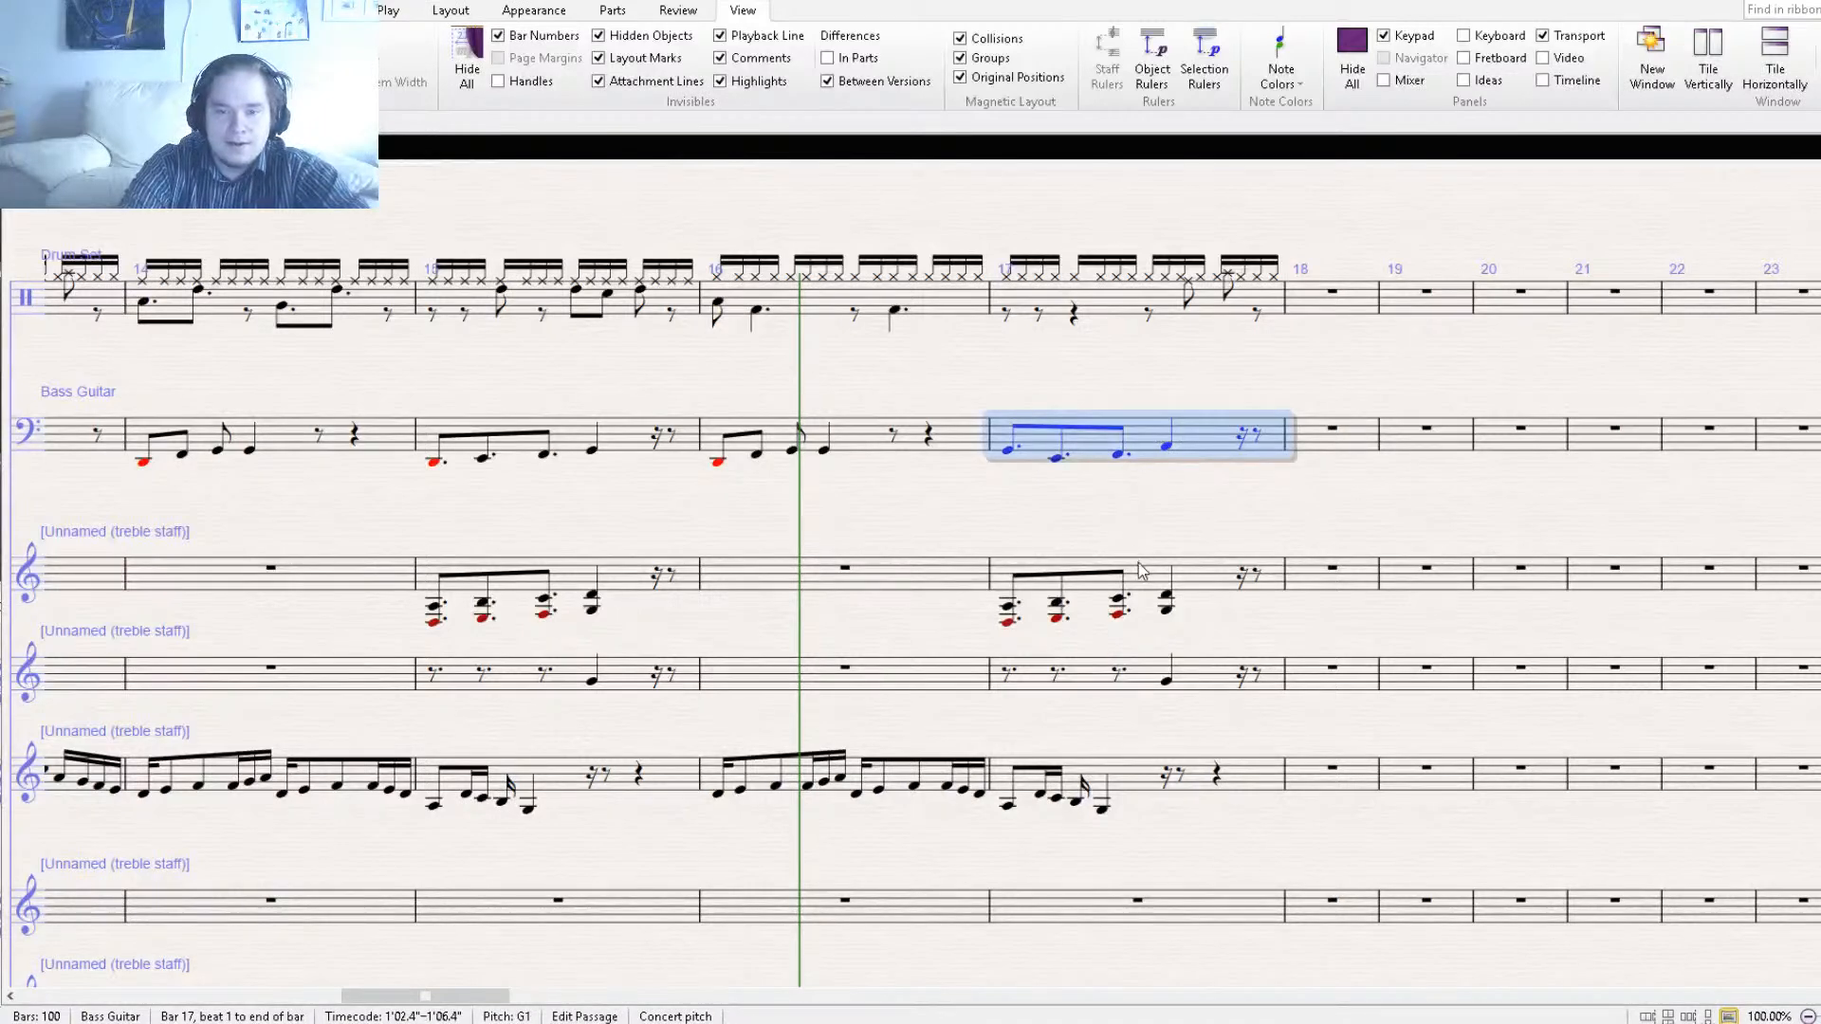
{"action": "left_click_drag", "start_coordinate": [1141, 570], "coordinate": [1144, 595]}
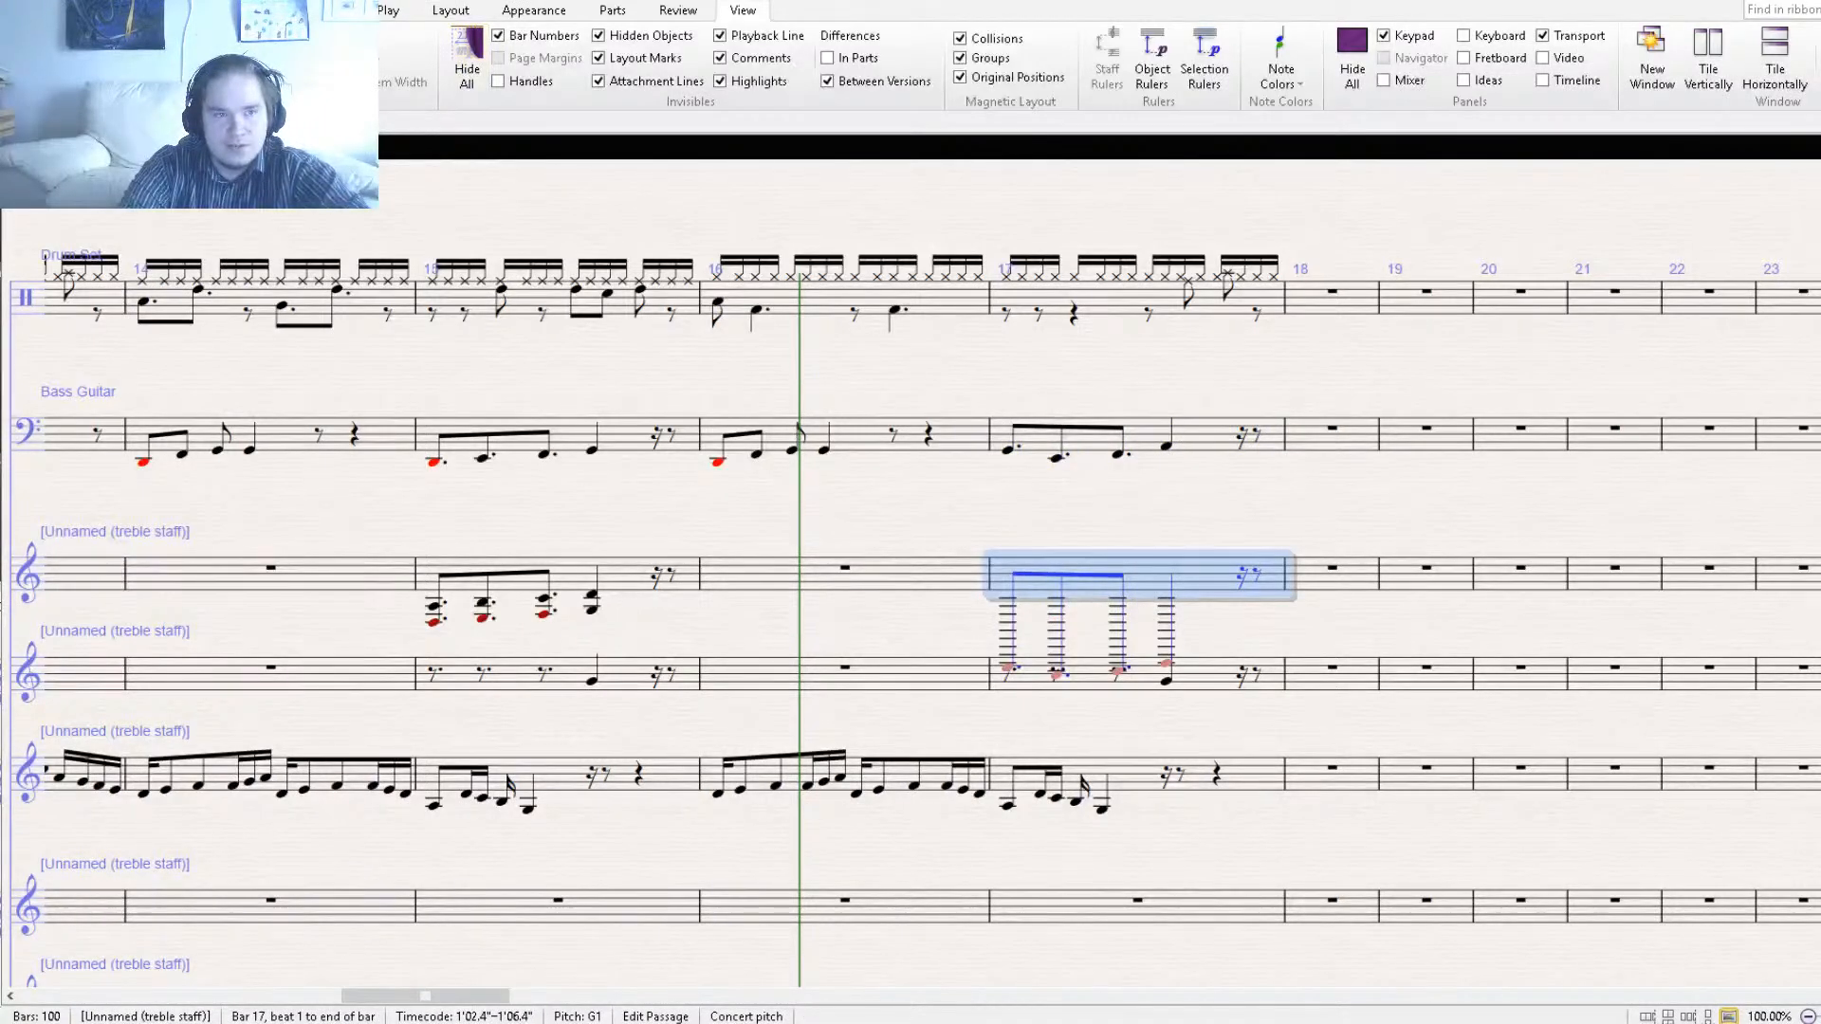
{"action": "left_click", "coordinate": [173, 10]}
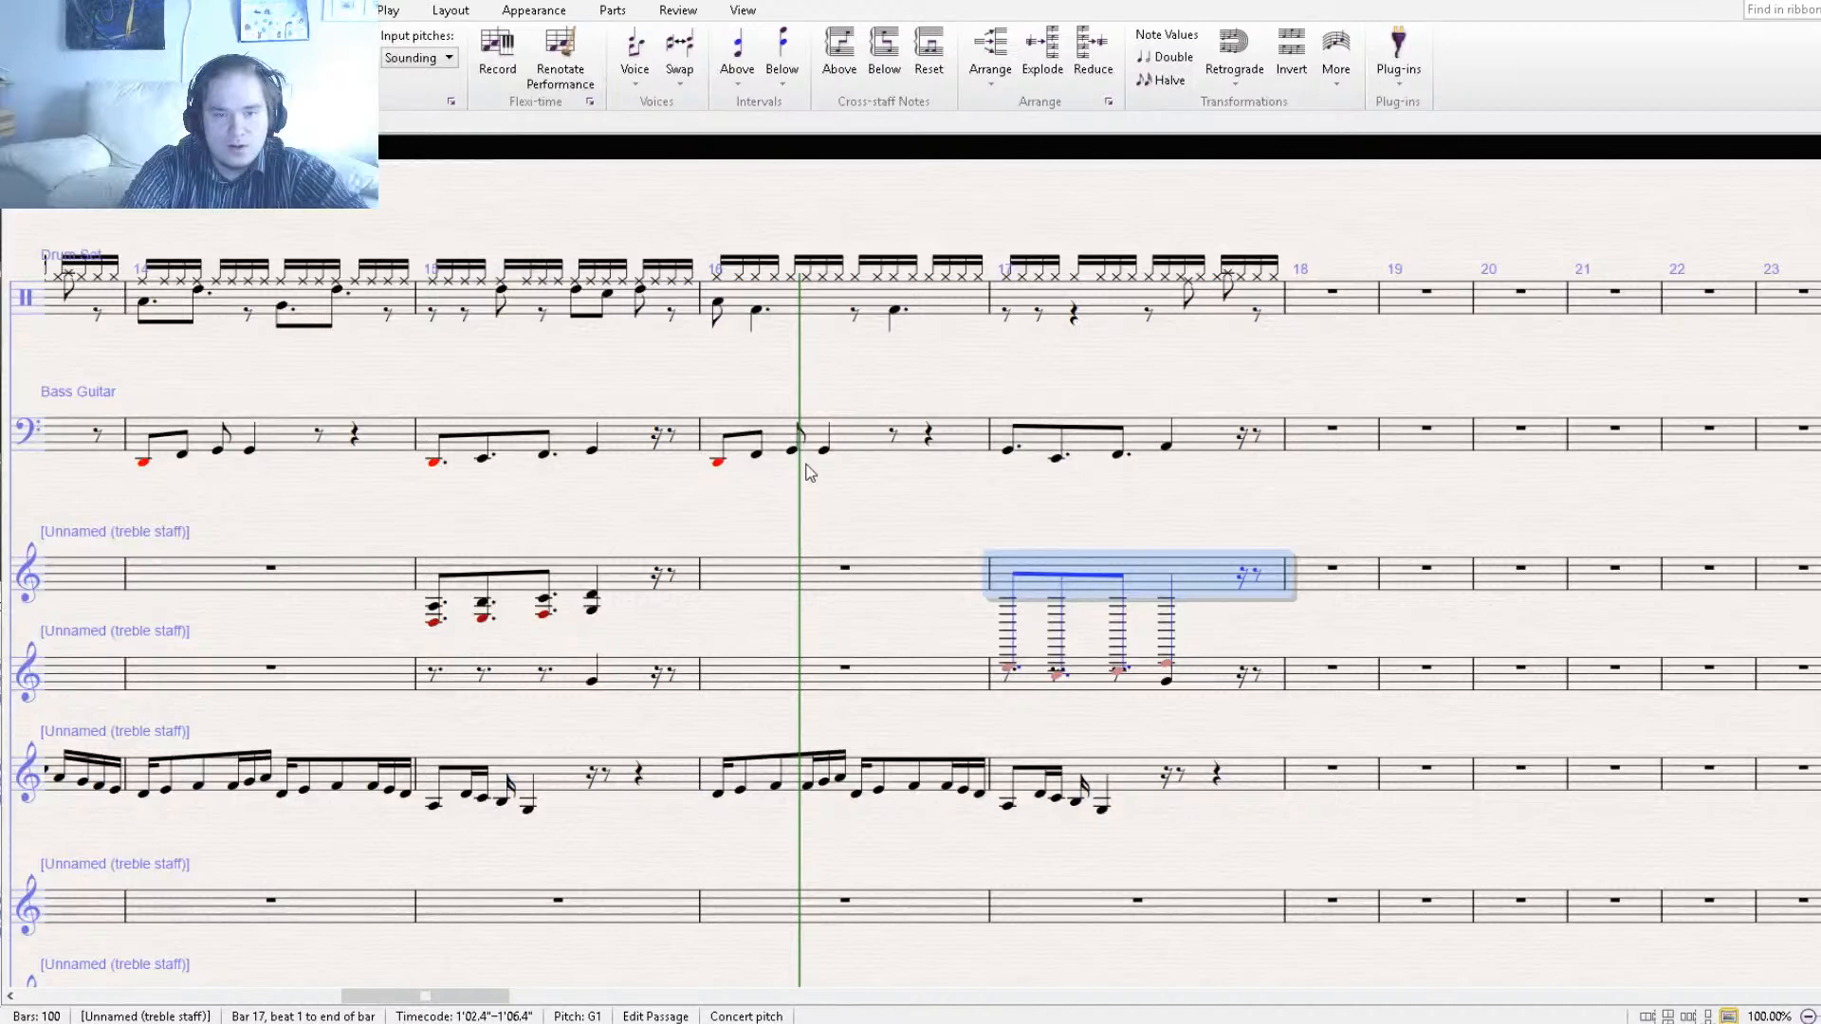
{"action": "key", "text": "ctrl+Up"}
{"action": "key", "text": "ctrl+Up"}
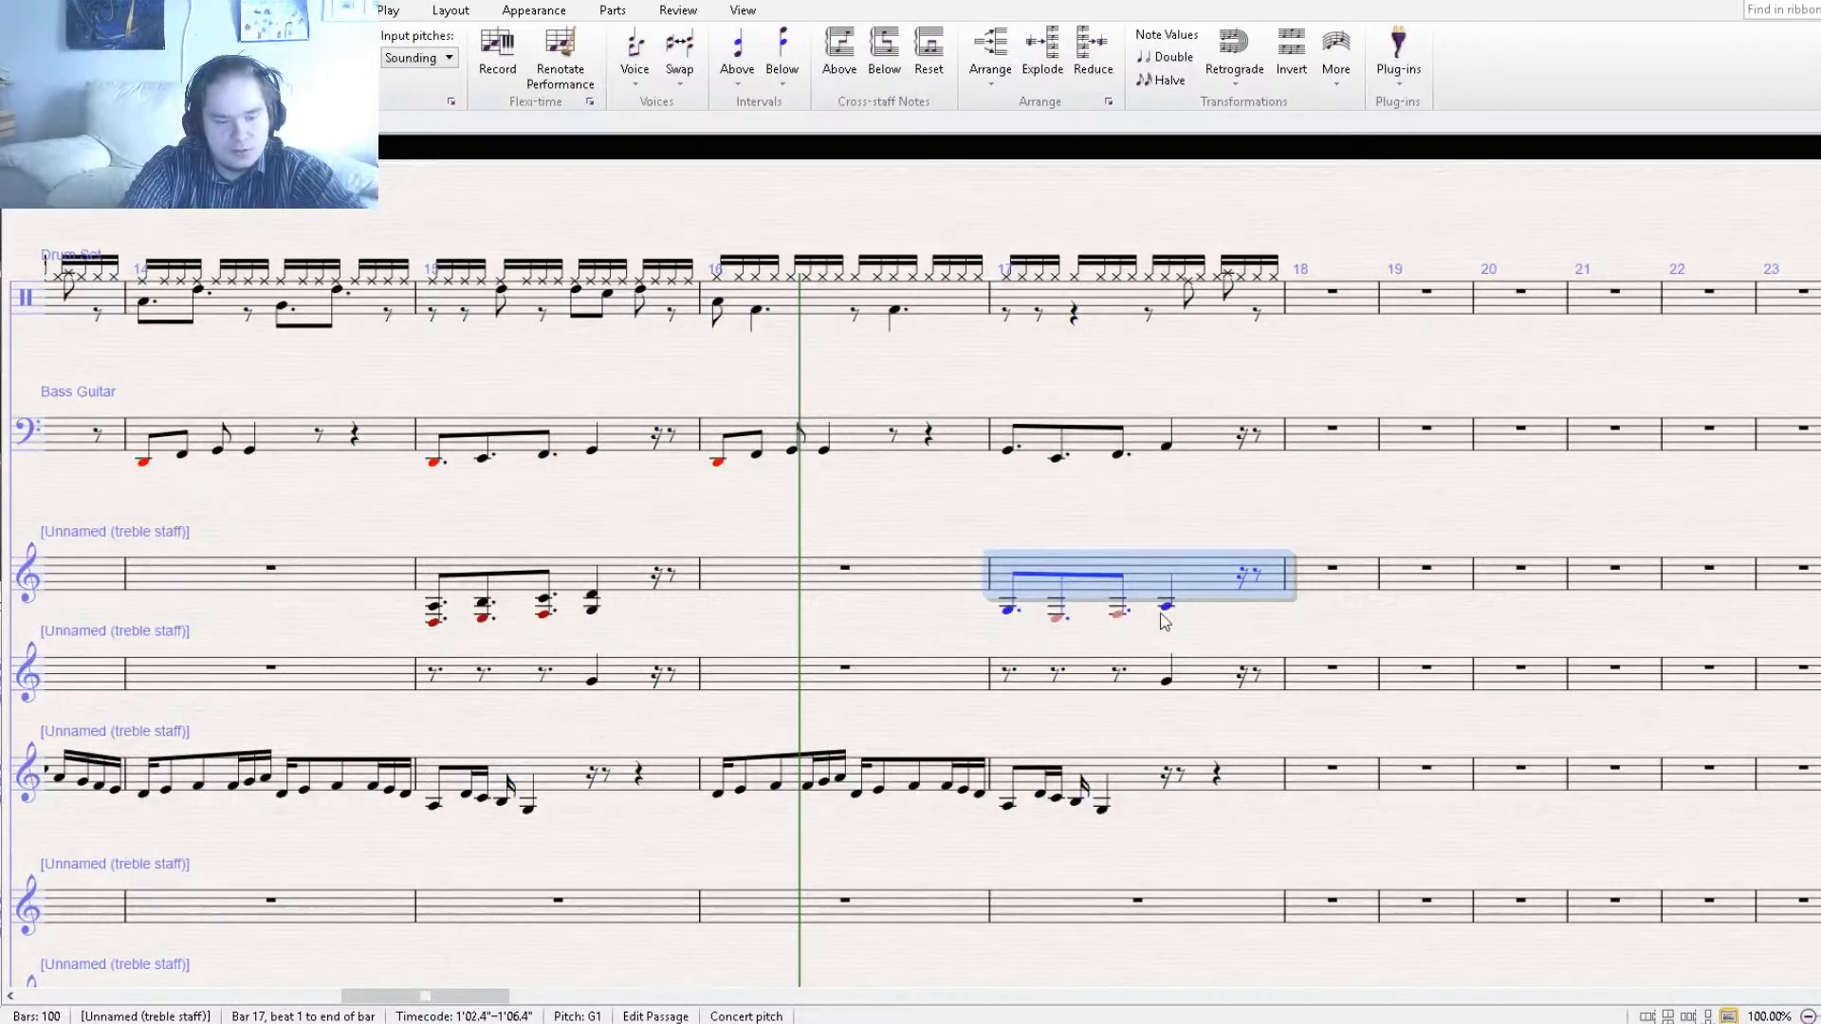
{"action": "key", "text": "5"}
{"action": "left_click", "coordinate": [1128, 639]}
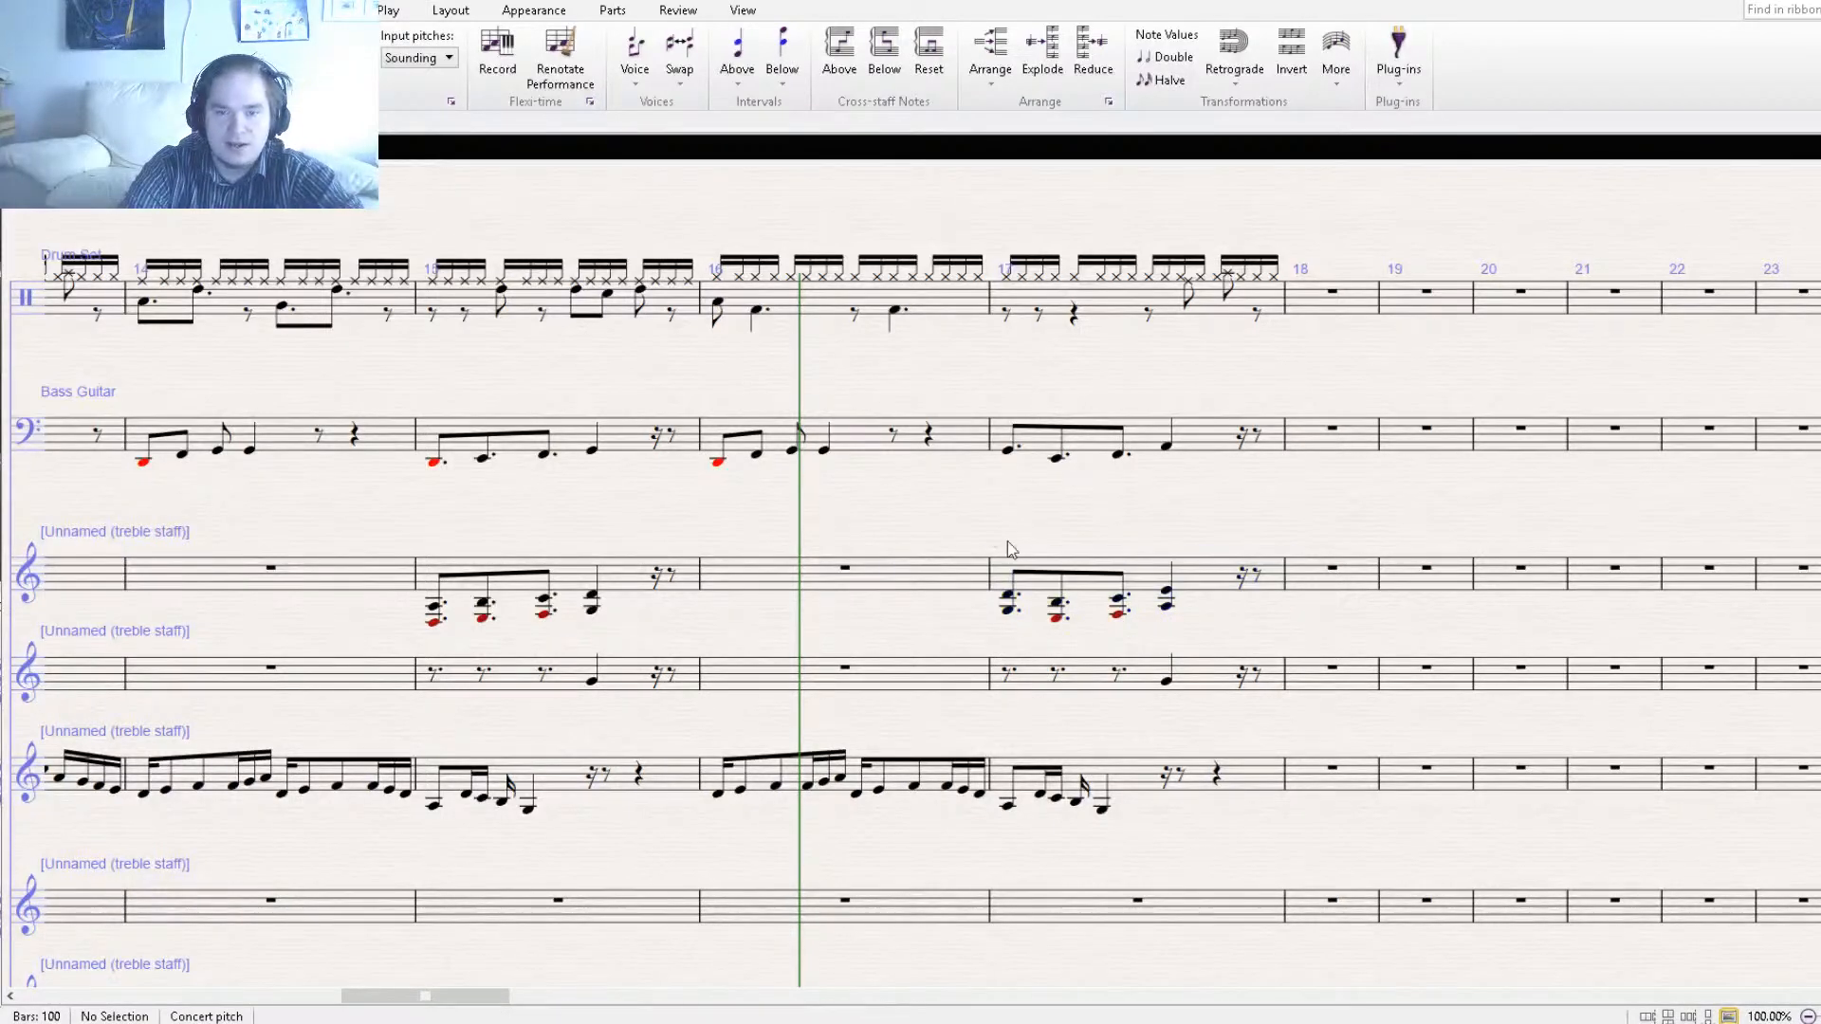
Change the quarter note in bar 17 of the second treble staff to A5.
{"action": "left_click", "coordinate": [1167, 675]}
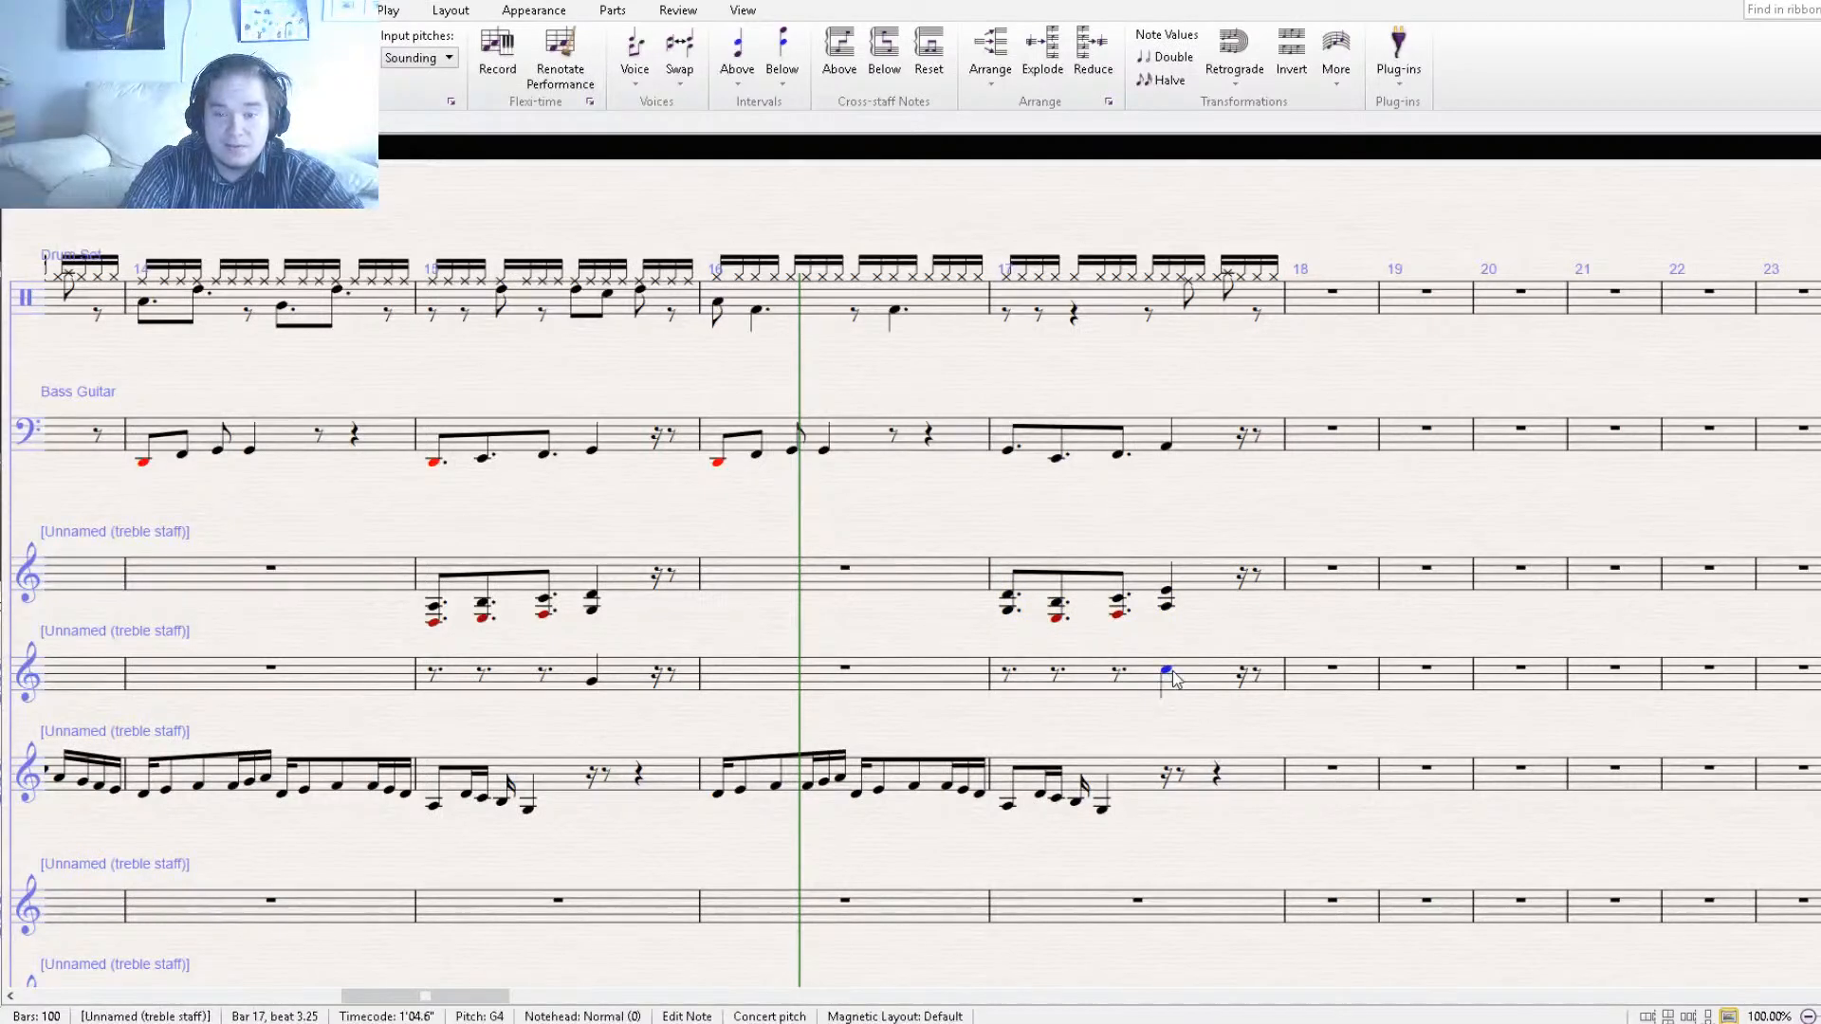
{"action": "key", "text": "Up"}
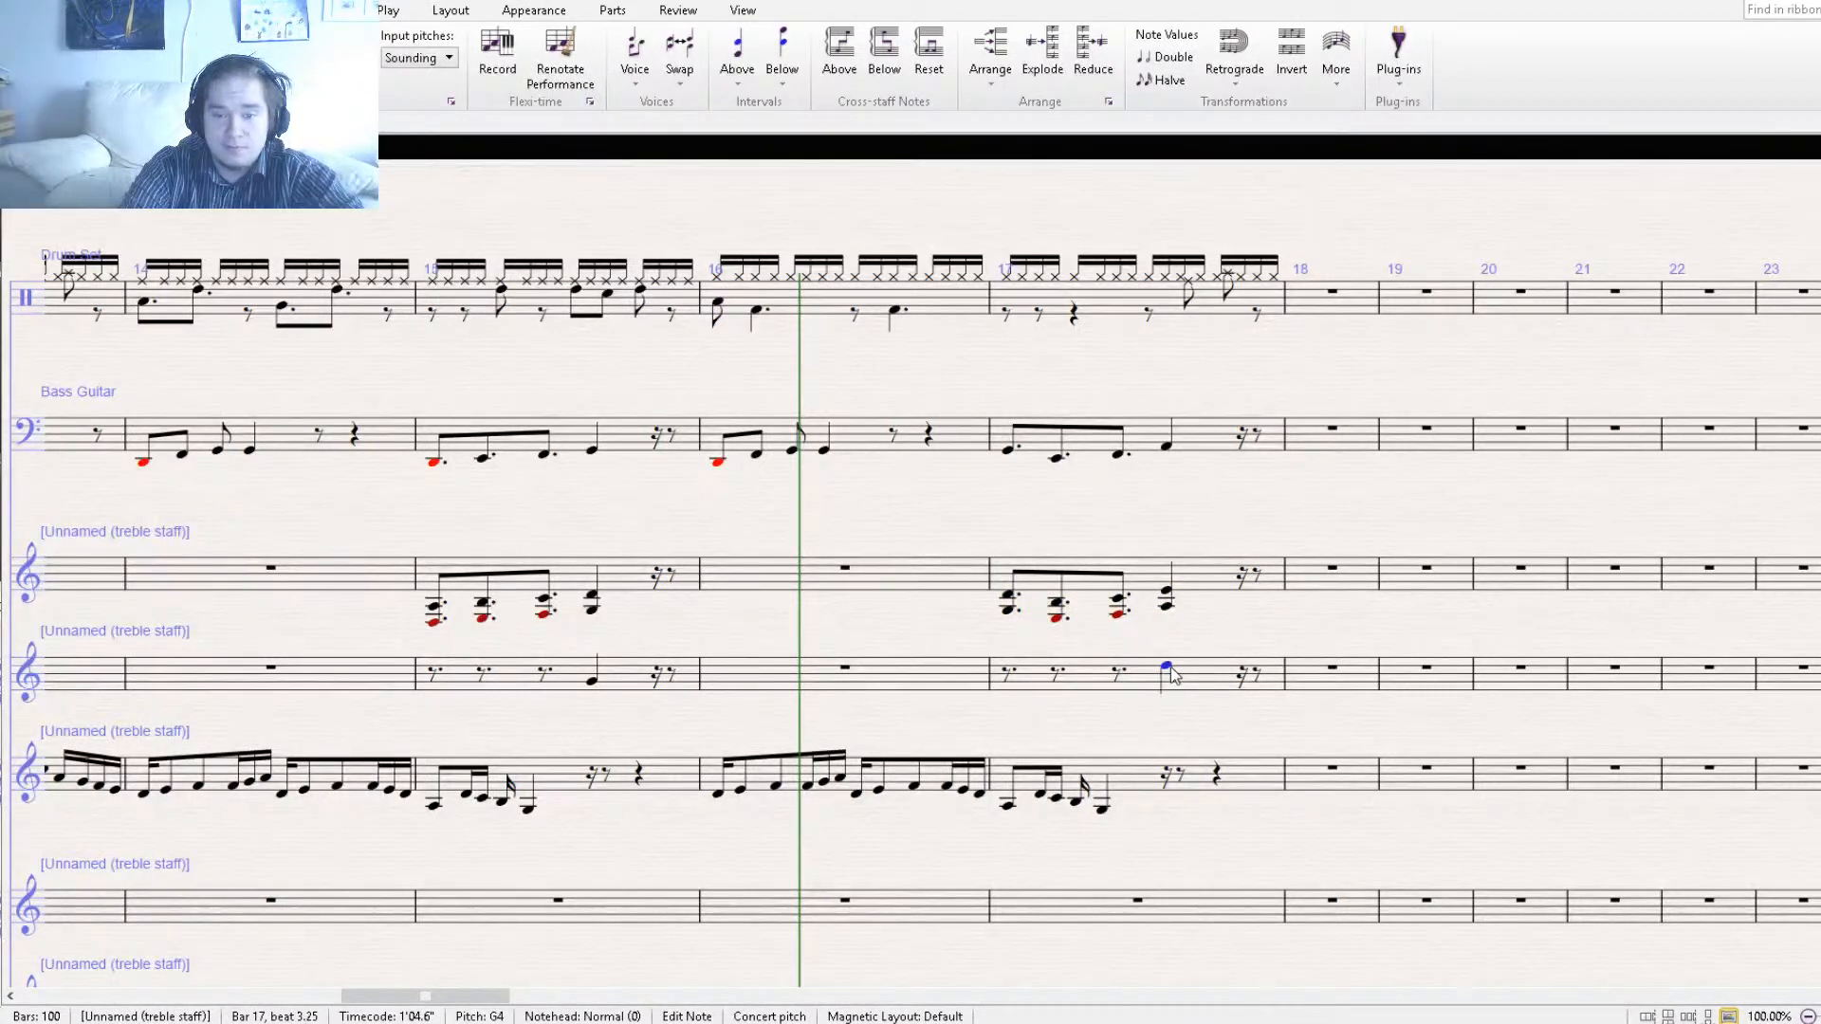
{"action": "left_click", "coordinate": [1171, 601]}
{"action": "left_click", "coordinate": [1166, 664]}
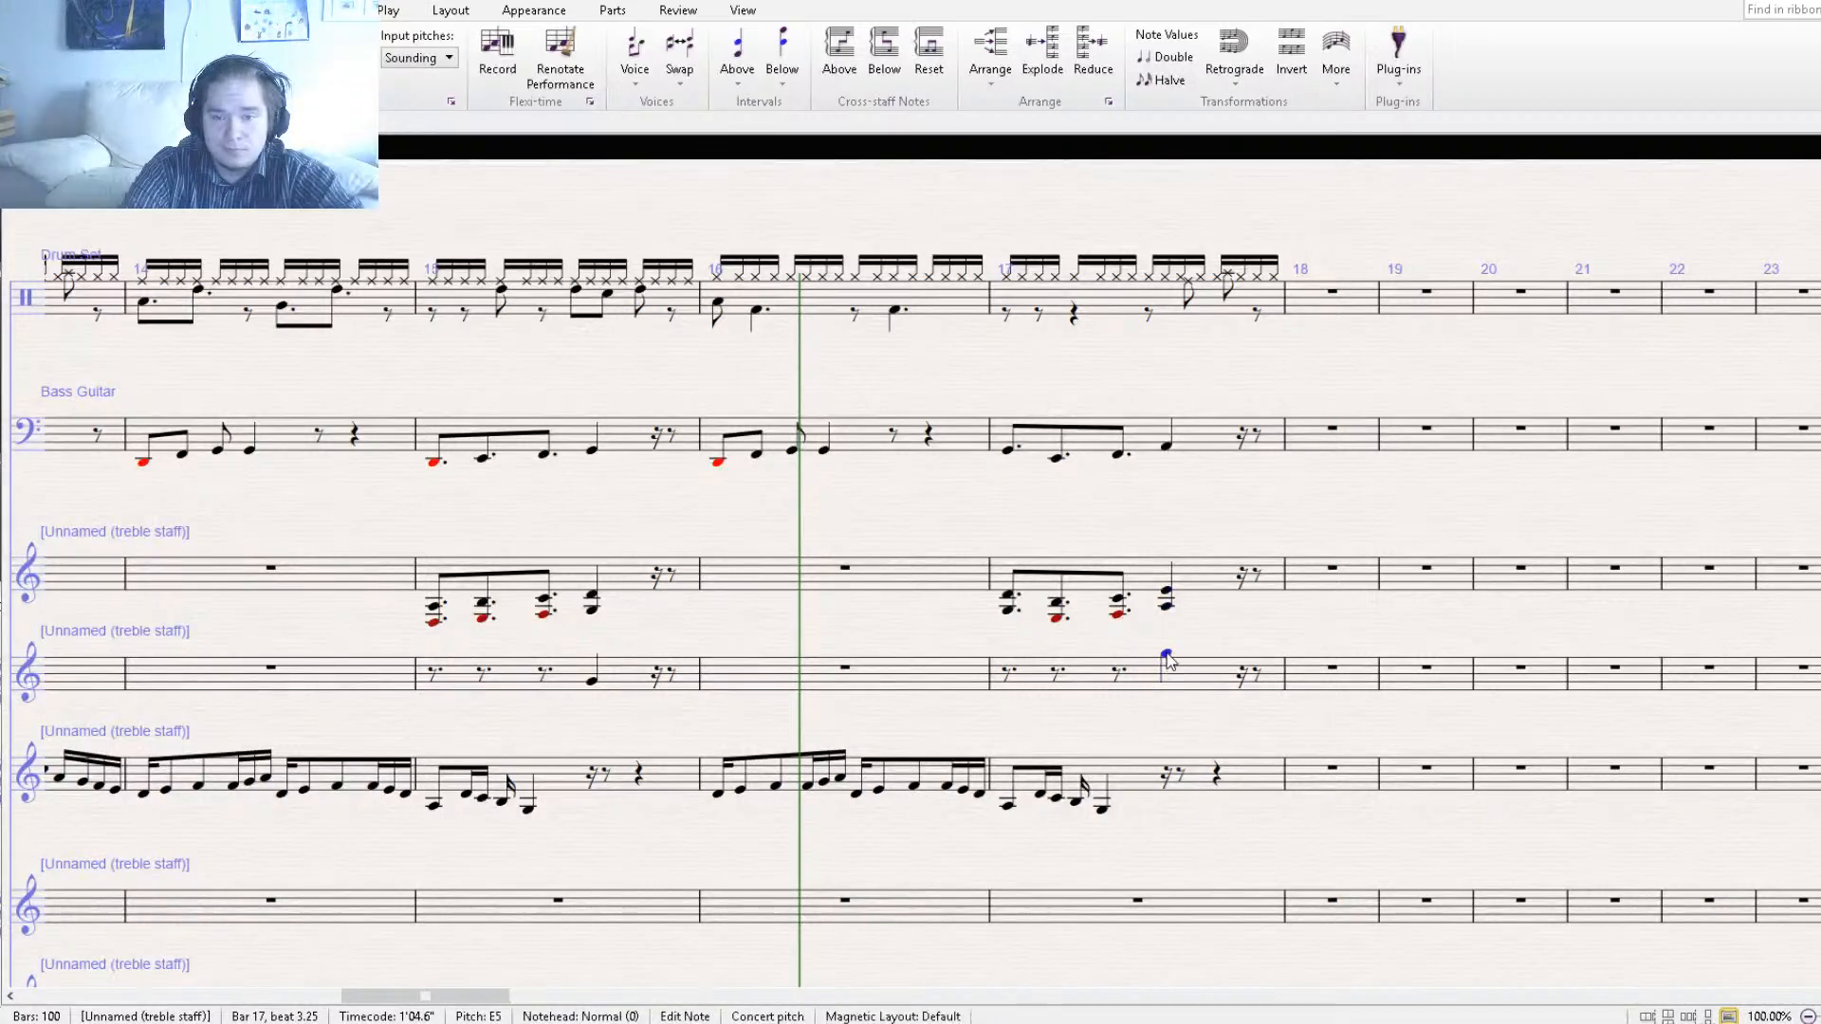
{"action": "left_click_drag", "start_coordinate": [1167, 662], "coordinate": [1168, 648]}
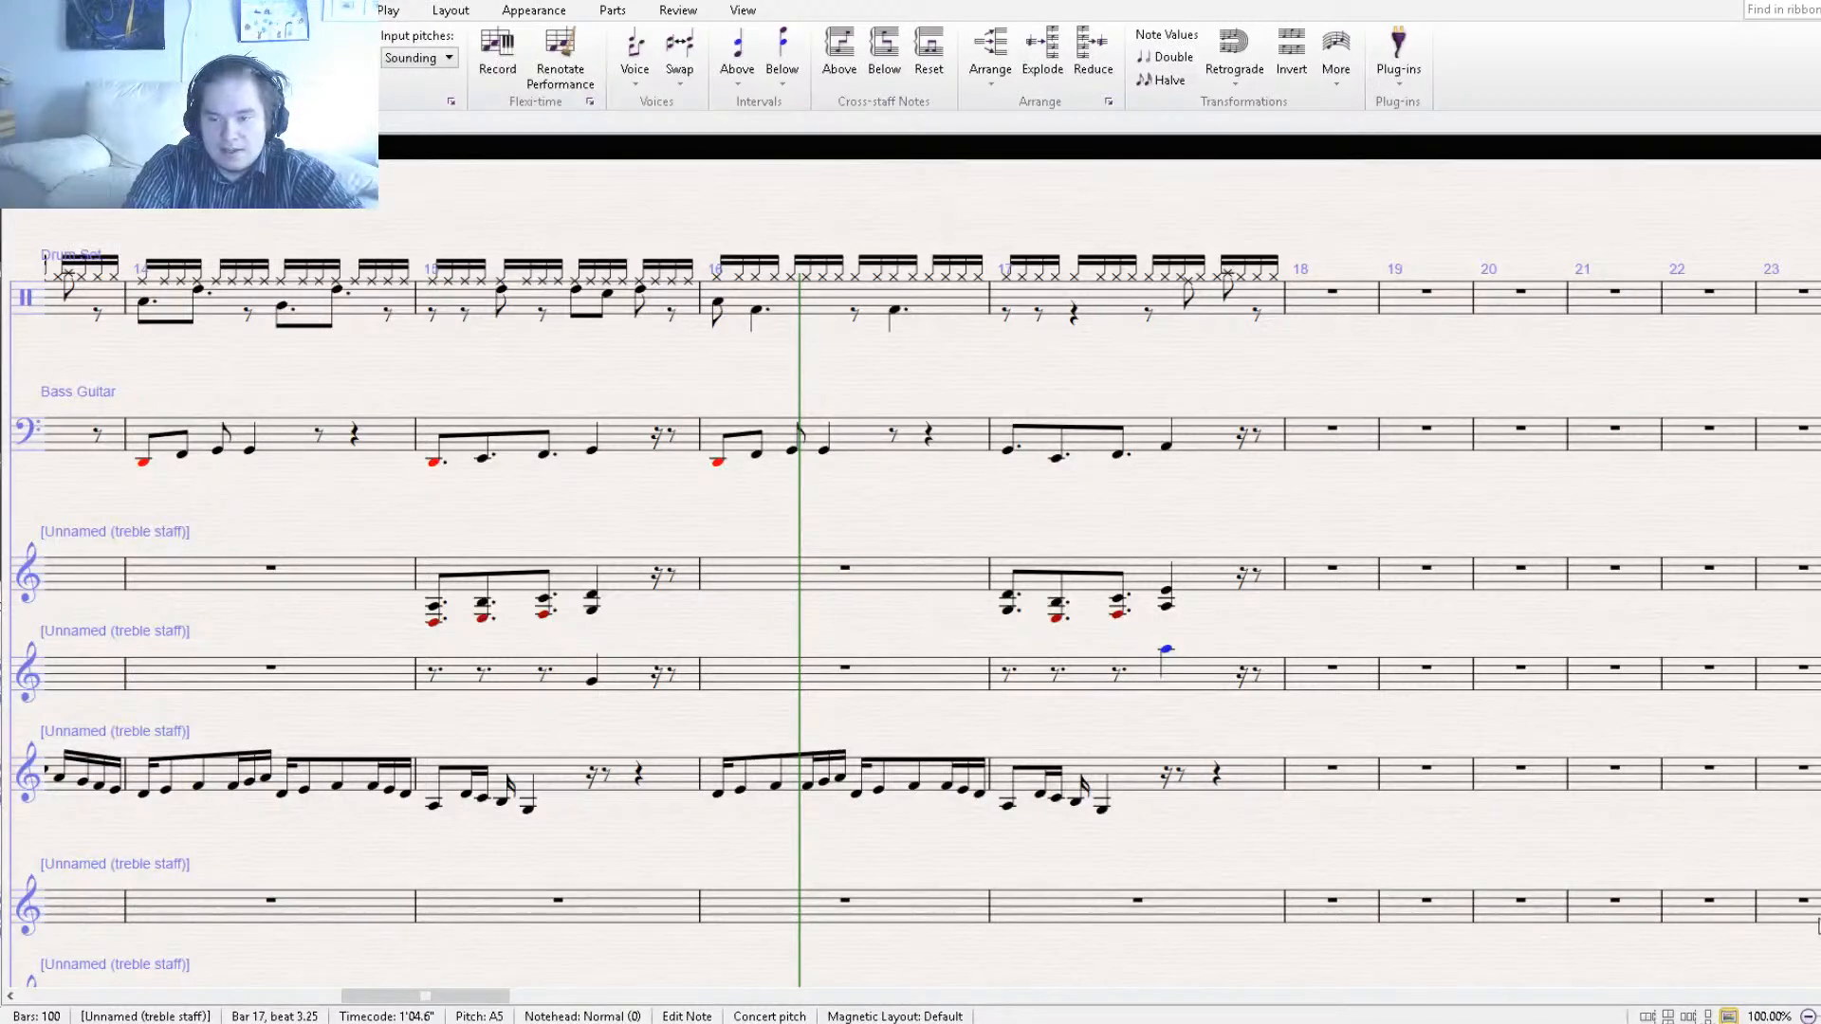
Rewind the playback several bars and play the score to review the passage leading into bars 16 and 17.
{"action": "left_click_drag", "start_coordinate": [984, 689], "coordinate": [1695, 669]}
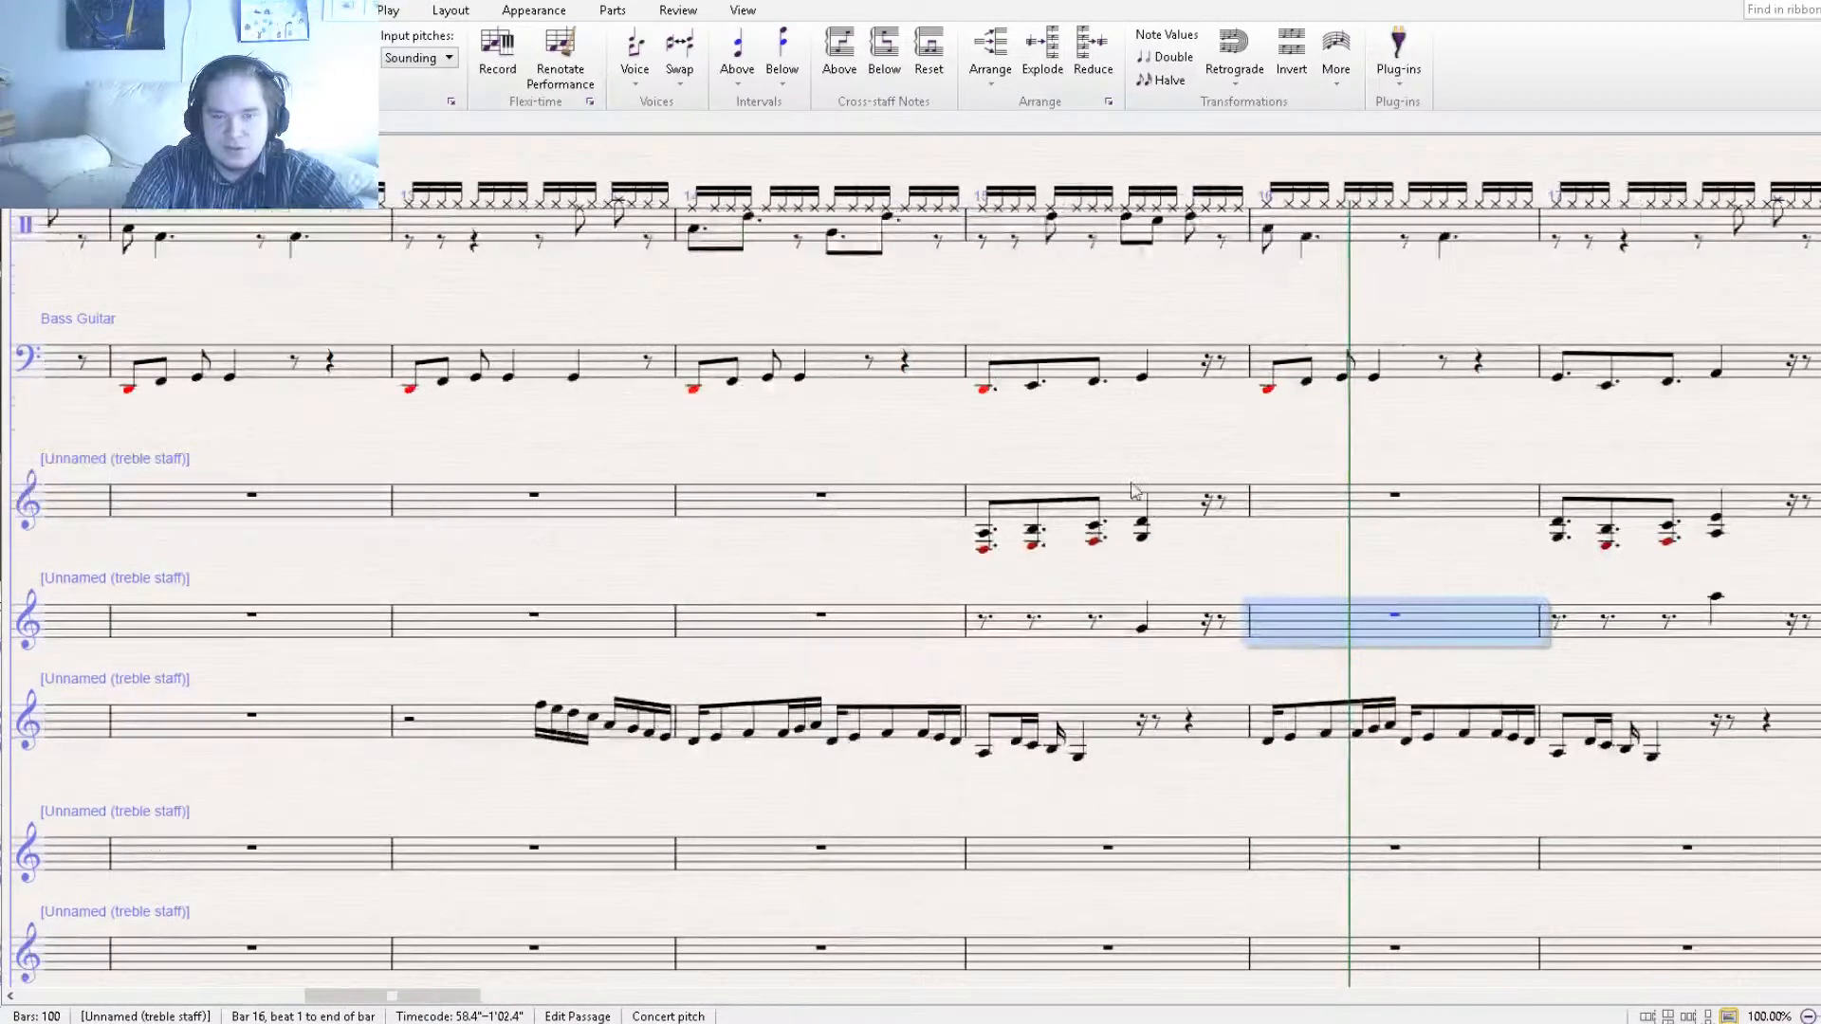
{"action": "left_click", "coordinate": [1260, 555]}
{"action": "key", "text": "bracketleft"}
{"action": "key", "text": "bracketleft"}
{"action": "key", "text": "bracketleft"}
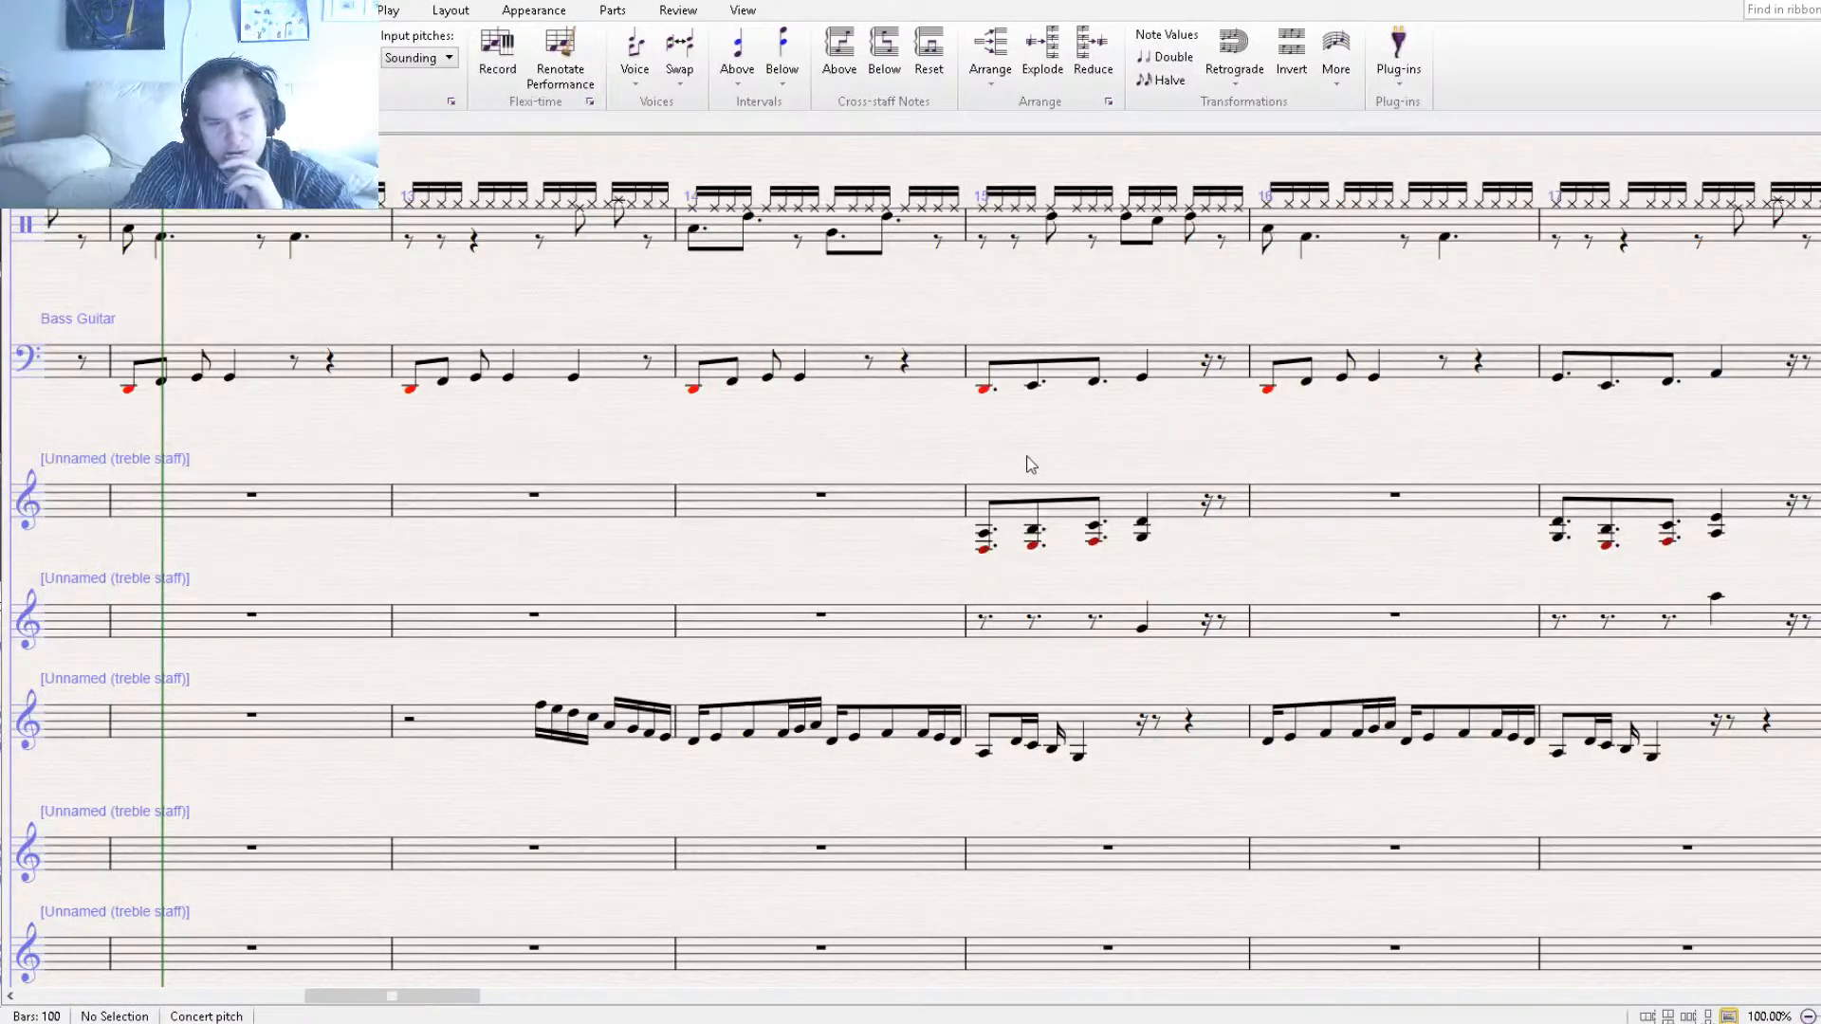
{"action": "left_click_drag", "start_coordinate": [768, 456], "coordinate": [1176, 470]}
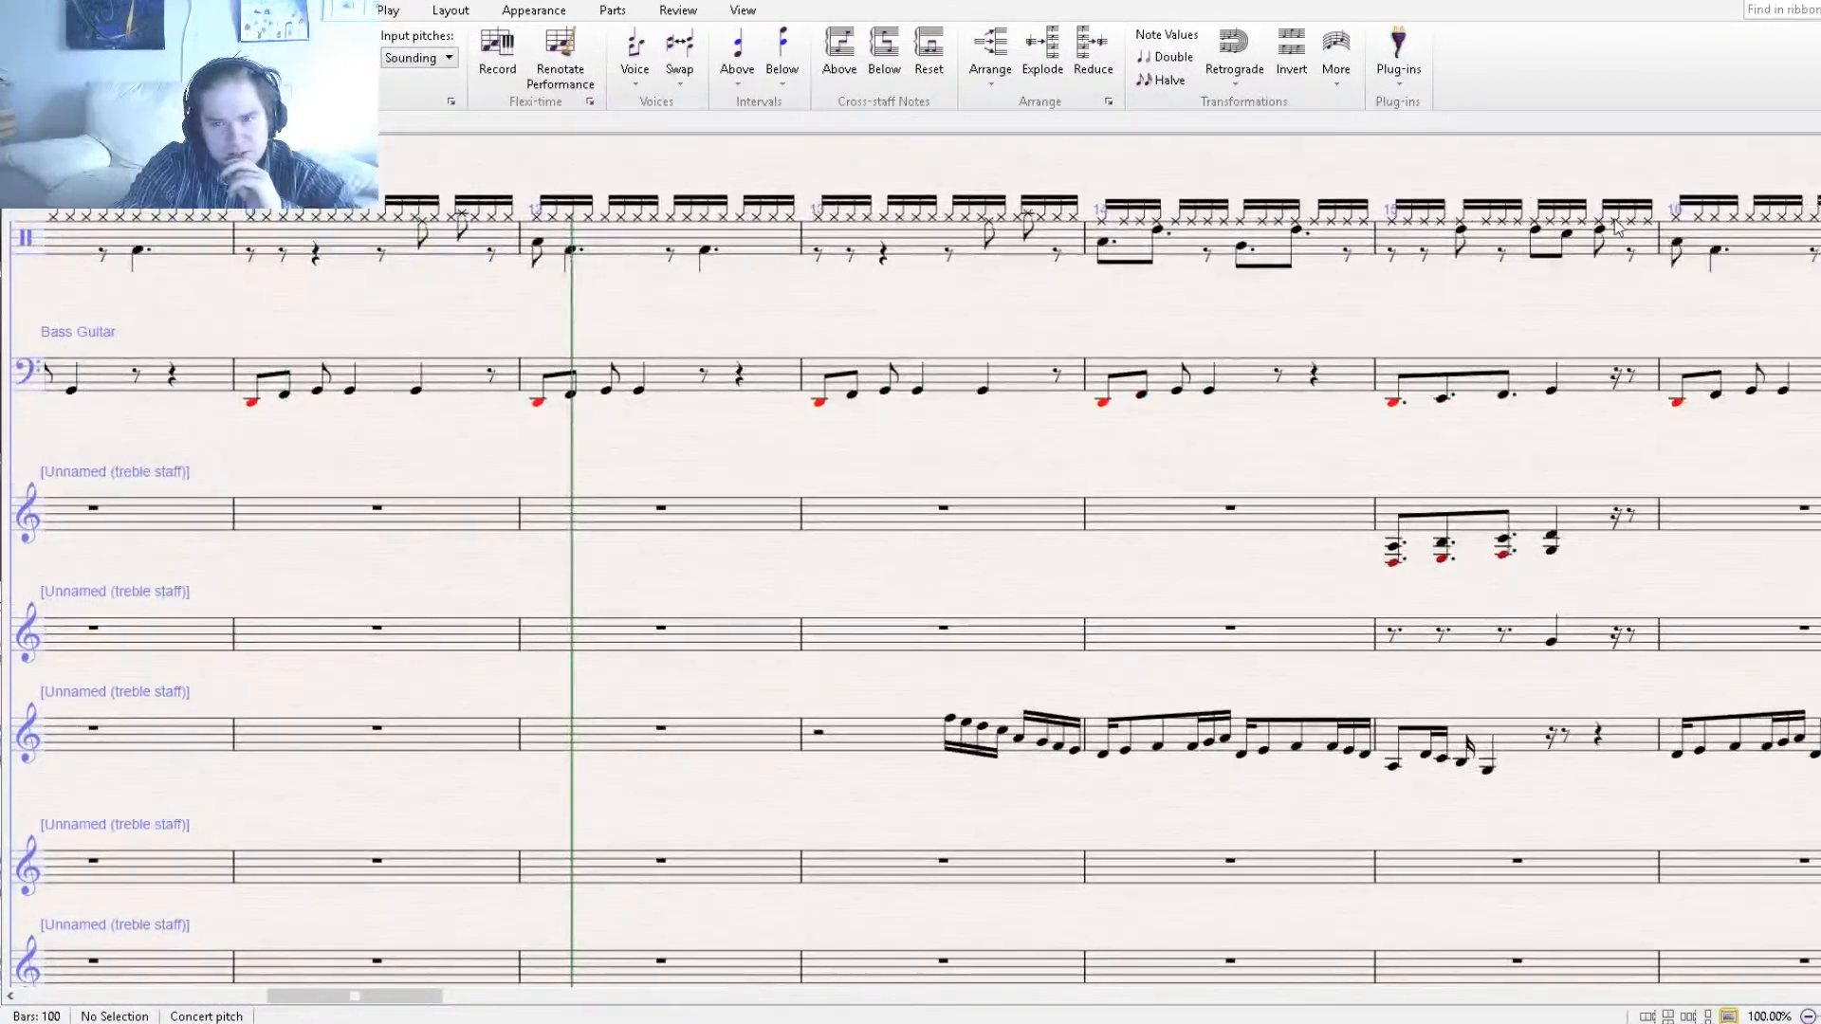
{"action": "key", "text": "bracketleft"}
{"action": "key", "text": "bracketleft"}
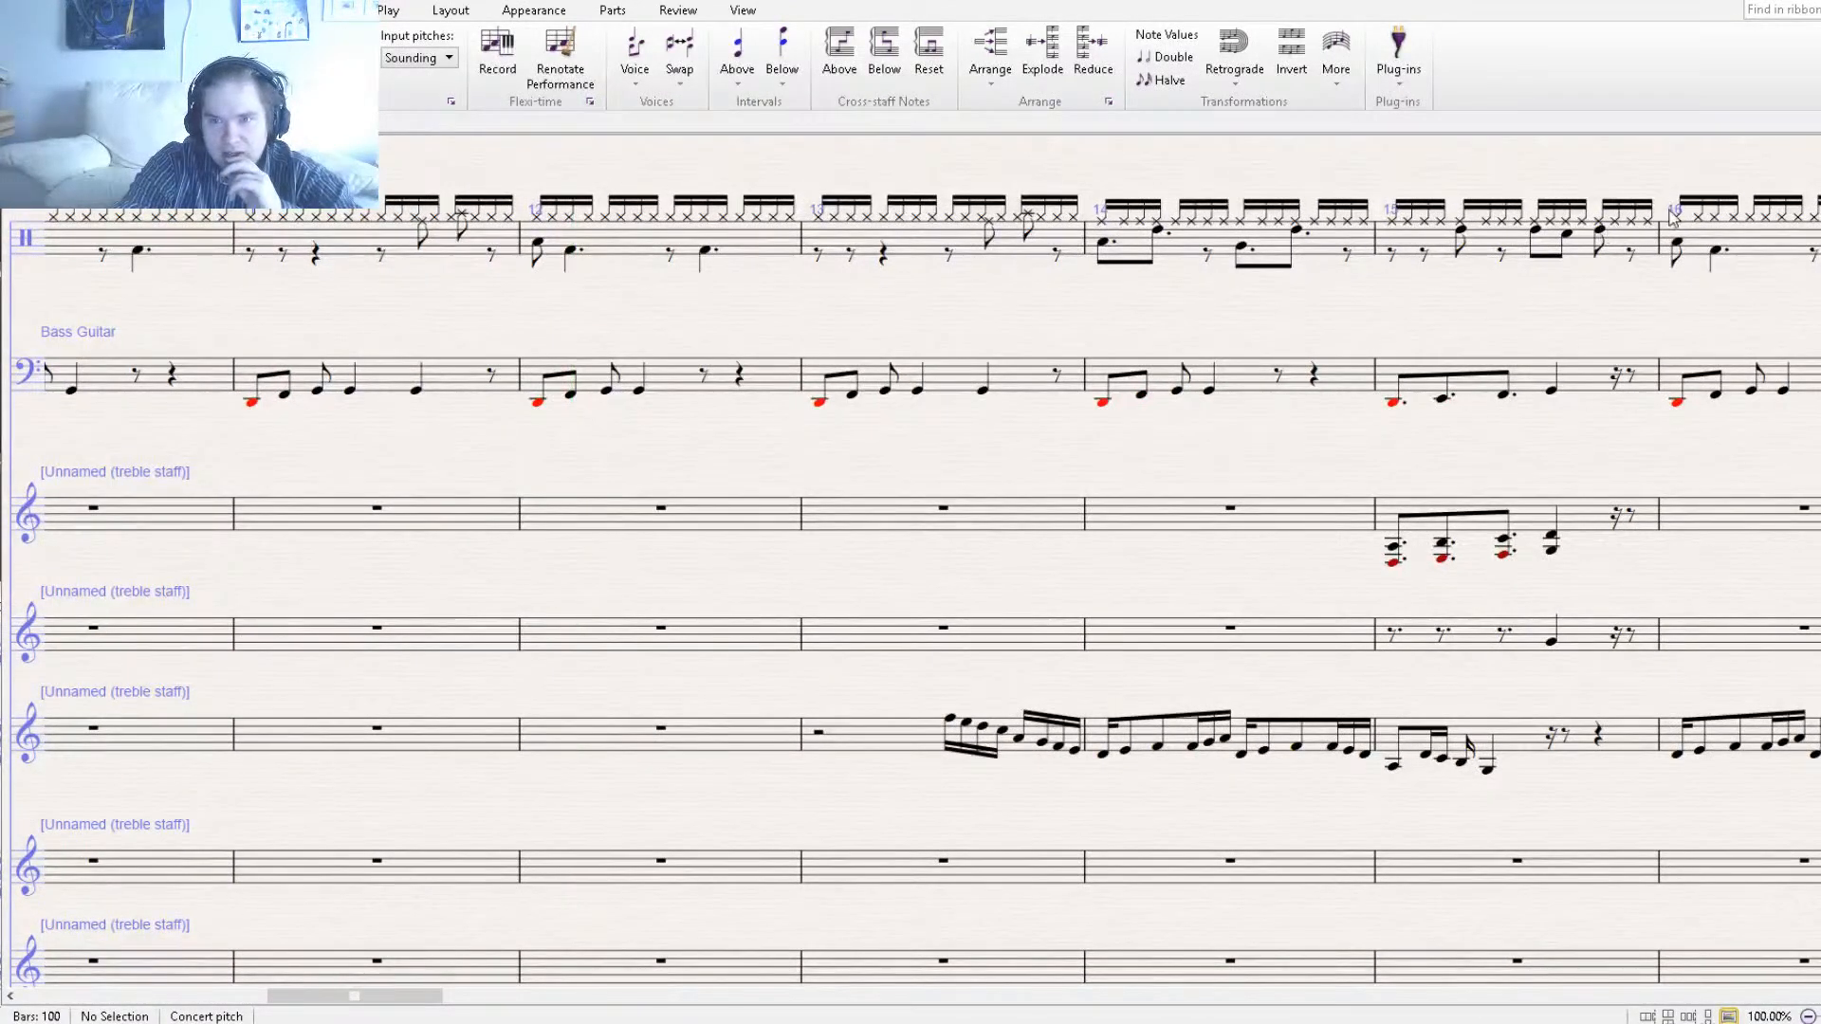
{"action": "key", "text": "space"}
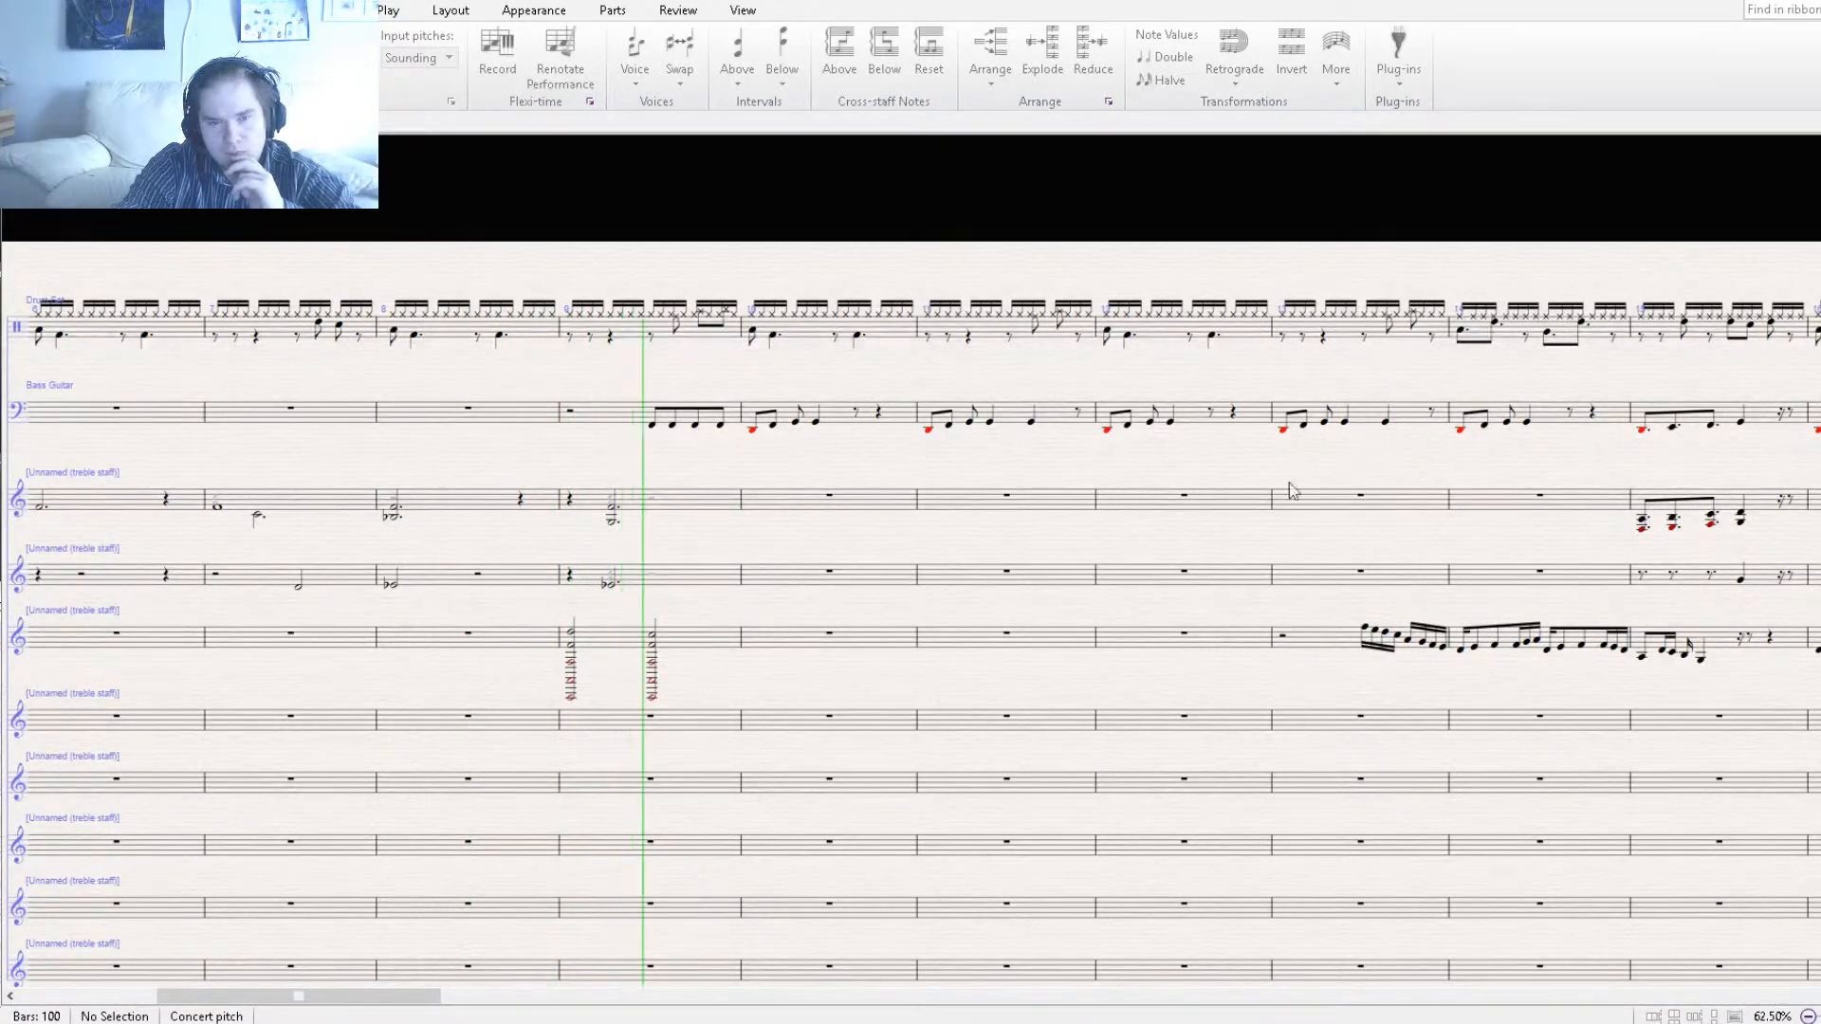
{"action": "left_click_drag", "start_coordinate": [1365, 553], "coordinate": [1171, 533]}
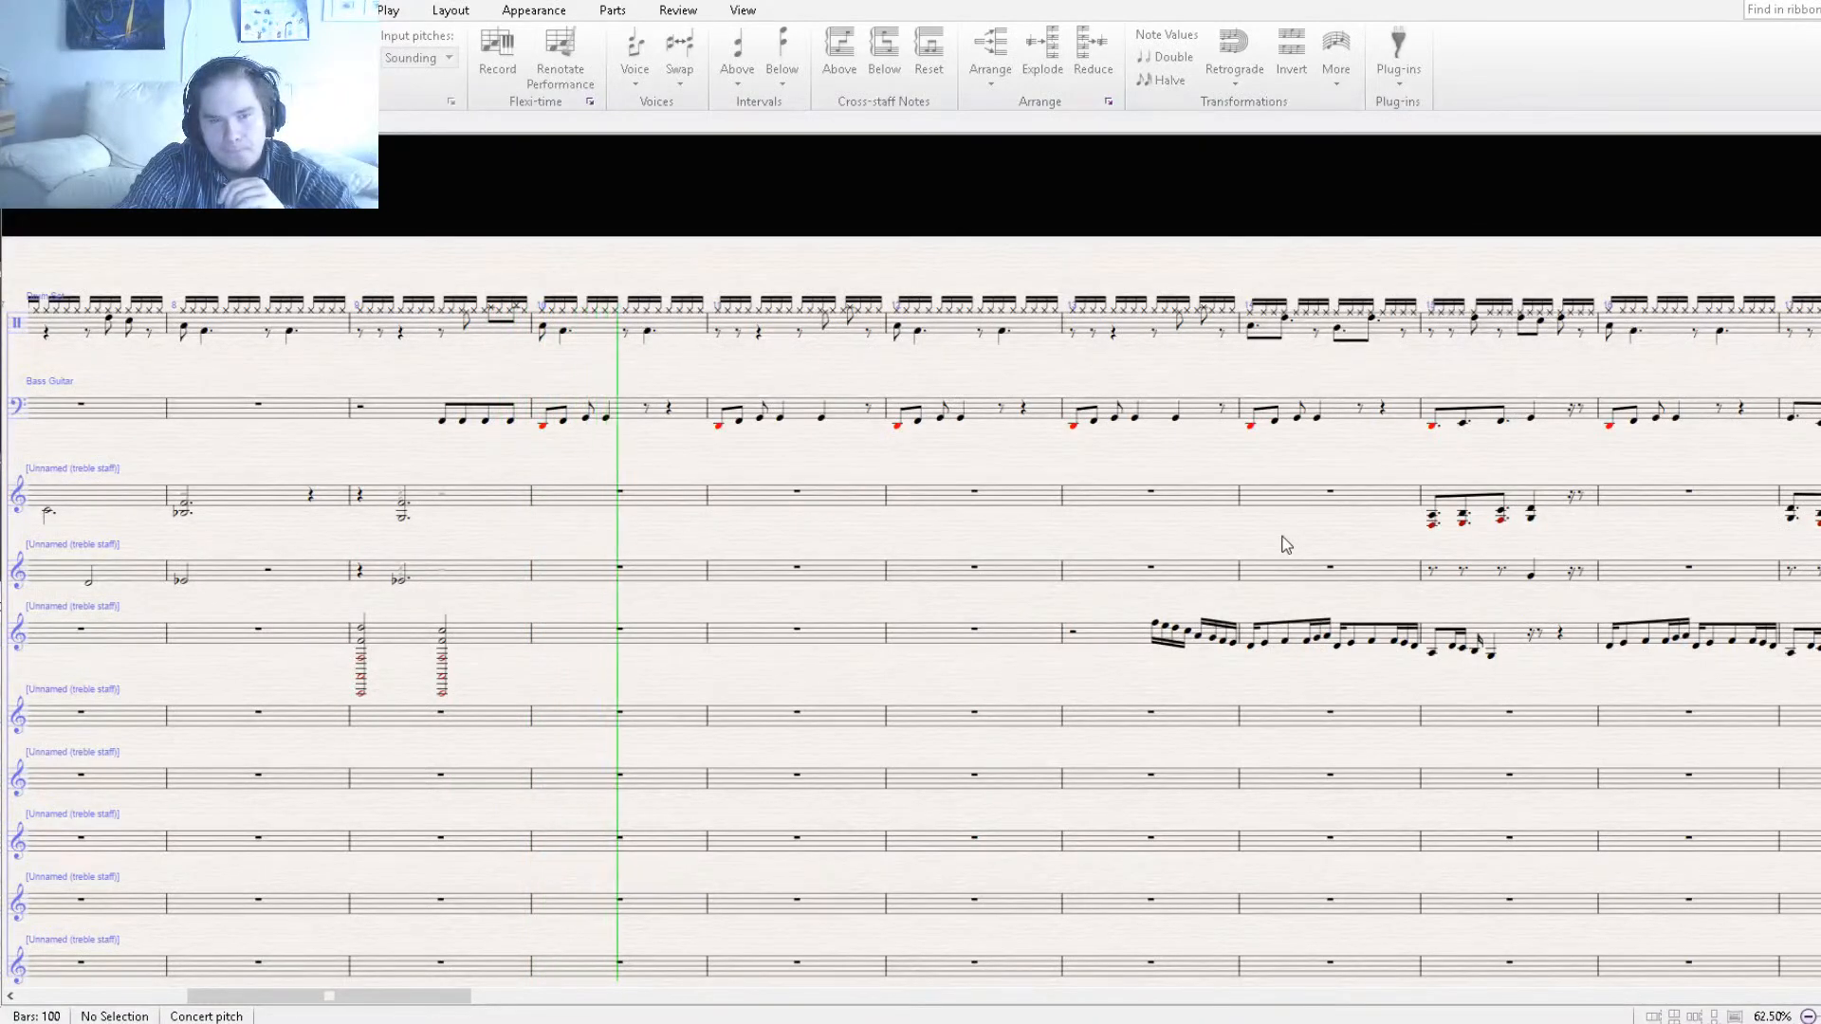
Follow the playback up to the middle of bar 15 and stop it there.
{"action": "left_click_drag", "start_coordinate": [1282, 537], "coordinate": [1099, 533]}
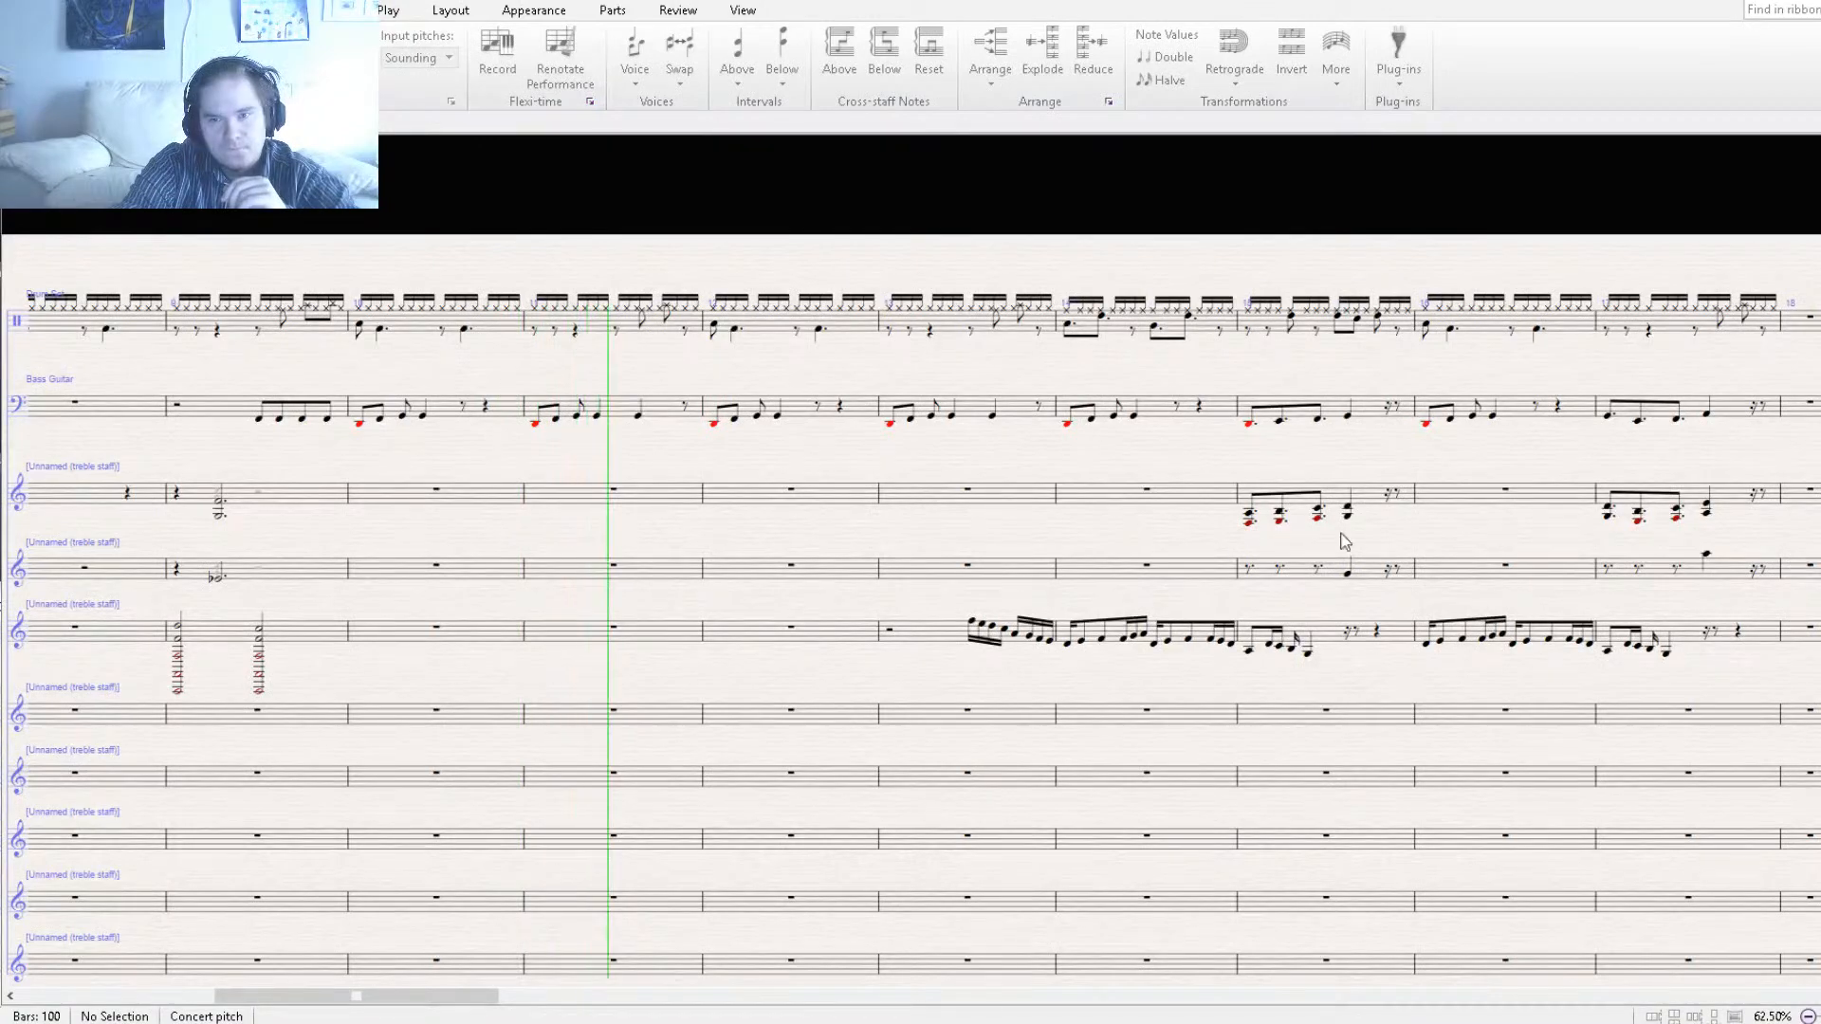
{"action": "left_click_drag", "start_coordinate": [1398, 532], "coordinate": [1198, 534]}
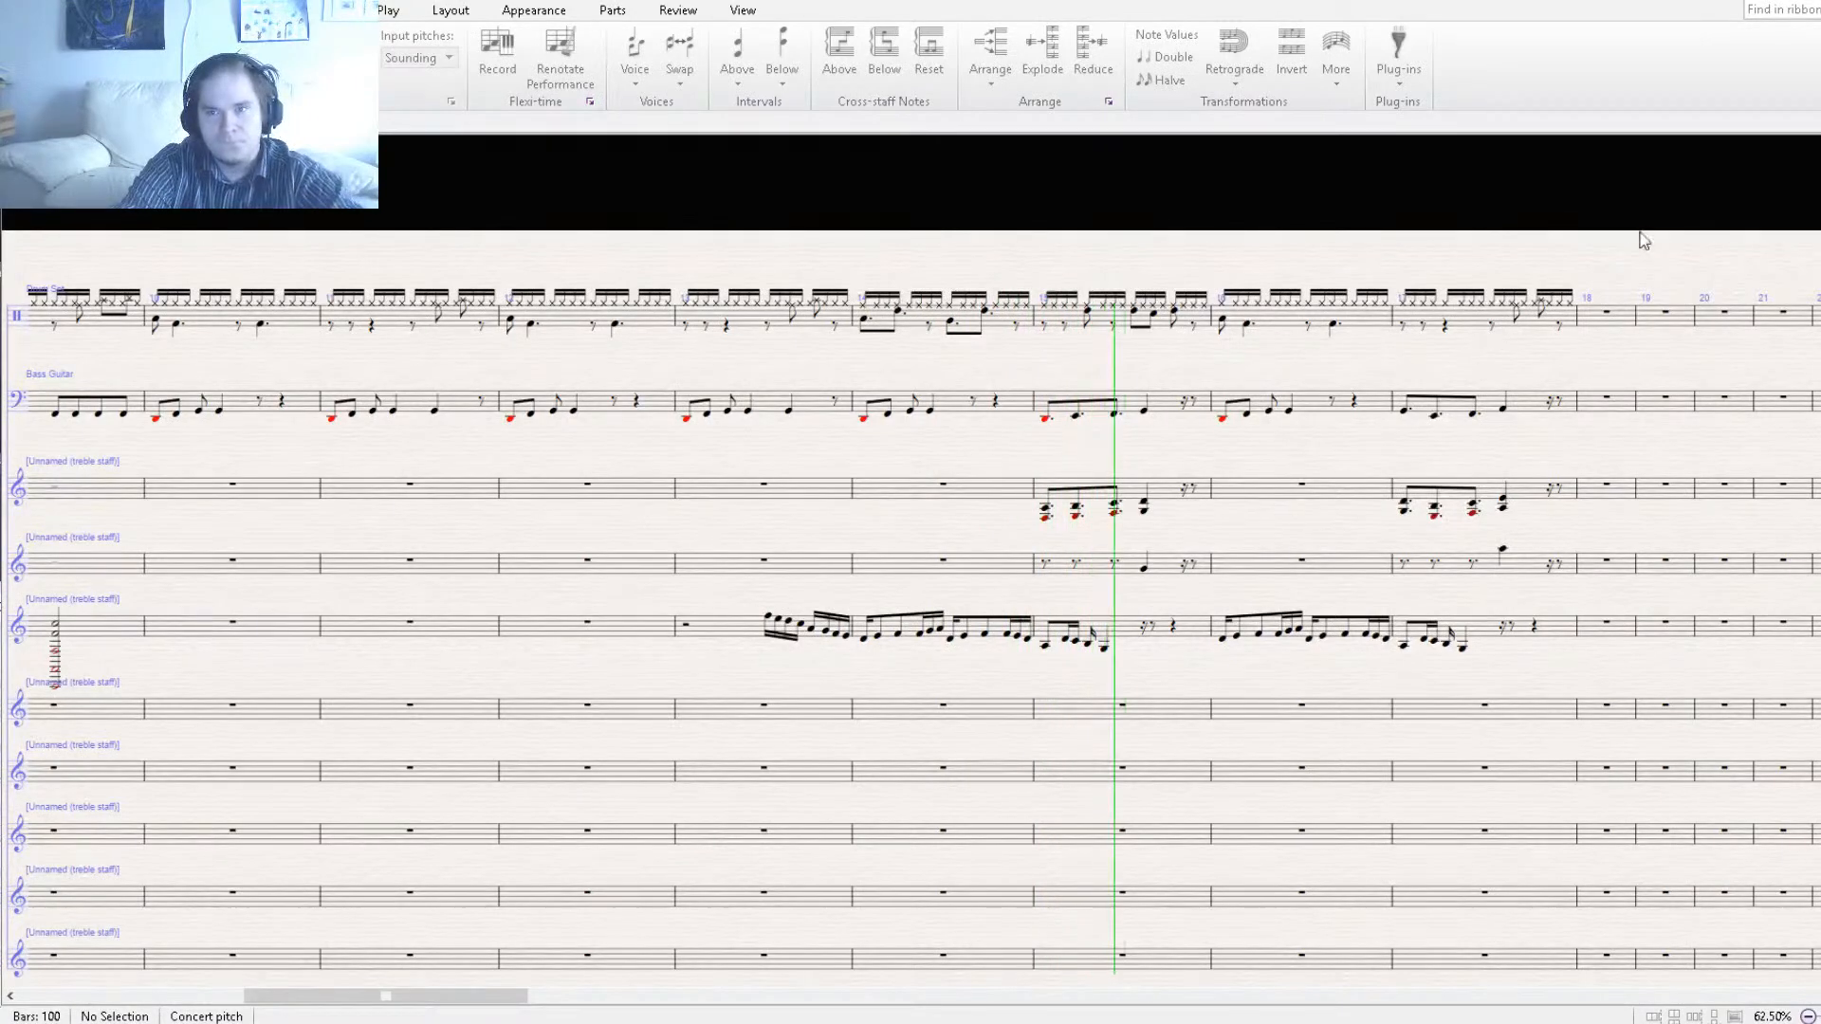
{"action": "key", "text": "space"}
Repeat the Drum Set pattern from bars 14 and 15 over bars 16 and 17.
{"action": "left_click_drag", "start_coordinate": [1202, 267], "coordinate": [882, 446]}
{"action": "left_click", "coordinate": [858, 350]}
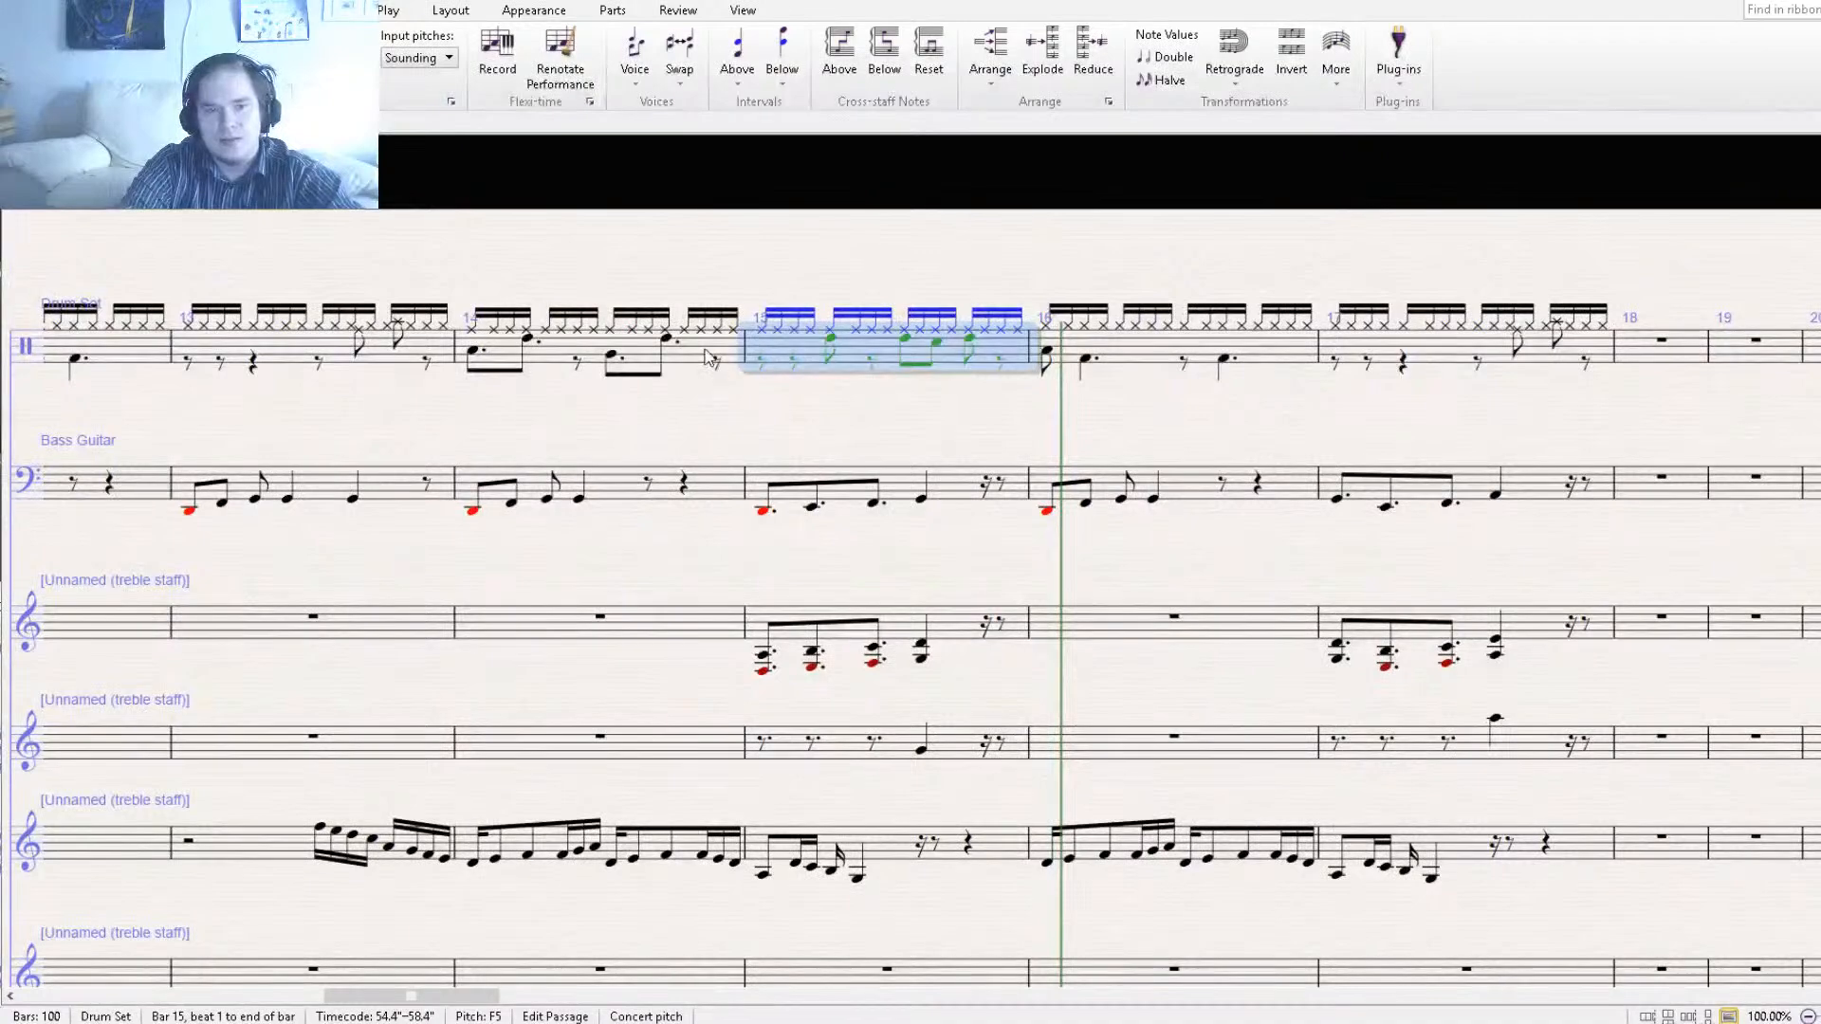
{"action": "key", "text": "ctrl+shift+Left"}
{"action": "key", "text": "r"}
{"action": "left_click_drag", "start_coordinate": [1134, 407], "coordinate": [927, 253]}
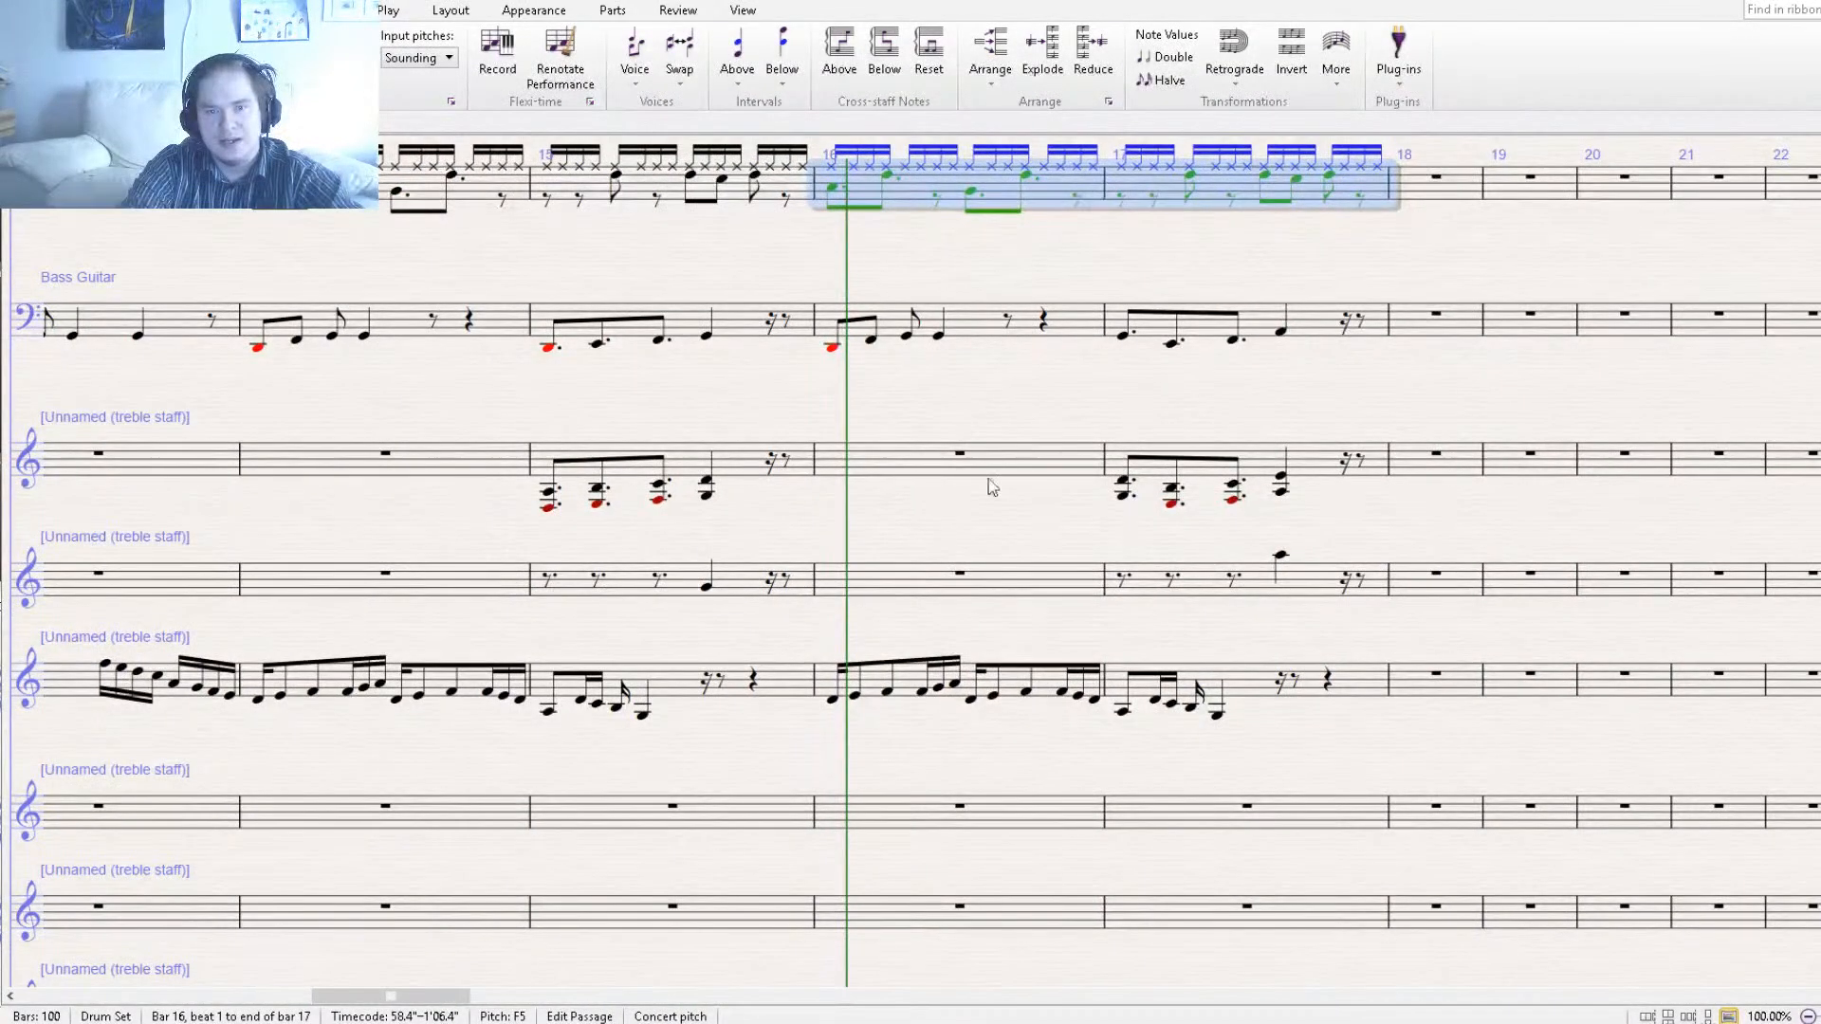
{"action": "key", "text": "Escape"}
Check the mixer channel of the fourth unnamed treble staff and close the mixer.
{"action": "left_click", "coordinate": [742, 10]}
{"action": "left_click", "coordinate": [1420, 82]}
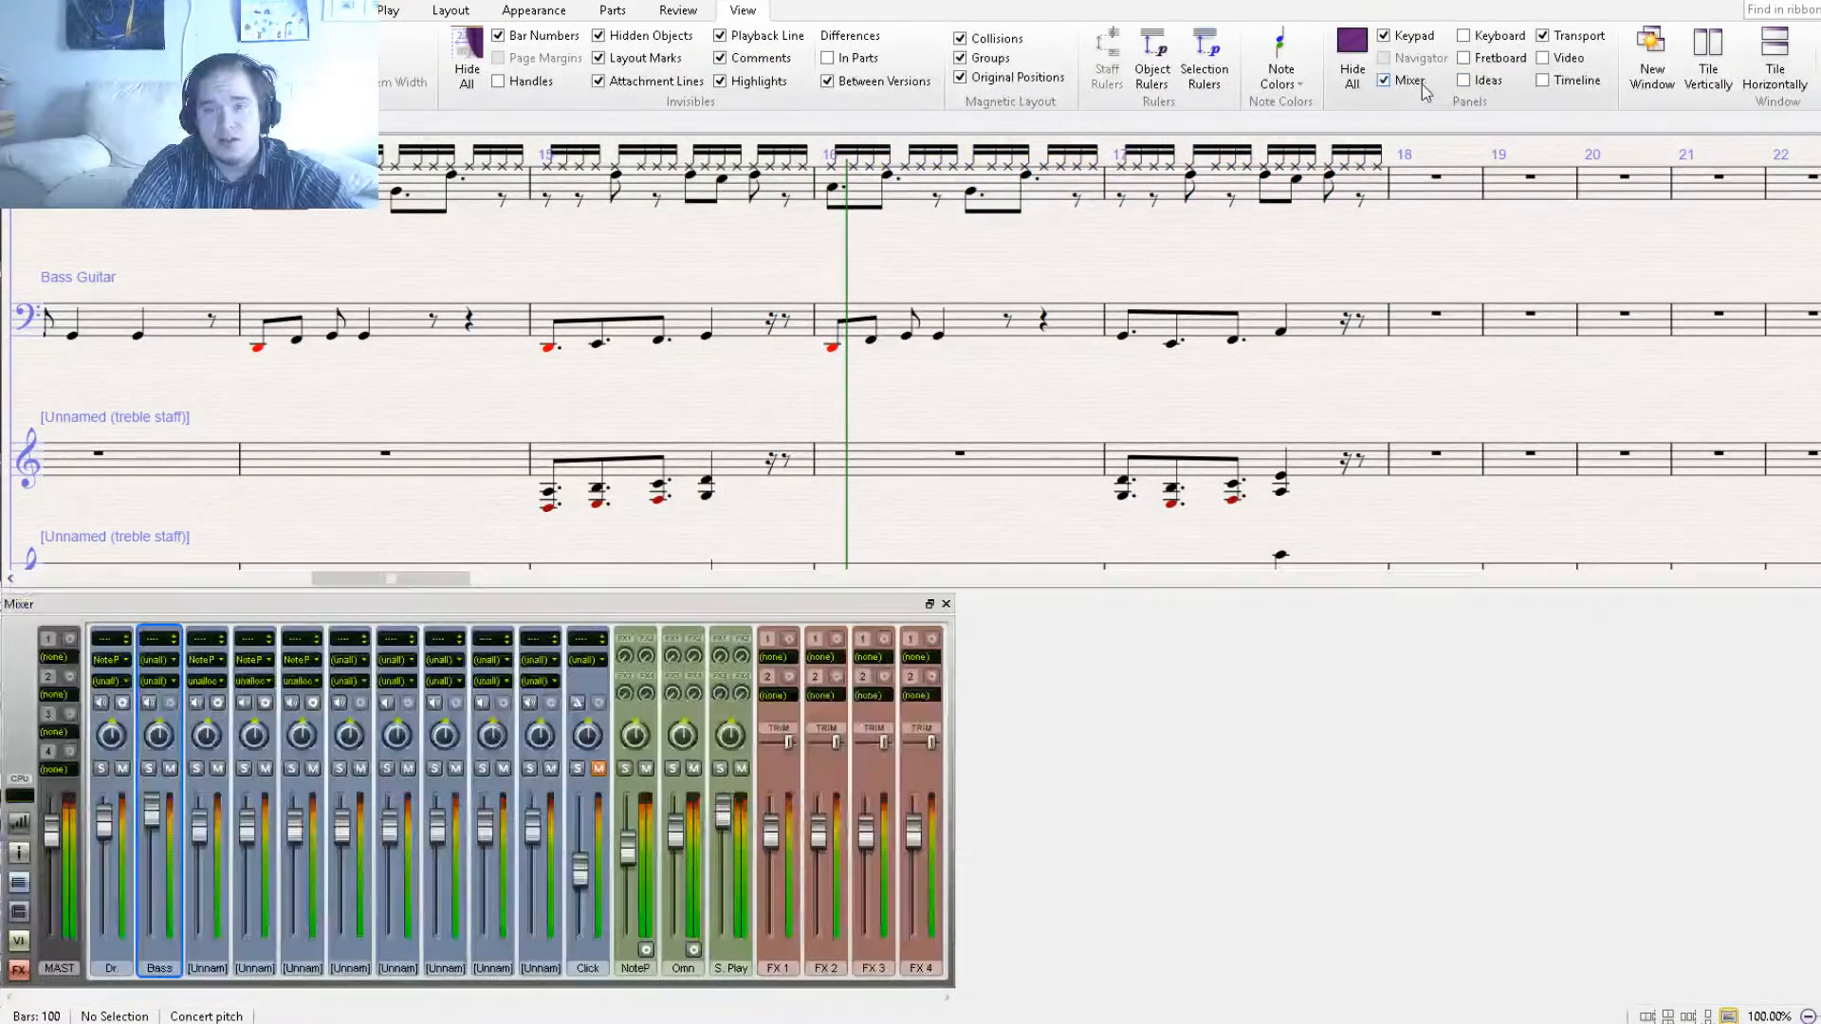
{"action": "left_click", "coordinate": [367, 693]}
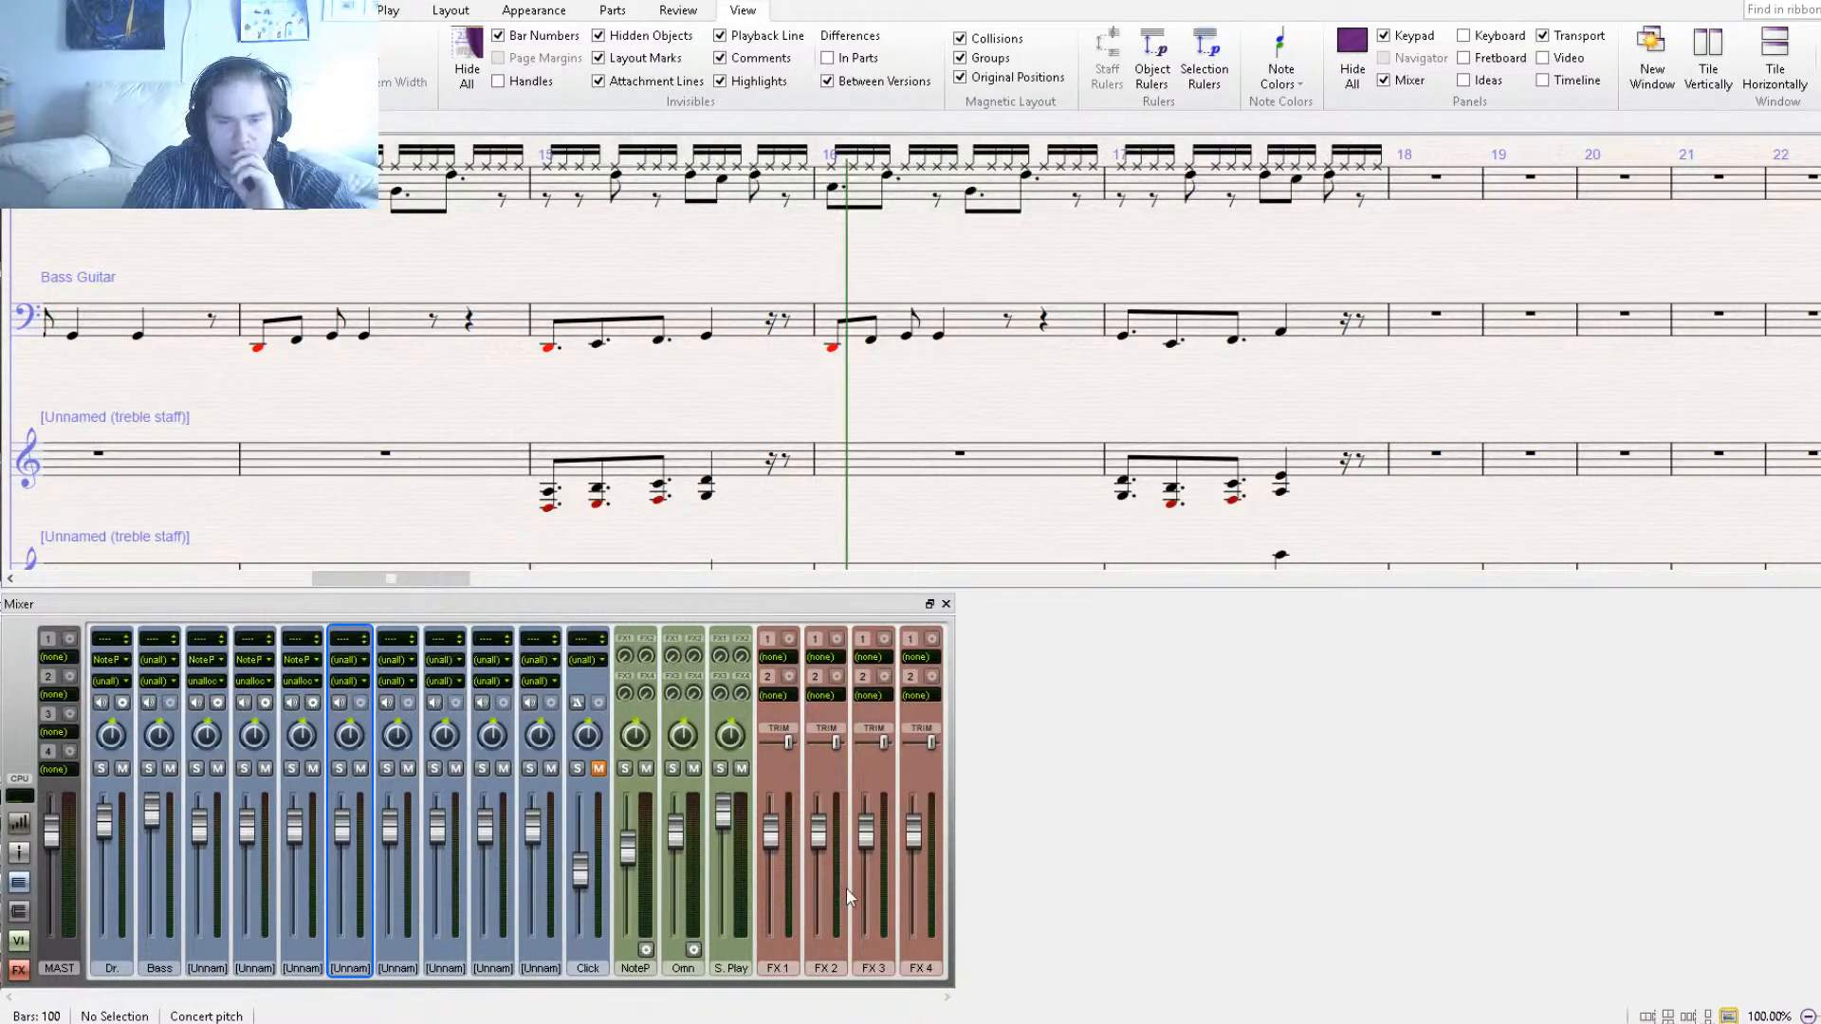
{"action": "left_click", "coordinate": [946, 604]}
Copy bars 16 and 17 of the Bass Guitar onto the fourth treble staff.
{"action": "scroll", "coordinate": [1034, 584], "scroll_direction": "down", "scroll_amount": 2}
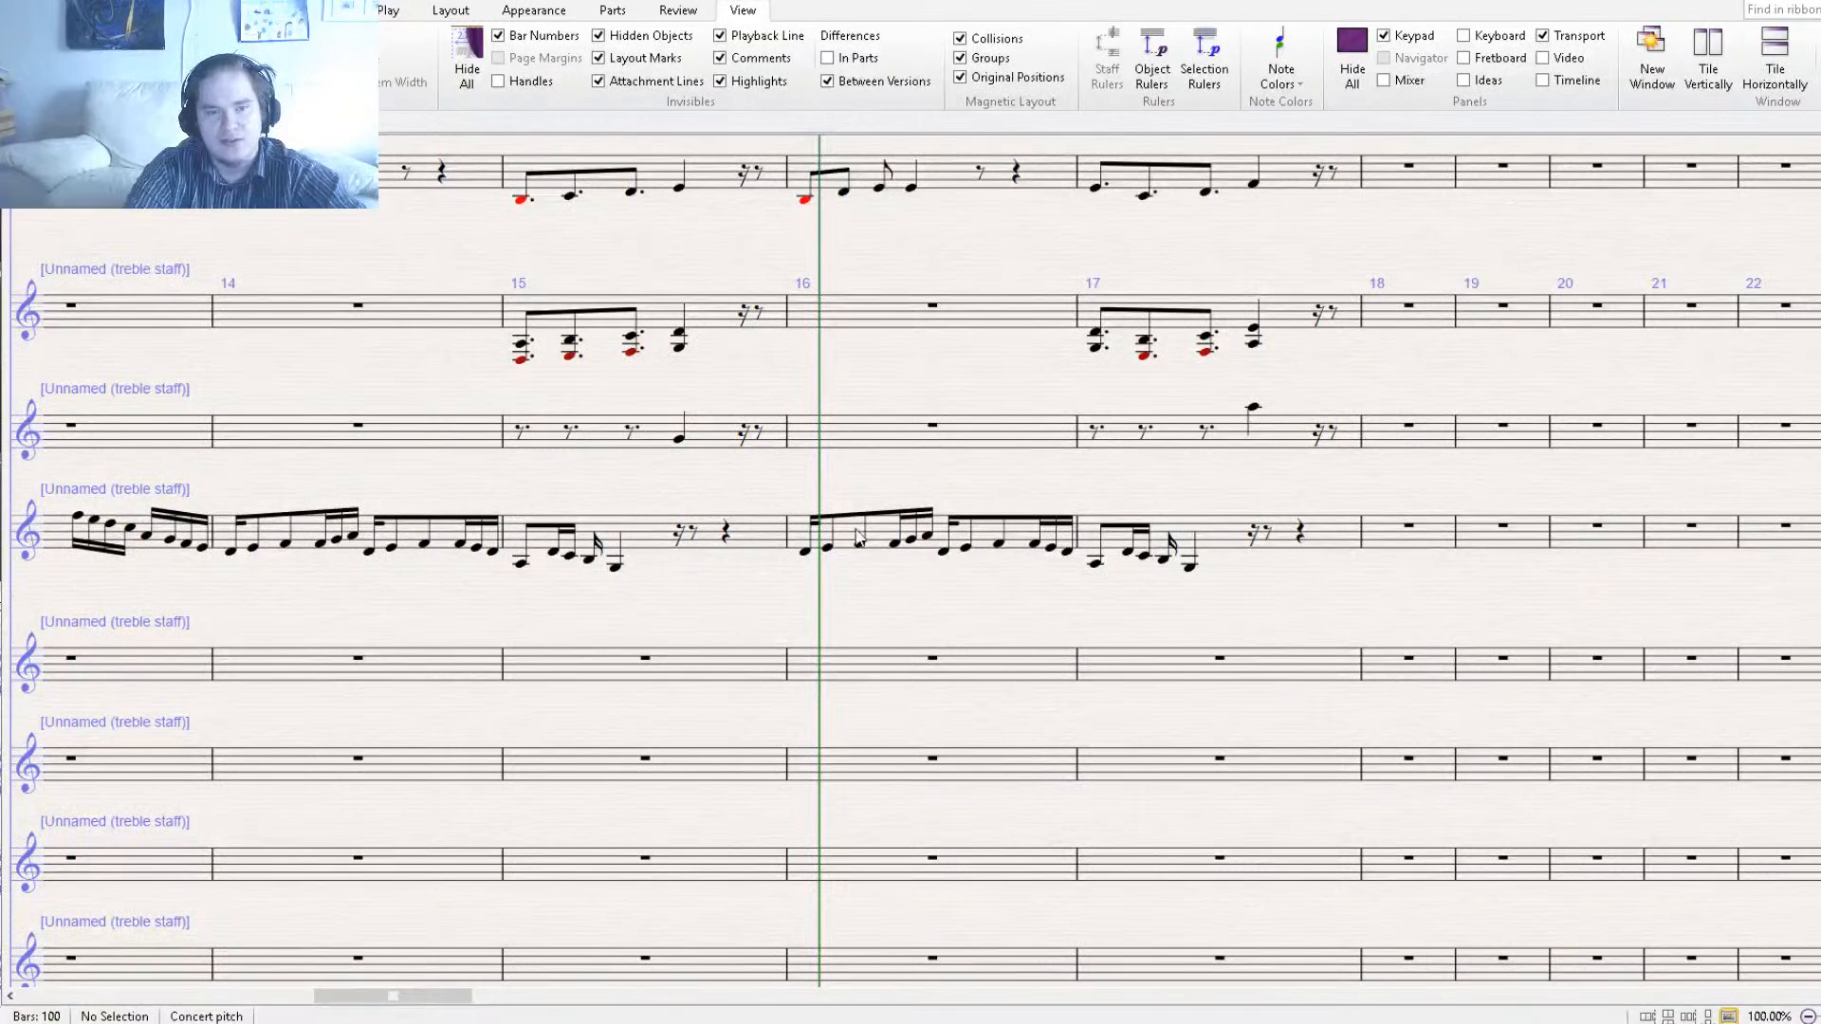
{"action": "scroll", "coordinate": [975, 207], "scroll_direction": "up", "scroll_amount": 1}
{"action": "left_click", "coordinate": [959, 276]}
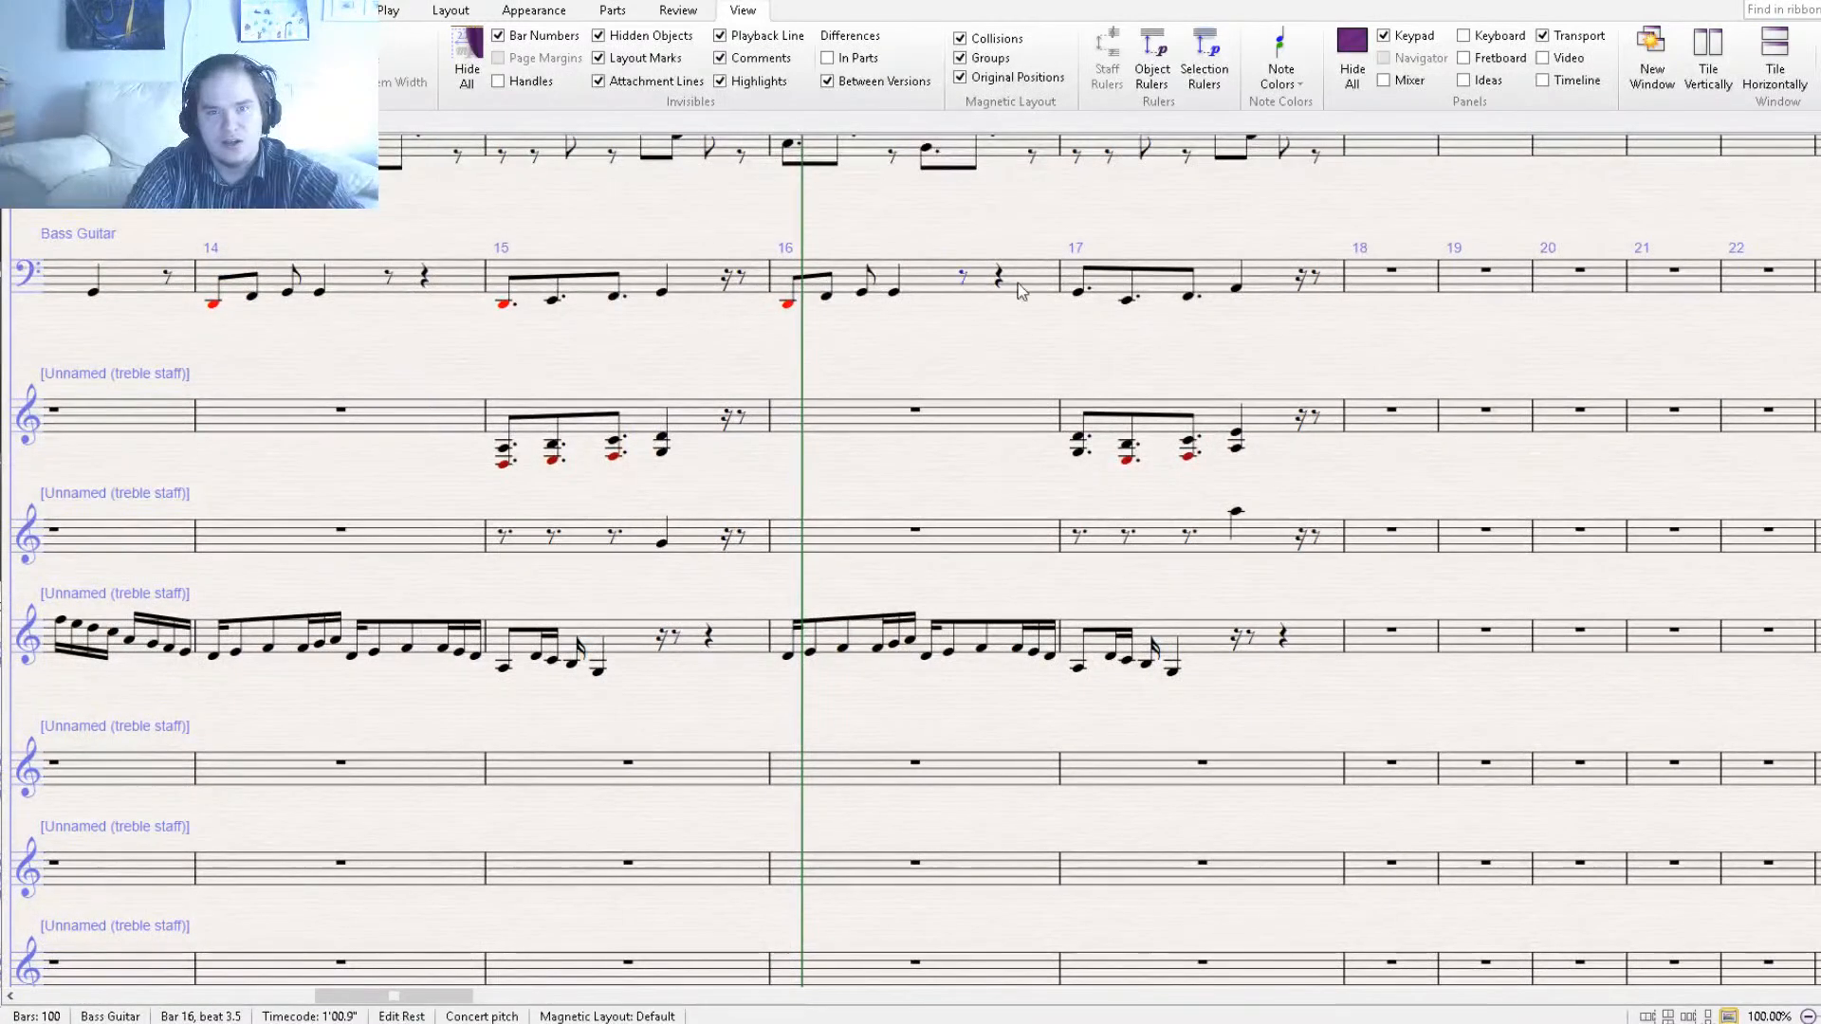
{"action": "left_click", "coordinate": [959, 276]}
{"action": "scroll", "coordinate": [996, 382], "scroll_direction": "up", "scroll_amount": 1}
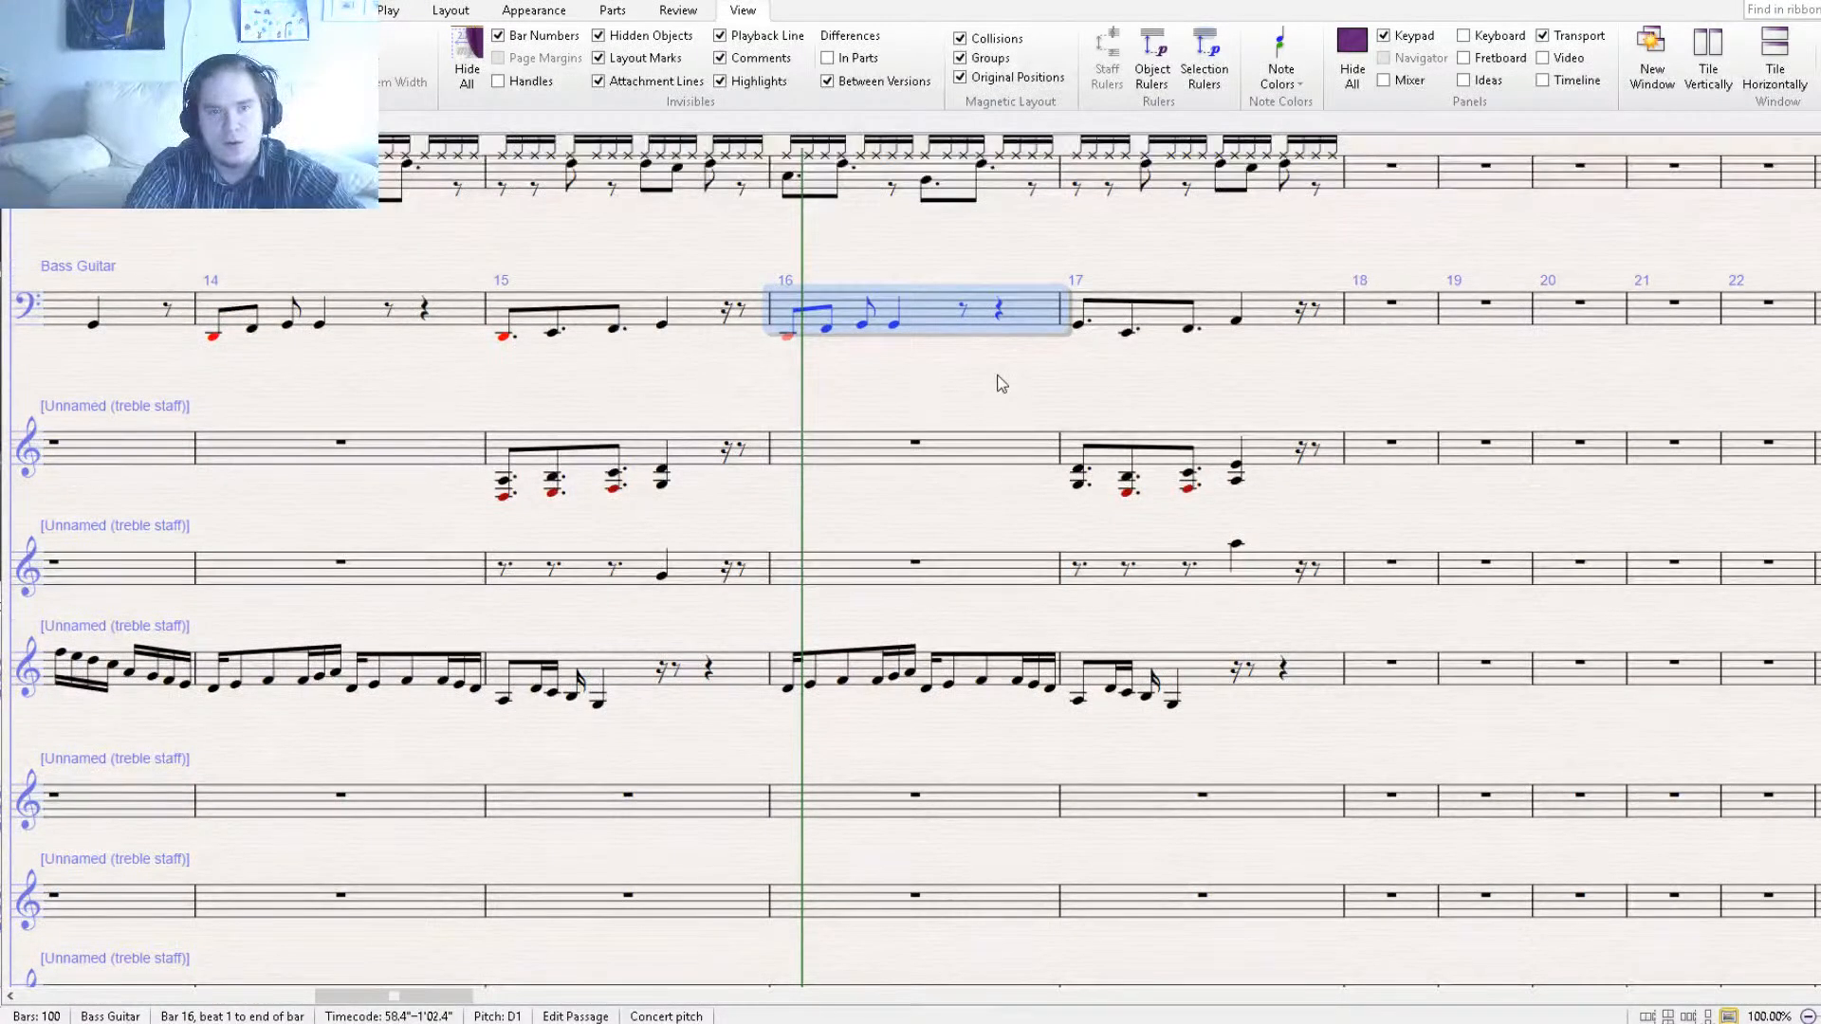
{"action": "left_click", "coordinate": [1159, 358], "text": "shift"}
{"action": "scroll", "coordinate": [1008, 396], "scroll_direction": "down", "scroll_amount": 3}
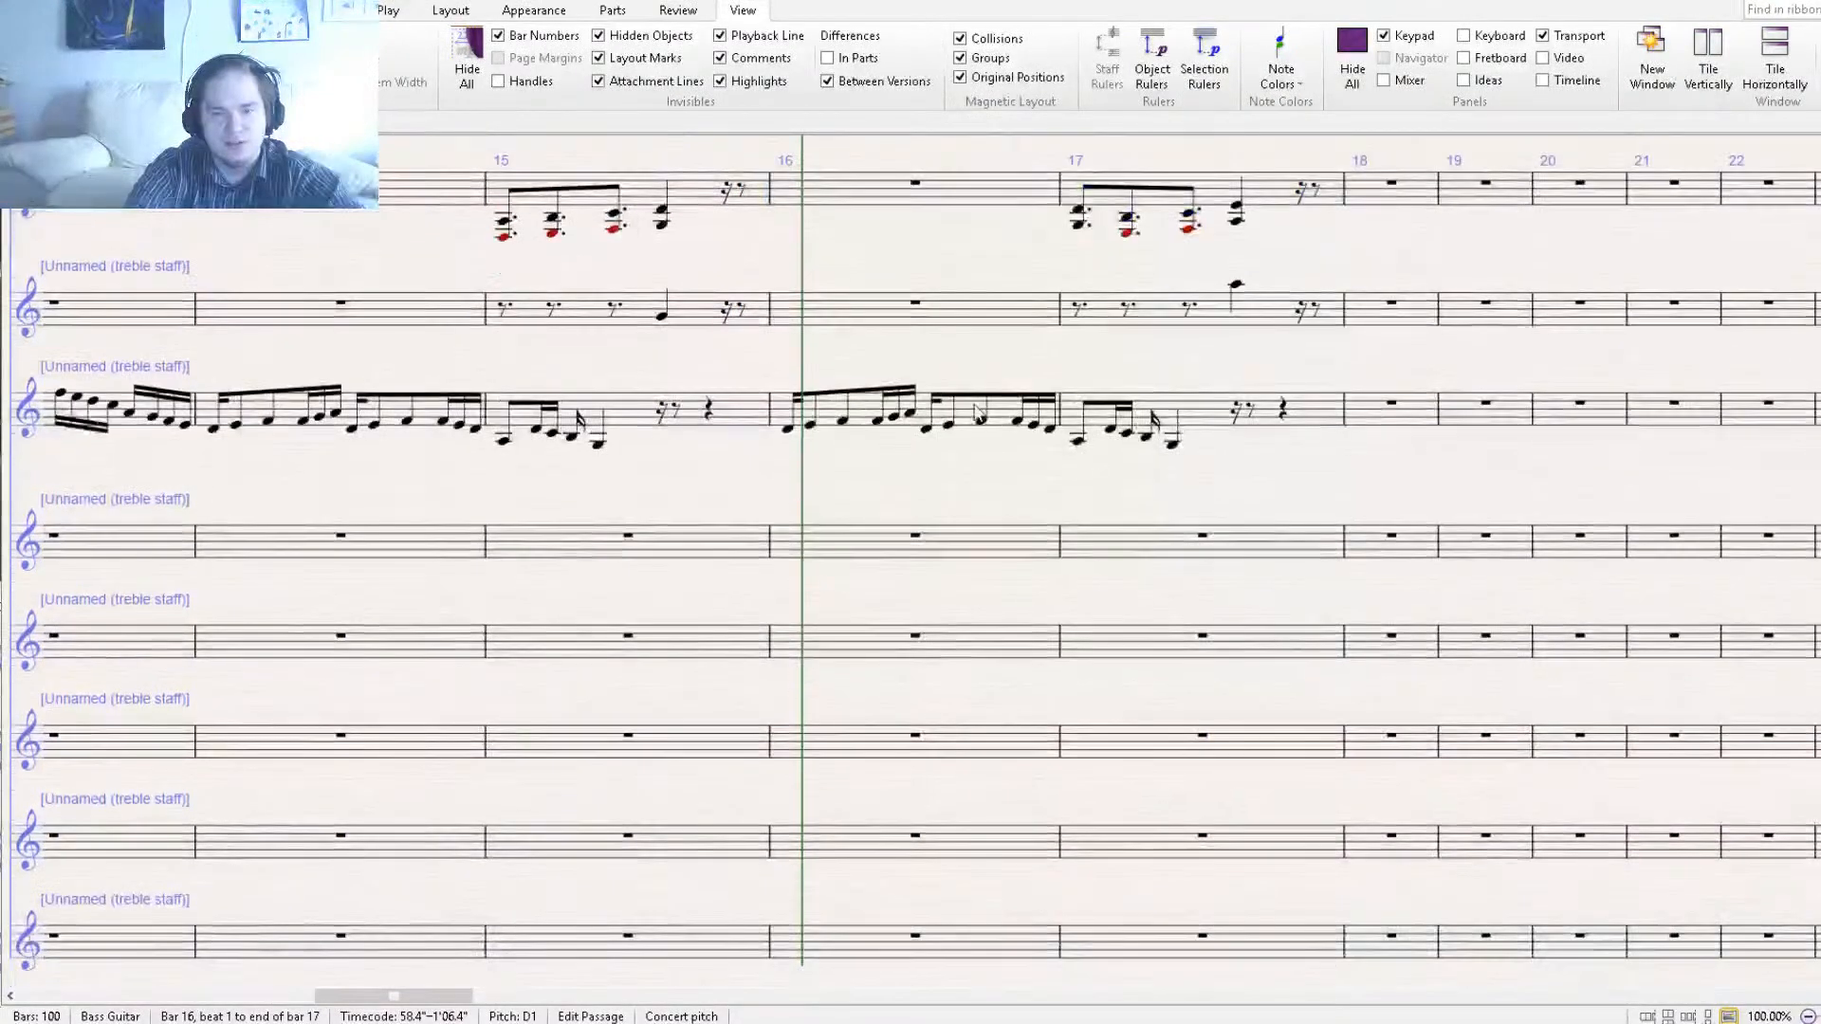
{"action": "left_click", "coordinate": [839, 548], "text": "alt"}
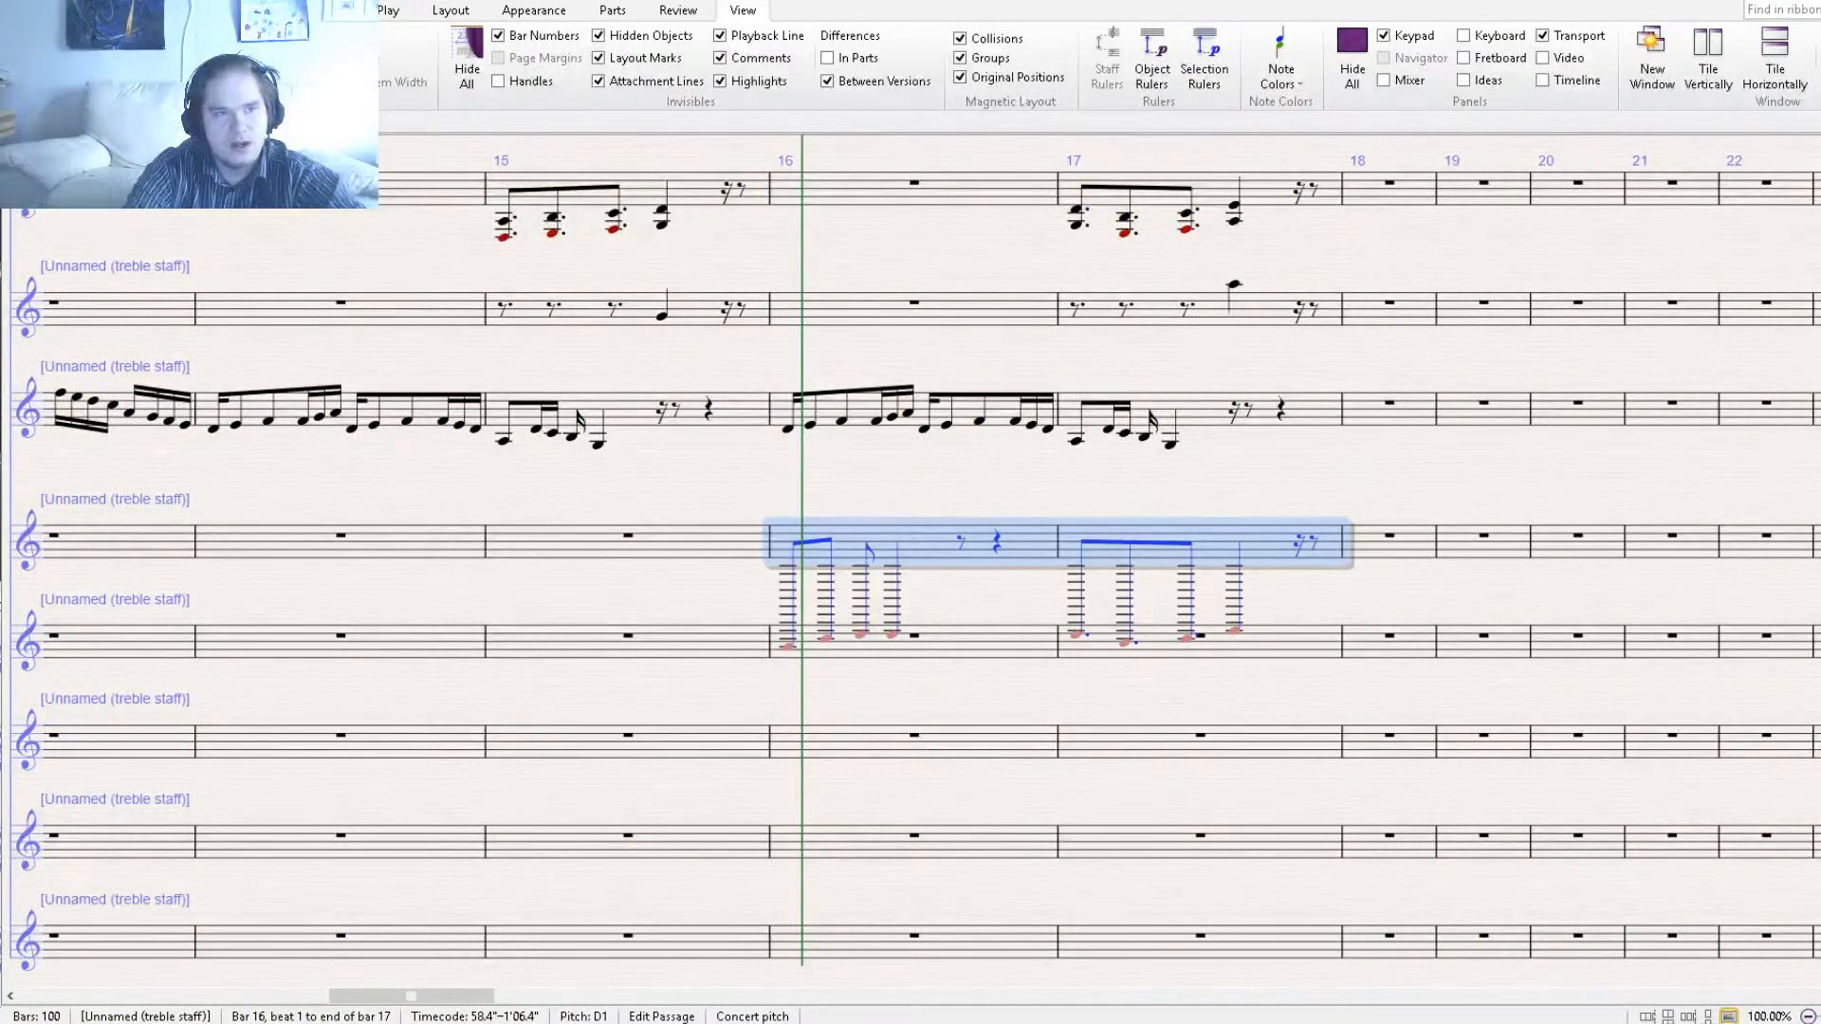
Raise the copied passage in bars 16 and 17 by one octave and audition its bar 16 notes.
{"action": "left_click", "coordinate": [171, 11]}
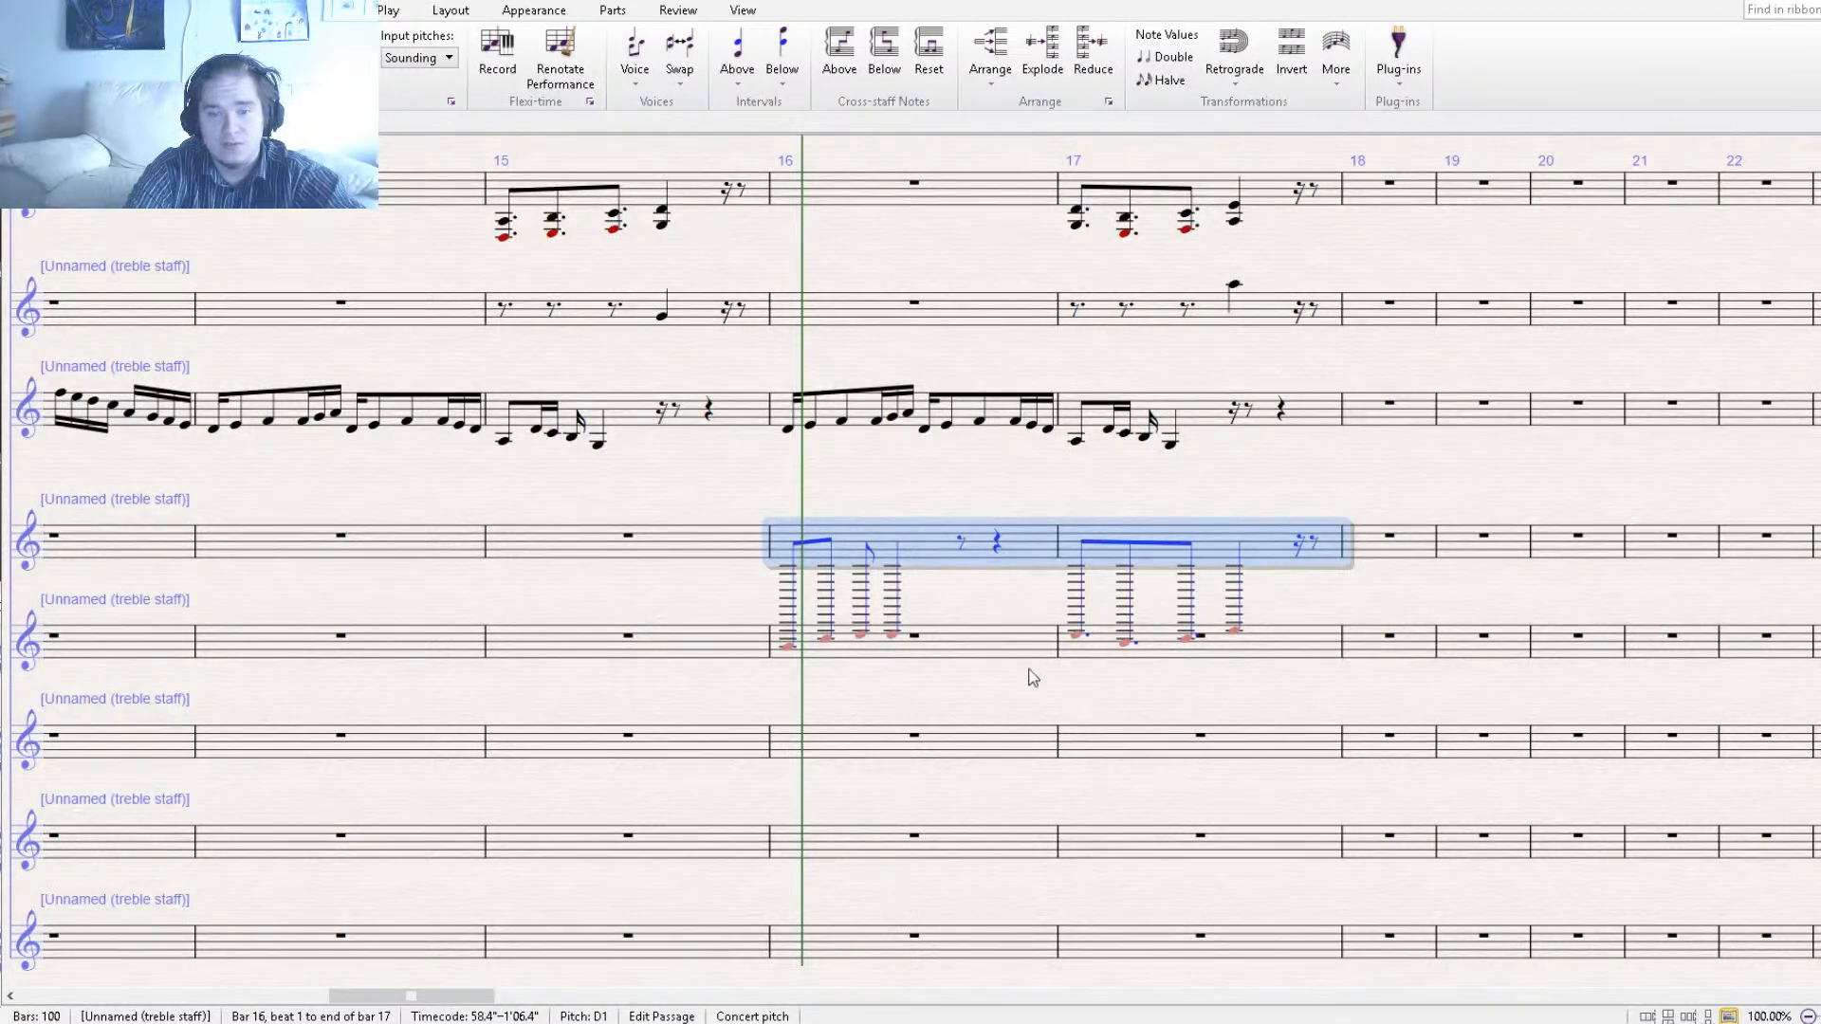
{"action": "key", "text": "ctrl+Up"}
{"action": "left_click", "coordinate": [789, 622]}
{"action": "left_click", "coordinate": [823, 612]}
{"action": "left_click", "coordinate": [860, 609]}
{"action": "left_click", "coordinate": [894, 607]}
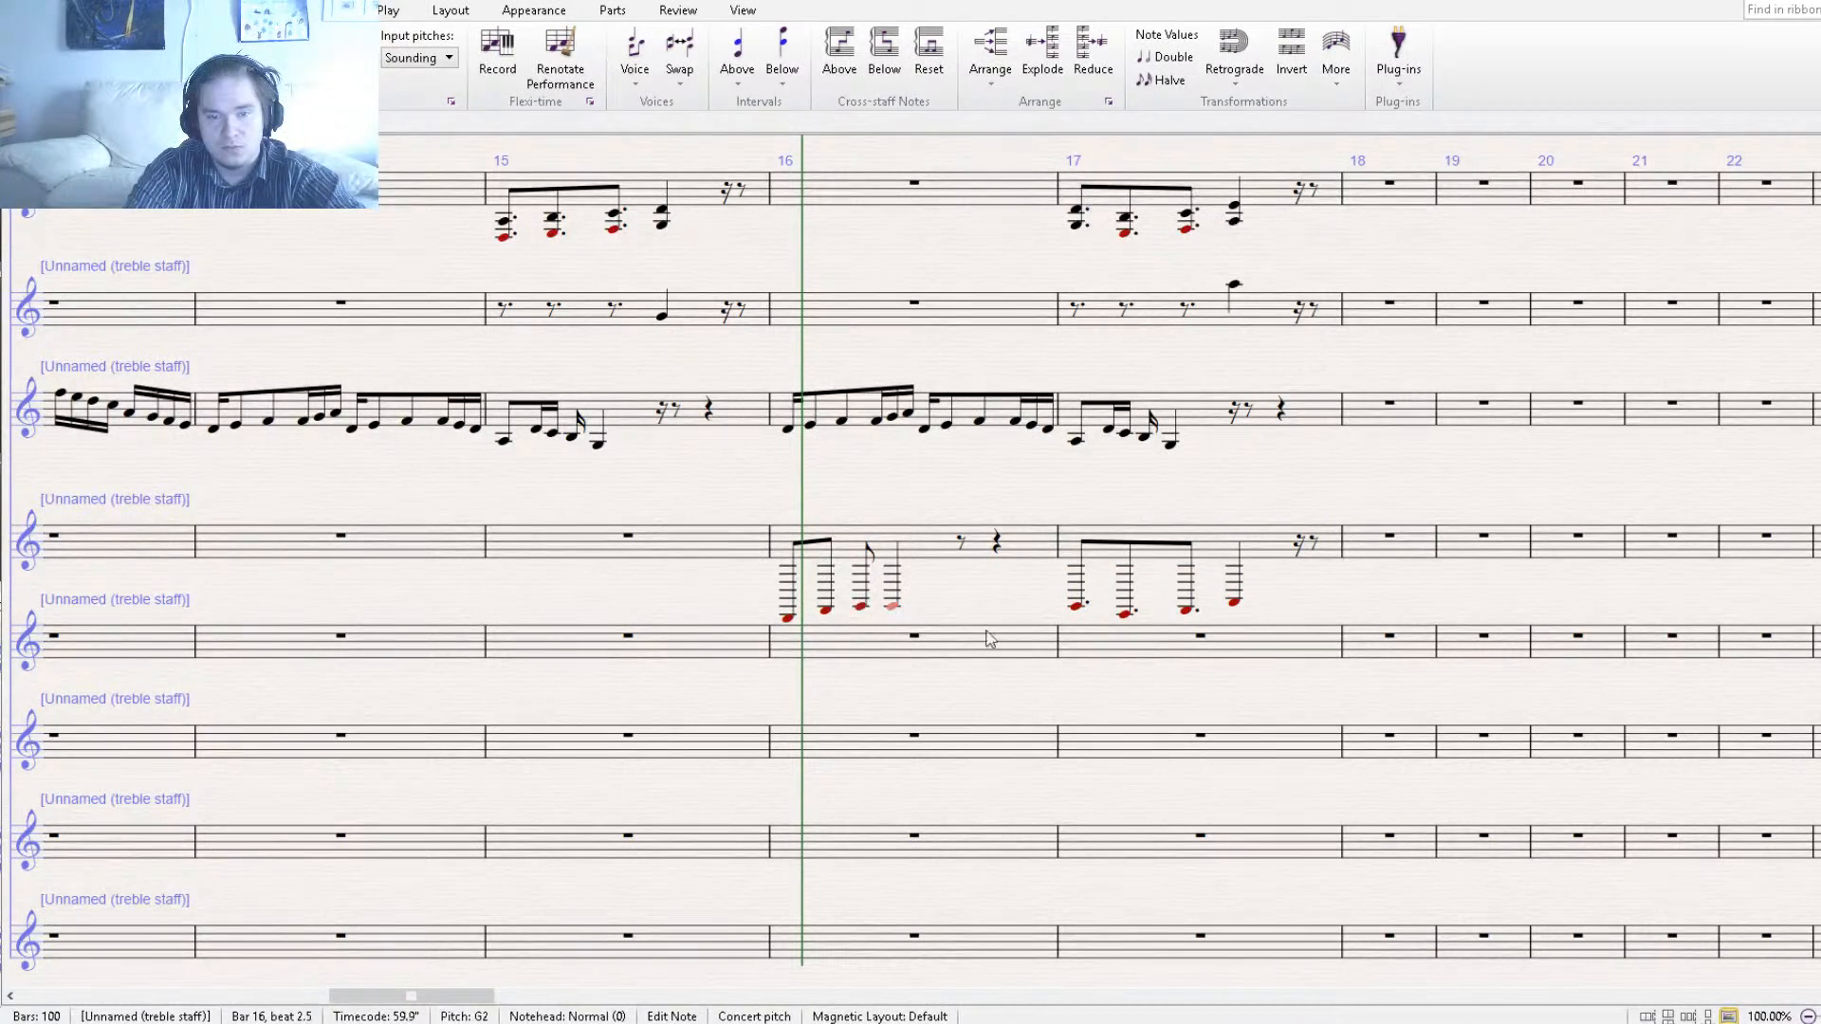
Change the four bar 17 notes of the fourth treble staff to C3, A2, C3 and D3.
{"action": "left_click", "coordinate": [1077, 602]}
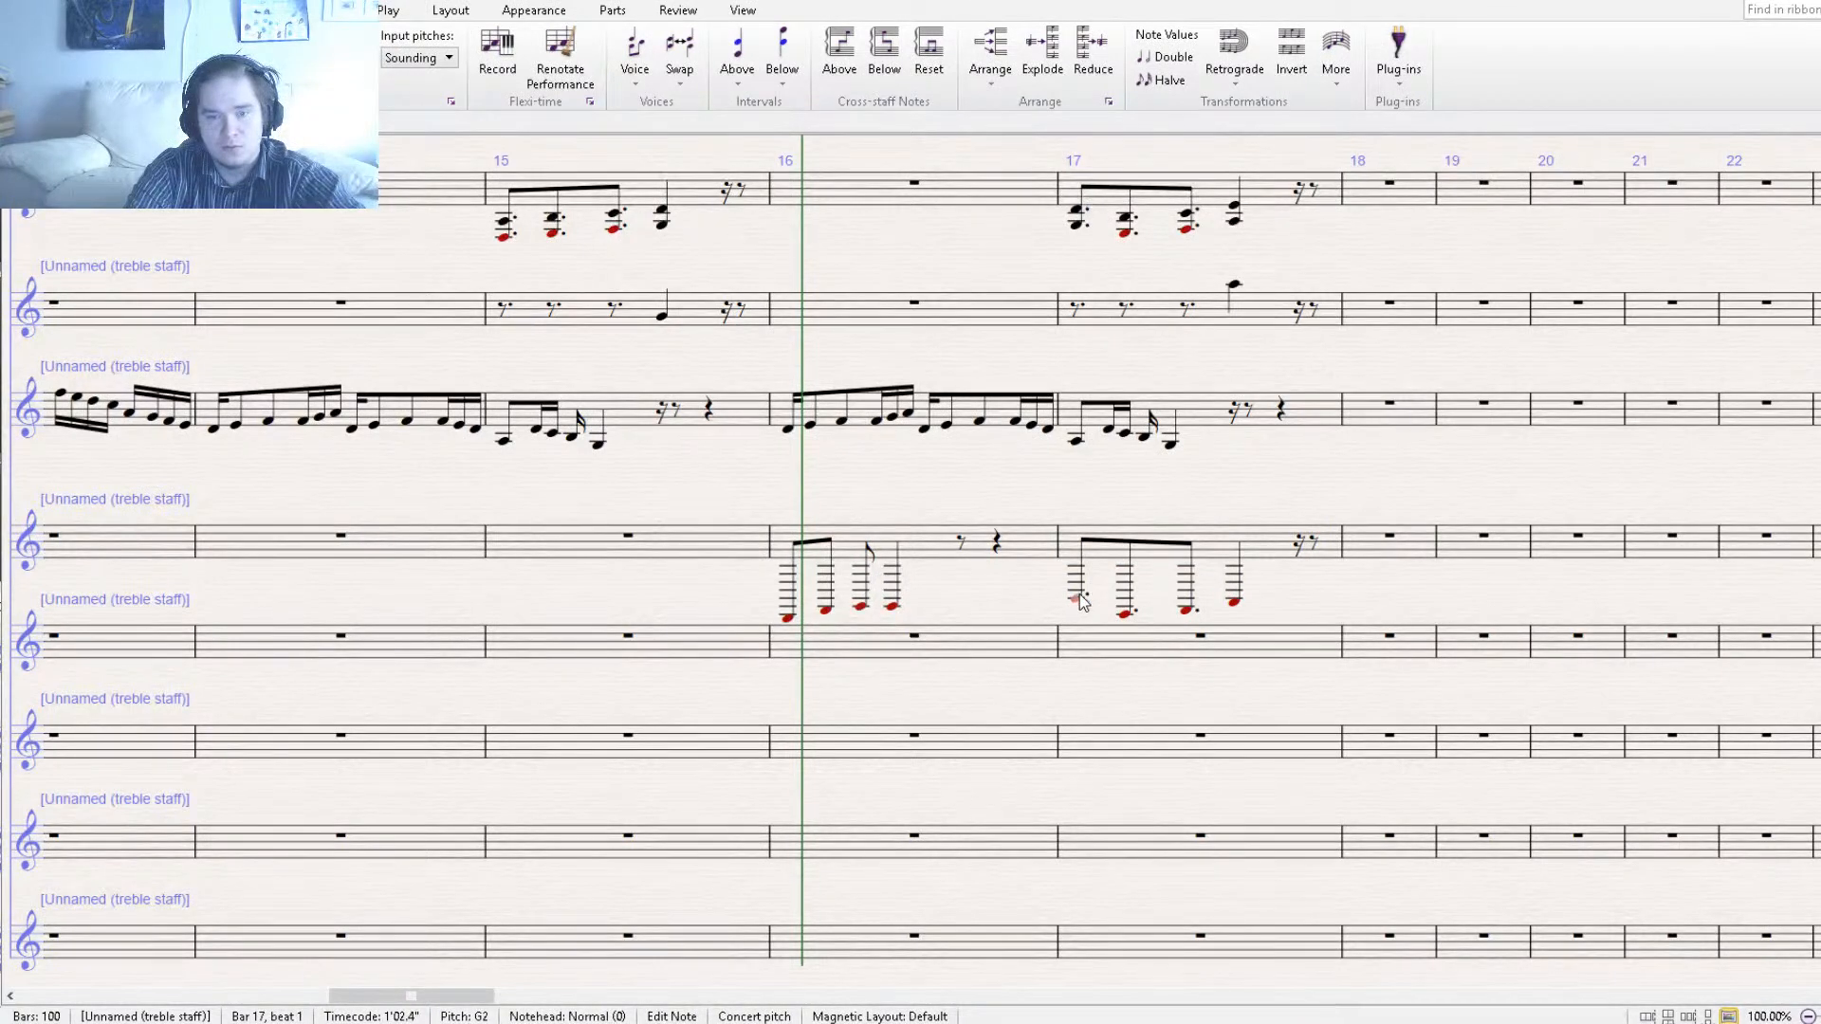
{"action": "left_click", "coordinate": [1124, 614]}
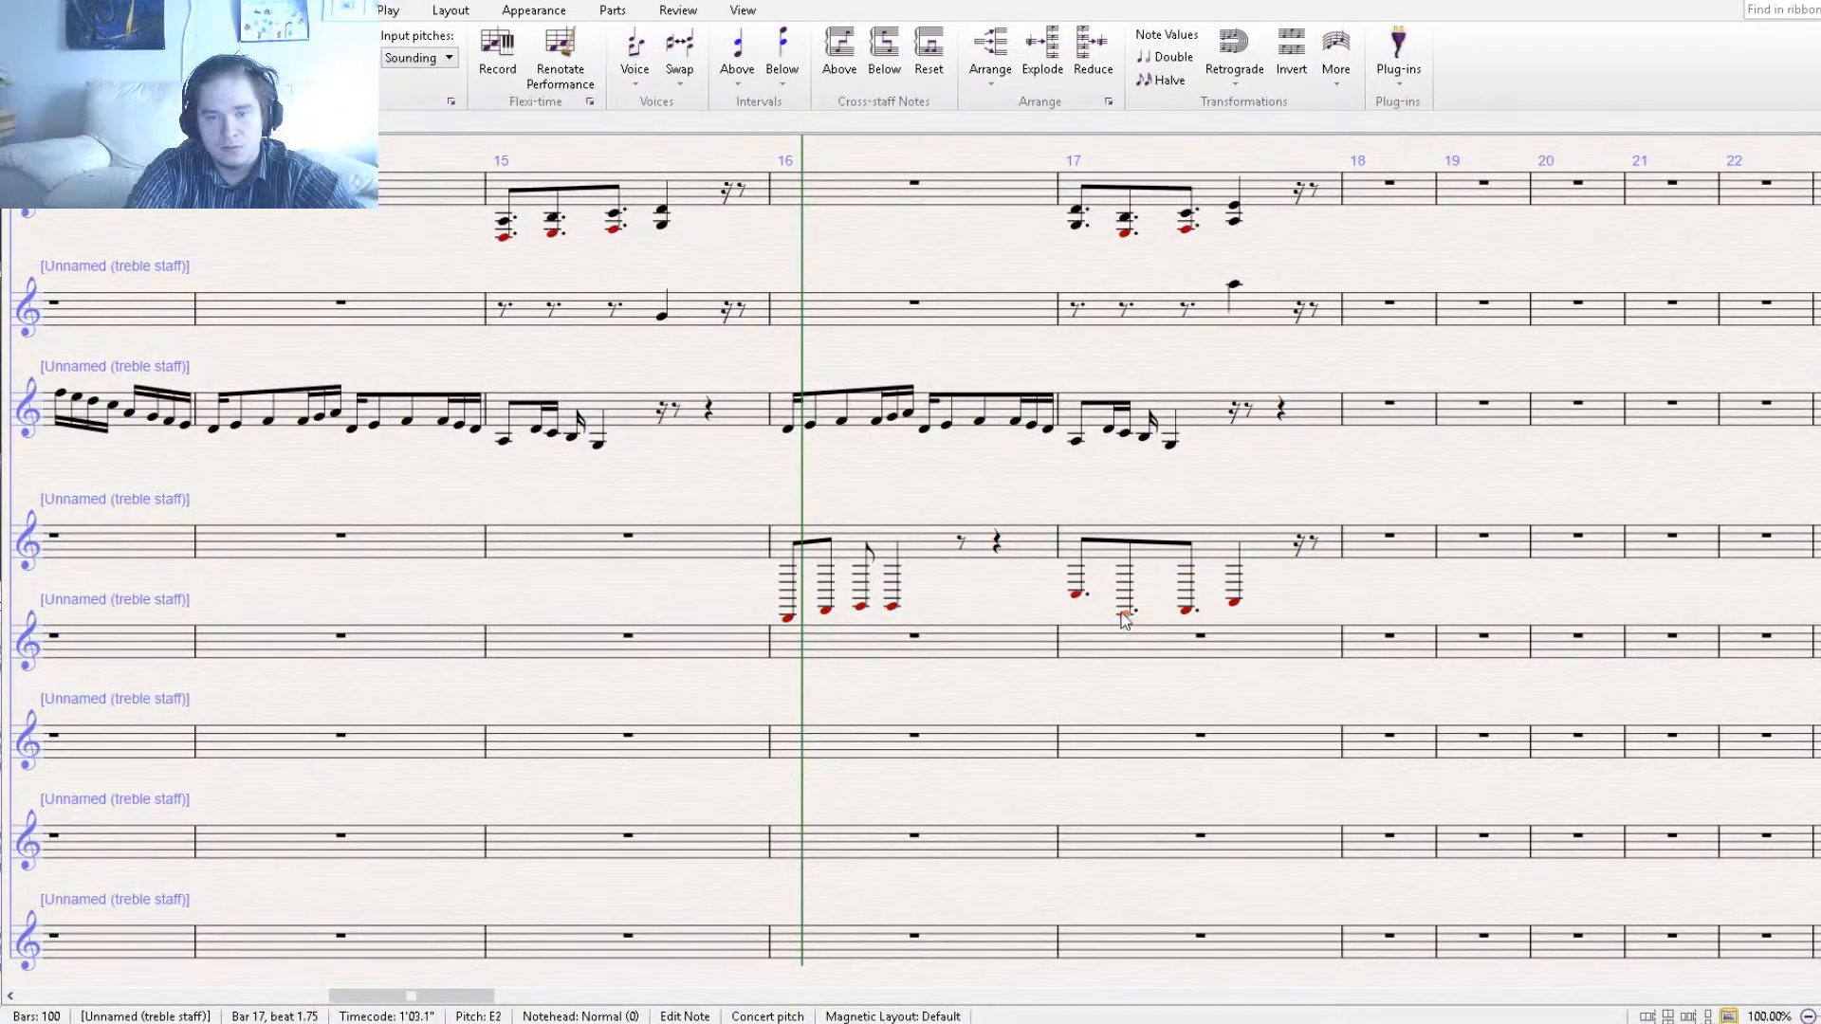
{"action": "key", "text": "b"}
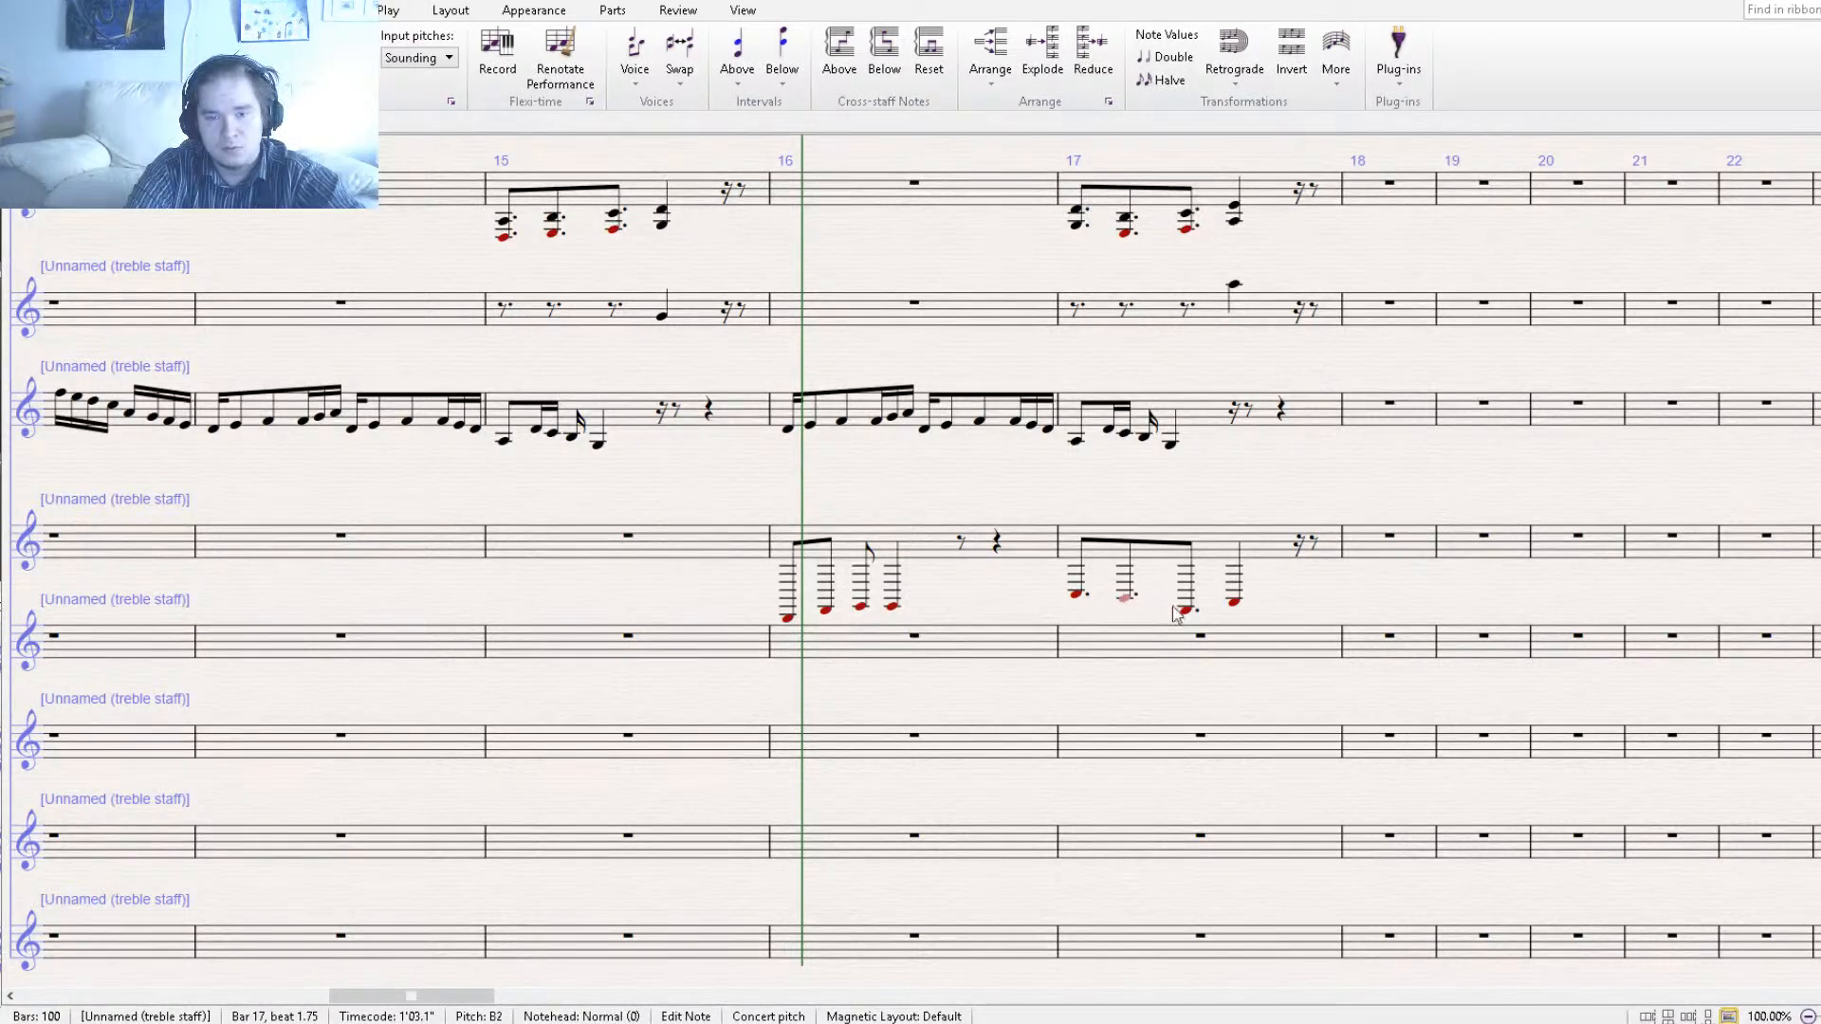
{"action": "key", "text": "a"}
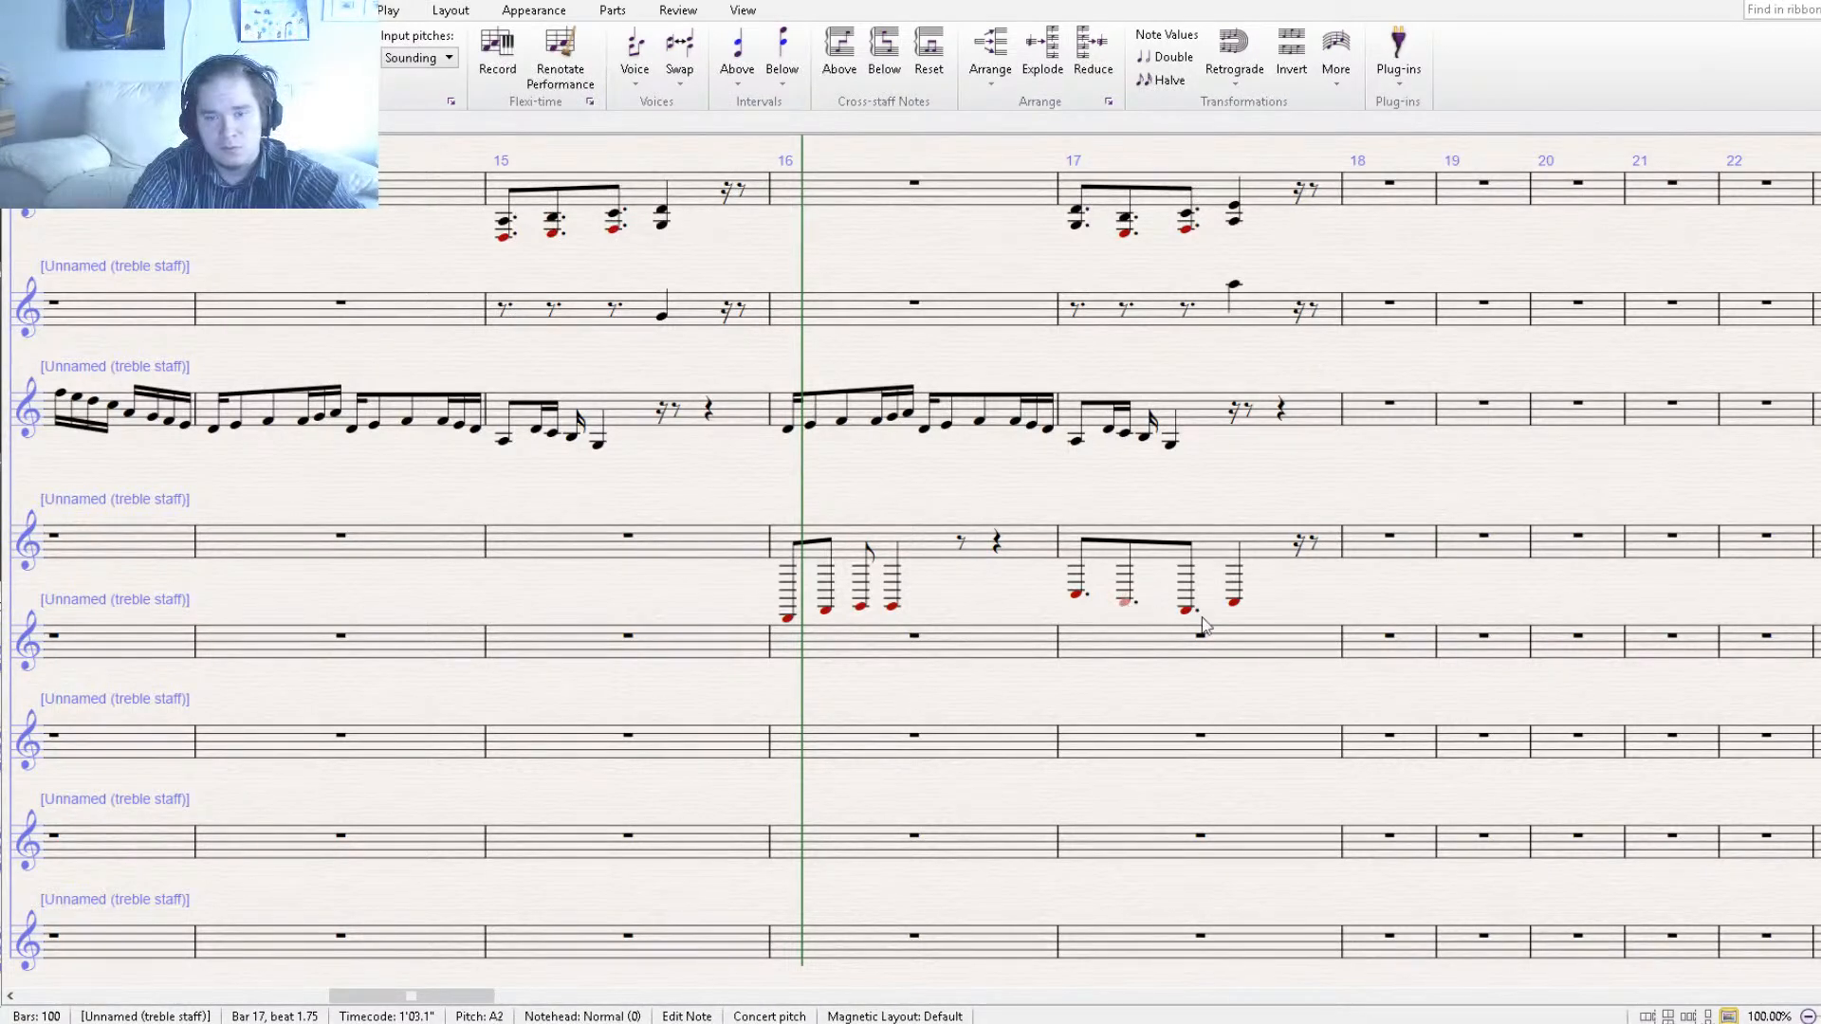
{"action": "left_click", "coordinate": [1188, 612]}
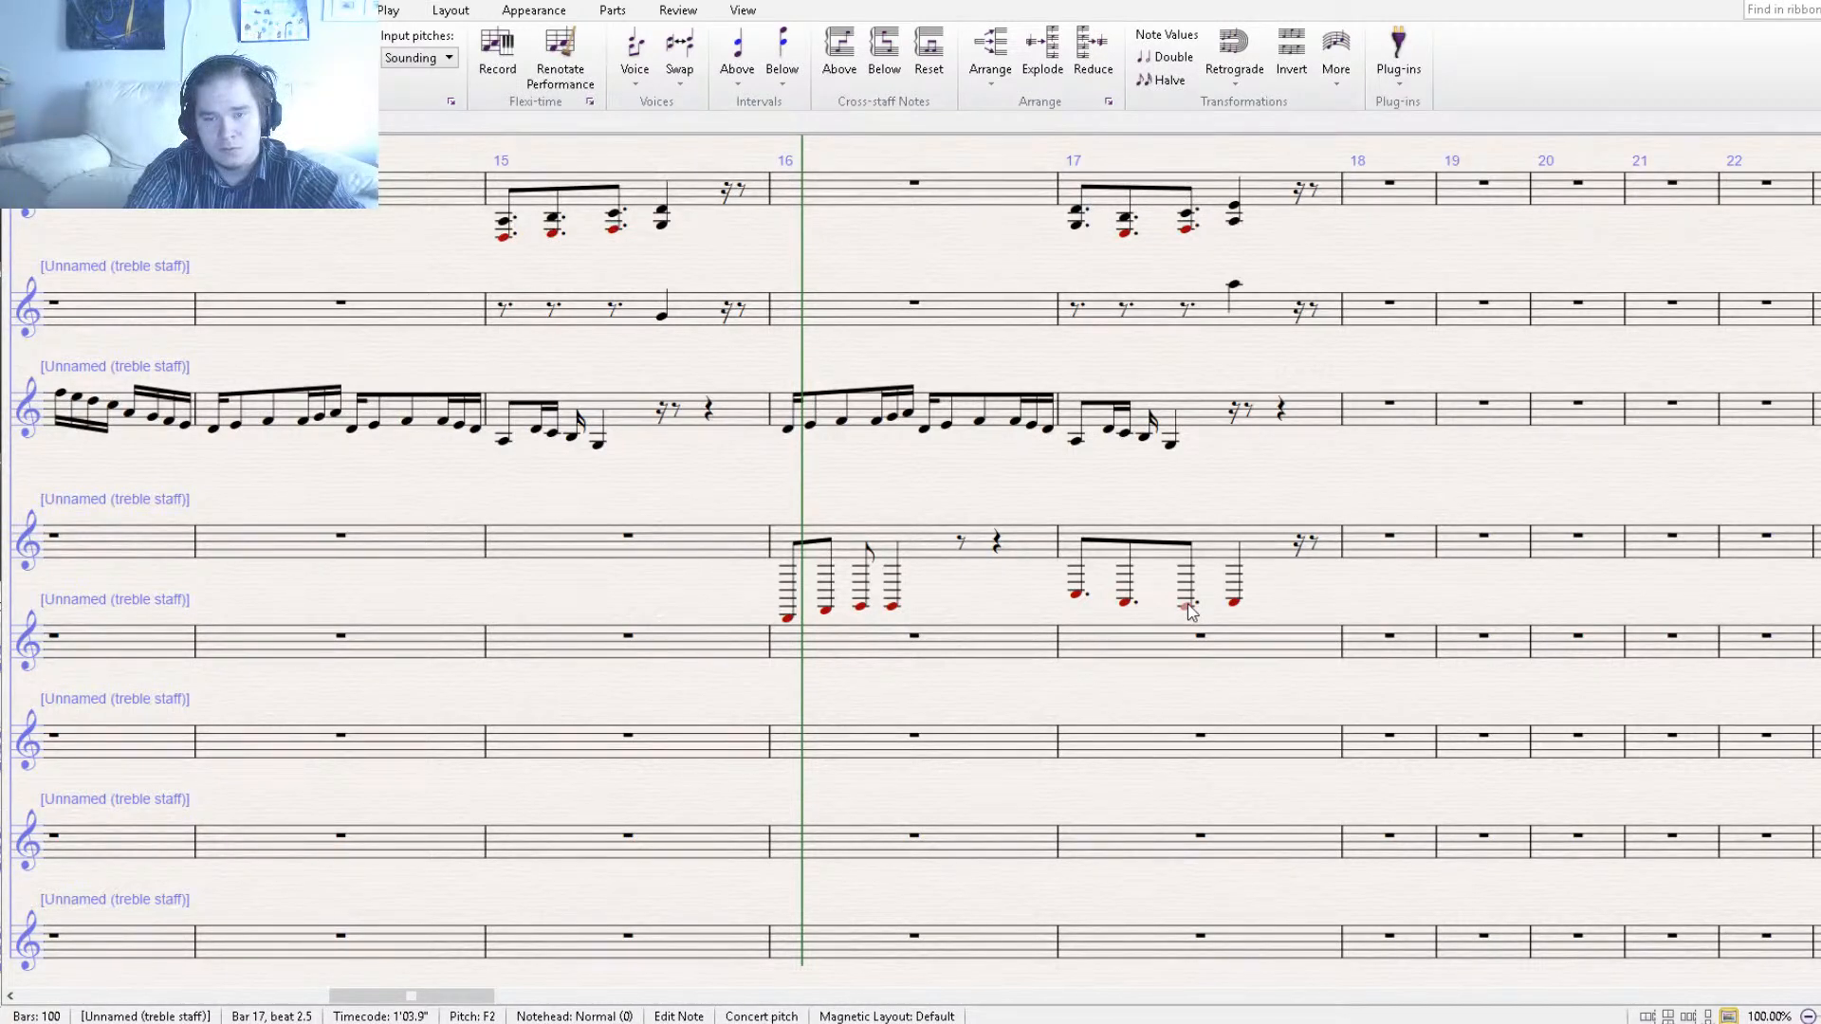
{"action": "left_click_drag", "start_coordinate": [1189, 600], "coordinate": [1192, 599]}
{"action": "key", "text": "c"}
{"action": "left_click", "coordinate": [1235, 602]}
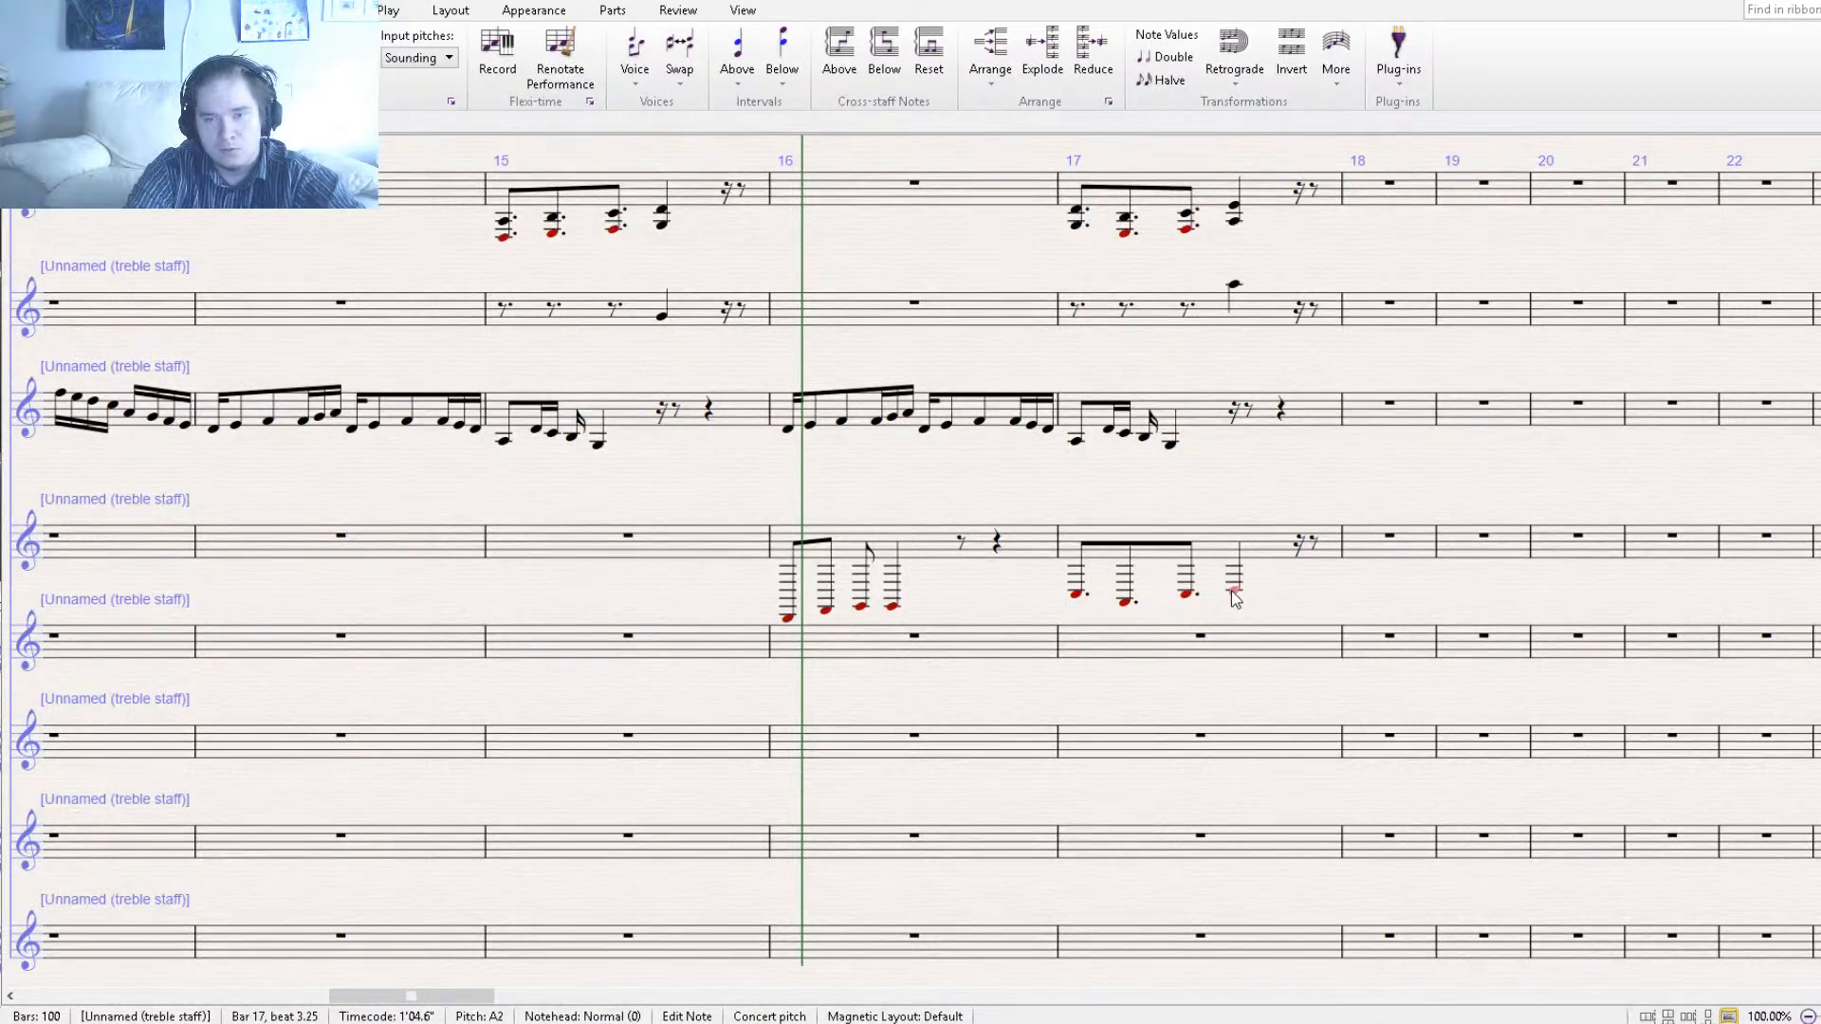
{"action": "key", "text": "Escape"}
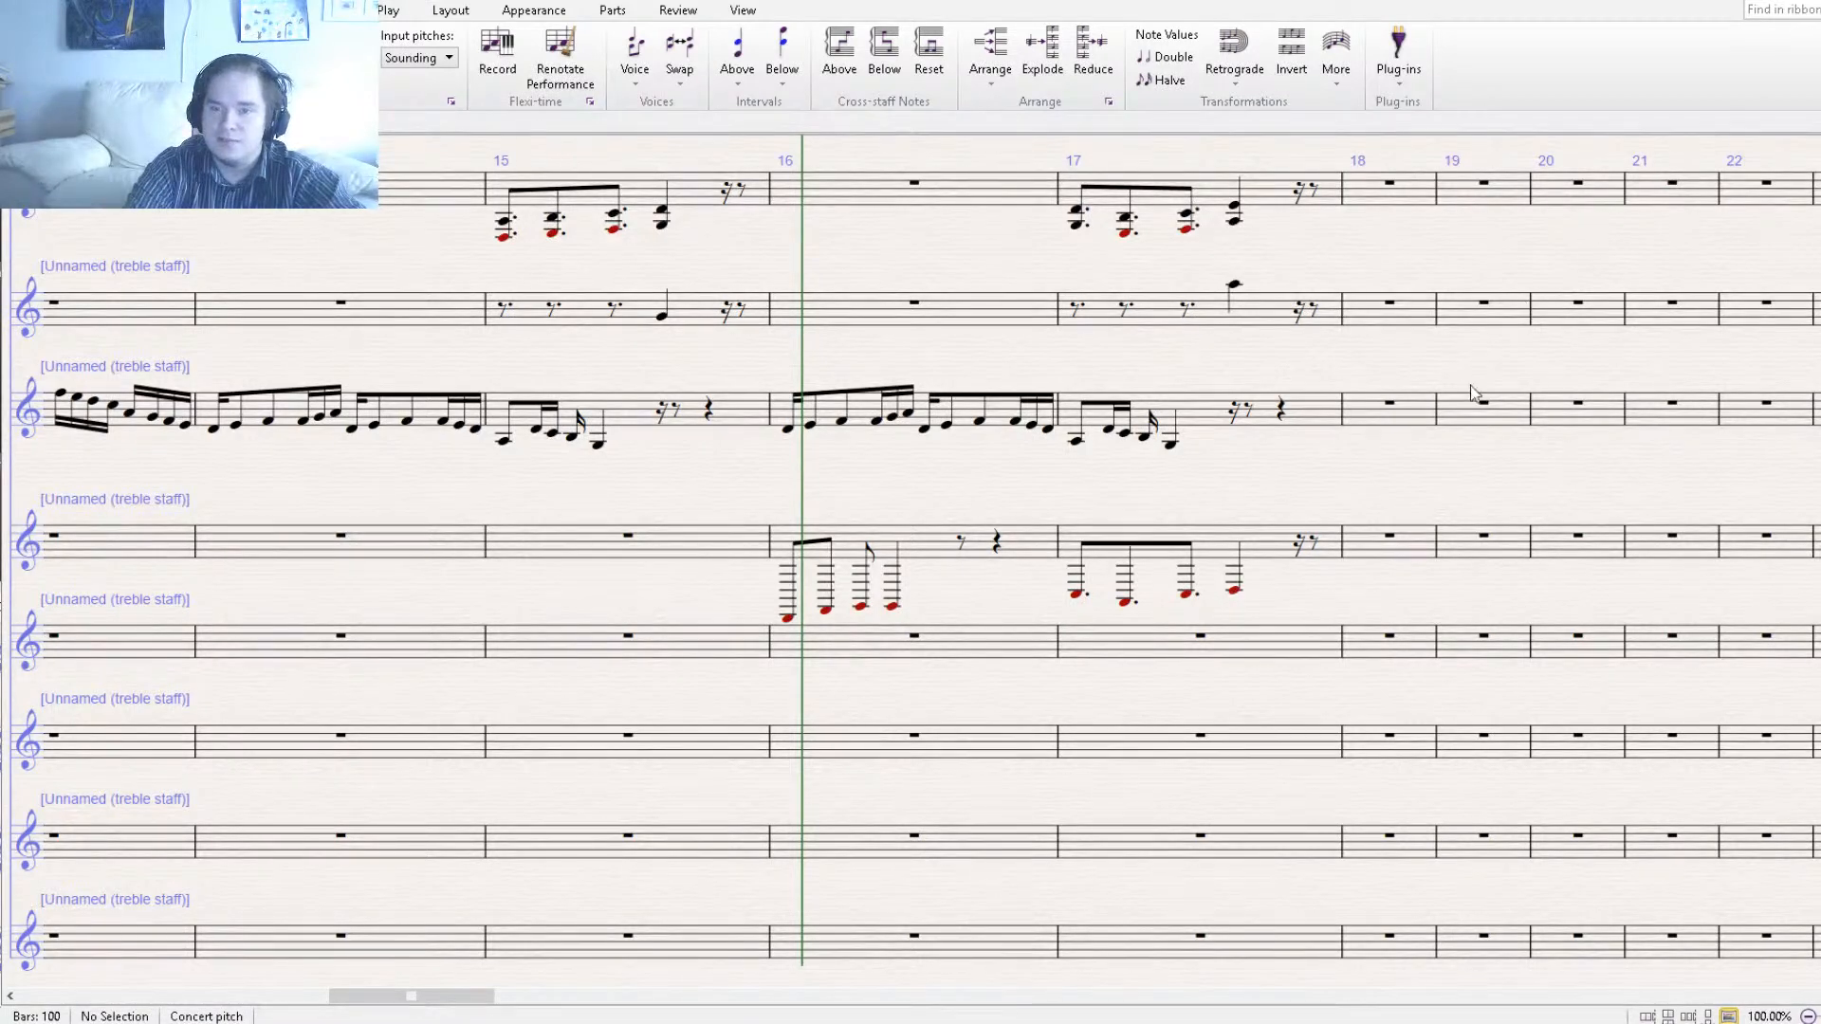
Lengthen the last bar 17 note of the fourth treble staff to a dotted quarter note.
{"action": "left_click", "coordinate": [1232, 597]}
{"action": "key", "text": "KP_Decimal"}
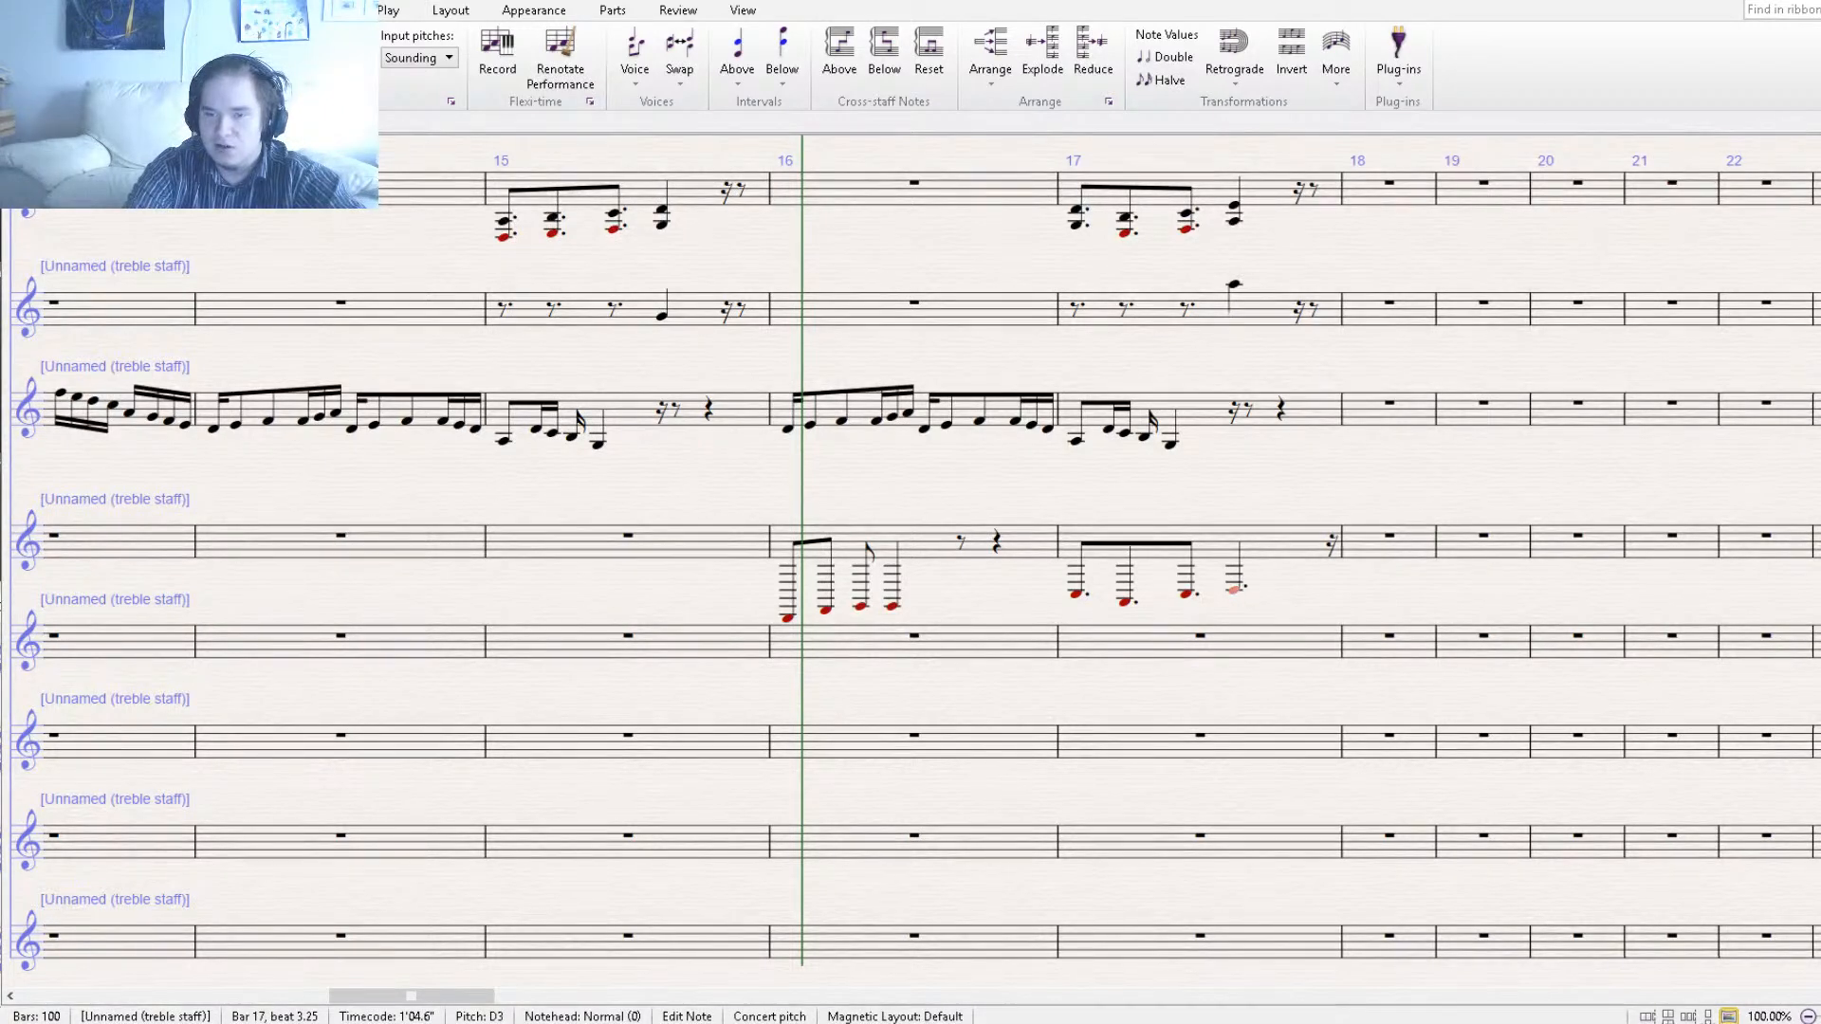
{"action": "left_click", "coordinate": [1335, 545]}
{"action": "key", "text": "Escape"}
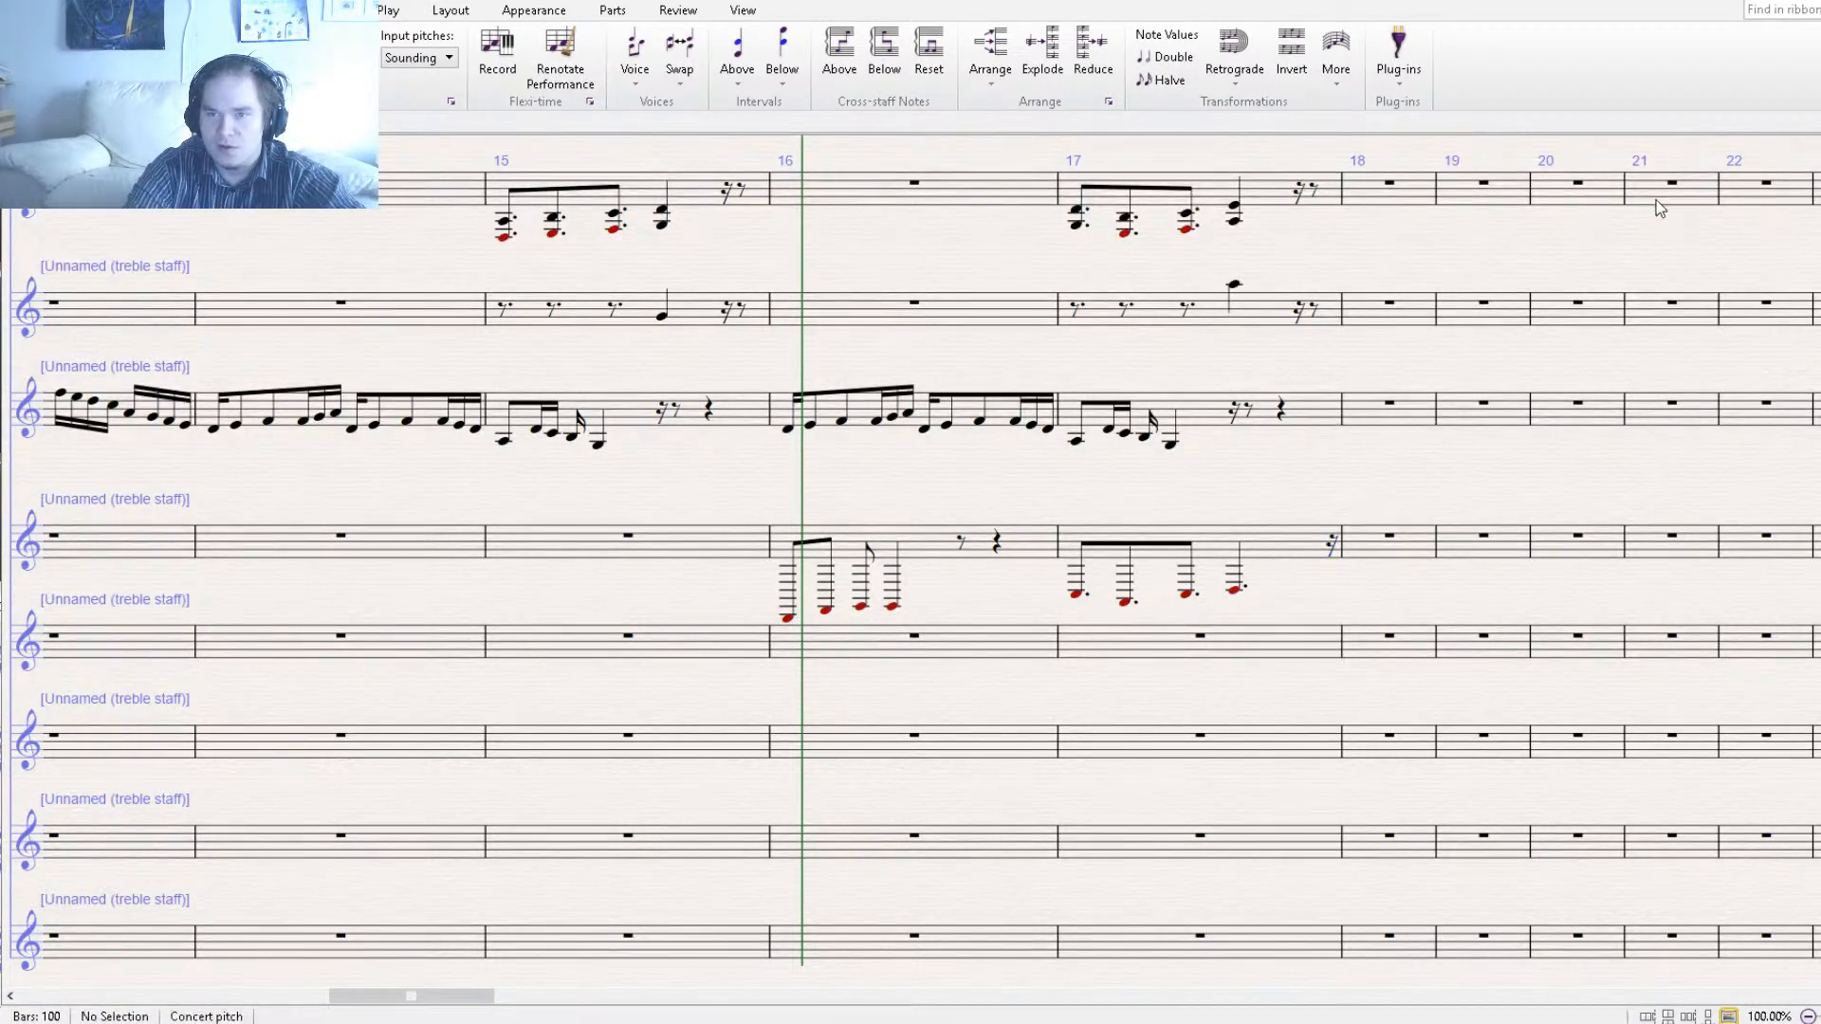
Rewind the playback and listen to the full passage up to the end of bar 17.
{"action": "key", "text": "bracketleft"}
{"action": "key", "text": "bracketleft"}
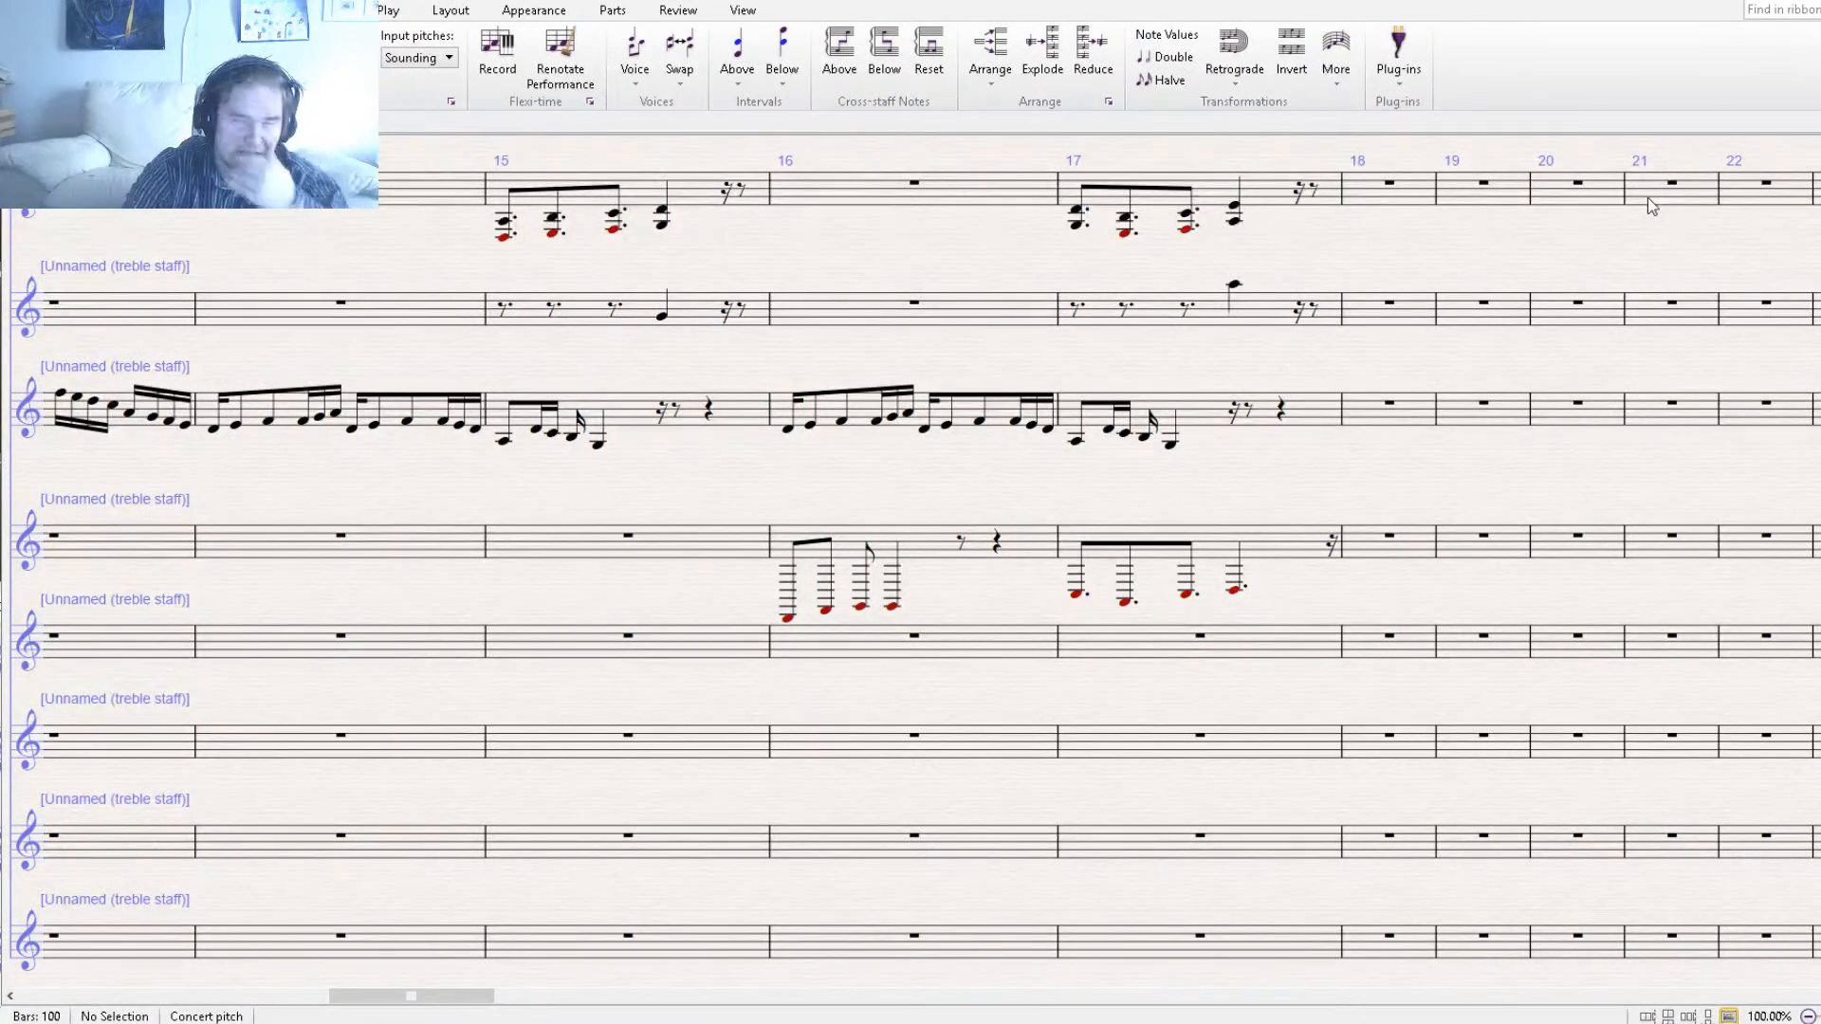
{"action": "key", "text": "ctrl+minus"}
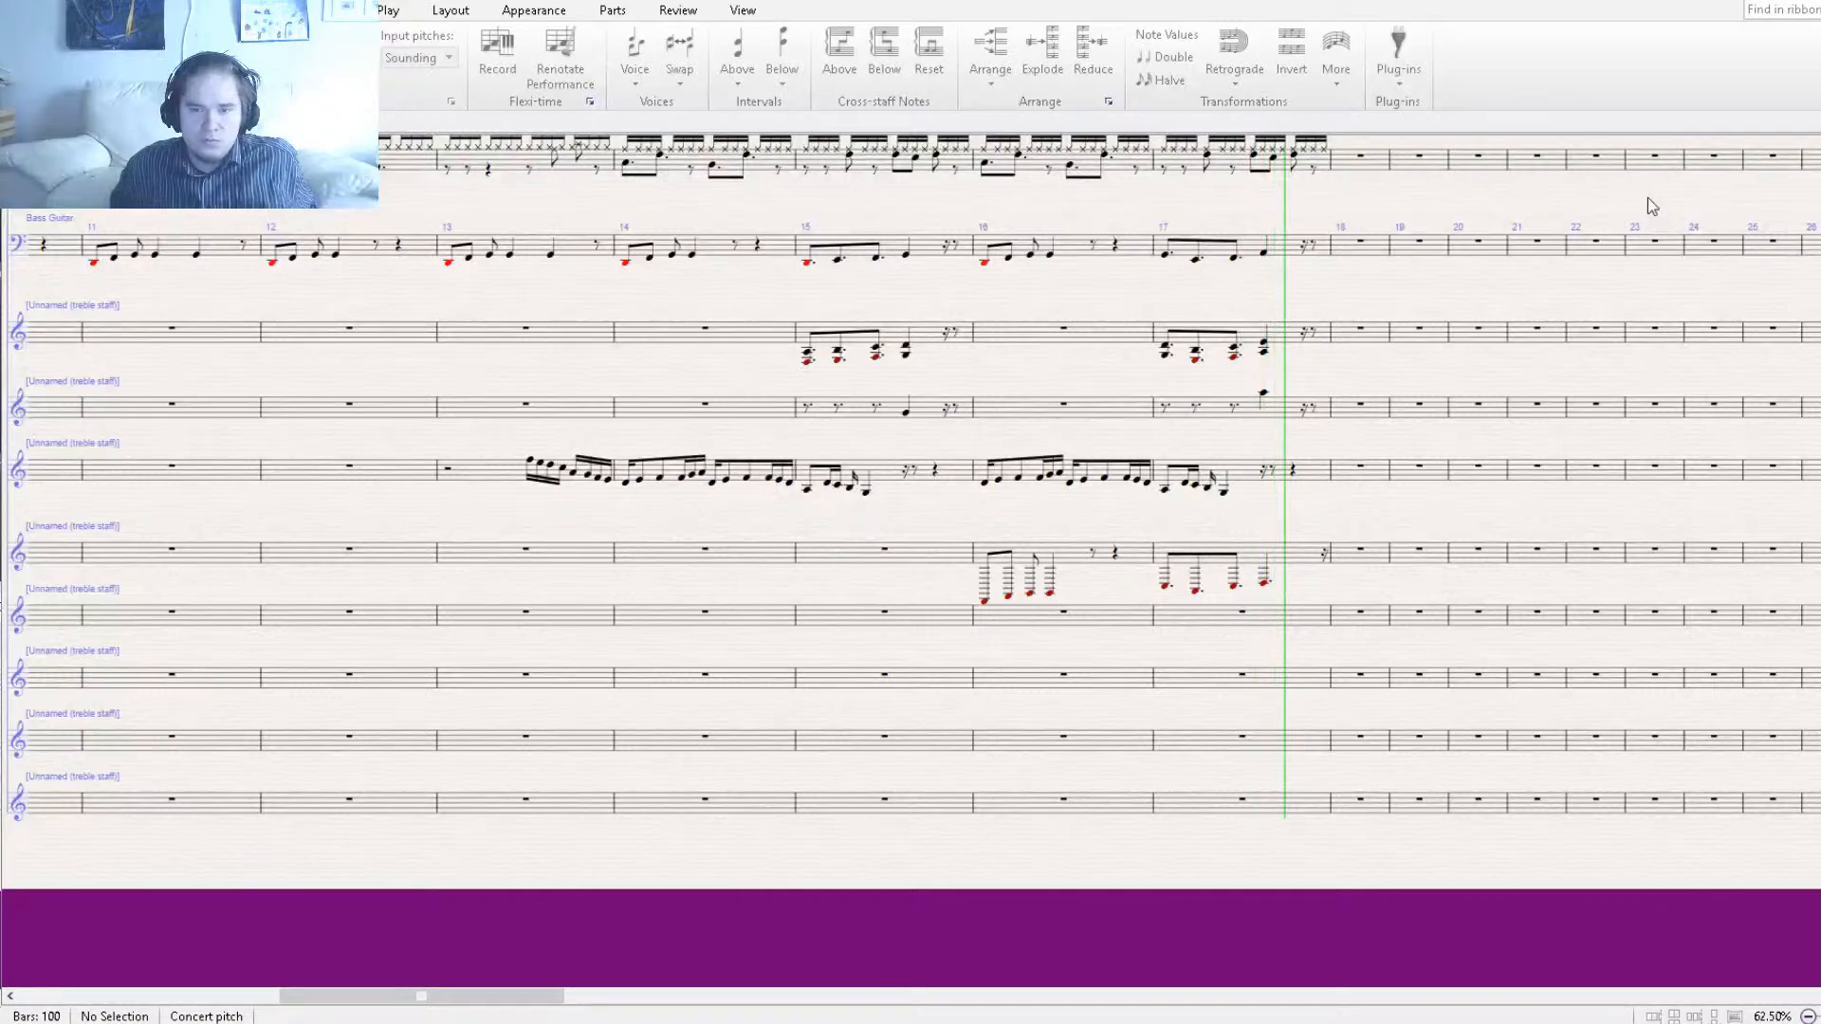
{"action": "key", "text": "space"}
Replace bar 17 of the fourth treble staff with the Bass Guitar's bar 17, raised one octave.
{"action": "left_click_drag", "start_coordinate": [1428, 495], "coordinate": [1109, 720]}
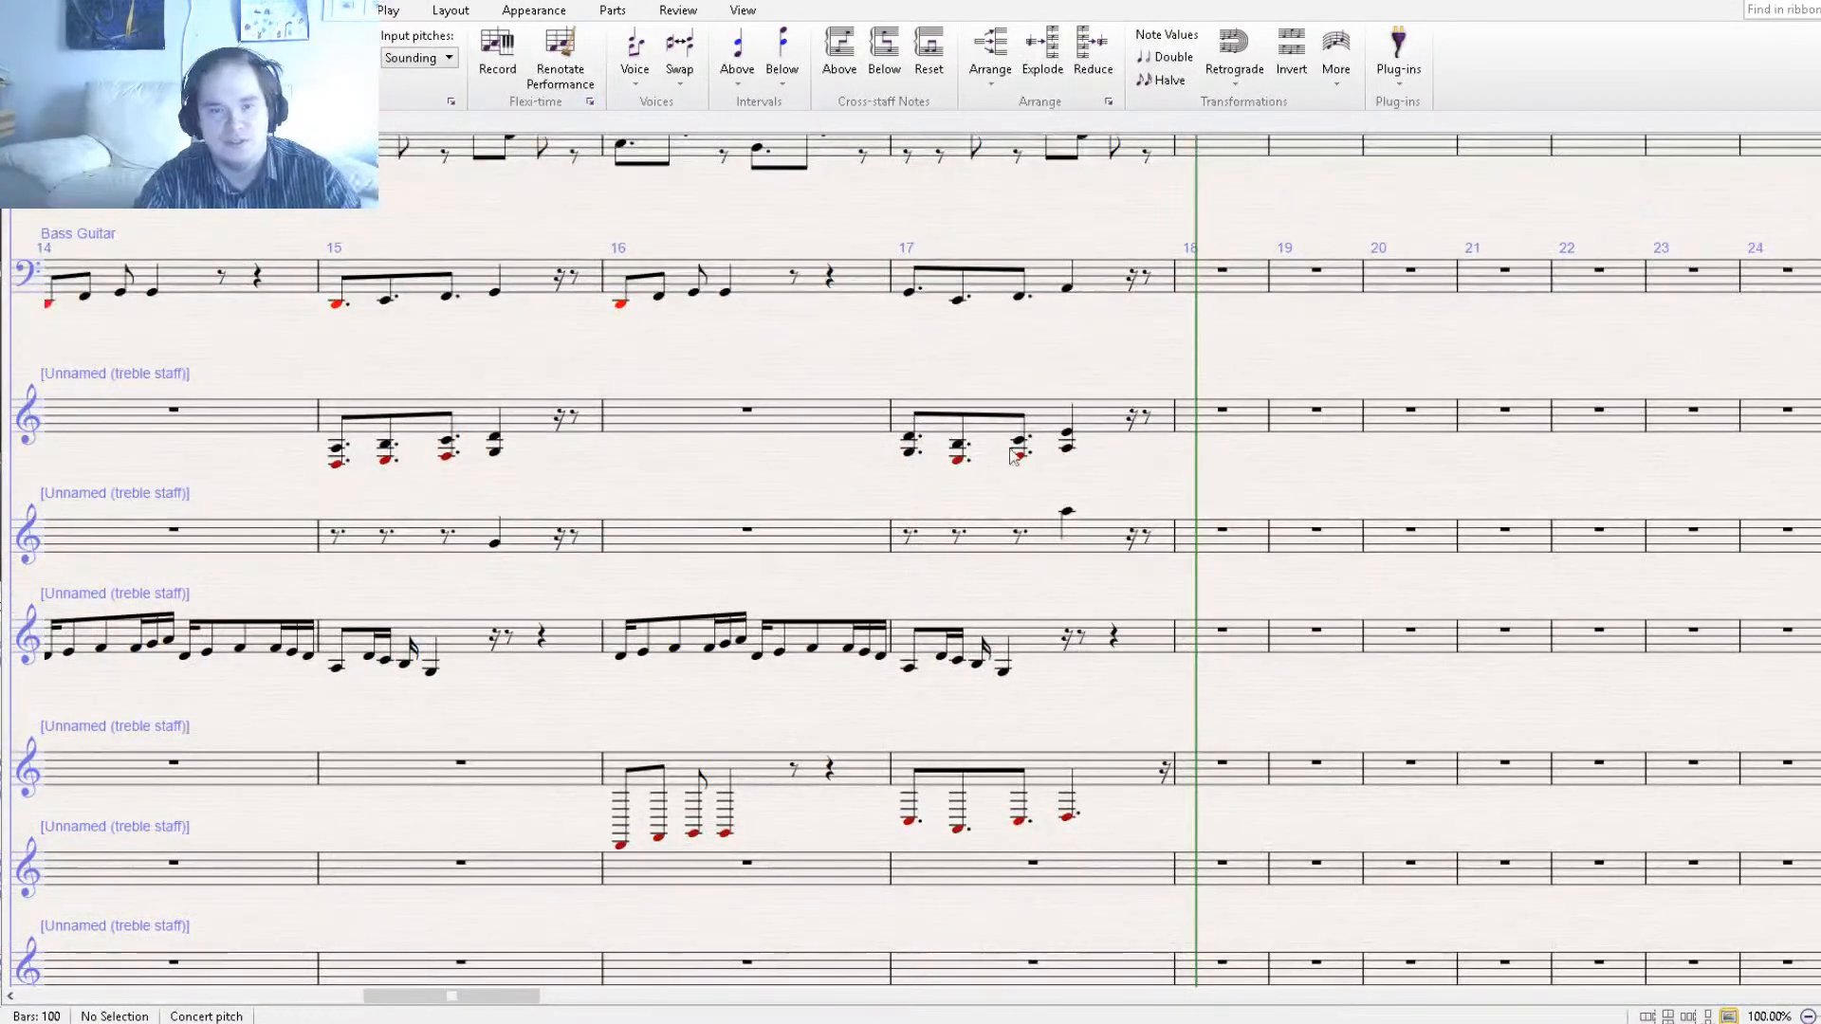
{"action": "left_click", "coordinate": [991, 301]}
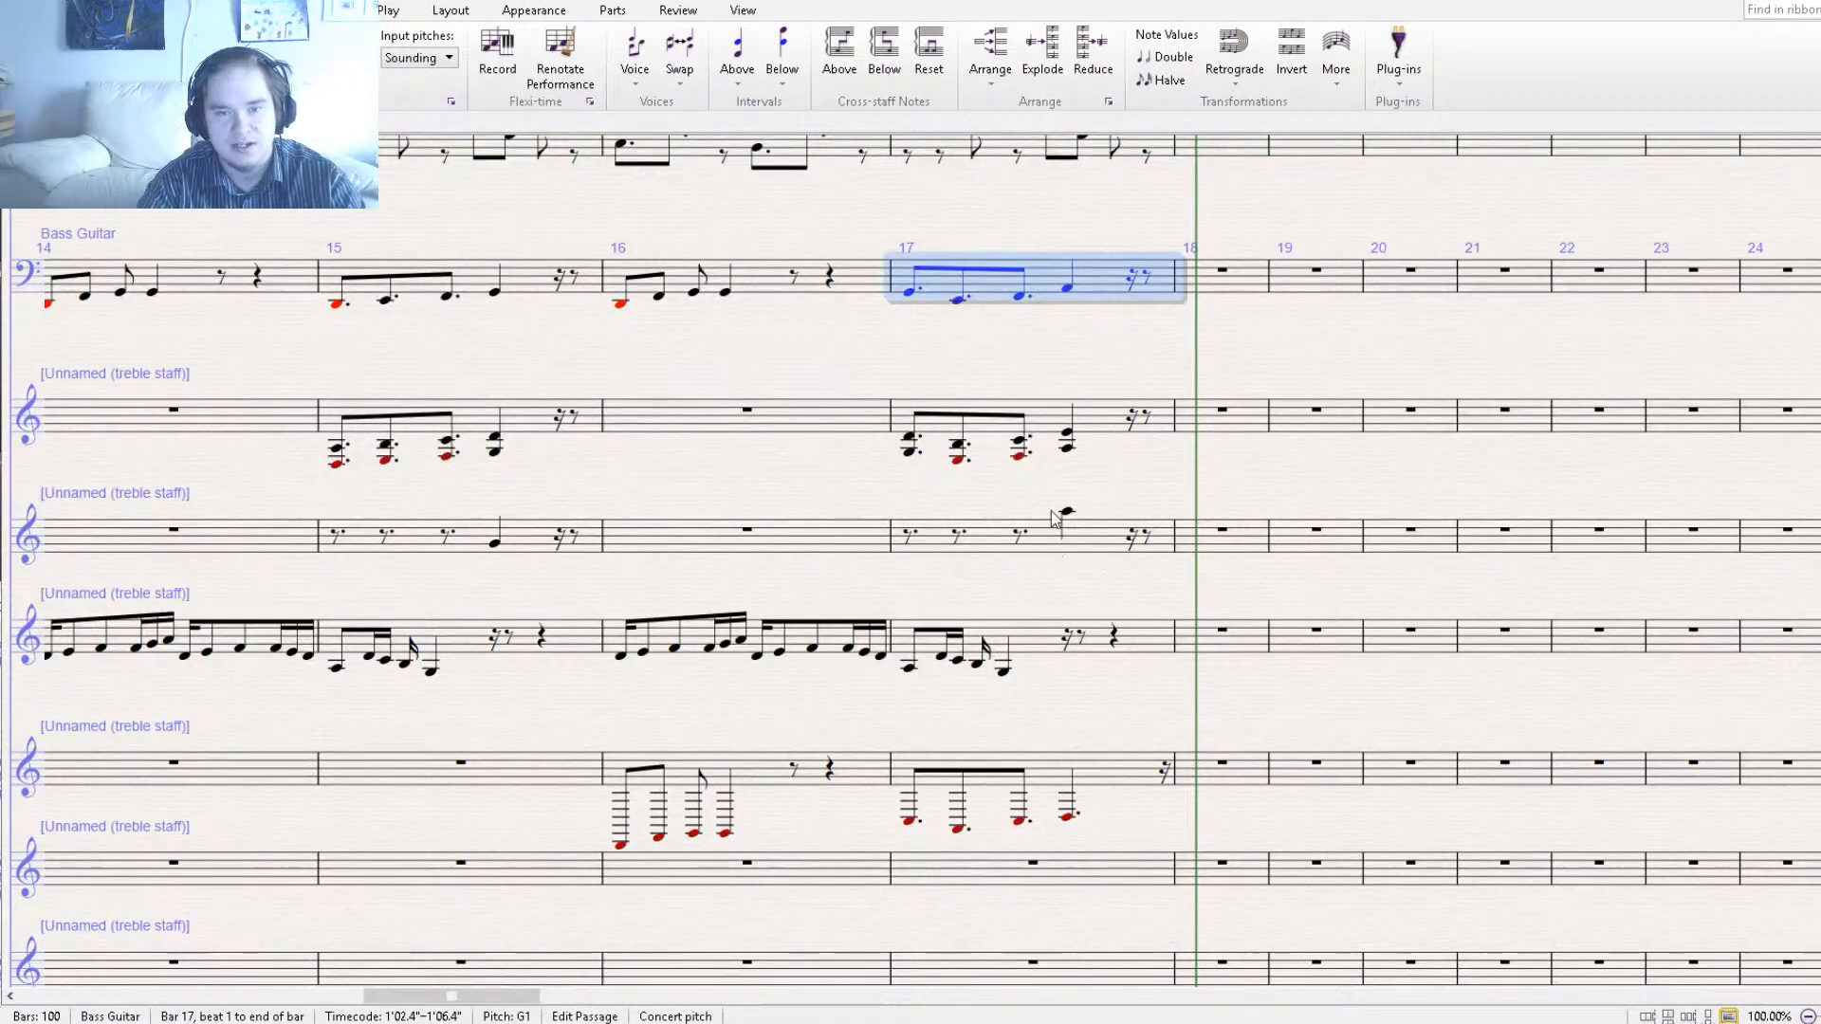
{"action": "left_click", "coordinate": [1055, 773], "text": "alt"}
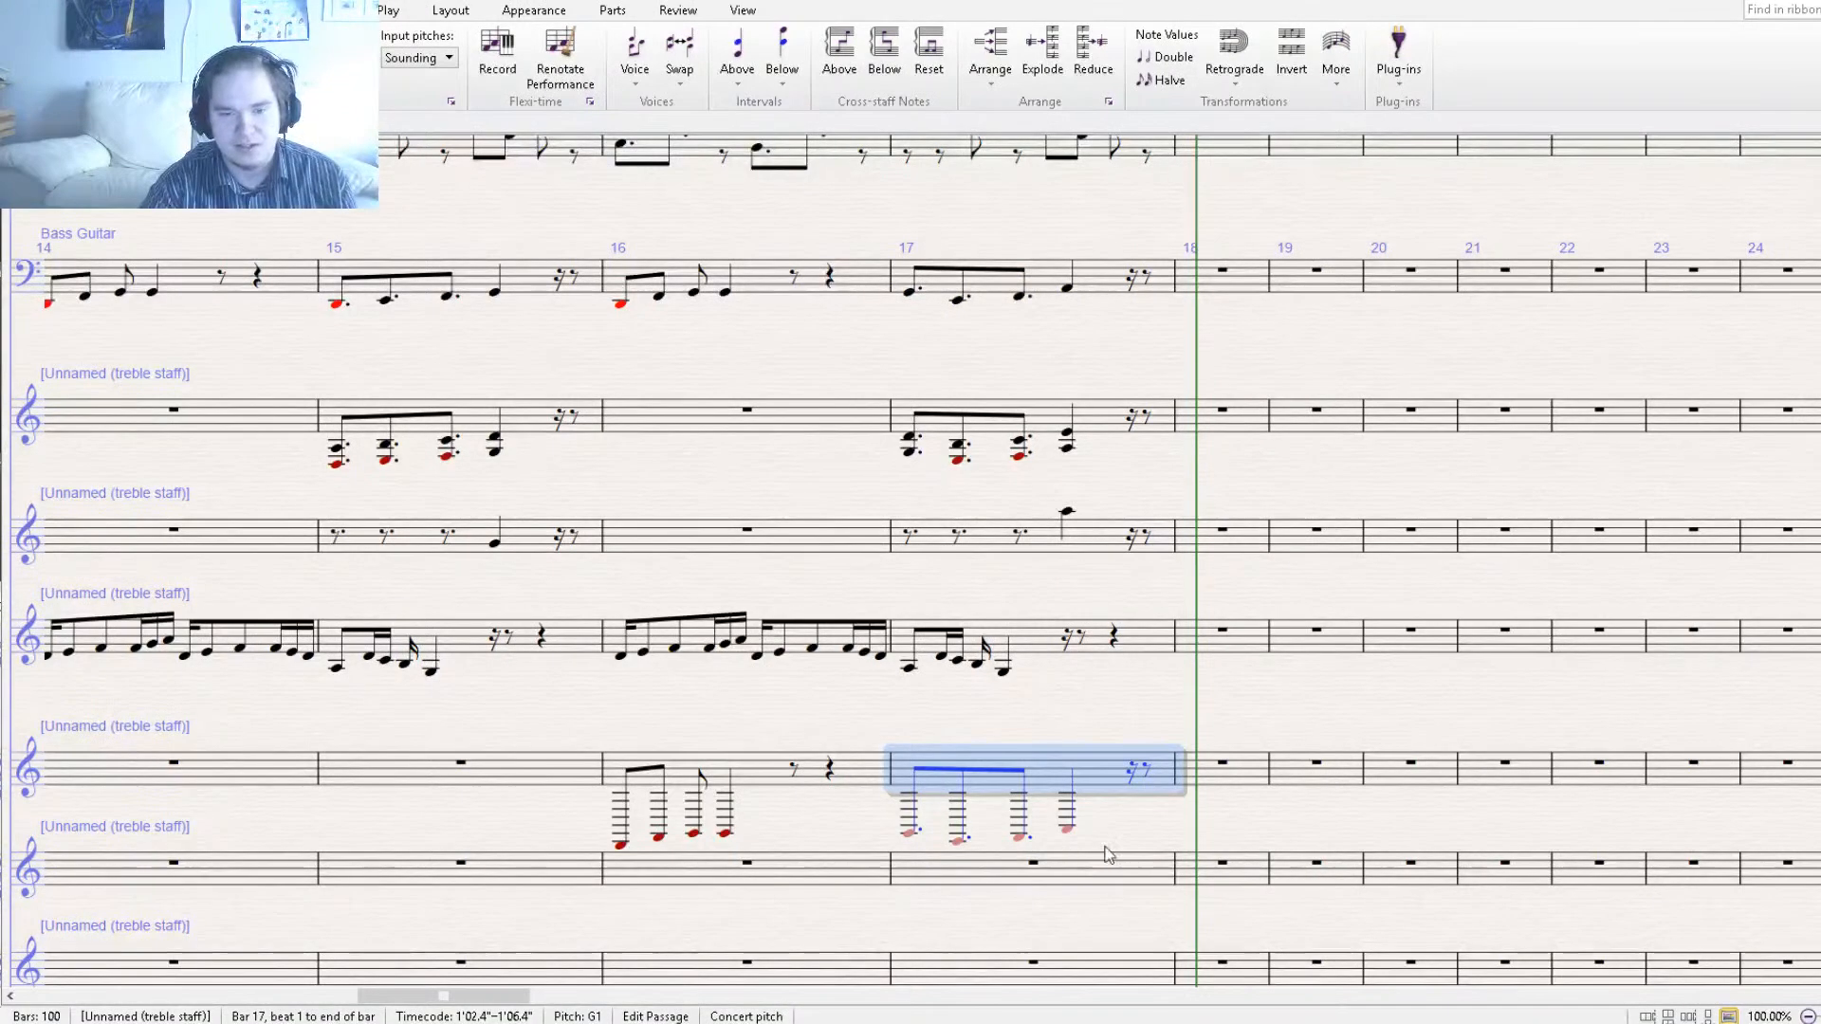
{"action": "left_click_drag", "start_coordinate": [1106, 854], "coordinate": [1158, 764]}
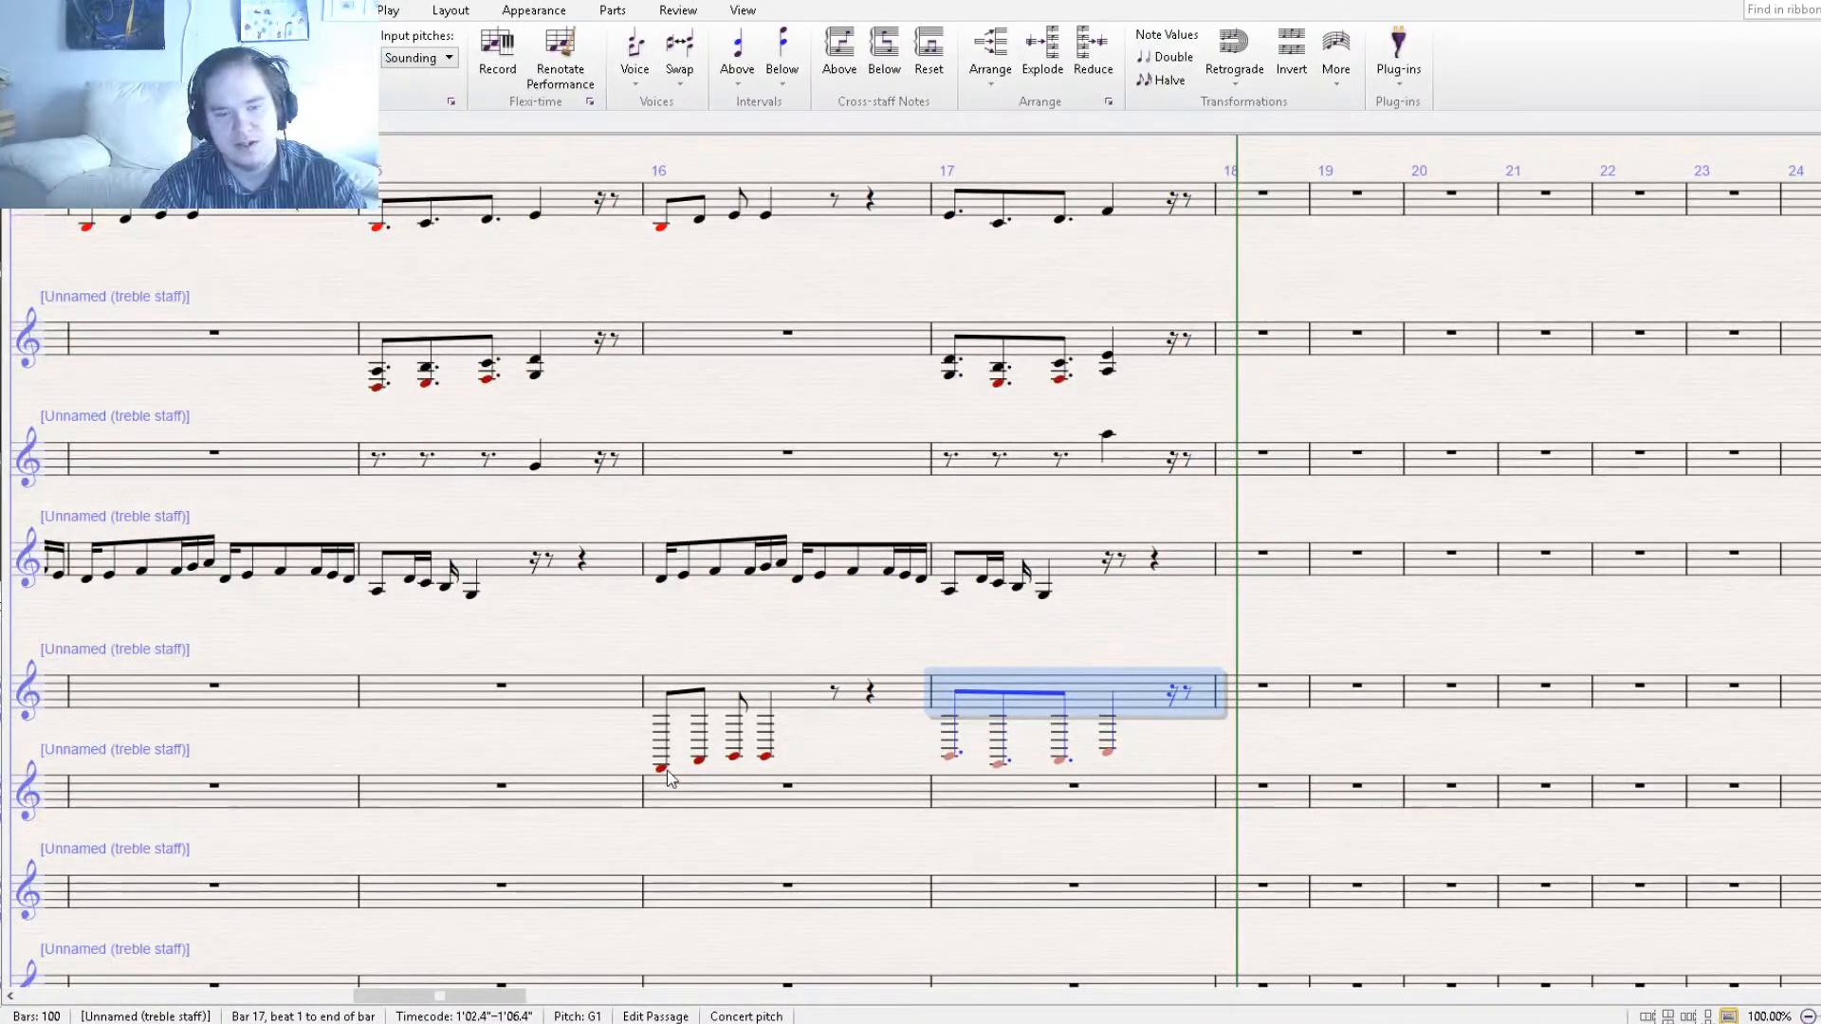
In the fourth treble staff, lengthen the third note of bar 16 to a dotted half note and that of bar 17 to a half note.
{"action": "left_click", "coordinate": [733, 756]}
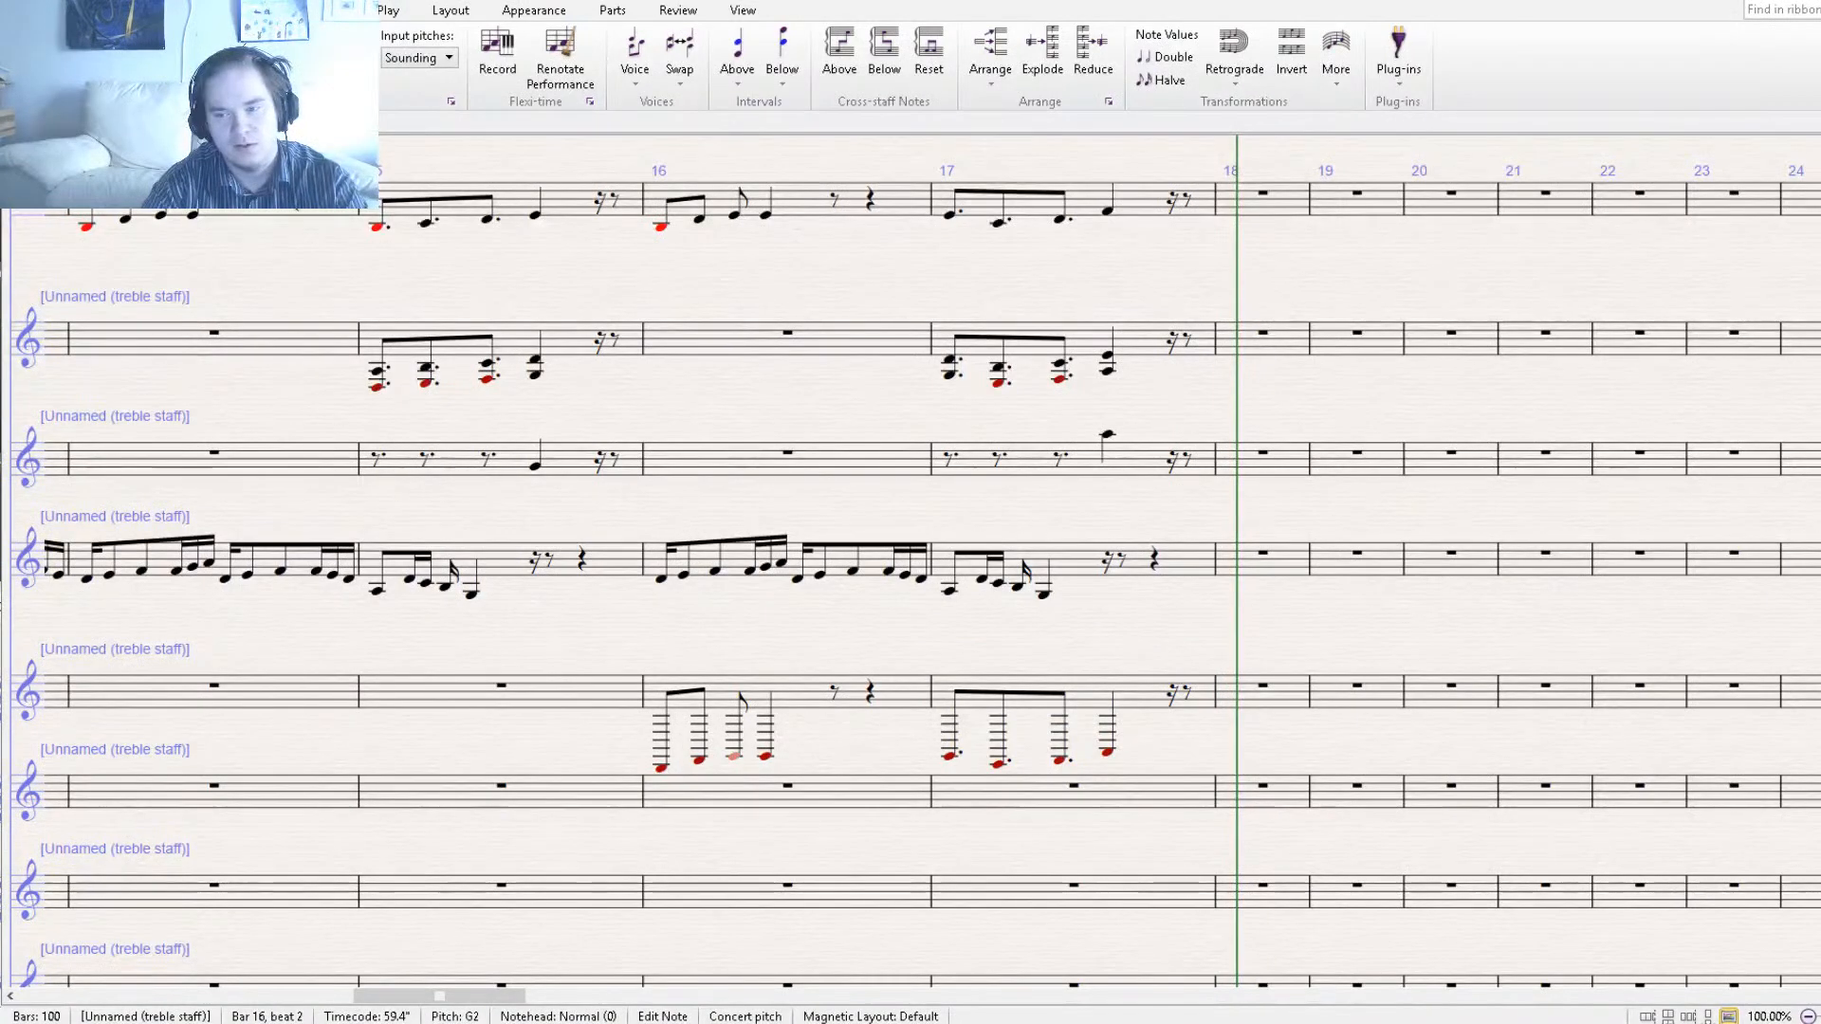
{"action": "key", "text": "KP_5"}
{"action": "key", "text": "KP_Decimal"}
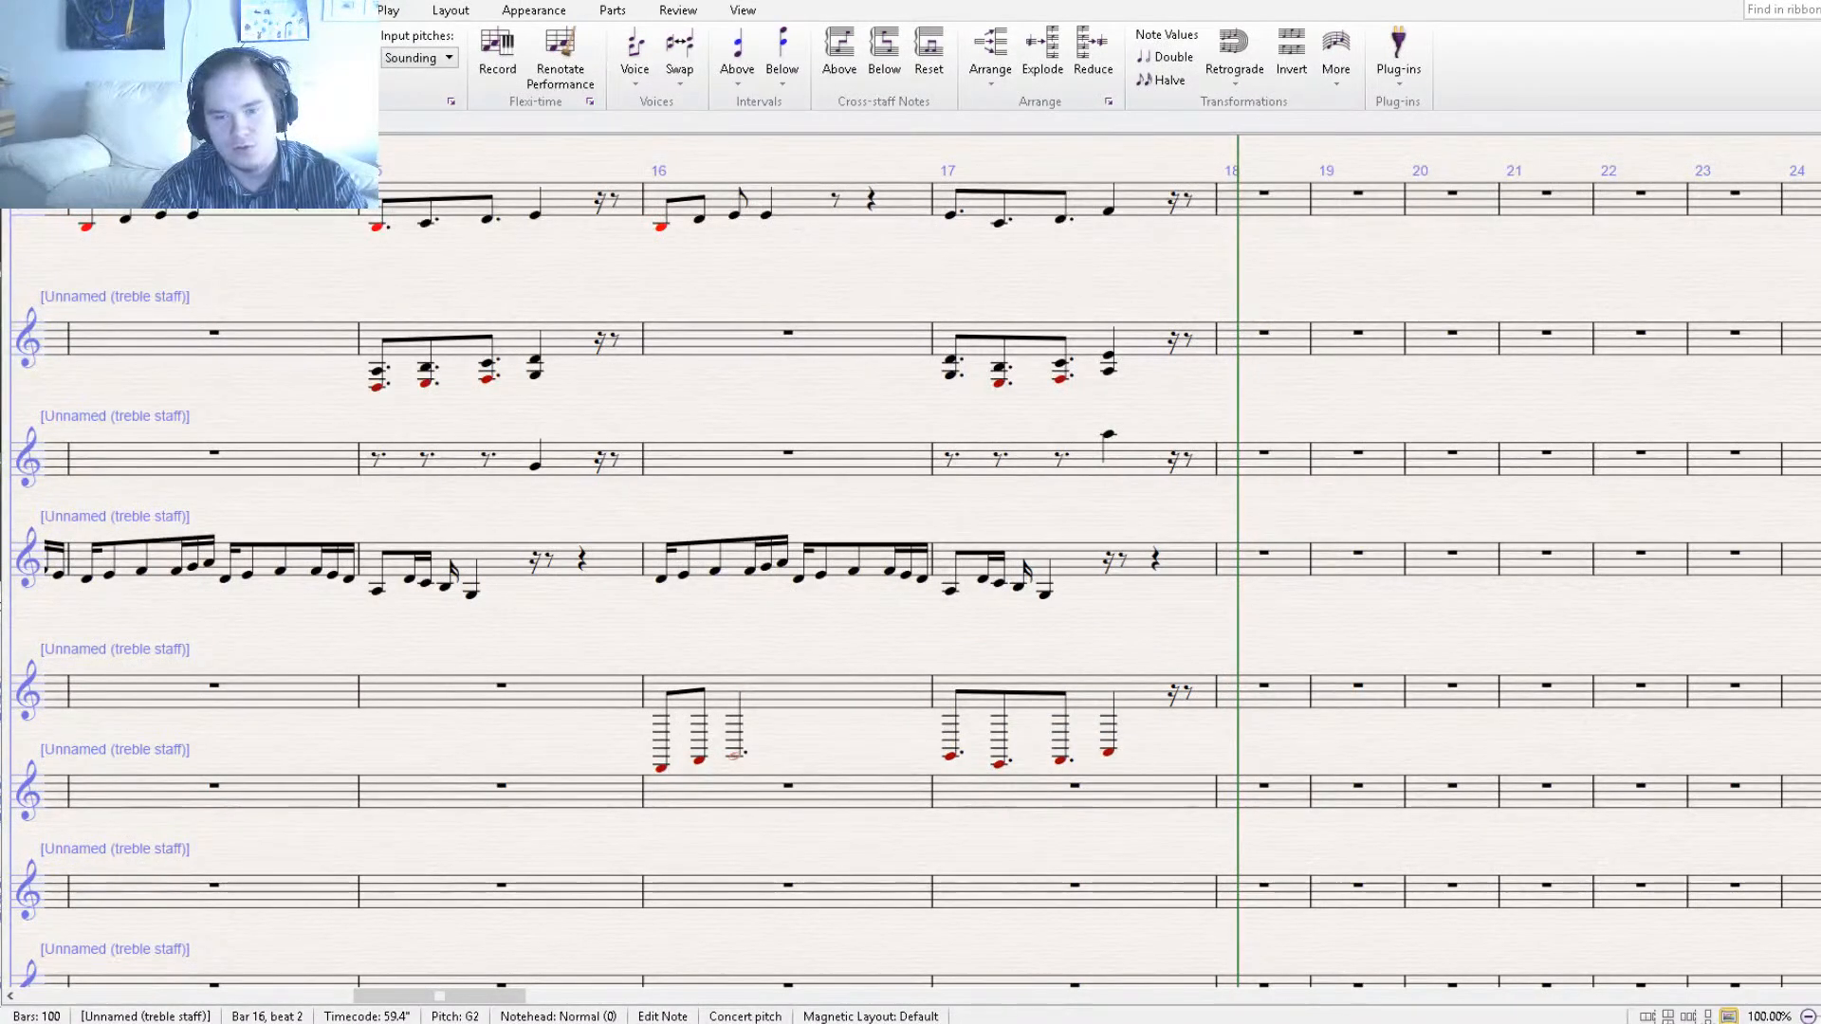
{"action": "key", "text": "Escape"}
{"action": "left_click", "coordinate": [999, 764]}
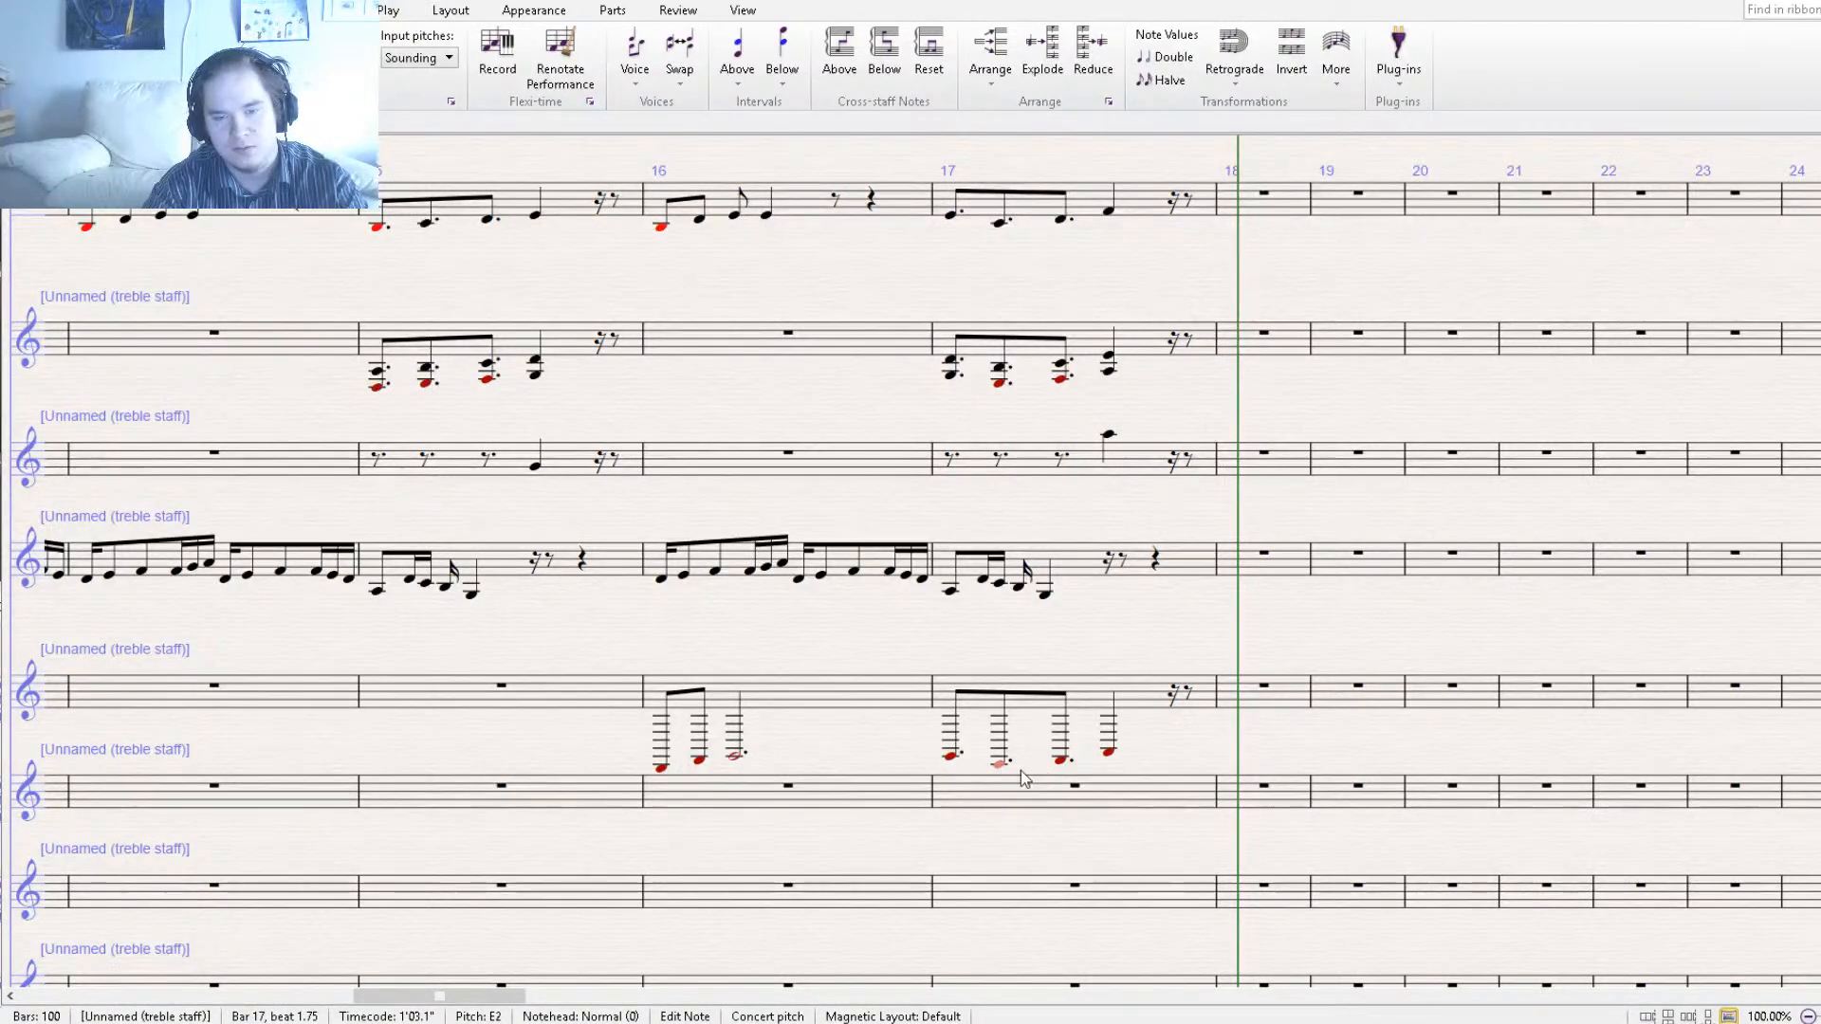
{"action": "left_click", "coordinate": [1061, 759]}
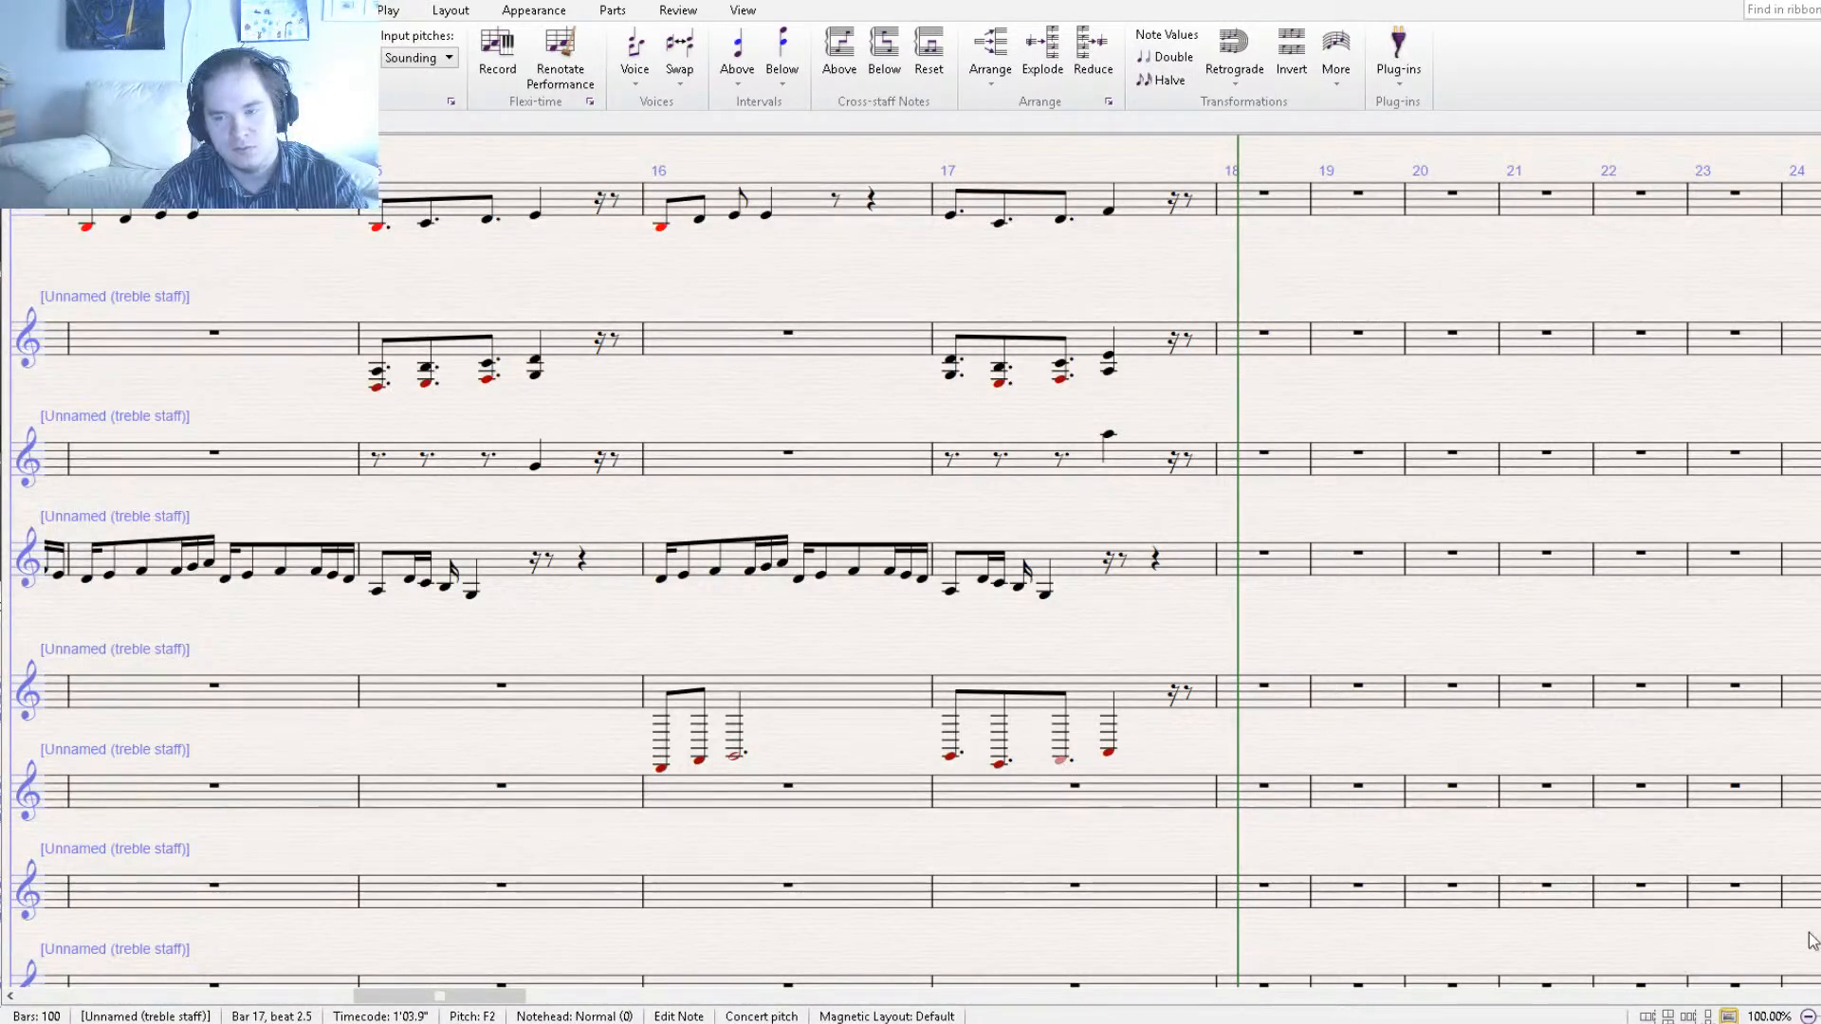
{"action": "key", "text": "Delete"}
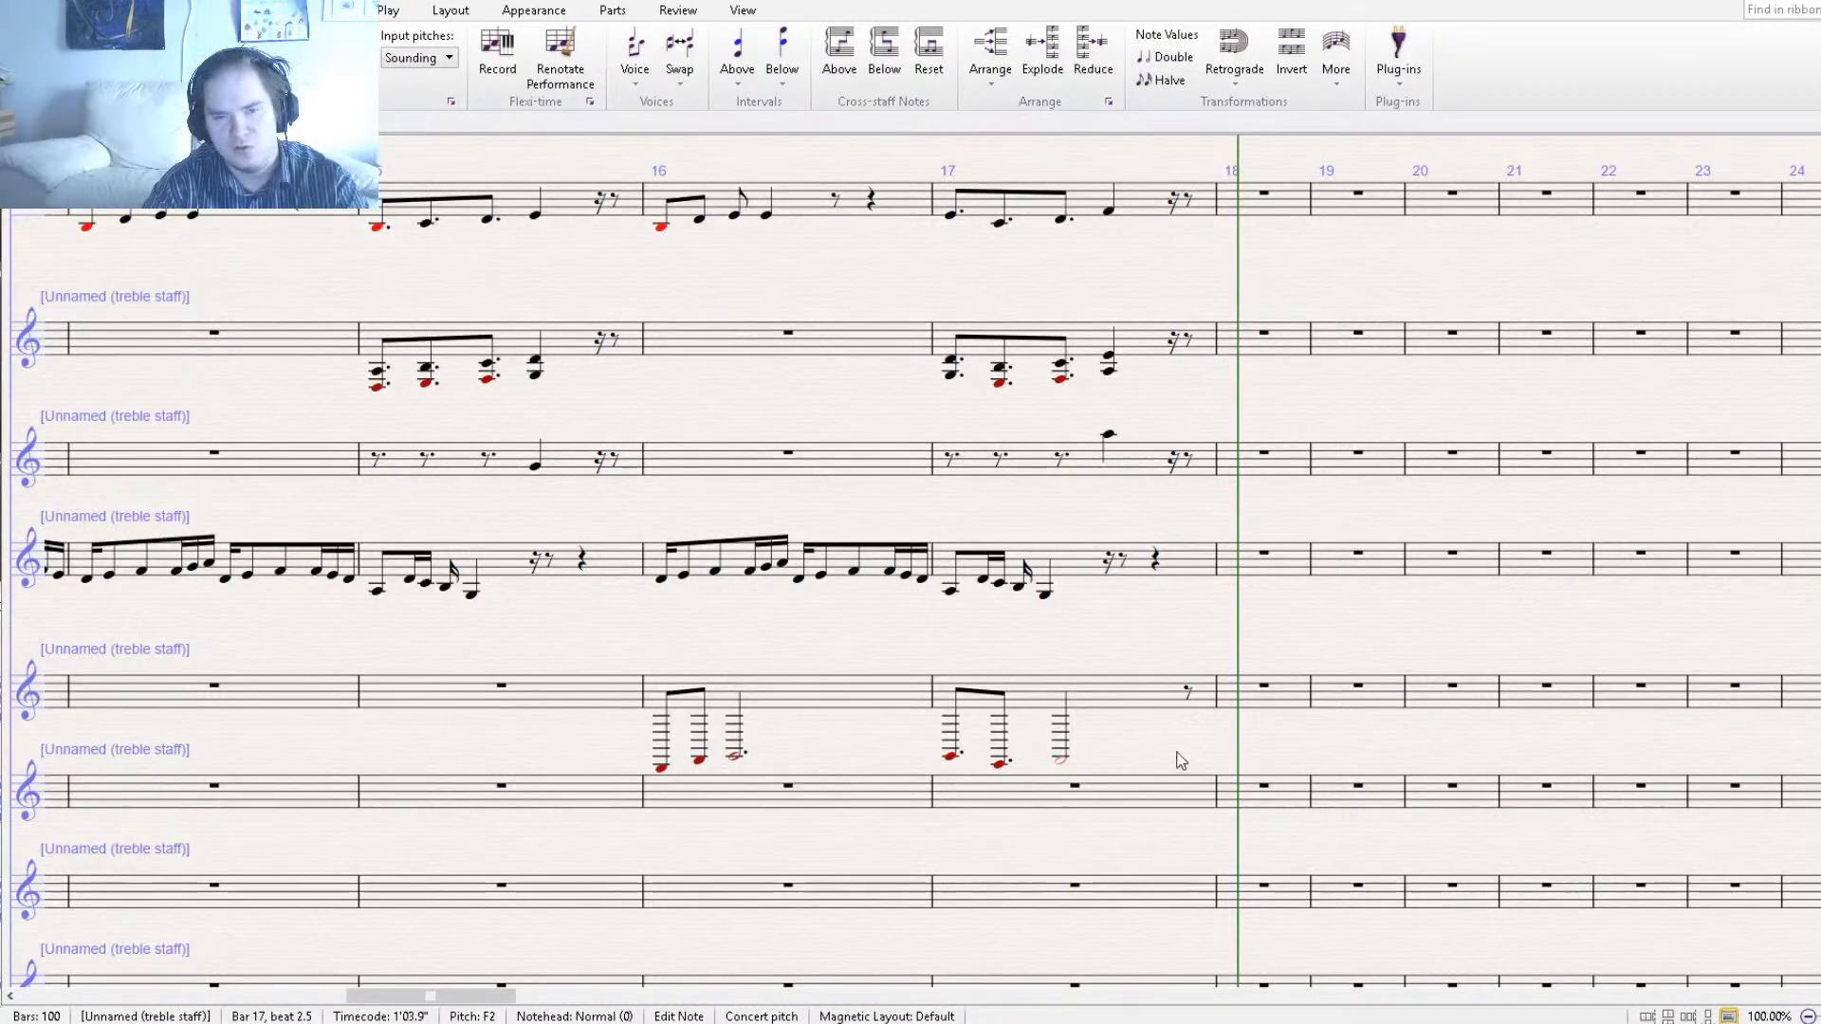
Play back the passage through the end of bar 17, briefly showing the Mixer to check the channel levels.
{"action": "left_click_drag", "start_coordinate": [1122, 754], "coordinate": [1111, 749]}
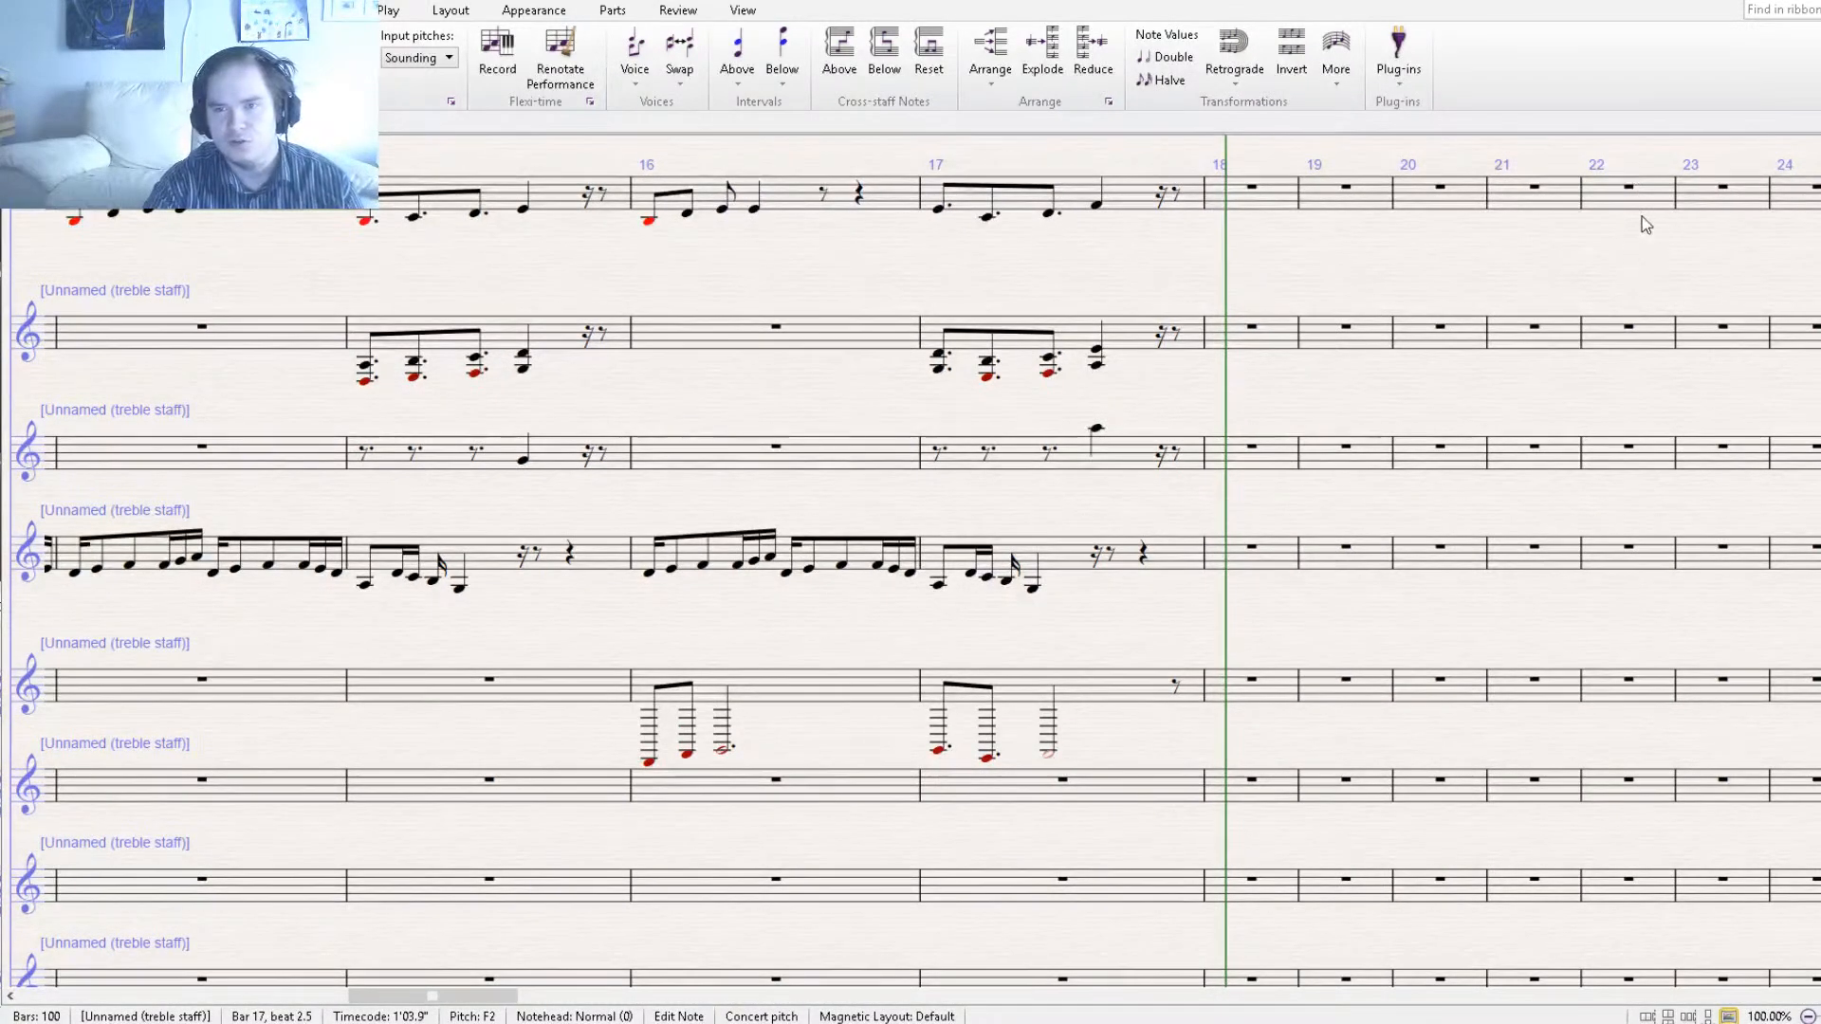
{"action": "key", "text": "ctrl+space"}
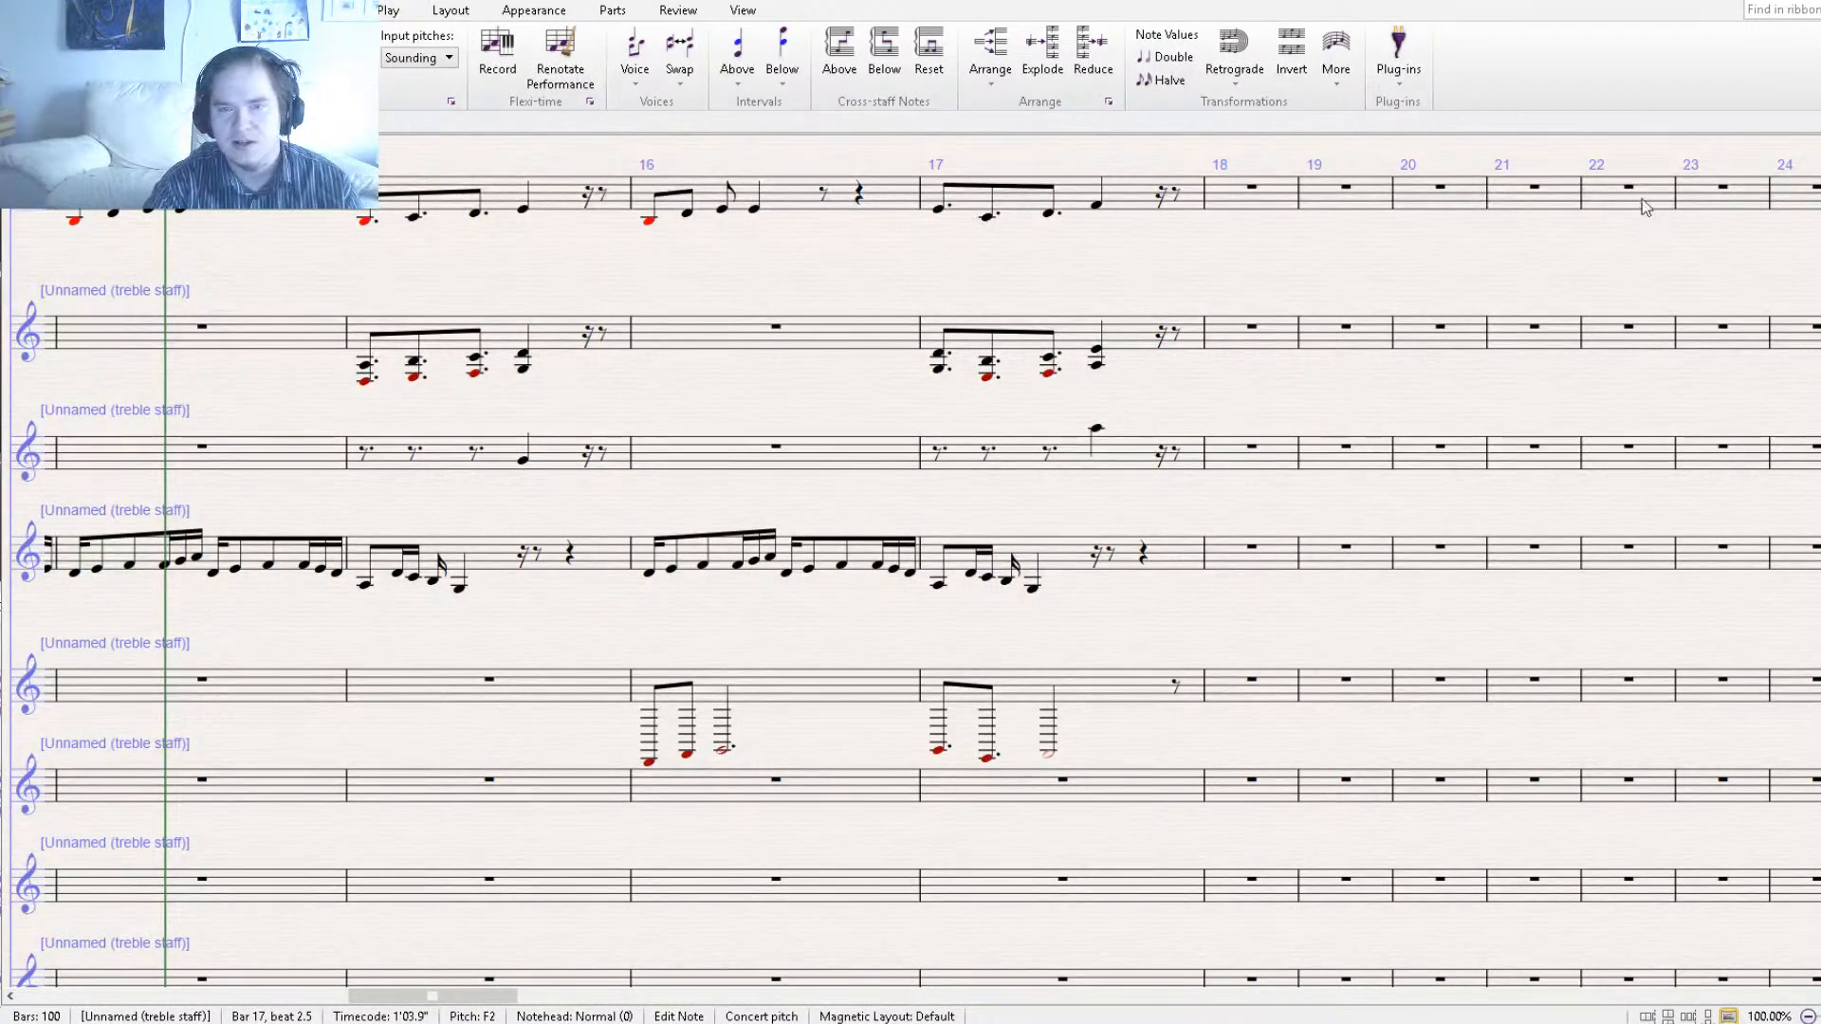
{"action": "key", "text": "space"}
{"action": "left_click", "coordinate": [743, 10]}
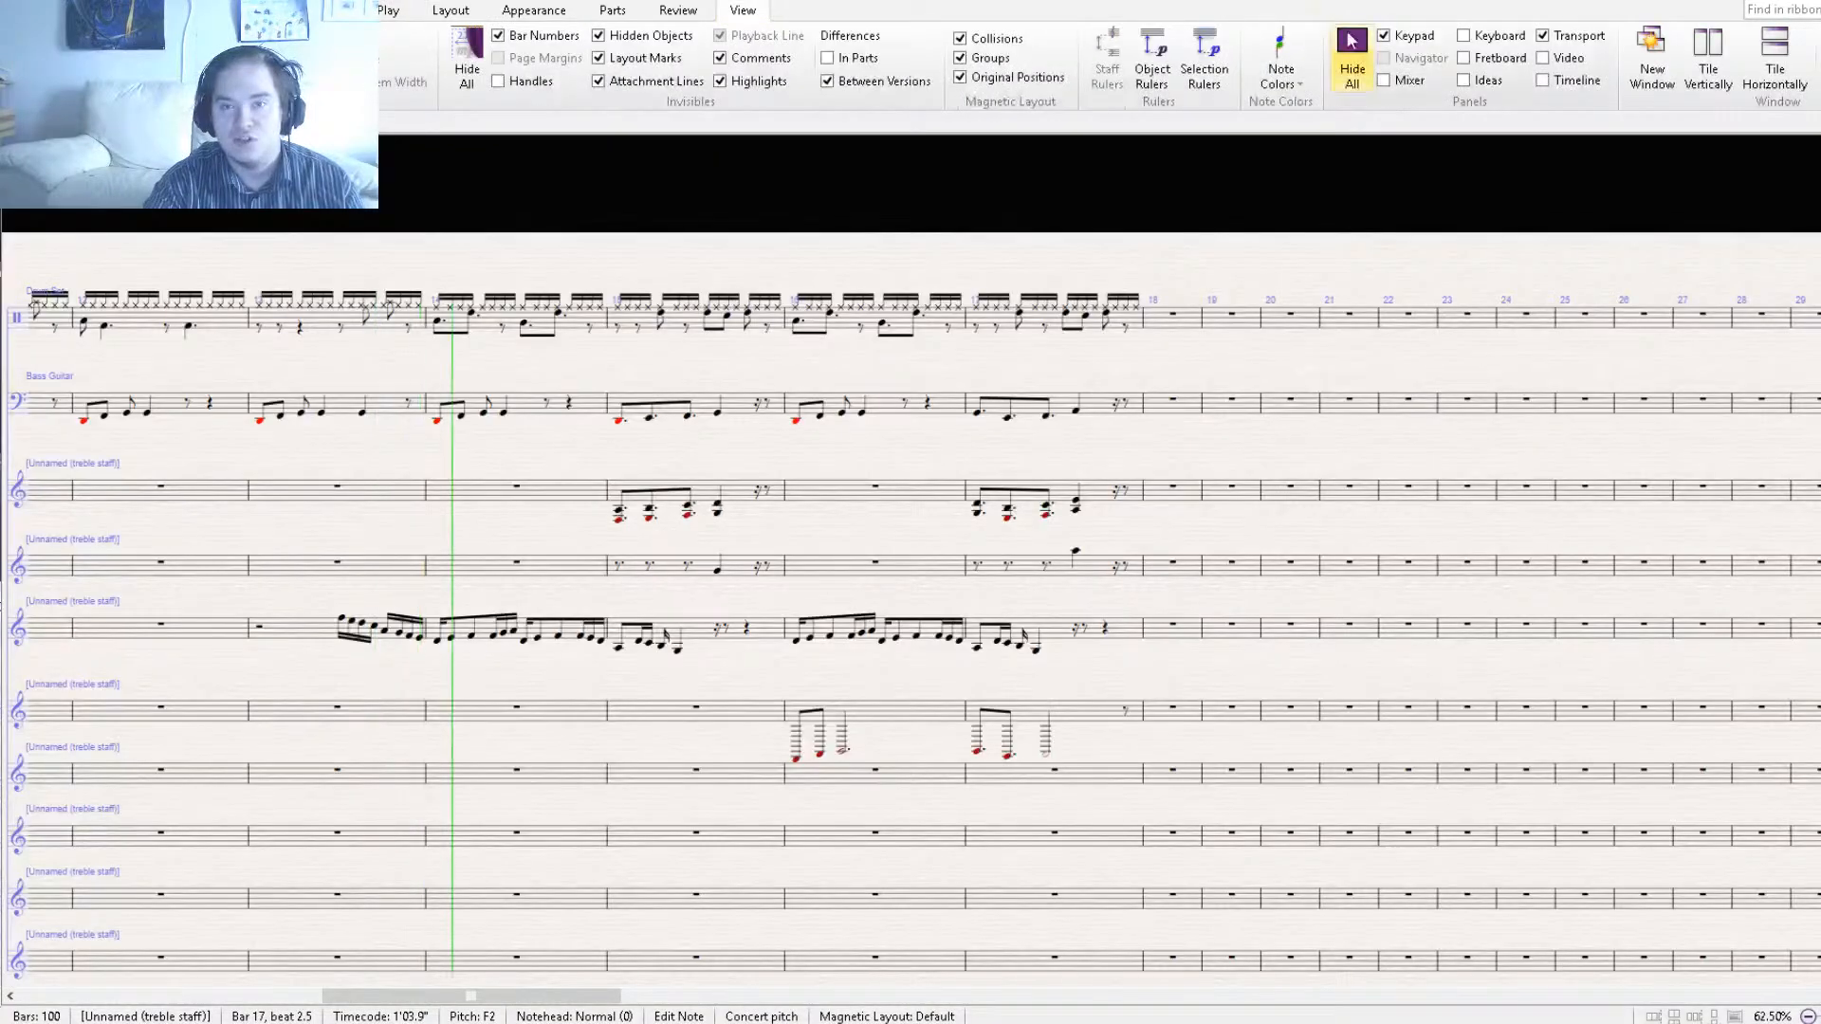
{"action": "left_click", "coordinate": [1385, 82]}
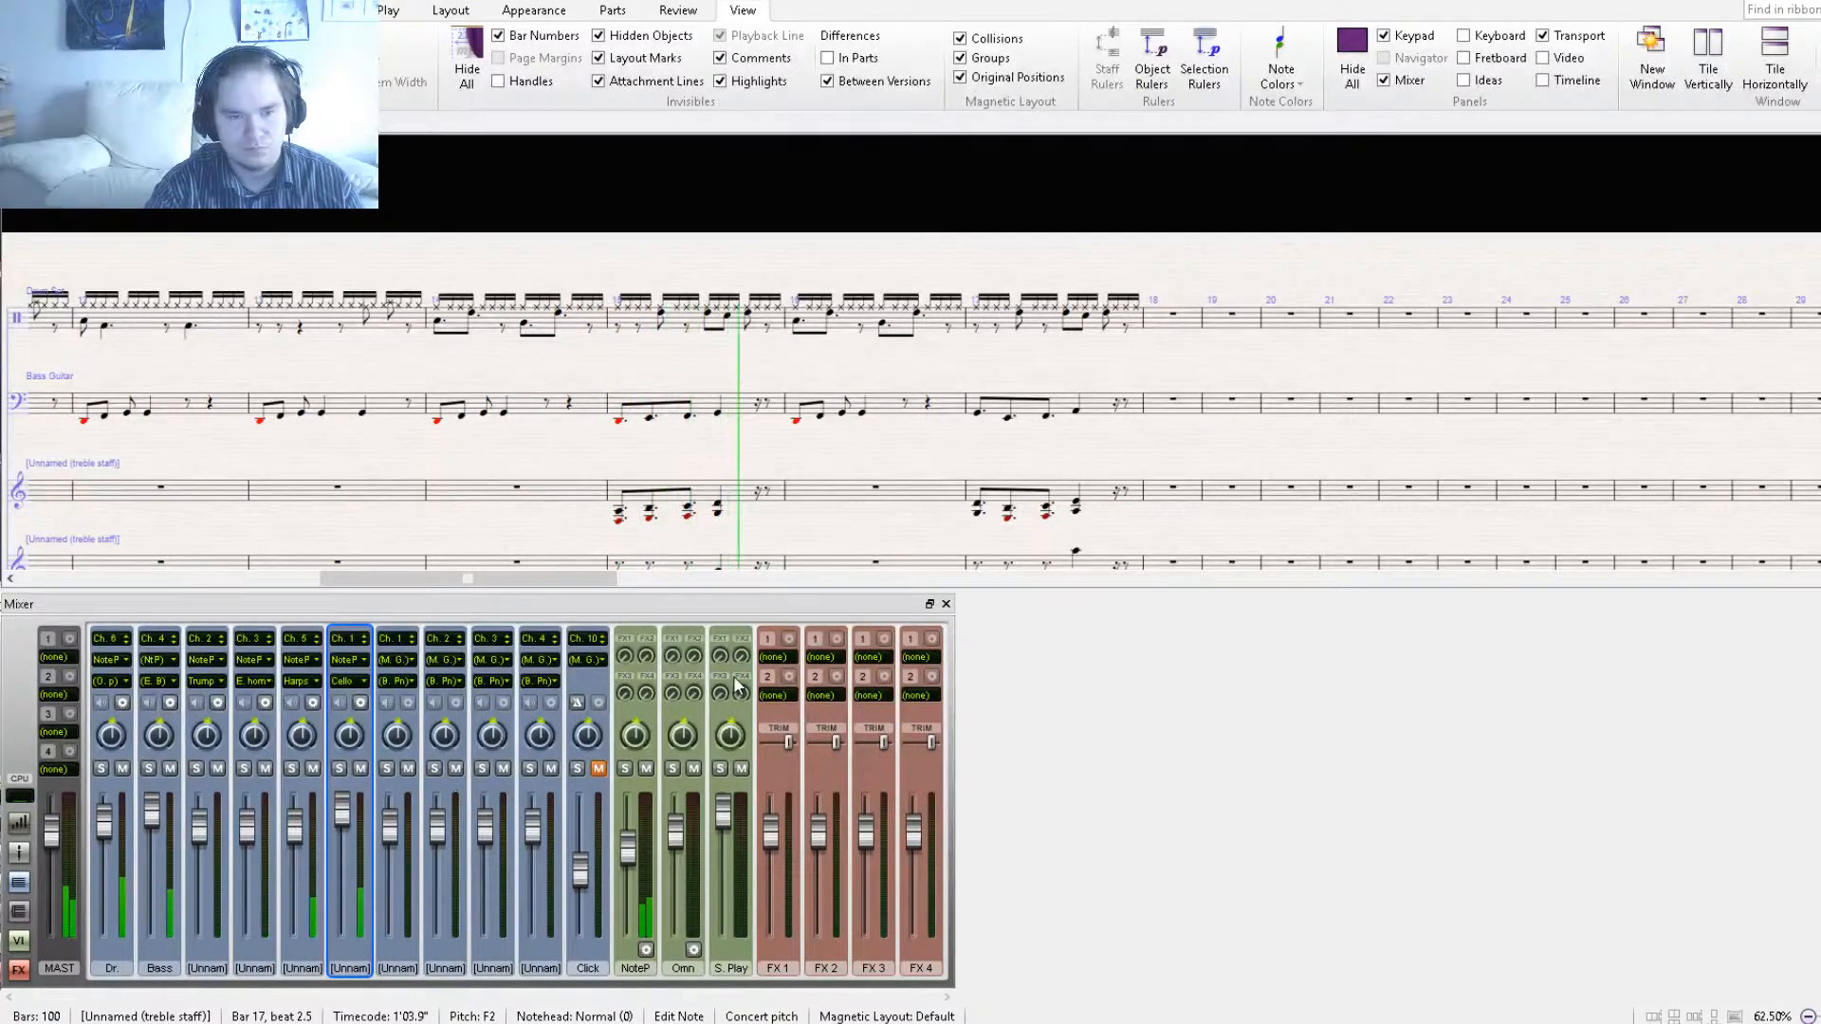
{"action": "left_click", "coordinate": [945, 604]}
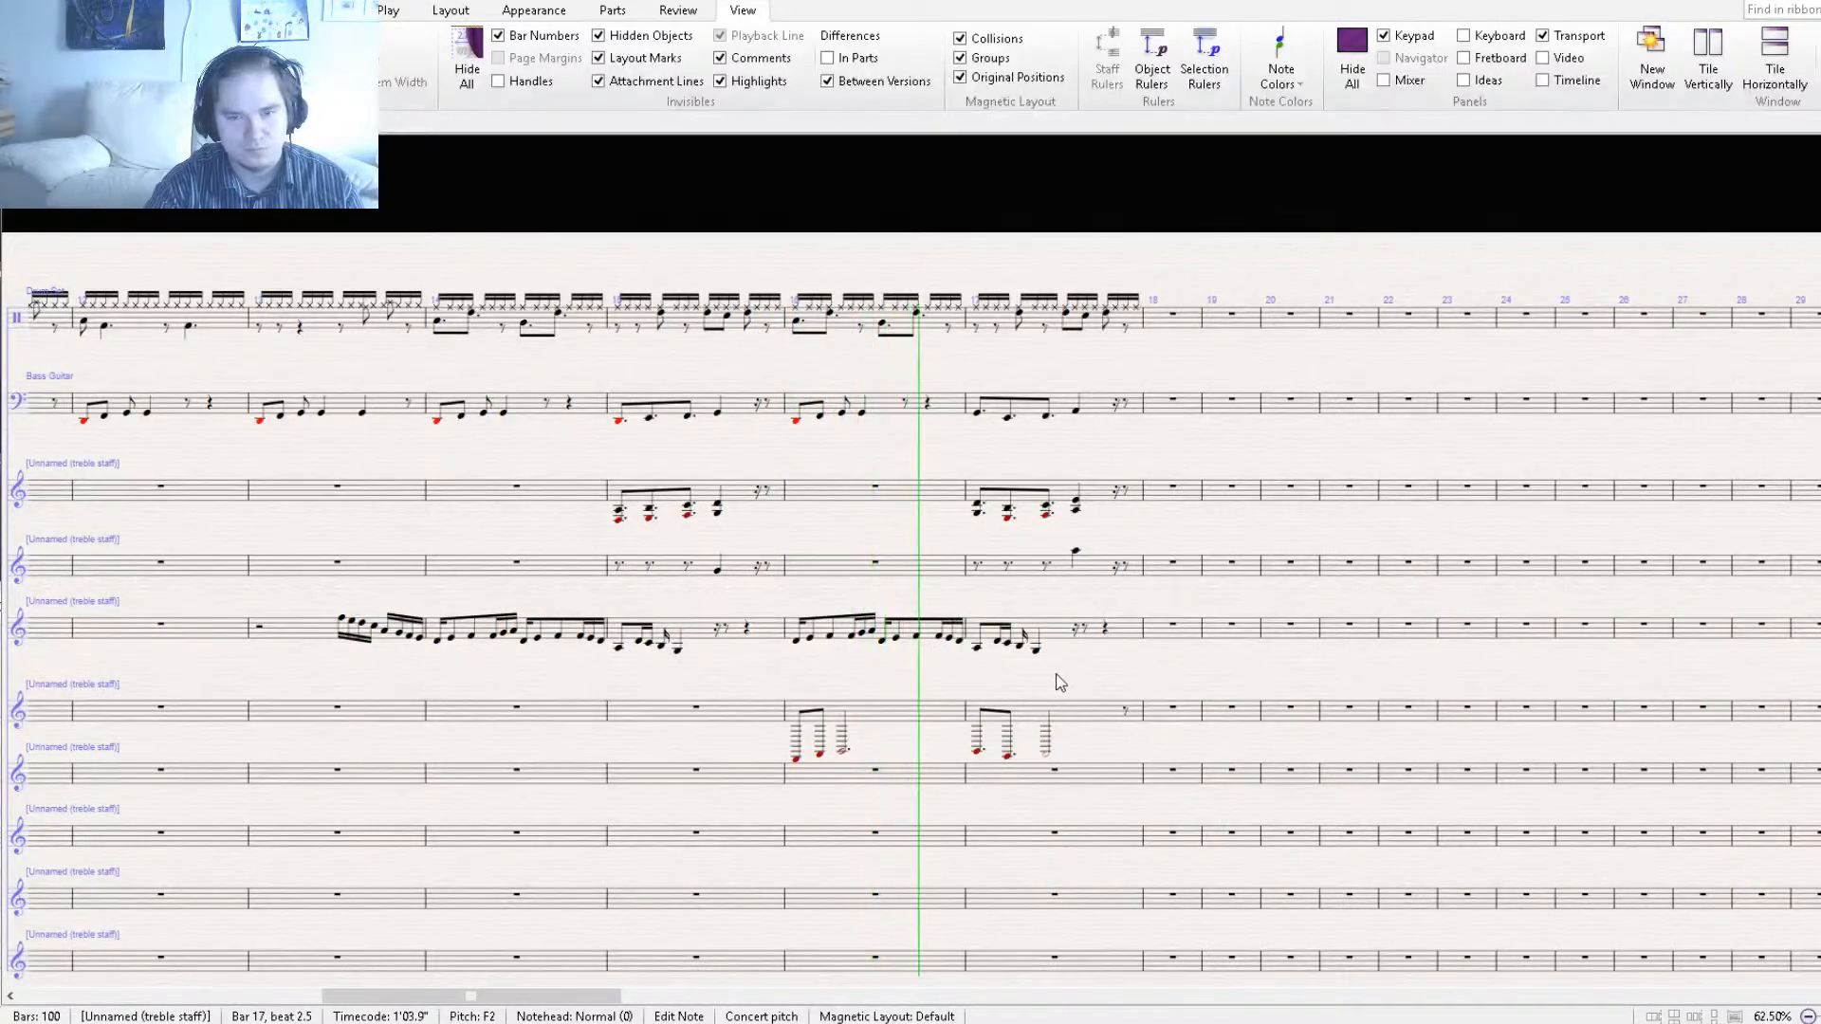
{"action": "left_click_drag", "start_coordinate": [1091, 688], "coordinate": [964, 690]}
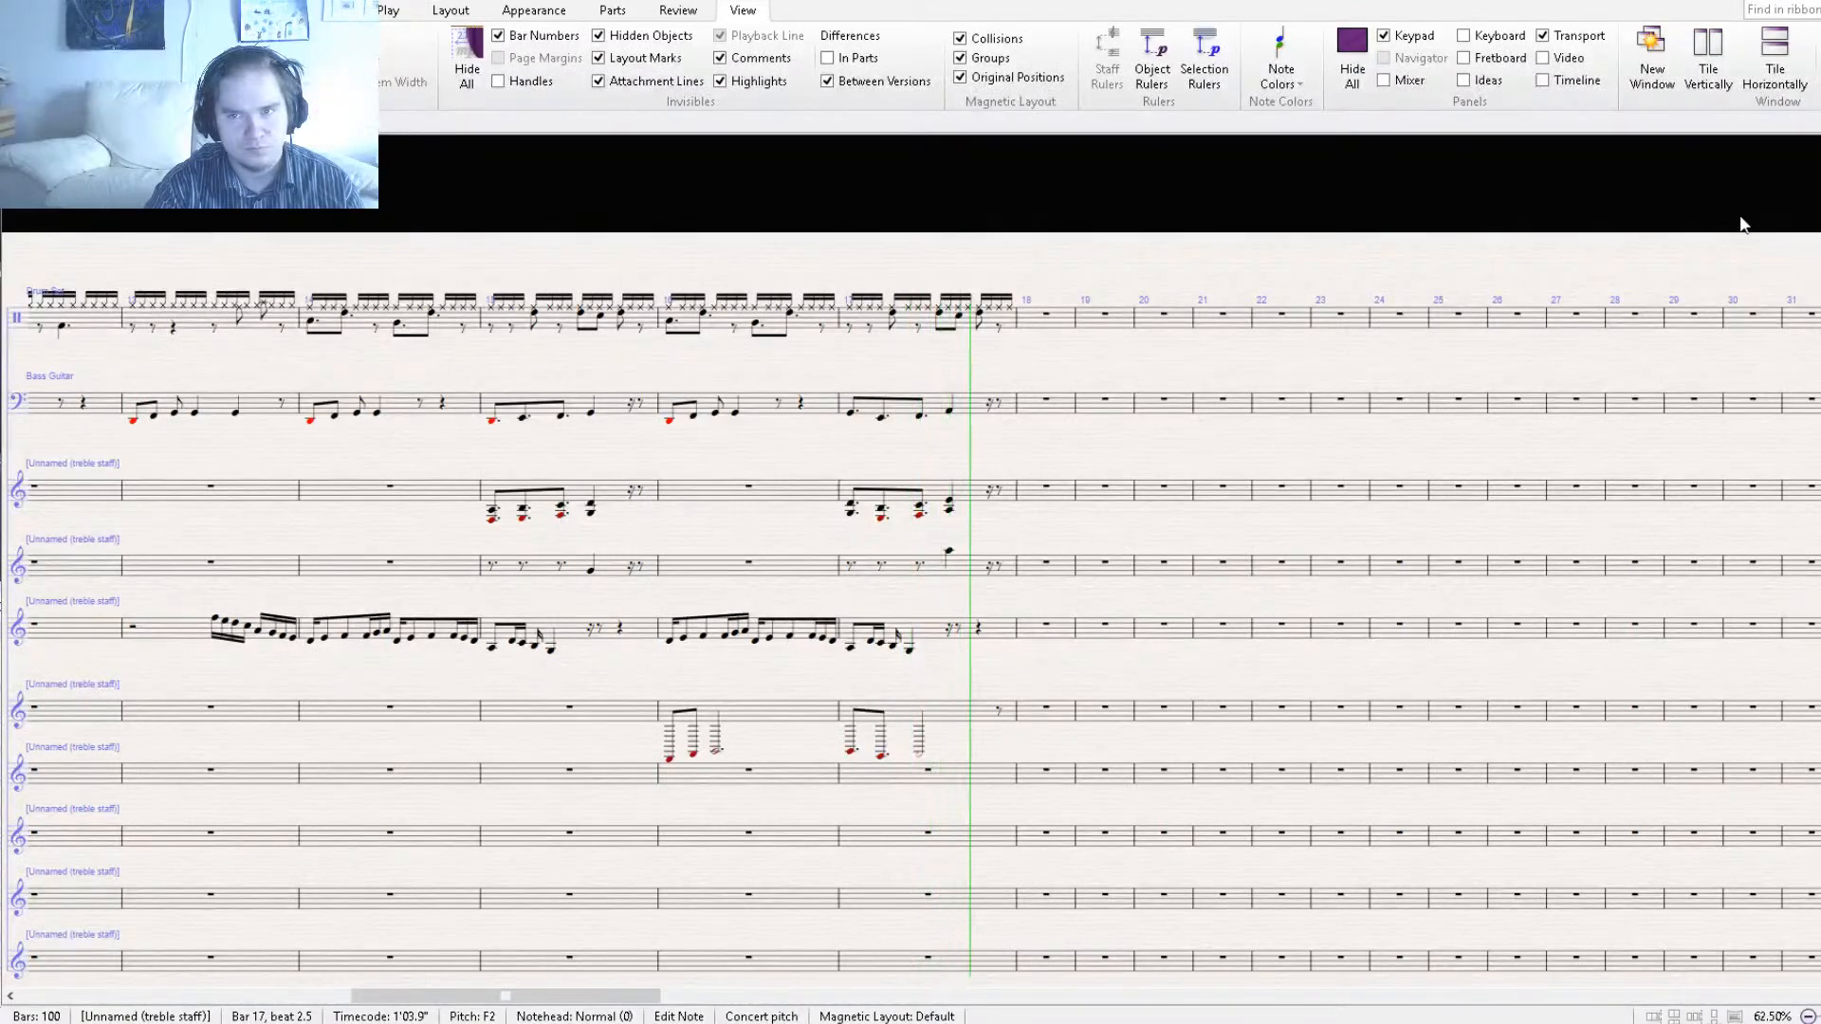
{"action": "key", "text": "space"}
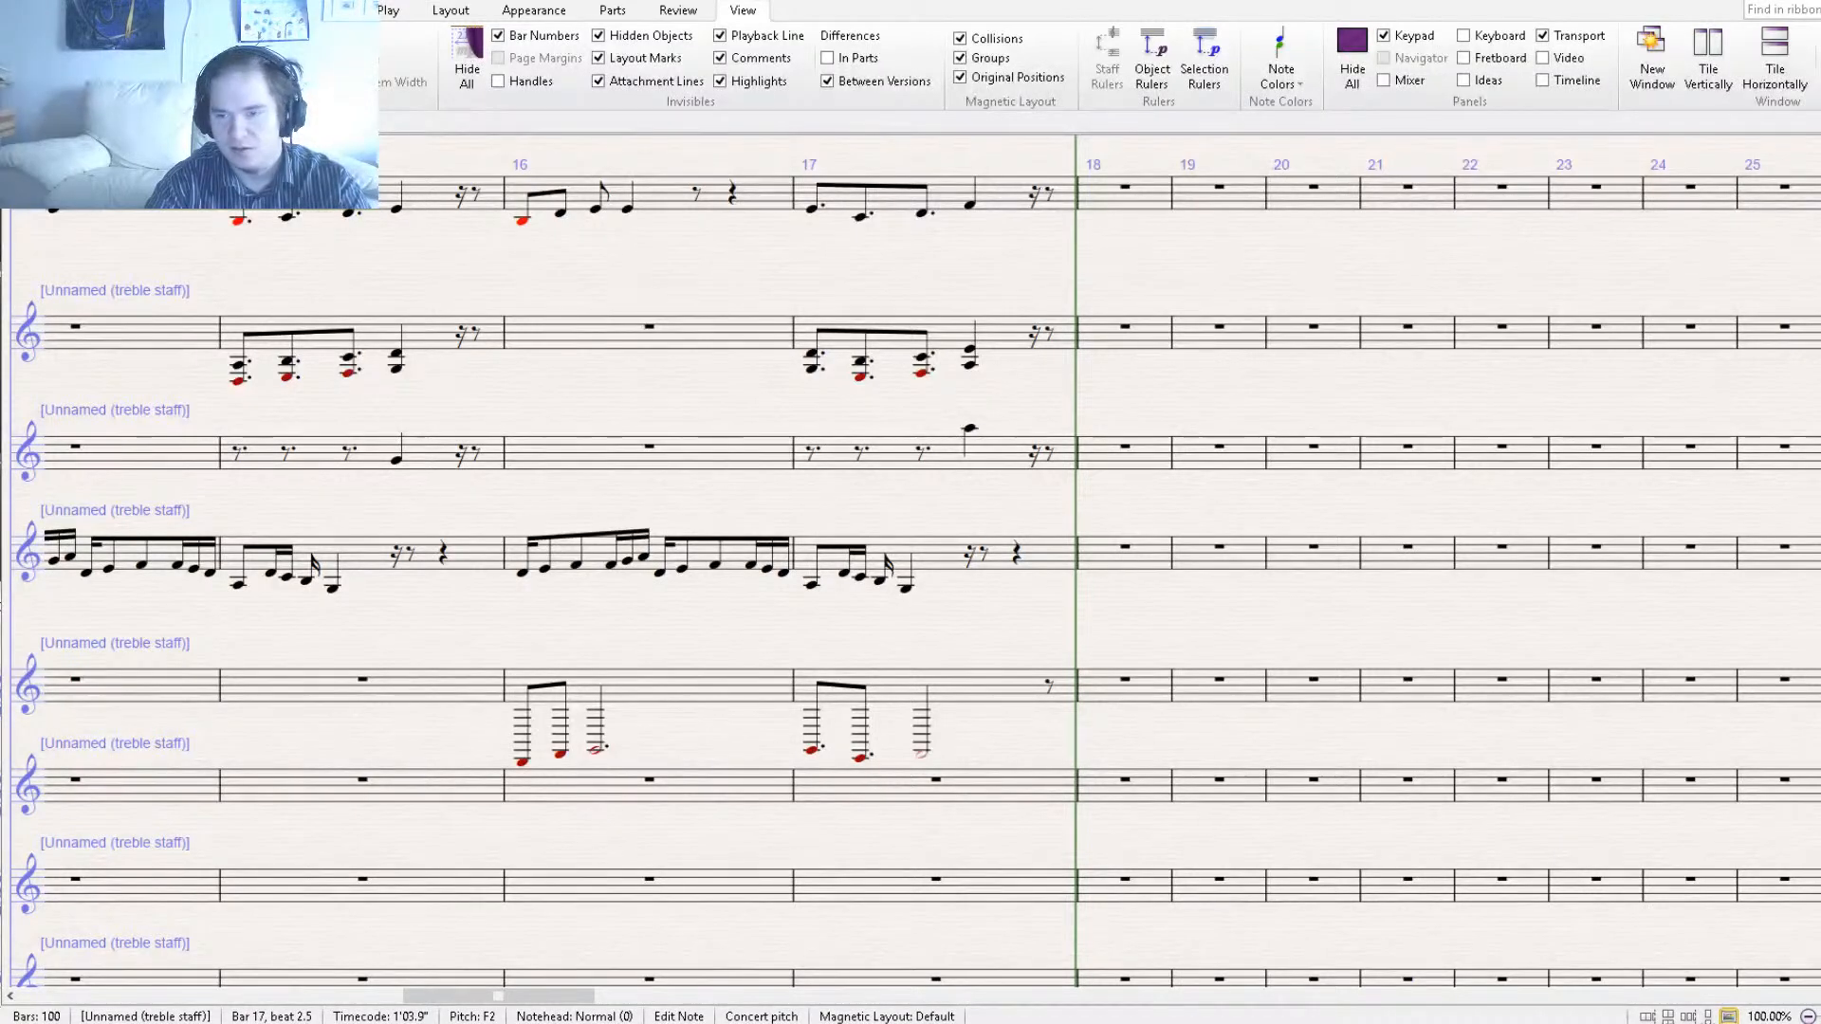
In bar 17 of the fourth treble staff, make the third note a dotted eighth and add a dotted eighth E2 after it.
{"action": "key", "text": "KP_3"}
{"action": "key", "text": "KP_Decimal"}
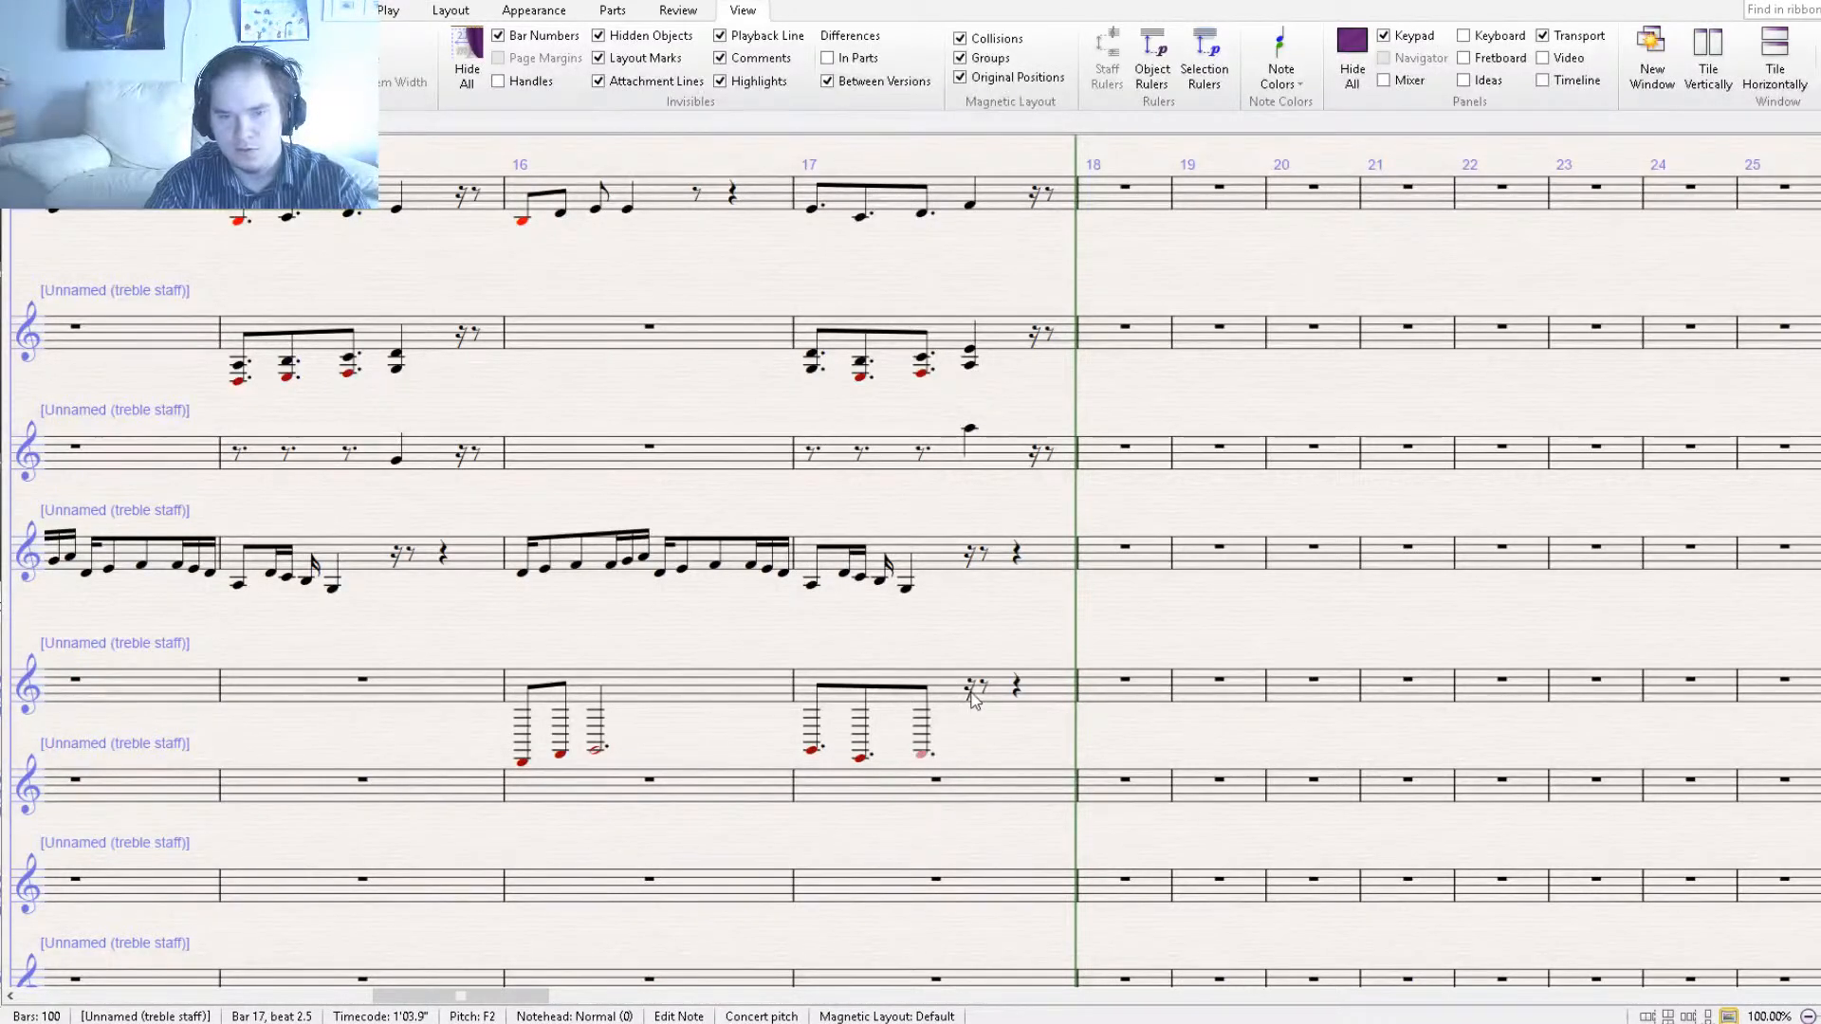
{"action": "key", "text": "f"}
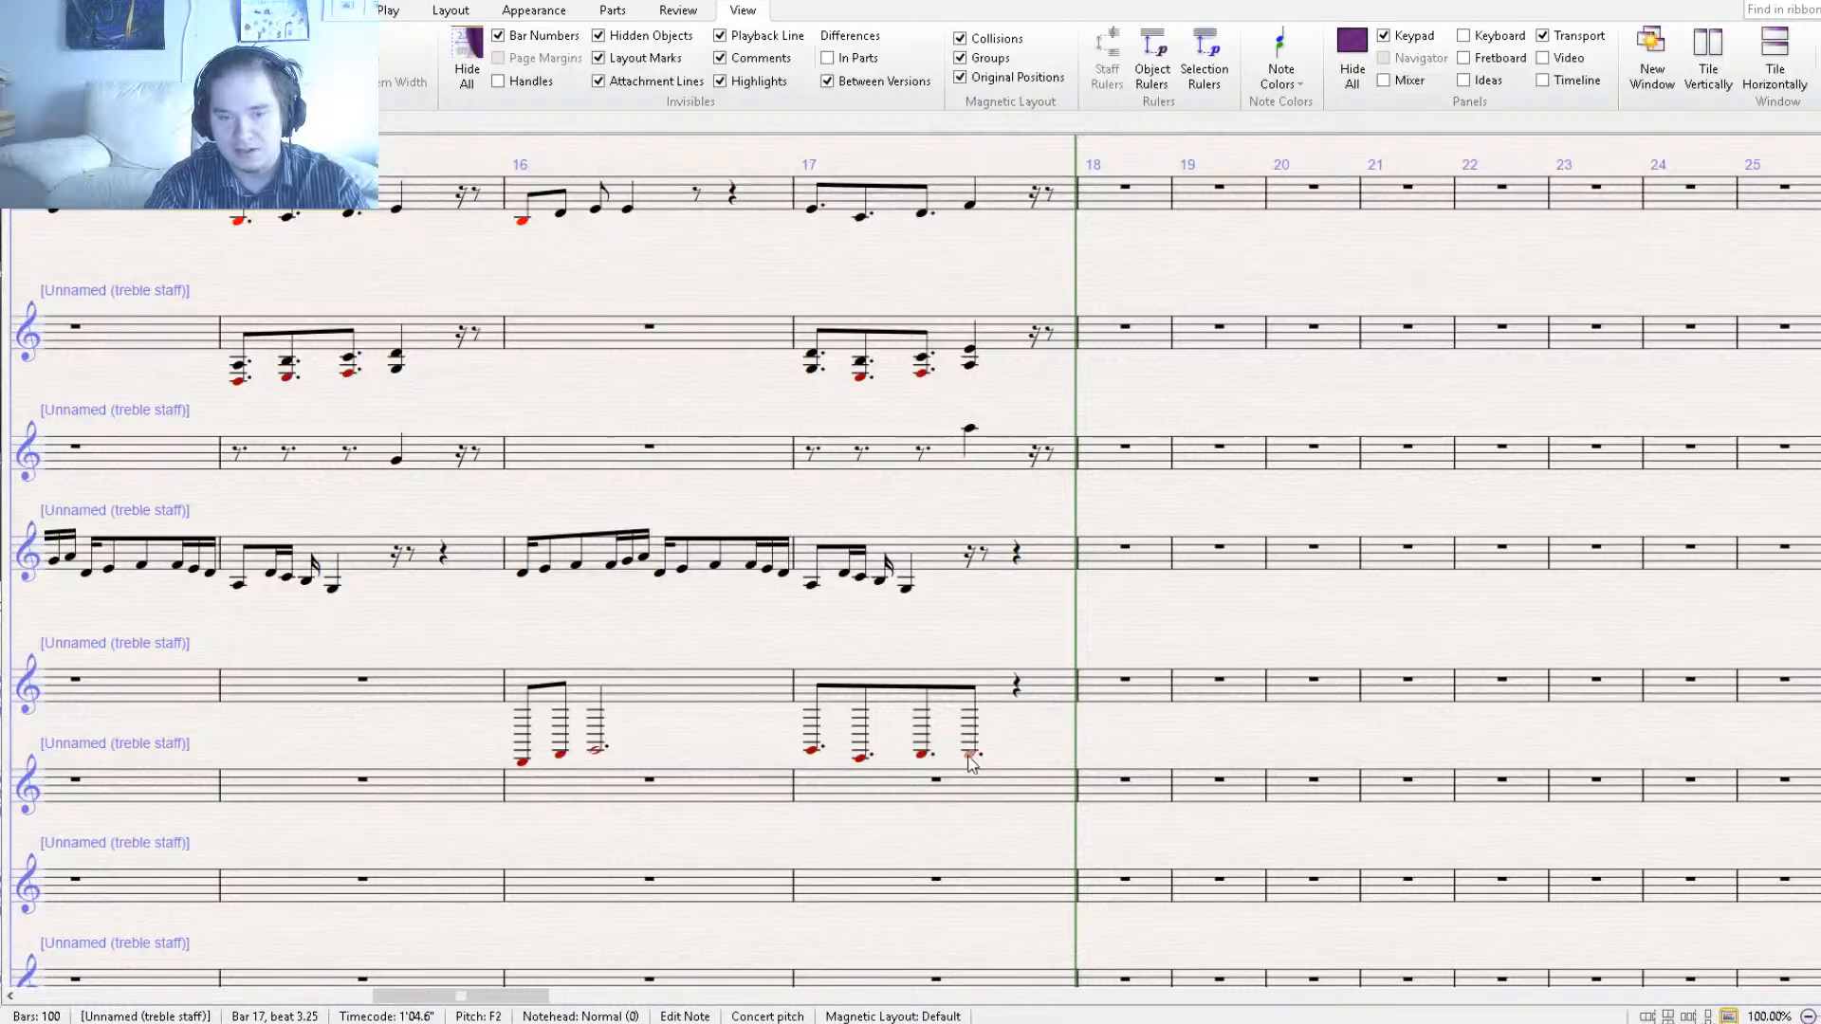
{"action": "key", "text": "Down"}
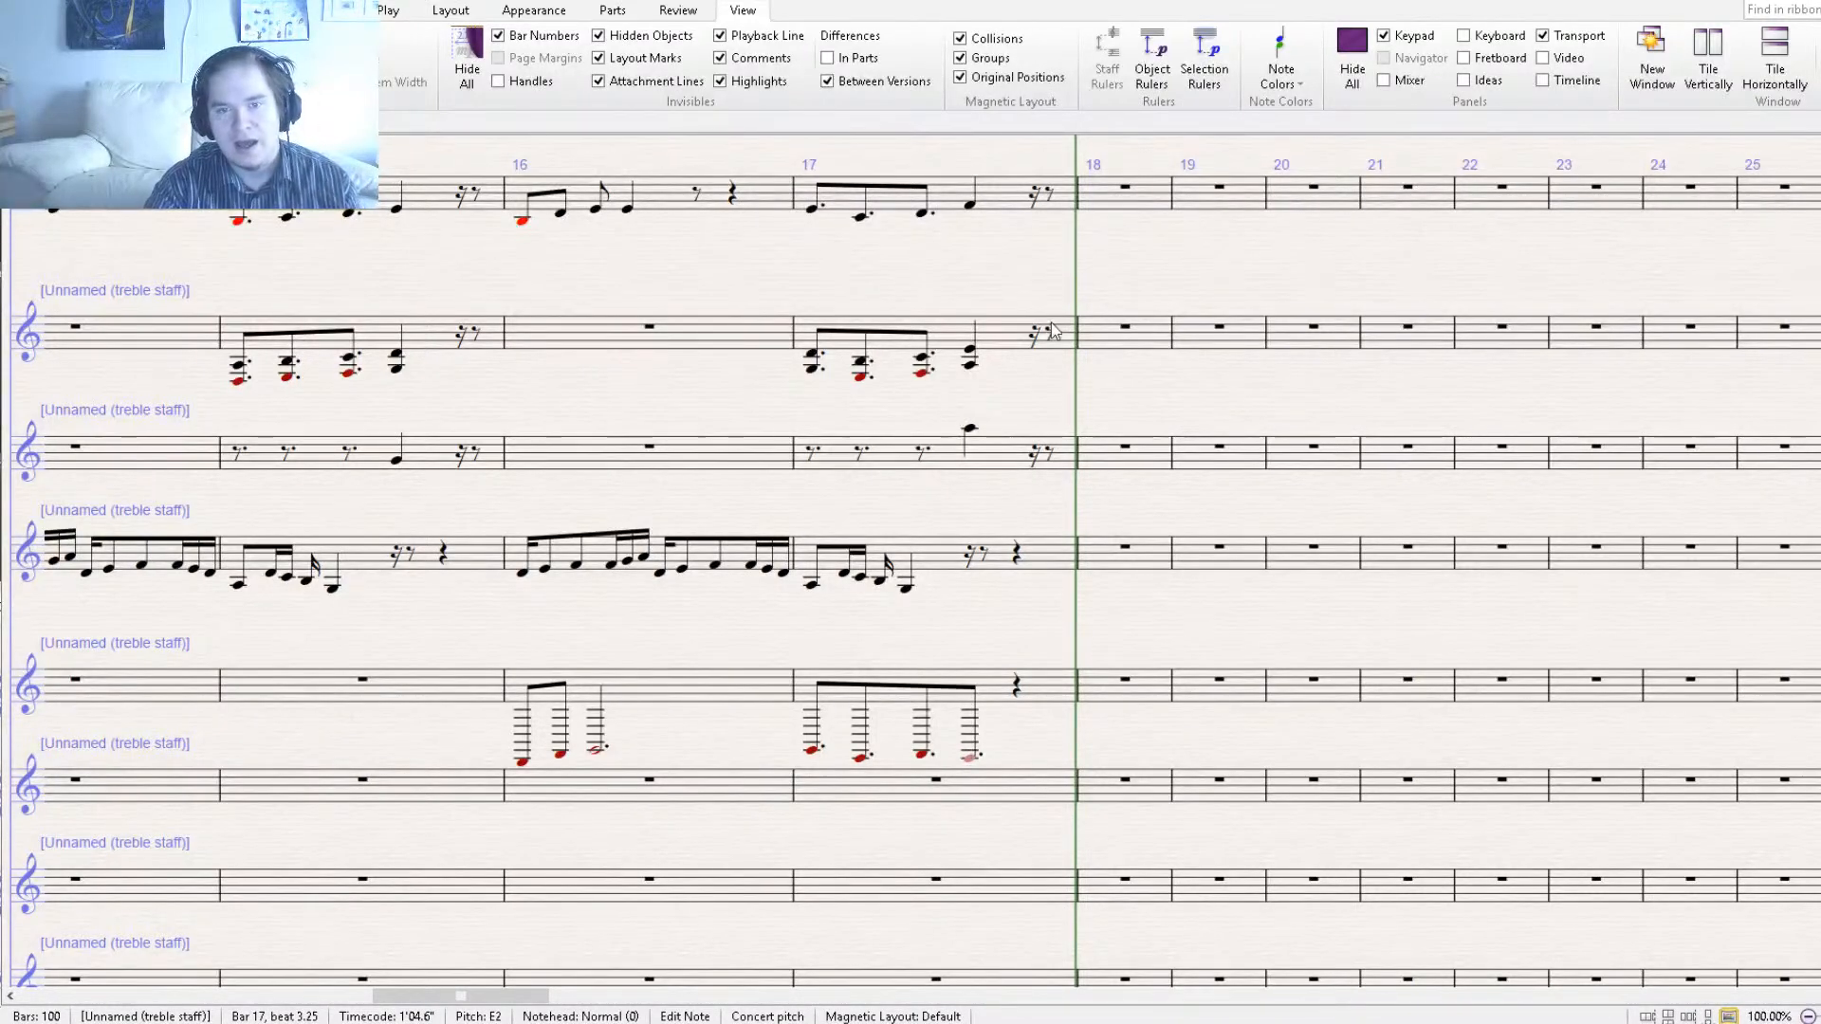
Place a double barline at the end of bar 17, removing the one misplaced at beat 4.
{"action": "left_click_drag", "start_coordinate": [1048, 313], "coordinate": [955, 561]}
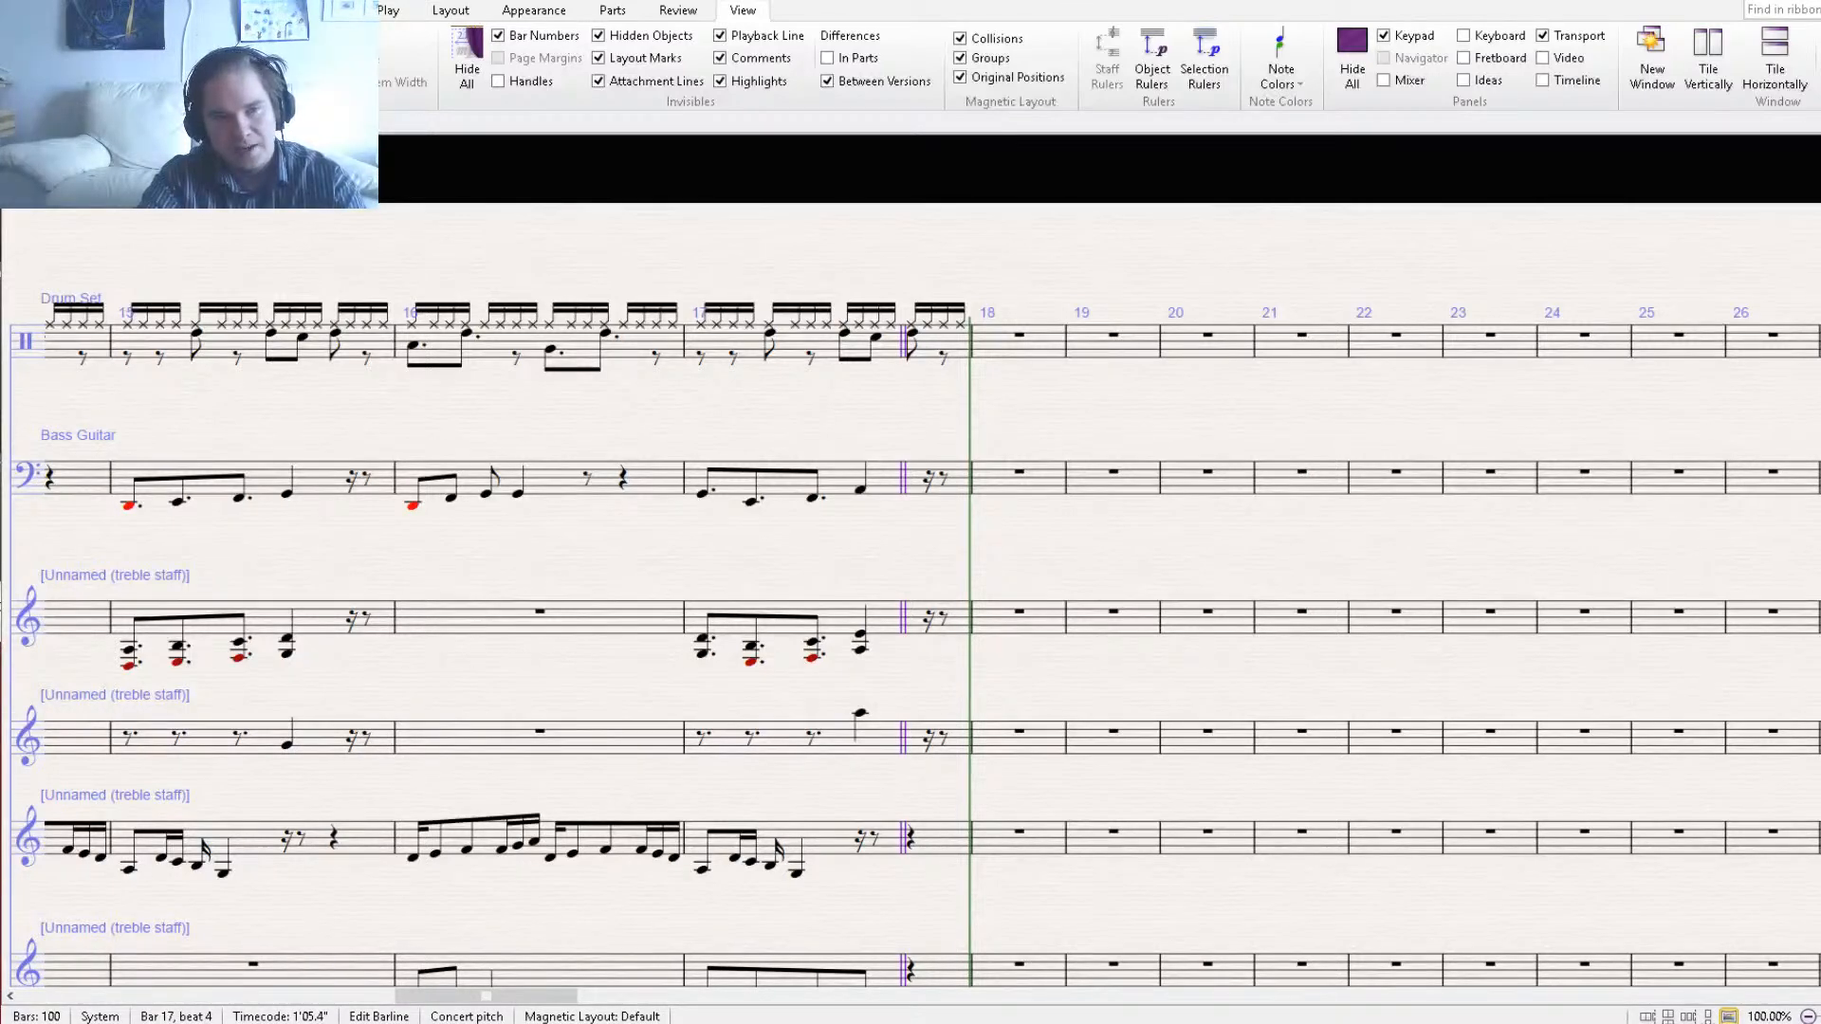
{"action": "scroll", "coordinate": [882, 389], "scroll_direction": "down", "scroll_amount": 3}
{"action": "key", "text": "Delete"}
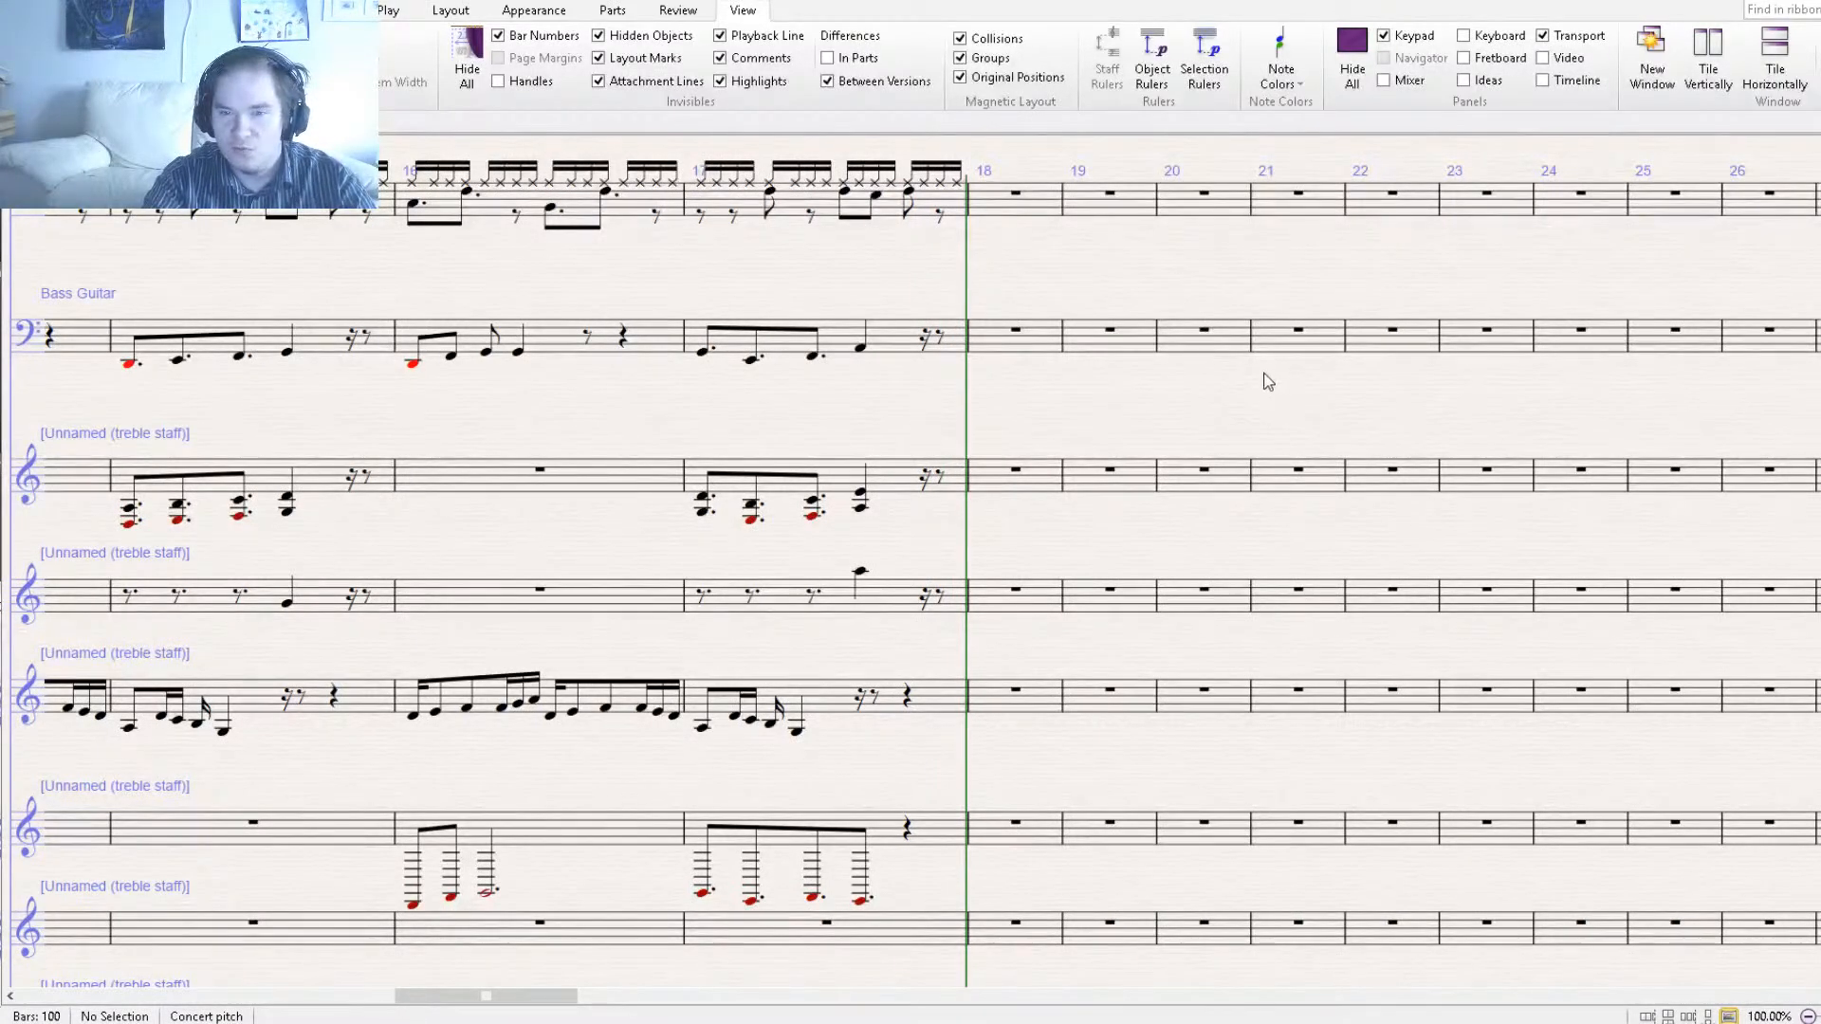
{"action": "left_click", "coordinate": [968, 273]}
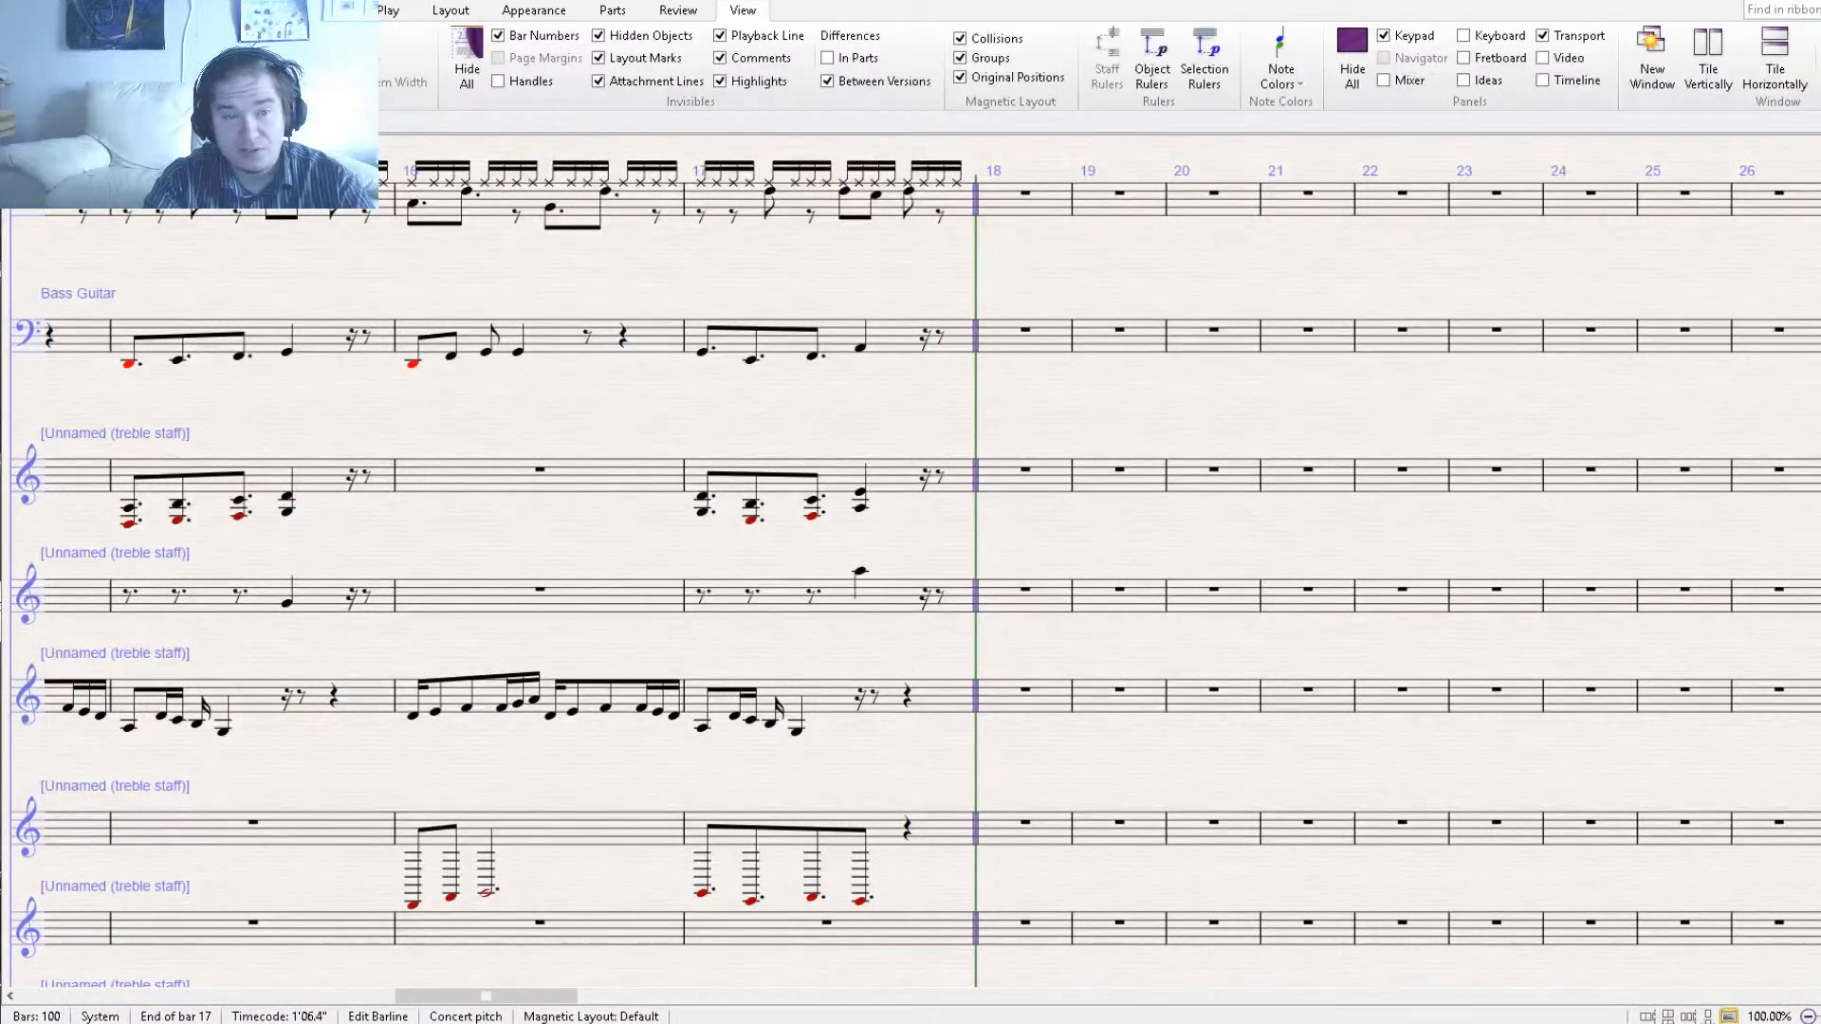
Copy bars 6 to 9 of the first three treble staves to the same staves starting at bar 18.
{"action": "left_click_drag", "start_coordinate": [231, 415], "coordinate": [391, 442]}
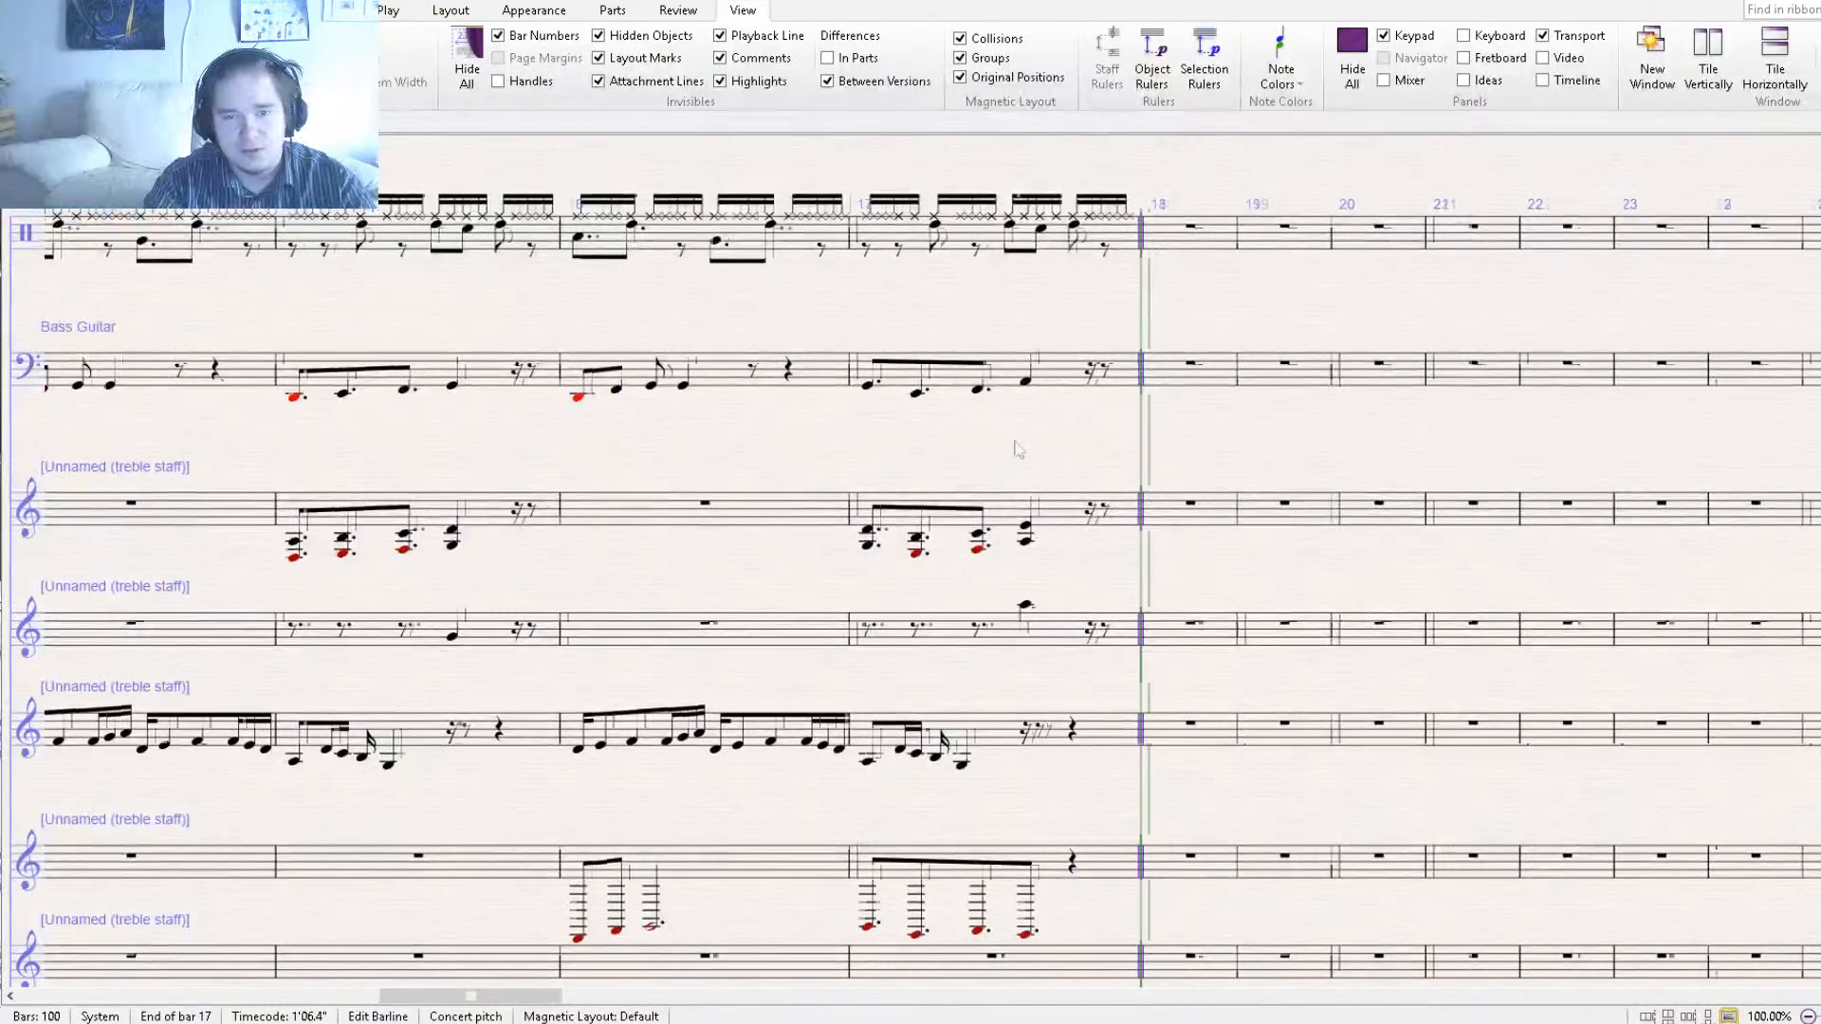
{"action": "left_click_drag", "start_coordinate": [1020, 449], "coordinate": [1330, 452]}
{"action": "left_click_drag", "start_coordinate": [336, 464], "coordinate": [1494, 435]}
{"action": "left_click_drag", "start_coordinate": [532, 440], "coordinate": [1465, 398]}
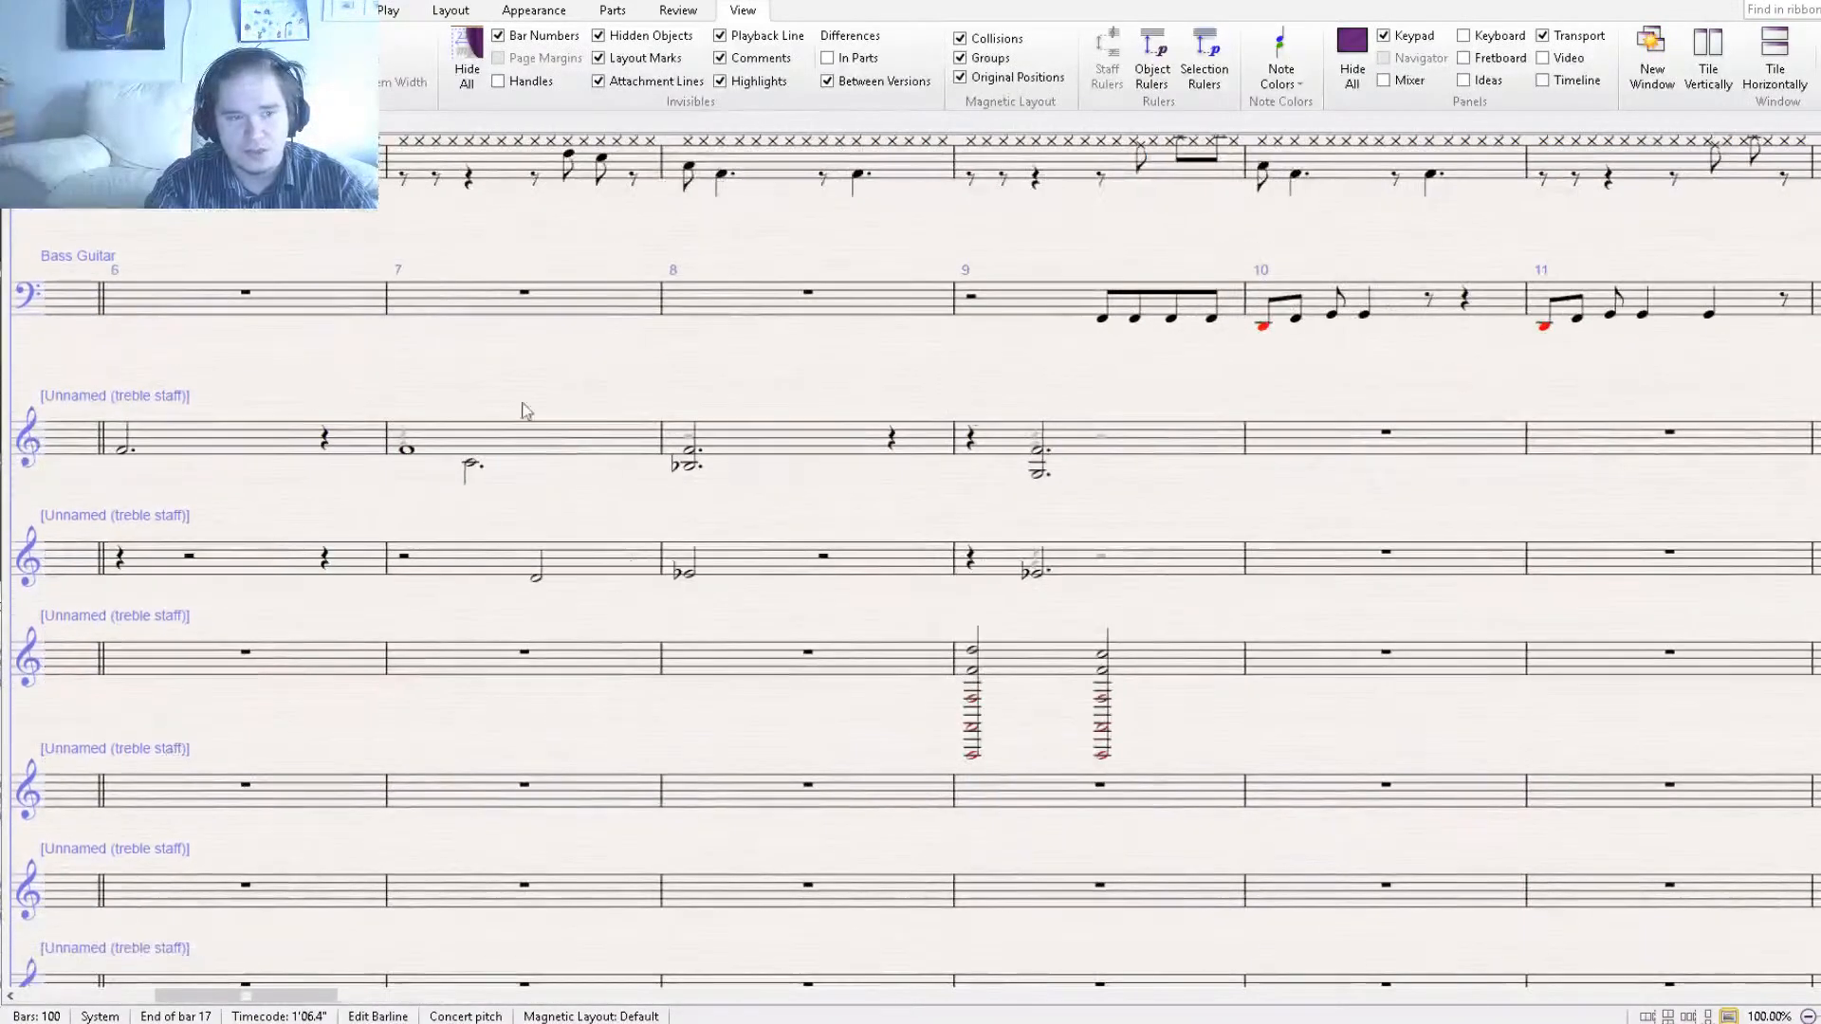
{"action": "left_click_drag", "start_coordinate": [192, 375], "coordinate": [304, 415]}
{"action": "left_click", "coordinate": [371, 475]}
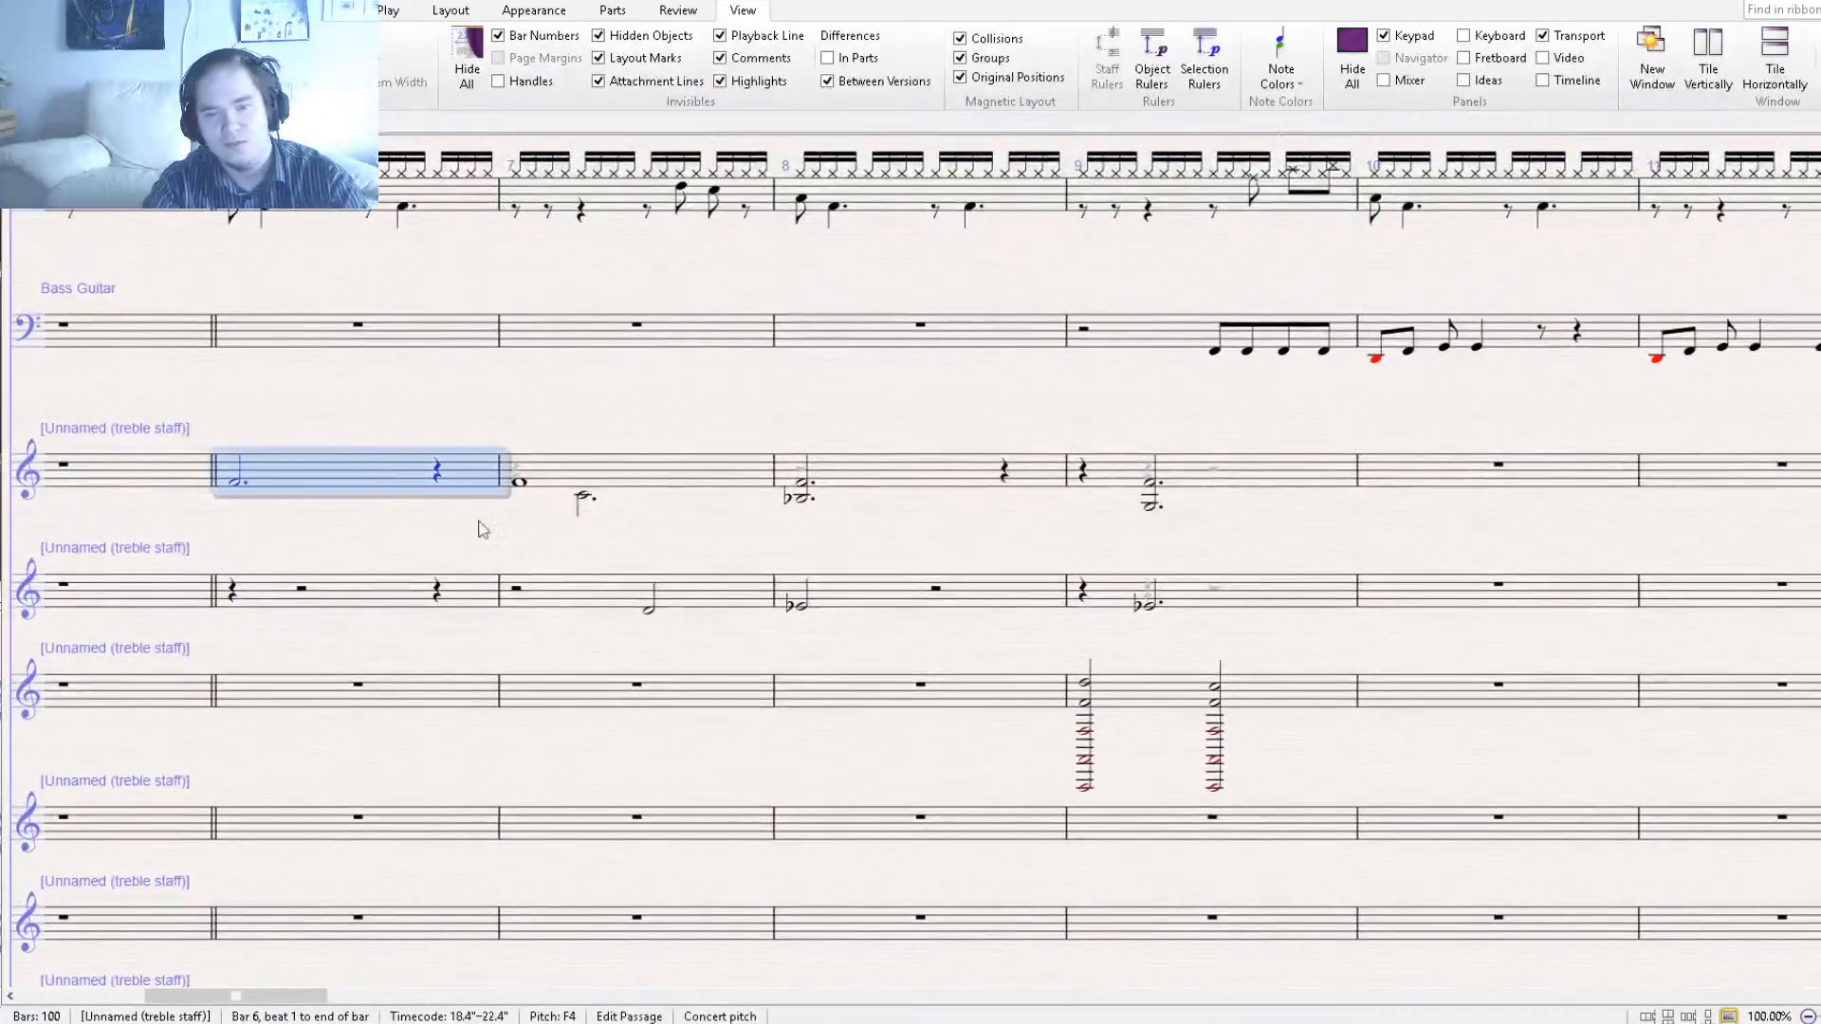
{"action": "left_click", "coordinate": [1156, 698], "text": "shift"}
{"action": "left_click_drag", "start_coordinate": [1361, 646], "coordinate": [23, 600]}
{"action": "left_click_drag", "start_coordinate": [1342, 603], "coordinate": [569, 597]}
{"action": "left_click_drag", "start_coordinate": [1573, 610], "coordinate": [906, 671]}
{"action": "left_click", "coordinate": [801, 365], "text": "alt"}
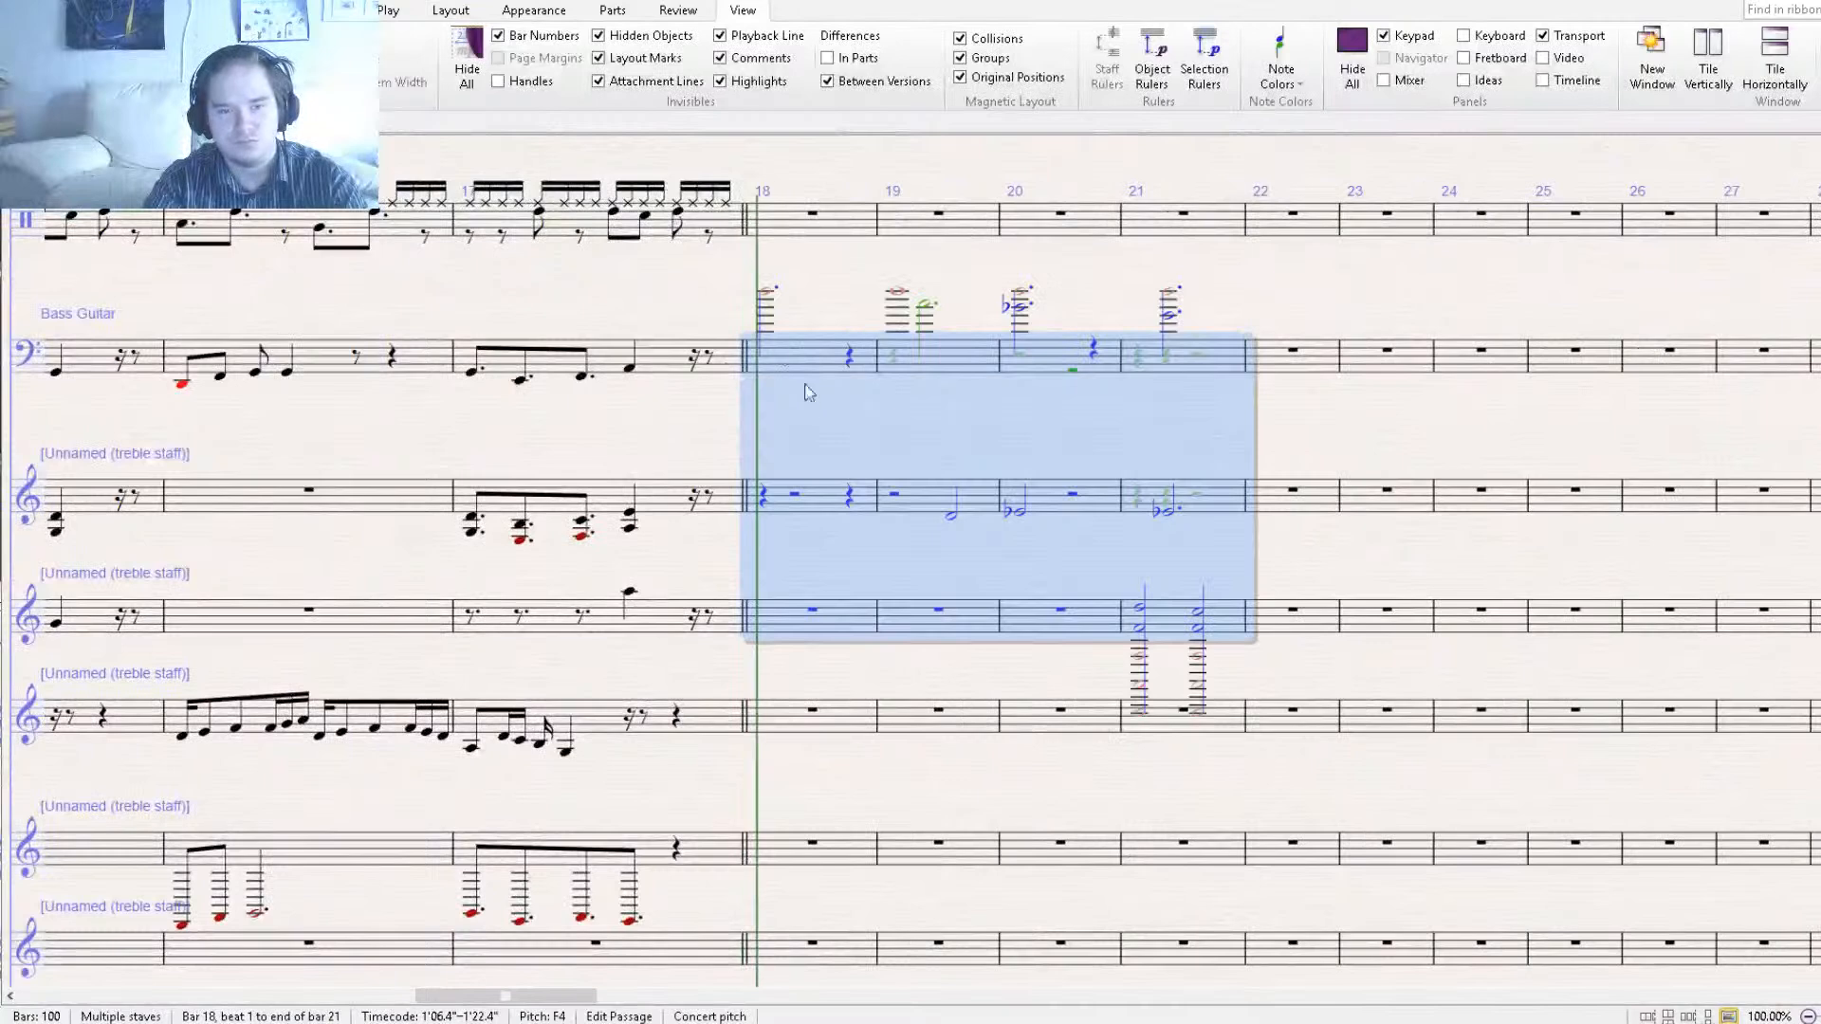
{"action": "key", "text": "ctrl+z"}
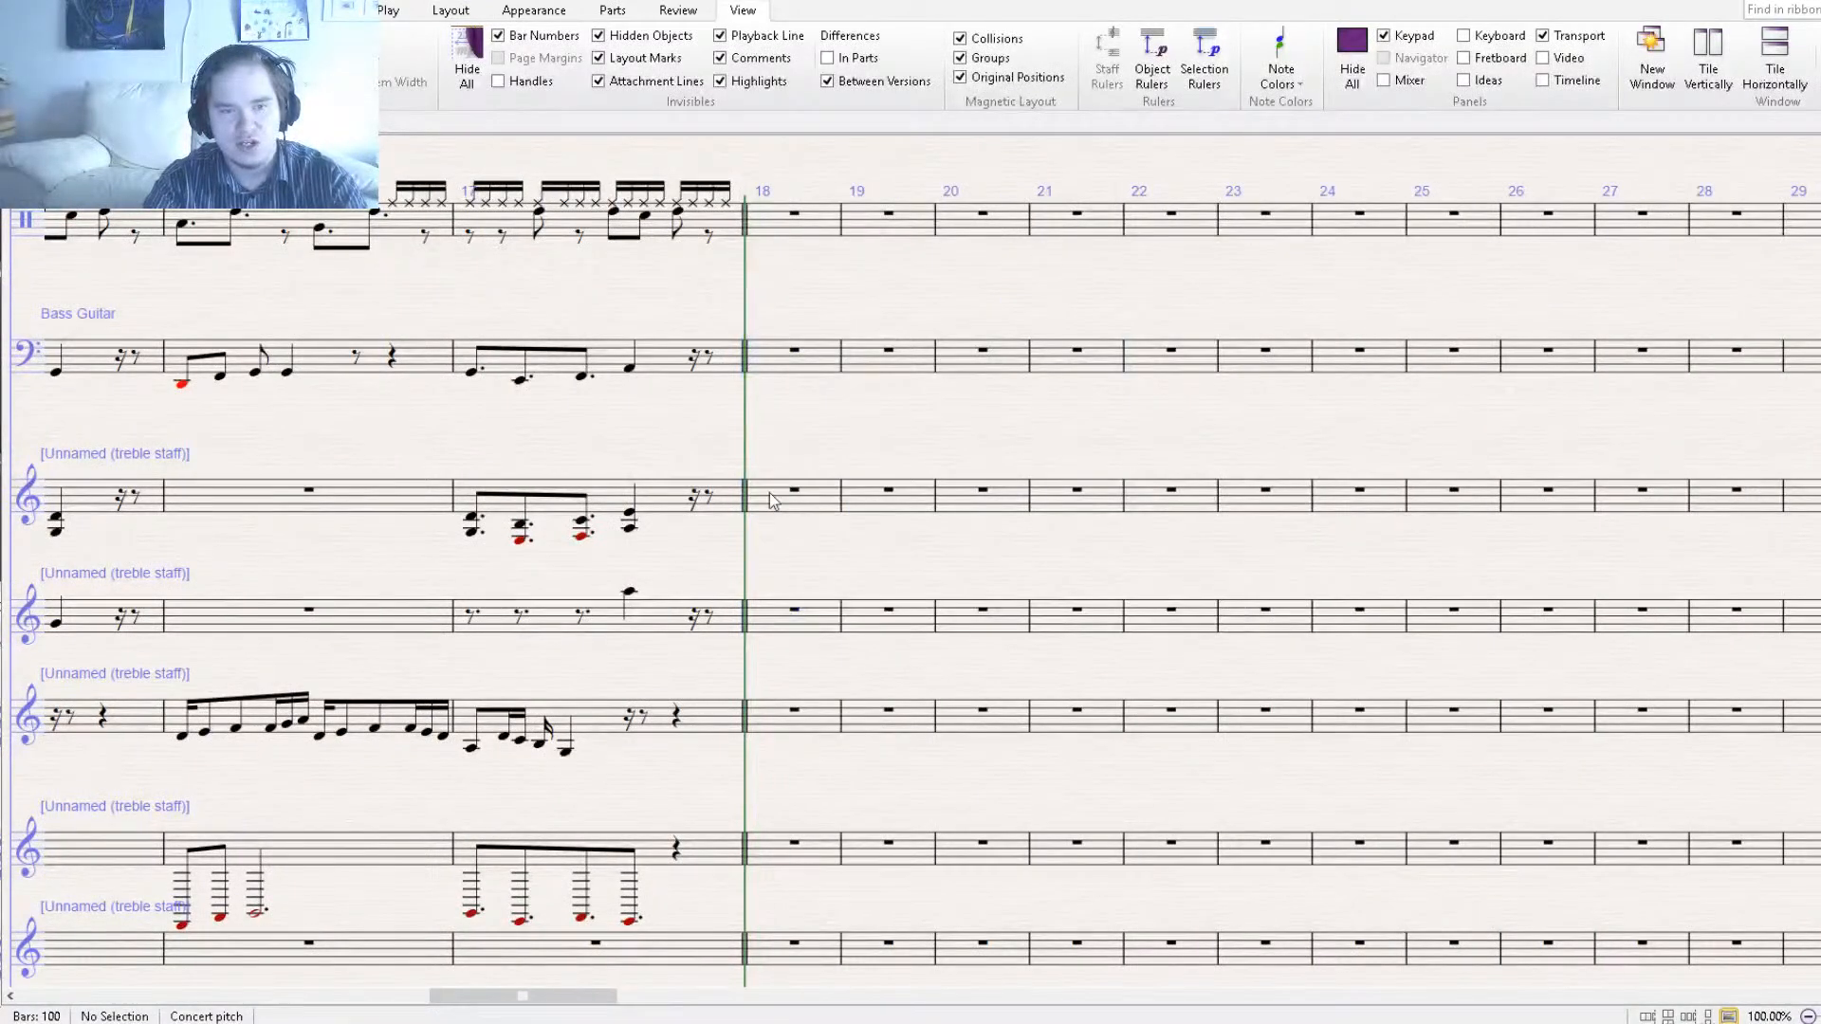
{"action": "left_click", "coordinate": [769, 495], "text": "alt"}
{"action": "key", "text": "Escape"}
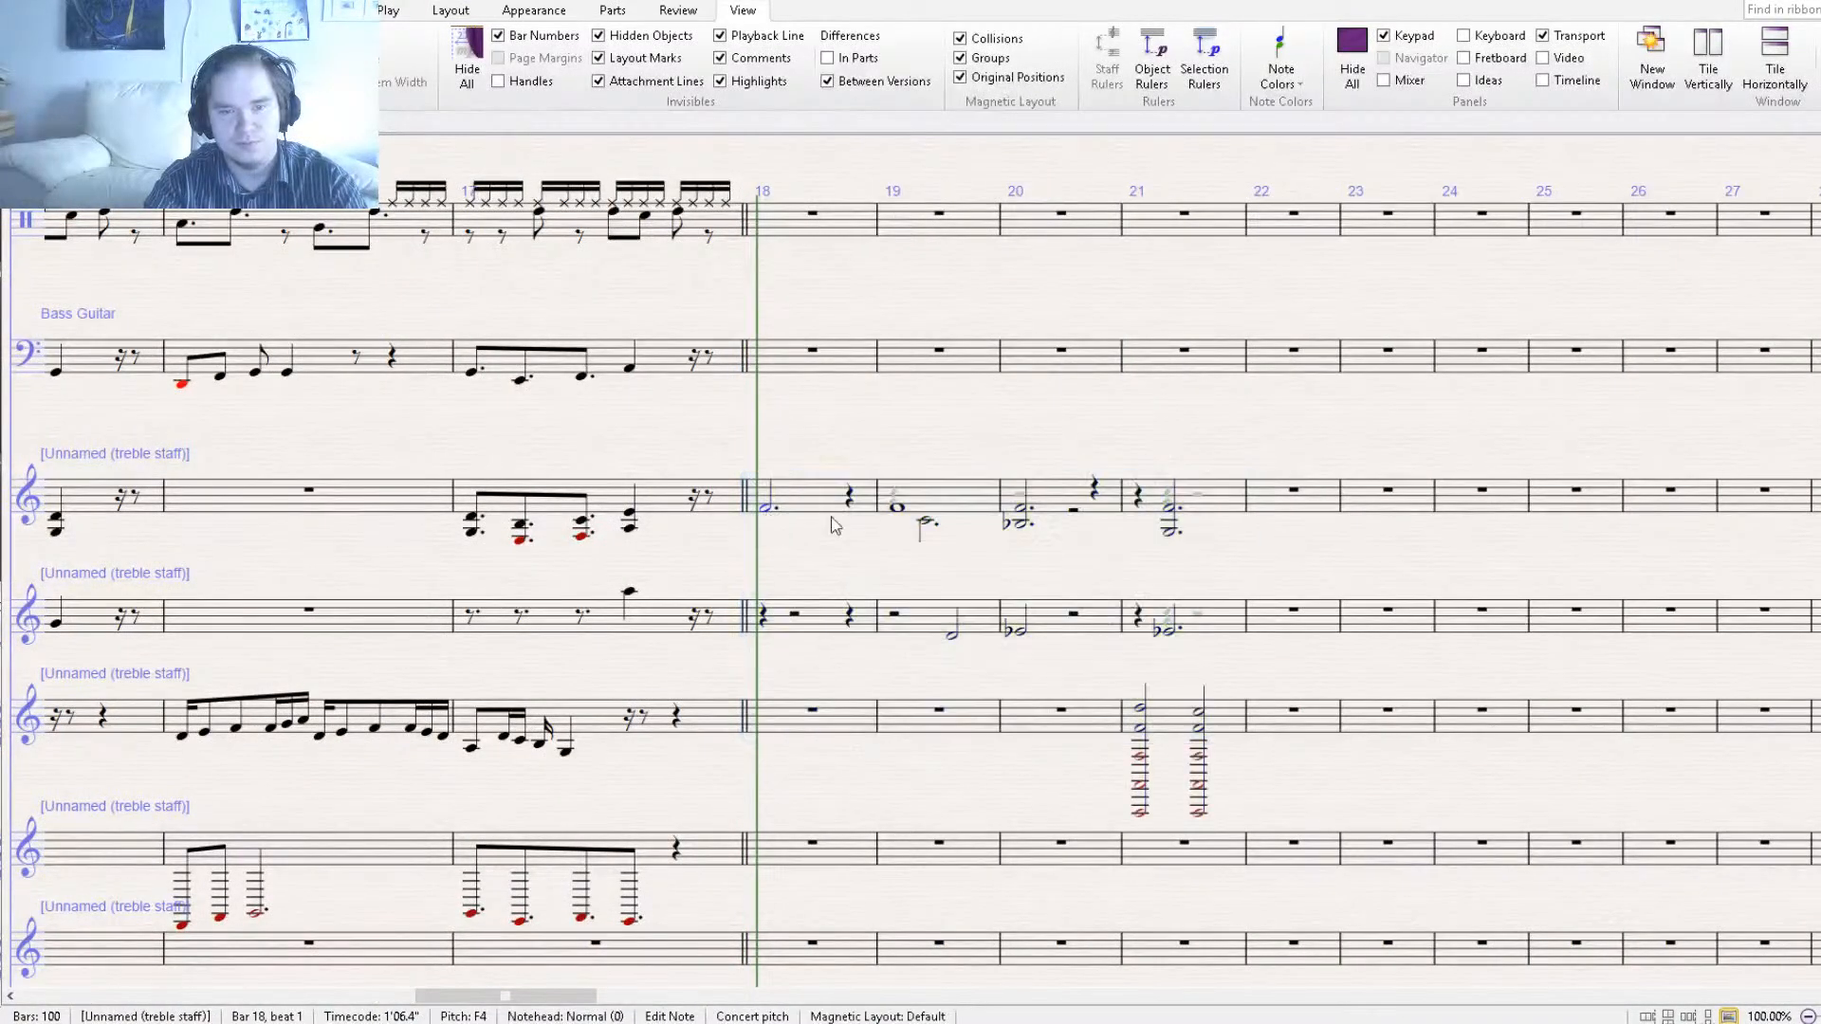
Raise the dotted half note in bar 19 of the first treble staff one step and inspect the chords in bars 20 and 21.
{"action": "left_click", "coordinate": [896, 507]}
{"action": "left_click", "coordinate": [926, 524]}
{"action": "key", "text": "Up"}
{"action": "left_click", "coordinate": [1034, 531]}
{"action": "left_click", "coordinate": [1027, 533]}
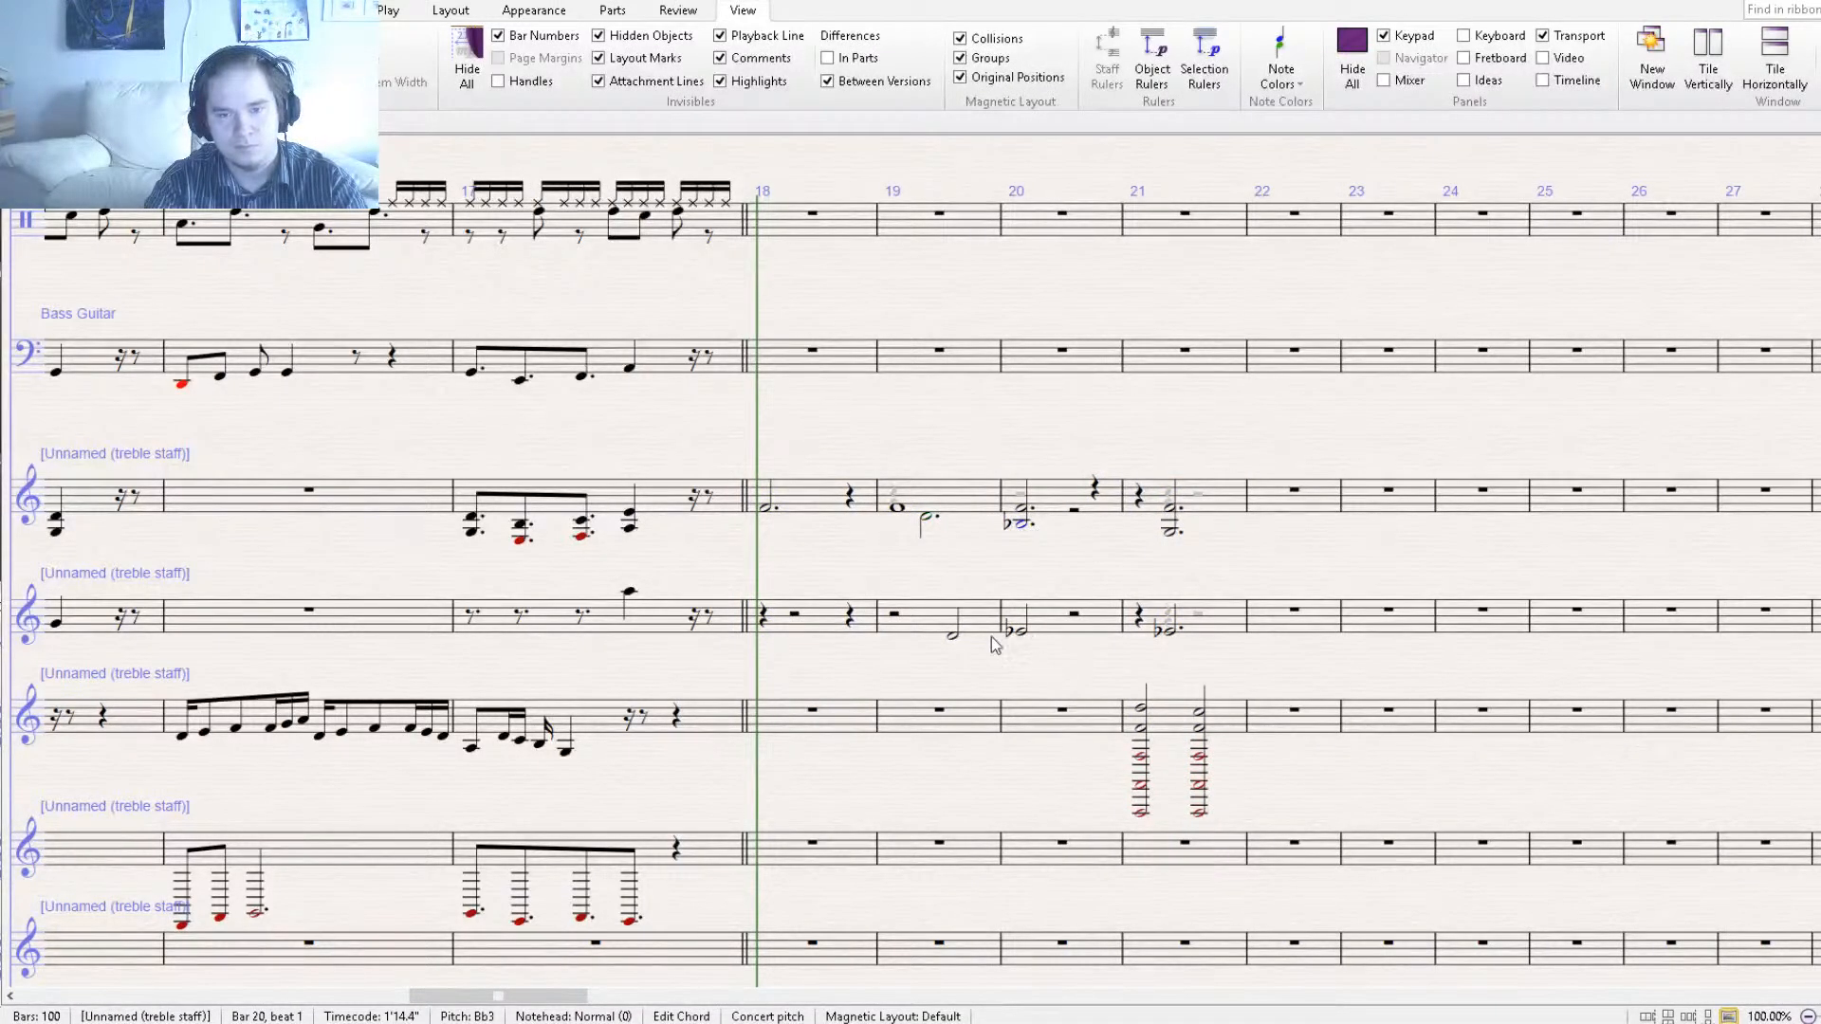
{"action": "left_click", "coordinate": [1142, 711]}
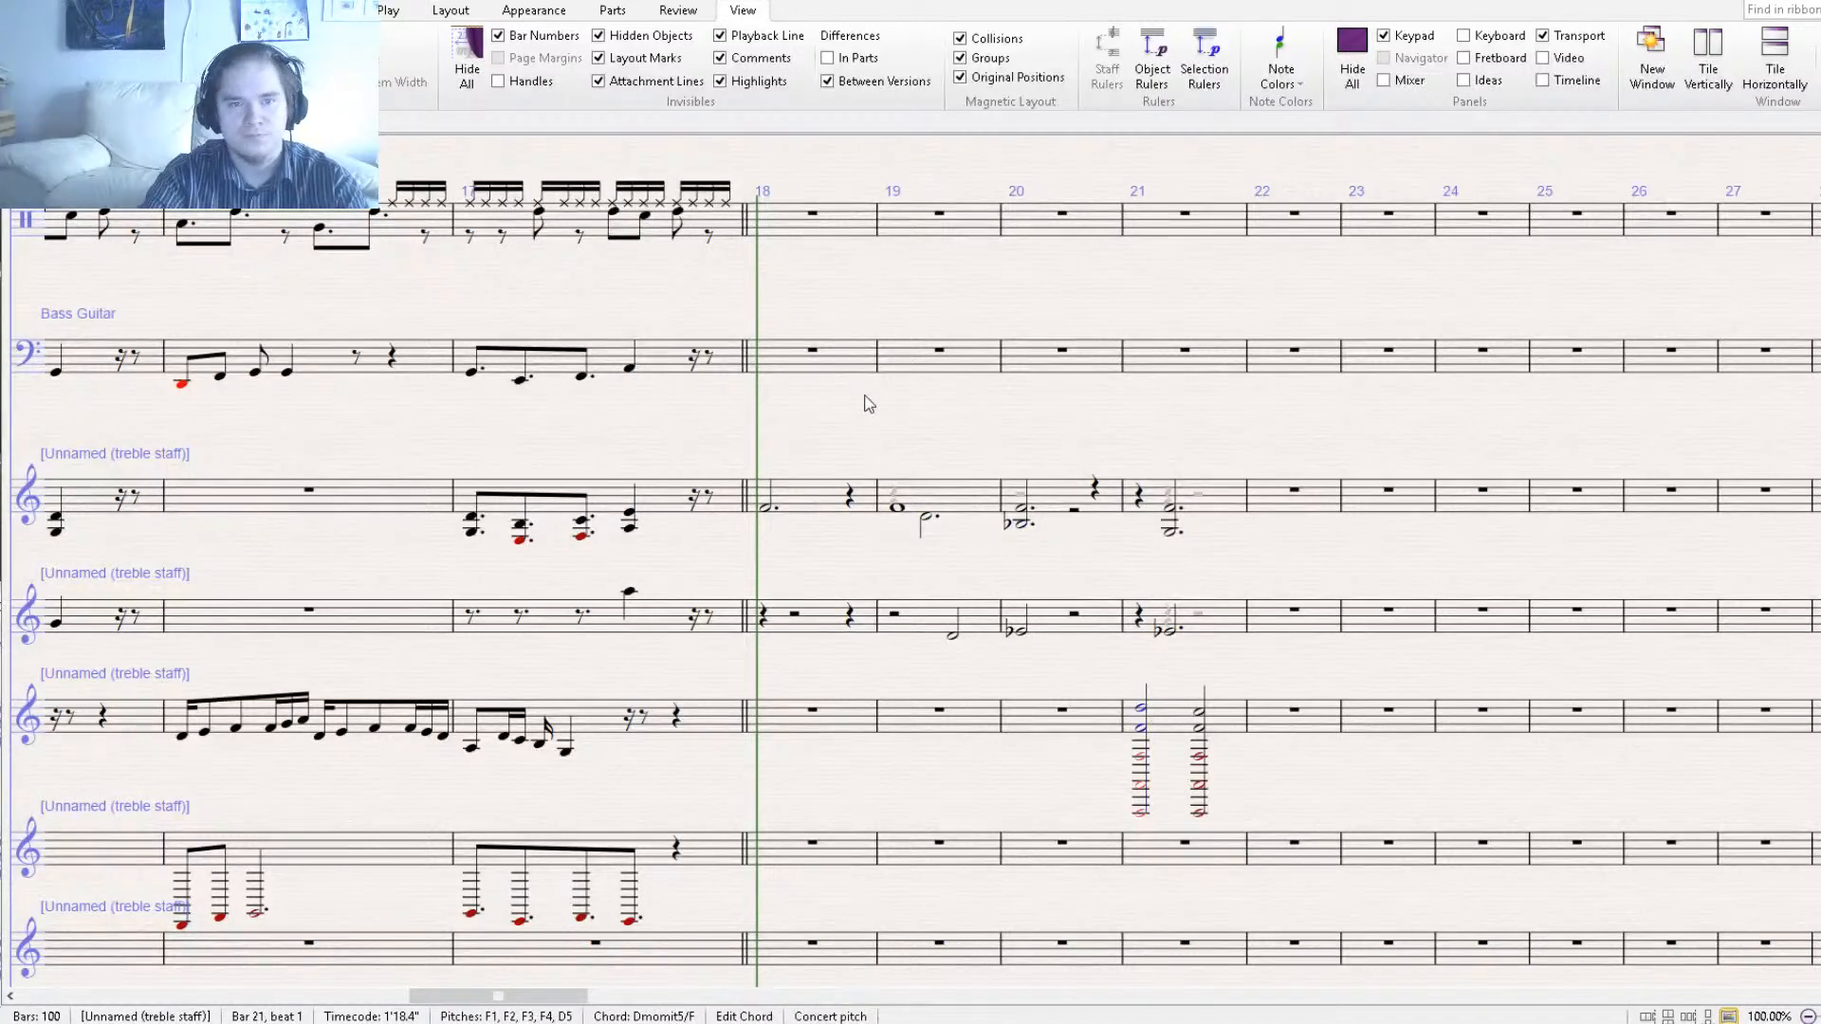
Copy the Drum Set part of bars 10 to 13 to bars 18 to 21.
{"action": "left_click_drag", "start_coordinate": [700, 283], "coordinate": [1429, 390]}
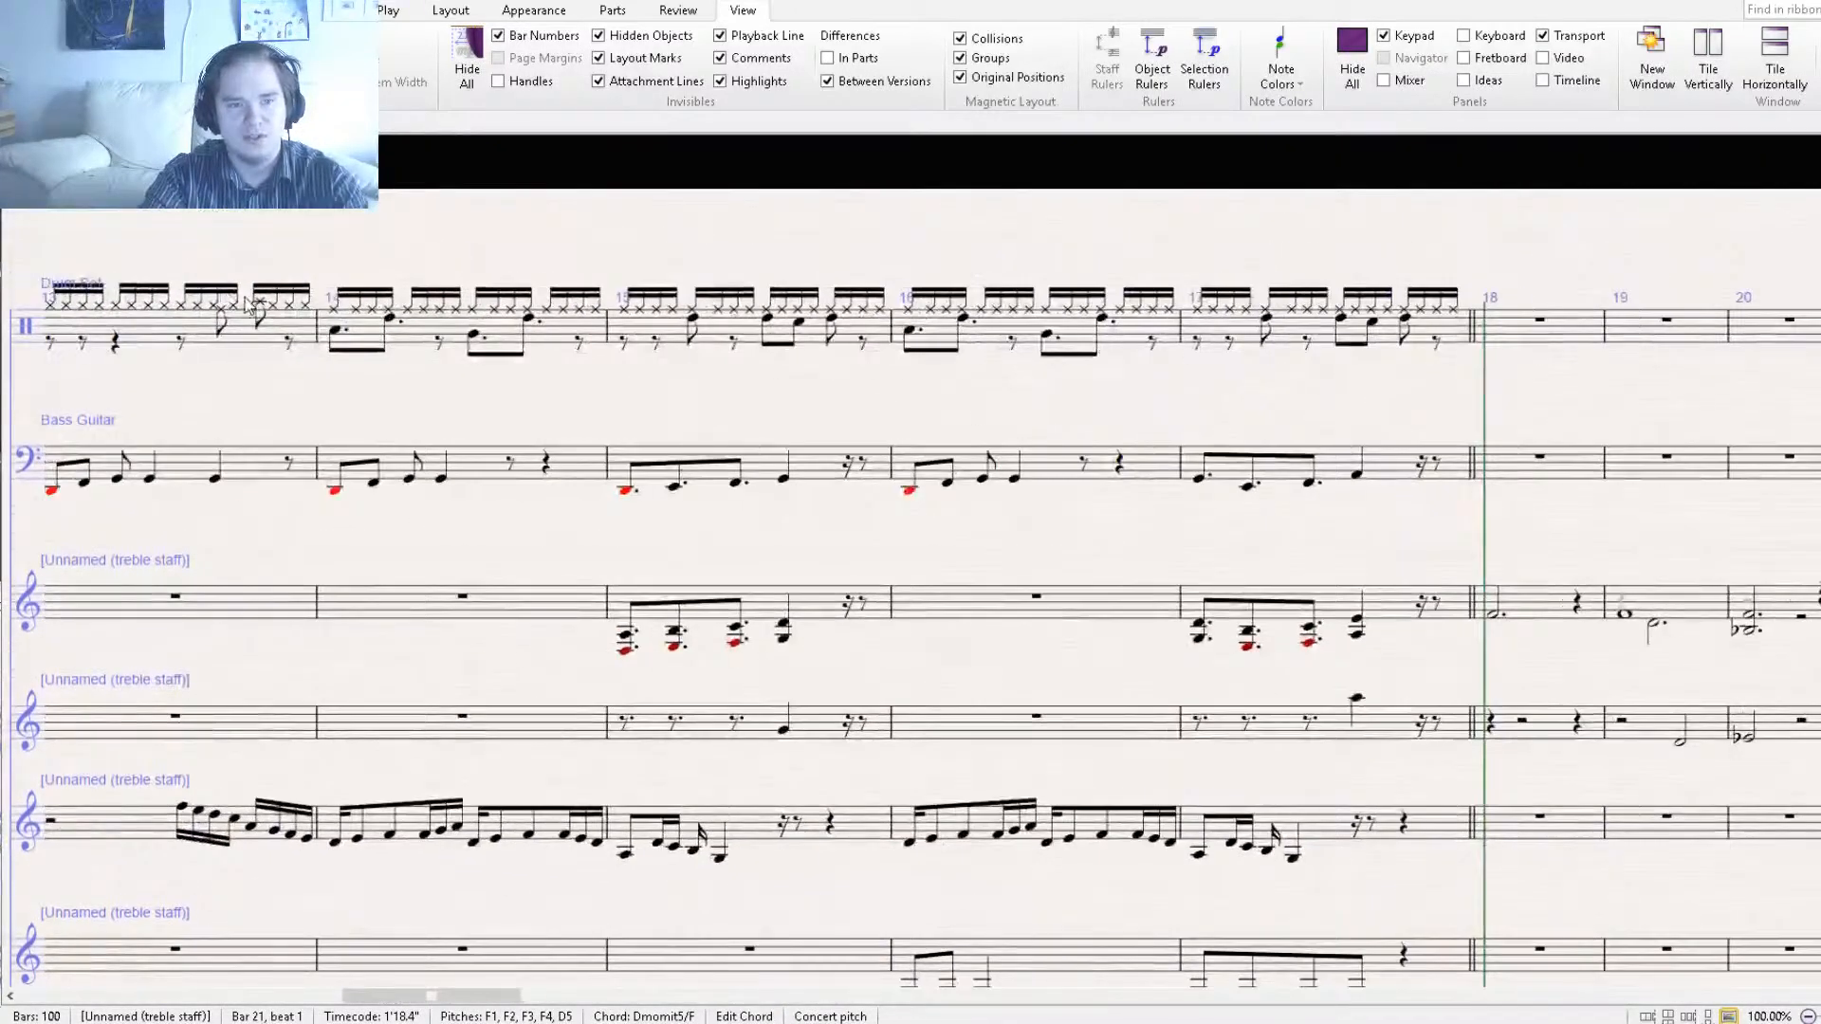
{"action": "left_click_drag", "start_coordinate": [264, 362], "coordinate": [1081, 475]}
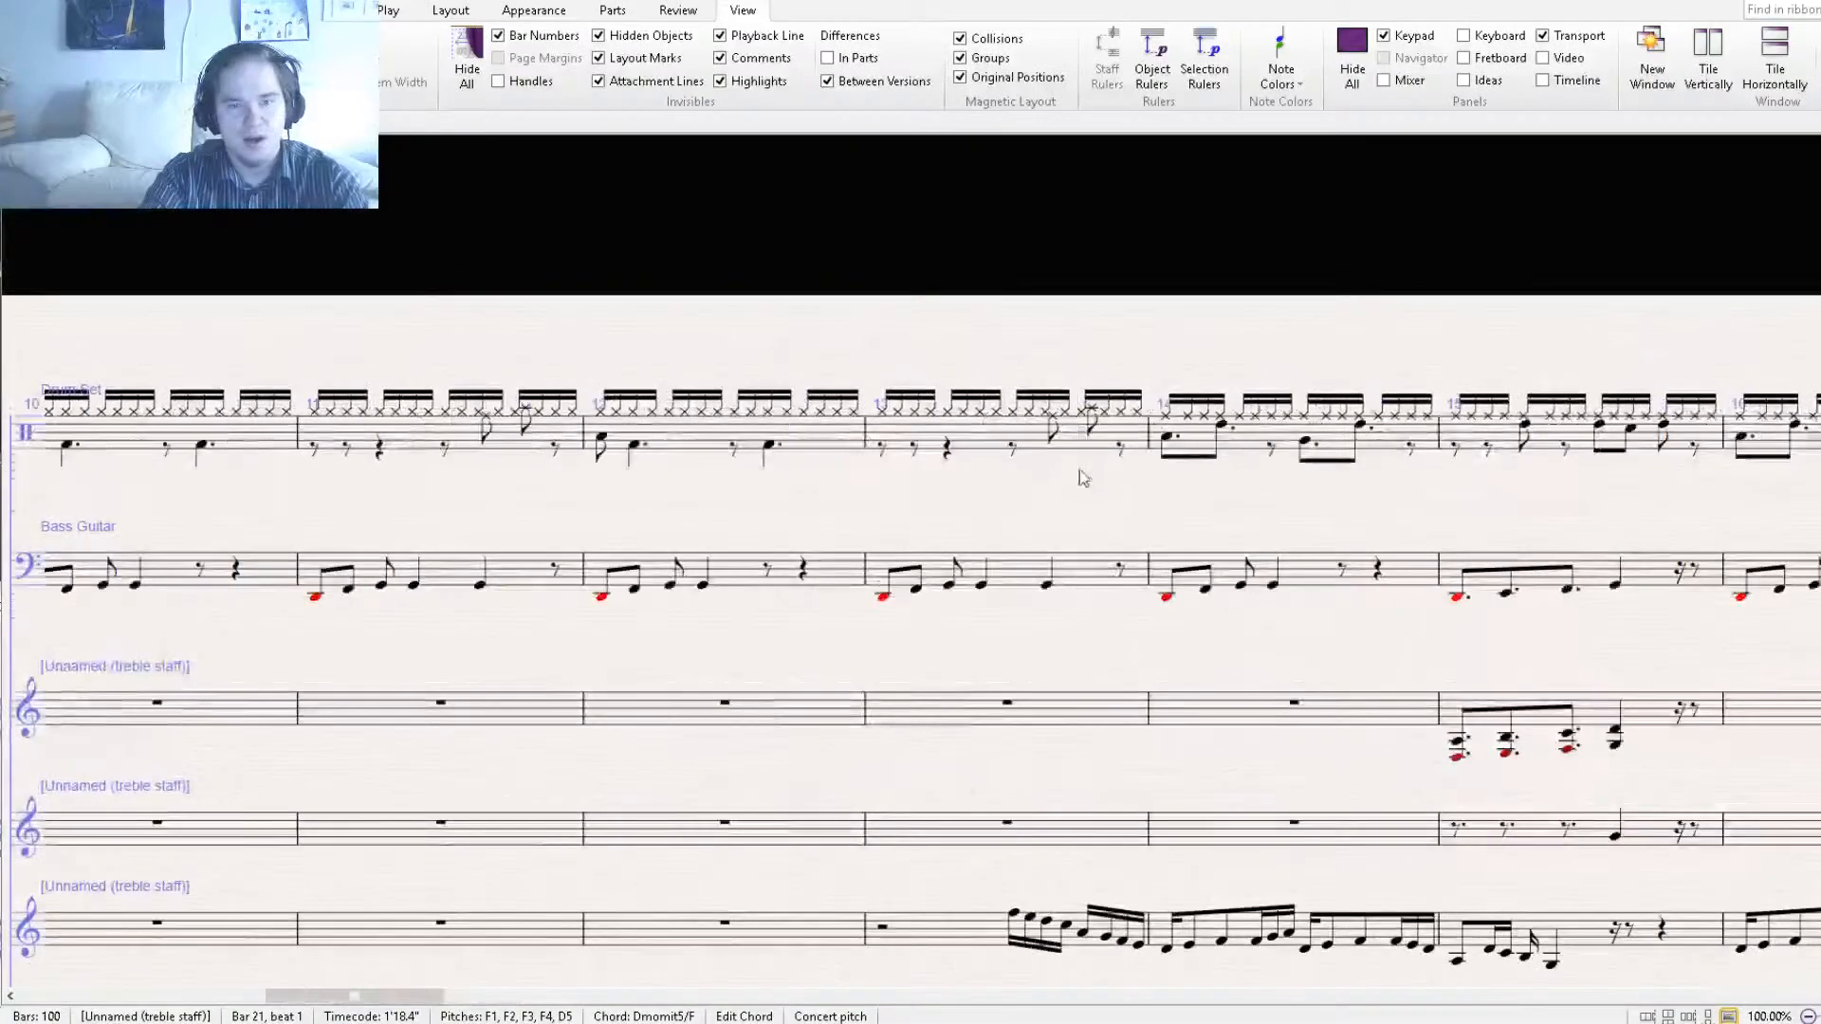
{"action": "left_click", "coordinate": [1020, 444]}
{"action": "left_click", "coordinate": [265, 444], "text": "shift"}
{"action": "scroll", "coordinate": [927, 480], "scroll_direction": "right", "scroll_amount": 5}
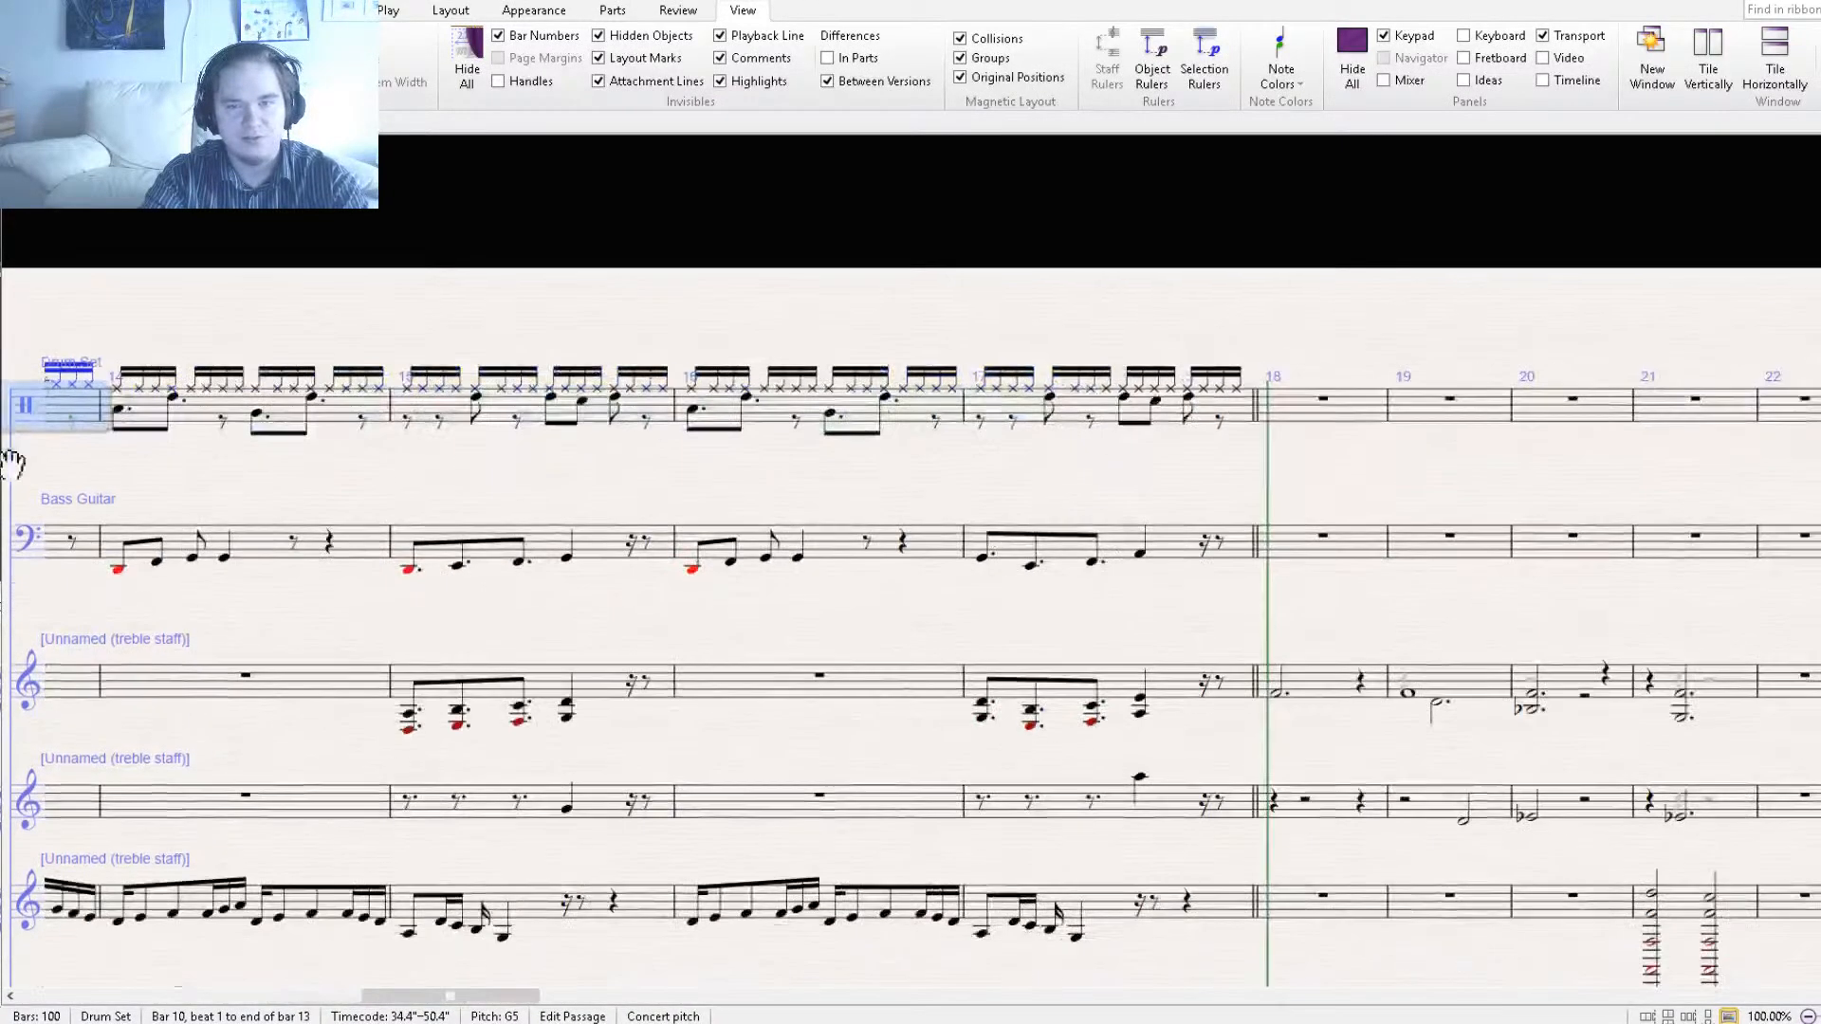
{"action": "left_click_drag", "start_coordinate": [1272, 480], "coordinate": [818, 476]}
{"action": "left_click", "coordinate": [825, 442], "text": "alt"}
{"action": "key", "text": "Escape"}
Play back the new section from the start of bar 18 and stop within that bar.
{"action": "left_click_drag", "start_coordinate": [1125, 519], "coordinate": [768, 102]}
{"action": "scroll", "coordinate": [849, 342], "scroll_direction": "down", "scroll_amount": 2}
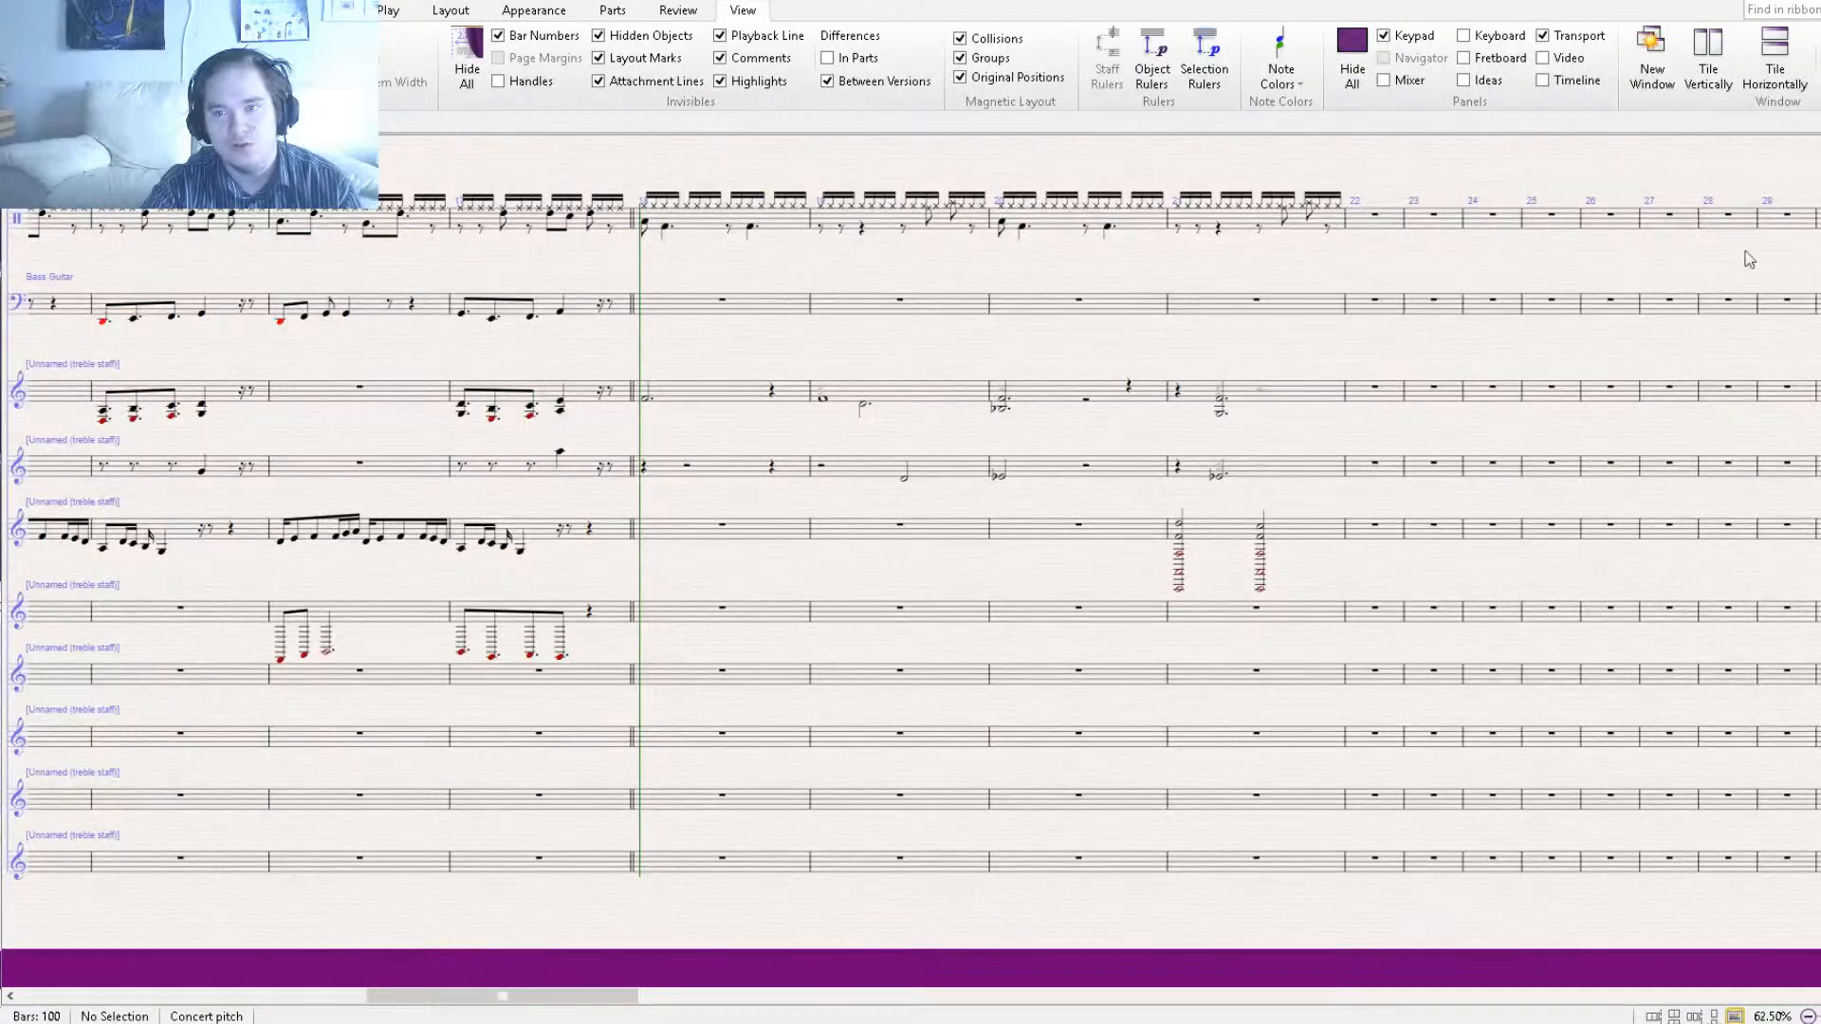
{"action": "key", "text": "bracketleft"}
{"action": "key", "text": "space"}
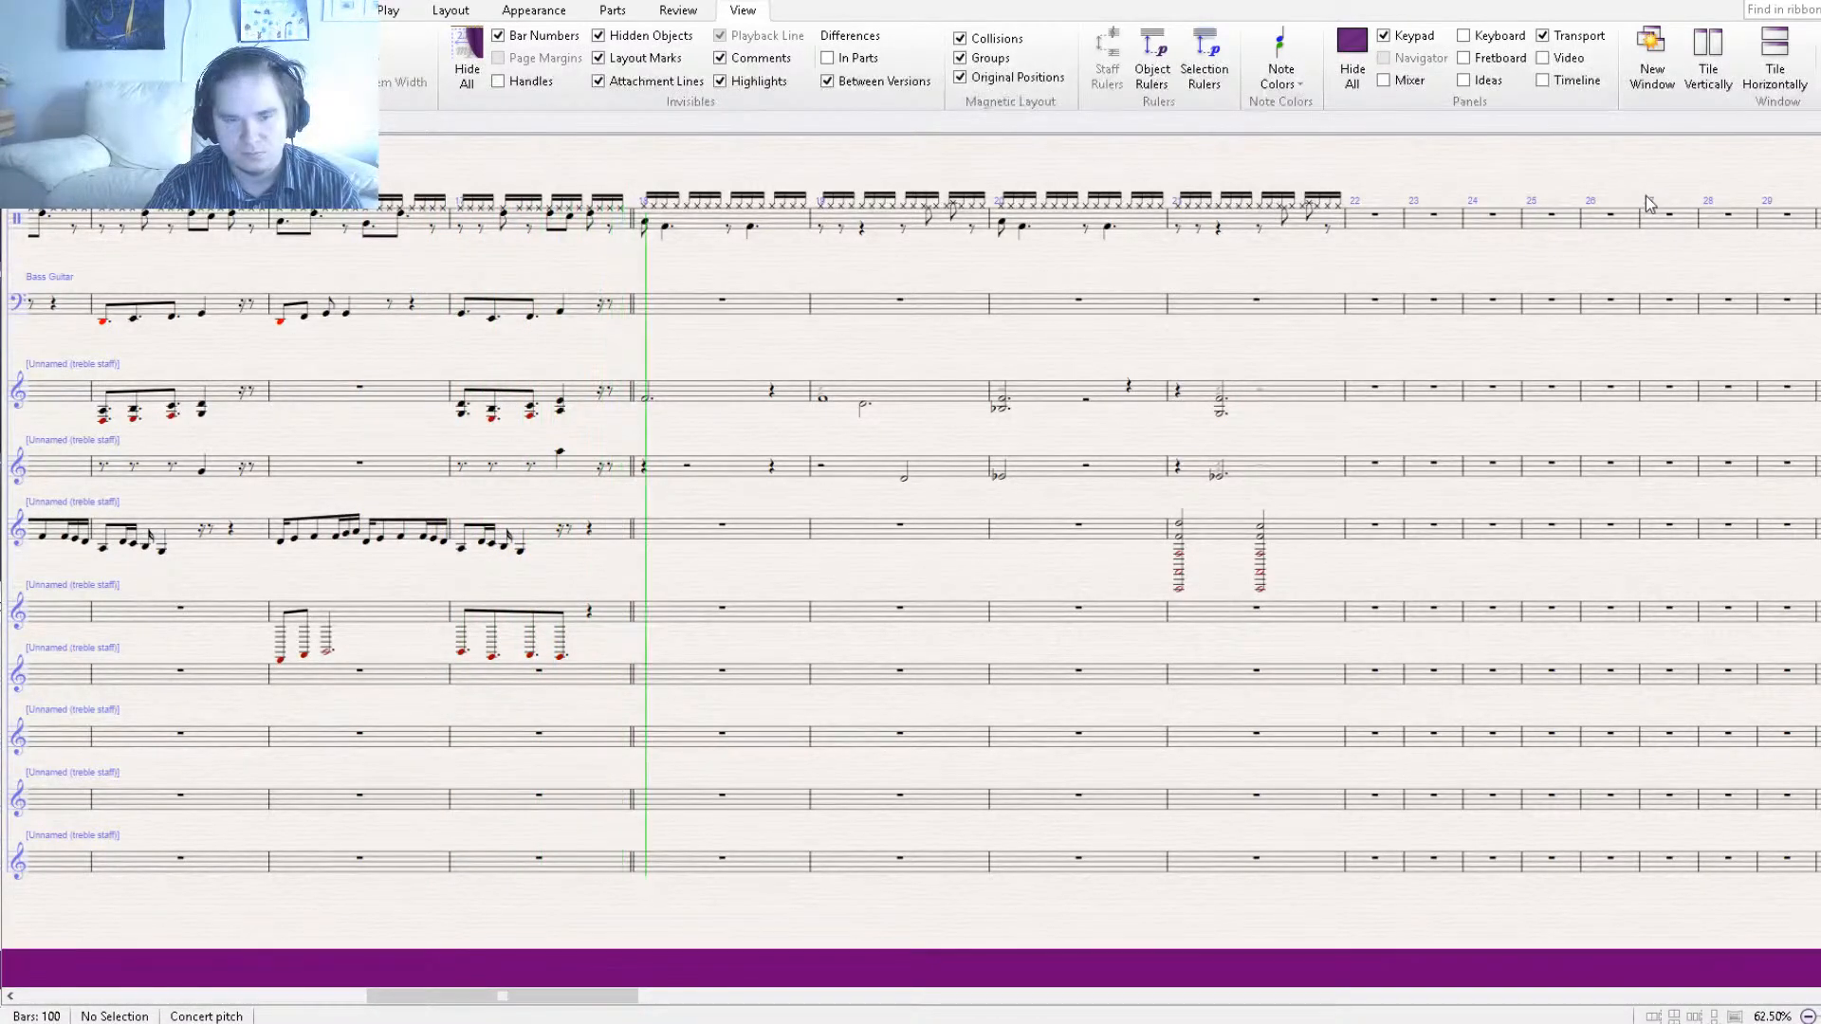
{"action": "key", "text": "space"}
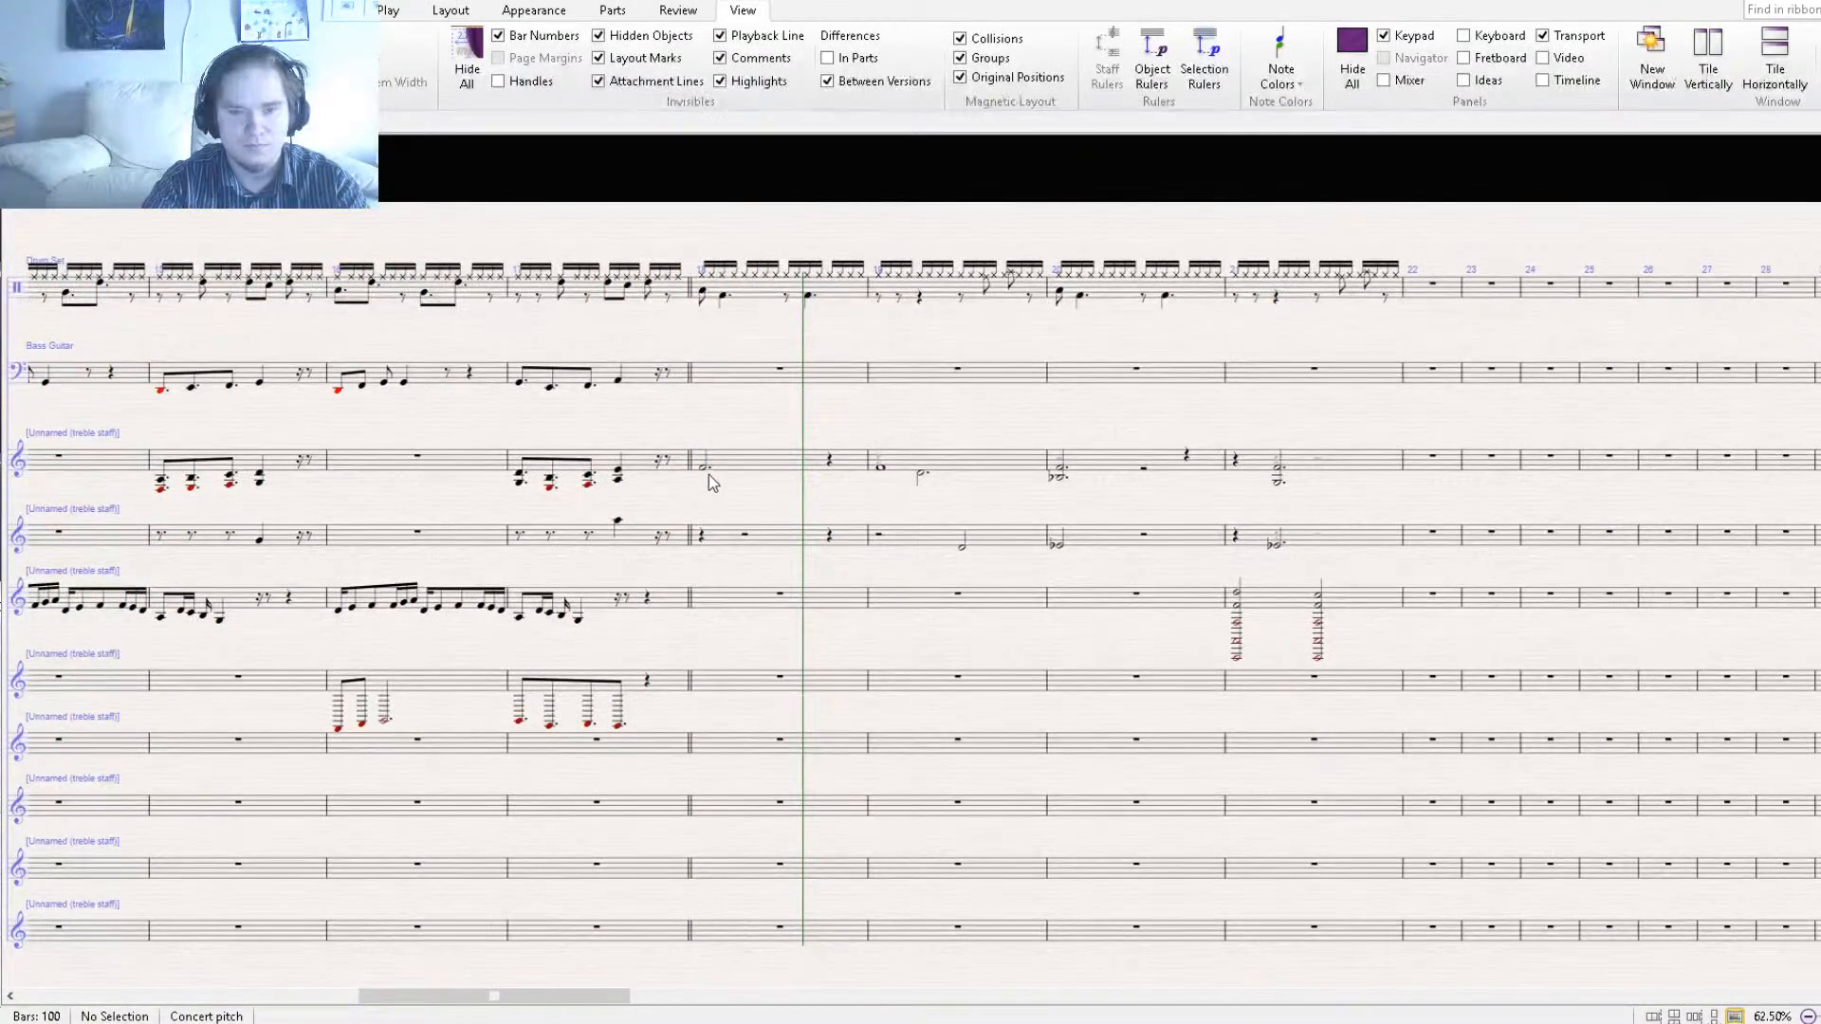
Copy the F4 at the start of bar 18 from the first to the third treble staff and shorten it to a sixteenth note.
{"action": "left_click", "coordinate": [704, 470]}
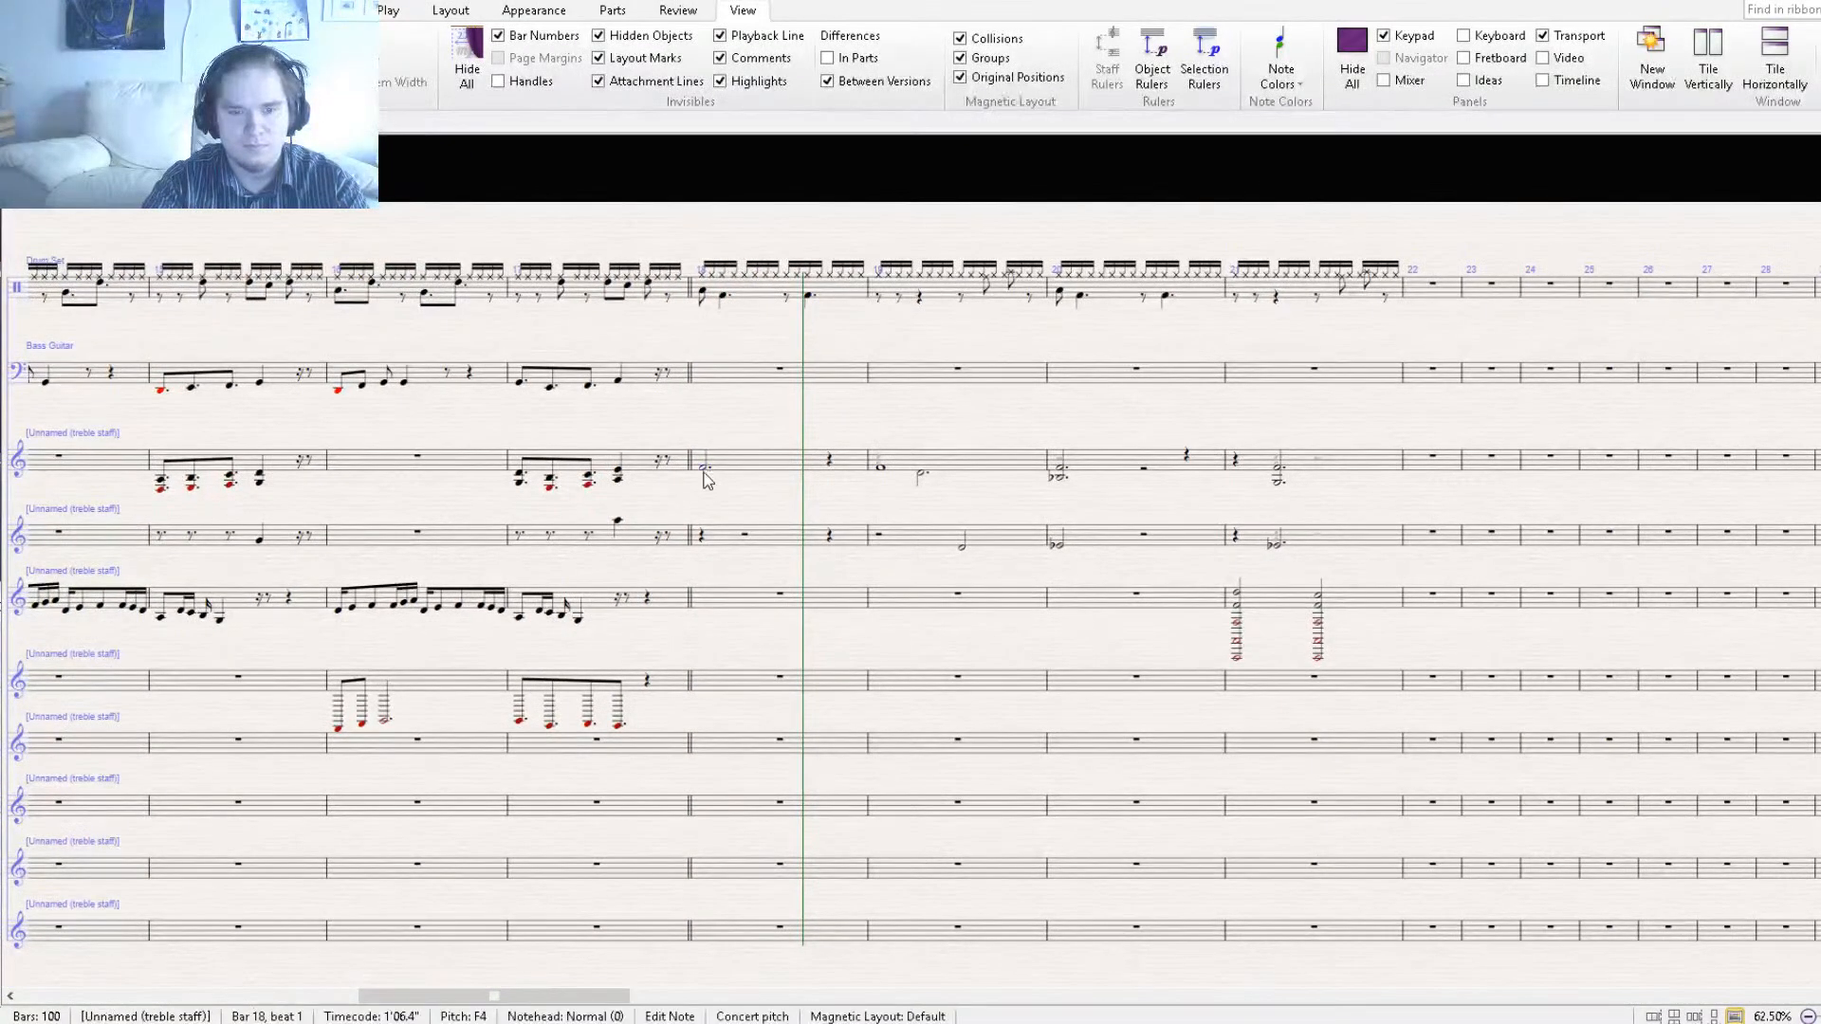
{"action": "left_click", "coordinate": [718, 611]}
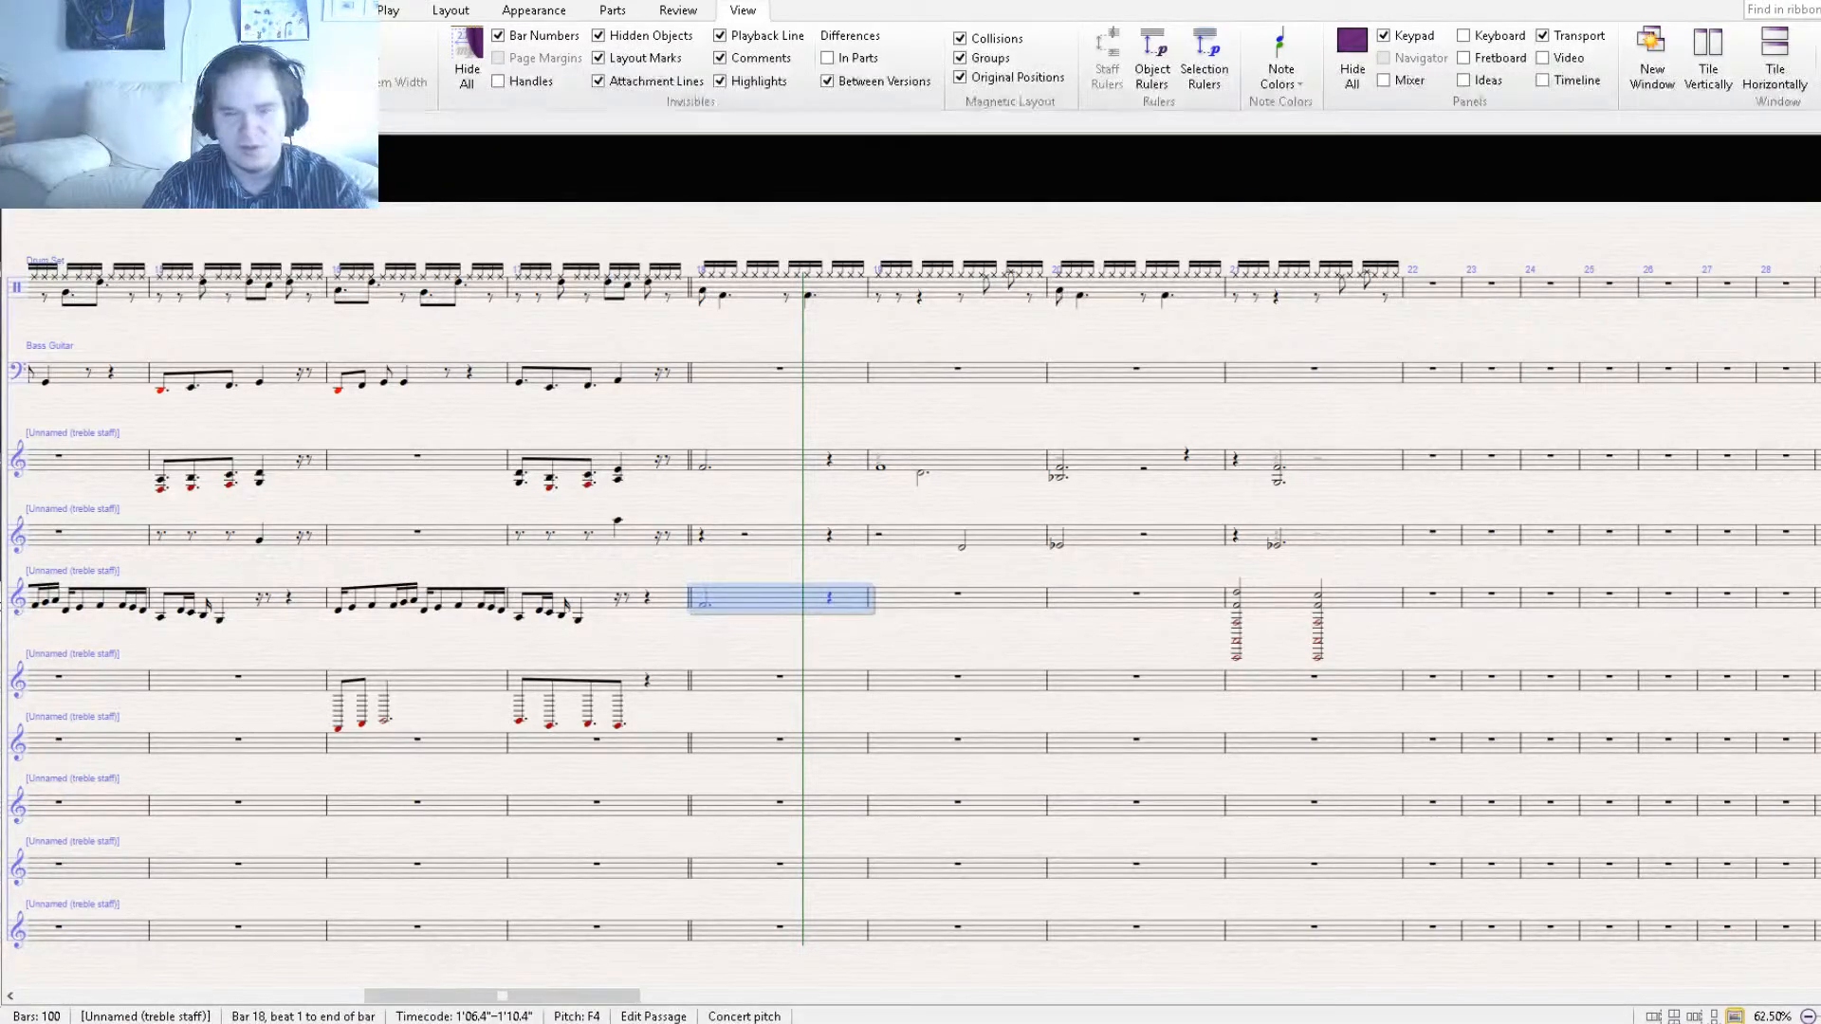
{"action": "key", "text": "KP_2"}
{"action": "left_click", "coordinate": [705, 609]}
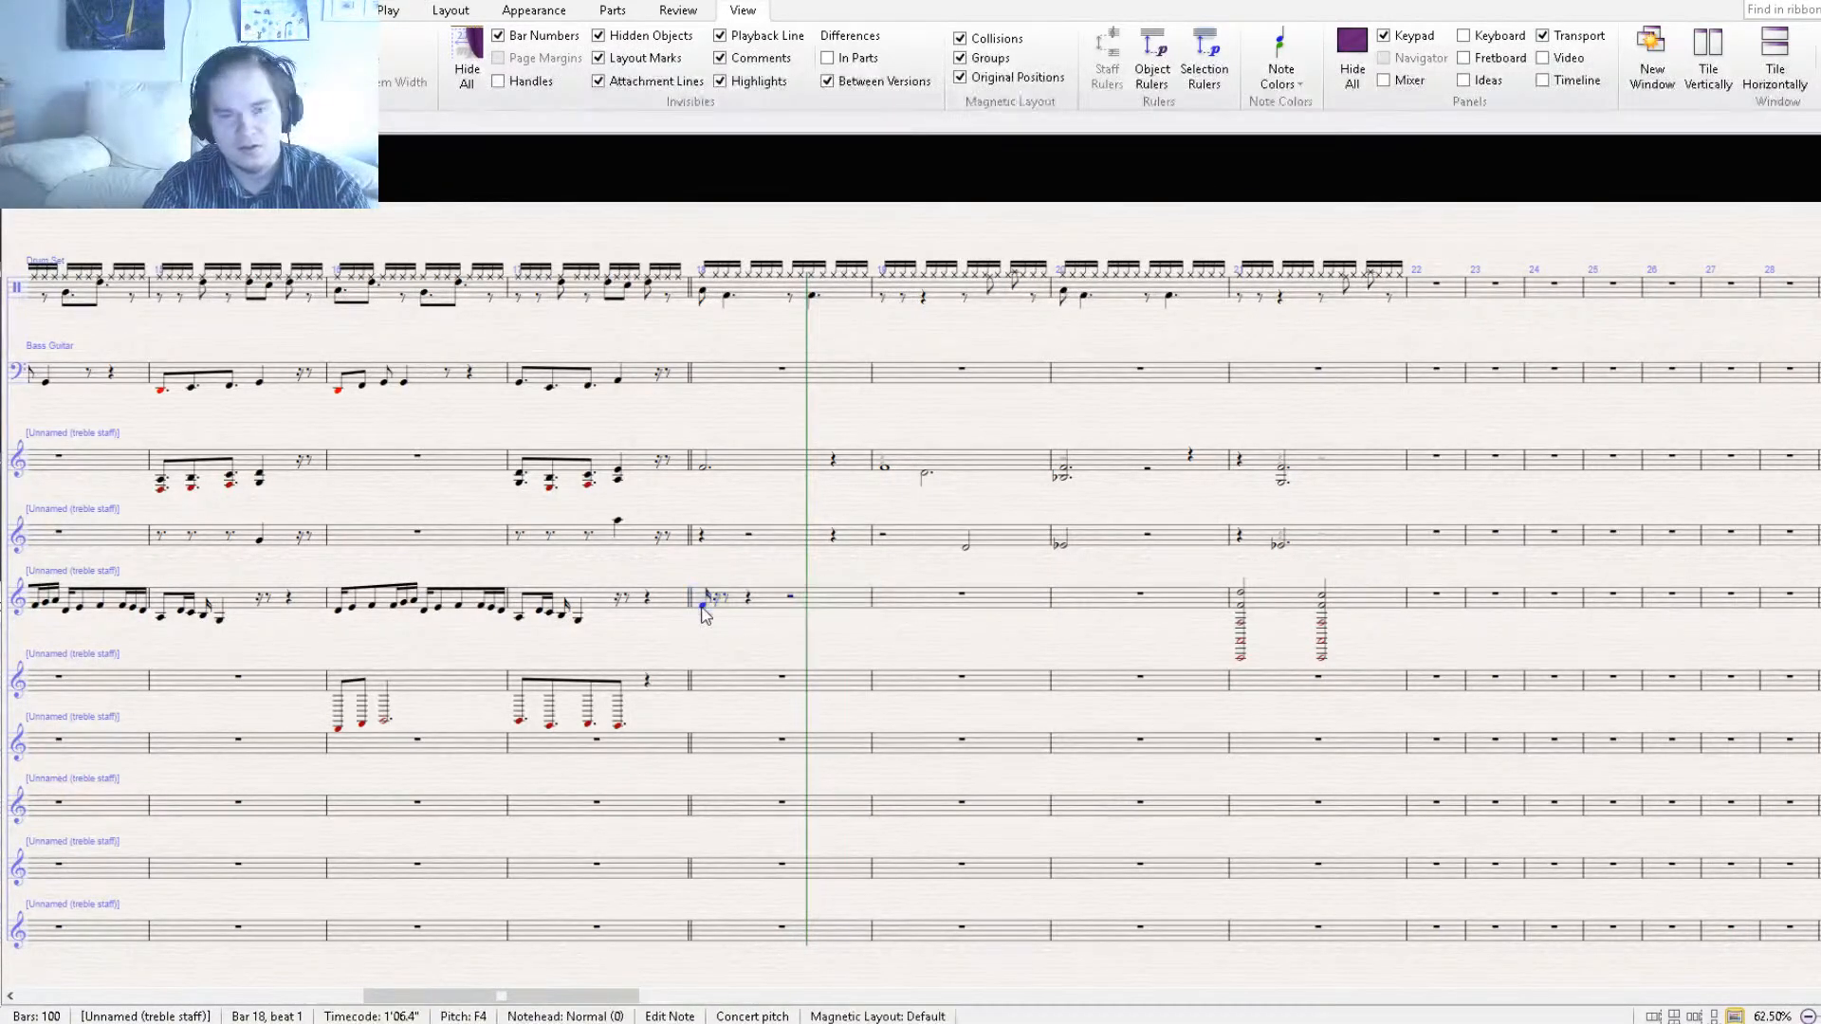
Continue the melody on beat 1 of bar 18 in the third treble staff with the sixteenth notes E4, A4 and F4.
{"action": "left_click", "coordinate": [720, 606]}
{"action": "key", "text": "f"}
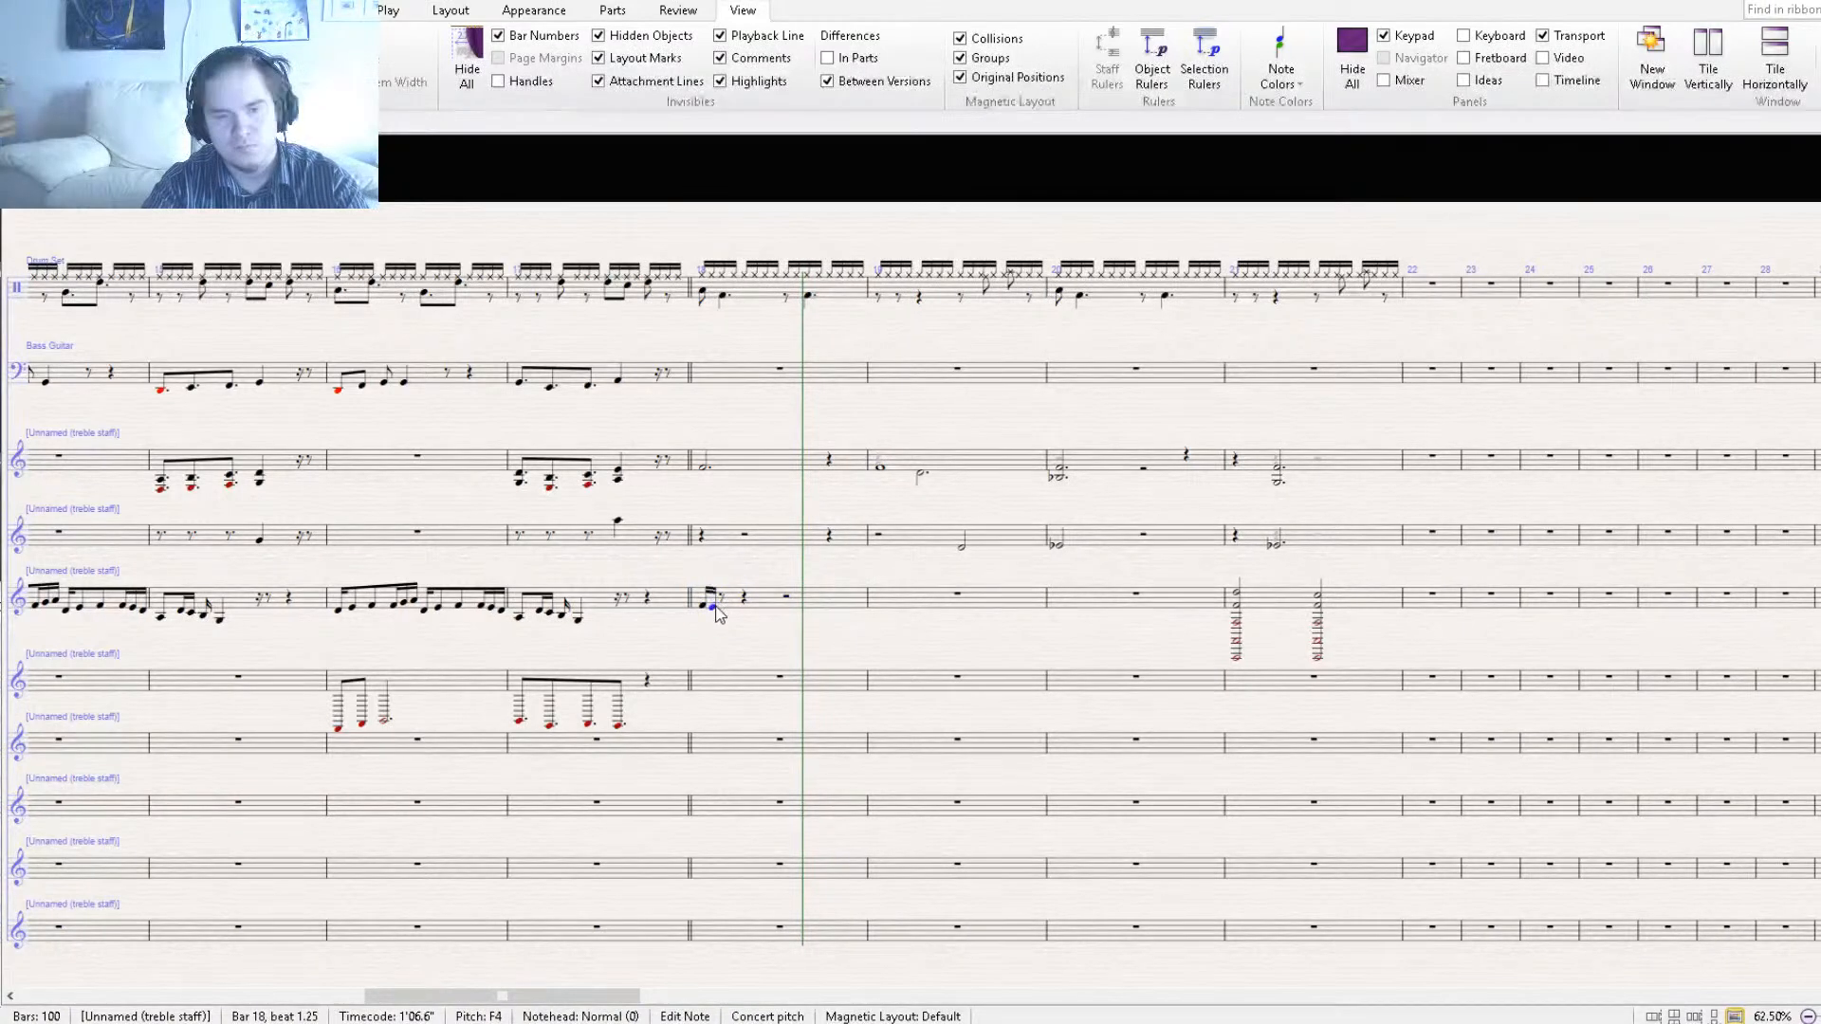
{"action": "key", "text": "e"}
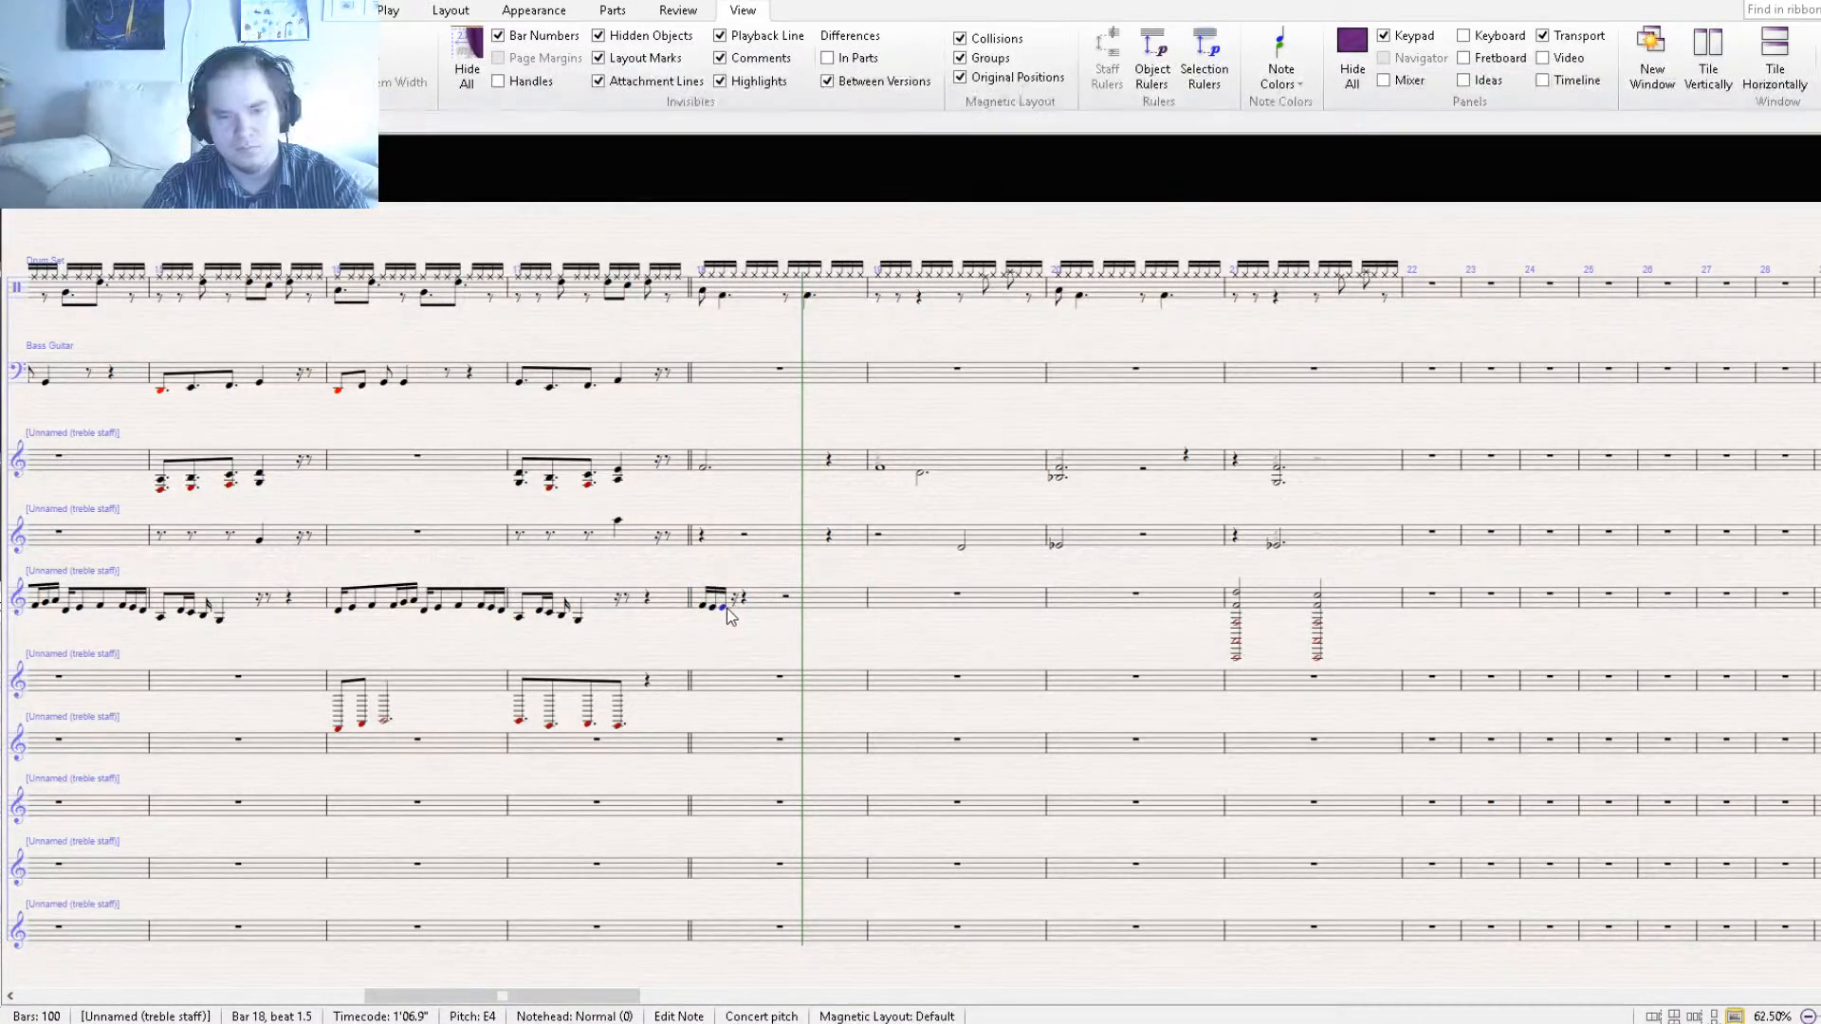
{"action": "left_click", "coordinate": [735, 603]}
{"action": "key", "text": "a"}
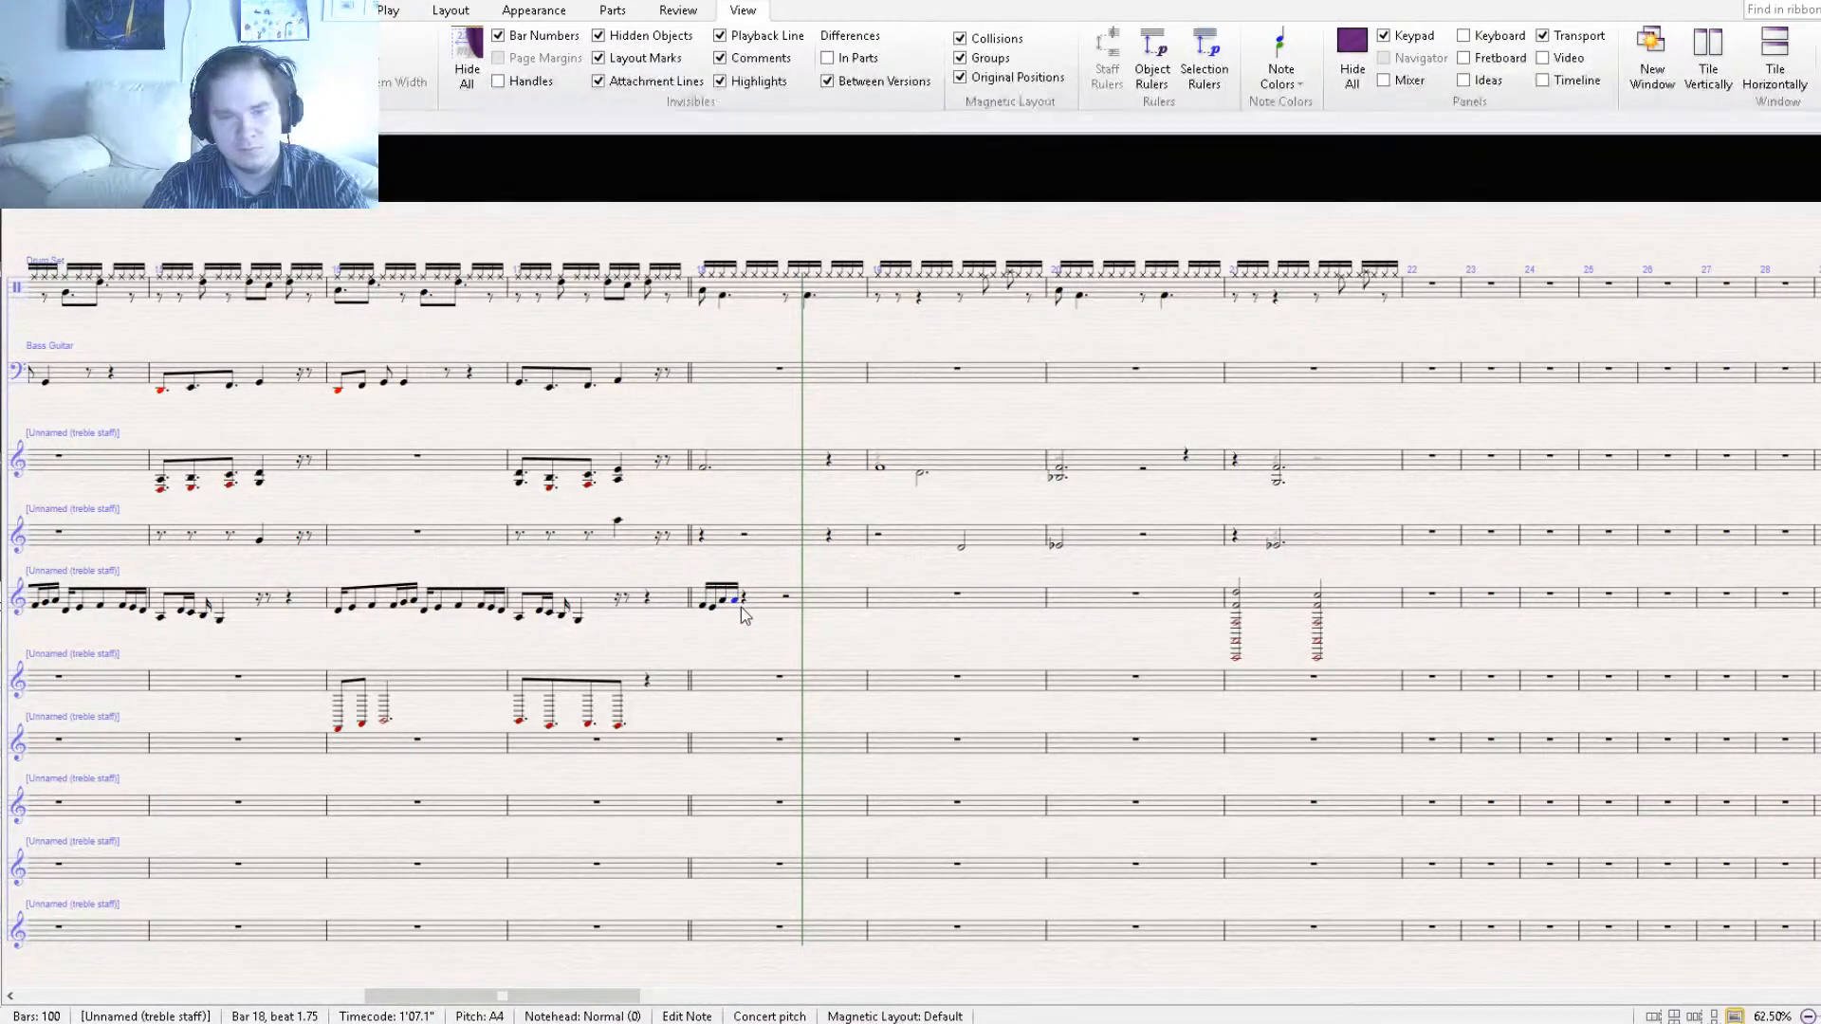
{"action": "key", "text": "f"}
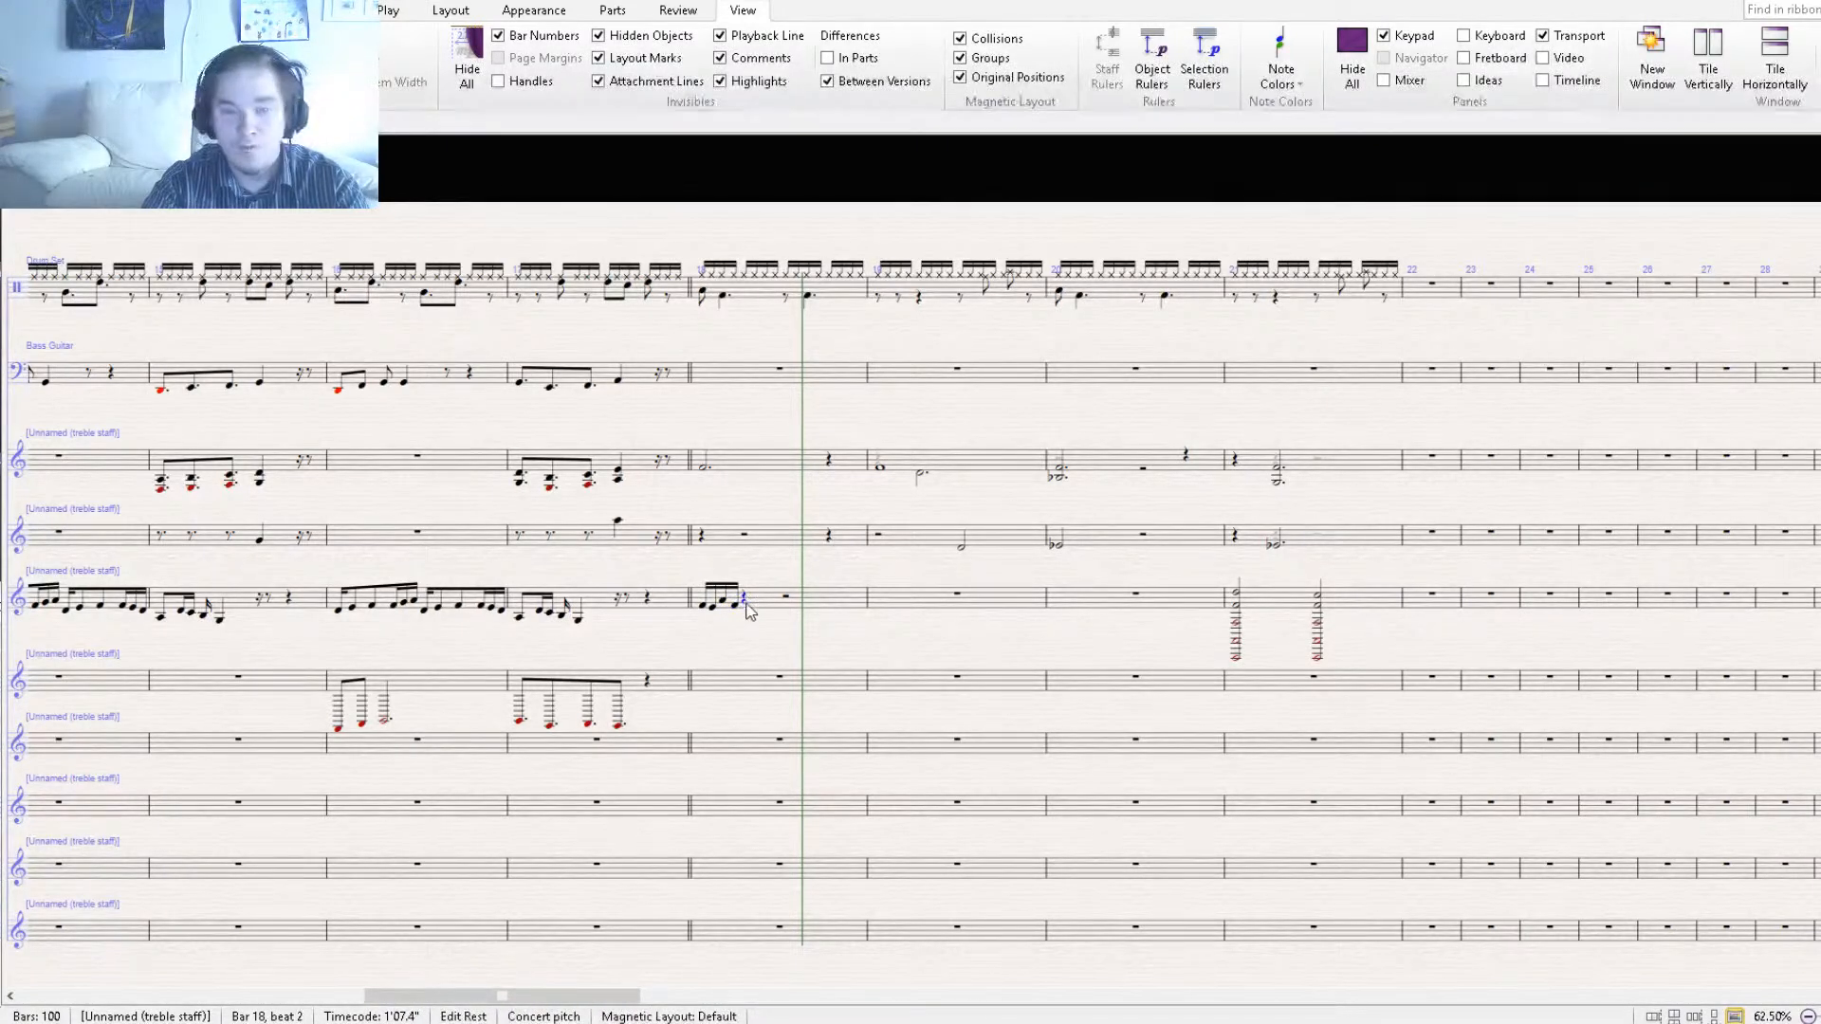
Start beat 2 of the bar 18 melody with sixteenth notes G4 and A4.
{"action": "scroll", "coordinate": [747, 612], "scroll_direction": "up", "scroll_amount": 2}
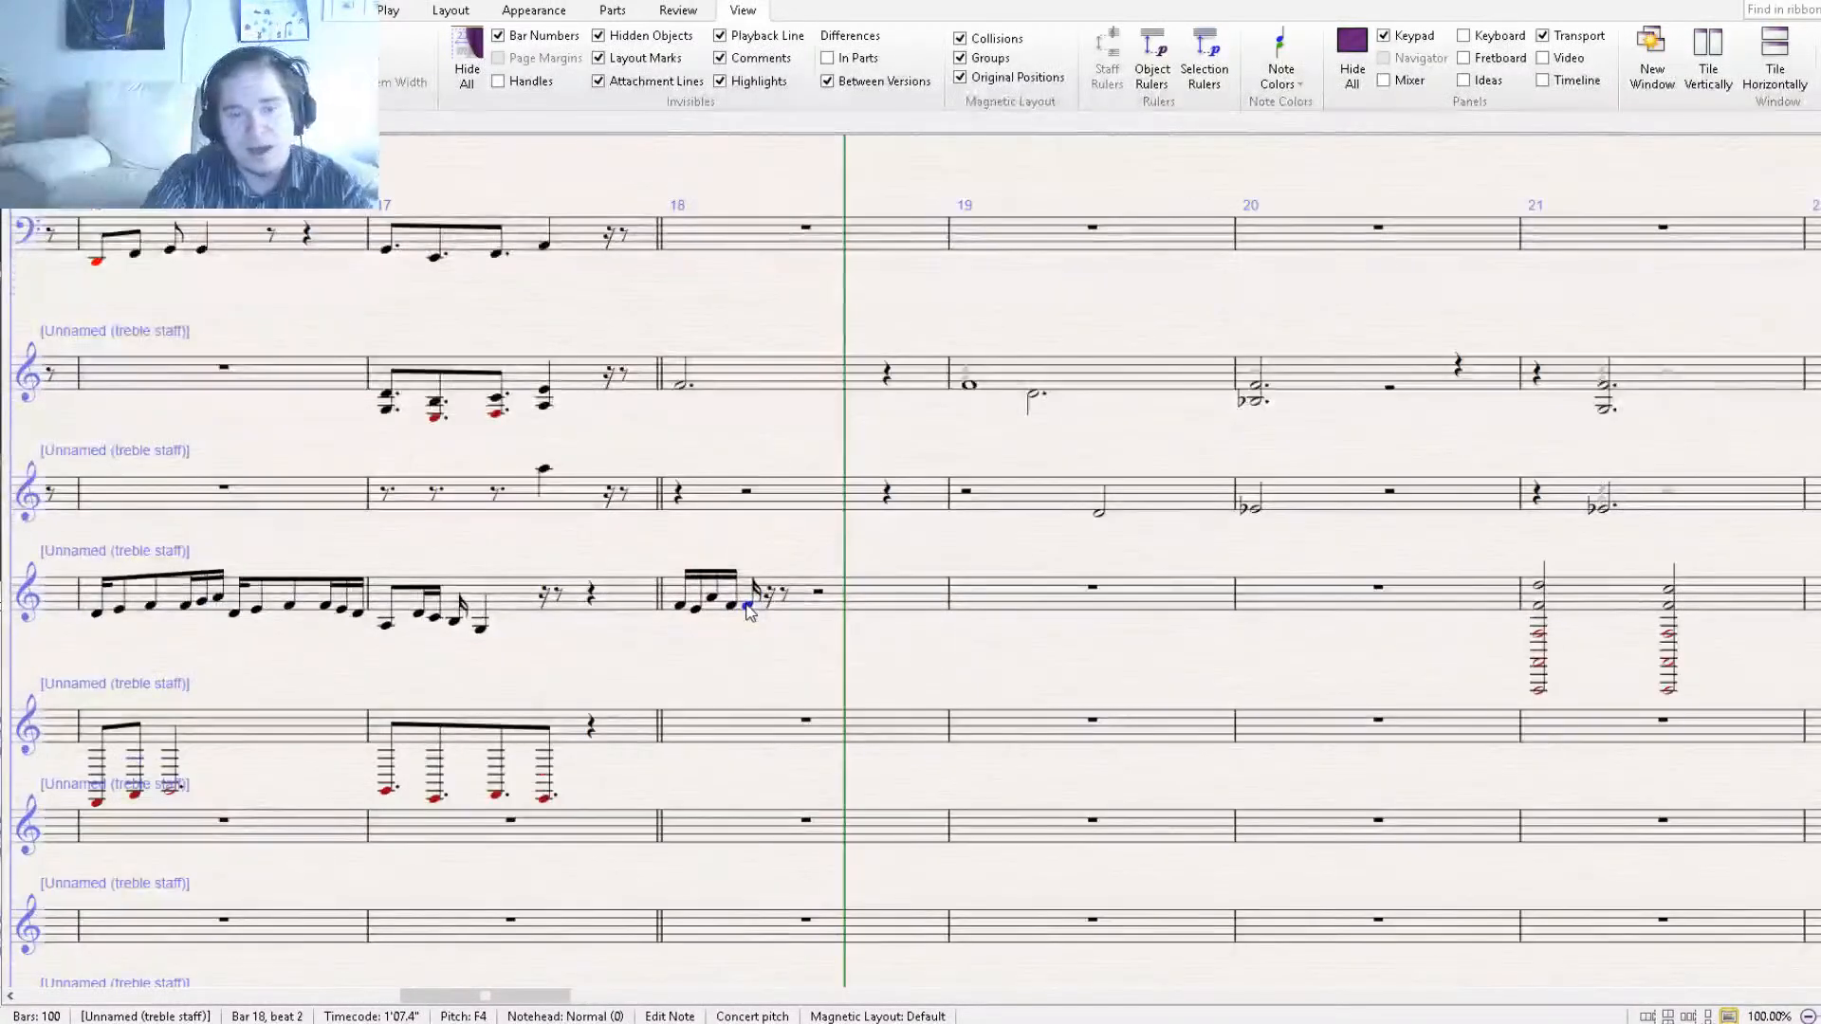
{"action": "key", "text": "Up"}
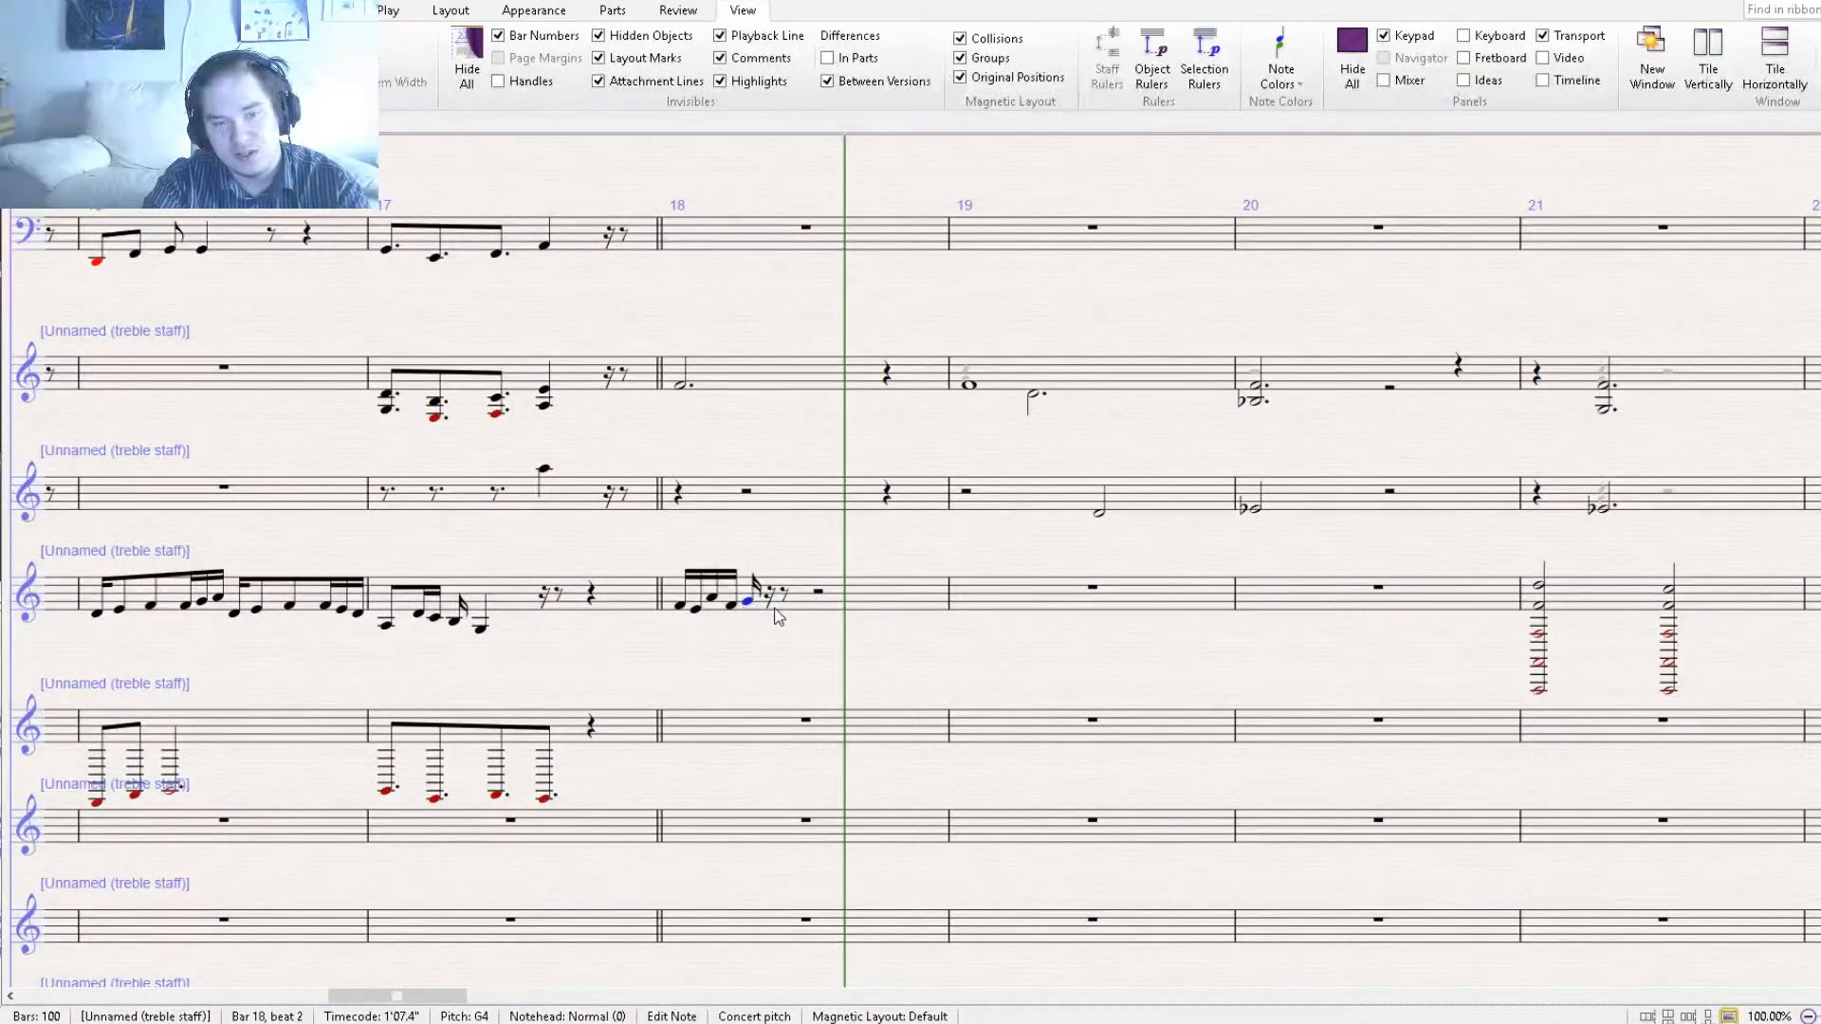
{"action": "key", "text": "g"}
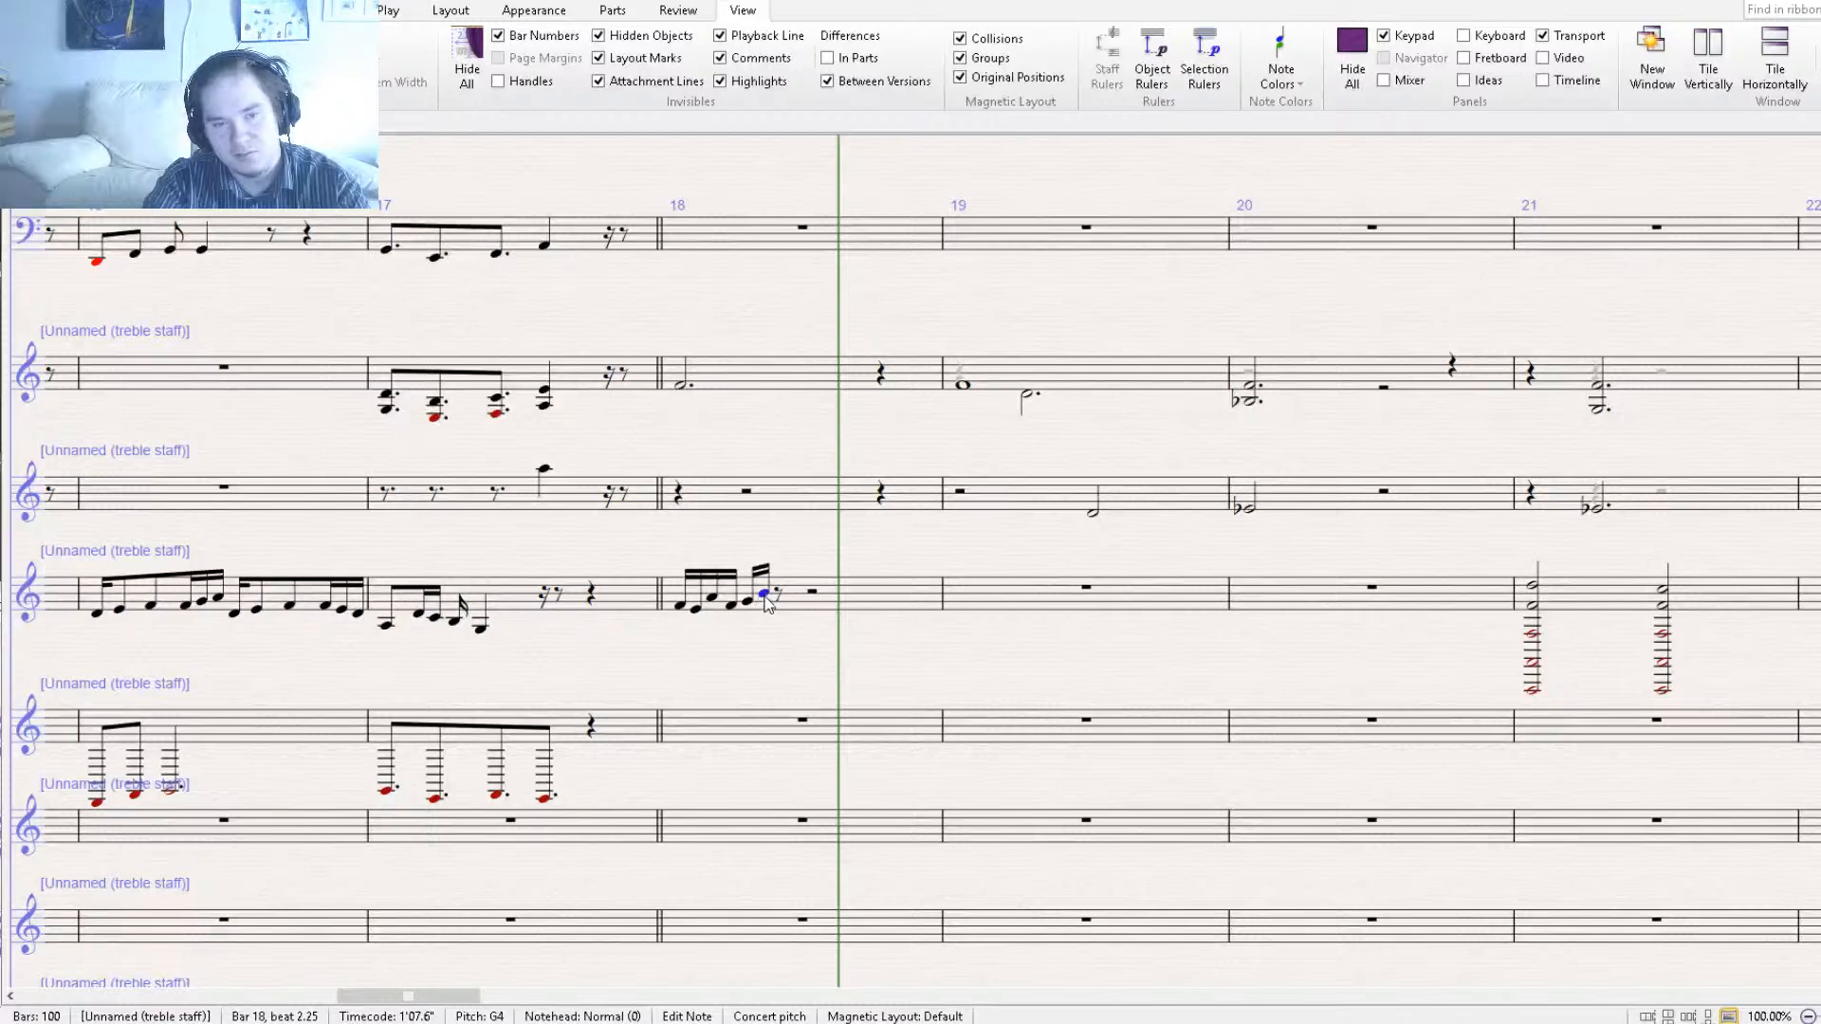
{"action": "key", "text": "Up"}
{"action": "key", "text": "Left"}
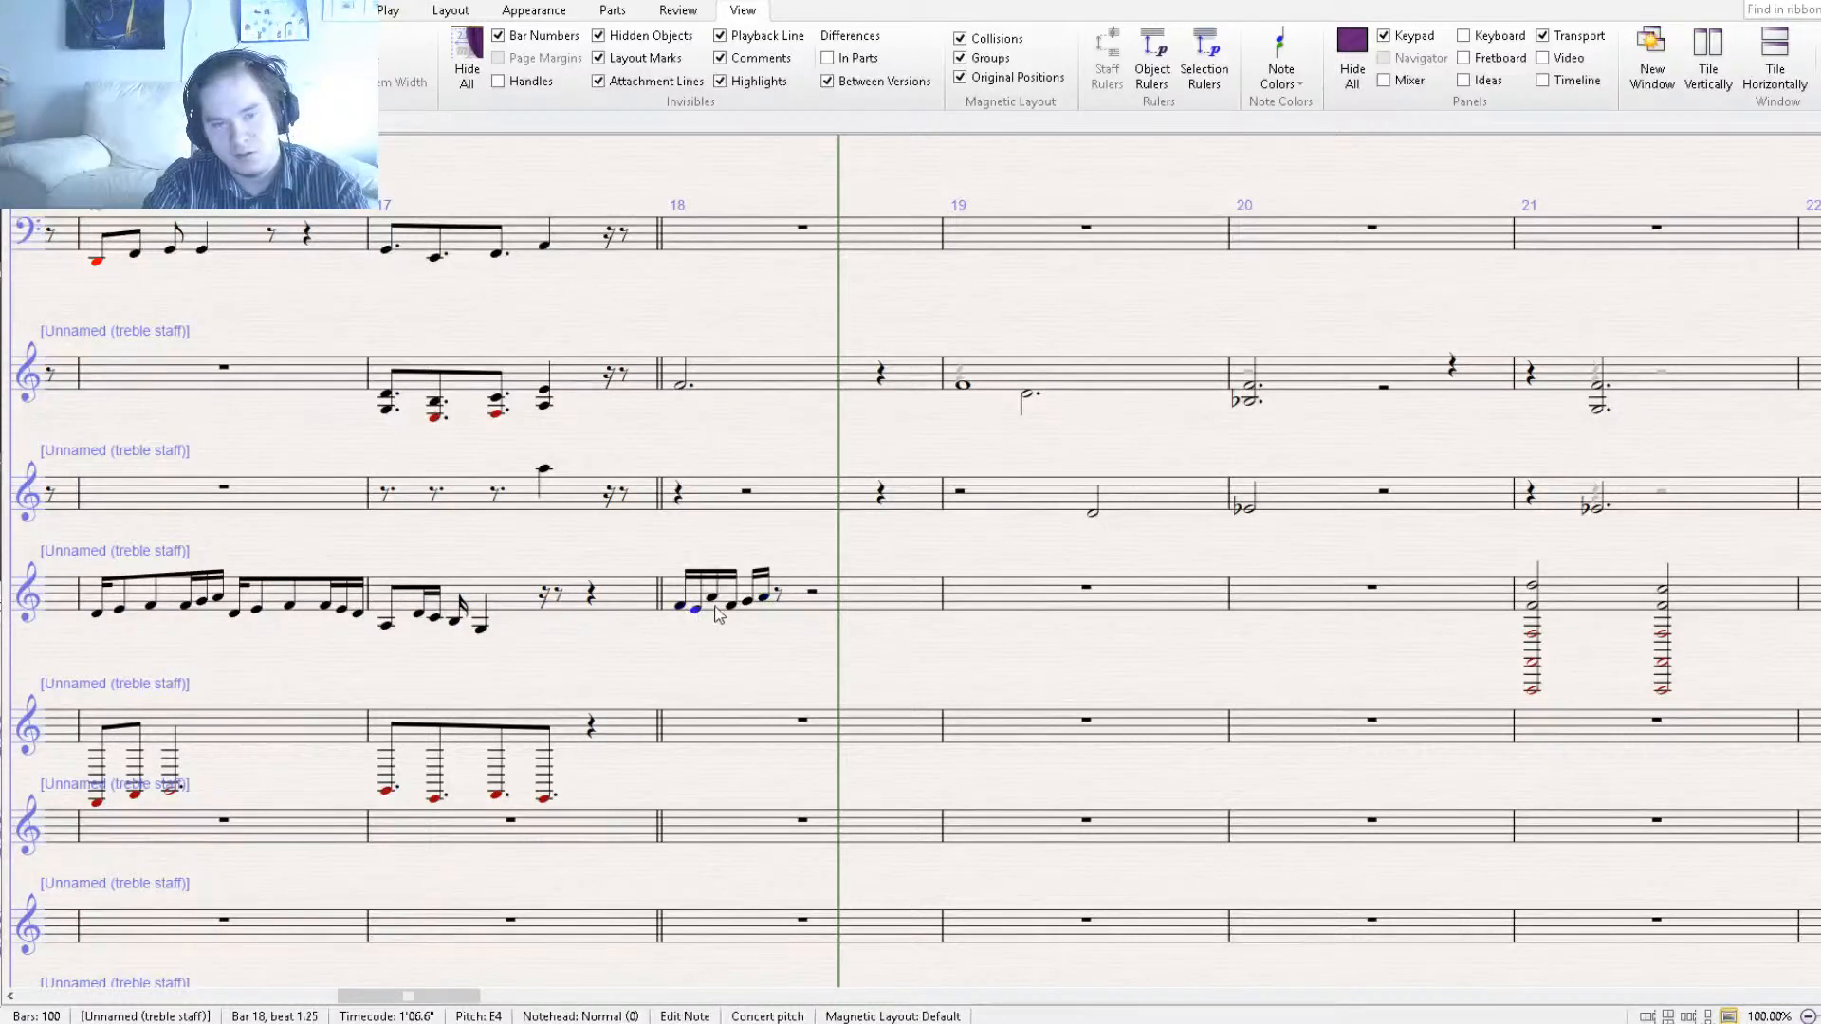
Change the second sixteenth of beat 2 to D4 and complete the beat with G4 and B3.
{"action": "left_click", "coordinate": [765, 601]}
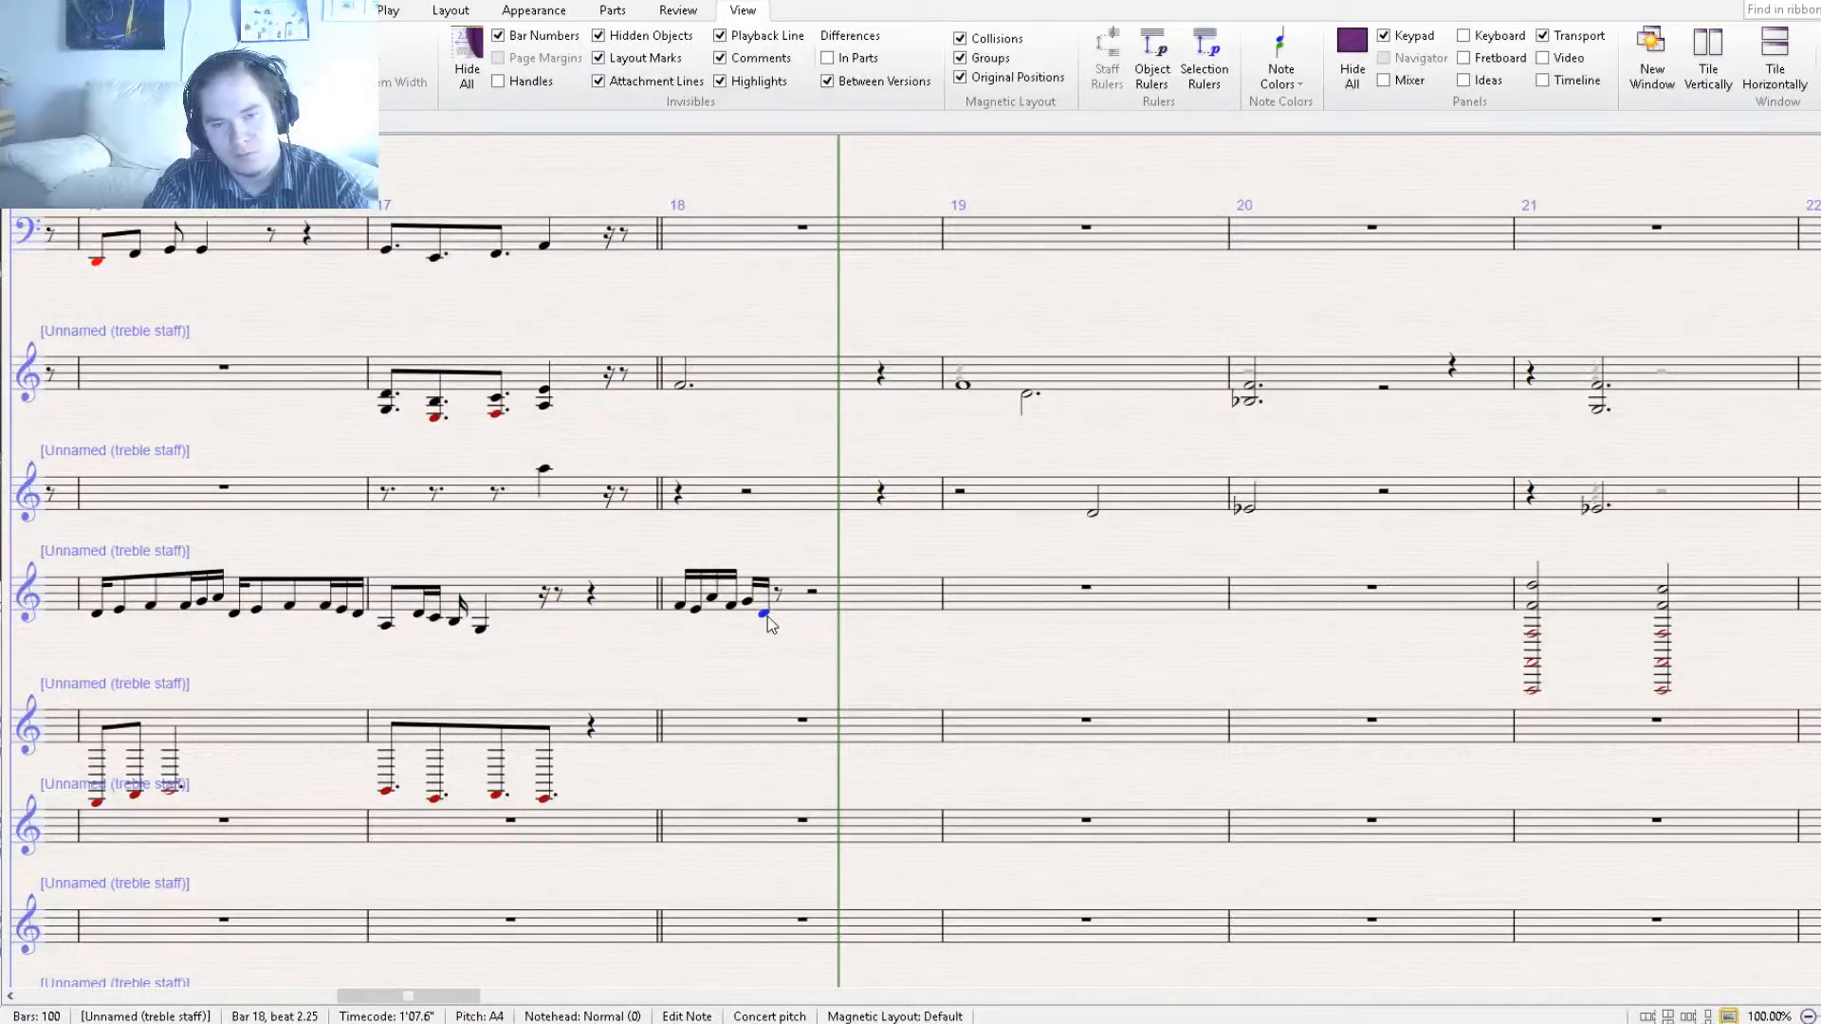
{"action": "left_click", "coordinate": [748, 602], "text": "ctrl"}
{"action": "key", "text": "r"}
{"action": "key", "text": "Escape"}
{"action": "left_click", "coordinate": [797, 622]}
{"action": "key", "text": "Down"}
{"action": "key", "text": "Down"}
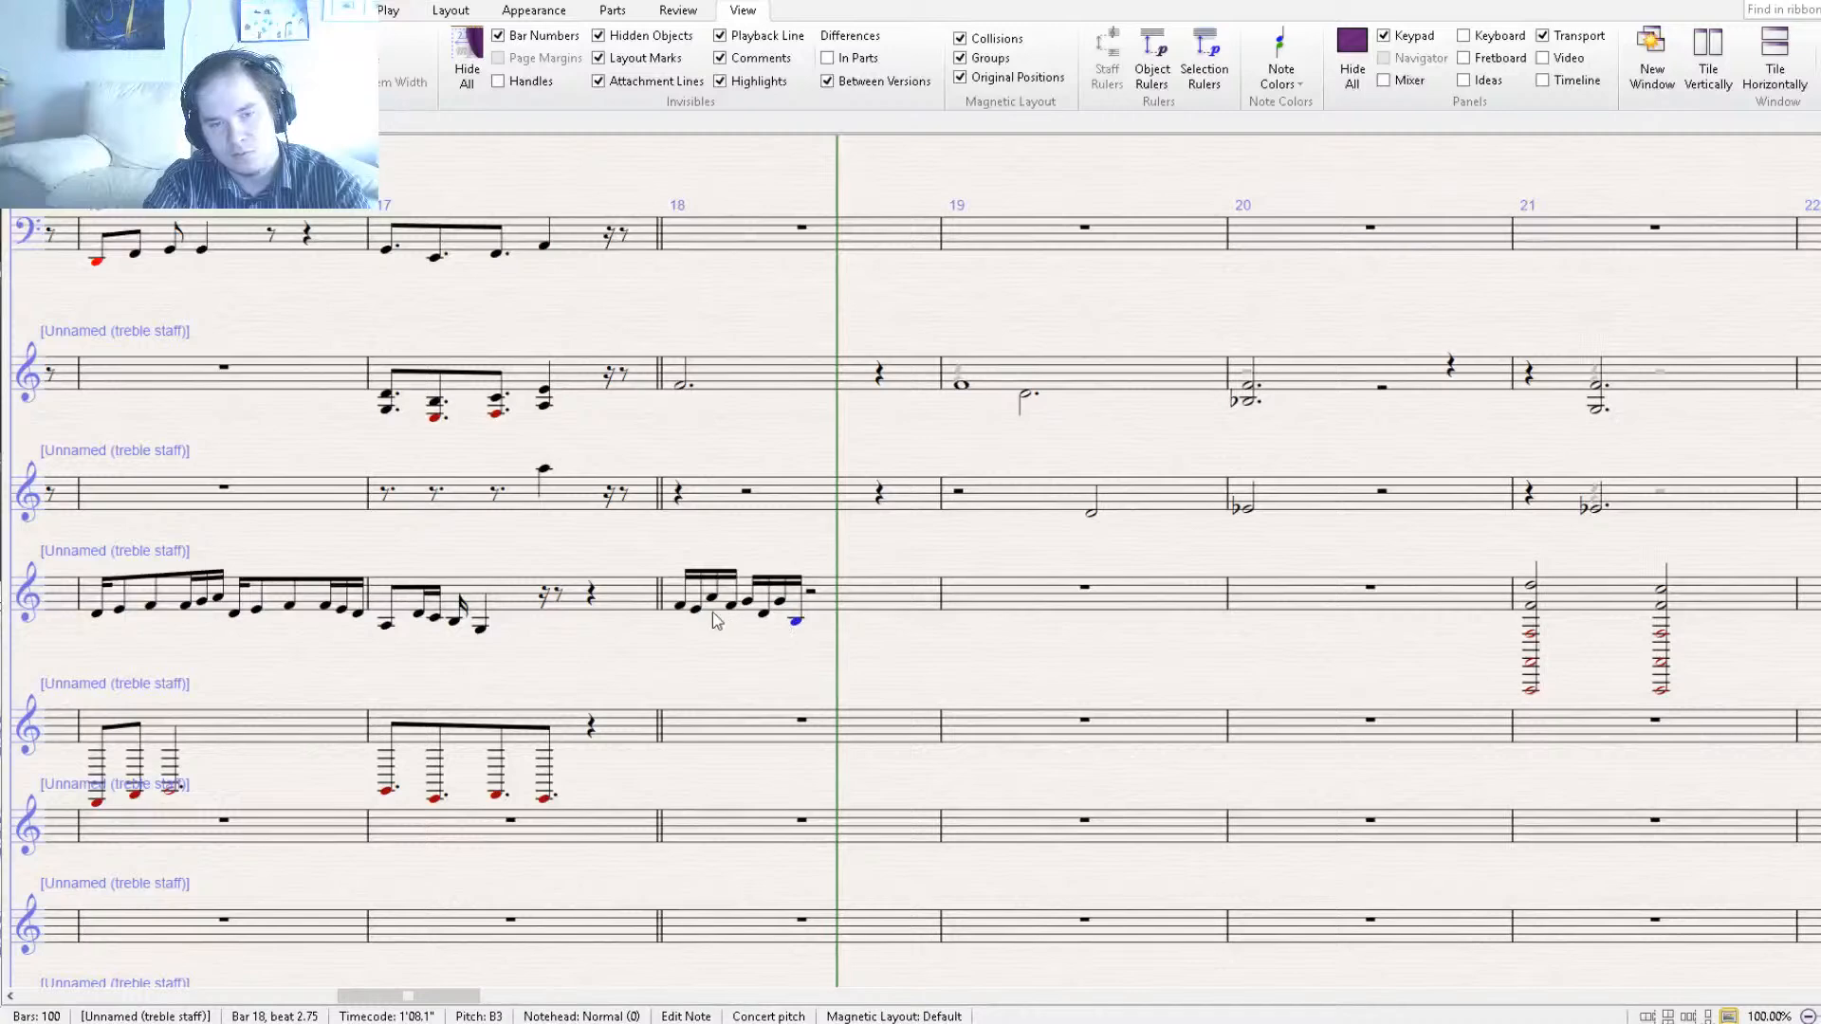
Copy the four sixteenth notes of beat 1 in the bar 18 melody to beat 3.
{"action": "left_click", "coordinate": [683, 610]}
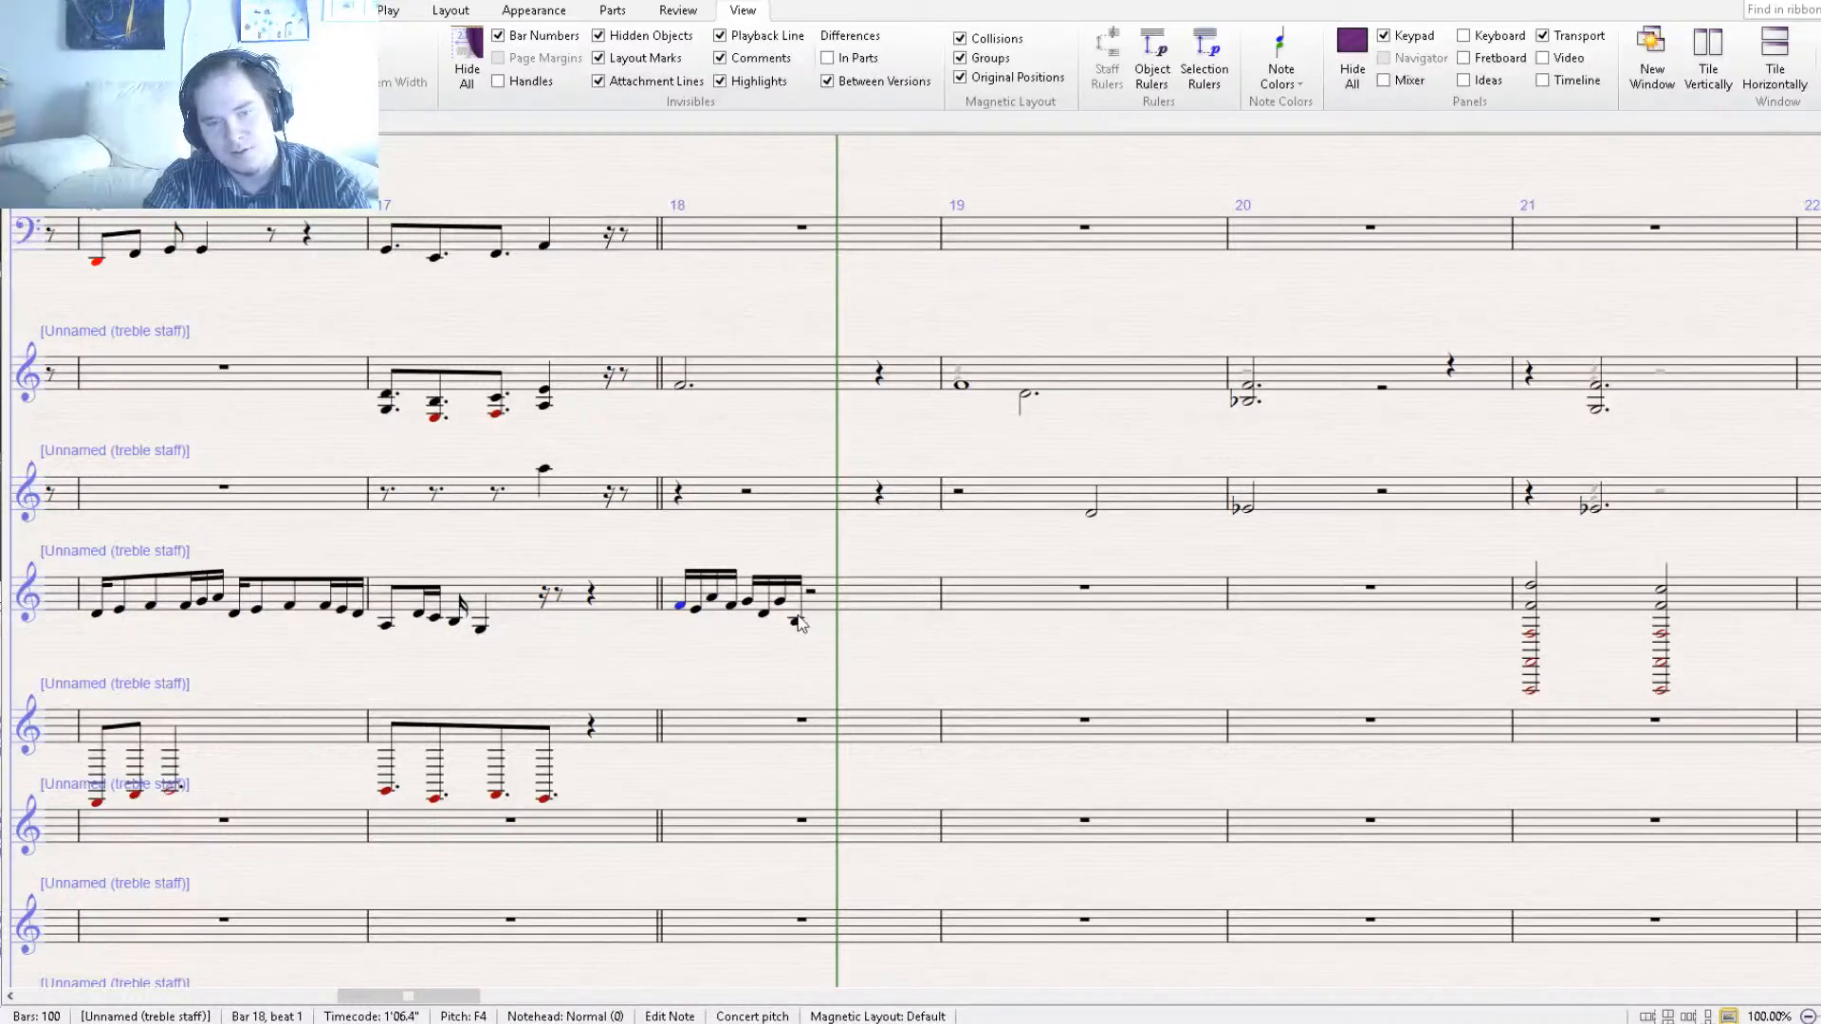
{"action": "left_click", "coordinate": [737, 613], "text": "shift"}
{"action": "left_click", "coordinate": [811, 594]}
{"action": "key", "text": "ctrl+v"}
{"action": "key", "text": "Escape"}
Fill beat 4 of the bar 18 melody with G4, A4 and a closing G4.
{"action": "left_click", "coordinate": [863, 608]}
{"action": "key", "text": "r"}
{"action": "key", "text": "g"}
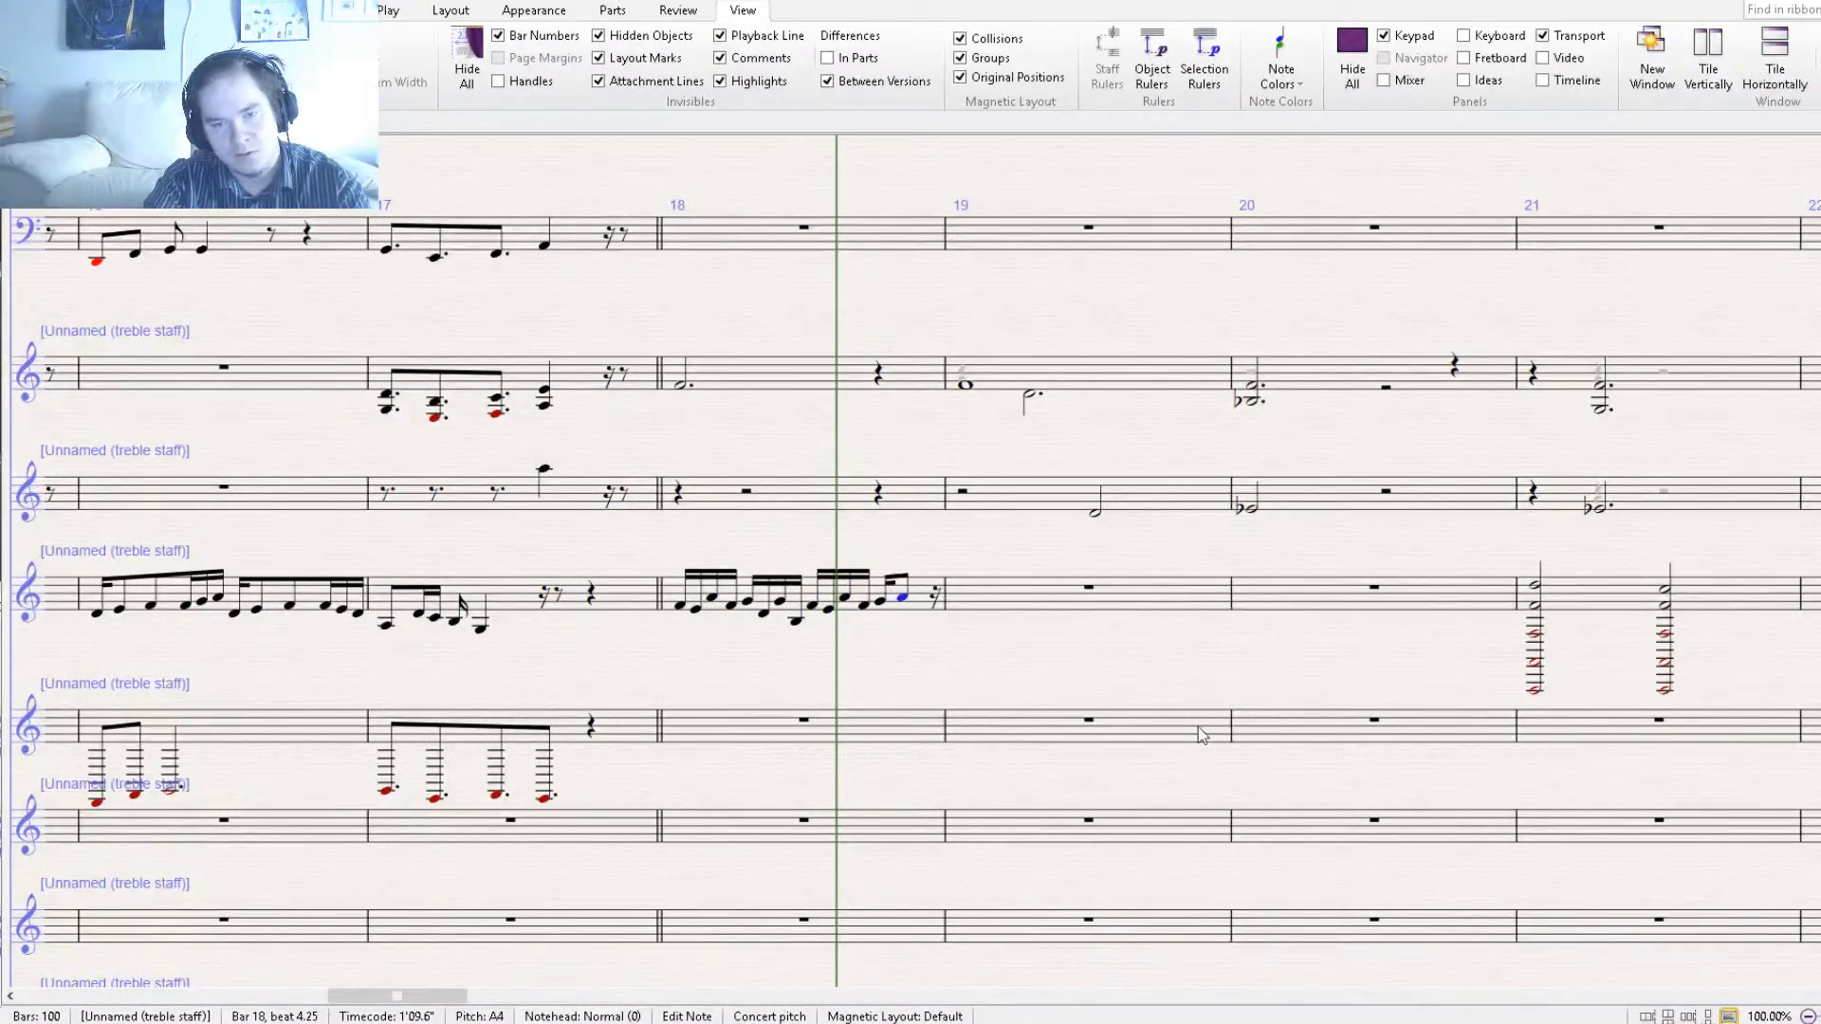
{"action": "left_click", "coordinate": [936, 597]}
{"action": "key", "text": "g"}
{"action": "key", "text": "Escape"}
Repeat the complete bar 18 melody of the third treble staff in bars 19 to 21.
{"action": "left_click", "coordinate": [919, 596]}
{"action": "key", "text": "r"}
{"action": "key", "text": "r"}
{"action": "key", "text": "r"}
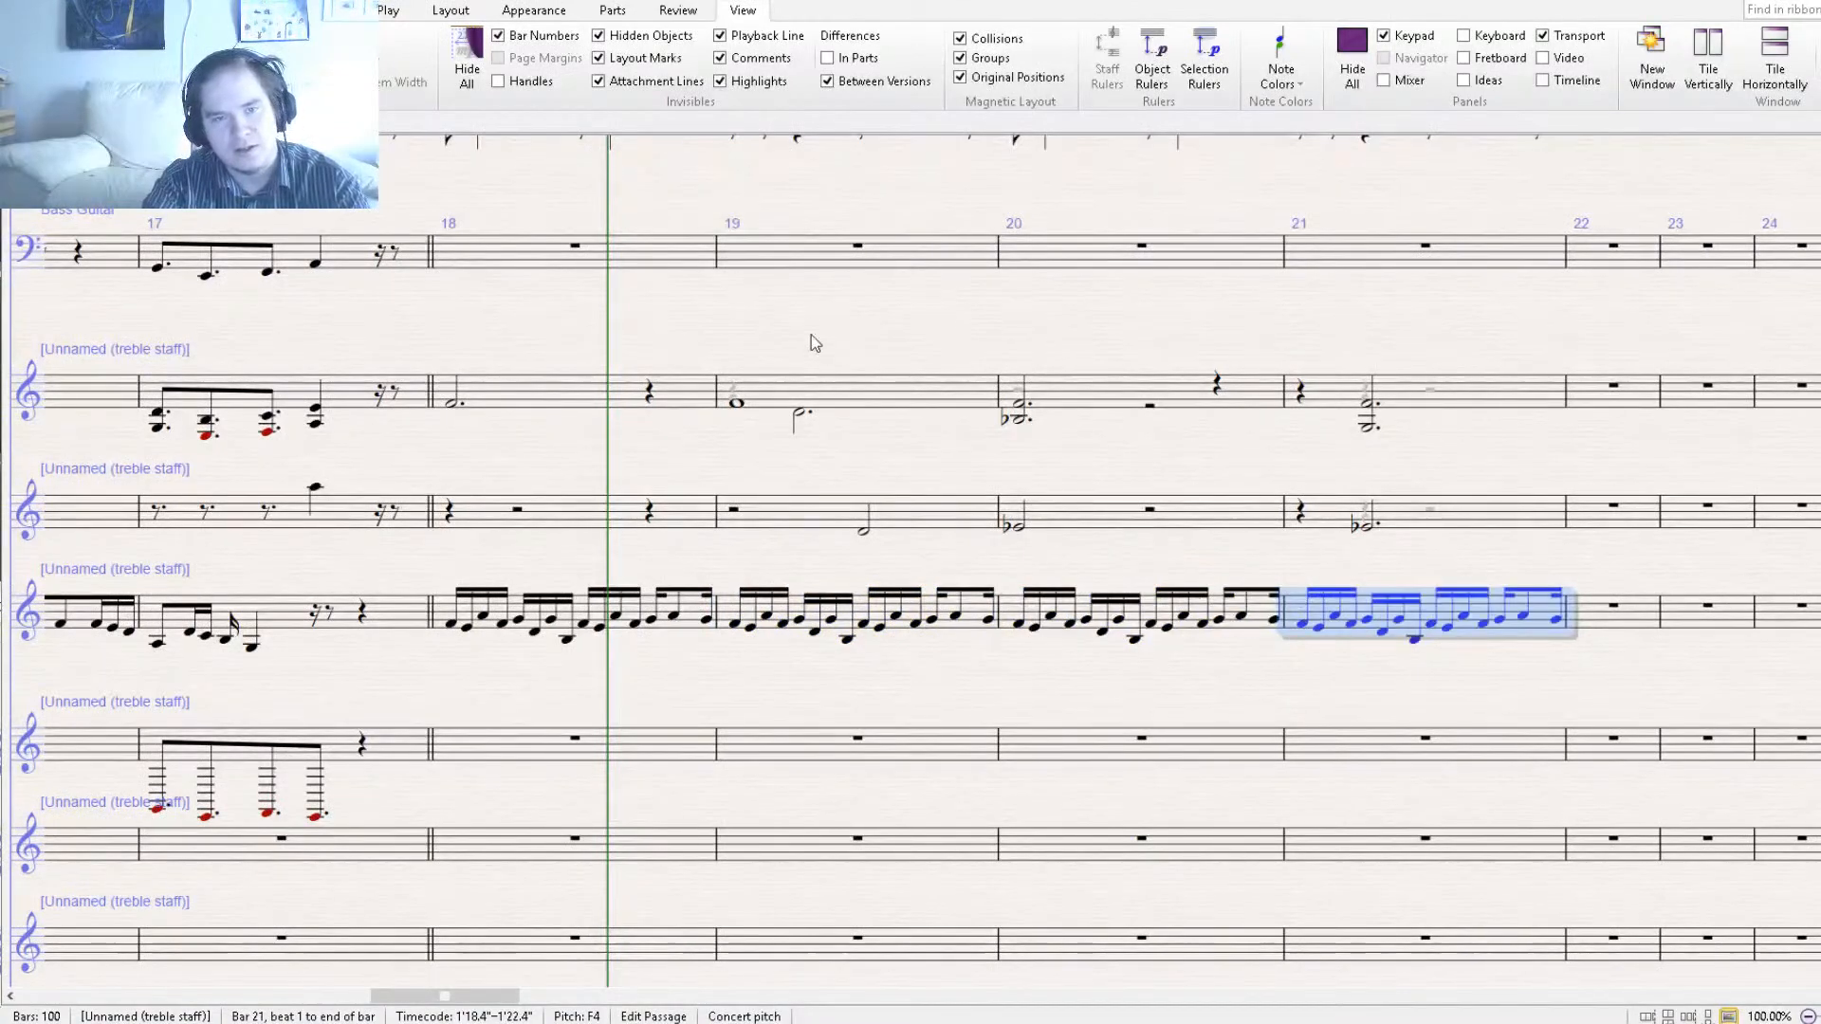
{"action": "scroll", "coordinate": [882, 488], "scroll_direction": "up", "scroll_amount": 3}
{"action": "key", "text": "Escape"}
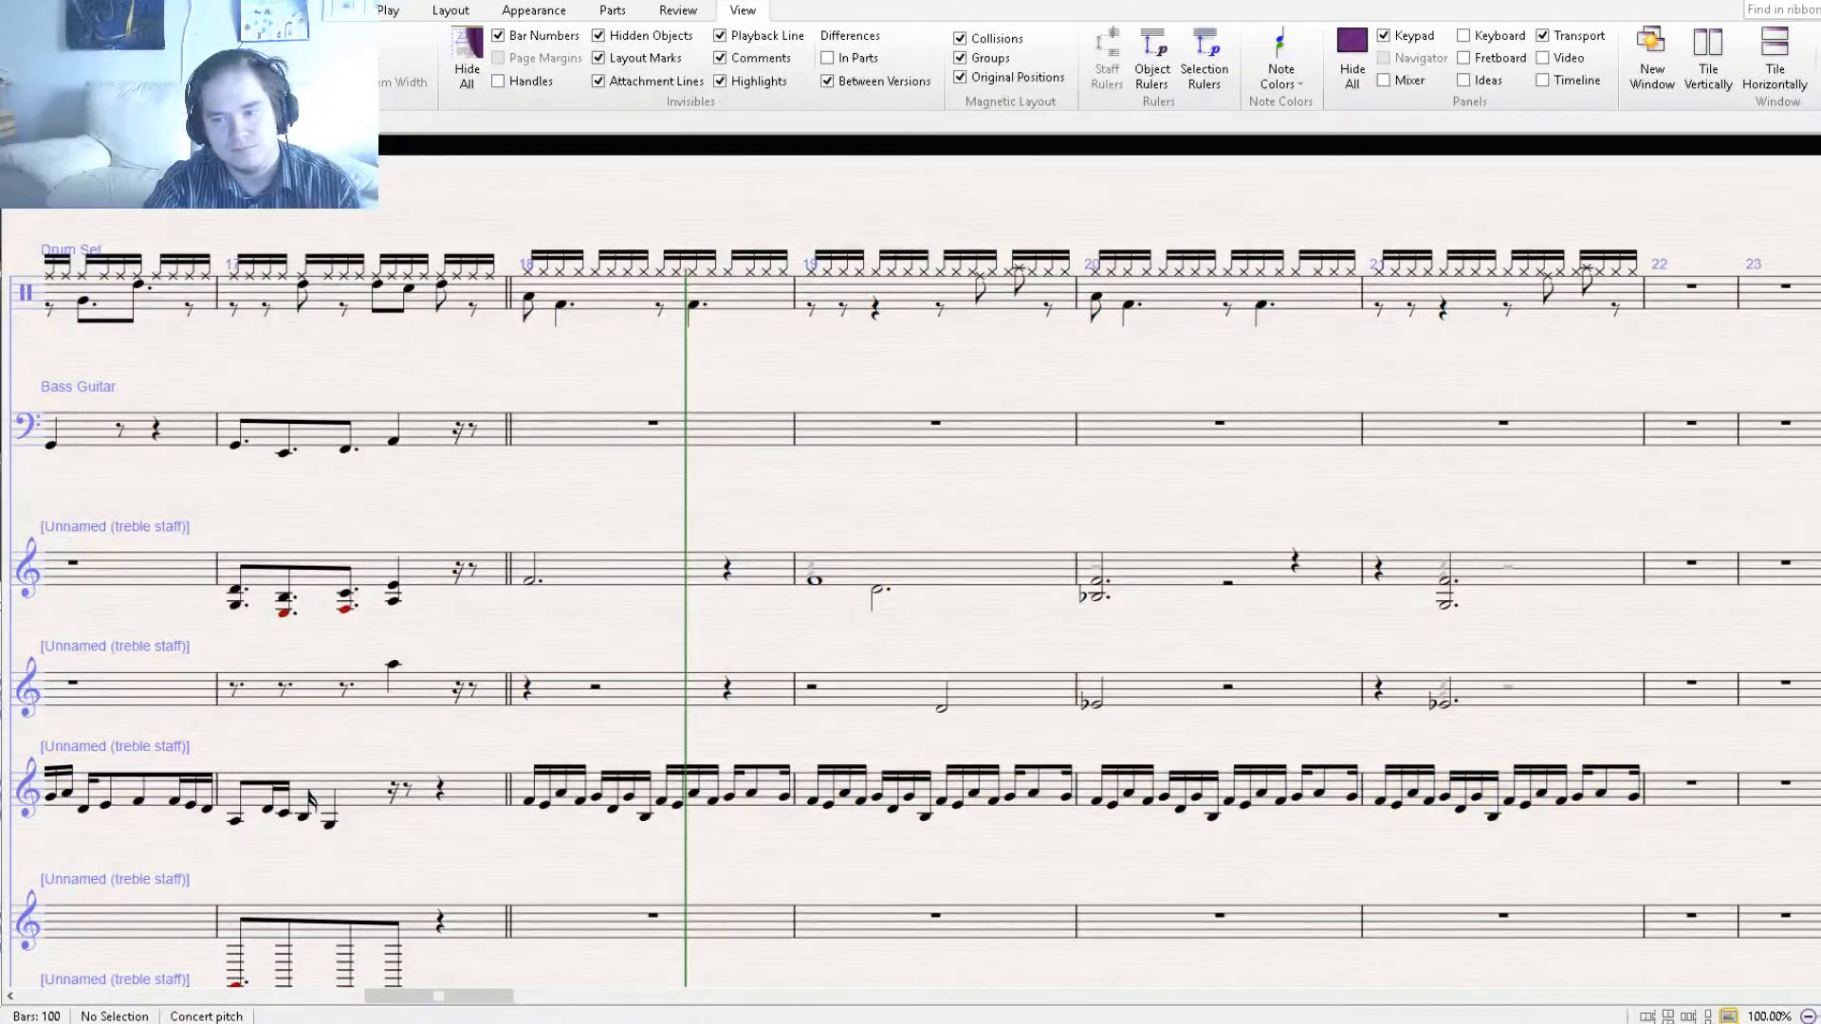
Enter five eighth notes in the Bass Guitar staff from the start of bar 18: A1, E1, F1, D2 and E2.
{"action": "left_click", "coordinate": [531, 438]}
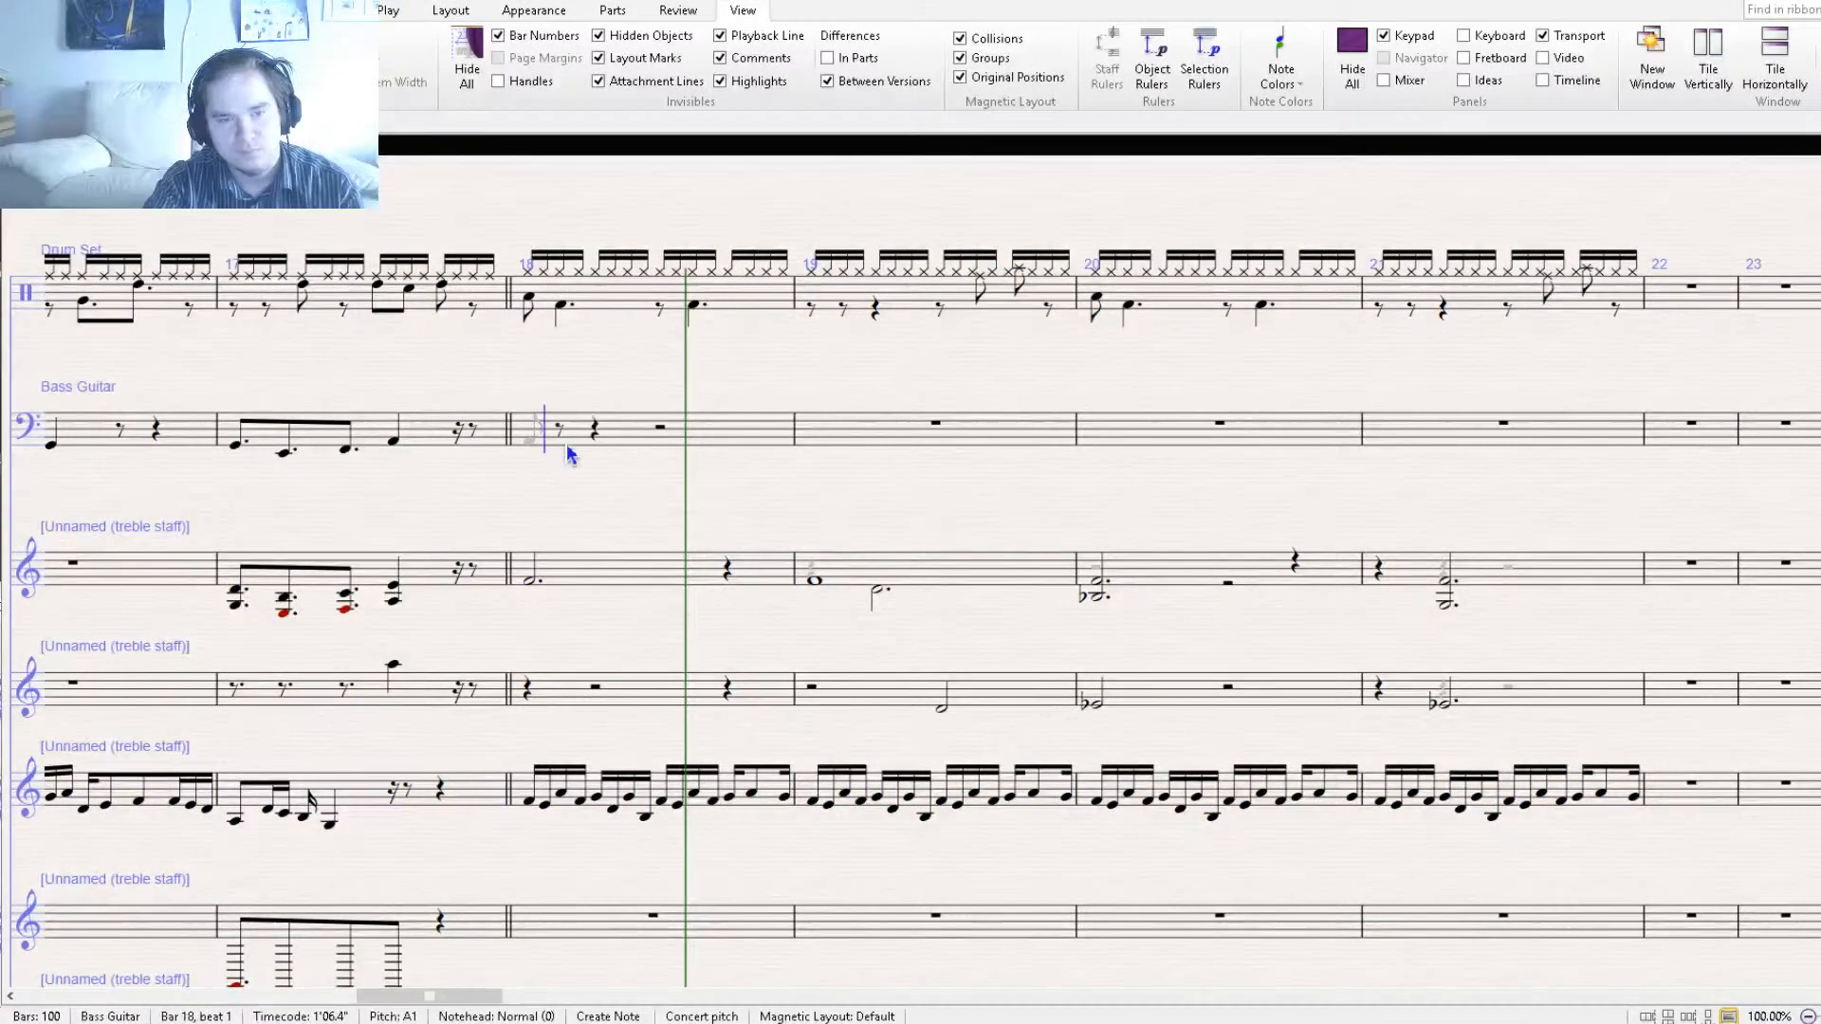
{"action": "left_click", "coordinate": [575, 459]}
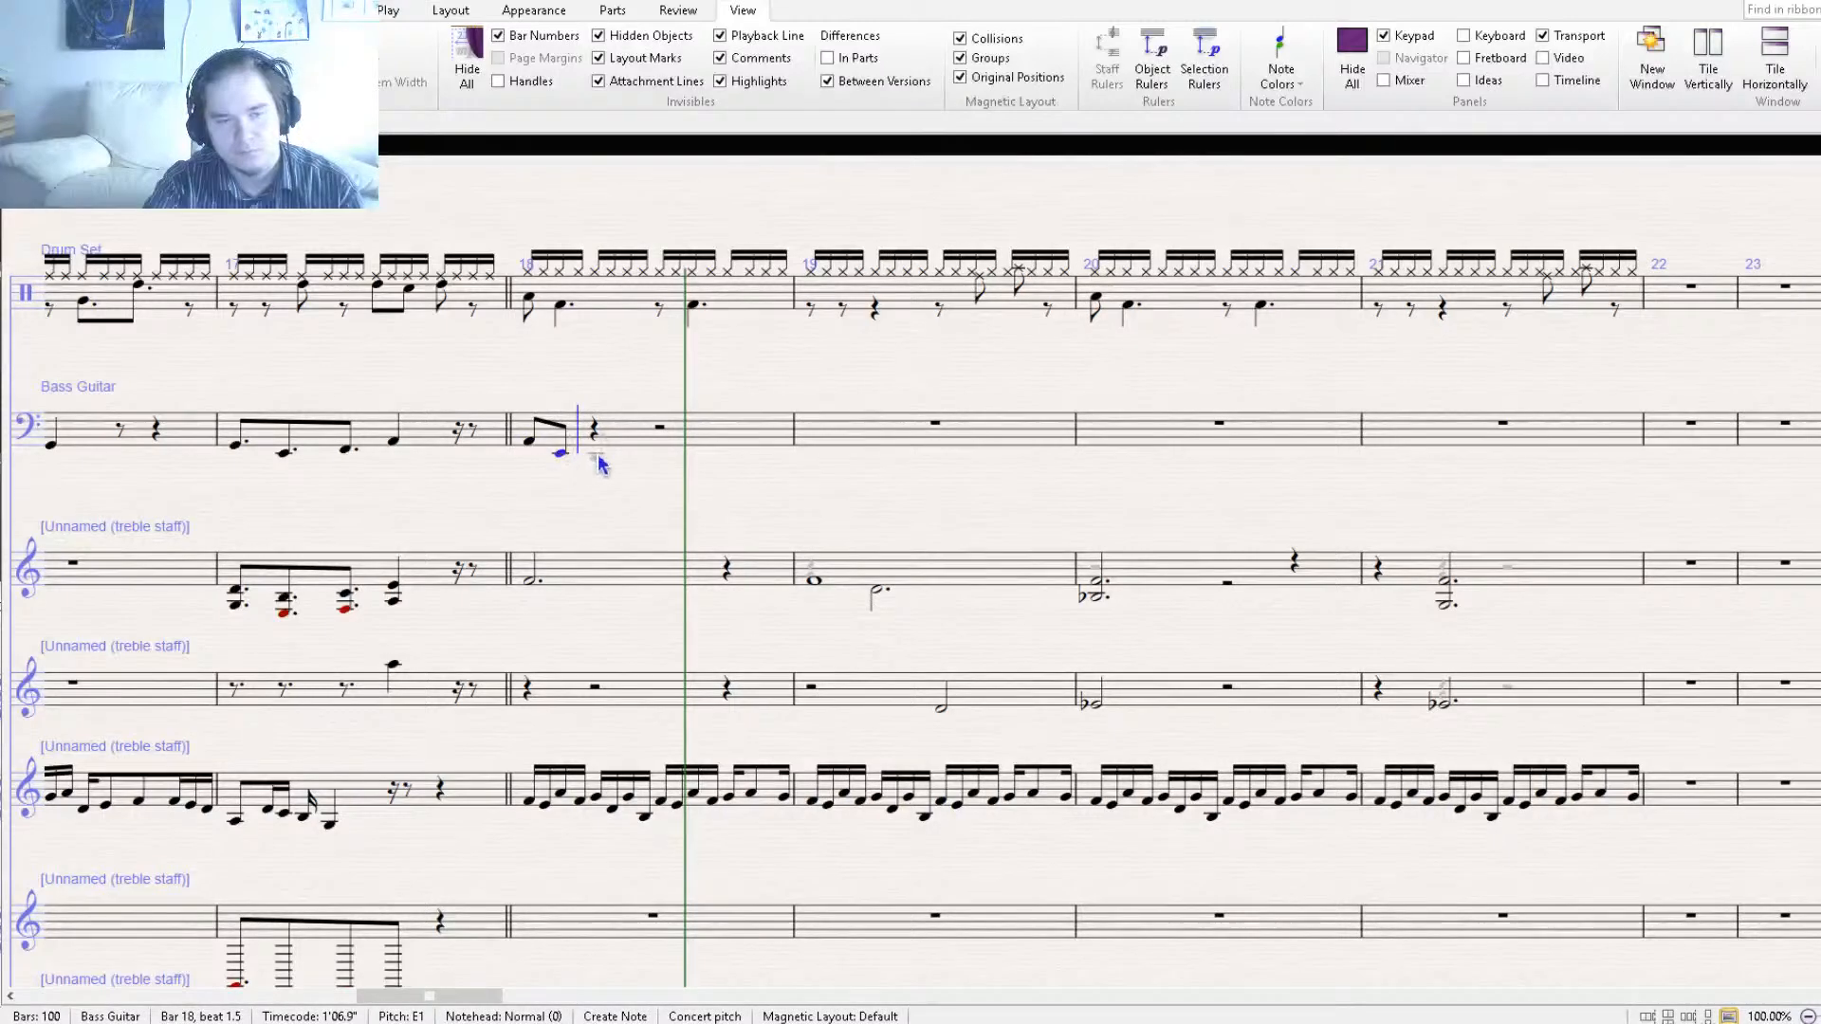
{"action": "left_click", "coordinate": [599, 449]}
{"action": "left_click", "coordinate": [643, 432]}
{"action": "left_click", "coordinate": [657, 434]}
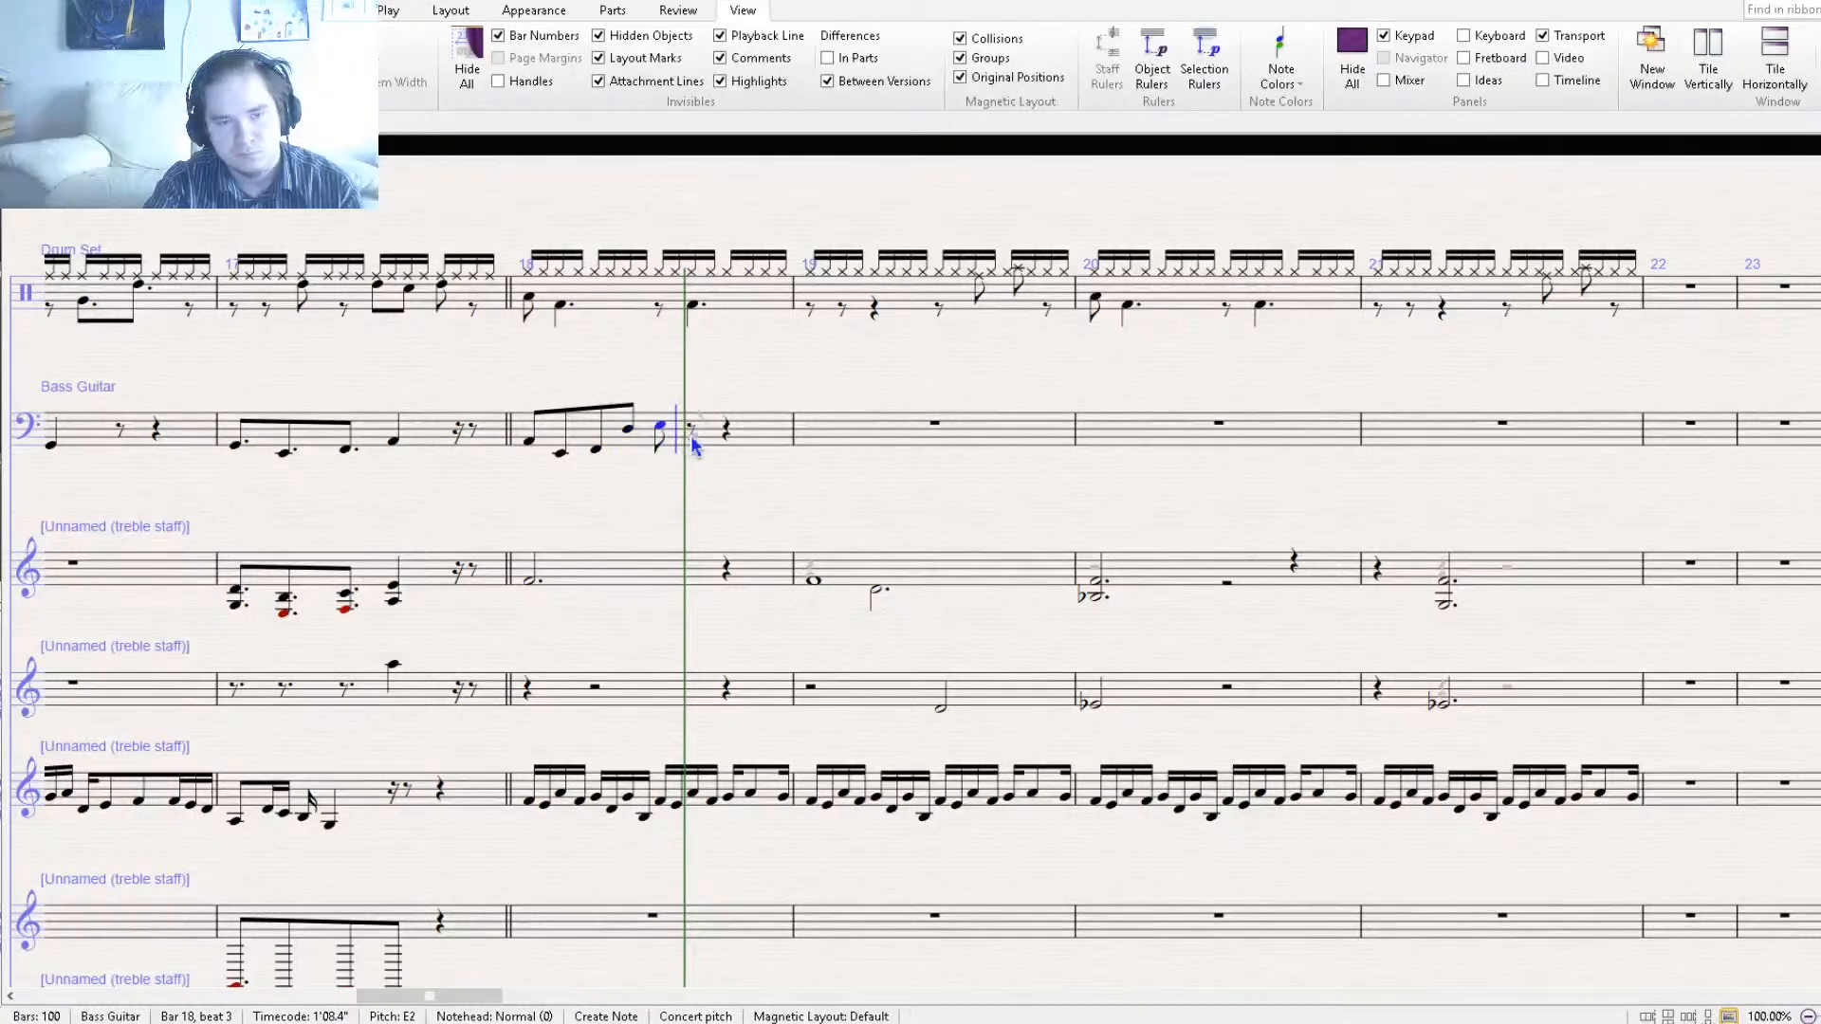
{"action": "key", "text": "Escape"}
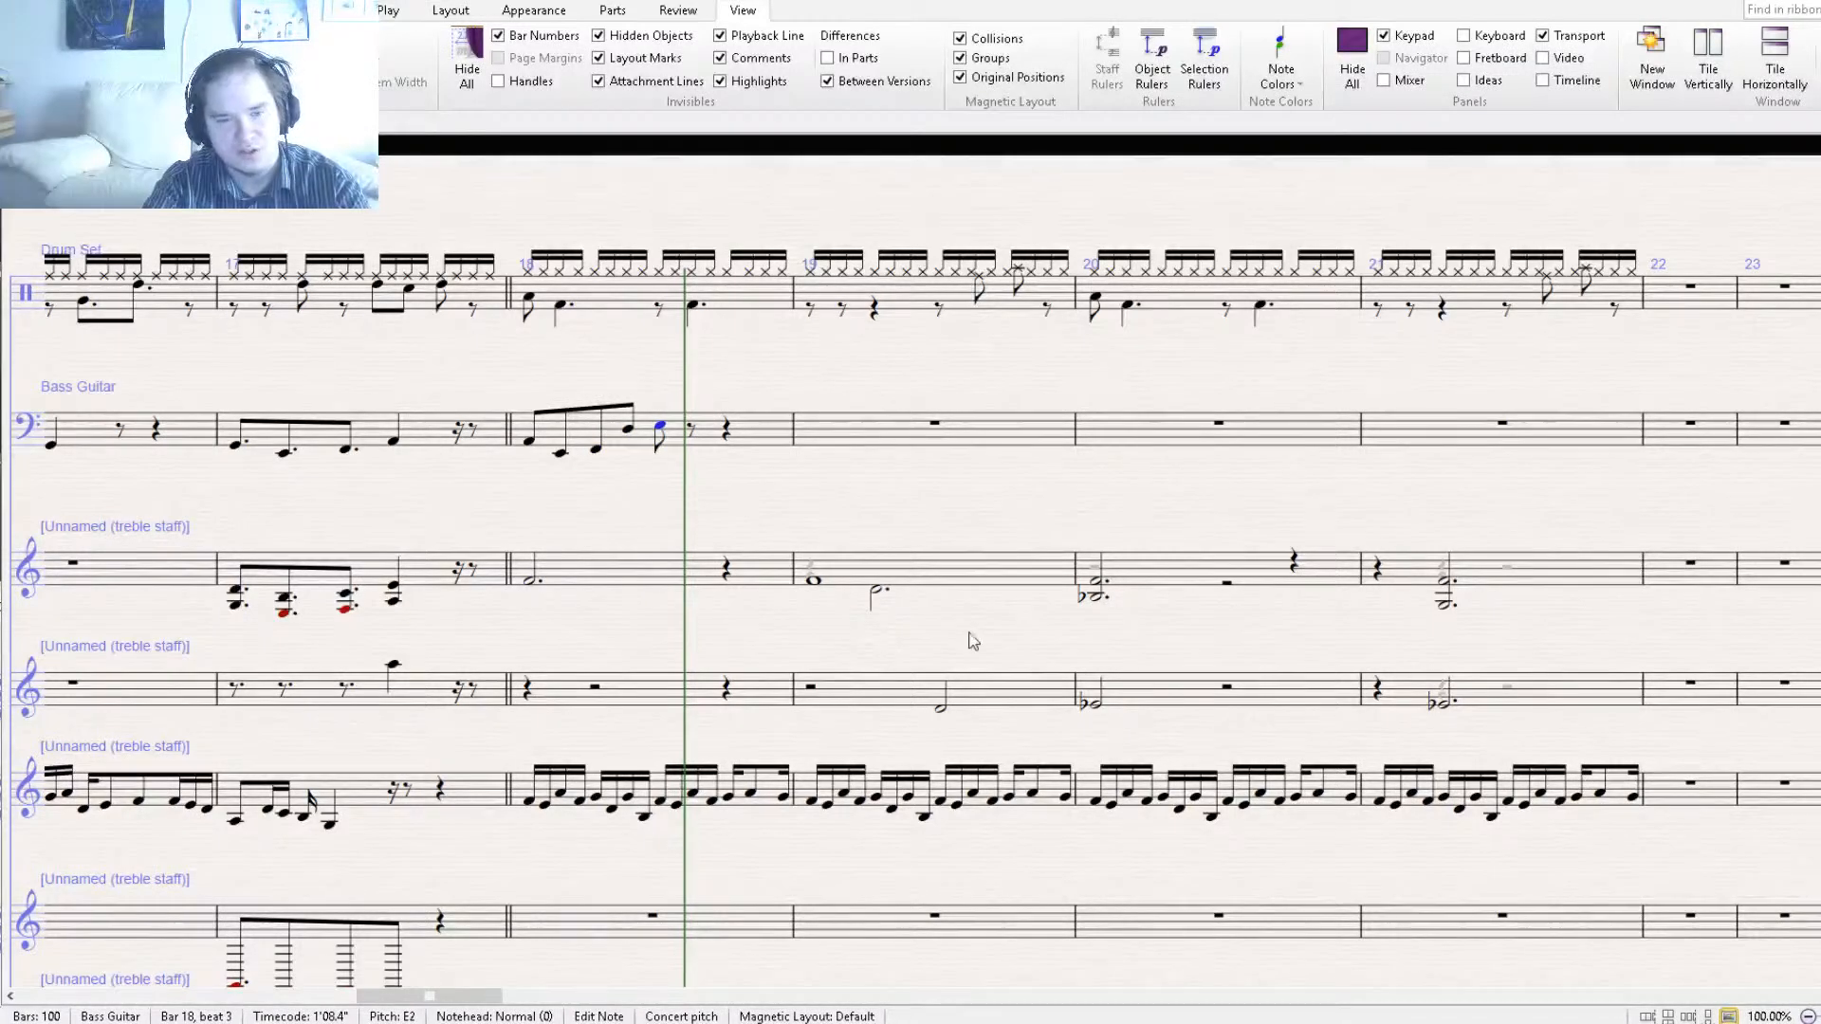
Raise the first Bass Guitar note in bar 18 to A#1 and the second to F2.
{"action": "left_click", "coordinate": [1097, 595]}
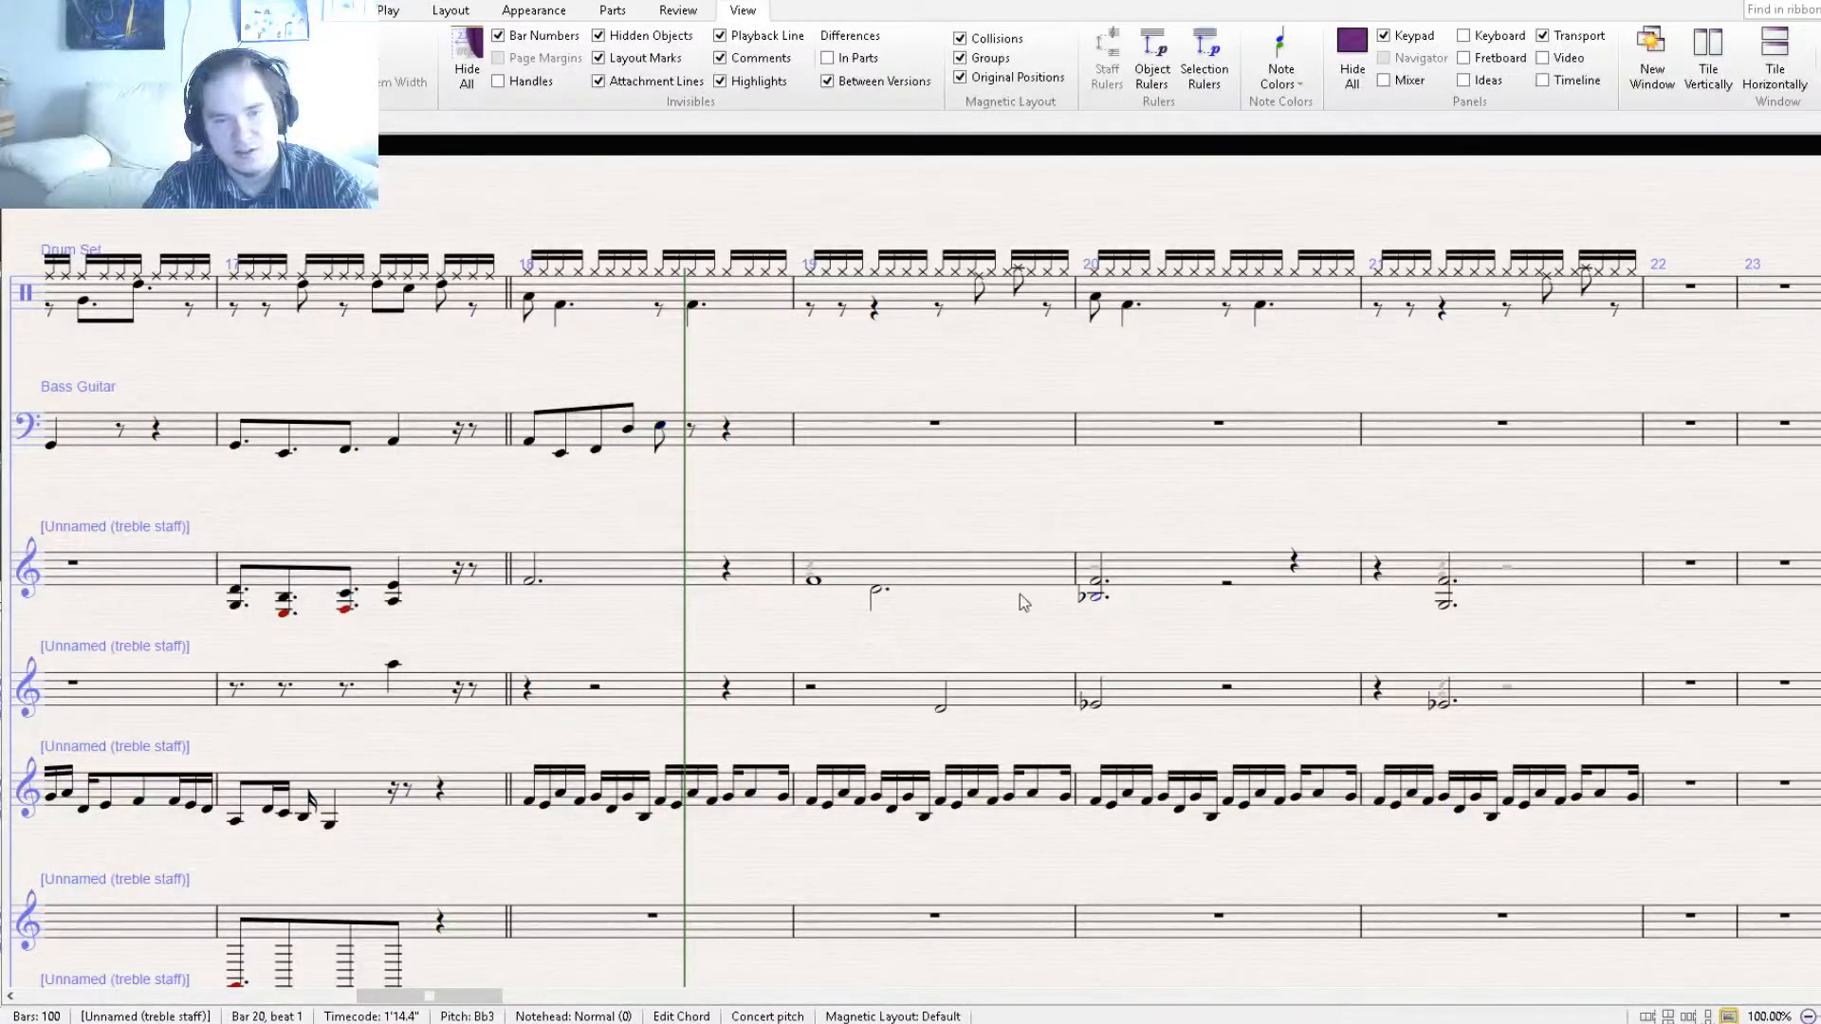
{"action": "left_click", "coordinate": [530, 442]}
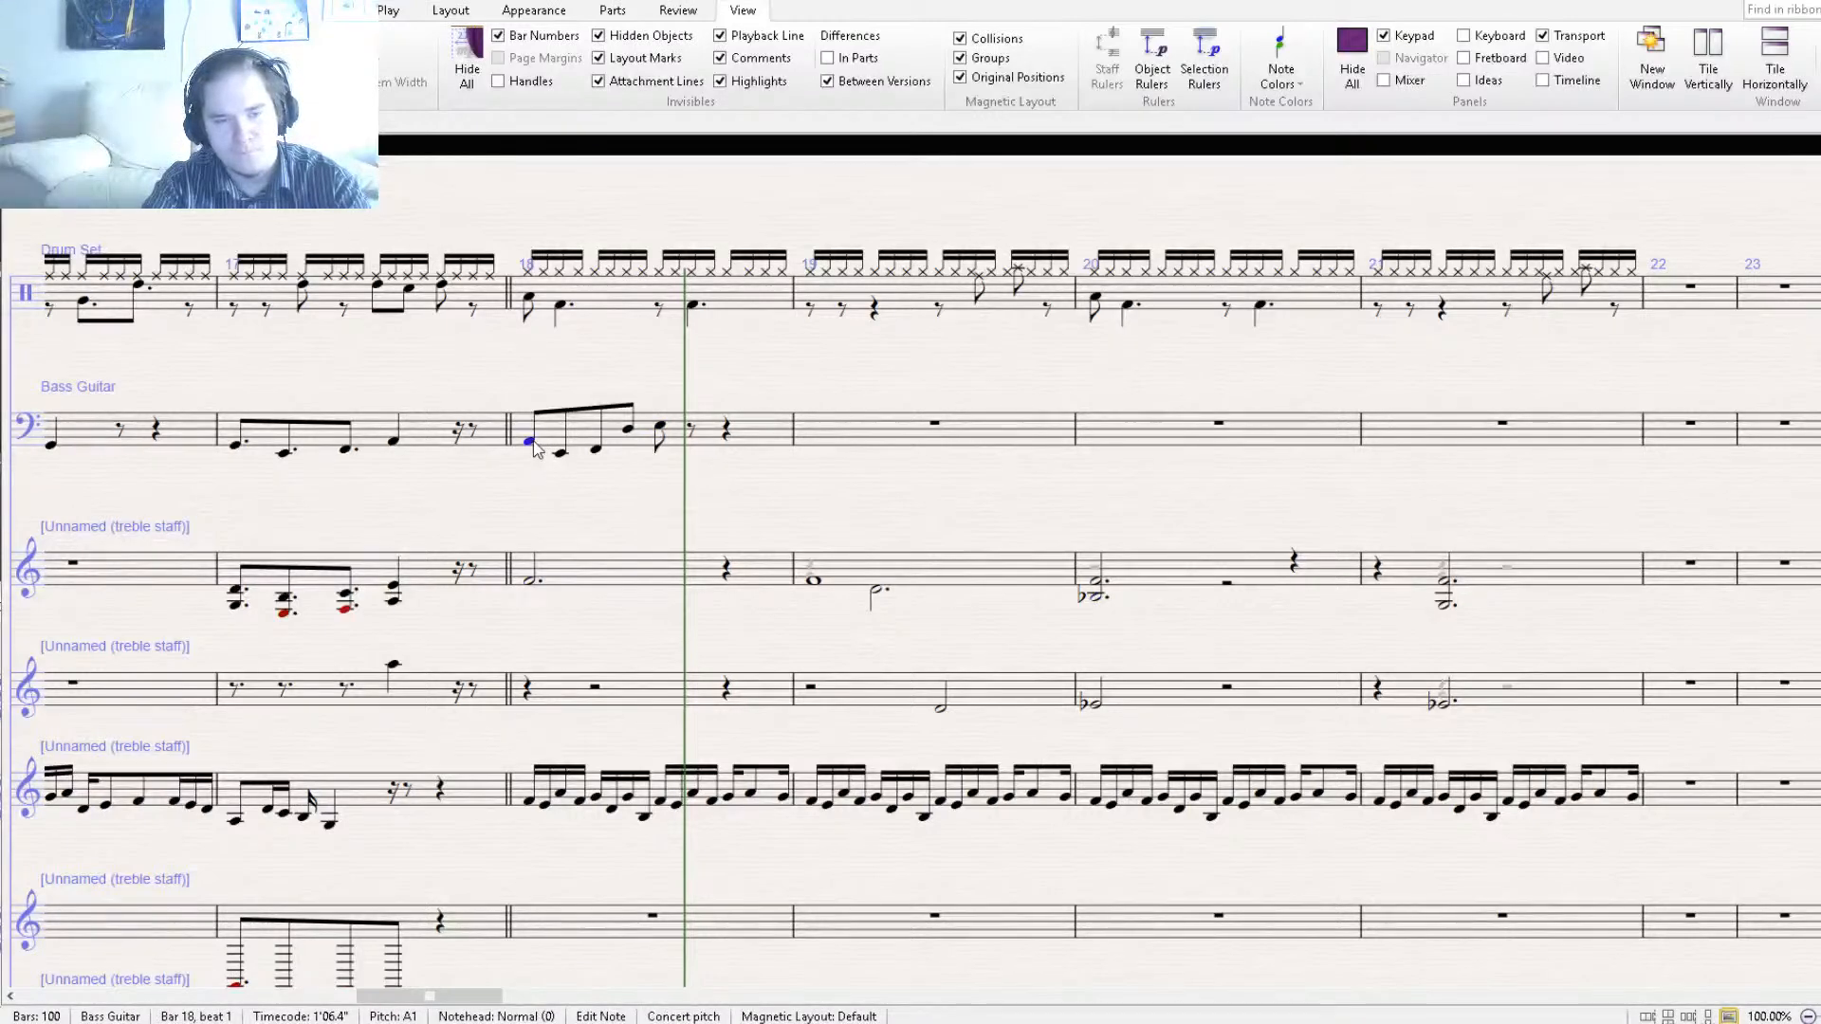
{"action": "key", "text": "Up"}
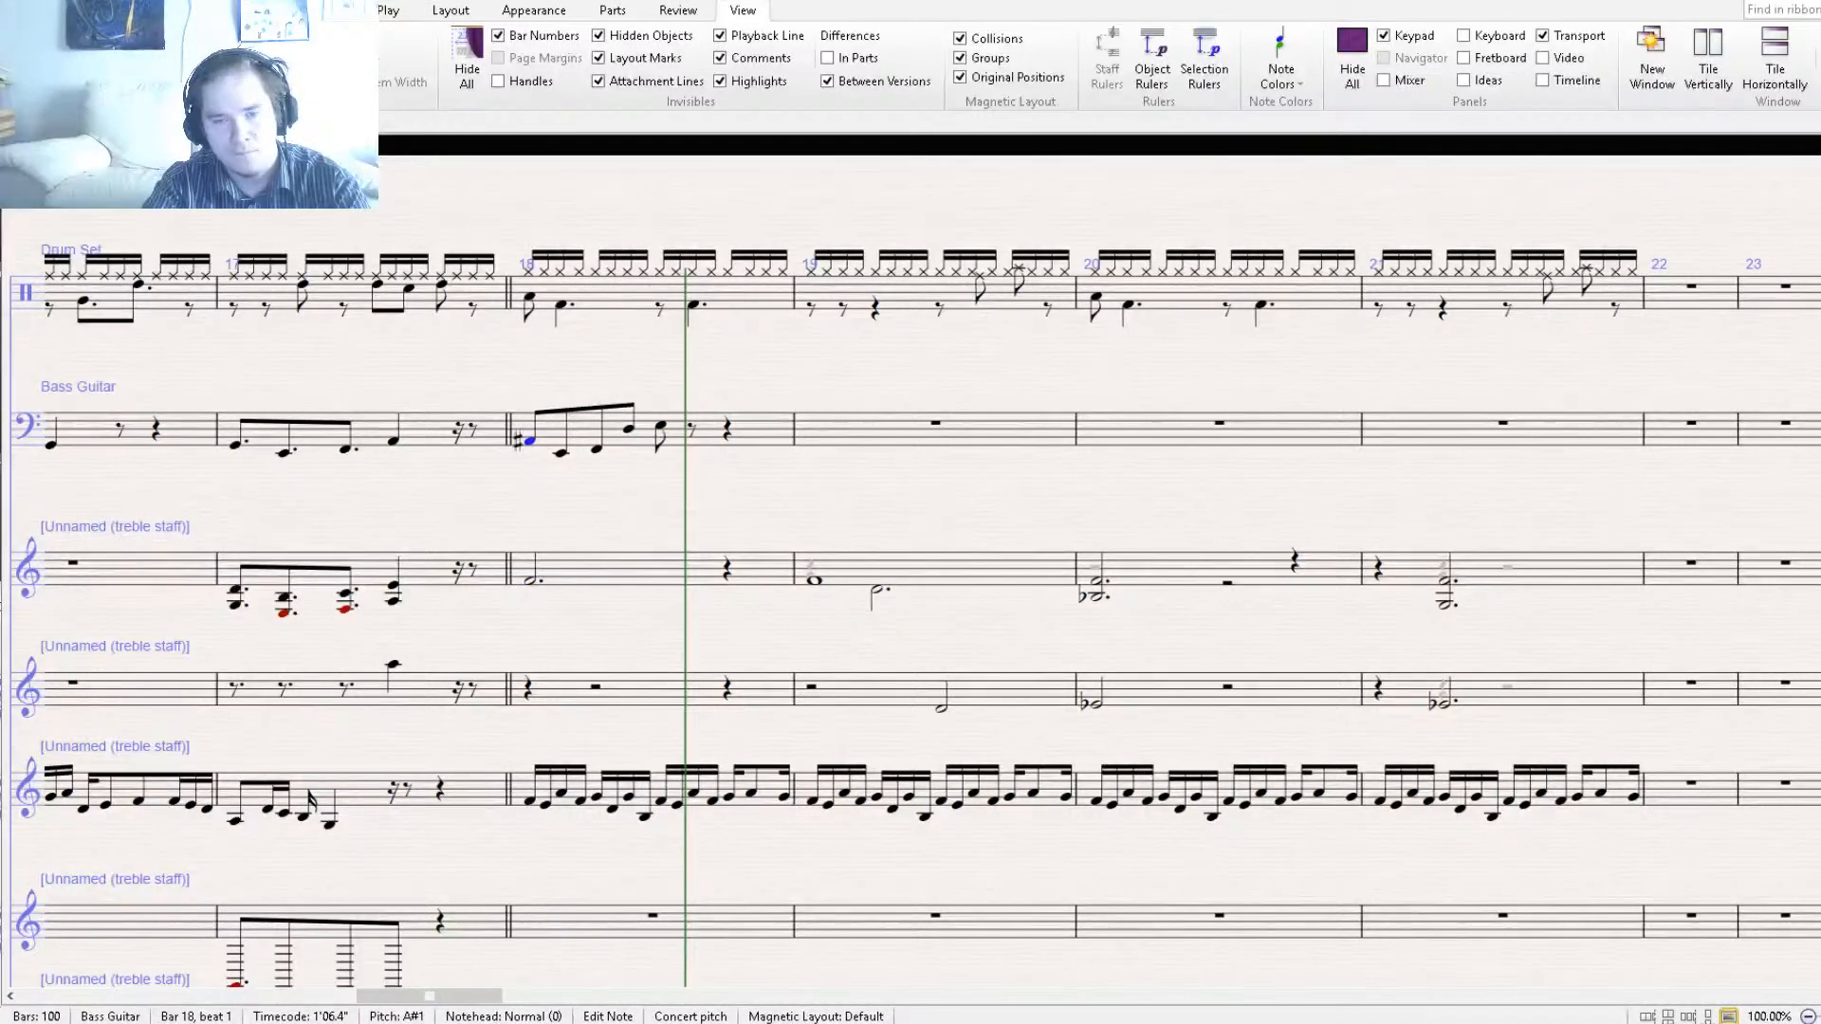
{"action": "left_click", "coordinate": [561, 450]}
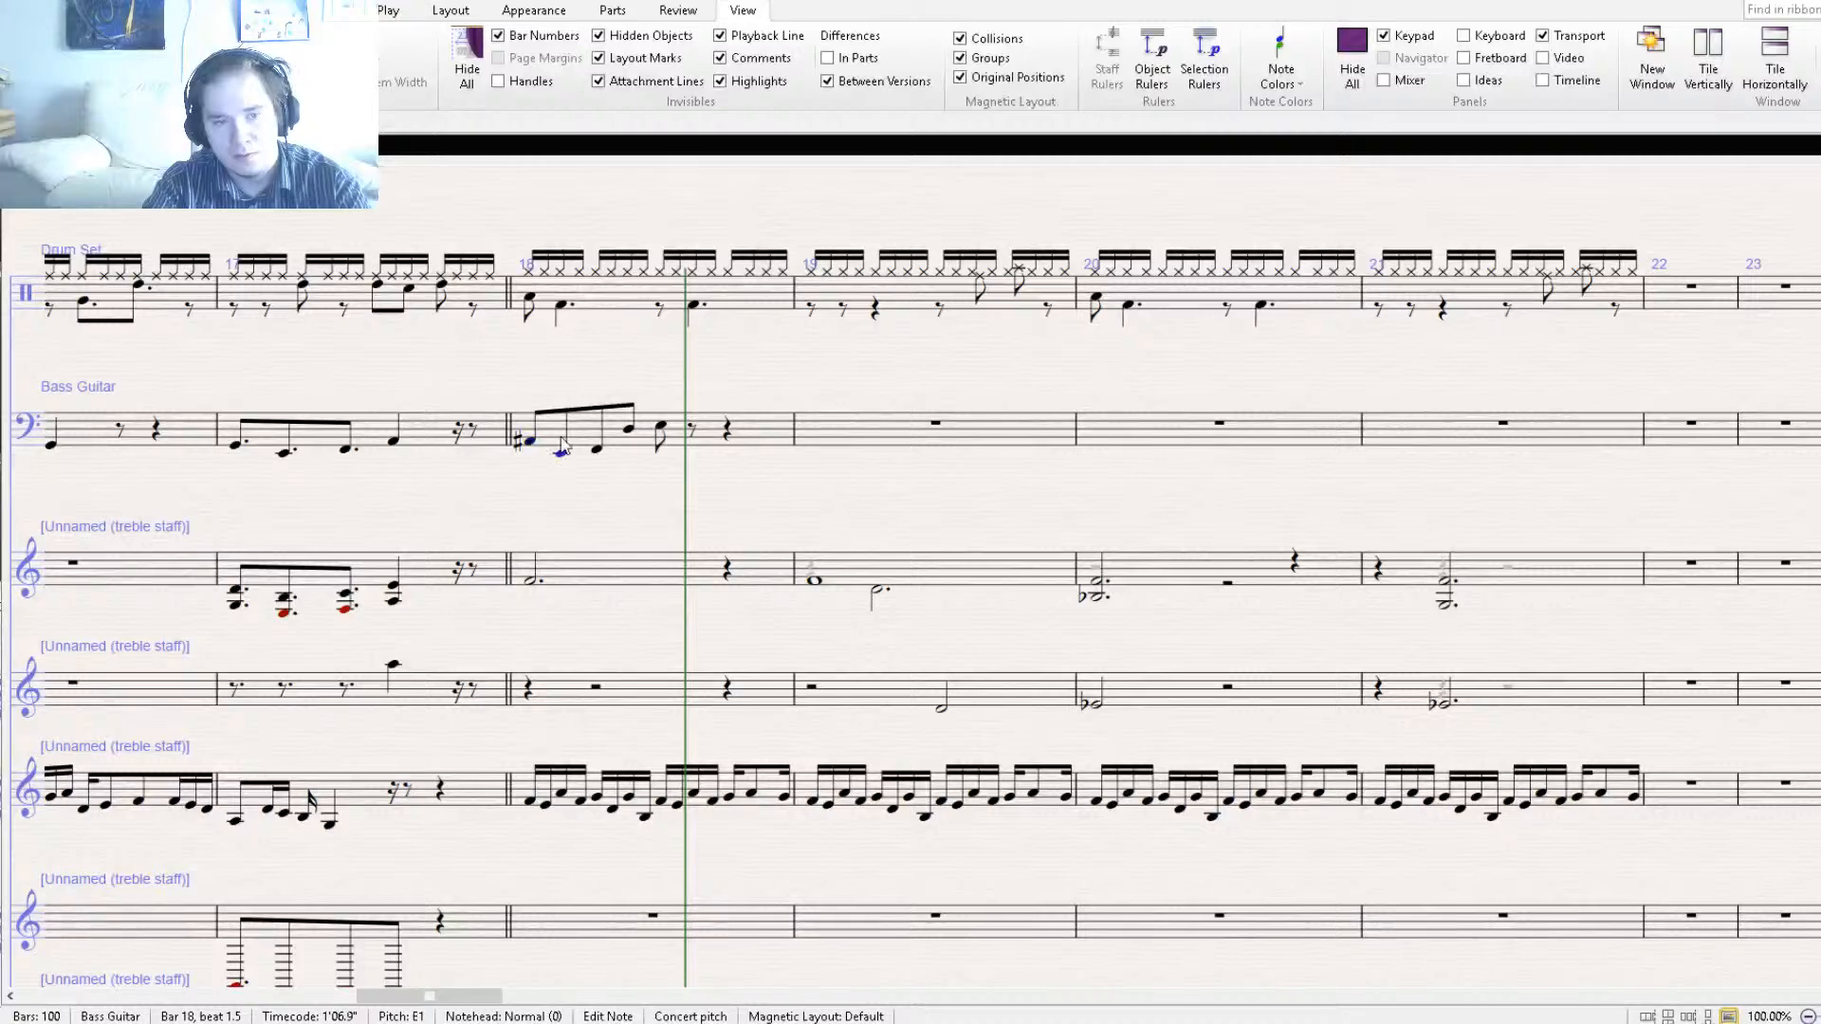
{"action": "left_click_drag", "start_coordinate": [556, 439], "coordinate": [551, 432]}
{"action": "left_click_drag", "start_coordinate": [553, 438], "coordinate": [550, 434]}
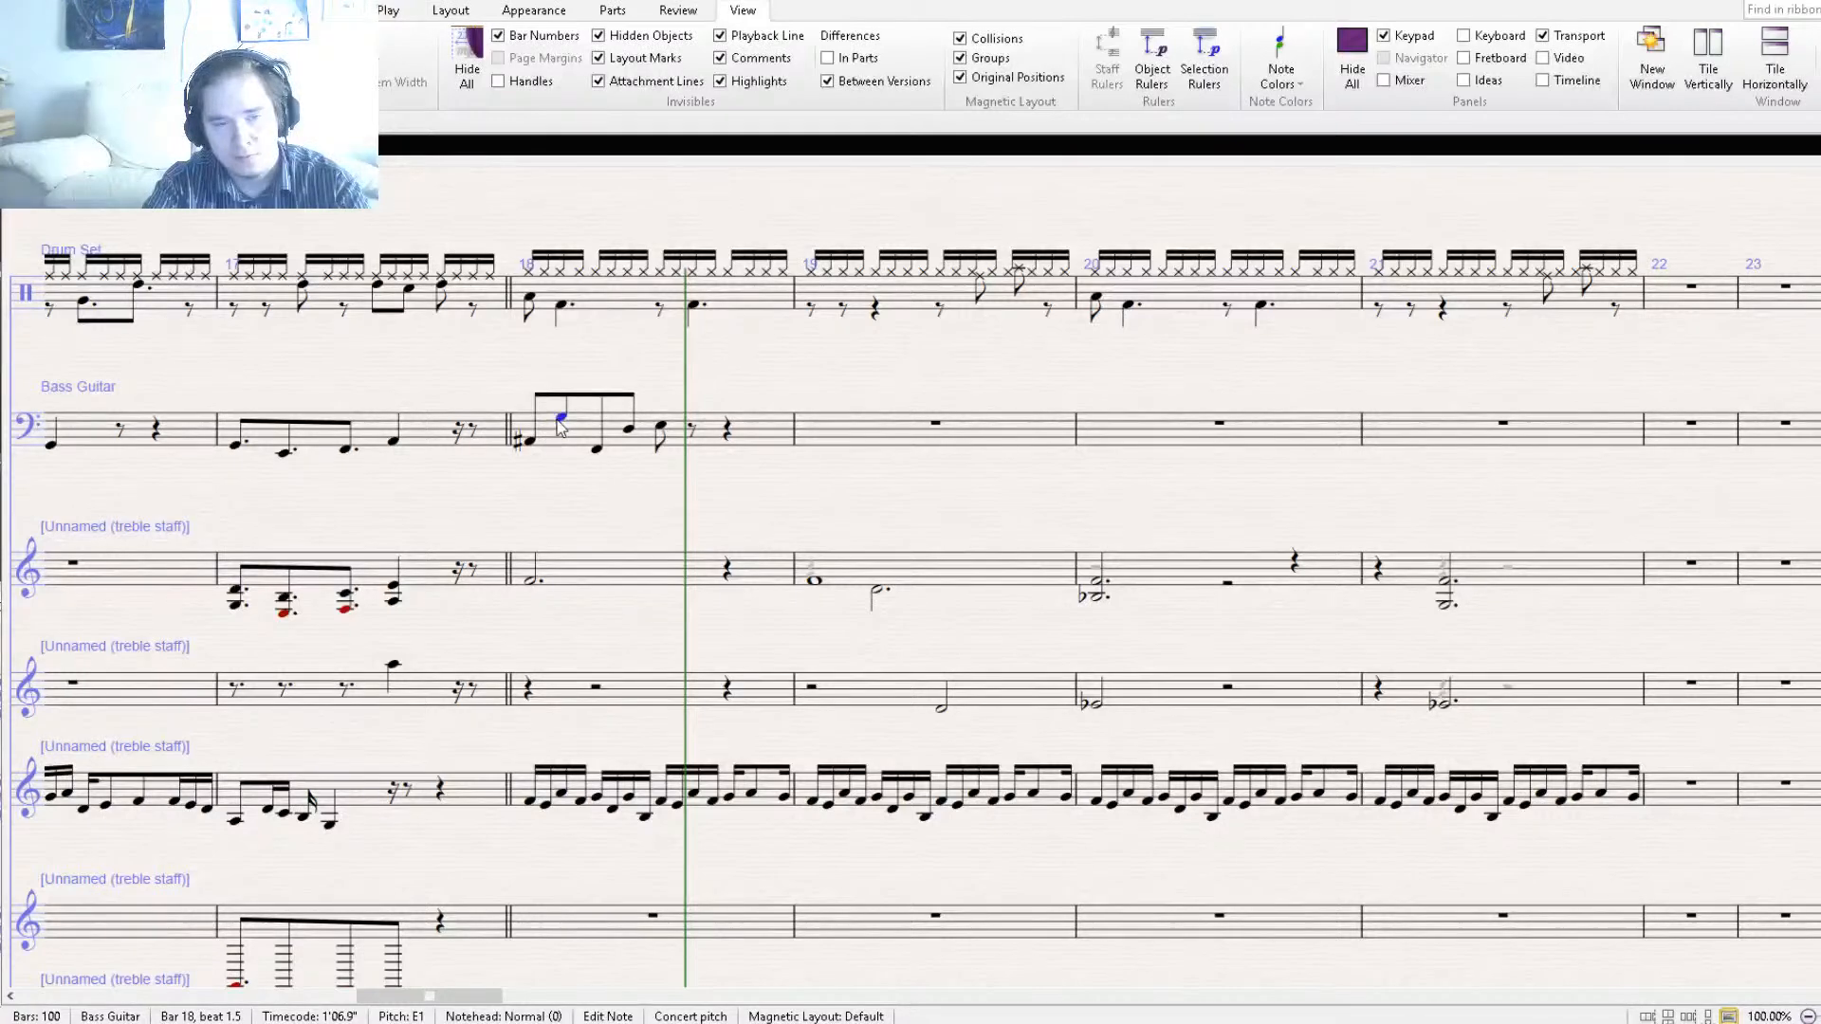
{"action": "left_click_drag", "start_coordinate": [558, 422], "coordinate": [558, 426]}
{"action": "left_click", "coordinate": [534, 442]}
{"action": "left_click", "coordinate": [561, 425]}
Change the third Bass Guitar note in bar 18 to a B#1 quarter note and repeat it on beat 3.
{"action": "left_click", "coordinate": [599, 447]}
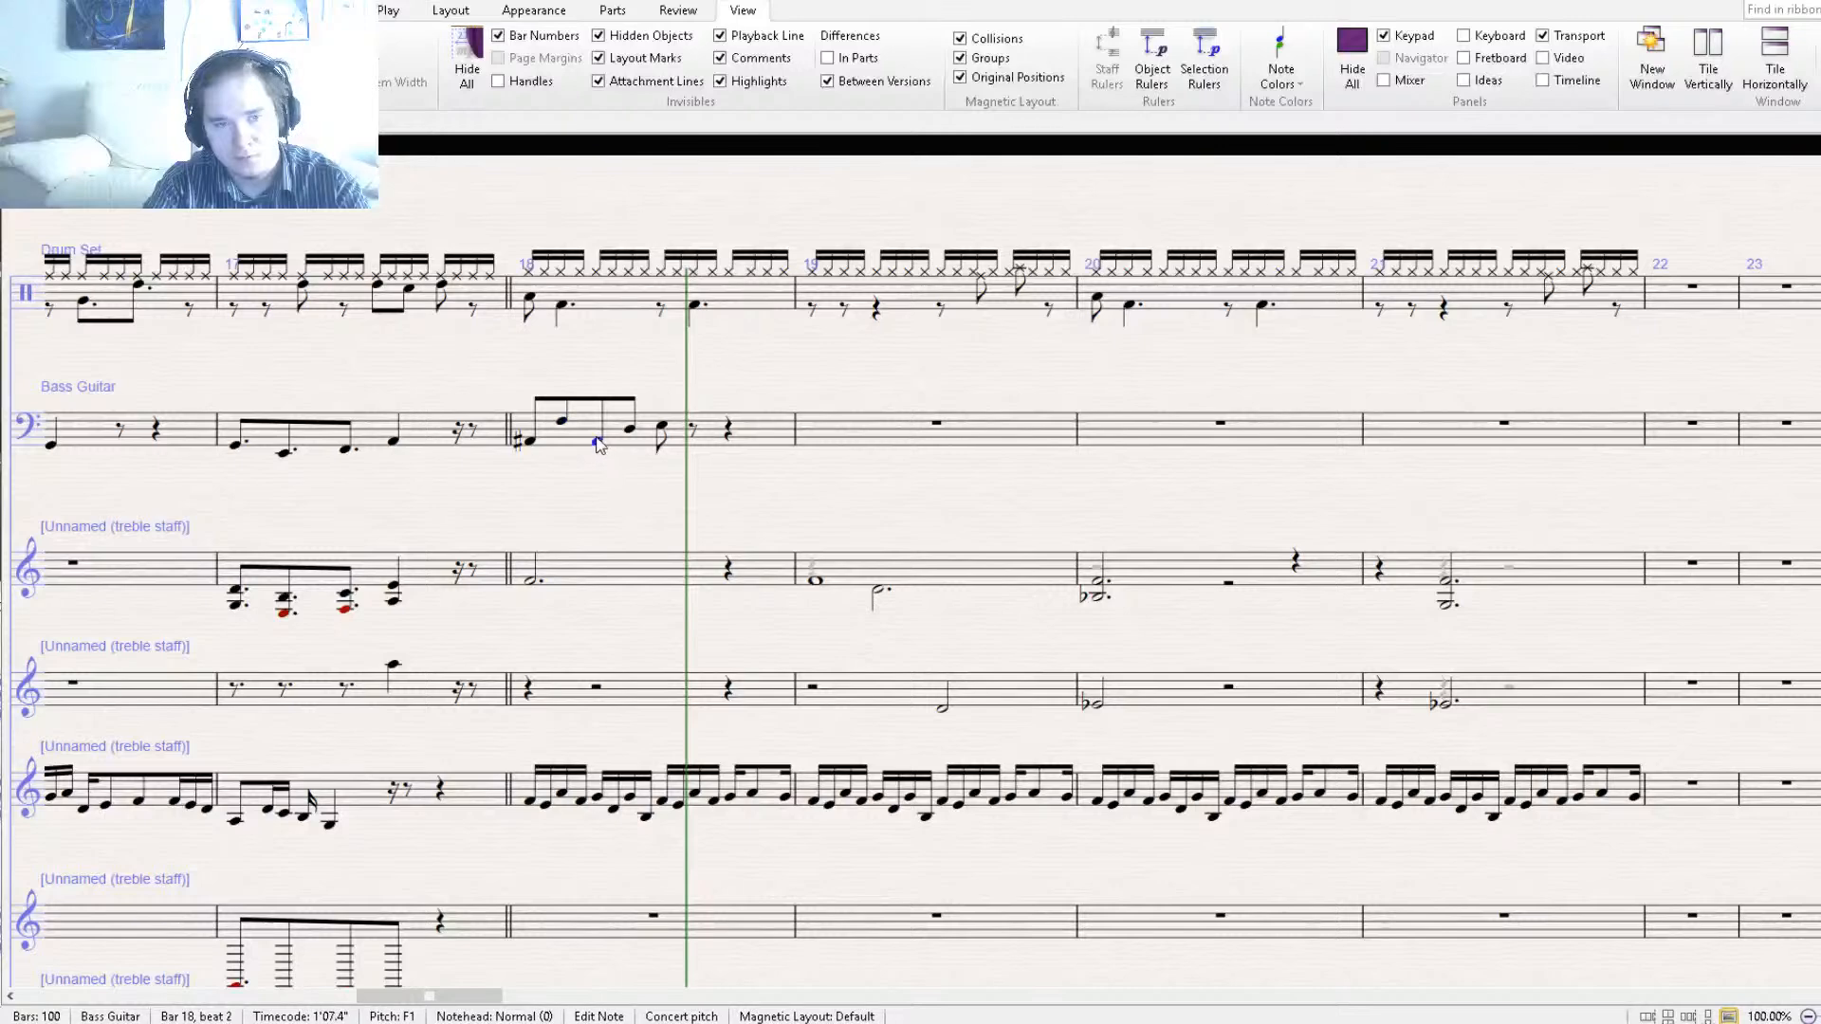
{"action": "left_click_drag", "start_coordinate": [592, 435], "coordinate": [592, 435]}
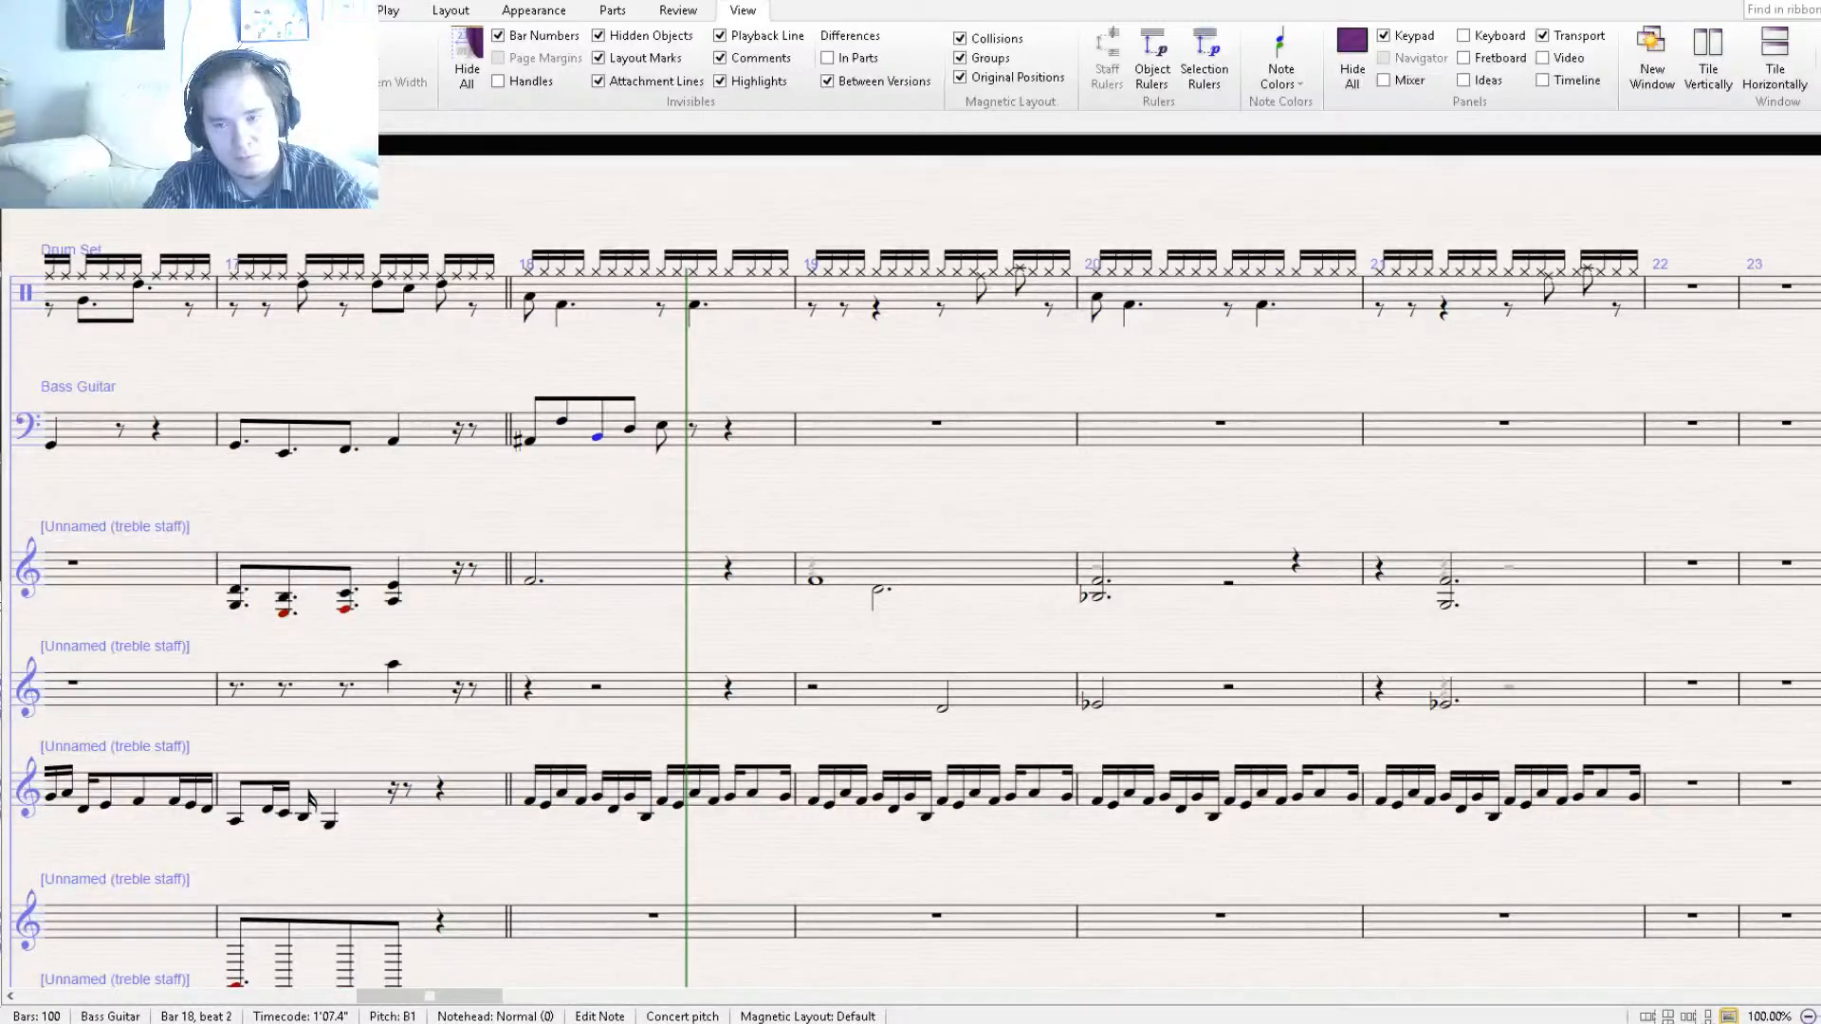
{"action": "key", "text": "8"}
{"action": "key", "text": "5"}
{"action": "left_click", "coordinate": [662, 436]}
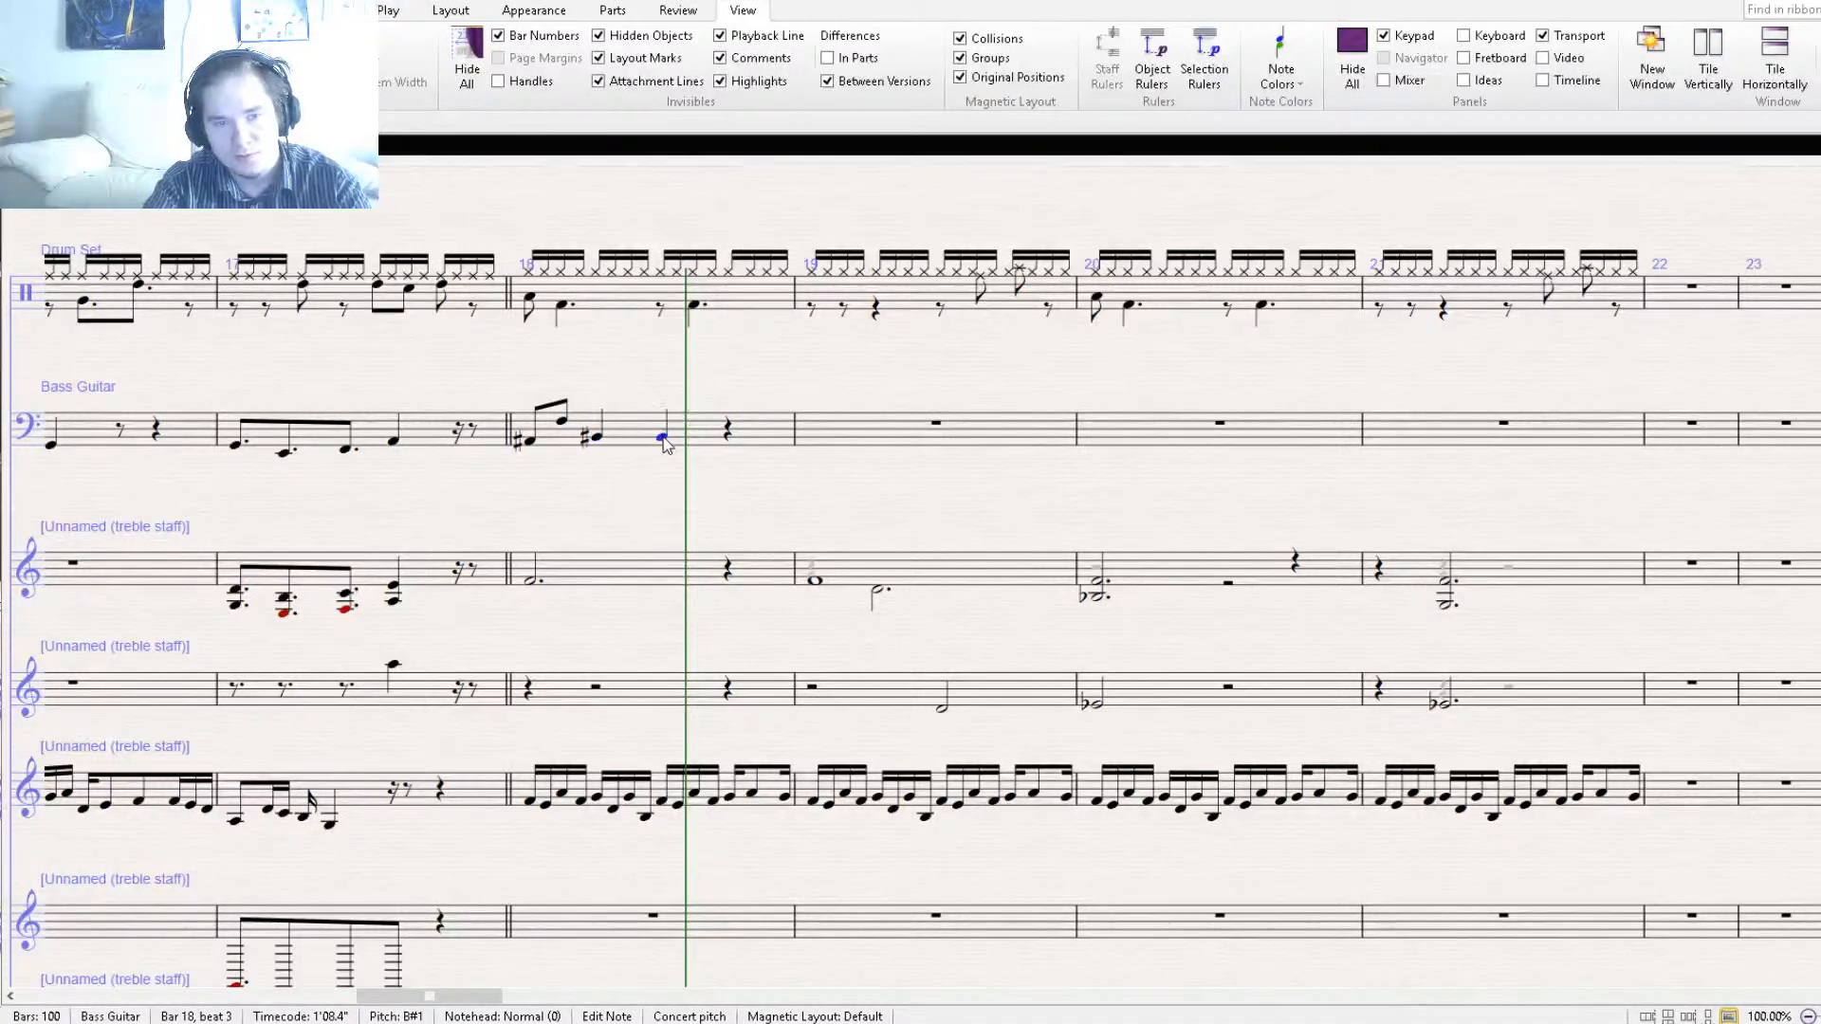
Raise the Bass Guitar quarter note on beat 3 of bar 18 to D2.
{"action": "key", "text": "Return"}
{"action": "key", "text": "Up"}
{"action": "key", "text": "Down"}
{"action": "key", "text": "7"}
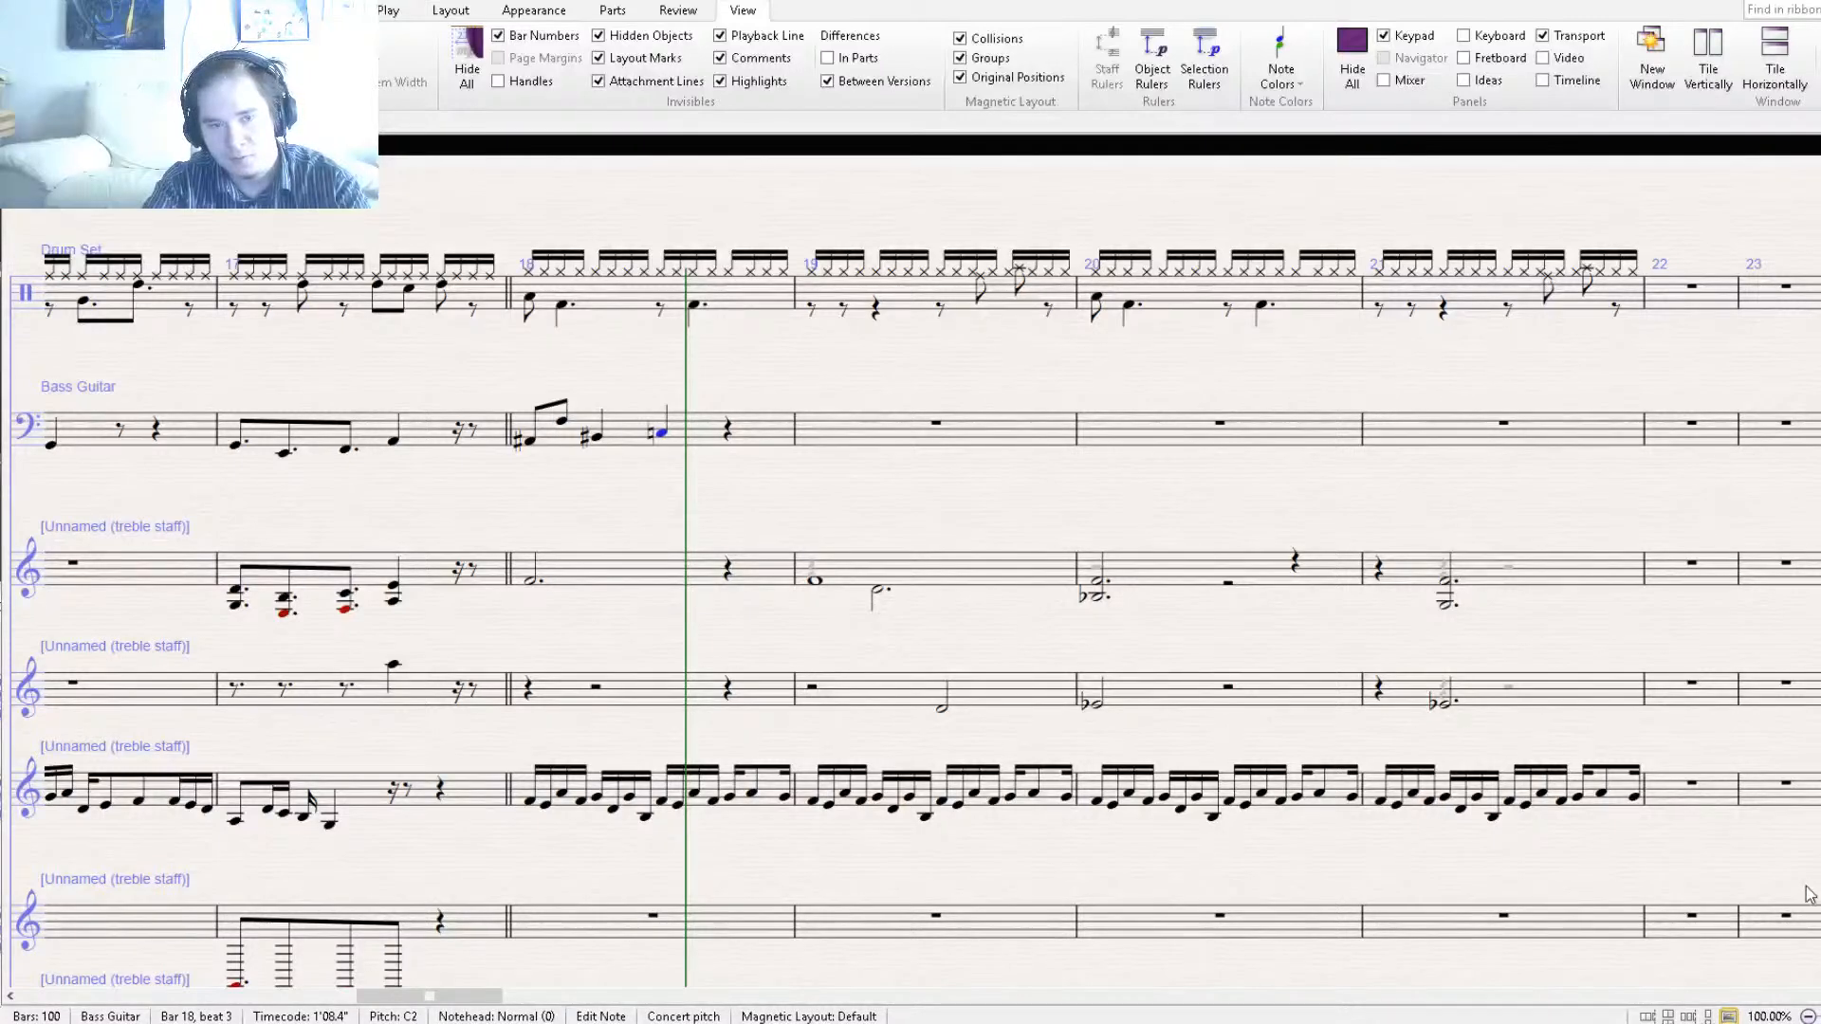
{"action": "left_click", "coordinate": [662, 434]}
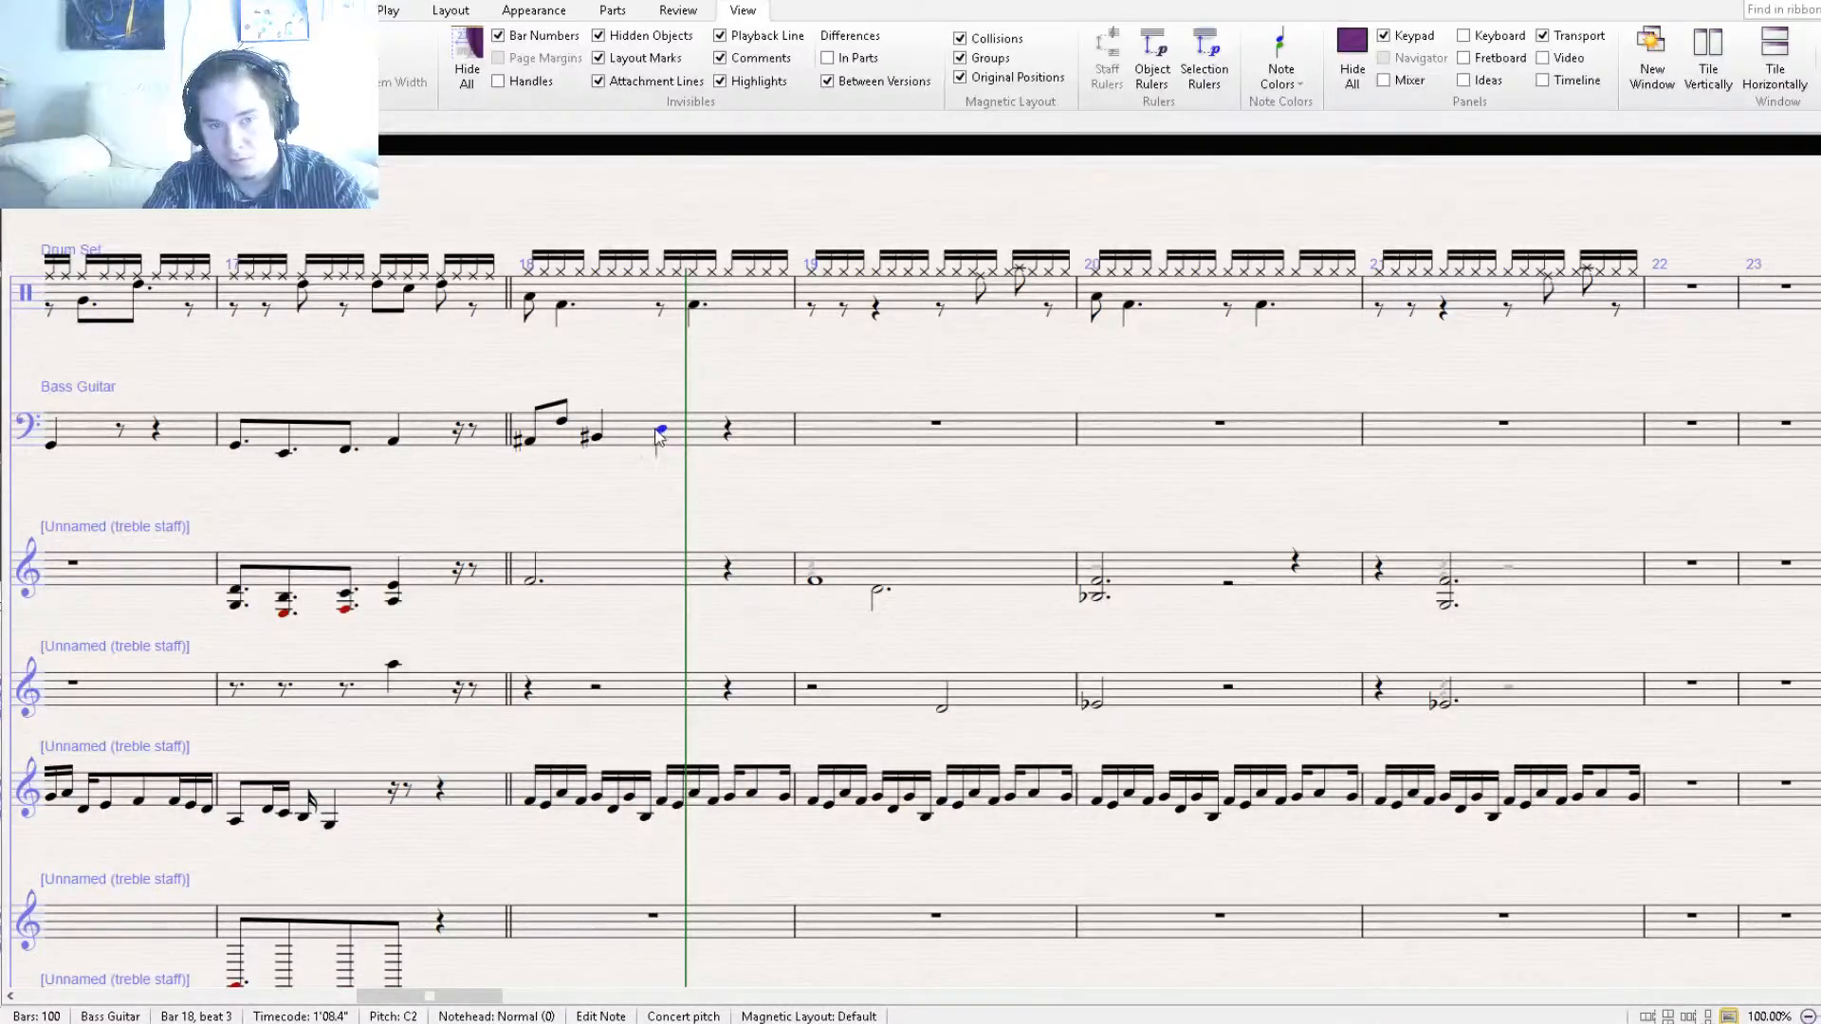
Try respelling the two sharp Bass Guitar notes on beats 1 and 2 of bar 18.
{"action": "left_click", "coordinate": [633, 432]}
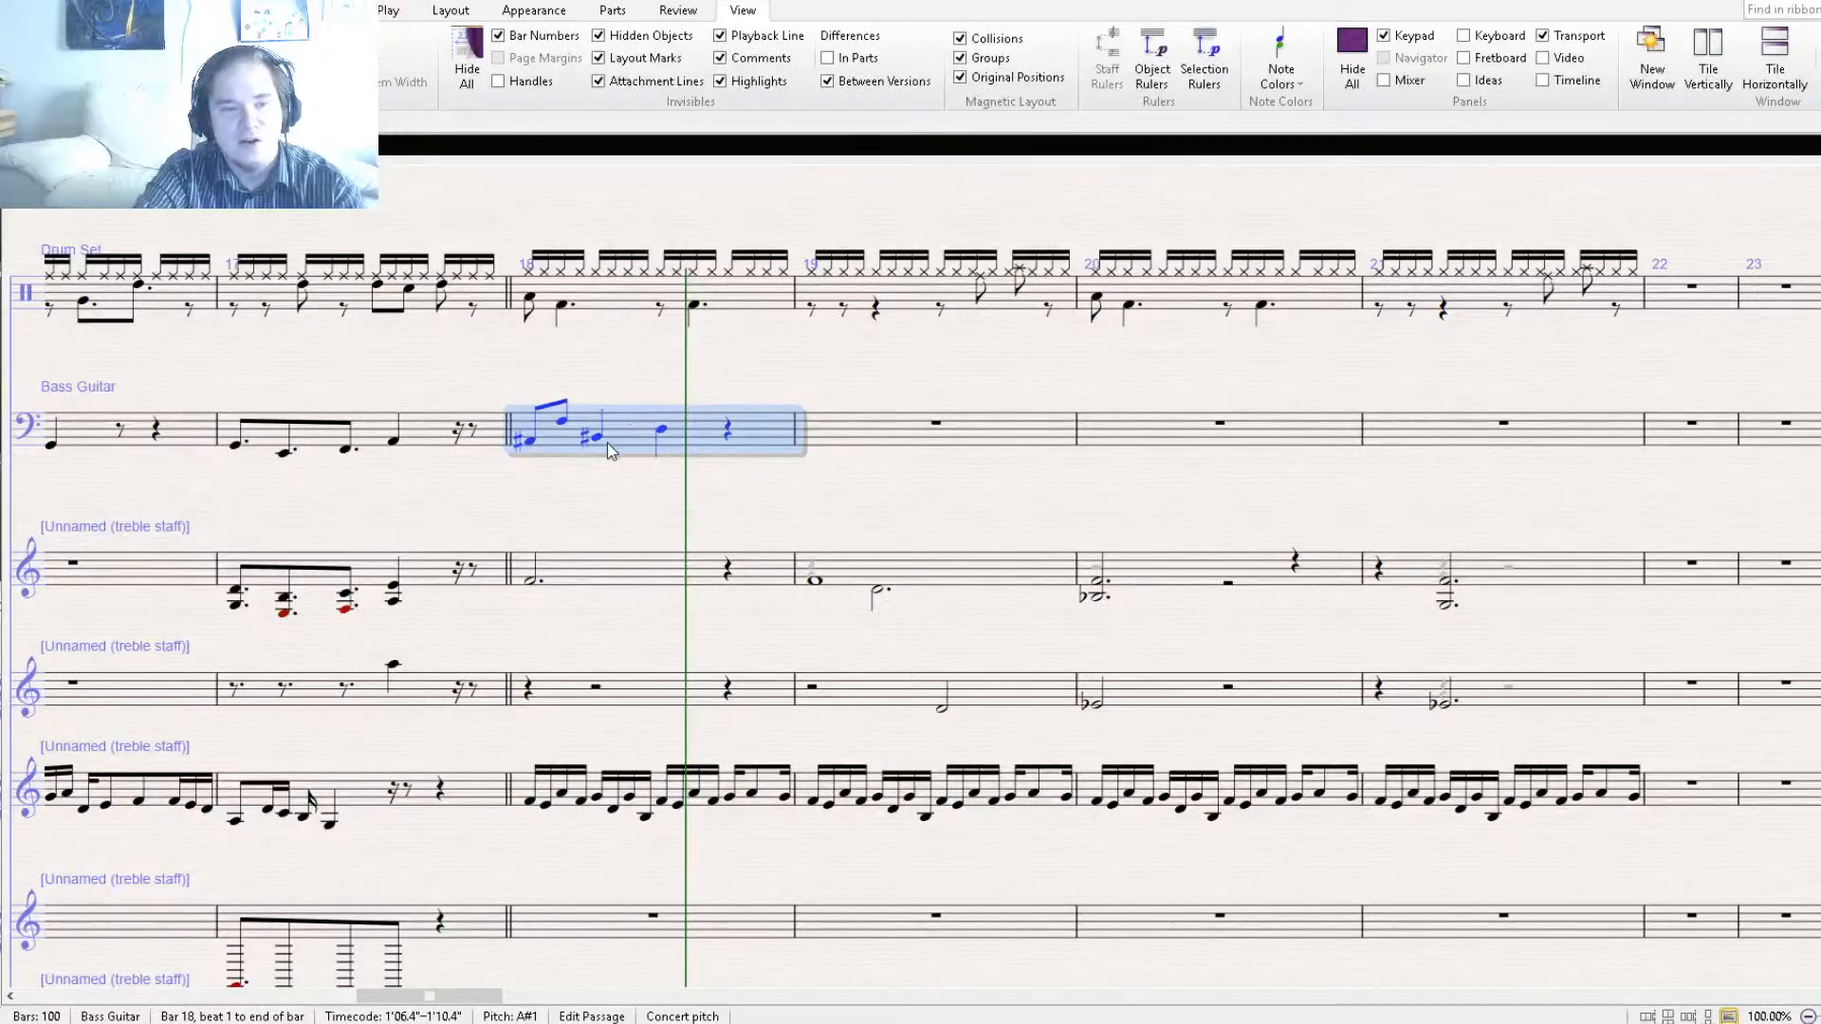
{"action": "left_click", "coordinate": [596, 439]}
{"action": "left_click", "coordinate": [528, 443], "text": "ctrl"}
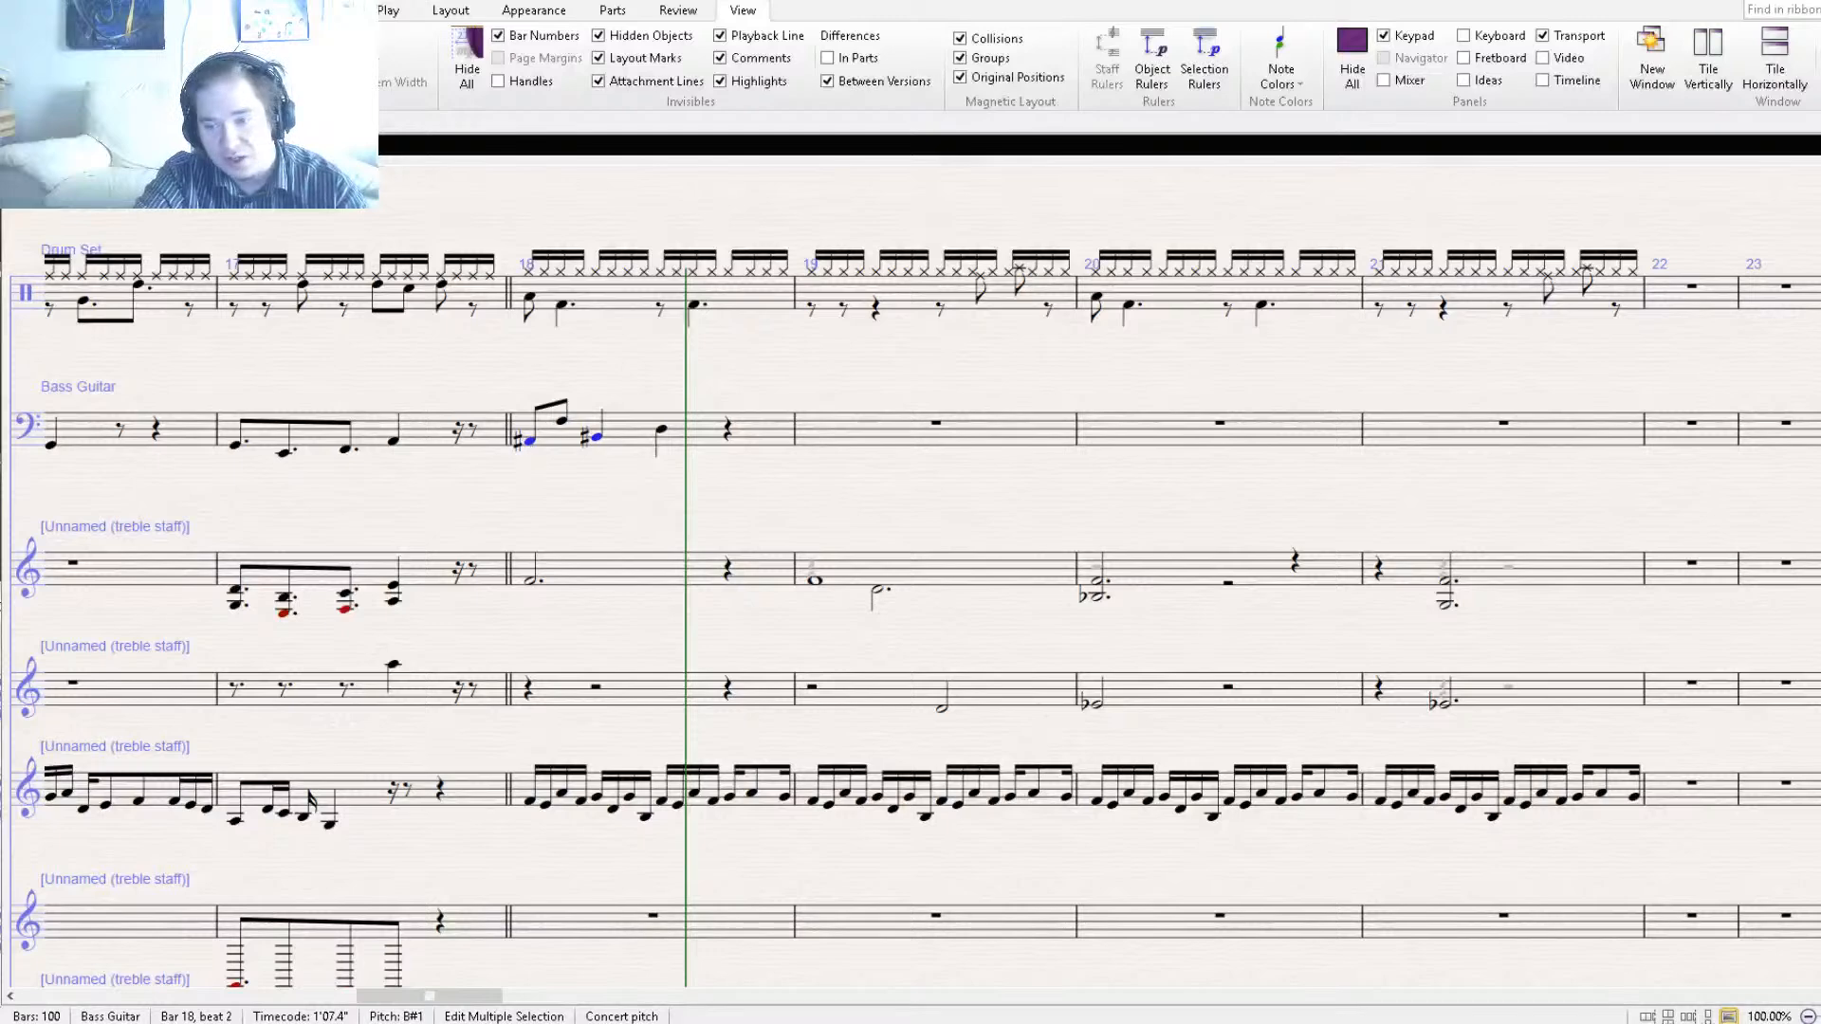
{"action": "key", "text": "Return"}
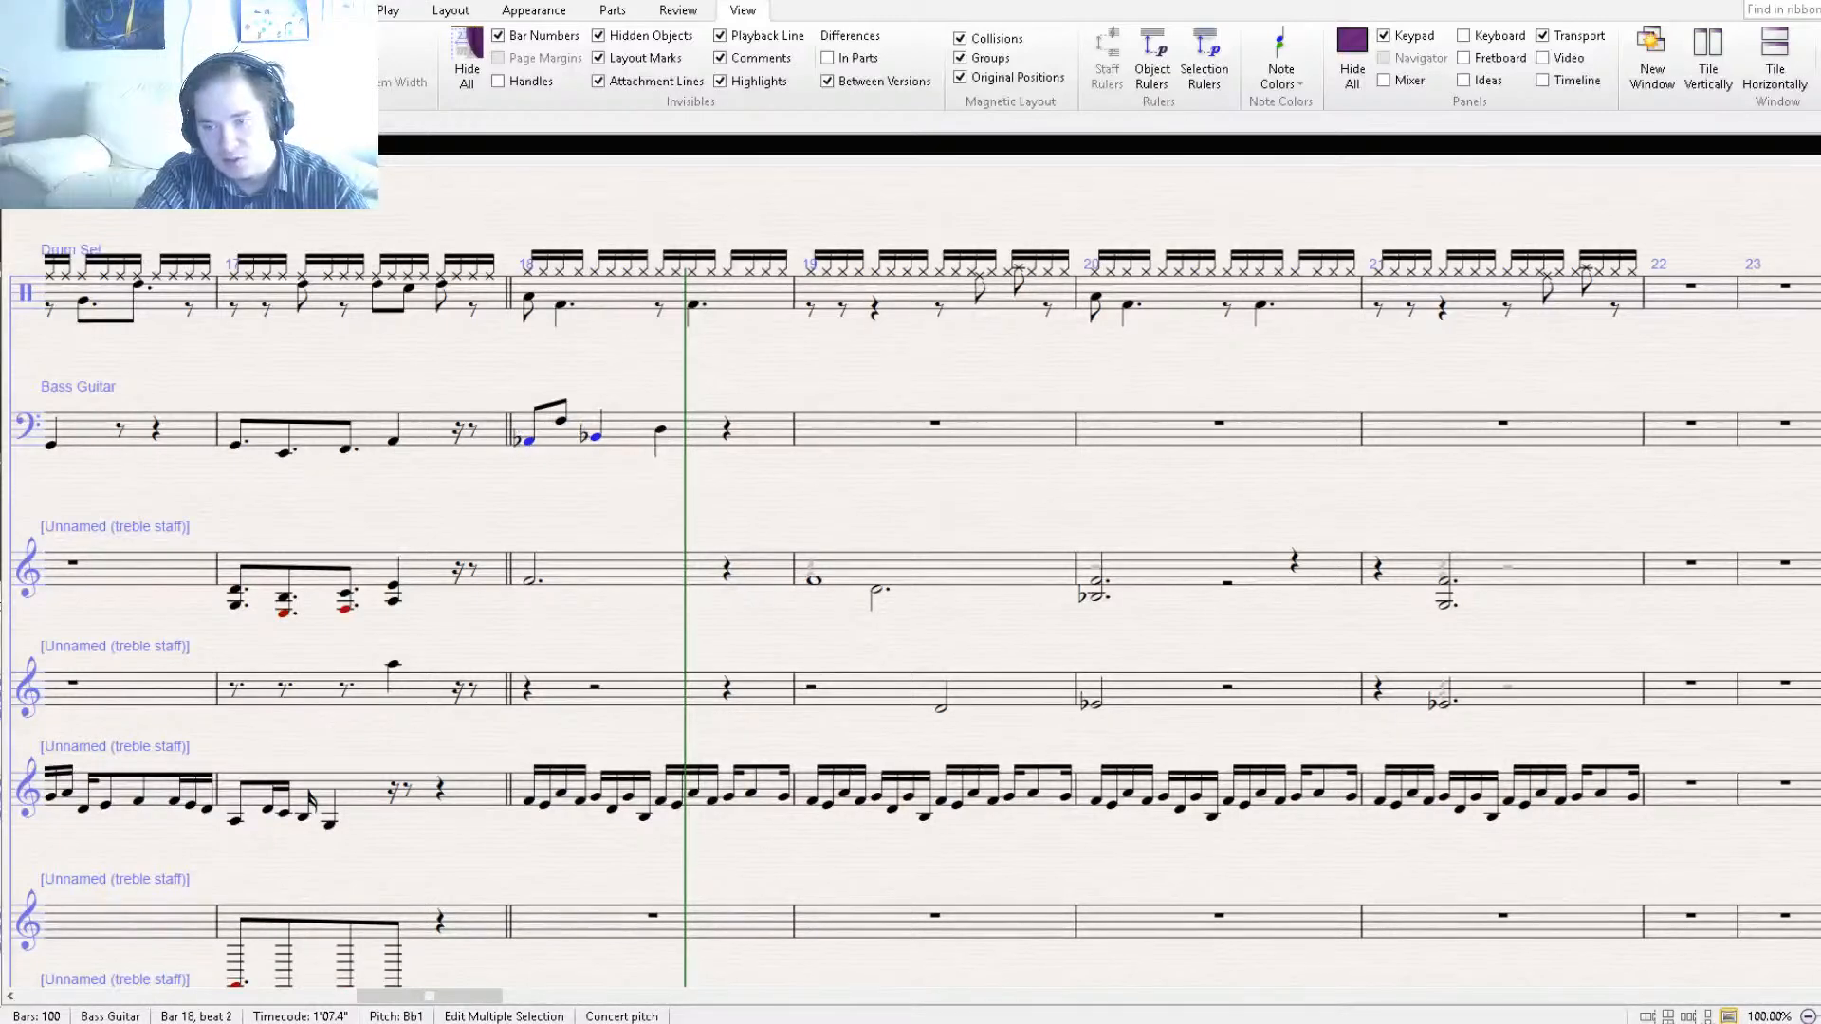
{"action": "key", "text": "Return"}
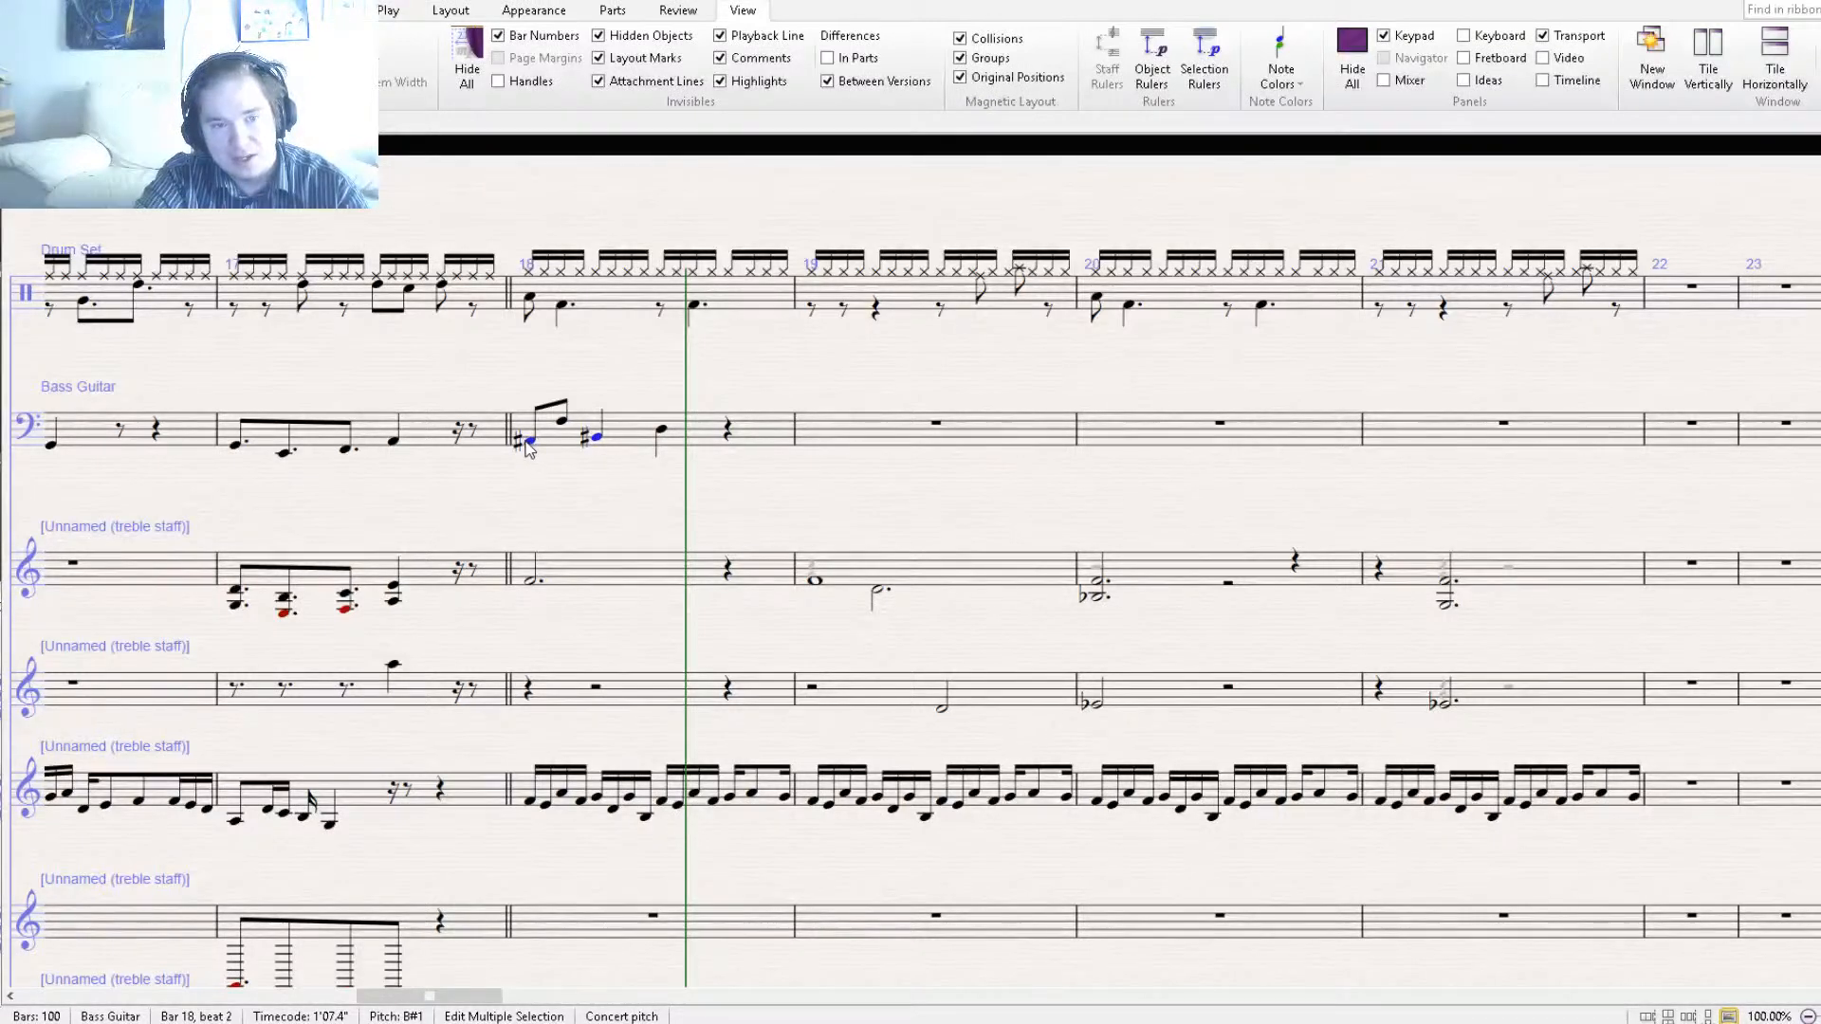
Change the Bass Guitar notes in bar 18 to Bb1 on beat 1 and C2 on beat 2.
{"action": "left_click", "coordinate": [529, 451]}
{"action": "left_click_drag", "start_coordinate": [530, 444], "coordinate": [531, 442]}
{"action": "key", "text": "9"}
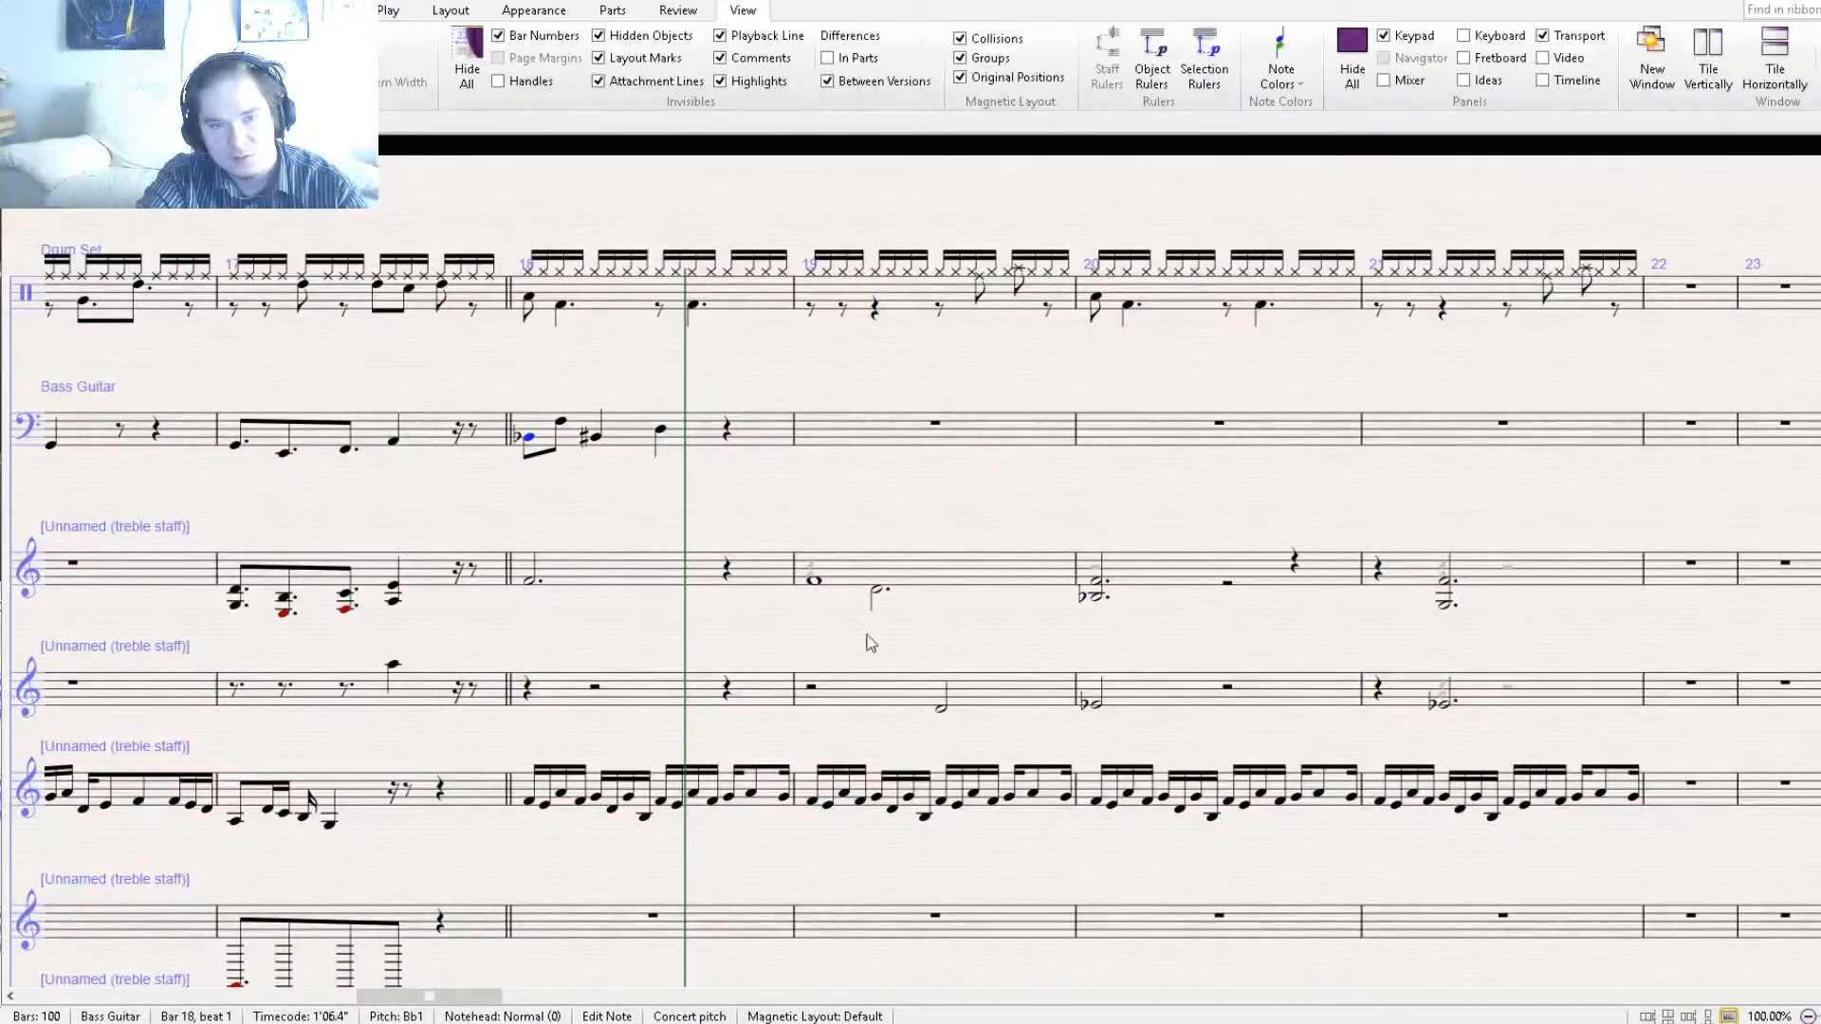
{"action": "key", "text": "9"}
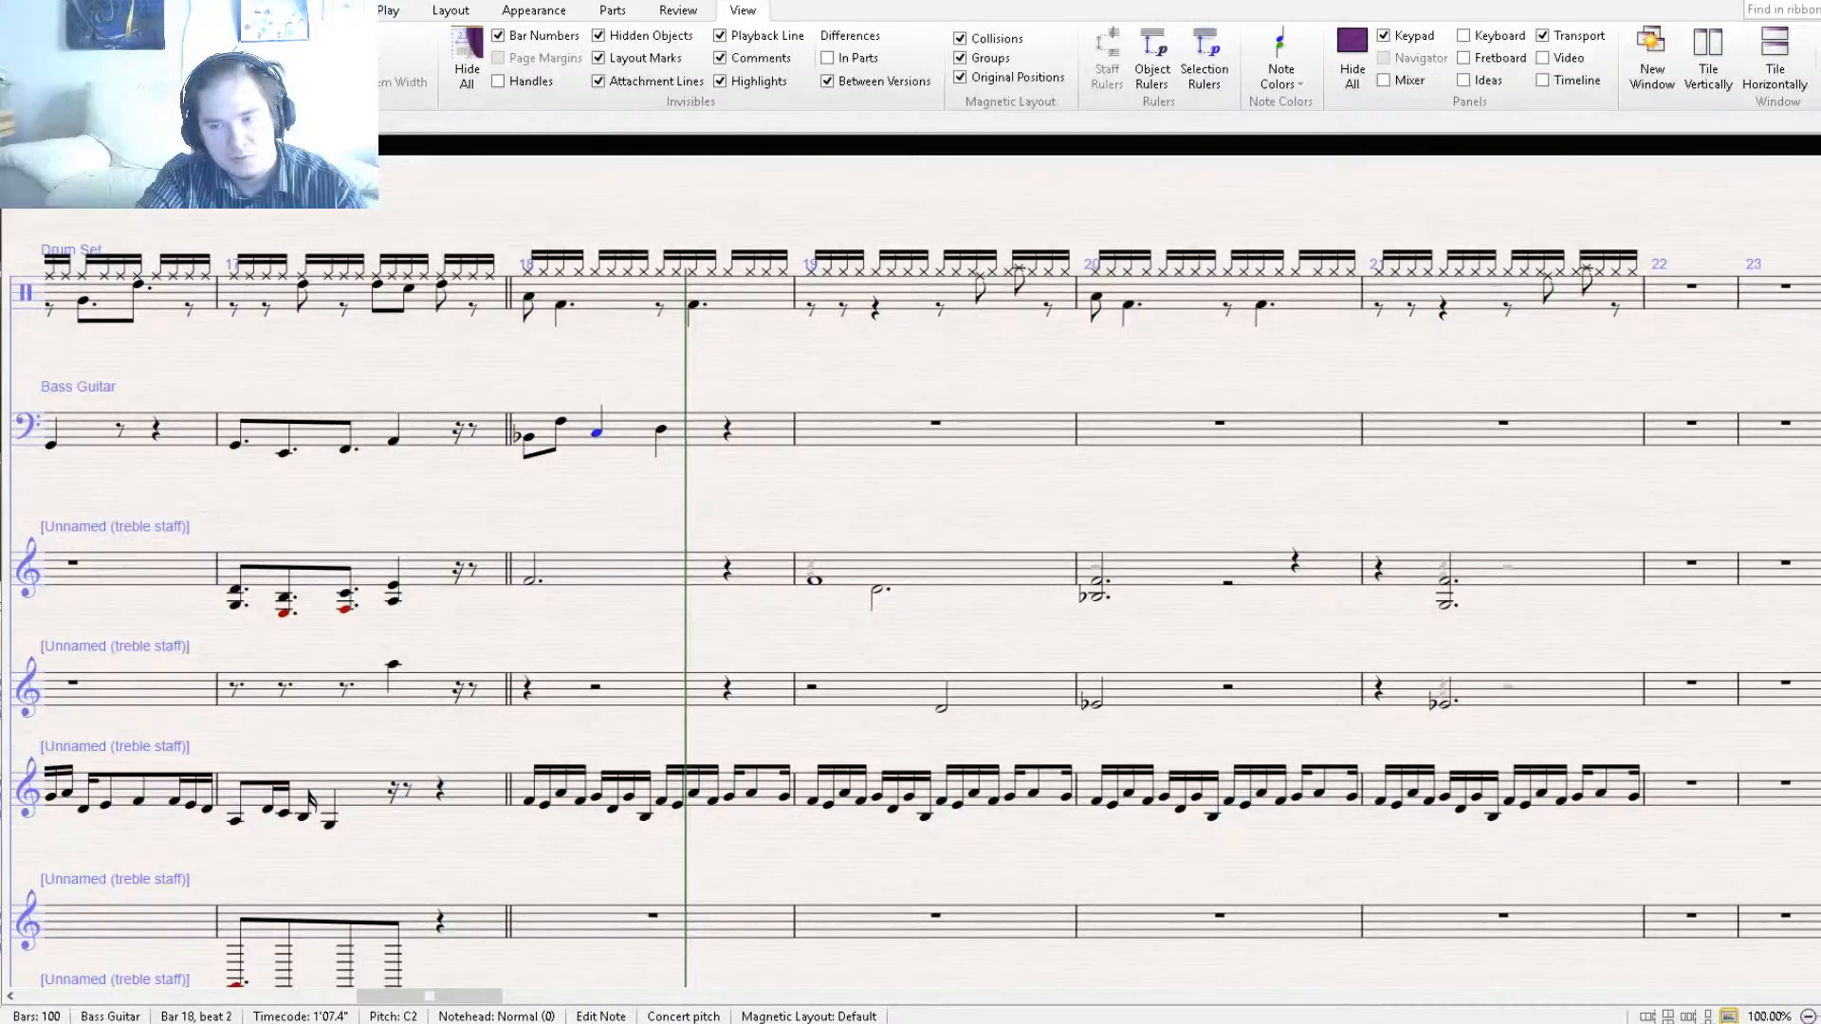
{"action": "key", "text": "9"}
{"action": "key", "text": "9"}
{"action": "key", "text": "Escape"}
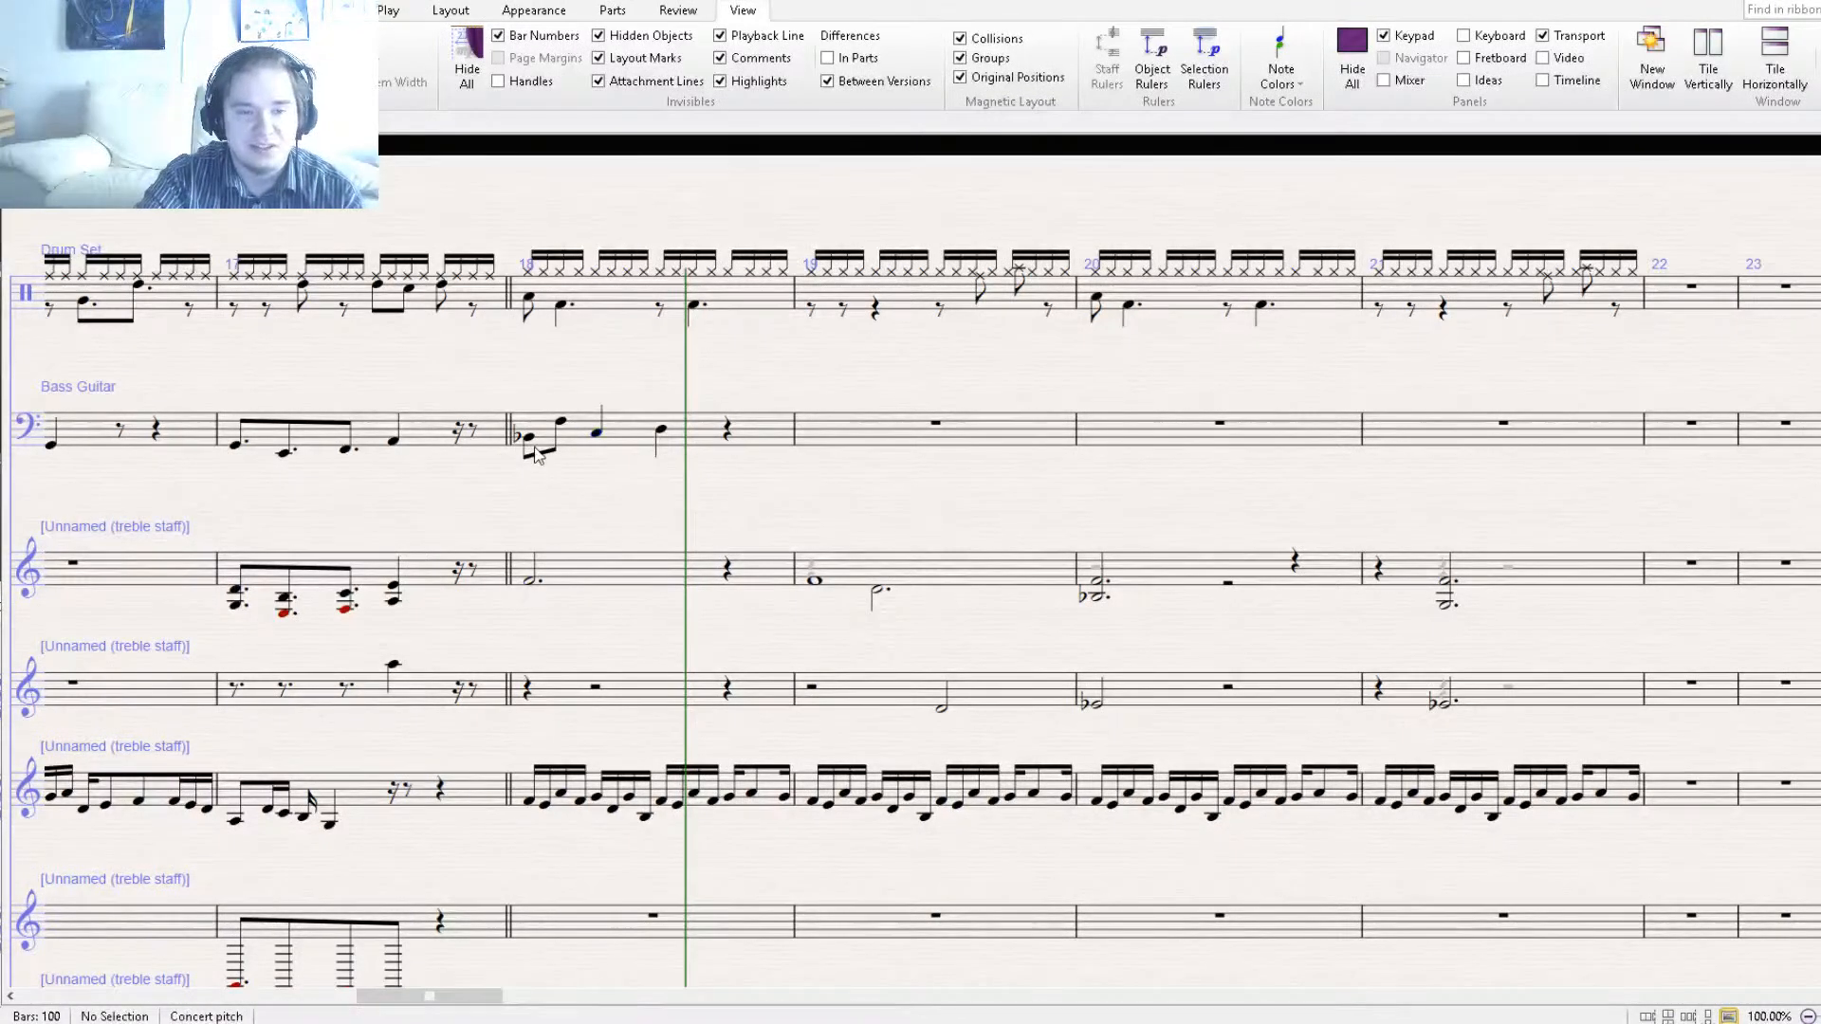
Copy the Bass Guitar phrase from bar 18 into bar 19.
{"action": "left_click", "coordinate": [531, 442]}
{"action": "left_click", "coordinate": [560, 423]}
{"action": "left_click", "coordinate": [597, 433]}
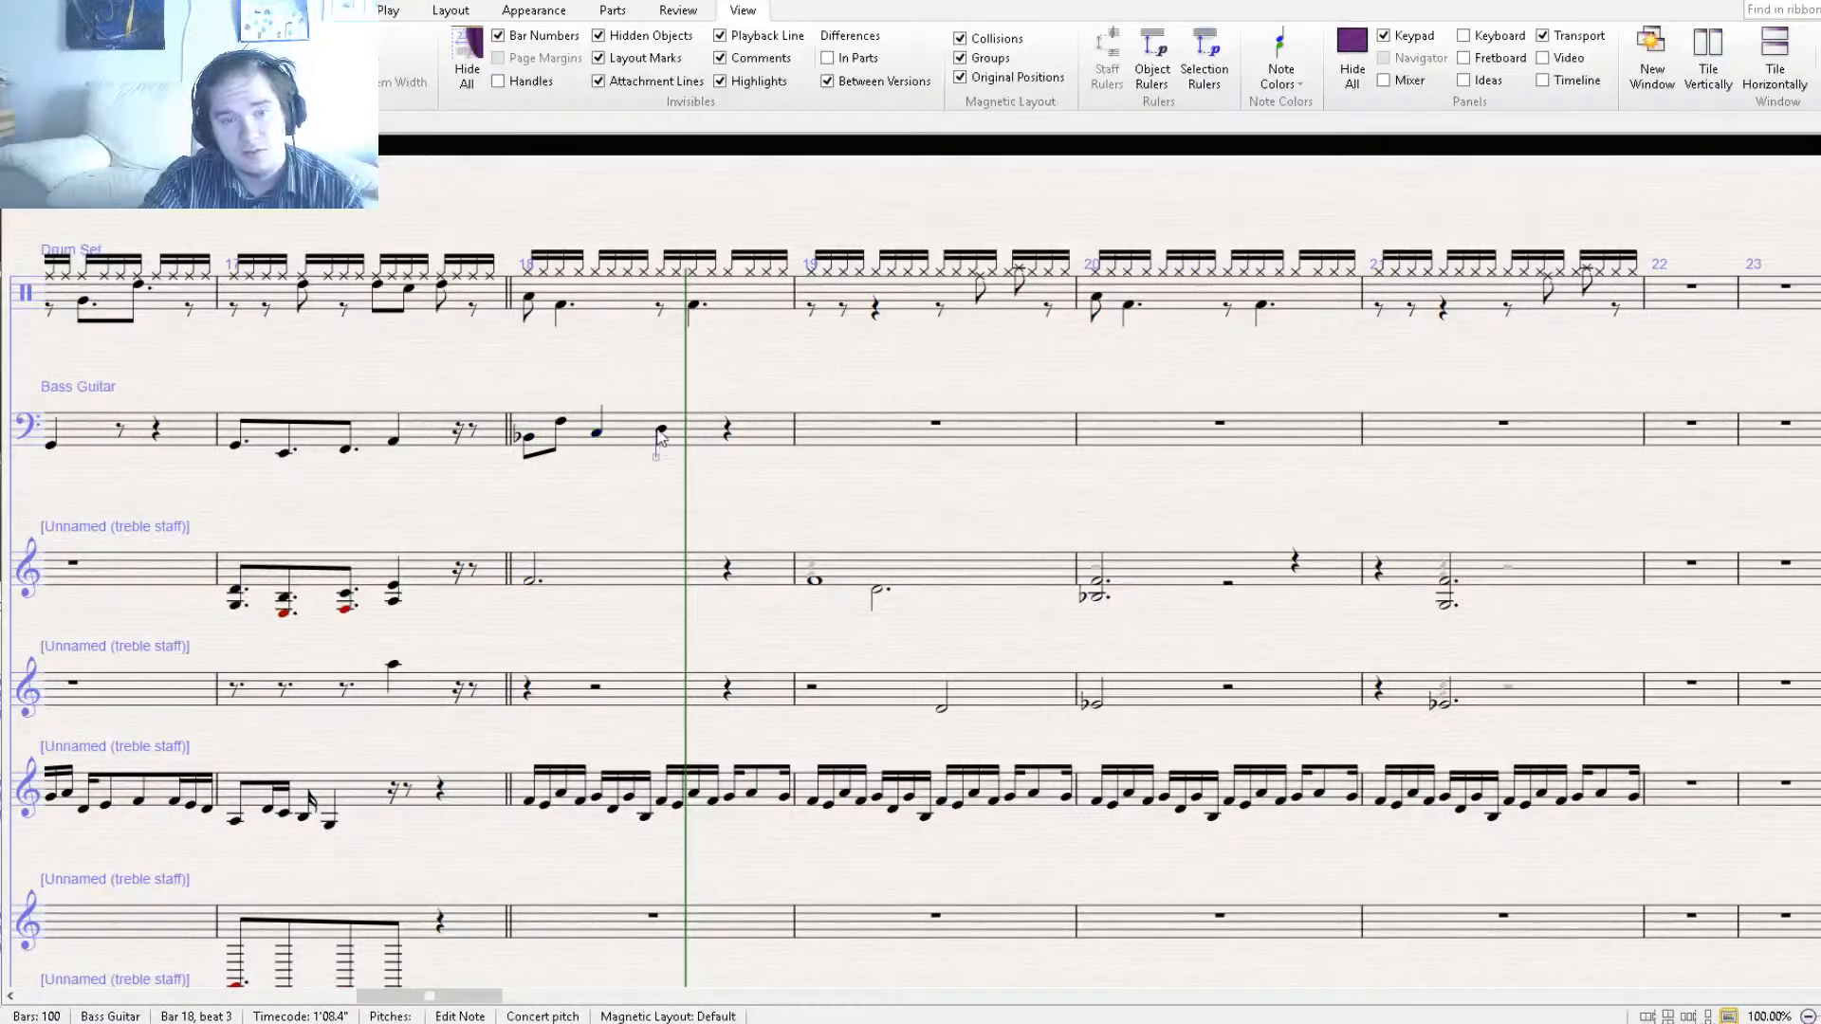
{"action": "left_click", "coordinate": [640, 438]}
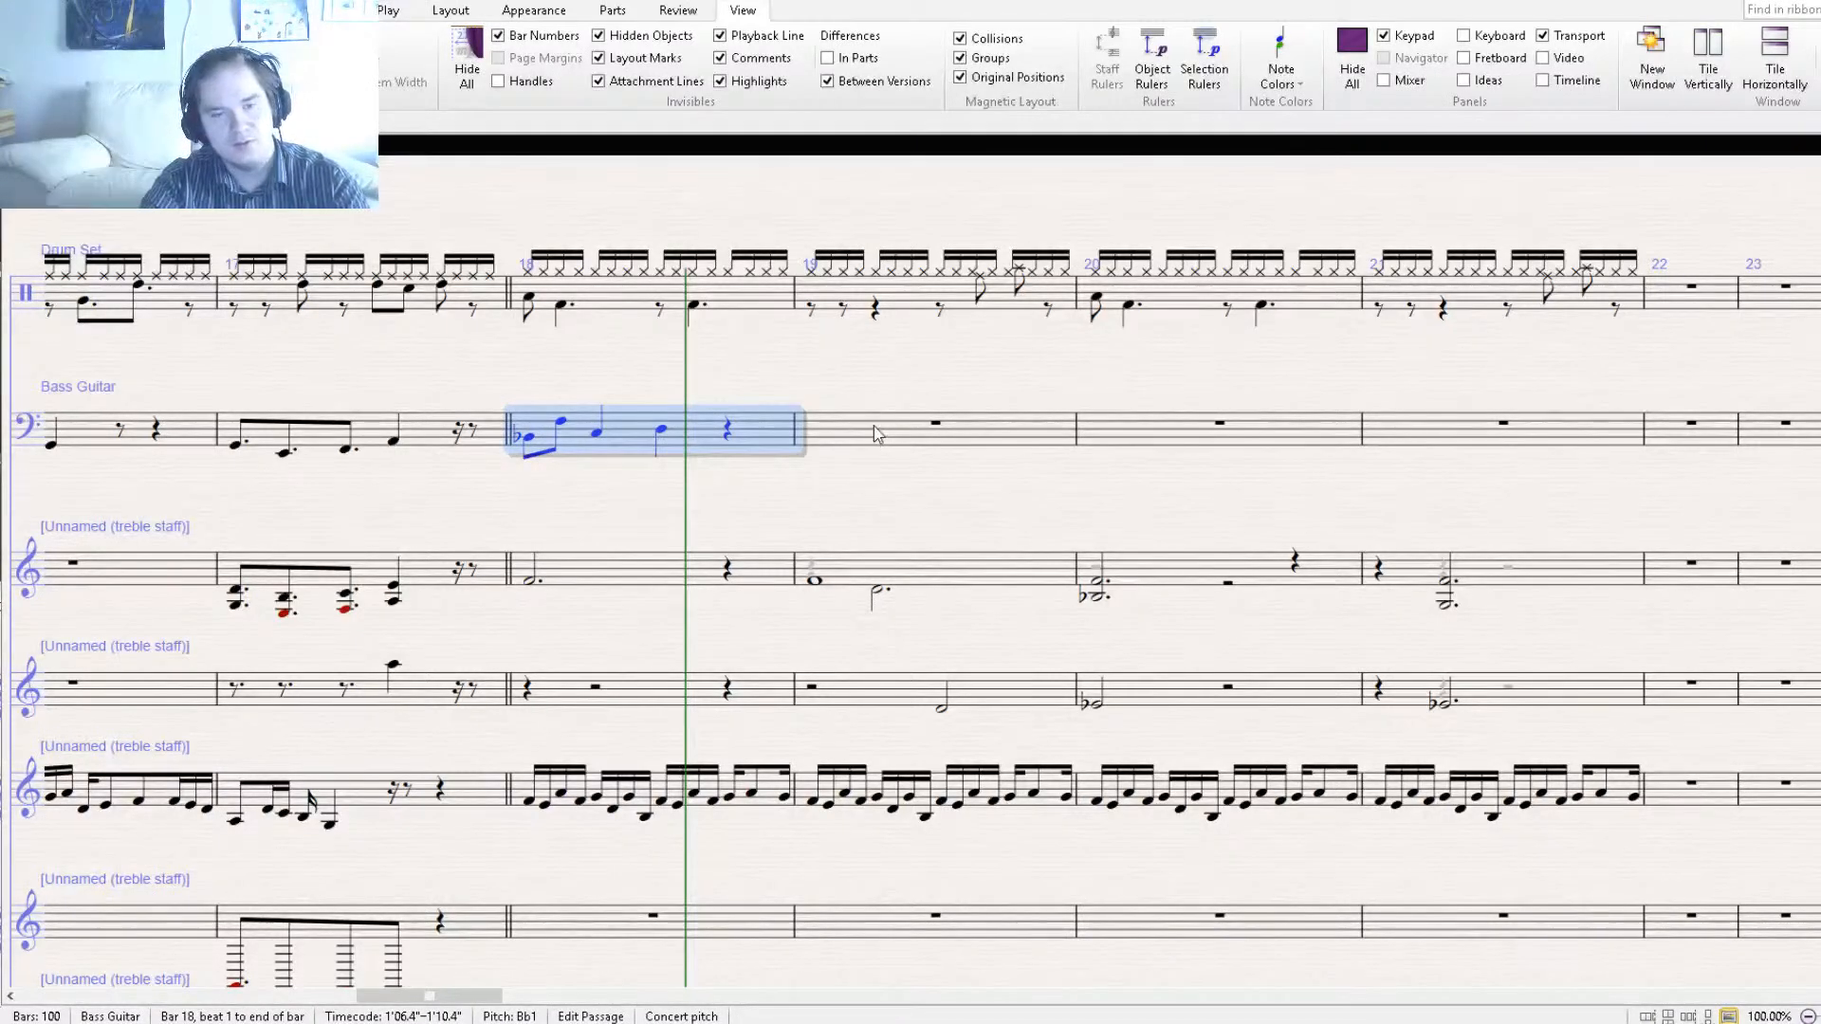
{"action": "left_click", "coordinate": [873, 425]}
{"action": "key", "text": "ctrl+v"}
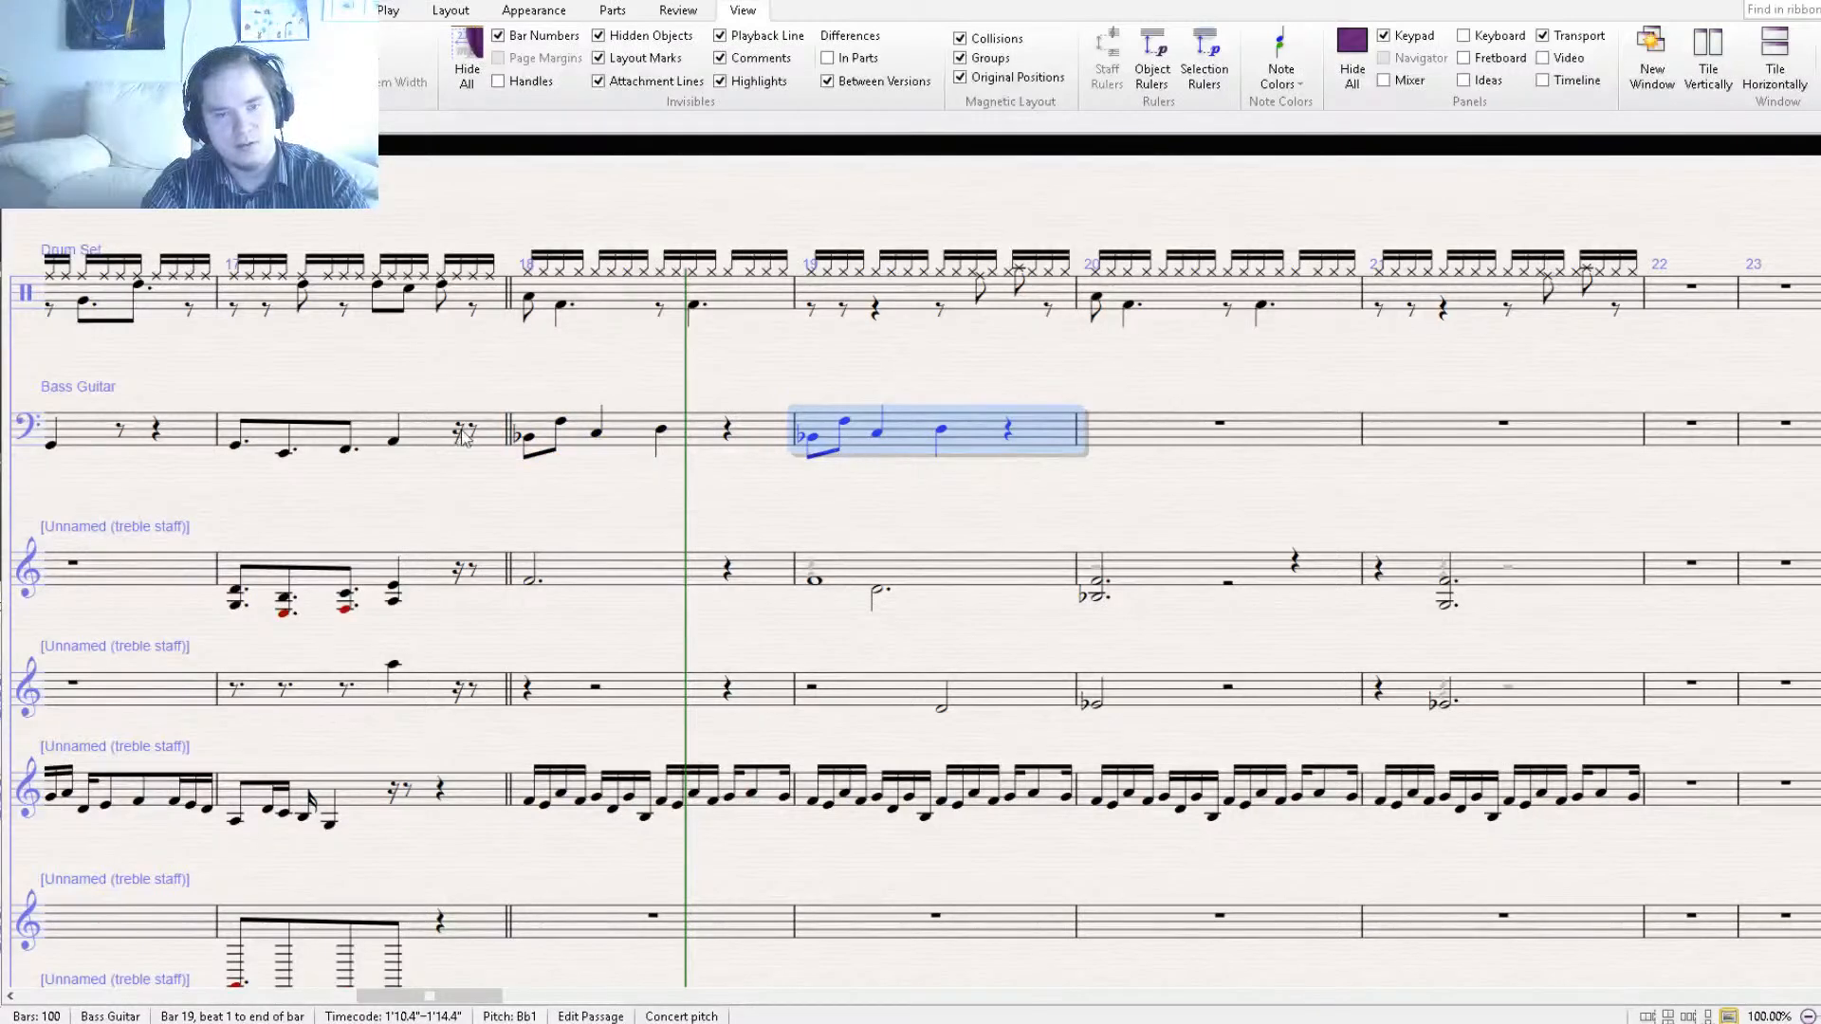
Turn the first Bass Guitar note of bar 18 into a dotted eighth note and add a sixteenth-note F2 on beat 1.75.
{"action": "left_click", "coordinate": [529, 439]}
{"action": "key", "text": "KP_Decimal"}
{"action": "left_click", "coordinate": [565, 533]}
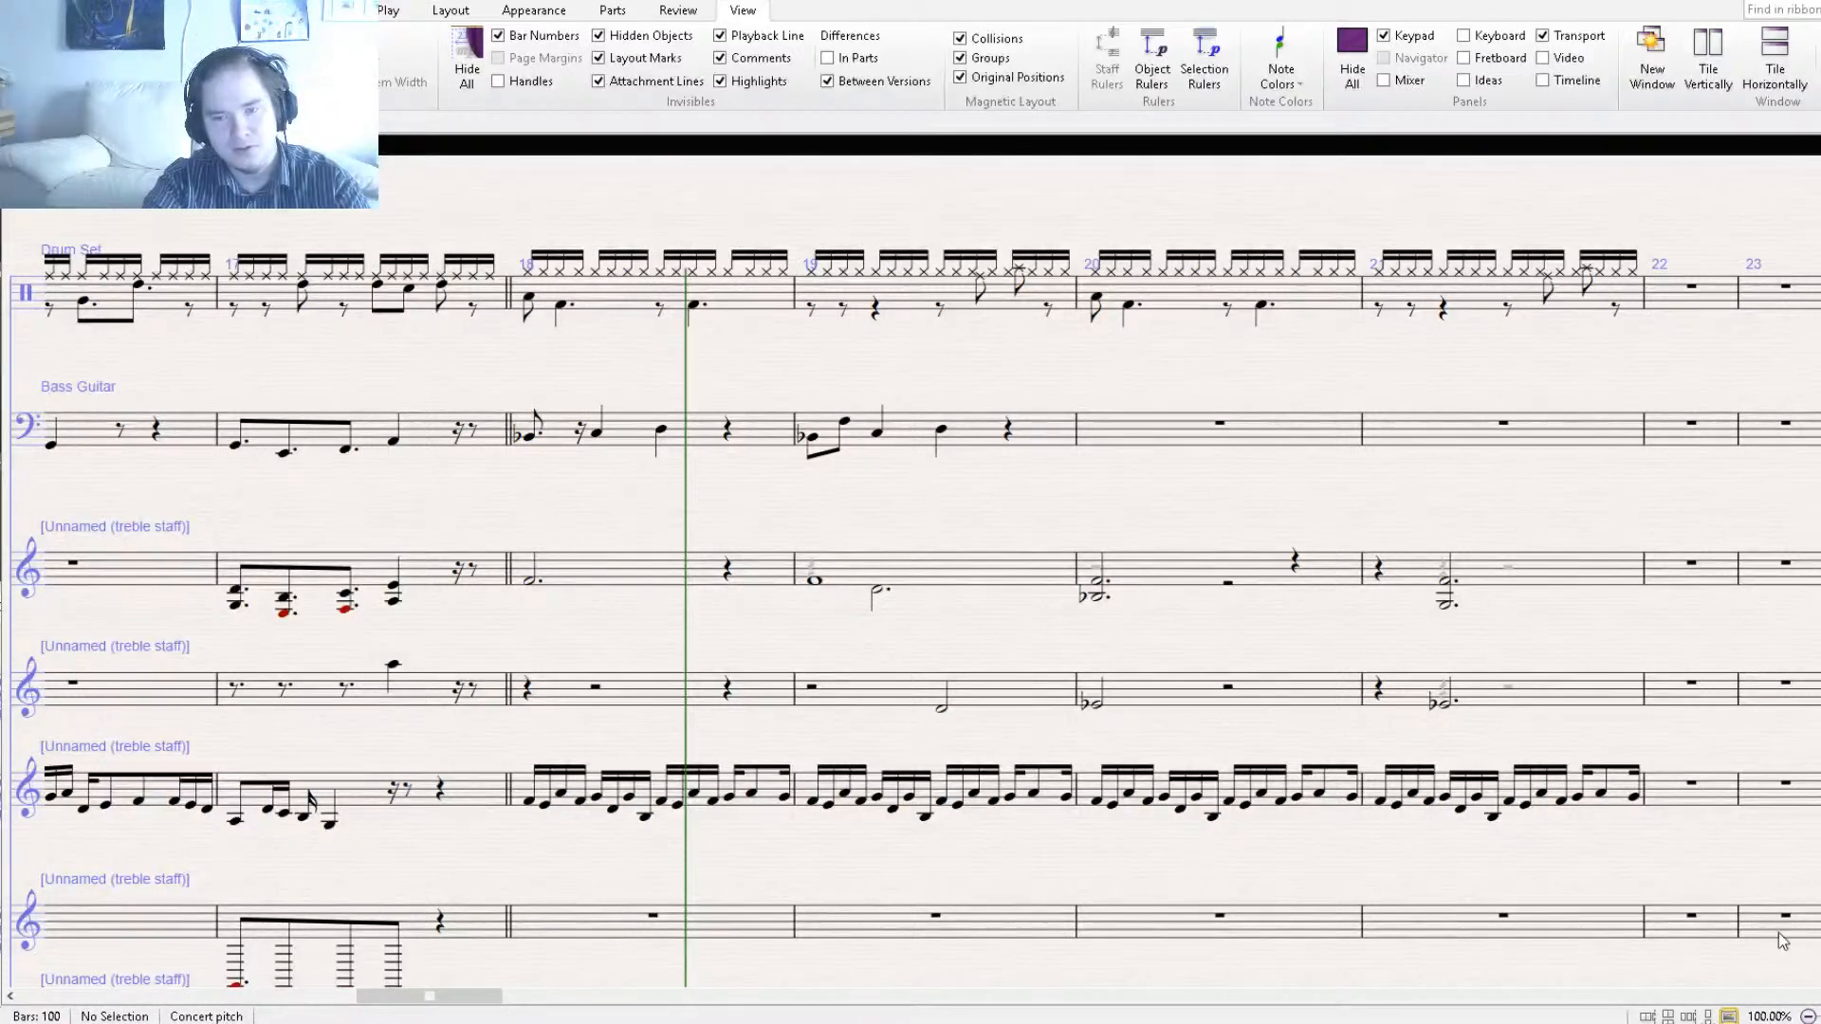
{"action": "left_click", "coordinate": [580, 424]}
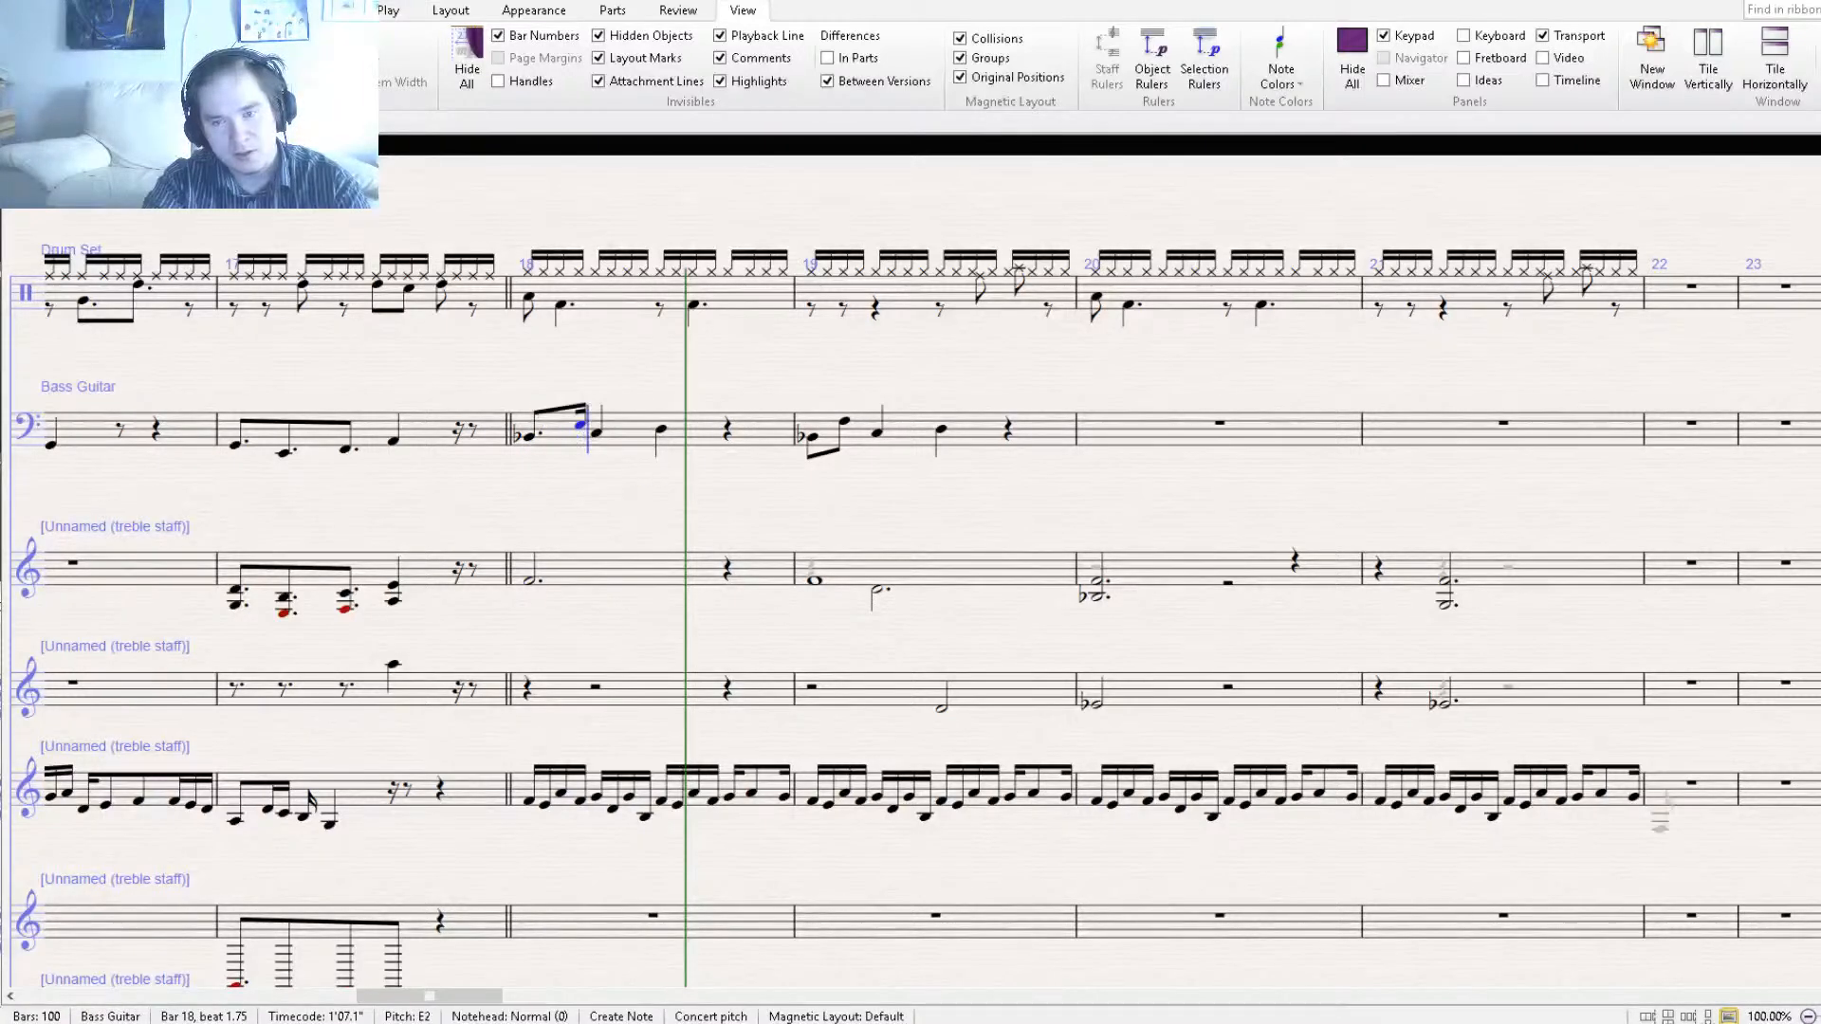
{"action": "key", "text": "Escape"}
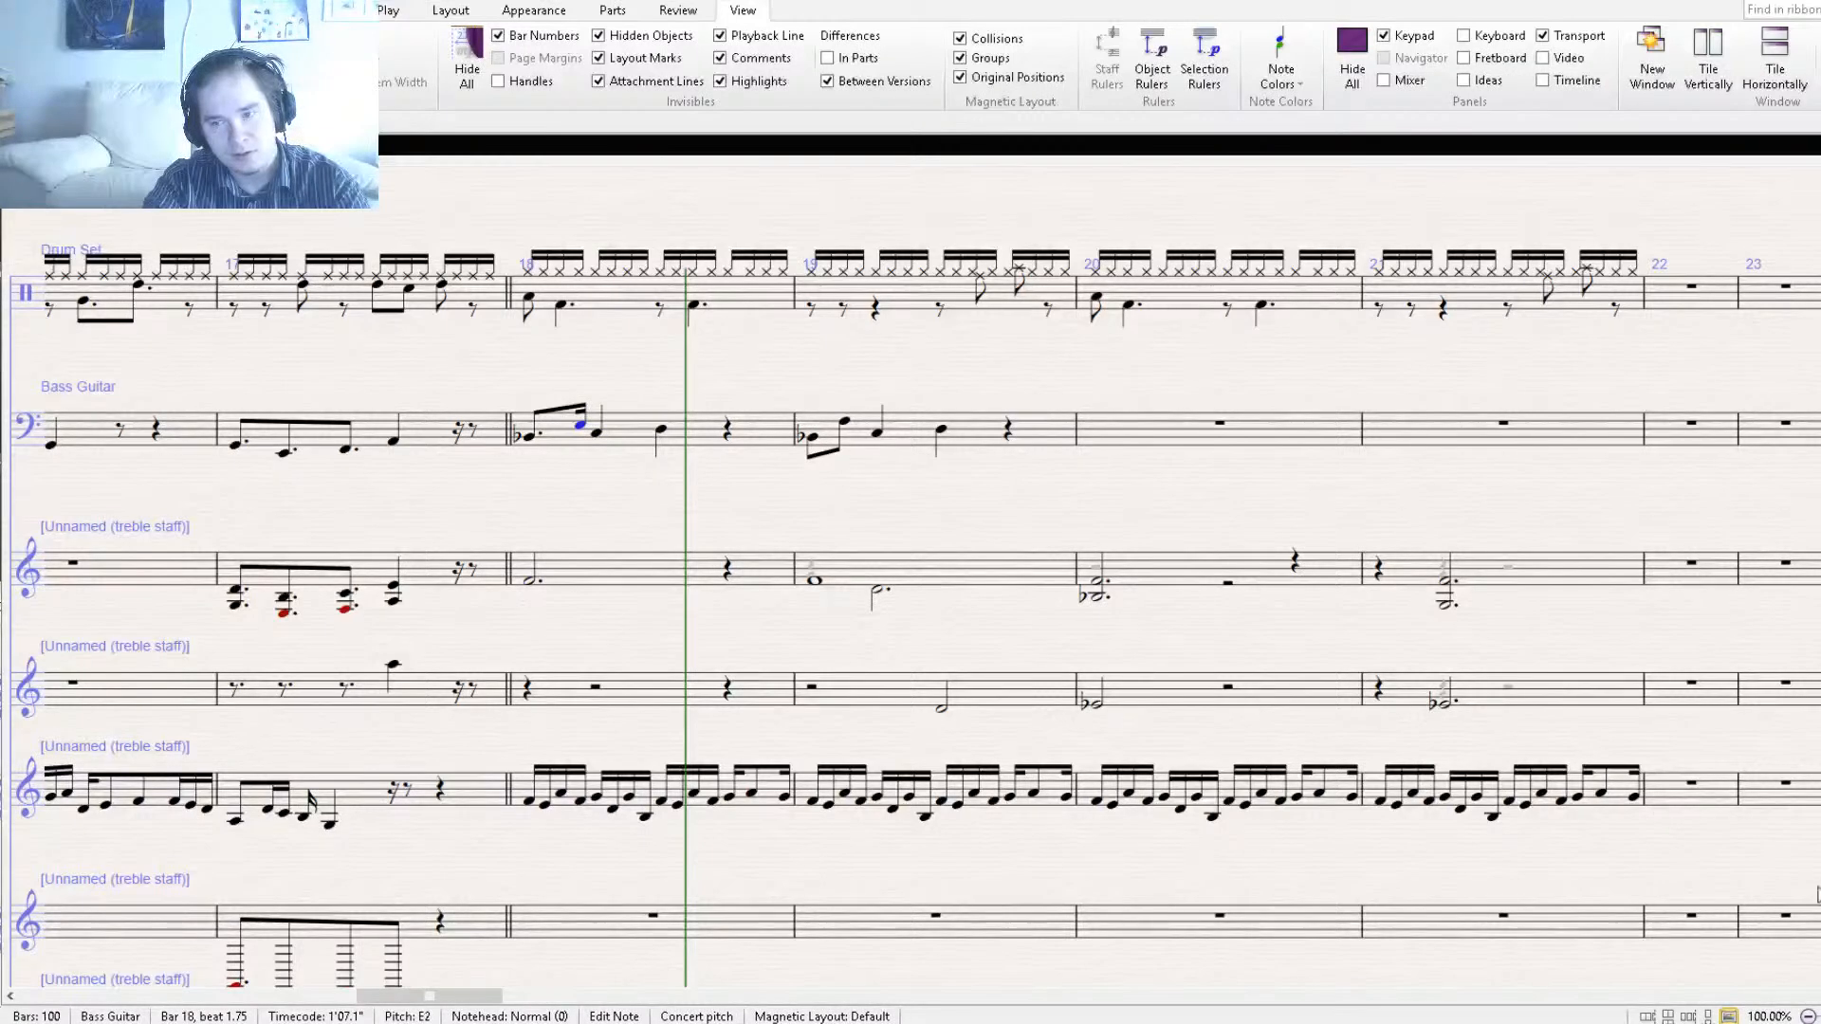
{"action": "key", "text": "Up"}
Repeat the Bass Guitar's two-note beat 1 figure on beat 2 of bar 18, raised one step to start on C2.
{"action": "left_click", "coordinate": [532, 442]}
{"action": "left_click", "coordinate": [582, 424], "text": "ctrl"}
{"action": "left_click", "coordinate": [599, 439], "text": "alt"}
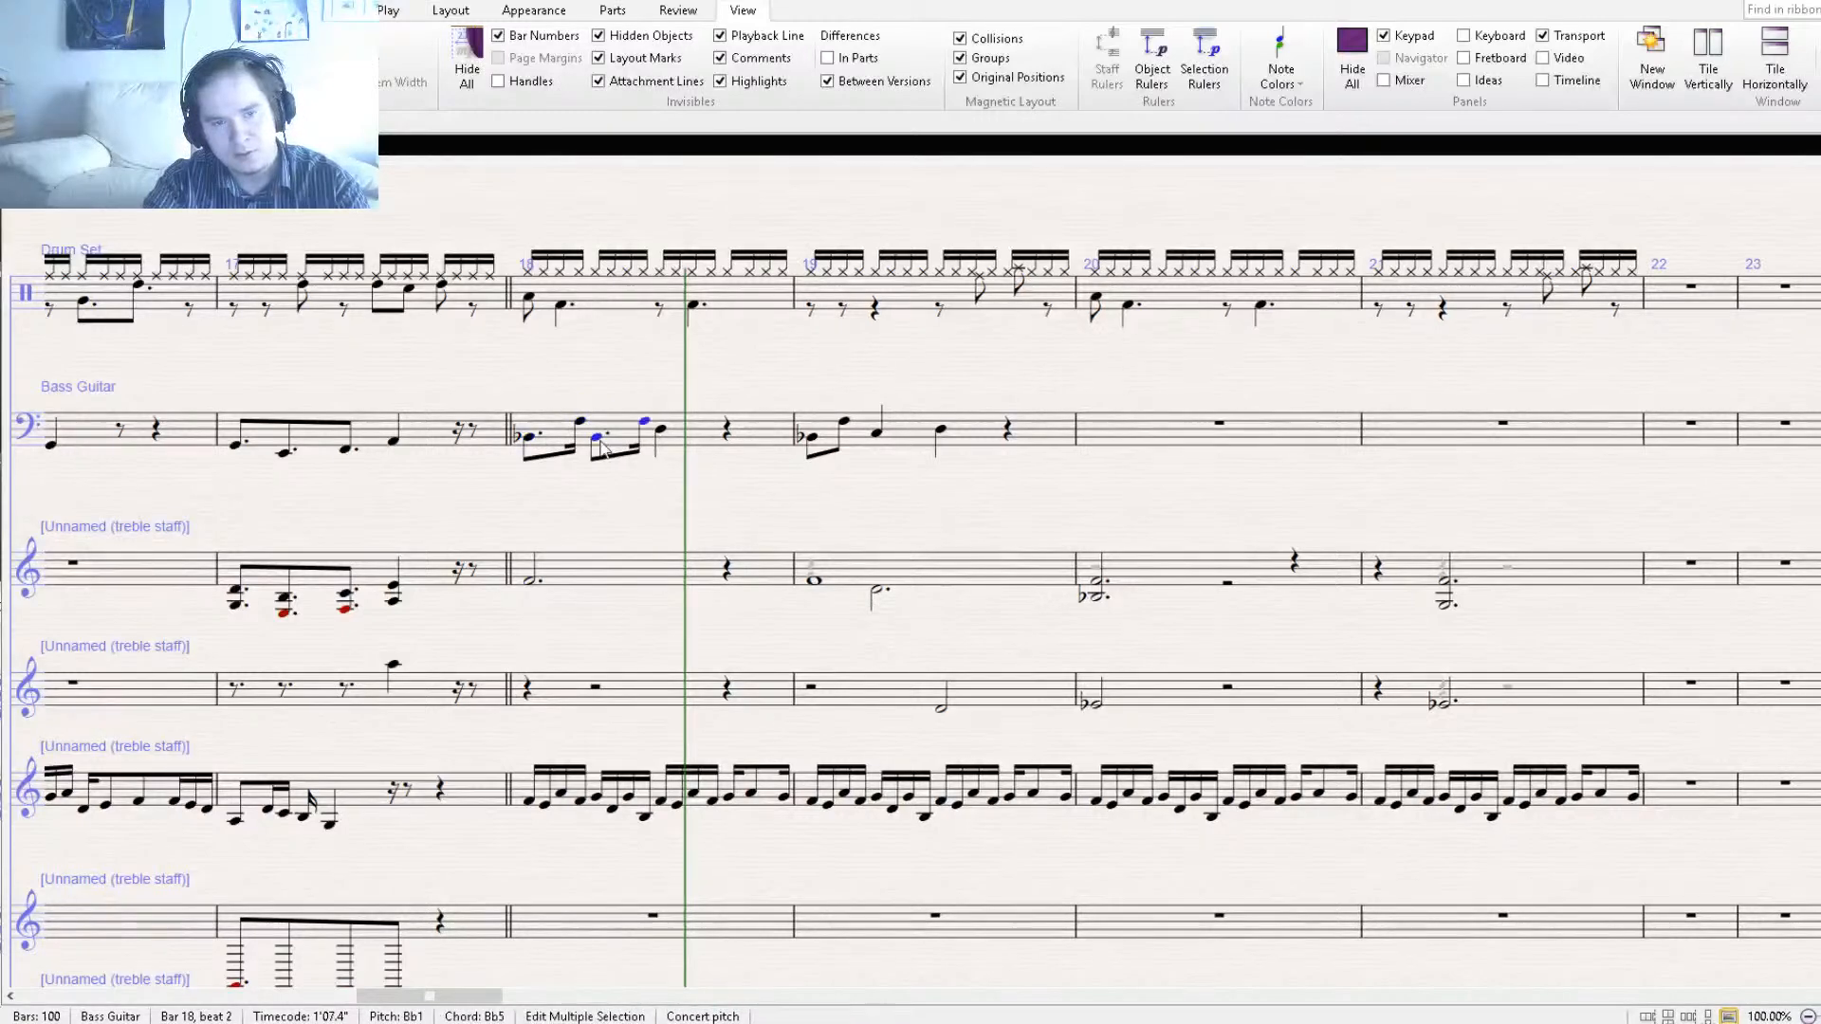
{"action": "left_click", "coordinate": [606, 452]}
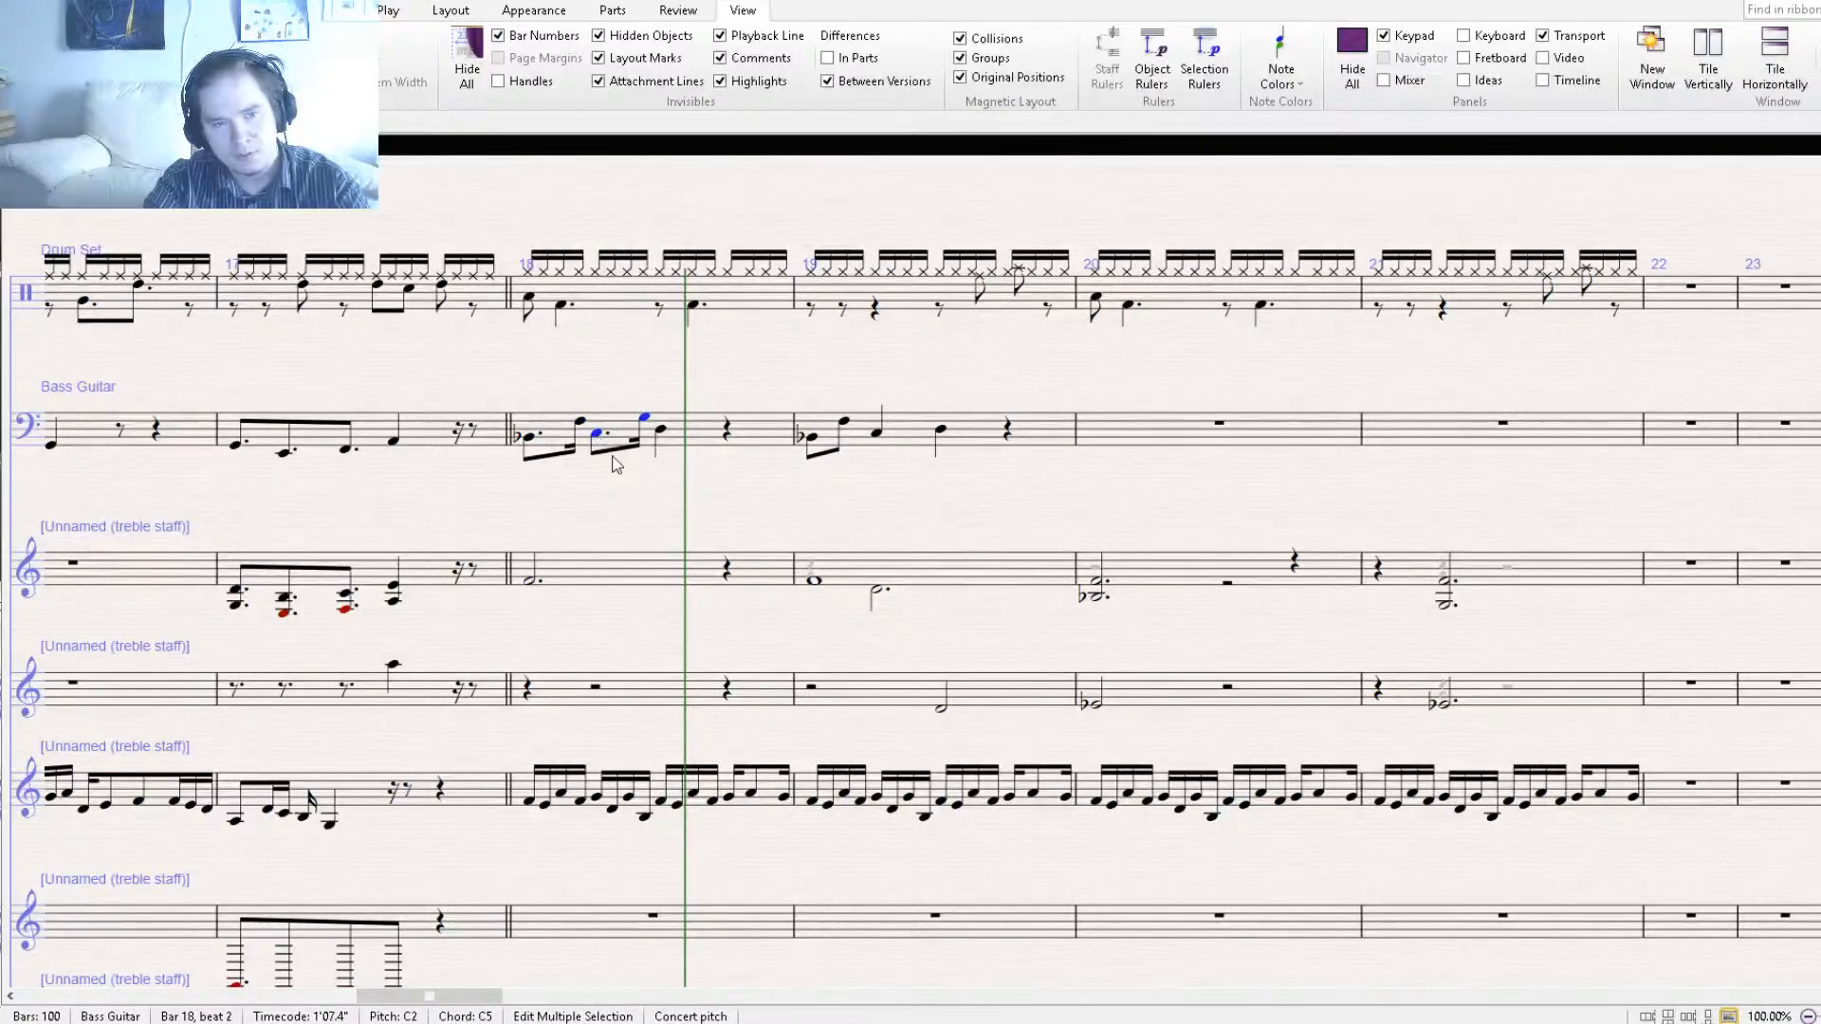
Place the Bass Guitar's D2 quarter note on beat 2.75 of bar 18, replacing the sixteenth note there.
{"action": "left_click", "coordinate": [661, 430]}
{"action": "left_click", "coordinate": [646, 428], "text": "alt"}
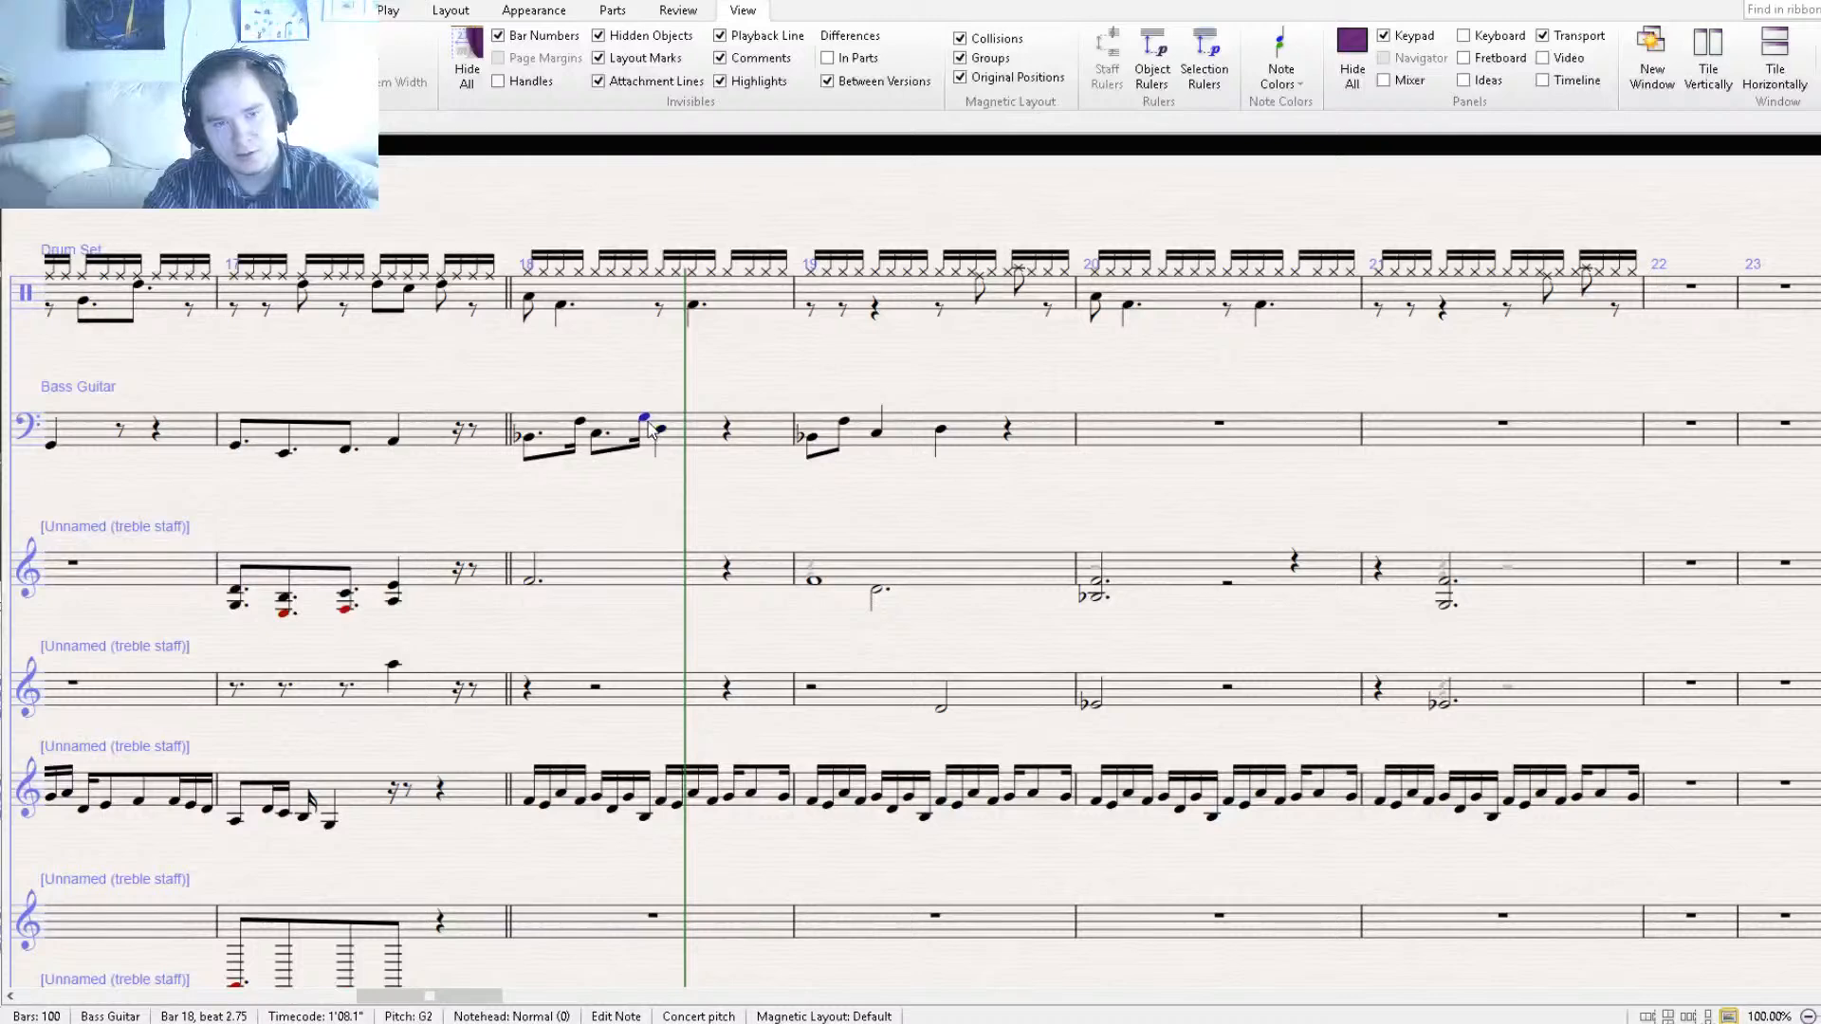
{"action": "left_click", "coordinate": [657, 449]}
{"action": "left_click", "coordinate": [644, 431]}
Copy Bass Guitar bar 18 over bar 19 and lower the copy's last note to Bb1.
{"action": "left_click", "coordinate": [687, 444]}
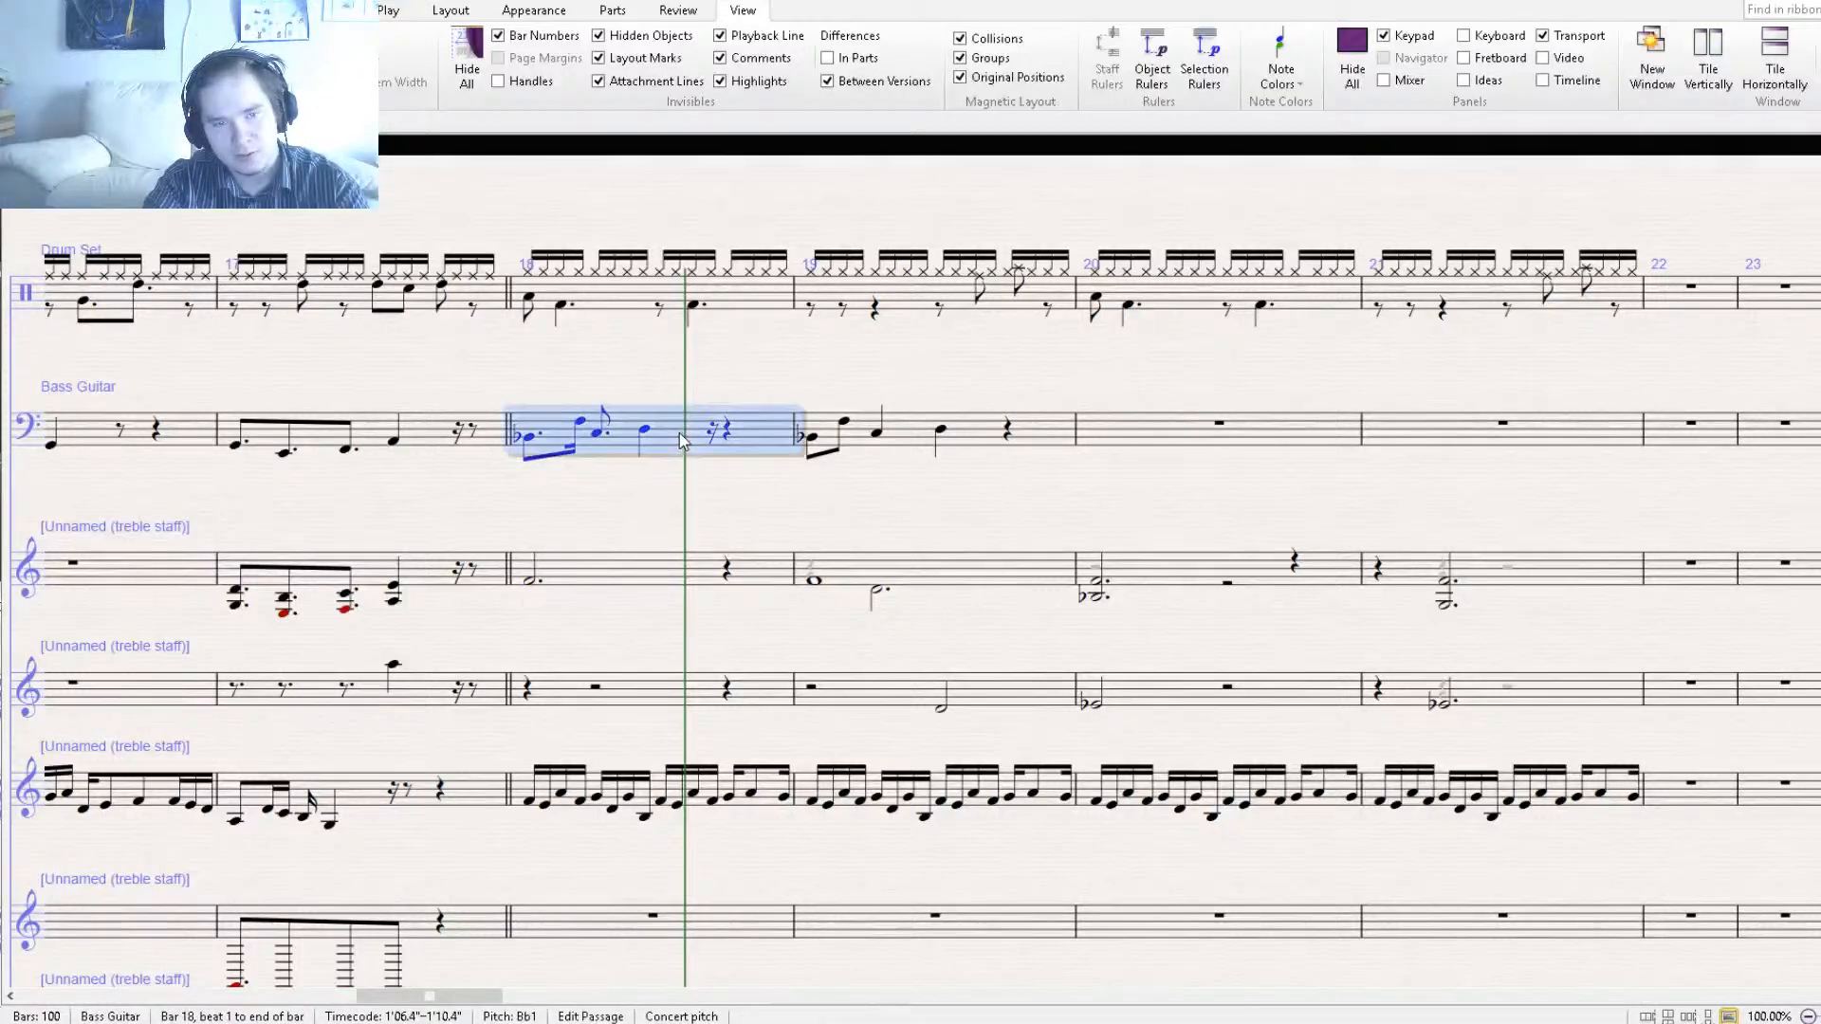
{"action": "left_click", "coordinate": [992, 444], "text": "alt"}
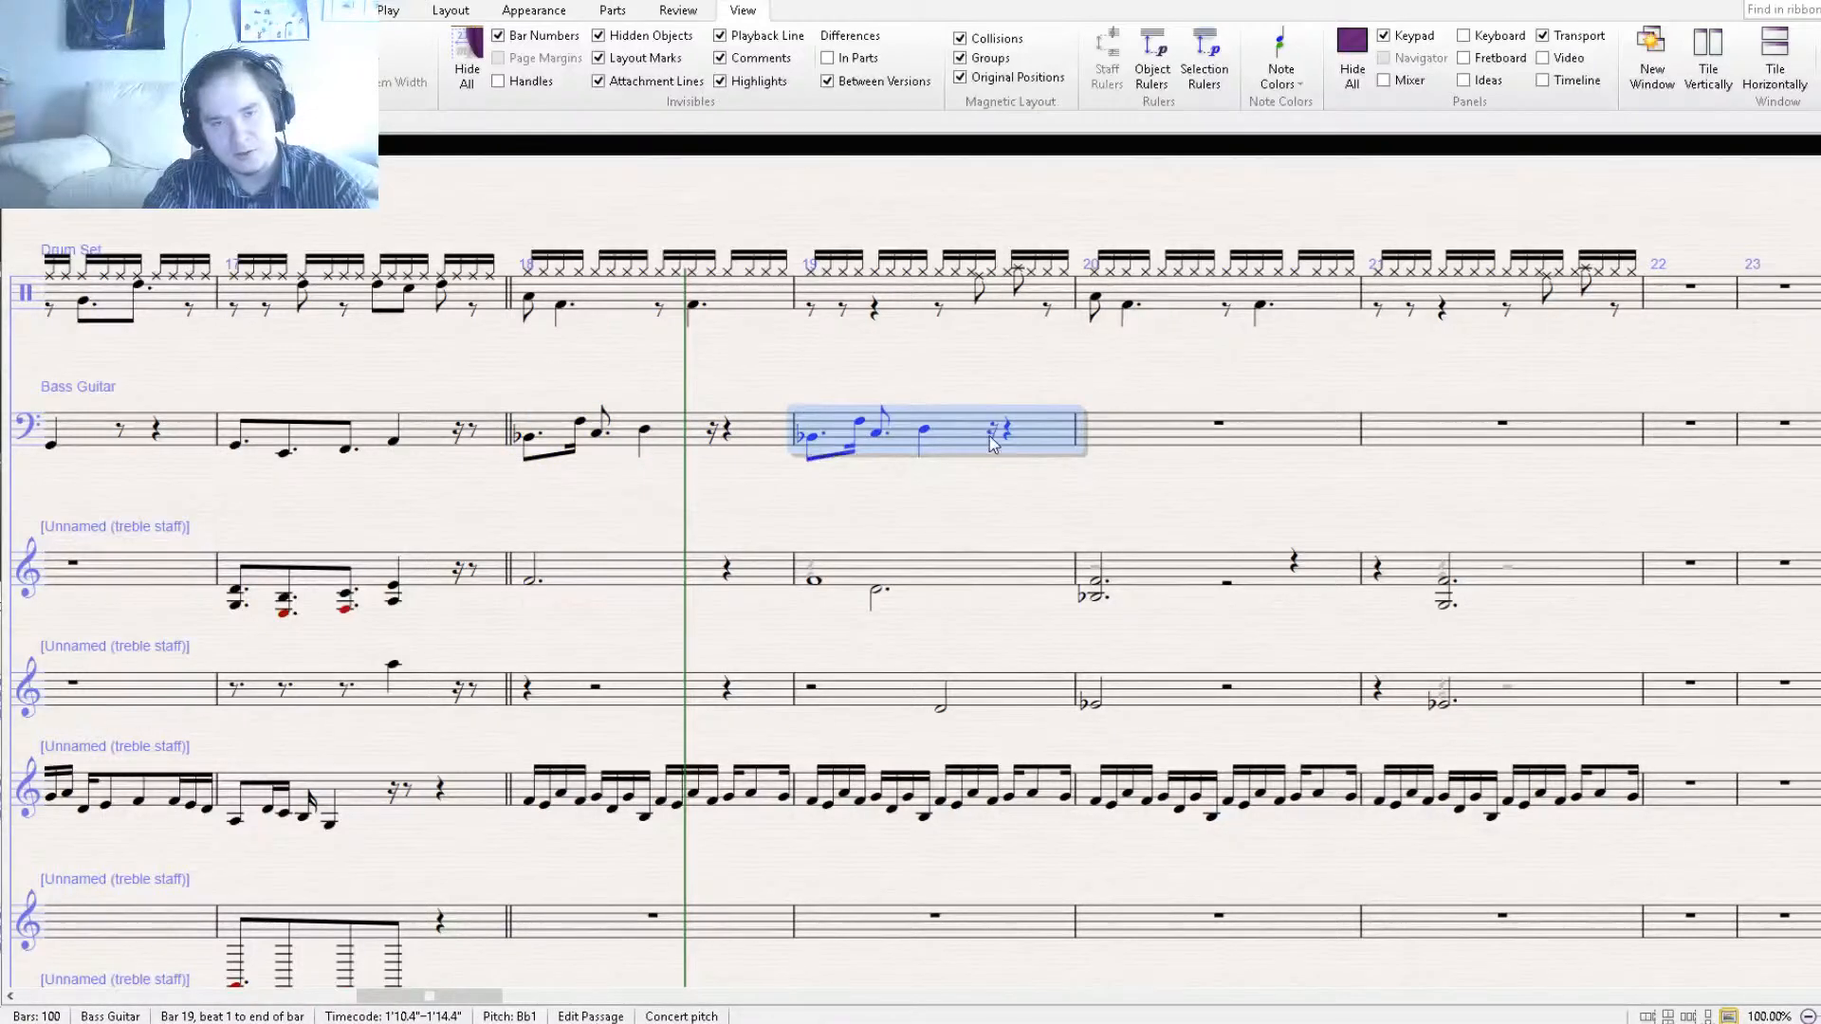
{"action": "left_click", "coordinate": [924, 434]}
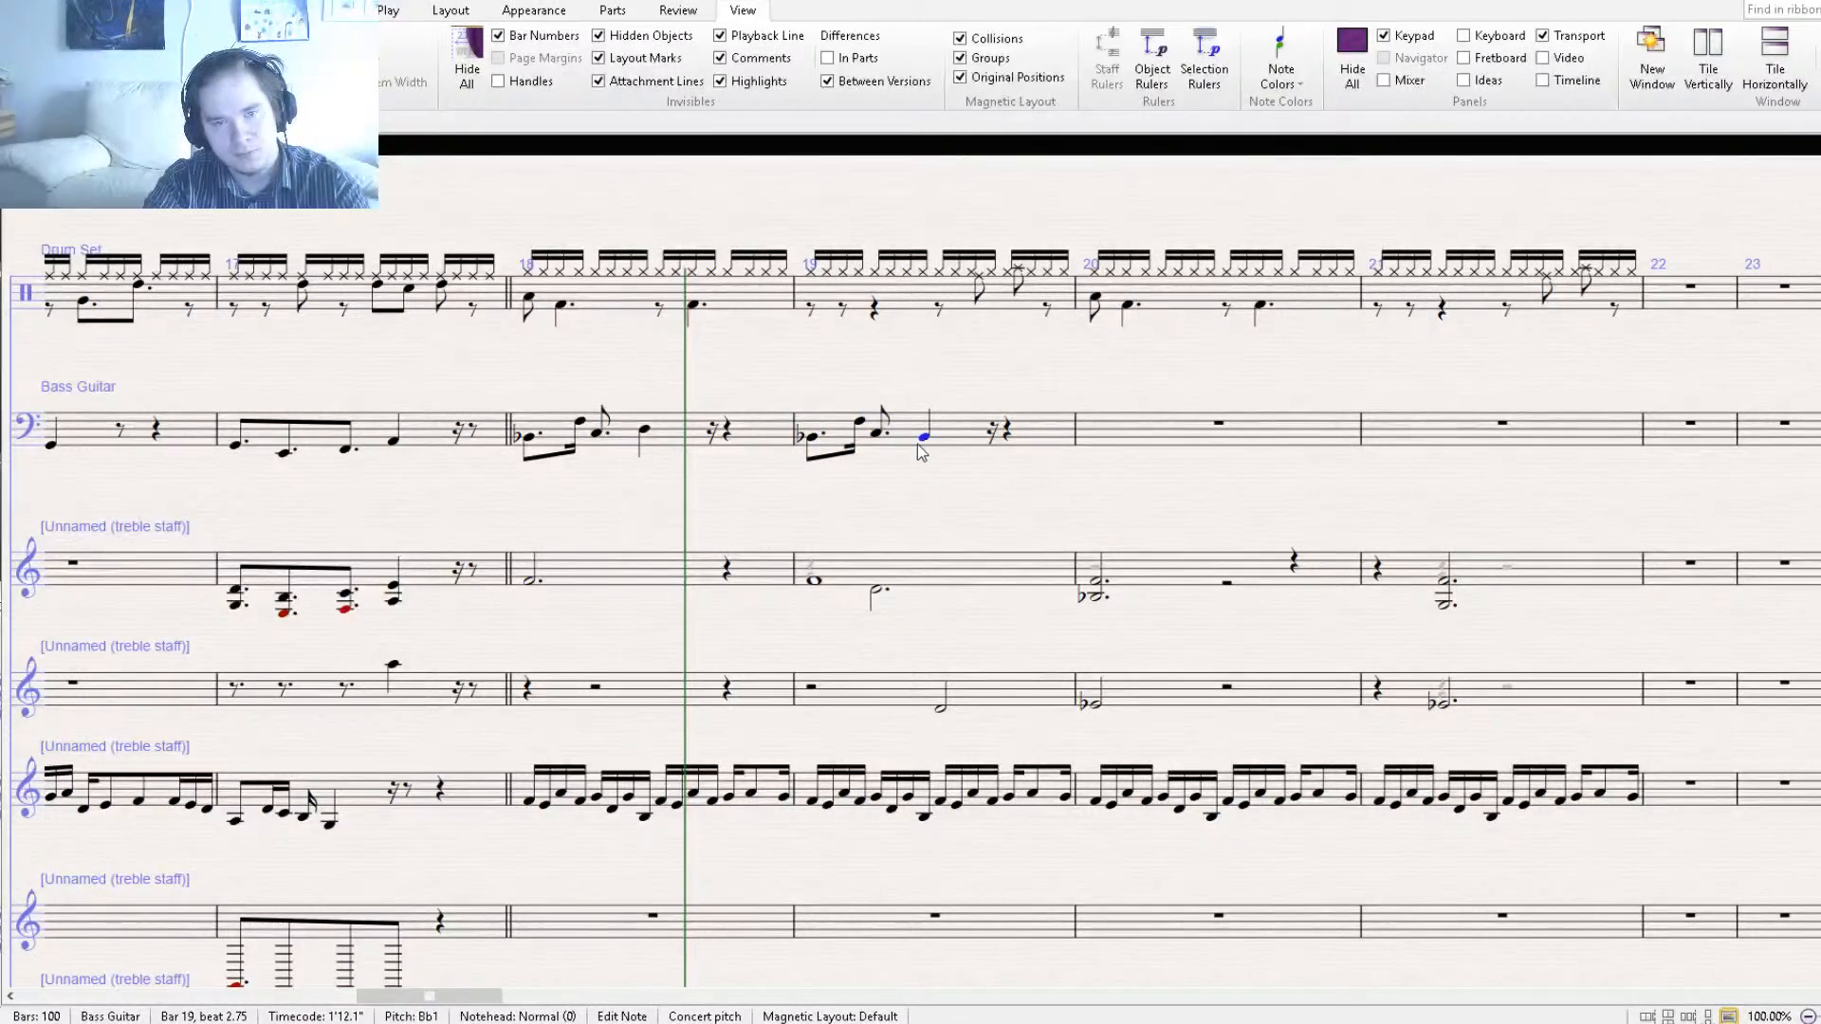
{"action": "left_click", "coordinate": [1039, 438]}
{"action": "left_click_drag", "start_coordinate": [1068, 502], "coordinate": [776, 522]}
{"action": "left_click", "coordinate": [811, 487]}
{"action": "key", "text": "ctrl+v"}
{"action": "key", "text": "ctrl+z"}
{"action": "left_click_drag", "start_coordinate": [619, 550], "coordinate": [925, 348]}
{"action": "left_click", "coordinate": [930, 427]}
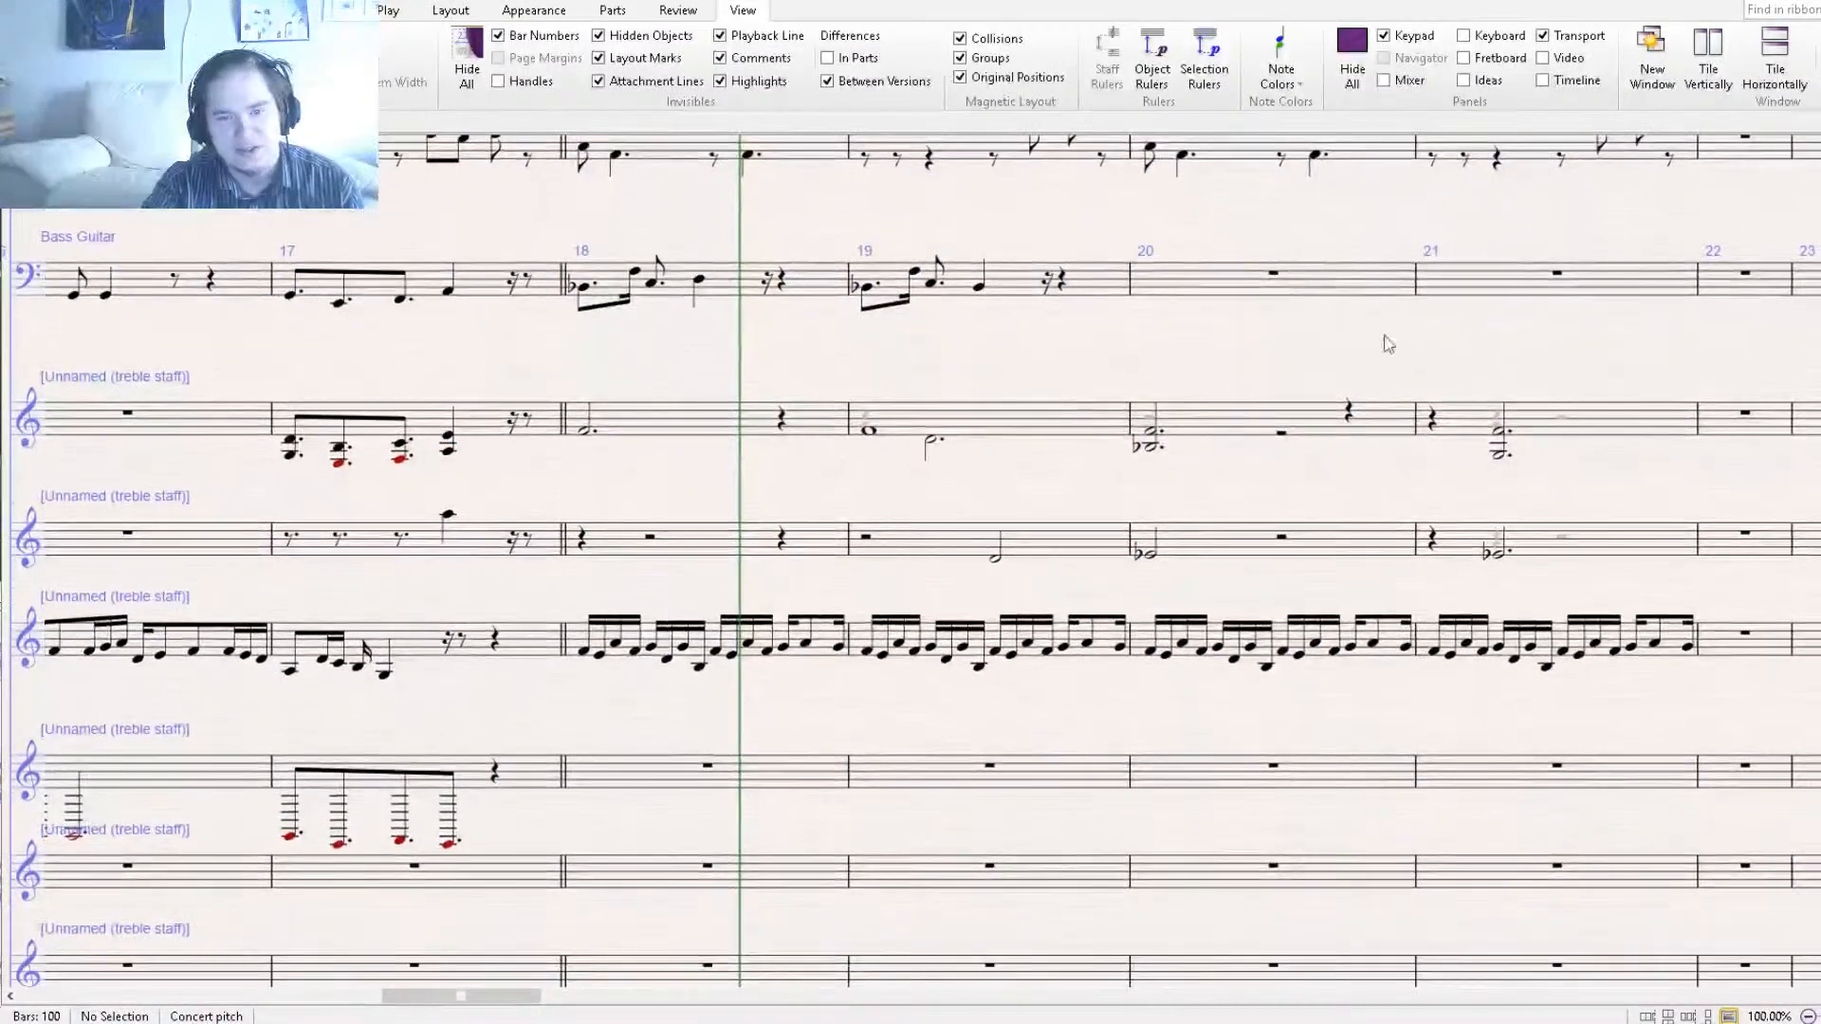
Play the score from bar 17 into bar 20 to hear the new bass line with the other parts.
{"action": "key", "text": "bracketright"}
{"action": "key", "text": "bracketleft"}
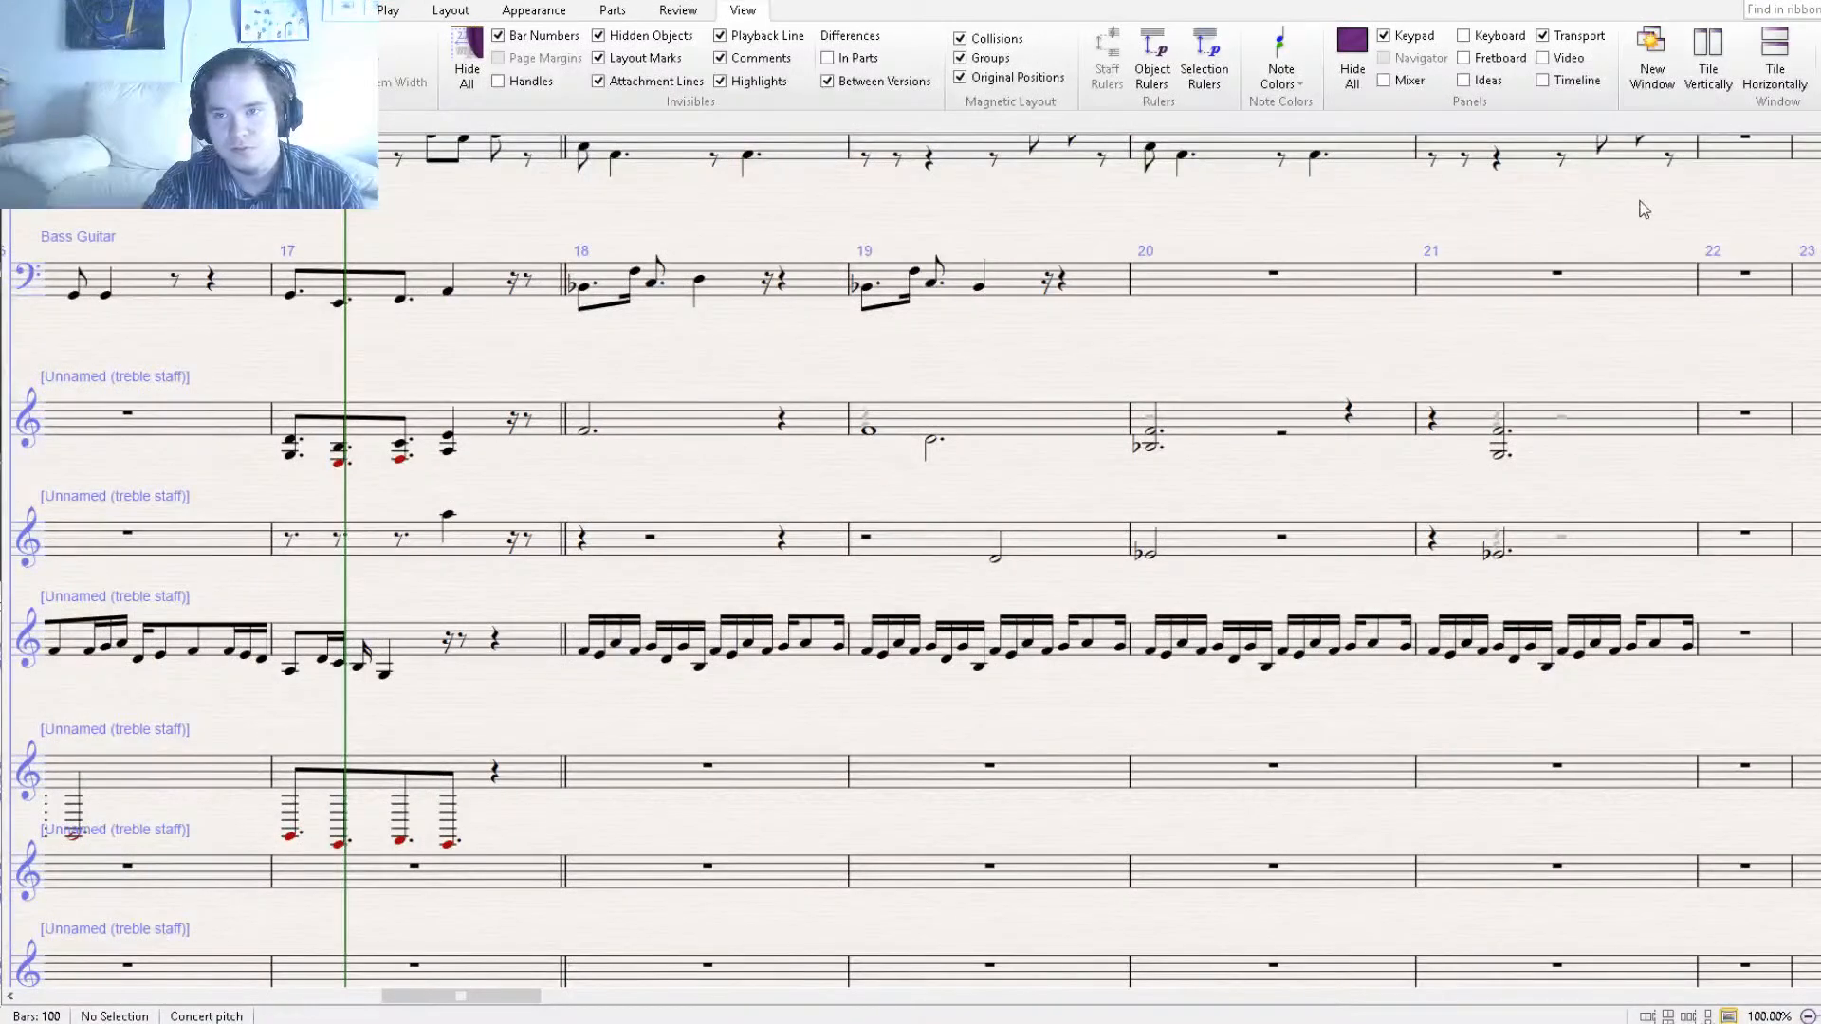
{"action": "key", "text": "ctrl+minus"}
{"action": "key", "text": "space"}
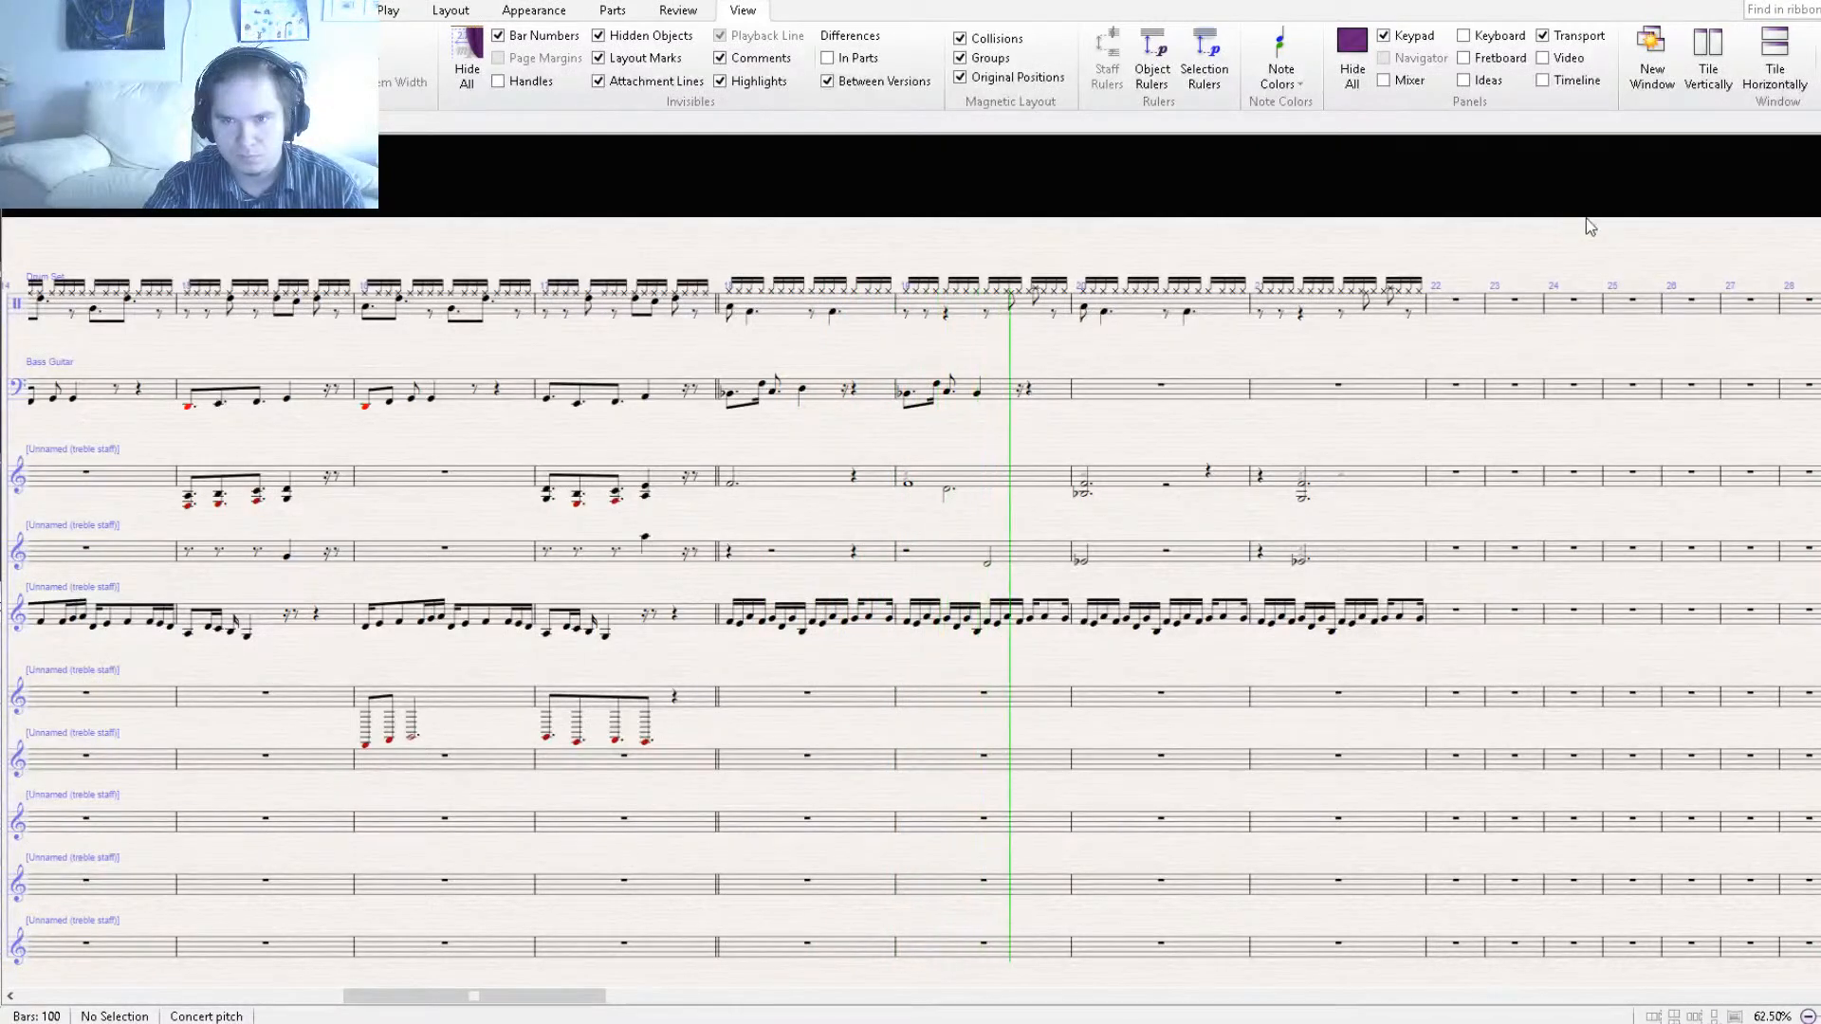
{"action": "key", "text": "space"}
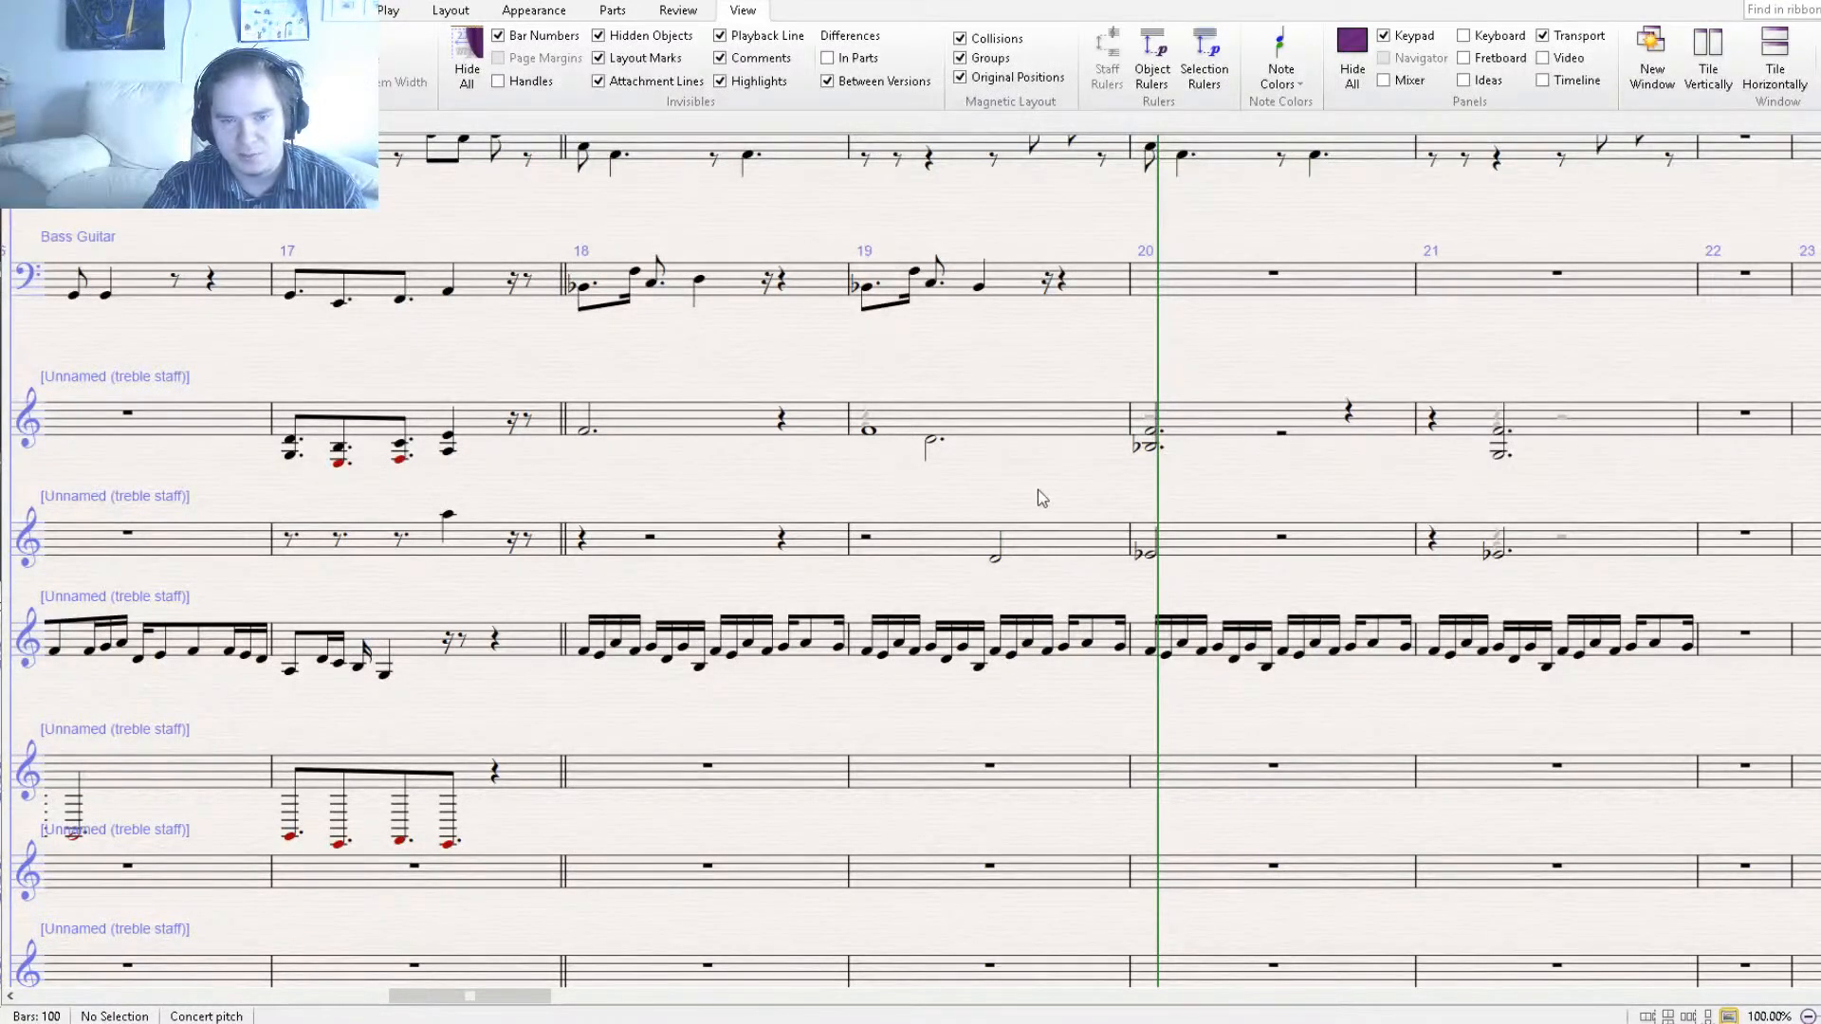
Try changing the sixteenth-note melody's second note in bar 18 to Bb3.
{"action": "left_click", "coordinate": [1152, 444]}
{"action": "key", "text": "Escape"}
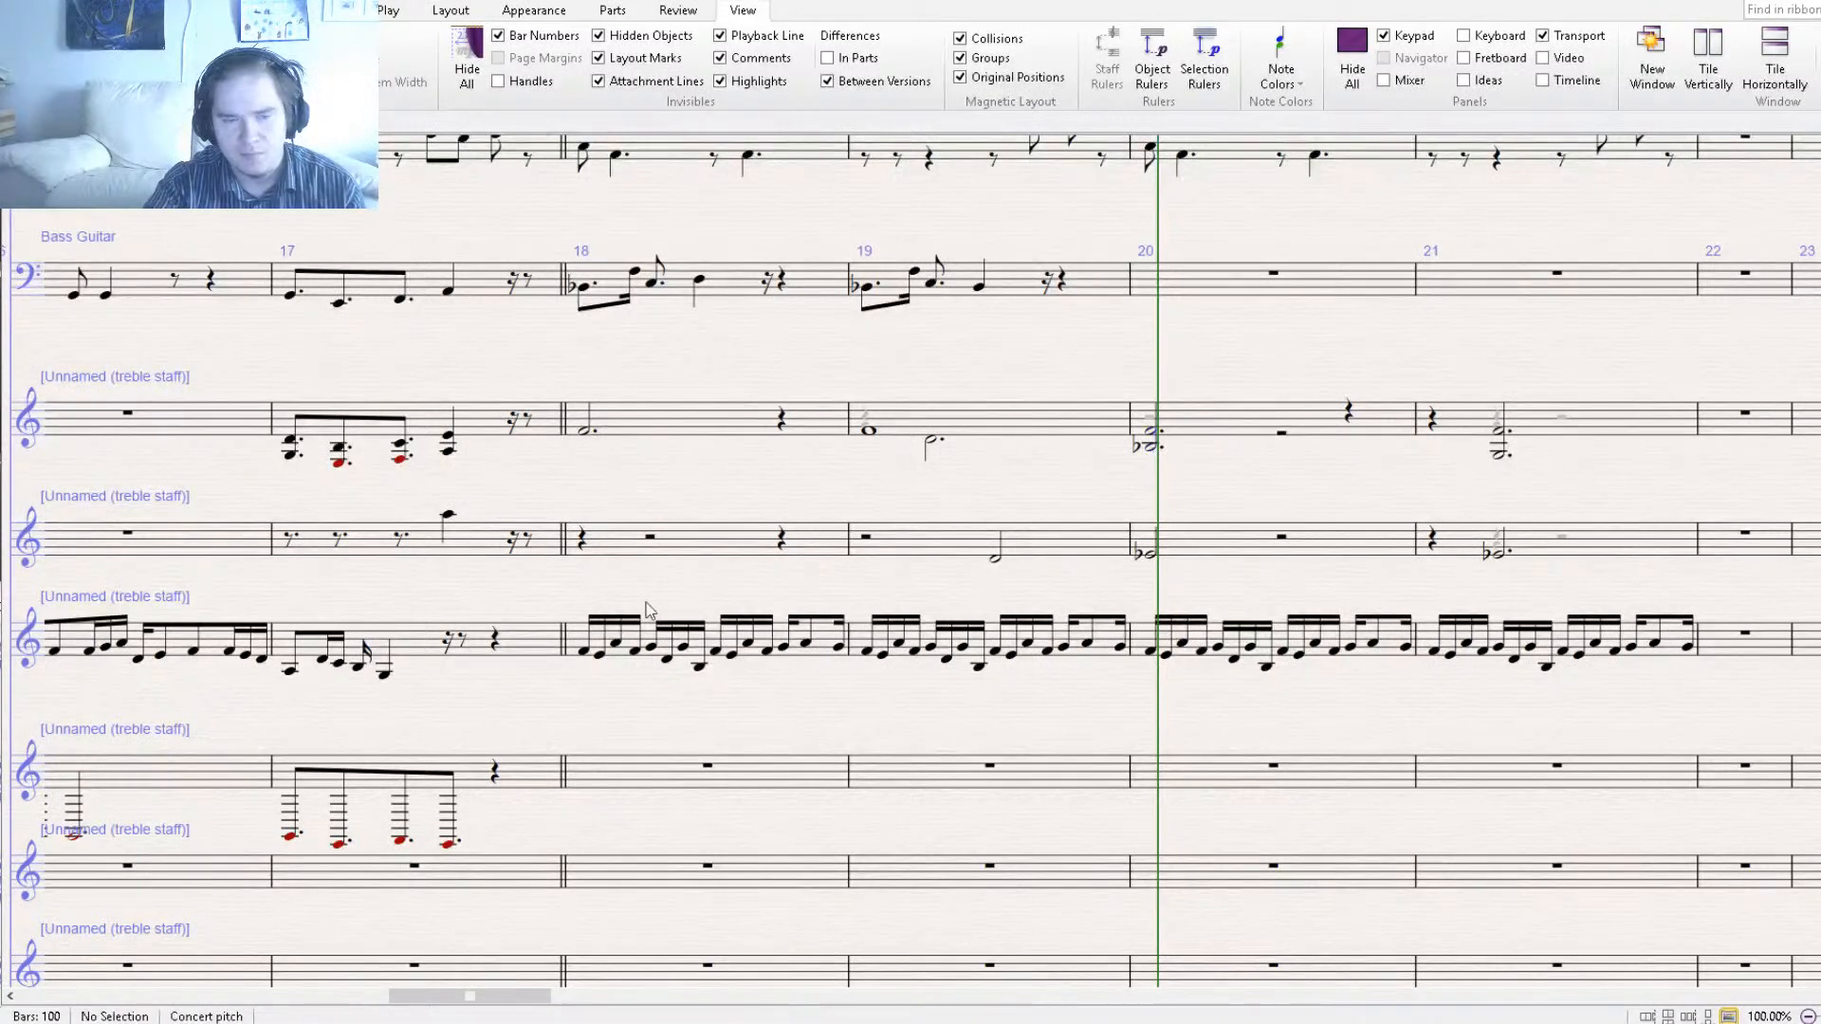
{"action": "left_click", "coordinate": [583, 654]}
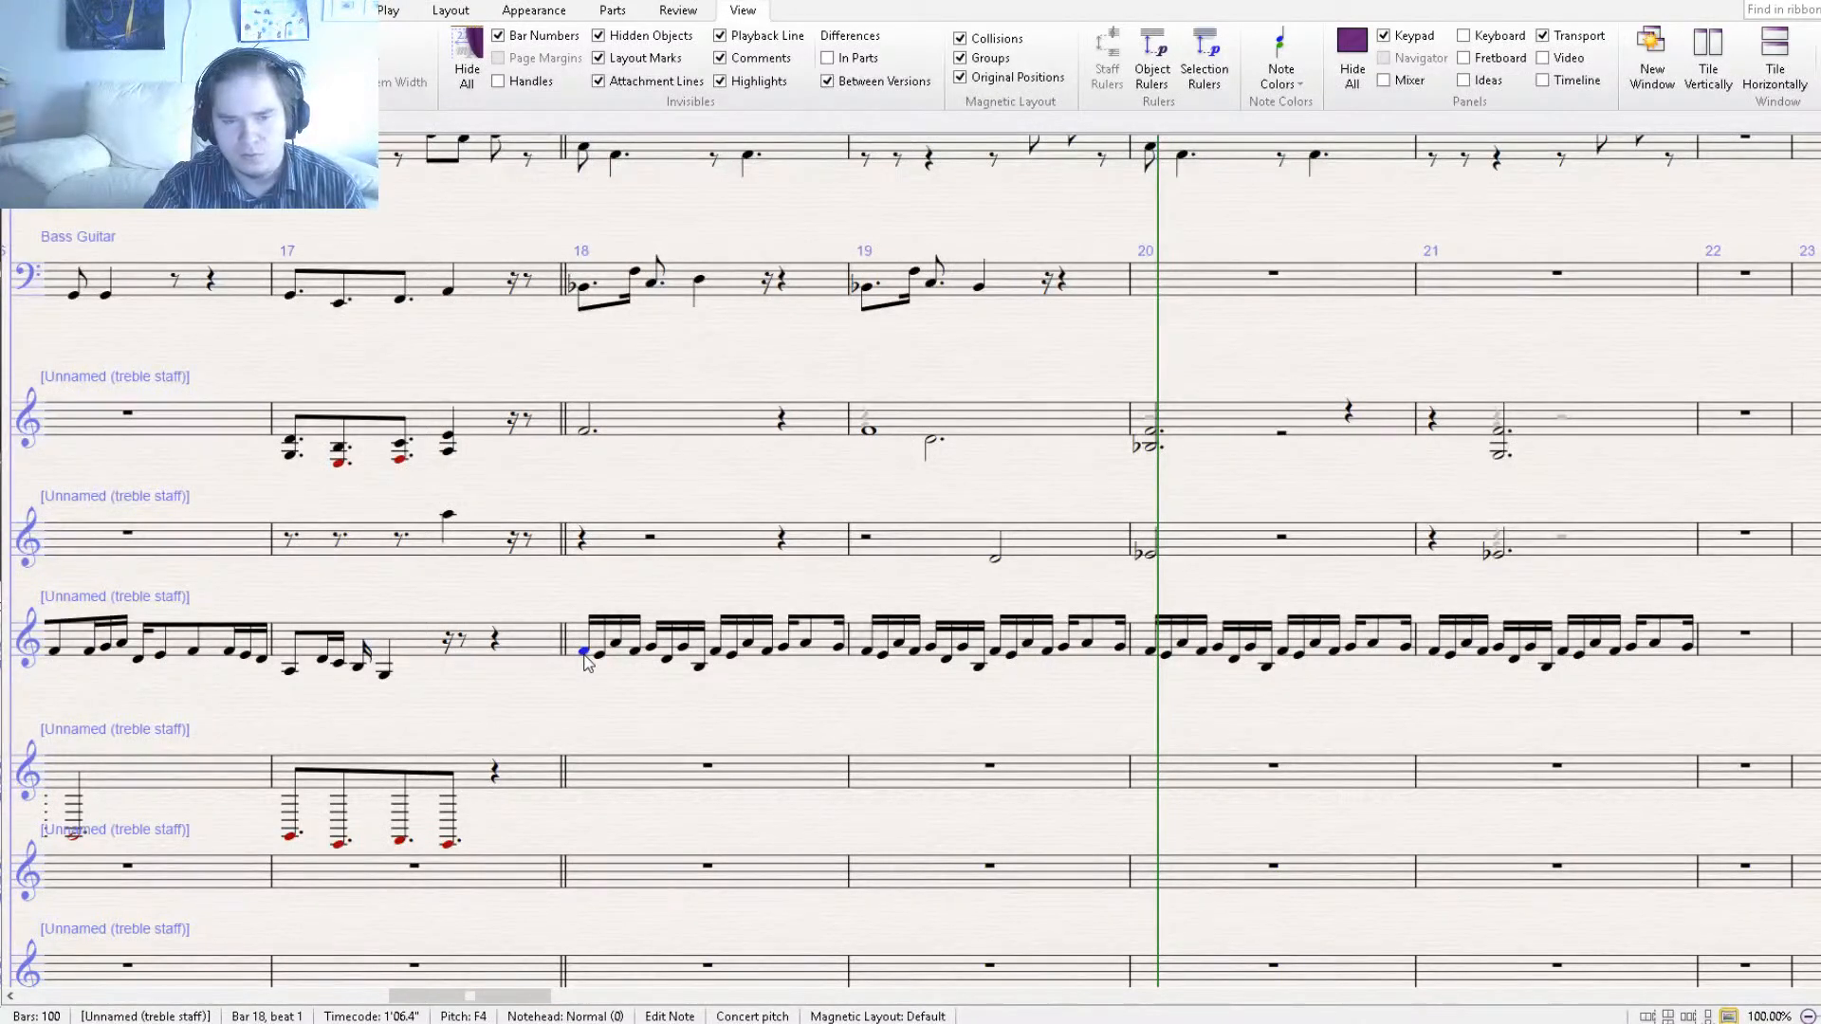
{"action": "left_click", "coordinate": [603, 657]}
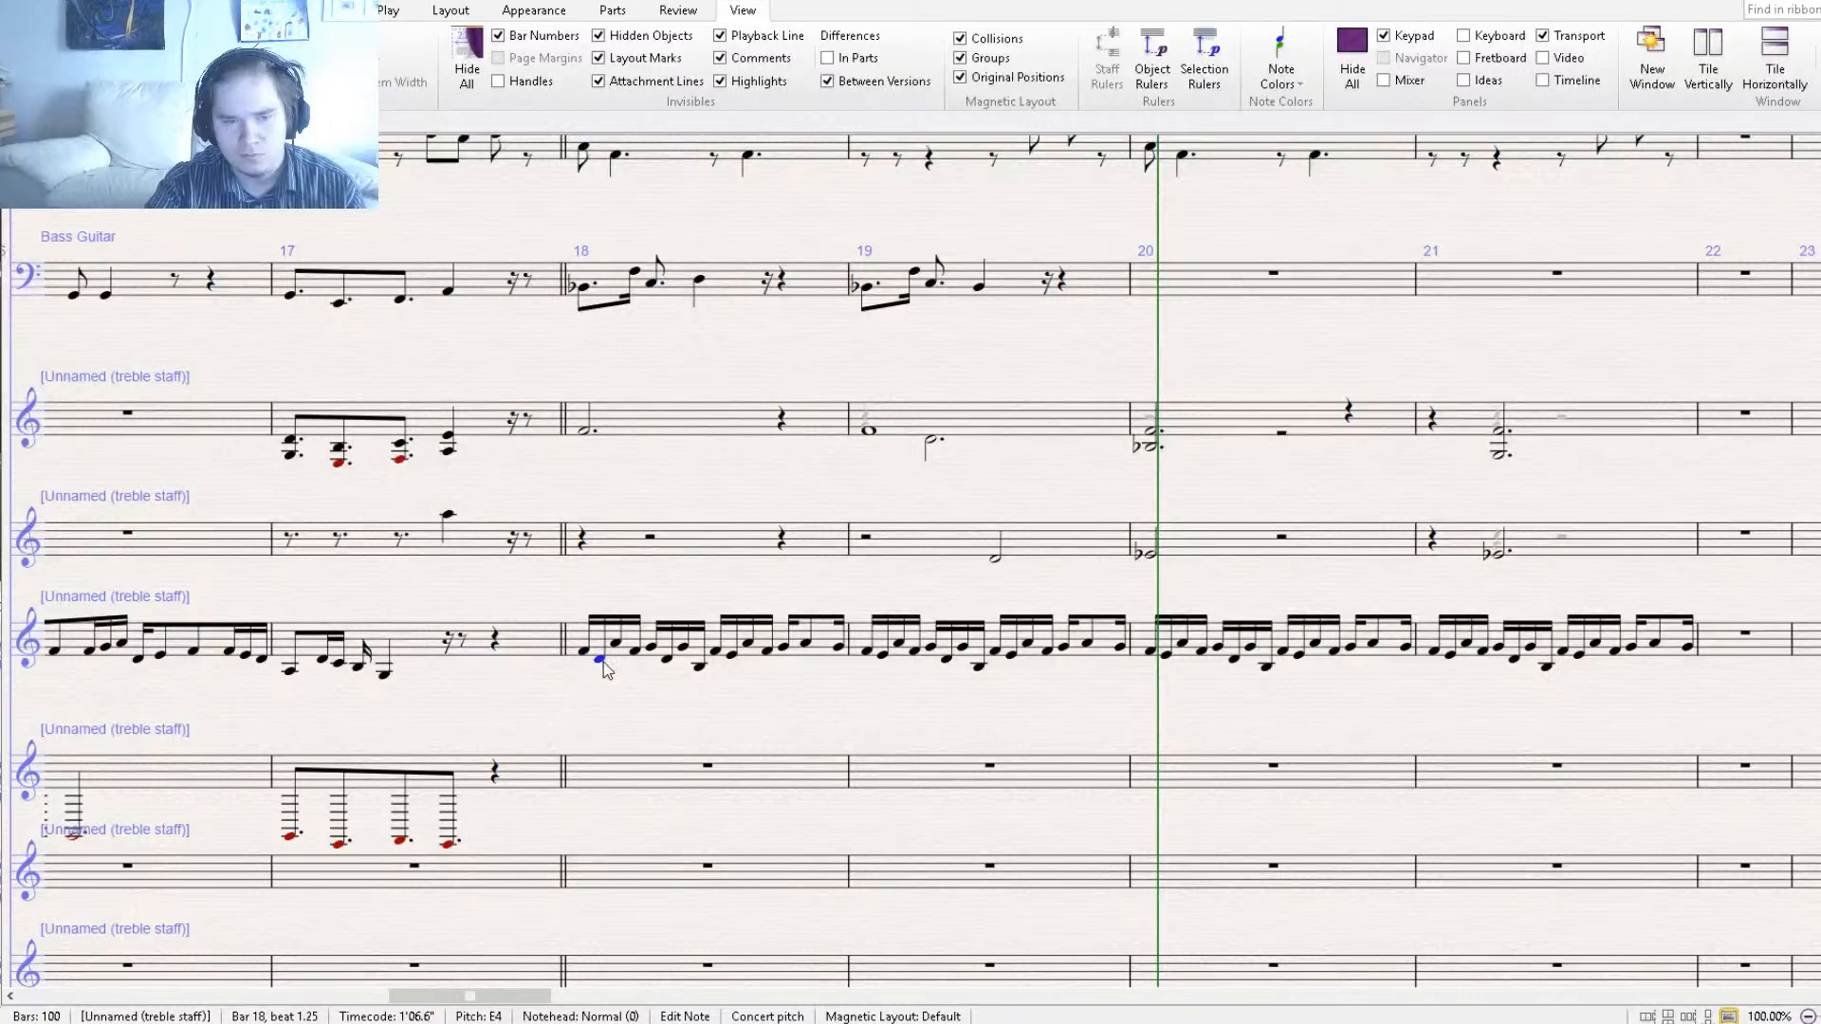
{"action": "key", "text": "b"}
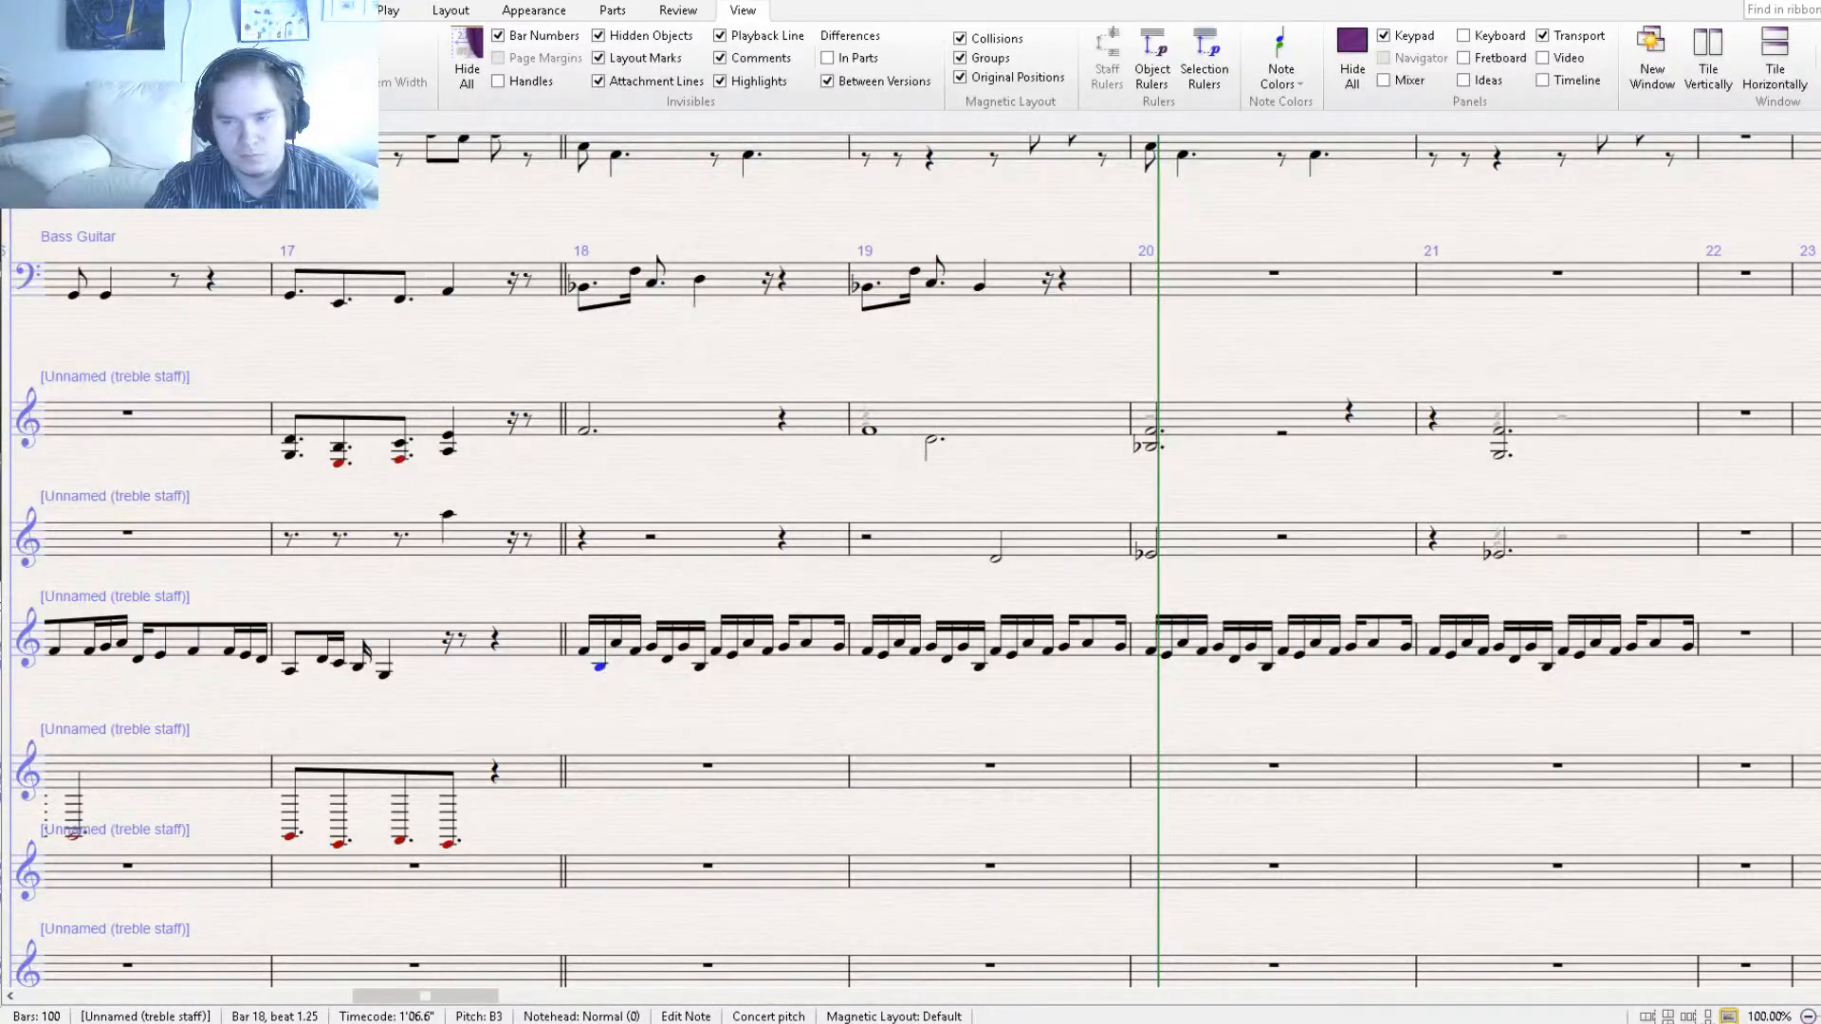
{"action": "key", "text": "Down"}
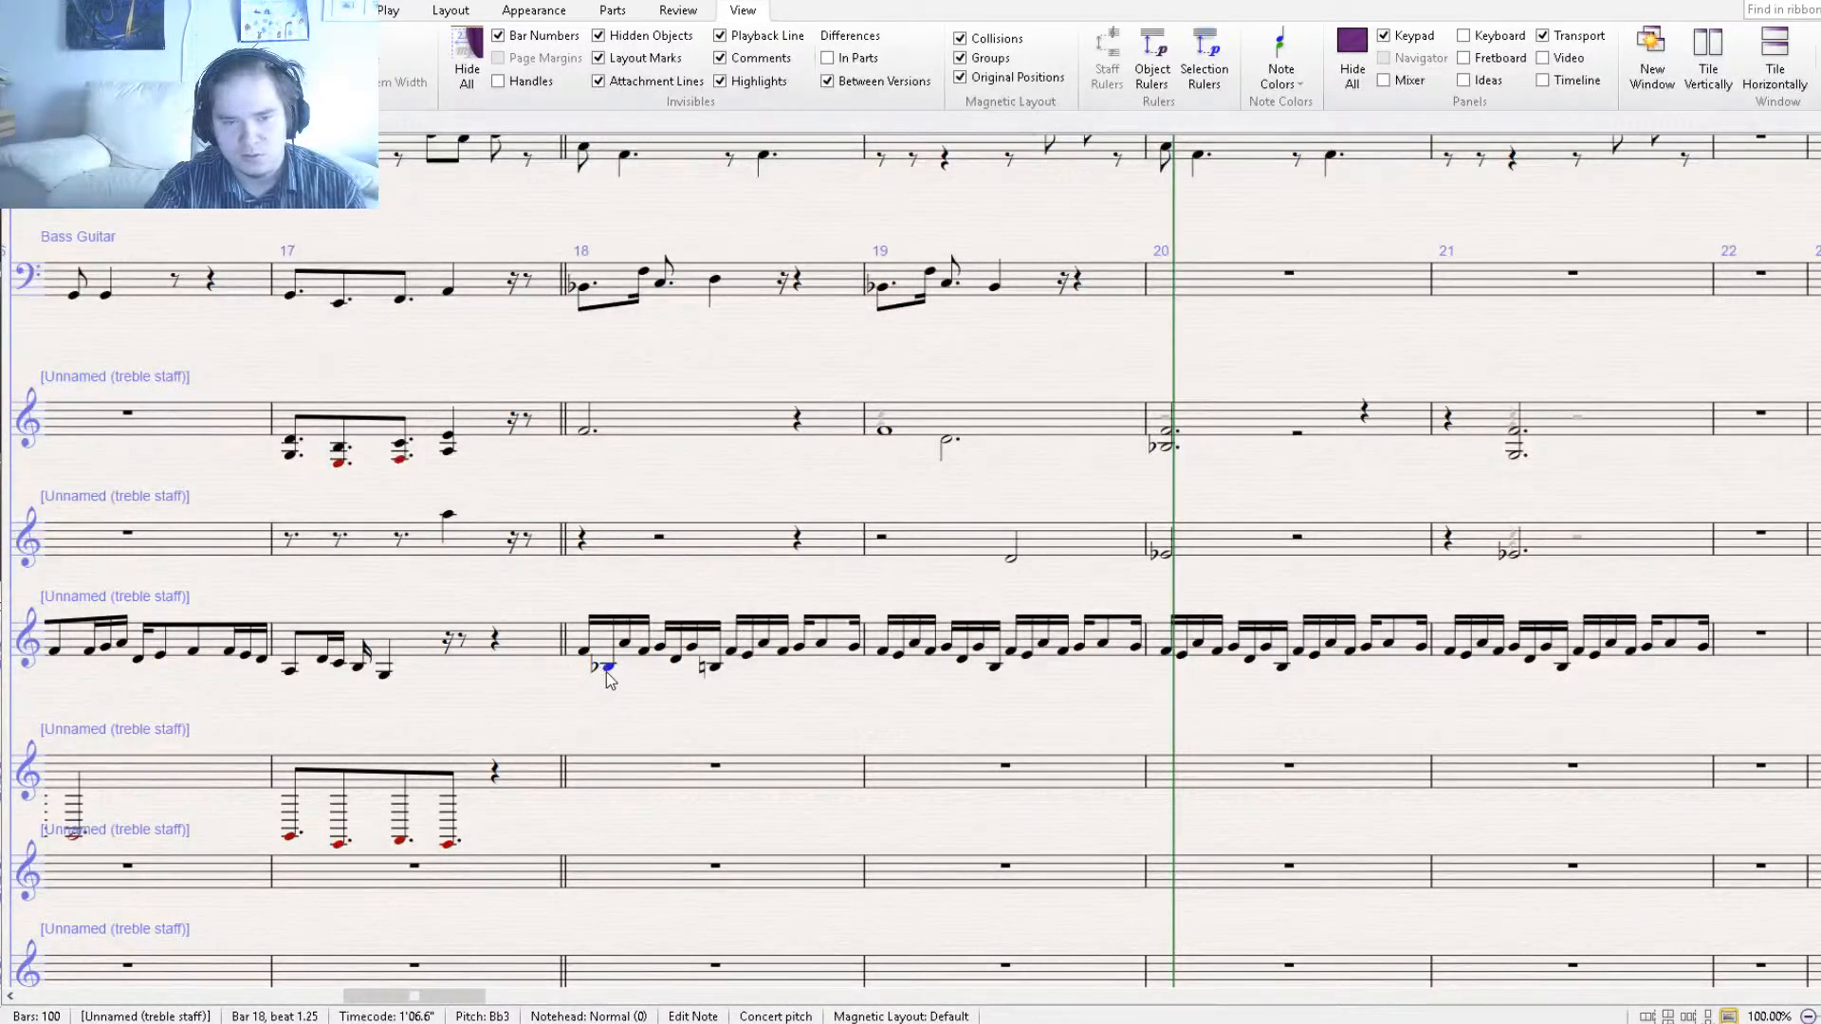
Lower the bar 18 melody's B on beat 2.75 to Bb3 and its E notes on beats 1.25 and 3.25 to Eb4.
{"action": "left_click", "coordinate": [715, 667]}
{"action": "key", "text": "Down"}
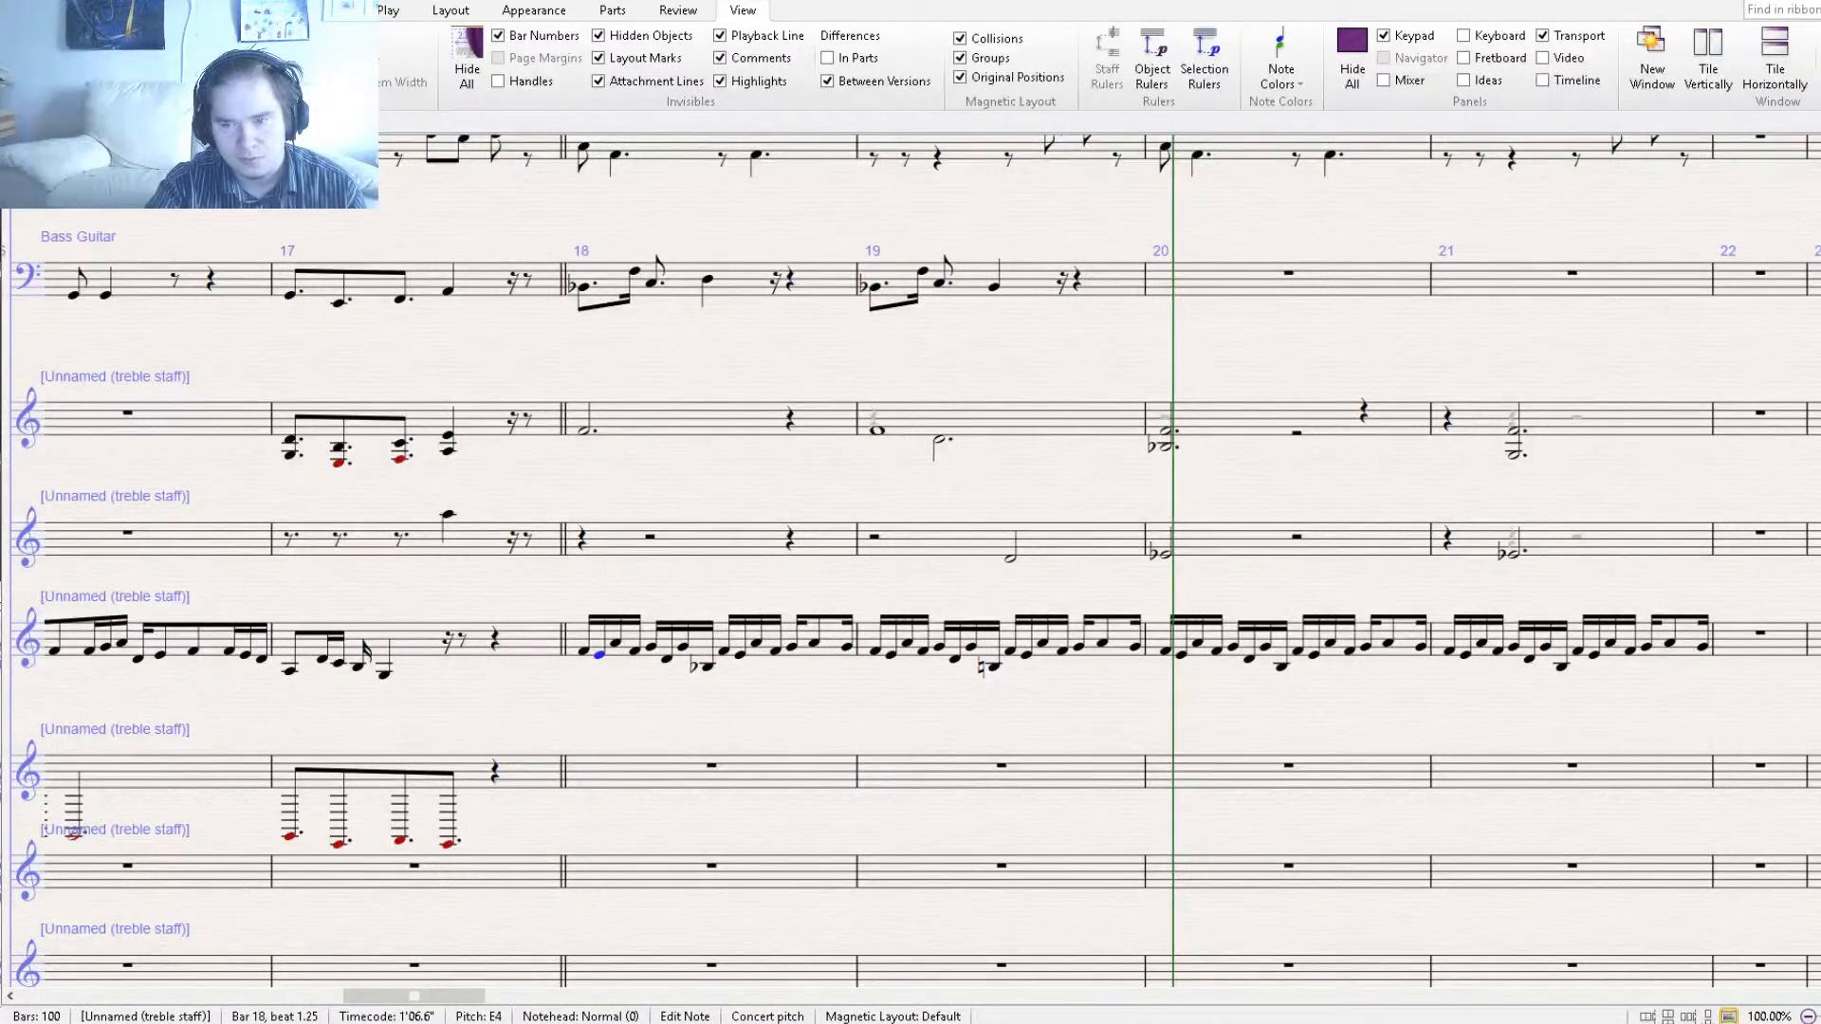
{"action": "key", "text": "Down"}
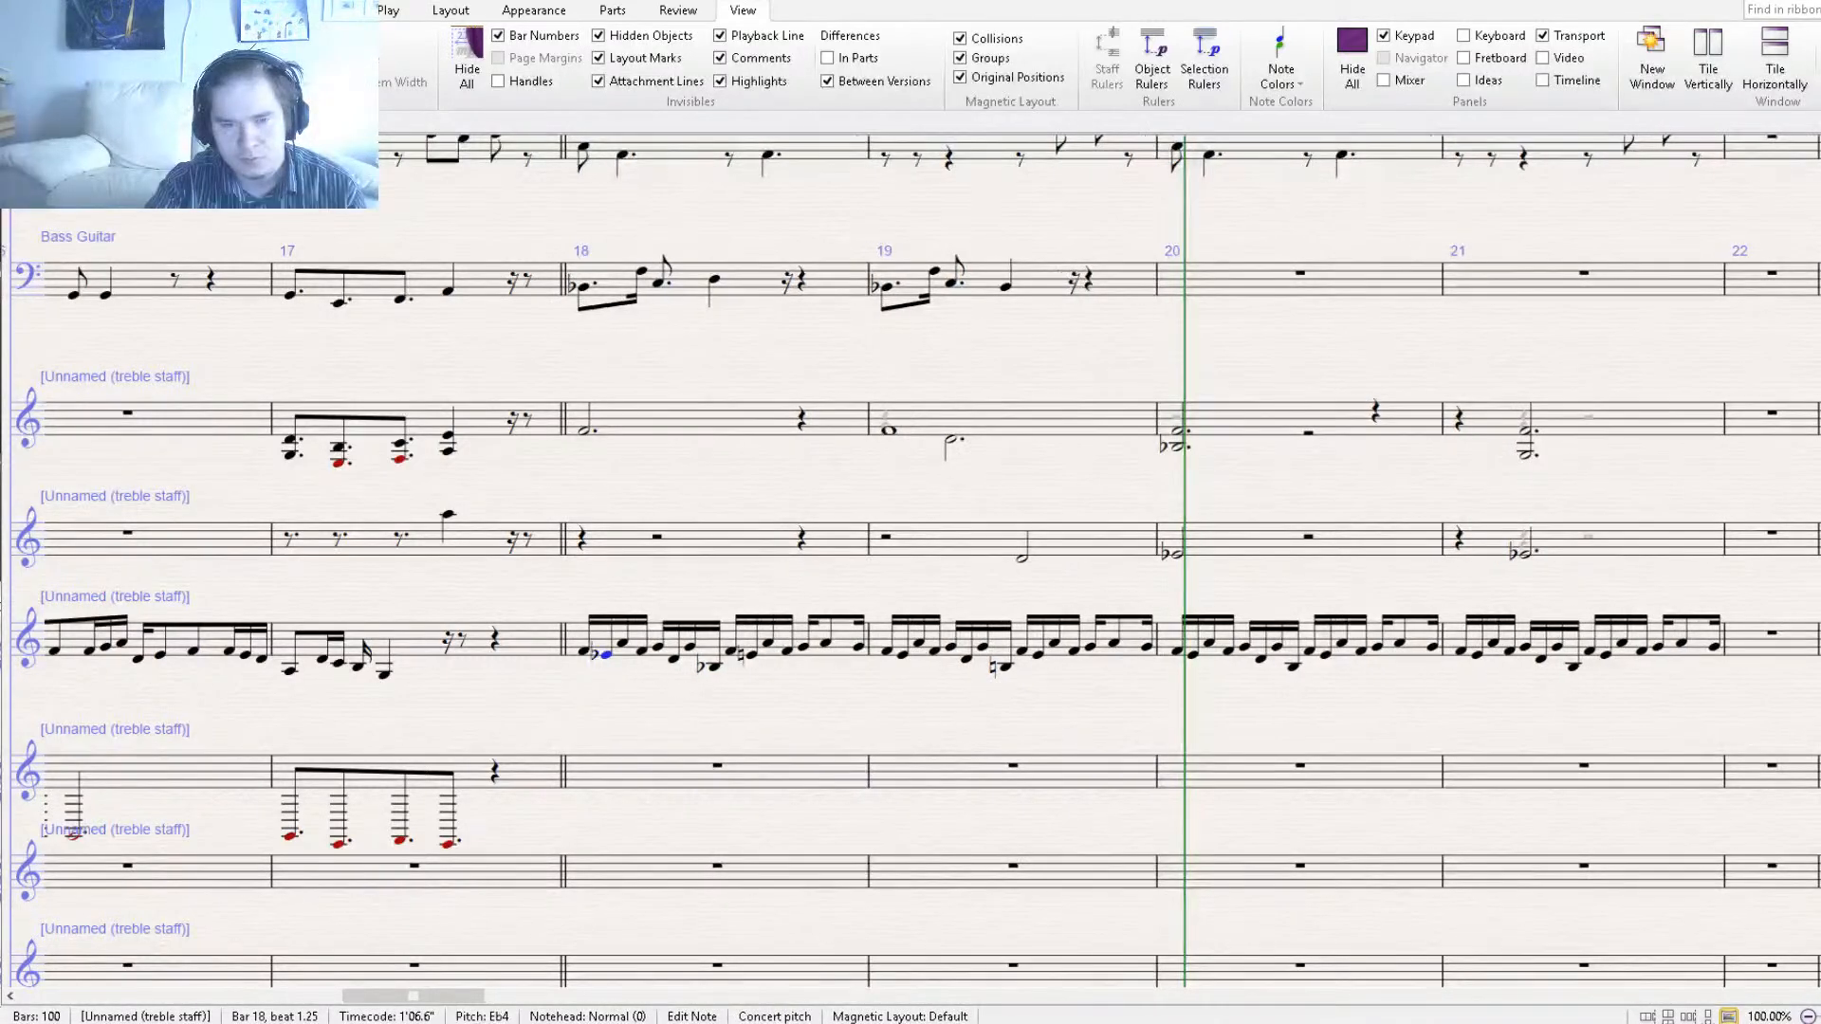
{"action": "left_click", "coordinate": [750, 654]}
{"action": "key", "text": "Down"}
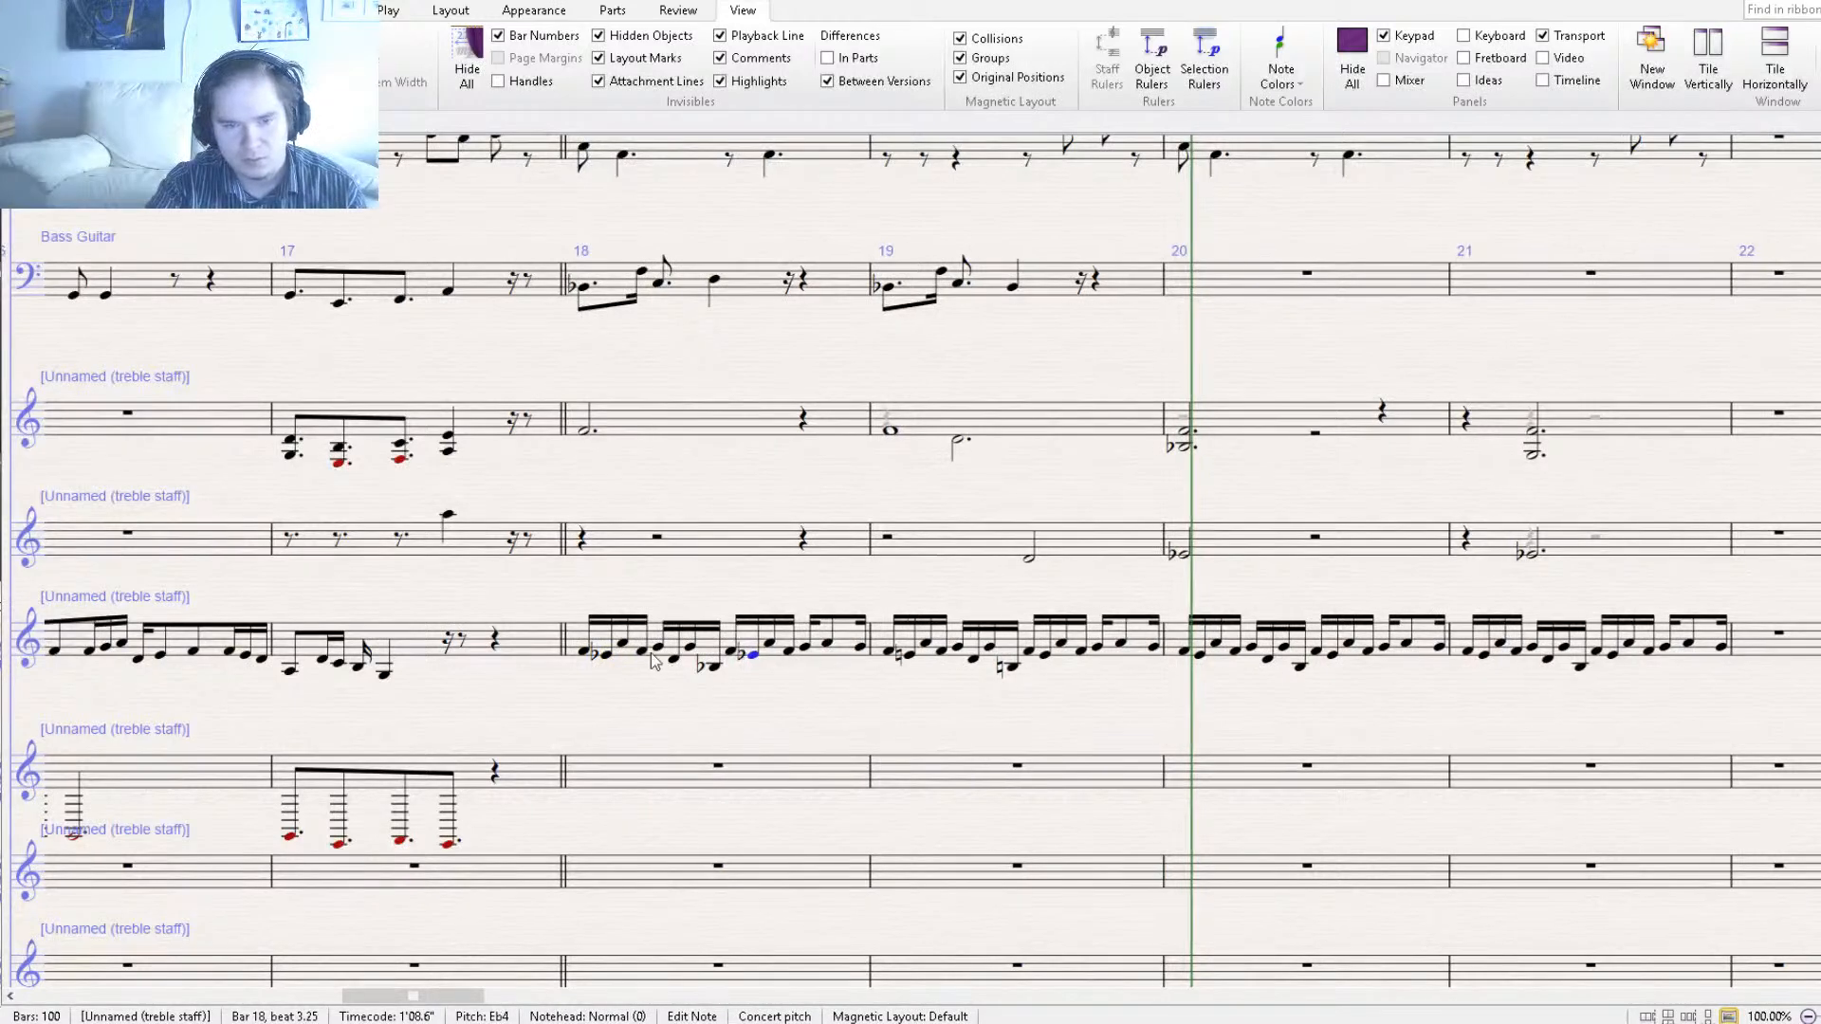
Try the bar 18 melody note on beat 1.25 at Bb4, and set it back to Eb4.
{"action": "key", "text": "Up"}
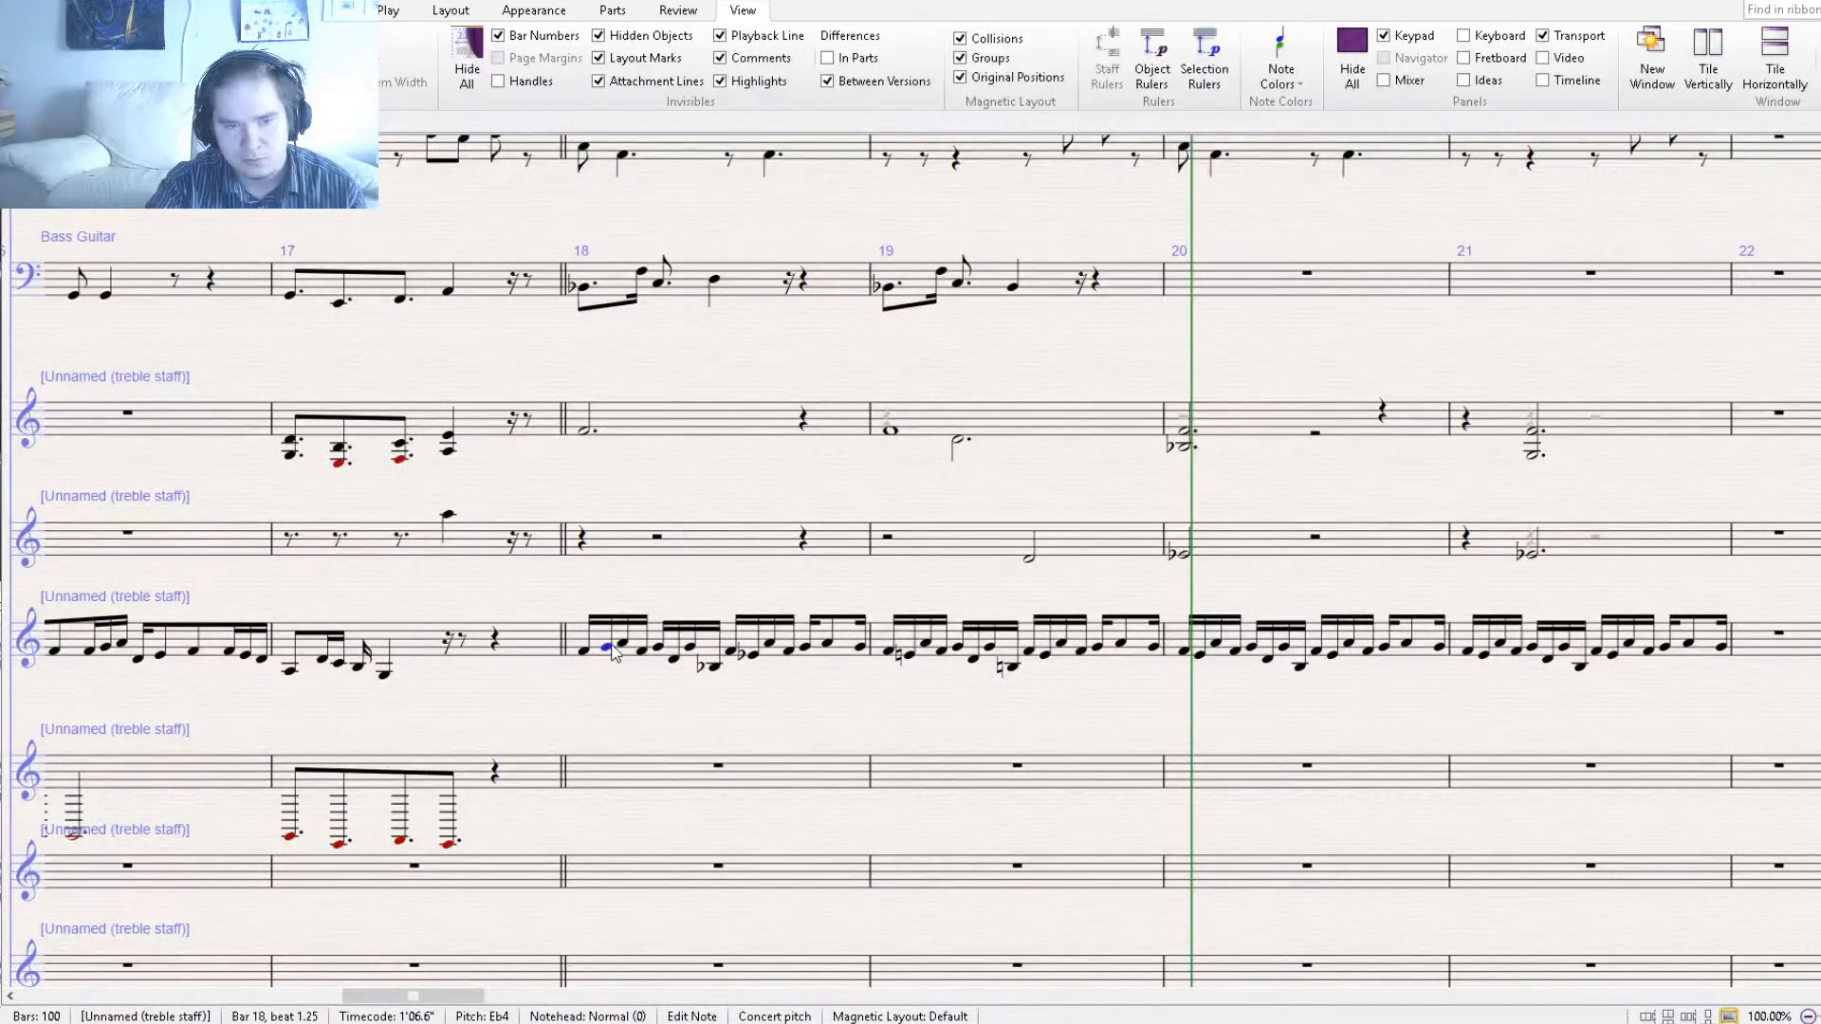
{"action": "key", "text": "Up"}
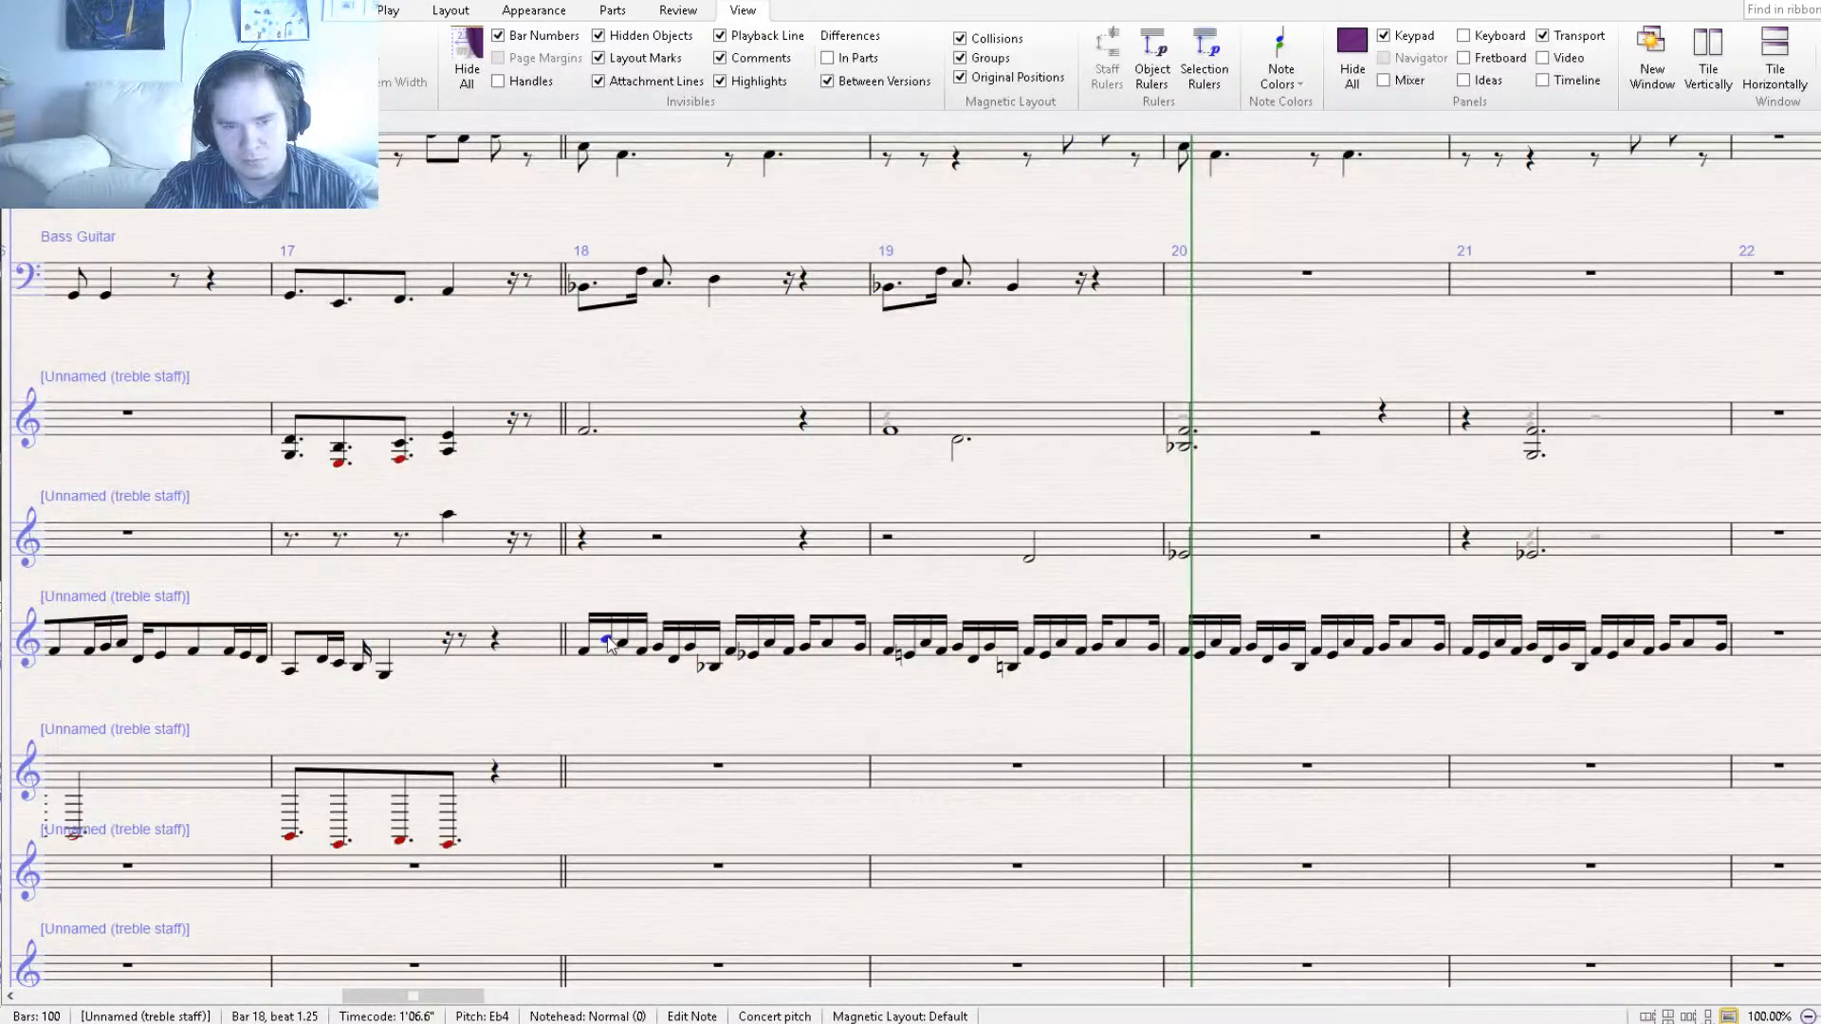
{"action": "key", "text": "Down"}
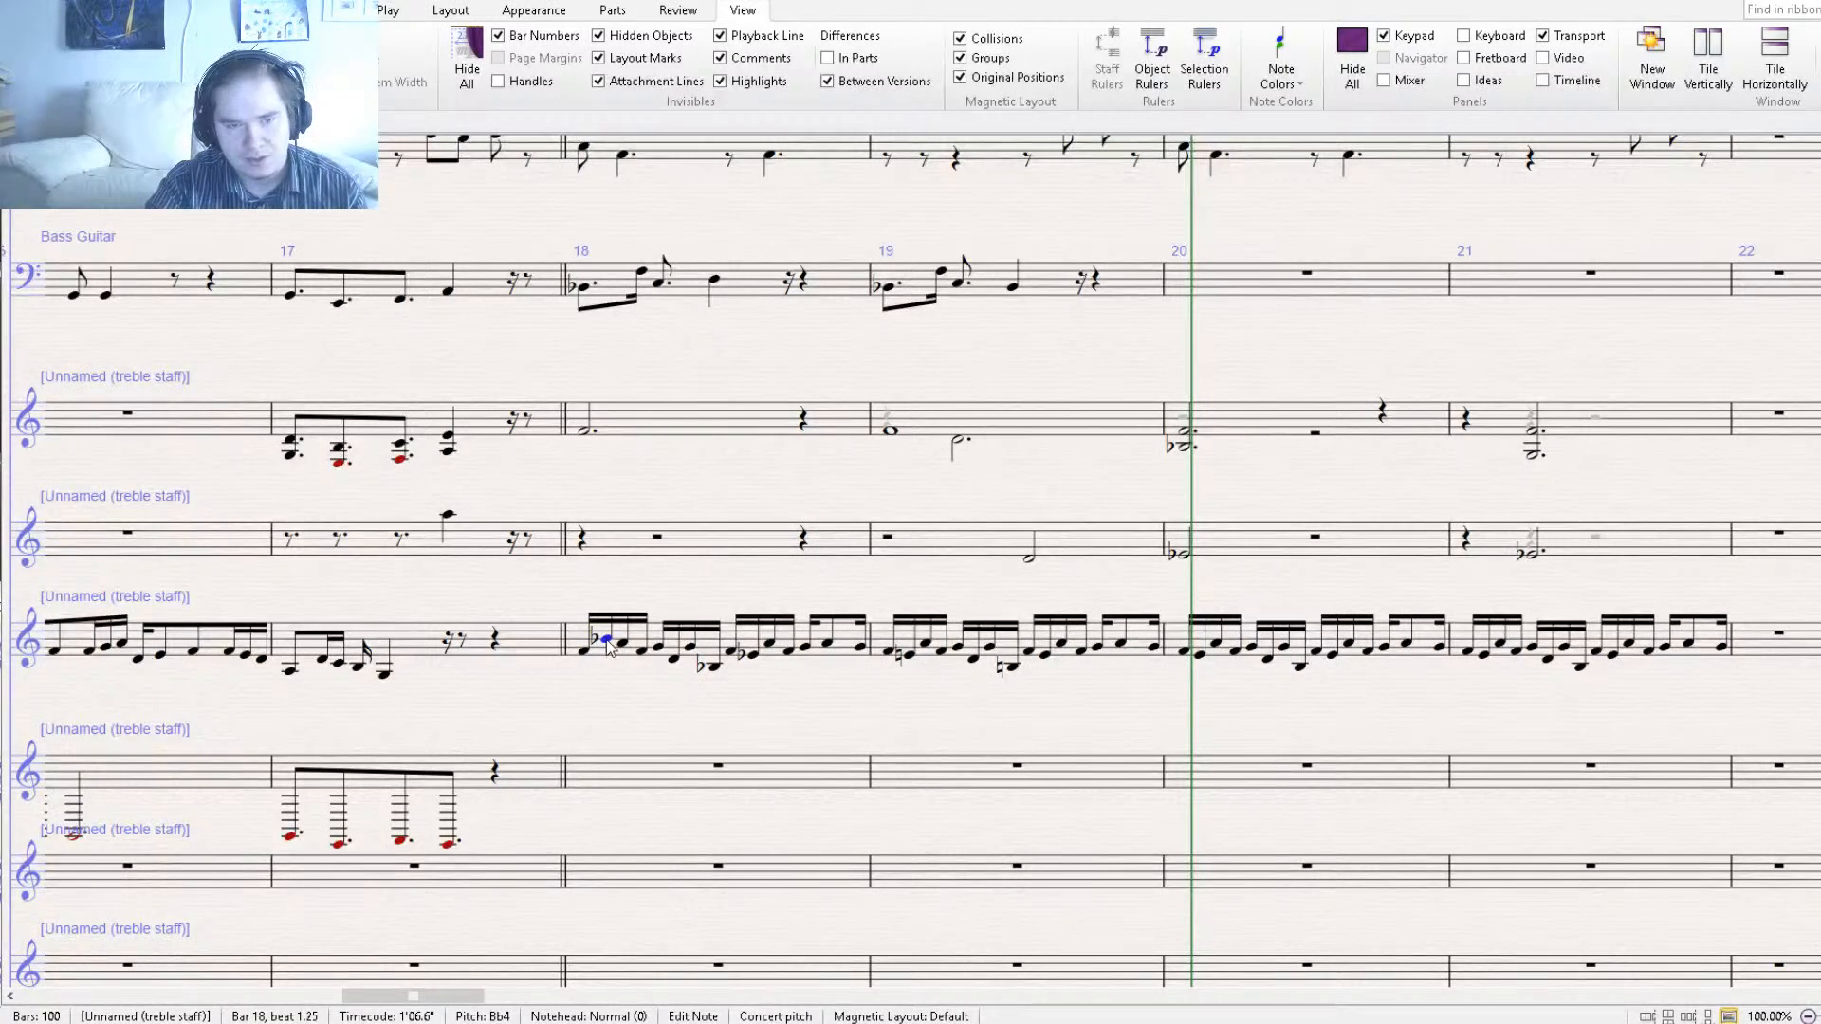
{"action": "left_click_drag", "start_coordinate": [608, 645], "coordinate": [612, 664]}
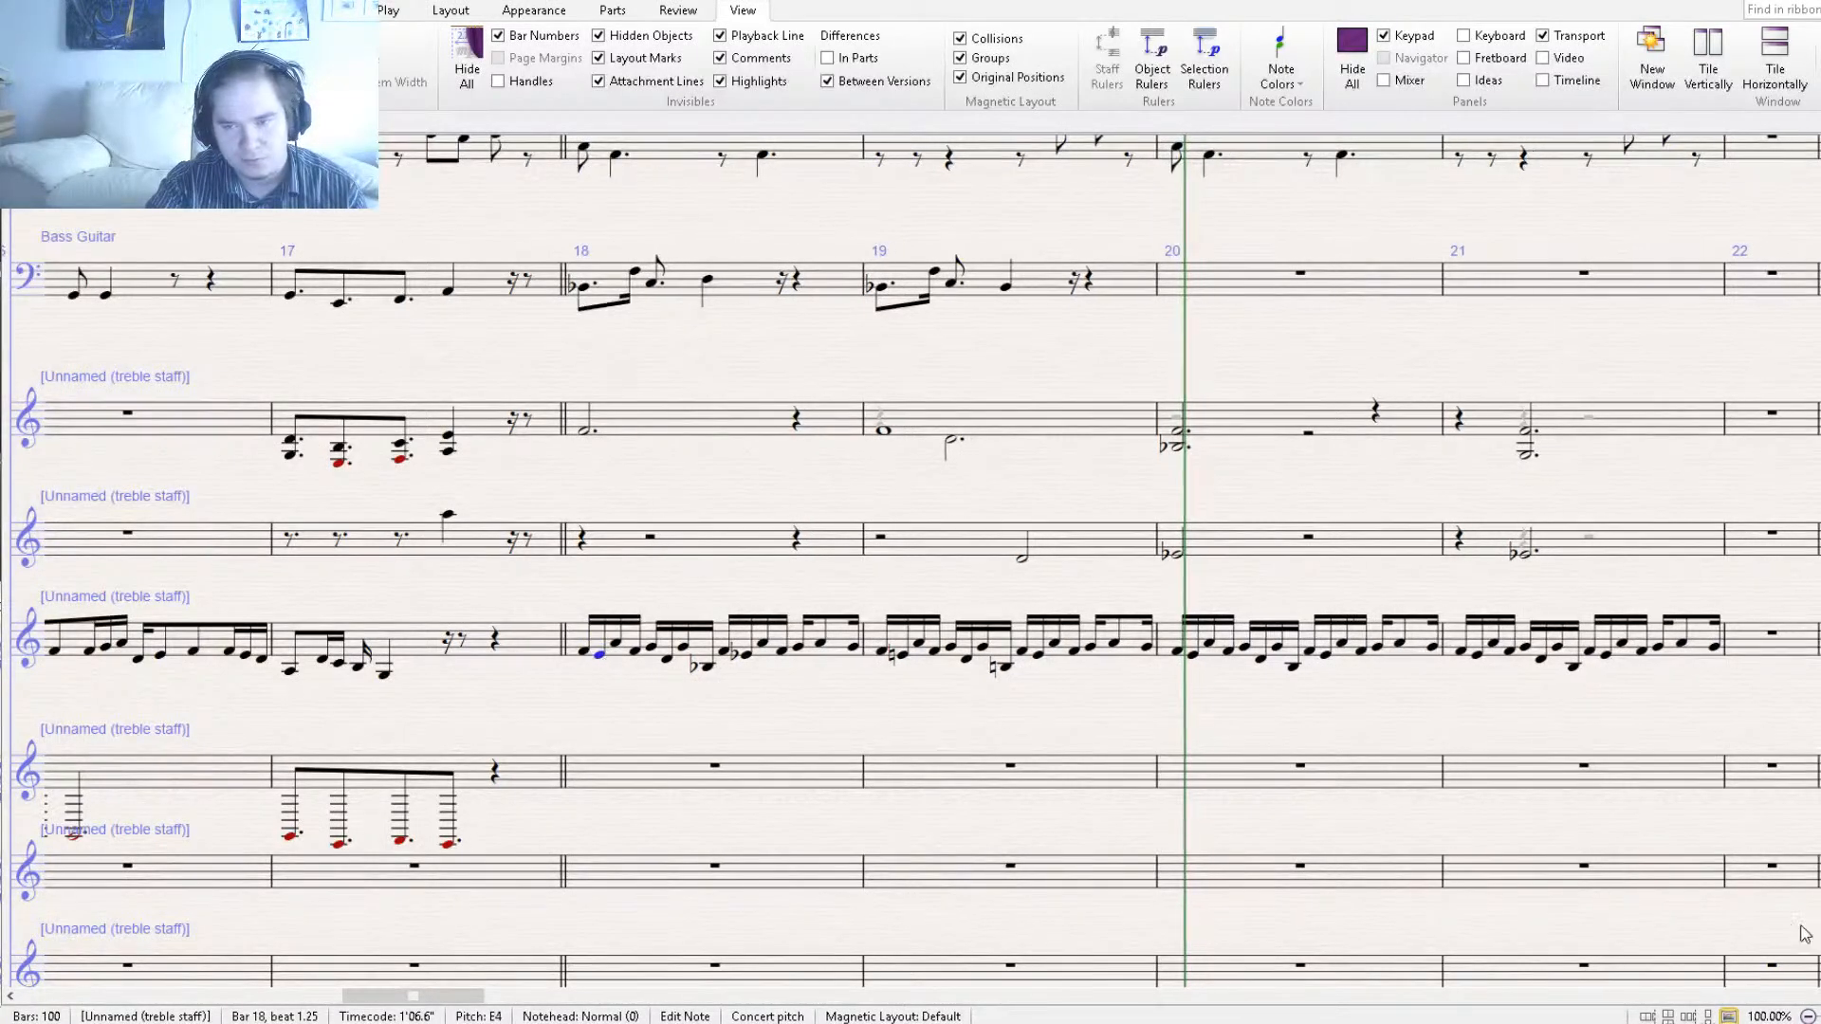
{"action": "key", "text": "minus"}
Copy the sixteenth-note melody of bar 18 over bars 19, 20 and 21 on the same staff.
{"action": "left_click", "coordinate": [727, 645]}
{"action": "left_click", "coordinate": [731, 642]}
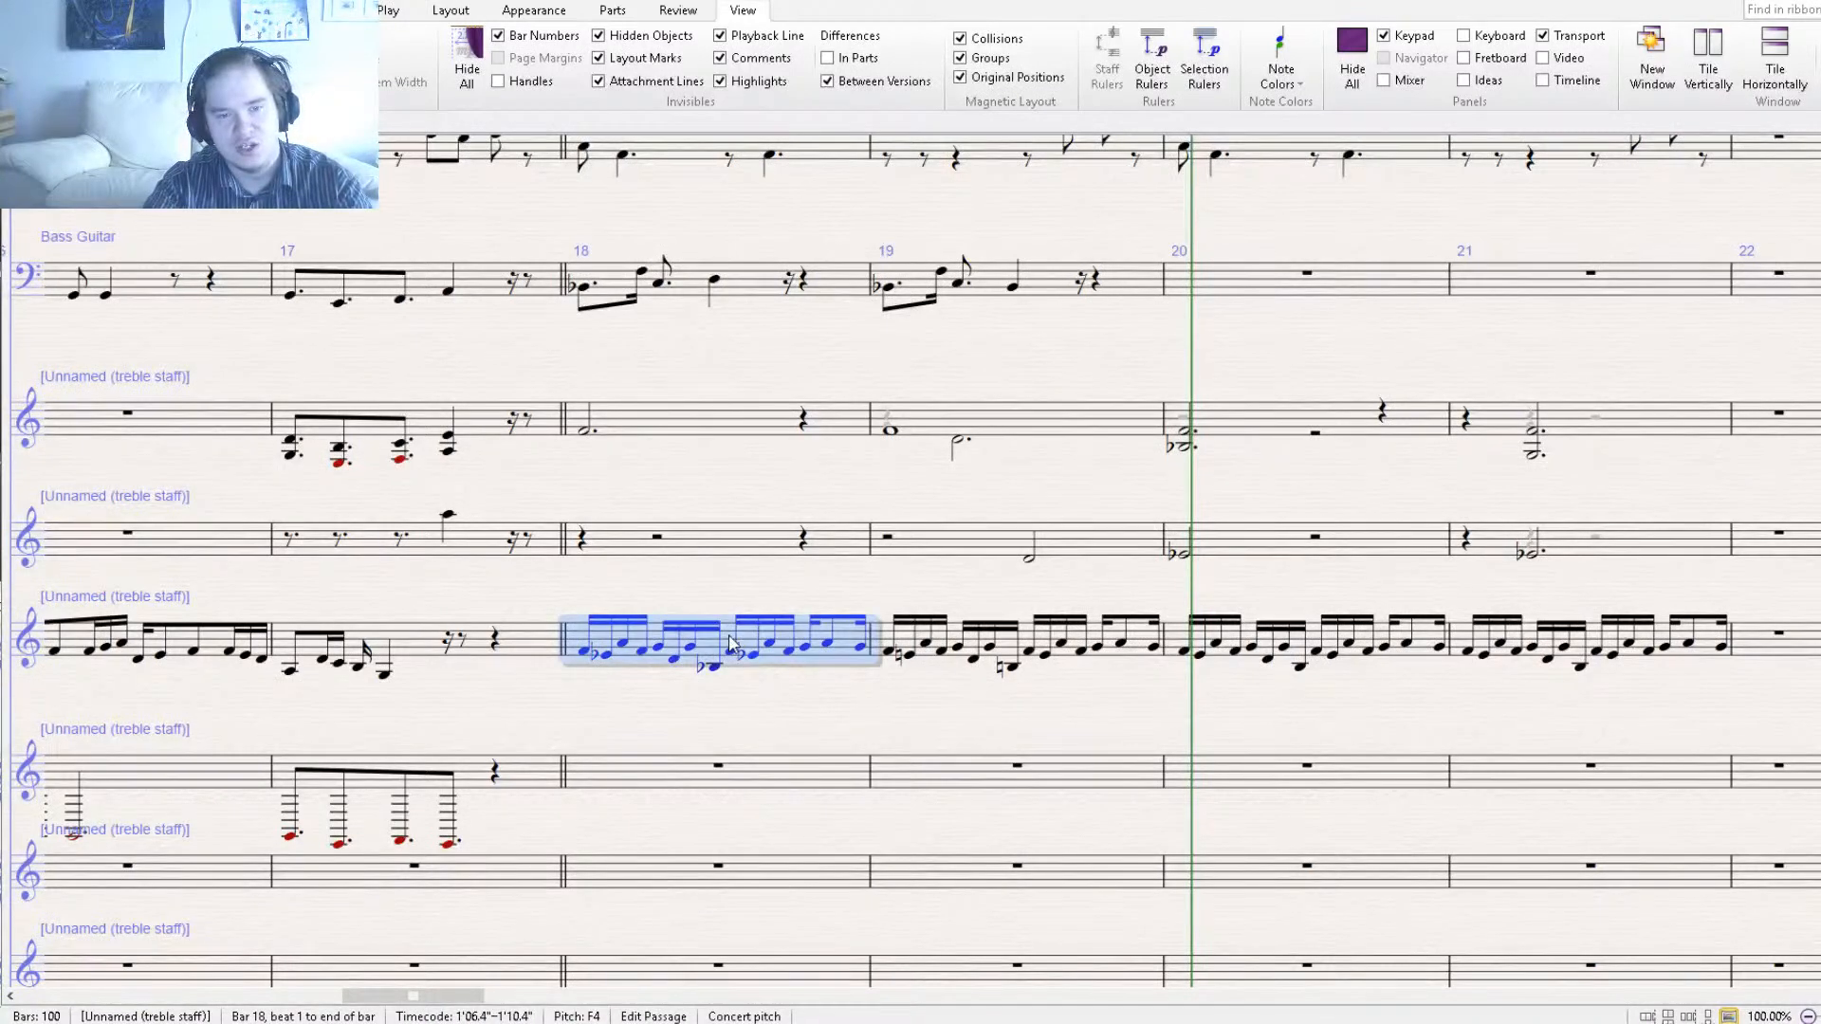
{"action": "left_click", "coordinate": [1005, 654]}
{"action": "left_click", "coordinate": [1259, 644]}
{"action": "key", "text": "ctrl+v"}
{"action": "left_click_drag", "start_coordinate": [1330, 696], "coordinate": [1024, 713]}
{"action": "left_click", "coordinate": [1302, 665]}
{"action": "key", "text": "ctrl+v"}
{"action": "left_click_drag", "start_coordinate": [669, 731], "coordinate": [897, 759]}
{"action": "left_click", "coordinate": [944, 807]}
{"action": "key", "text": "Escape"}
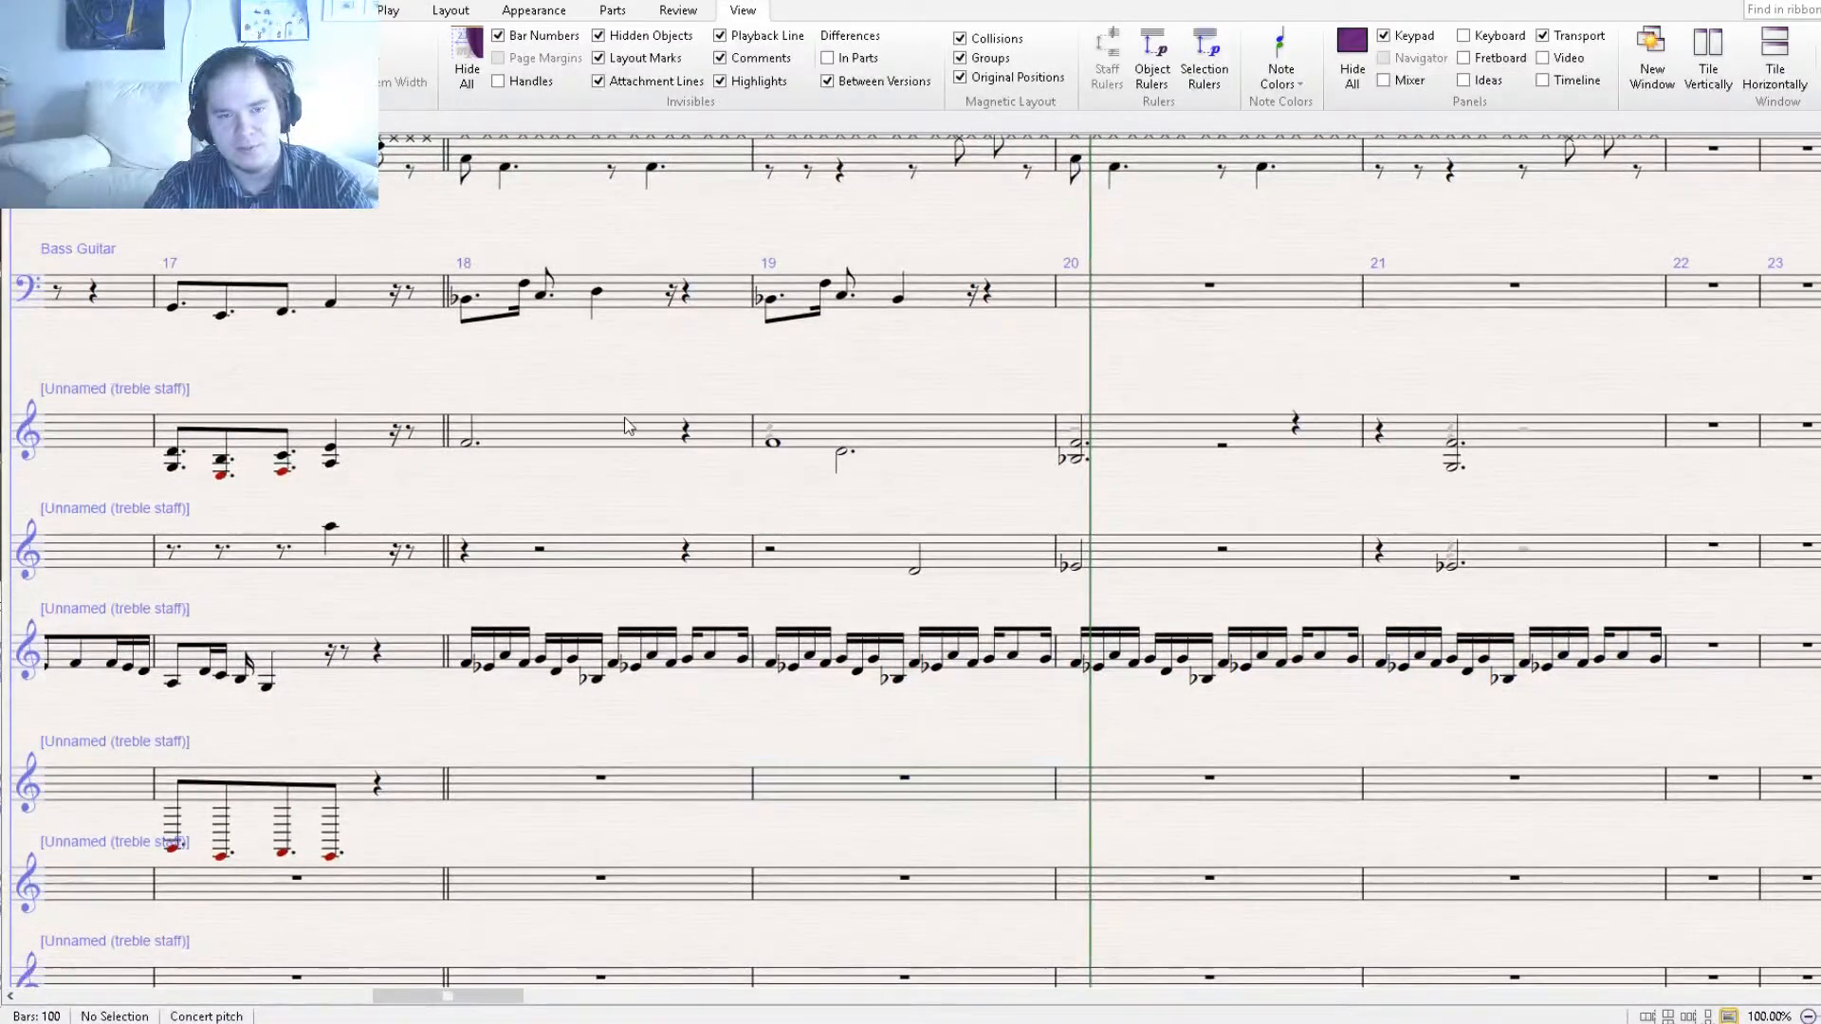
Copy the chords of bars 18 to 21 from the staff below Bass Guitar to the staff below the melody, one octave lower.
{"action": "left_click", "coordinate": [627, 425]}
{"action": "left_click", "coordinate": [1513, 449], "text": "shift"}
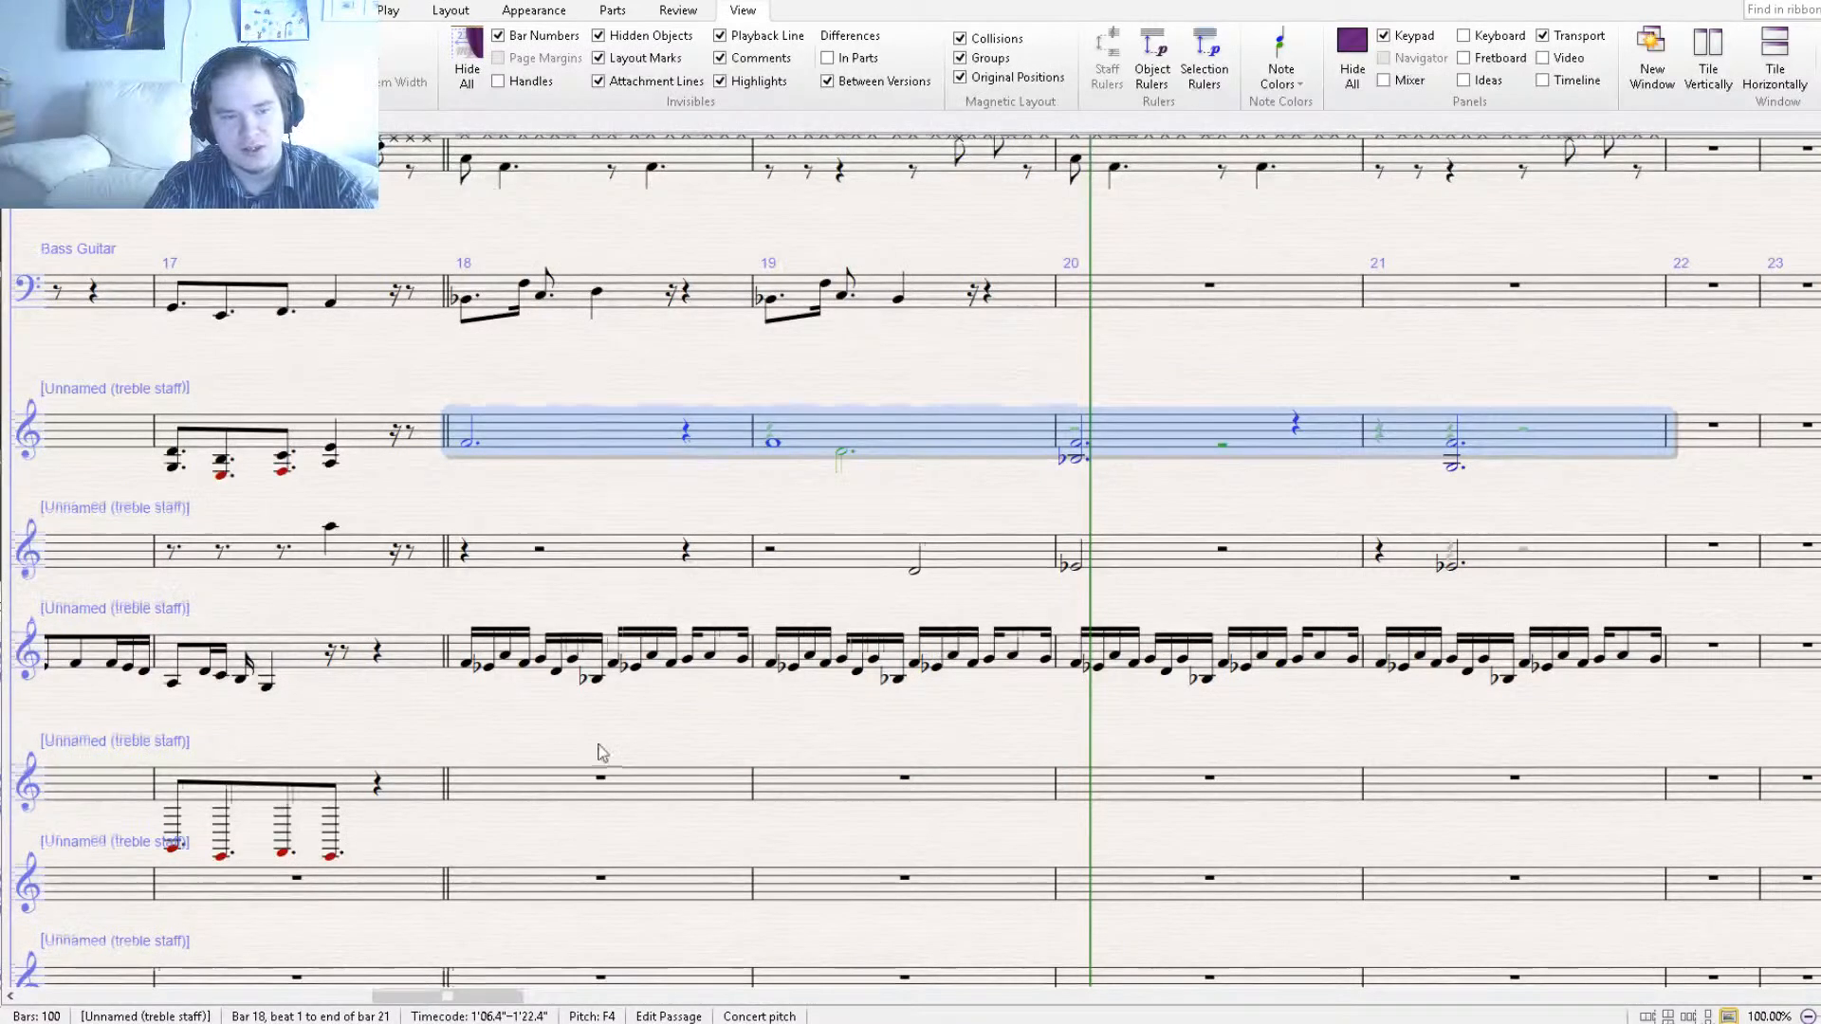
{"action": "left_click_drag", "start_coordinate": [598, 756], "coordinate": [623, 659]}
{"action": "left_click", "coordinate": [572, 709], "text": "alt"}
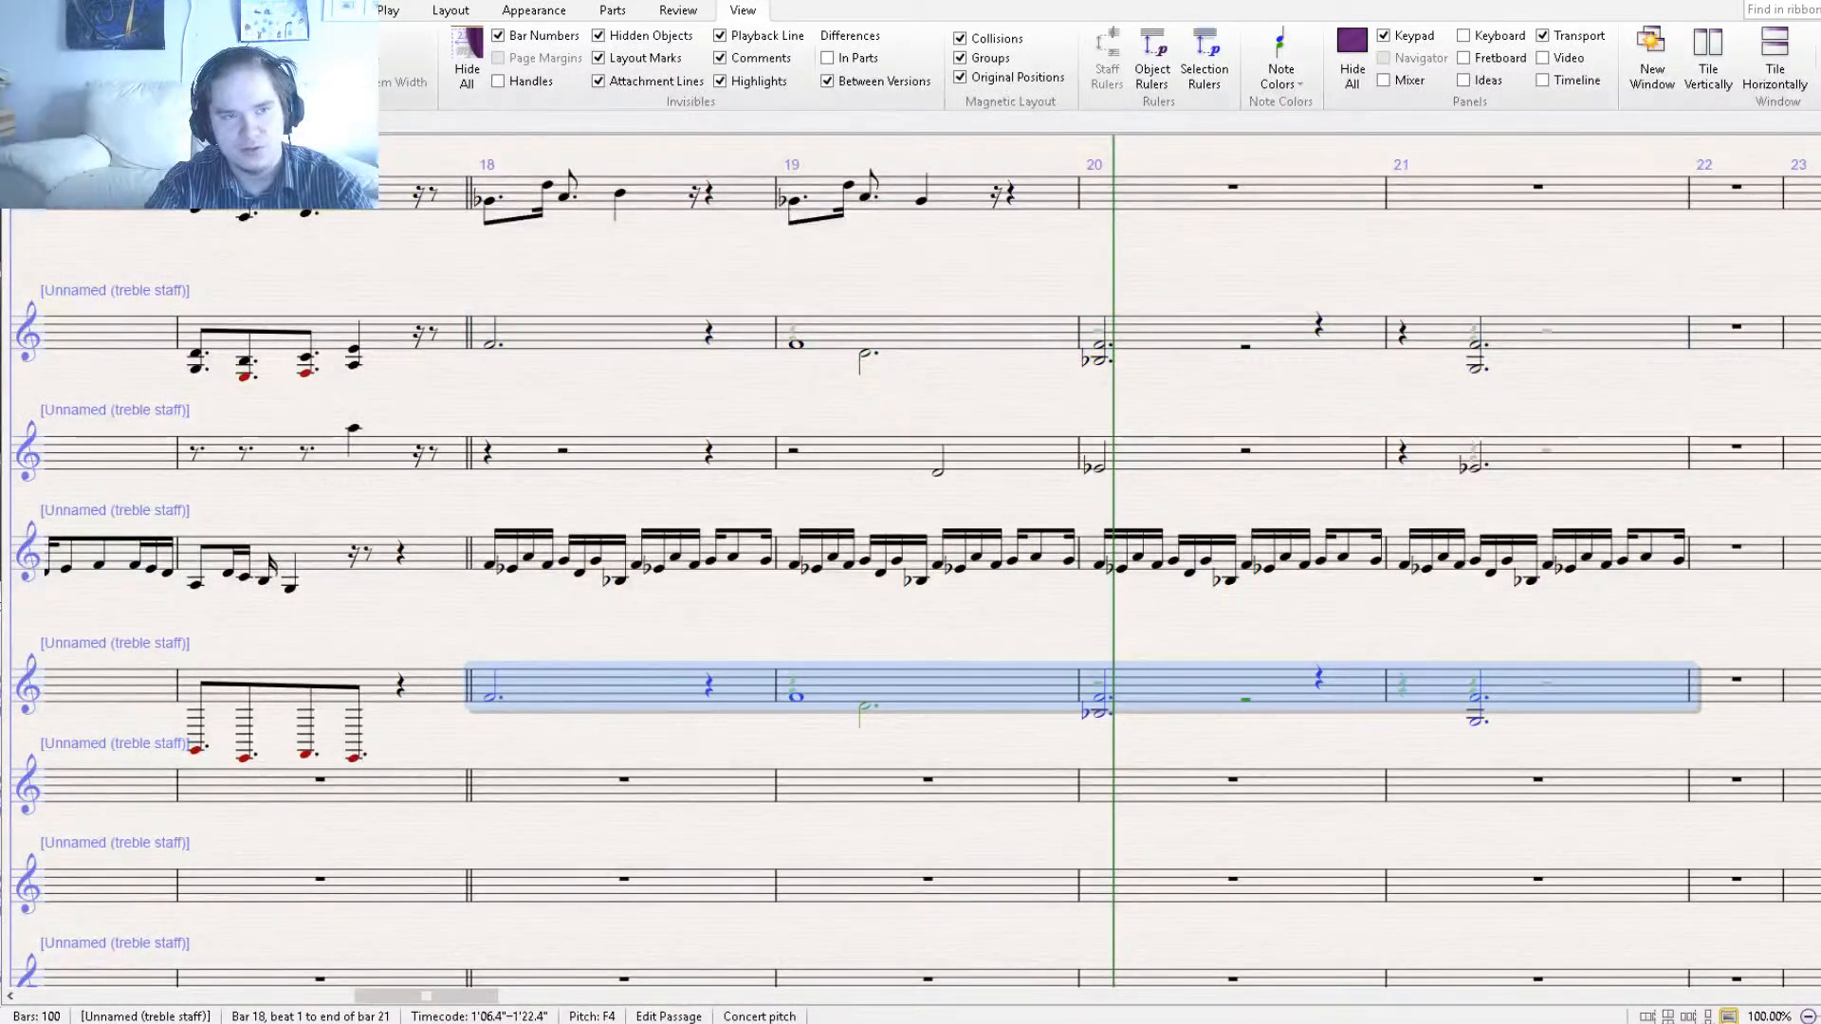
{"action": "left_click", "coordinate": [171, 10]}
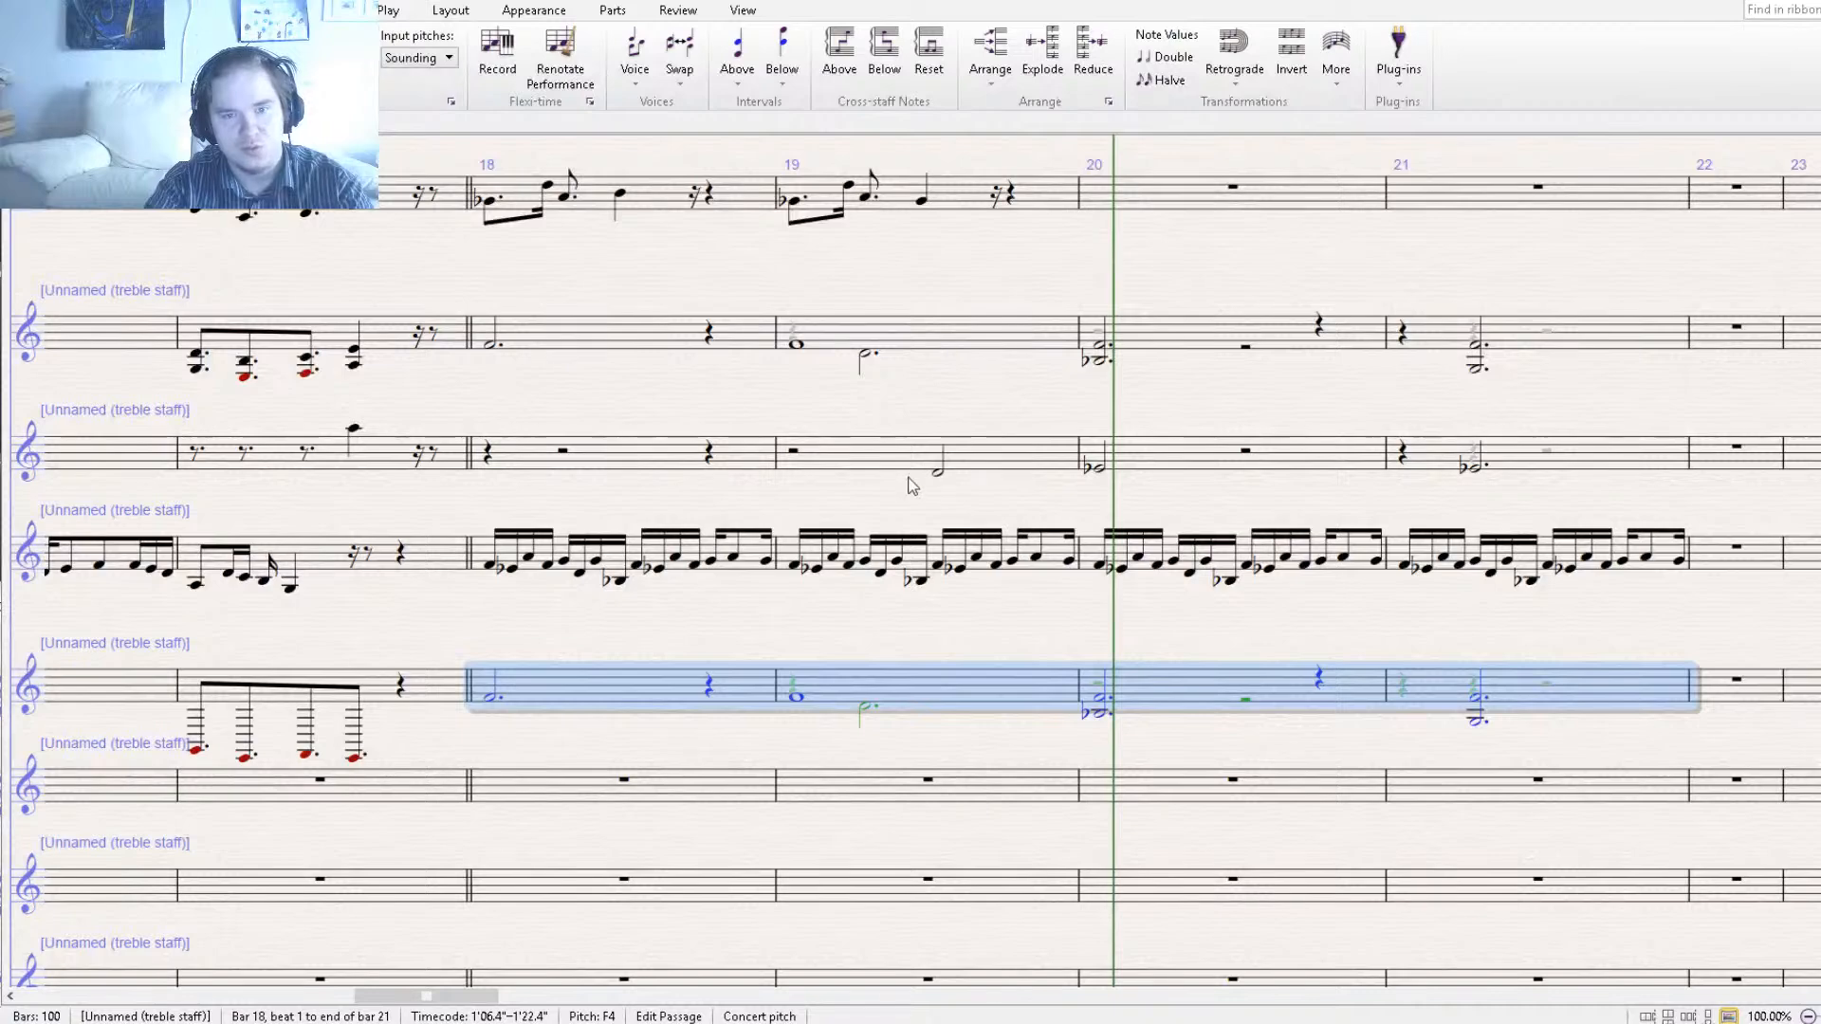
{"action": "key", "text": "ctrl+Down"}
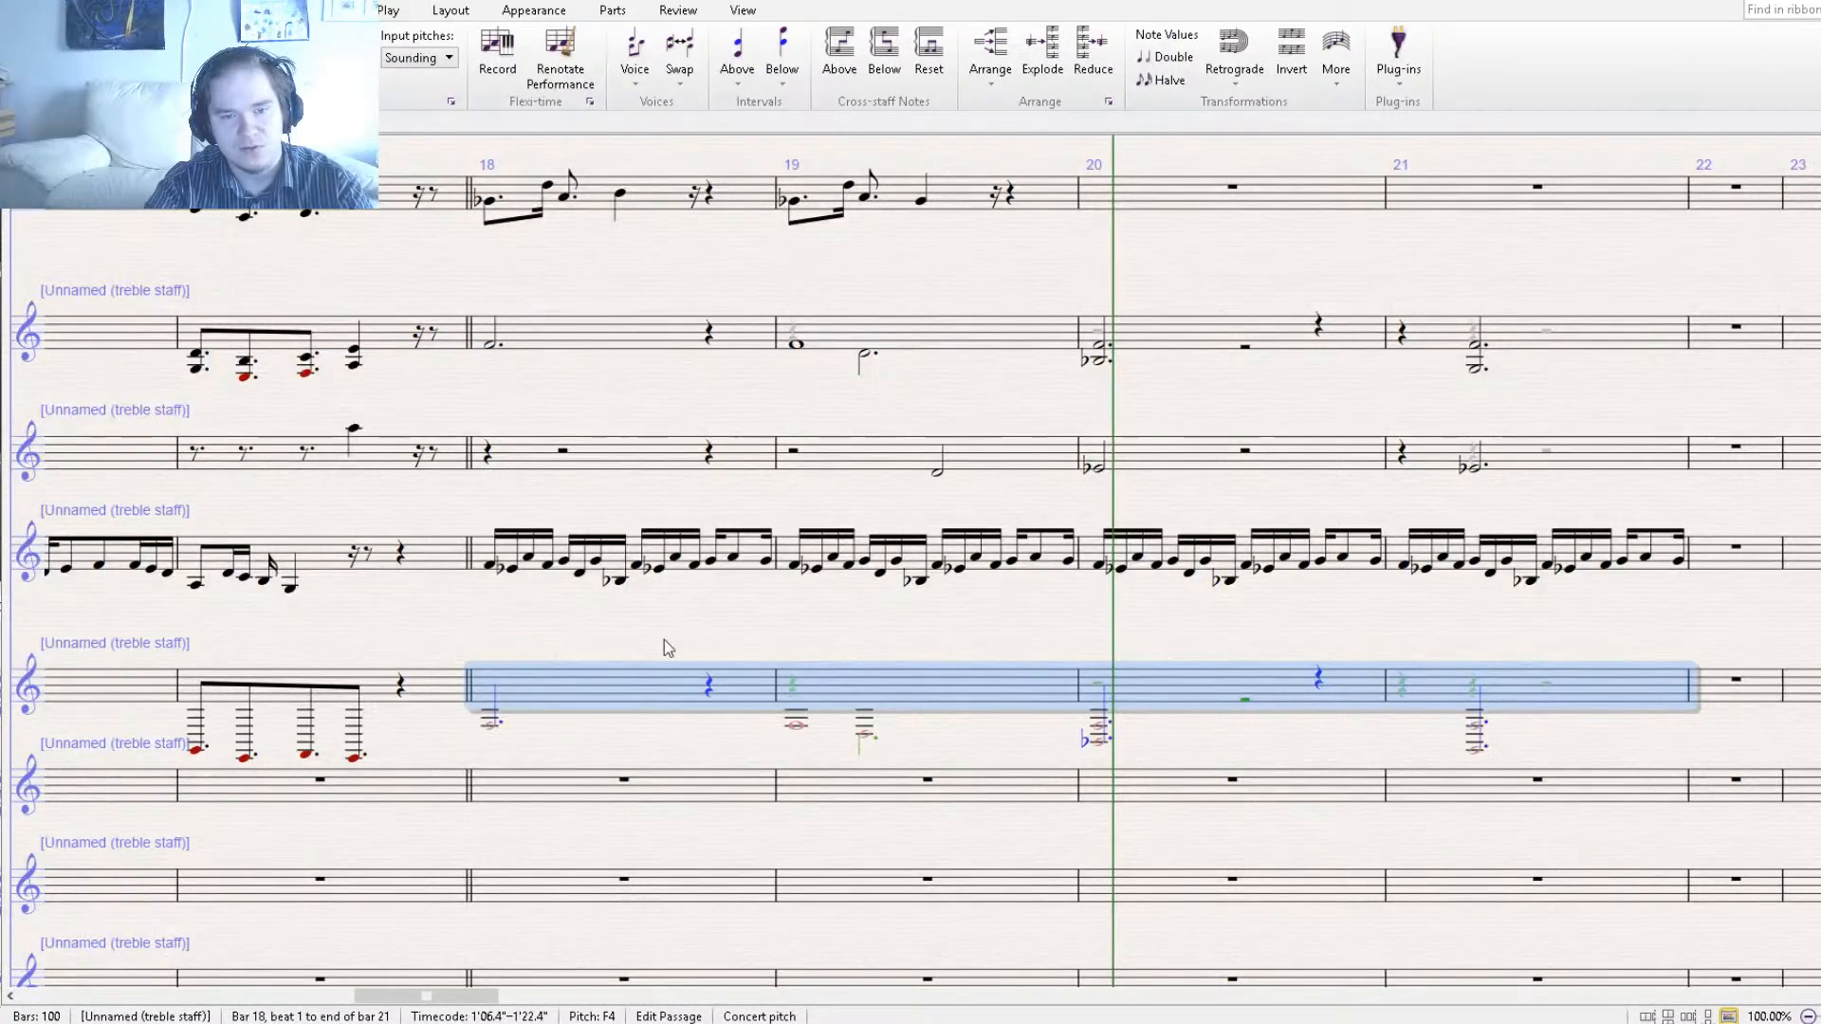
Play the score through bars 18 to 21 to hear the copied melody and lower chords together.
{"action": "left_click_drag", "start_coordinate": [668, 640], "coordinate": [745, 619]}
{"action": "key", "text": "Escape"}
{"action": "key", "text": "bracketleft"}
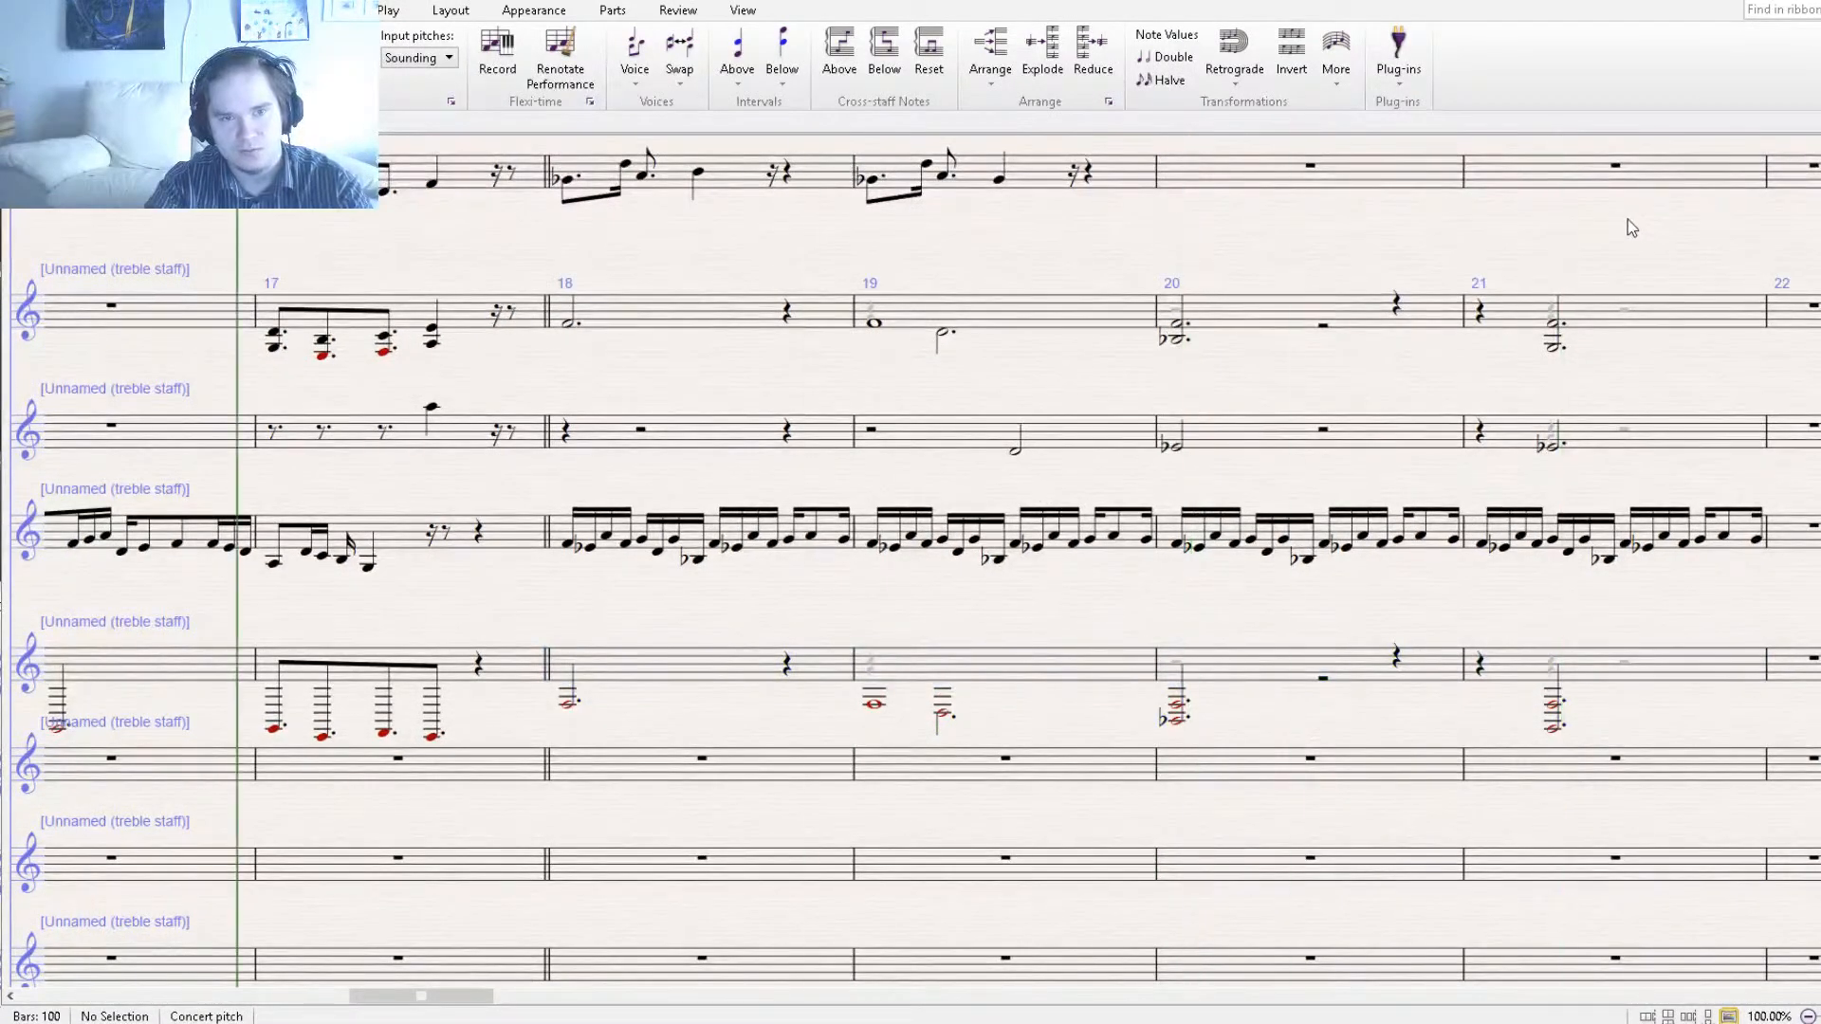
{"action": "key", "text": "space"}
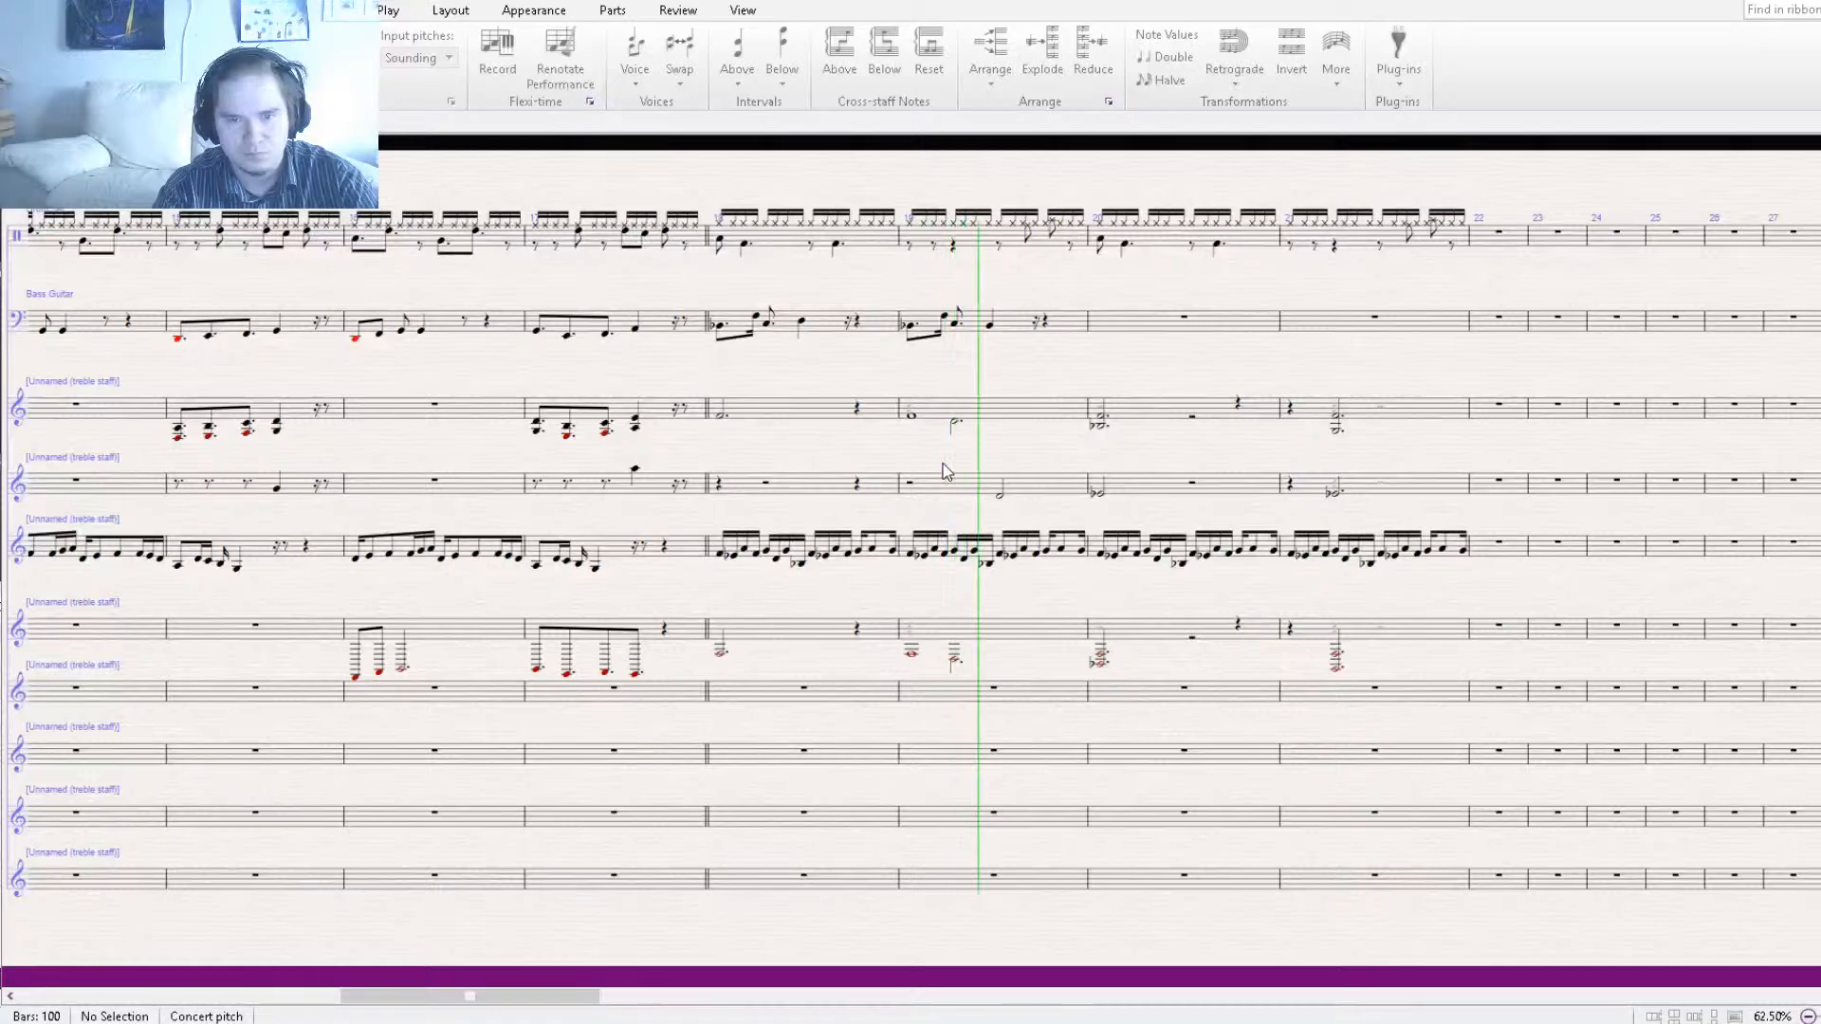
{"action": "left_click_drag", "start_coordinate": [1210, 504], "coordinate": [992, 521]}
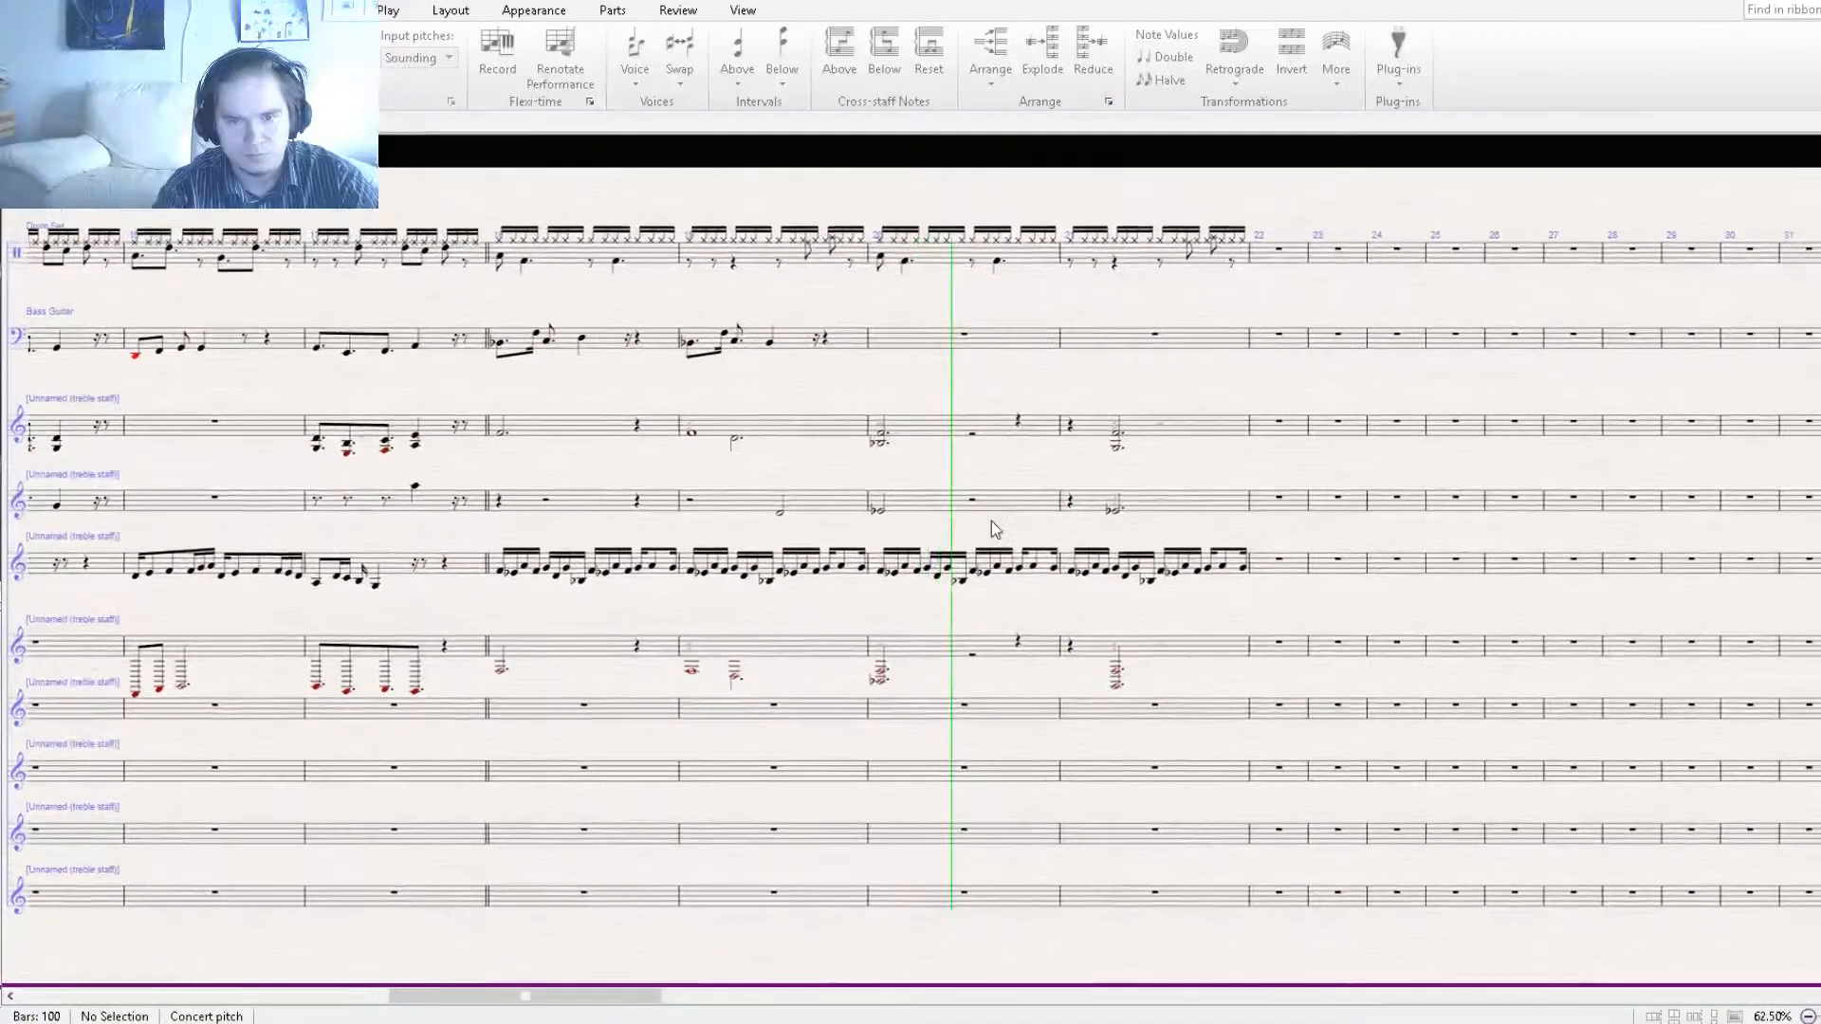
{"action": "left_click_drag", "start_coordinate": [1199, 519], "coordinate": [1056, 528]}
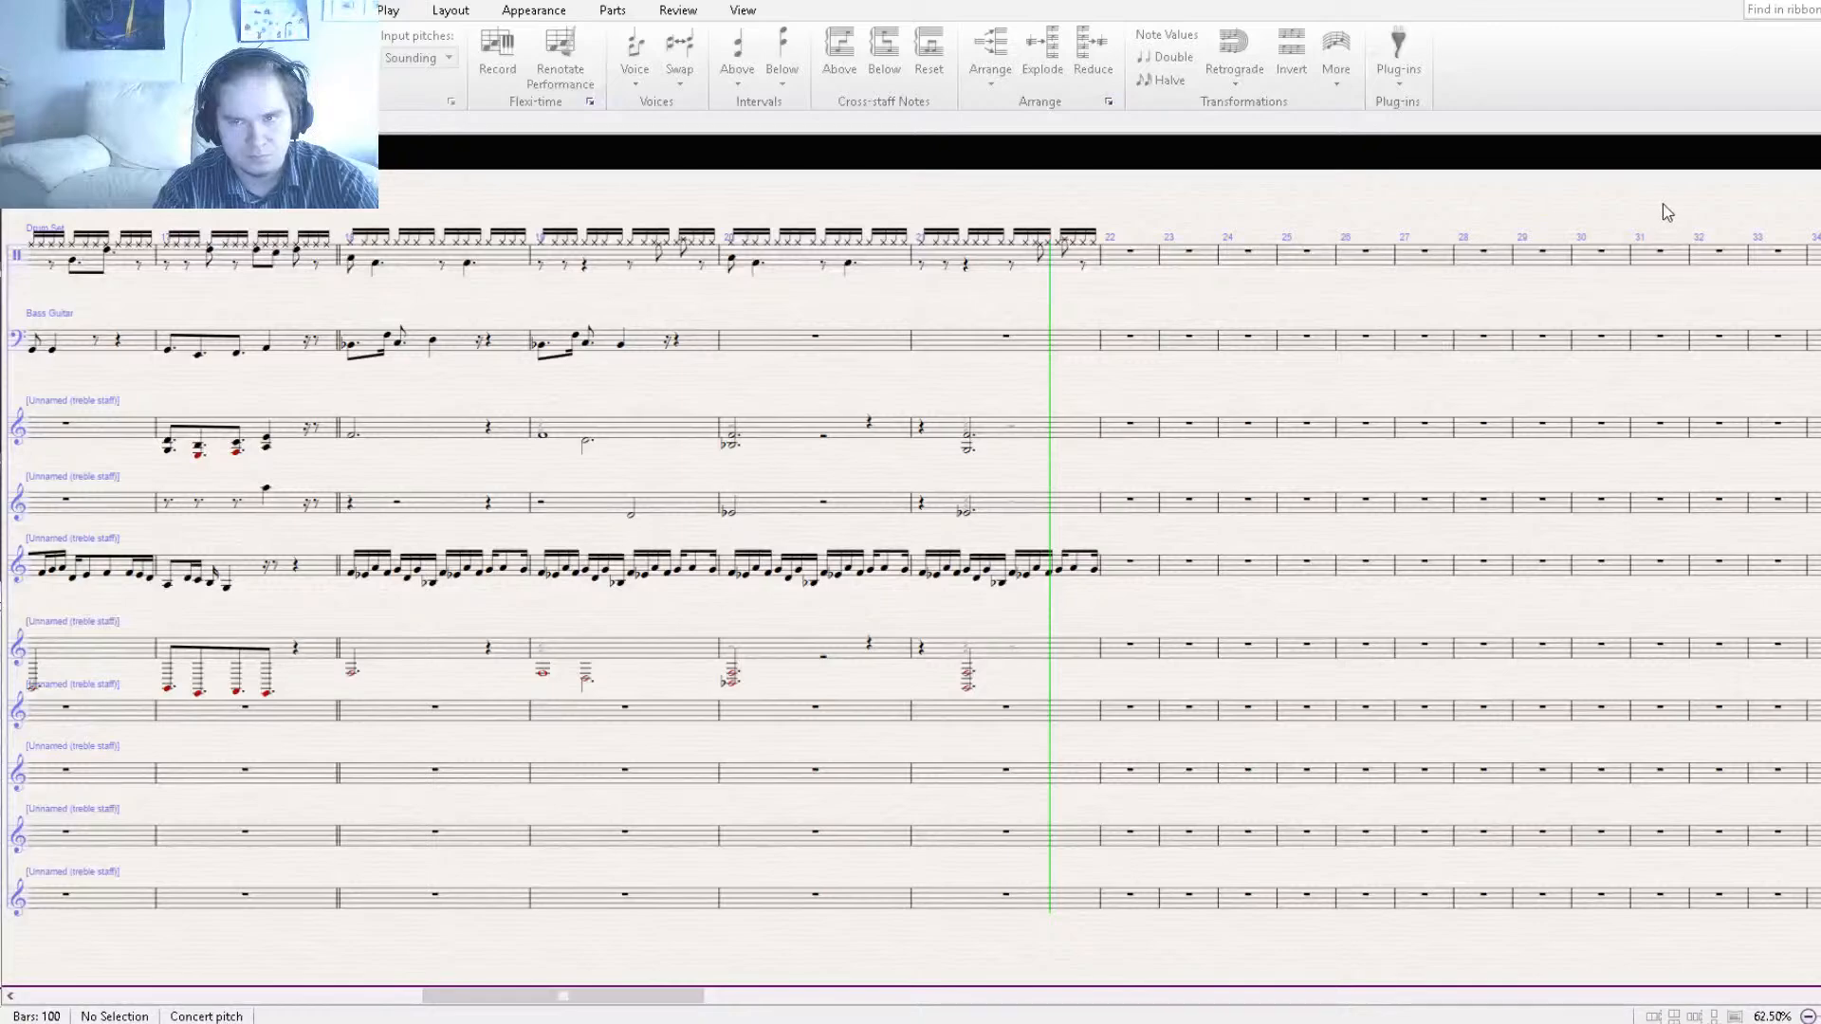
{"action": "key", "text": "space"}
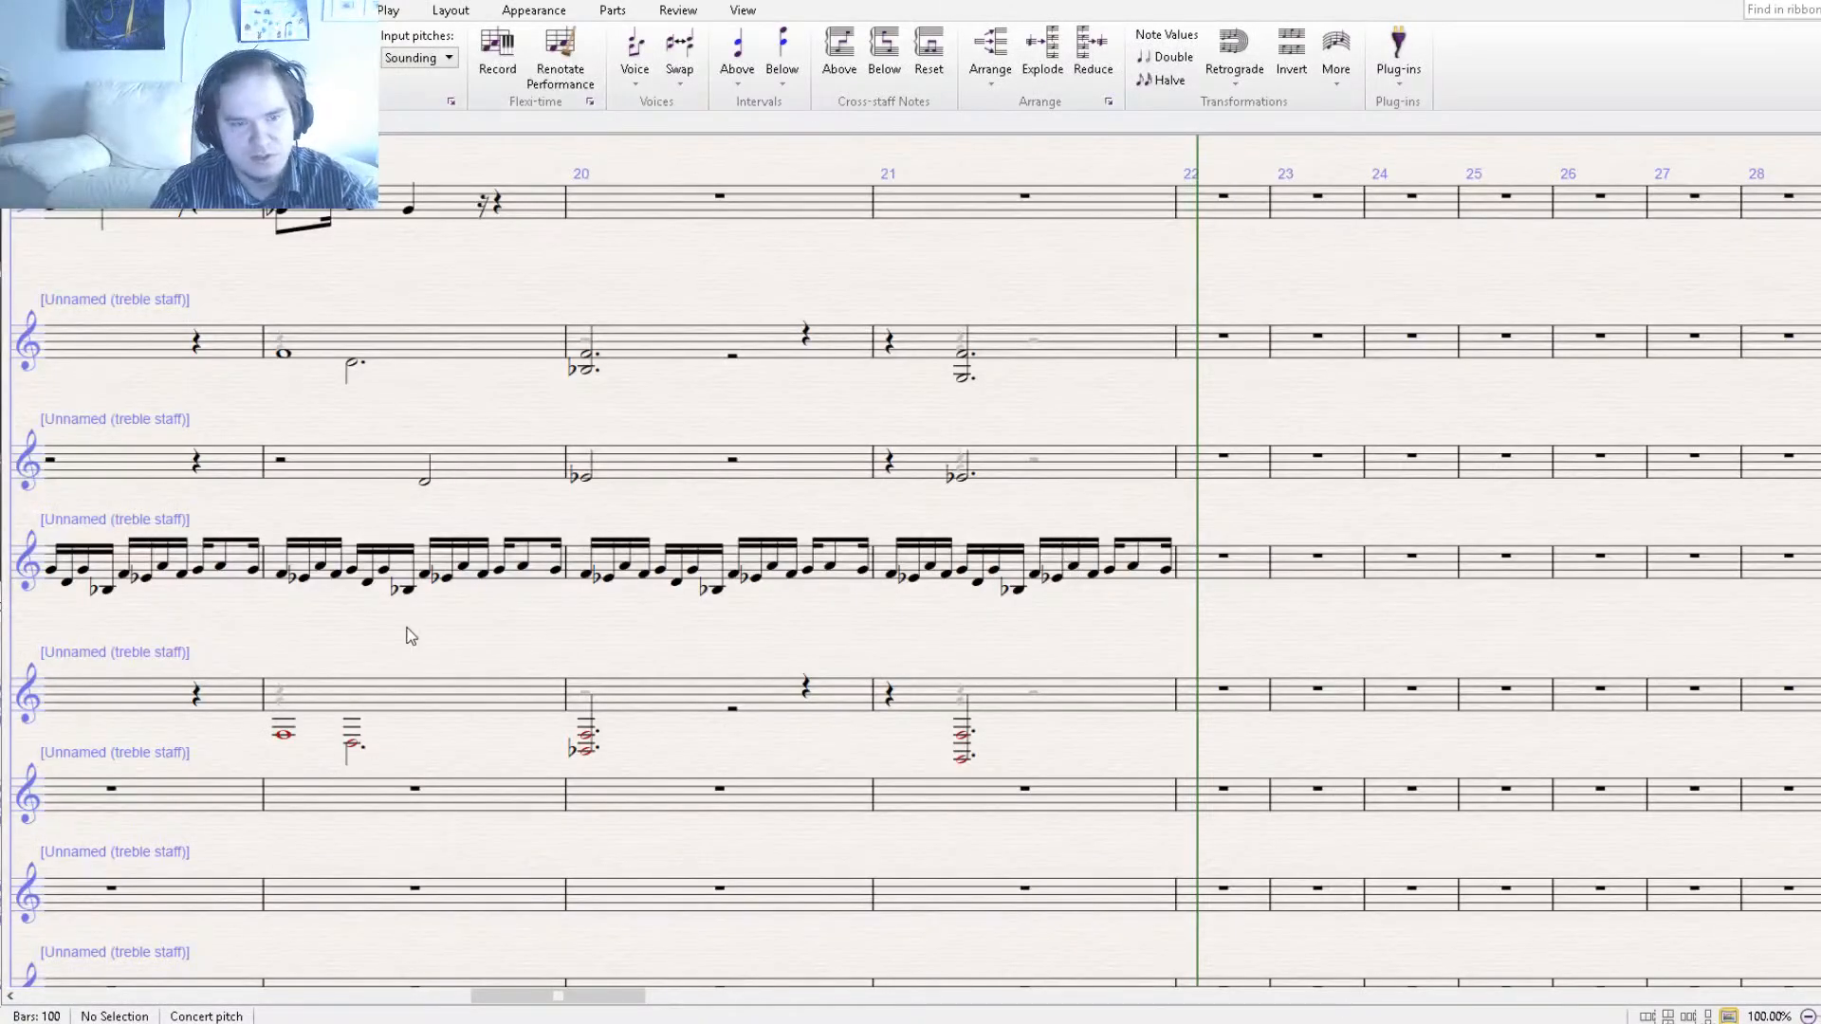
Raise the bar 18 melody's A on beat 1.5 to Bb4 and audition the notes that follow it.
{"action": "left_click_drag", "start_coordinate": [418, 633], "coordinate": [667, 607]}
{"action": "left_click", "coordinate": [268, 544]}
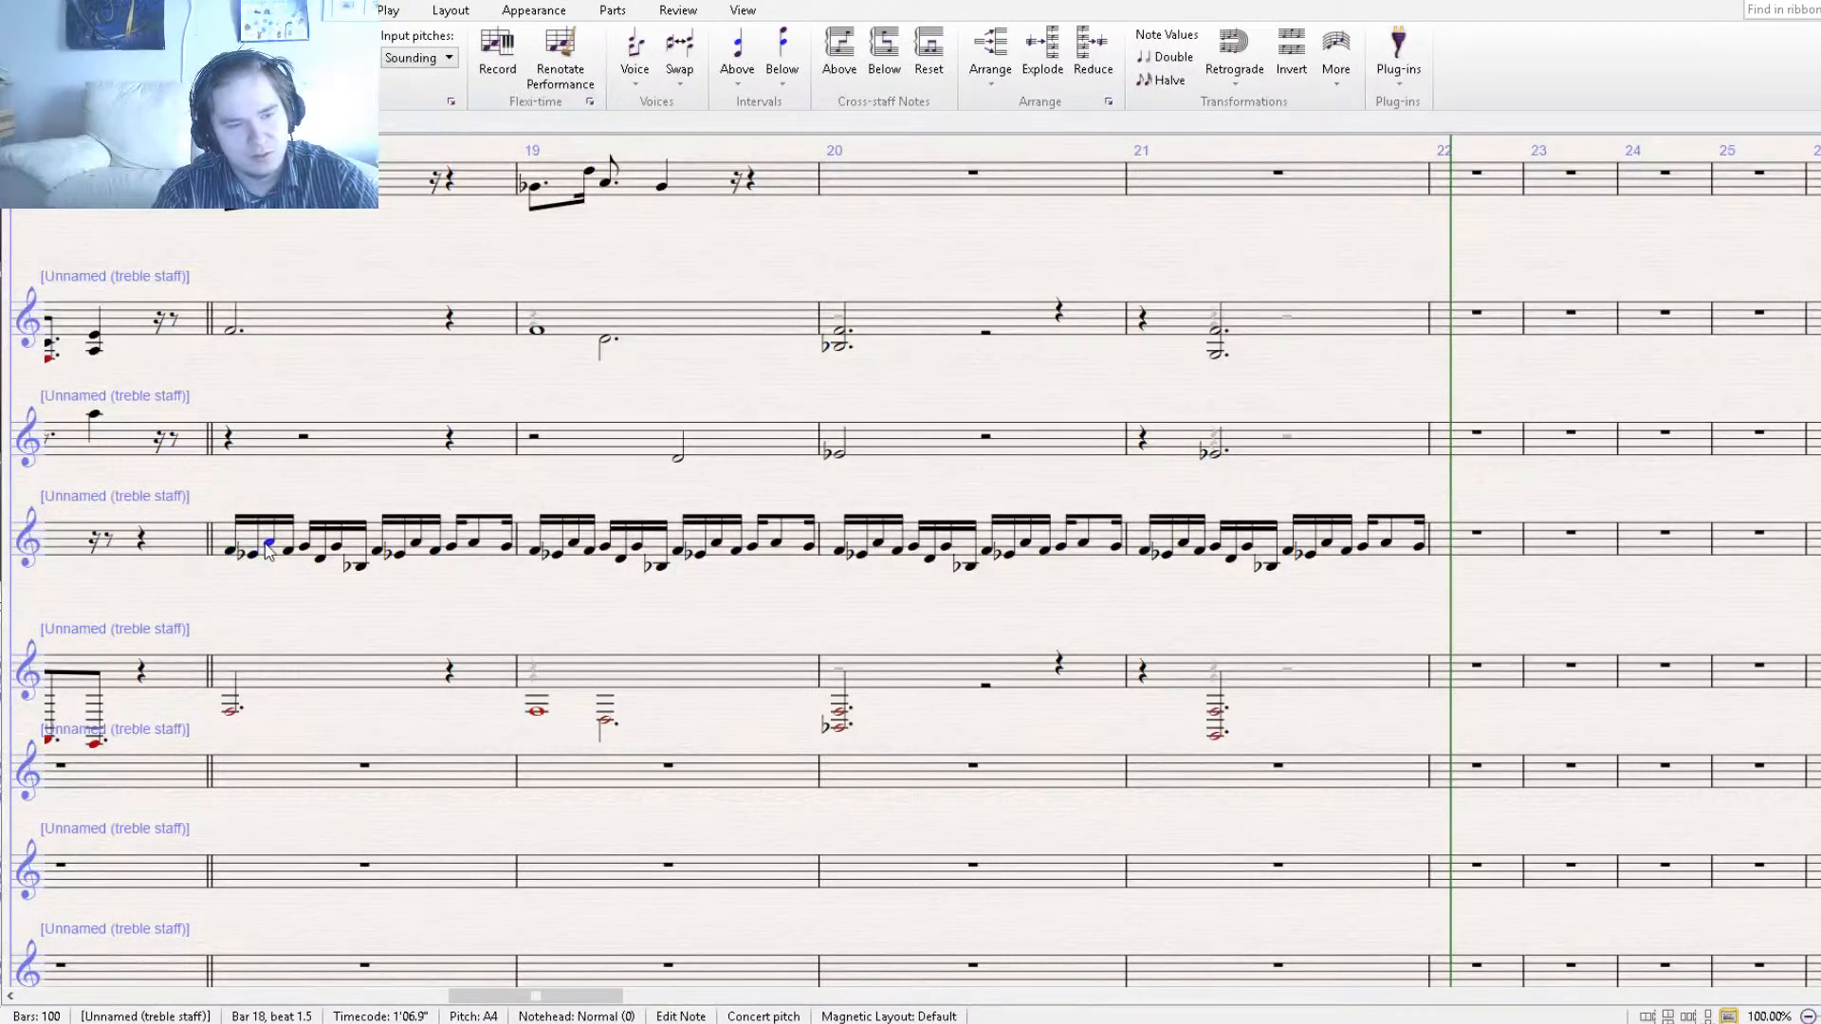
{"action": "key", "text": "Up"}
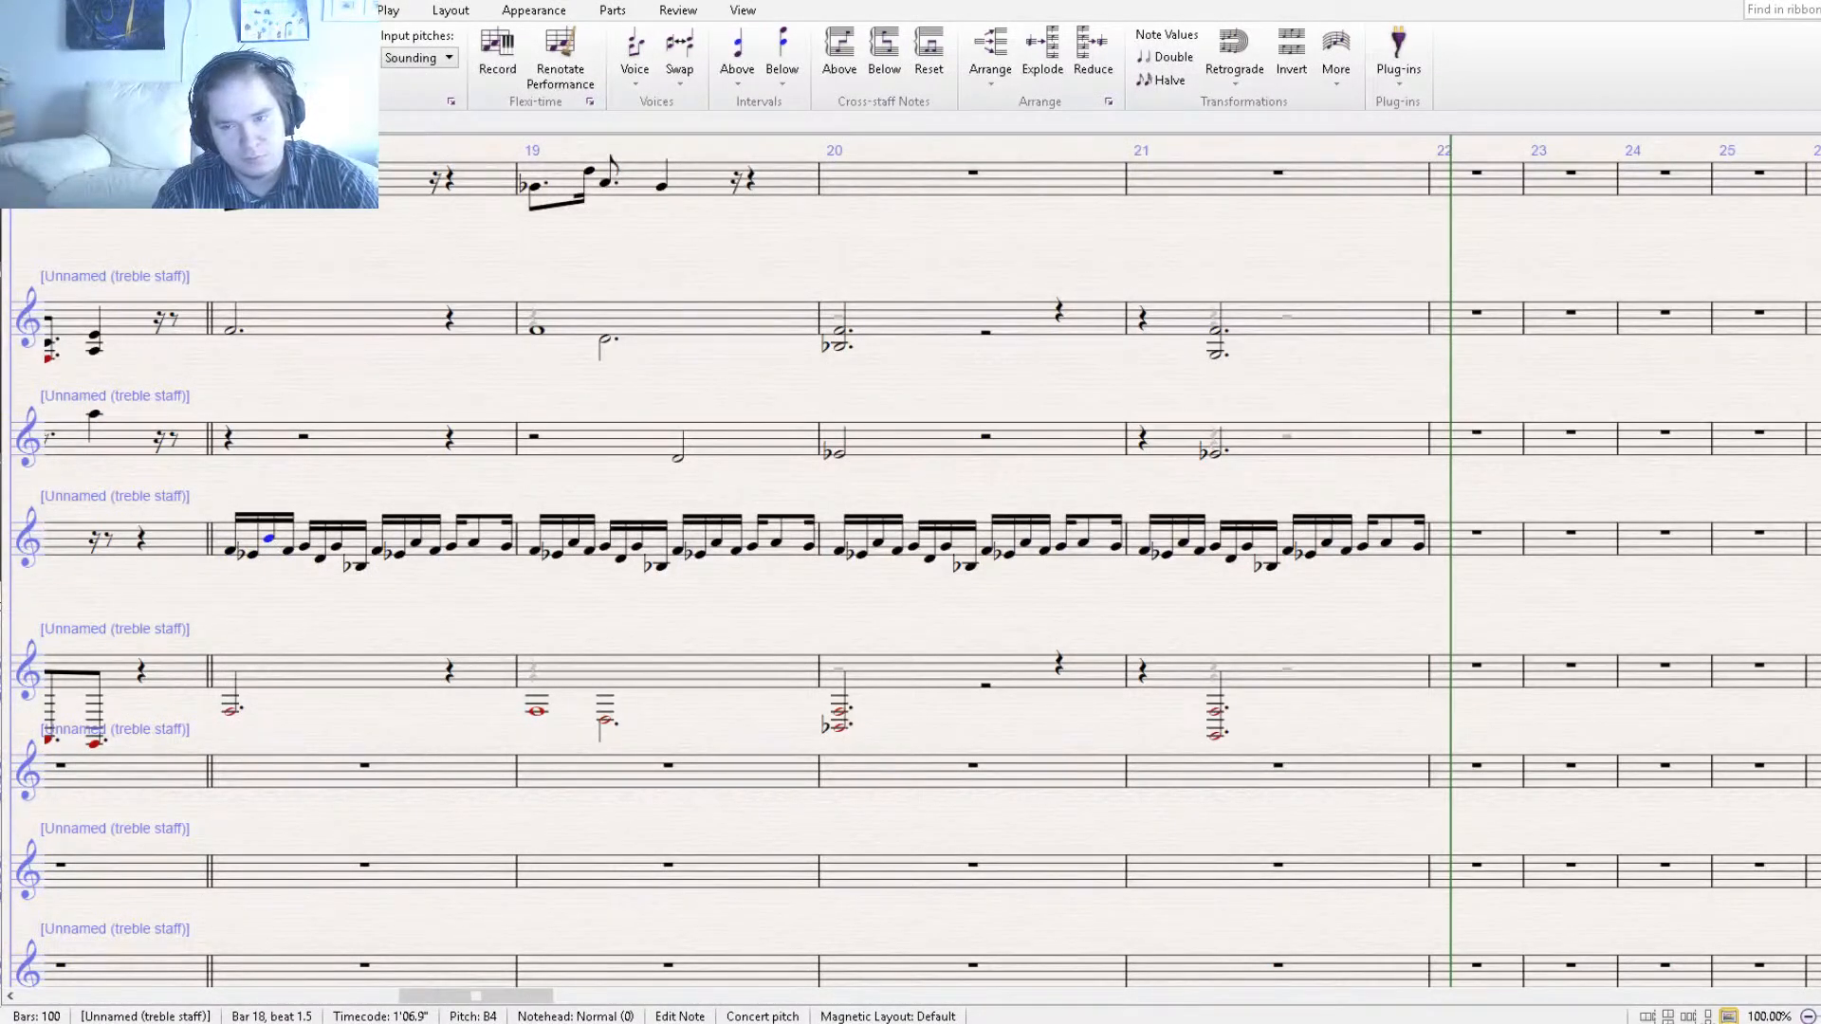
{"action": "key", "text": "KP_9"}
{"action": "left_click", "coordinate": [295, 552]}
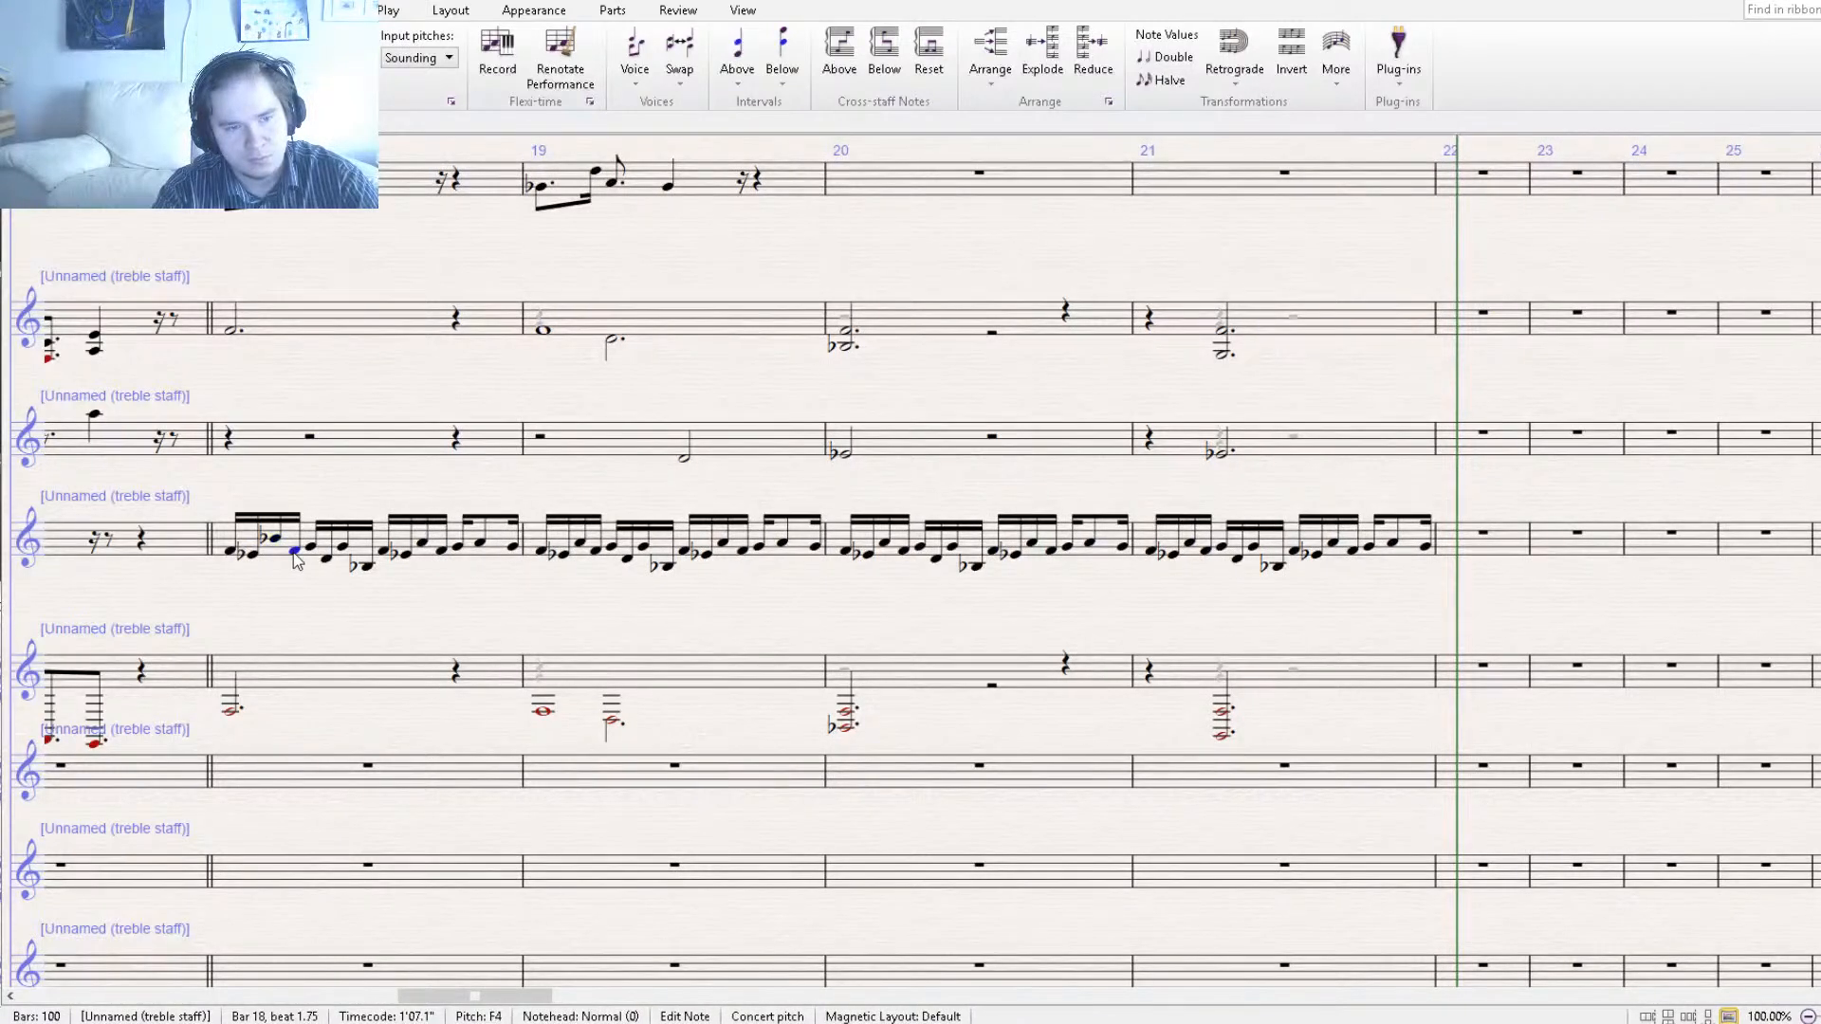
{"action": "left_click", "coordinate": [312, 550]}
{"action": "left_click", "coordinate": [331, 561]}
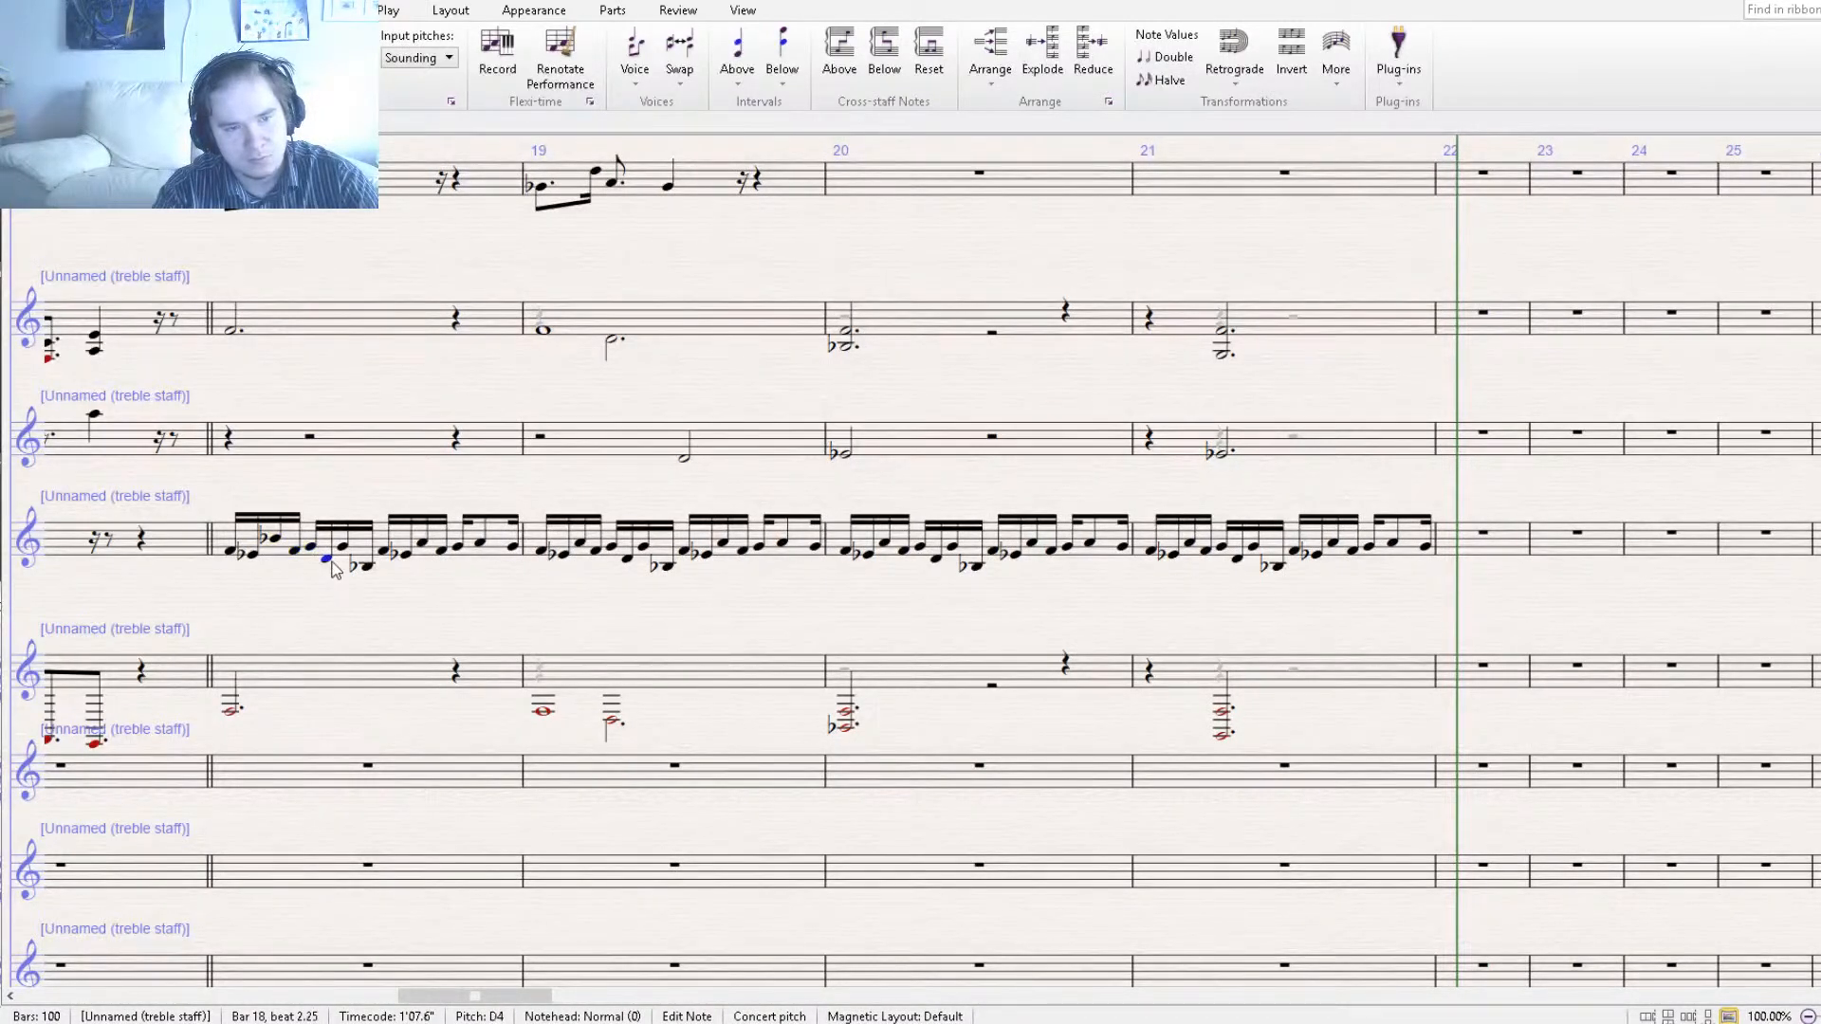
{"action": "left_click", "coordinate": [368, 567]}
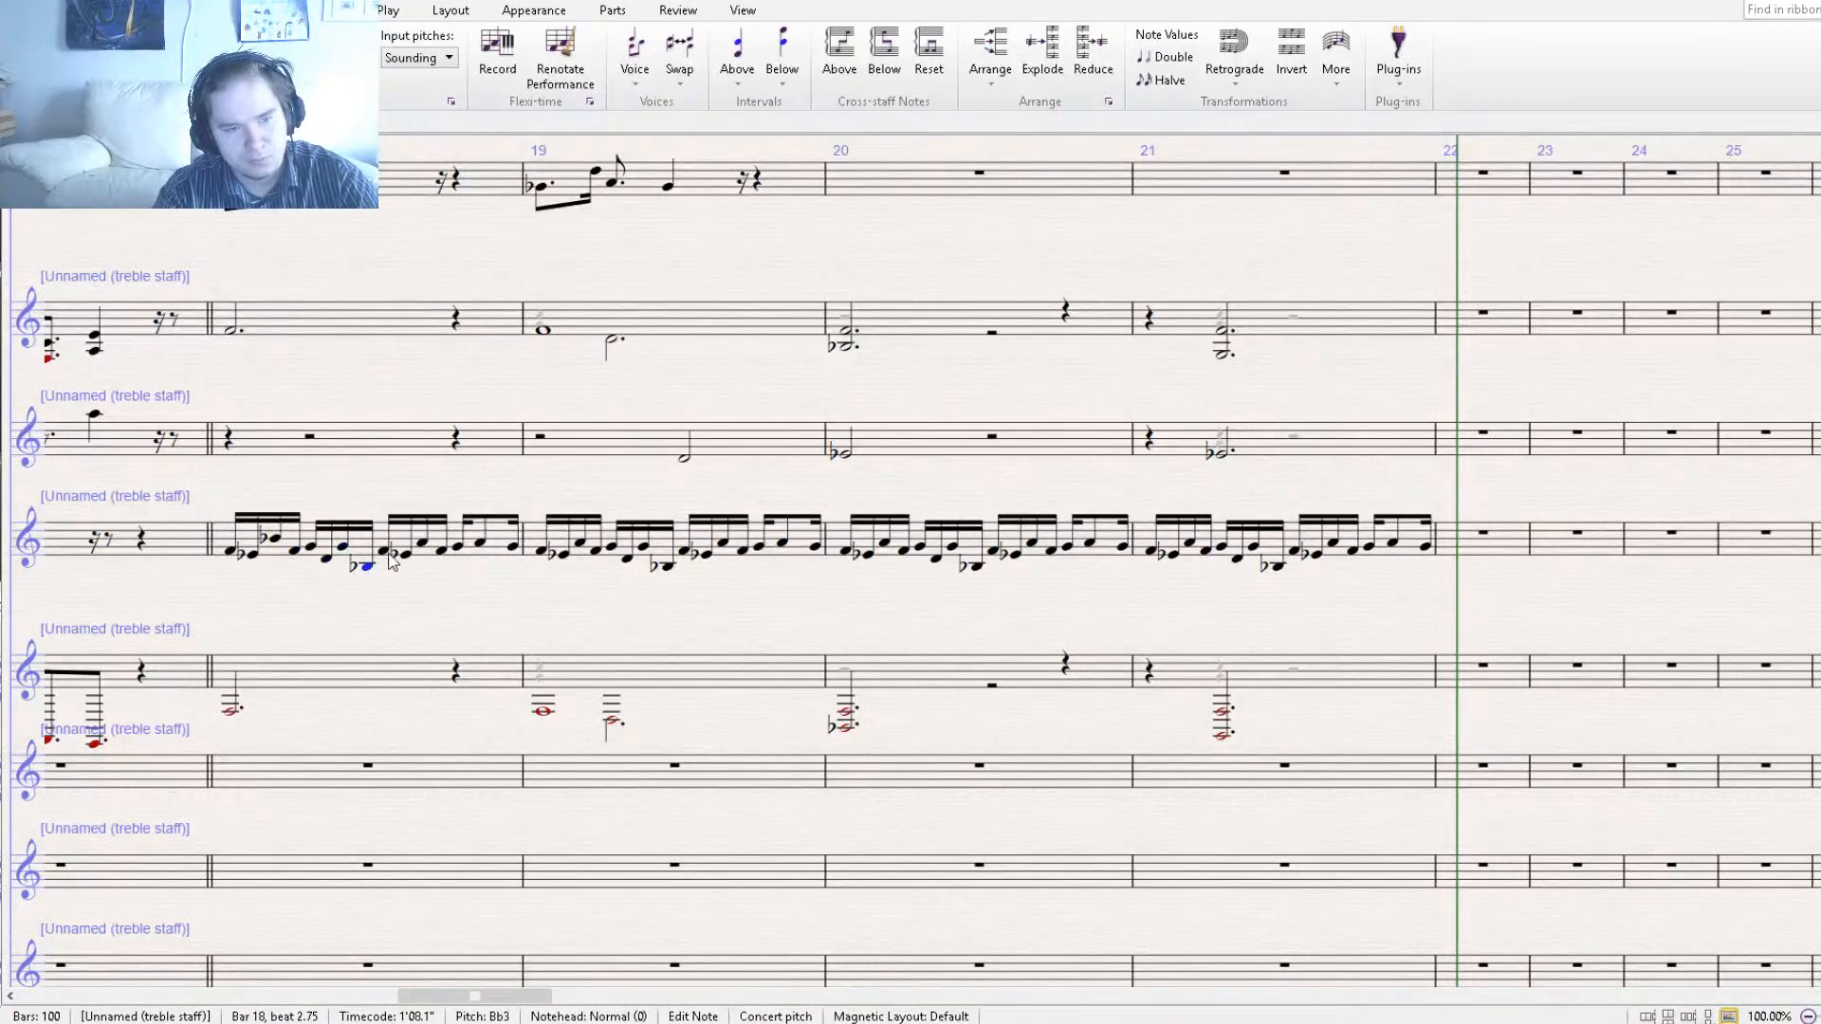
Raise the bar 18 melody's A notes on beats 3.5 and 4.25 to Bb4 and its last note to F5.
{"action": "left_click", "coordinate": [423, 544]}
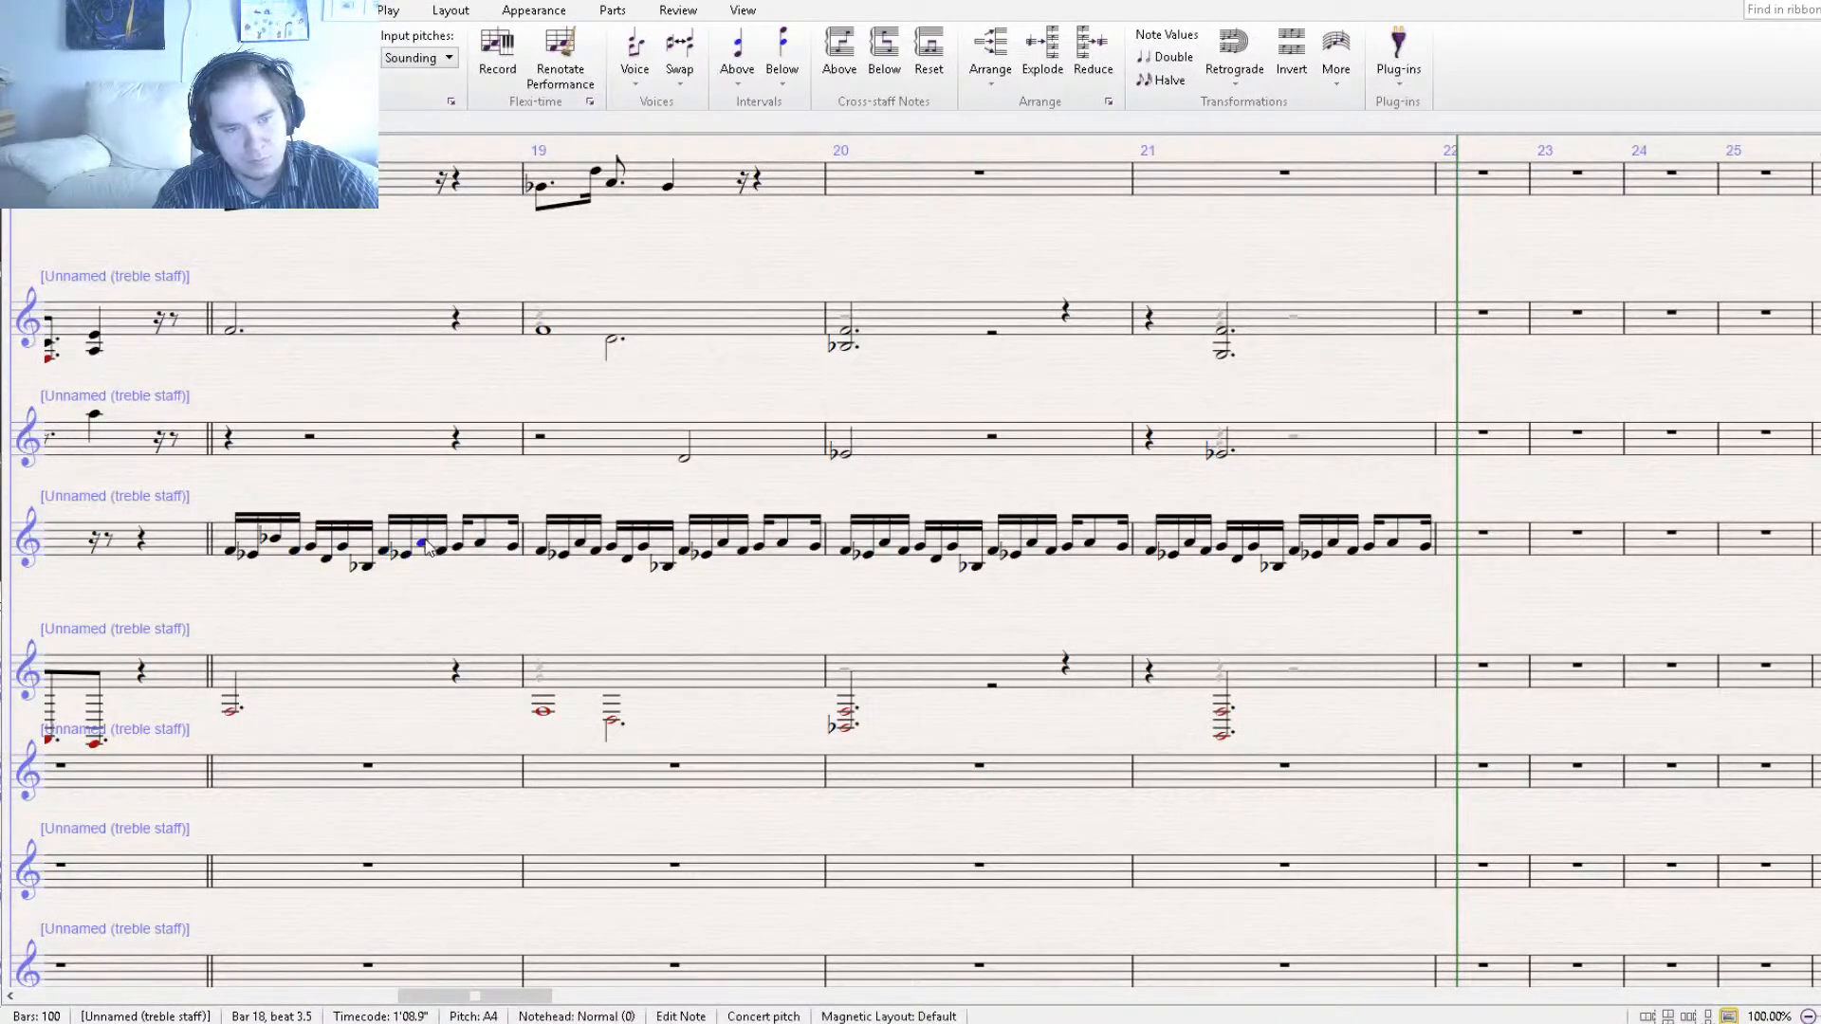
{"action": "key", "text": "Up"}
{"action": "left_click", "coordinate": [460, 549]}
{"action": "left_click", "coordinate": [441, 550]}
{"action": "left_click", "coordinate": [459, 547]}
{"action": "left_click", "coordinate": [481, 543]}
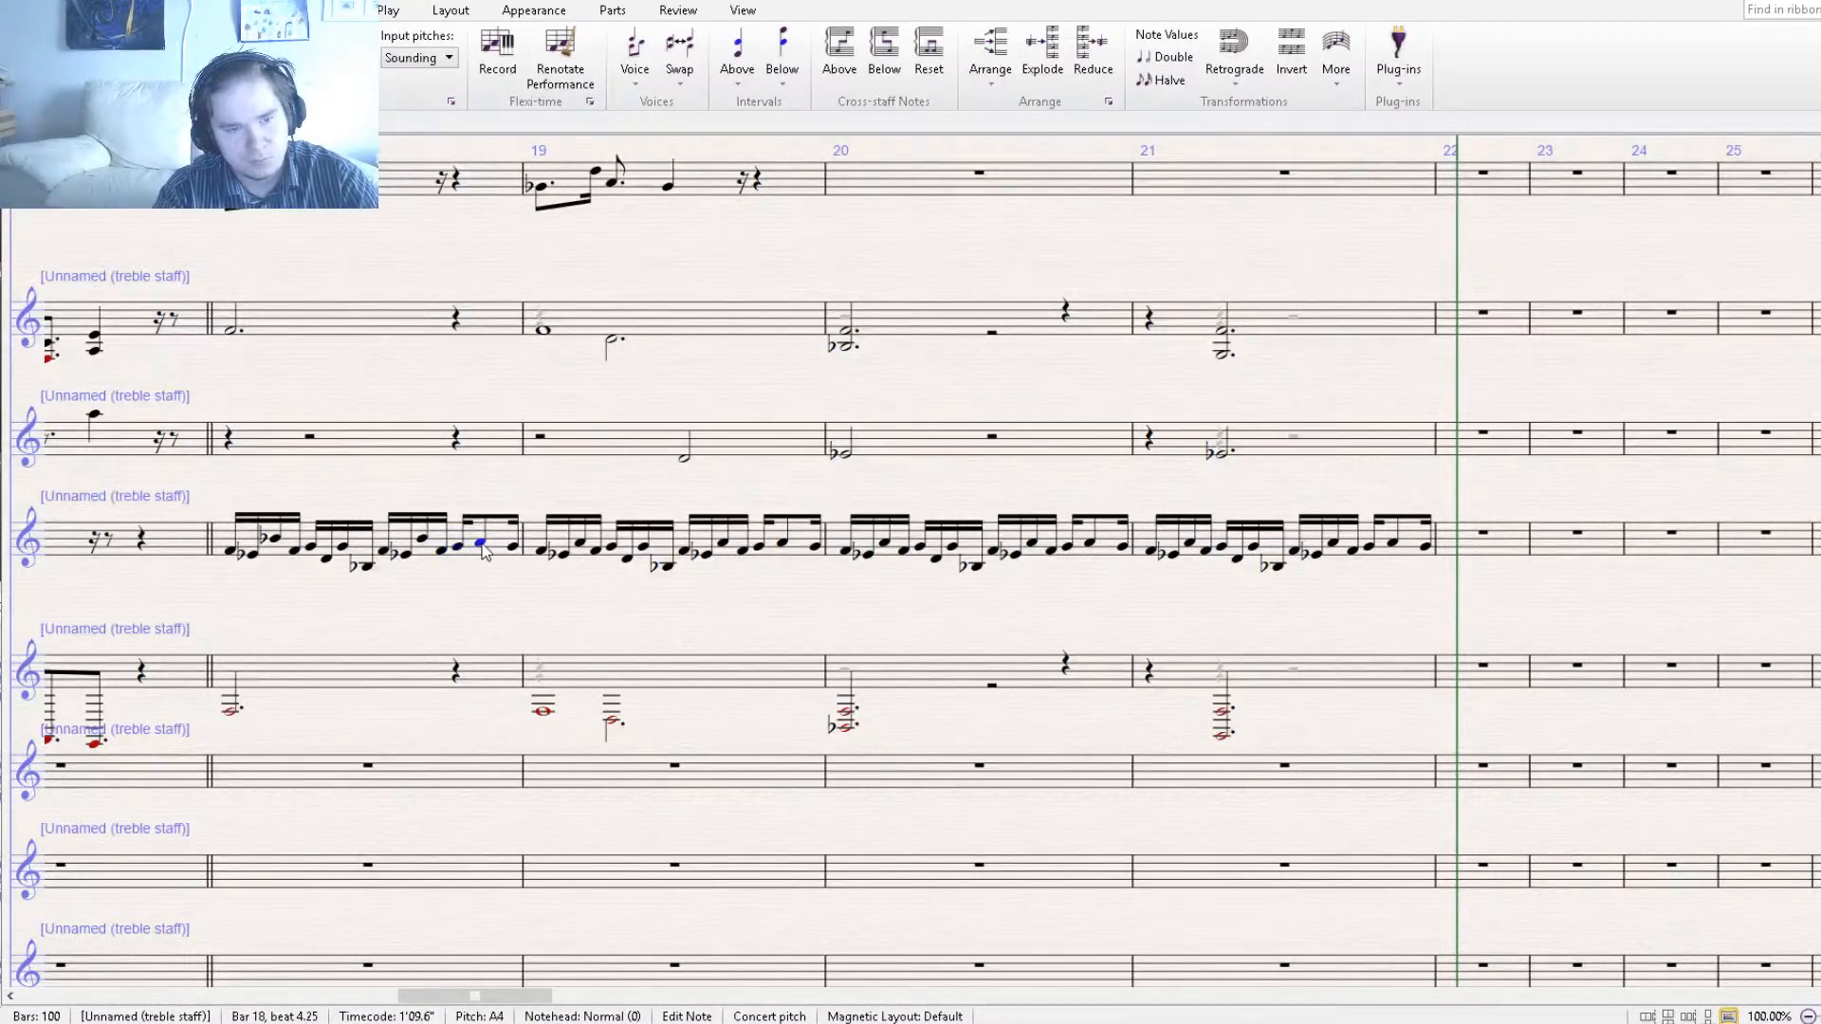
{"action": "left_click", "coordinate": [516, 544]}
{"action": "key", "text": "Up"}
{"action": "key", "text": "Up"}
{"action": "left_click_drag", "start_coordinate": [507, 524], "coordinate": [506, 520]}
Copy the revised bar 18 melody over bars 19, 20 and 21 on the same staff.
{"action": "left_click", "coordinate": [516, 547]}
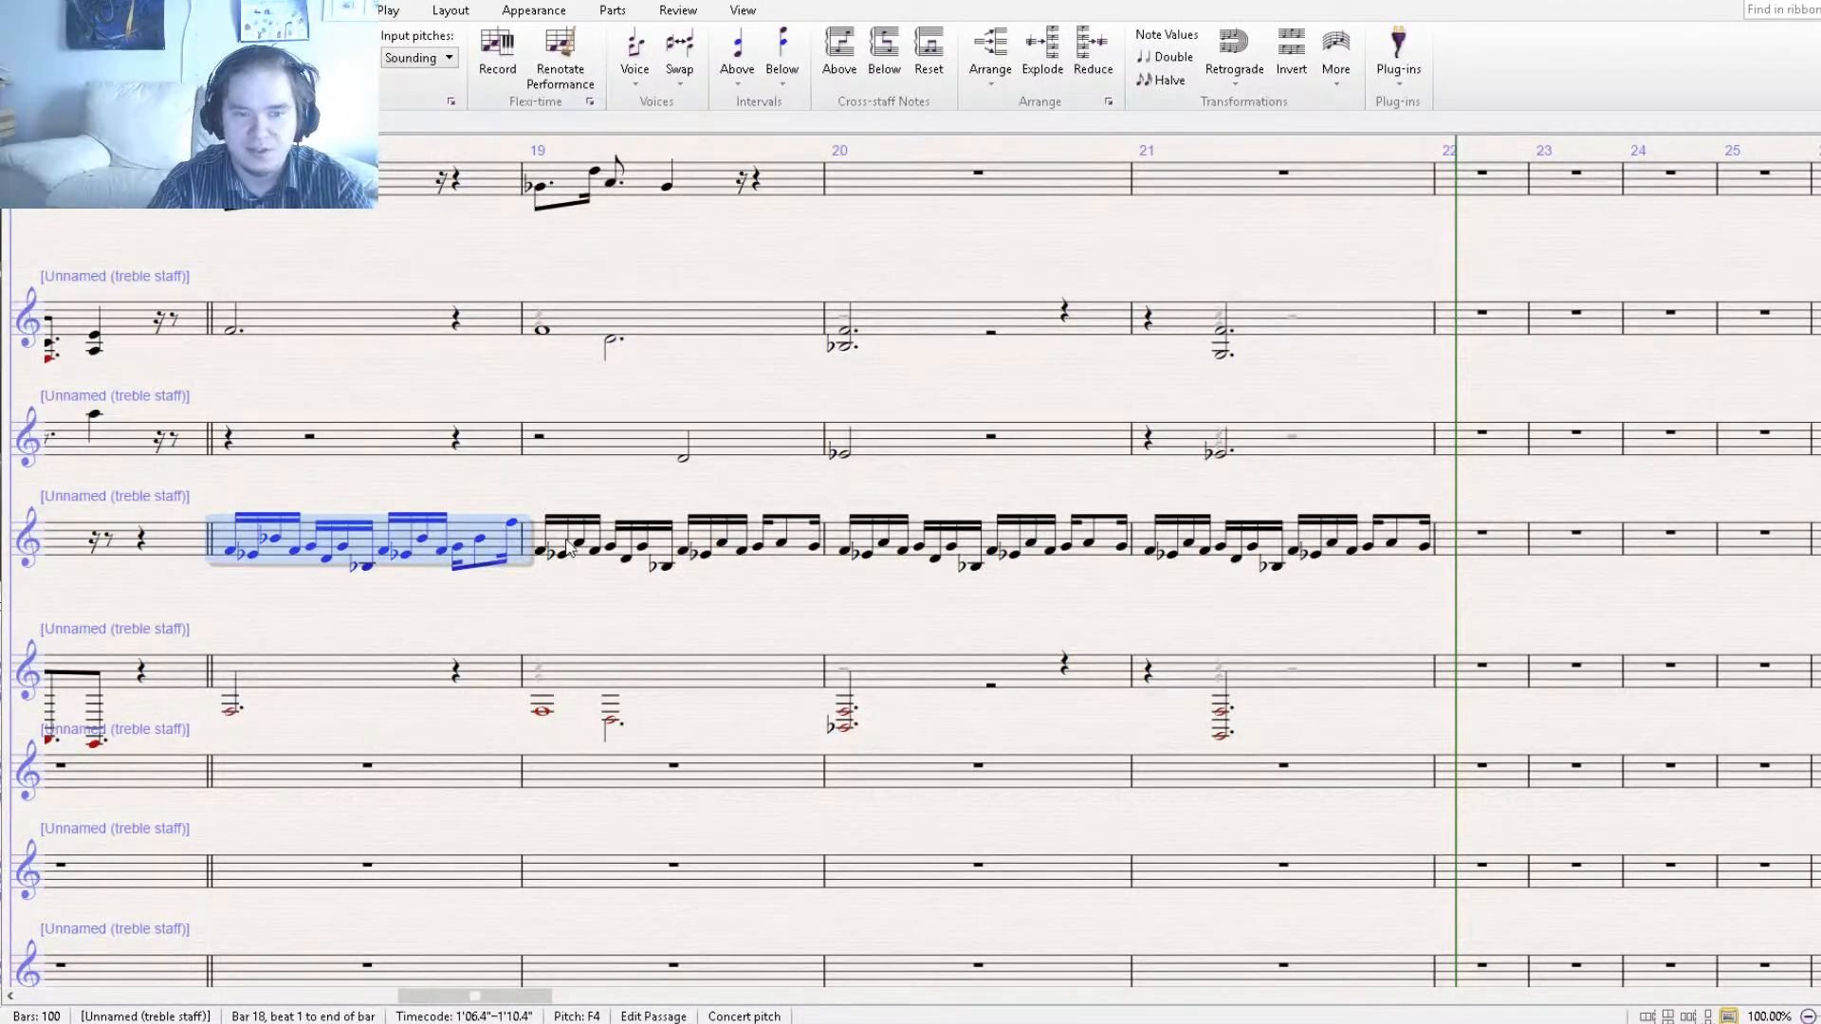
{"action": "left_click", "coordinate": [569, 547]}
{"action": "left_click", "coordinate": [569, 538]}
{"action": "key", "text": "ctrl+v"}
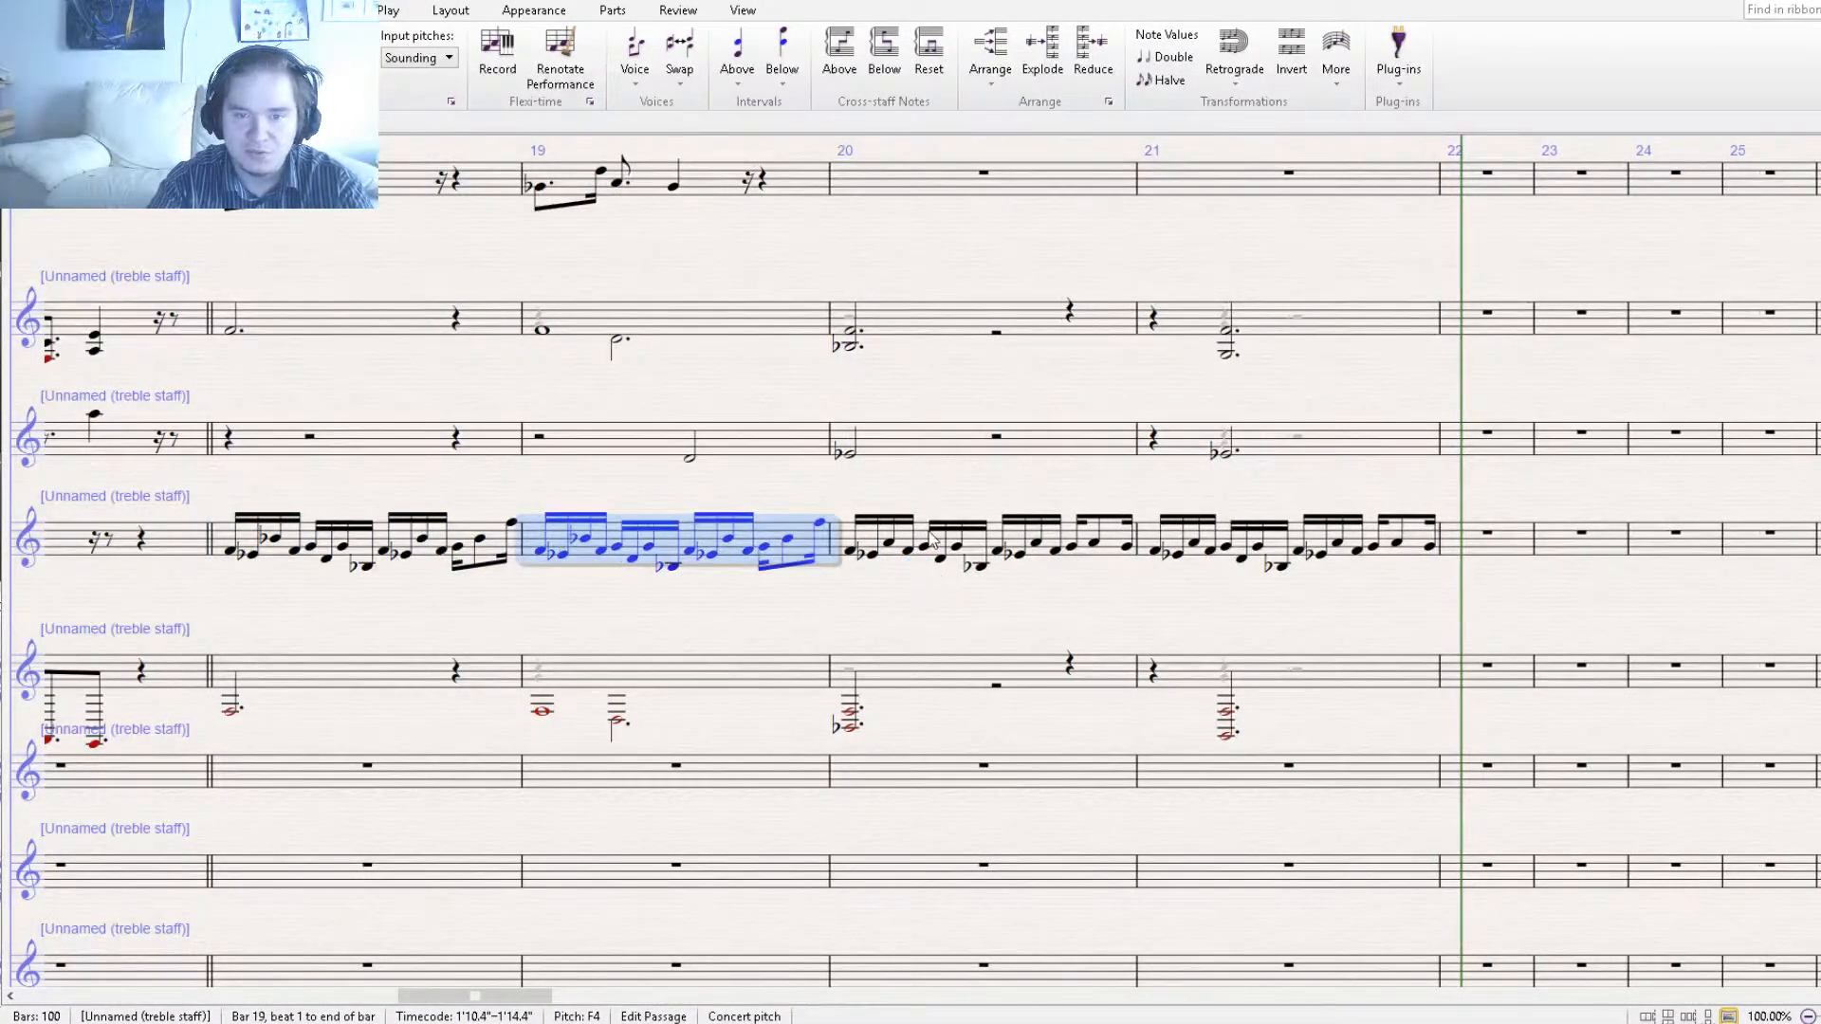
{"action": "left_click", "coordinate": [933, 543]}
{"action": "key", "text": "ctrl+v"}
{"action": "left_click", "coordinate": [1223, 555]}
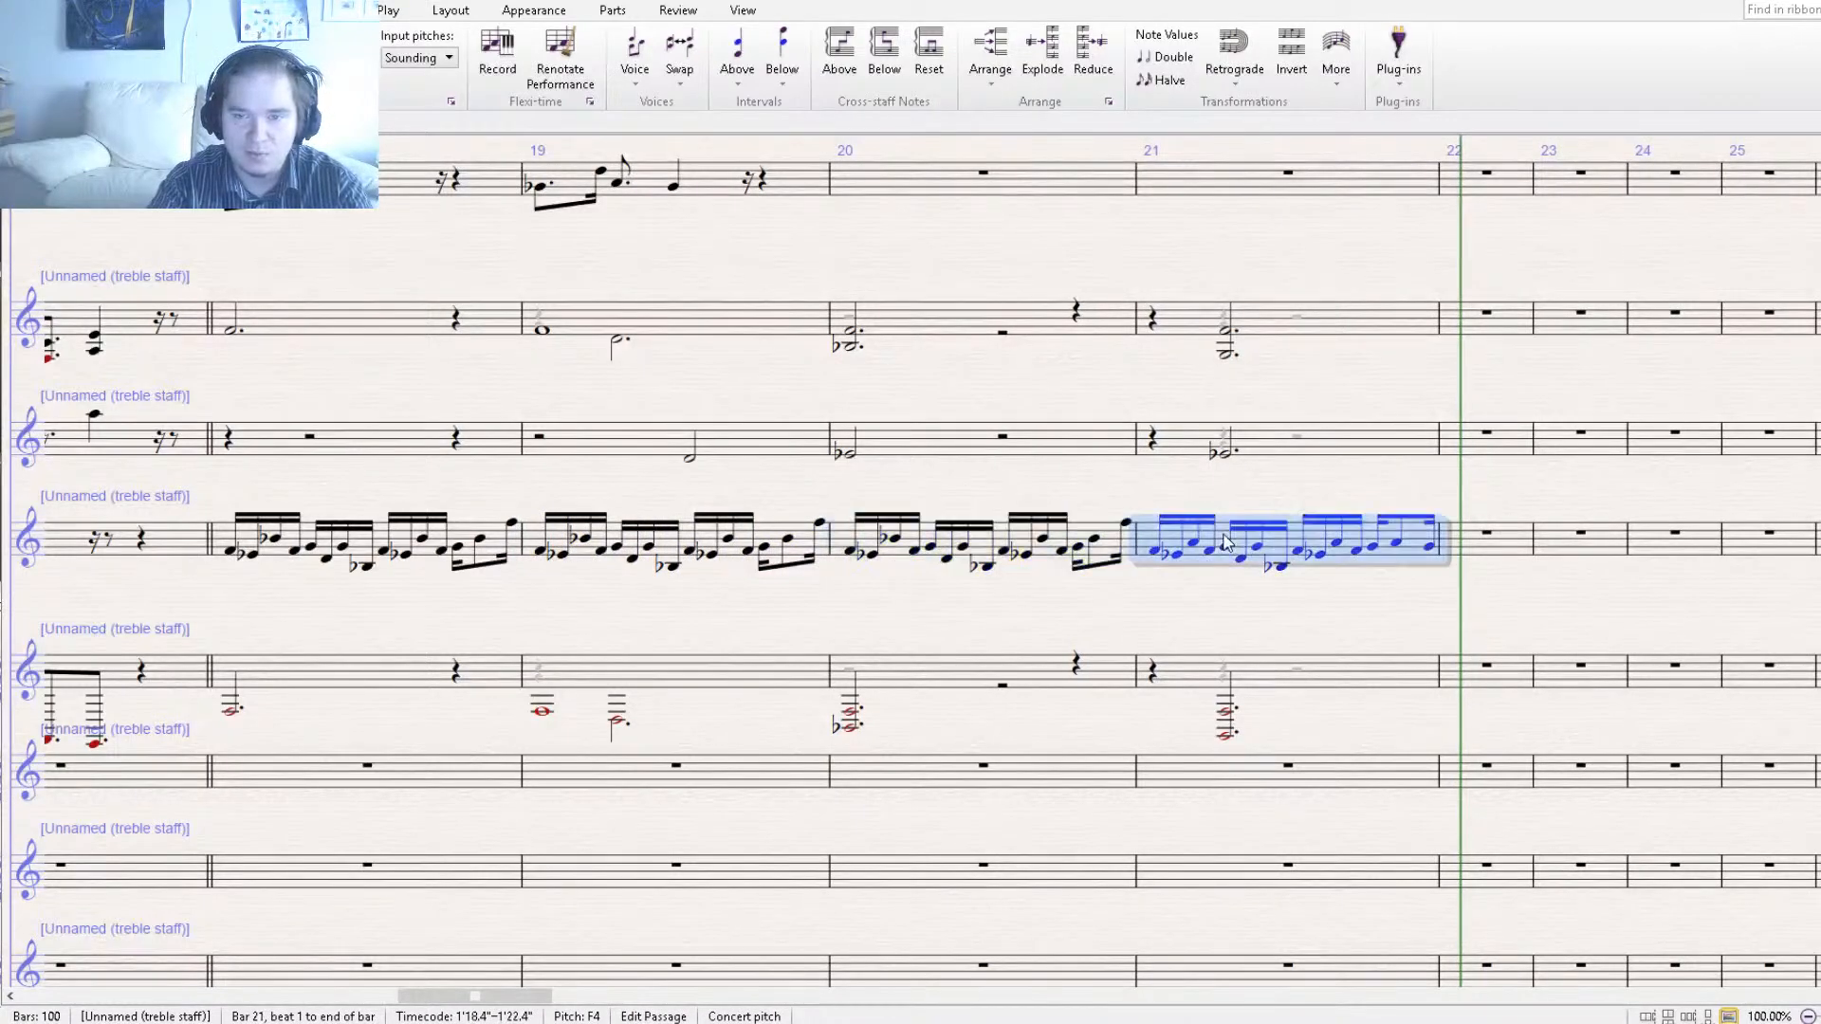
{"action": "key", "text": "ctrl+v"}
Play the whole piece from the beginning through bar 21 and follow the playback across all sections.
{"action": "key", "text": "Escape"}
{"action": "key", "text": "ctrl+bracketleft"}
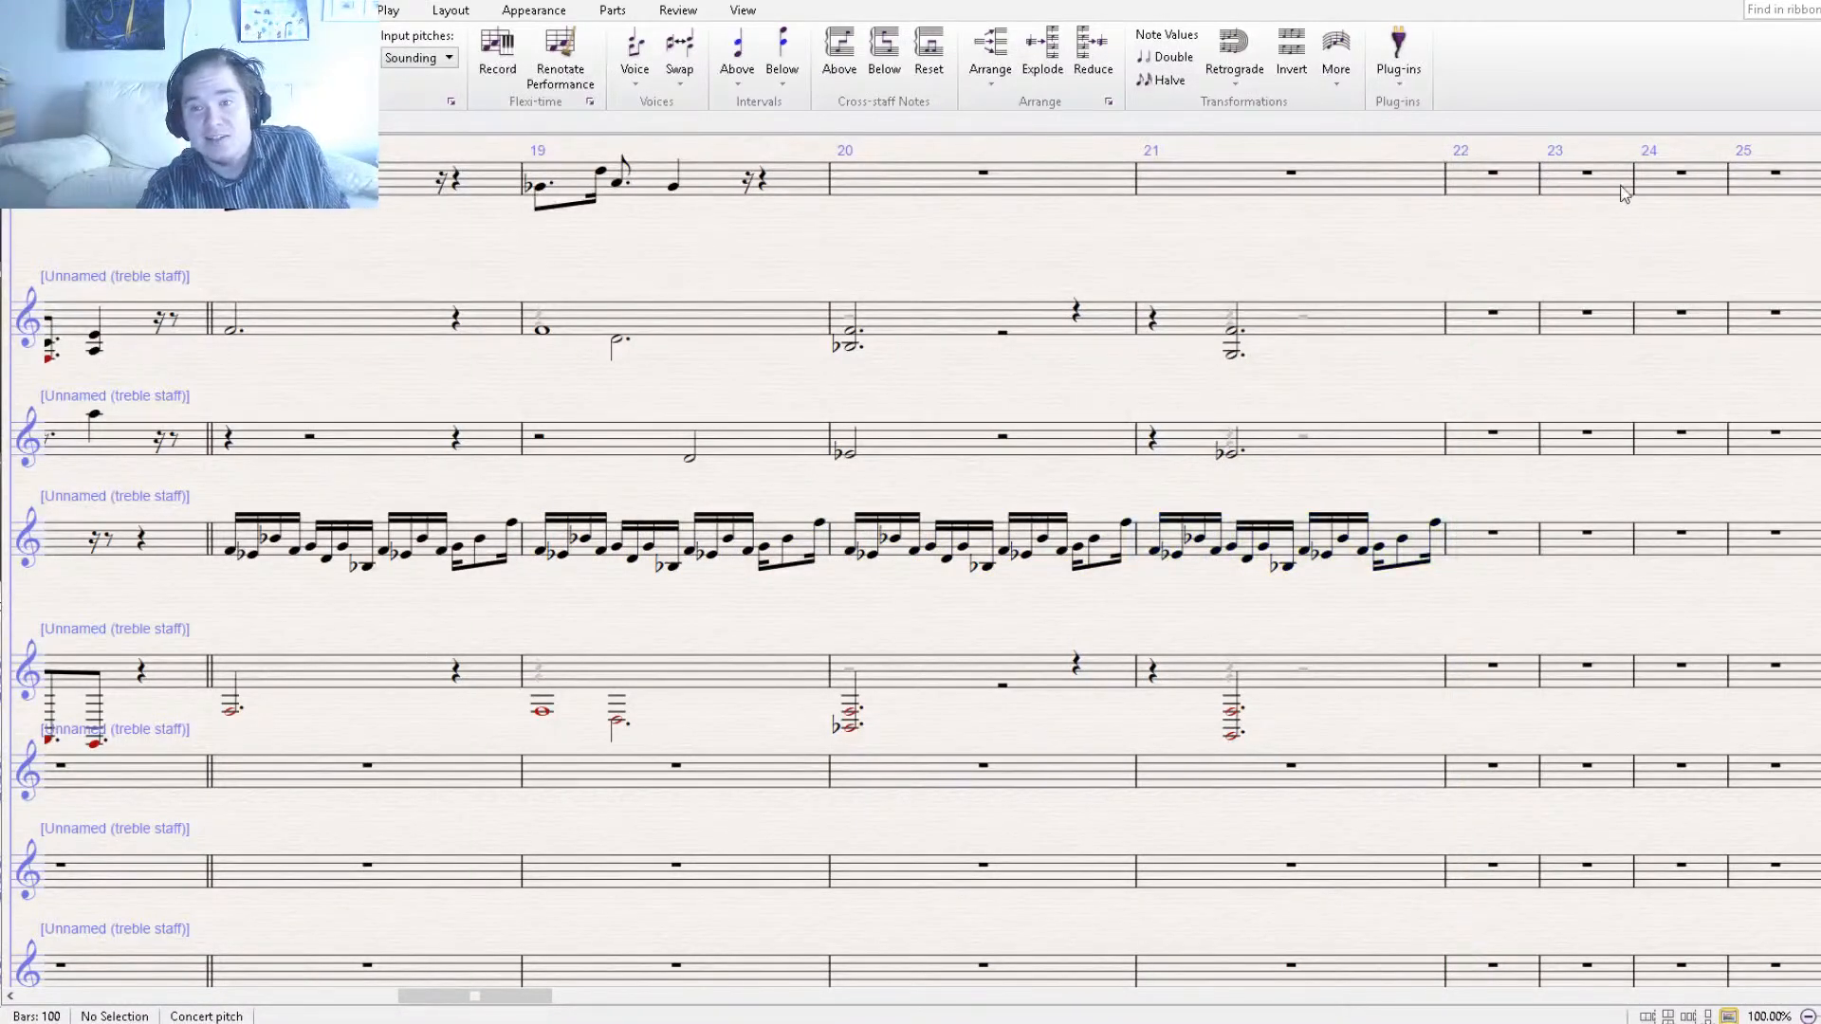
{"action": "key", "text": "space"}
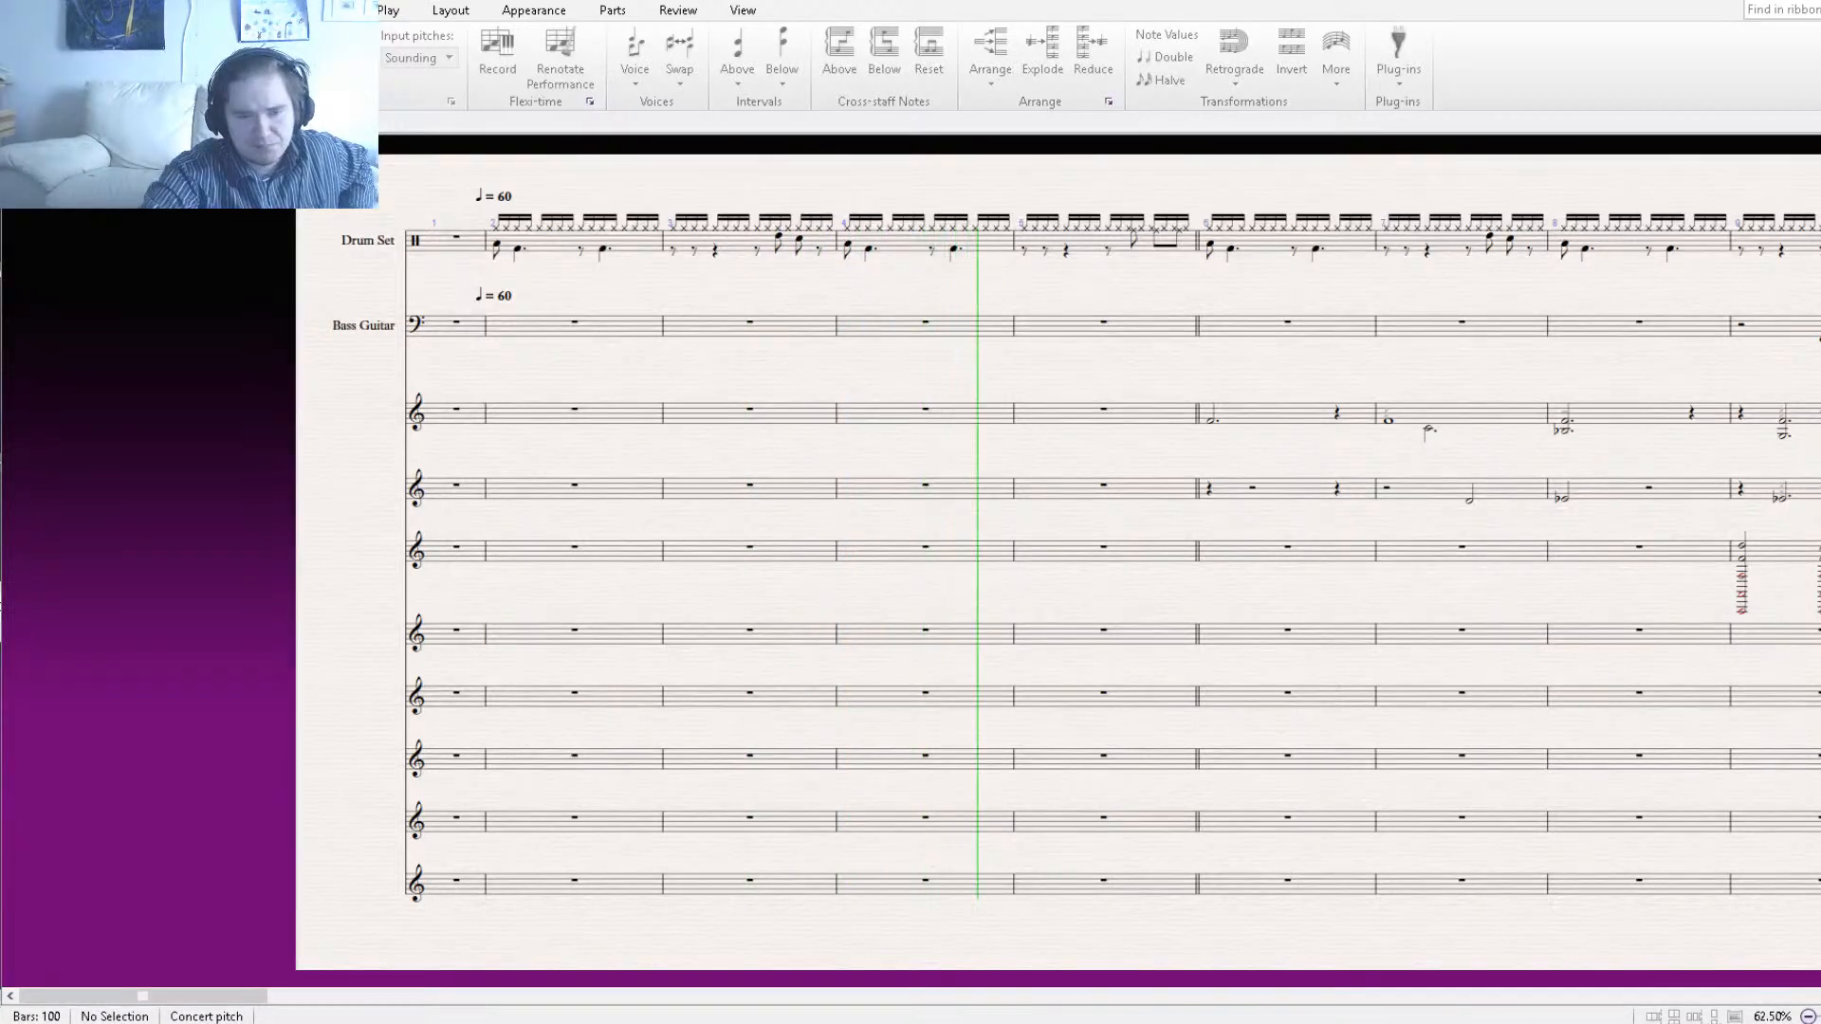
{"action": "left_click_drag", "start_coordinate": [1214, 604], "coordinate": [787, 654]}
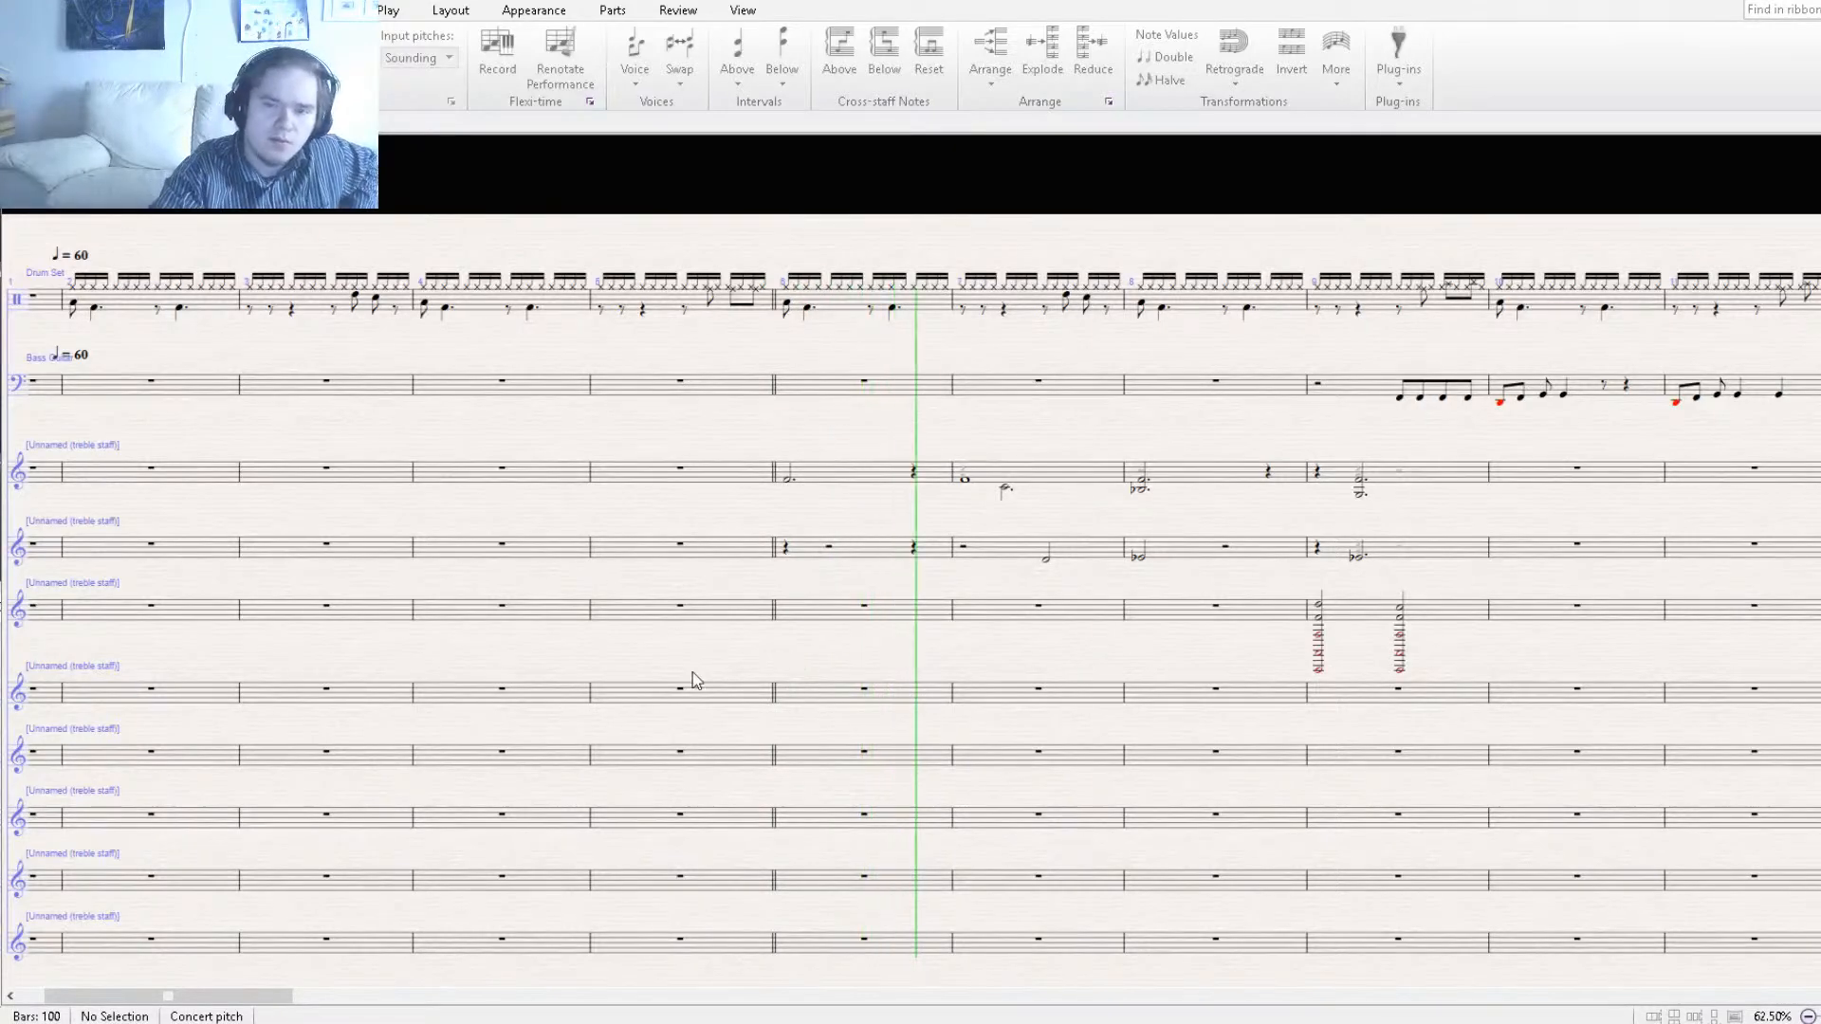
{"action": "left_click_drag", "start_coordinate": [1318, 664], "coordinate": [739, 675]}
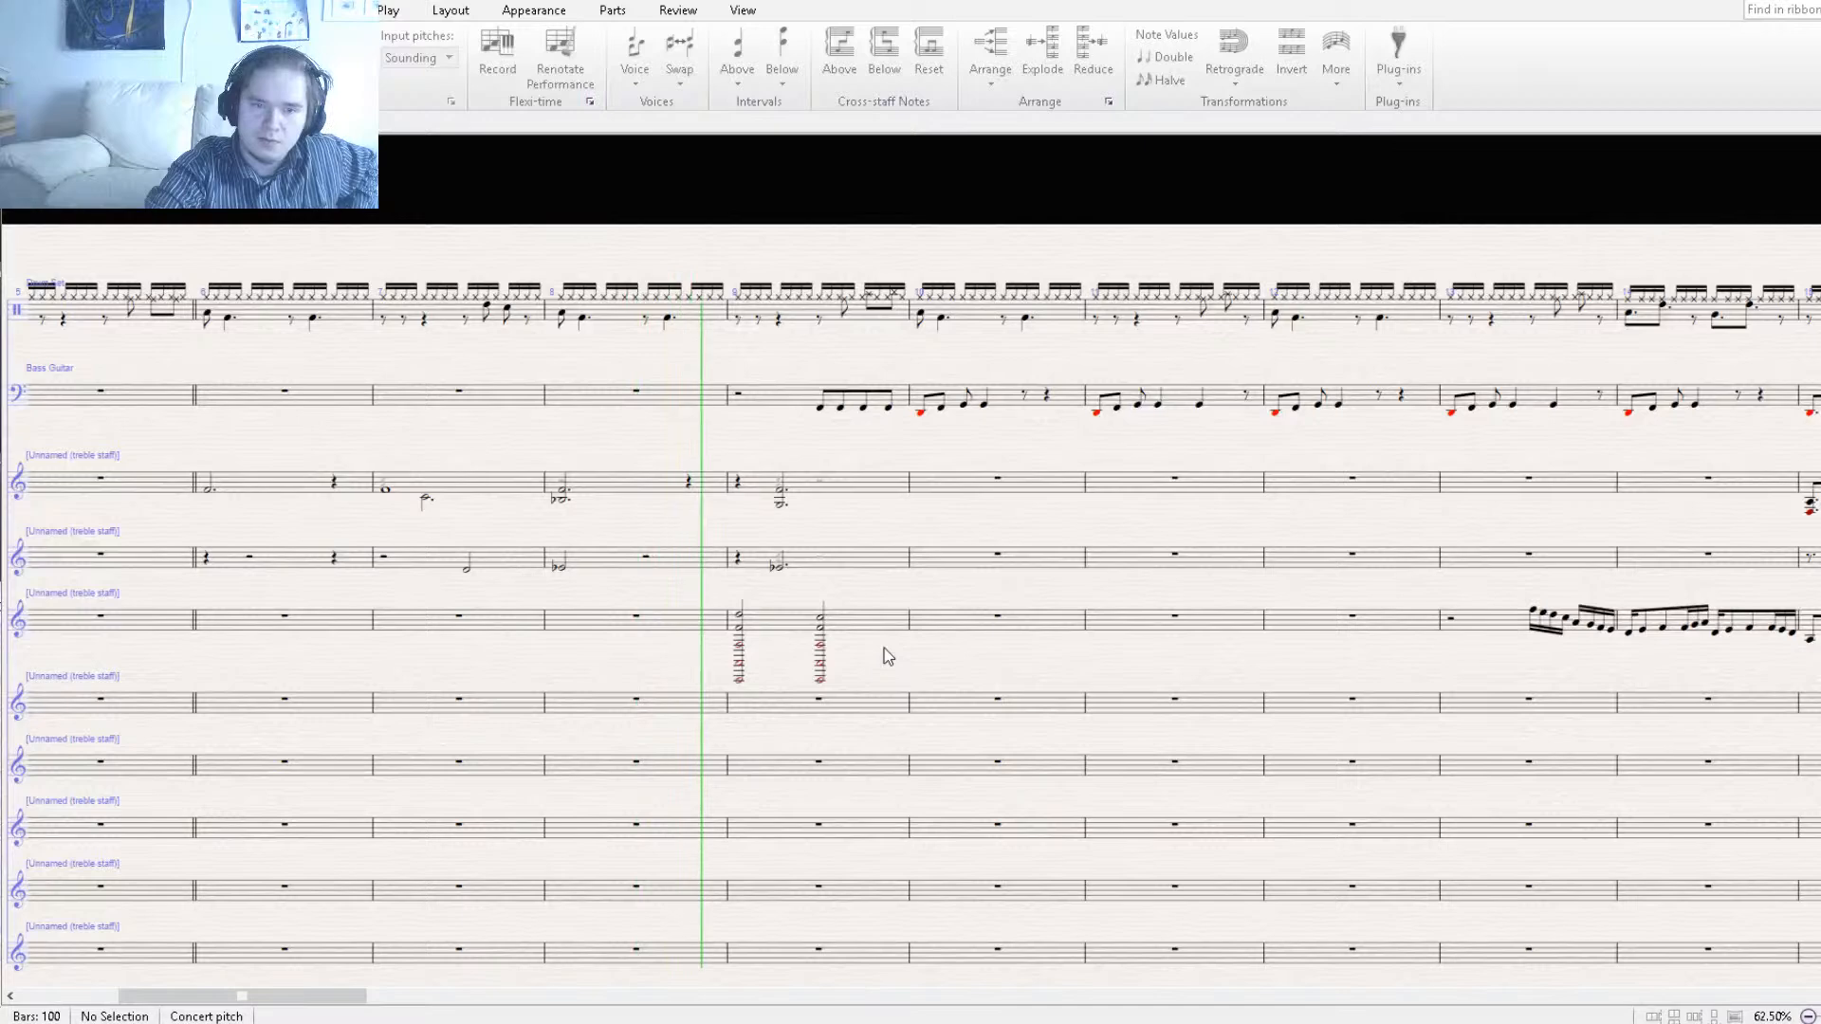
{"action": "left_click_drag", "start_coordinate": [945, 653], "coordinate": [799, 653]}
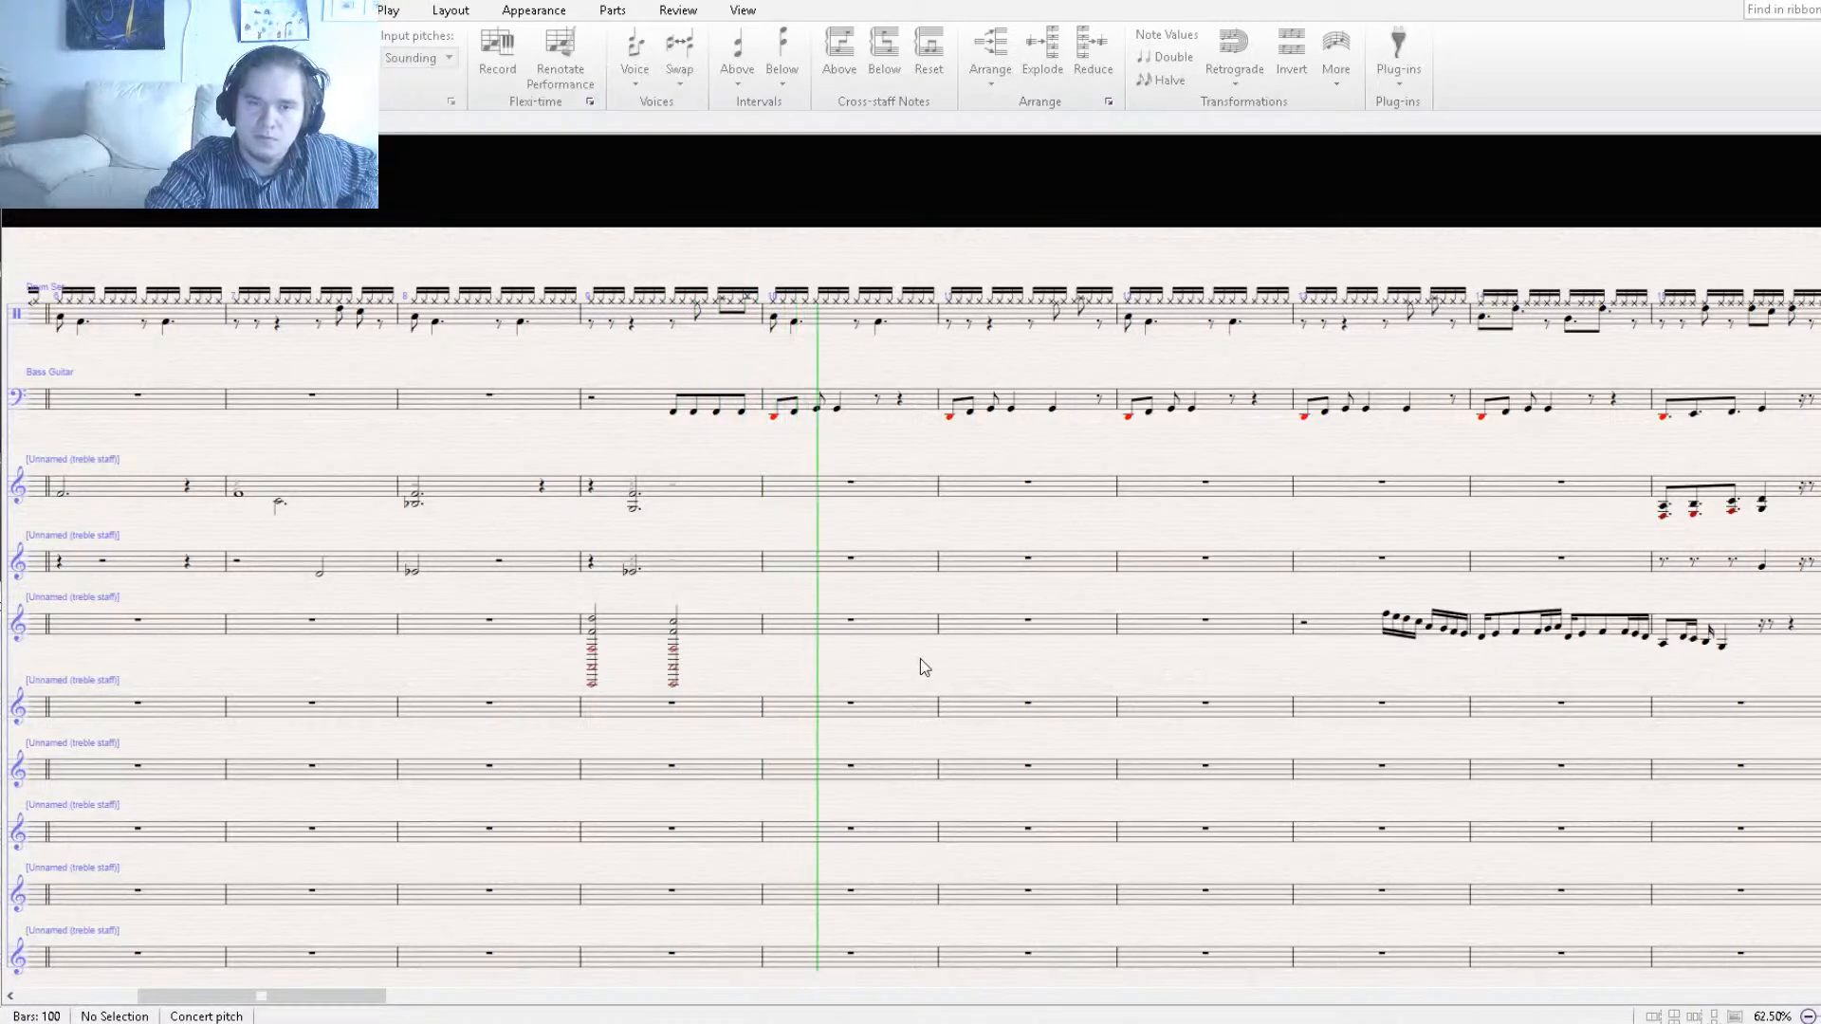
{"action": "left_click_drag", "start_coordinate": [941, 659], "coordinate": [699, 654]}
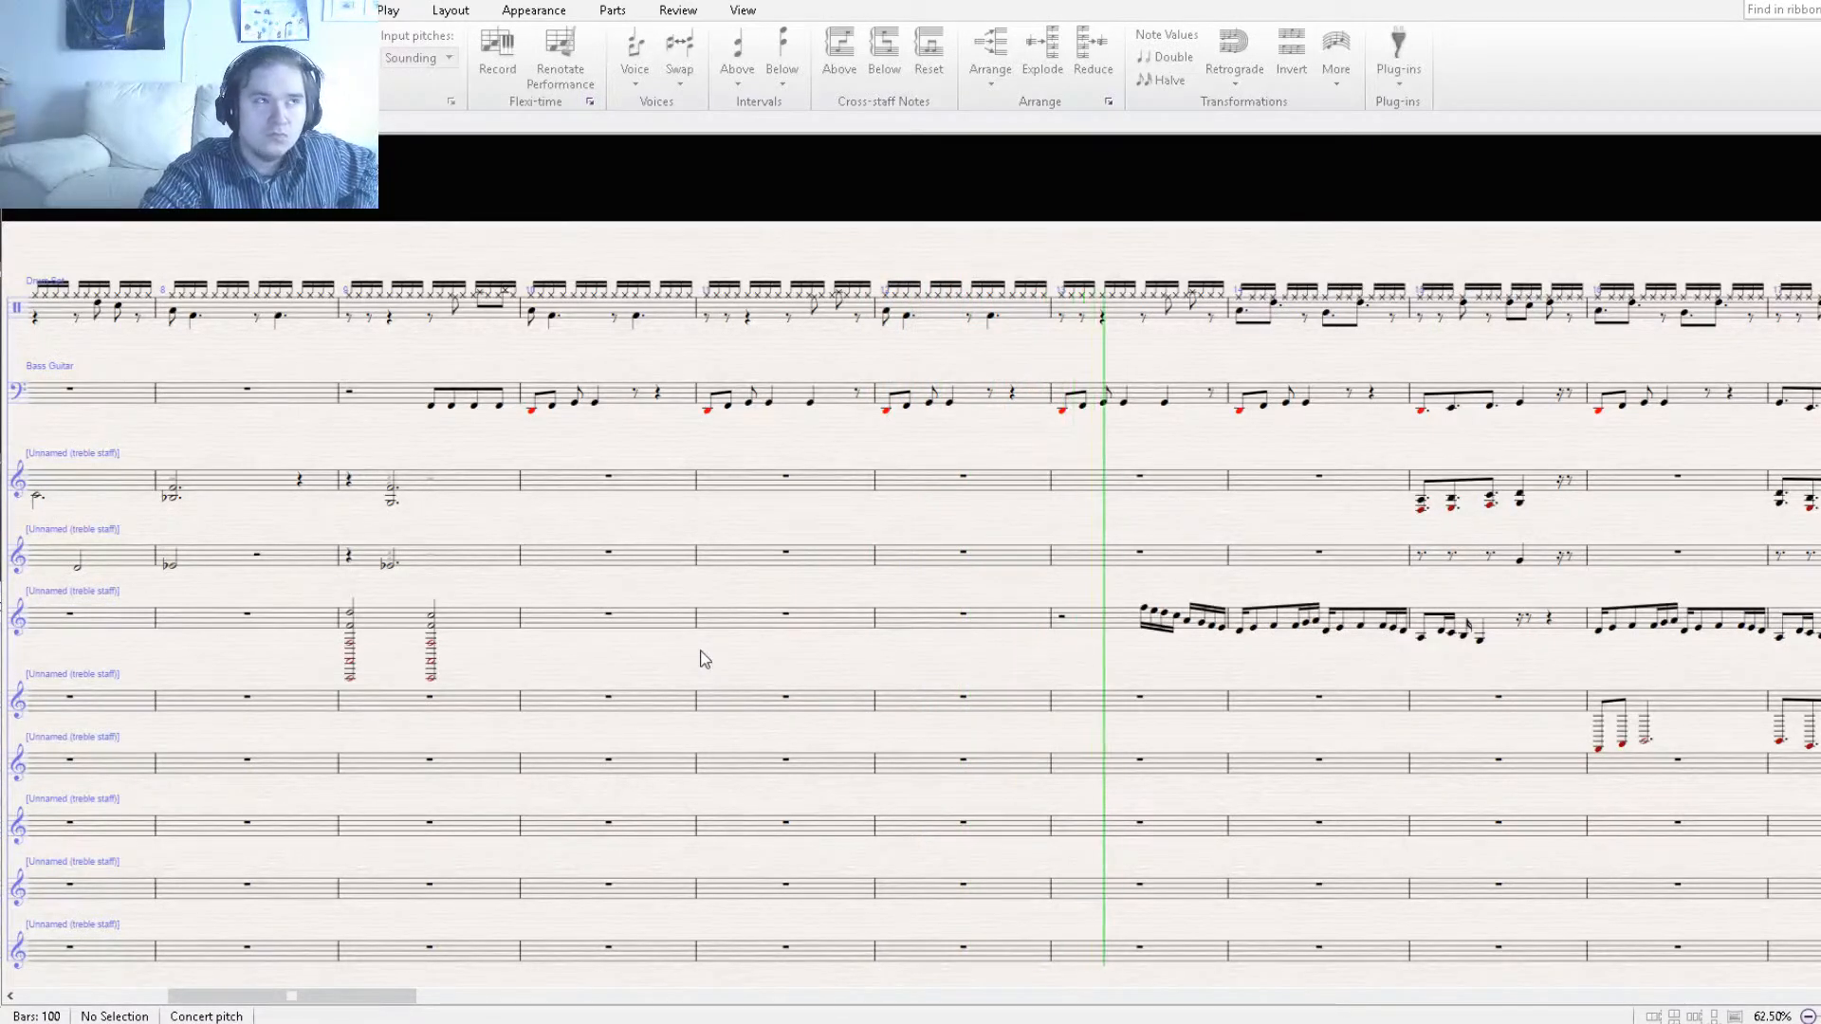
{"action": "left_click_drag", "start_coordinate": [1243, 674], "coordinate": [773, 683]}
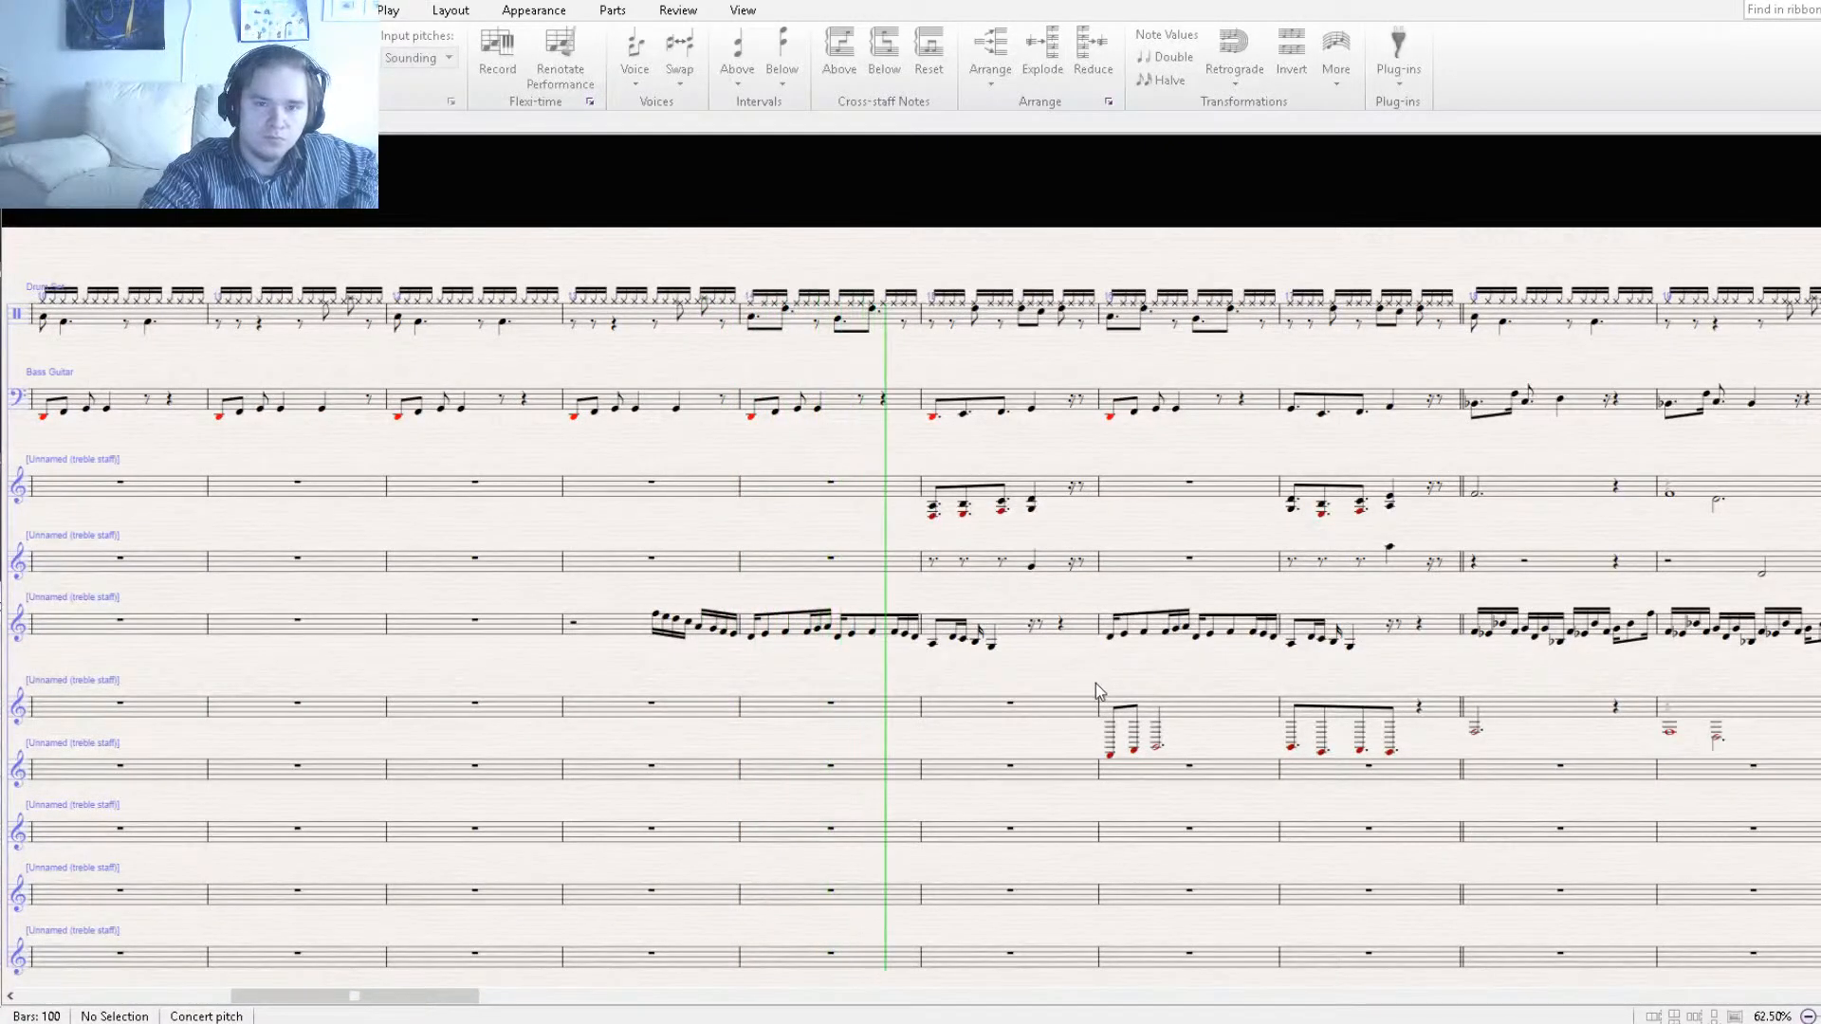
{"action": "left_click_drag", "start_coordinate": [1126, 688], "coordinate": [853, 683]}
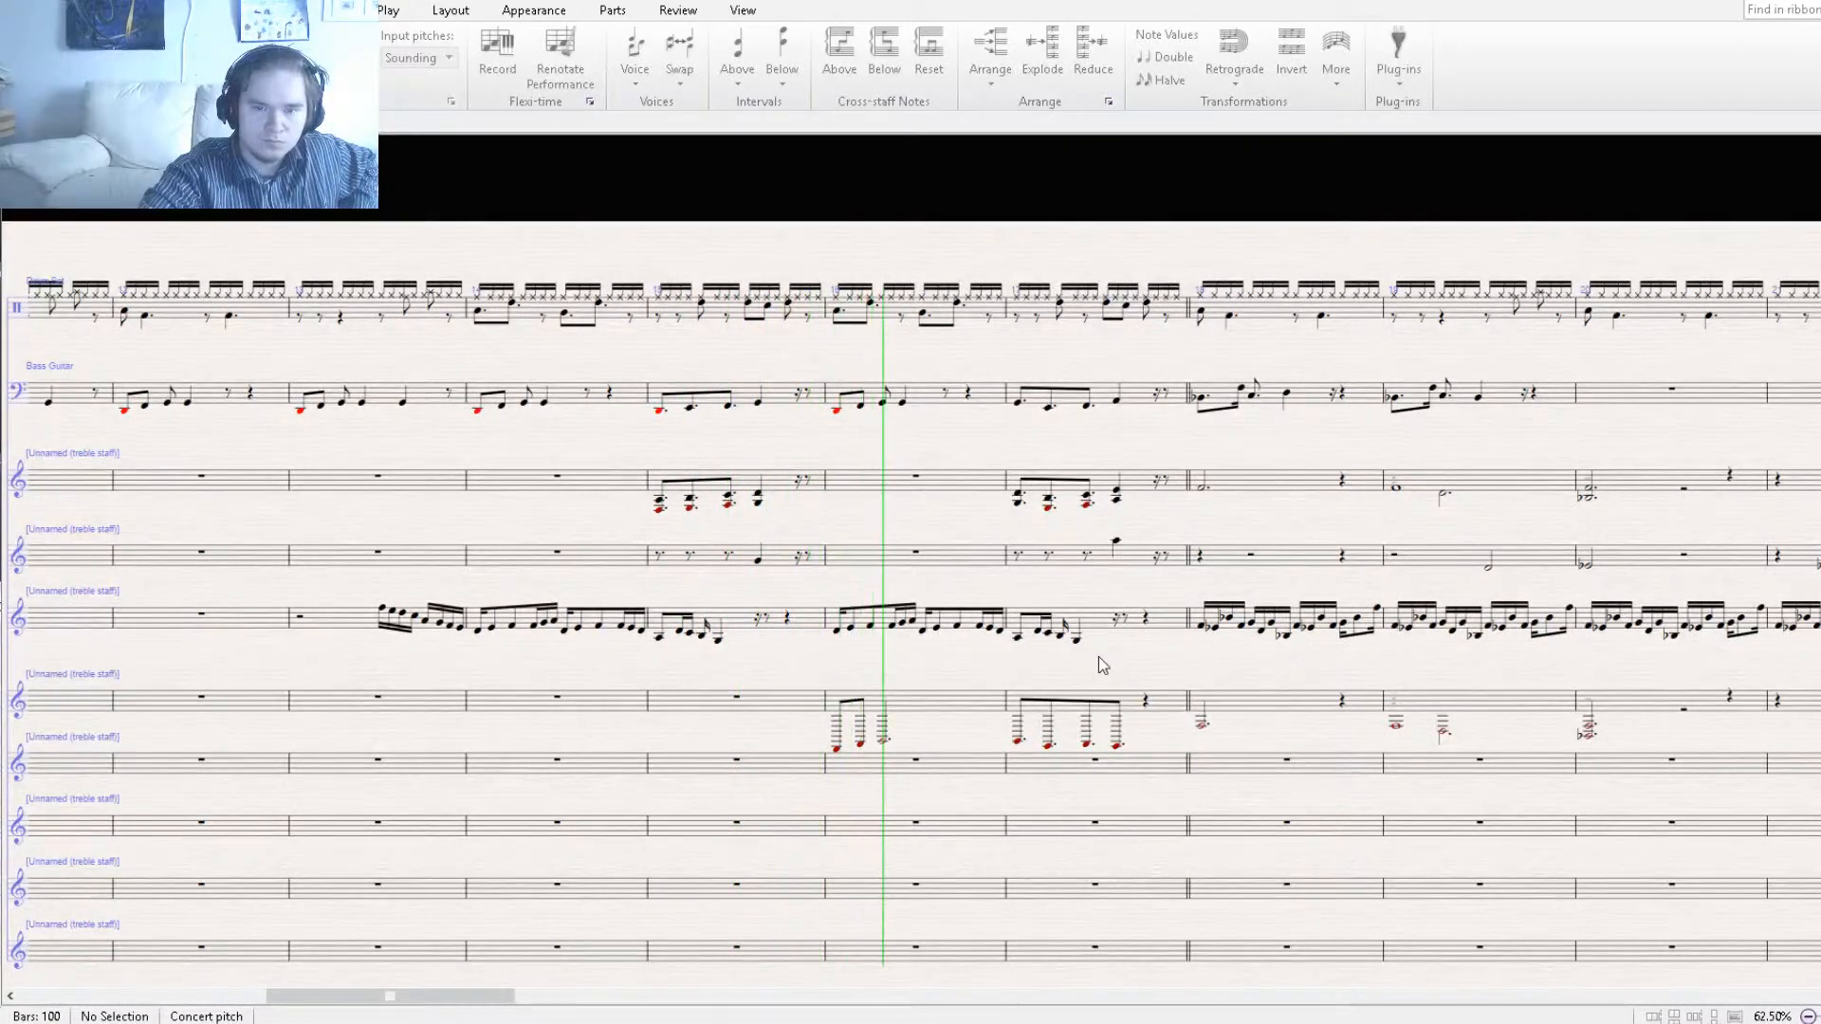
{"action": "left_click_drag", "start_coordinate": [1183, 669], "coordinate": [918, 675]}
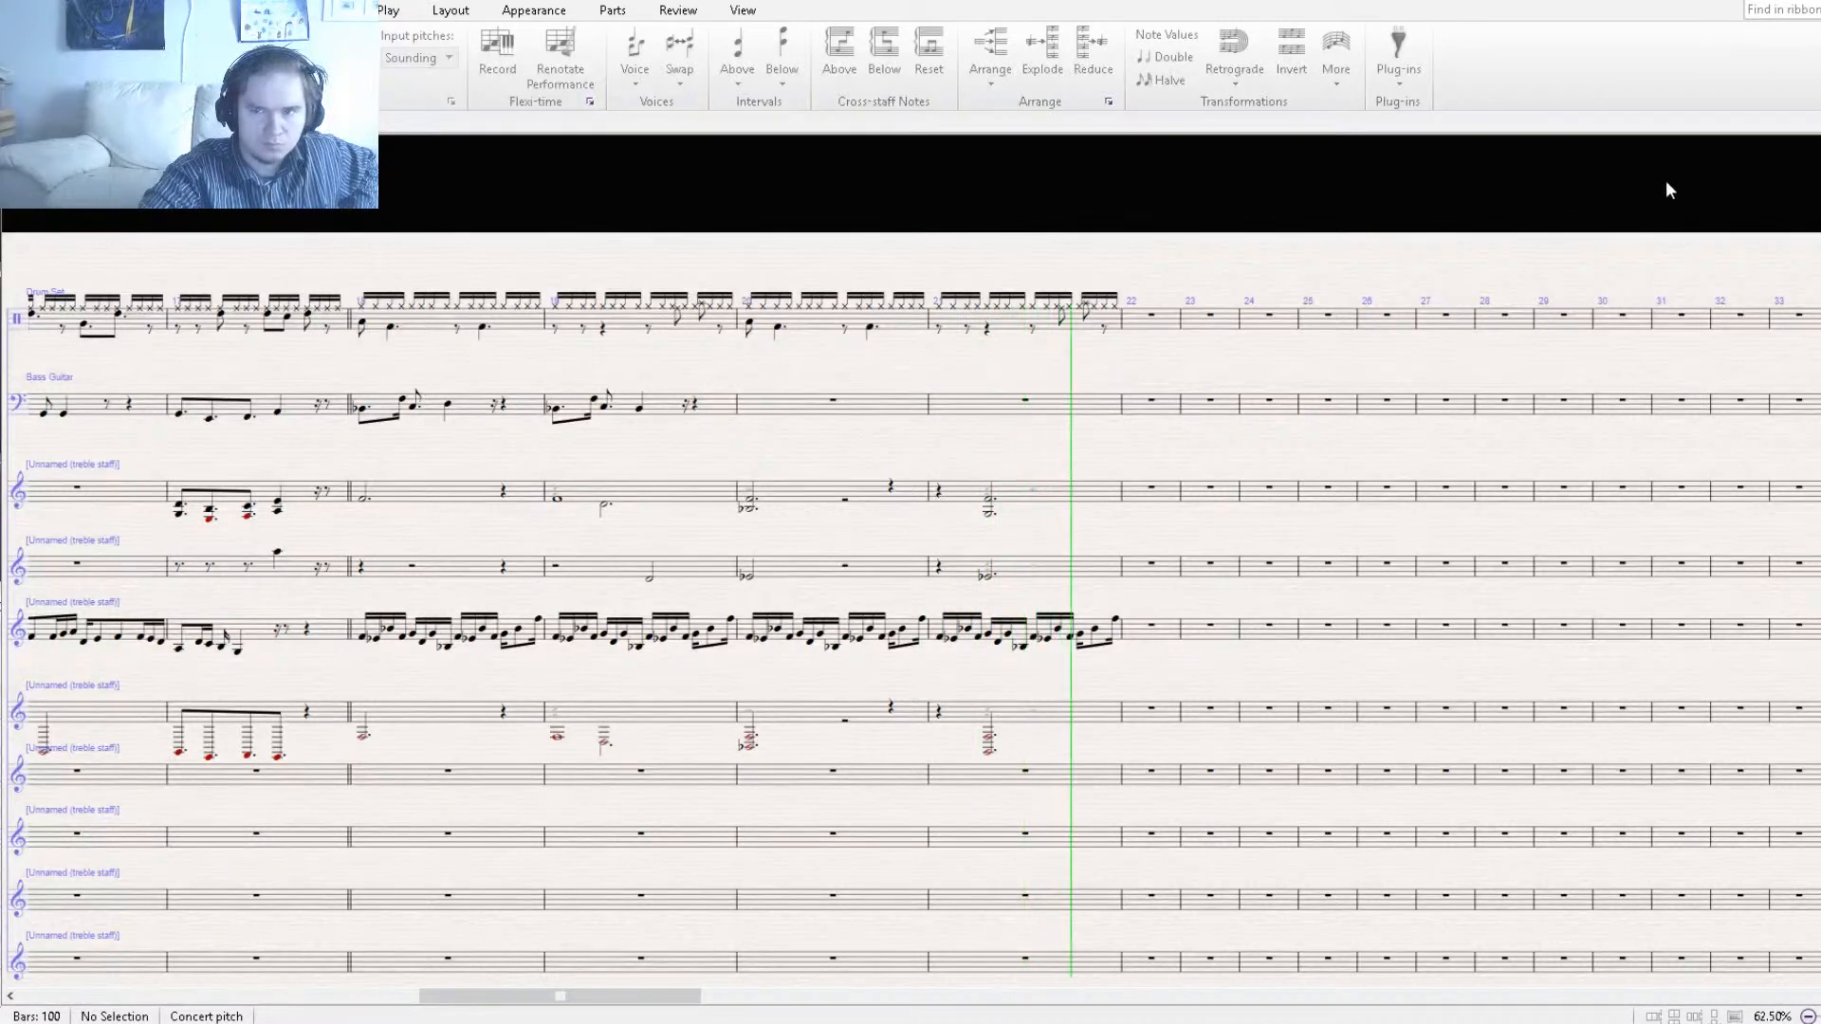
{"action": "key", "text": "space"}
Lower the bar 21 melody's note on beat 4.25 to F4 and its last note to D4.
{"action": "left_click", "coordinate": [1167, 664]}
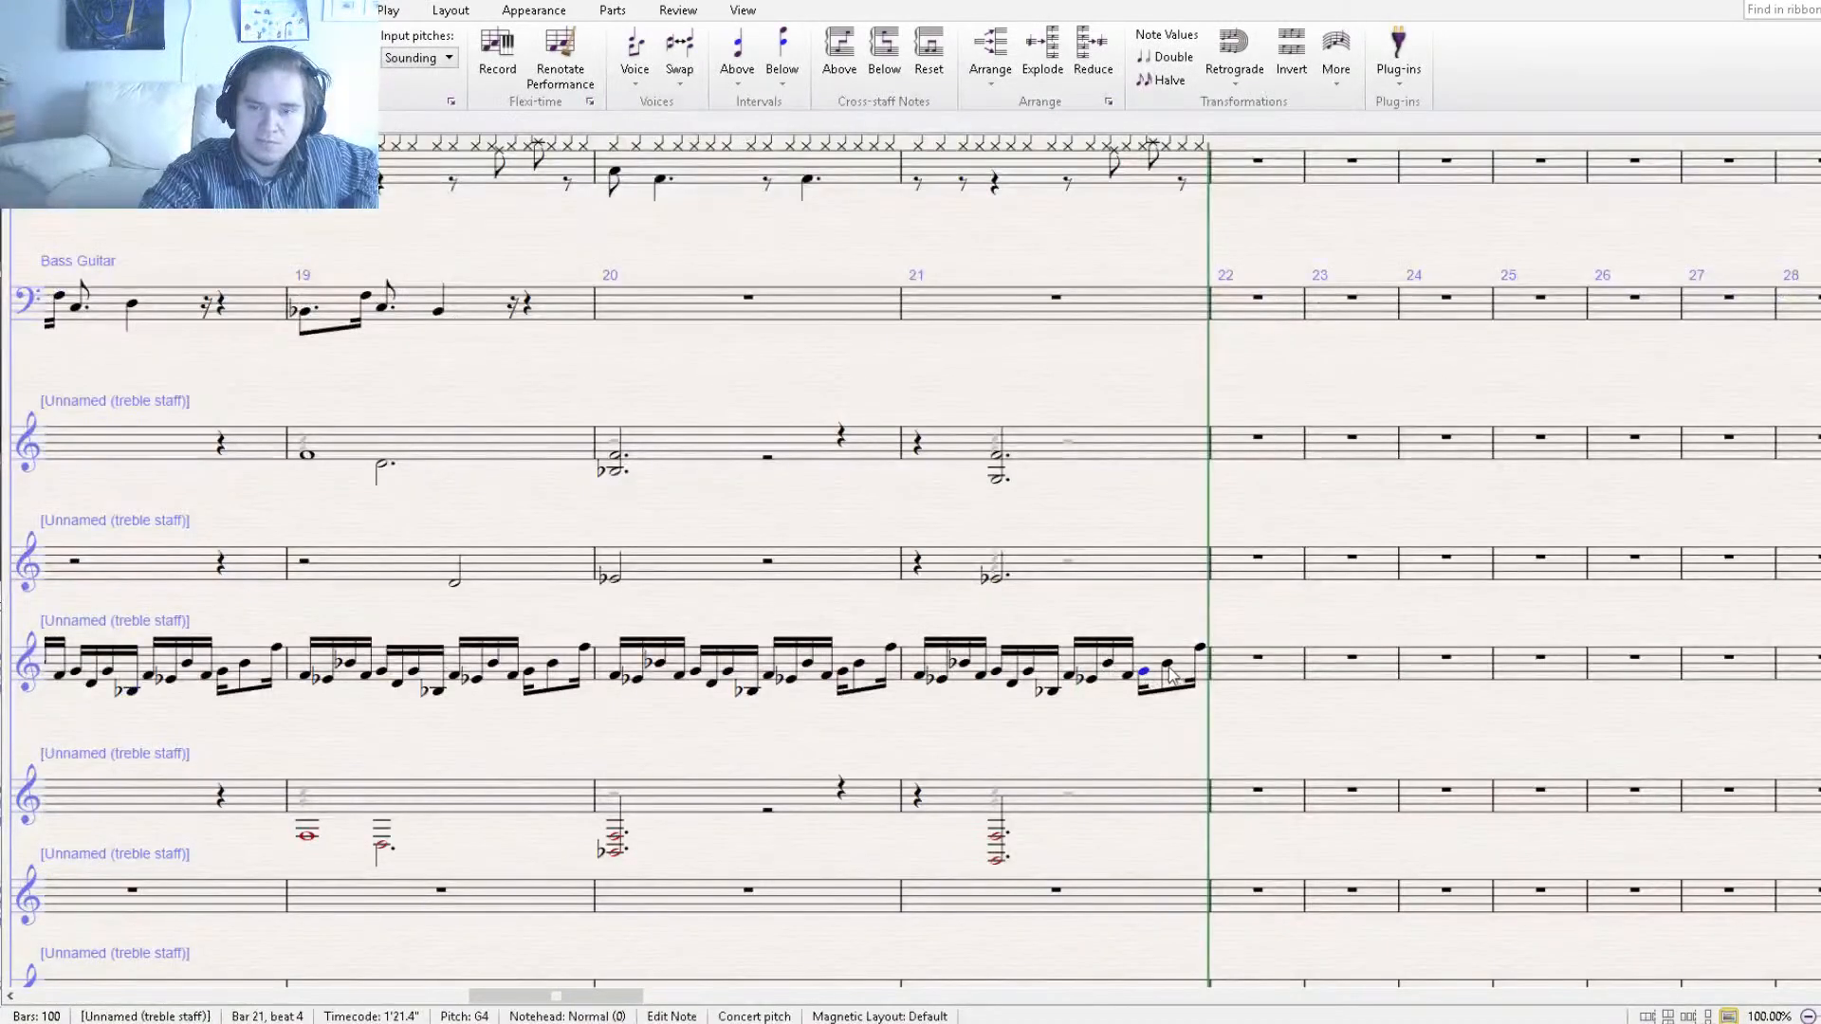
{"action": "left_click_drag", "start_coordinate": [1171, 677], "coordinate": [1171, 680]}
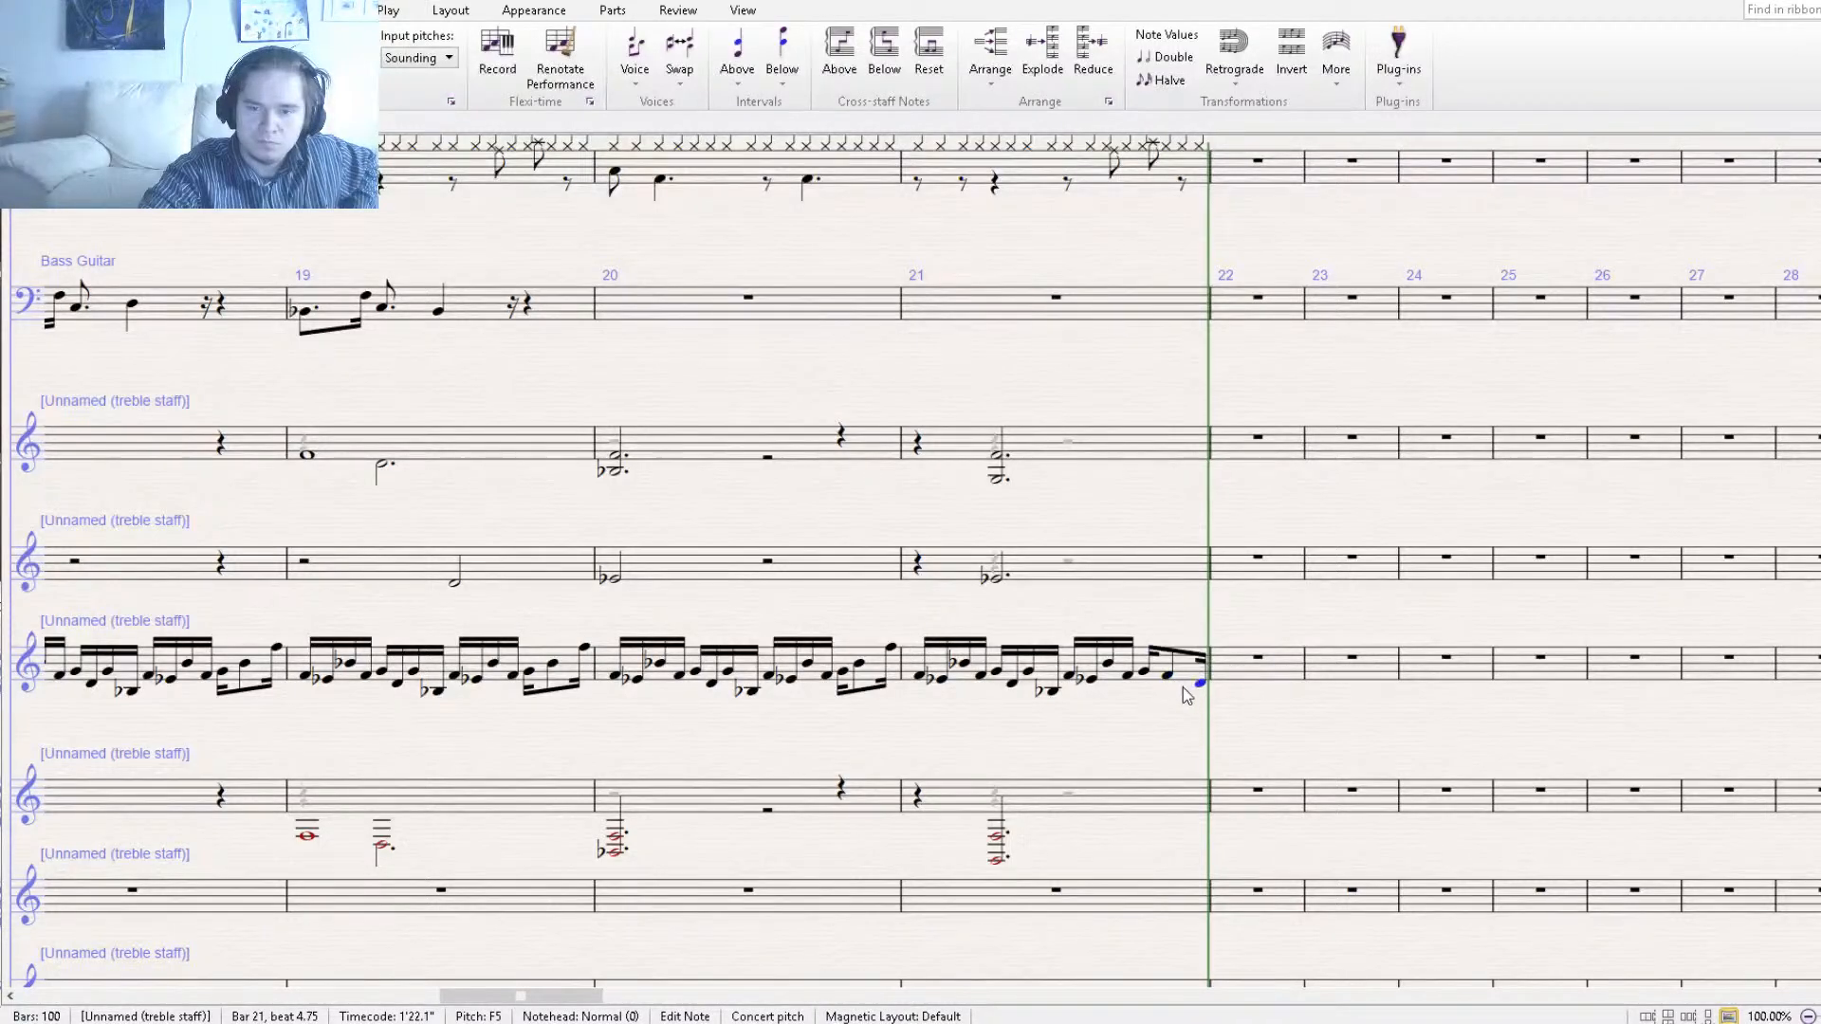
Repeat the Drum Set pattern of bars 20 and 21 into bars 22 and 23.
{"action": "left_click_drag", "start_coordinate": [1119, 220], "coordinate": [1108, 358]}
{"action": "left_click", "coordinate": [1078, 300]}
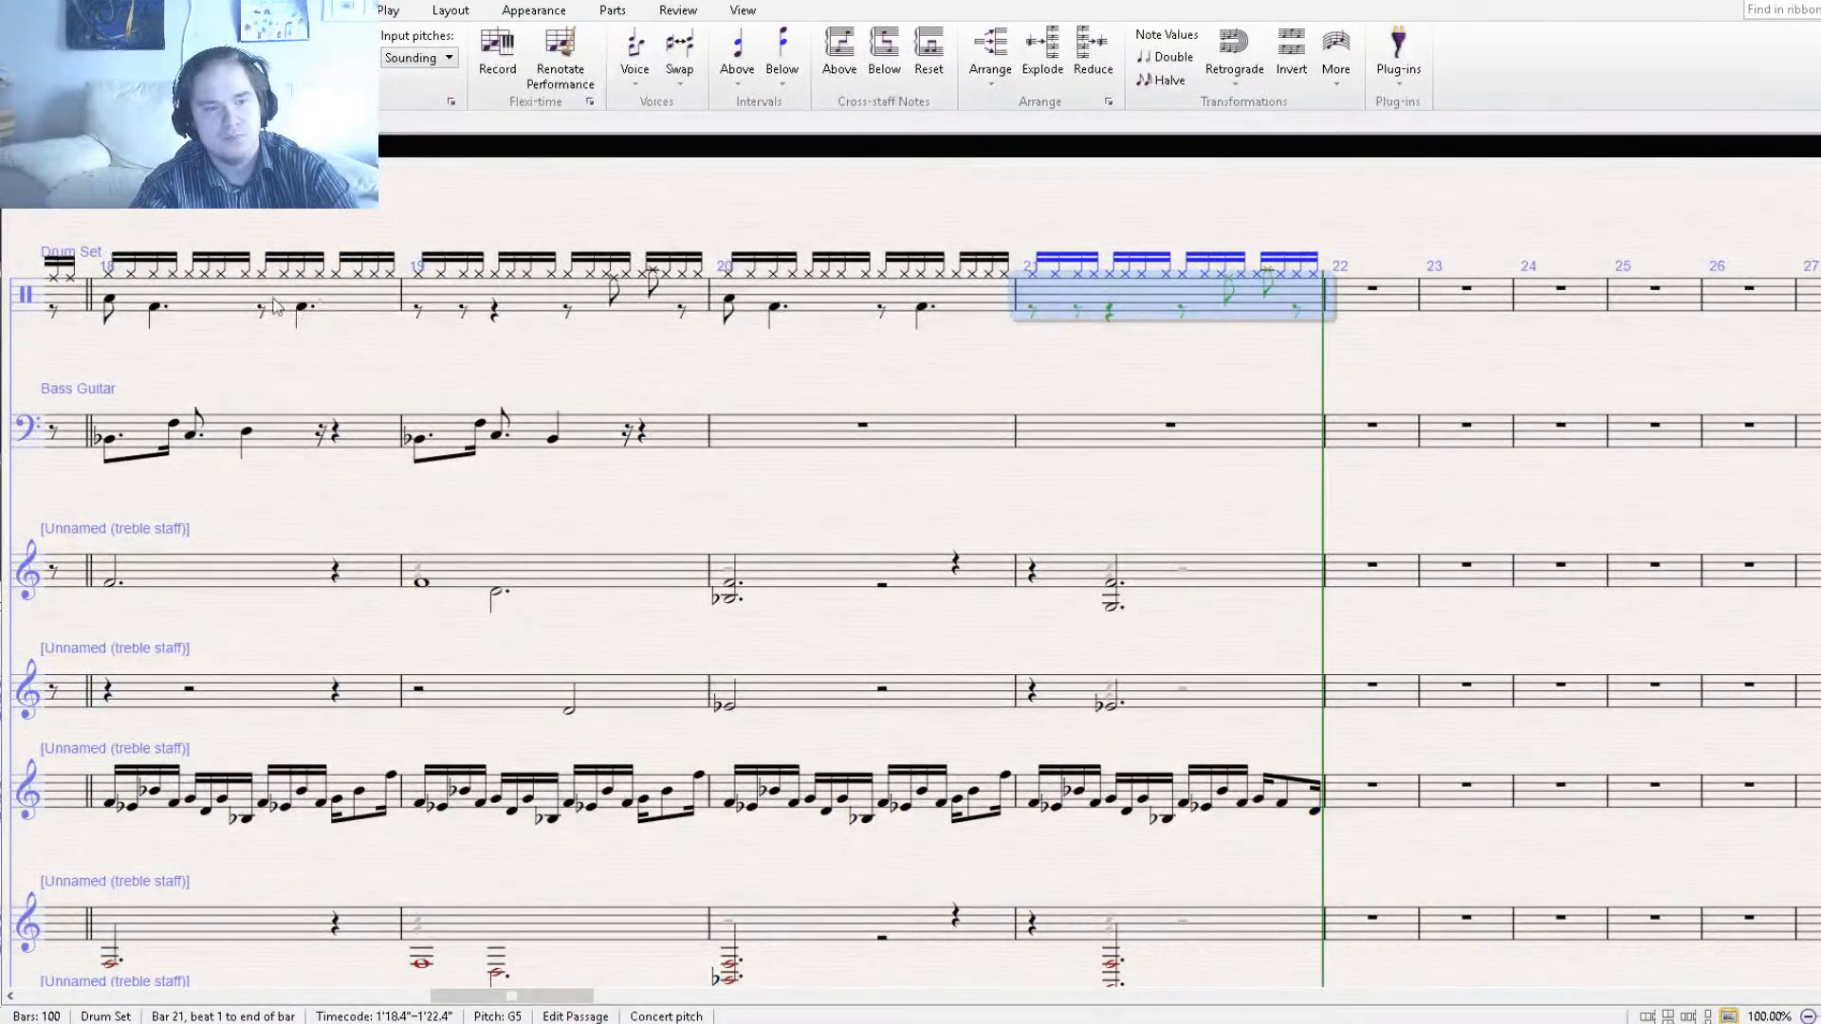
{"action": "left_click", "coordinate": [811, 294], "text": "shift"}
{"action": "key", "text": "r"}
Copy the low chord of bar 21 to bar 22 of the melody staff, one octave higher as G3 and F4.
{"action": "left_click_drag", "start_coordinate": [1374, 377], "coordinate": [826, 364]}
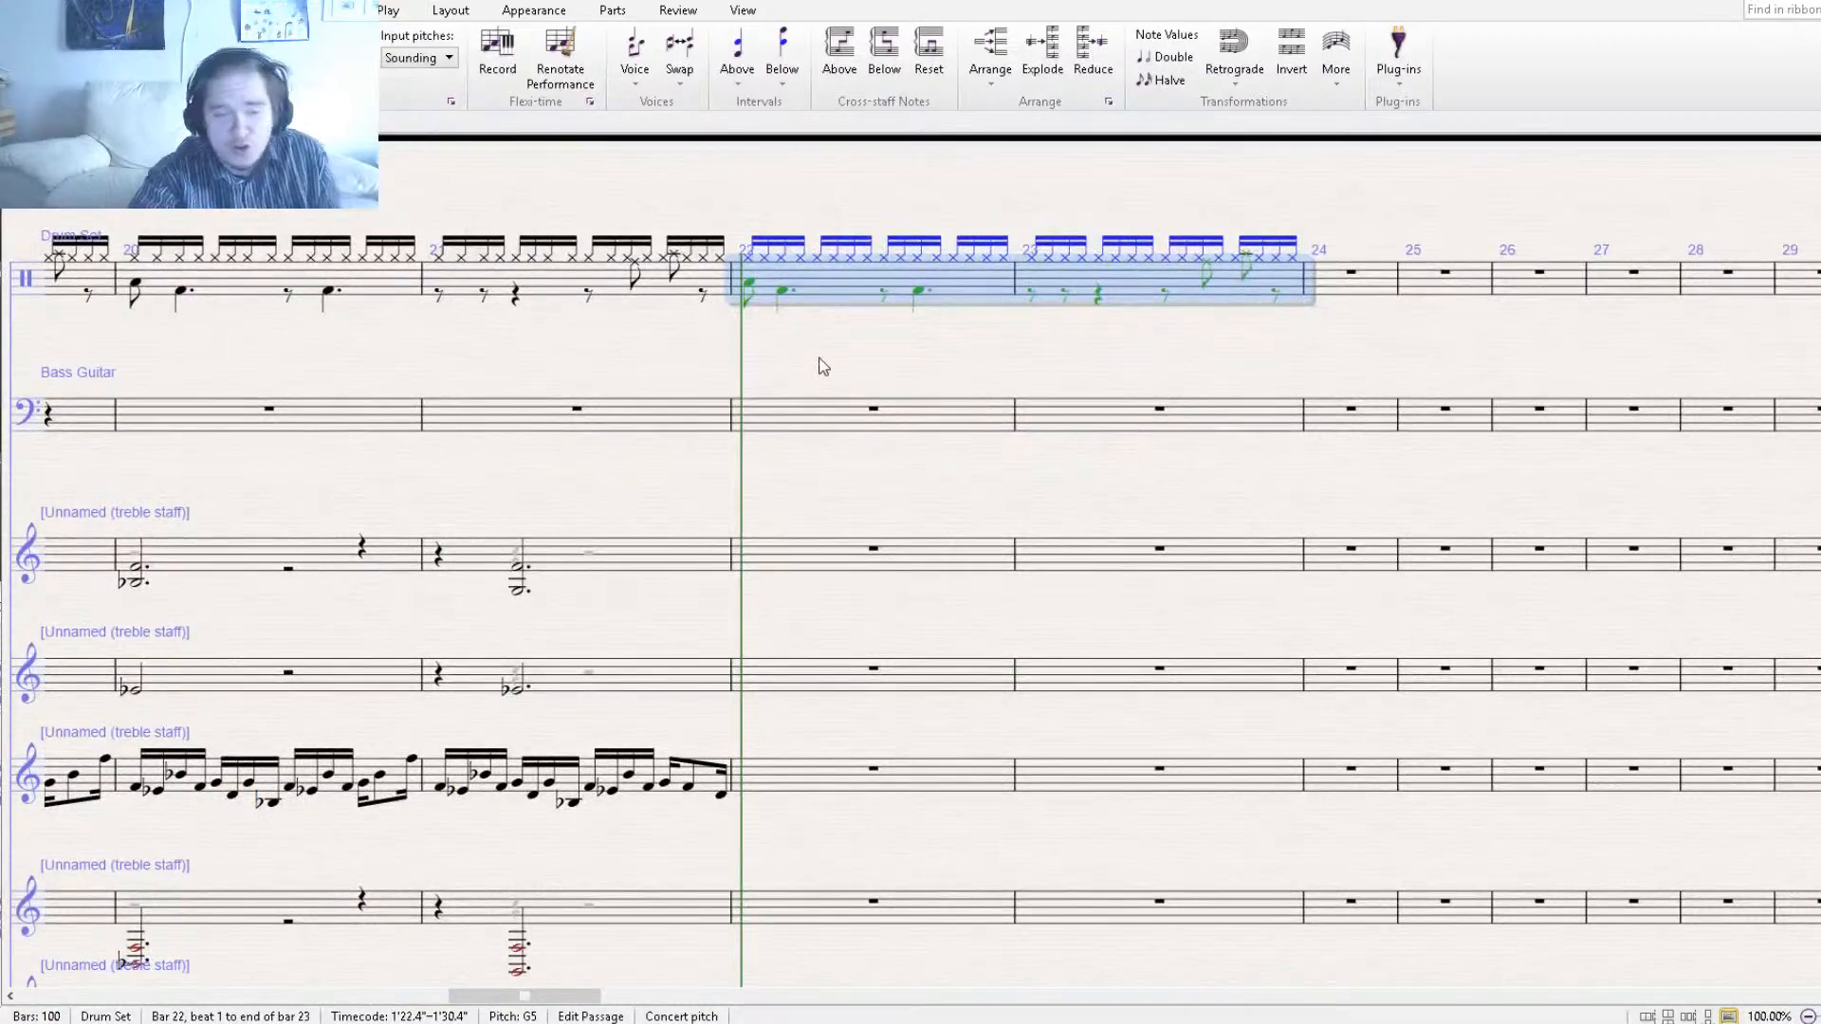
{"action": "left_click_drag", "start_coordinate": [826, 711], "coordinate": [948, 543]}
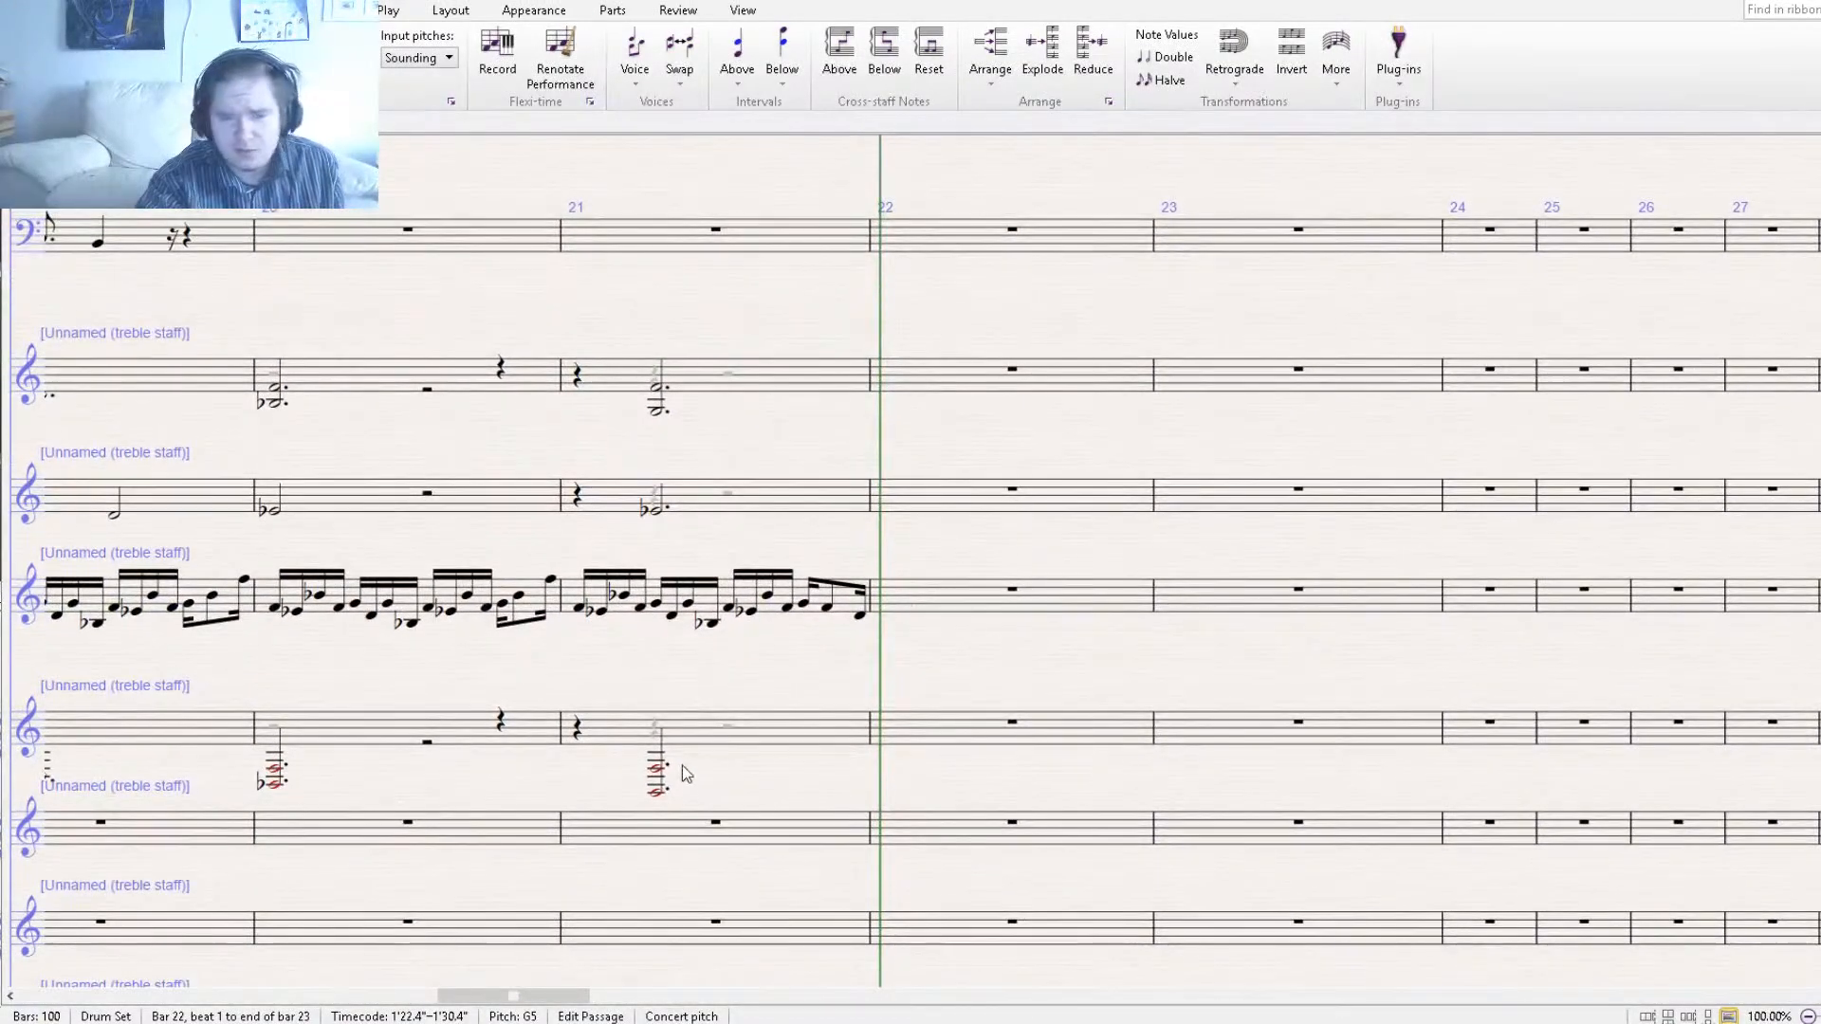
{"action": "left_click", "coordinate": [661, 780]}
{"action": "left_click", "coordinate": [916, 590], "text": "alt"}
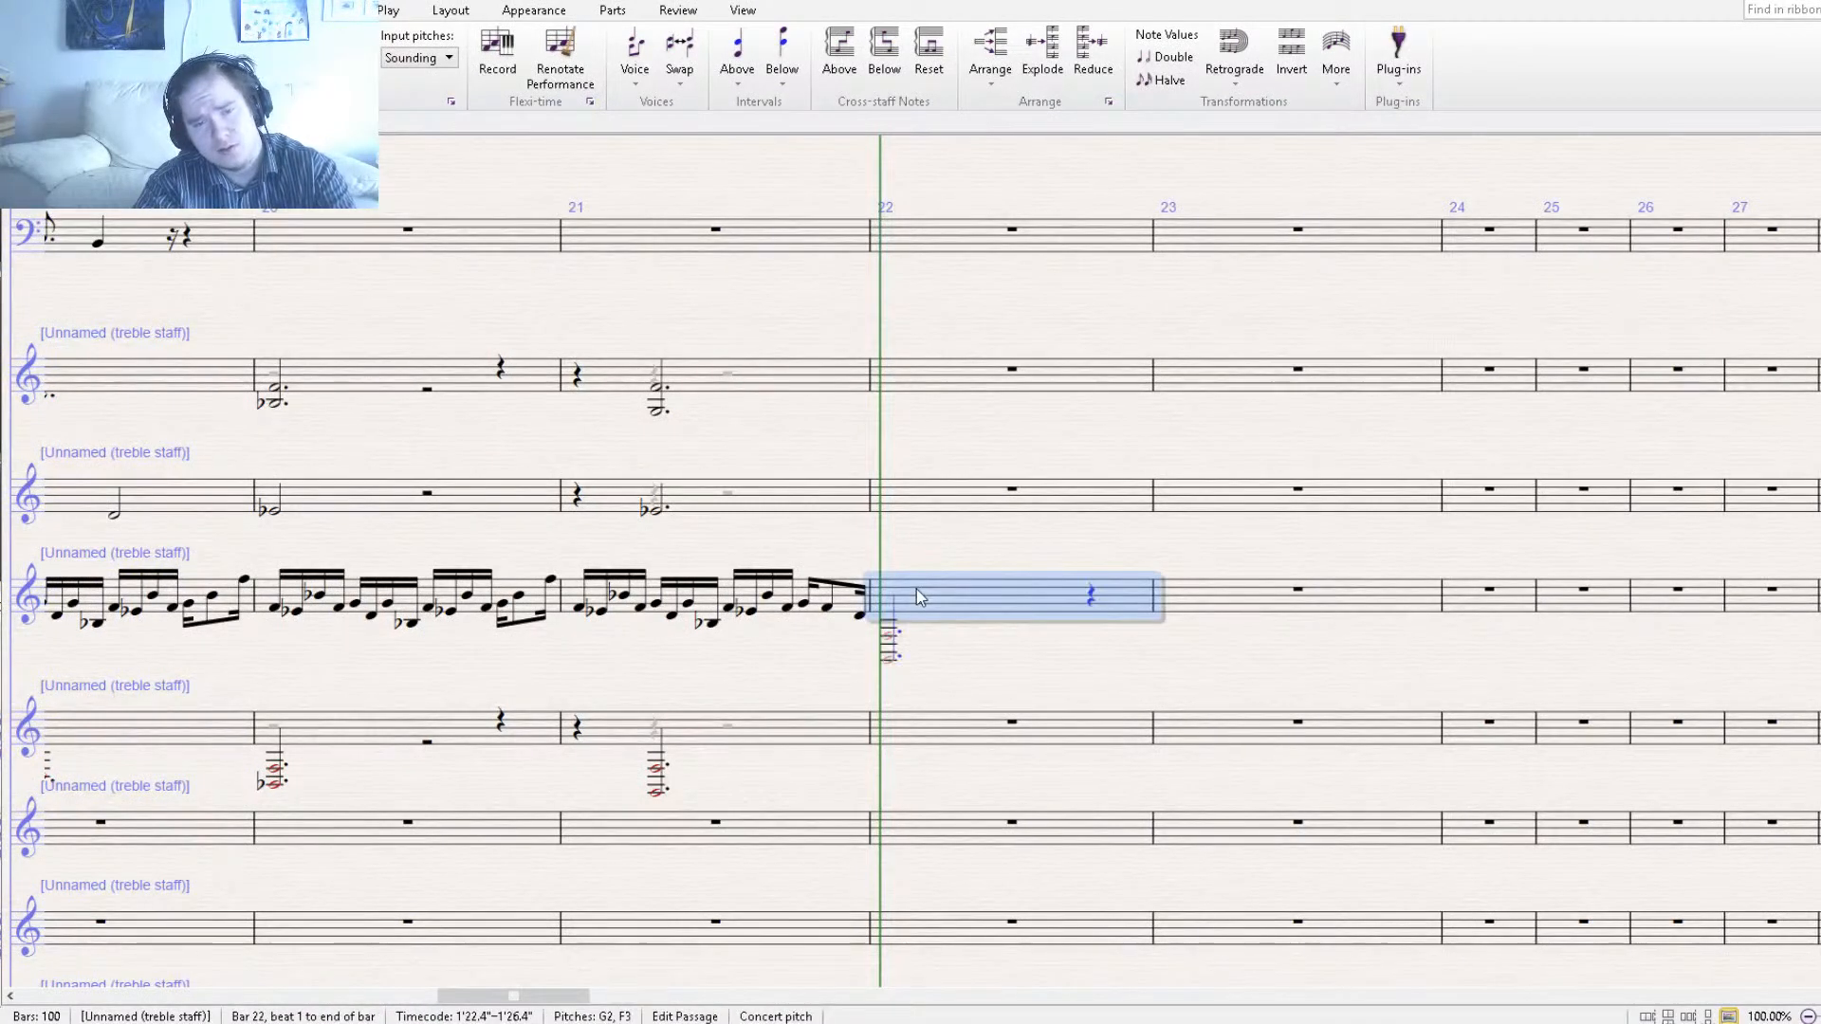
{"action": "left_click", "coordinate": [889, 645]}
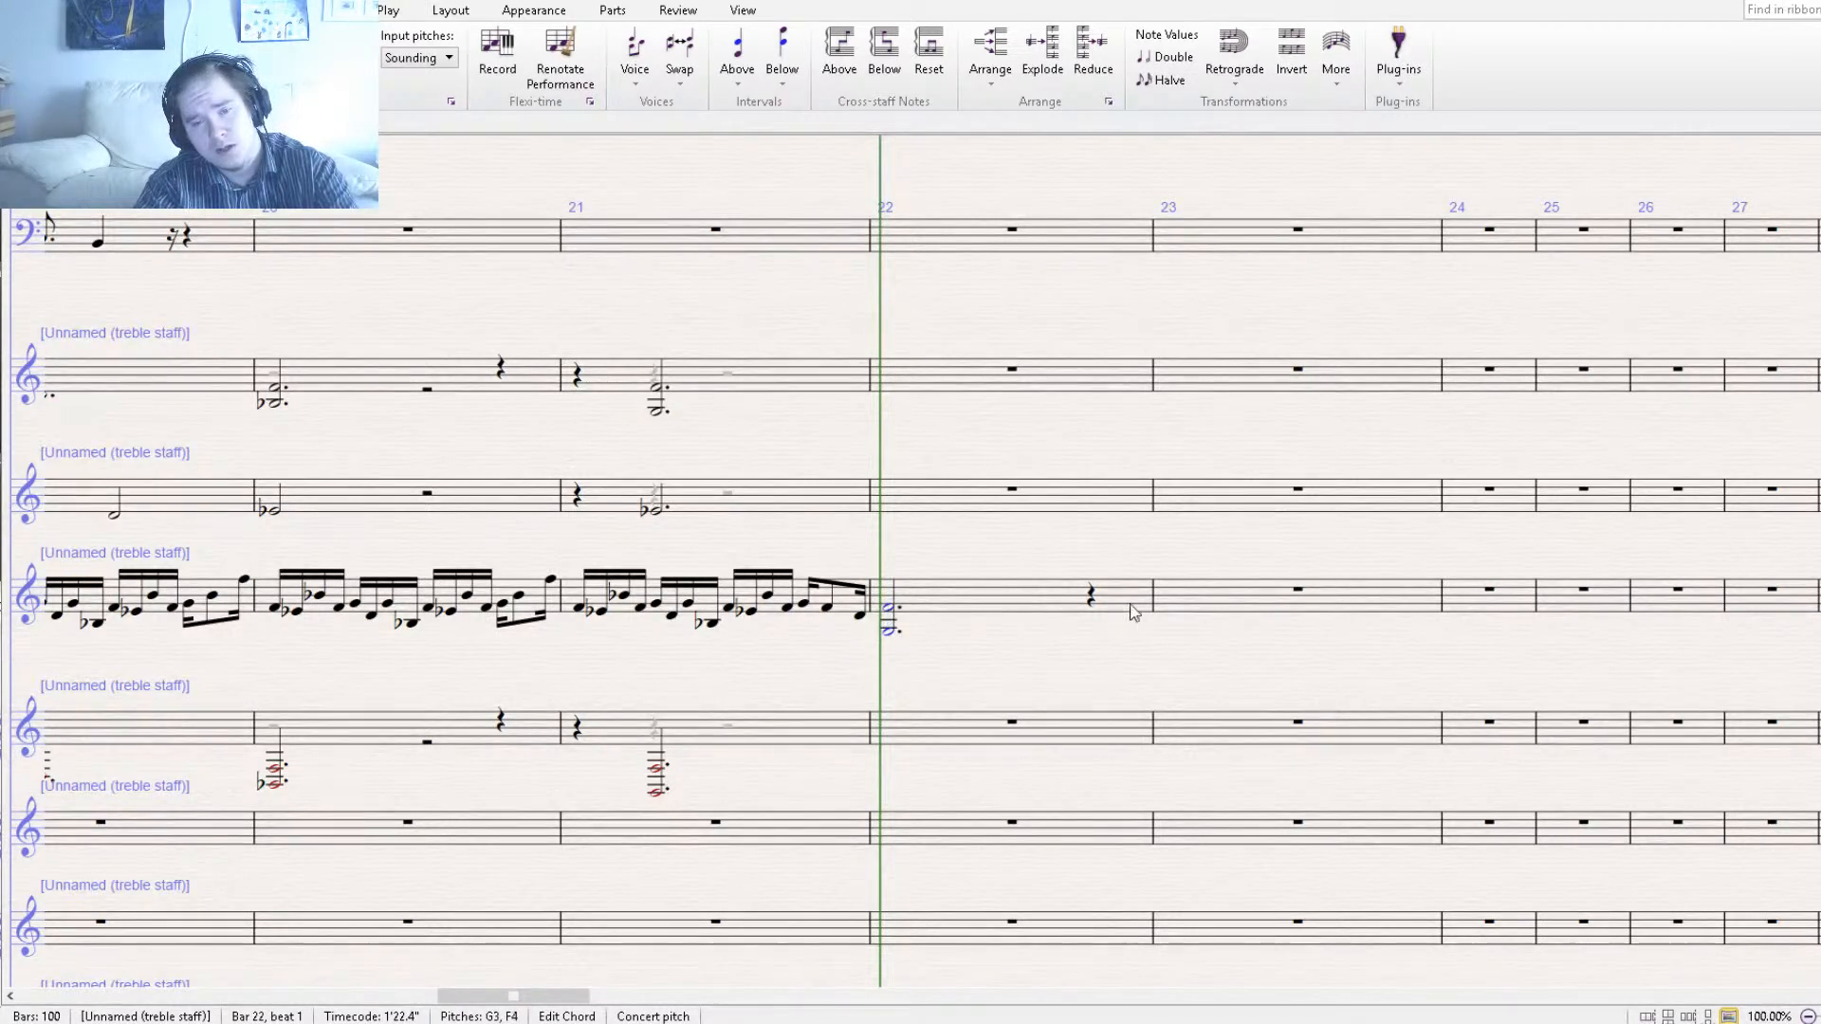
Copy the bar 22 chord to bar 23 of the melody staff and lower it to F3 and E4.
{"action": "left_click", "coordinate": [1218, 600]}
{"action": "key", "text": "ctrl+v"}
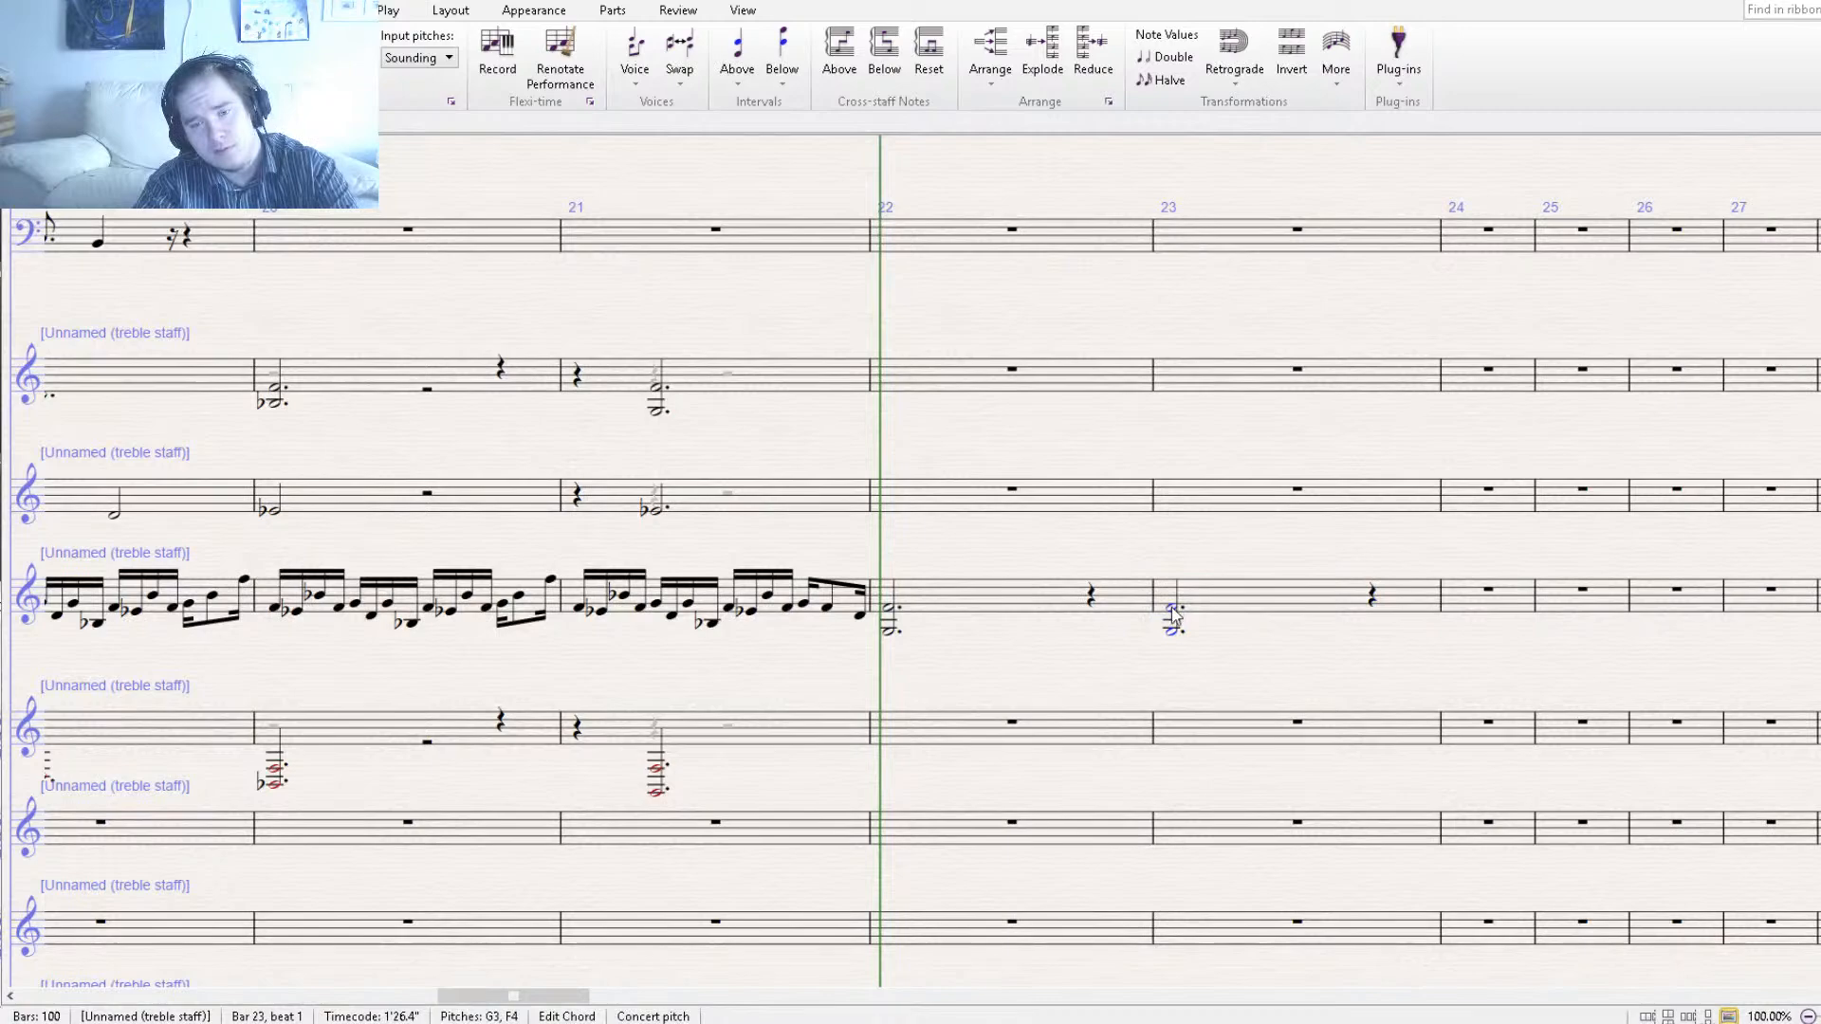
{"action": "left_click_drag", "start_coordinate": [1181, 545], "coordinate": [920, 696]}
Copy the bar 23 chord to bar 24 of the melody staff and lower its upper note to D4.
{"action": "left_click", "coordinate": [1064, 750]}
{"action": "left_click", "coordinate": [1196, 749]}
{"action": "key", "text": "ctrl+v"}
{"action": "triple_click", "coordinate": [1212, 759]}
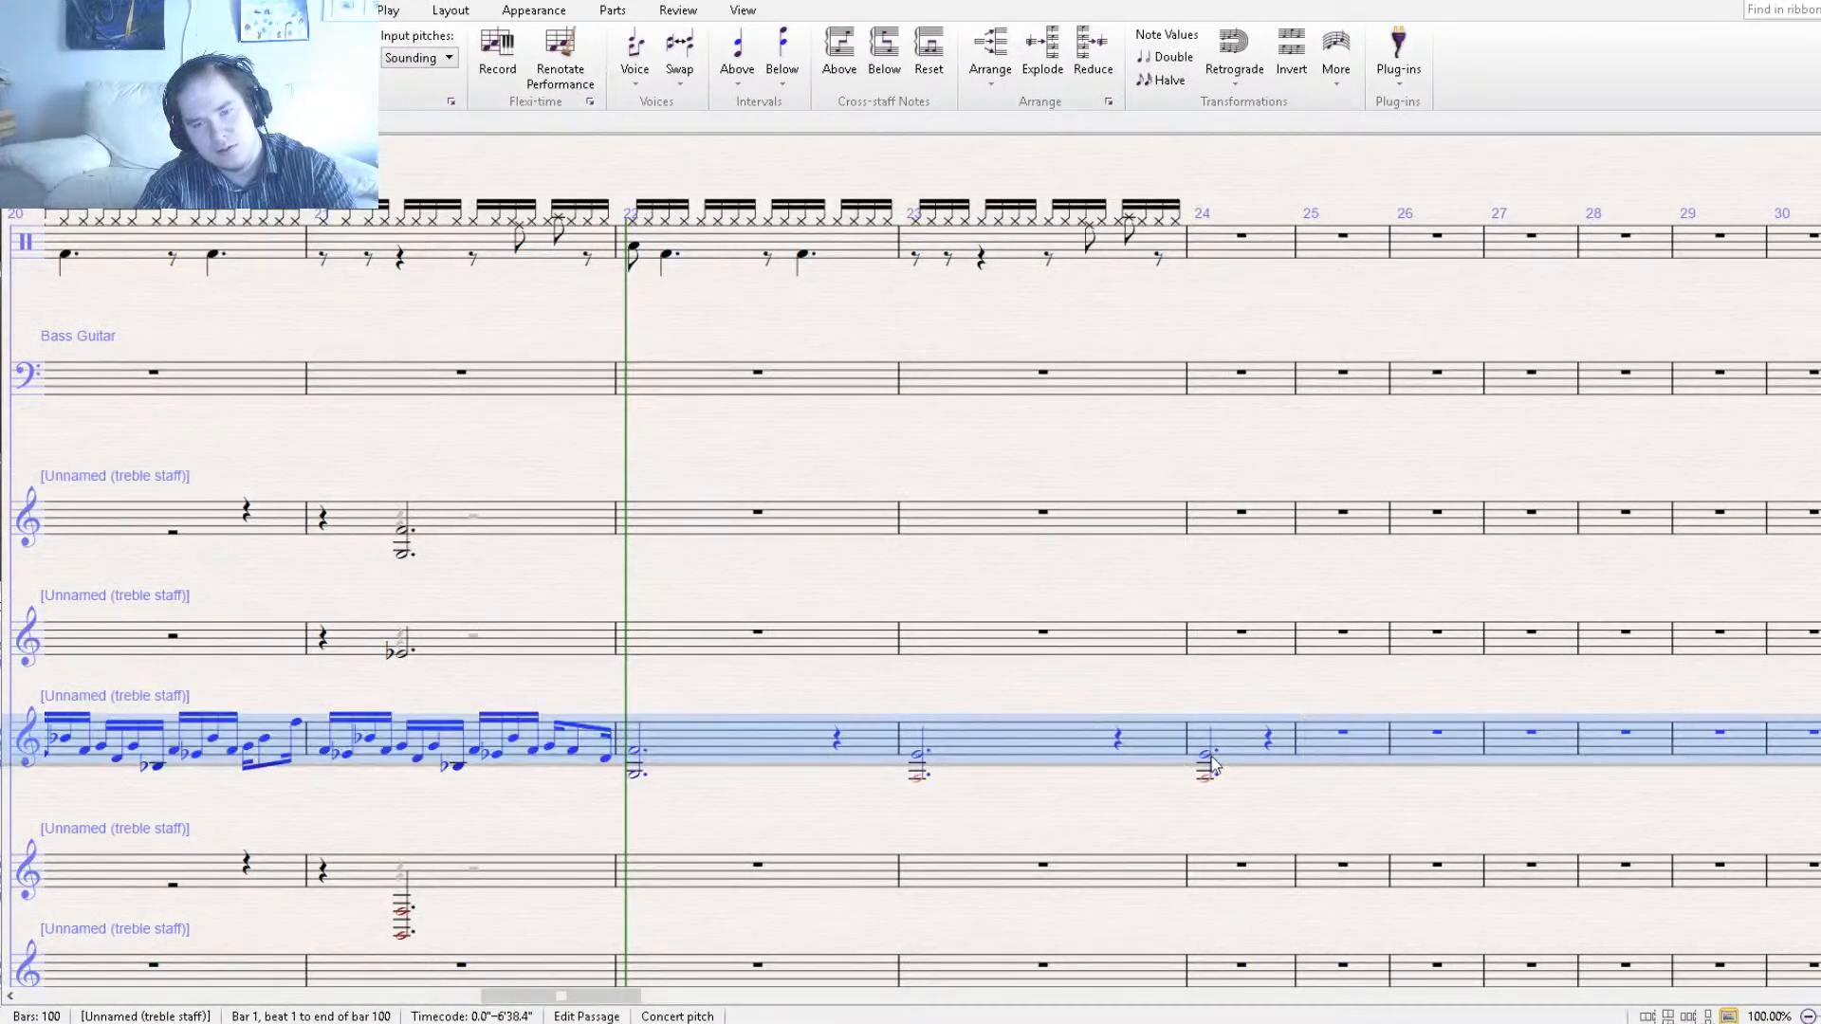
{"action": "left_click", "coordinate": [1209, 760]}
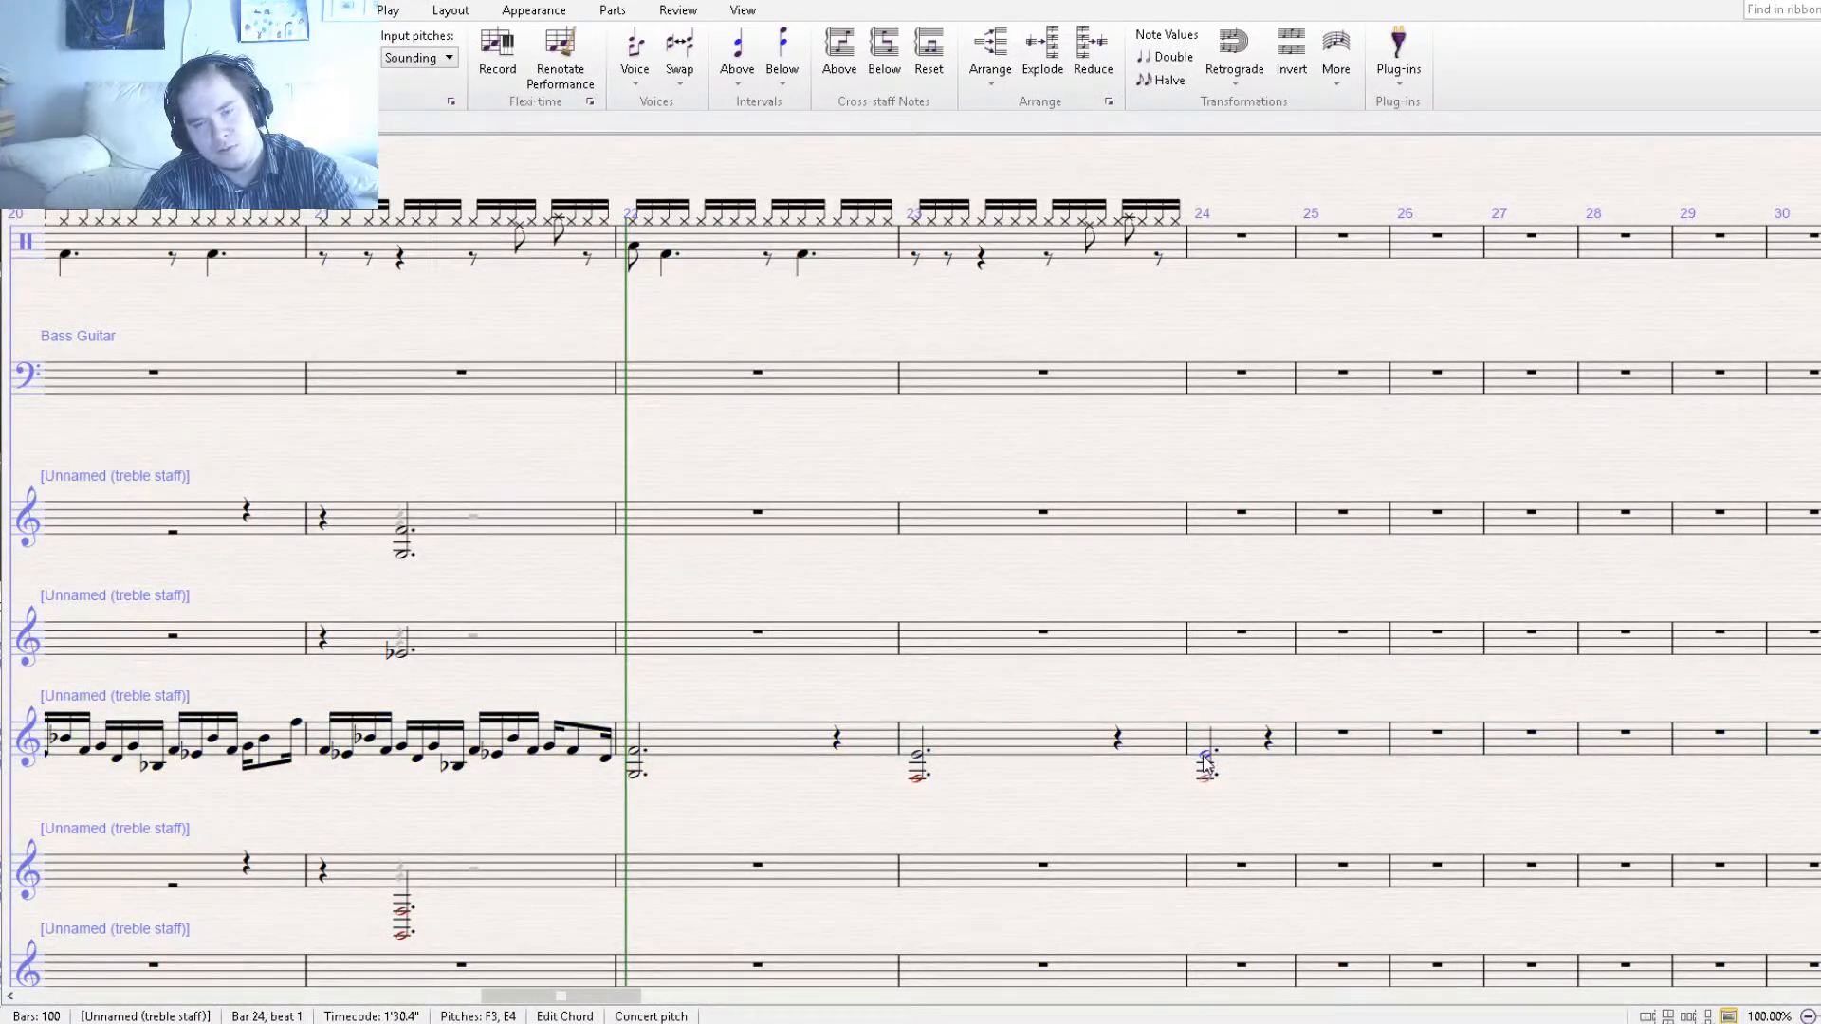
{"action": "key", "text": "Escape"}
{"action": "left_click_drag", "start_coordinate": [1206, 782], "coordinate": [1206, 776]}
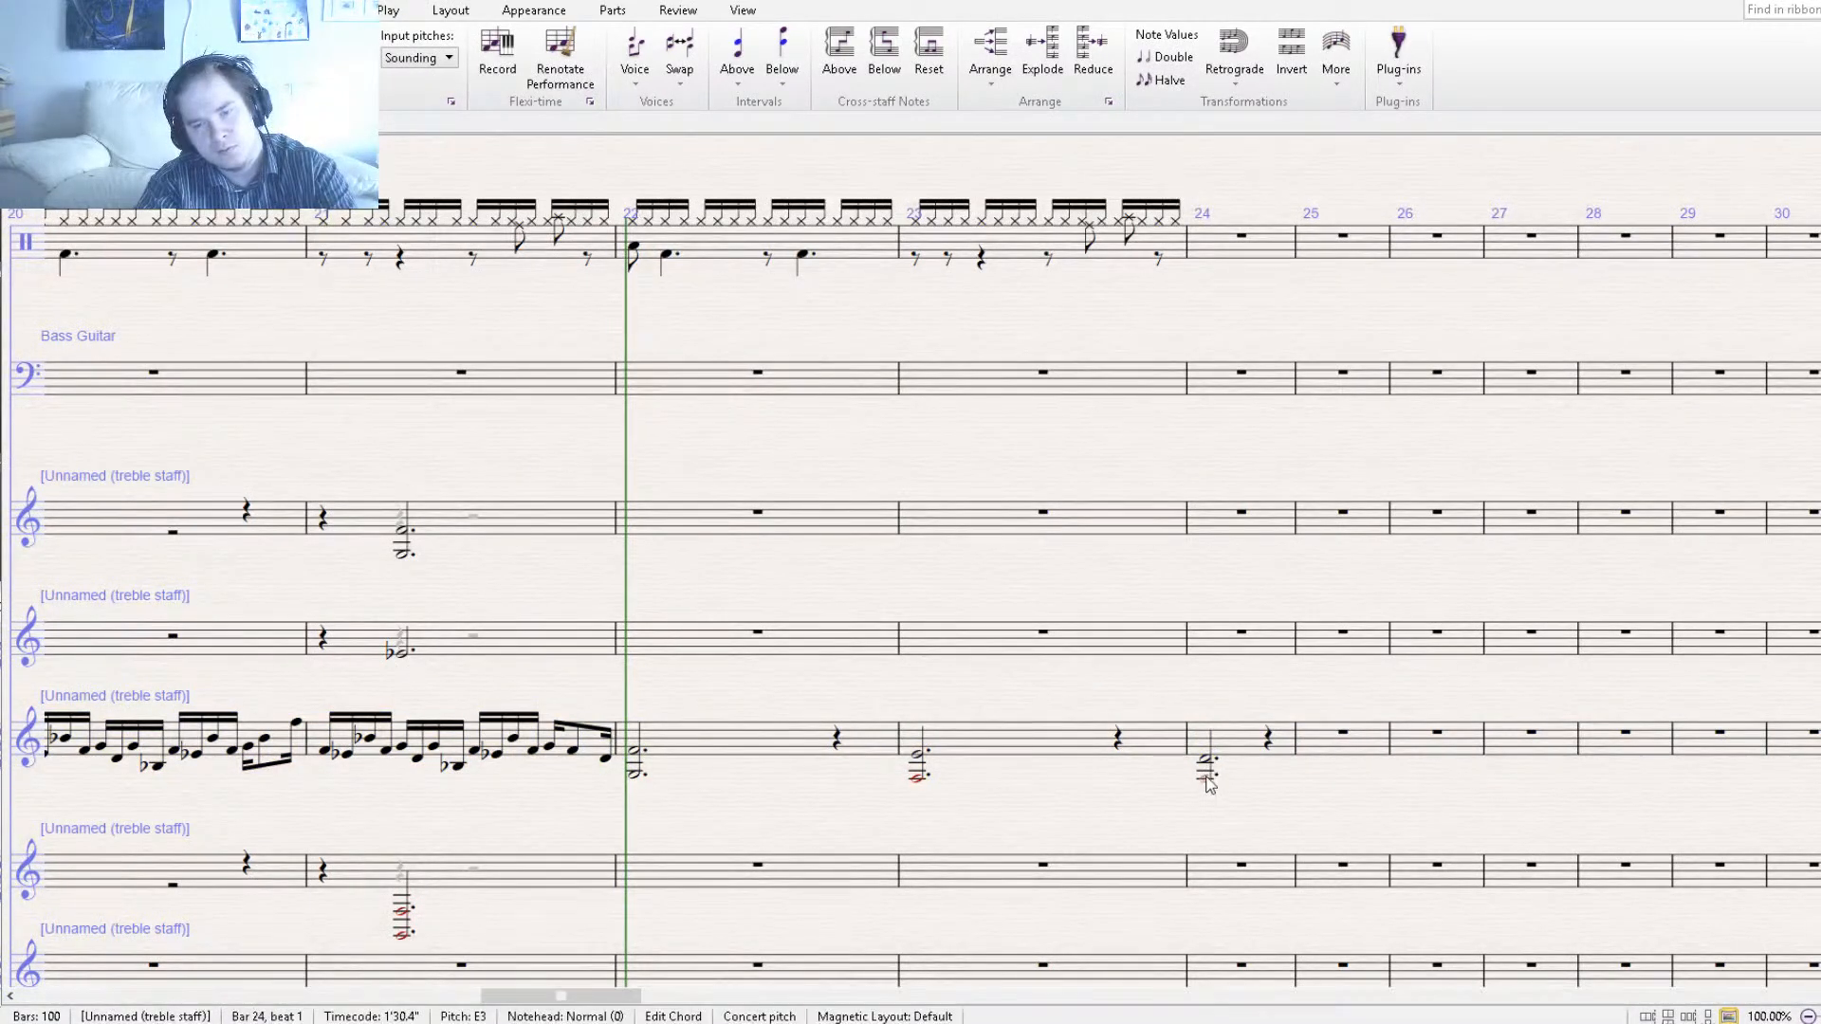
Raise the lower note of the bar 24 chord on the melody staff to G3.
{"action": "double_click", "coordinate": [1205, 776]}
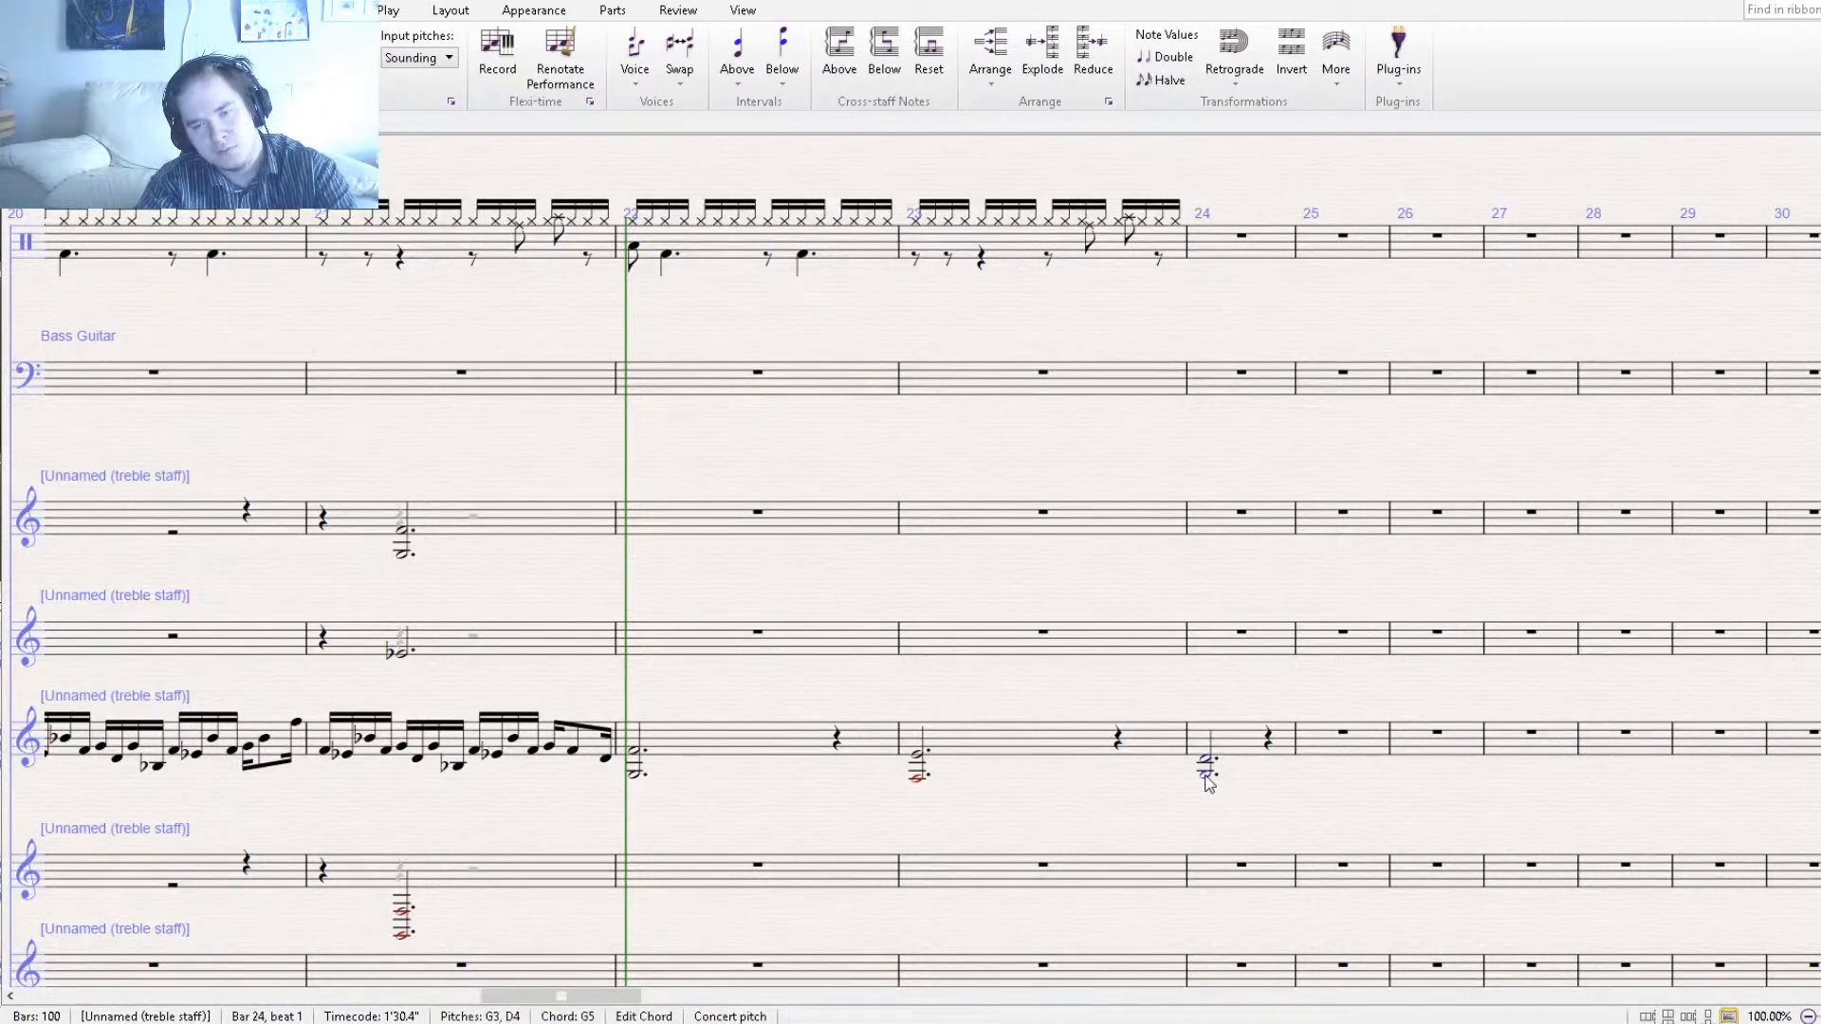
{"action": "key", "text": "Escape"}
Repeat the Drum Set pattern of bars 22 and 23 into bars 24 and 25.
{"action": "left_click", "coordinate": [999, 254]}
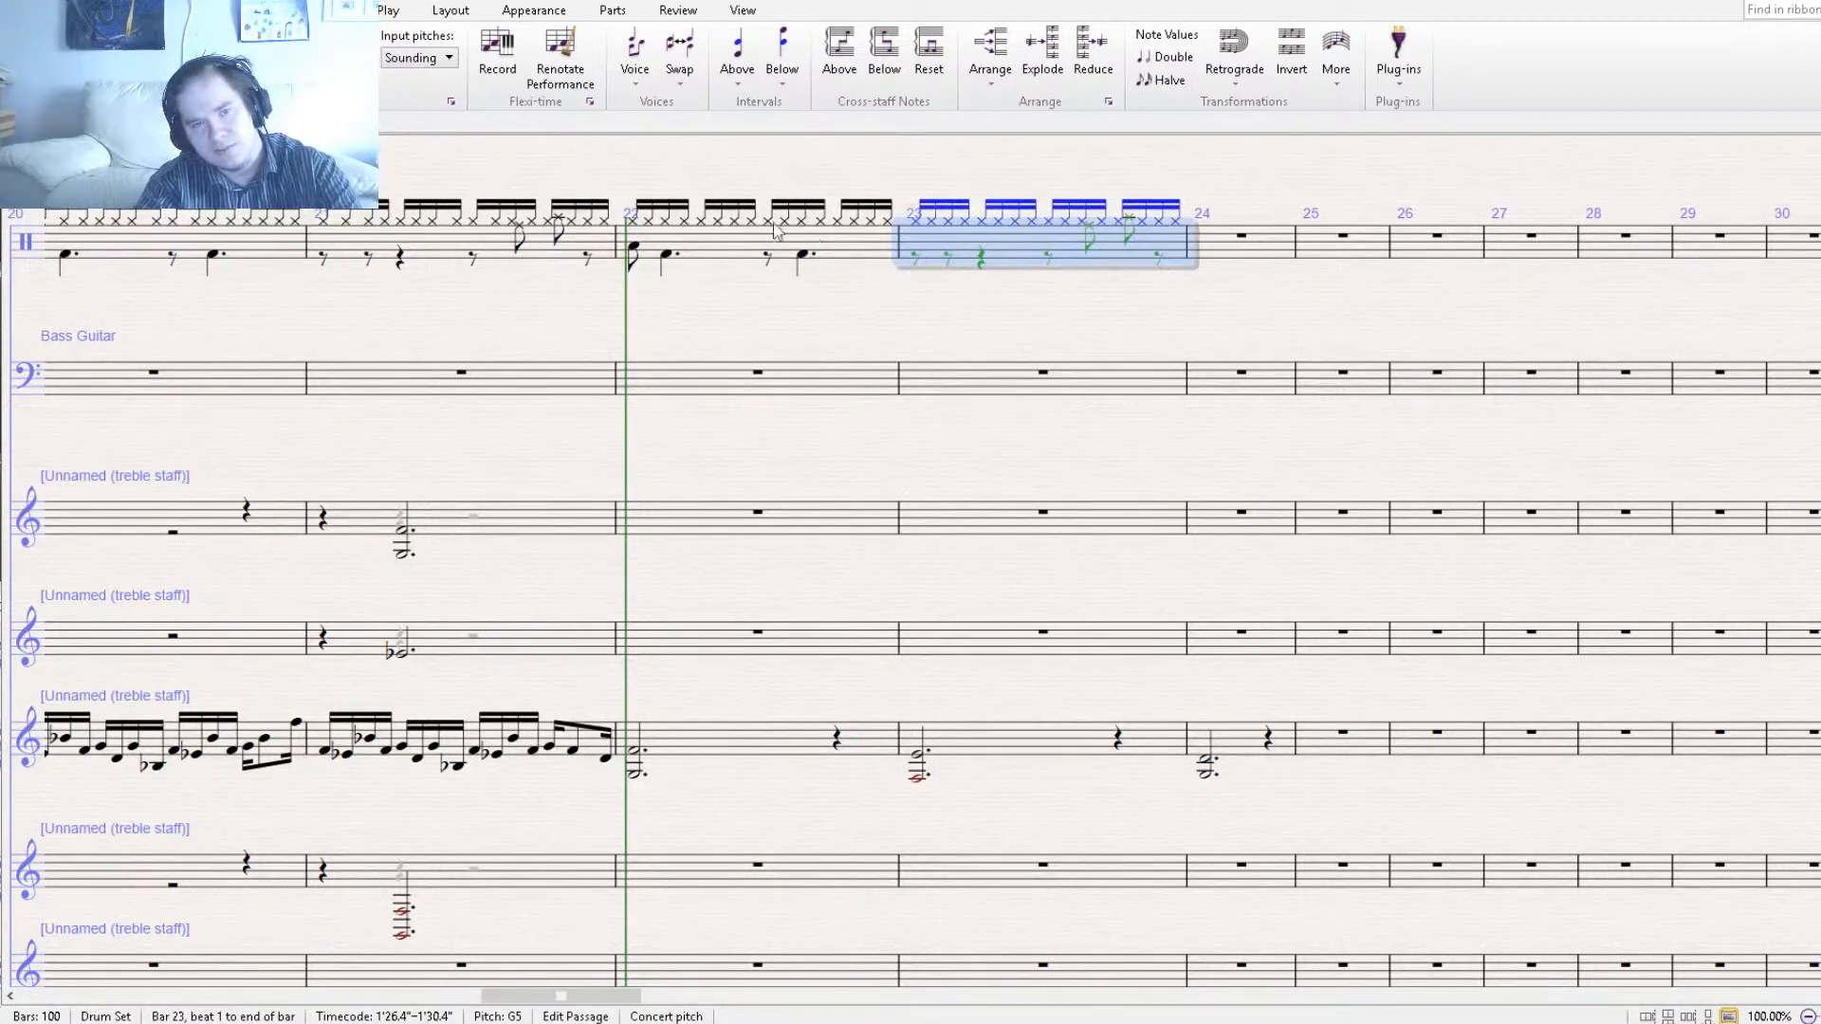
{"action": "left_click", "coordinate": [745, 251], "text": "shift"}
{"action": "key", "text": "r"}
{"action": "key", "text": "Escape"}
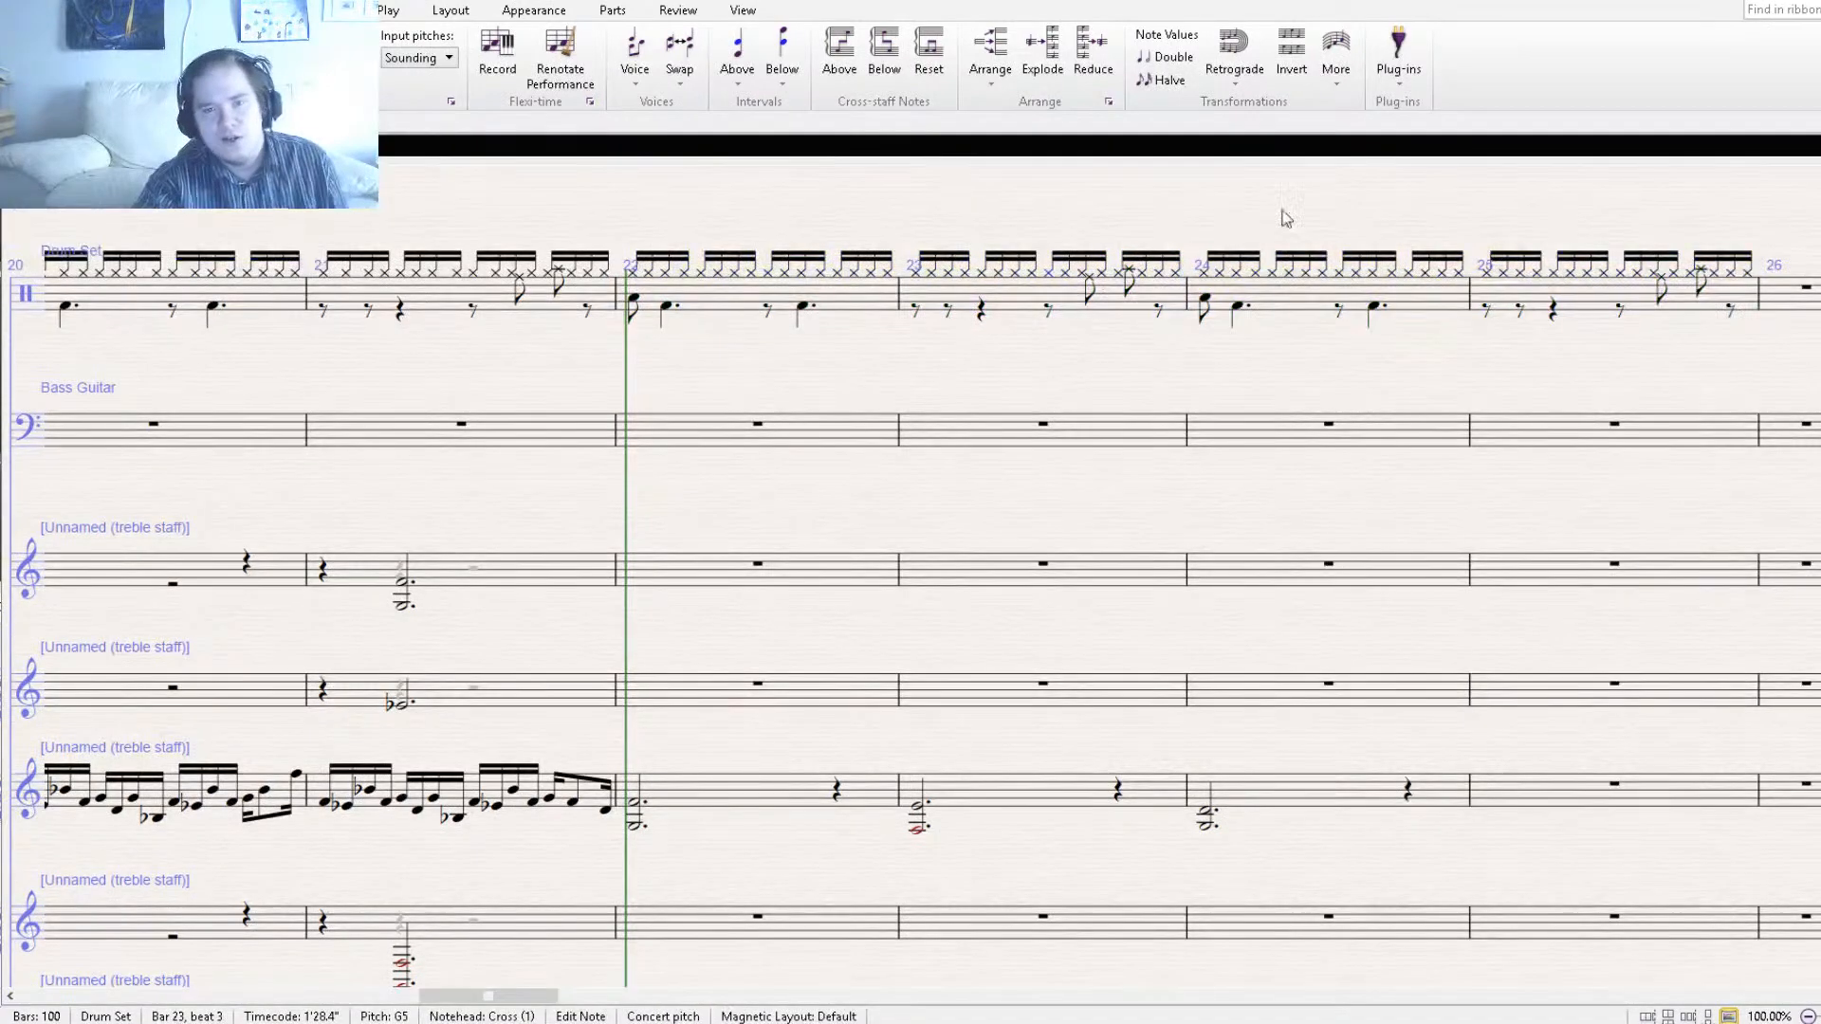
Enclose bars 2 to 25 in repeat barlines, with an end repeat after bar 25 and a start repeat at bar 2.
{"action": "left_click_drag", "start_coordinate": [1489, 211], "coordinate": [1179, 209]}
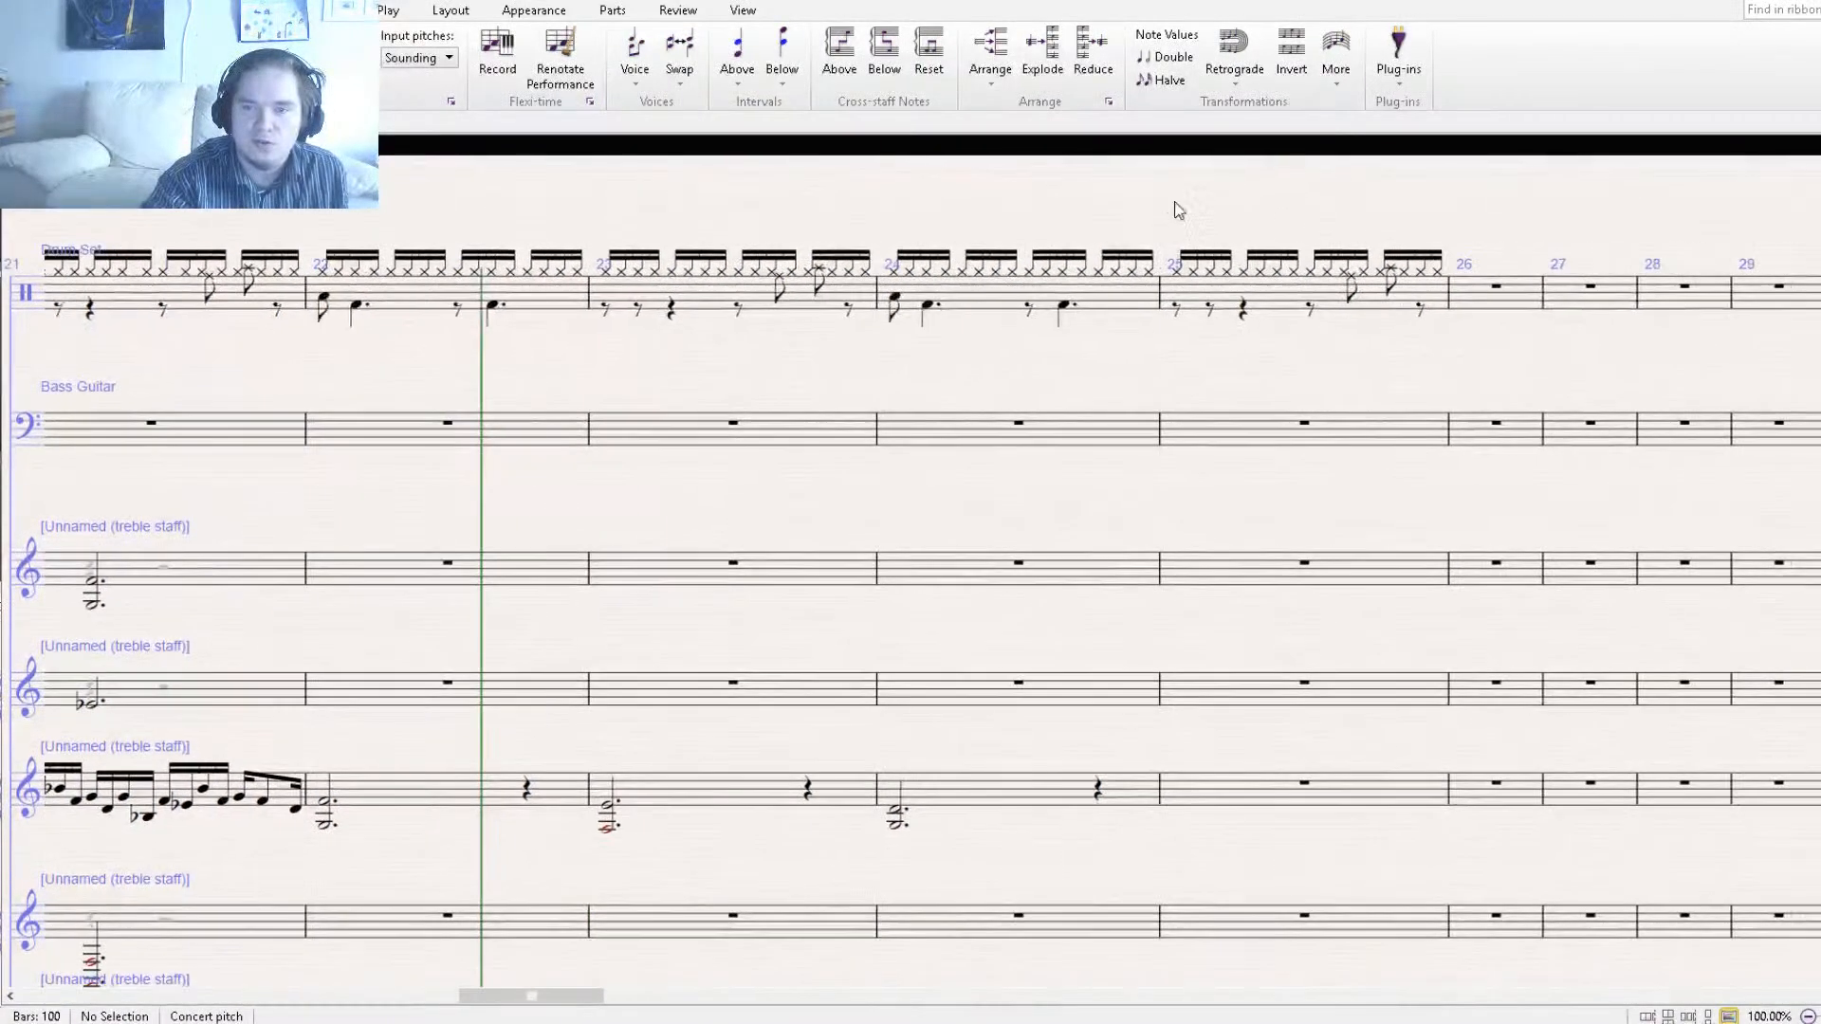
{"action": "left_click", "coordinate": [1452, 292]}
{"action": "left_click_drag", "start_coordinate": [795, 211], "coordinate": [1809, 271]}
{"action": "left_click_drag", "start_coordinate": [693, 254], "coordinate": [1773, 267]}
{"action": "left_click_drag", "start_coordinate": [199, 245], "coordinate": [1386, 231]}
{"action": "left_click_drag", "start_coordinate": [580, 245], "coordinate": [1451, 192]}
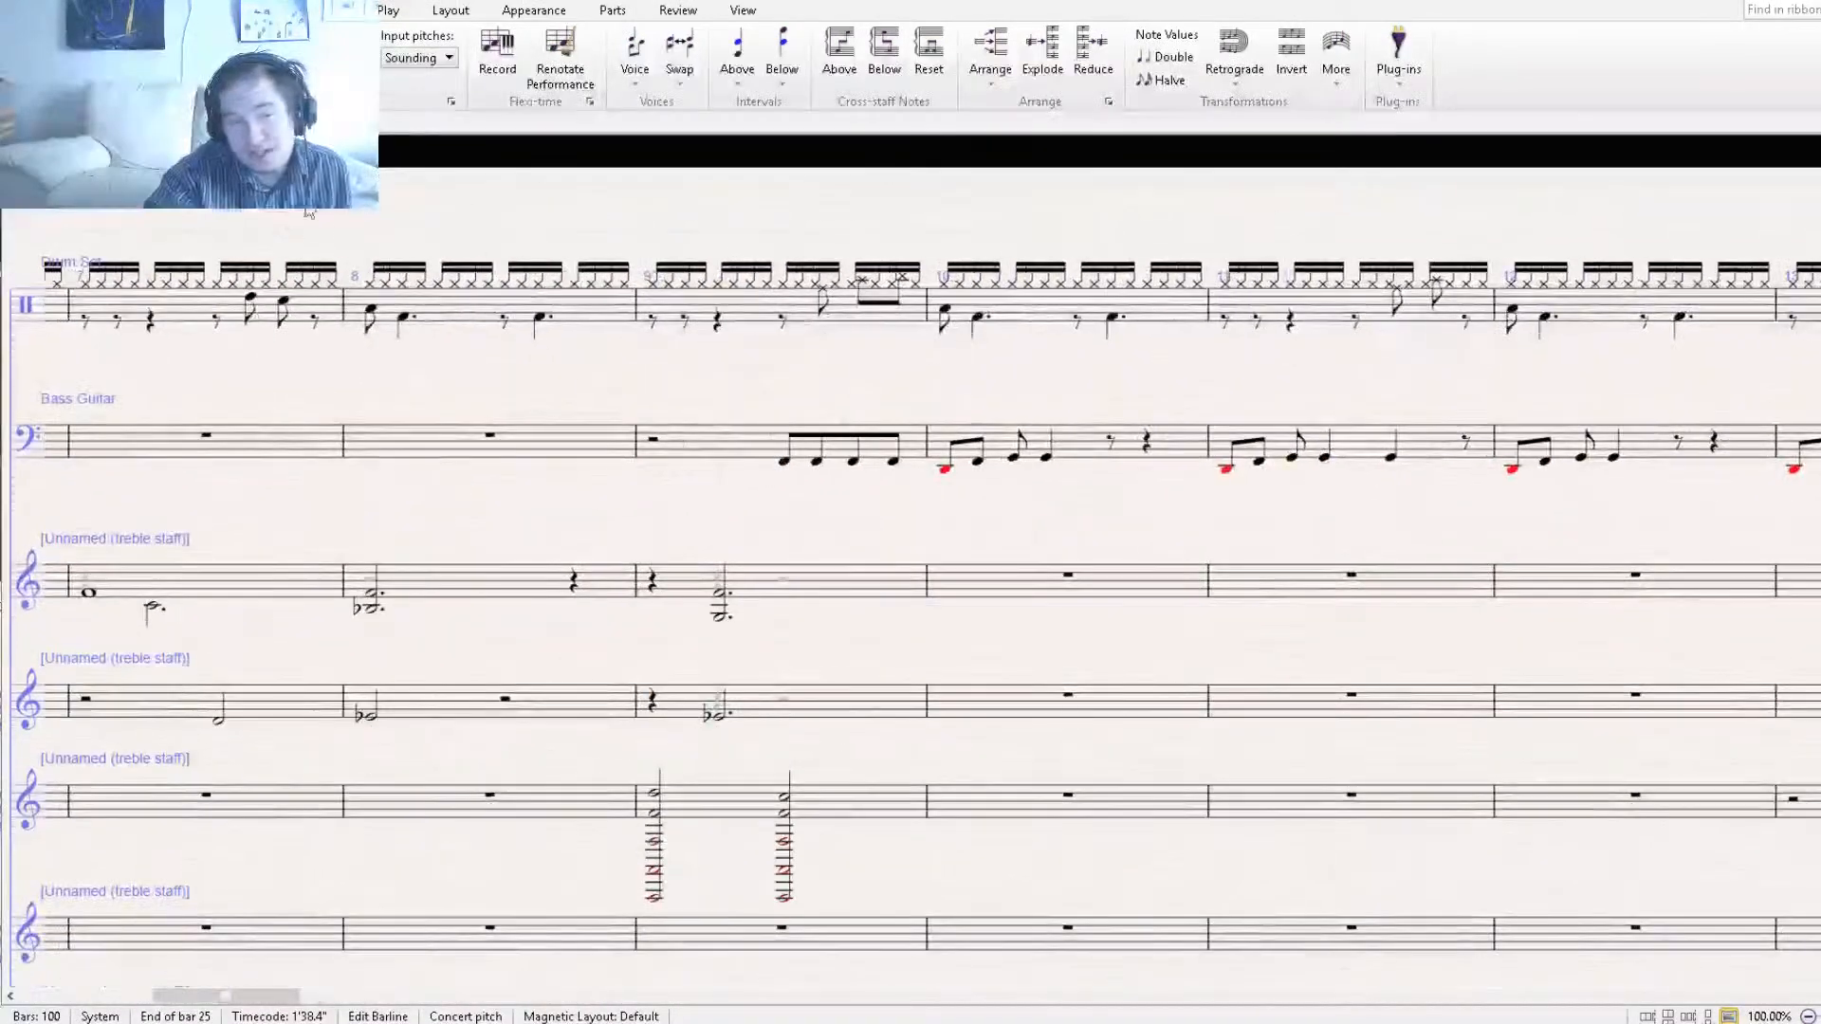
{"action": "left_click_drag", "start_coordinate": [275, 220], "coordinate": [1525, 172]}
{"action": "left_click_drag", "start_coordinate": [410, 182], "coordinate": [1116, 245]}
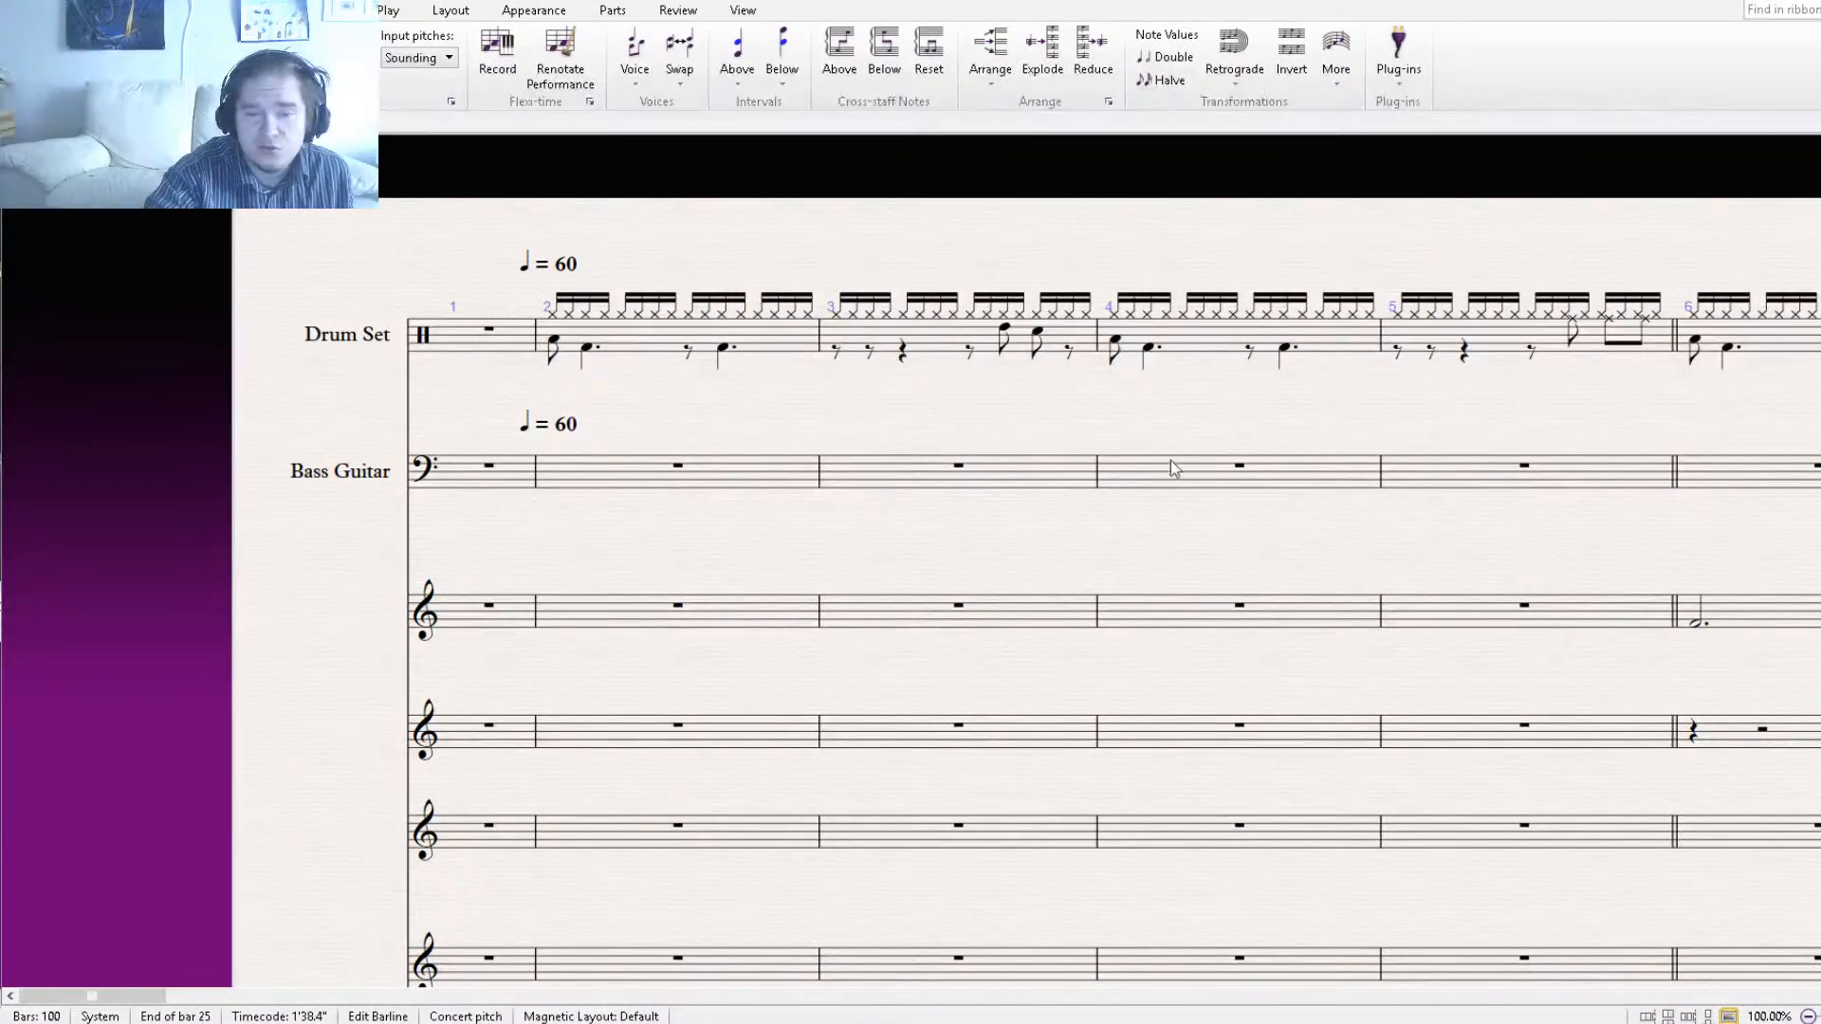
{"action": "left_click", "coordinate": [537, 390]}
{"action": "left_click_drag", "start_coordinate": [967, 436], "coordinate": [645, 472]}
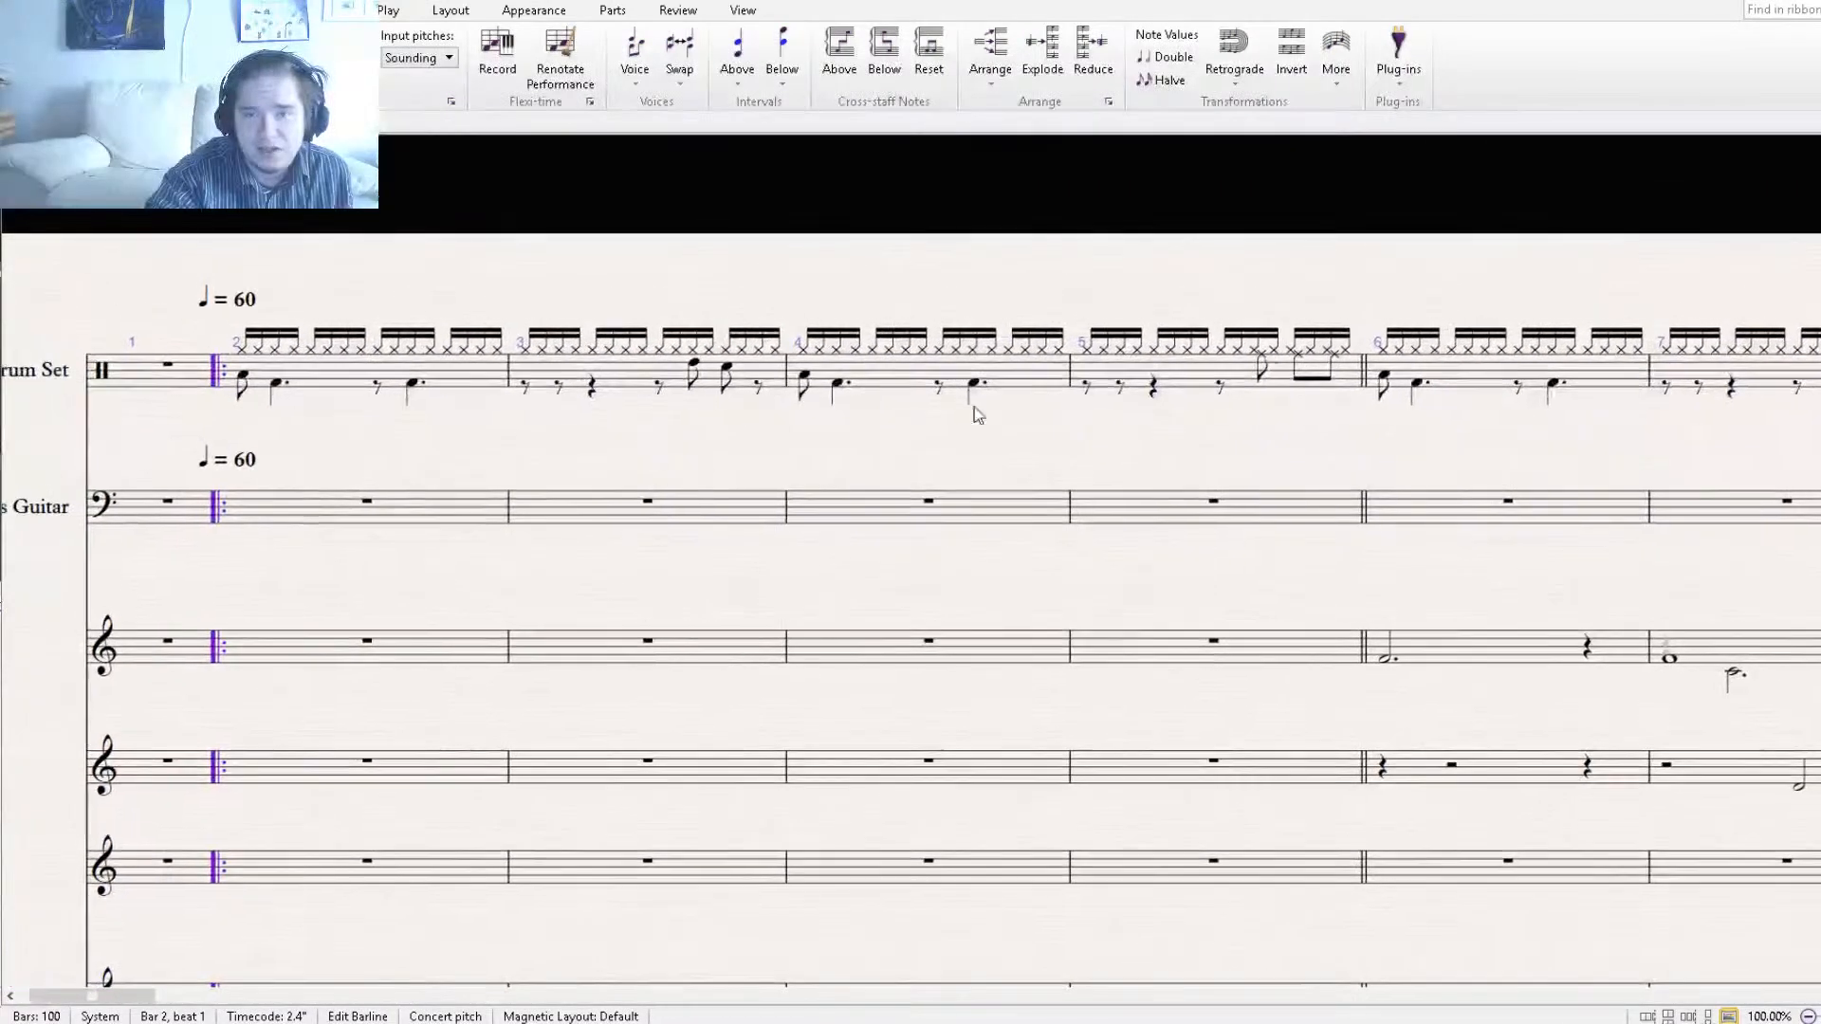
Play back the piece from the start and follow all staves through bar 25 at a reduced zoom.
{"action": "key", "text": "["}
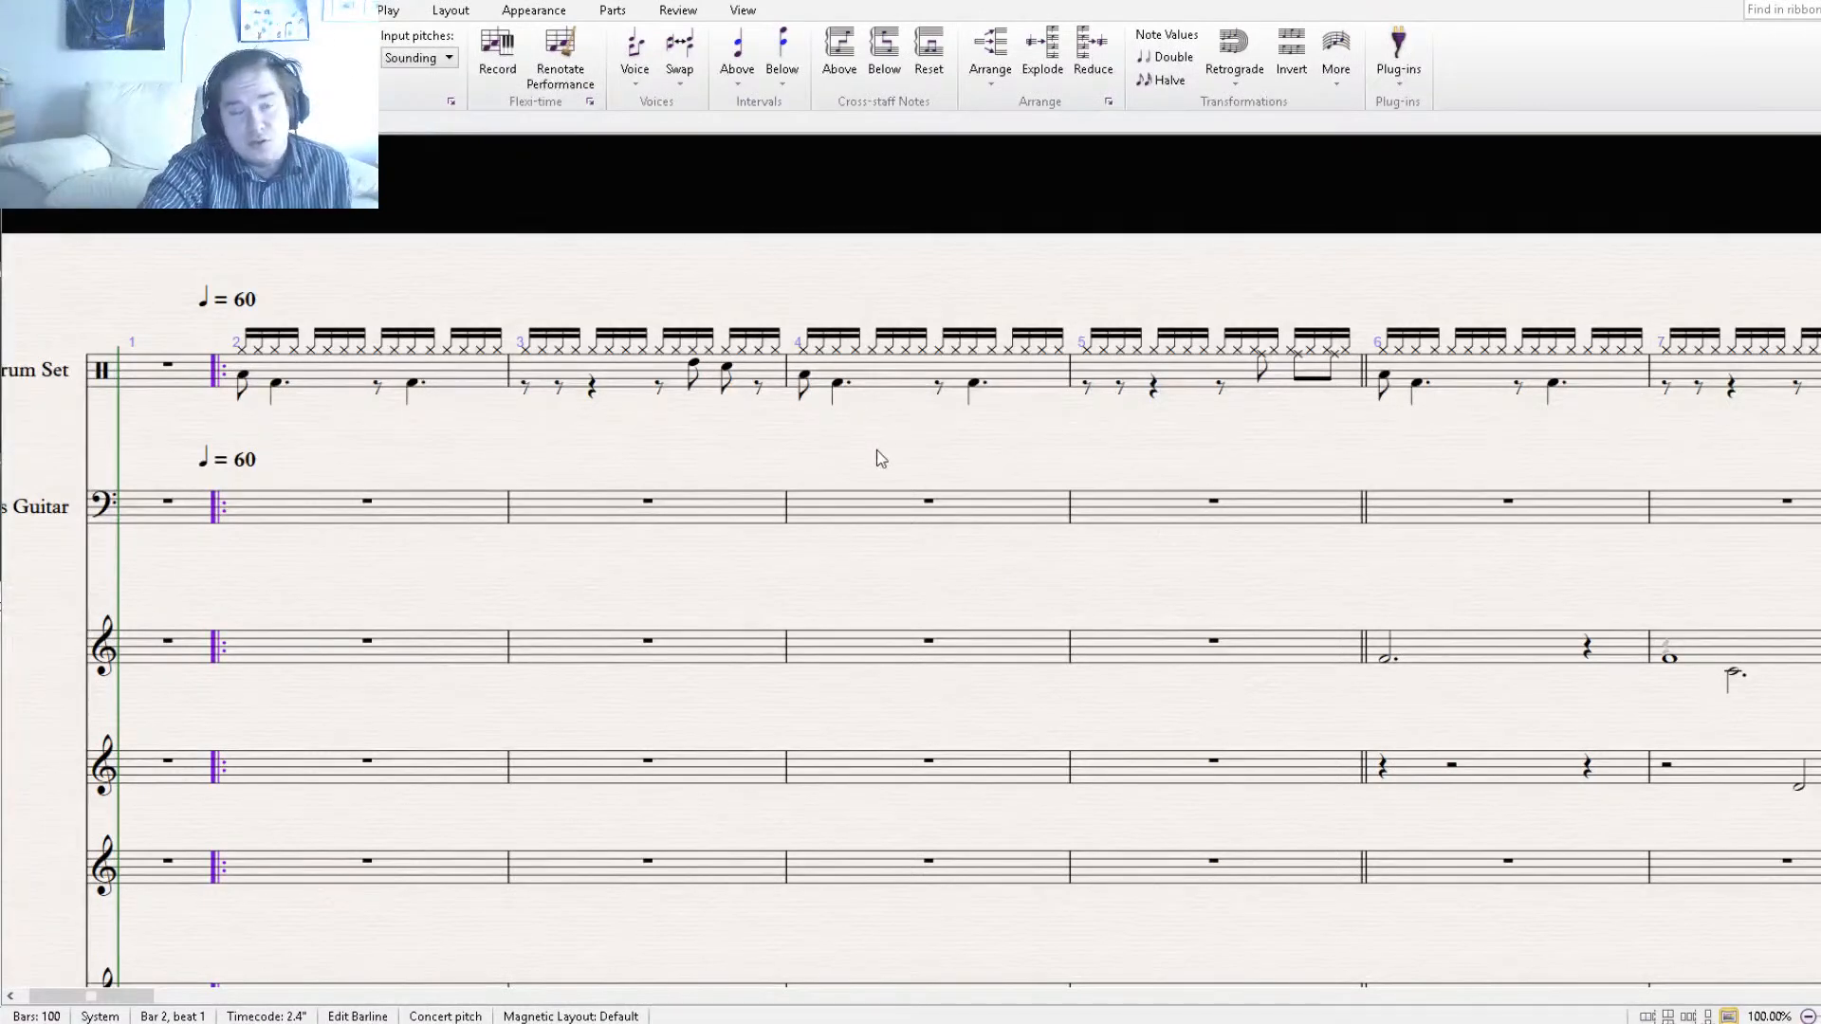
{"action": "key", "text": "Escape"}
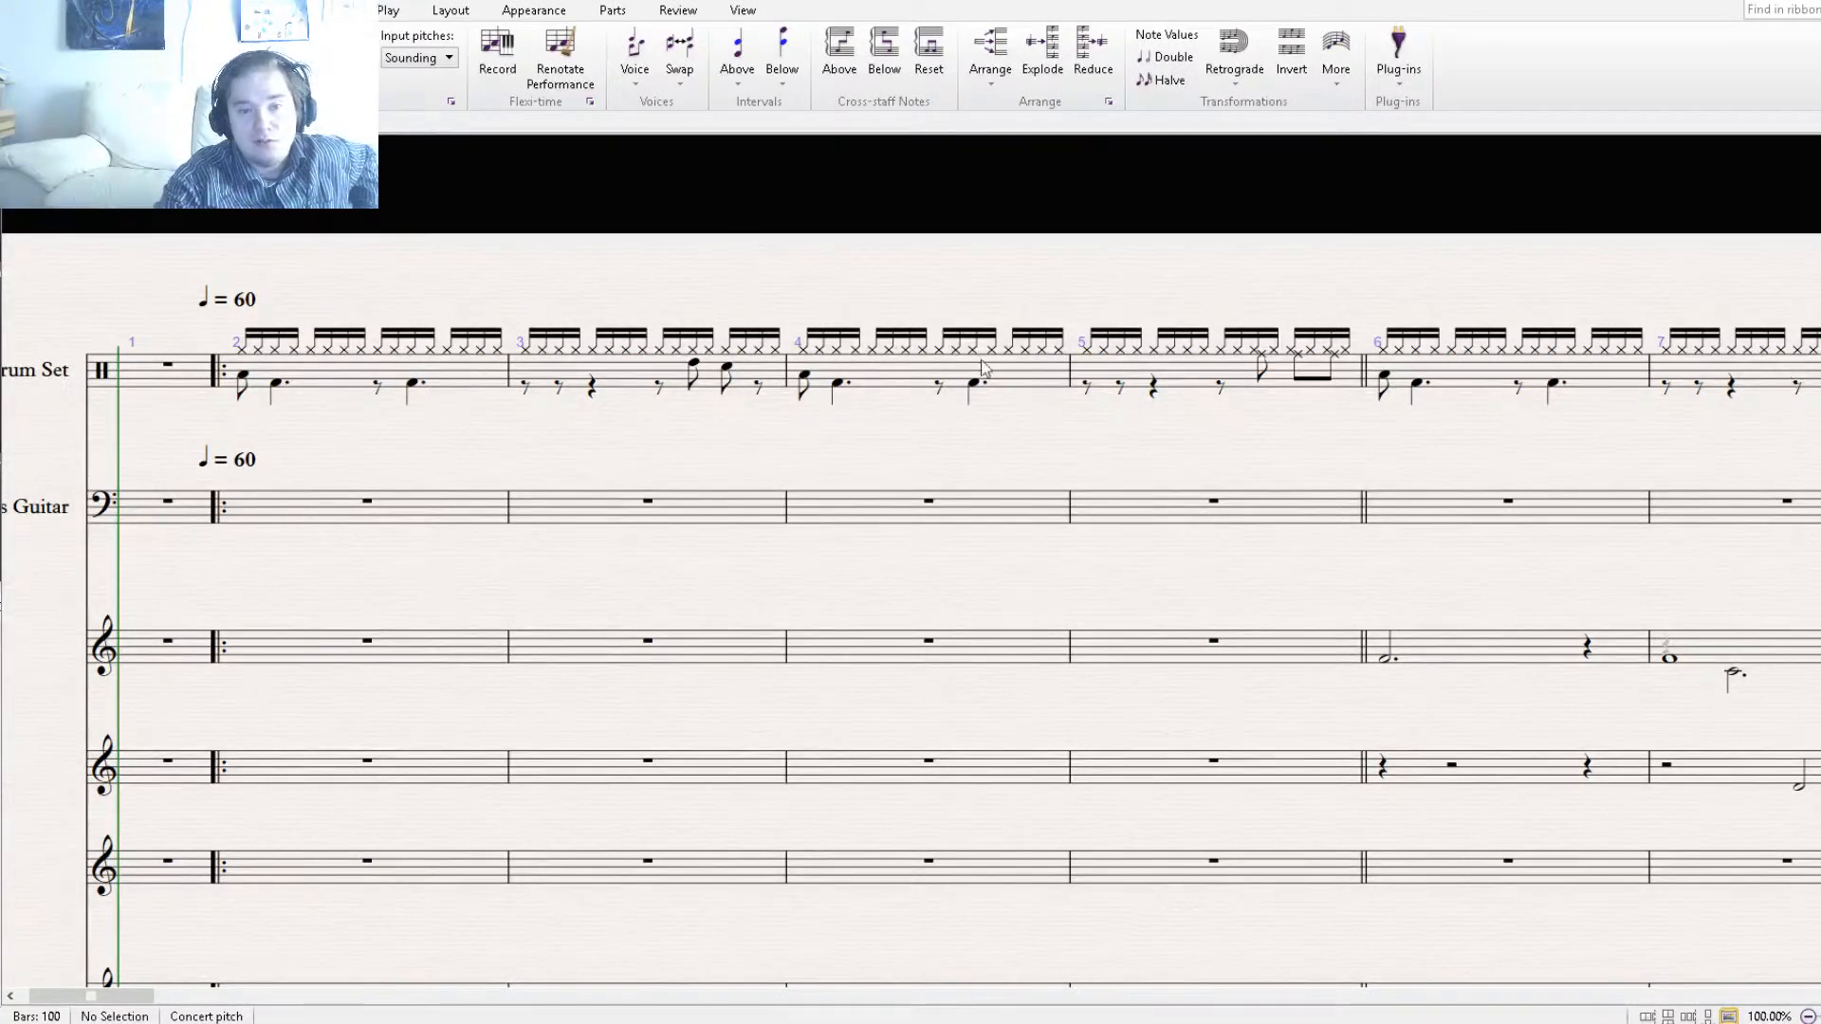
{"action": "left_click_drag", "start_coordinate": [1320, 475], "coordinate": [1366, 484]}
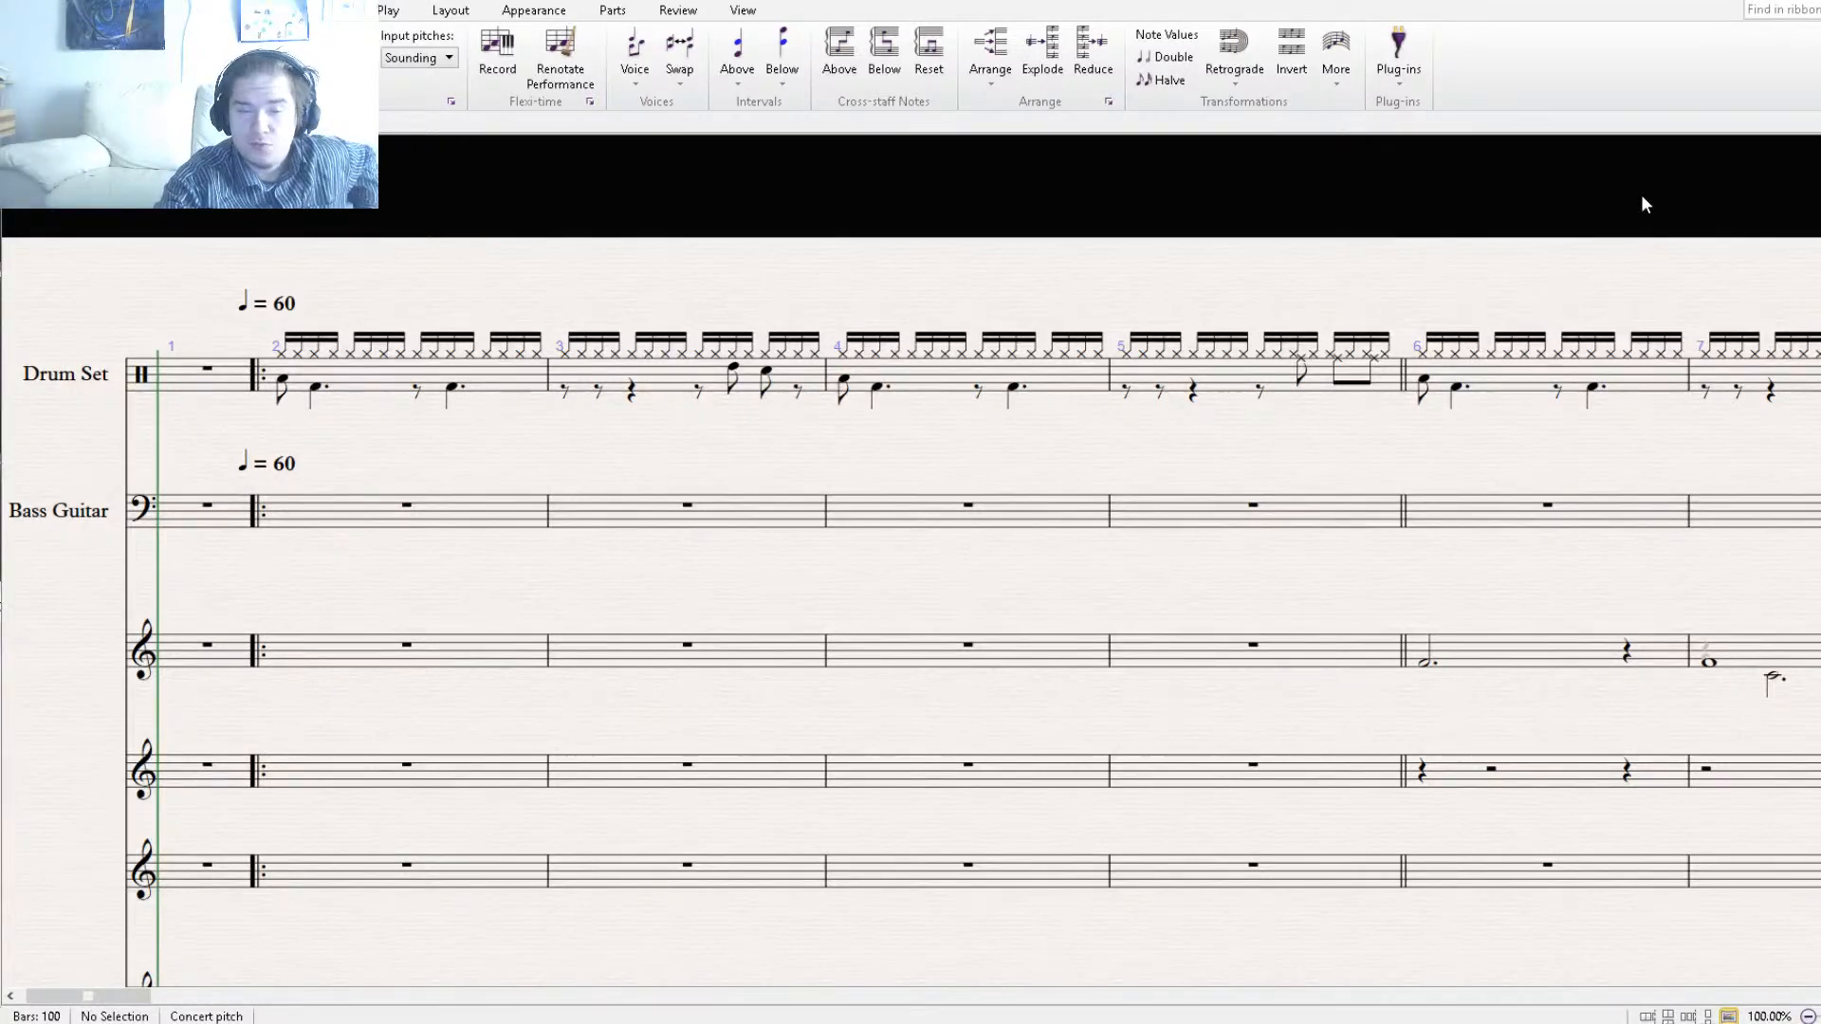
{"action": "key", "text": "space"}
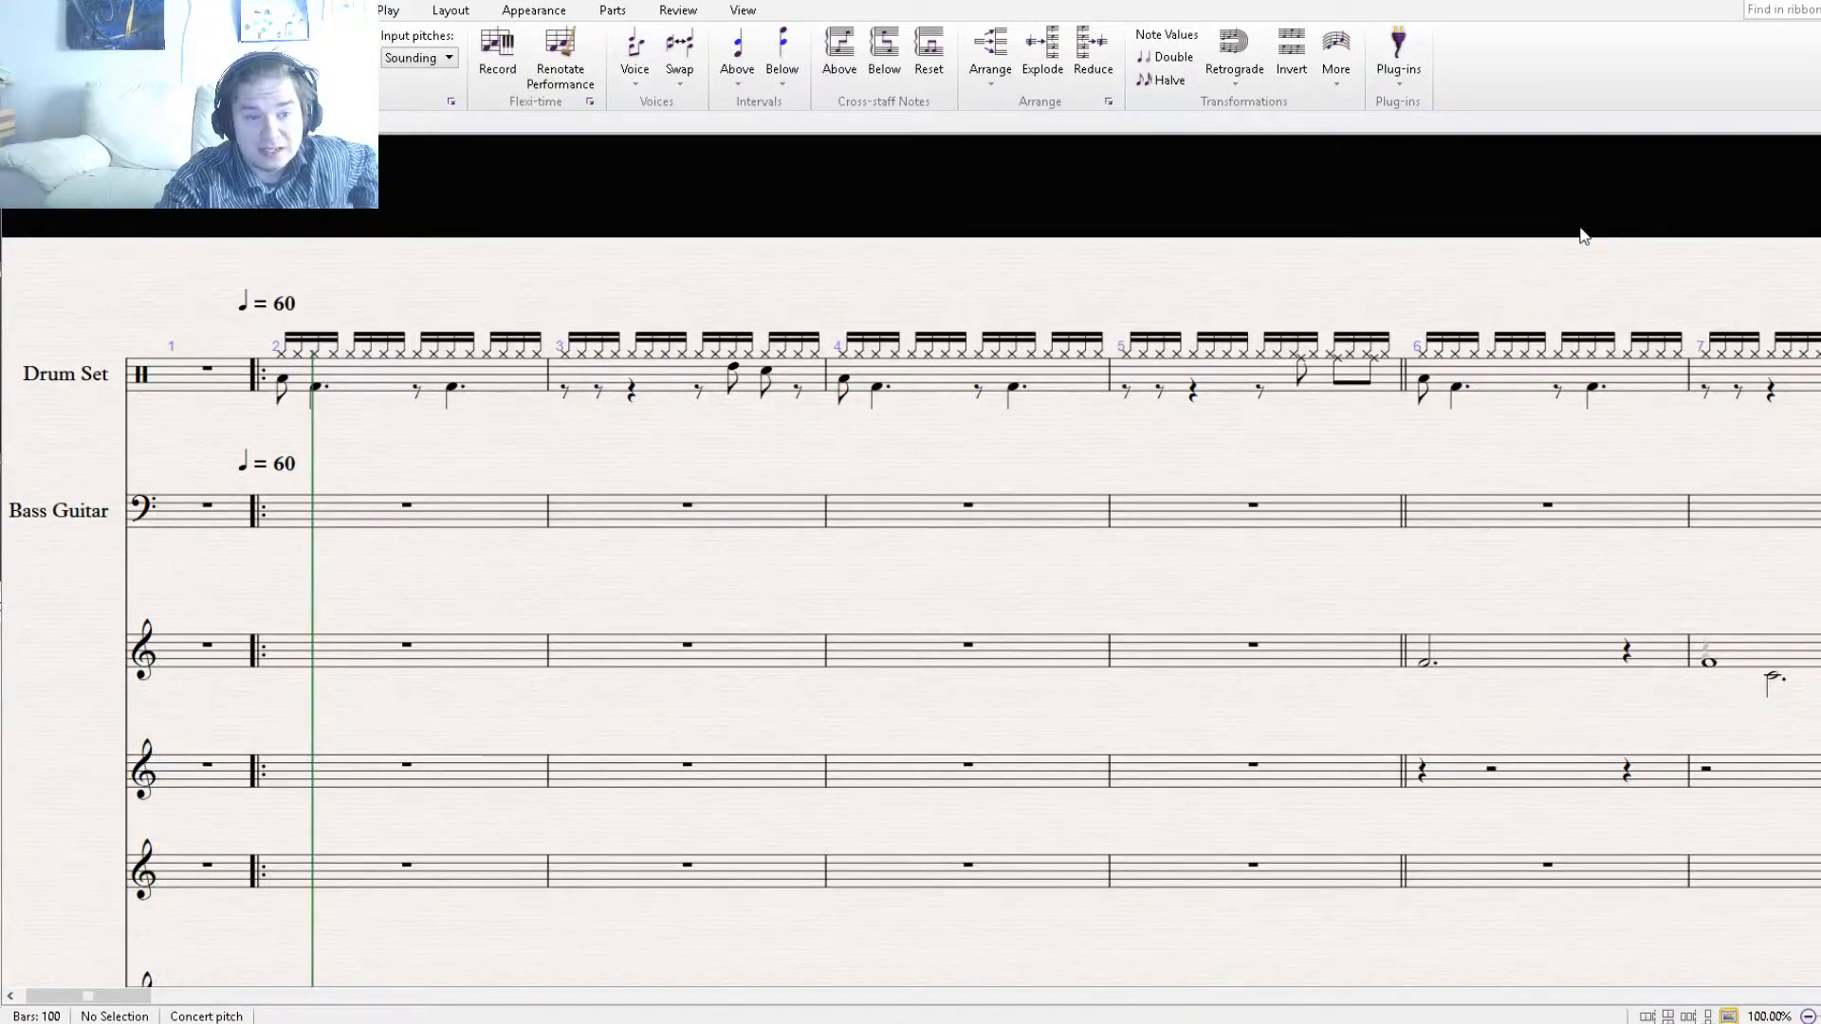
{"action": "key", "text": "space"}
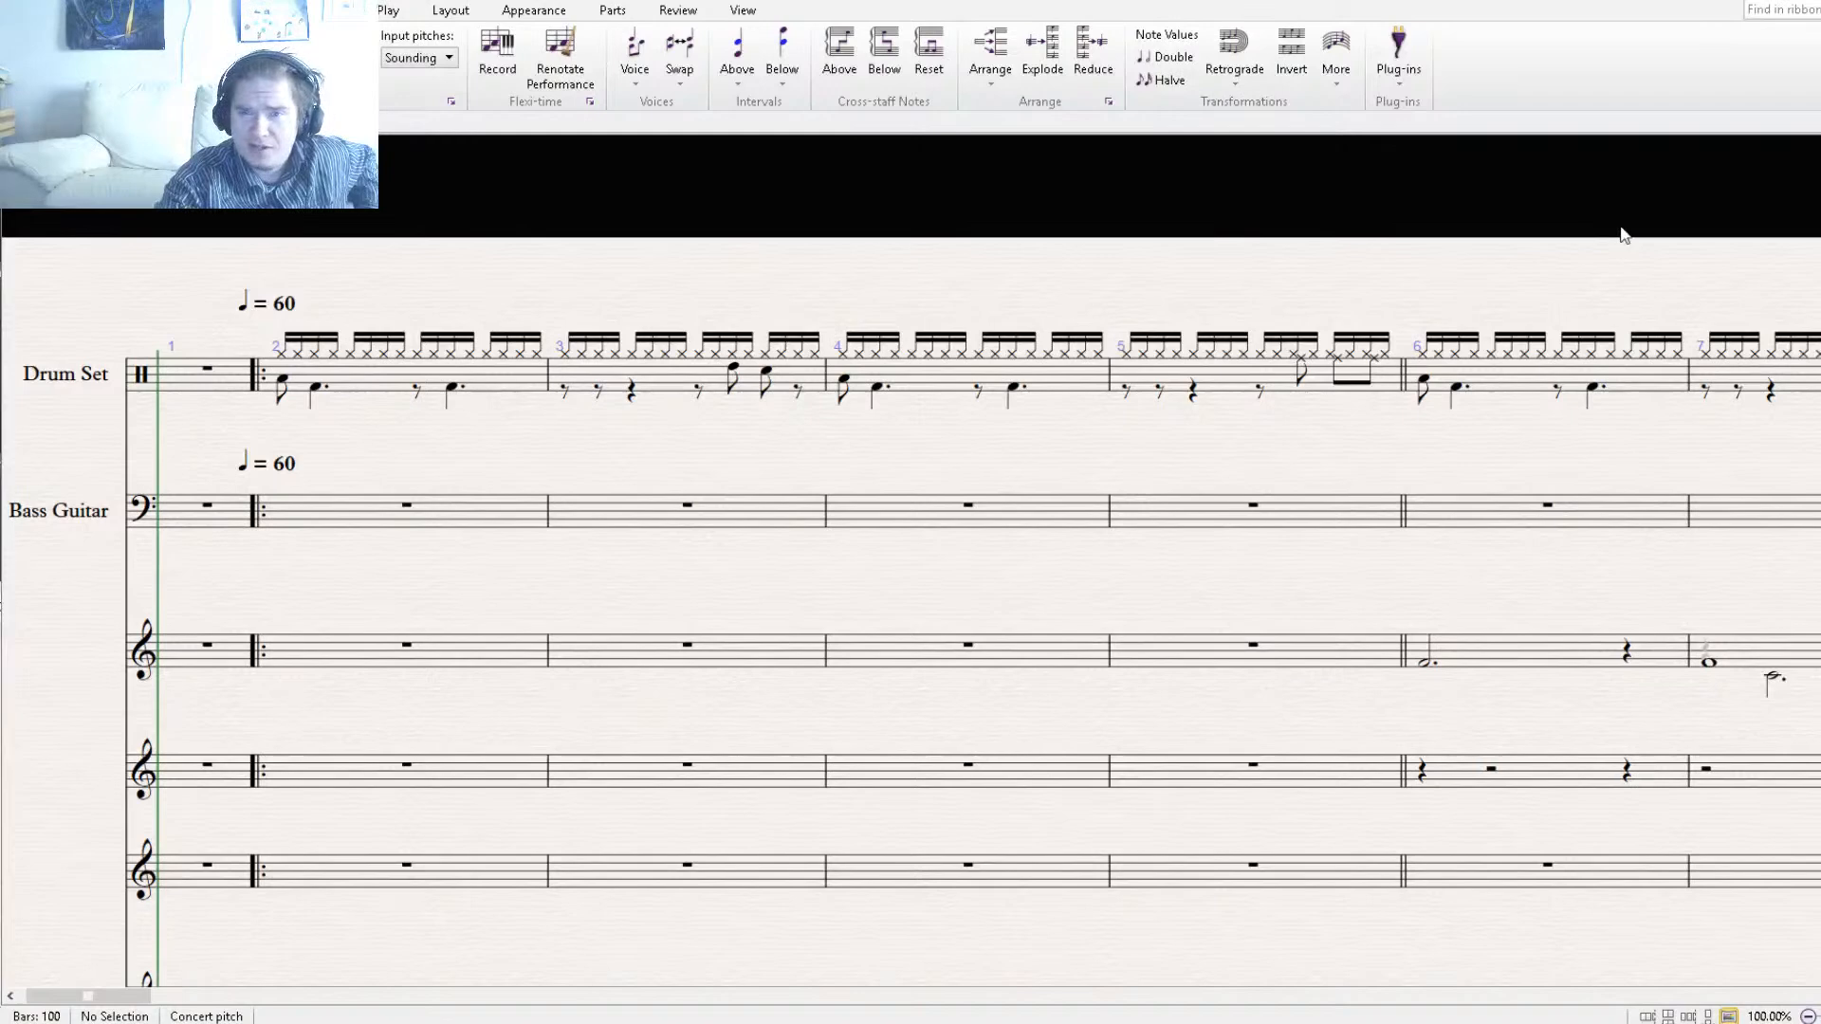
{"action": "key", "text": "ctrl+minus"}
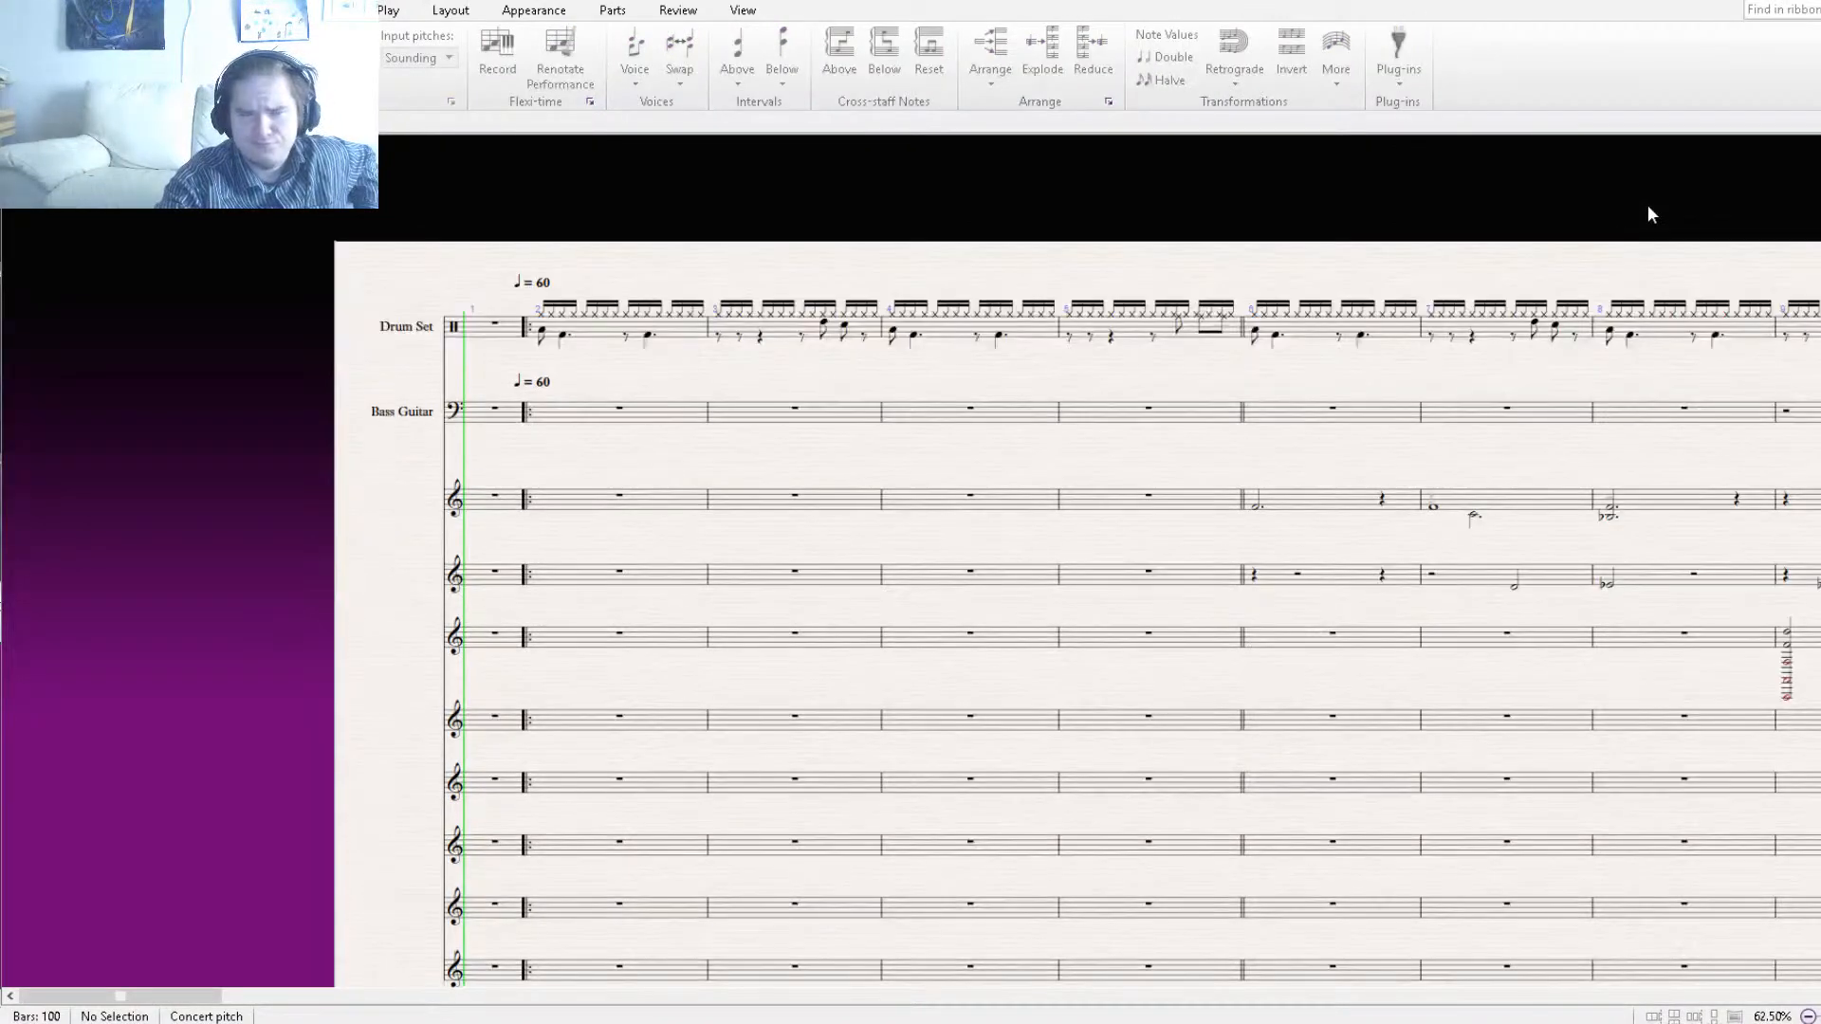
{"action": "key", "text": "space"}
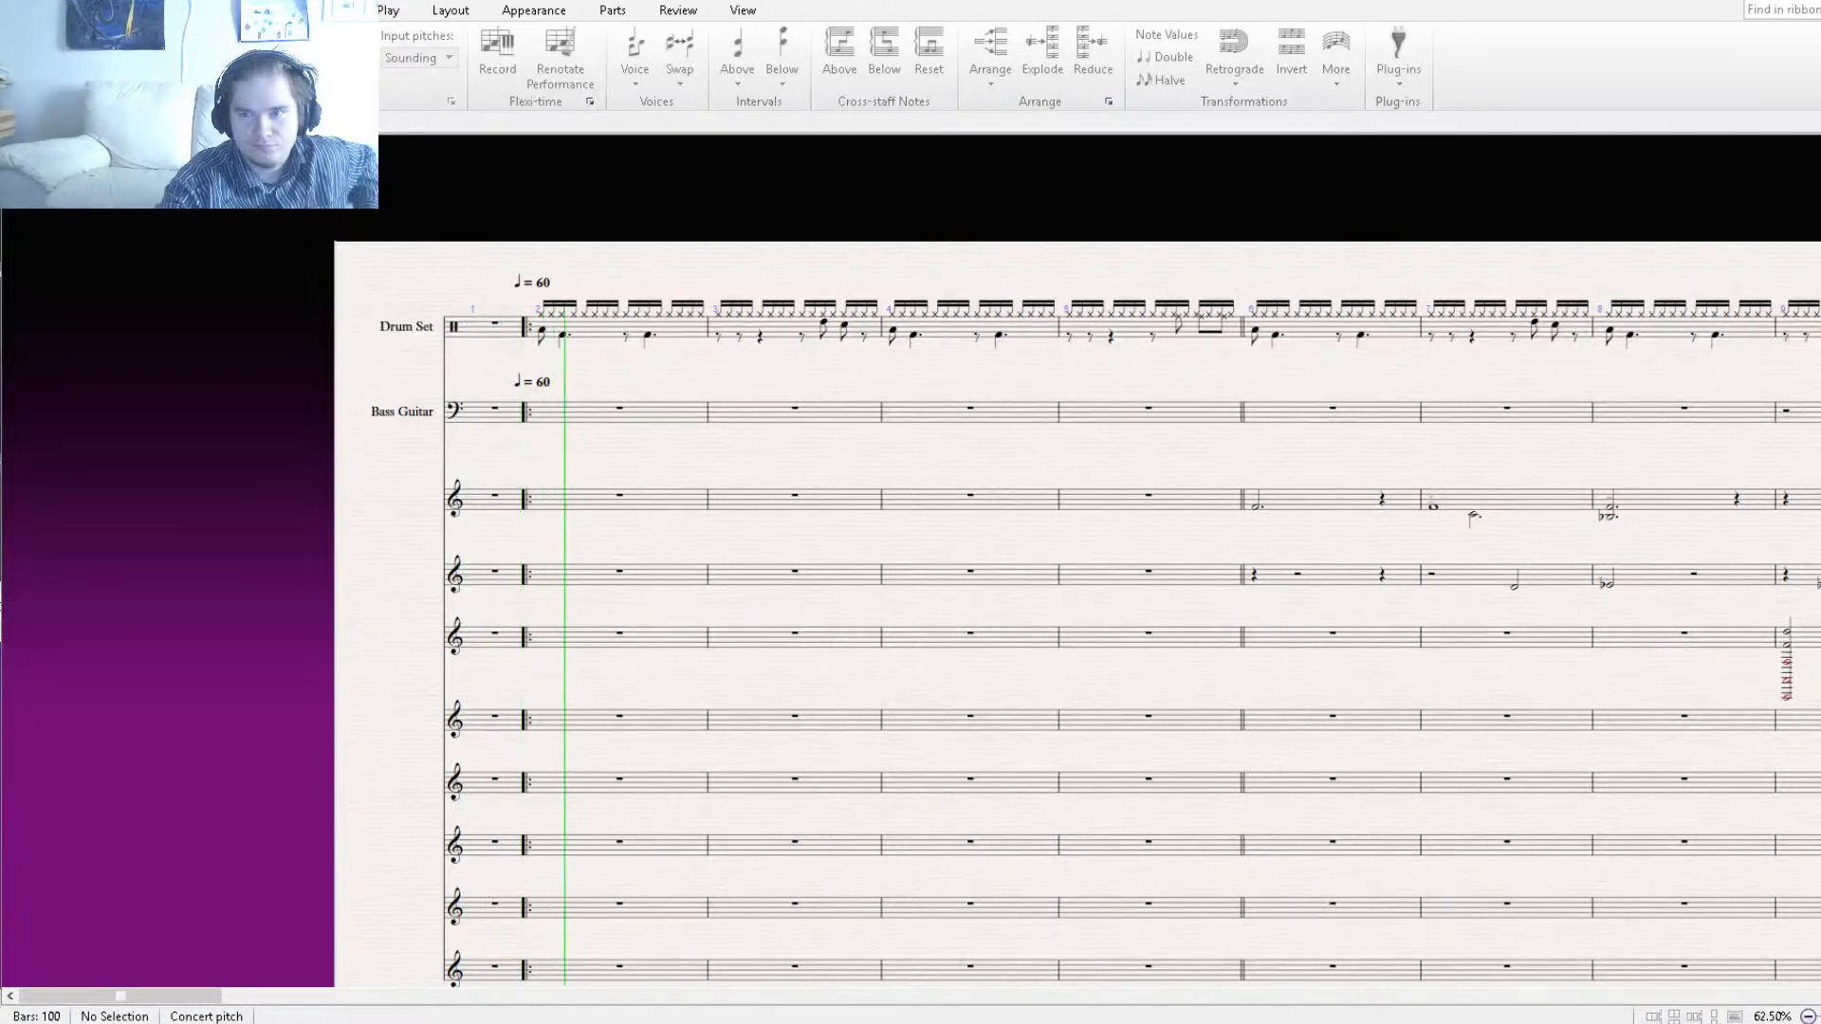
{"action": "left_click_drag", "start_coordinate": [1040, 549], "coordinate": [770, 813]}
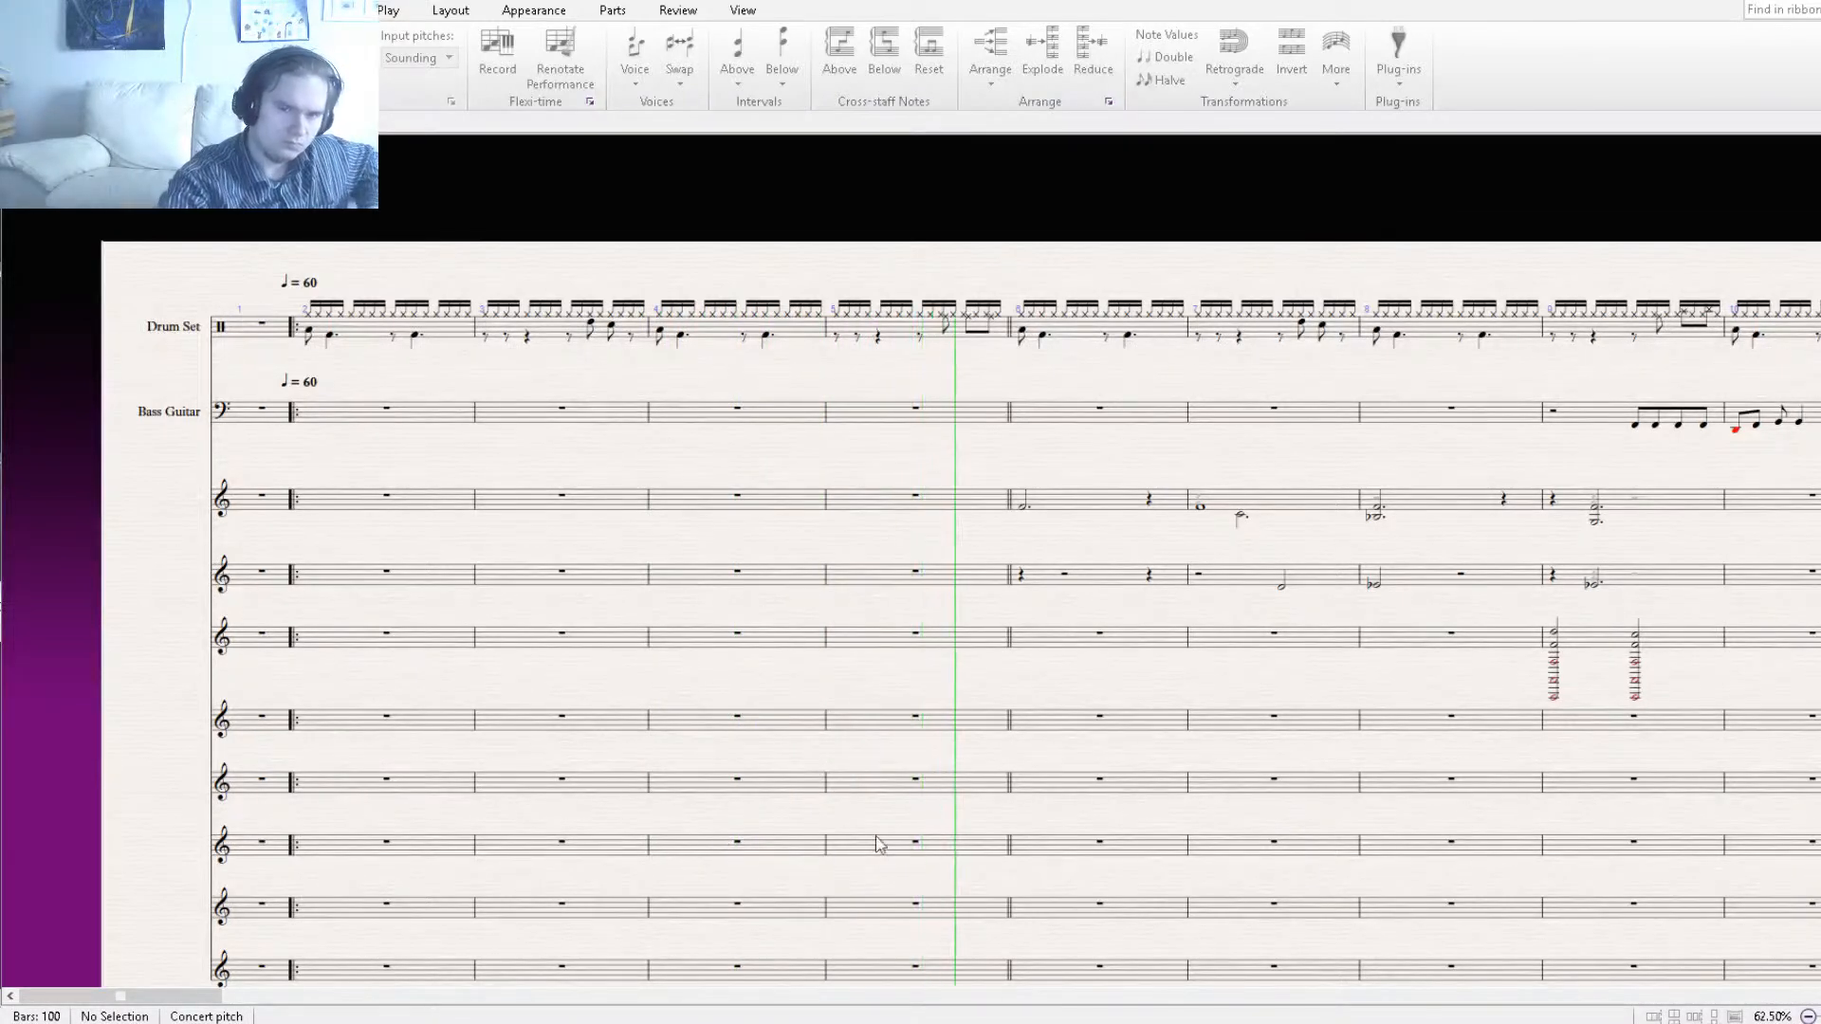
{"action": "left_click_drag", "start_coordinate": [1188, 681], "coordinate": [740, 680]}
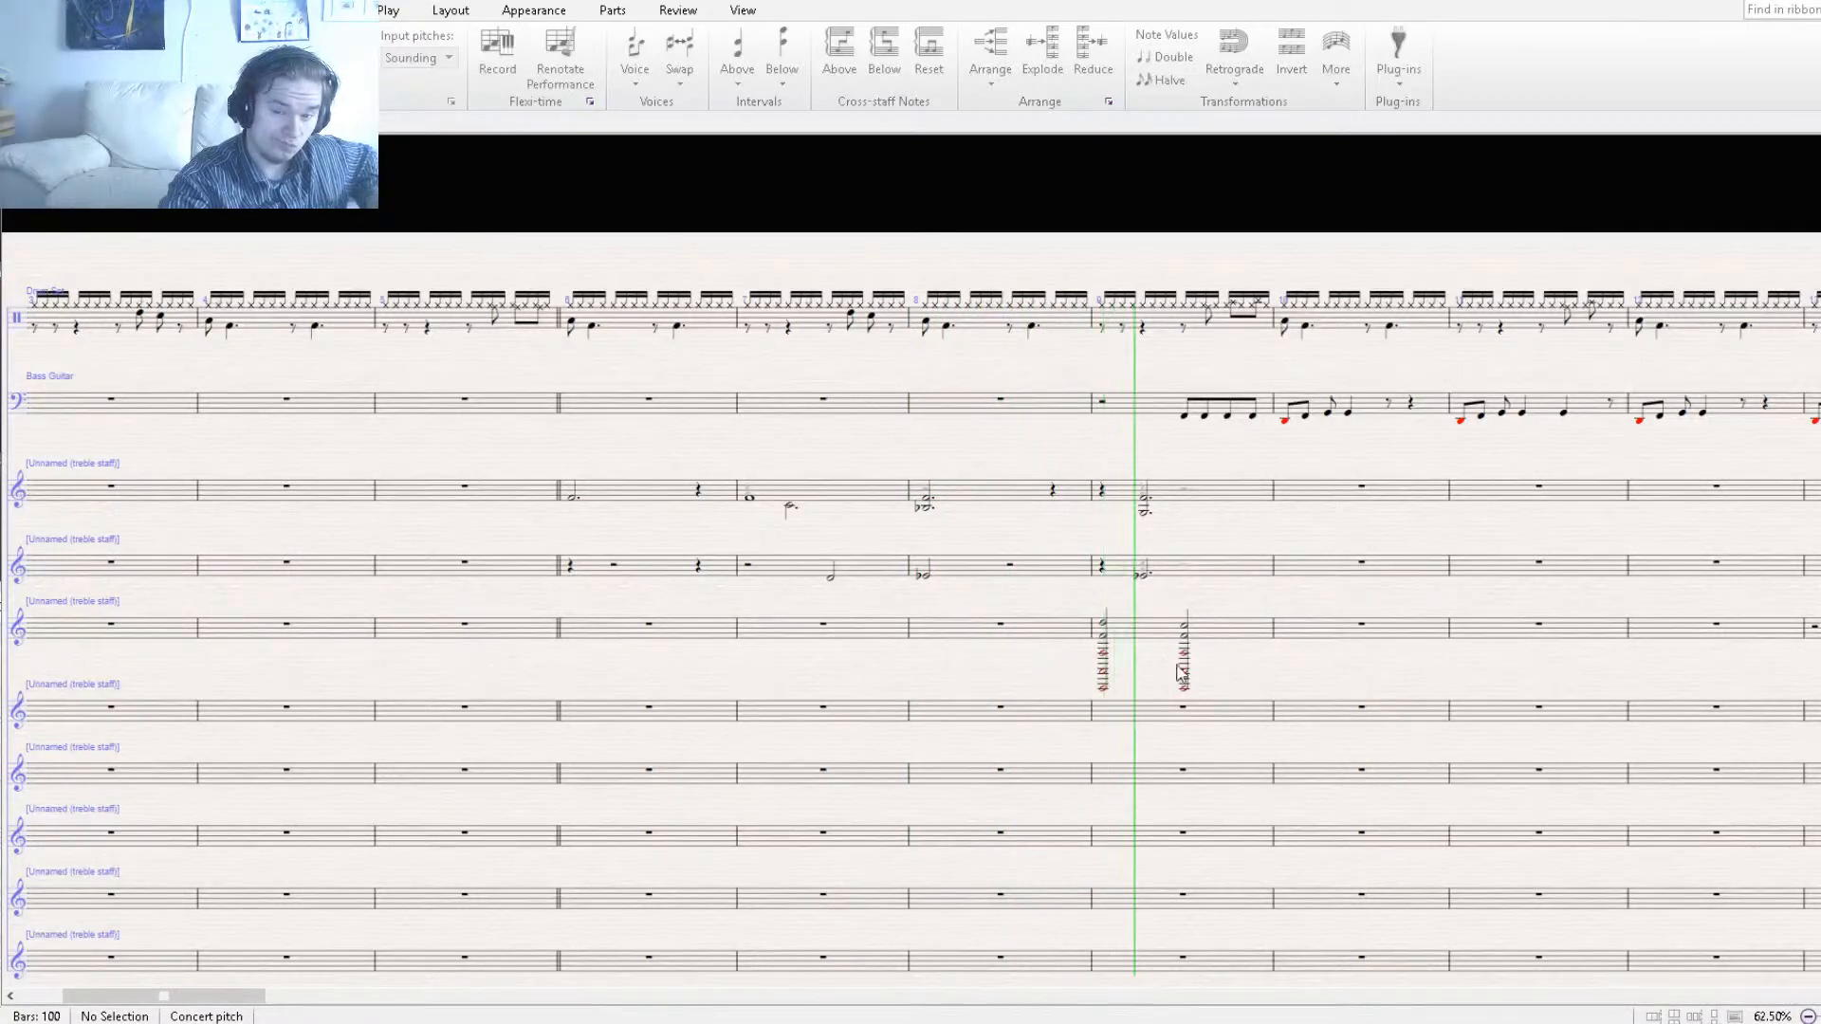
{"action": "left_click_drag", "start_coordinate": [1313, 677], "coordinate": [762, 690]}
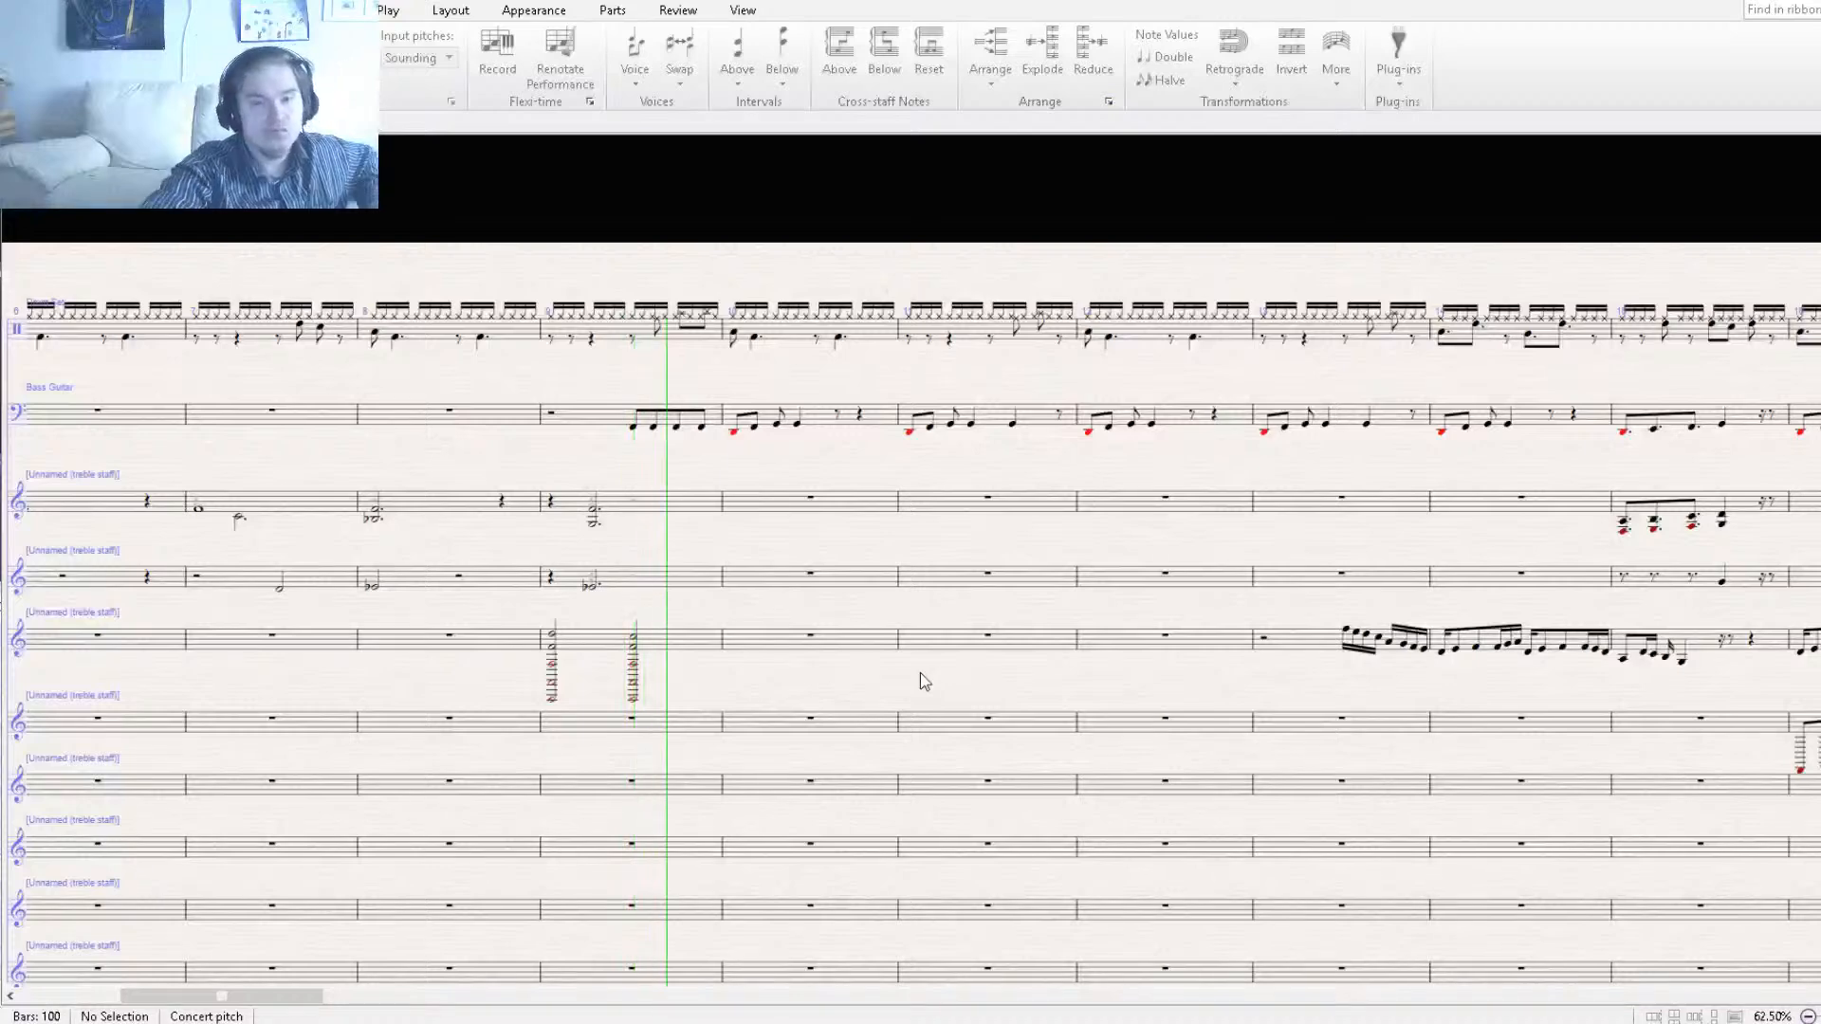
{"action": "left_click_drag", "start_coordinate": [986, 654], "coordinate": [865, 659]}
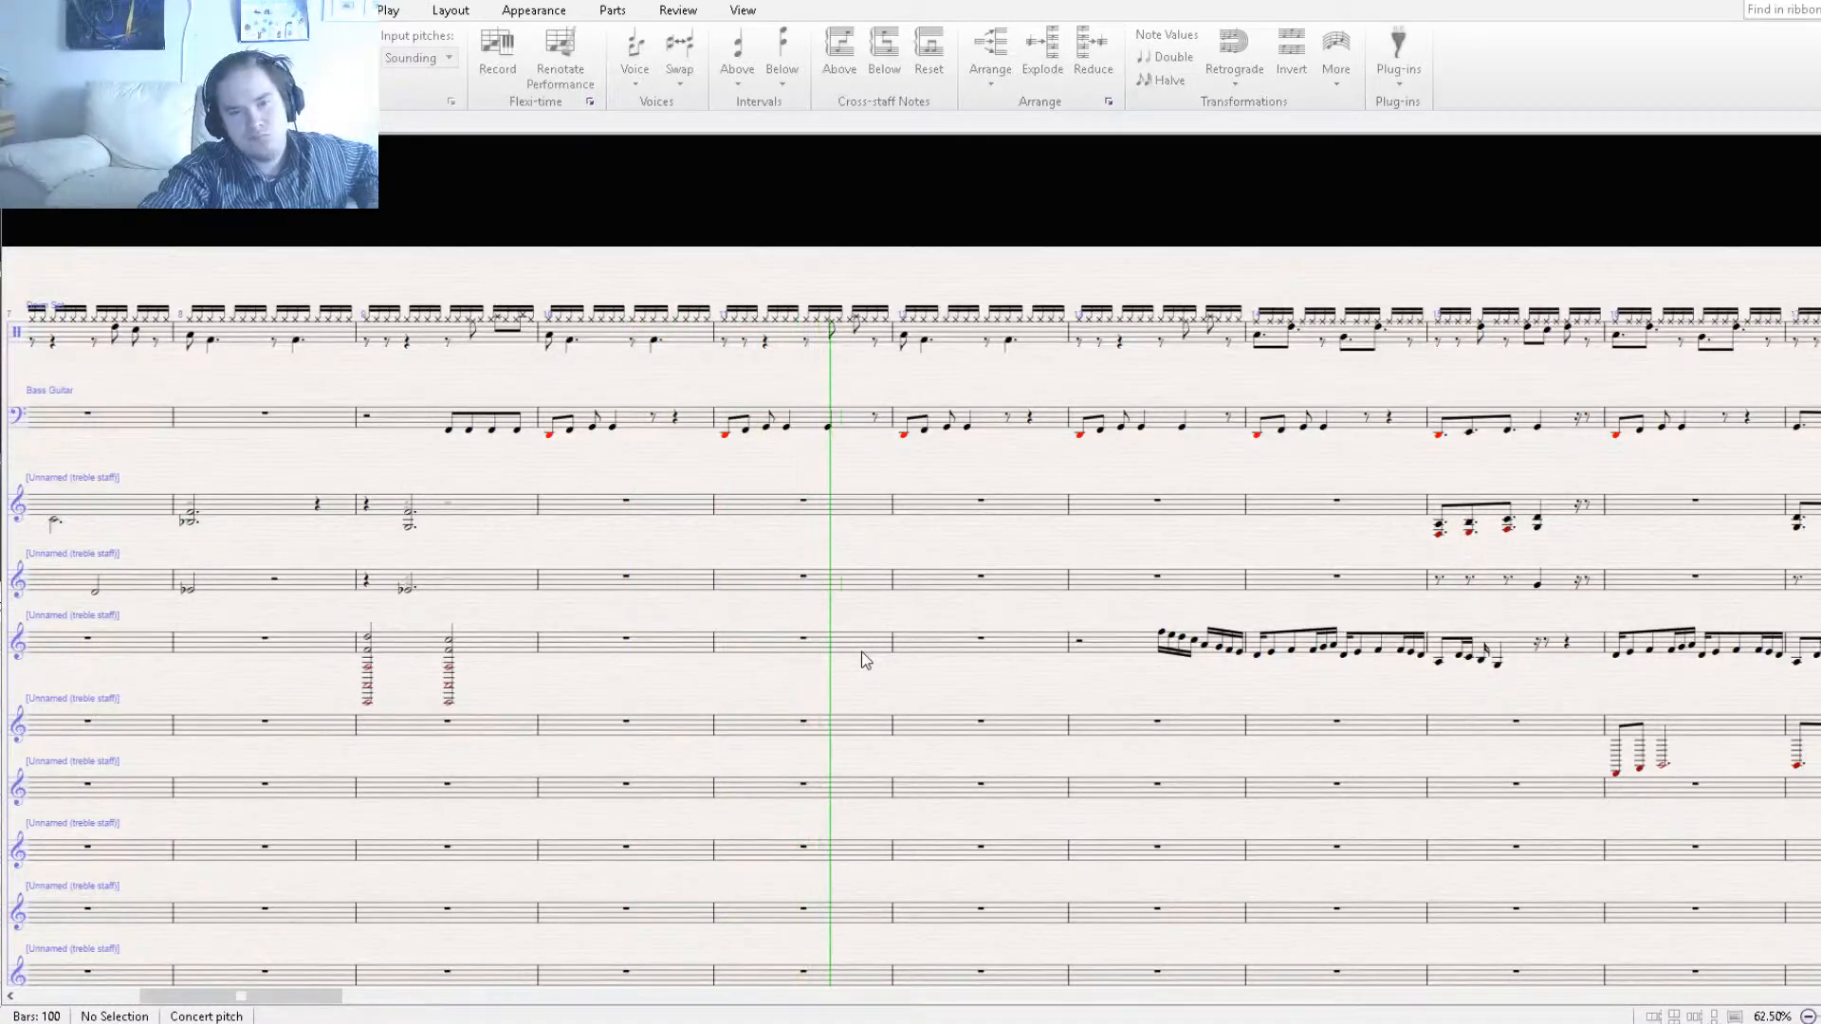
{"action": "left_click_drag", "start_coordinate": [1083, 673], "coordinate": [842, 673]}
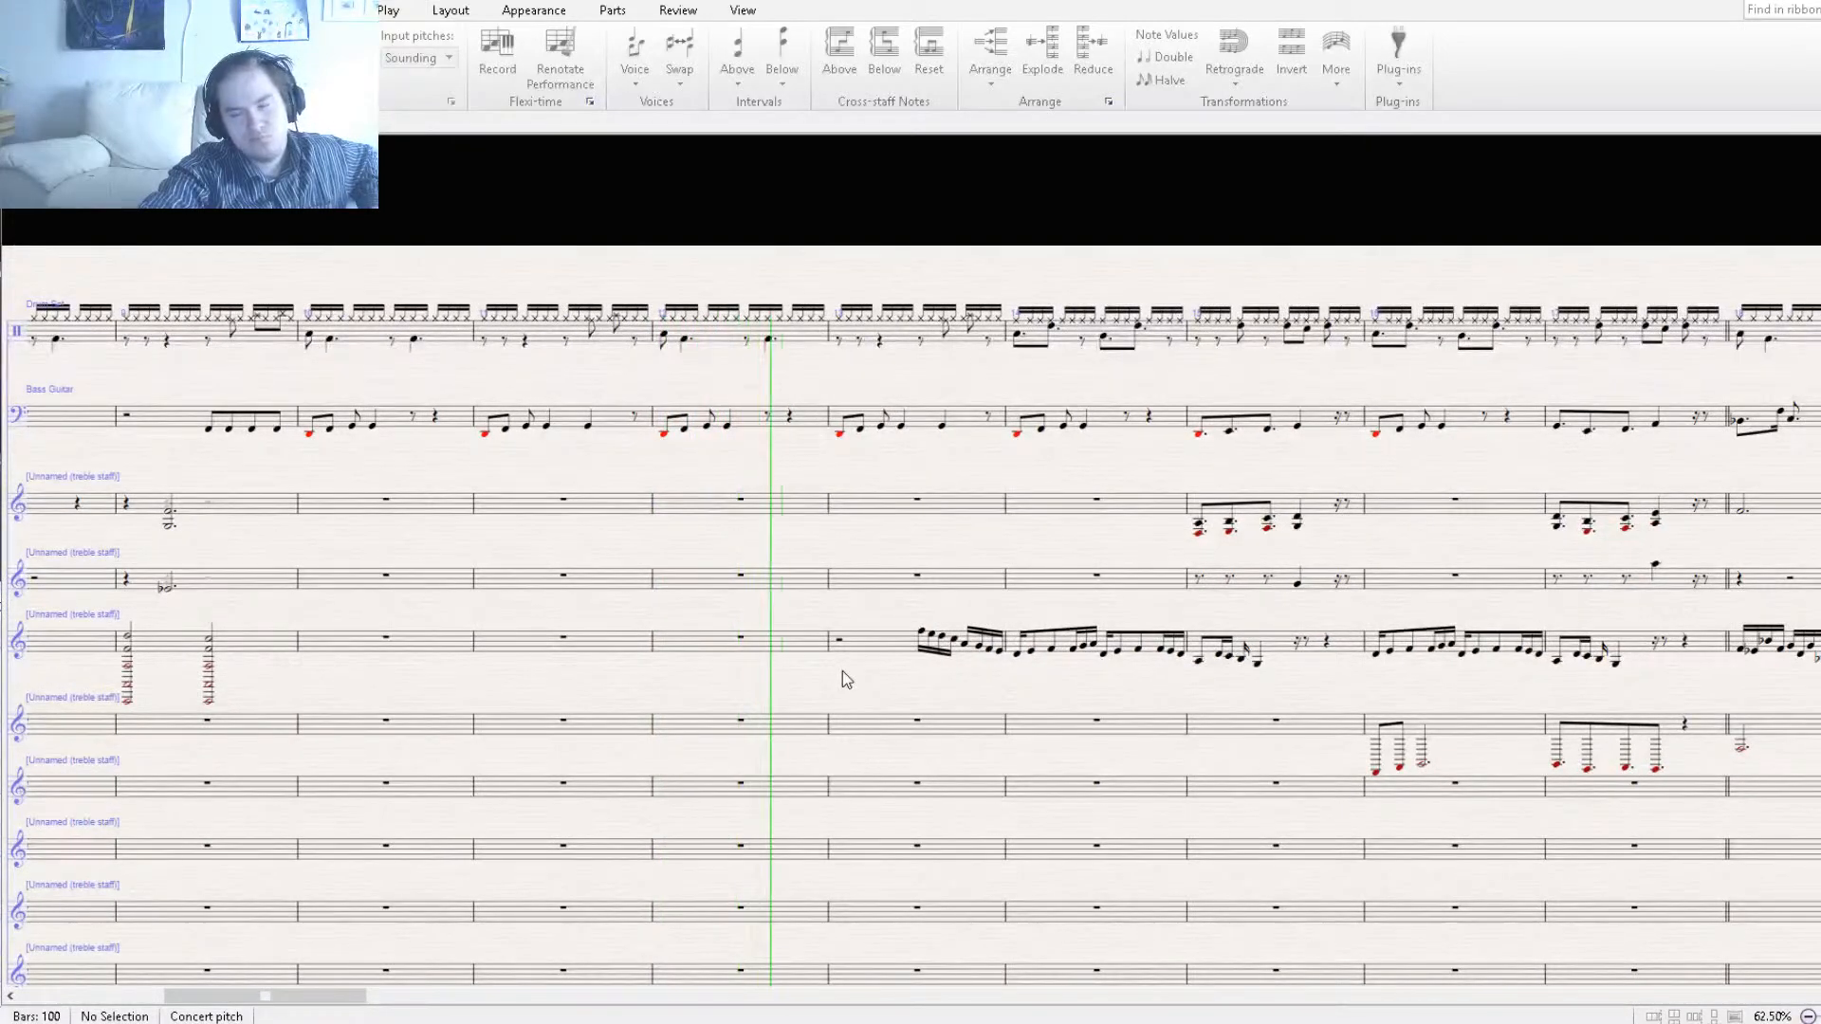
{"action": "left_click_drag", "start_coordinate": [1051, 685], "coordinate": [852, 684]}
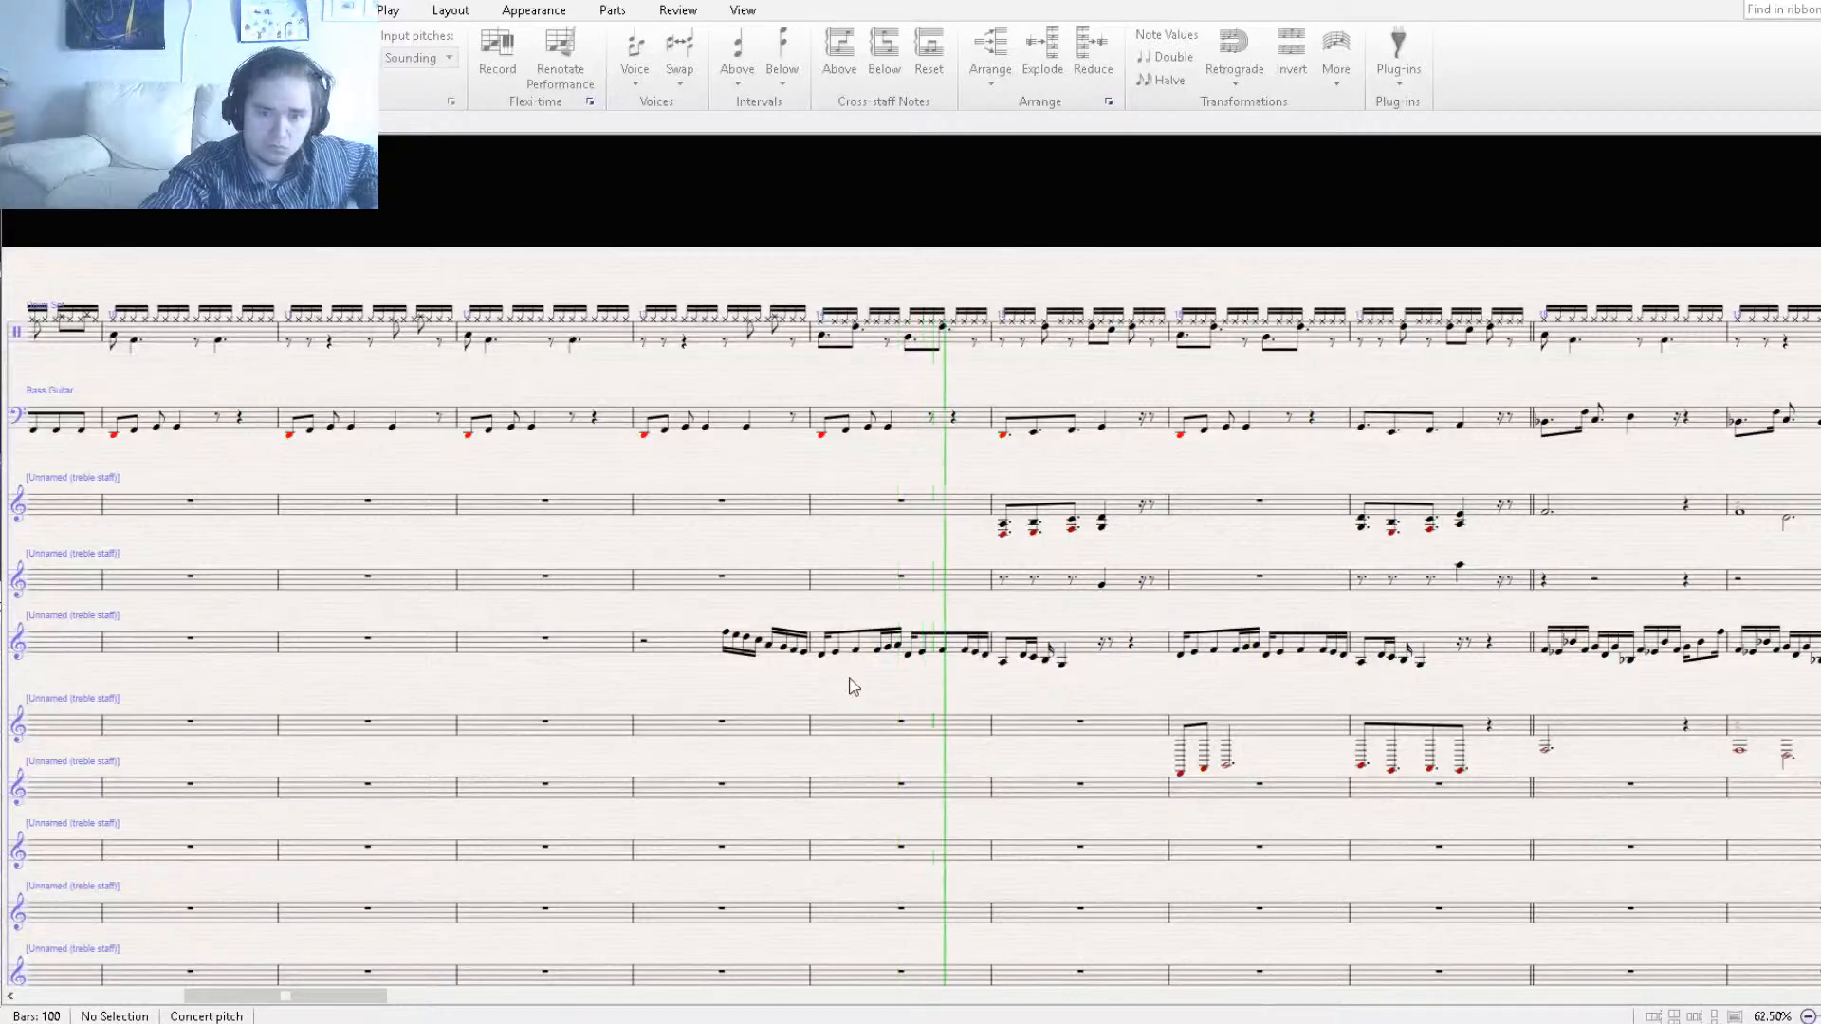
{"action": "left_click_drag", "start_coordinate": [996, 679], "coordinate": [496, 699]}
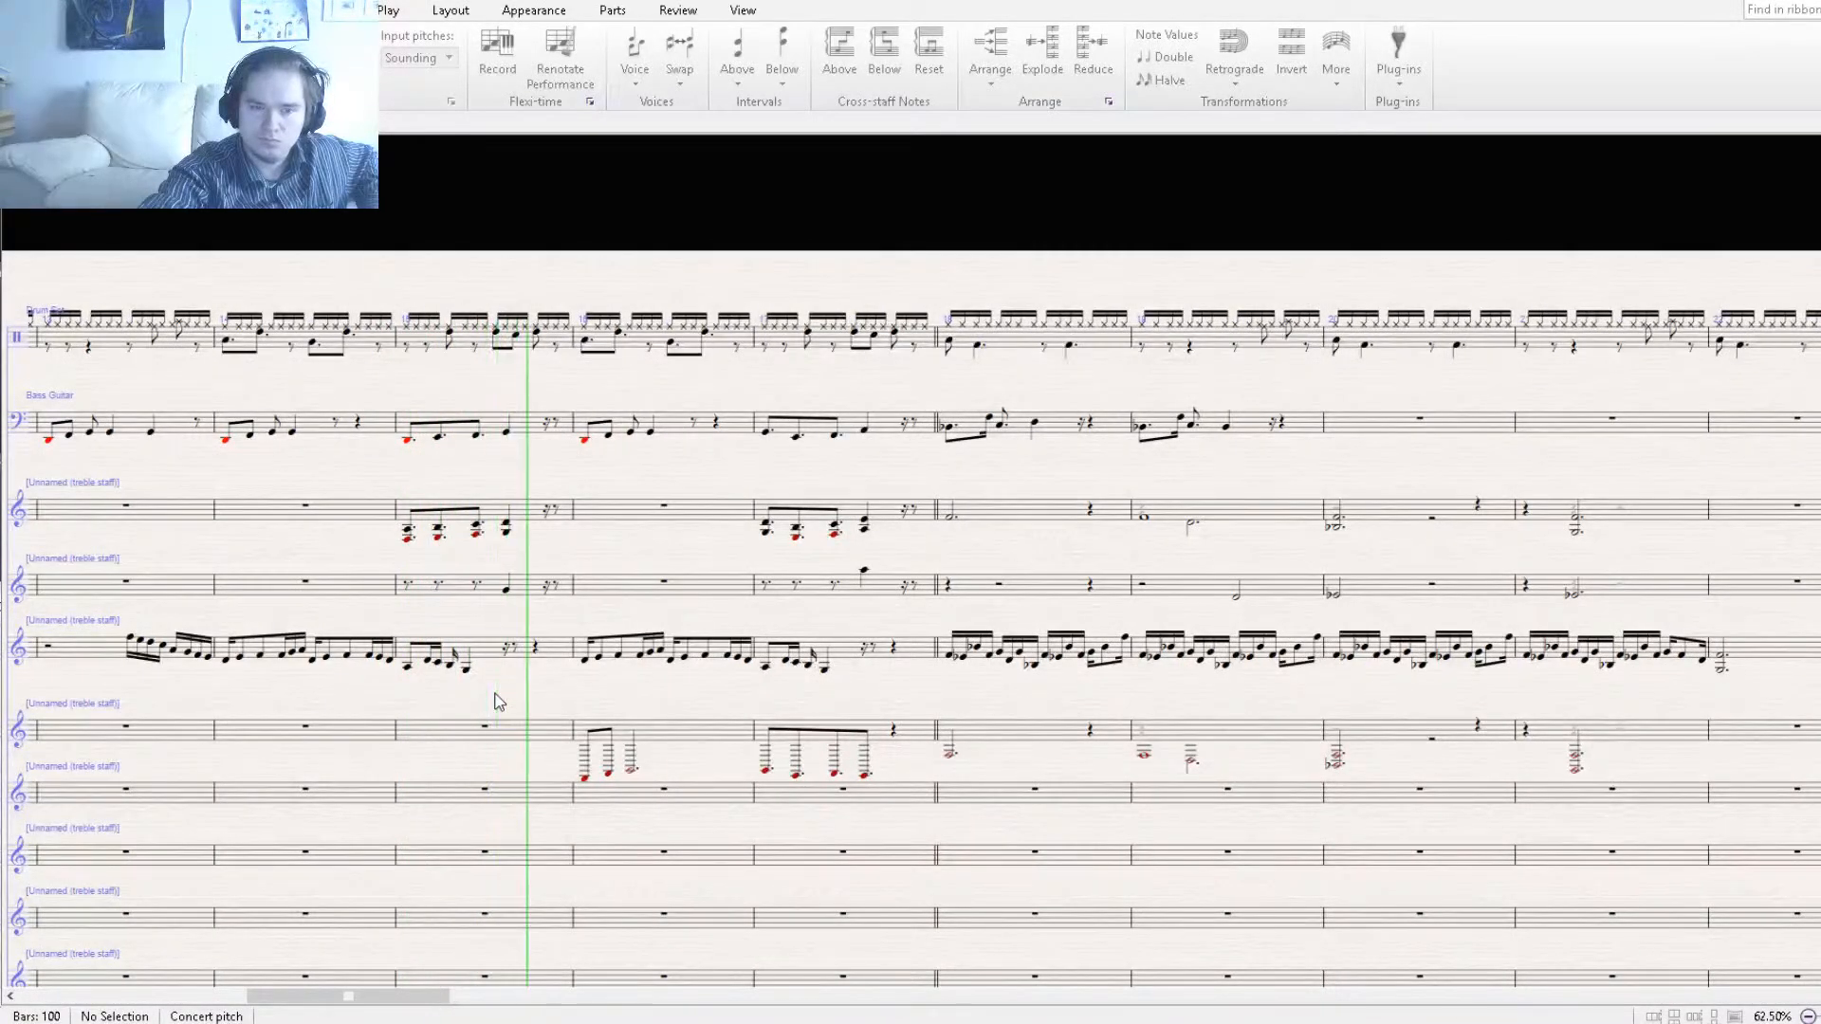
{"action": "left_click_drag", "start_coordinate": [690, 690], "coordinate": [622, 699]}
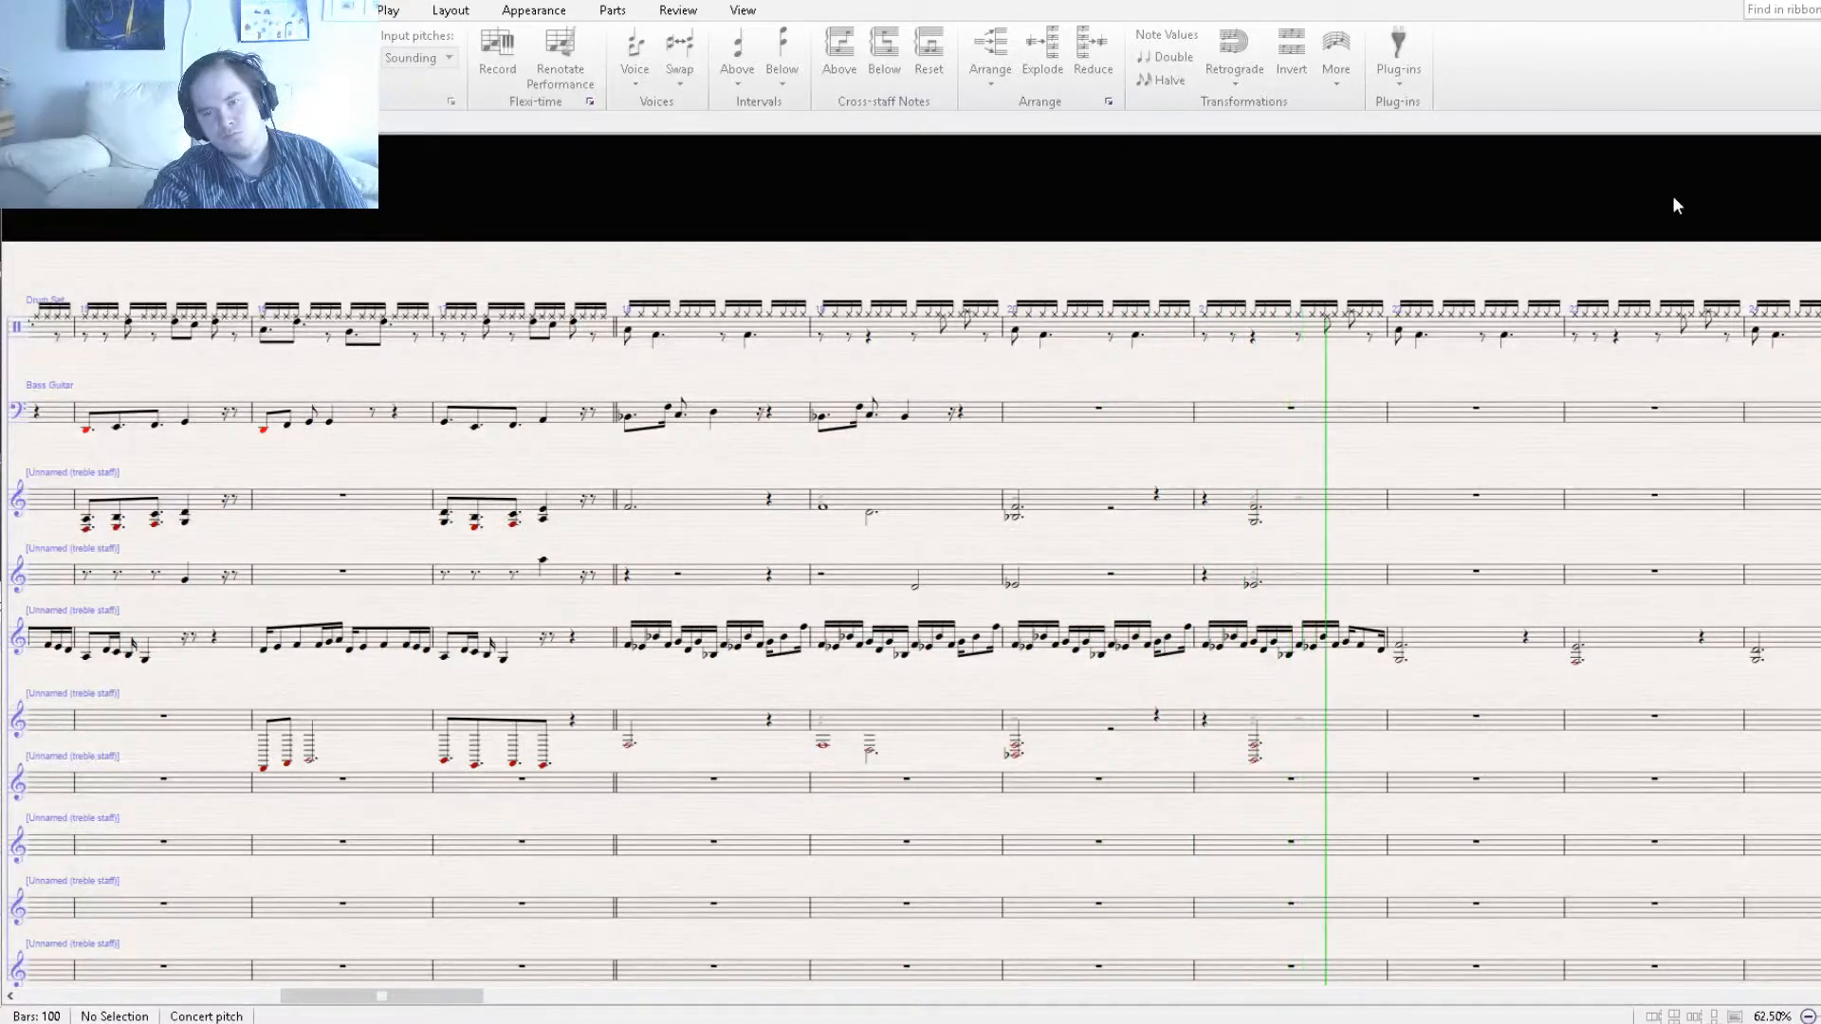
{"action": "left_click_drag", "start_coordinate": [1494, 457], "coordinate": [1049, 423]}
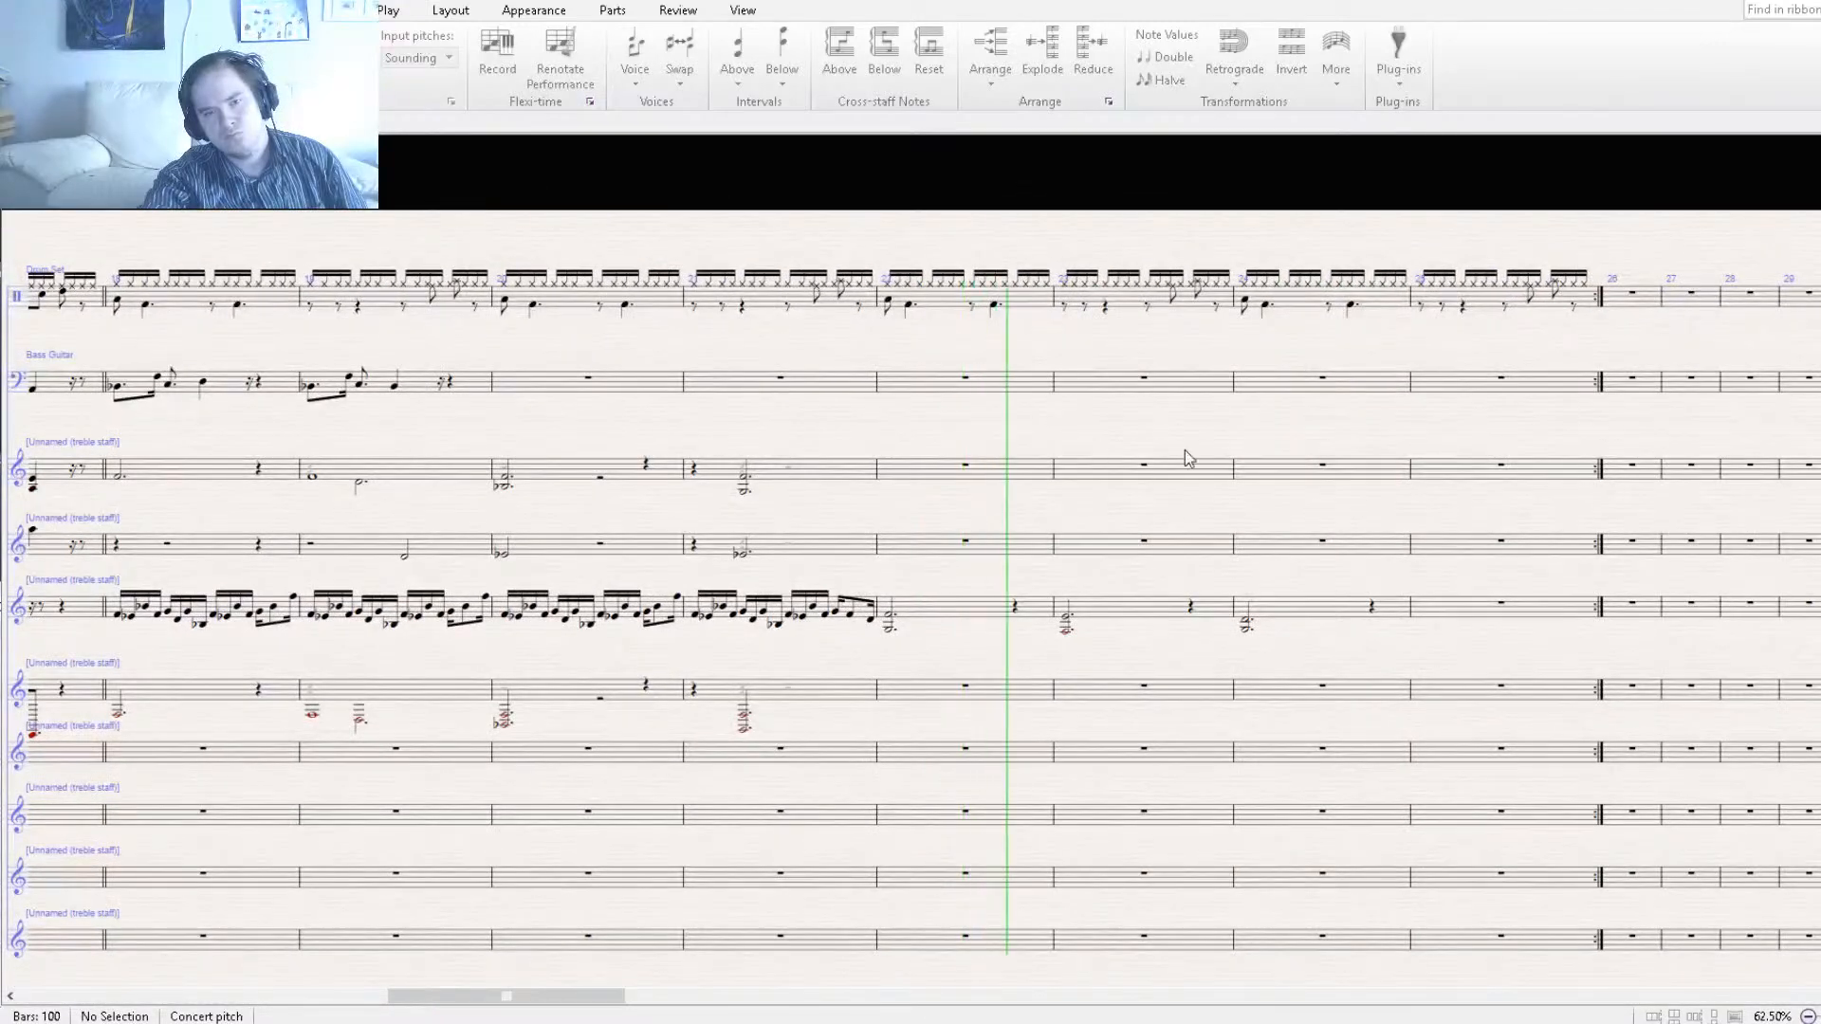
{"action": "left_click_drag", "start_coordinate": [1200, 449], "coordinate": [1019, 477]}
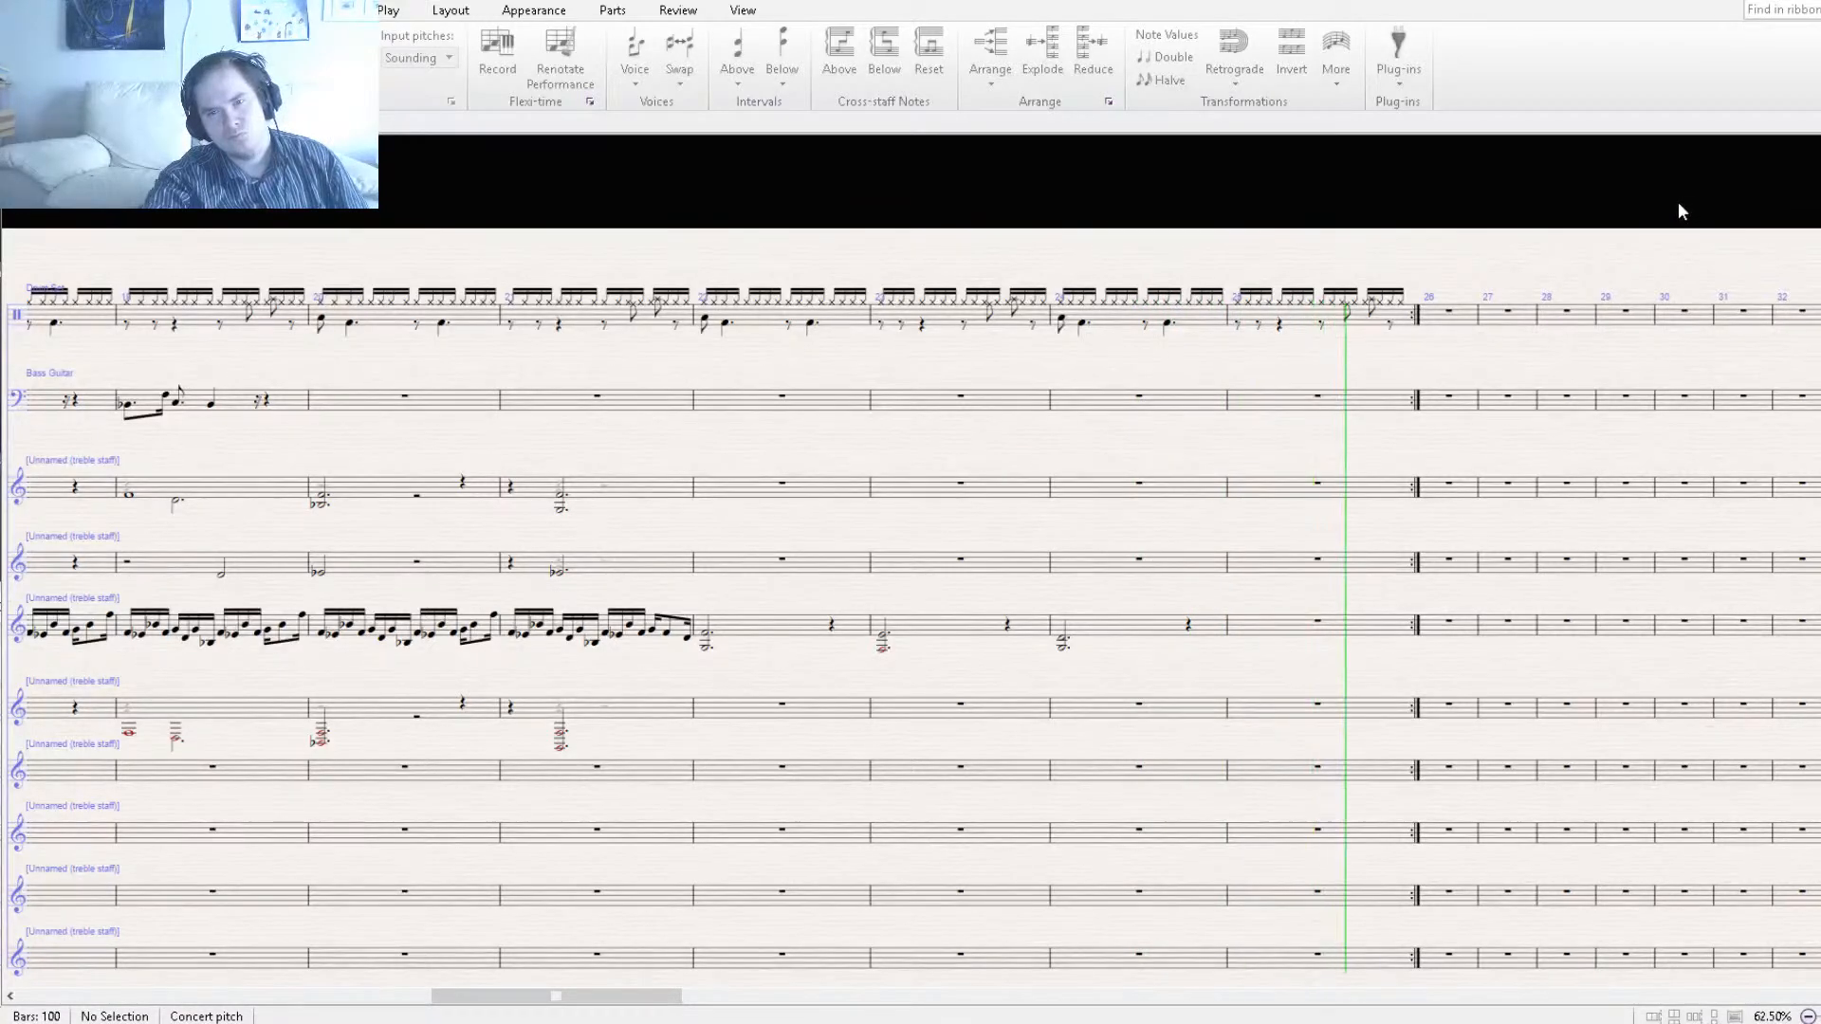
{"action": "key", "text": "ctrl+["}
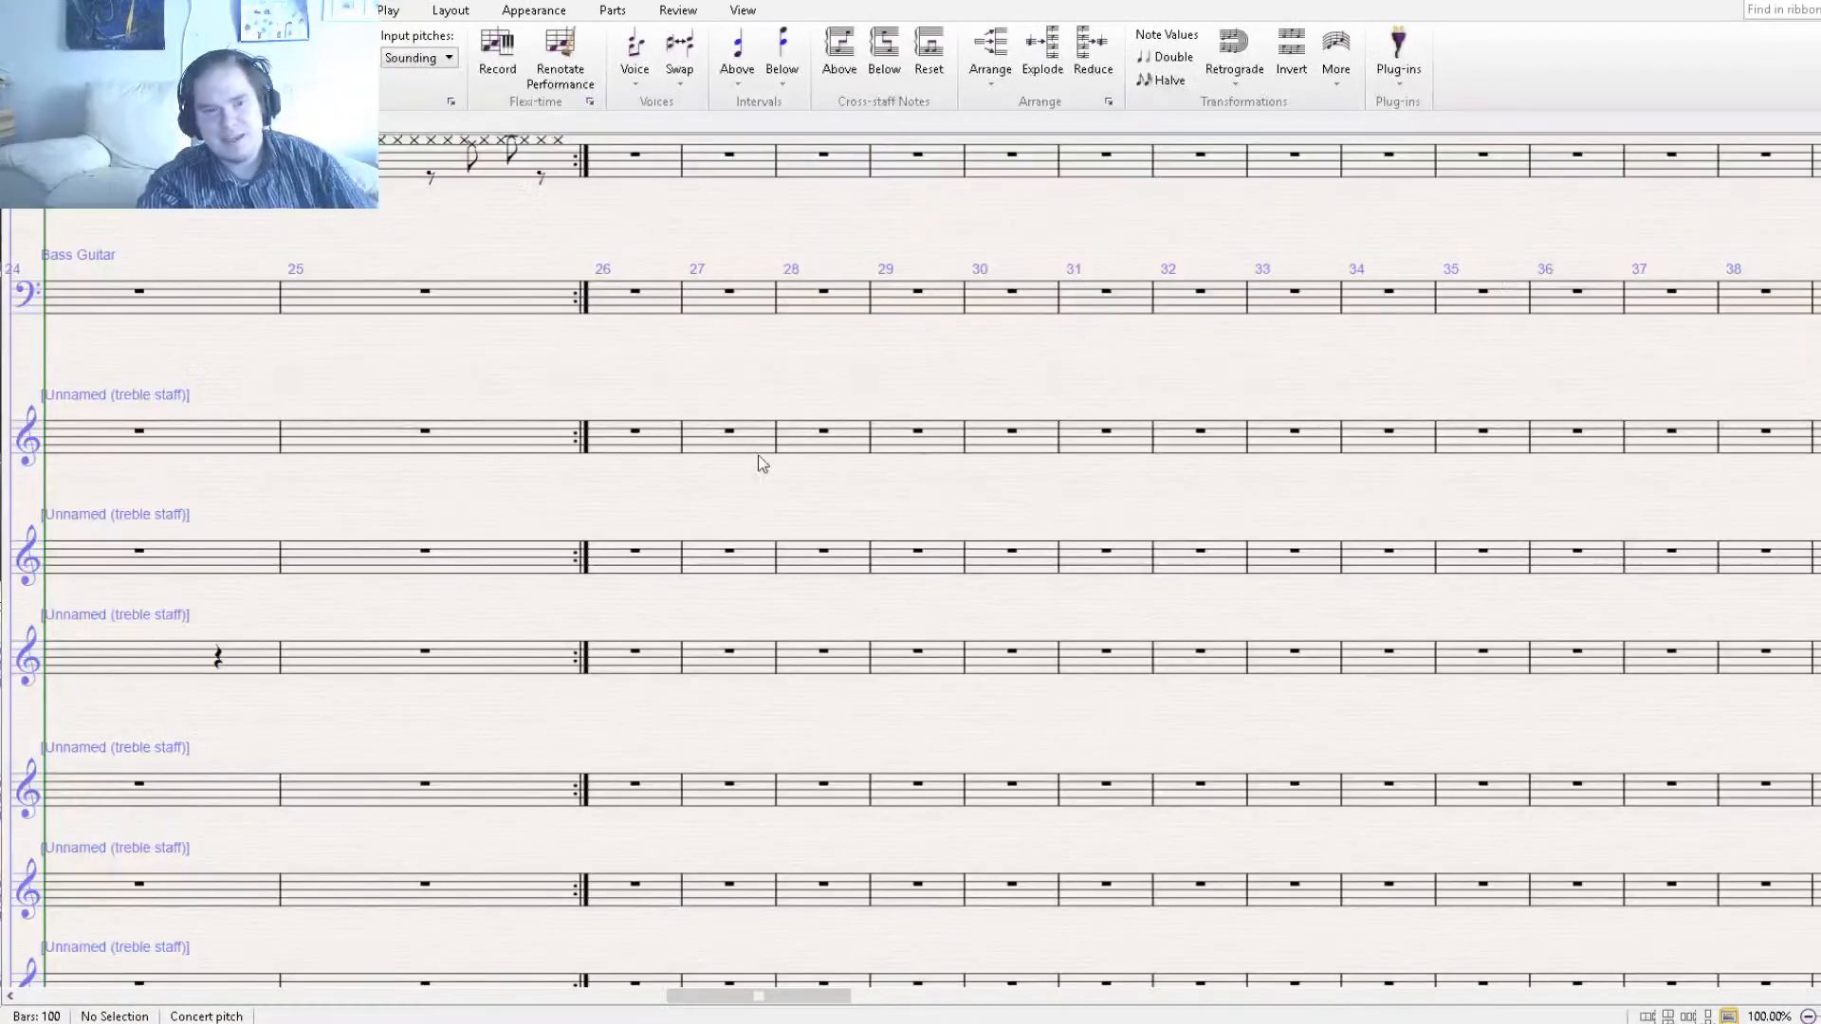
Turn the end of Drum Set bar 25 into a fill, with a D6 cross note on beat 3.5 and two beamed eighths on beat 4.
{"action": "left_click_drag", "start_coordinate": [882, 556], "coordinate": [1162, 890]}
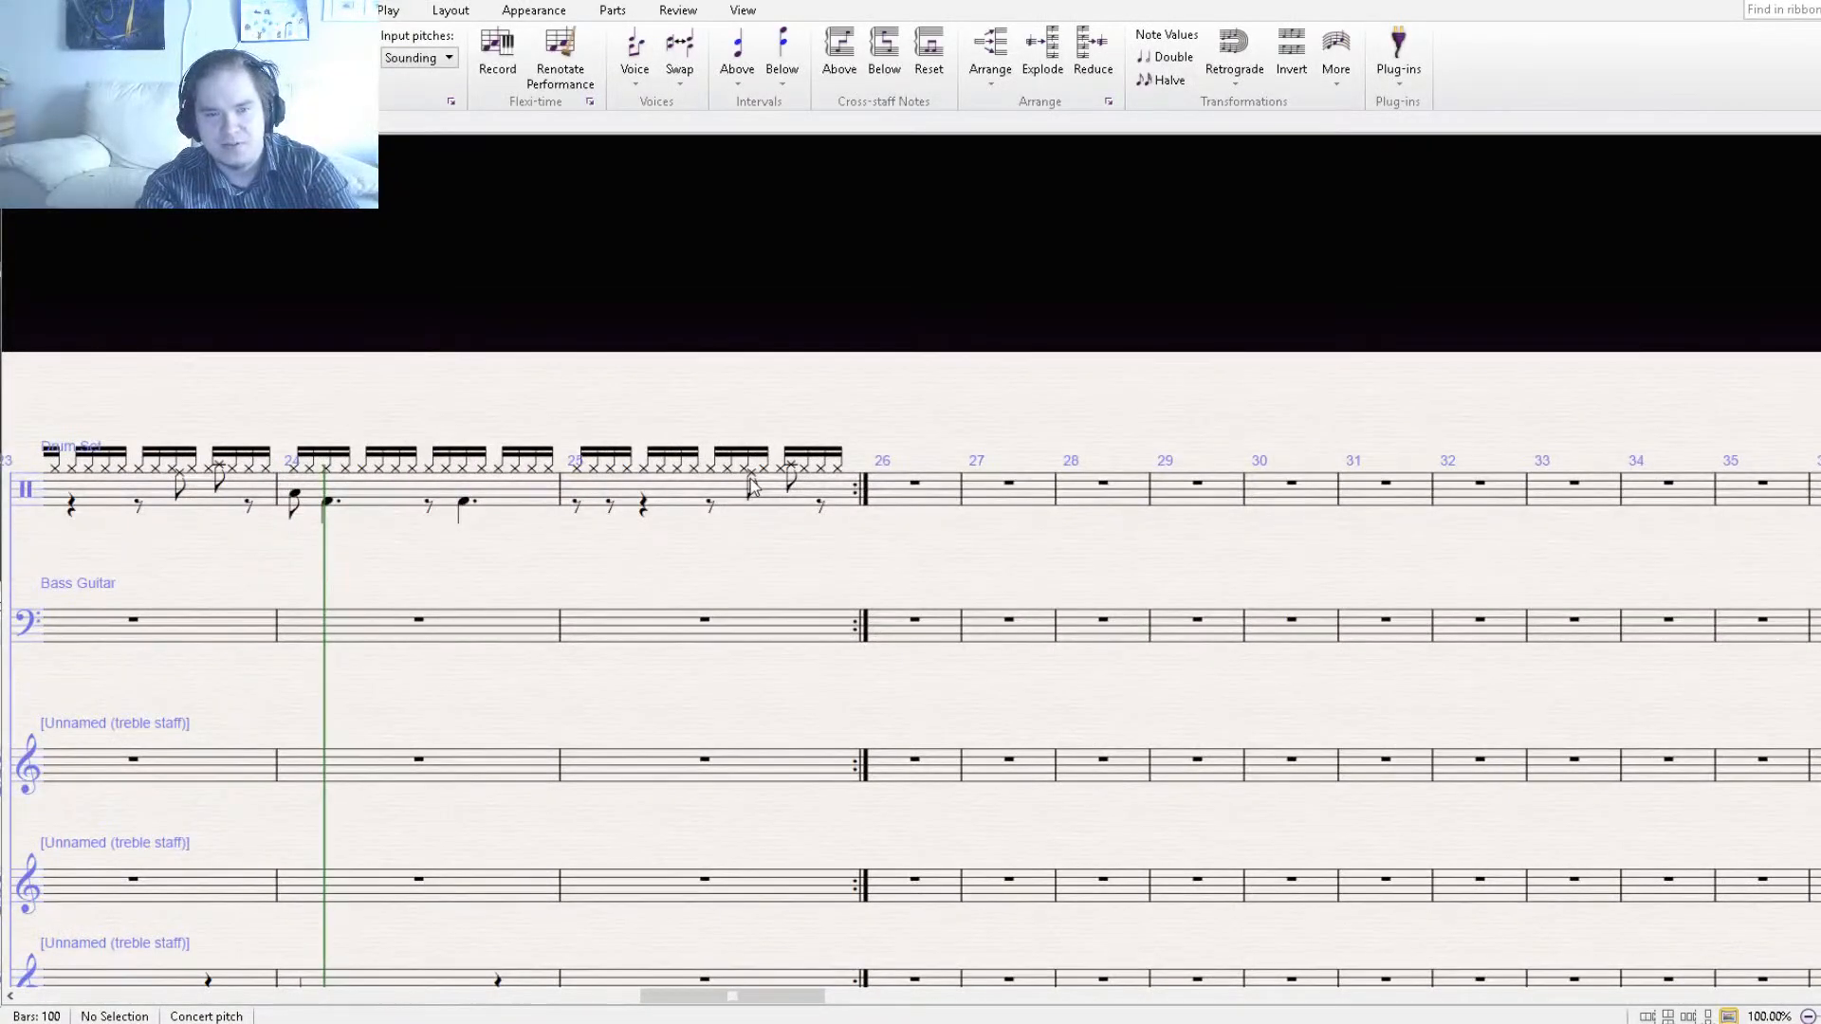
{"action": "left_click", "coordinate": [750, 479]}
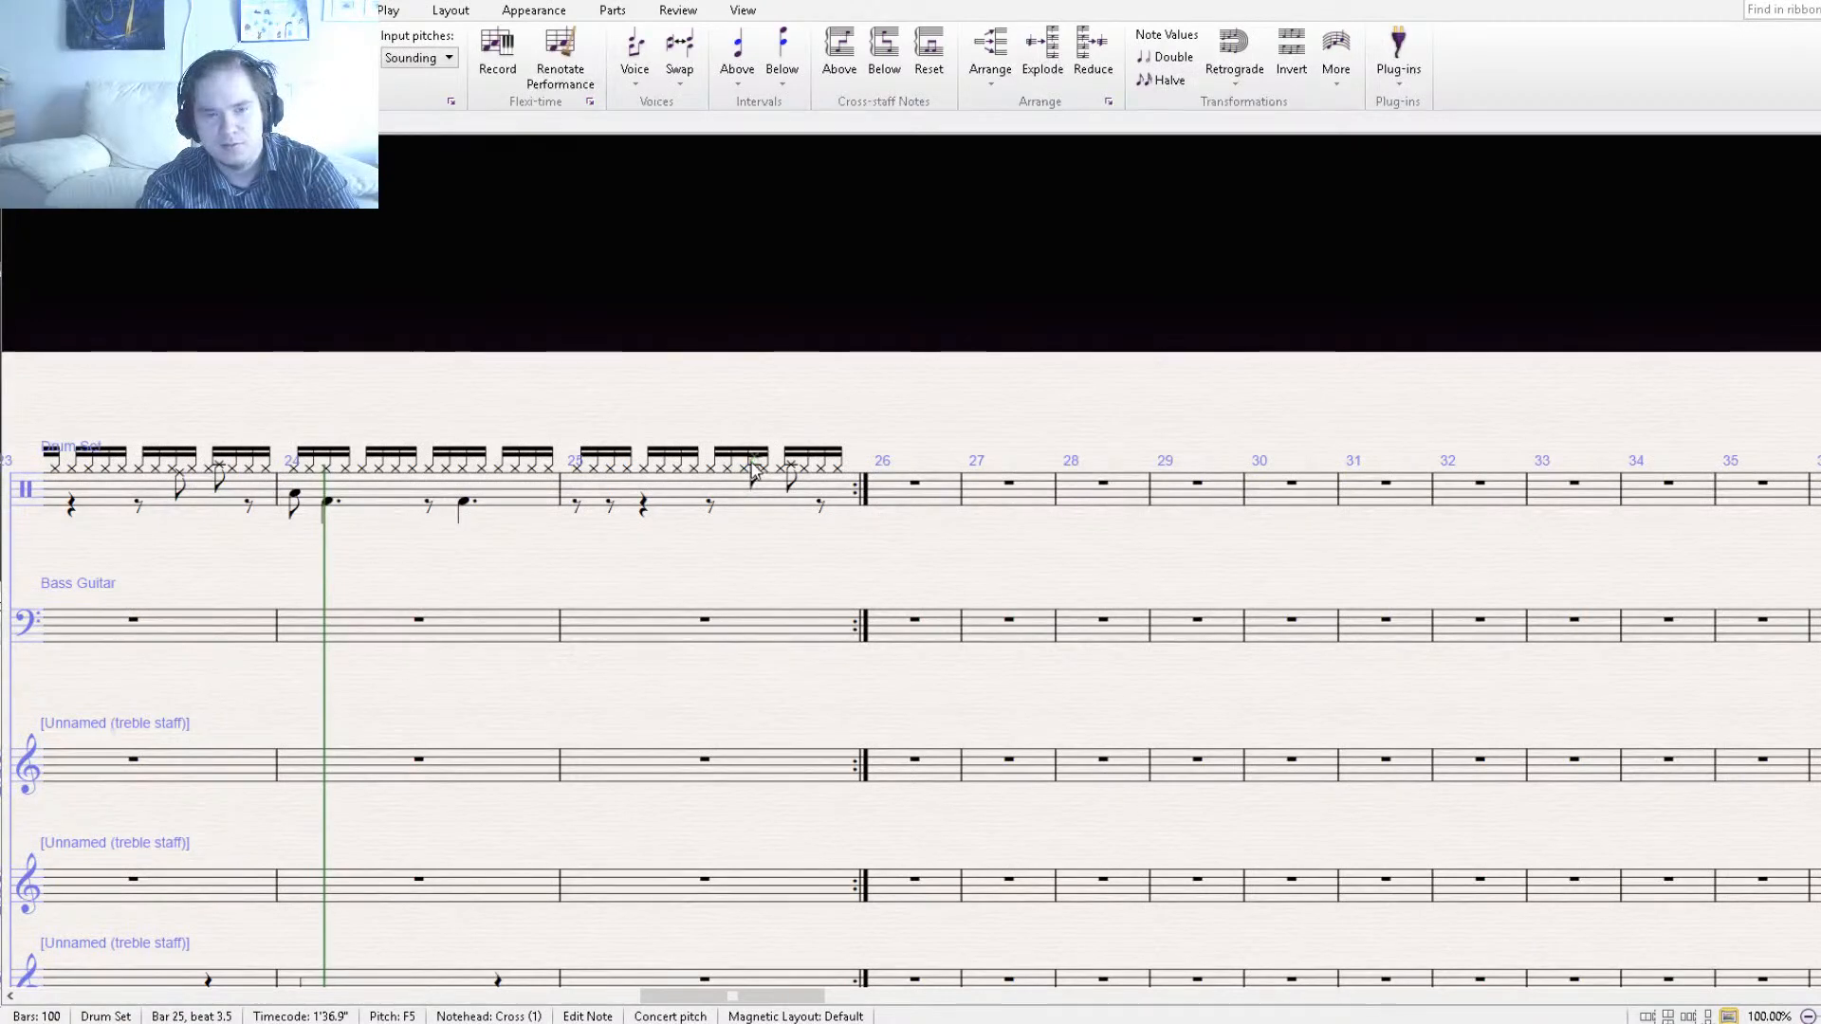
{"action": "left_click", "coordinate": [795, 462]}
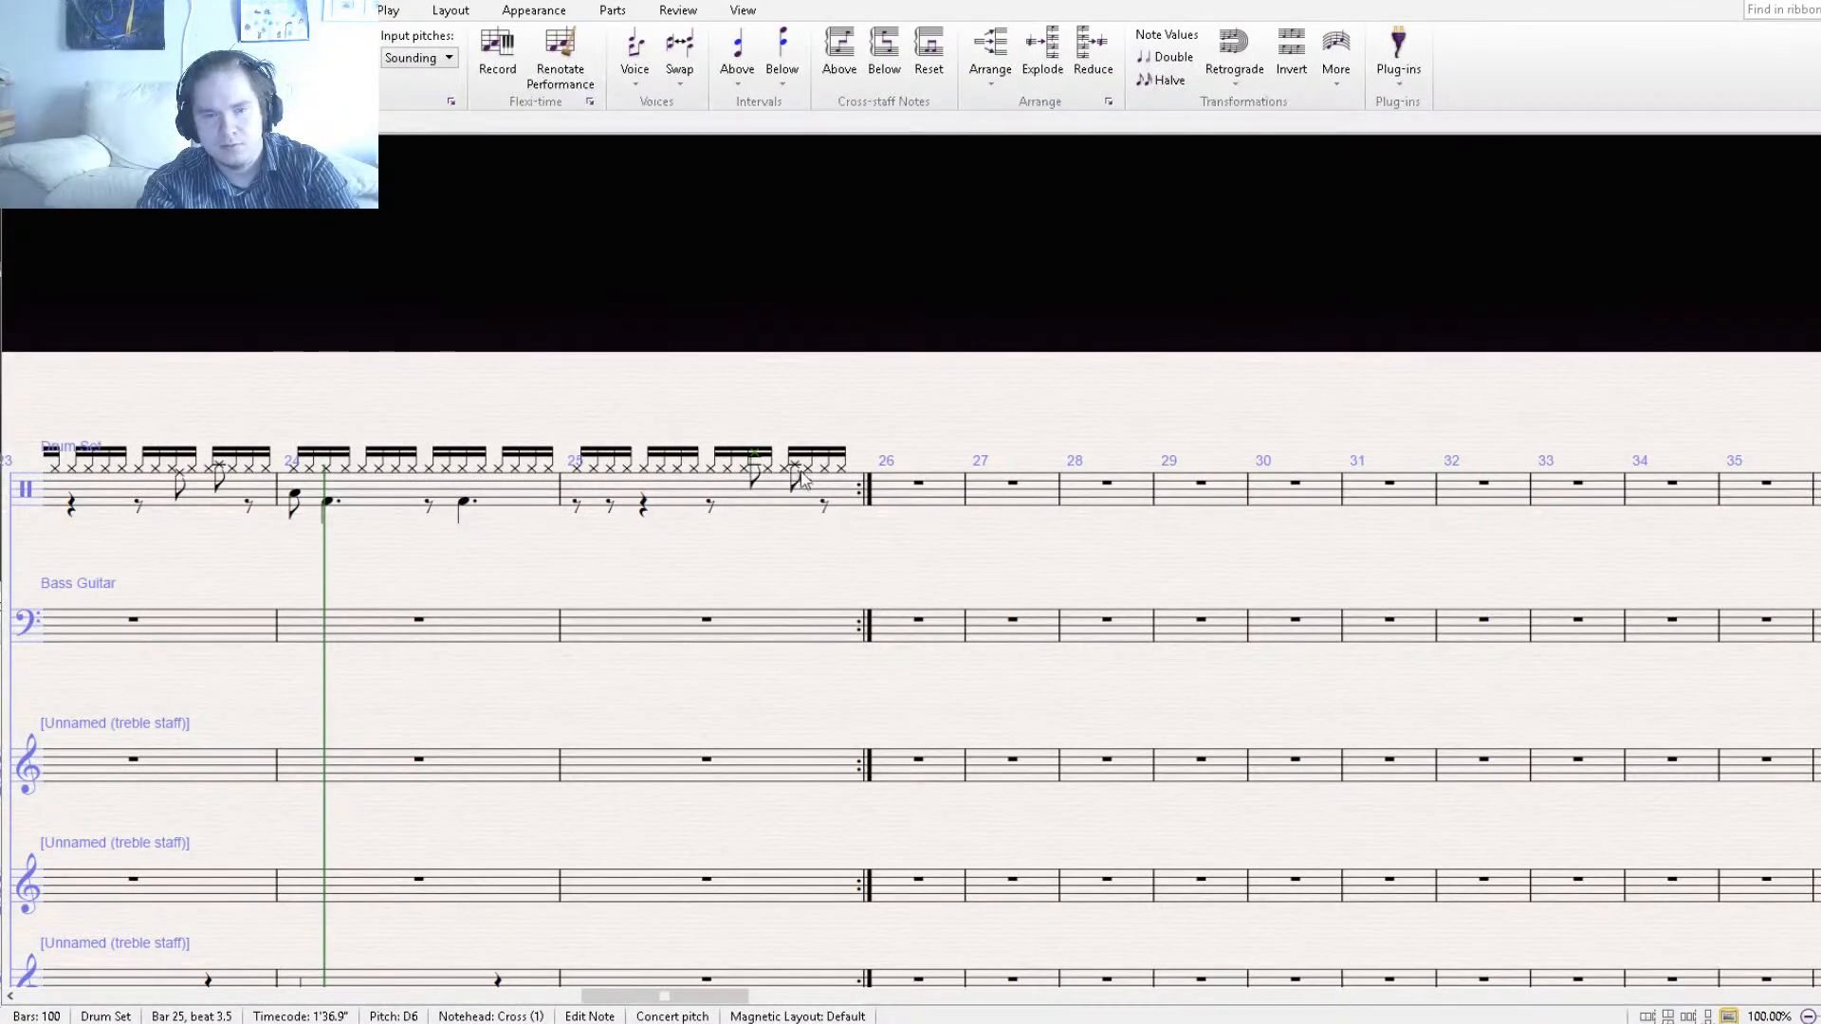
{"action": "left_click", "coordinate": [826, 508]}
{"action": "key", "text": "ctrl+v"}
{"action": "left_click", "coordinate": [794, 528]}
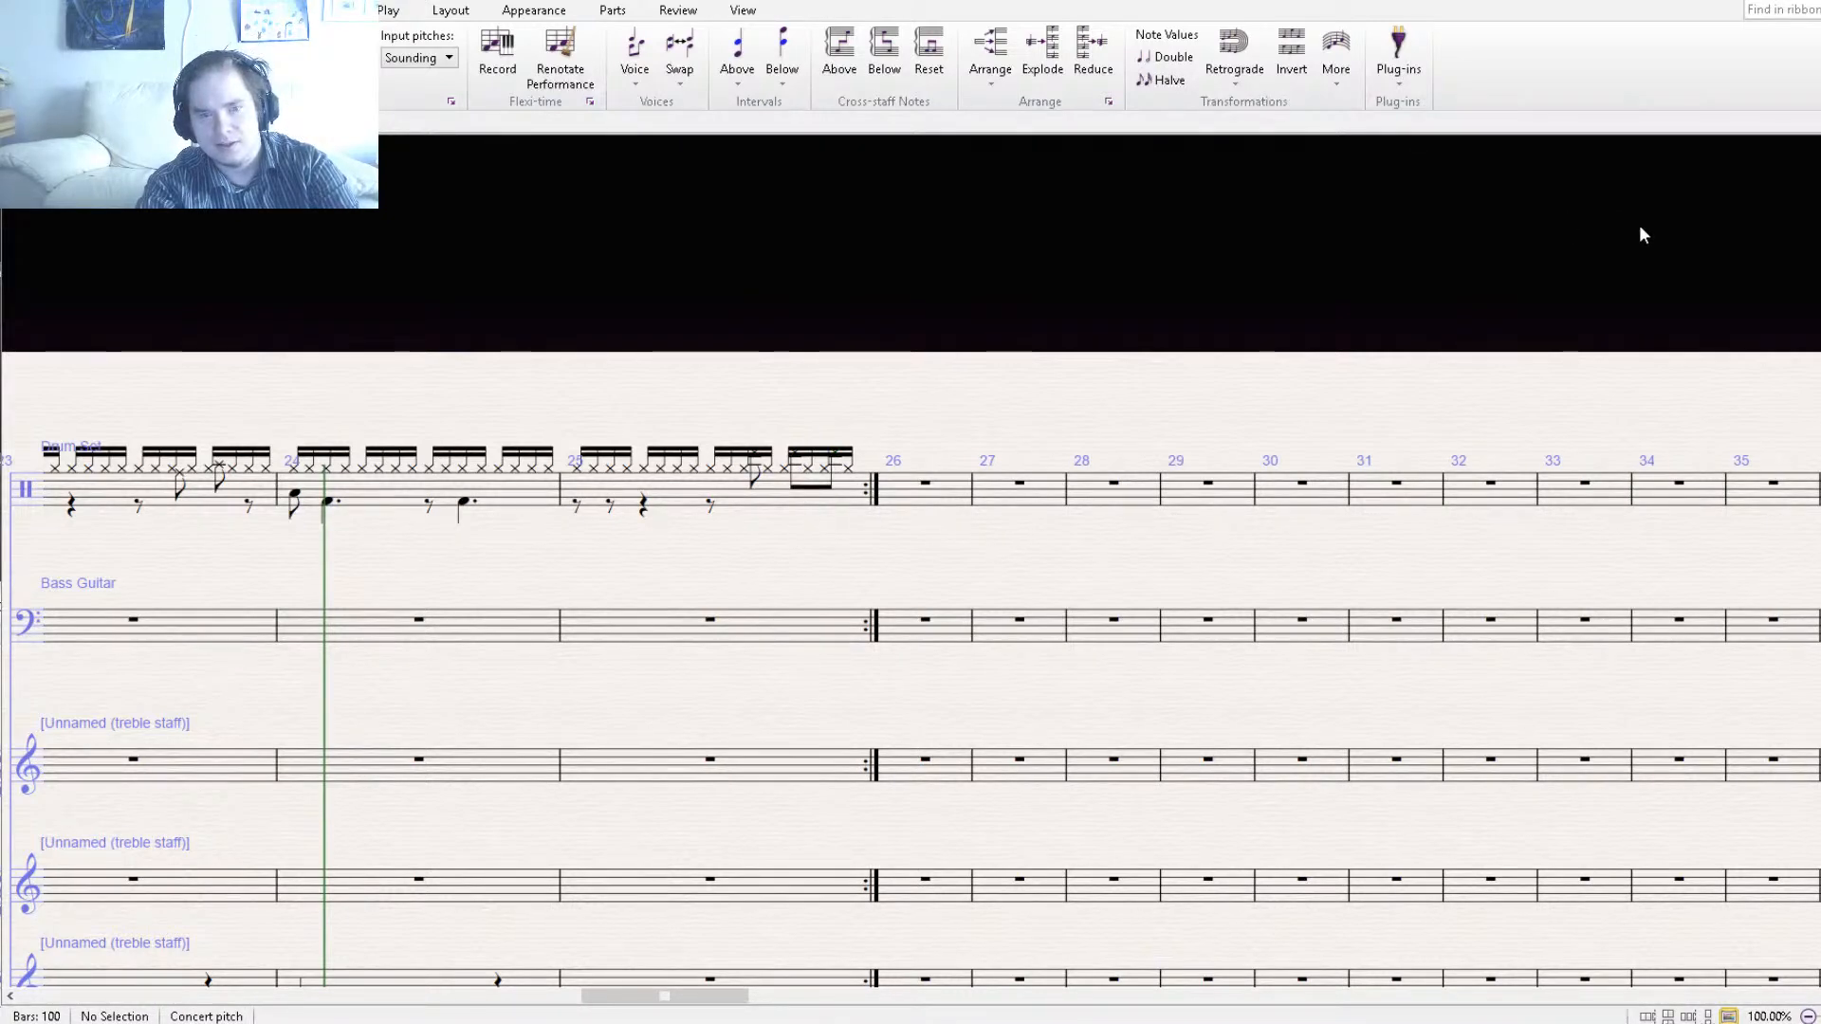
Play back from bar 23 through the bar 25 fill and the repeat, following the looped section back to bar 24.
{"action": "key", "text": "bracketleft"}
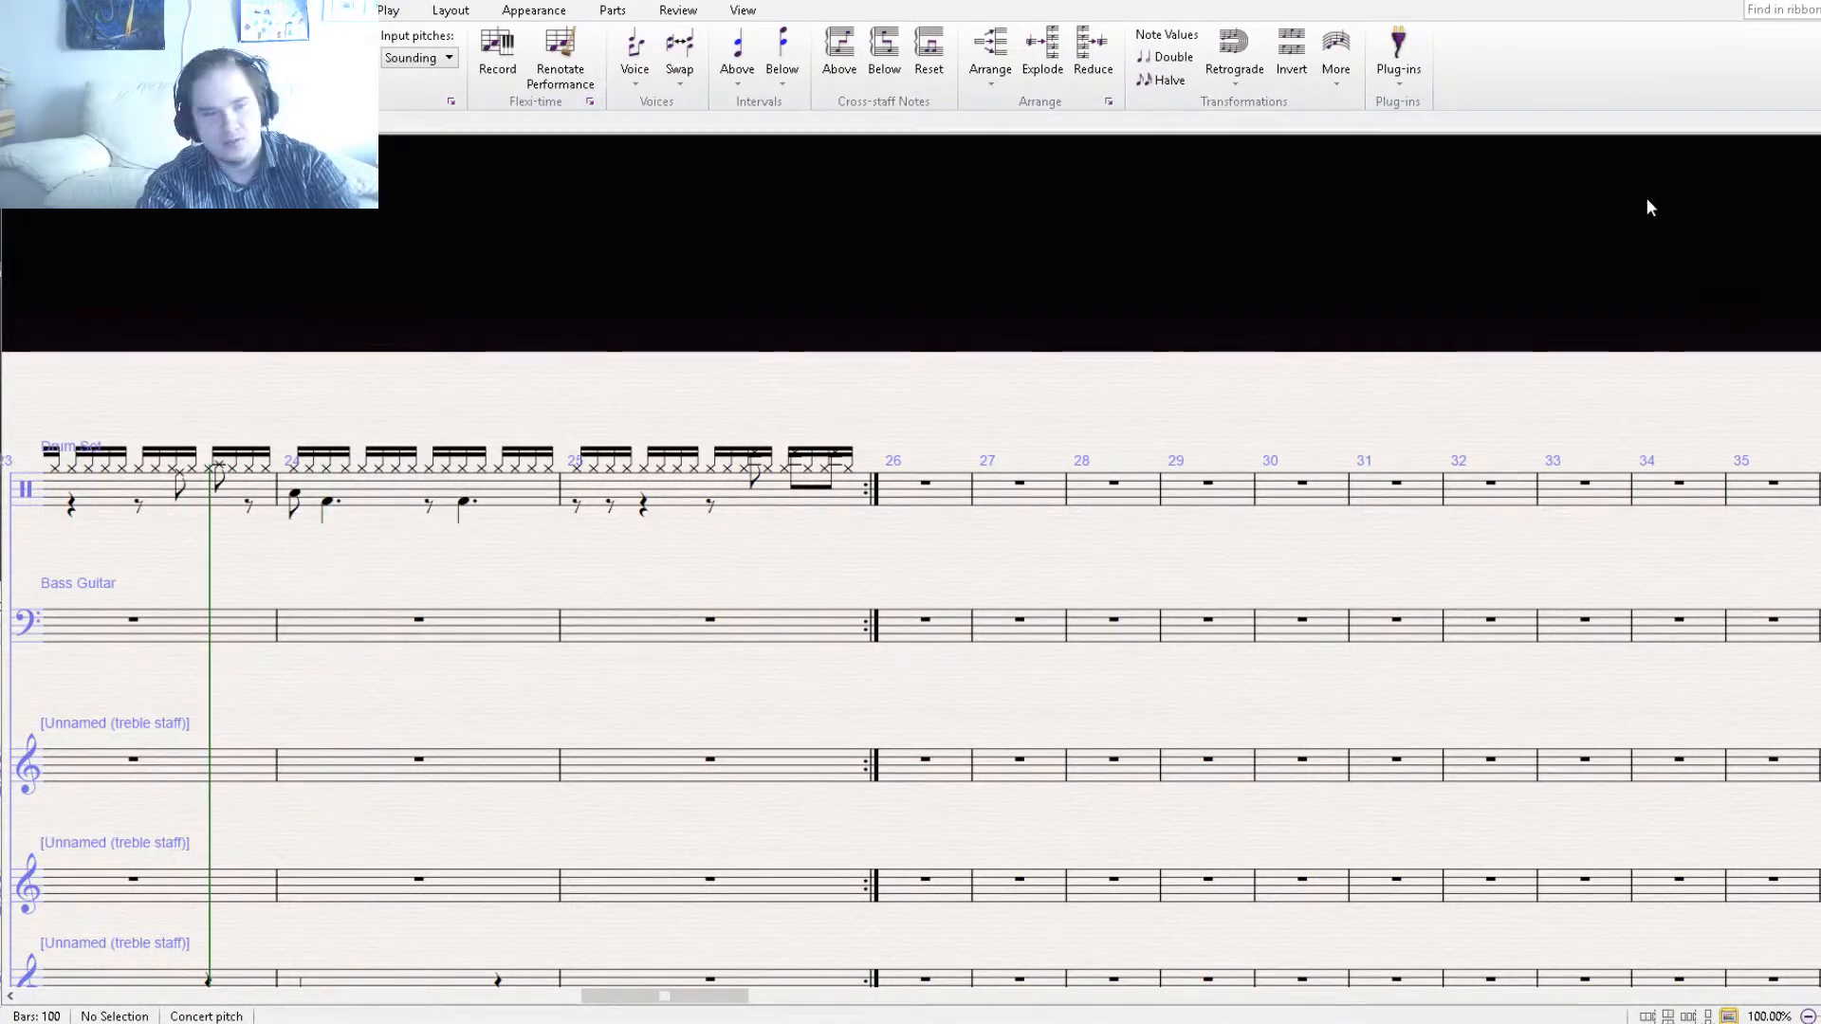
{"action": "key", "text": "space"}
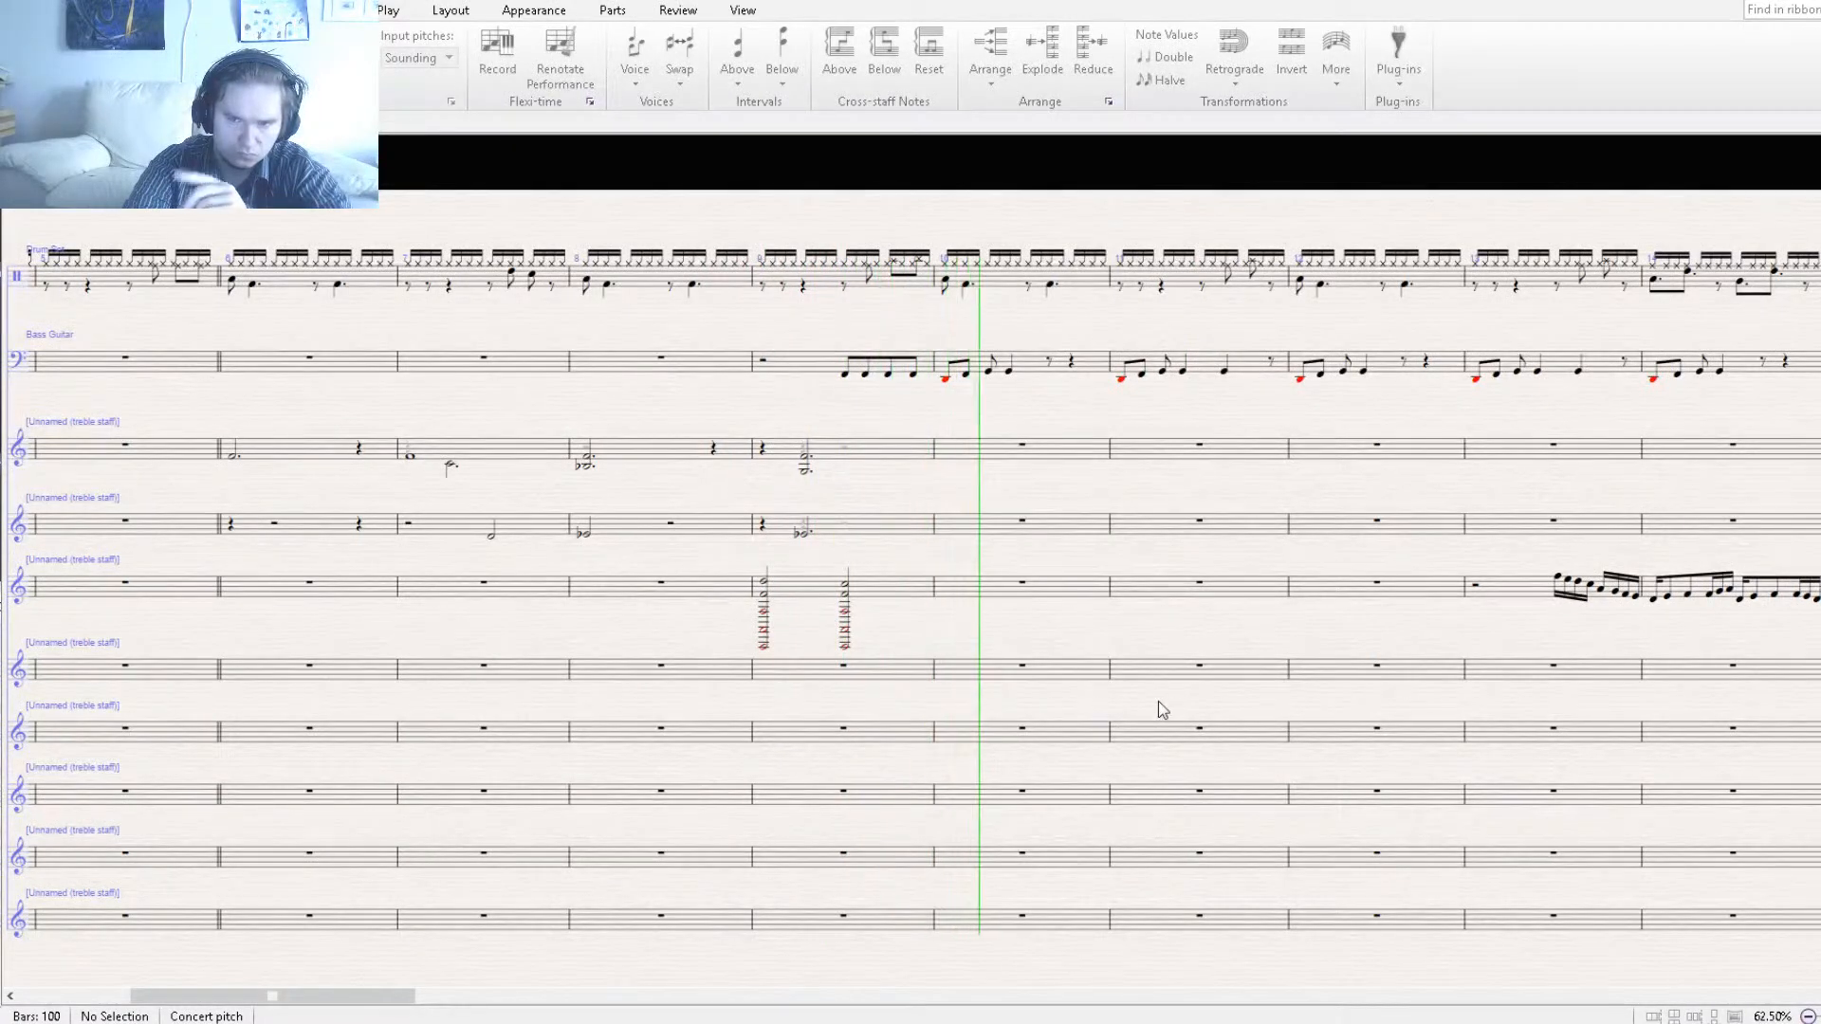
{"action": "left_click_drag", "start_coordinate": [1262, 708], "coordinate": [946, 713]}
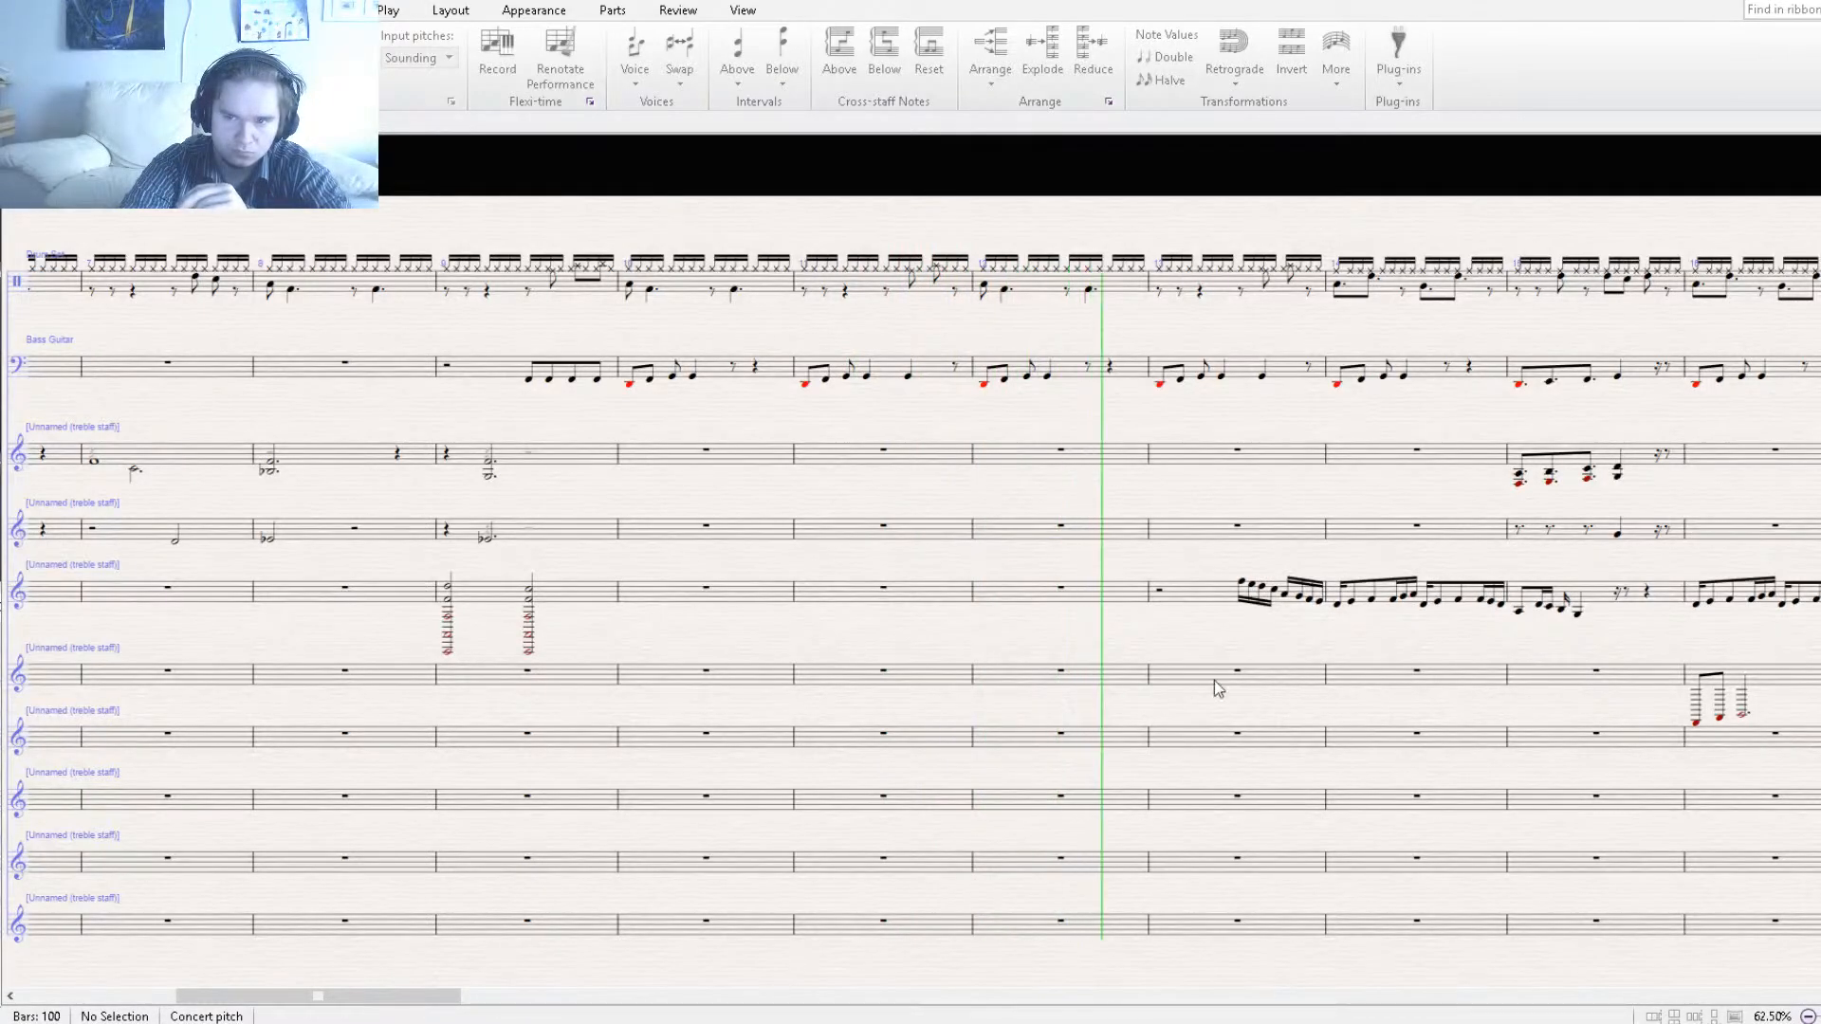
{"action": "left_click_drag", "start_coordinate": [1345, 637], "coordinate": [1013, 659]}
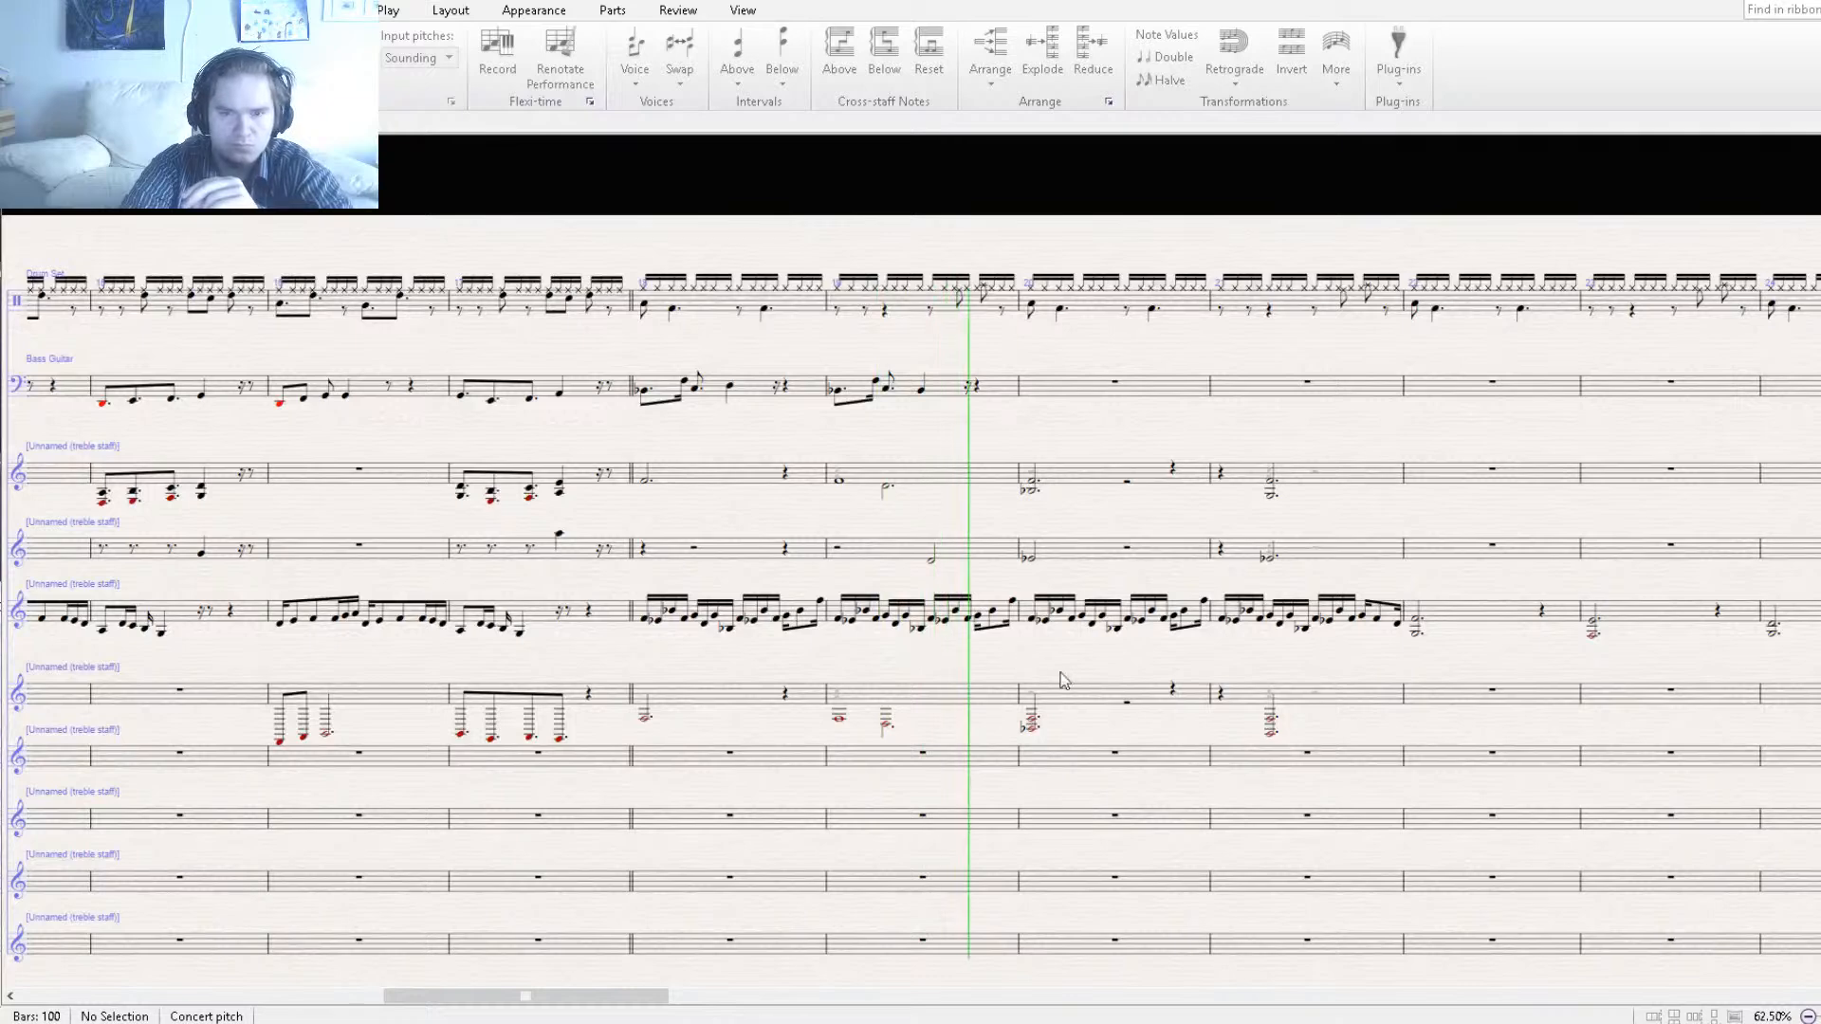
{"action": "left_click_drag", "start_coordinate": [1238, 676], "coordinate": [1047, 691]}
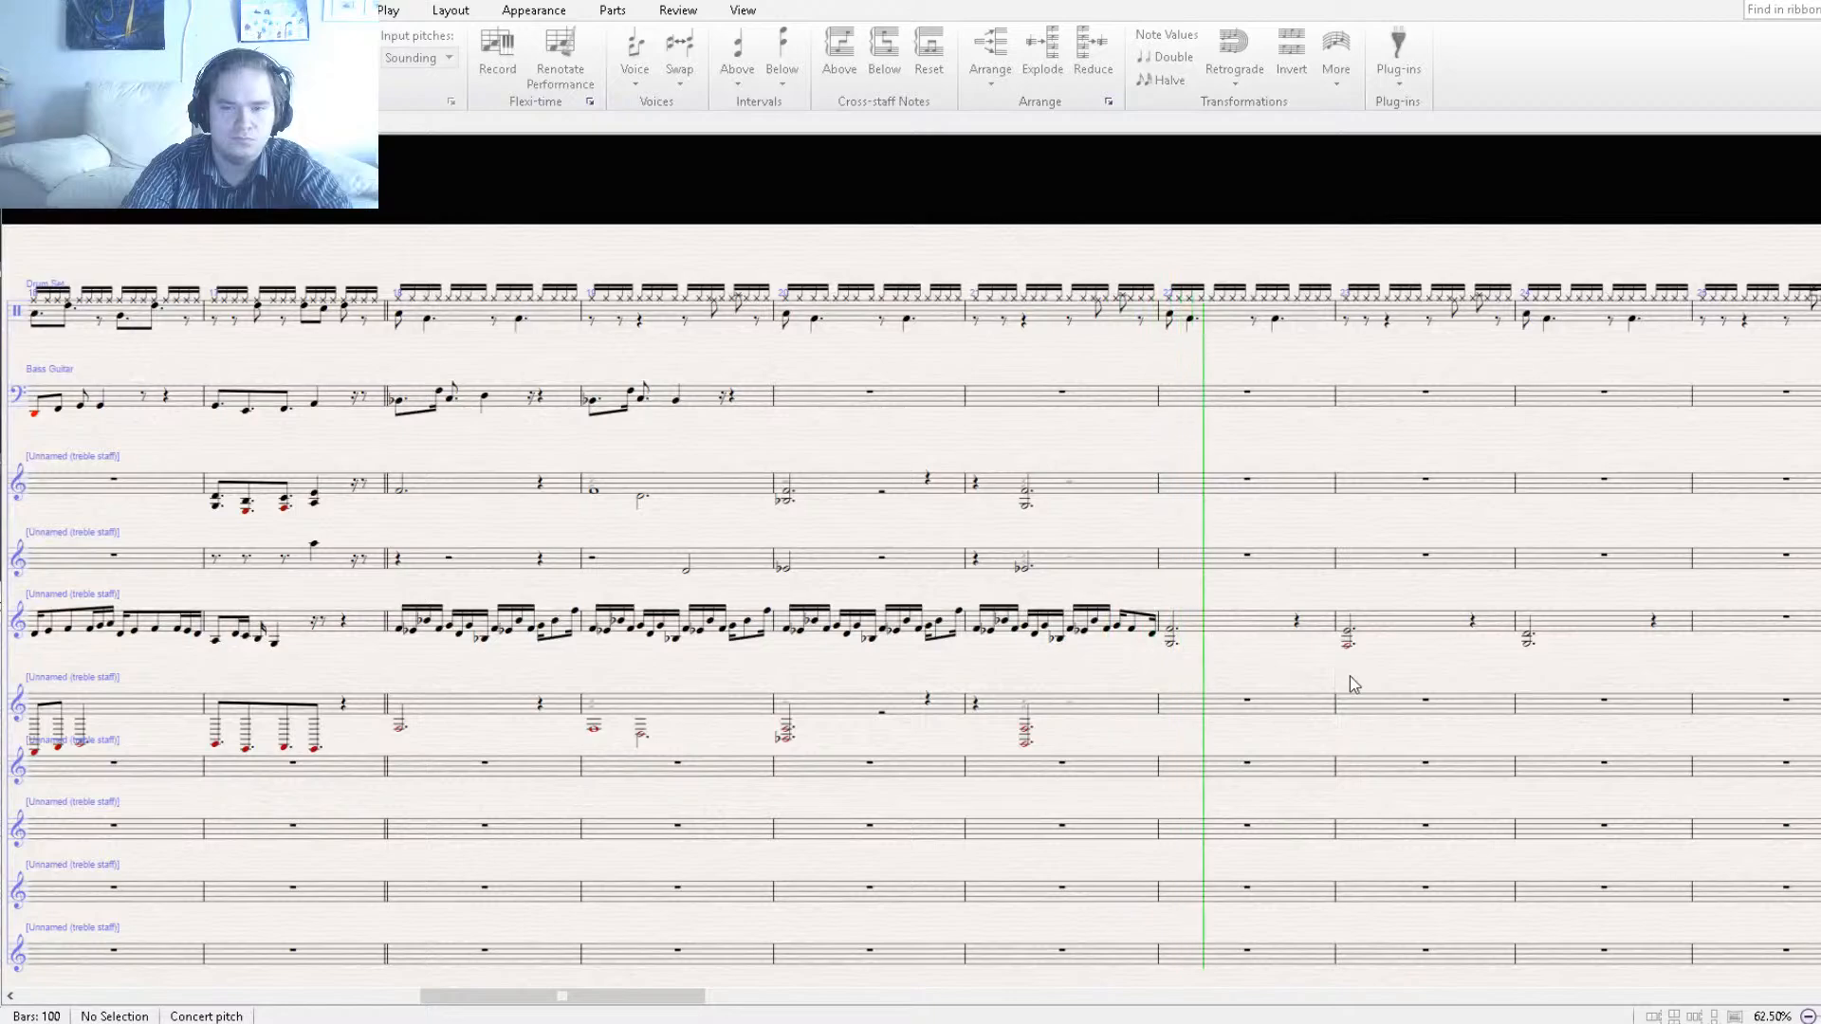
{"action": "left_click_drag", "start_coordinate": [1342, 680], "coordinate": [856, 690]}
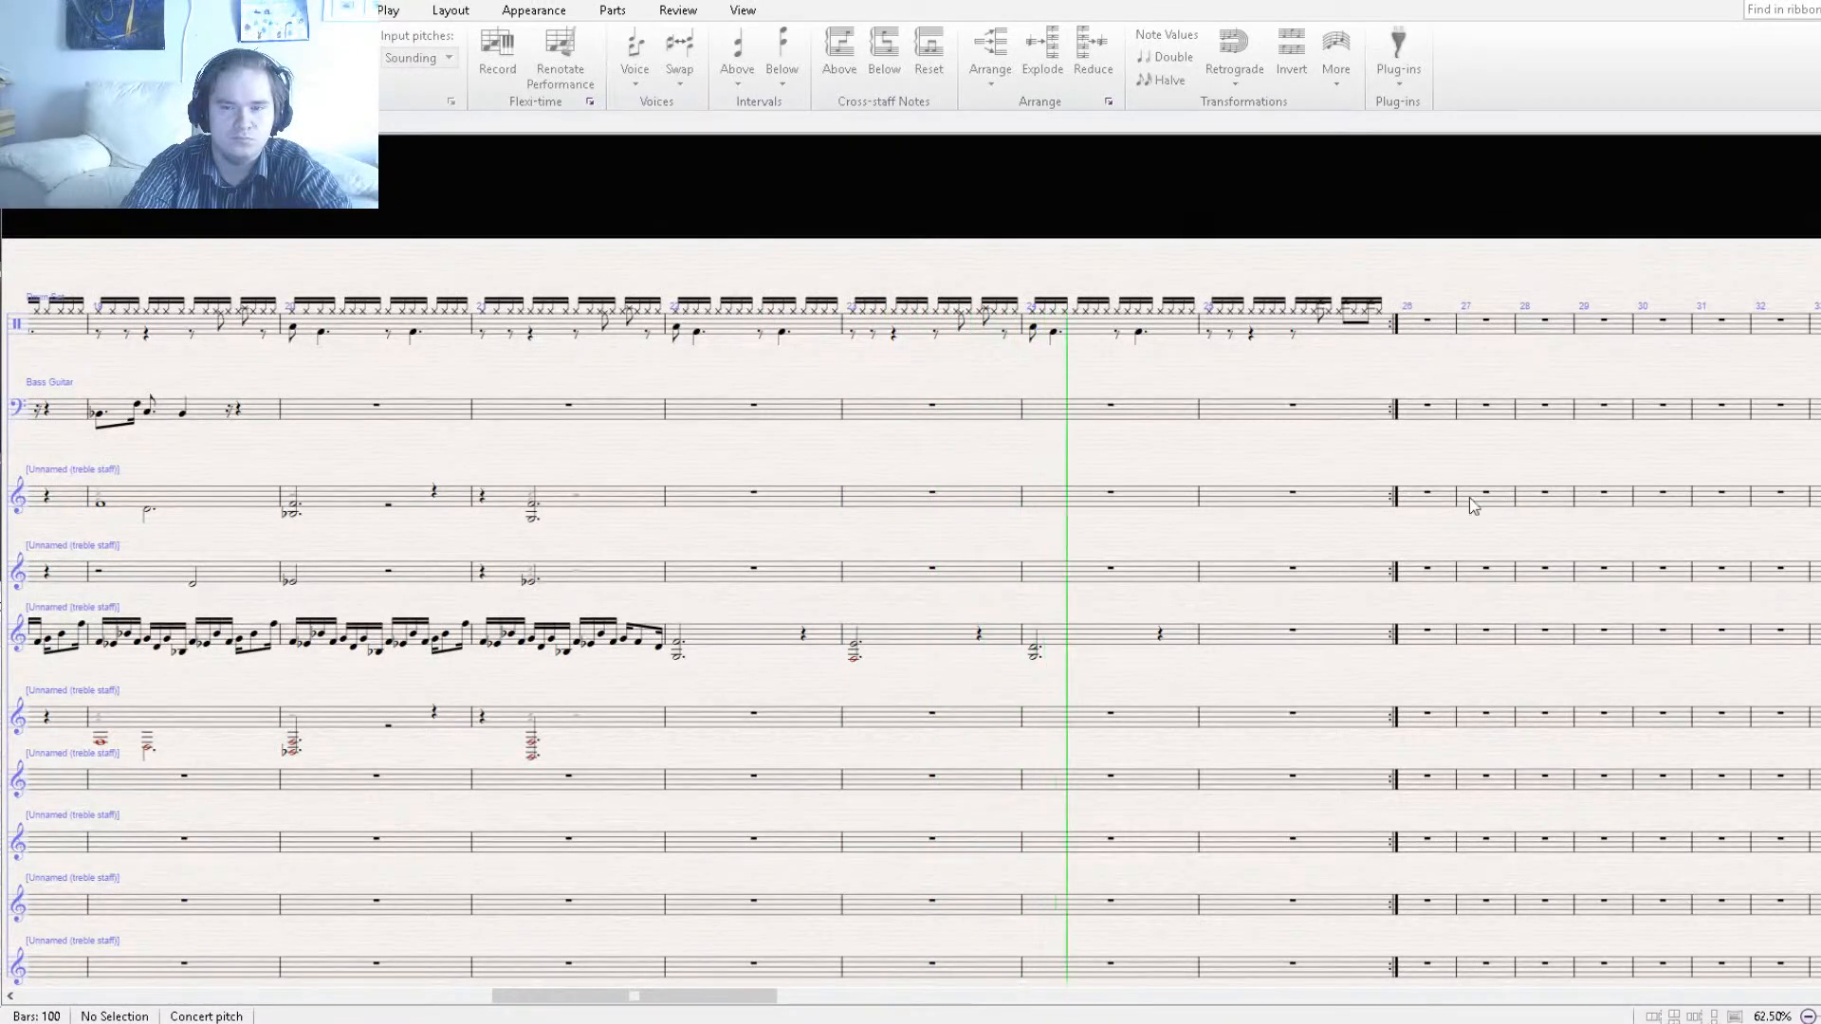
{"action": "key", "text": "space"}
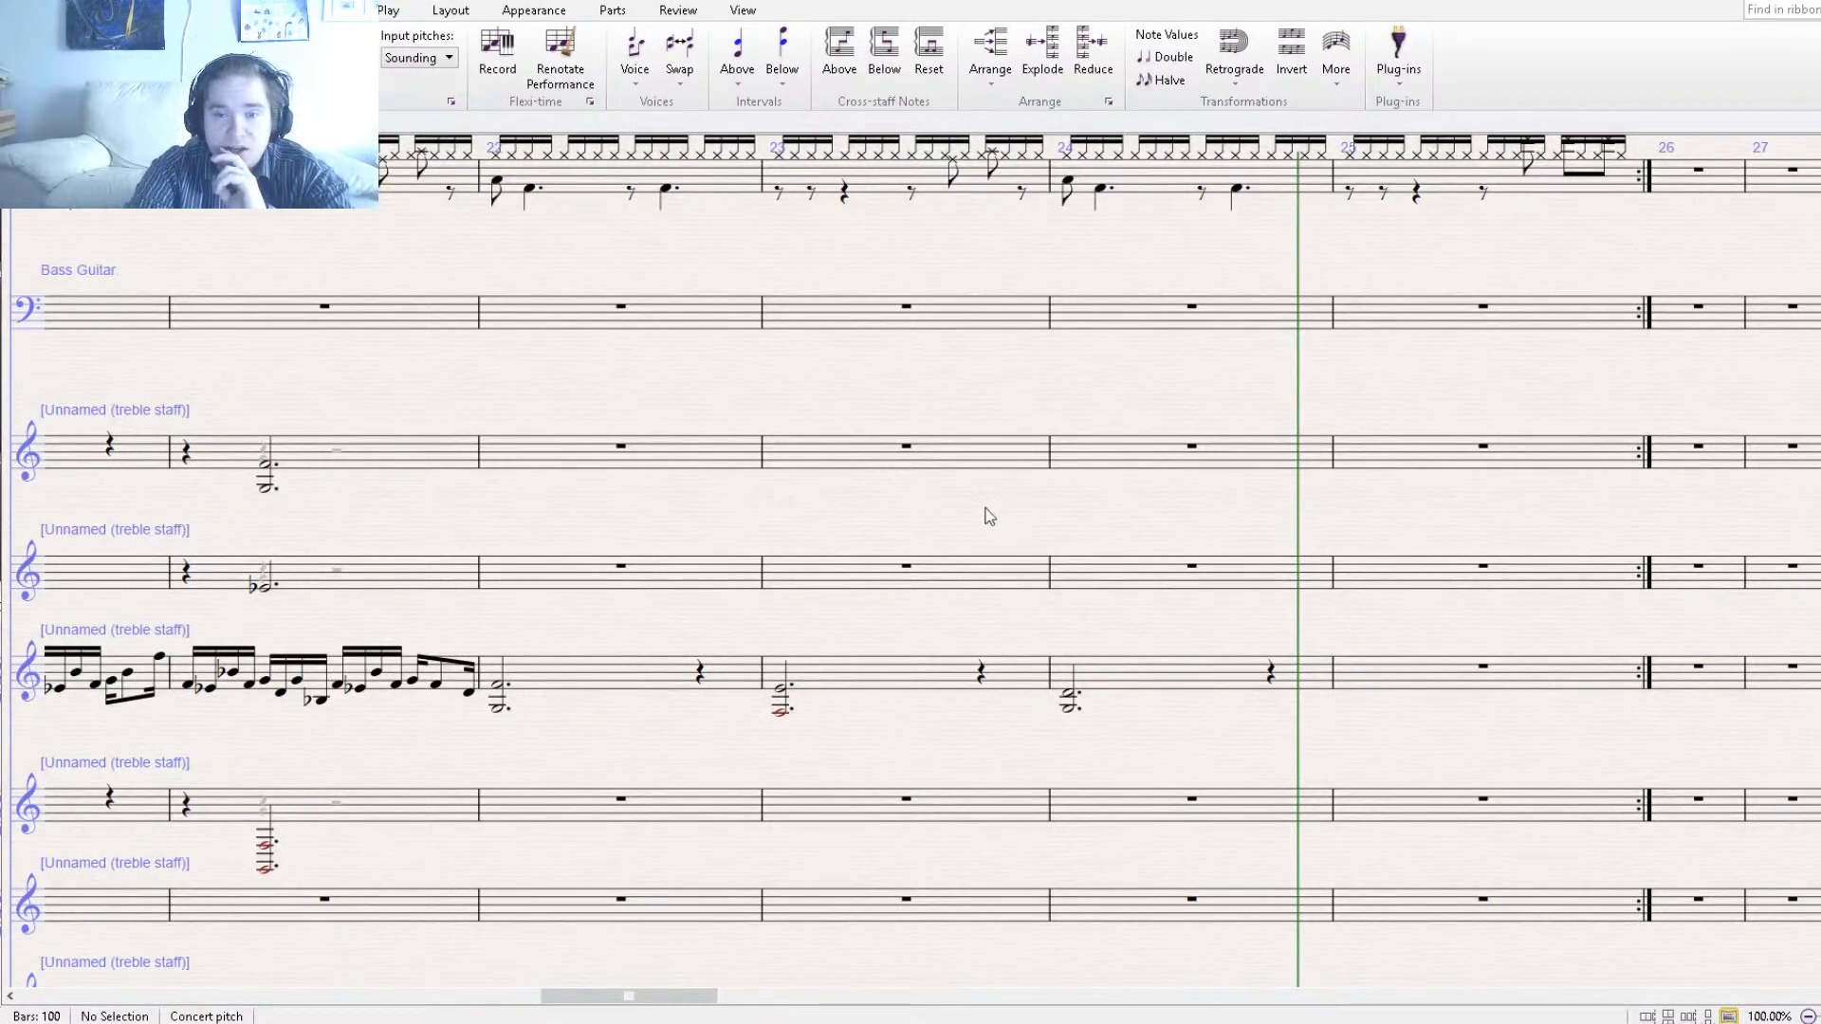
Return to the beginning of the score and reset the playback position to bar 1.
{"action": "left_click_drag", "start_coordinate": [1042, 521], "coordinate": [1175, 467]}
{"action": "left_click_drag", "start_coordinate": [199, 453], "coordinate": [1434, 479]}
{"action": "left_click_drag", "start_coordinate": [220, 531], "coordinate": [1162, 521]}
{"action": "left_click_drag", "start_coordinate": [413, 507], "coordinate": [1232, 523]}
{"action": "left_click_drag", "start_coordinate": [203, 512], "coordinate": [859, 550]}
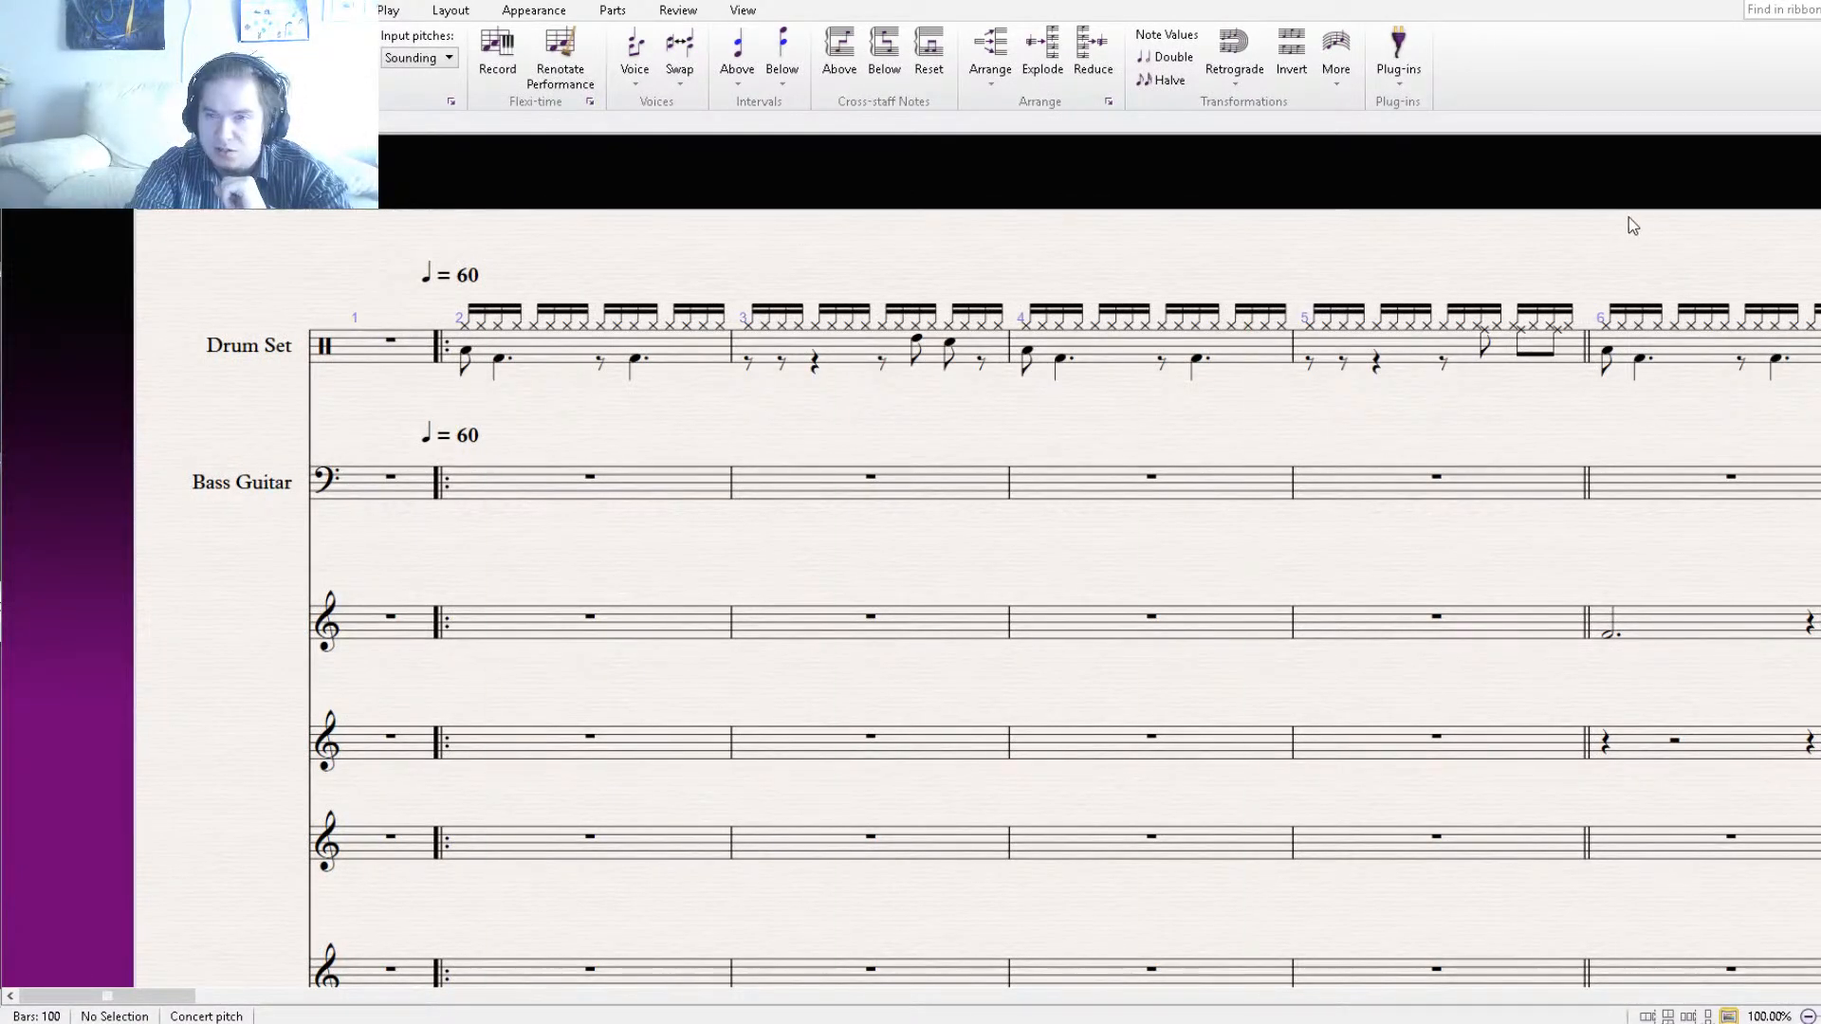
{"action": "key", "text": "space"}
{"action": "key", "text": "bracketleft"}
{"action": "key", "text": "ctrl+bracketleft"}
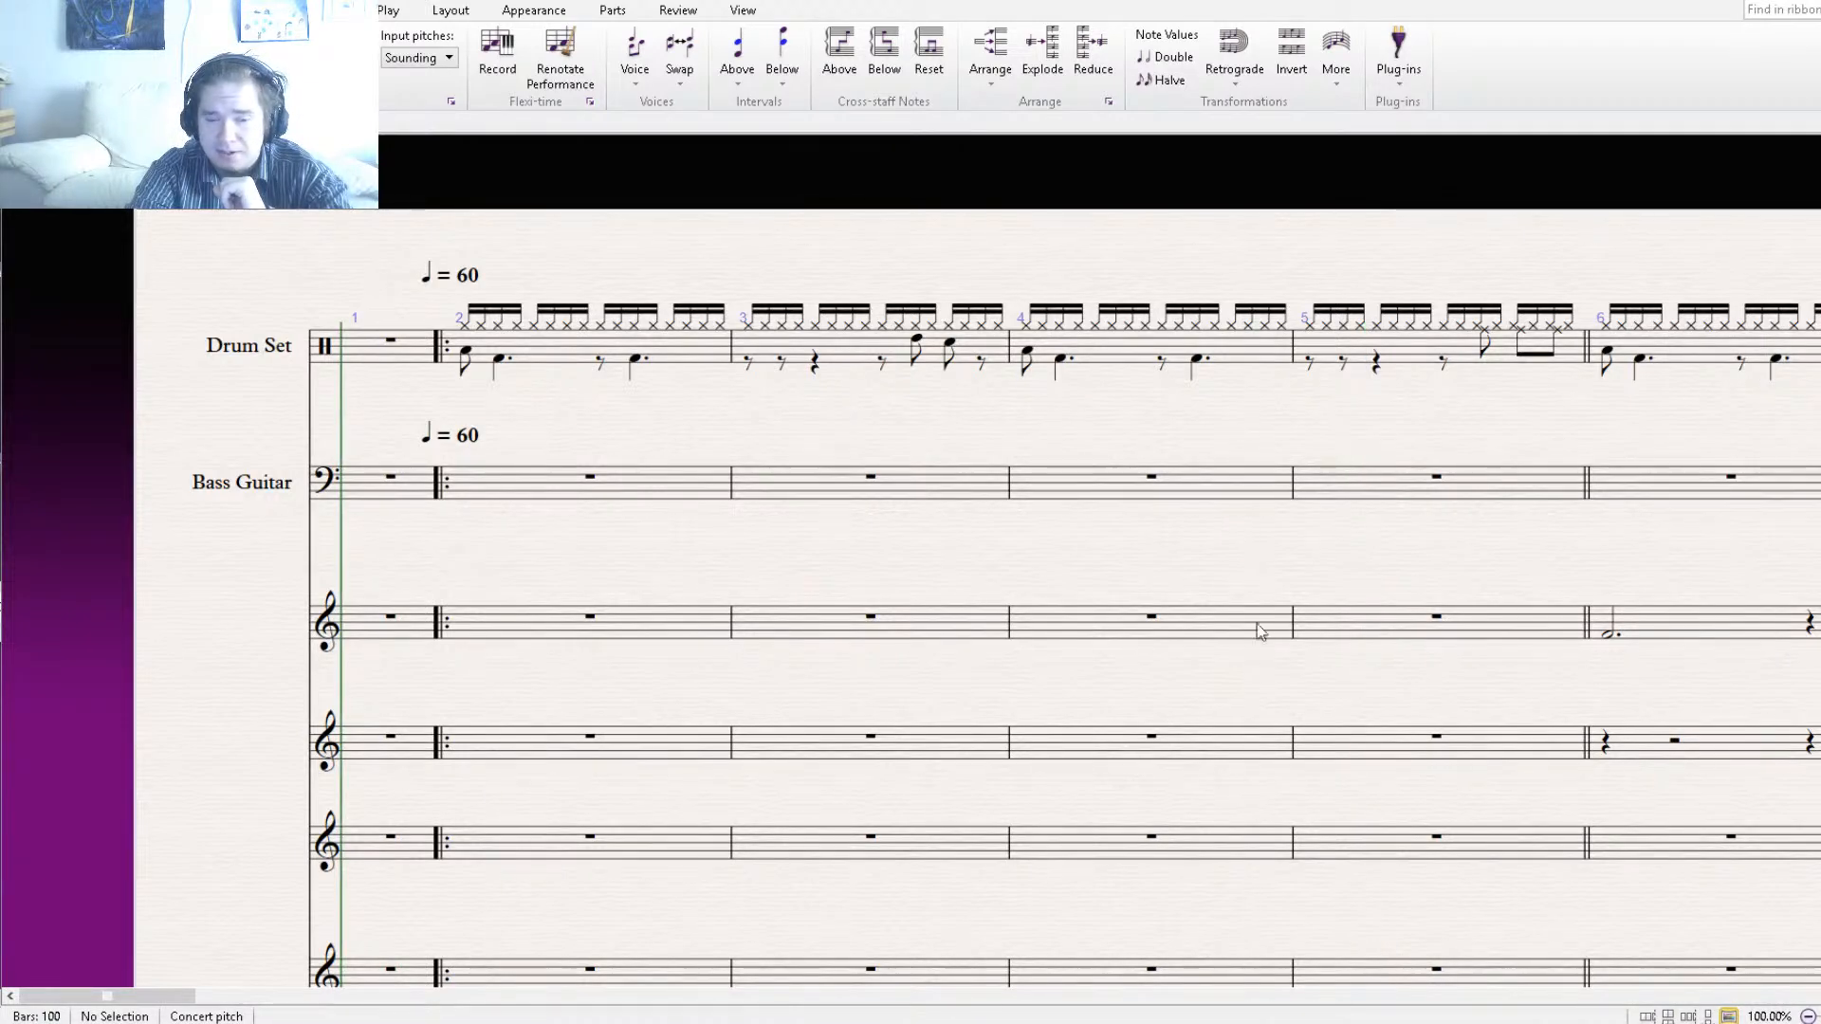